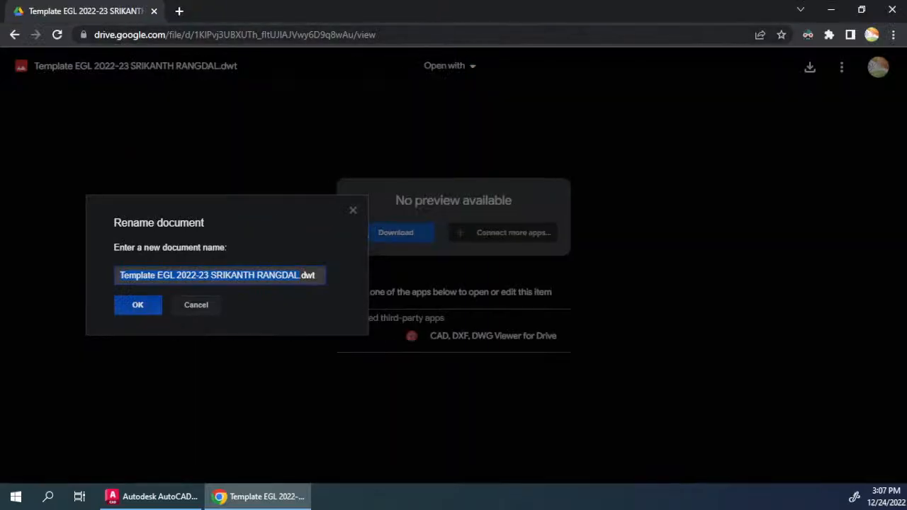
- Load bit.ly/sritemp in Chrome, then download and open the EGL template .dwg file
{"action": "left_click", "coordinate": [241, 35]}
{"action": "type", "text": "bit"}
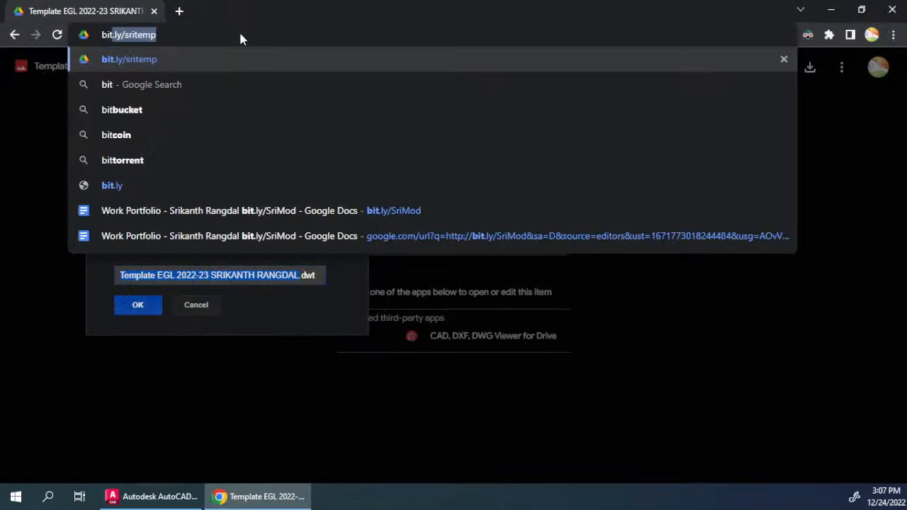
{"action": "key", "text": "BackSpace"}
{"action": "type", "text": "."}
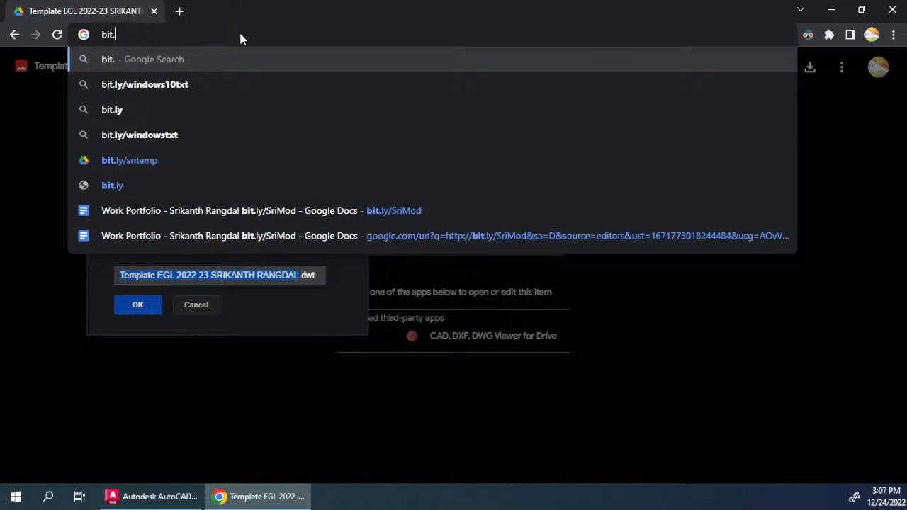
{"action": "type", "text": "ly/sritemp"}
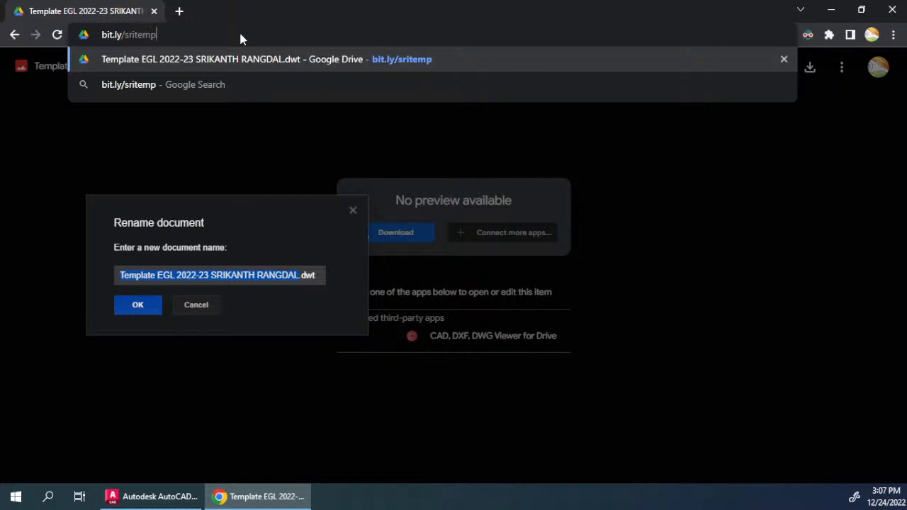
{"action": "key", "text": "Return"}
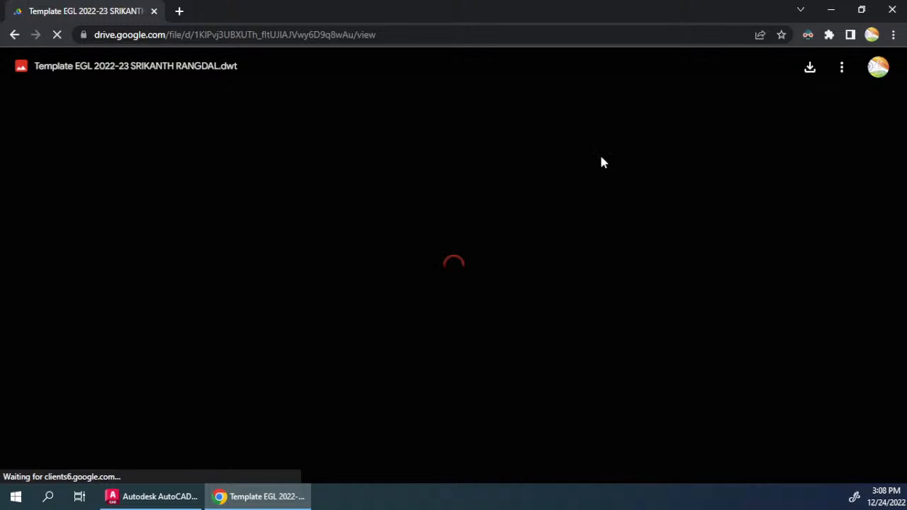
{"action": "left_click", "coordinate": [809, 68]}
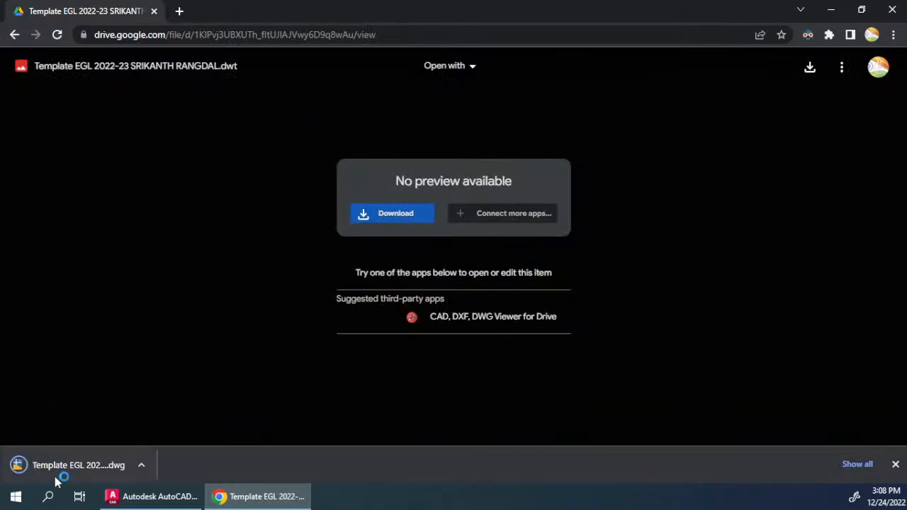
{"action": "left_click", "coordinate": [85, 465]}
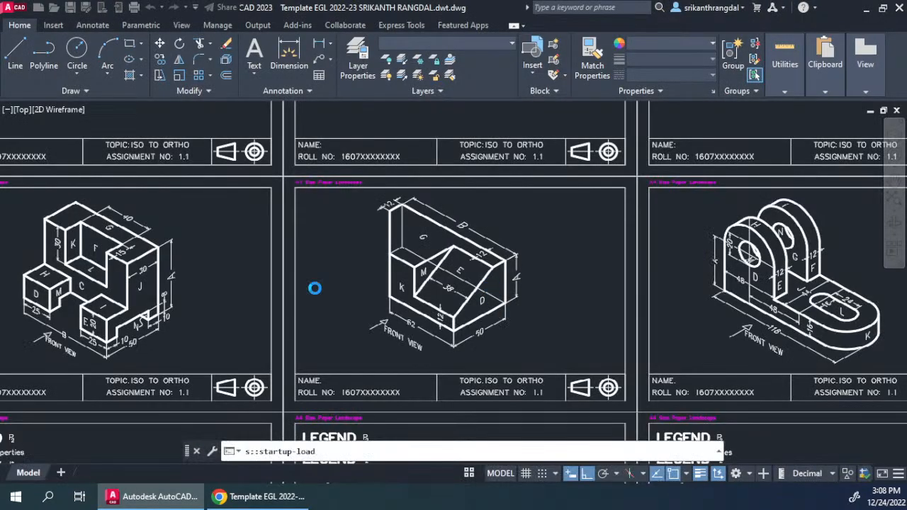
- Pan and zoom around model space to inspect the instructions and the isometric assignment sheets
{"action": "scroll", "coordinate": [454, 271], "scroll_direction": "down", "scroll_amount": 5}
{"action": "scroll", "coordinate": [437, 198], "scroll_direction": "up", "scroll_amount": 3}
{"action": "scroll", "coordinate": [437, 199], "scroll_direction": "up", "scroll_amount": 2}
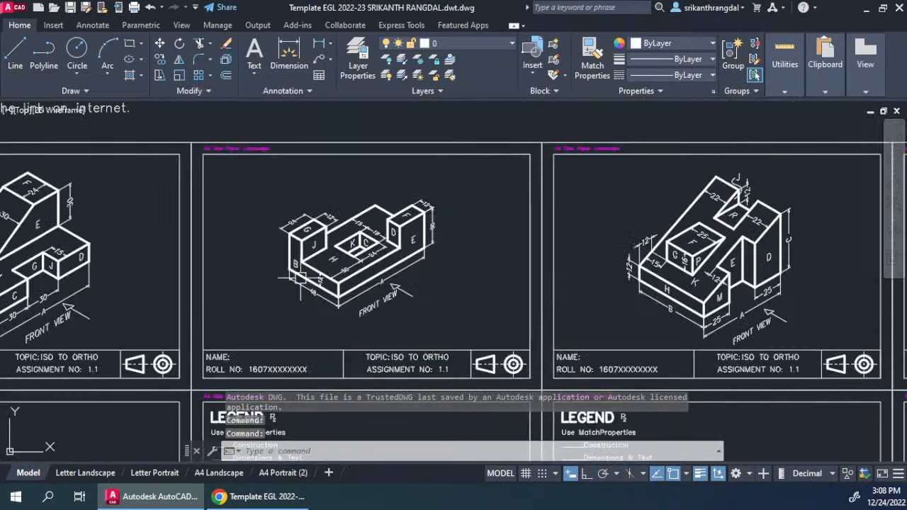
{"action": "scroll", "coordinate": [297, 309], "scroll_direction": "up", "scroll_amount": 2}
{"action": "middle_click_drag", "start_coordinate": [396, 320], "coordinate": [526, 259]}
{"action": "scroll", "coordinate": [526, 259], "scroll_direction": "down", "scroll_amount": 4}
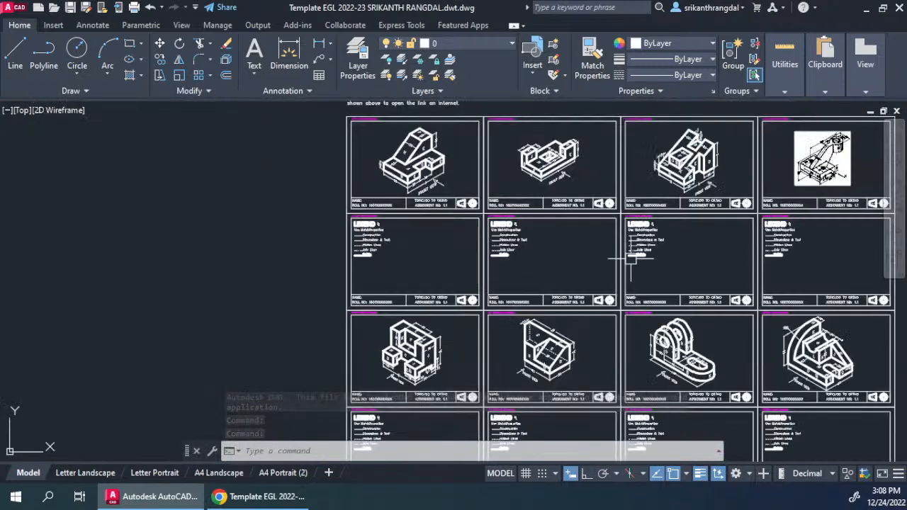
{"action": "middle_click_drag", "start_coordinate": [609, 256], "coordinate": [519, 260]}
{"action": "scroll", "coordinate": [285, 150], "scroll_direction": "up", "scroll_amount": 6}
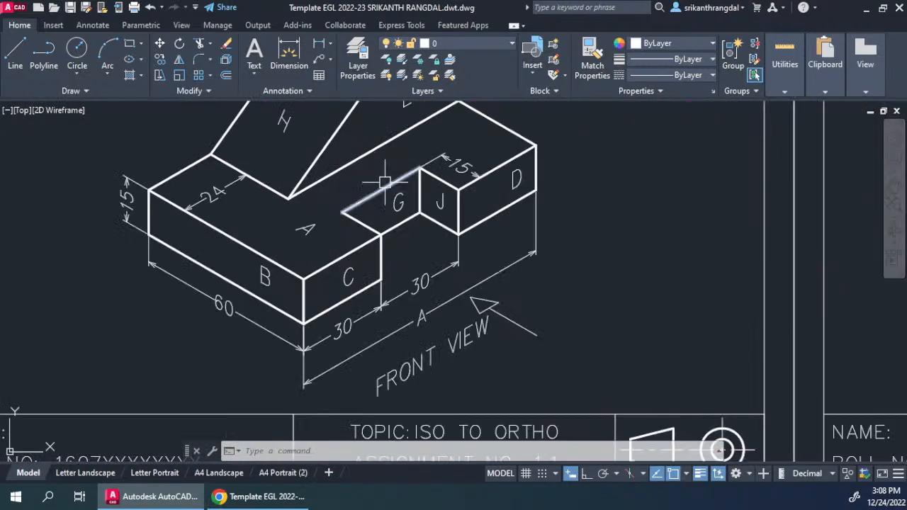
{"action": "scroll", "coordinate": [377, 178], "scroll_direction": "down", "scroll_amount": 2}
{"action": "middle_click_drag", "start_coordinate": [735, 241], "coordinate": [361, 243]}
{"action": "scroll", "coordinate": [361, 243], "scroll_direction": "down", "scroll_amount": 6}
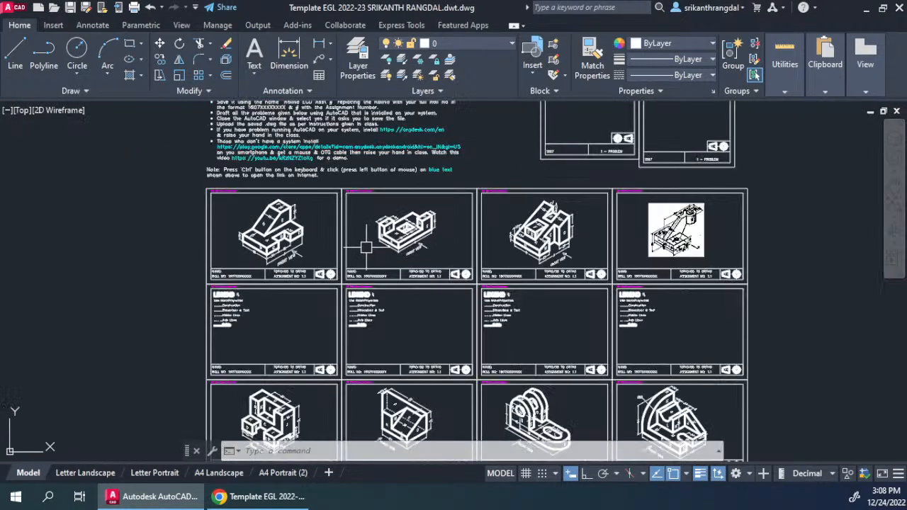
{"action": "middle_click_drag", "start_coordinate": [585, 313], "coordinate": [527, 192]}
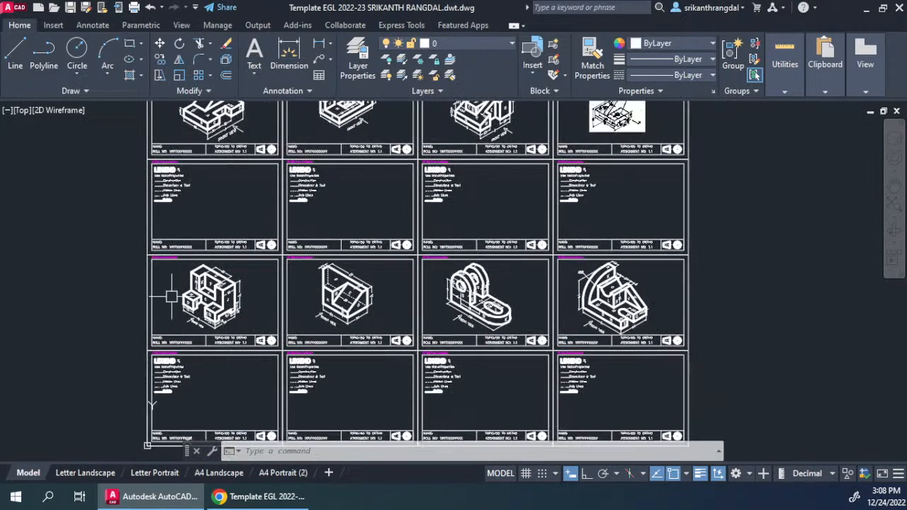
{"action": "mouse_move", "coordinate": [755, 248]}
{"action": "middle_mouse_down"}
{"action": "mouse_move", "coordinate": [658, 348]}
{"action": "mouse_move", "coordinate": [673, 307]}
{"action": "middle_mouse_up"}
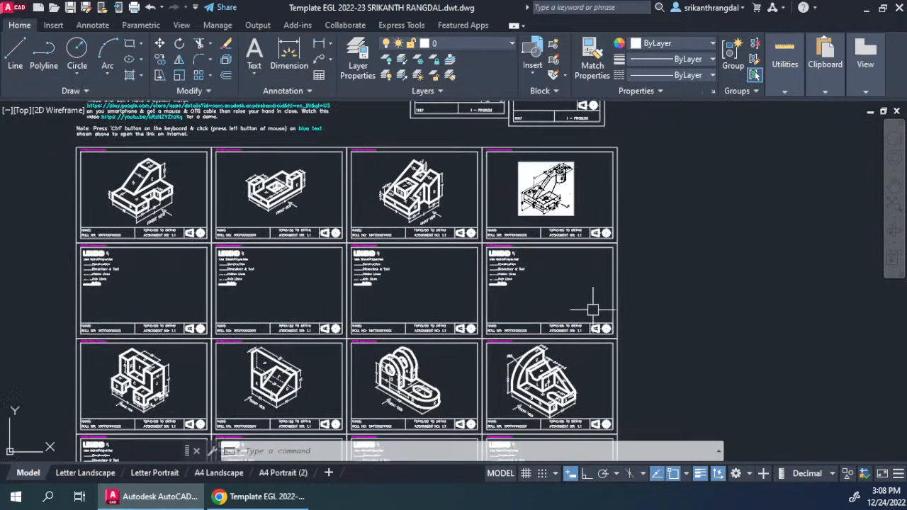
{"action": "middle_click_drag", "start_coordinate": [432, 273], "coordinate": [592, 289]}
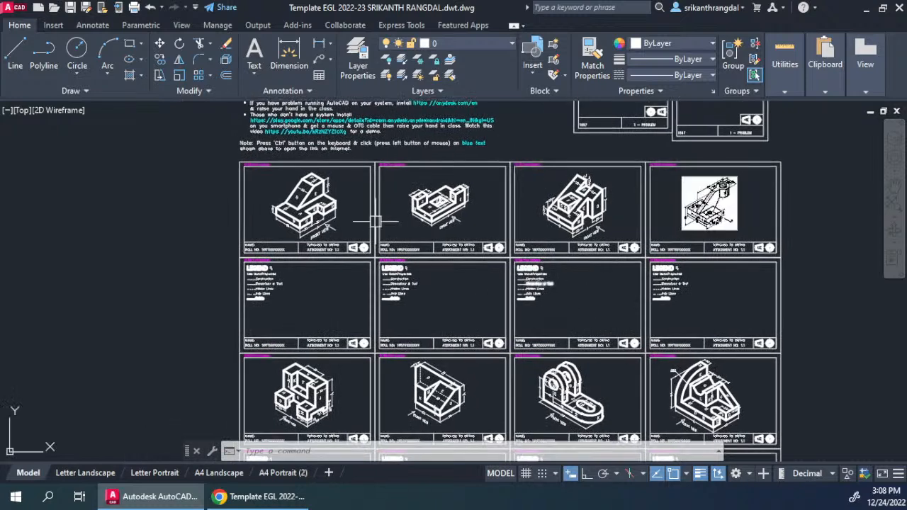
{"action": "scroll", "coordinate": [237, 180], "scroll_direction": "up", "scroll_amount": 5}
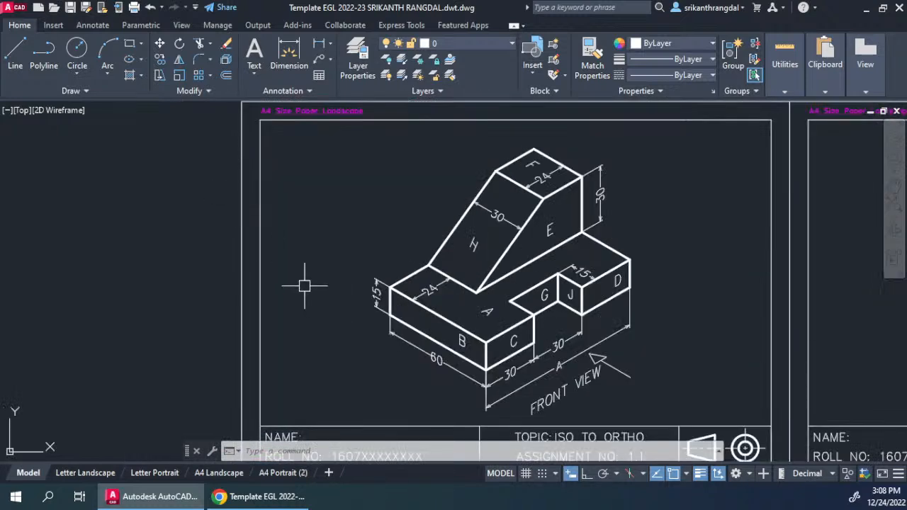
{"action": "scroll", "coordinate": [303, 283], "scroll_direction": "down", "scroll_amount": 4}
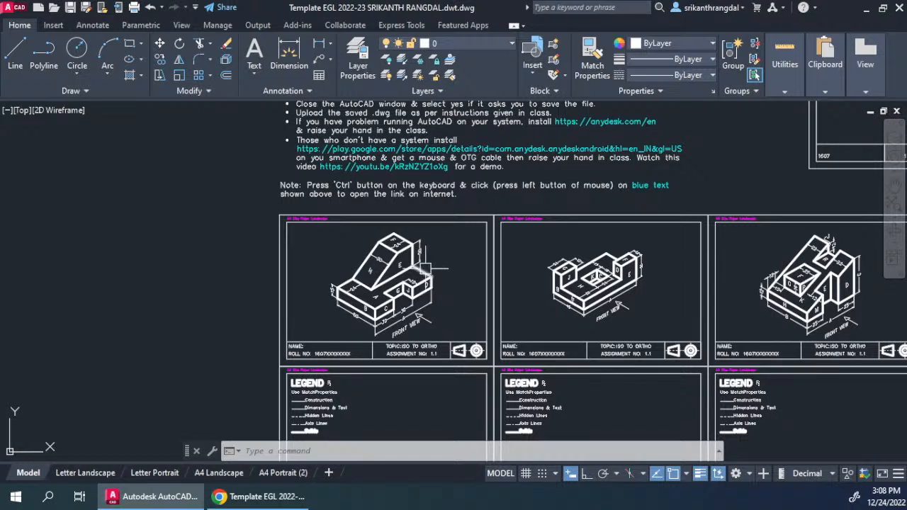
{"action": "middle_click_drag", "start_coordinate": [498, 313], "coordinate": [385, 268]}
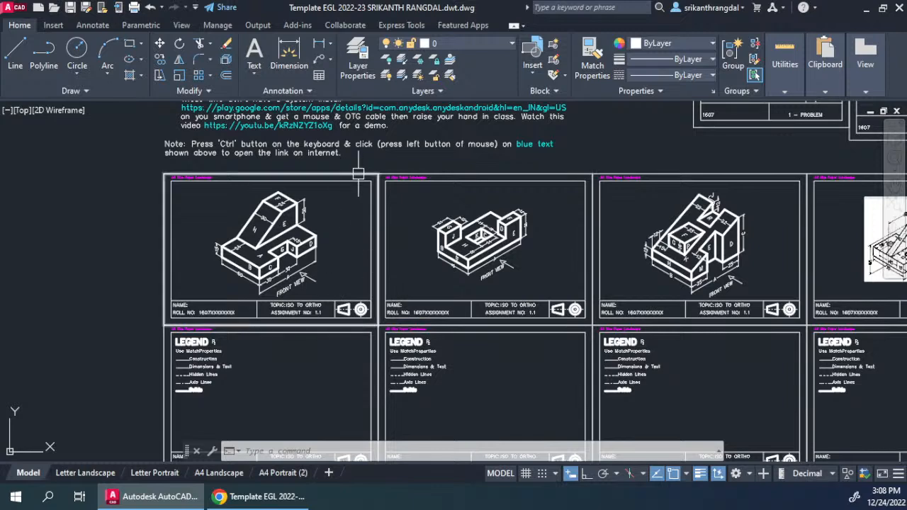
{"action": "scroll", "coordinate": [287, 278], "scroll_direction": "up", "scroll_amount": 5}
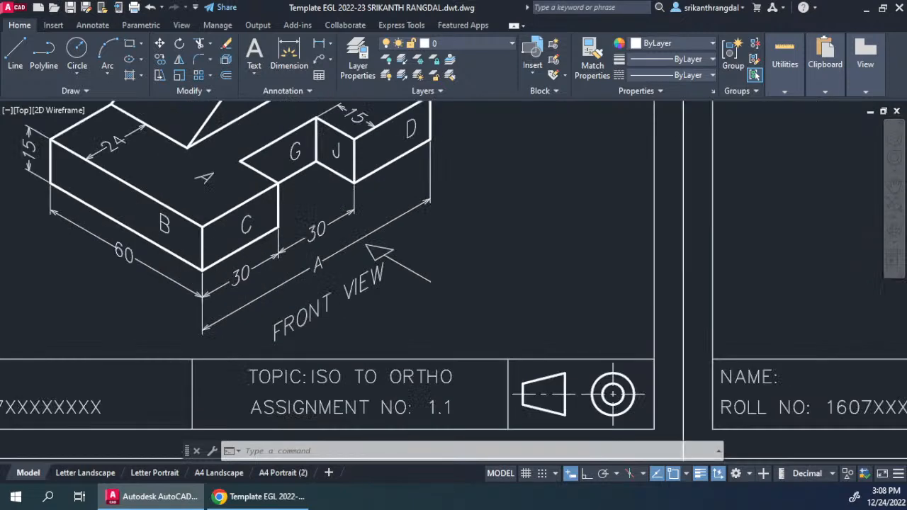
{"action": "middle_click_drag", "start_coordinate": [283, 220], "coordinate": [298, 303]}
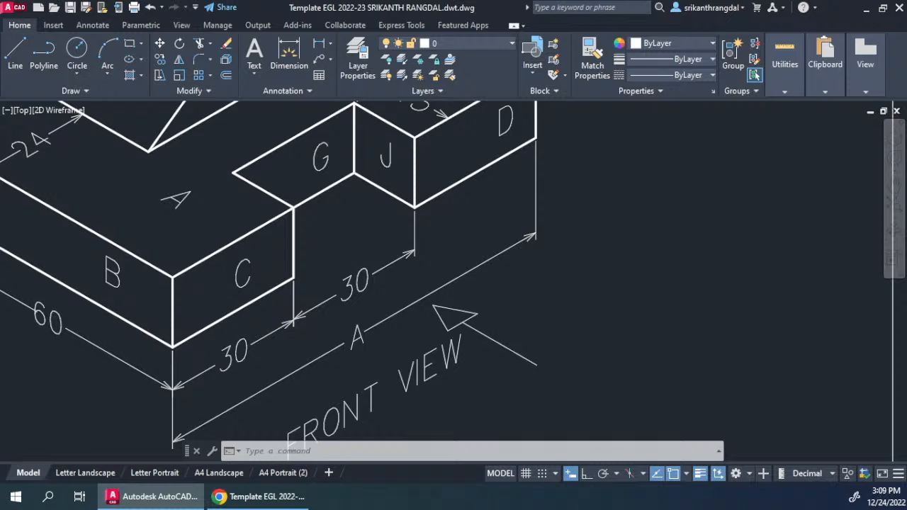
{"action": "scroll", "coordinate": [338, 254], "scroll_direction": "down", "scroll_amount": 5}
{"action": "middle_click_drag", "start_coordinate": [502, 318], "coordinate": [402, 253]}
{"action": "scroll", "coordinate": [402, 253], "scroll_direction": "down", "scroll_amount": 3}
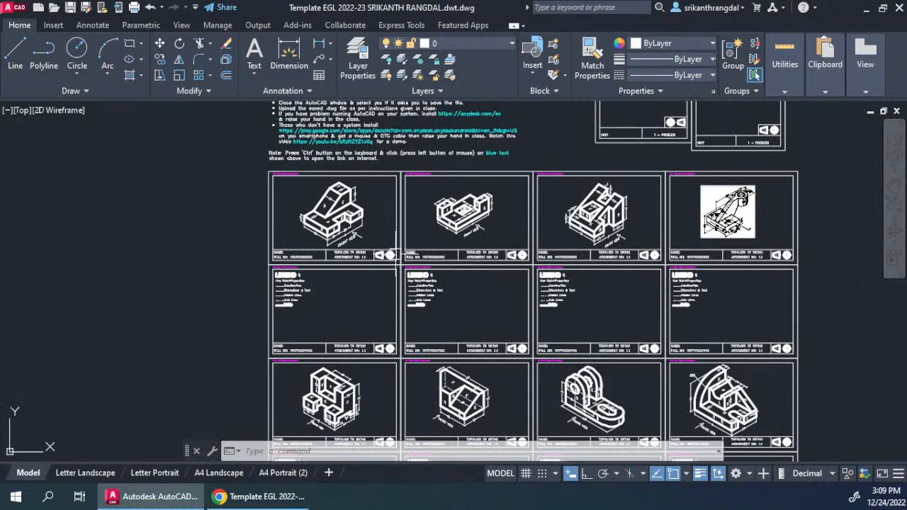
{"action": "middle_click_drag", "start_coordinate": [671, 237], "coordinate": [583, 369]}
{"action": "scroll", "coordinate": [583, 158], "scroll_direction": "up", "scroll_amount": 4}
- Cycle the 1 – PROBLEM sheet's visibility states, leaving it showing its dimensions
{"action": "left_click", "coordinate": [595, 120]}
{"action": "scroll", "coordinate": [505, 265], "scroll_direction": "down", "scroll_amount": 4}
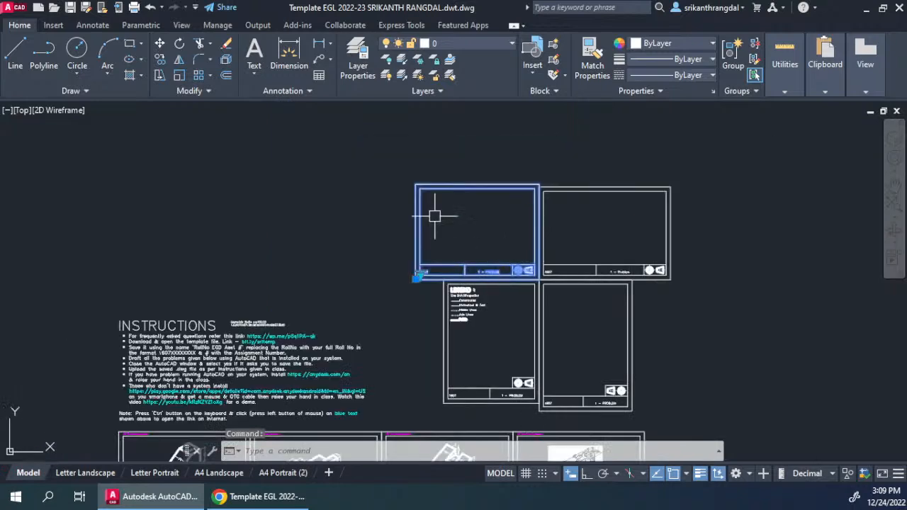
{"action": "scroll", "coordinate": [449, 272], "scroll_direction": "up", "scroll_amount": 5}
{"action": "left_click", "coordinate": [395, 267]}
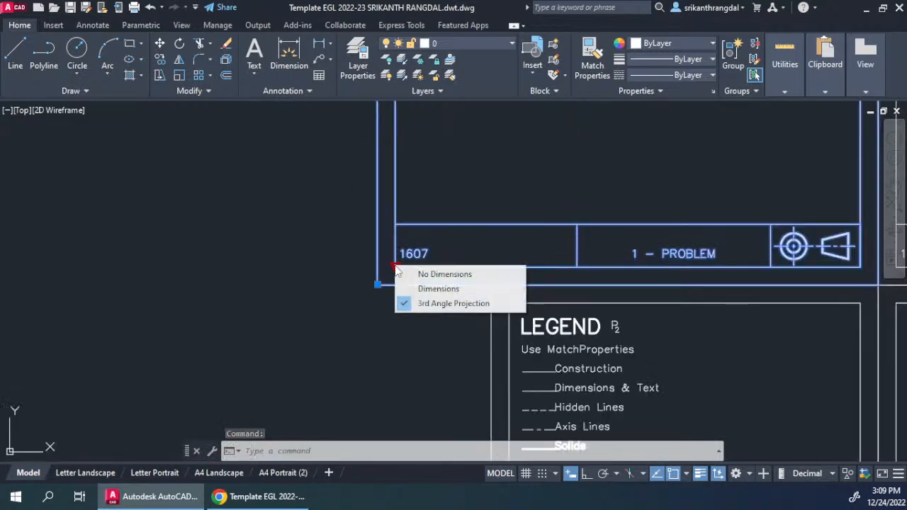
{"action": "left_click", "coordinate": [427, 286]}
{"action": "middle_click_drag", "start_coordinate": [463, 267], "coordinate": [446, 273]}
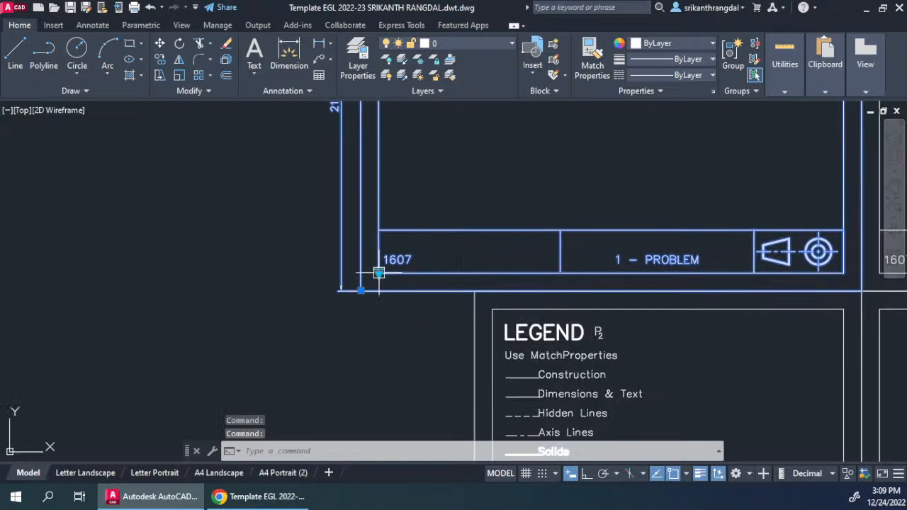
{"action": "left_click", "coordinate": [377, 270]}
{"action": "left_click", "coordinate": [417, 308]}
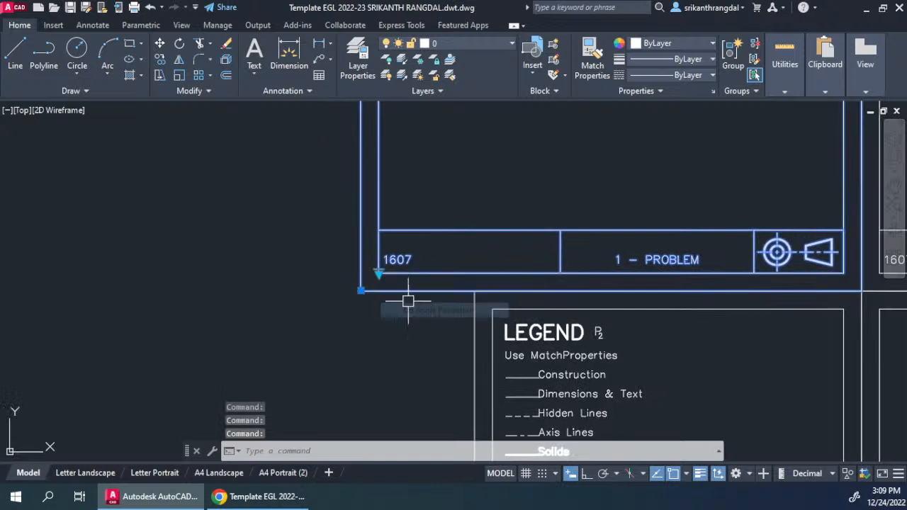
{"action": "left_click", "coordinate": [378, 272]}
{"action": "left_click", "coordinate": [419, 286]}
{"action": "left_click", "coordinate": [378, 273]}
{"action": "left_click", "coordinate": [416, 295]}
- Make the adjacent right sheet show its dimensions too, then clear the selection
{"action": "scroll", "coordinate": [419, 260], "scroll_direction": "down", "scroll_amount": 2}
{"action": "middle_click_drag", "start_coordinate": [419, 260], "coordinate": [405, 310]}
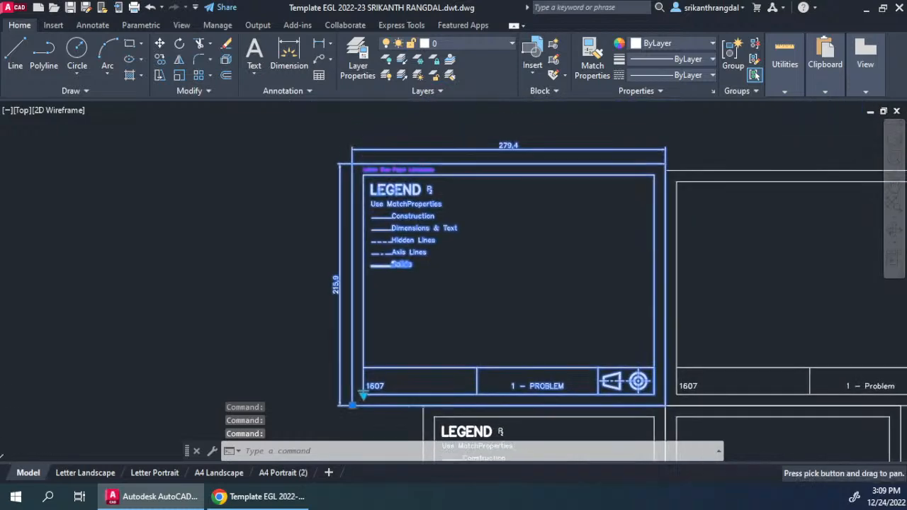
{"action": "scroll", "coordinate": [479, 177], "scroll_direction": "up", "scroll_amount": 2}
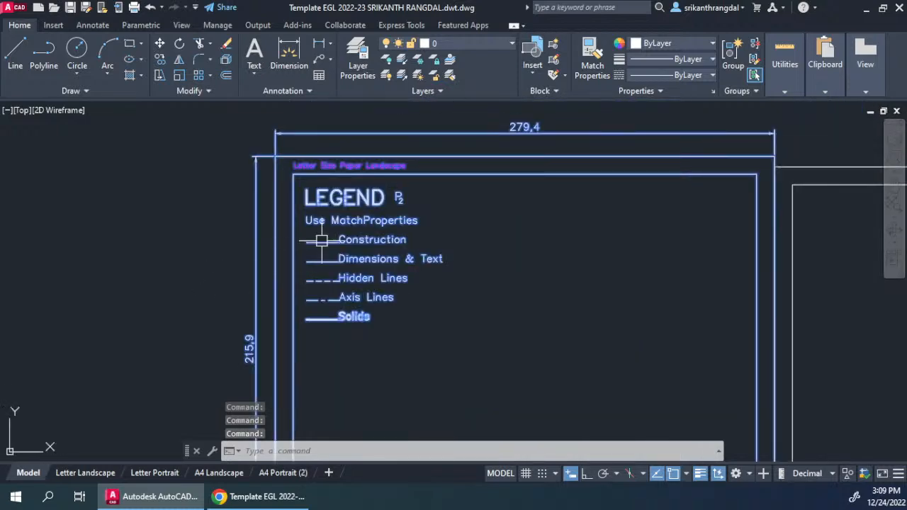
{"action": "scroll", "coordinate": [264, 297], "scroll_direction": "down", "scroll_amount": 3}
{"action": "left_click", "coordinate": [472, 388]}
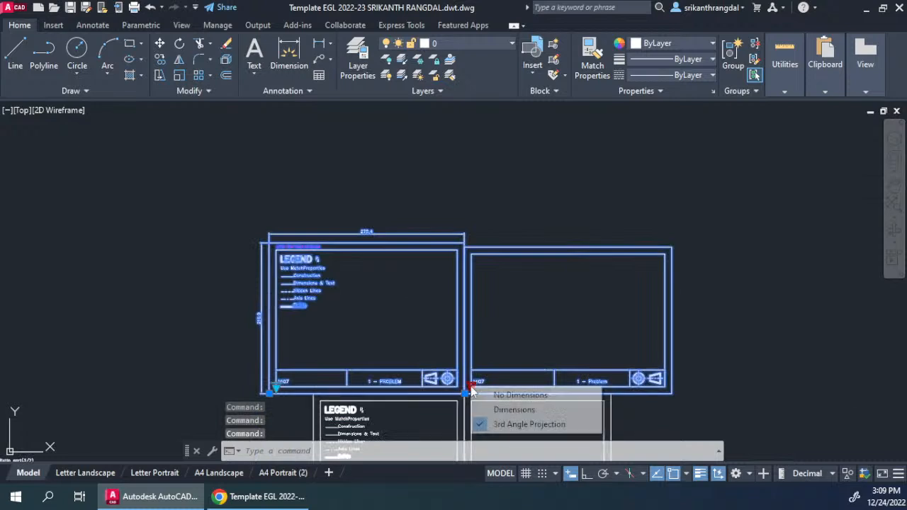
{"action": "left_click", "coordinate": [514, 409]}
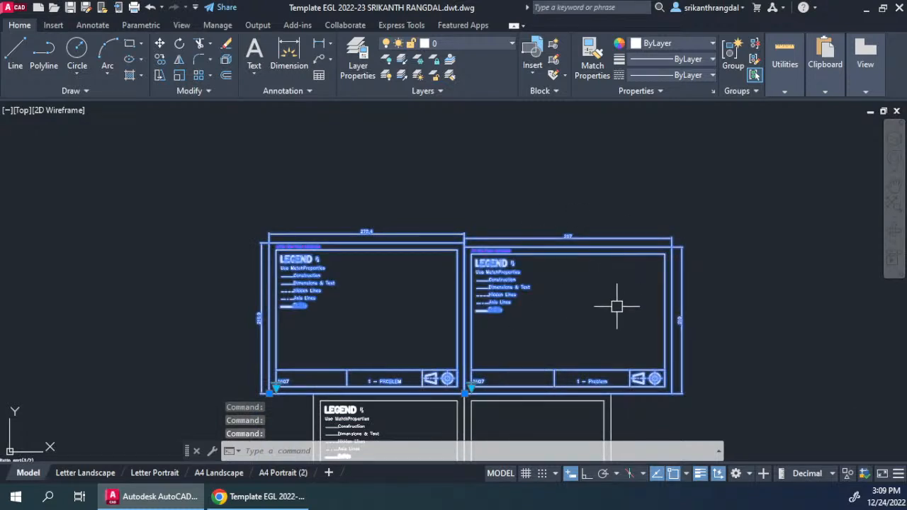
{"action": "key", "text": "Escape"}
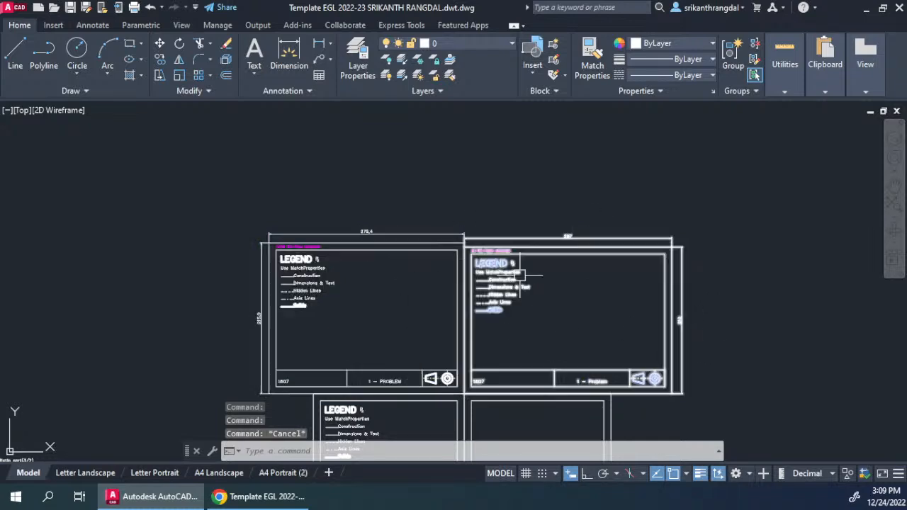
- Switch the upper-left title block to No Dimensions and deselect it
{"action": "middle_click_drag", "start_coordinate": [463, 323], "coordinate": [420, 207]}
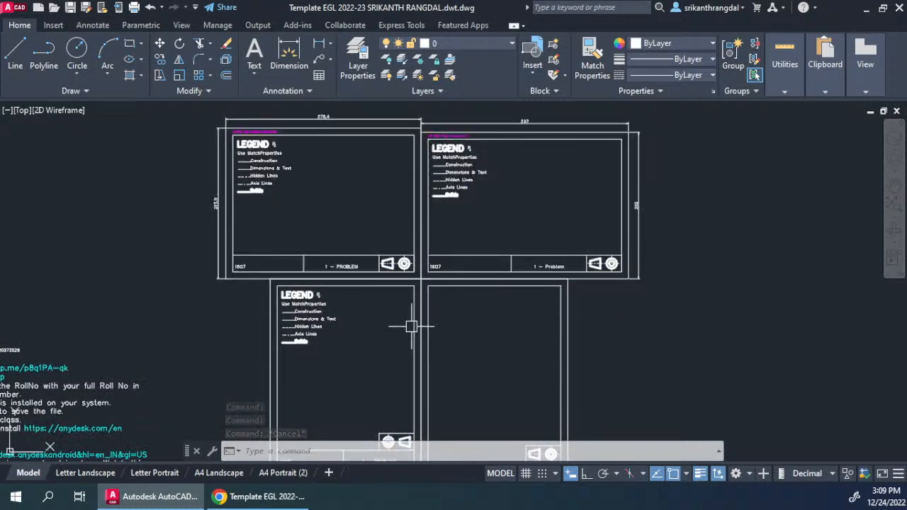
{"action": "scroll", "coordinate": [432, 289], "scroll_direction": "down", "scroll_amount": 2}
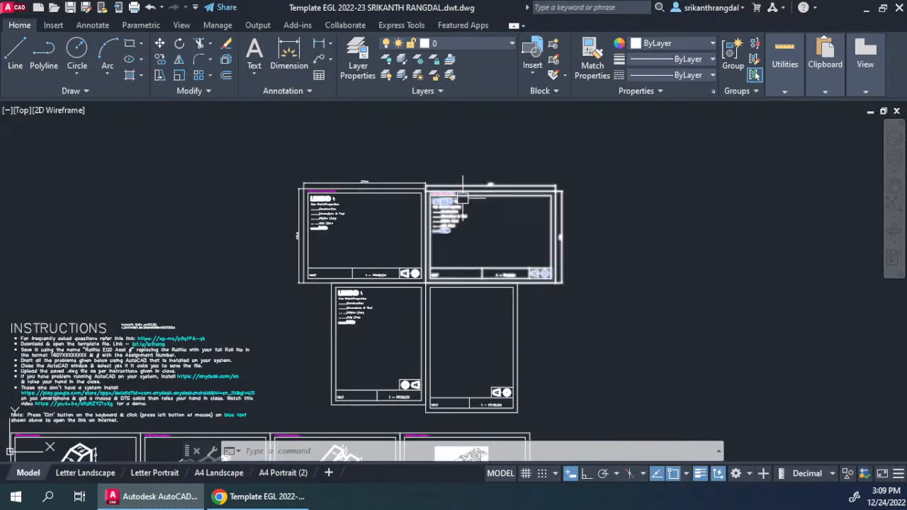
{"action": "left_click", "coordinate": [299, 206]}
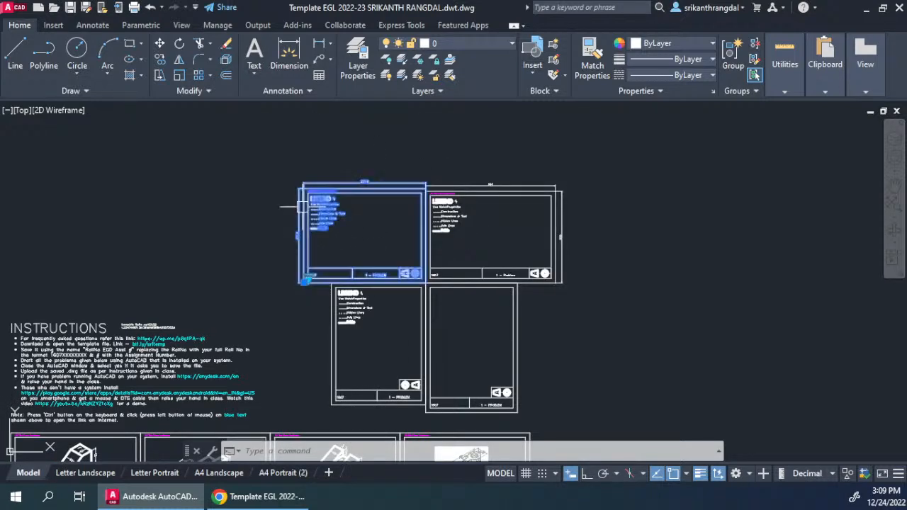
{"action": "scroll", "coordinate": [306, 278], "scroll_direction": "up", "scroll_amount": 8}
{"action": "left_click", "coordinate": [325, 252]}
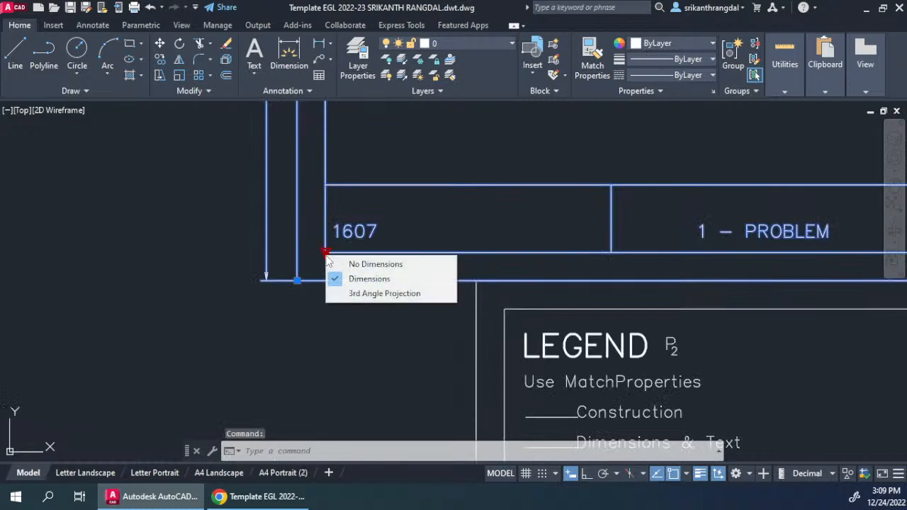
{"action": "left_click", "coordinate": [348, 264]}
{"action": "scroll", "coordinate": [362, 264], "scroll_direction": "down", "scroll_amount": 4}
{"action": "mouse_move", "coordinate": [544, 248]}
{"action": "middle_mouse_down"}
{"action": "mouse_move", "coordinate": [399, 356]}
{"action": "mouse_move", "coordinate": [434, 360]}
{"action": "mouse_move", "coordinate": [317, 359]}
{"action": "middle_mouse_up"}
{"action": "key", "text": "Escape"}
{"action": "key", "text": "Escape"}
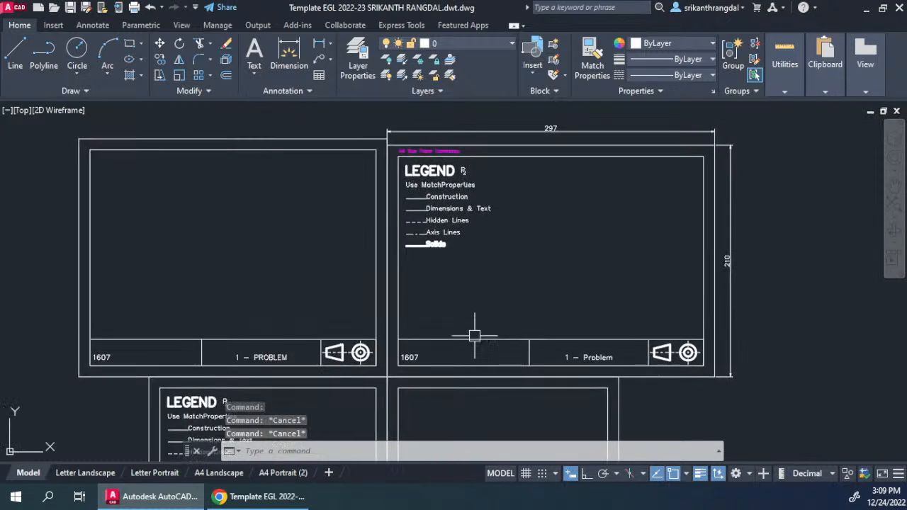
- Switch the right landscape title block to No Dimensions and deselect it
{"action": "left_click", "coordinate": [442, 216]}
{"action": "left_click", "coordinate": [397, 365]}
{"action": "left_click", "coordinate": [439, 378]}
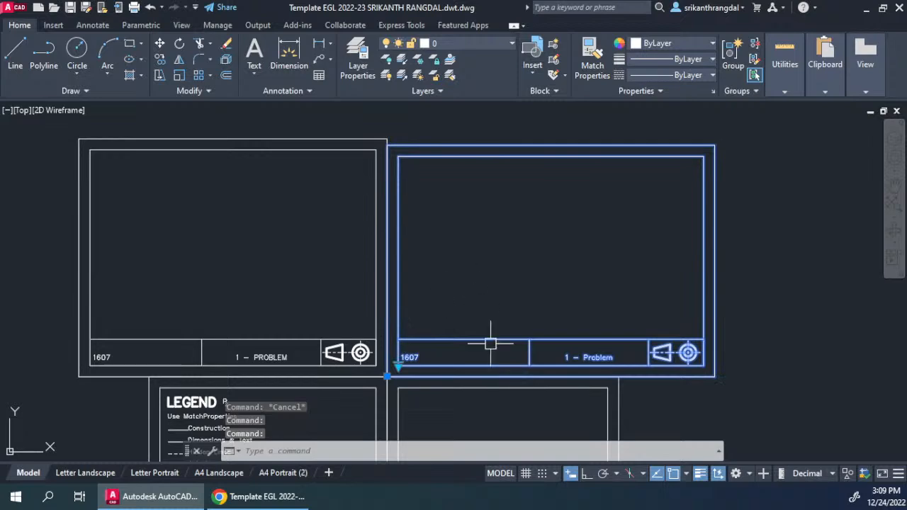
{"action": "key", "text": "Escape"}
{"action": "scroll", "coordinate": [238, 340], "scroll_direction": "down", "scroll_amount": 7}
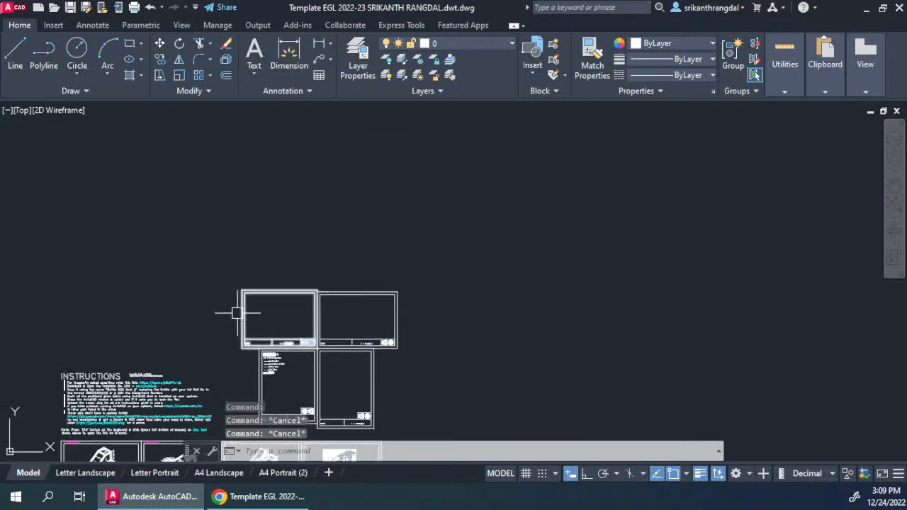
{"action": "scroll", "coordinate": [247, 314], "scroll_direction": "up", "scroll_amount": 7}
{"action": "scroll", "coordinate": [406, 294], "scroll_direction": "down", "scroll_amount": 2}
- Compare the Model tab sheets with the Letter Landscape layout, ending on Letter Landscape
{"action": "left_click", "coordinate": [82, 473]}
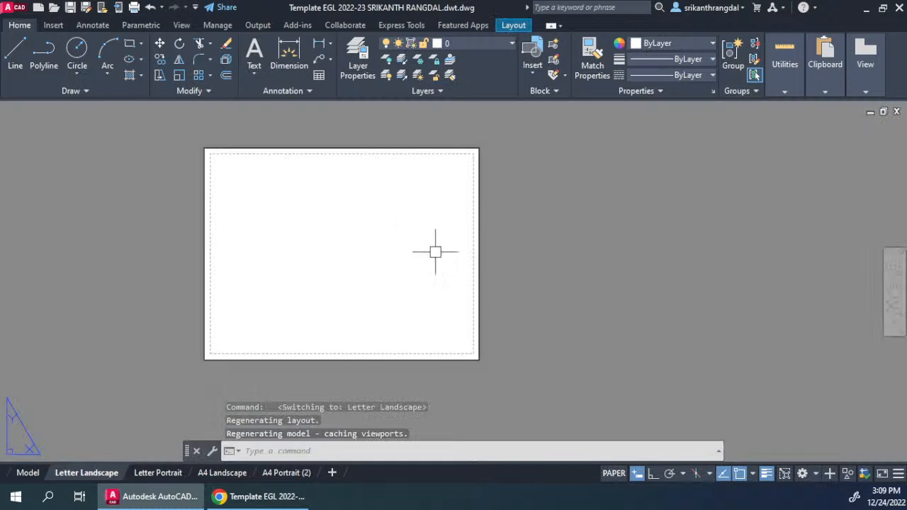
{"action": "left_click", "coordinate": [28, 472]}
{"action": "left_click", "coordinate": [85, 472]}
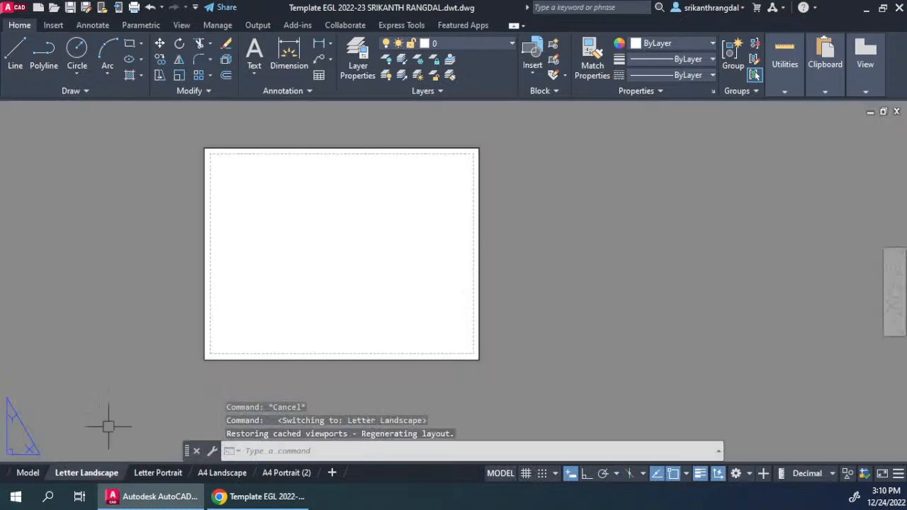
{"action": "left_click", "coordinate": [28, 473]}
{"action": "scroll", "coordinate": [489, 226], "scroll_direction": "up", "scroll_amount": 6}
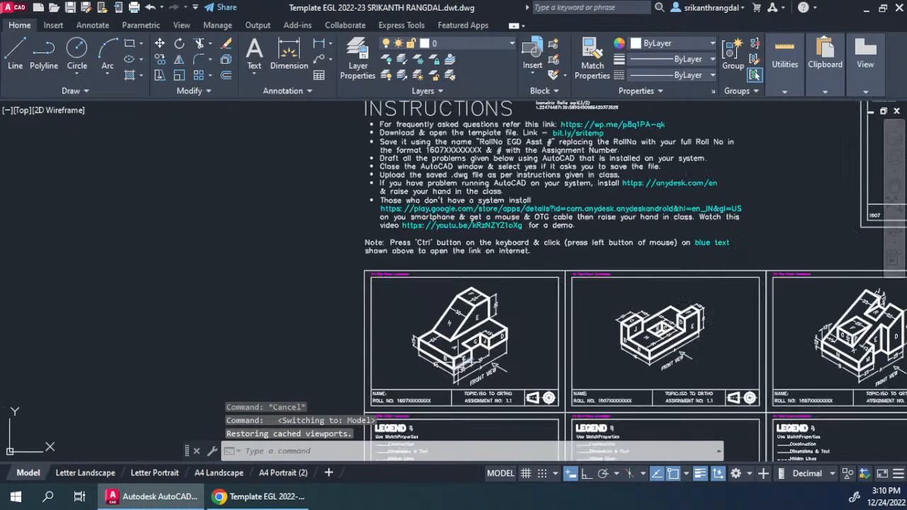
{"action": "scroll", "coordinate": [481, 230], "scroll_direction": "up", "scroll_amount": 4}
{"action": "scroll", "coordinate": [389, 251], "scroll_direction": "down", "scroll_amount": 4}
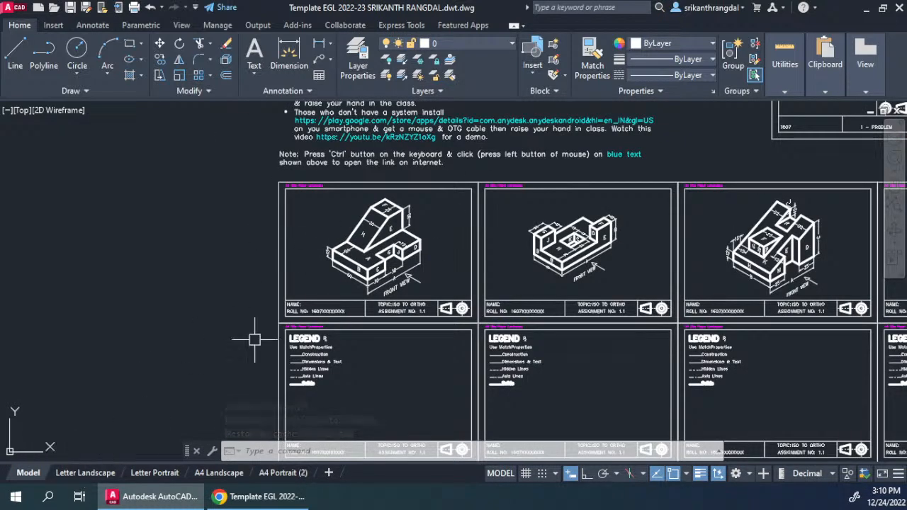
{"action": "left_click", "coordinate": [85, 475]}
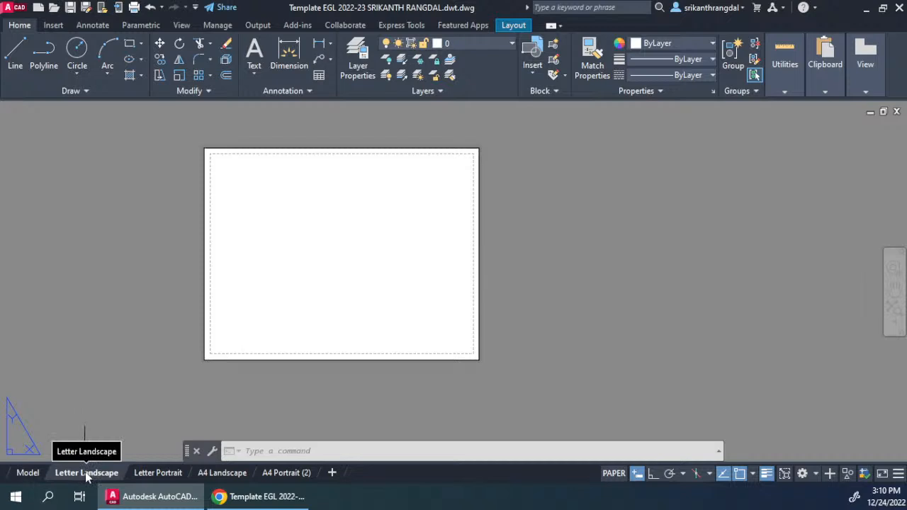
- Inside the viewport, zoom to extents, then zoom to the first isometric problem sheet
{"action": "double_click", "coordinate": [342, 264]}
{"action": "scroll", "coordinate": [343, 263], "scroll_direction": "down", "scroll_amount": 9}
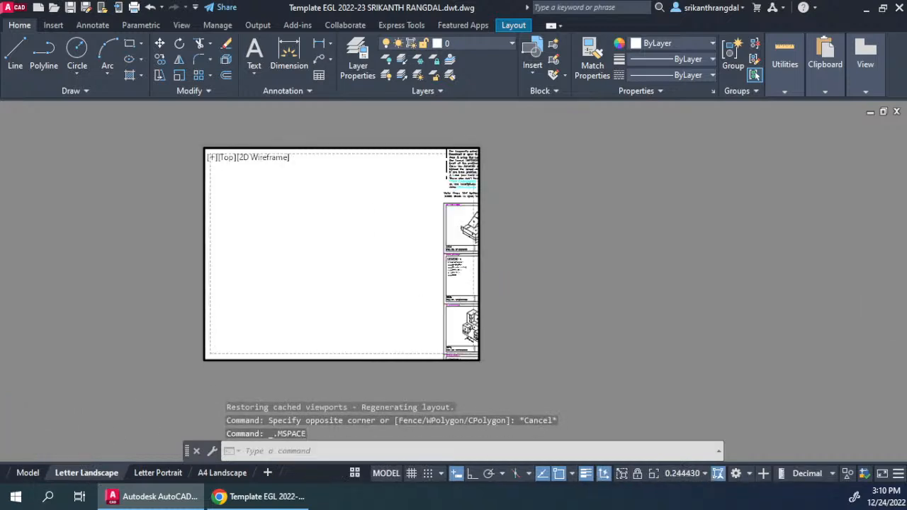
{"action": "type", "text": "z"}
{"action": "key", "text": "Return"}
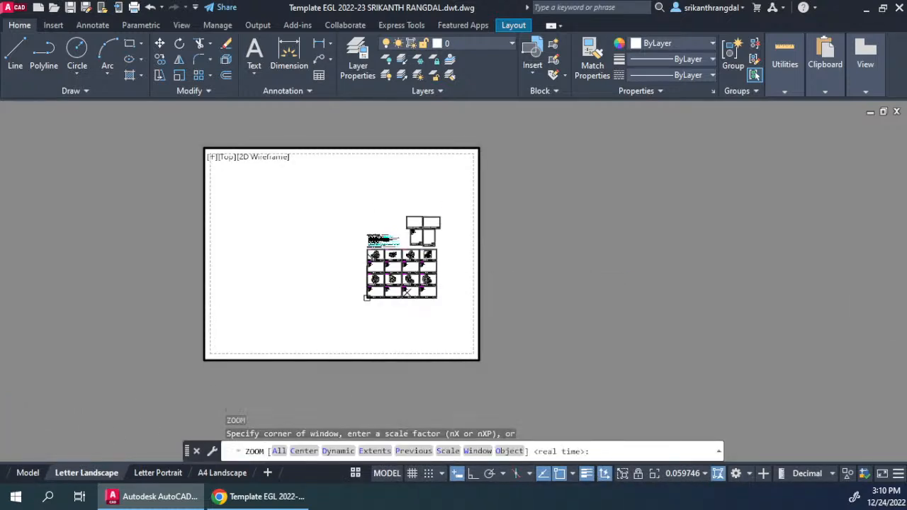
{"action": "type", "text": "e"}
{"action": "key", "text": "Return"}
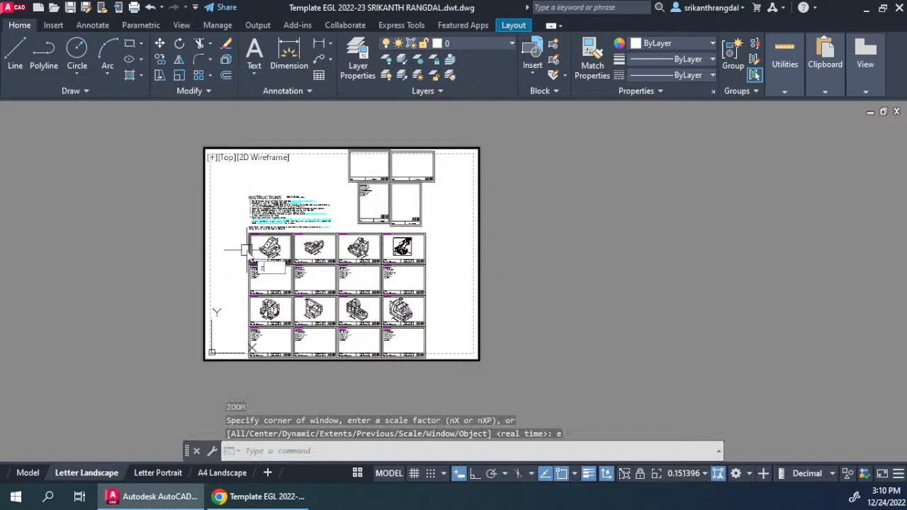
{"action": "type", "text": "z"}
{"action": "key", "text": "Return"}
{"action": "type", "text": "o"}
{"action": "key", "text": "Return"}
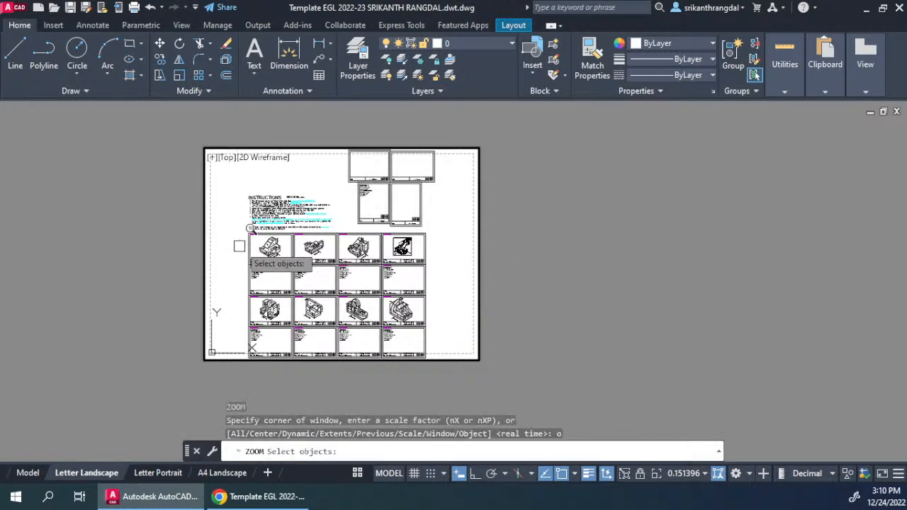
{"action": "left_click", "coordinate": [250, 245]}
{"action": "key", "text": "Return"}
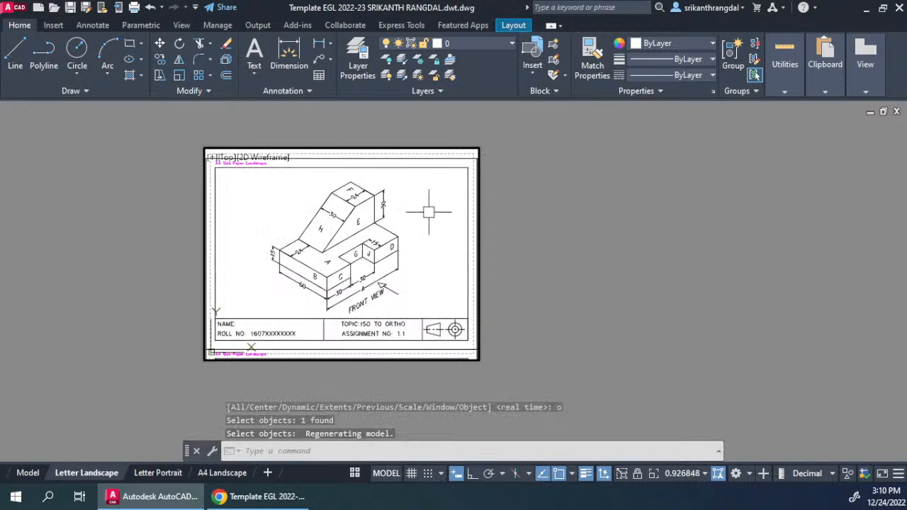
- Set the viewport to 1xp (1:1) scale and return to paper space
{"action": "key", "text": "Return"}
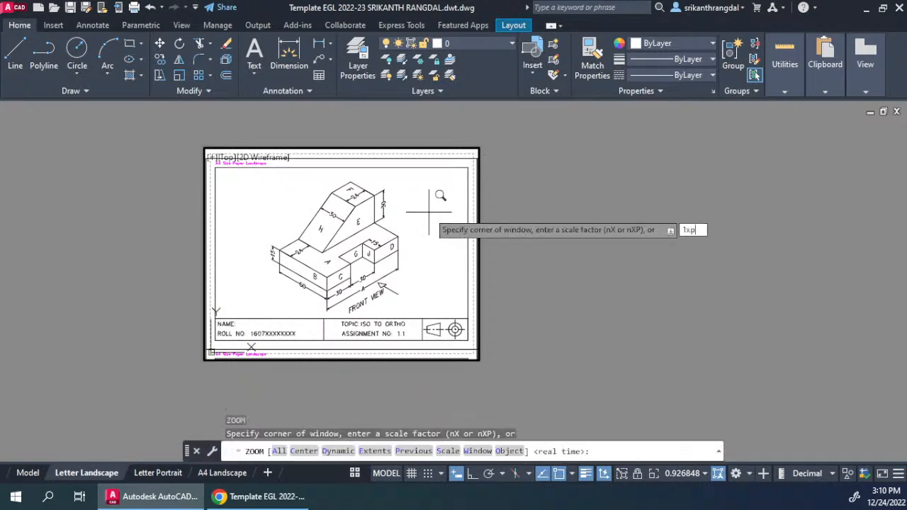
{"action": "key", "text": "Return"}
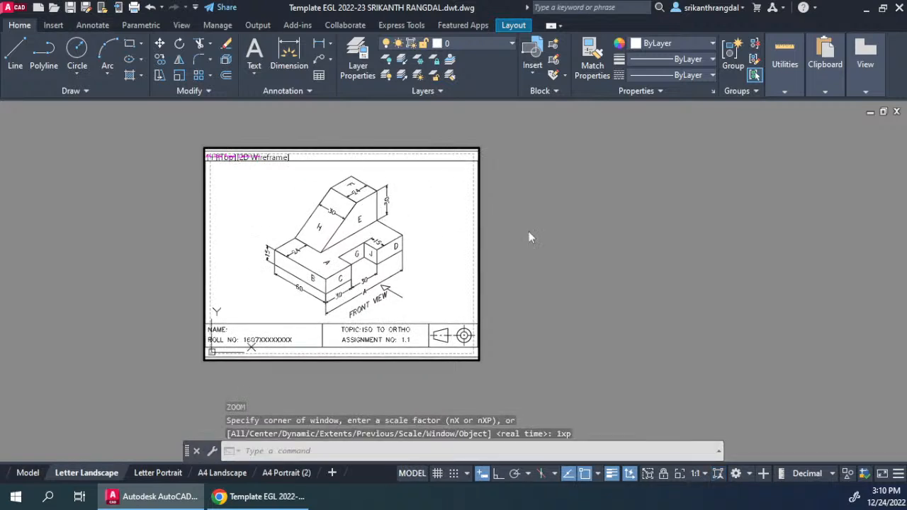
{"action": "double_click", "coordinate": [529, 234]}
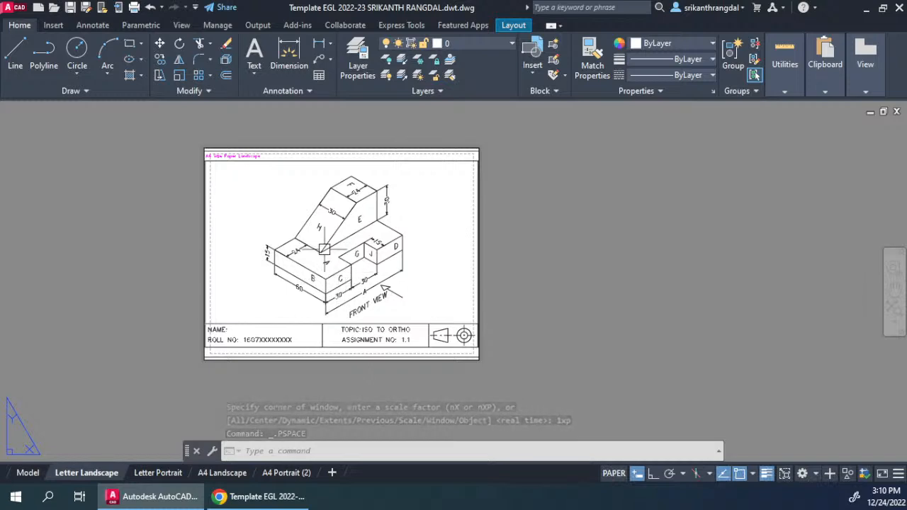
{"action": "scroll", "coordinate": [354, 264], "scroll_direction": "up", "scroll_amount": 6}
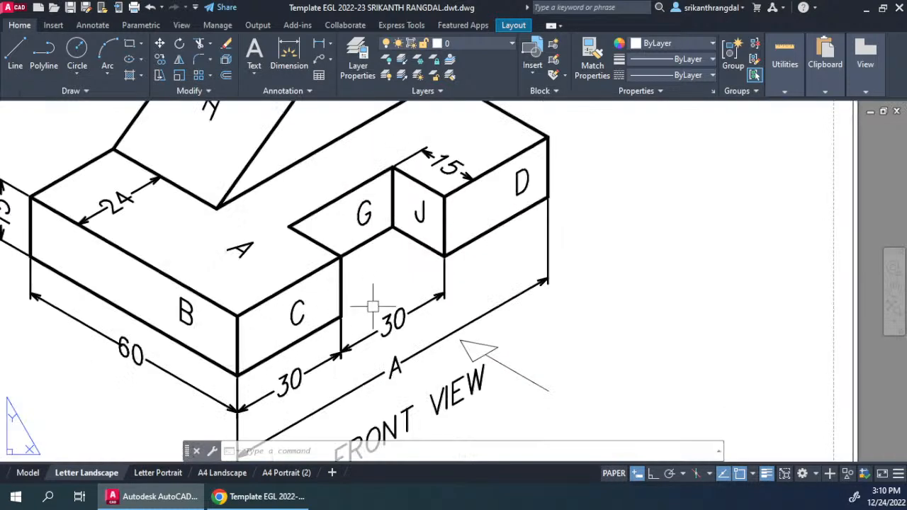
{"action": "scroll", "coordinate": [341, 342], "scroll_direction": "down", "scroll_amount": 6}
{"action": "scroll", "coordinate": [341, 341], "scroll_direction": "up", "scroll_amount": 5}
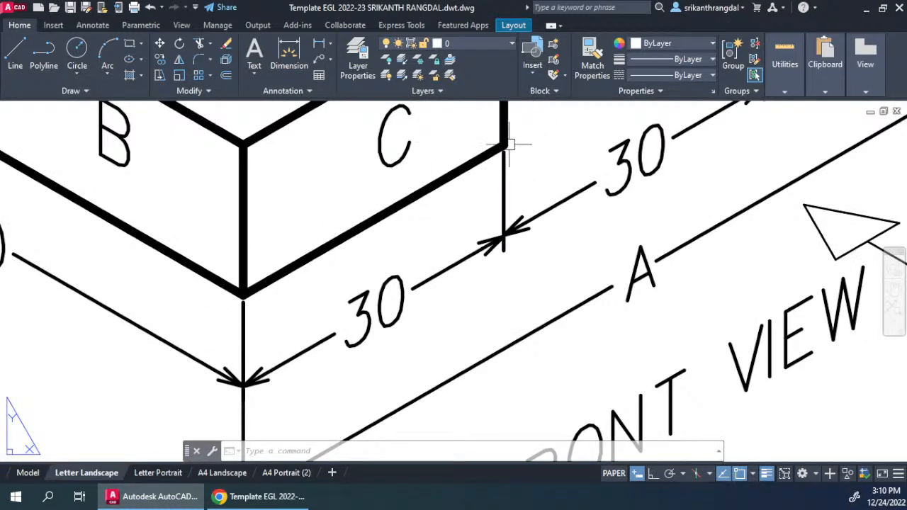
{"action": "scroll", "coordinate": [381, 292], "scroll_direction": "down", "scroll_amount": 10}
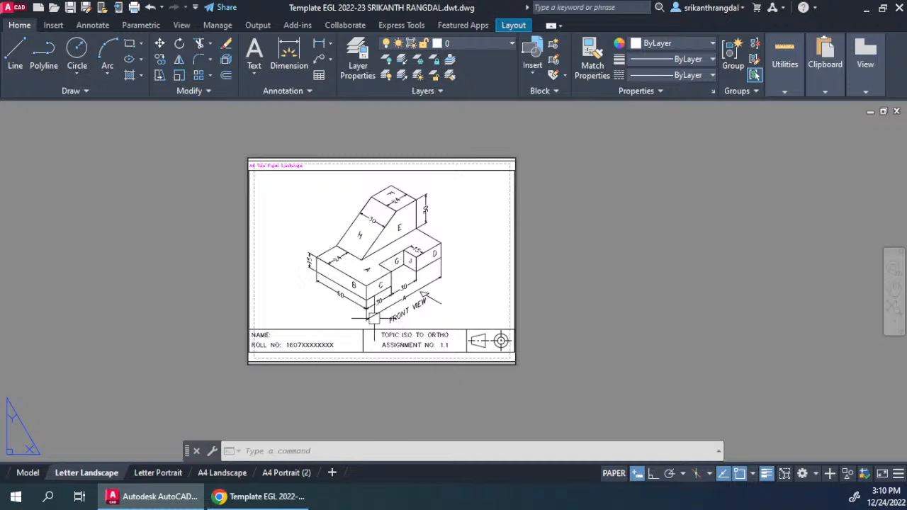
{"action": "left_click", "coordinate": [27, 472]}
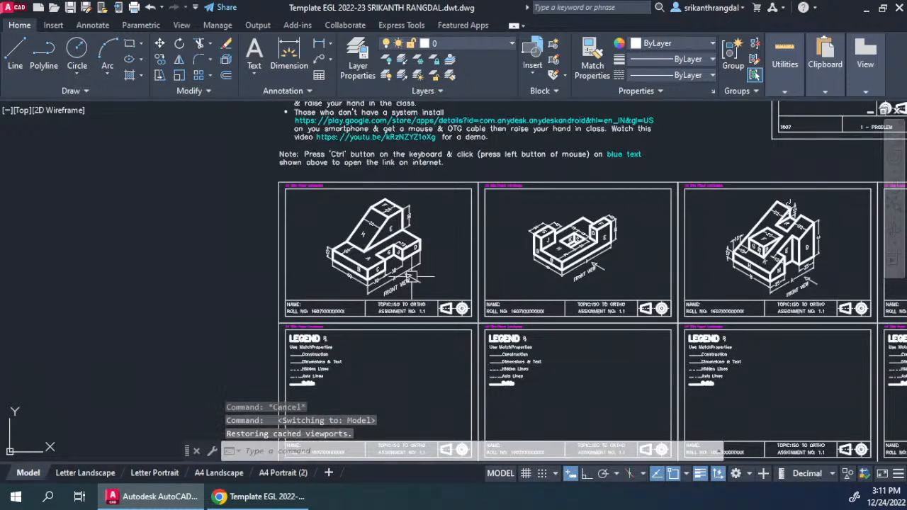
{"action": "scroll", "coordinate": [457, 256], "scroll_direction": "down", "scroll_amount": 4}
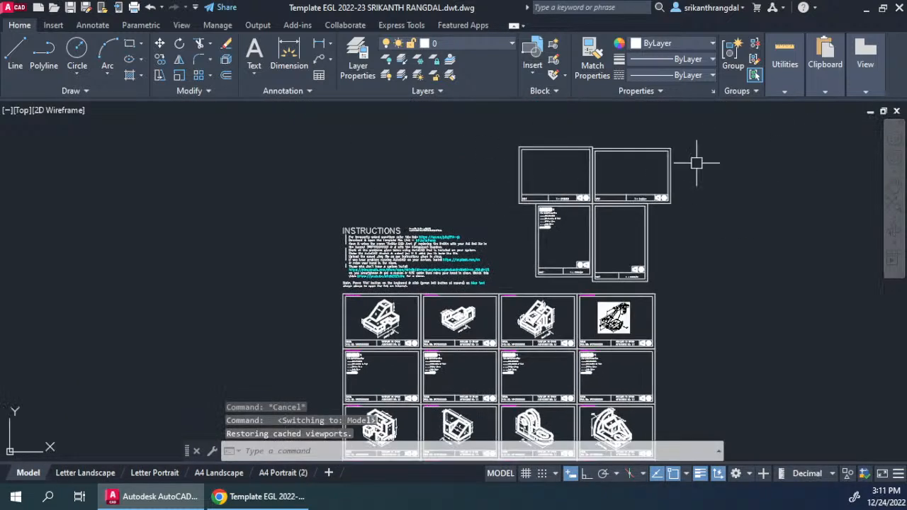
{"action": "scroll", "coordinate": [386, 326], "scroll_direction": "up", "scroll_amount": 4}
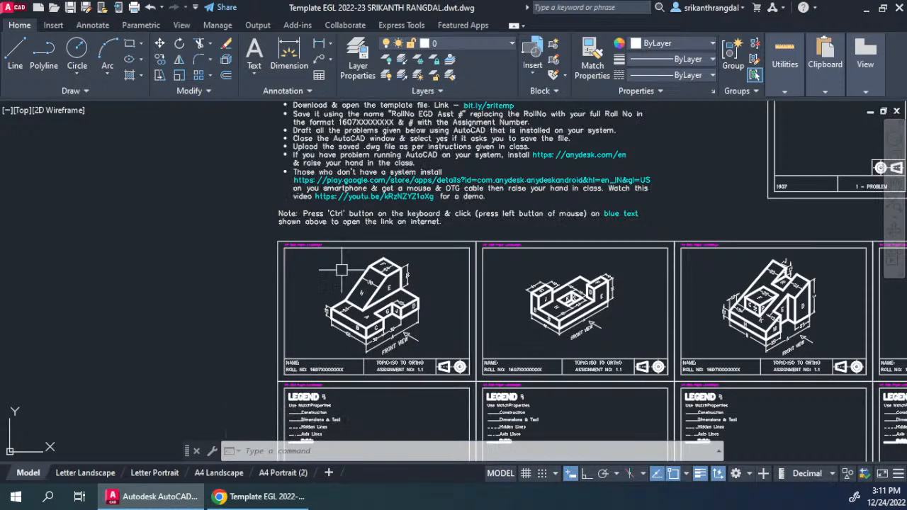
{"action": "left_click", "coordinate": [80, 473]}
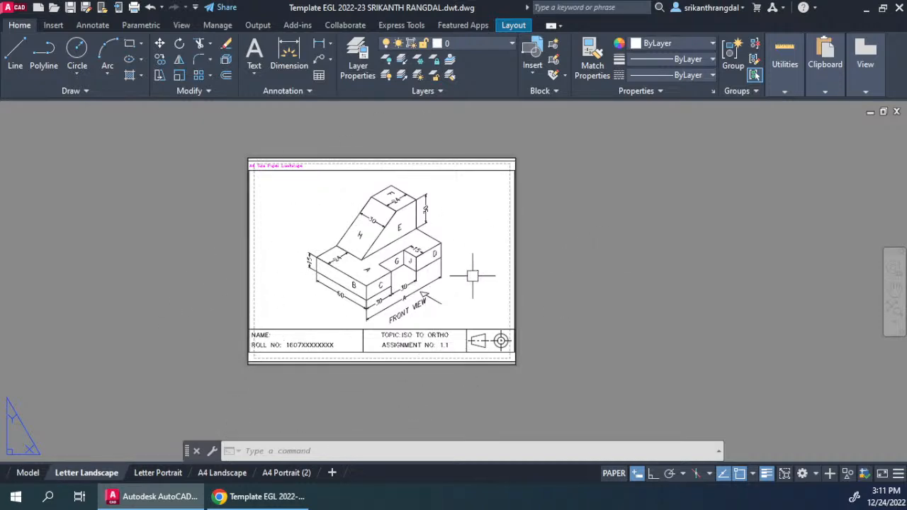
{"action": "scroll", "coordinate": [473, 275], "scroll_direction": "up", "scroll_amount": 3}
{"action": "scroll", "coordinate": [447, 273], "scroll_direction": "down", "scroll_amount": 3}
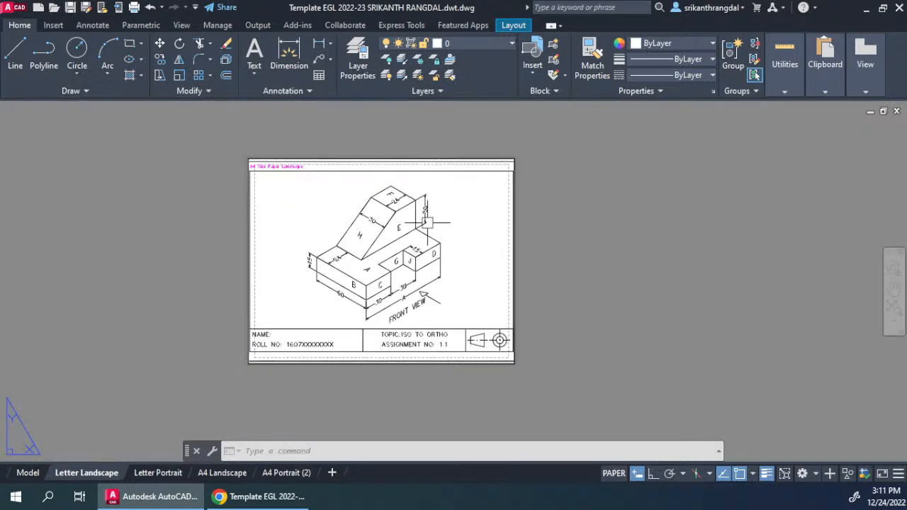
{"action": "scroll", "coordinate": [255, 190], "scroll_direction": "up", "scroll_amount": 4}
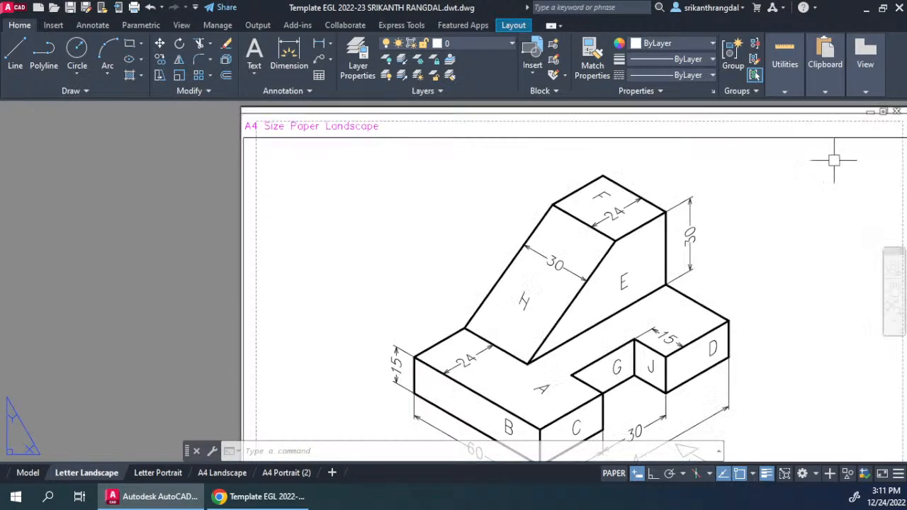
{"action": "scroll", "coordinate": [550, 253], "scroll_direction": "down", "scroll_amount": 2}
{"action": "middle_click_drag", "start_coordinate": [550, 254], "coordinate": [397, 204]}
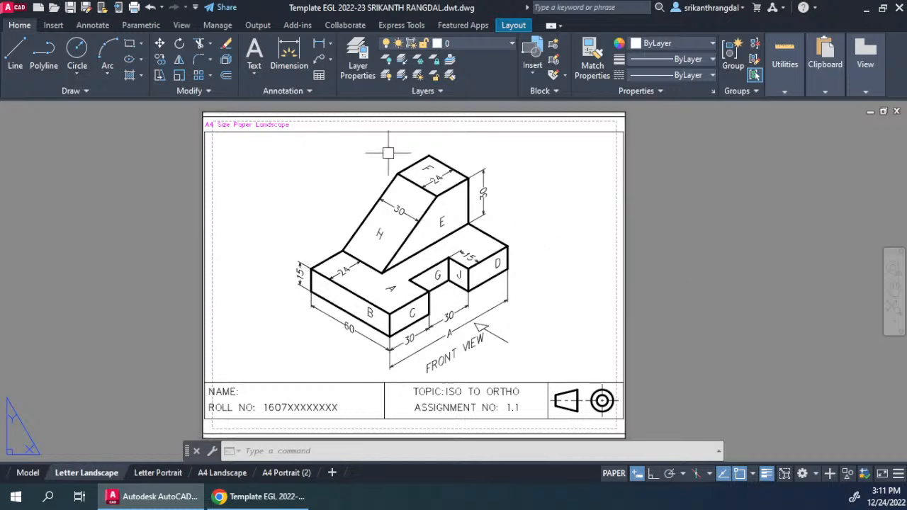
- Pan the problem sheet out of the viewport, leaving the layout blank, and run I to insert a block
{"action": "double_click", "coordinate": [543, 238]}
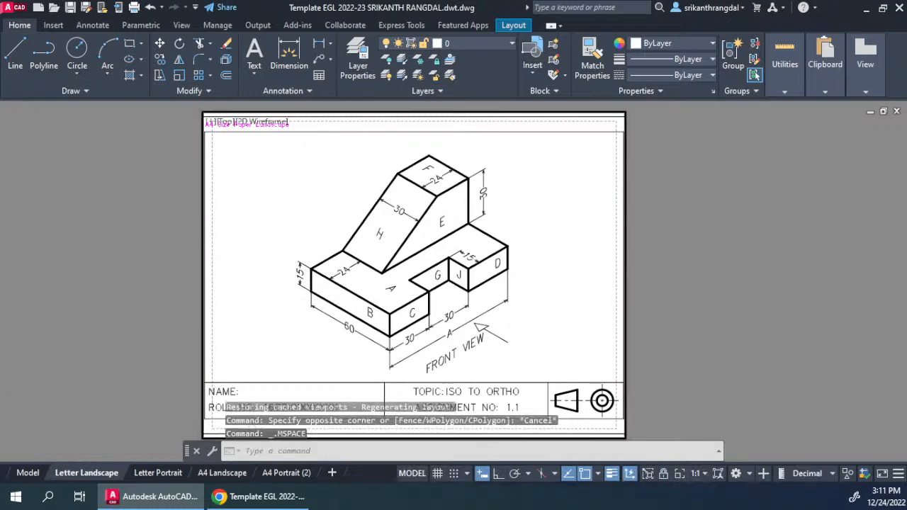
{"action": "scroll", "coordinate": [542, 260], "scroll_direction": "down", "scroll_amount": 5}
{"action": "middle_click_drag", "start_coordinate": [391, 253], "coordinate": [549, 262]}
{"action": "middle_click_drag", "start_coordinate": [464, 267], "coordinate": [763, 243]}
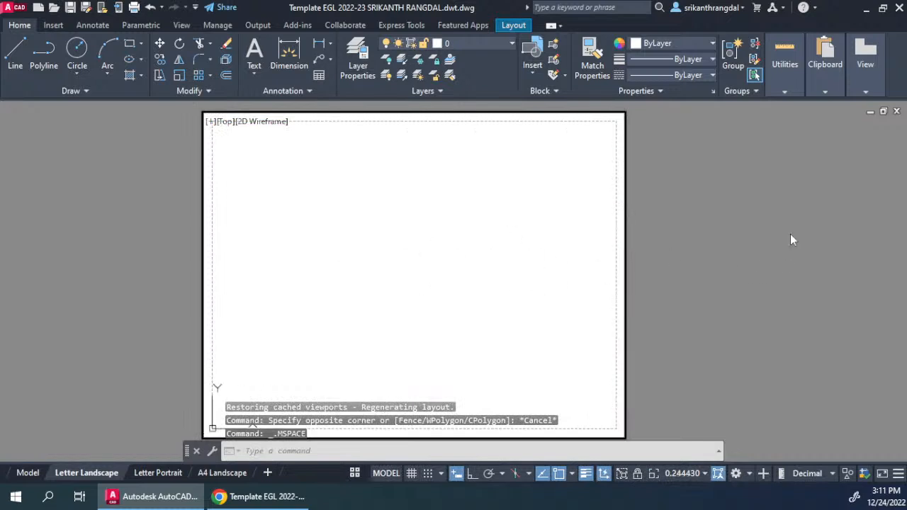
{"action": "double_click", "coordinate": [789, 234]}
{"action": "middle_click_drag", "start_coordinate": [461, 259], "coordinate": [427, 239]}
{"action": "scroll", "coordinate": [326, 264], "scroll_direction": "down", "scroll_amount": 2}
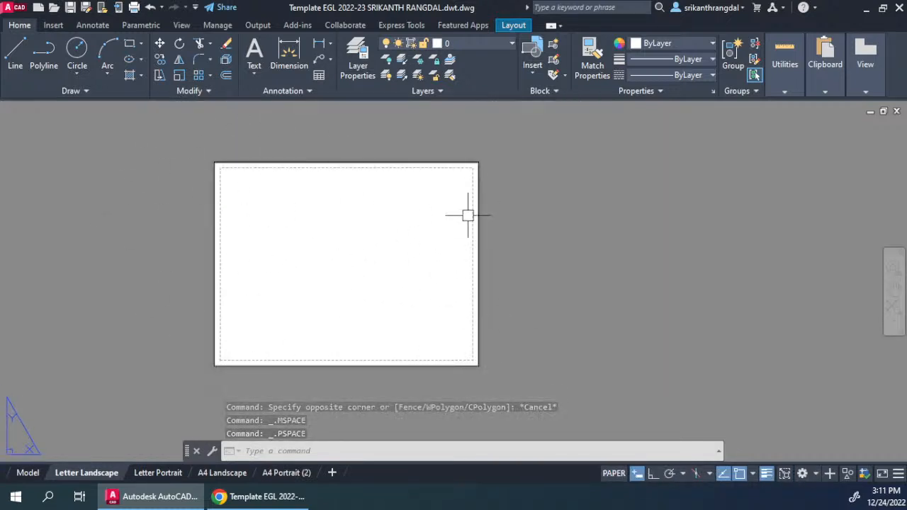
{"action": "type", "text": "i"}
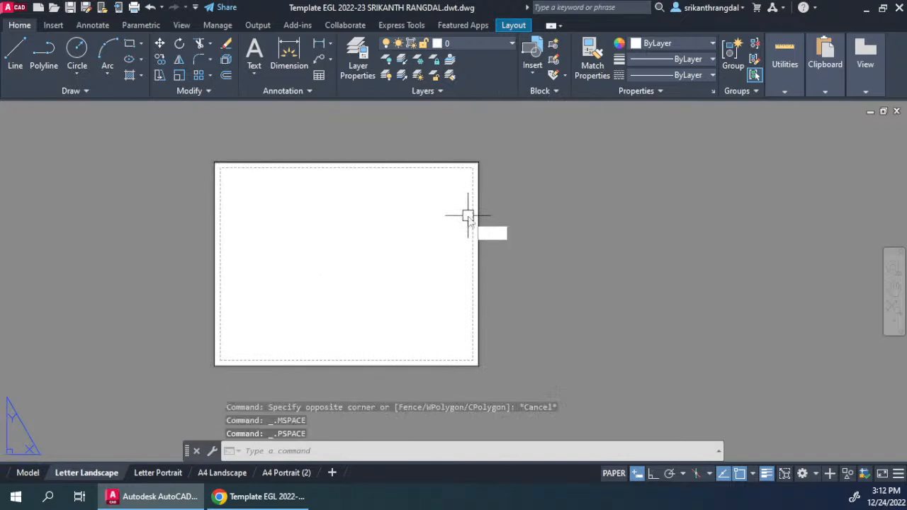
{"action": "key", "text": "Return"}
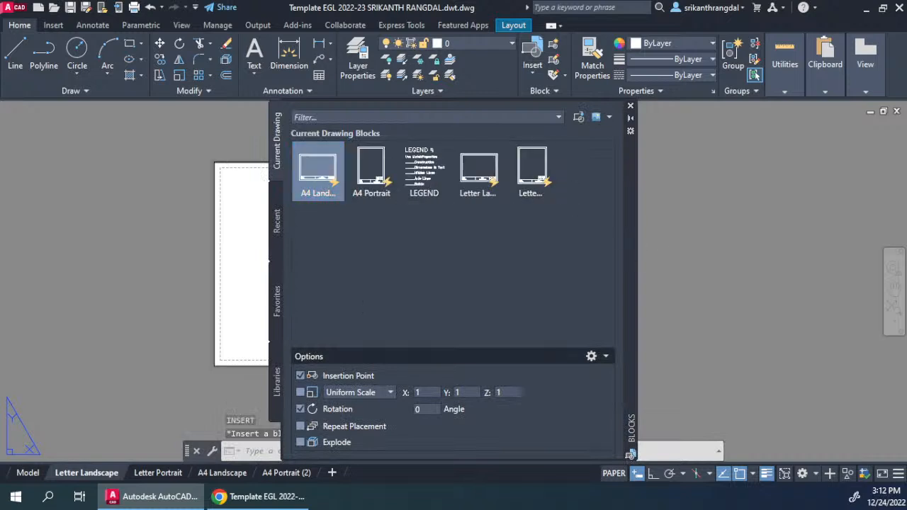
- Insert the Letter Landscape title block at the sheet's lower-left corner
{"action": "left_click_drag", "start_coordinate": [633, 255], "coordinate": [855, 252]}
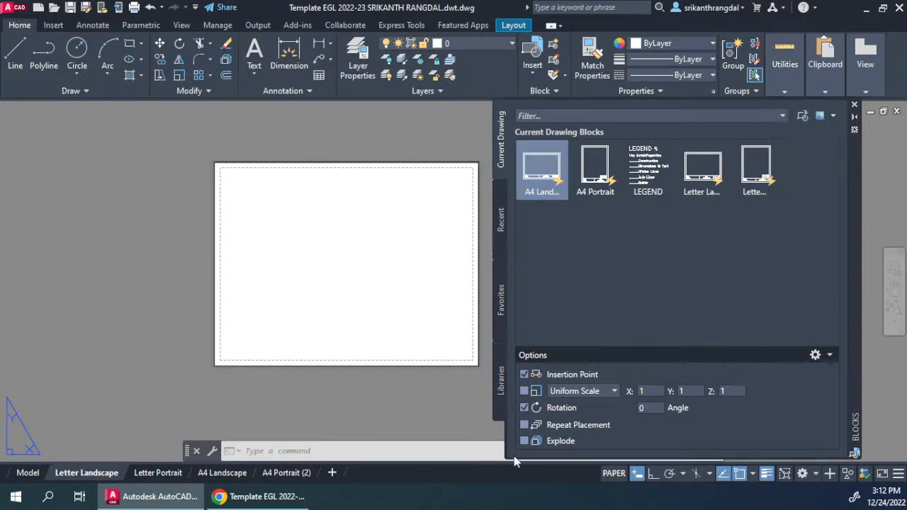
{"action": "left_click_drag", "start_coordinate": [501, 459], "coordinate": [636, 459]}
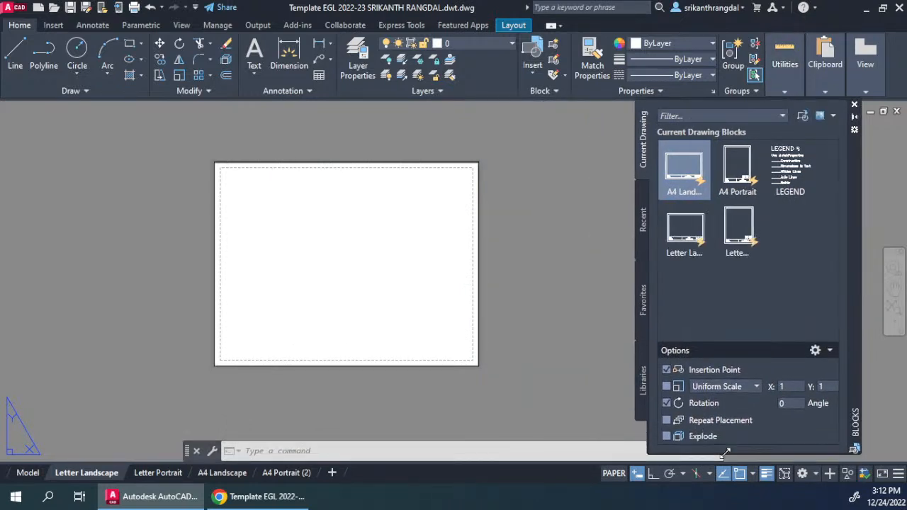
{"action": "left_click", "coordinate": [695, 173]}
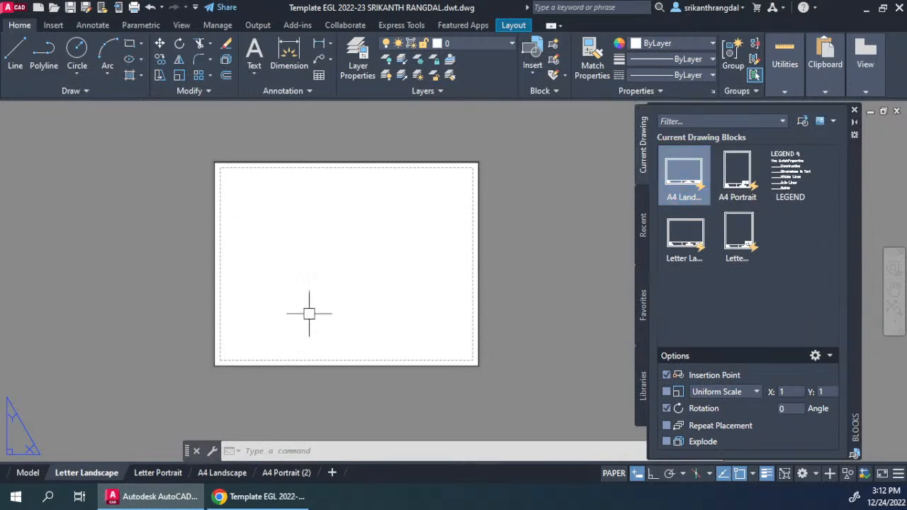
{"action": "left_click", "coordinate": [687, 242]}
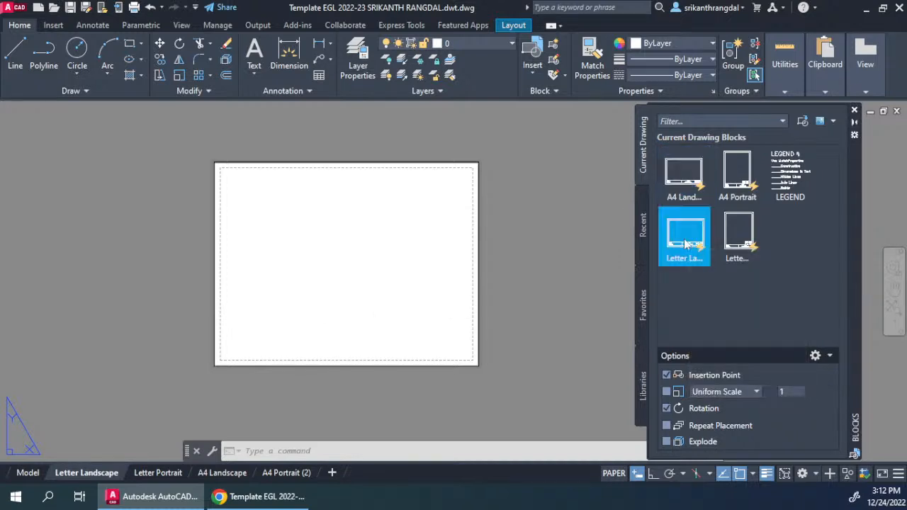
{"action": "scroll", "coordinate": [219, 340], "scroll_direction": "up", "scroll_amount": 3}
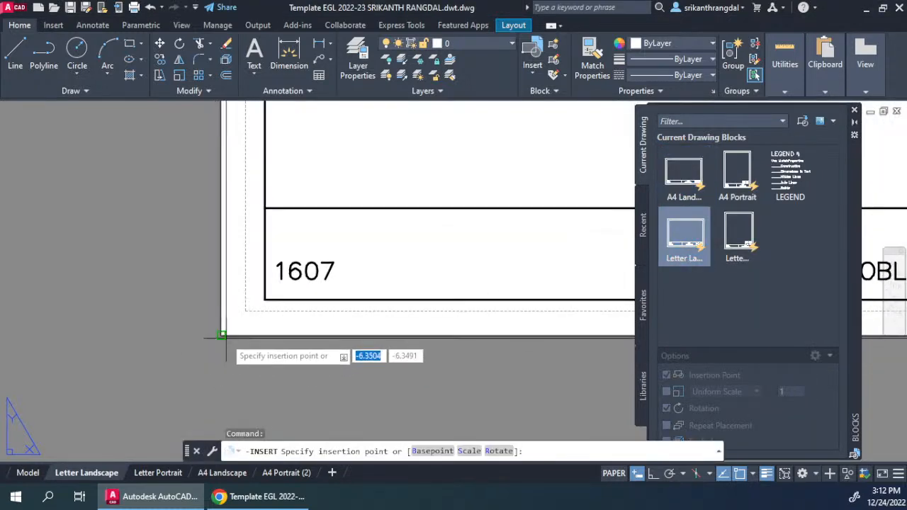
{"action": "left_click", "coordinate": [222, 333]}
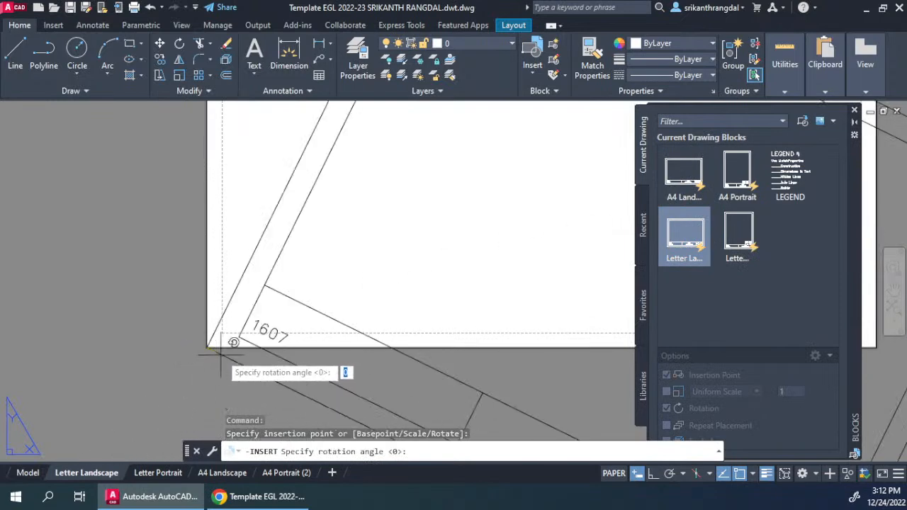
- Place the title block at 0 rotation and start retyping the problem name attribute
{"action": "left_click", "coordinate": [222, 354]}
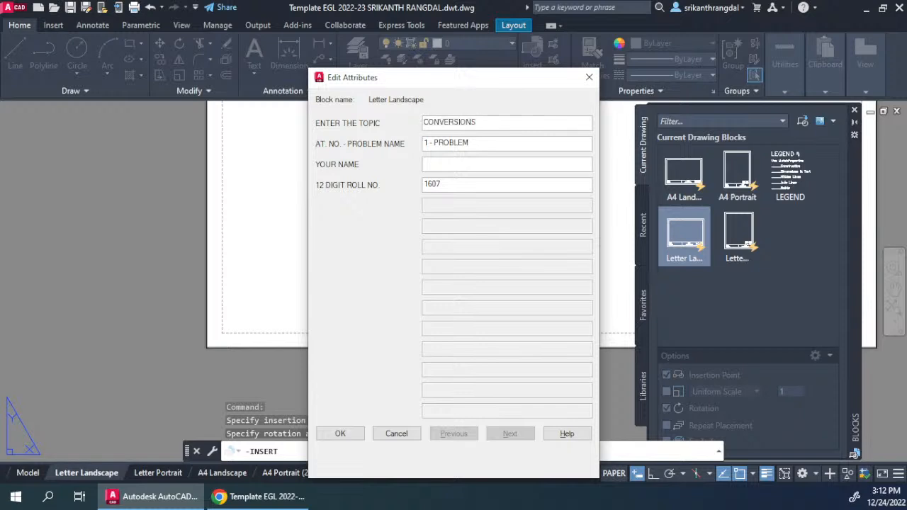
{"action": "triple_click", "coordinate": [455, 141]}
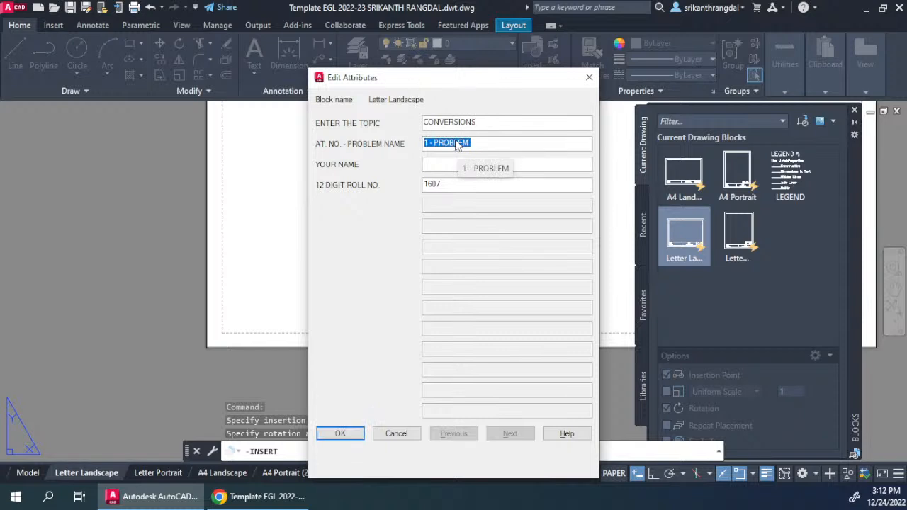
{"action": "type", "text": "2D - 1"}
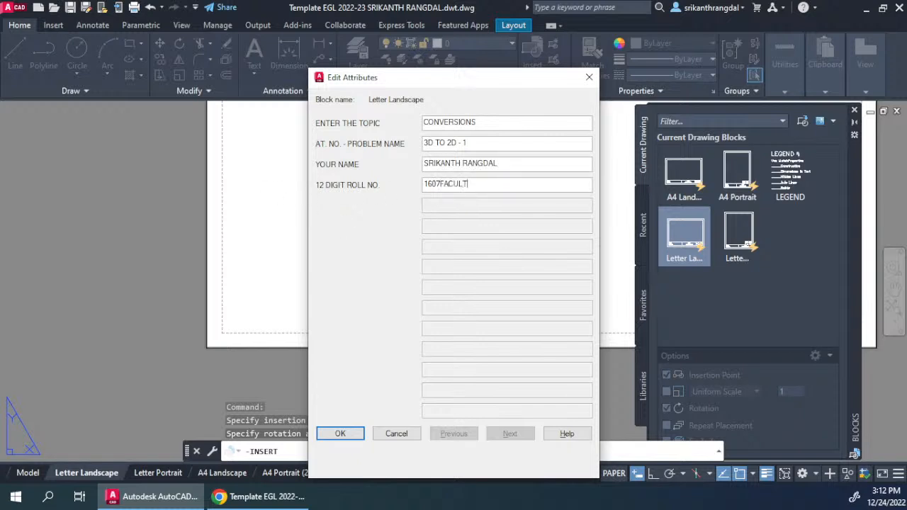
{"action": "left_click", "coordinate": [342, 434]}
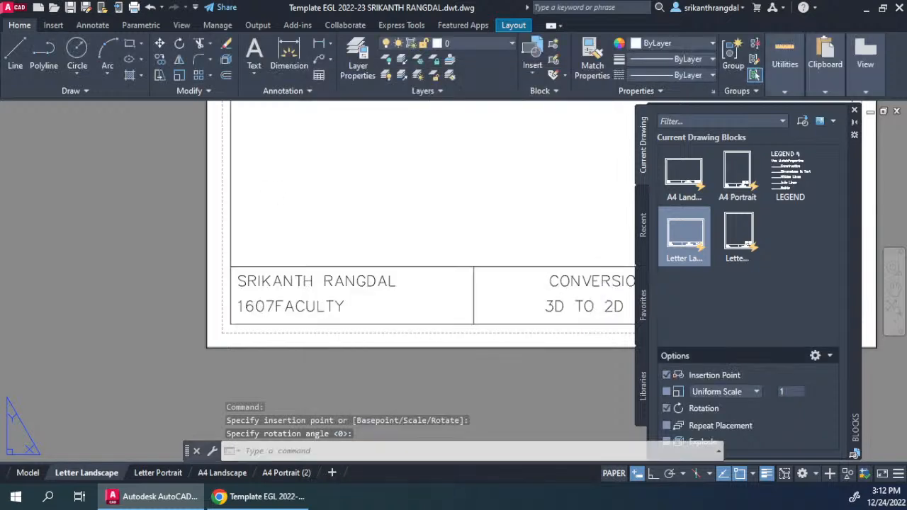
{"action": "middle_click_drag", "start_coordinate": [343, 305], "coordinate": [203, 314]}
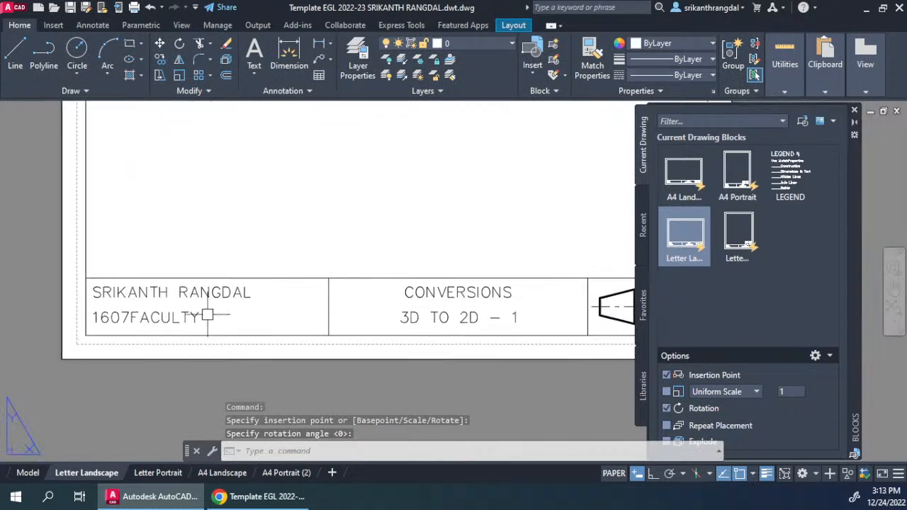
{"action": "scroll", "coordinate": [87, 324], "scroll_direction": "down", "scroll_amount": 2}
{"action": "scroll", "coordinate": [110, 311], "scroll_direction": "up", "scroll_amount": 2}
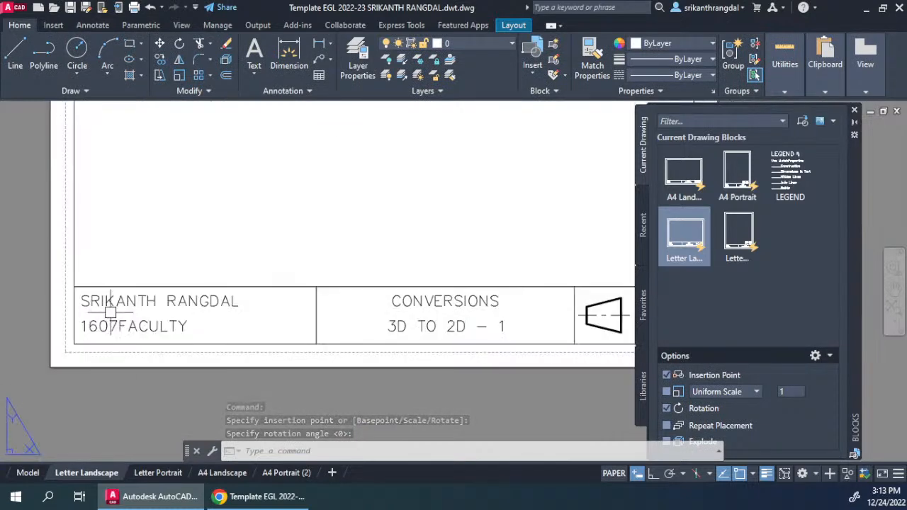
{"action": "middle_click_drag", "start_coordinate": [226, 319], "coordinate": [136, 316]}
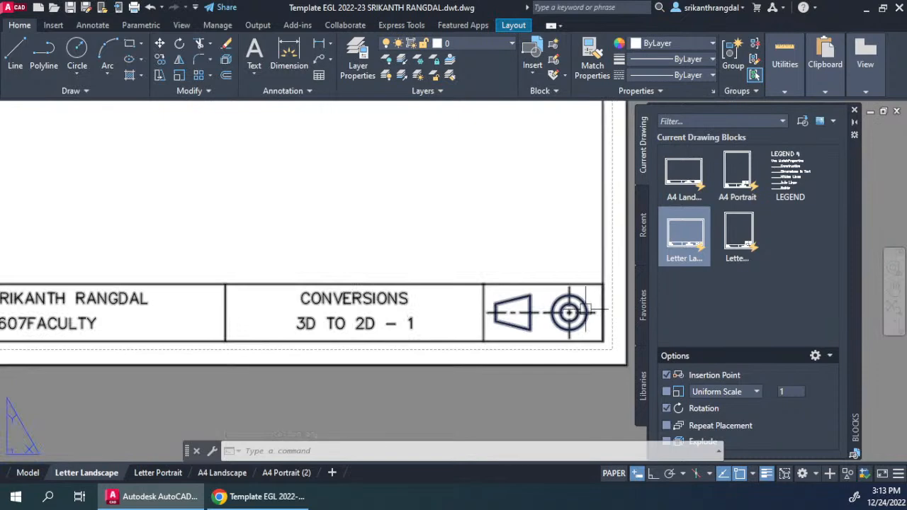
{"action": "scroll", "coordinate": [588, 327], "scroll_direction": "down", "scroll_amount": 3}
{"action": "middle_click_drag", "start_coordinate": [479, 300], "coordinate": [392, 318]}
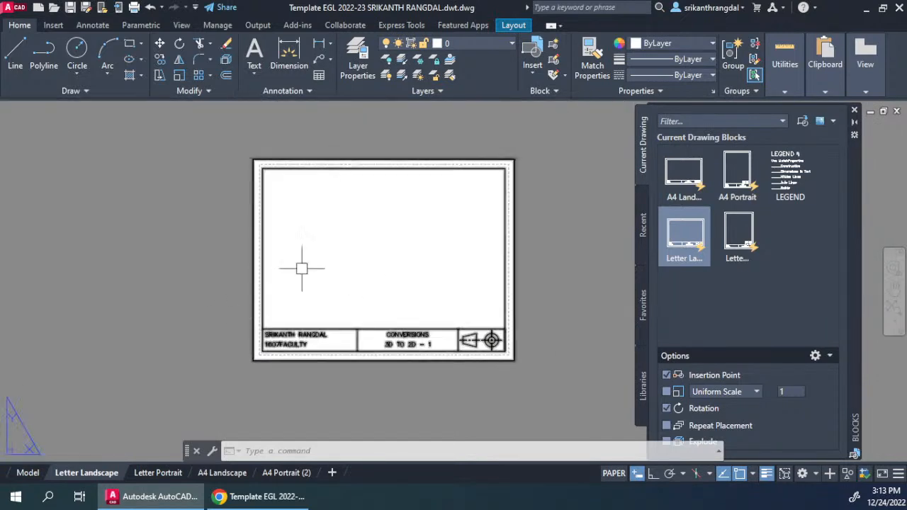
- Centre the dimensioned isometric block in the viewport at 1xp scale, then exit to paper space
{"action": "double_click", "coordinate": [366, 255]}
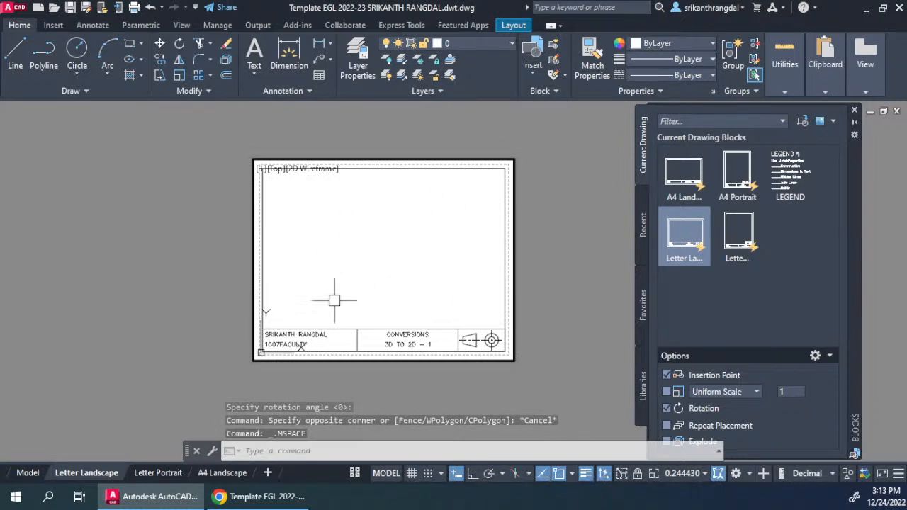
{"action": "middle_click_drag", "start_coordinate": [454, 245], "coordinate": [375, 274]}
{"action": "scroll", "coordinate": [376, 273], "scroll_direction": "down", "scroll_amount": 2}
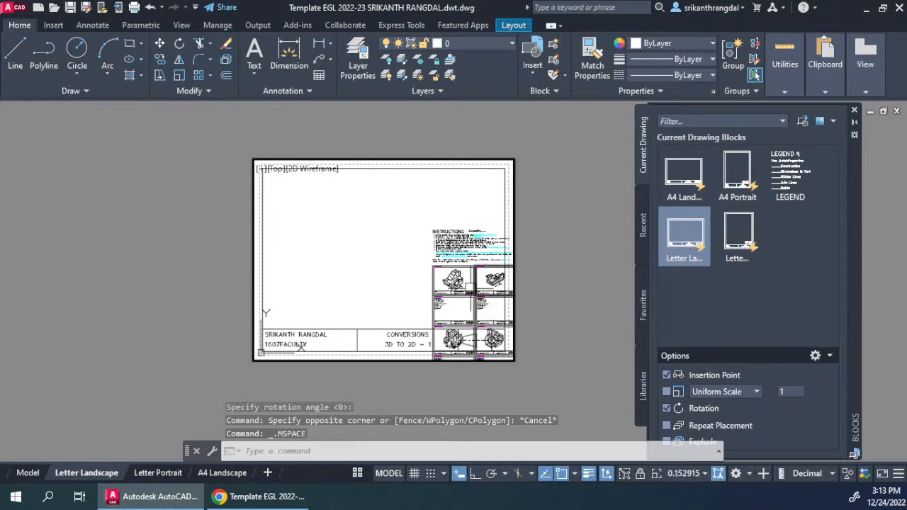
{"action": "scroll", "coordinate": [471, 287], "scroll_direction": "up", "scroll_amount": 2}
{"action": "middle_click_drag", "start_coordinate": [471, 287], "coordinate": [430, 279]}
{"action": "scroll", "coordinate": [430, 279], "scroll_direction": "up", "scroll_amount": 2}
{"action": "scroll", "coordinate": [414, 261], "scroll_direction": "up", "scroll_amount": 6}
{"action": "middle_click_drag", "start_coordinate": [378, 266], "coordinate": [471, 258]}
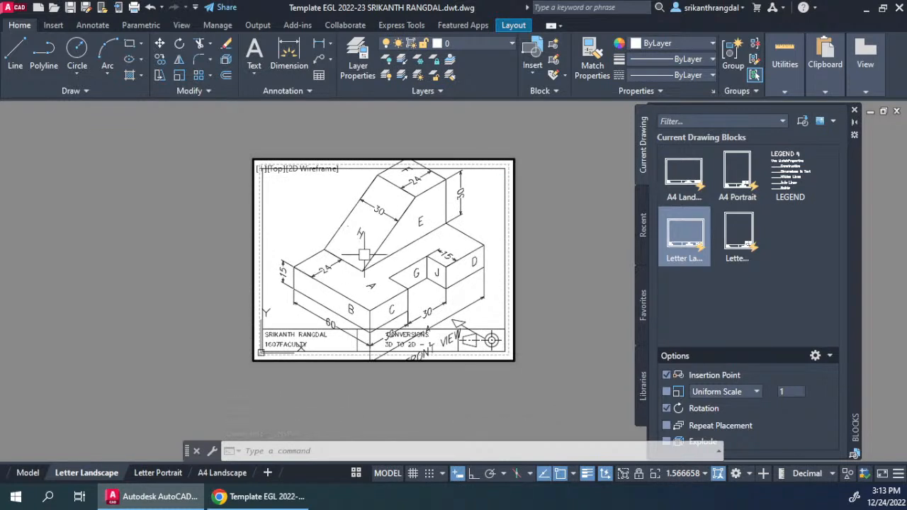
{"action": "key", "text": "Return"}
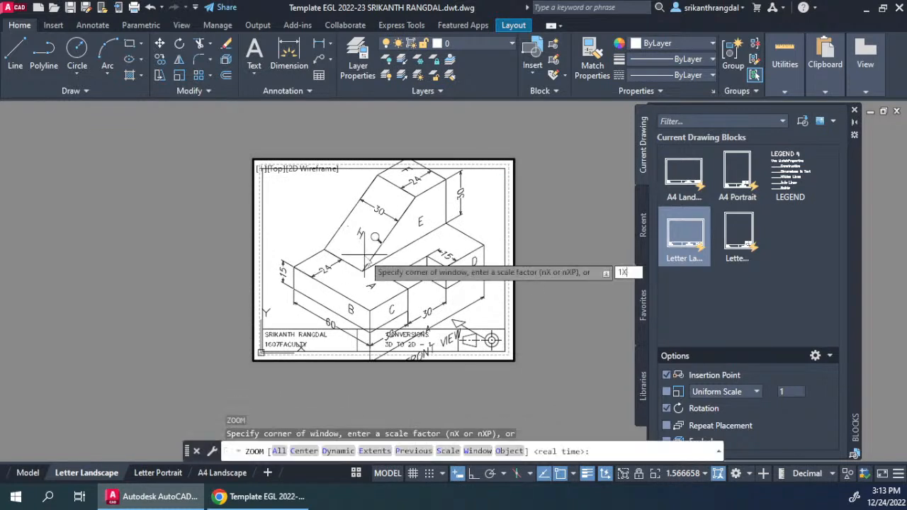
{"action": "key", "text": "Return"}
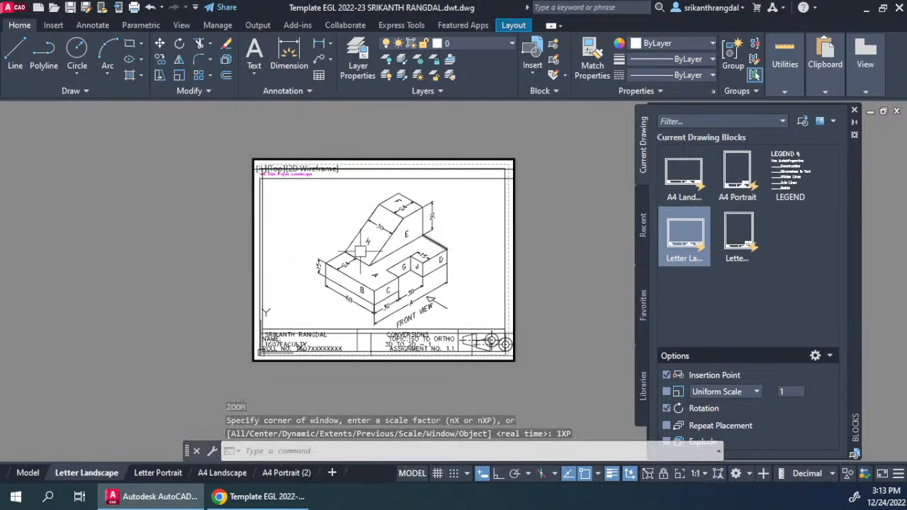
{"action": "double_click", "coordinate": [564, 257]}
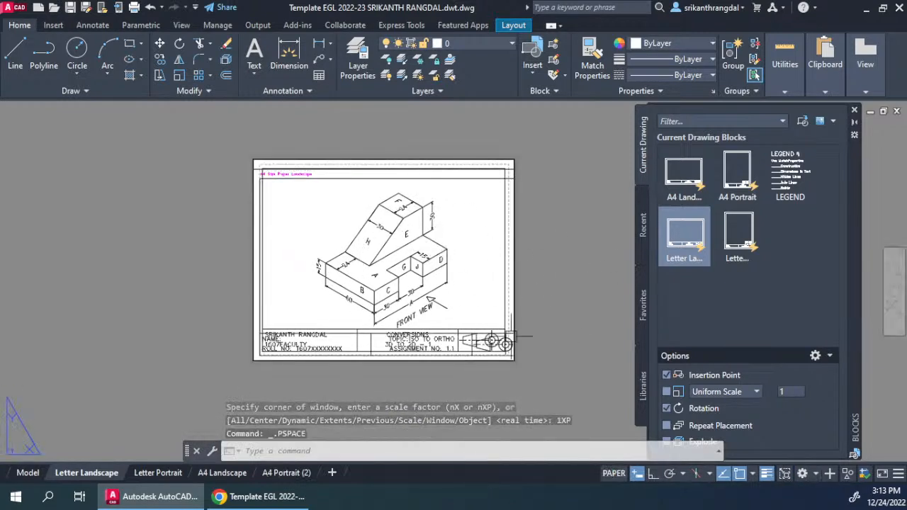
- In model space, window-select and erase the old title block contents below the isometric
{"action": "left_click", "coordinate": [29, 472]}
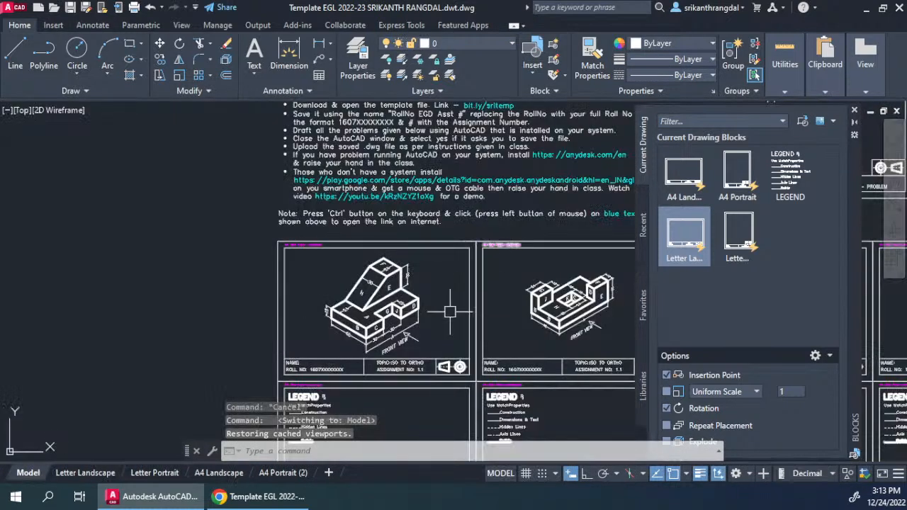
{"action": "scroll", "coordinate": [411, 365], "scroll_direction": "up", "scroll_amount": 5}
{"action": "middle_click_drag", "start_coordinate": [553, 337], "coordinate": [553, 244]}
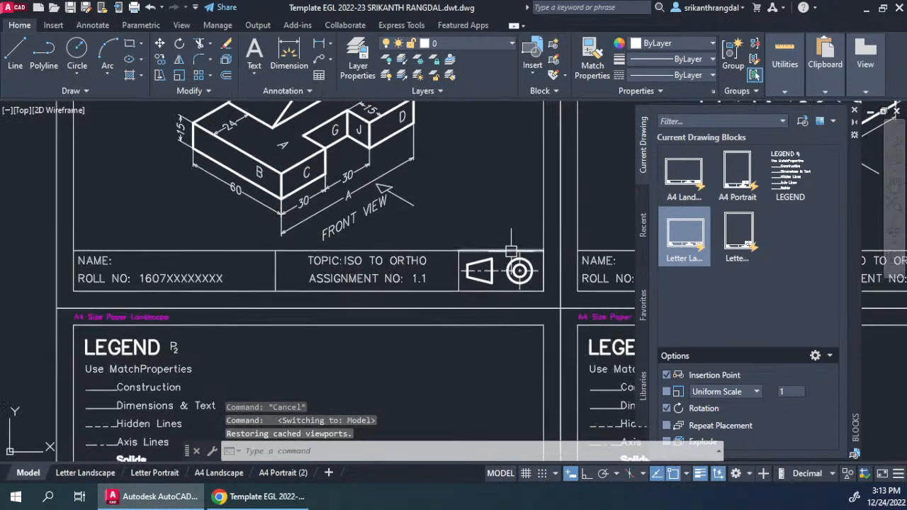
{"action": "left_click", "coordinate": [553, 251]}
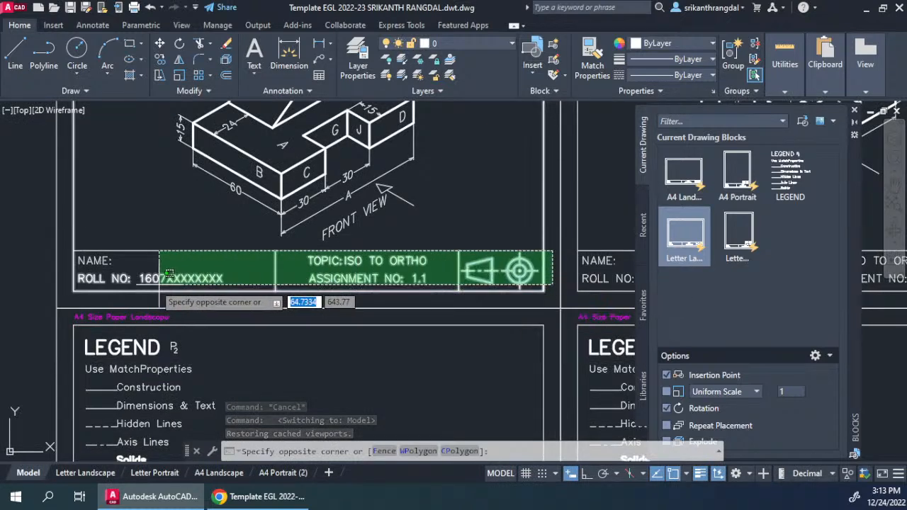
{"action": "left_click", "coordinate": [83, 274]}
{"action": "key", "text": "Delete"}
- Erase the remaining leftover title block lines one by one
{"action": "left_click", "coordinate": [255, 228]}
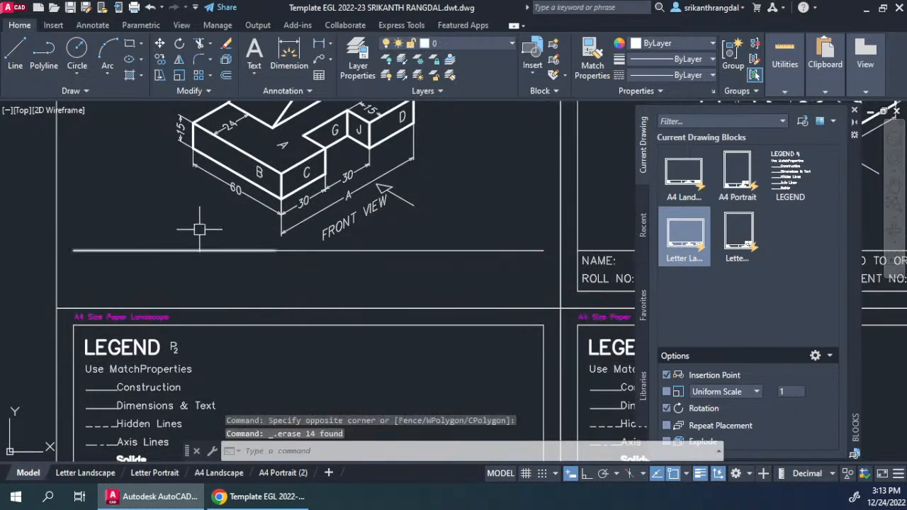
{"action": "left_click", "coordinate": [169, 270]}
{"action": "key", "text": "Delete"}
{"action": "left_click", "coordinate": [403, 251]}
{"action": "key", "text": "Delete"}
{"action": "left_click", "coordinate": [509, 221]}
{"action": "left_click", "coordinate": [462, 267]}
{"action": "key", "text": "Delete"}
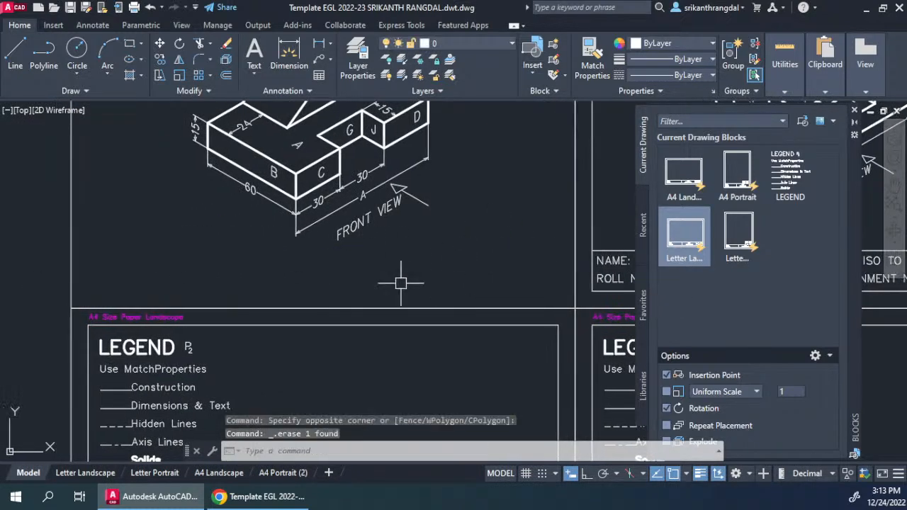
- Erase the magenta sheet label near the isometric and return to the Letter Landscape sheet
{"action": "middle_click_drag", "start_coordinate": [90, 260], "coordinate": [146, 259]}
{"action": "scroll", "coordinate": [146, 259], "scroll_direction": "down", "scroll_amount": 4}
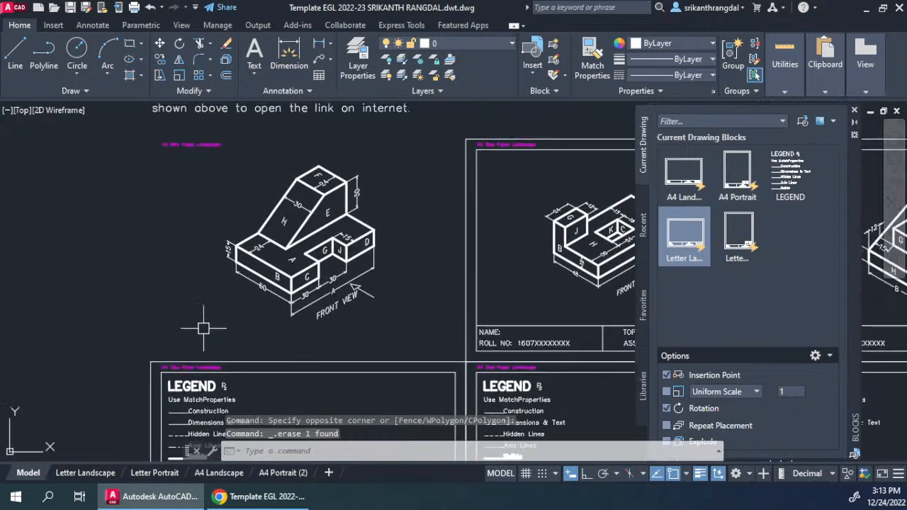
{"action": "left_click", "coordinate": [221, 131]}
{"action": "left_click", "coordinate": [182, 165]}
{"action": "key", "text": "Delete"}
{"action": "middle_click_drag", "start_coordinate": [211, 227], "coordinate": [209, 243]}
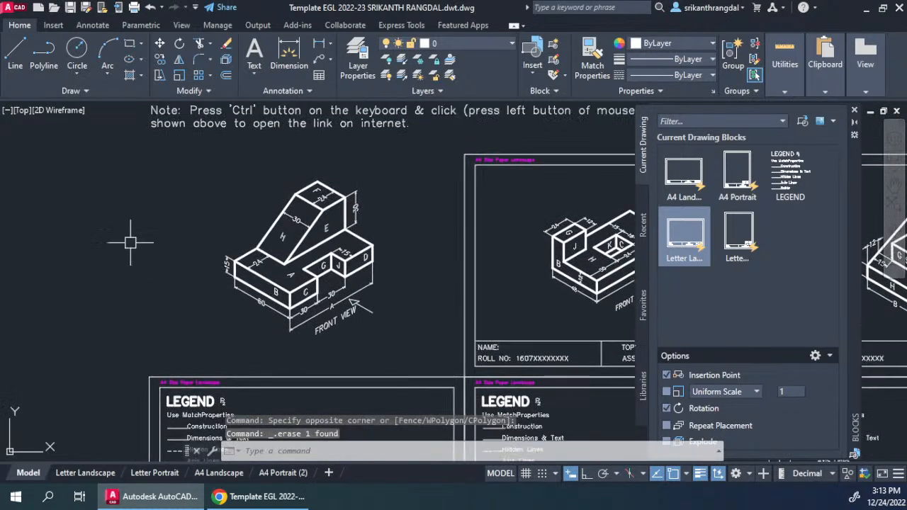
{"action": "scroll", "coordinate": [211, 308], "scroll_direction": "up", "scroll_amount": 3}
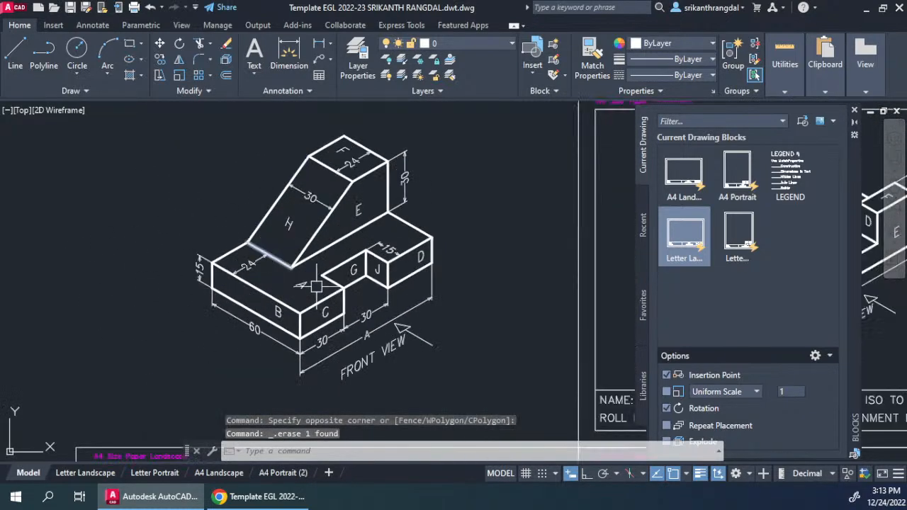
{"action": "left_click", "coordinate": [85, 472]}
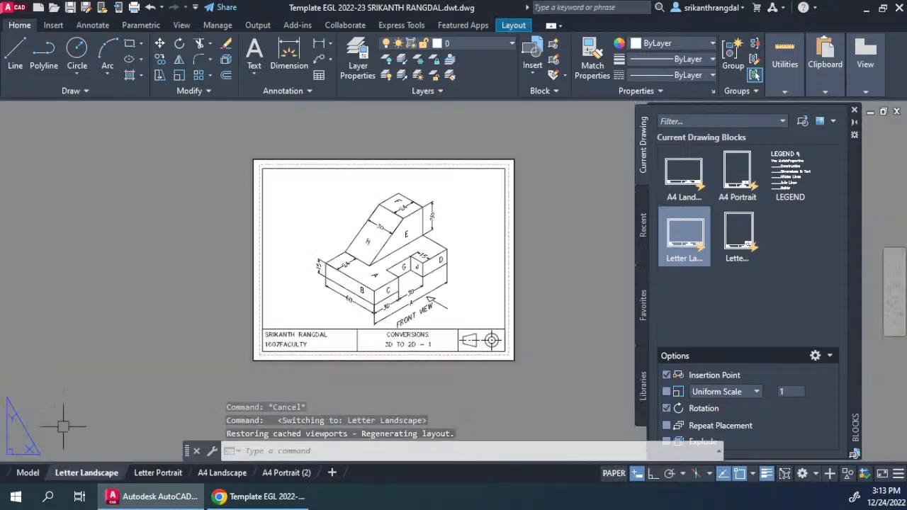
- Inside the Letter Landscape viewport, zoom the isometric block to 1X scale
{"action": "double_click", "coordinate": [465, 274]}
{"action": "middle_click_drag", "start_coordinate": [472, 298], "coordinate": [481, 292]}
{"action": "scroll", "coordinate": [429, 265], "scroll_direction": "up", "scroll_amount": 3}
{"action": "type", "text": "Z"}
{"action": "key", "text": "Return"}
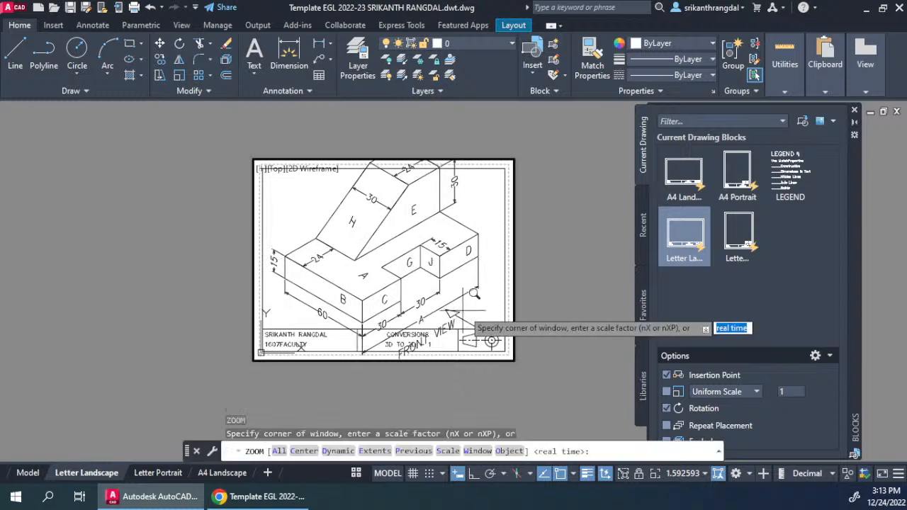
{"action": "type", "text": "1XP"}
{"action": "key", "text": "Return"}
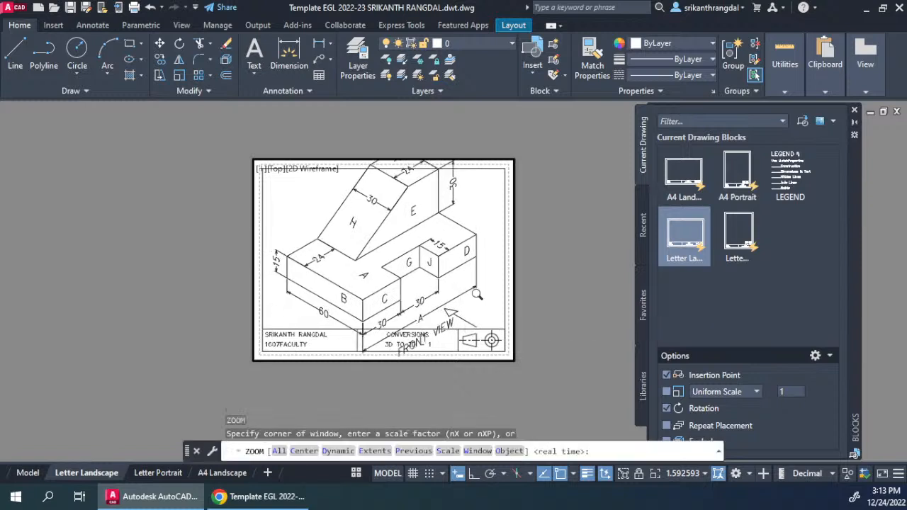
- Pan the isometric block to sit right of the sheet centre
{"action": "mouse_move", "coordinate": [427, 286]}
{"action": "middle_mouse_down"}
{"action": "mouse_move", "coordinate": [418, 293]}
{"action": "mouse_move", "coordinate": [420, 278]}
{"action": "middle_mouse_up"}
{"action": "mouse_move", "coordinate": [421, 277]}
{"action": "left_mouse_down"}
{"action": "mouse_move", "coordinate": [475, 283]}
{"action": "mouse_move", "coordinate": [367, 286]}
{"action": "mouse_move", "coordinate": [388, 294]}
{"action": "left_mouse_up"}
{"action": "mouse_move", "coordinate": [341, 265]}
{"action": "left_mouse_down"}
{"action": "mouse_move", "coordinate": [431, 265]}
{"action": "mouse_move", "coordinate": [415, 265]}
{"action": "mouse_move", "coordinate": [423, 265]}
{"action": "mouse_move", "coordinate": [401, 291]}
{"action": "left_mouse_up"}
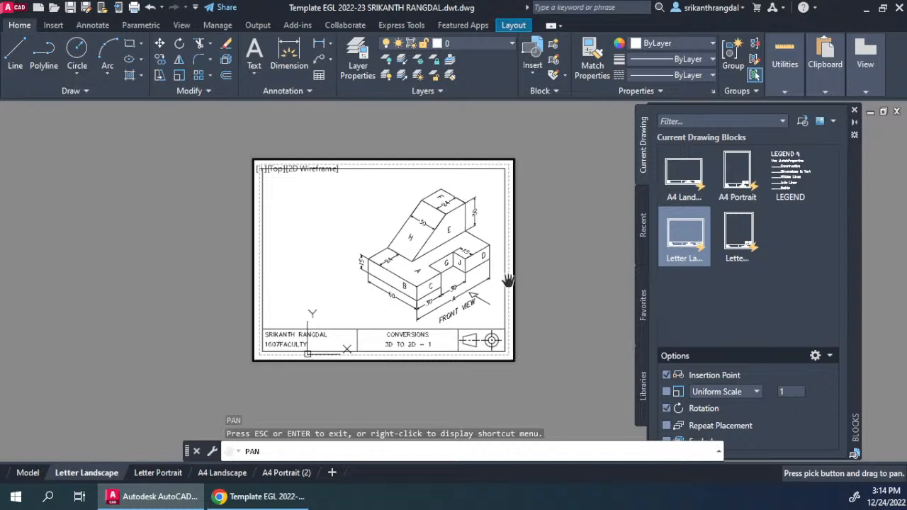
{"action": "key", "text": "Escape"}
- Zoom and pan out to review the whole Letter Landscape sheet with its title block
{"action": "scroll", "coordinate": [408, 273], "scroll_direction": "up", "scroll_amount": 4}
{"action": "middle_click_drag", "start_coordinate": [470, 319], "coordinate": [457, 206]}
{"action": "scroll", "coordinate": [432, 322], "scroll_direction": "down", "scroll_amount": 4}
{"action": "scroll", "coordinate": [433, 324], "scroll_direction": "up", "scroll_amount": 6}
{"action": "scroll", "coordinate": [367, 313], "scroll_direction": "down", "scroll_amount": 4}
{"action": "middle_click_drag", "start_coordinate": [448, 356], "coordinate": [476, 300]}
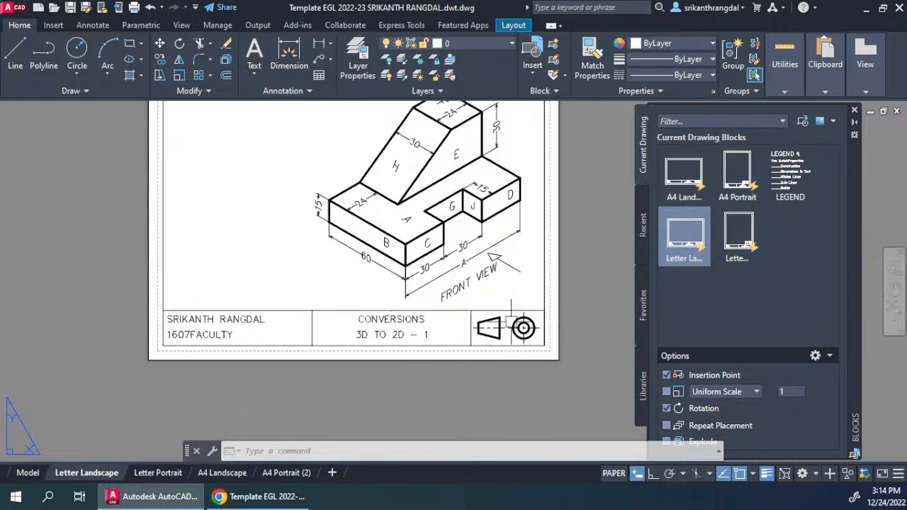
{"action": "scroll", "coordinate": [444, 326], "scroll_direction": "down", "scroll_amount": 2}
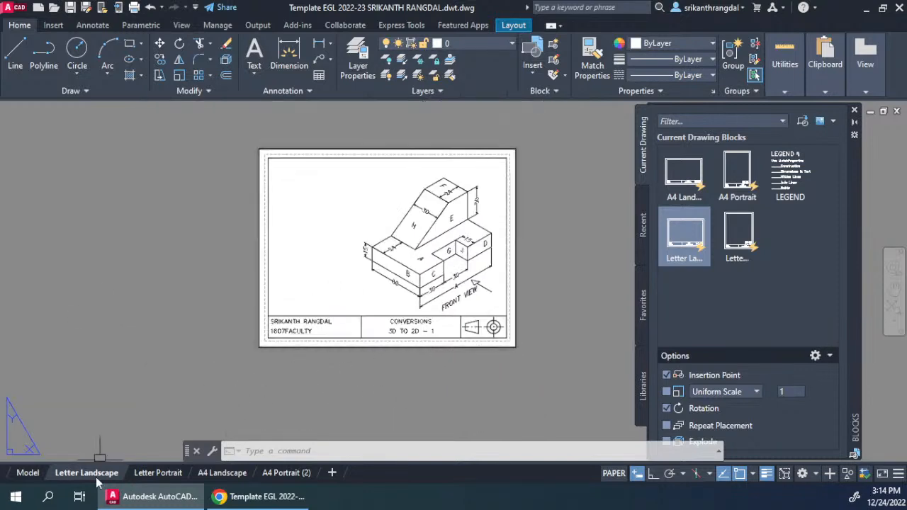
- On the Letter Portrait layout, insert the Letter Portrait title block at the sheet corner and start filling its attributes
{"action": "left_click", "coordinate": [157, 472]}
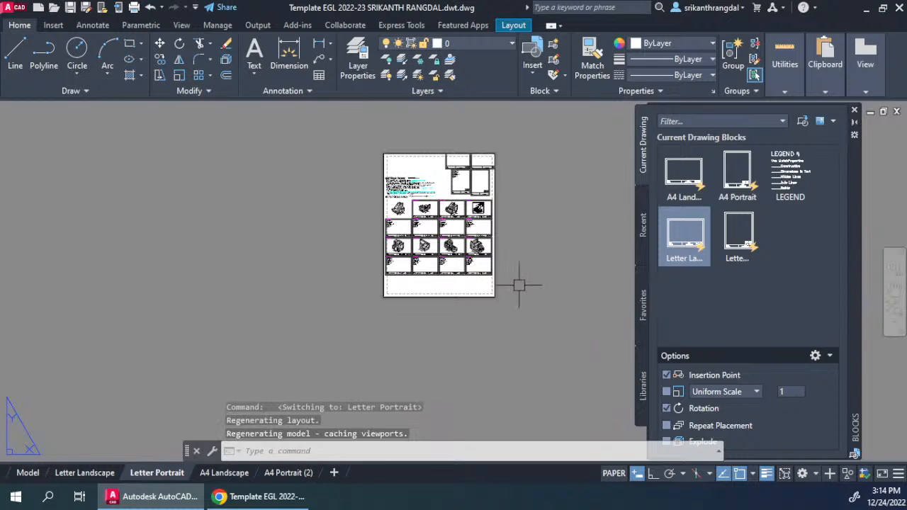
{"action": "double_click", "coordinate": [446, 277]}
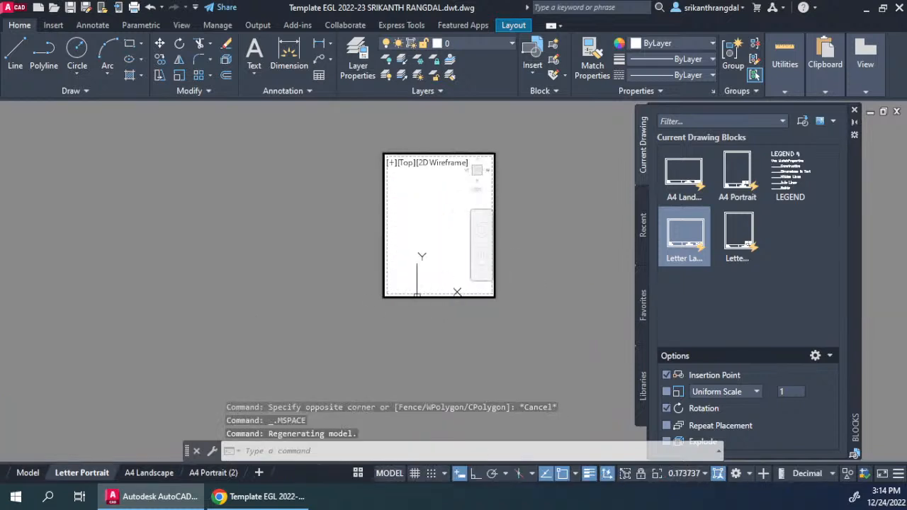
{"action": "double_click", "coordinate": [571, 248]}
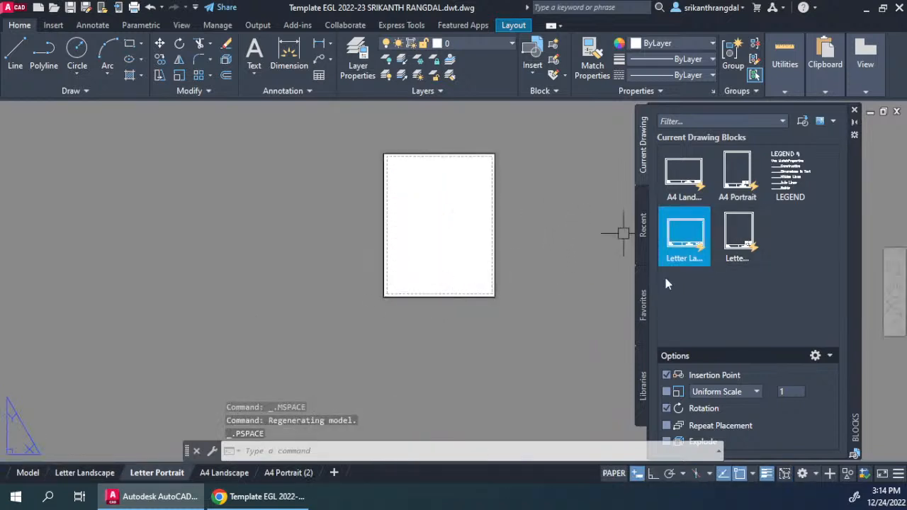
{"action": "left_click", "coordinate": [738, 242]}
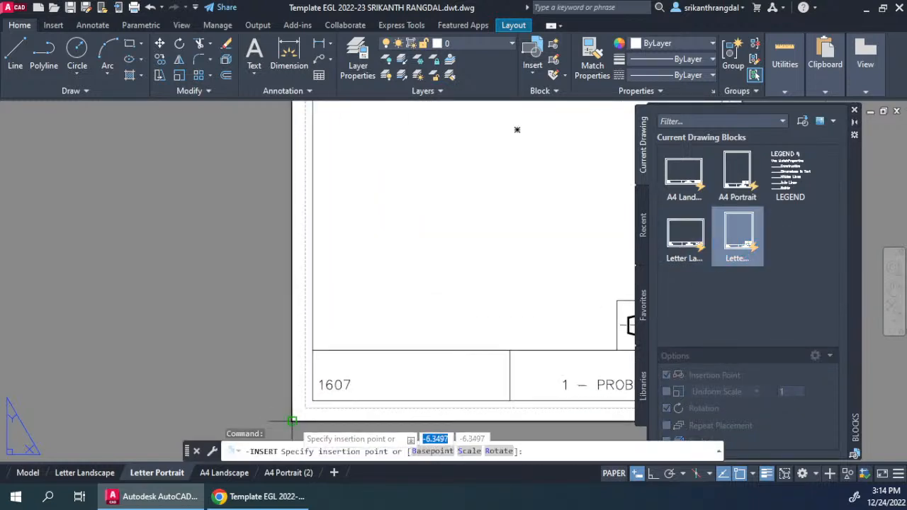
{"action": "left_click", "coordinate": [291, 419]}
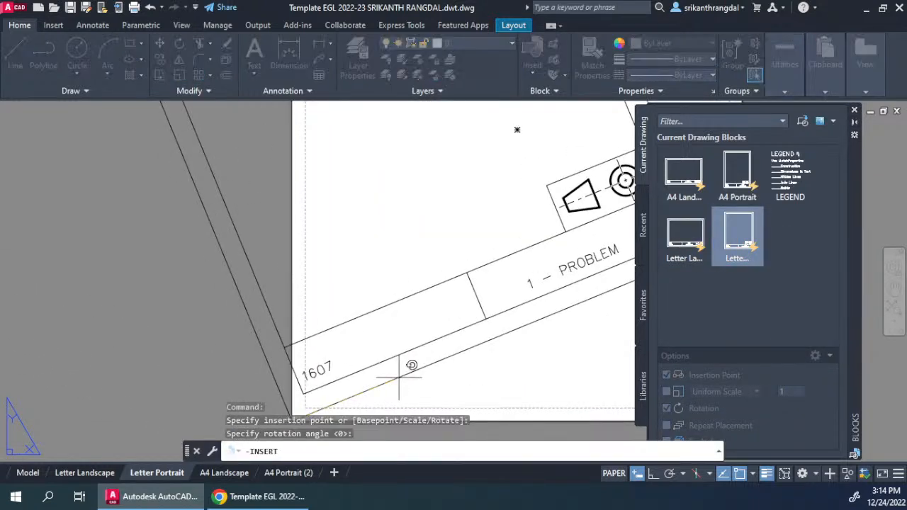
{"action": "left_click", "coordinate": [399, 377]}
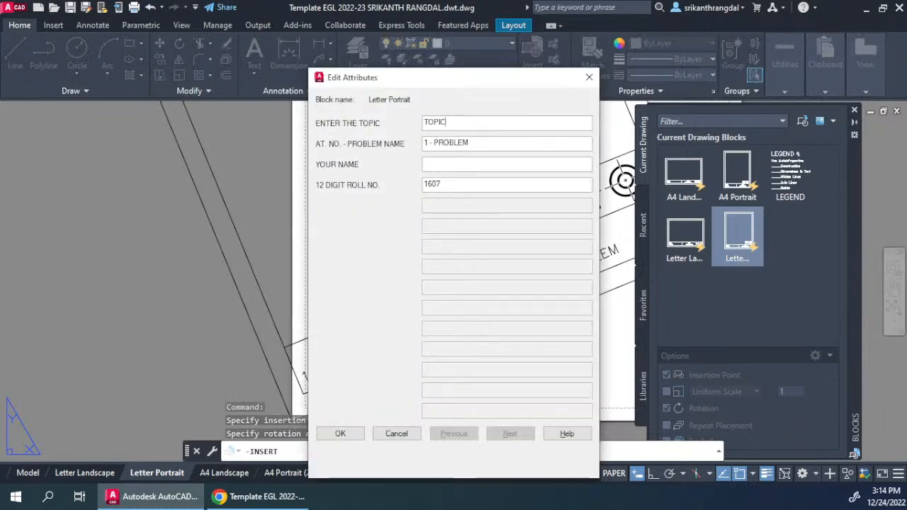
{"action": "type", "text": "P"}
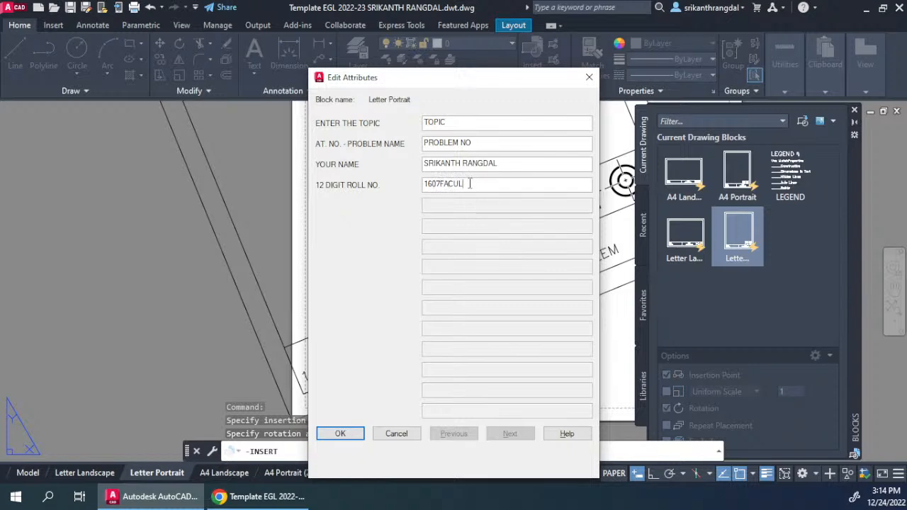
- Confirm the Letter Portrait title block's attribute values and review the placed block
{"action": "left_click", "coordinate": [350, 434]}
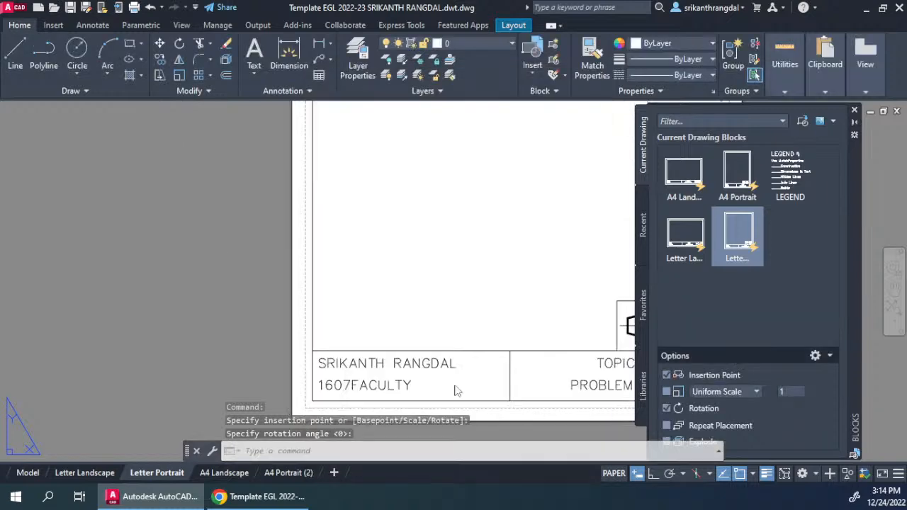
{"action": "scroll", "coordinate": [229, 323], "scroll_direction": "down", "scroll_amount": 3}
{"action": "scroll", "coordinate": [285, 321], "scroll_direction": "up", "scroll_amount": 4}
{"action": "scroll", "coordinate": [285, 321], "scroll_direction": "up", "scroll_amount": 5}
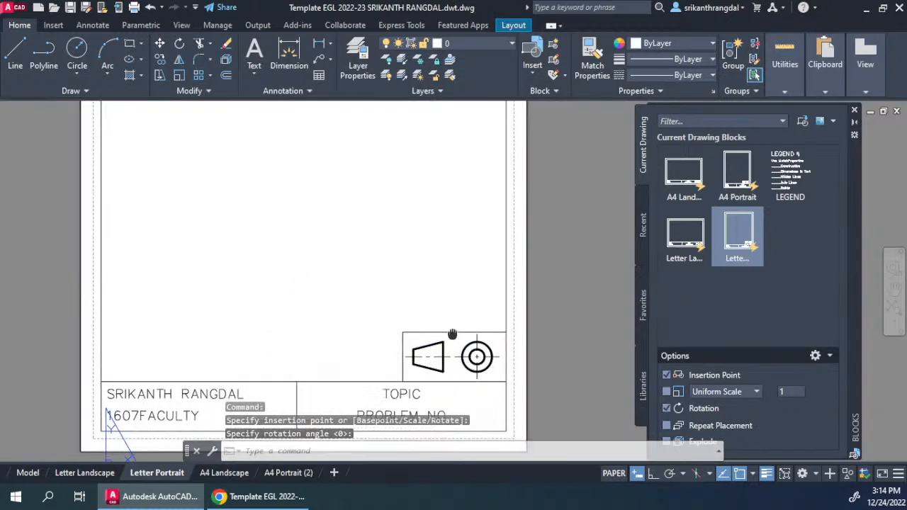
{"action": "scroll", "coordinate": [399, 273], "scroll_direction": "down", "scroll_amount": 2}
{"action": "scroll", "coordinate": [401, 280], "scroll_direction": "up", "scroll_amount": 3}
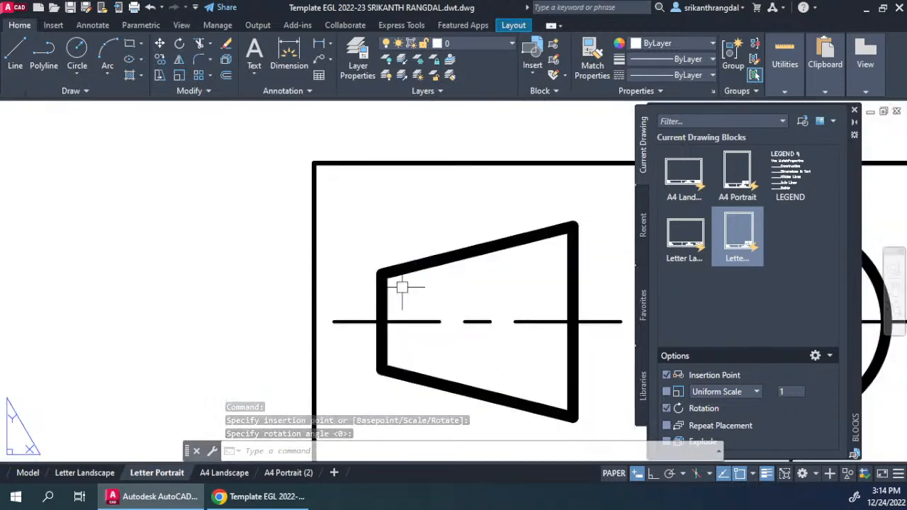
{"action": "middle_click_drag", "start_coordinate": [217, 260], "coordinate": [323, 148]}
{"action": "scroll", "coordinate": [325, 167], "scroll_direction": "down", "scroll_amount": 1}
{"action": "scroll", "coordinate": [325, 177], "scroll_direction": "down", "scroll_amount": 4}
{"action": "middle_click_drag", "start_coordinate": [273, 126], "coordinate": [406, 338]}
{"action": "scroll", "coordinate": [406, 336], "scroll_direction": "down", "scroll_amount": 4}
{"action": "middle_click_drag", "start_coordinate": [390, 267], "coordinate": [374, 279]}
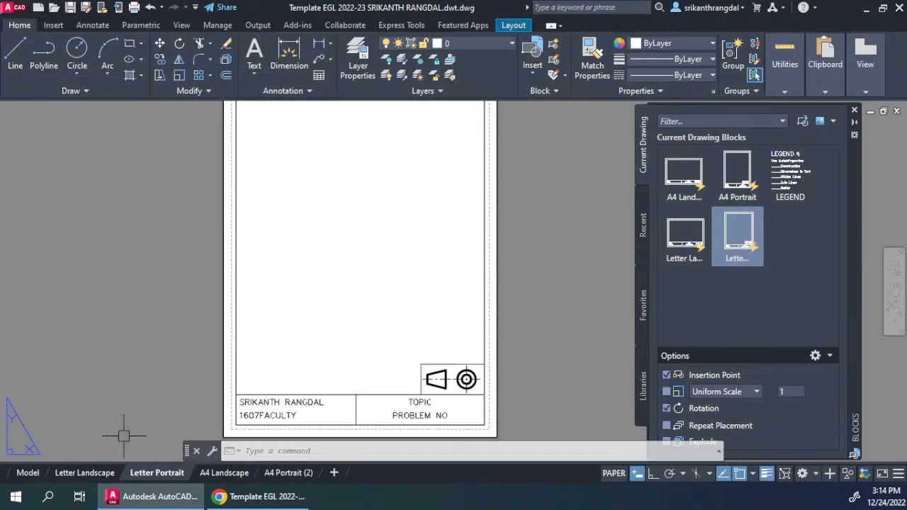
- Centre the first isometric block in the portrait viewport and zoom it to 1XP scale
{"action": "left_click", "coordinate": [340, 268]}
{"action": "double_click", "coordinate": [340, 269]}
{"action": "scroll", "coordinate": [337, 277], "scroll_direction": "down", "scroll_amount": 10}
{"action": "scroll", "coordinate": [404, 306], "scroll_direction": "up", "scroll_amount": 8}
{"action": "scroll", "coordinate": [405, 306], "scroll_direction": "down", "scroll_amount": 4}
{"action": "scroll", "coordinate": [363, 296], "scroll_direction": "up", "scroll_amount": 10}
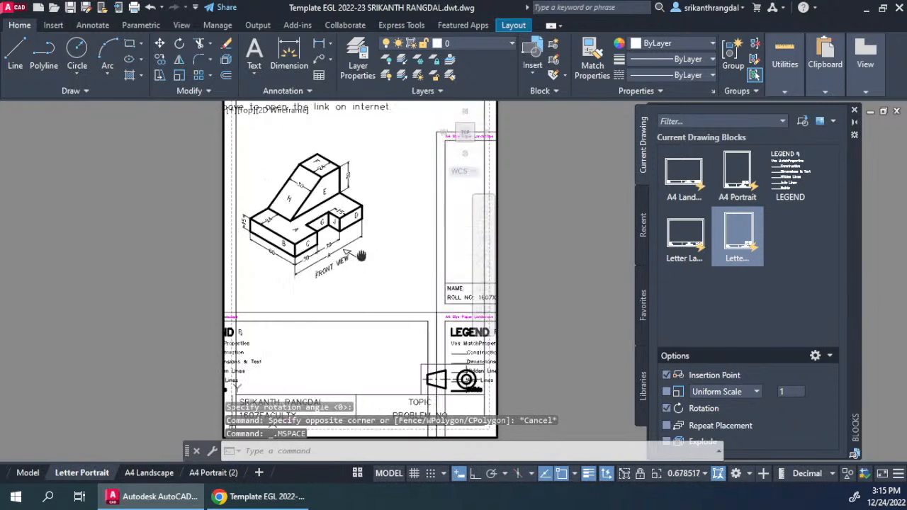
{"action": "middle_click_drag", "start_coordinate": [358, 248], "coordinate": [411, 354]}
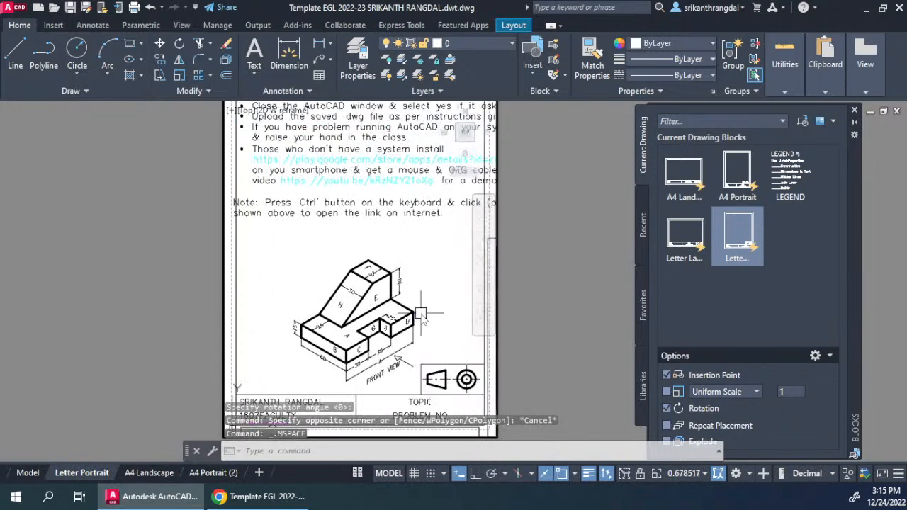
{"action": "type", "text": "z"}
{"action": "key", "text": "Return"}
{"action": "key", "text": "Return"}
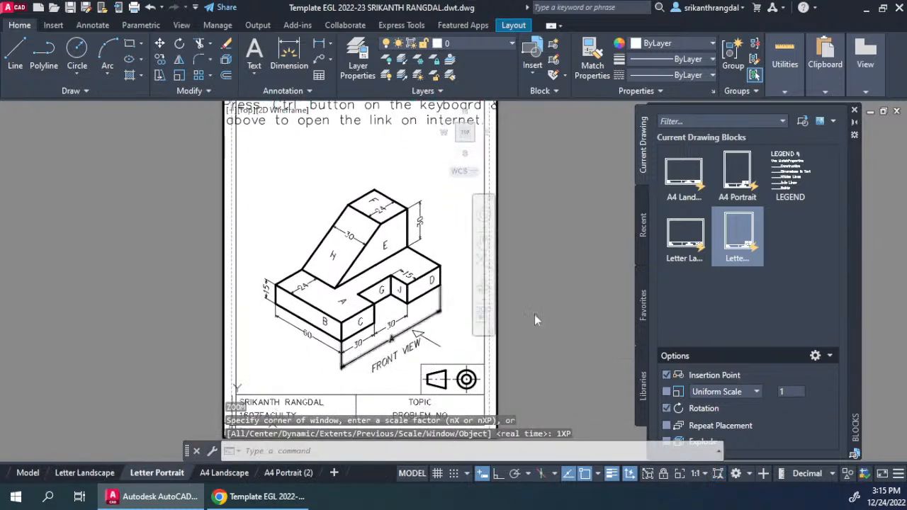
- Back on paper, review the full portrait sheet, then bring up the A4 Landscape layout
{"action": "double_click", "coordinate": [557, 340]}
{"action": "scroll", "coordinate": [419, 325], "scroll_direction": "up", "scroll_amount": 4}
{"action": "scroll", "coordinate": [411, 283], "scroll_direction": "down", "scroll_amount": 4}
{"action": "middle_click_drag", "start_coordinate": [409, 247], "coordinate": [409, 405]}
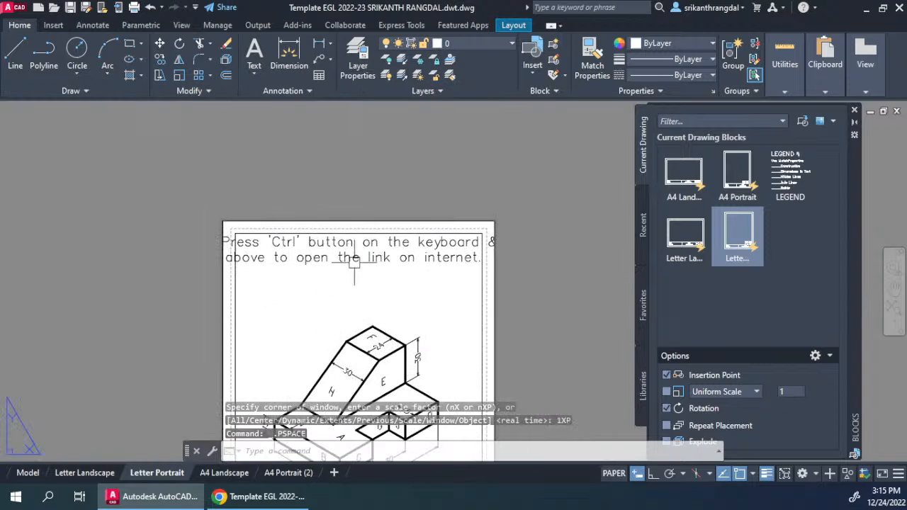
{"action": "middle_click_drag", "start_coordinate": [424, 318], "coordinate": [404, 183]}
{"action": "middle_click_drag", "start_coordinate": [415, 328], "coordinate": [410, 348]}
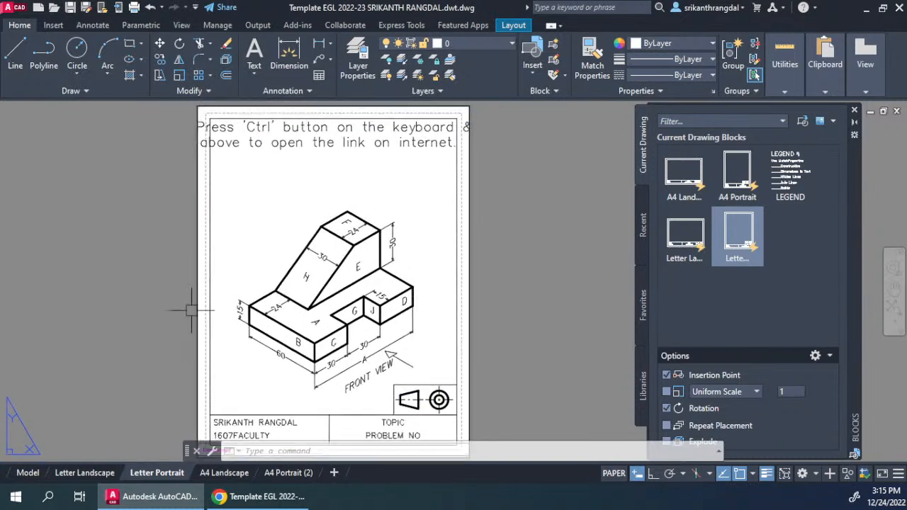
{"action": "left_click", "coordinate": [224, 472]}
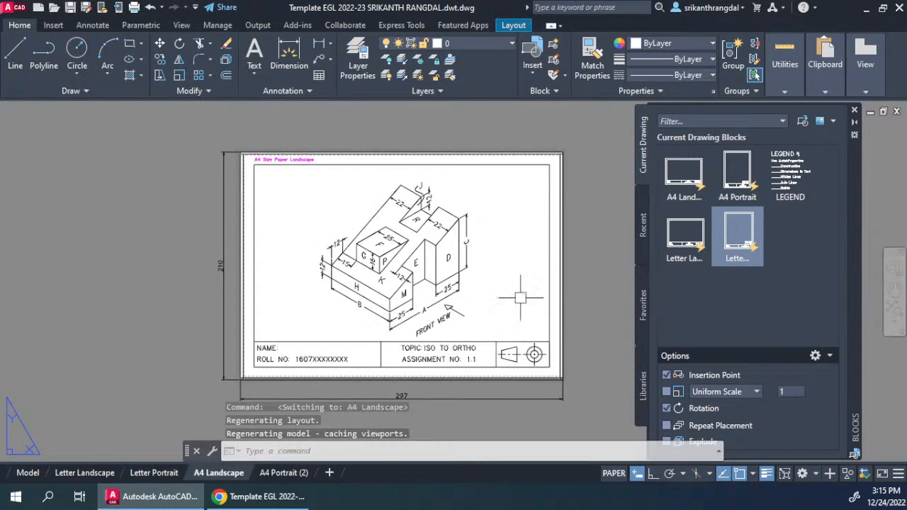
- Pan the model sheets out of the A4 Landscape viewport, leaving it empty
{"action": "double_click", "coordinate": [452, 270]}
{"action": "middle_click_drag", "start_coordinate": [385, 296], "coordinate": [574, 346]}
{"action": "scroll", "coordinate": [402, 311], "scroll_direction": "up", "scroll_amount": 2}
{"action": "left_click", "coordinate": [216, 277]}
- Erase the left 210 dimension from the A4 Landscape sheet
{"action": "left_click", "coordinate": [193, 342]}
{"action": "left_click", "coordinate": [222, 322]}
{"action": "type", "text": "E"}
{"action": "key", "text": "Return"}
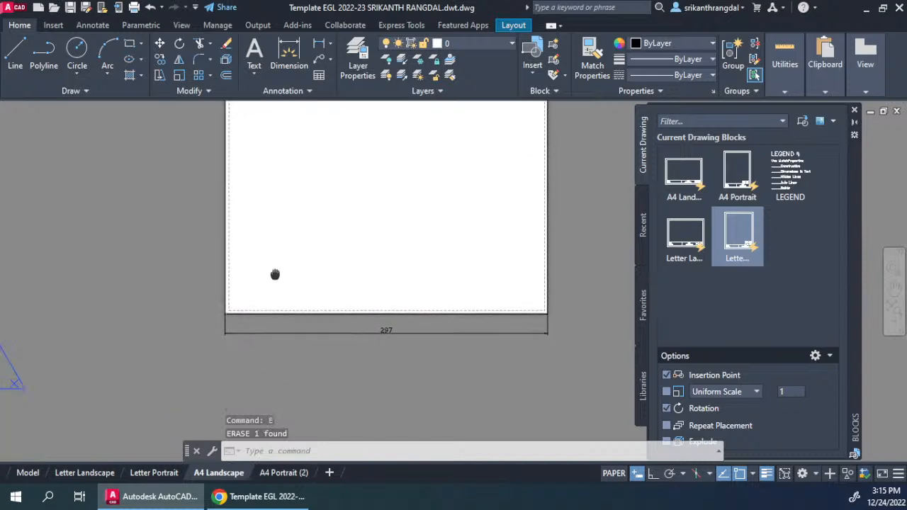
- Insert the Letter Landscape title block at the lower-left corner and fill in its attributes
{"action": "type", "text": "I"}
{"action": "key", "text": "Return"}
{"action": "key", "text": "Escape"}
{"action": "key", "text": "Escape"}
{"action": "left_click", "coordinate": [571, 287]}
{"action": "key", "text": "Escape"}
{"action": "key", "text": "Escape"}
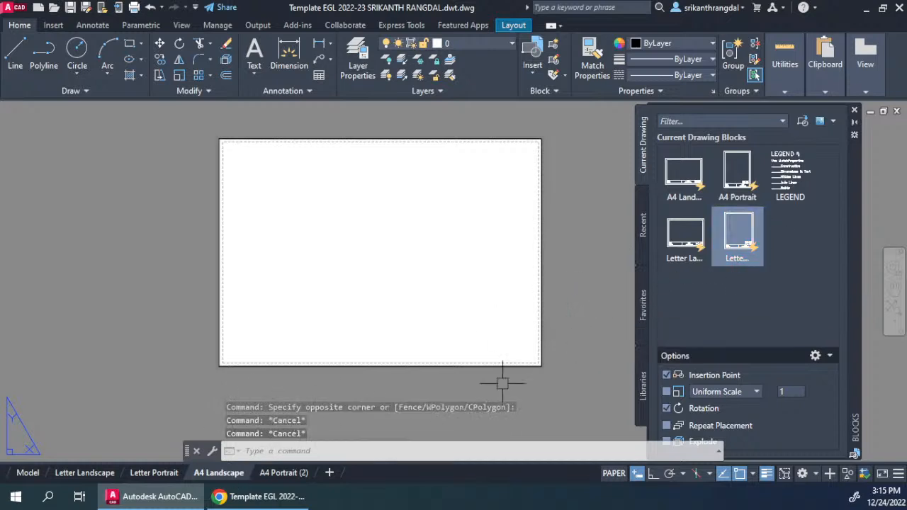
{"action": "left_click", "coordinate": [684, 240]}
{"action": "left_click", "coordinate": [220, 366]}
{"action": "key", "text": "Return"}
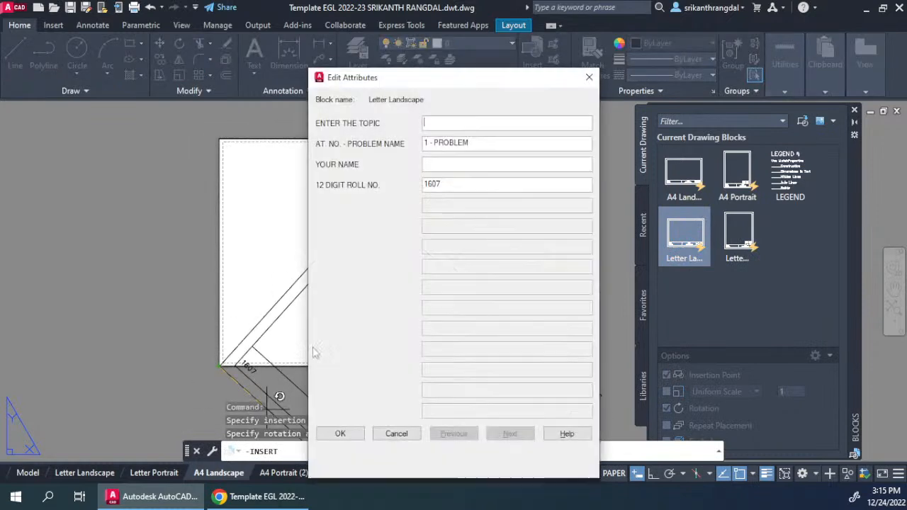
{"action": "type", "text": "TOPIC"}
{"action": "key", "text": "Tab"}
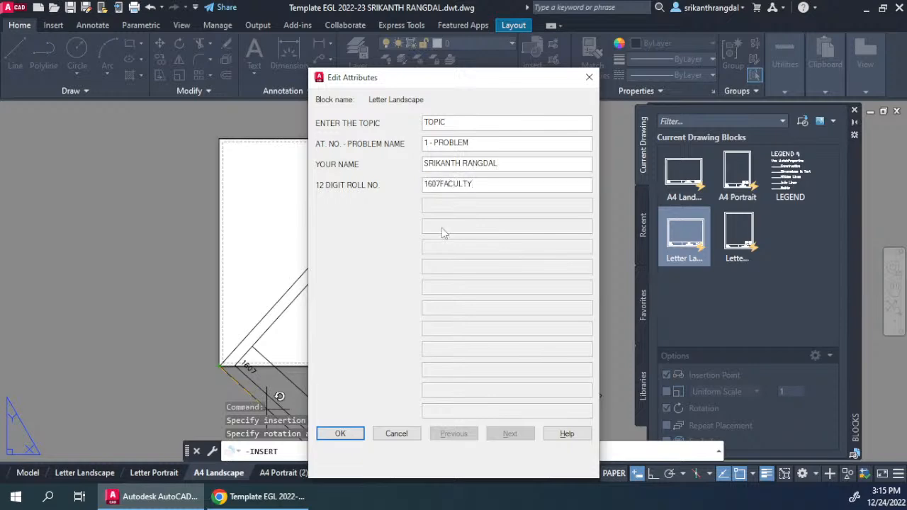
{"action": "left_click", "coordinate": [347, 433]}
- Delete the trial Letter Landscape title block from the sheet
{"action": "scroll", "coordinate": [409, 318], "scroll_direction": "up", "scroll_amount": 5}
{"action": "scroll", "coordinate": [385, 354], "scroll_direction": "down", "scroll_amount": 3}
{"action": "scroll", "coordinate": [418, 248], "scroll_direction": "down", "scroll_amount": 3}
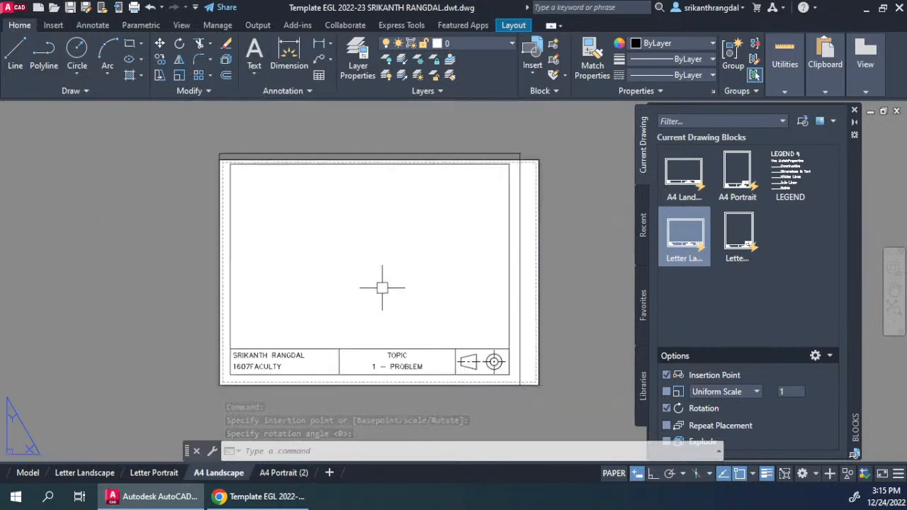
{"action": "left_click", "coordinate": [509, 245]}
{"action": "key", "text": "Delete"}
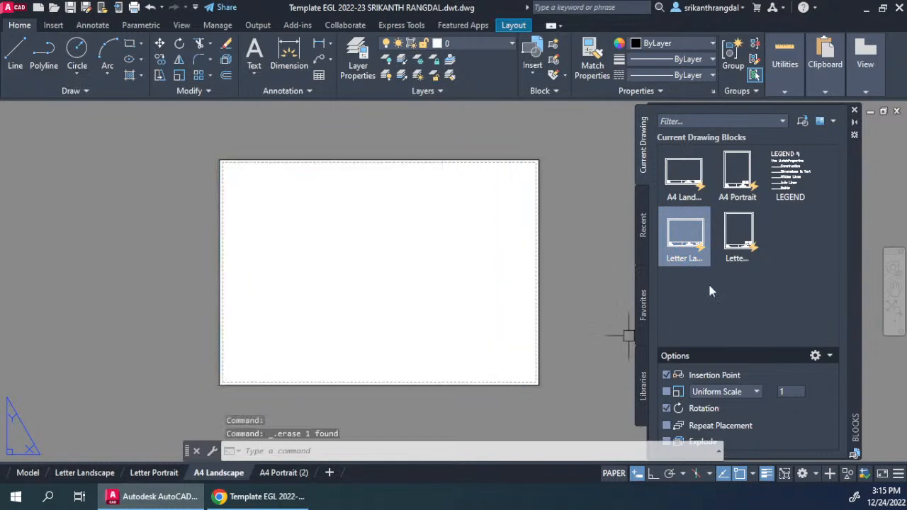
- Insert the A4 Landscape title block at the lower-left corner with TOPIC, 1 – Problem, name and roll number
{"action": "left_click", "coordinate": [684, 174]}
{"action": "left_click", "coordinate": [220, 383]}
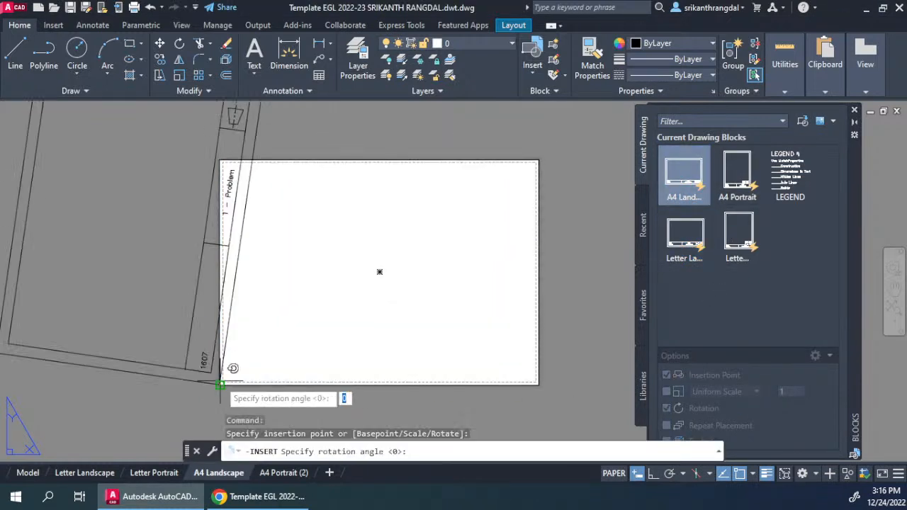
{"action": "left_click", "coordinate": [321, 321]}
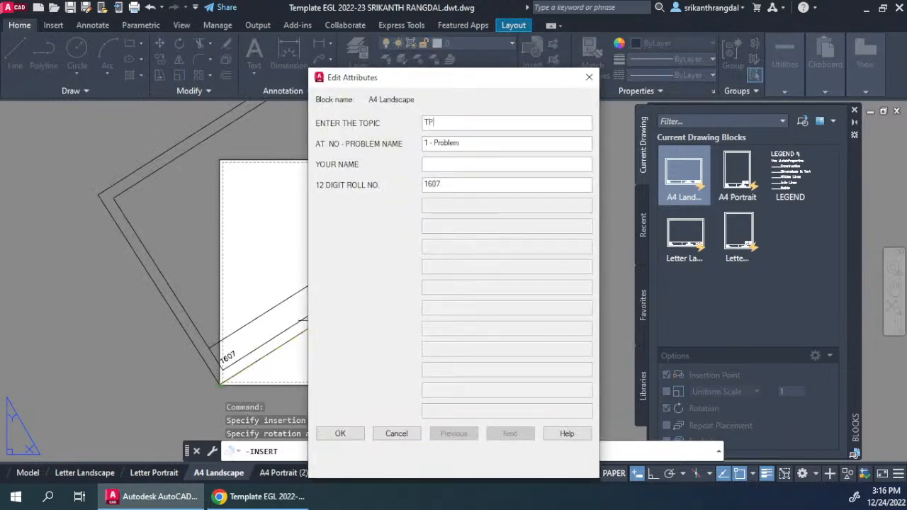
{"action": "type", "text": "TOPIC"}
{"action": "key", "text": "Tab"}
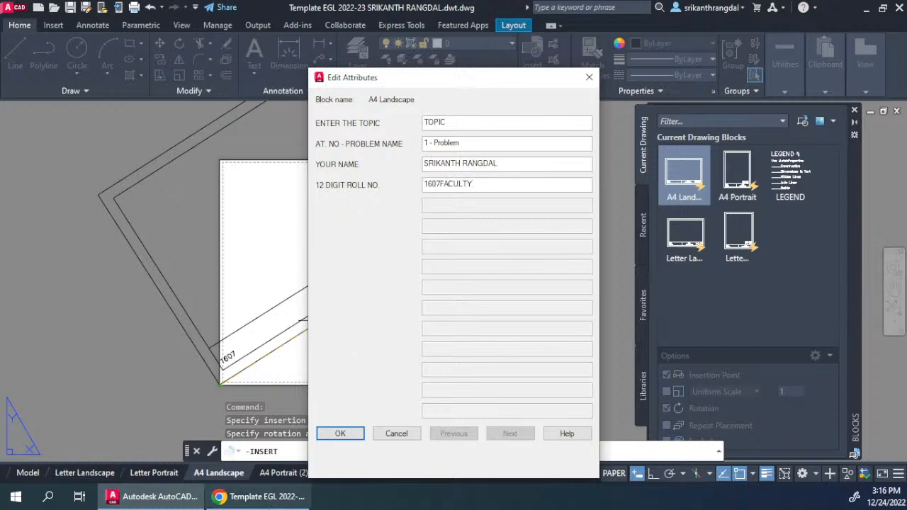
{"action": "left_click", "coordinate": [341, 432]}
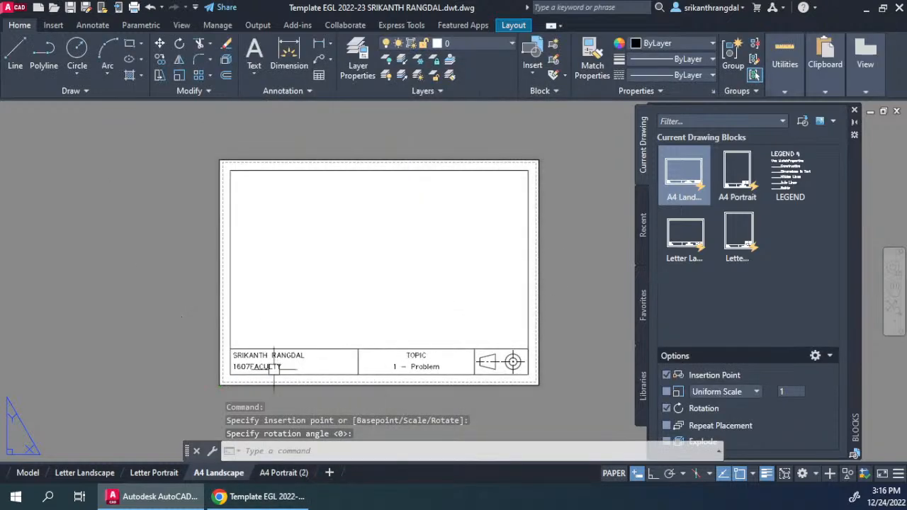
- Zoom in on the A4 Landscape title block and select it for editing
{"action": "scroll", "coordinate": [268, 365], "scroll_direction": "up", "scroll_amount": 2}
{"action": "middle_click_drag", "start_coordinate": [548, 357], "coordinate": [448, 379]}
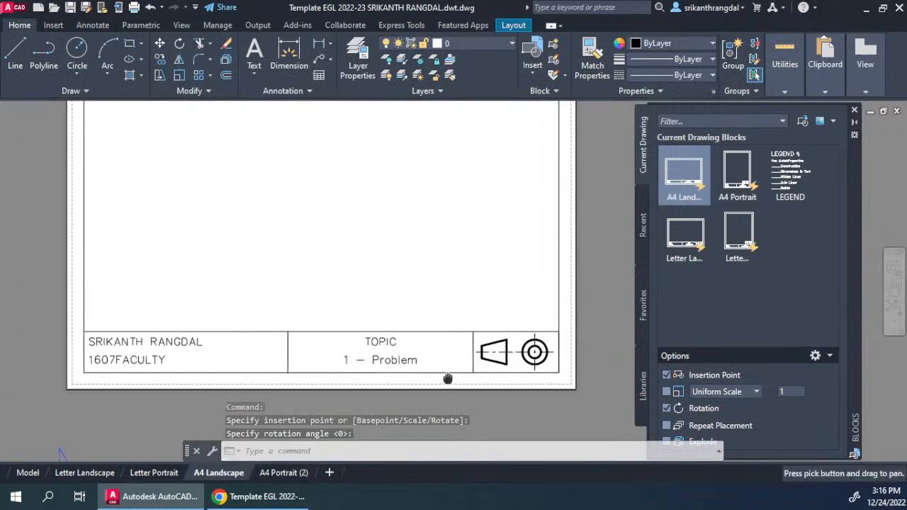
{"action": "scroll", "coordinate": [448, 379], "scroll_direction": "down", "scroll_amount": 2}
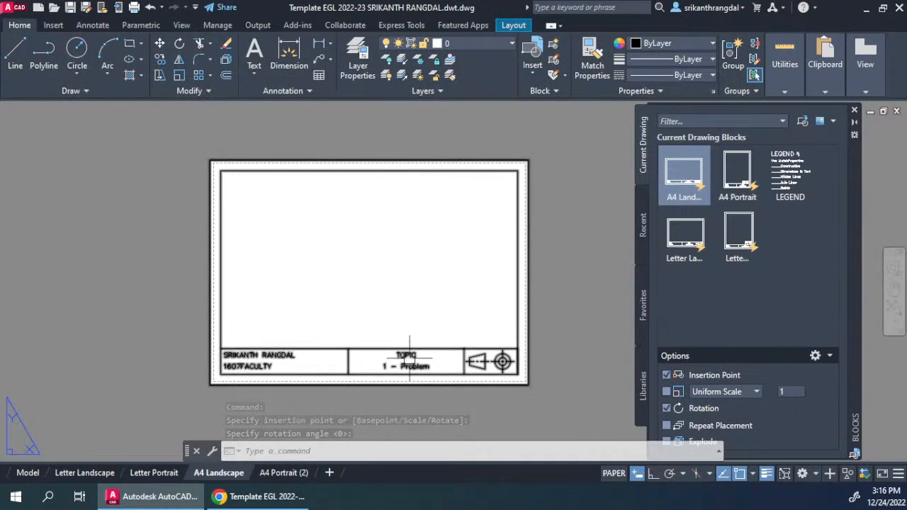
{"action": "left_click", "coordinate": [409, 357]}
- Set the ASSIGNMENTNO attribute value to 'Problem No' in the Enhanced Attribute Editor
{"action": "double_click", "coordinate": [411, 363]}
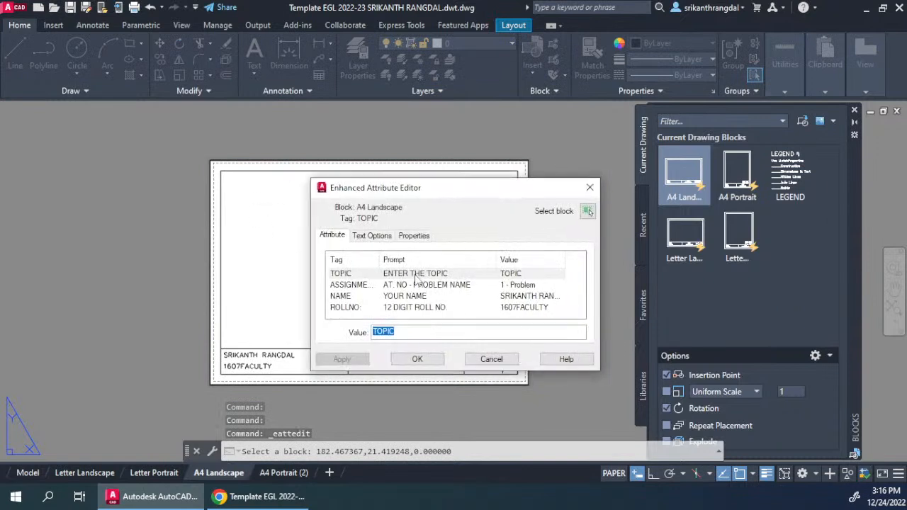
{"action": "left_click", "coordinate": [411, 283]}
{"action": "left_click", "coordinate": [411, 274]}
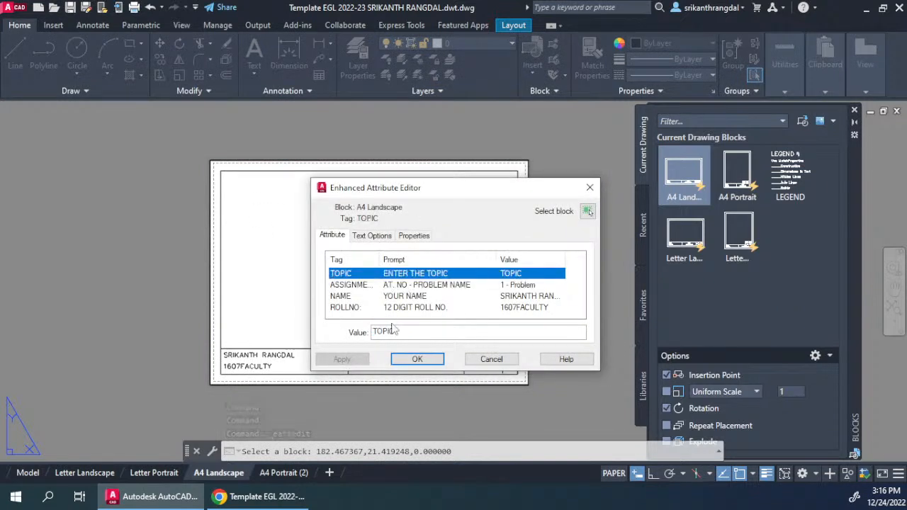
{"action": "left_click", "coordinate": [428, 286]}
{"action": "left_click", "coordinate": [411, 332]}
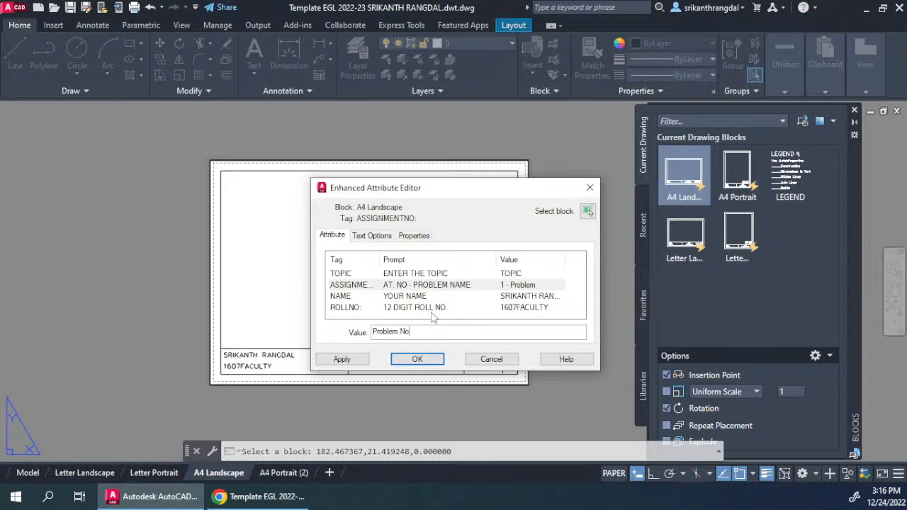
{"action": "left_click", "coordinate": [417, 359]}
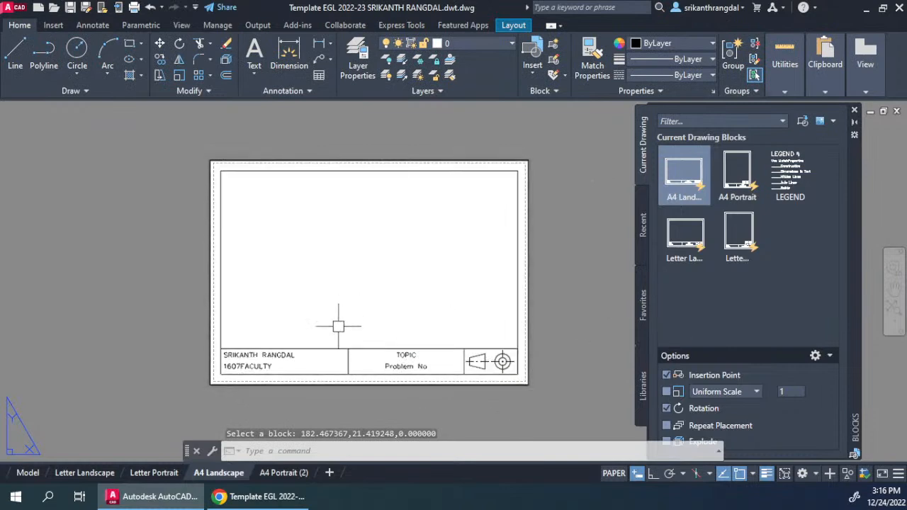
{"action": "scroll", "coordinate": [338, 326], "scroll_direction": "up", "scroll_amount": 3}
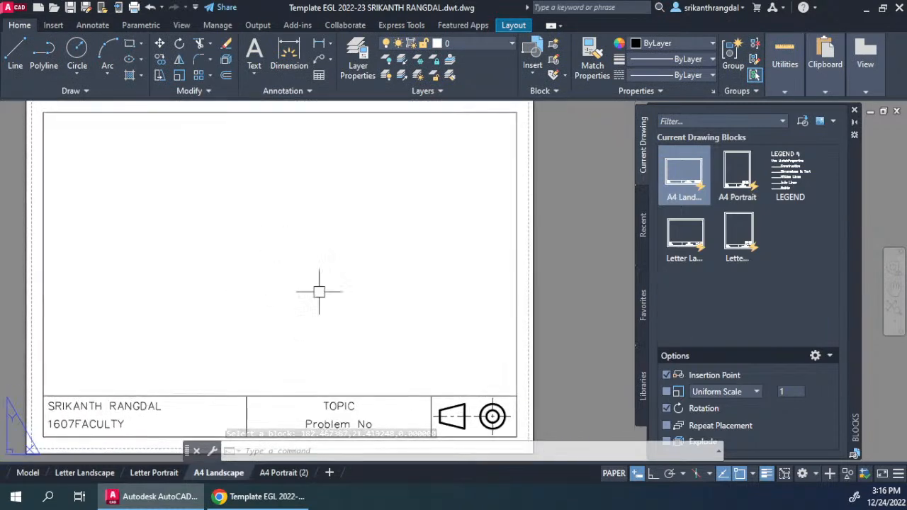
- Work inside the A4 Landscape viewport and zoom to extents so all drawings fit
{"action": "scroll", "coordinate": [338, 303], "scroll_direction": "down", "scroll_amount": 2}
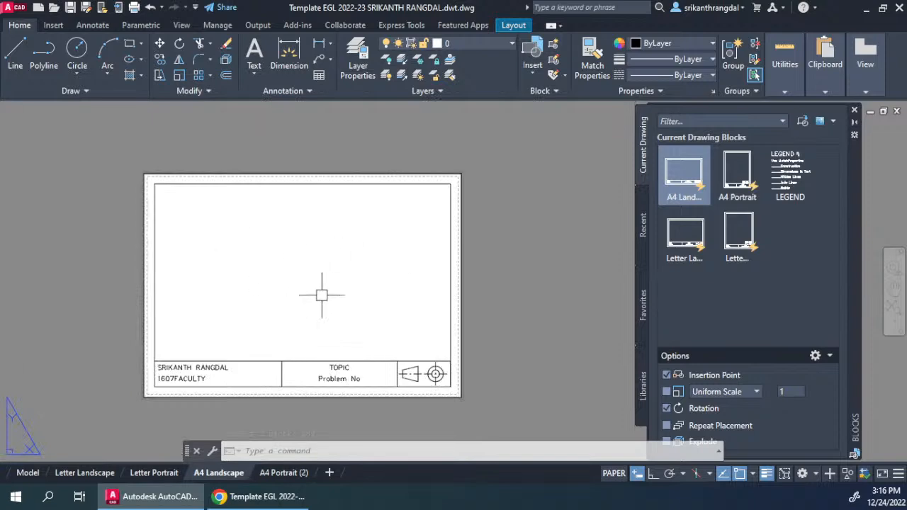
{"action": "double_click", "coordinate": [322, 294]}
{"action": "type", "text": "z"}
{"action": "key", "text": "Return"}
{"action": "type", "text": "e"}
{"action": "key", "text": "Return"}
{"action": "key", "text": "Return"}
{"action": "key", "text": "Escape"}
{"action": "key", "text": "Escape"}
{"action": "key", "text": "Return"}
{"action": "type", "text": "o"}
{"action": "key", "text": "Return"}
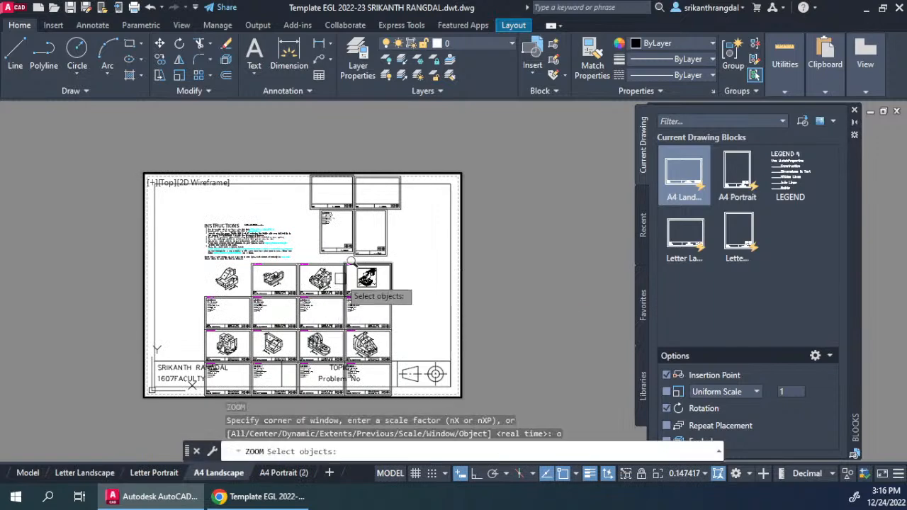
{"action": "key", "text": "Escape"}
{"action": "key", "text": "Escape"}
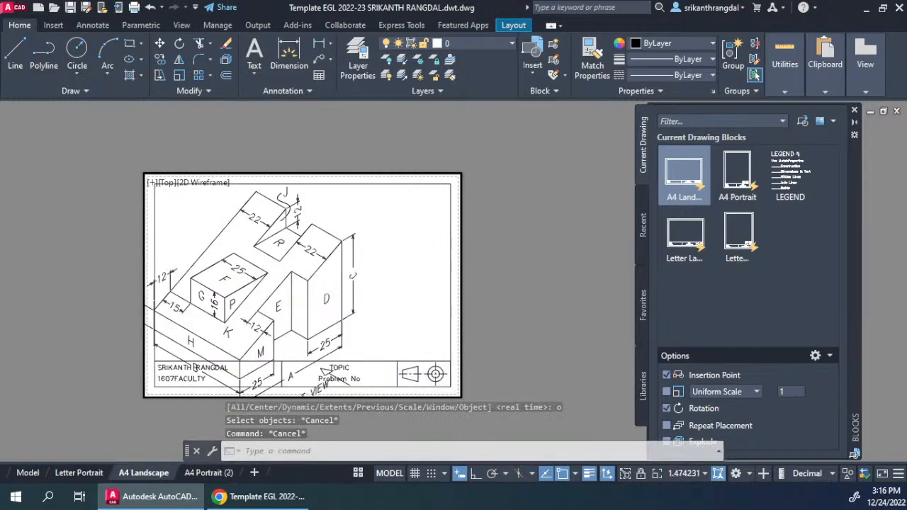
{"action": "scroll", "coordinate": [194, 364], "scroll_direction": "down", "scroll_amount": 3}
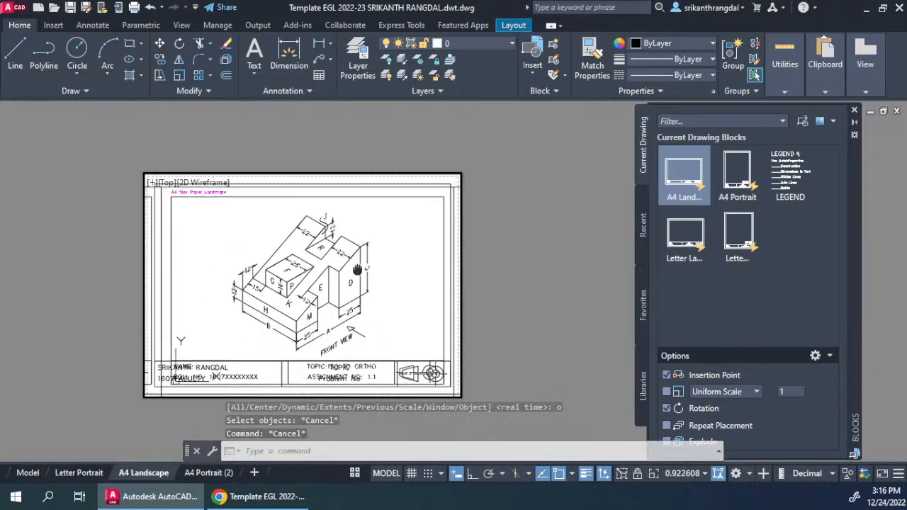
- Zoom the viewport to 1xp (1:1) and pan the isometric block to the sheet's centre
{"action": "key", "text": "Return"}
{"action": "type", "text": "1x"}
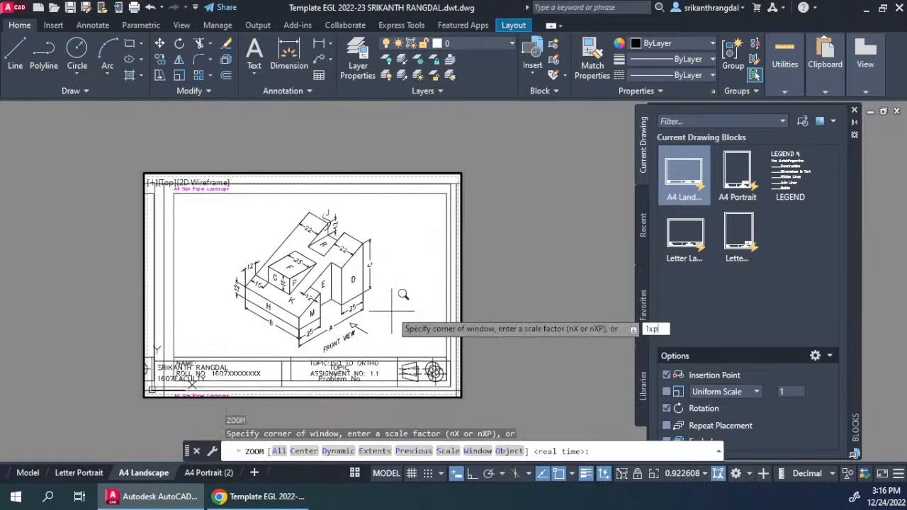
{"action": "type", "text": "p"}
{"action": "key", "text": "Return"}
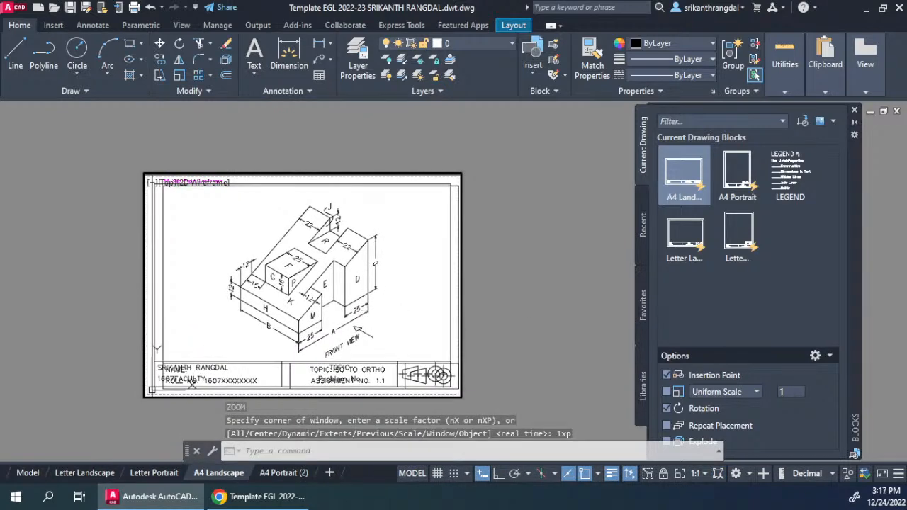
{"action": "type", "text": "p"}
{"action": "key", "text": "Return"}
{"action": "left_click_drag", "start_coordinate": [397, 308], "coordinate": [440, 319]}
{"action": "key", "text": "Escape"}
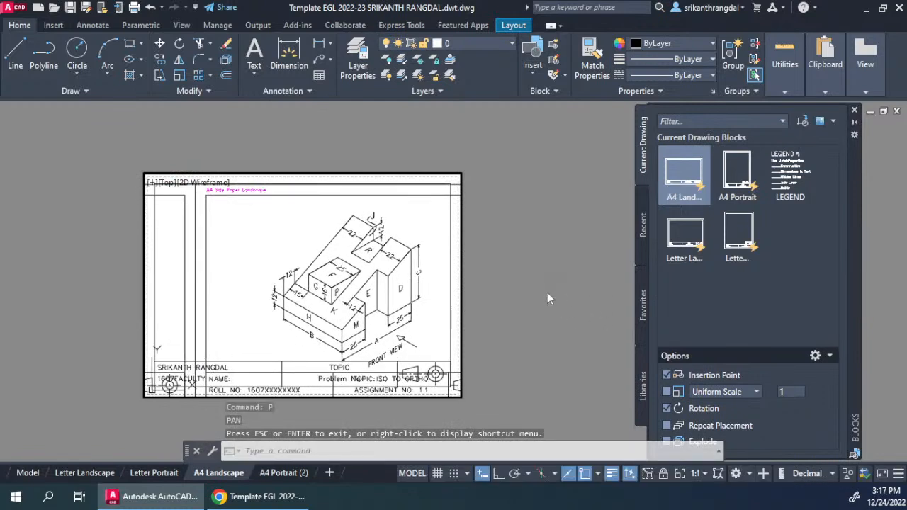
{"action": "key", "text": "Escape"}
{"action": "key", "text": "Escape"}
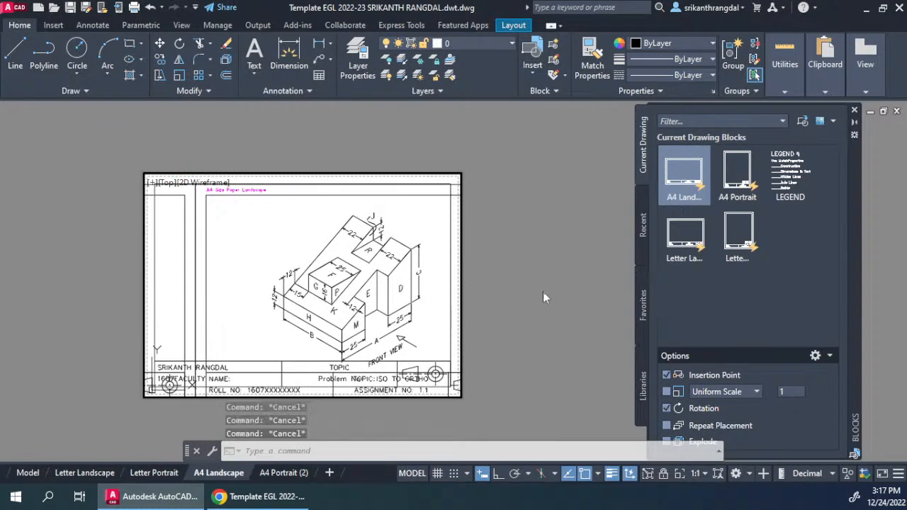
- Leave the viewport and return to the paper sheet, adjusting the sheet view
{"action": "double_click", "coordinate": [513, 287]}
{"action": "scroll", "coordinate": [312, 332], "scroll_direction": "up", "scroll_amount": 5}
{"action": "scroll", "coordinate": [324, 313], "scroll_direction": "down", "scroll_amount": 3}
{"action": "middle_click_drag", "start_coordinate": [437, 360], "coordinate": [447, 369]}
{"action": "scroll", "coordinate": [447, 369], "scroll_direction": "down", "scroll_amount": 2}
- Switch to model space and erase the first title block with a crossing window
{"action": "left_click", "coordinate": [28, 472]}
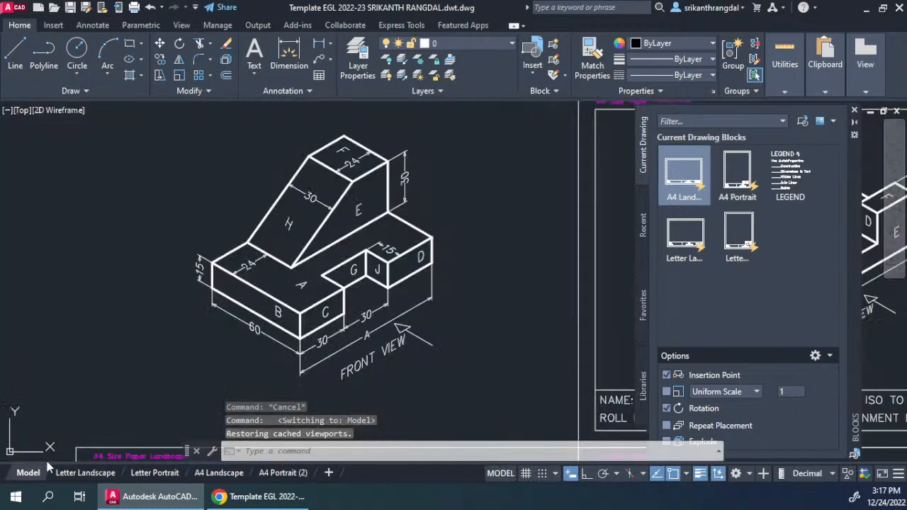
{"action": "scroll", "coordinate": [288, 258], "scroll_direction": "down", "scroll_amount": 4}
{"action": "scroll", "coordinate": [369, 285], "scroll_direction": "up", "scroll_amount": 8}
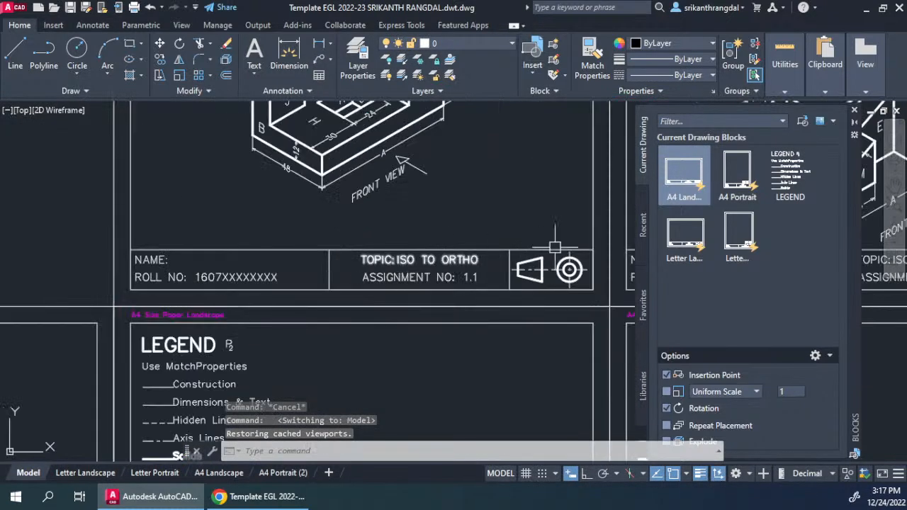
{"action": "left_click", "coordinate": [602, 236]}
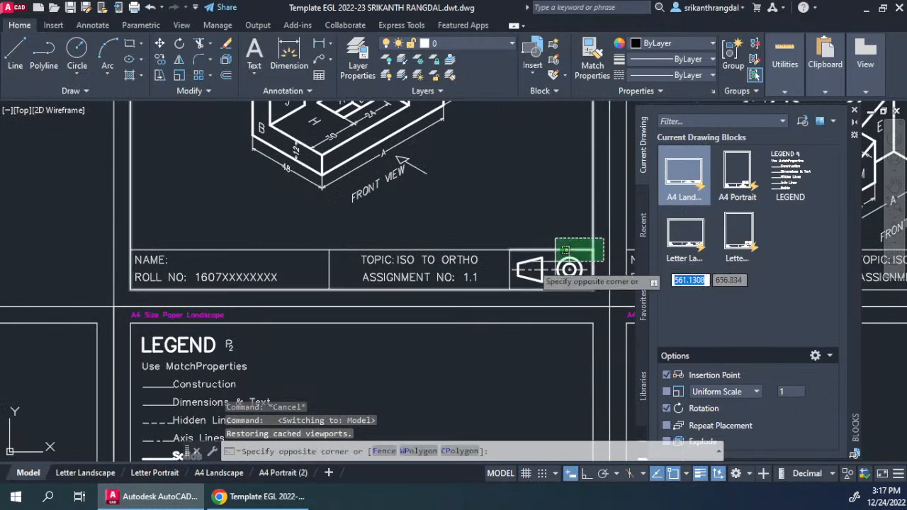
{"action": "left_click", "coordinate": [99, 293]}
{"action": "key", "text": "Delete"}
- Erase the two legend sheets
{"action": "scroll", "coordinate": [324, 307], "scroll_direction": "down", "scroll_amount": 5}
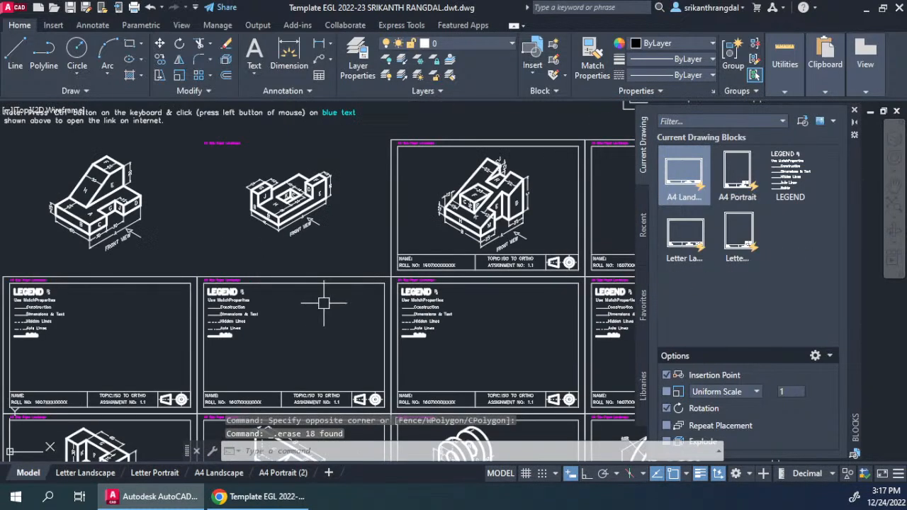
{"action": "left_click", "coordinate": [309, 207]}
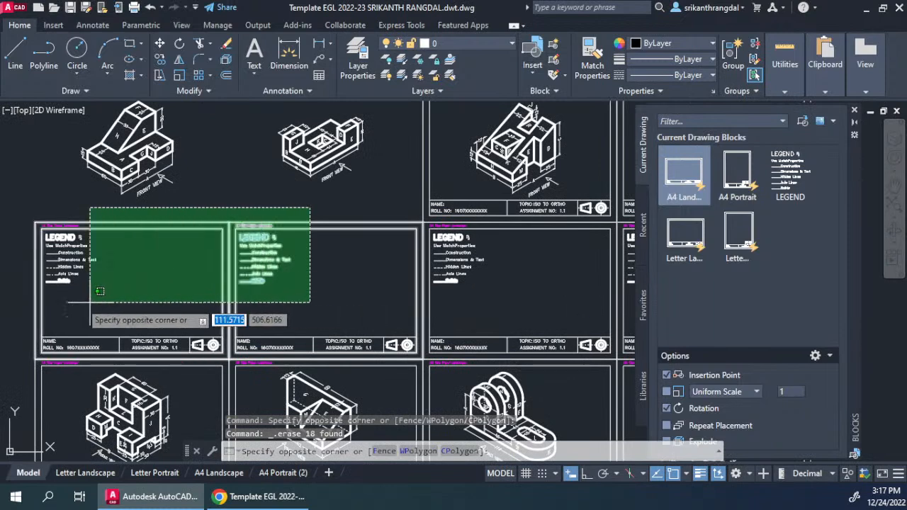
{"action": "left_click", "coordinate": [27, 294]}
{"action": "key", "text": "Delete"}
{"action": "scroll", "coordinate": [273, 304], "scroll_direction": "up", "scroll_amount": 3}
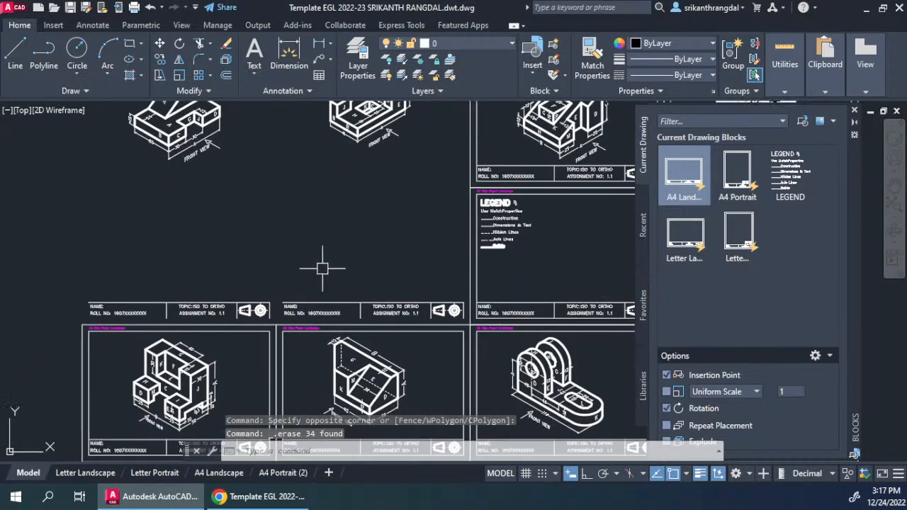
{"action": "scroll", "coordinate": [415, 247], "scroll_direction": "down", "scroll_amount": 3}
- Erase the lower-left sheet frames, the two lower sheets and their title blocks
{"action": "left_click", "coordinate": [413, 248]}
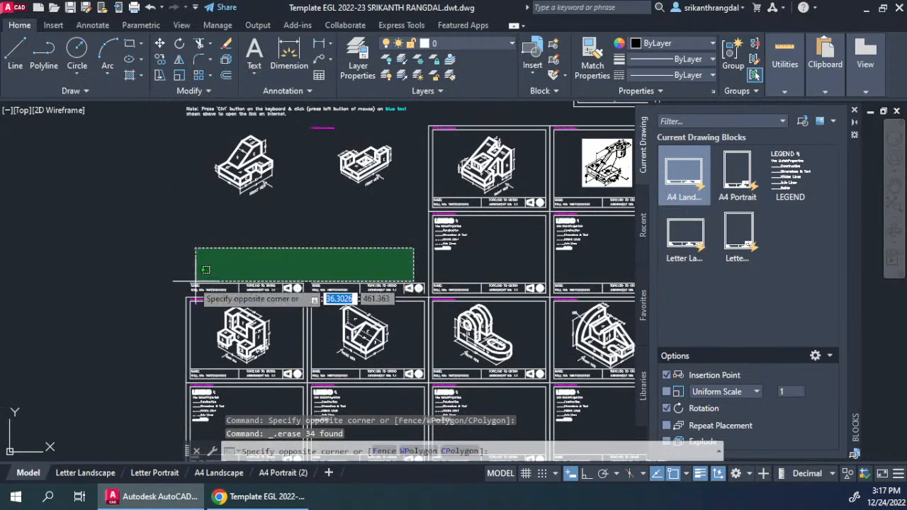
{"action": "left_click", "coordinate": [123, 303]}
{"action": "type", "text": "e"}
{"action": "key", "text": "Return"}
{"action": "middle_click_drag", "start_coordinate": [293, 324], "coordinate": [344, 202]}
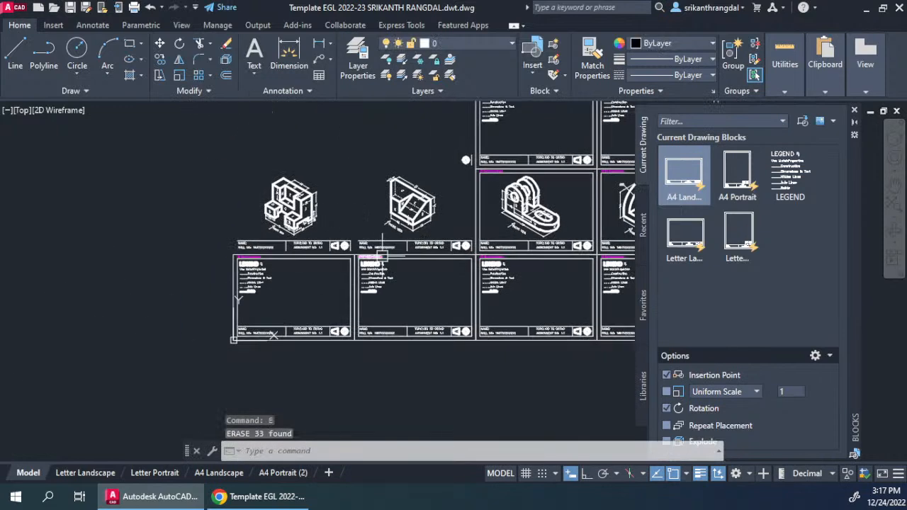
{"action": "left_click", "coordinate": [473, 384]}
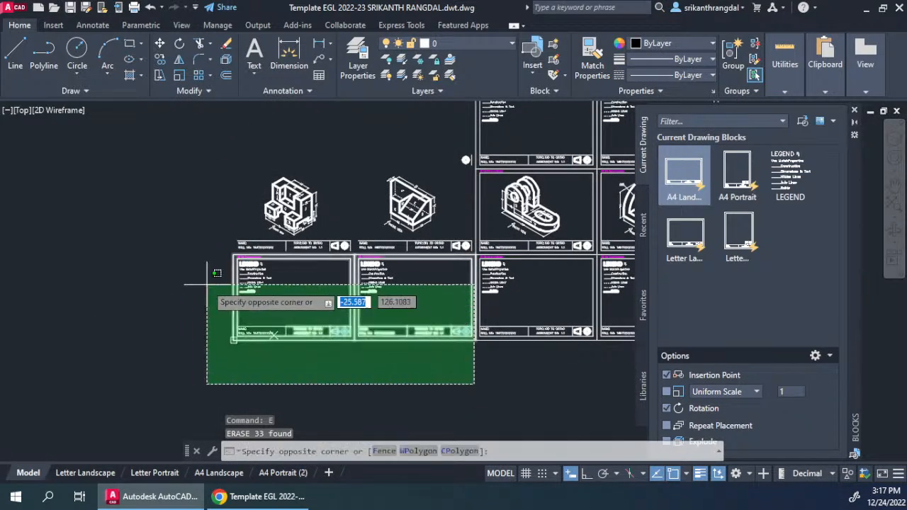
{"action": "left_click", "coordinate": [181, 240]}
{"action": "key", "text": "Delete"}
{"action": "middle_click_drag", "start_coordinate": [449, 265], "coordinate": [226, 307]}
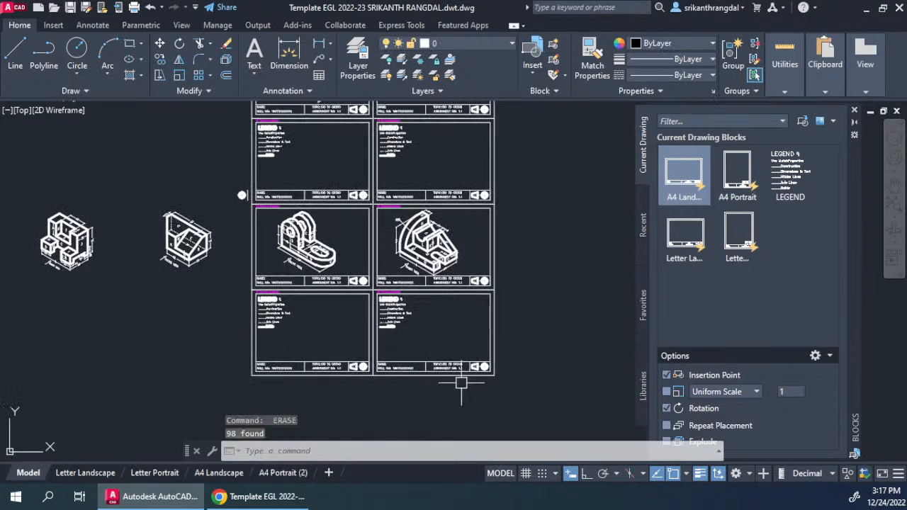
{"action": "left_click", "coordinate": [542, 399]}
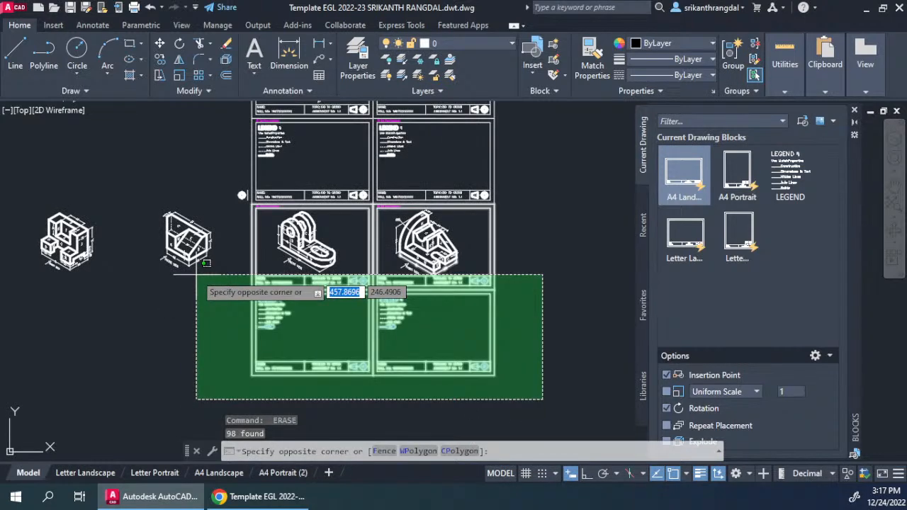
{"action": "left_click", "coordinate": [197, 275]}
{"action": "key", "text": "Return"}
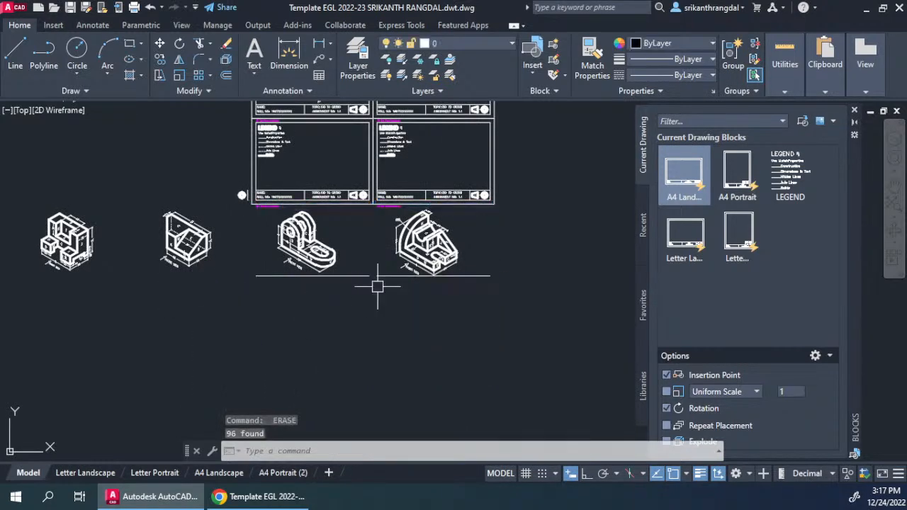
- Erase the leftover bottom, left and right border lines
{"action": "scroll", "coordinate": [441, 275], "scroll_direction": "up", "scroll_amount": 5}
{"action": "left_click", "coordinate": [506, 277]}
{"action": "left_click", "coordinate": [498, 308]}
{"action": "key", "text": "Return"}
{"action": "left_click", "coordinate": [294, 272]}
{"action": "left_click", "coordinate": [263, 312]}
{"action": "key", "text": "Return"}
{"action": "left_click", "coordinate": [592, 245]}
{"action": "left_click", "coordinate": [540, 301]}
{"action": "key", "text": "Return"}
- Erase the long horizontal line and another stray horizontal line
{"action": "scroll", "coordinate": [547, 293], "scroll_direction": "down", "scroll_amount": 5}
{"action": "scroll", "coordinate": [391, 278], "scroll_direction": "up", "scroll_amount": 5}
{"action": "left_click", "coordinate": [602, 335]}
{"action": "left_click", "coordinate": [253, 277]}
{"action": "key", "text": "Return"}
{"action": "scroll", "coordinate": [389, 304], "scroll_direction": "down", "scroll_amount": 5}
{"action": "scroll", "coordinate": [457, 282], "scroll_direction": "up", "scroll_amount": 5}
{"action": "left_click", "coordinate": [457, 283]}
{"action": "left_click", "coordinate": [433, 333]}
{"action": "key", "text": "Return"}
- Erase the two remaining legend sheets among the upper sheets
{"action": "scroll", "coordinate": [433, 333], "scroll_direction": "down", "scroll_amount": 6}
{"action": "middle_click_drag", "start_coordinate": [427, 258], "coordinate": [419, 335]}
{"action": "scroll", "coordinate": [439, 332], "scroll_direction": "up", "scroll_amount": 2}
{"action": "middle_click_drag", "start_coordinate": [592, 347], "coordinate": [466, 347]}
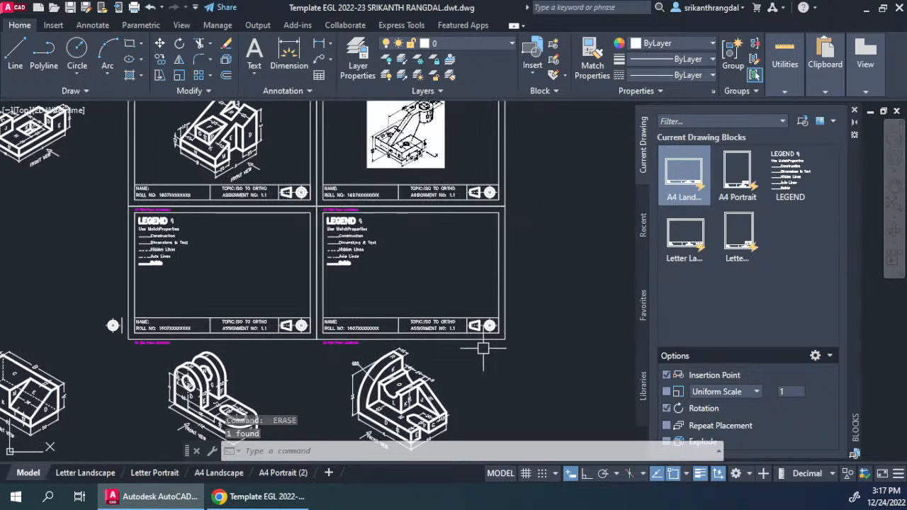
{"action": "left_click", "coordinate": [531, 346]}
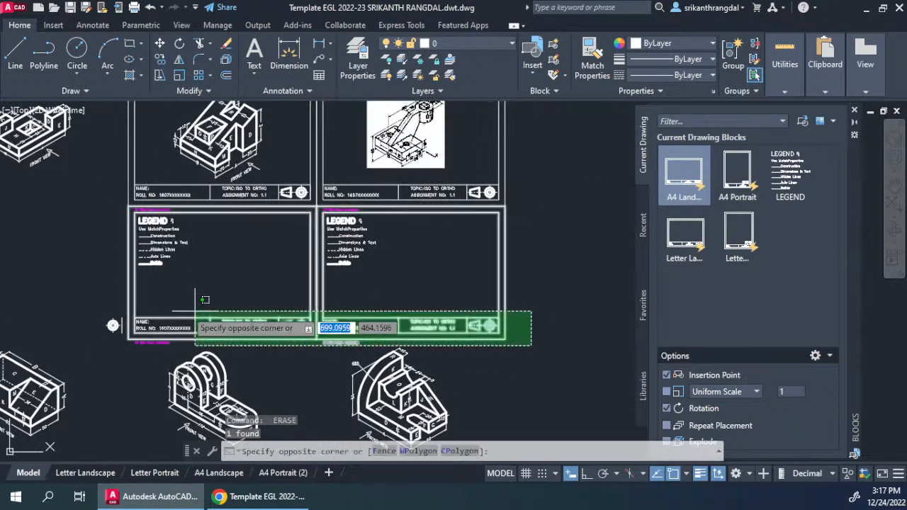
{"action": "left_click", "coordinate": [90, 181]}
{"action": "key", "text": "Delete"}
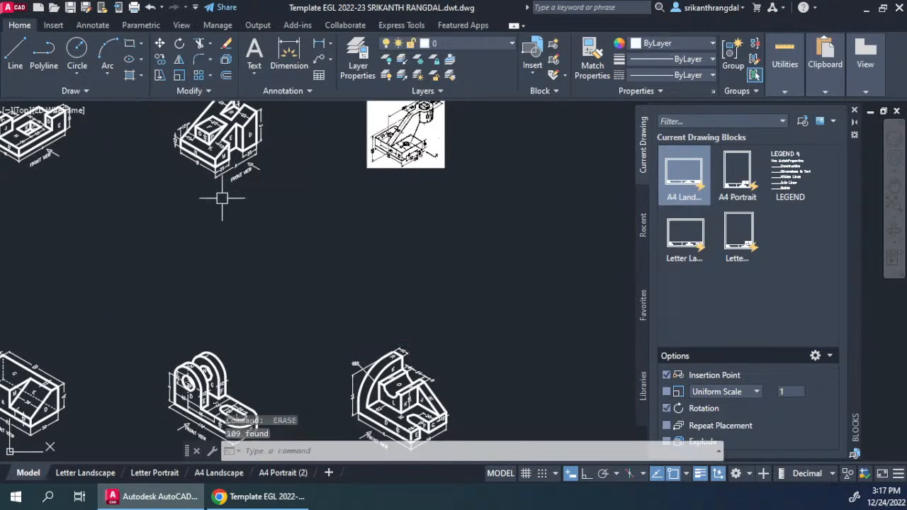
- Erase the leftover magenta lines above the drawings and look over the cleaned area
{"action": "middle_click_drag", "start_coordinate": [243, 216], "coordinate": [355, 306]}
{"action": "left_click", "coordinate": [504, 159]}
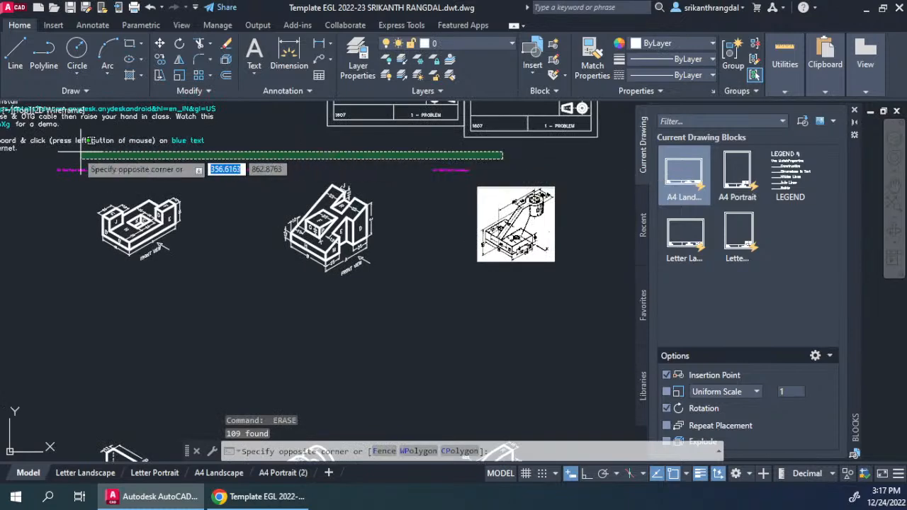
{"action": "left_click", "coordinate": [17, 181]}
{"action": "type", "text": "E"}
{"action": "key", "text": "Return"}
{"action": "middle_click_drag", "start_coordinate": [331, 250], "coordinate": [435, 278]}
{"action": "scroll", "coordinate": [435, 279], "scroll_direction": "down", "scroll_amount": 4}
{"action": "middle_click_drag", "start_coordinate": [483, 312], "coordinate": [457, 275]}
{"action": "middle_click_drag", "start_coordinate": [522, 300], "coordinate": [506, 260]}
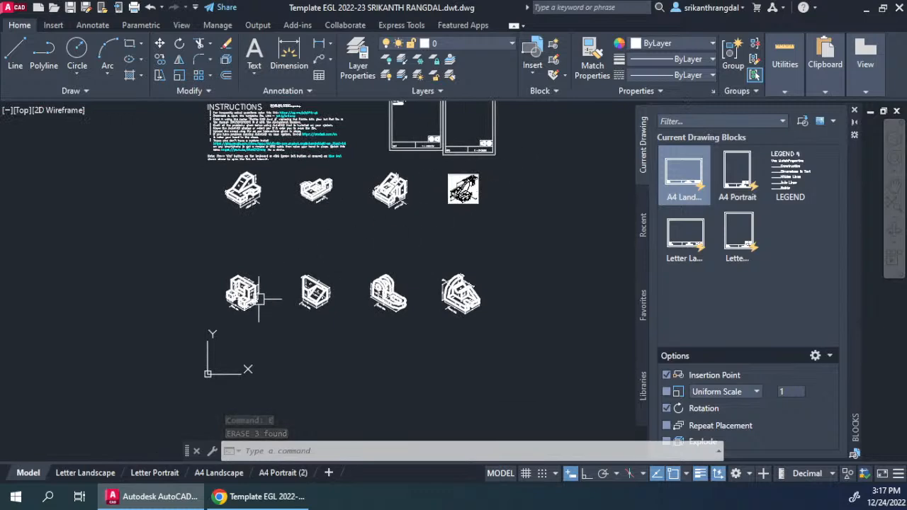
- Check the Letter Portrait, A4 Landscape and Letter Landscape layouts, then return to Model
{"action": "scroll", "coordinate": [248, 232], "scroll_direction": "up", "scroll_amount": 4}
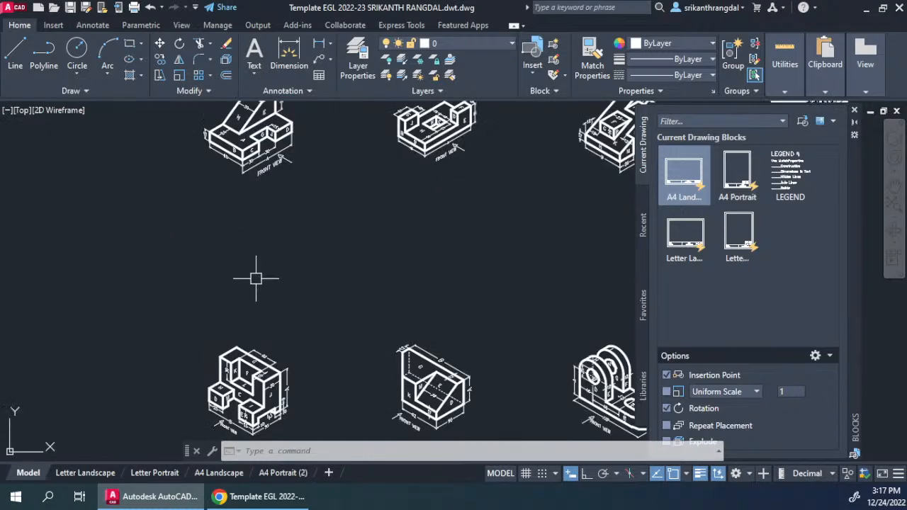
{"action": "middle_click_drag", "start_coordinate": [272, 243], "coordinate": [286, 276]}
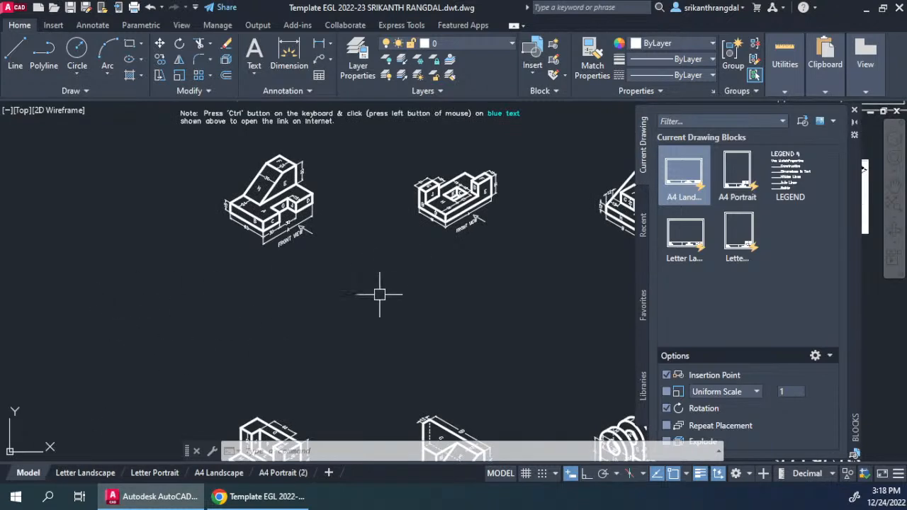
{"action": "middle_click_drag", "start_coordinate": [384, 287], "coordinate": [364, 250]}
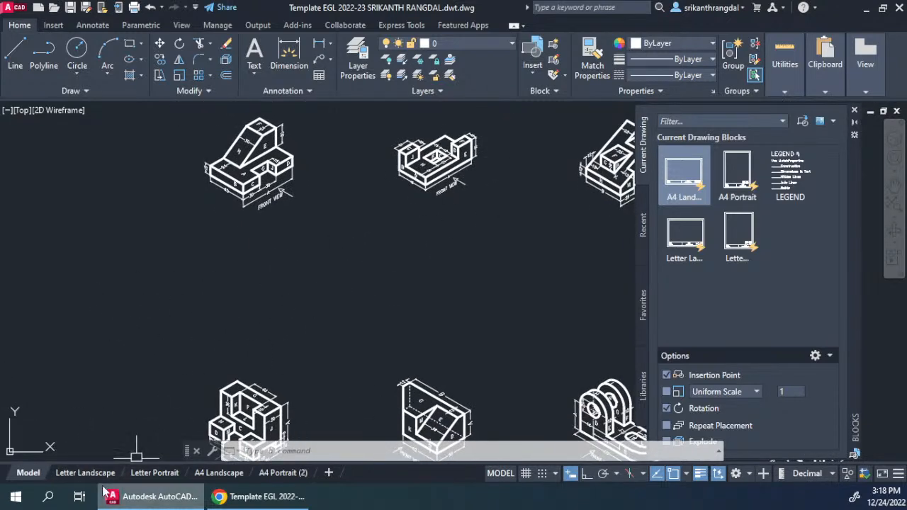
{"action": "left_click", "coordinate": [155, 472]}
{"action": "left_click", "coordinate": [224, 473]}
{"action": "left_click", "coordinate": [84, 472]}
{"action": "left_click", "coordinate": [28, 473]}
- Frame the note text and the whole isometric block in model space
{"action": "middle_click_drag", "start_coordinate": [287, 172], "coordinate": [296, 269]}
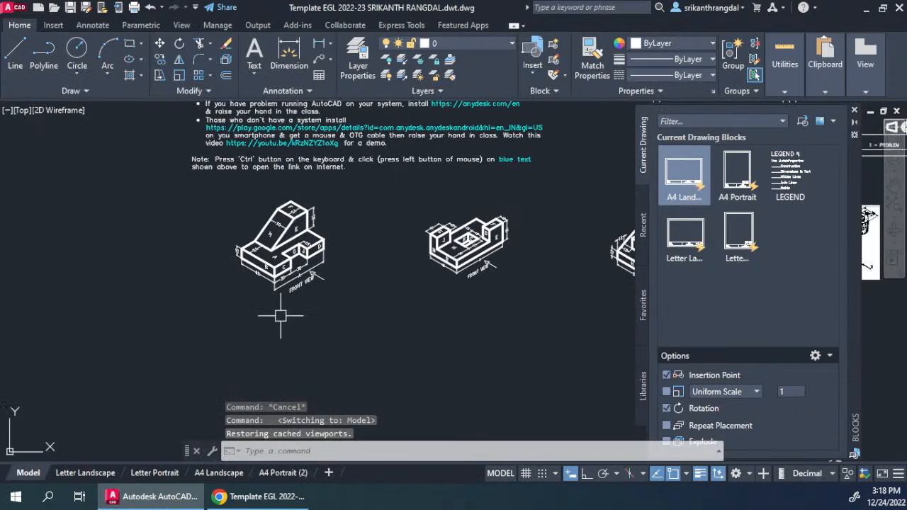
{"action": "scroll", "coordinate": [298, 300], "scroll_direction": "up", "scroll_amount": 5}
{"action": "scroll", "coordinate": [390, 234], "scroll_direction": "down", "scroll_amount": 2}
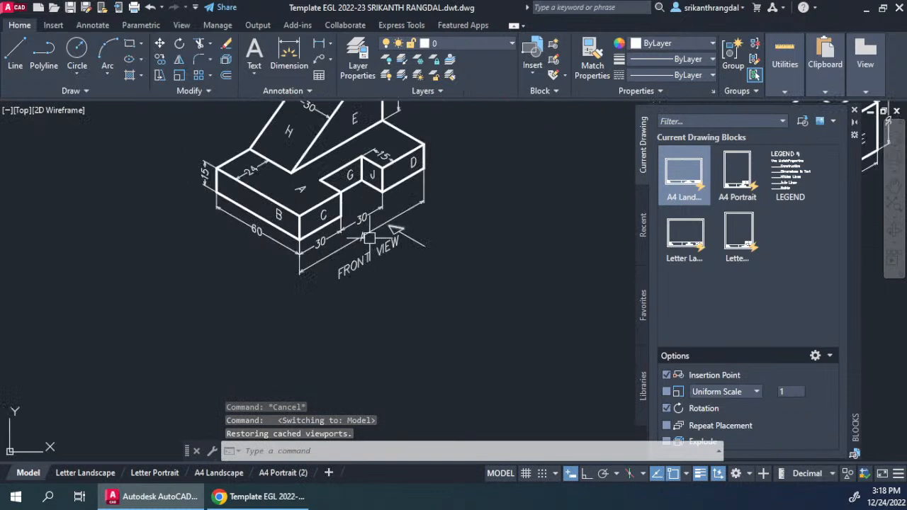
{"action": "middle_click_drag", "start_coordinate": [451, 213], "coordinate": [452, 261]}
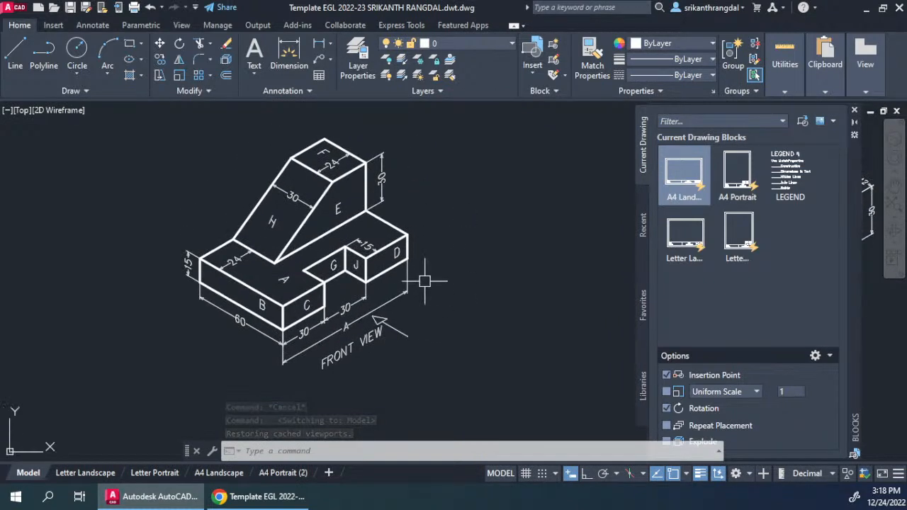
- Copy the FRONT VIEW label above the block's upper left and change it to A=100mm
{"action": "key", "text": "ctrl+c"}
{"action": "key", "text": "ctrl+v"}
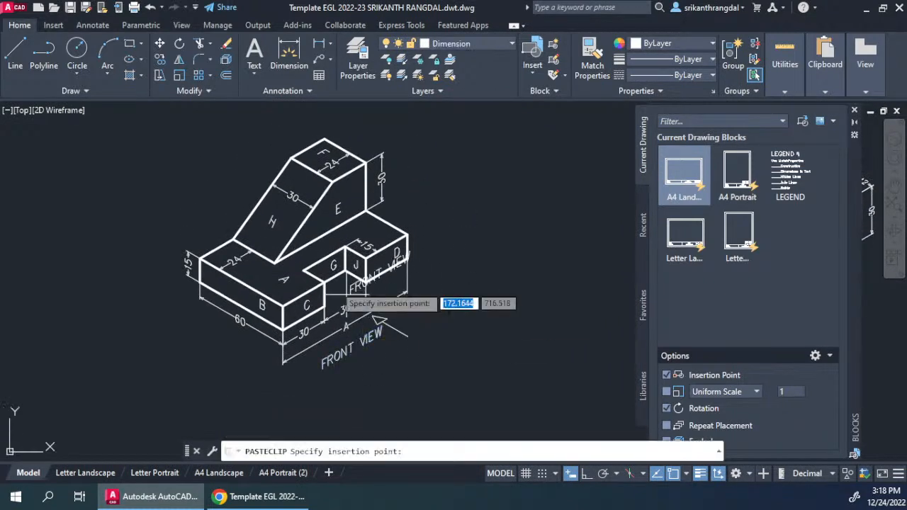
{"action": "left_click", "coordinate": [183, 223]}
{"action": "double_click", "coordinate": [192, 209]}
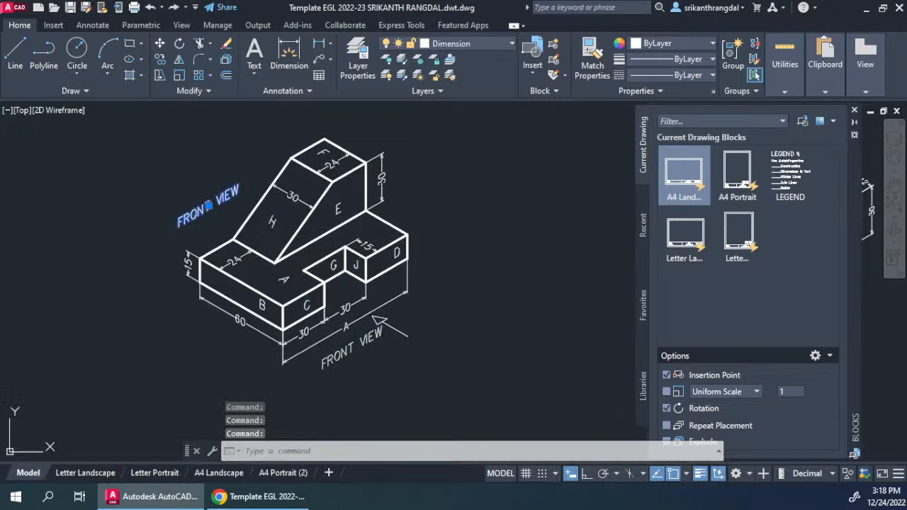
{"action": "type", "text": "A"}
{"action": "double_click", "coordinate": [200, 229]}
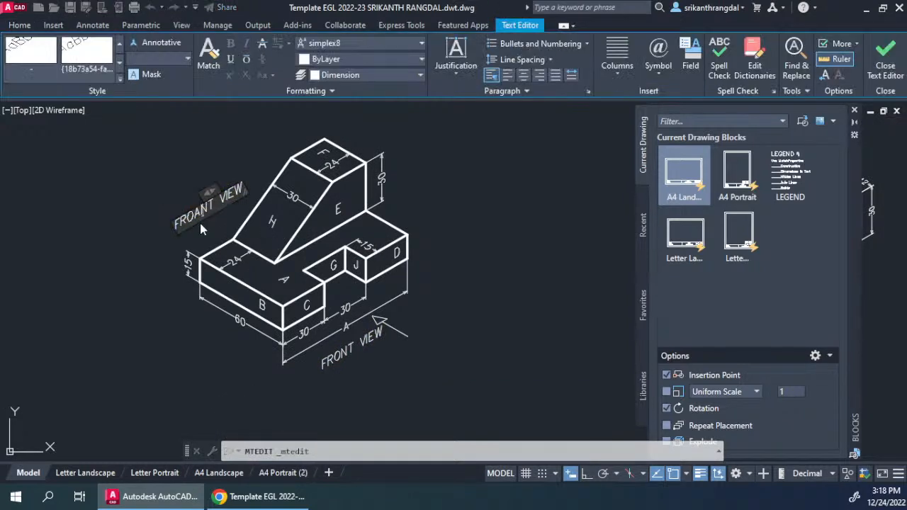
{"action": "type", "text": "A=100mm"}
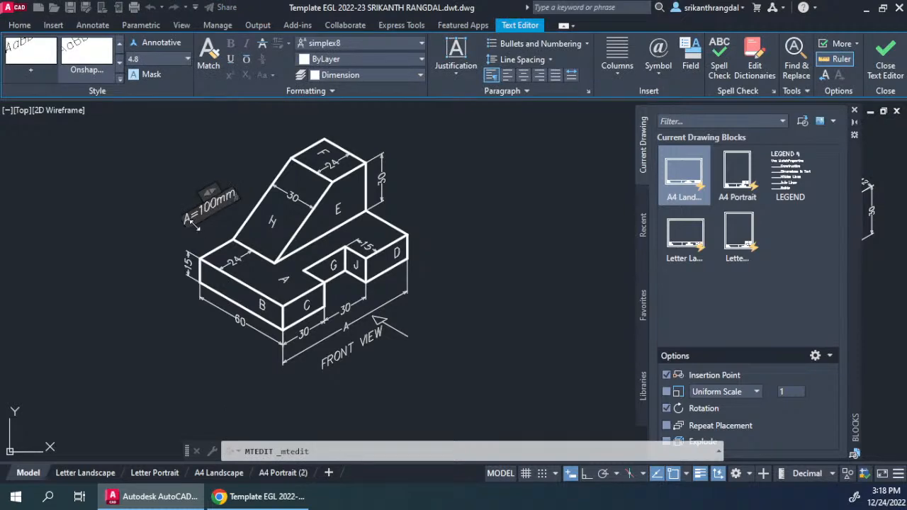
{"action": "left_click", "coordinate": [444, 245]}
{"action": "key", "text": "Escape"}
- Start a line in the empty space below the block, picking its starting point
{"action": "middle_click_drag", "start_coordinate": [459, 320], "coordinate": [435, 270]}
{"action": "scroll", "coordinate": [317, 288], "scroll_direction": "down", "scroll_amount": 2}
{"action": "middle_click_drag", "start_coordinate": [370, 312], "coordinate": [364, 235]}
{"action": "middle_click_drag", "start_coordinate": [356, 282], "coordinate": [355, 256]}
{"action": "type", "text": "l"}
{"action": "key", "text": "Return"}
{"action": "left_click", "coordinate": [149, 305]}
{"action": "key", "text": "Escape"}
{"action": "key", "text": "Return"}
{"action": "left_click", "coordinate": [145, 347]}
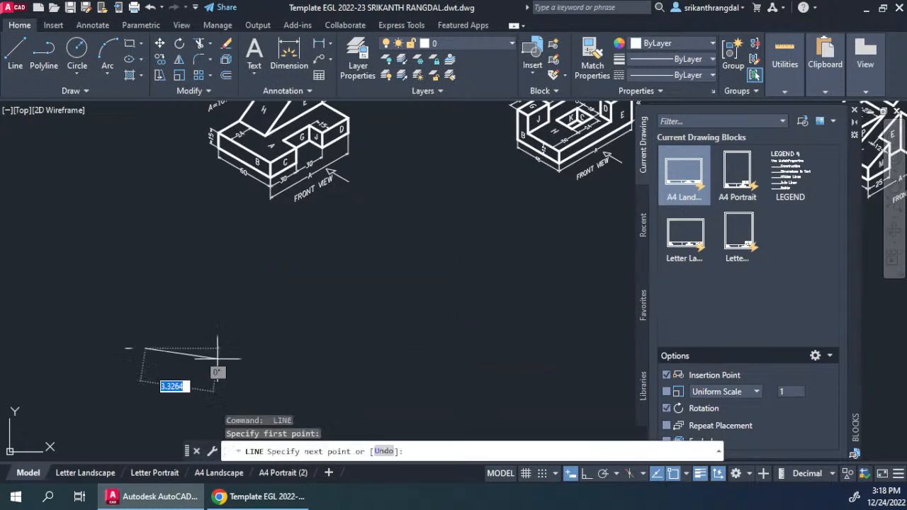
- With Ortho on, draw crossing horizontal and vertical reference lines below the block
{"action": "left_click", "coordinate": [586, 474]}
{"action": "left_click", "coordinate": [425, 304]}
{"action": "mouse_move", "coordinate": [389, 318]}
{"action": "middle_mouse_down"}
{"action": "mouse_move", "coordinate": [360, 235]}
{"action": "mouse_move", "coordinate": [392, 328]}
{"action": "middle_mouse_up"}
{"action": "key", "text": "Return"}
{"action": "key", "text": "Return"}
{"action": "left_click", "coordinate": [308, 176]}
{"action": "left_click", "coordinate": [309, 358]}
{"action": "key", "text": "Return"}
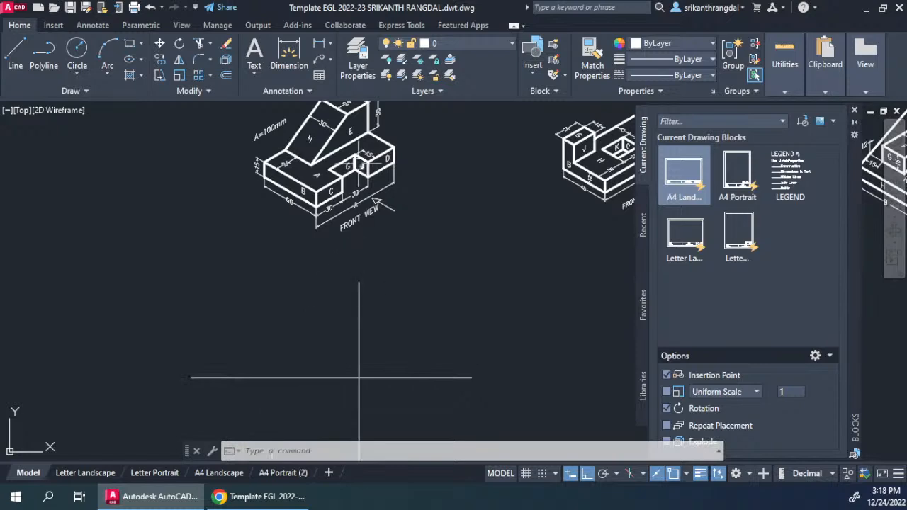
- Hide the ribbon and palettes with Clean Screen (Ctrl+0)
{"action": "middle_click_drag", "start_coordinate": [359, 377], "coordinate": [386, 373]}
{"action": "key", "text": "Return"}
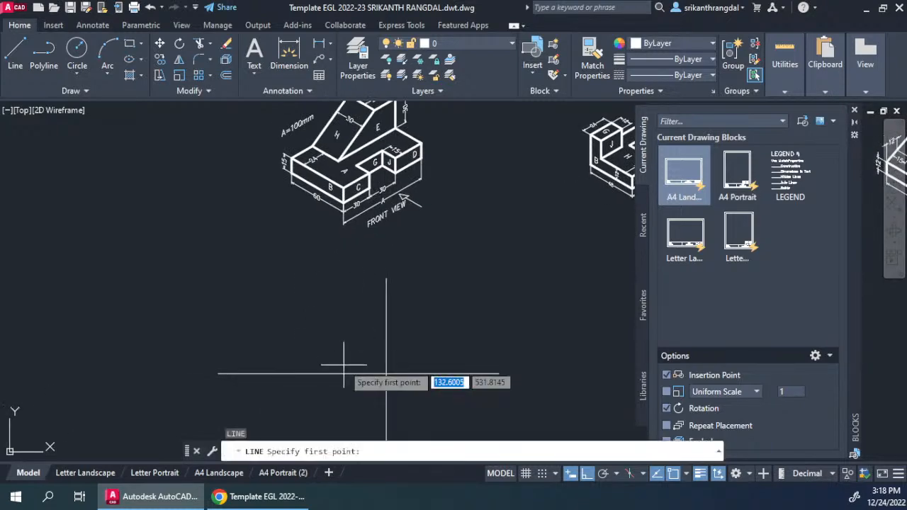
{"action": "key", "text": "Escape"}
{"action": "key", "text": "Escape"}
{"action": "key", "text": "ctrl+0"}
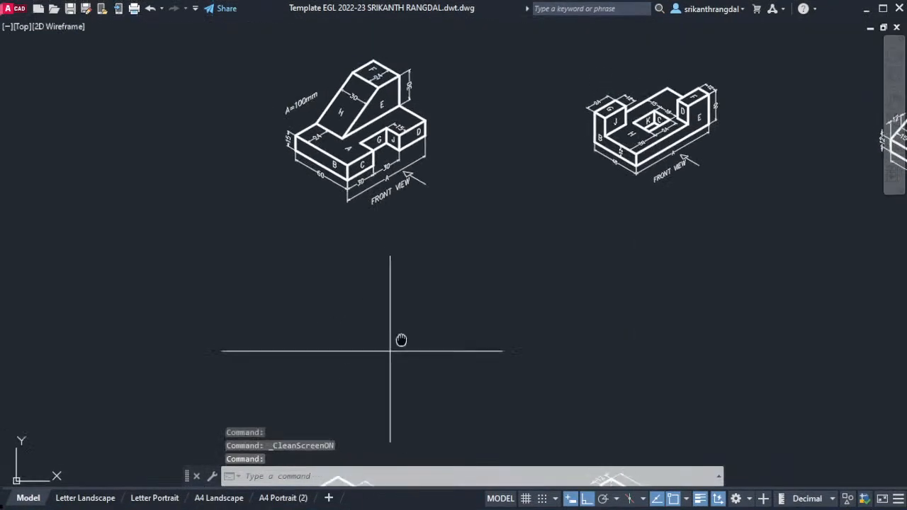
- Draw the front view's 100 by 15 base rectangle on the horizontal reference line
{"action": "type", "text": "l"}
{"action": "key", "text": "Return"}
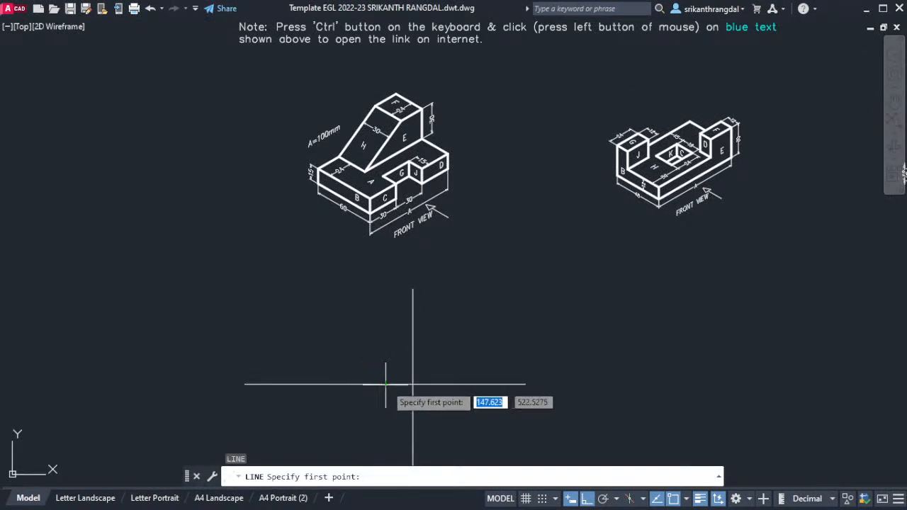
{"action": "left_click", "coordinate": [385, 384]}
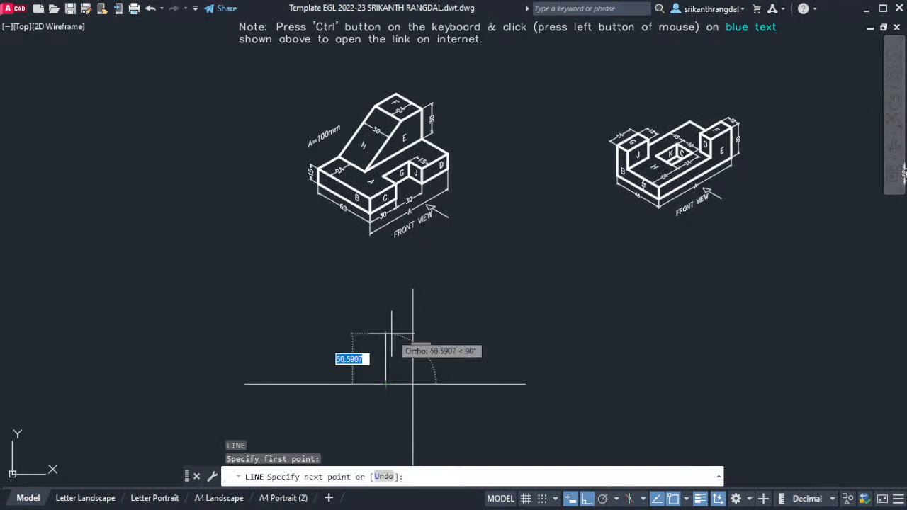
{"action": "type", "text": "15"}
{"action": "key", "text": "Return"}
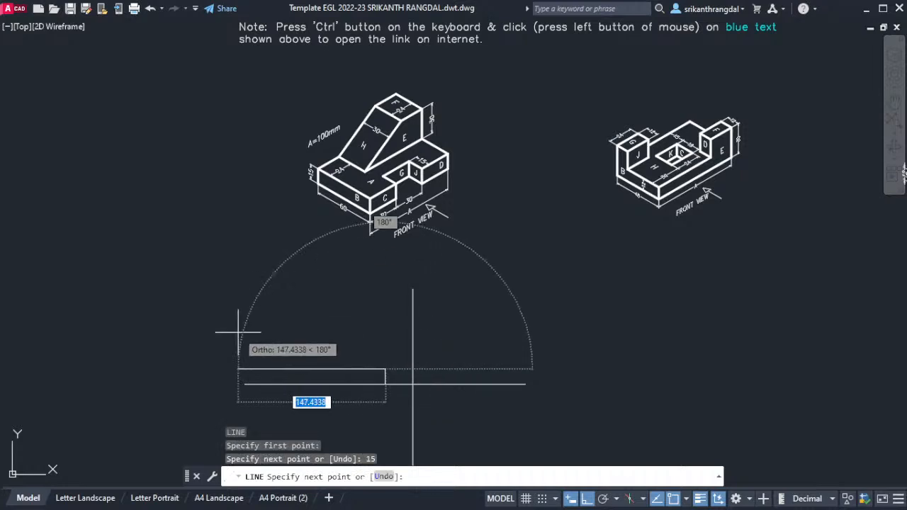
{"action": "type", "text": "100"}
{"action": "key", "text": "Return"}
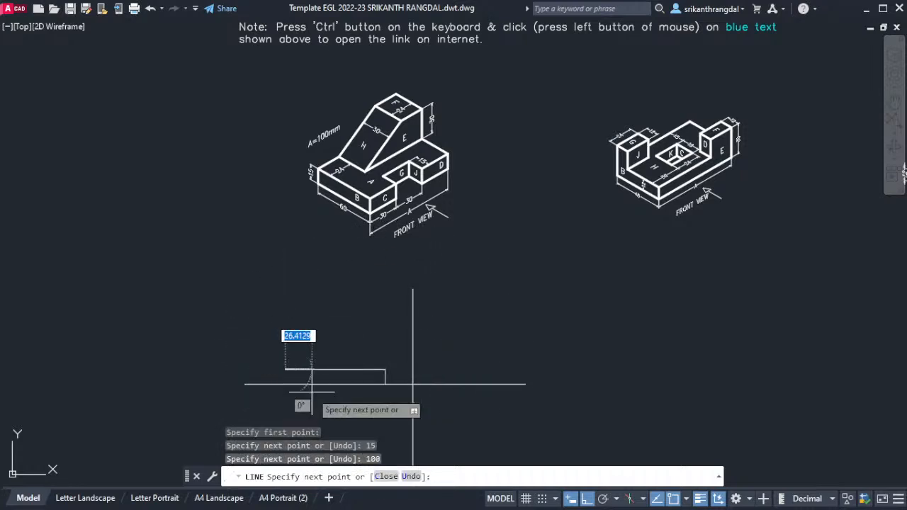
{"action": "scroll", "coordinate": [404, 389], "scroll_direction": "up", "scroll_amount": 4}
{"action": "left_click", "coordinate": [199, 398]}
{"action": "left_click", "coordinate": [603, 397]}
{"action": "key", "text": "Return"}
{"action": "scroll", "coordinate": [539, 353], "scroll_direction": "down", "scroll_amount": 2}
{"action": "scroll", "coordinate": [538, 352], "scroll_direction": "down", "scroll_amount": 3}
- Add the raised step: a 30-unit vertical rise from the base's top-right corner and a 24-unit top edge
{"action": "key", "text": "Return"}
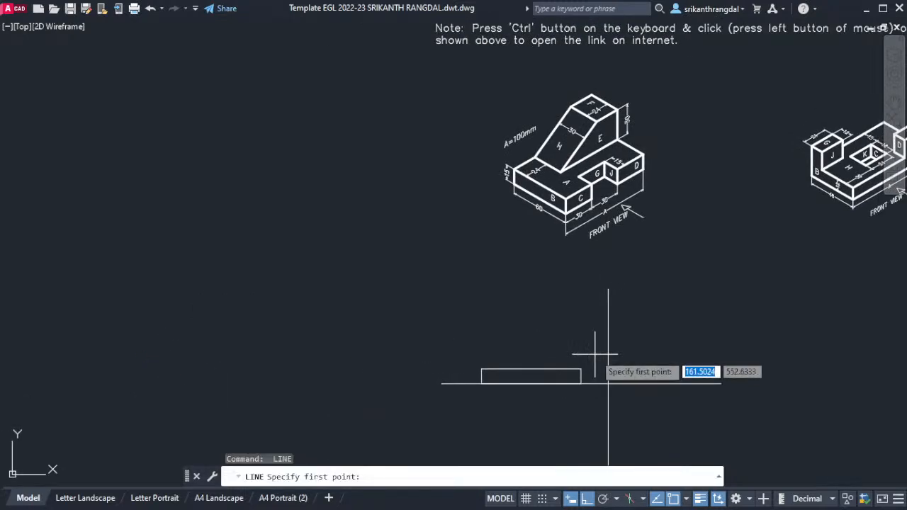
{"action": "left_click", "coordinate": [581, 368]}
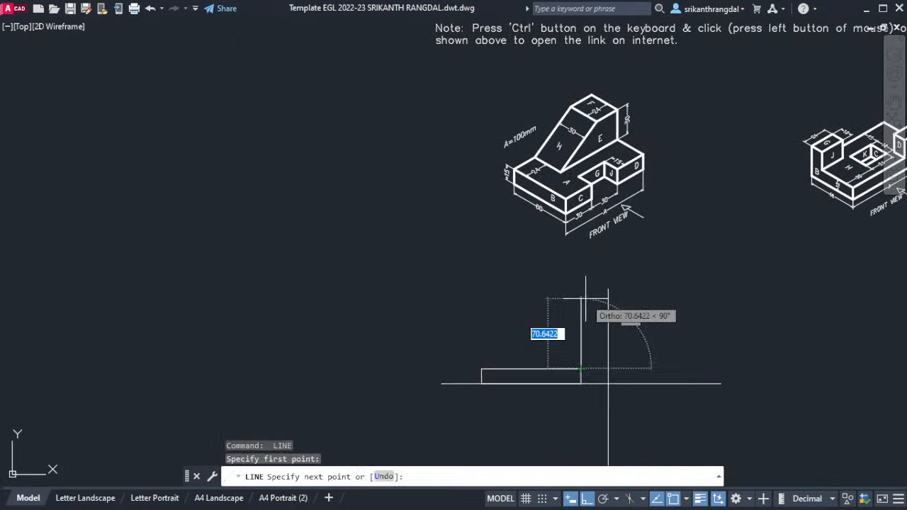
{"action": "key", "text": "Return"}
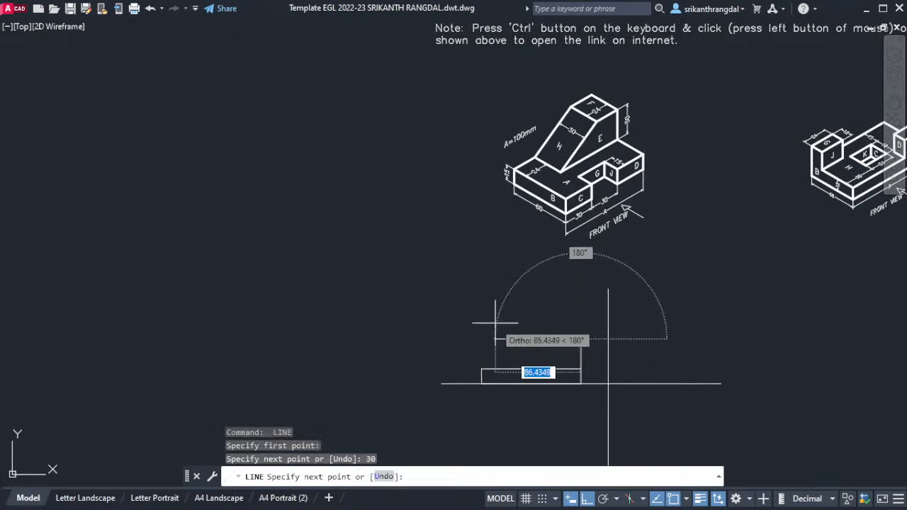
{"action": "type", "text": "24"}
{"action": "key", "text": "Return"}
{"action": "key", "text": "Return"}
{"action": "scroll", "coordinate": [496, 320], "scroll_direction": "up", "scroll_amount": 2}
- Draw a 24-unit segment along the base top and the sloping face up to the step's corner
{"action": "key", "text": "Return"}
{"action": "left_click", "coordinate": [388, 383]}
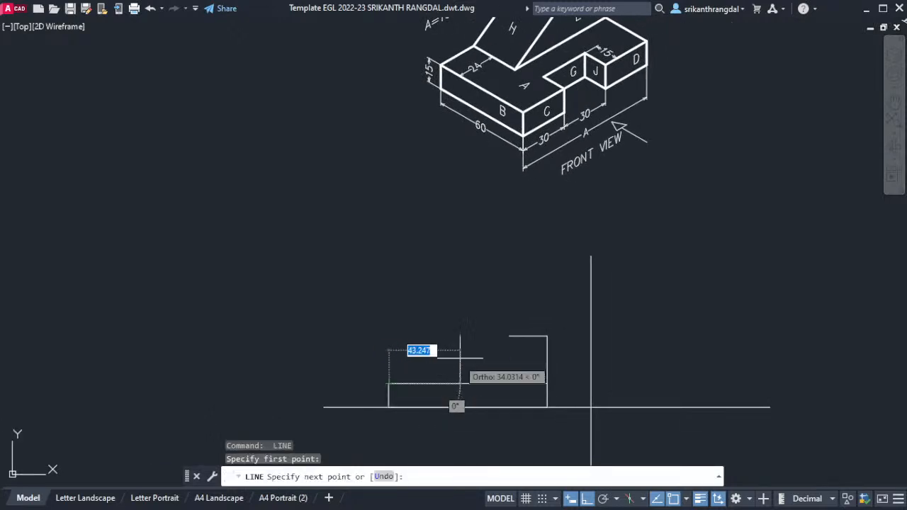
{"action": "middle_click_drag", "start_coordinate": [474, 363], "coordinate": [452, 385]}
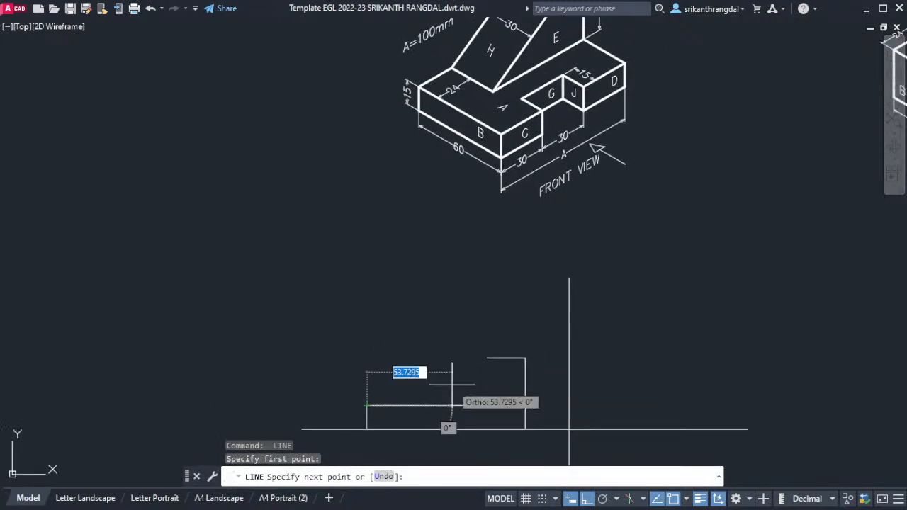
{"action": "key", "text": "Return"}
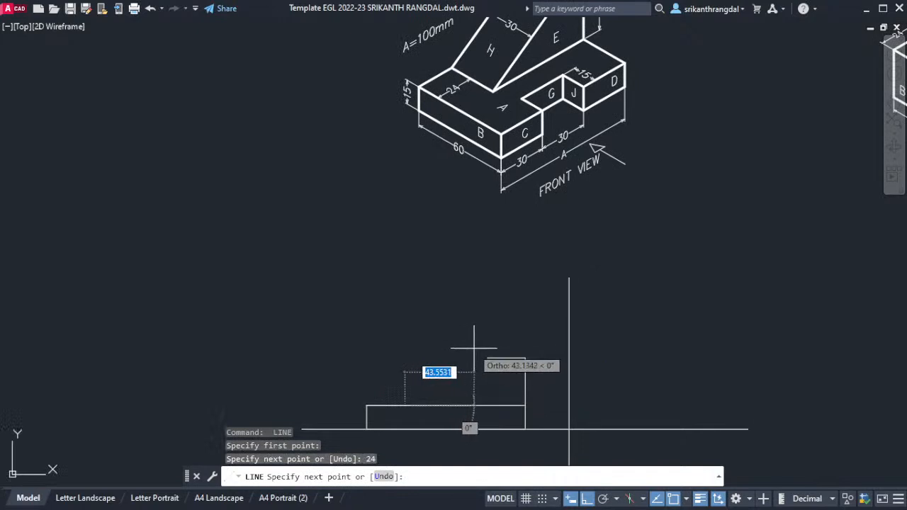
{"action": "left_click", "coordinate": [488, 358]}
{"action": "key", "text": "Return"}
{"action": "middle_click_drag", "start_coordinate": [502, 367], "coordinate": [482, 301]}
{"action": "middle_click_drag", "start_coordinate": [388, 371], "coordinate": [391, 411]}
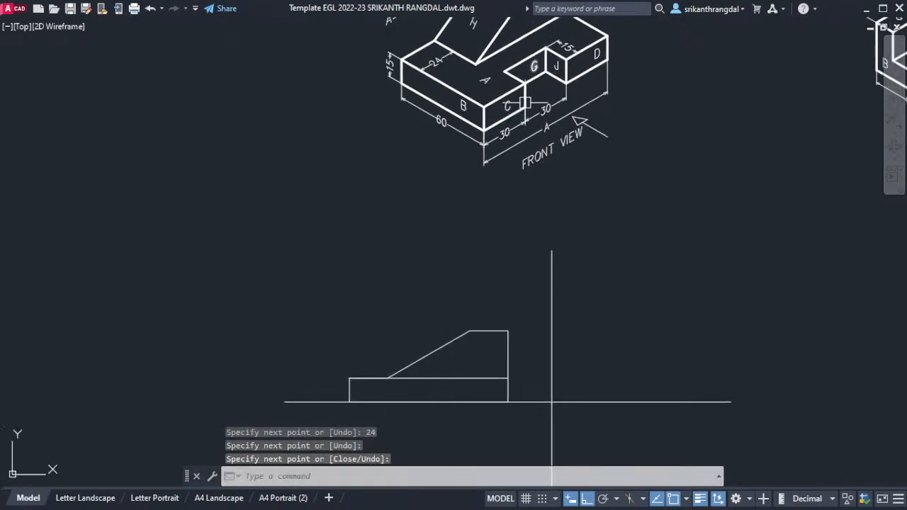
- Offset the base's left edge twice by 30 to create two vertical dividing lines
{"action": "middle_click_drag", "start_coordinate": [436, 384], "coordinate": [428, 372]}
{"action": "type", "text": "o"}
{"action": "key", "text": "Return"}
{"action": "type", "text": "30"}
{"action": "key", "text": "Return"}
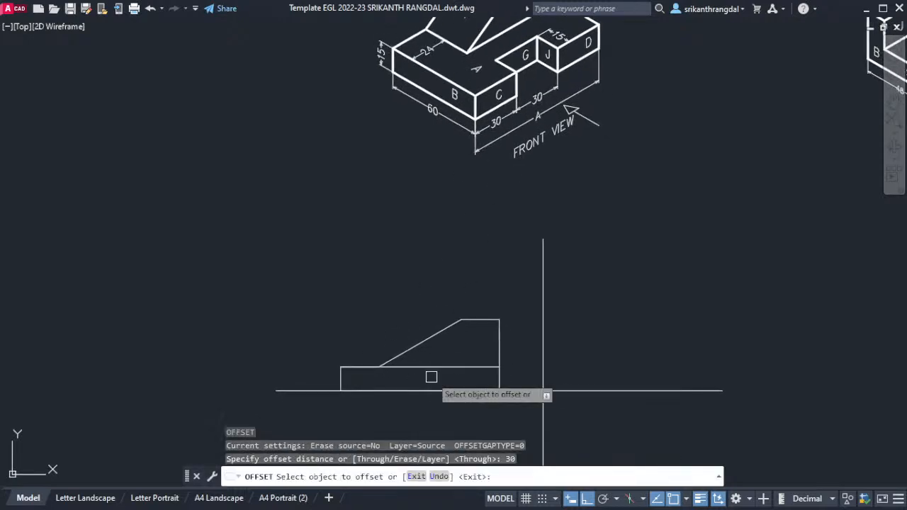
{"action": "scroll", "coordinate": [361, 386], "scroll_direction": "up", "scroll_amount": 2}
{"action": "left_click", "coordinate": [329, 374]}
{"action": "left_click", "coordinate": [404, 363]}
{"action": "left_click", "coordinate": [403, 365]}
{"action": "left_click", "coordinate": [441, 352]}
{"action": "key", "text": "Return"}
{"action": "scroll", "coordinate": [497, 336], "scroll_direction": "down", "scroll_amount": 2}
- Match all front-view lines to the thick lineweight of an isometric edge with MATCHPROP
{"action": "middle_click_drag", "start_coordinate": [497, 337], "coordinate": [494, 350]}
{"action": "type", "text": "ma"}
{"action": "key", "text": "Return"}
{"action": "left_click", "coordinate": [478, 57]}
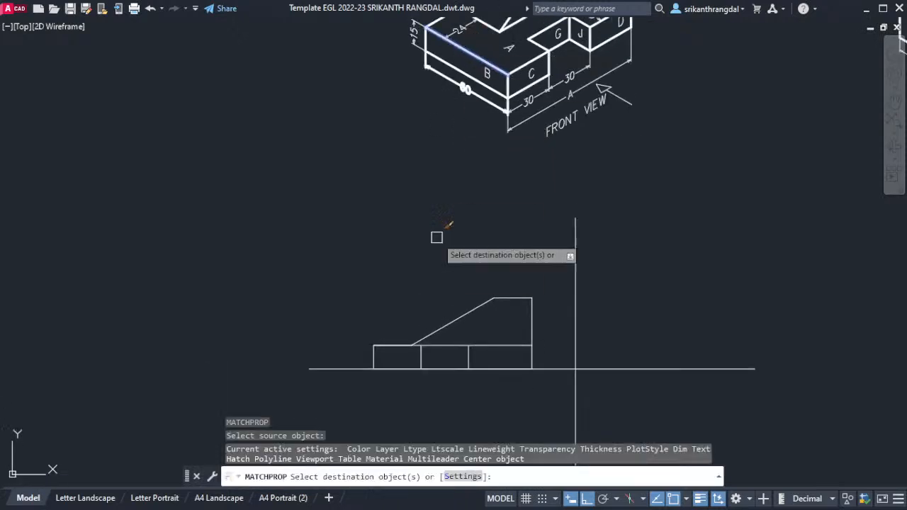
{"action": "left_click", "coordinate": [349, 251]}
{"action": "left_click", "coordinate": [565, 380]}
{"action": "key", "text": "Return"}
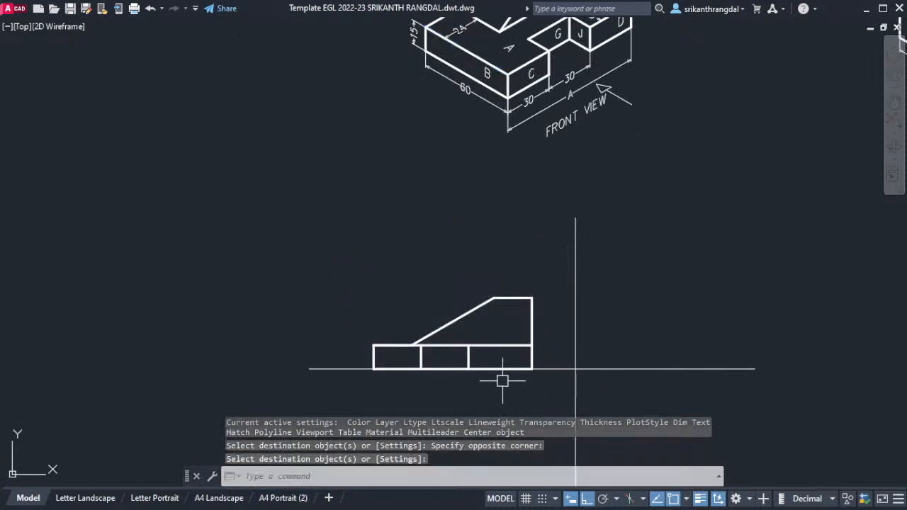
{"action": "mouse_move", "coordinate": [545, 220]}
{"action": "middle_mouse_down"}
{"action": "mouse_move", "coordinate": [540, 330]}
{"action": "mouse_move", "coordinate": [491, 151]}
{"action": "middle_mouse_up"}
{"action": "mouse_move", "coordinate": [446, 355]}
{"action": "middle_mouse_down"}
{"action": "mouse_move", "coordinate": [450, 338]}
{"action": "mouse_move", "coordinate": [421, 345]}
{"action": "mouse_move", "coordinate": [426, 321]}
{"action": "middle_mouse_up"}
{"action": "type", "text": "l"}
{"action": "key", "text": "Return"}
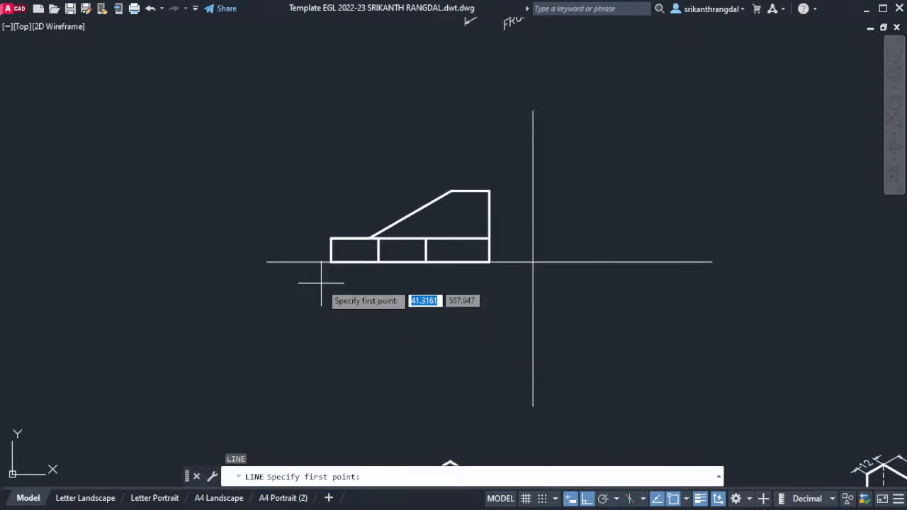
- Draw the top view's rectangle below the front view, with 60-unit sides and a bottom edge
{"action": "left_click", "coordinate": [330, 262]}
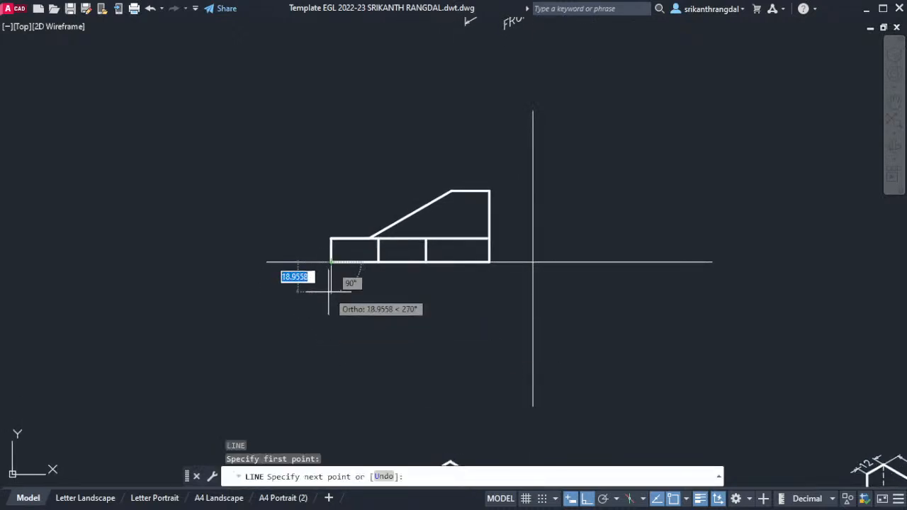
{"action": "left_click", "coordinate": [328, 294]}
{"action": "left_click", "coordinate": [506, 295]}
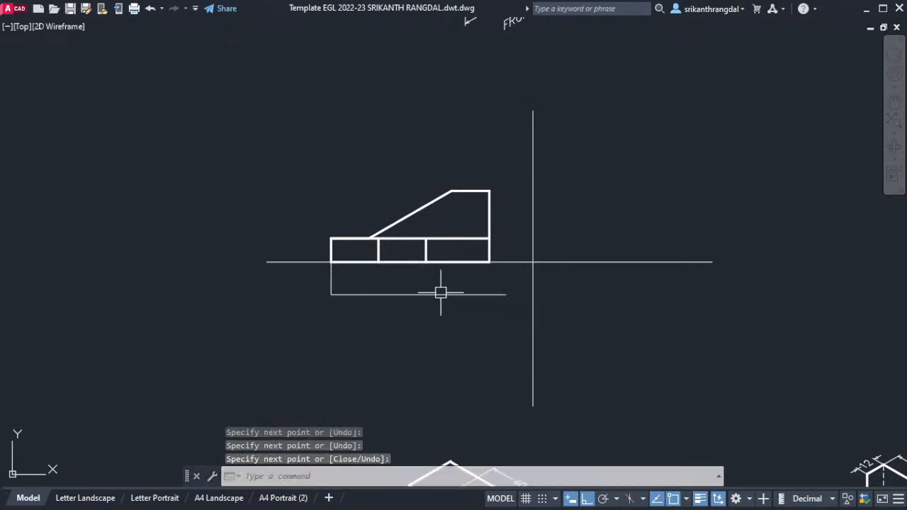
{"action": "key", "text": "Return"}
{"action": "key", "text": "Return"}
{"action": "middle_click_drag", "start_coordinate": [460, 321], "coordinate": [451, 308]}
{"action": "left_click", "coordinate": [489, 262]}
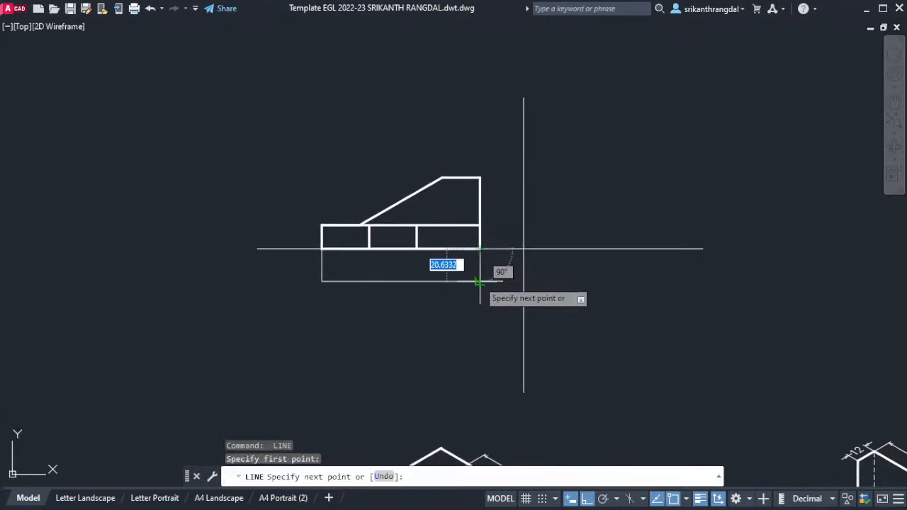
{"action": "left_click", "coordinate": [479, 281]}
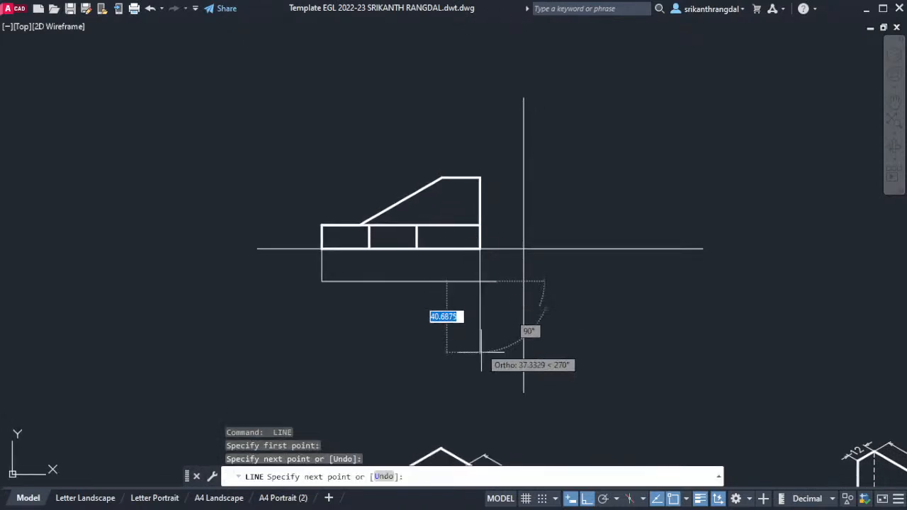
{"action": "scroll", "coordinate": [482, 371], "scroll_direction": "down", "scroll_amount": 2}
{"action": "scroll", "coordinate": [402, 90], "scroll_direction": "up", "scroll_amount": 2}
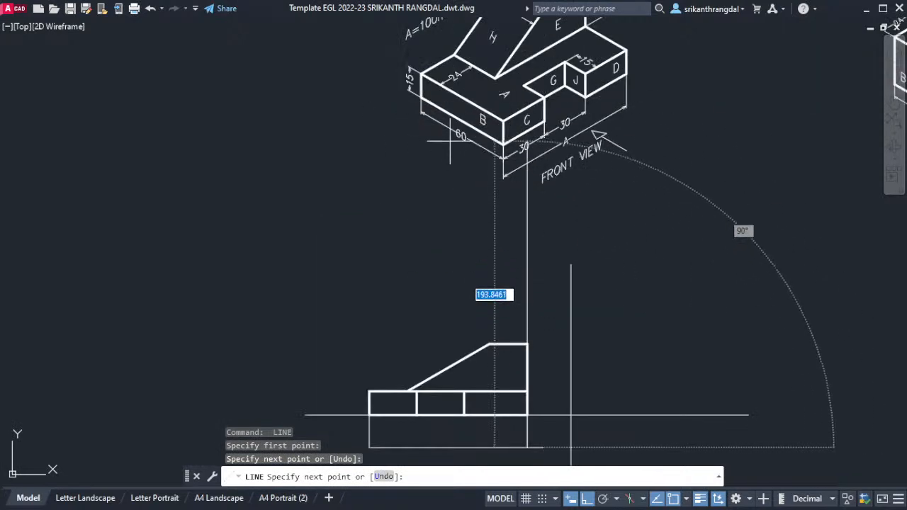
{"action": "scroll", "coordinate": [451, 135], "scroll_direction": "down", "scroll_amount": 3}
{"action": "scroll", "coordinate": [497, 245], "scroll_direction": "down", "scroll_amount": 2}
{"action": "scroll", "coordinate": [478, 241], "scroll_direction": "up", "scroll_amount": 6}
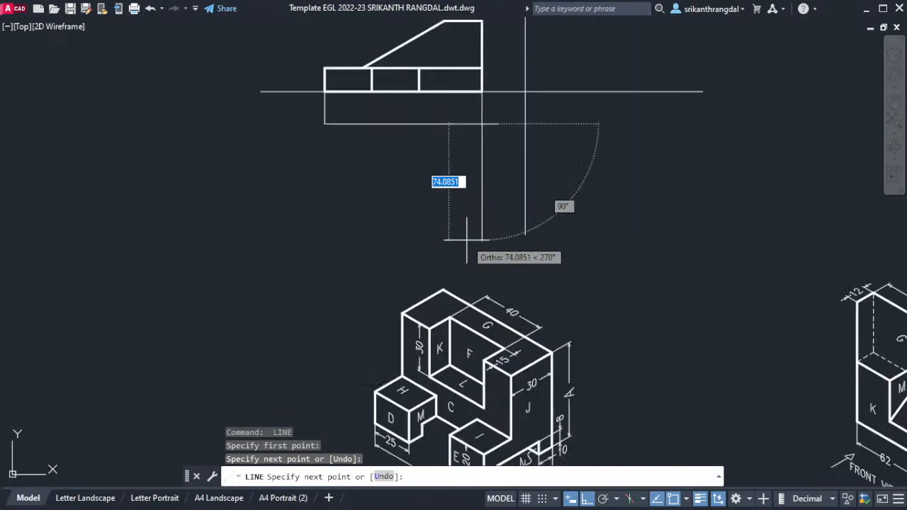
{"action": "key", "text": "Return"}
{"action": "left_click", "coordinate": [275, 240]}
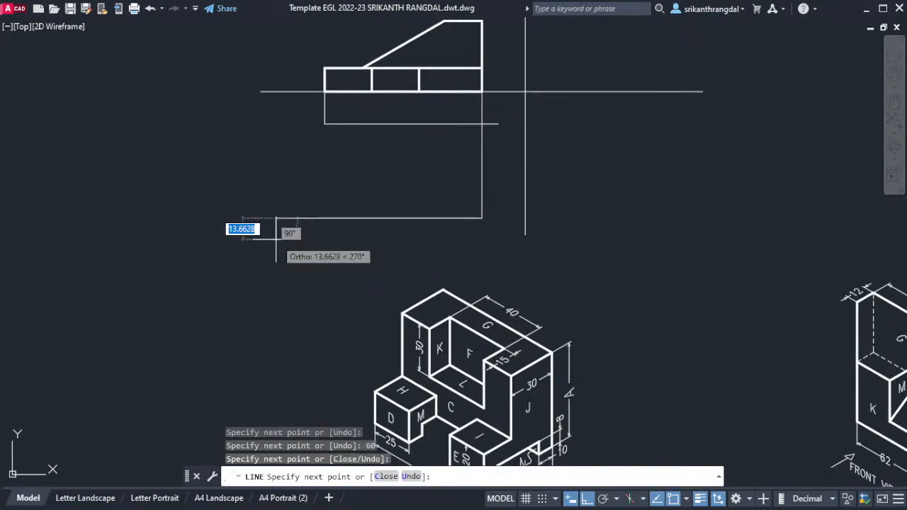
{"action": "key", "text": "Return"}
{"action": "key", "text": "Return"}
- Draw a vertical transfer line from the front view and trim the rectangle's overhanging stubs
{"action": "left_click", "coordinate": [325, 90]}
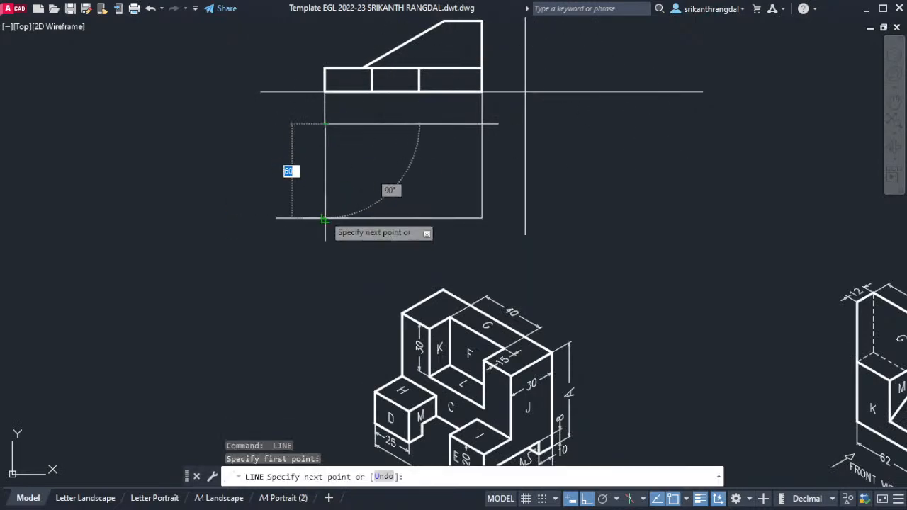
{"action": "left_click", "coordinate": [324, 219]}
{"action": "key", "text": "Return"}
{"action": "middle_click_drag", "start_coordinate": [373, 152], "coordinate": [372, 167]}
{"action": "key", "text": "Return"}
{"action": "left_click", "coordinate": [285, 234]}
{"action": "left_click", "coordinate": [491, 141]}
{"action": "scroll", "coordinate": [491, 189], "scroll_direction": "down", "scroll_amount": 2}
{"action": "mouse_move", "coordinate": [492, 189]}
{"action": "middle_mouse_down"}
{"action": "mouse_move", "coordinate": [492, 253]}
{"action": "mouse_move", "coordinate": [481, 226]}
{"action": "middle_mouse_up"}
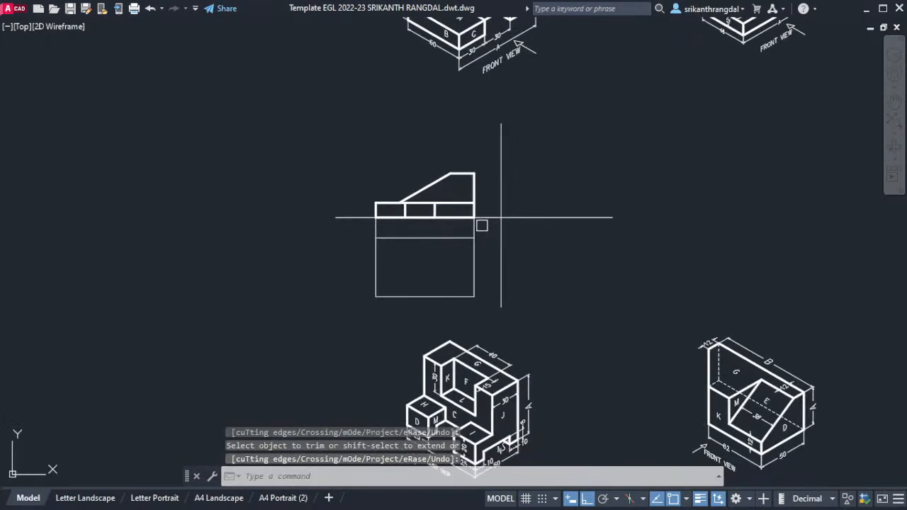
- Give the lower rectangle the sloped line's thick lineweight with MATCHPROP
{"action": "type", "text": "m"}
{"action": "key", "text": "Return"}
{"action": "key", "text": "Escape"}
{"action": "key", "text": "Escape"}
{"action": "type", "text": "ma"}
{"action": "key", "text": "Return"}
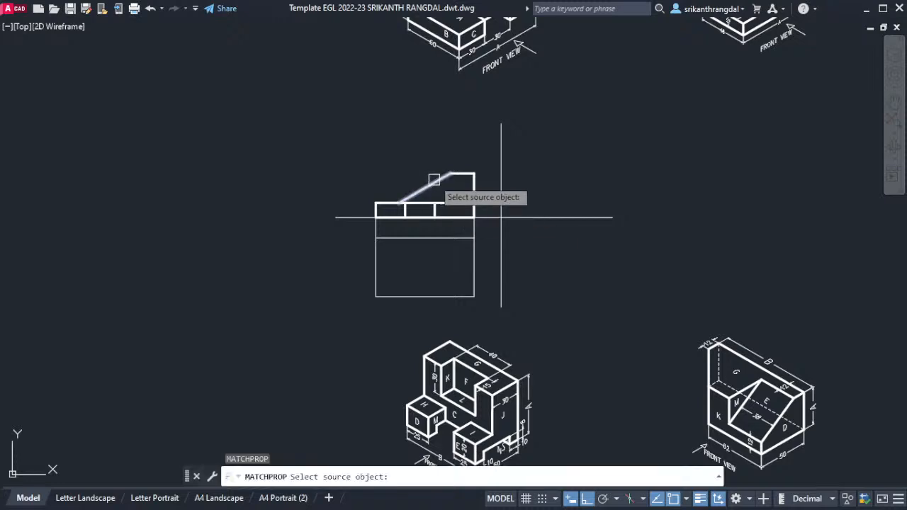
{"action": "left_click", "coordinate": [432, 184]}
{"action": "left_click", "coordinate": [353, 230]}
{"action": "left_click", "coordinate": [483, 310]}
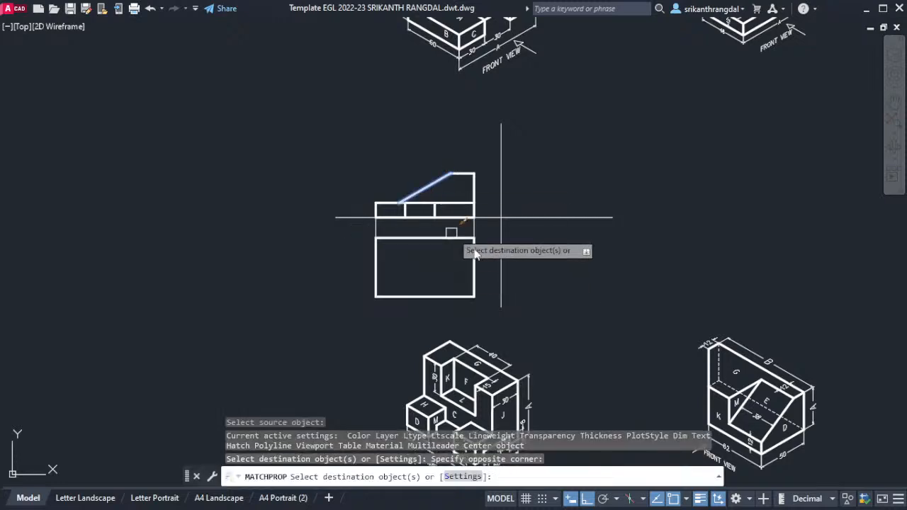
{"action": "key", "text": "Return"}
{"action": "middle_click_drag", "start_coordinate": [469, 240], "coordinate": [461, 272]}
{"action": "middle_click_drag", "start_coordinate": [487, 206], "coordinate": [485, 225]}
{"action": "middle_click_drag", "start_coordinate": [461, 67], "coordinate": [450, 158]}
{"action": "scroll", "coordinate": [441, 107], "scroll_direction": "up", "scroll_amount": 4}
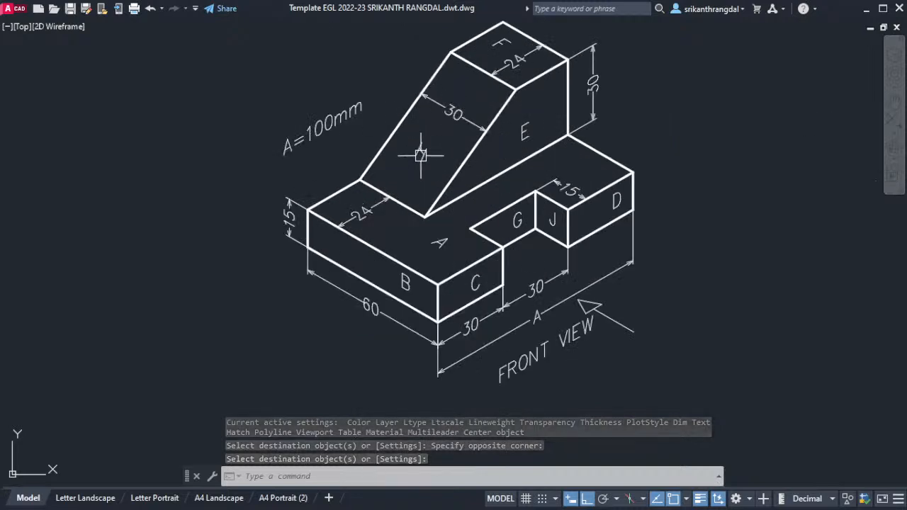
{"action": "scroll", "coordinate": [500, 42], "scroll_direction": "down", "scroll_amount": 5}
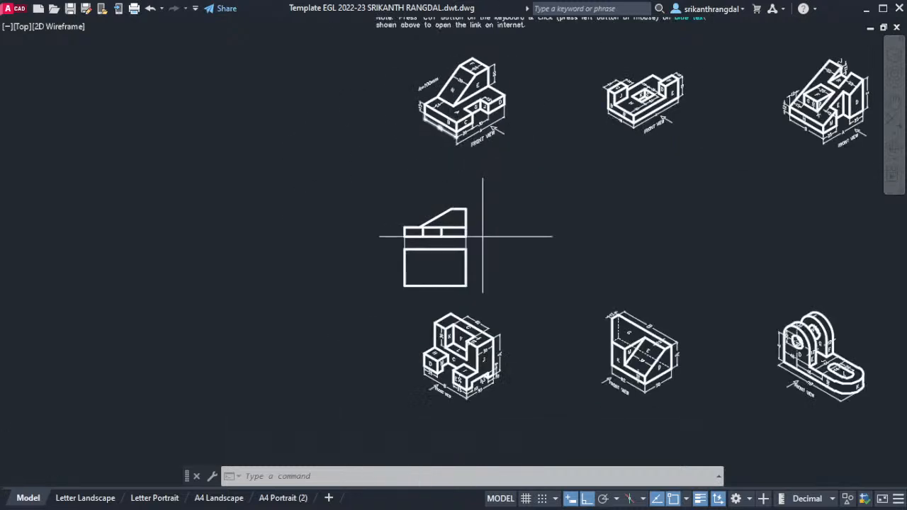
{"action": "scroll", "coordinate": [459, 267], "scroll_direction": "up", "scroll_amount": 5}
- Offset the top view's upper line 30 units downward as a dividing line
{"action": "key", "text": "Return"}
{"action": "type", "text": "30"}
{"action": "key", "text": "Return"}
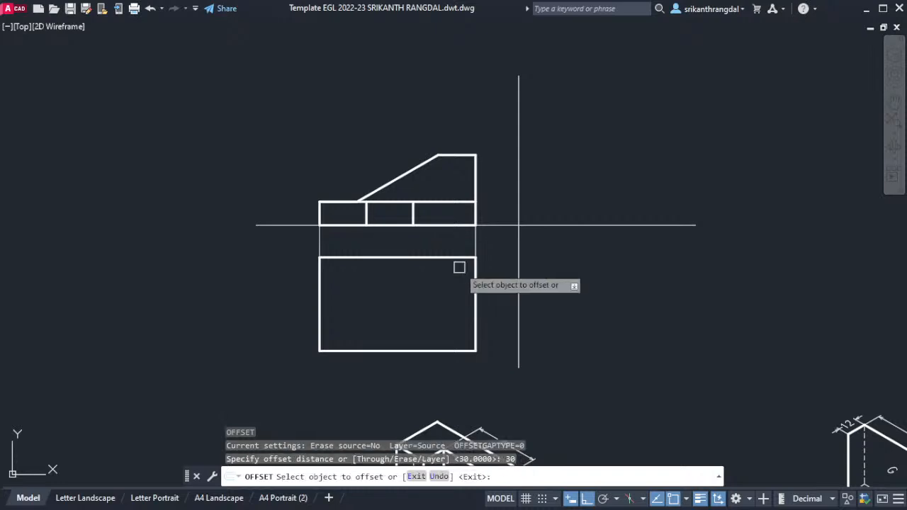
{"action": "left_click", "coordinate": [442, 259]}
{"action": "left_click", "coordinate": [428, 309]}
{"action": "scroll", "coordinate": [437, 283], "scroll_direction": "down", "scroll_amount": 3}
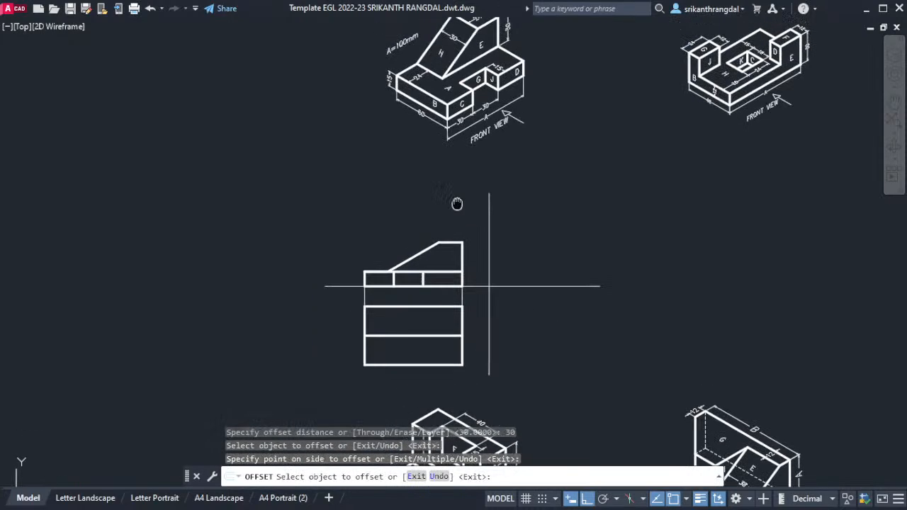
{"action": "scroll", "coordinate": [448, 126], "scroll_direction": "up", "scroll_amount": 4}
{"action": "key", "text": "Return"}
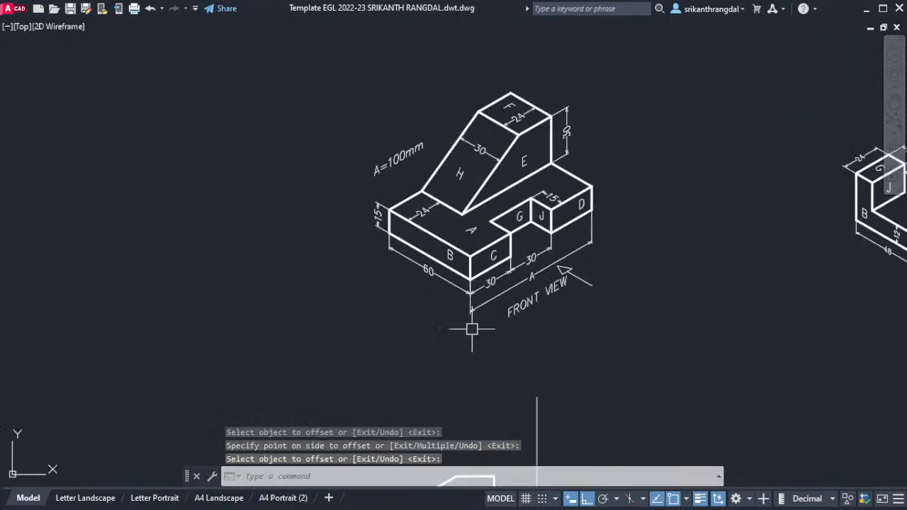
{"action": "middle_click_drag", "start_coordinate": [472, 321], "coordinate": [449, 213]}
{"action": "scroll", "coordinate": [455, 342], "scroll_direction": "down", "scroll_amount": 4}
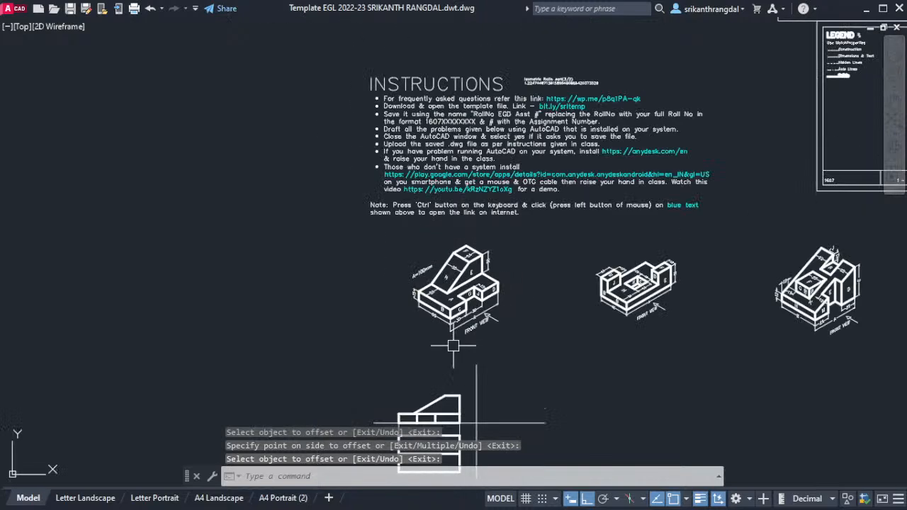
{"action": "scroll", "coordinate": [436, 309], "scroll_direction": "up", "scroll_amount": 4}
{"action": "scroll", "coordinate": [422, 250], "scroll_direction": "down", "scroll_amount": 4}
{"action": "mouse_move", "coordinate": [457, 369]}
{"action": "middle_mouse_down"}
{"action": "mouse_move", "coordinate": [470, 255]}
{"action": "mouse_move", "coordinate": [434, 232]}
{"action": "middle_mouse_up"}
{"action": "scroll", "coordinate": [423, 259], "scroll_direction": "up", "scroll_amount": 4}
- Project the tall part's top corner and the slope's lower end down to the dividing line
{"action": "type", "text": "l"}
{"action": "key", "text": "Return"}
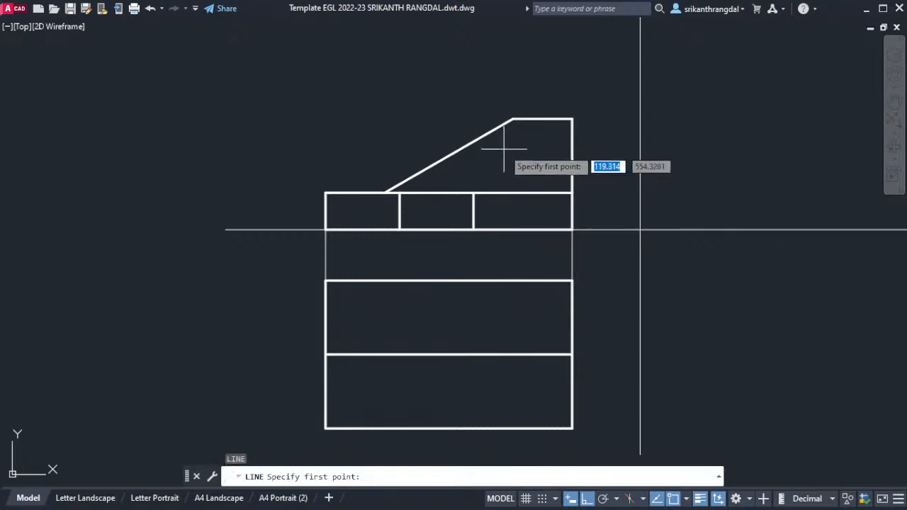
{"action": "left_click", "coordinate": [512, 119]}
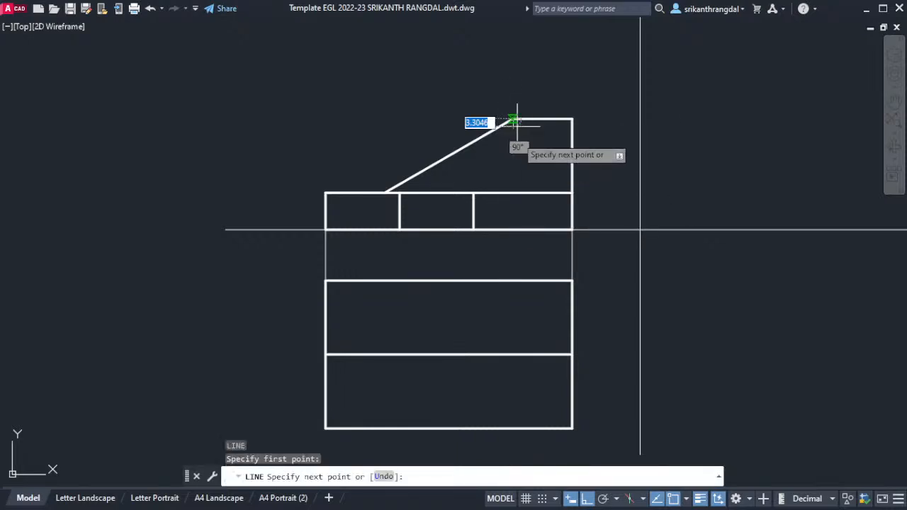
{"action": "left_click", "coordinate": [513, 281]}
{"action": "left_click", "coordinate": [512, 354]}
{"action": "key", "text": "Return"}
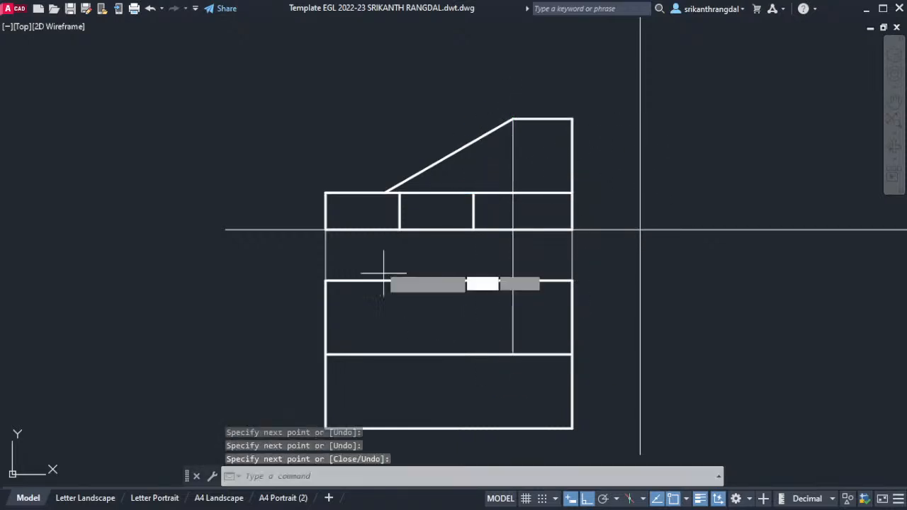
{"action": "key", "text": "Return"}
{"action": "left_click", "coordinate": [385, 192]}
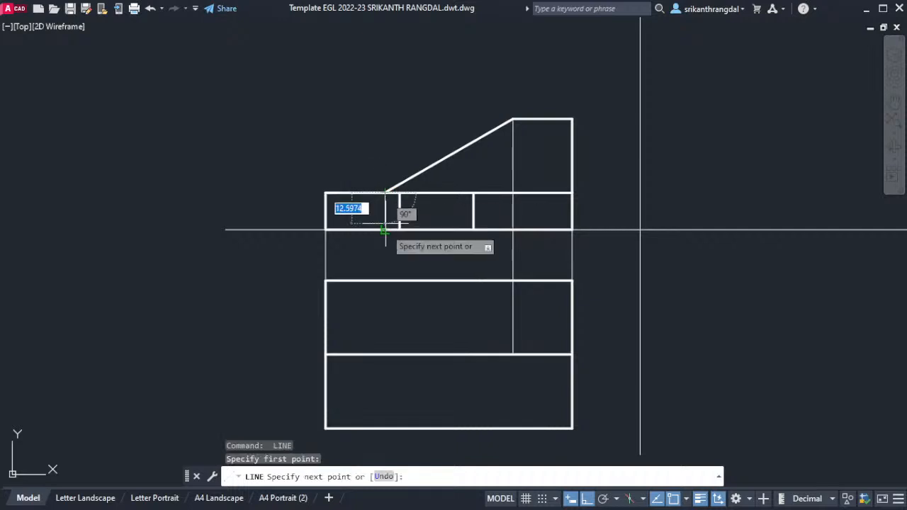
{"action": "left_click", "coordinate": [385, 281]}
{"action": "left_click", "coordinate": [385, 355]}
{"action": "key", "text": "Return"}
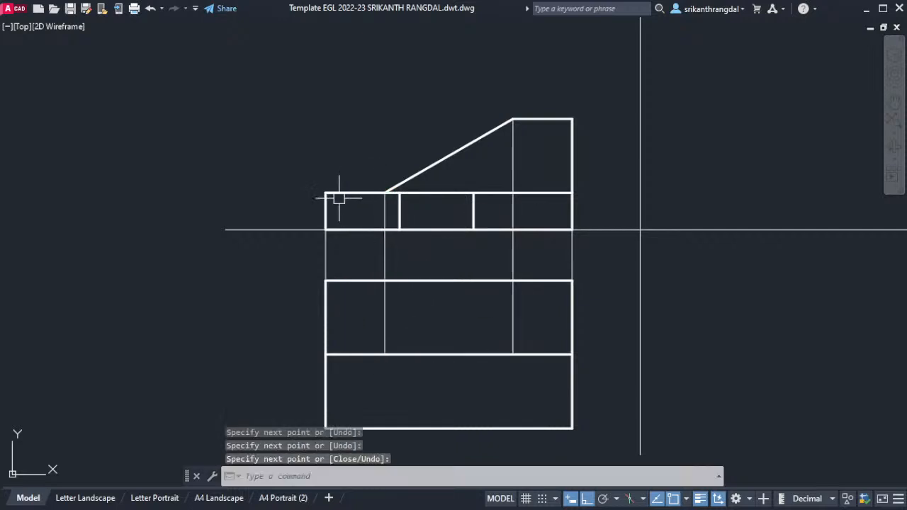
{"action": "left_click", "coordinate": [353, 192]}
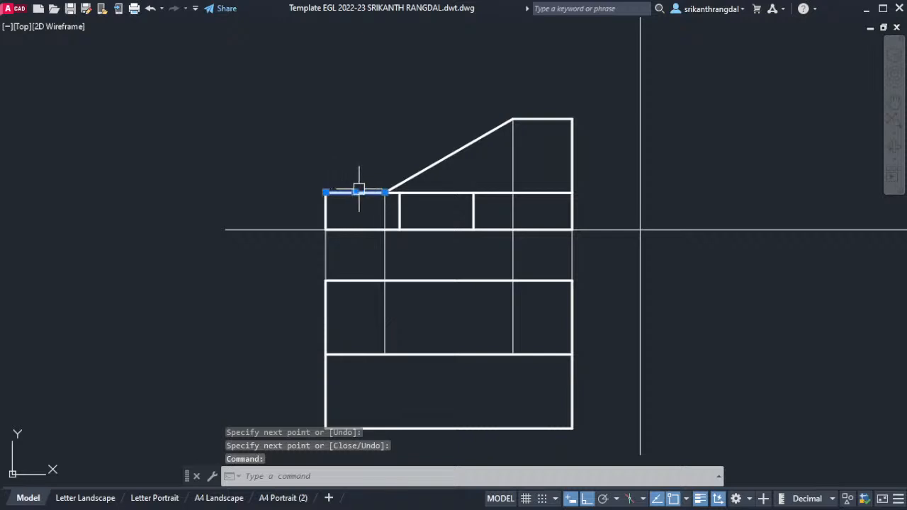
{"action": "left_click", "coordinate": [546, 119]}
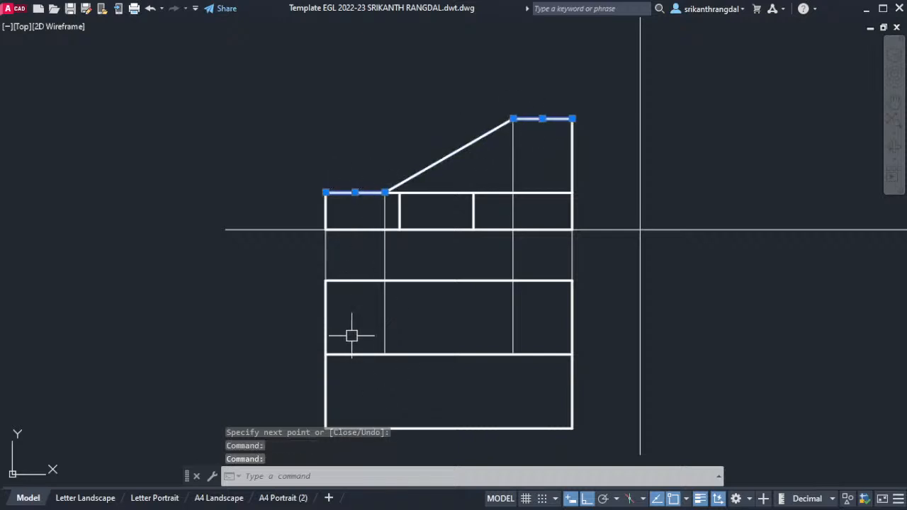
{"action": "key", "text": "Escape"}
{"action": "key", "text": "Escape"}
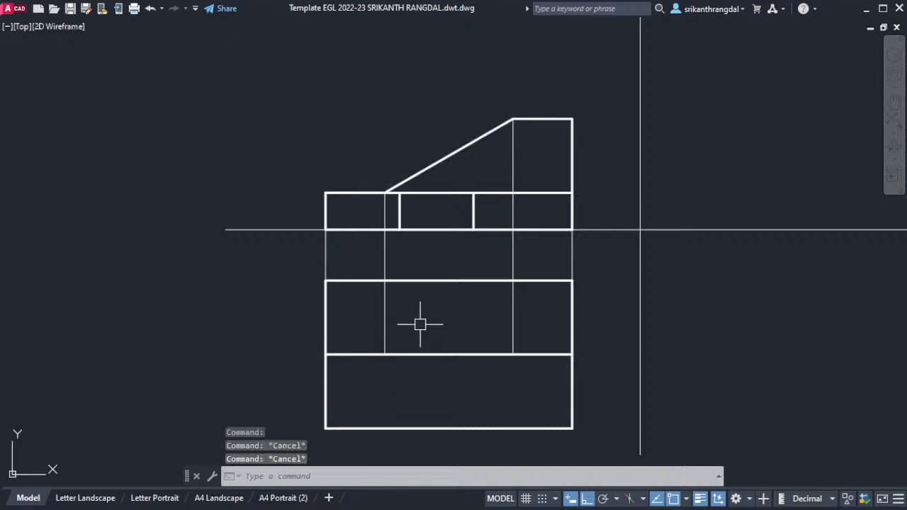
- Match both projected vertical lines to the top view's thick upper edge
{"action": "type", "text": "ma"}
{"action": "key", "text": "Return"}
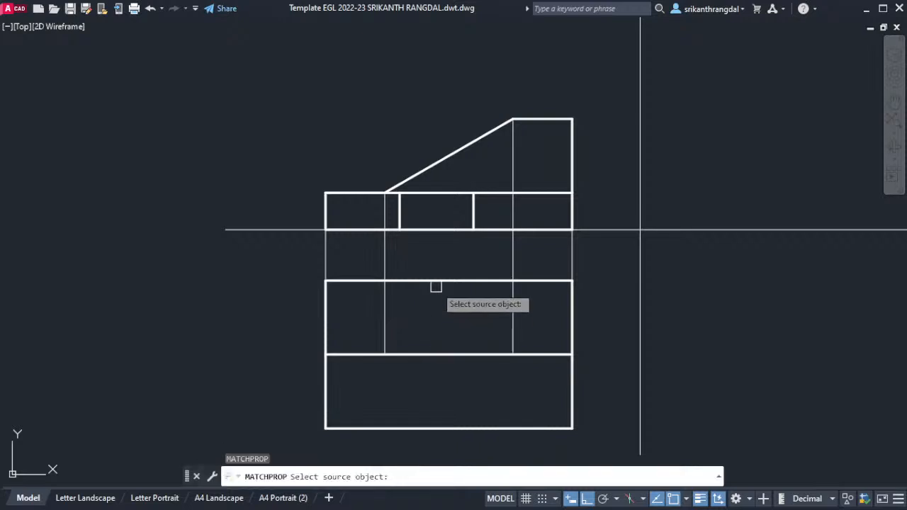
{"action": "left_click", "coordinate": [435, 280]}
{"action": "left_click", "coordinate": [385, 314]}
{"action": "left_click", "coordinate": [512, 313]}
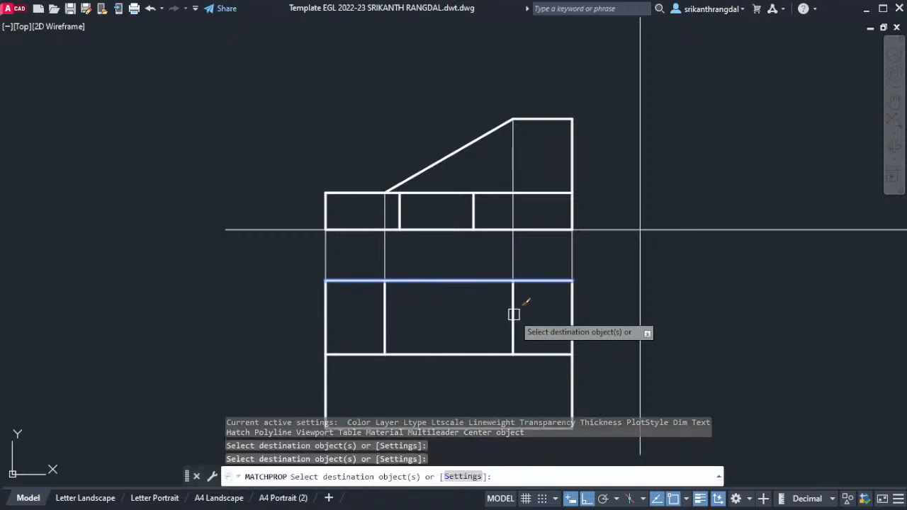
{"action": "key", "text": "Return"}
{"action": "middle_click_drag", "start_coordinate": [421, 59], "coordinate": [453, 505]}
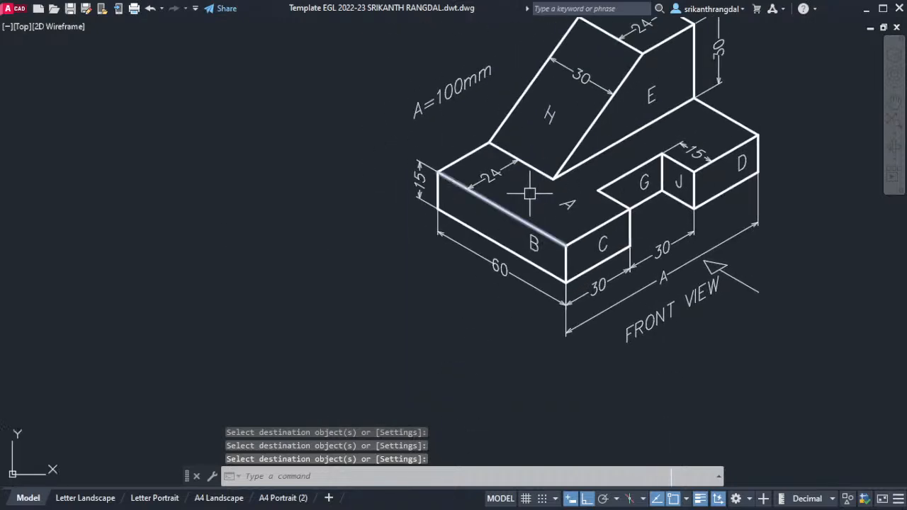
{"action": "scroll", "coordinate": [456, 273], "scroll_direction": "down", "scroll_amount": 7}
{"action": "scroll", "coordinate": [399, 259], "scroll_direction": "up", "scroll_amount": 8}
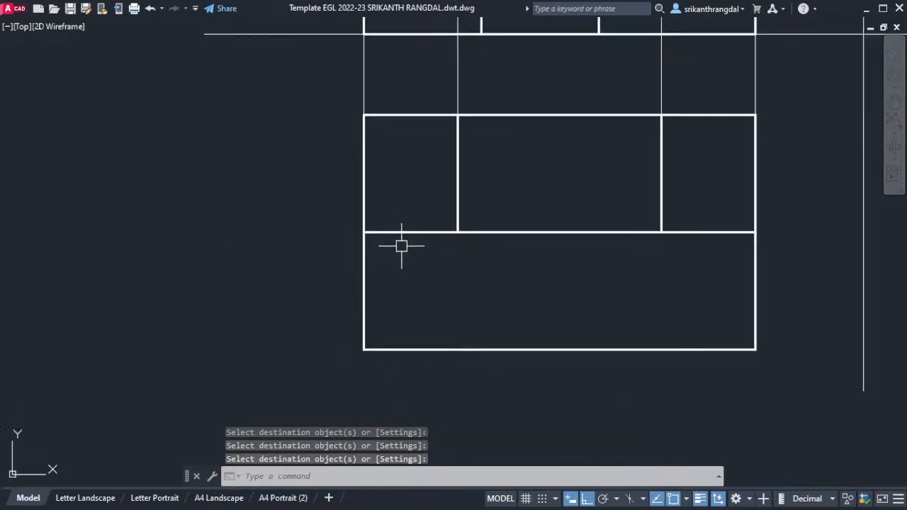
- Trim away the left portion of the top view's middle dividing line
{"action": "key", "text": "Return"}
{"action": "left_click", "coordinate": [416, 232]}
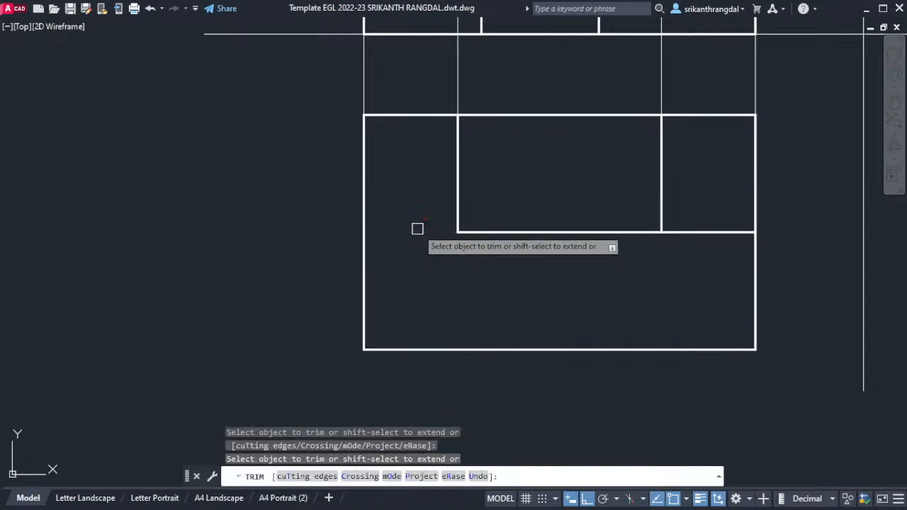
{"action": "scroll", "coordinate": [336, 266], "scroll_direction": "down", "scroll_amount": 4}
{"action": "scroll", "coordinate": [339, 262], "scroll_direction": "down", "scroll_amount": 2}
{"action": "middle_click_drag", "start_coordinate": [409, 150], "coordinate": [435, 347]}
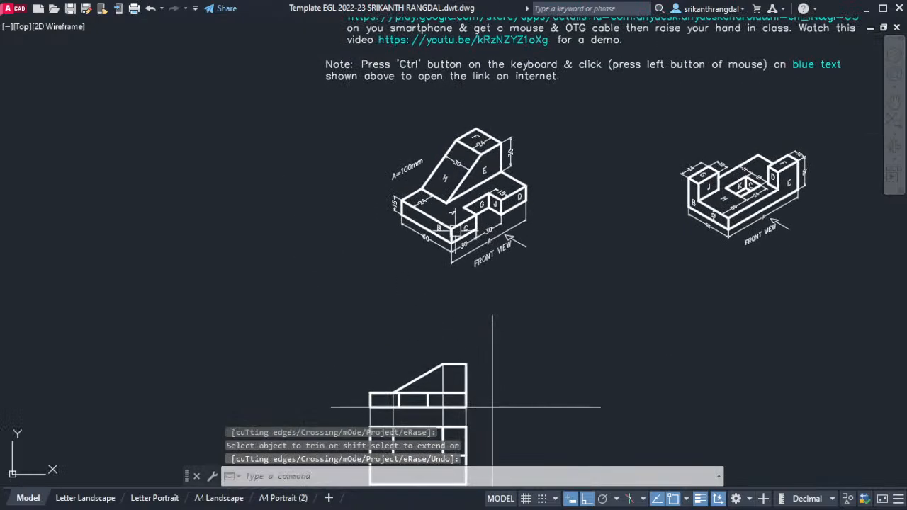
{"action": "scroll", "coordinate": [492, 206], "scroll_direction": "up", "scroll_amount": 6}
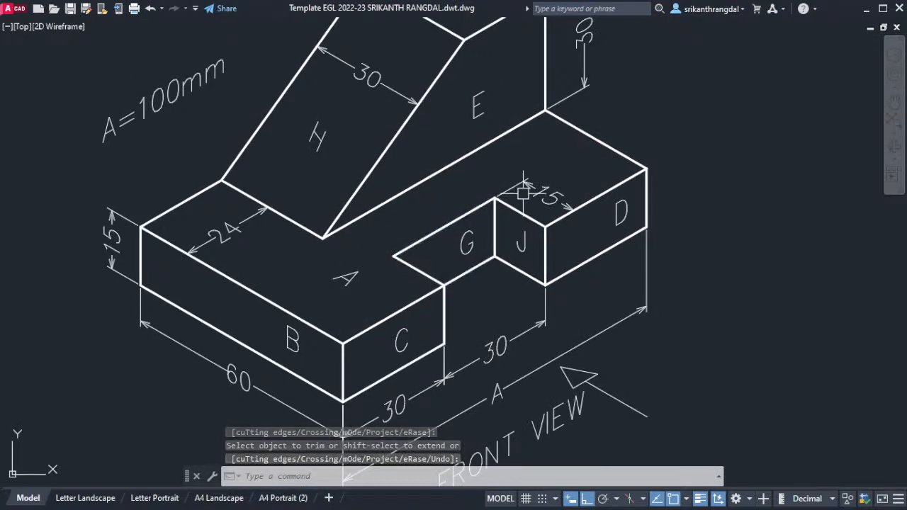
{"action": "scroll", "coordinate": [501, 383], "scroll_direction": "down", "scroll_amount": 2}
{"action": "middle_click_drag", "start_coordinate": [502, 400], "coordinate": [461, 178]}
{"action": "scroll", "coordinate": [462, 177], "scroll_direction": "down", "scroll_amount": 2}
{"action": "middle_click_drag", "start_coordinate": [428, 376], "coordinate": [449, 197]}
{"action": "scroll", "coordinate": [376, 329], "scroll_direction": "up", "scroll_amount": 4}
{"action": "middle_click_drag", "start_coordinate": [407, 366], "coordinate": [407, 310]}
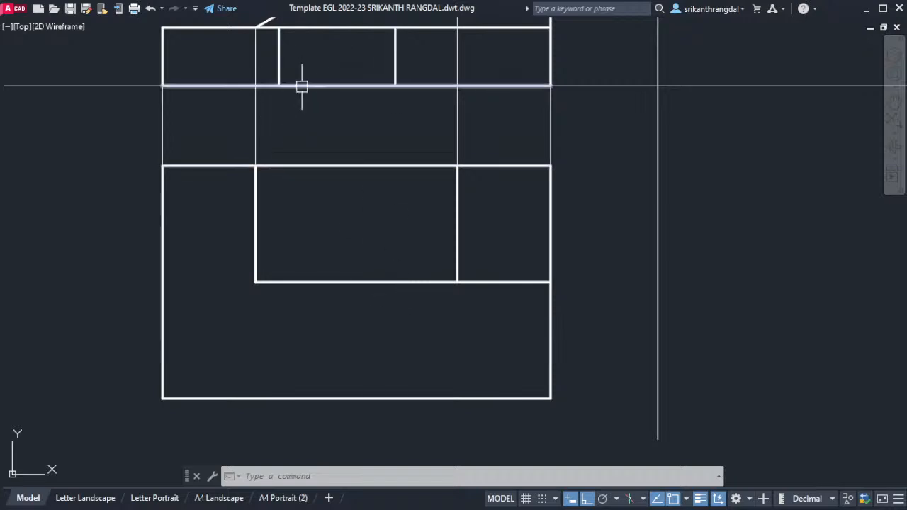
{"action": "middle_click_drag", "start_coordinate": [391, 304], "coordinate": [433, 291]}
- Offset the top view's bottom edge 15 units upward
{"action": "type", "text": "o"}
{"action": "key", "text": "Return"}
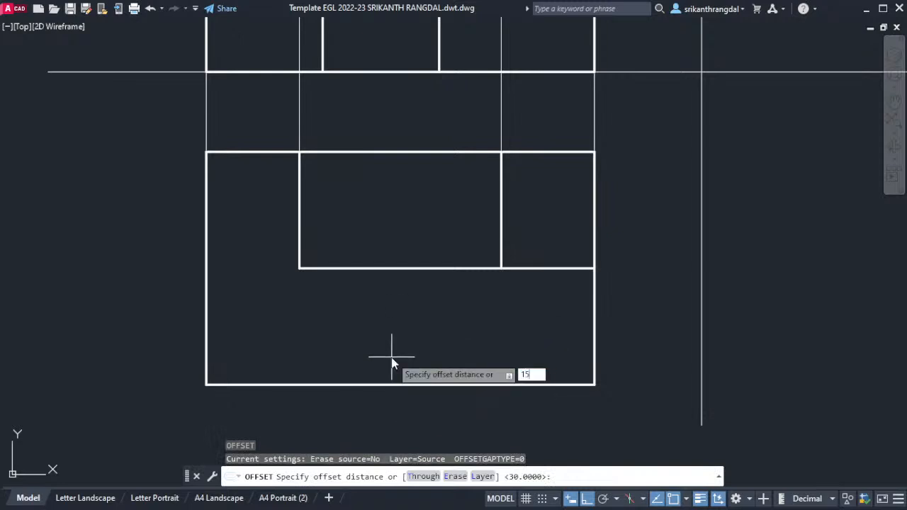
{"action": "type", "text": "15"}
{"action": "key", "text": "Return"}
{"action": "left_click", "coordinate": [371, 384]}
{"action": "left_click", "coordinate": [366, 309]}
- Draw two vertical lines from the front view's base line down to the bottom edge as notch sides
{"action": "type", "text": "l"}
{"action": "key", "text": "Return"}
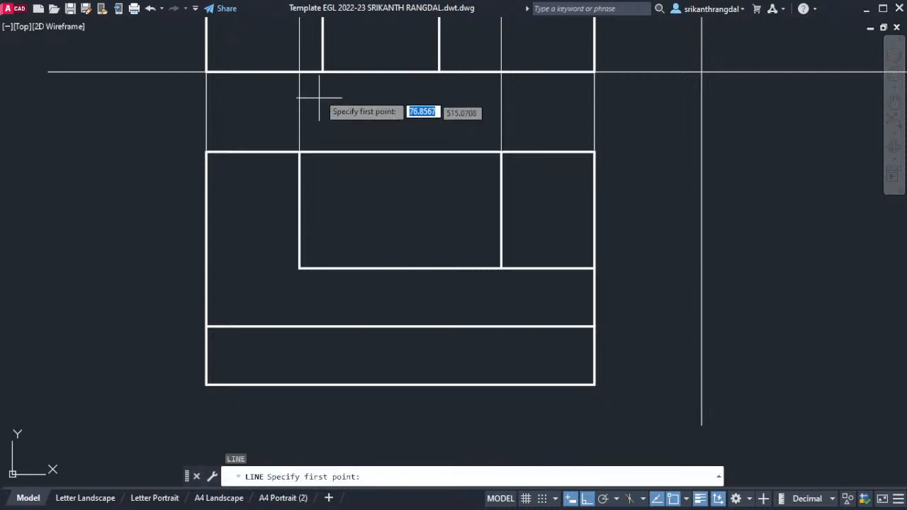
{"action": "left_click", "coordinate": [322, 71]}
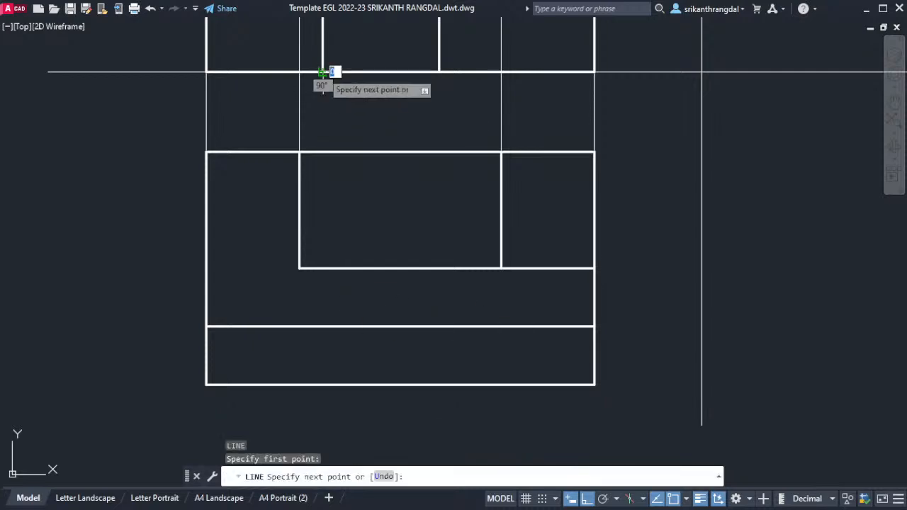
{"action": "left_click", "coordinate": [322, 326]}
{"action": "left_click", "coordinate": [322, 385]}
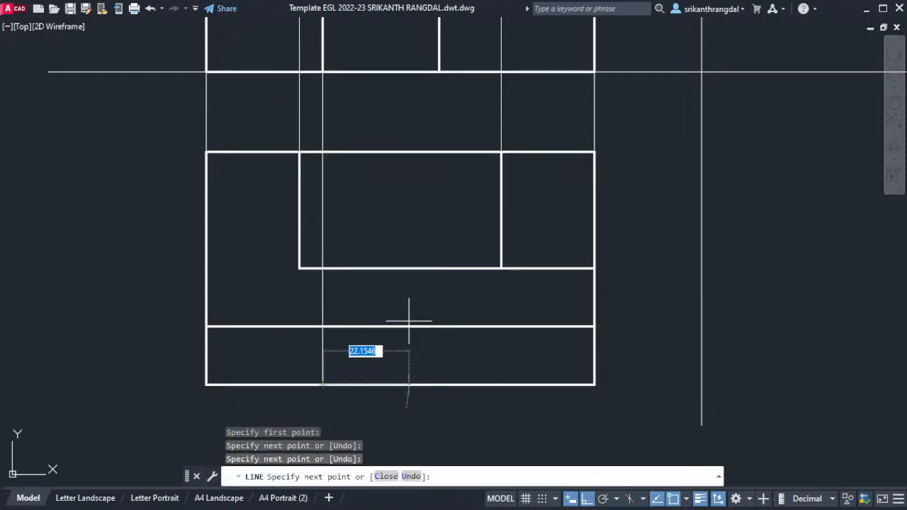
{"action": "key", "text": "Return"}
{"action": "key", "text": "Return"}
{"action": "left_click", "coordinate": [439, 72]}
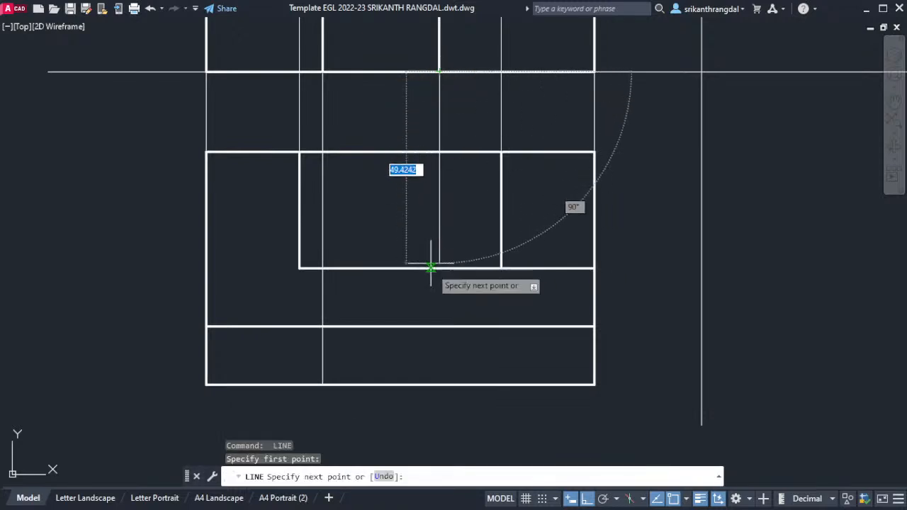
{"action": "left_click", "coordinate": [439, 326]}
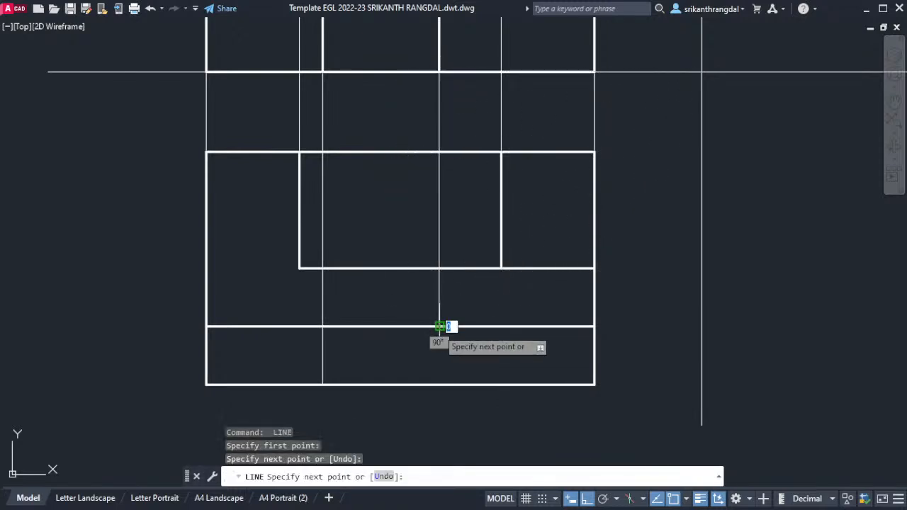
{"action": "left_click", "coordinate": [438, 385]}
{"action": "type", "text": "u"}
{"action": "key", "text": "Return"}
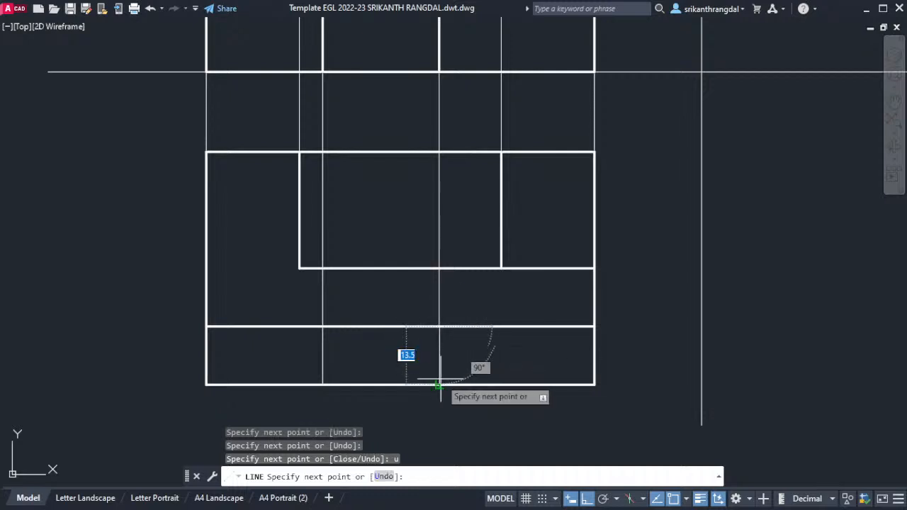
{"action": "left_click", "coordinate": [437, 386]}
{"action": "key", "text": "Return"}
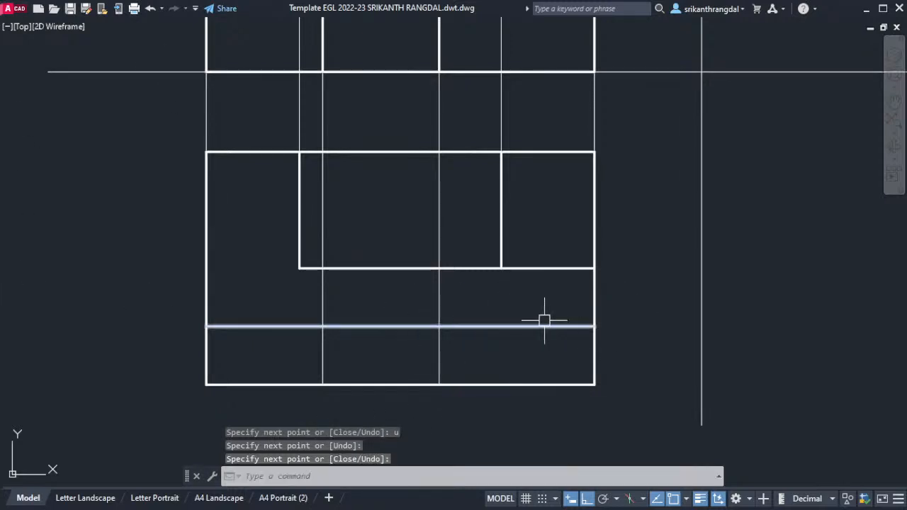
- Trim the offset line's left and right portions outside the notch sides
{"action": "type", "text": "tr"}
{"action": "key", "text": "Return"}
{"action": "left_click", "coordinate": [490, 326]}
{"action": "left_click", "coordinate": [301, 328]}
{"action": "key", "text": "Return"}
- Erase the four leftover vertical projection lines
{"action": "left_click", "coordinate": [323, 304]}
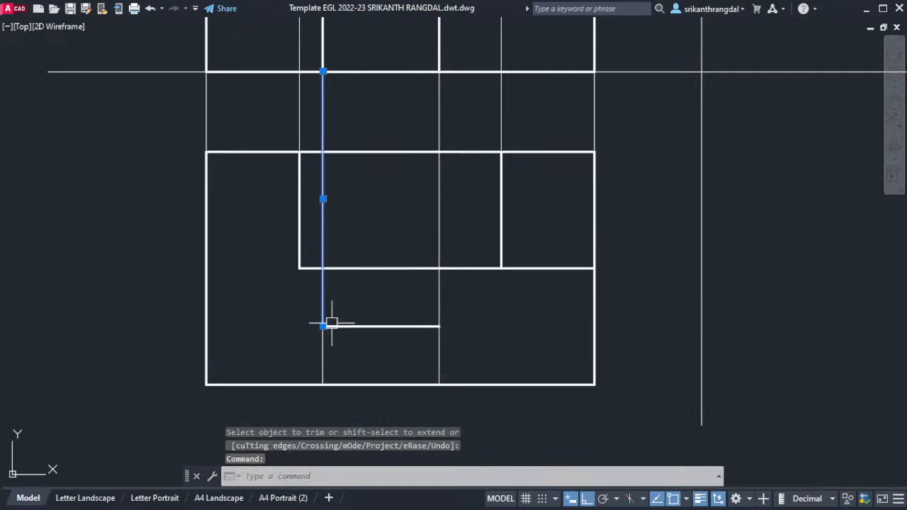
{"action": "left_click", "coordinate": [440, 310]}
{"action": "left_click", "coordinate": [536, 97]}
{"action": "left_click", "coordinate": [274, 113]}
{"action": "middle_click_drag", "start_coordinate": [490, 124], "coordinate": [508, 246]}
{"action": "key", "text": "Delete"}
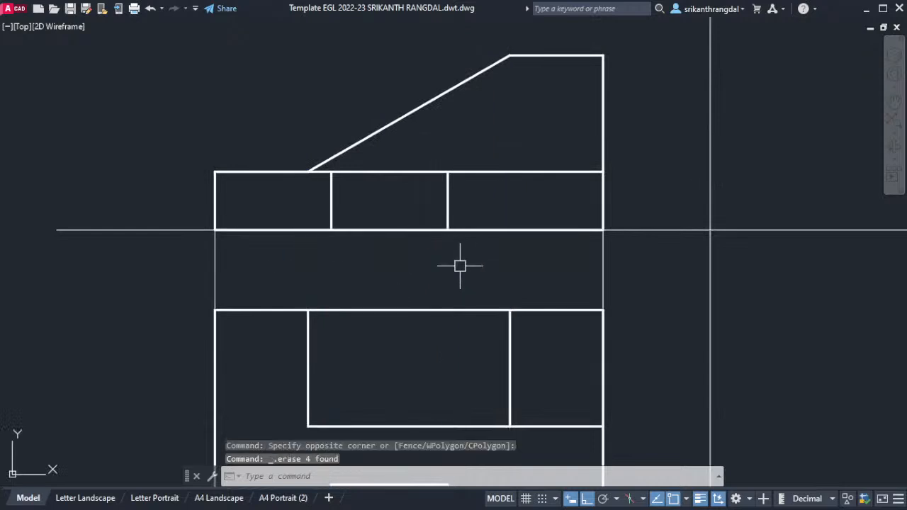
{"action": "middle_click_drag", "start_coordinate": [452, 306], "coordinate": [464, 168]}
{"action": "mouse_move", "coordinate": [414, 347]}
{"action": "middle_mouse_down"}
{"action": "mouse_move", "coordinate": [403, 330]}
{"action": "mouse_move", "coordinate": [407, 339]}
{"action": "middle_mouse_up"}
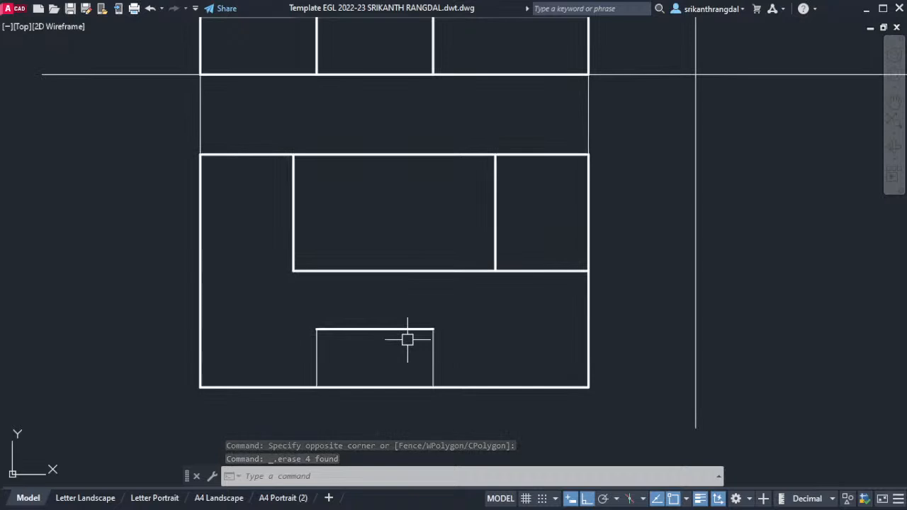
- Trim the bottom edge between the notch sides to open the notch
{"action": "type", "text": "l"}
{"action": "type", "text": "r"}
{"action": "key", "text": "Return"}
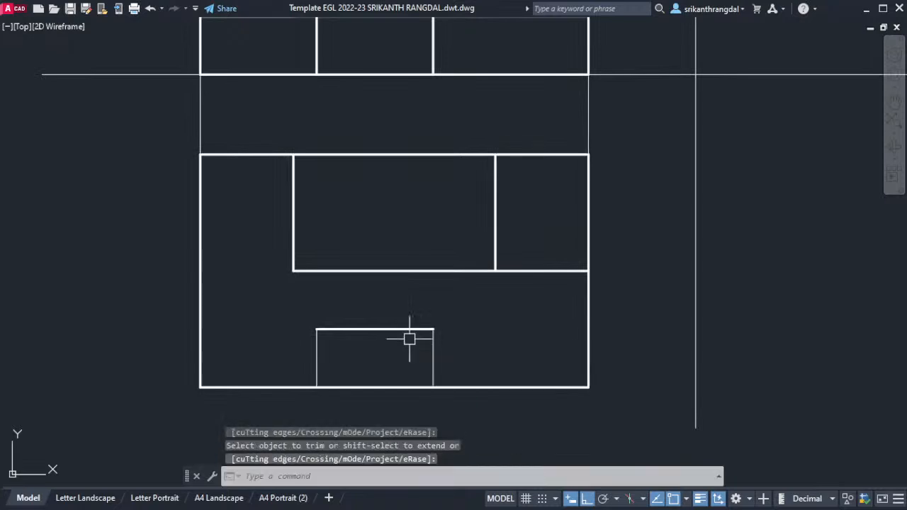
{"action": "left_click", "coordinate": [382, 386]}
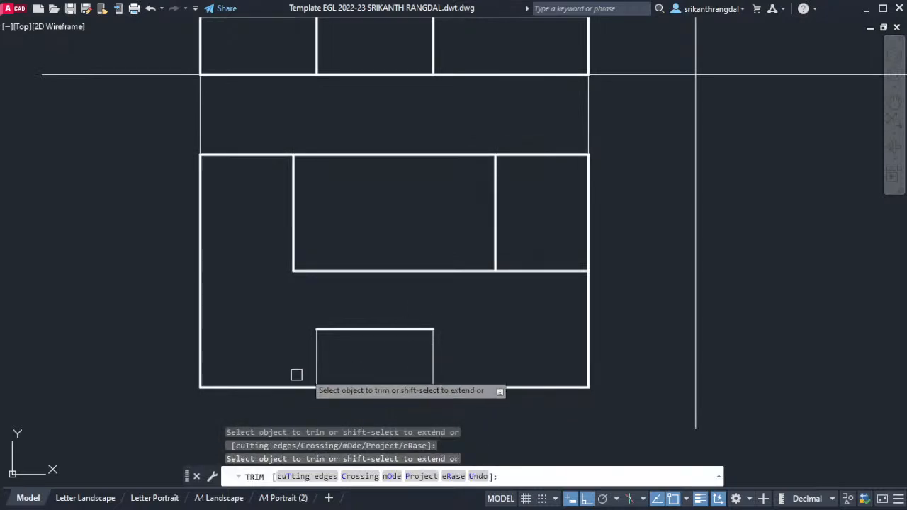
{"action": "key", "text": "Return"}
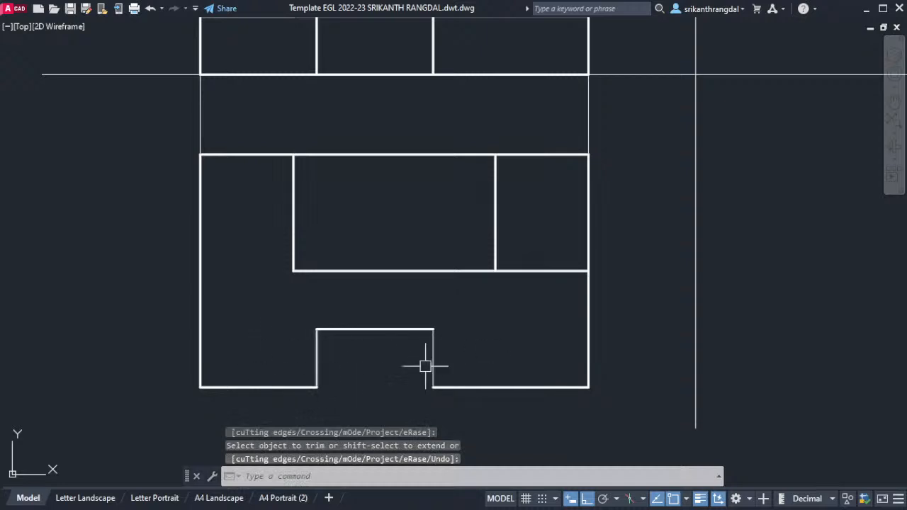
- Match the notch lines to the thick outline style with MATCHPROP
{"action": "type", "text": "ma"}
{"action": "key", "text": "Return"}
{"action": "left_click", "coordinate": [403, 331]}
{"action": "left_click", "coordinate": [470, 341]}
{"action": "left_click", "coordinate": [283, 354]}
{"action": "key", "text": "Return"}
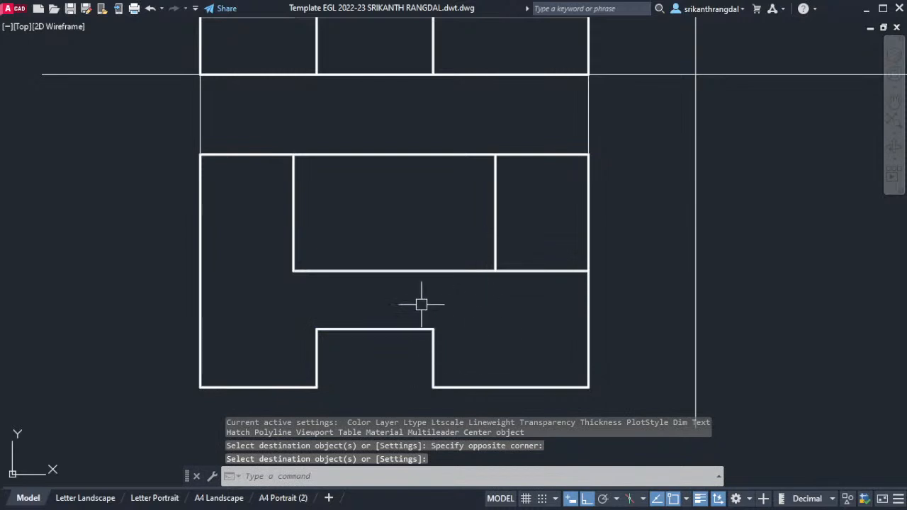
{"action": "scroll", "coordinate": [423, 305], "scroll_direction": "down", "scroll_amount": 2}
{"action": "mouse_move", "coordinate": [558, 294]}
{"action": "middle_mouse_down"}
{"action": "mouse_move", "coordinate": [477, 286]}
{"action": "mouse_move", "coordinate": [423, 300]}
{"action": "mouse_move", "coordinate": [428, 305]}
{"action": "middle_mouse_up"}
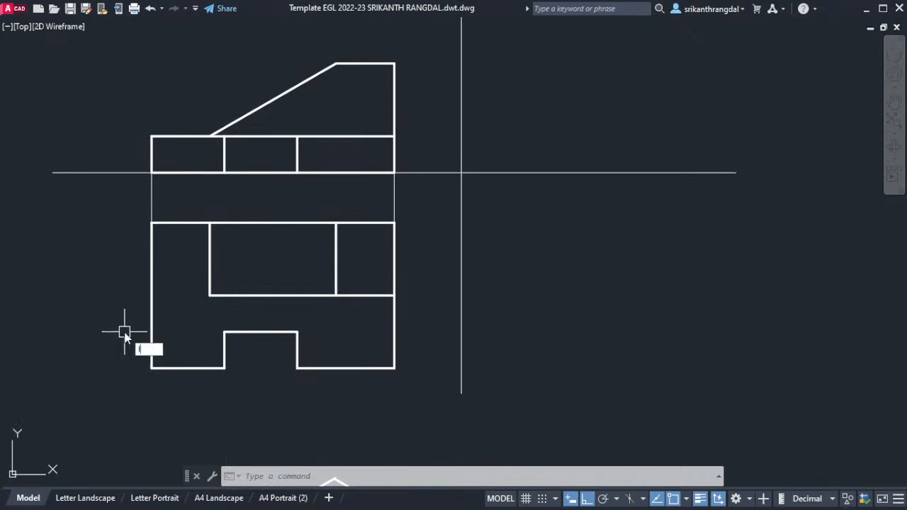
- Extend the top view's upper edge with a line to the vertical reference line
{"action": "type", "text": "l"}
{"action": "key", "text": "Return"}
{"action": "left_click", "coordinate": [394, 222]}
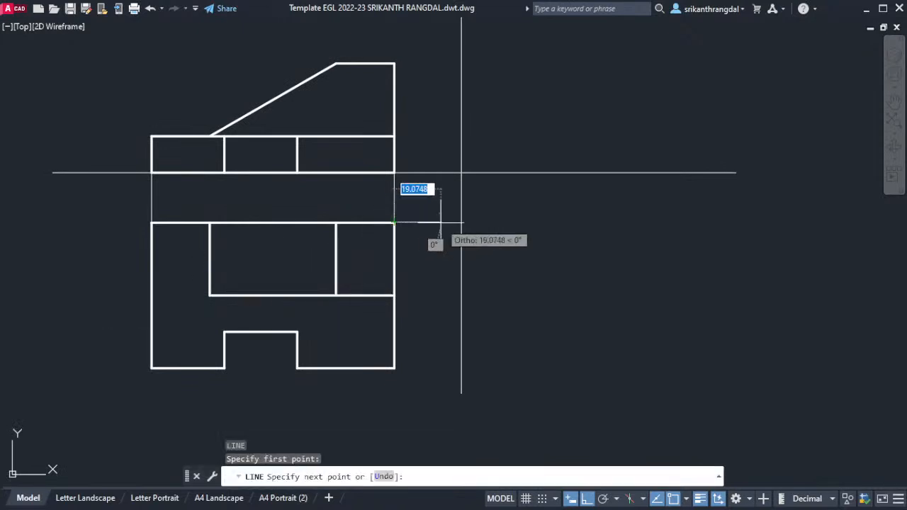
{"action": "left_click", "coordinate": [461, 222]}
{"action": "key", "text": "Return"}
{"action": "middle_click_drag", "start_coordinate": [461, 223], "coordinate": [451, 248]}
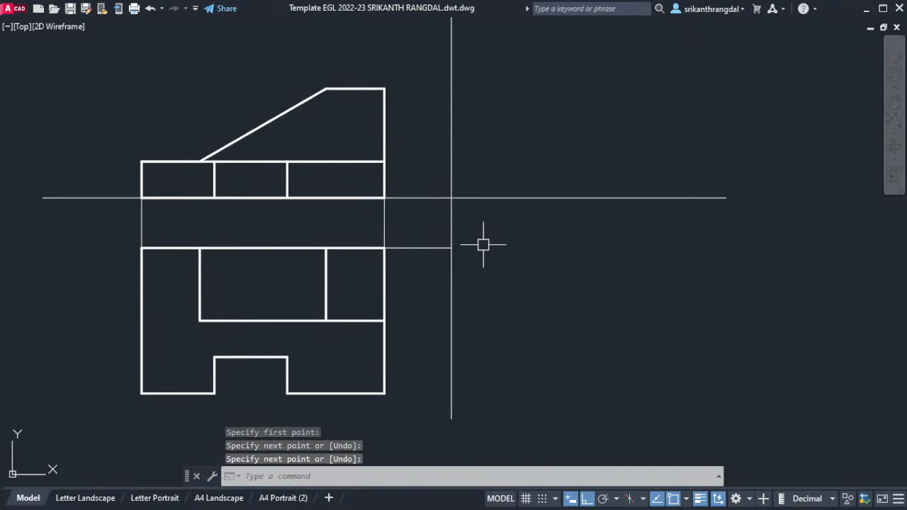
- Draw a circle at the reference lines' intersection and trim it to a quarter arc
{"action": "type", "text": "c"}
{"action": "key", "text": "Return"}
{"action": "left_click", "coordinate": [451, 198]}
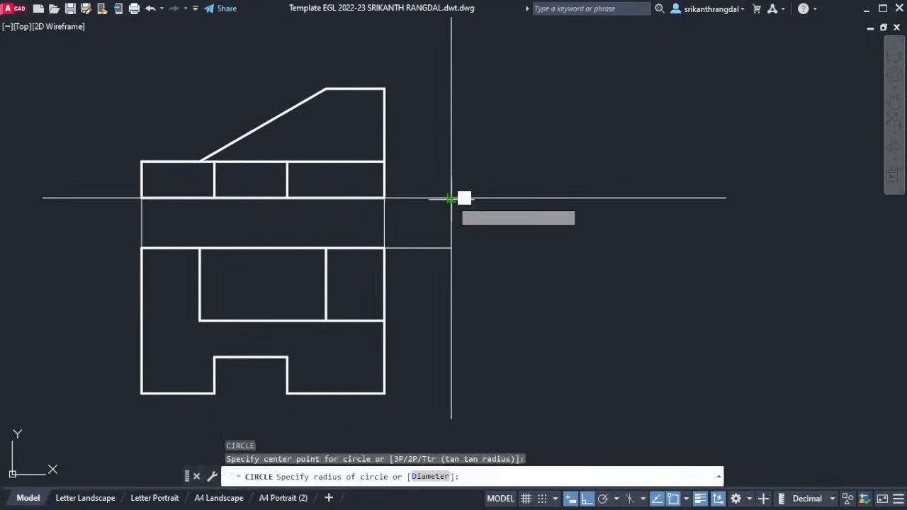
{"action": "left_click", "coordinate": [449, 248]}
{"action": "middle_click_drag", "start_coordinate": [462, 265], "coordinate": [457, 304]}
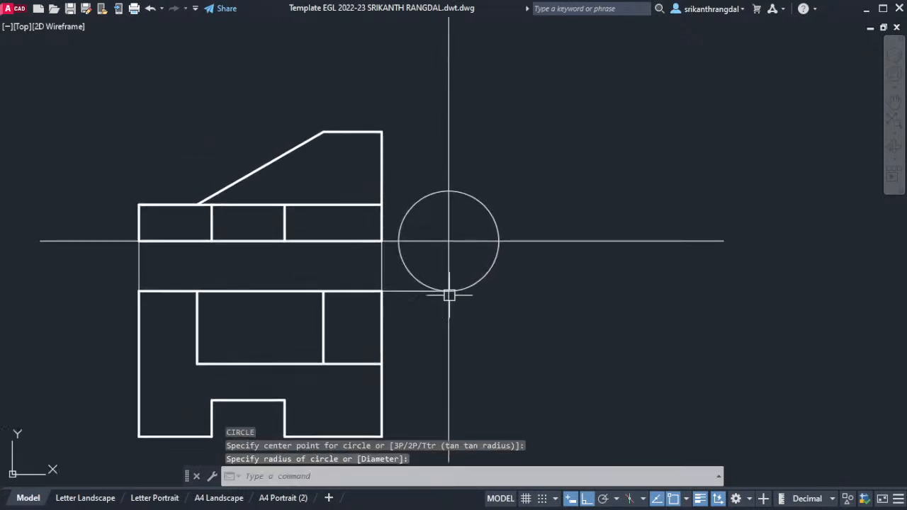
{"action": "key", "text": "Return"}
{"action": "left_click_drag", "start_coordinate": [487, 199], "coordinate": [423, 197]}
{"action": "left_click", "coordinate": [408, 273]}
{"action": "key", "text": "Escape"}
{"action": "mouse_move", "coordinate": [499, 310]}
{"action": "middle_mouse_down"}
{"action": "mouse_move", "coordinate": [510, 286]}
{"action": "mouse_move", "coordinate": [510, 189]}
{"action": "middle_mouse_up"}
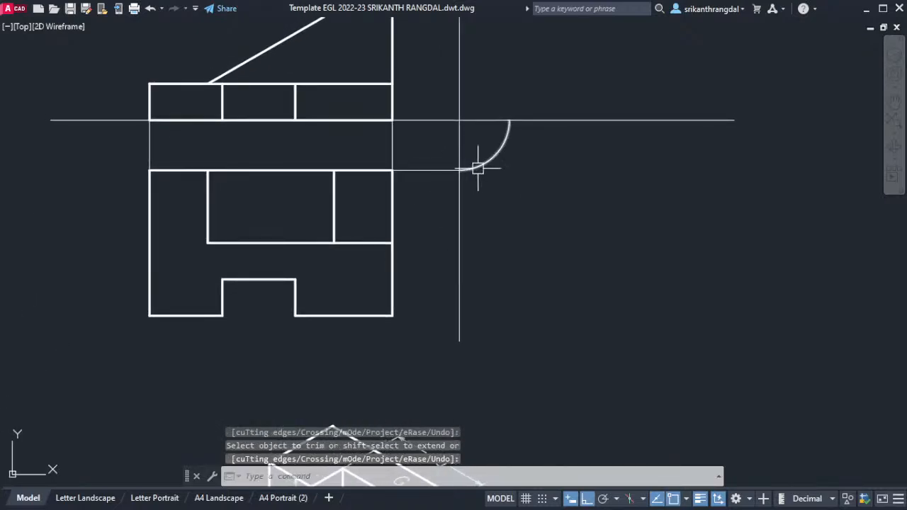
{"action": "middle_click_drag", "start_coordinate": [480, 270], "coordinate": [478, 317]}
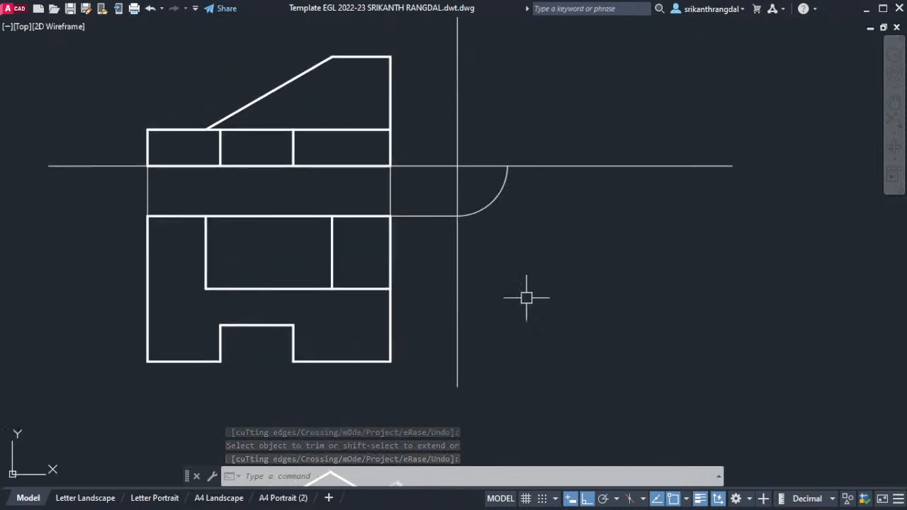
- Offset the extended line and quarter arc through to the top view's bottom edge level
{"action": "type", "text": "o"}
{"action": "key", "text": "Return"}
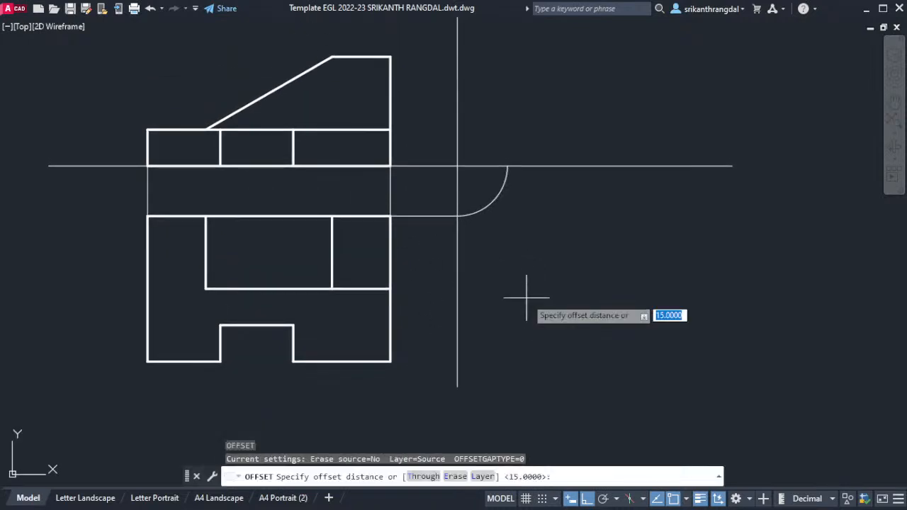
{"action": "type", "text": "t"}
{"action": "key", "text": "Return"}
{"action": "left_click", "coordinate": [425, 219]}
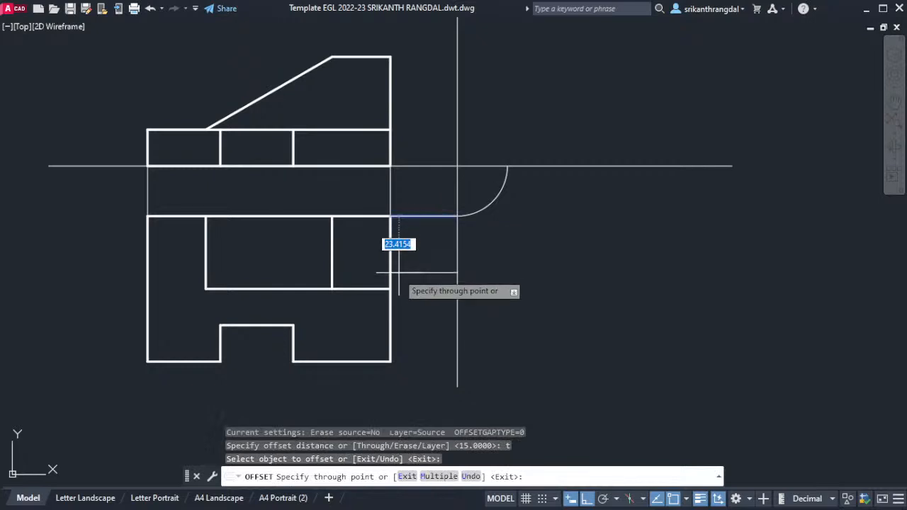
{"action": "left_click", "coordinate": [390, 361]}
{"action": "left_click", "coordinate": [491, 210]}
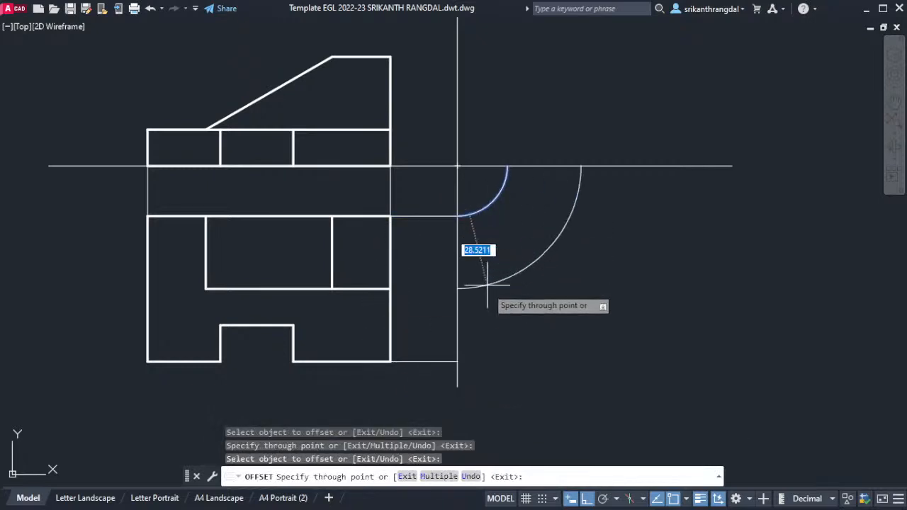
{"action": "left_click", "coordinate": [457, 362]}
{"action": "middle_click_drag", "start_coordinate": [504, 229], "coordinate": [506, 290]}
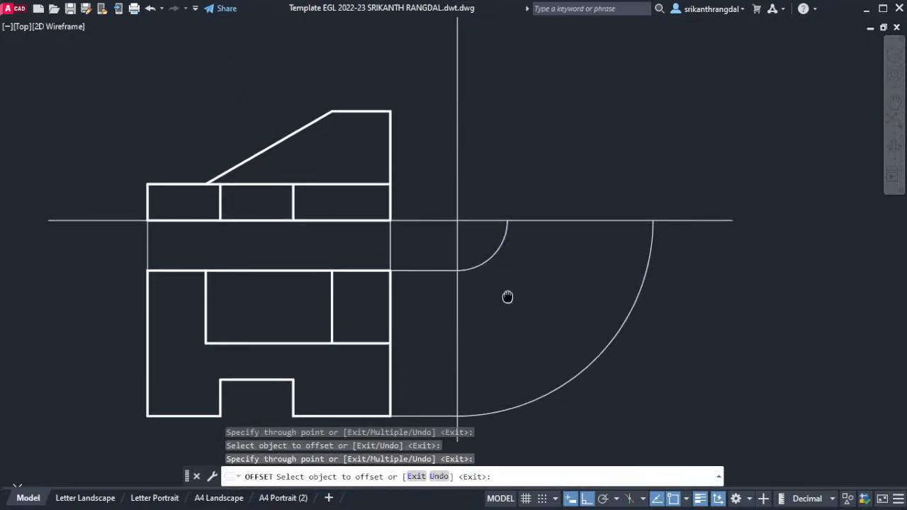
{"action": "key", "text": "Return"}
{"action": "middle_click_drag", "start_coordinate": [457, 416], "coordinate": [448, 360]}
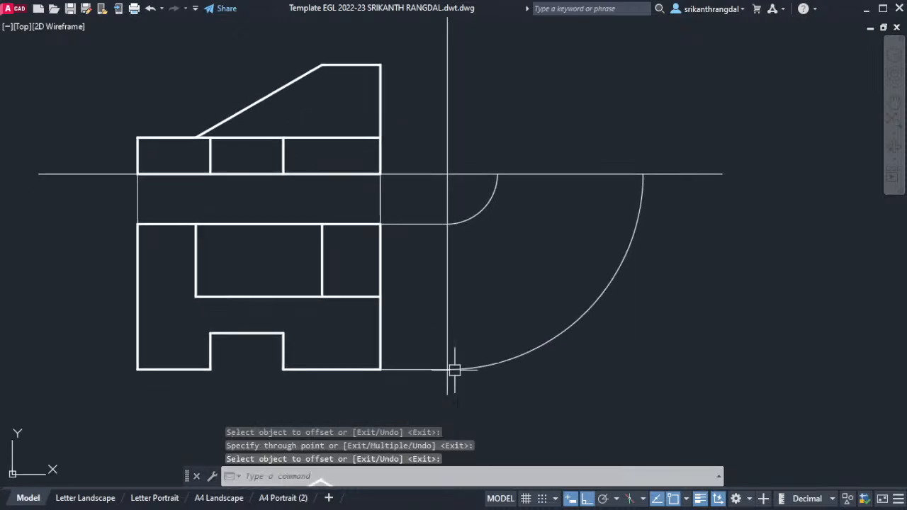
{"action": "middle_click_drag", "start_coordinate": [674, 233], "coordinate": [685, 309]}
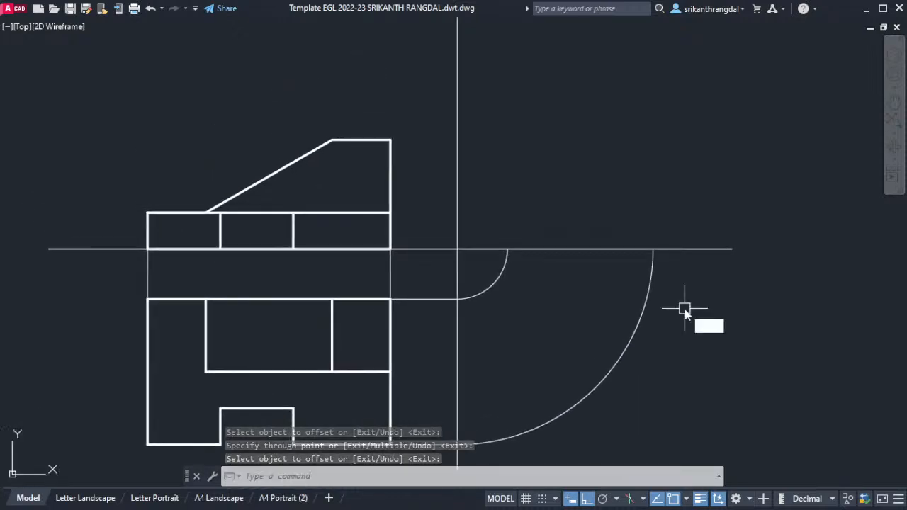
- Draw vertical projectors up from the small and large arcs' upper ends
{"action": "type", "text": "l"}
{"action": "key", "text": "Return"}
{"action": "left_click", "coordinate": [506, 249]}
{"action": "left_click", "coordinate": [506, 128]}
{"action": "key", "text": "Return"}
{"action": "key", "text": "Return"}
{"action": "left_click", "coordinate": [652, 250]}
{"action": "left_click", "coordinate": [652, 122]}
{"action": "key", "text": "Return"}
{"action": "key", "text": "Return"}
- Project the front view's base corner horizontally across both projectors, and join the arc tops
{"action": "left_click", "coordinate": [390, 212]}
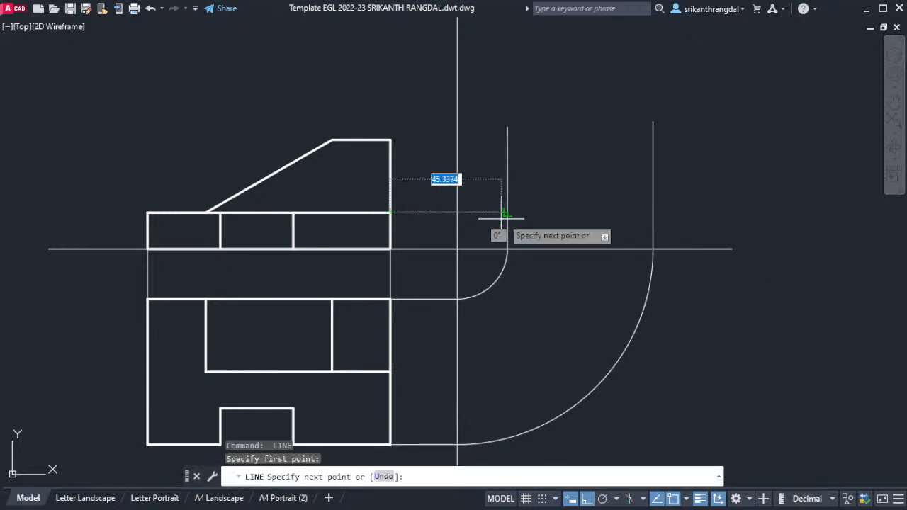
{"action": "left_click", "coordinate": [506, 211]}
{"action": "left_click", "coordinate": [652, 212]}
{"action": "key", "text": "Return"}
{"action": "key", "text": "Return"}
{"action": "left_click", "coordinate": [506, 249]}
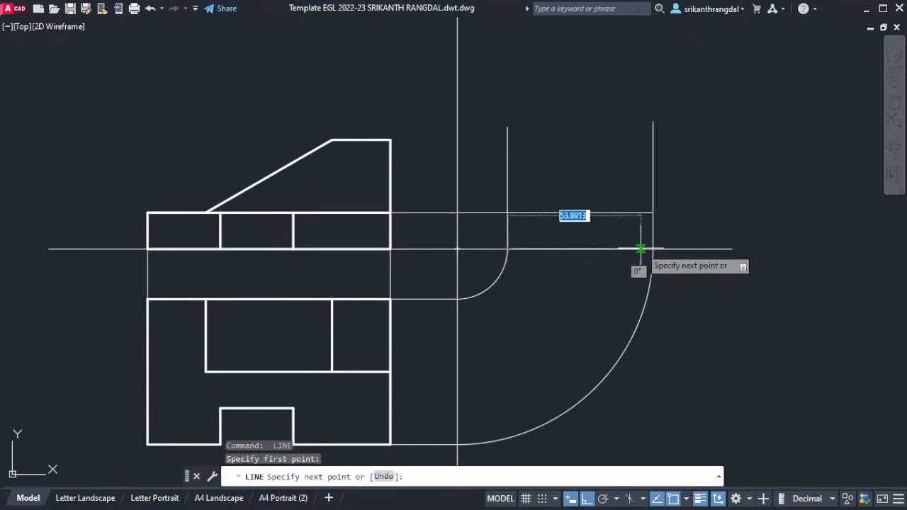
{"action": "left_click", "coordinate": [653, 248]}
{"action": "key", "text": "Return"}
{"action": "middle_click_drag", "start_coordinate": [555, 215], "coordinate": [549, 231]}
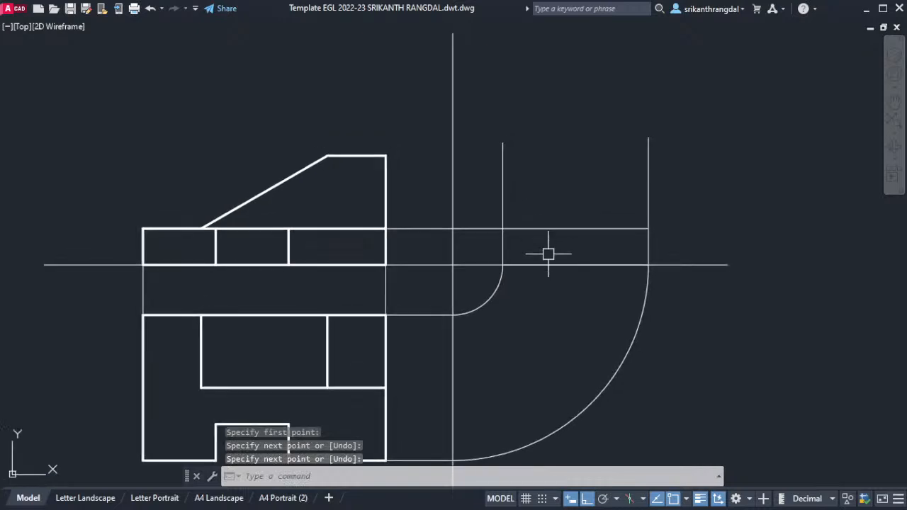
{"action": "middle_click_drag", "start_coordinate": [534, 291], "coordinate": [534, 233]}
- Offset the line, arc and outer projector through to the inner rectangle's lower edge for a middle depth
{"action": "type", "text": "o"}
{"action": "key", "text": "Return"}
{"action": "type", "text": "t"}
{"action": "key", "text": "Return"}
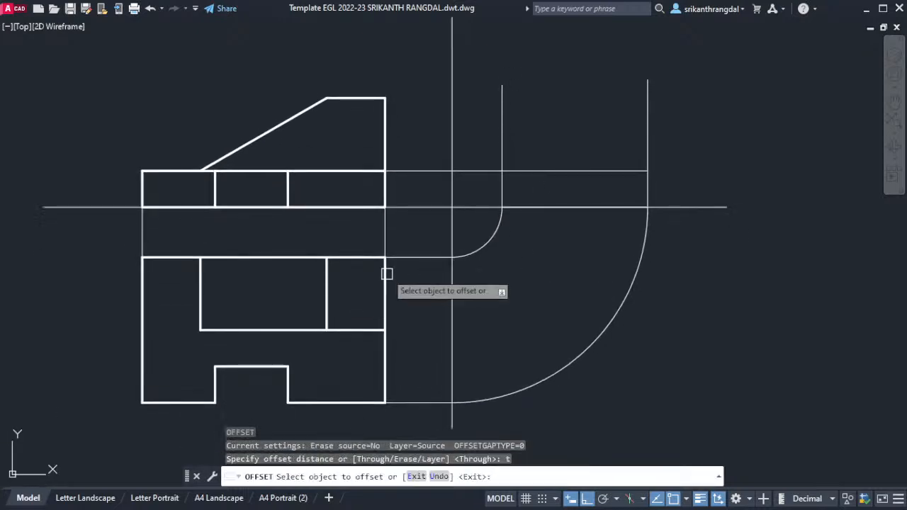
{"action": "left_click", "coordinate": [403, 257]}
{"action": "left_click", "coordinate": [389, 330]}
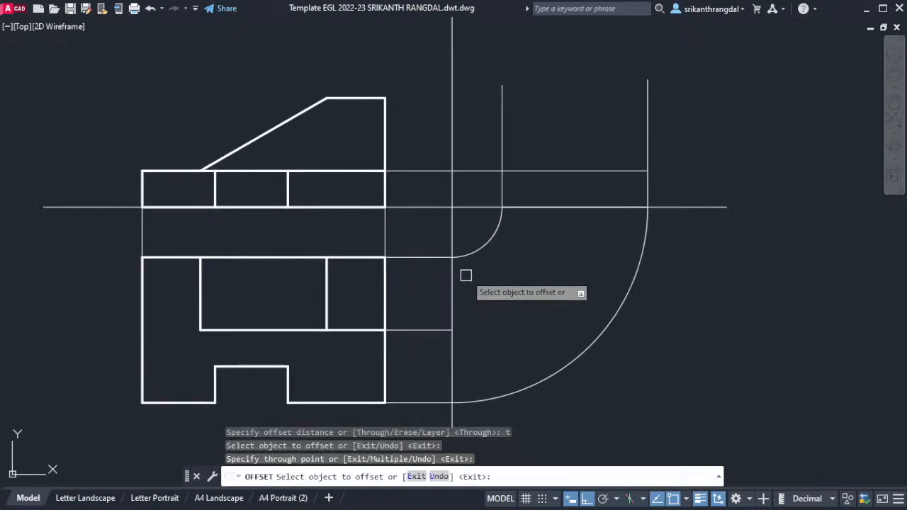
{"action": "left_click", "coordinate": [480, 251]}
{"action": "left_click", "coordinate": [452, 329]}
{"action": "middle_click_drag", "start_coordinate": [607, 199], "coordinate": [602, 235]}
{"action": "left_click", "coordinate": [641, 216]}
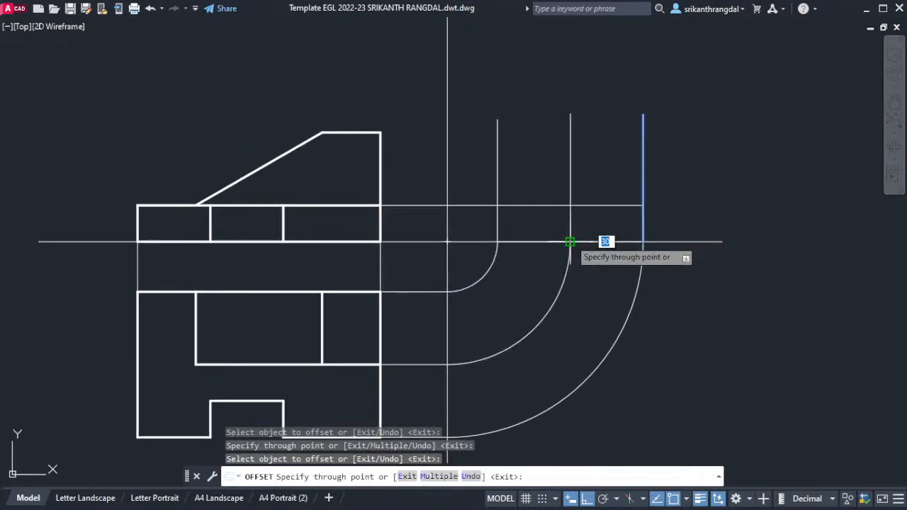
{"action": "left_click", "coordinate": [570, 241]}
{"action": "key", "text": "Return"}
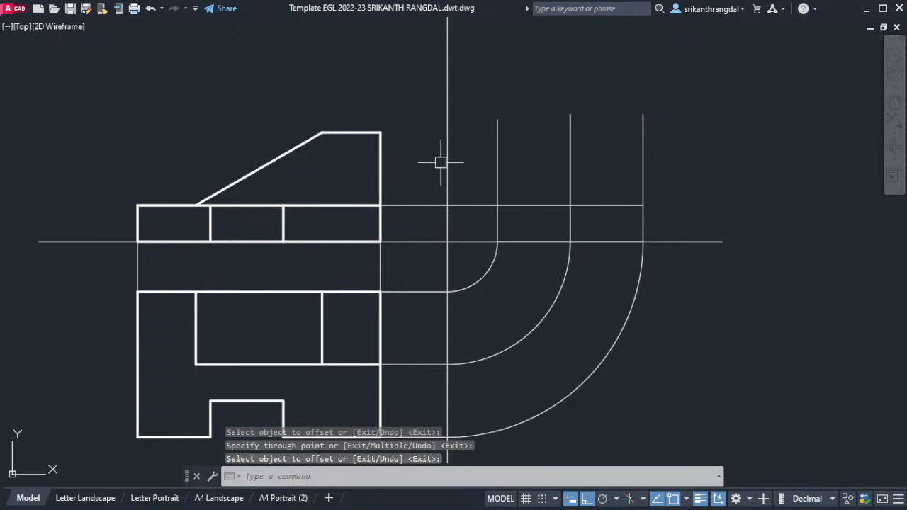
- Project the front view's top corner horizontally across the middle and outer projectors
{"action": "type", "text": "l"}
{"action": "key", "text": "Return"}
{"action": "left_click", "coordinate": [380, 132]}
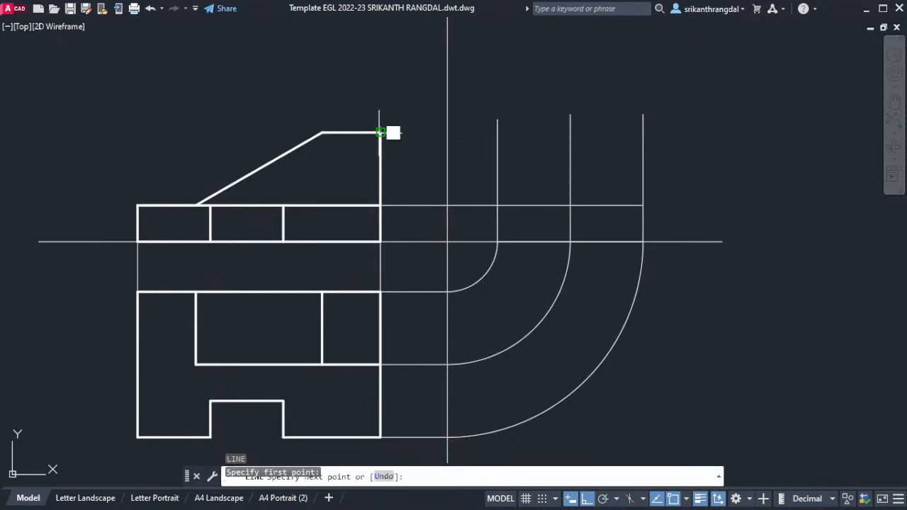
{"action": "left_click", "coordinate": [496, 133]}
{"action": "left_click", "coordinate": [571, 132]}
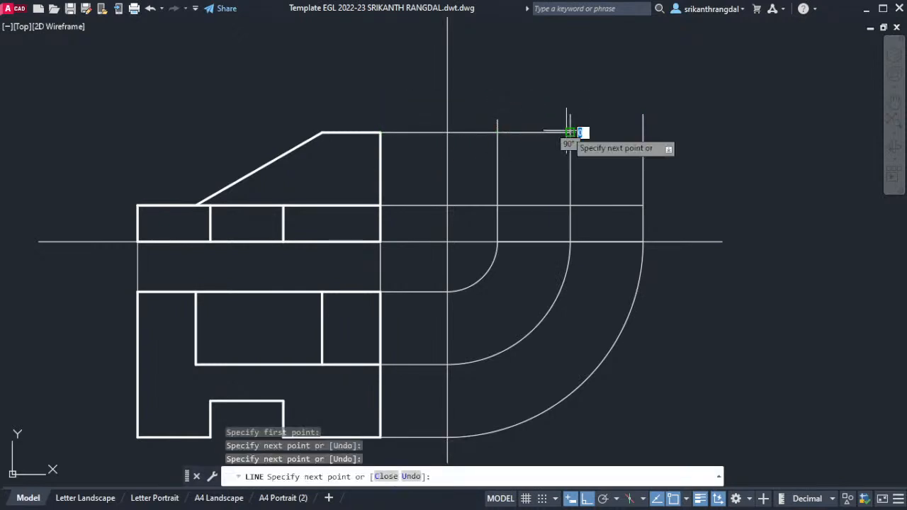
{"action": "key", "text": "Return"}
{"action": "middle_click_drag", "start_coordinate": [571, 163], "coordinate": [573, 169]}
- Trim the middle and outer projector stubs sticking up above the side view's corners
{"action": "type", "text": "tr"}
{"action": "key", "text": "Return"}
{"action": "left_click", "coordinate": [569, 122]}
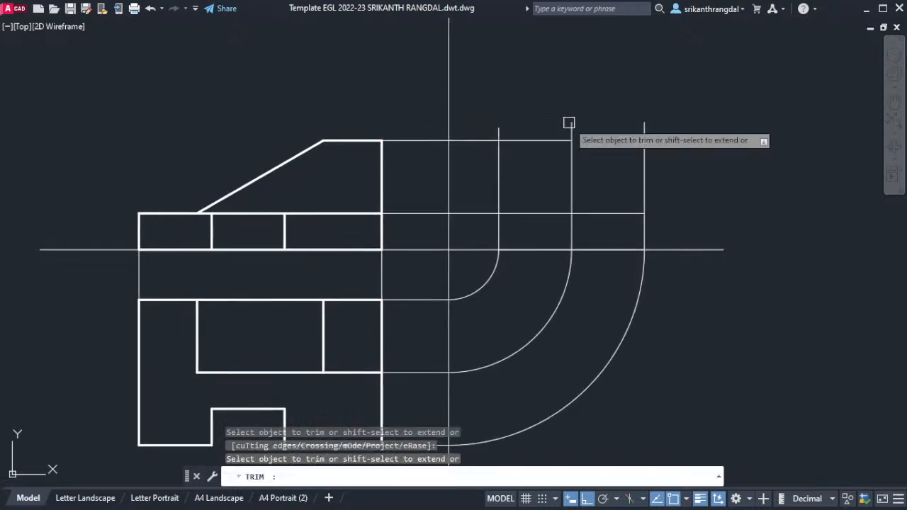
{"action": "left_click", "coordinate": [497, 129]}
{"action": "key", "text": "Return"}
{"action": "middle_click_drag", "start_coordinate": [578, 219], "coordinate": [574, 169]}
{"action": "key", "text": "Return"}
{"action": "left_click", "coordinate": [636, 139]}
{"action": "key", "text": "Return"}
{"action": "middle_click_drag", "start_coordinate": [648, 172], "coordinate": [689, 152]}
- Match the thick outline style onto the side view's vertical, top, right and lower edges
{"action": "type", "text": "ma"}
{"action": "key", "text": "space"}
{"action": "left_click", "coordinate": [416, 103]}
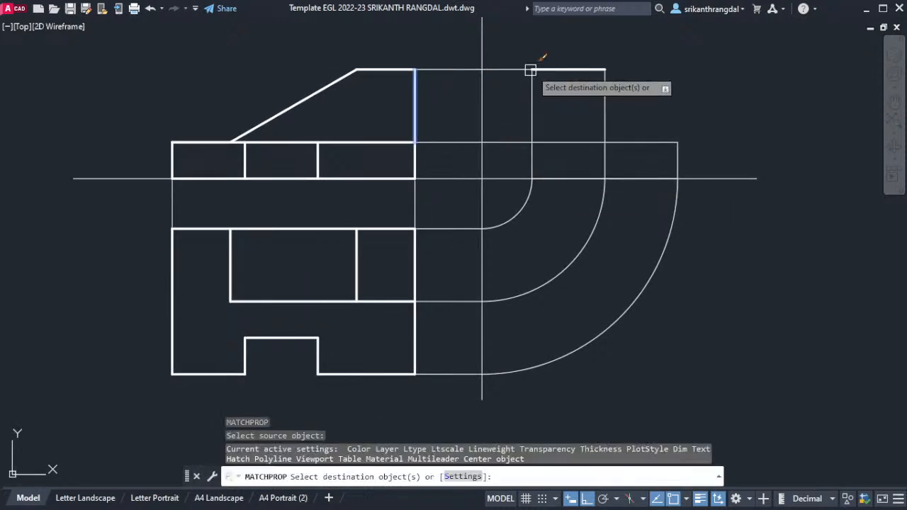
{"action": "left_click", "coordinate": [533, 89]}
{"action": "left_click", "coordinate": [555, 178]}
{"action": "left_click", "coordinate": [676, 159]}
{"action": "left_click", "coordinate": [658, 143]}
{"action": "key", "text": "Return"}
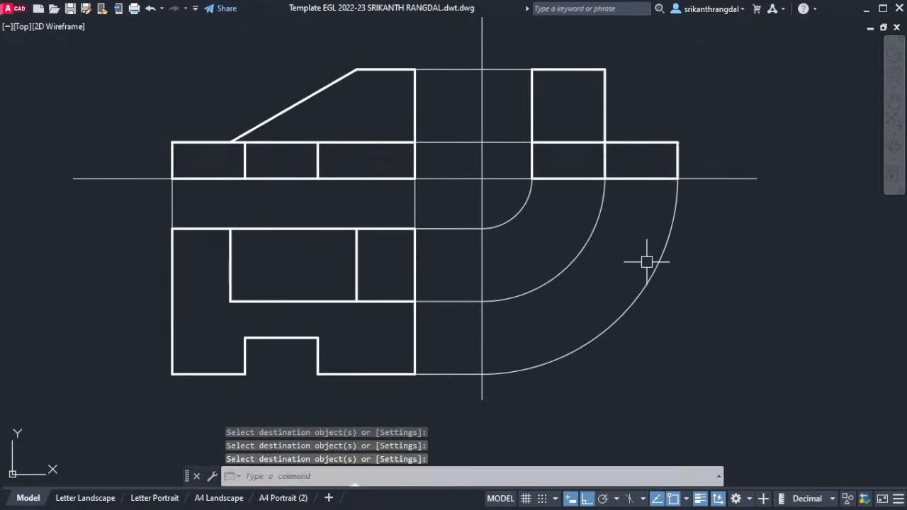
- Trim away the stray short vertical segment from the side view
{"action": "scroll", "coordinate": [594, 262], "scroll_direction": "down", "scroll_amount": 2}
{"action": "middle_click_drag", "start_coordinate": [534, 114], "coordinate": [600, 418]}
{"action": "scroll", "coordinate": [479, 213], "scroll_direction": "up", "scroll_amount": 4}
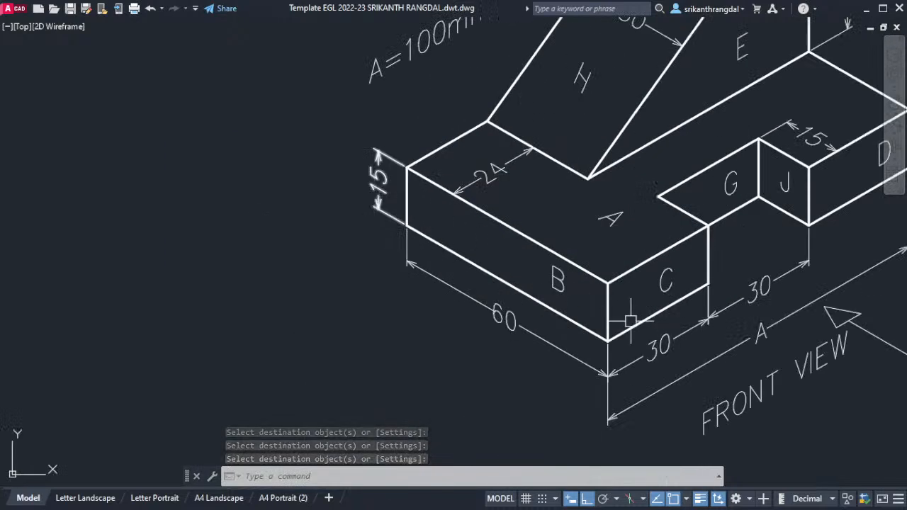
{"action": "scroll", "coordinate": [412, 188], "scroll_direction": "down", "scroll_amount": 4}
{"action": "middle_click_drag", "start_coordinate": [577, 282], "coordinate": [561, 95]}
{"action": "scroll", "coordinate": [609, 344], "scroll_direction": "up", "scroll_amount": 4}
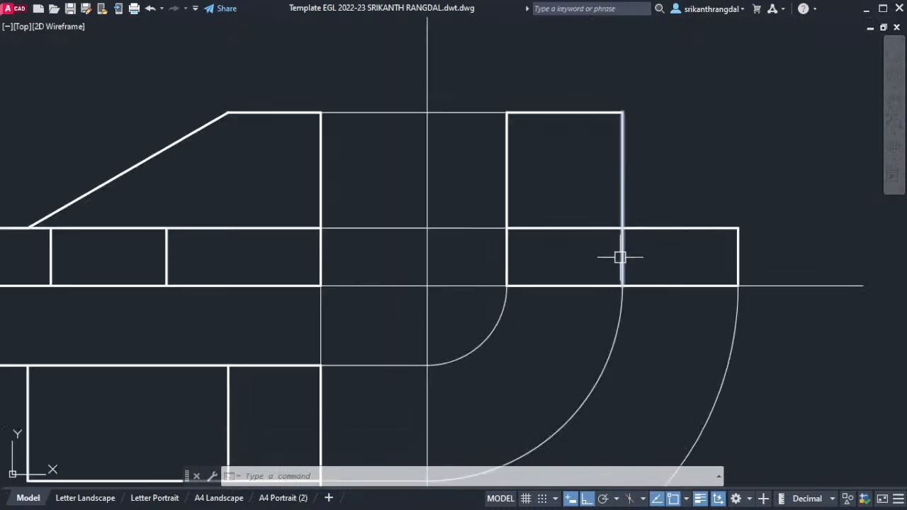
{"action": "key", "text": "Return"}
{"action": "left_click", "coordinate": [621, 263]}
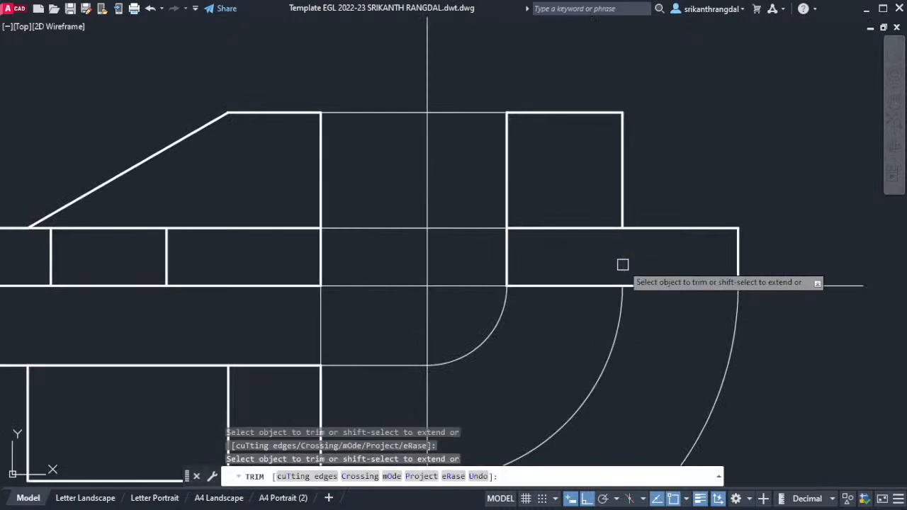
{"action": "mouse_move", "coordinate": [648, 258]}
{"action": "middle_mouse_down"}
{"action": "mouse_move", "coordinate": [668, 315]}
{"action": "mouse_move", "coordinate": [652, 428]}
{"action": "middle_mouse_up"}
{"action": "scroll", "coordinate": [668, 314], "scroll_direction": "down", "scroll_amount": 3}
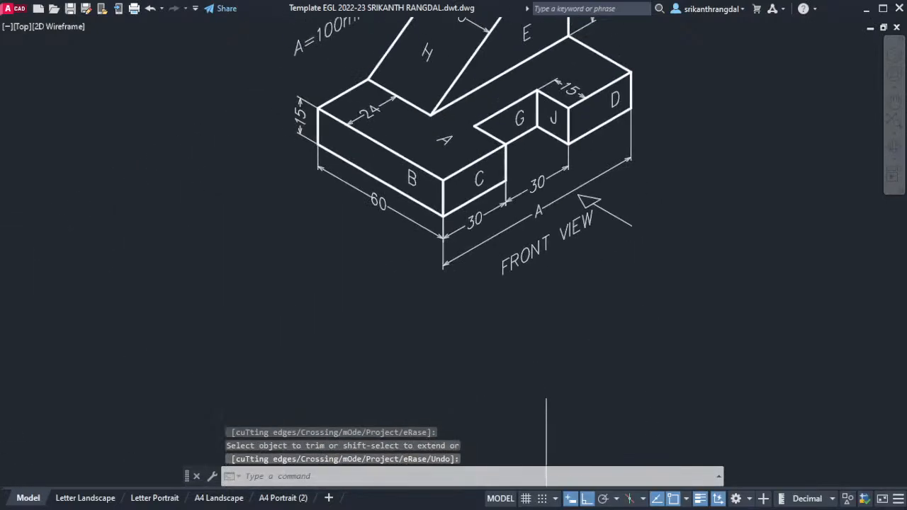
{"action": "scroll", "coordinate": [557, 111], "scroll_direction": "up", "scroll_amount": 4}
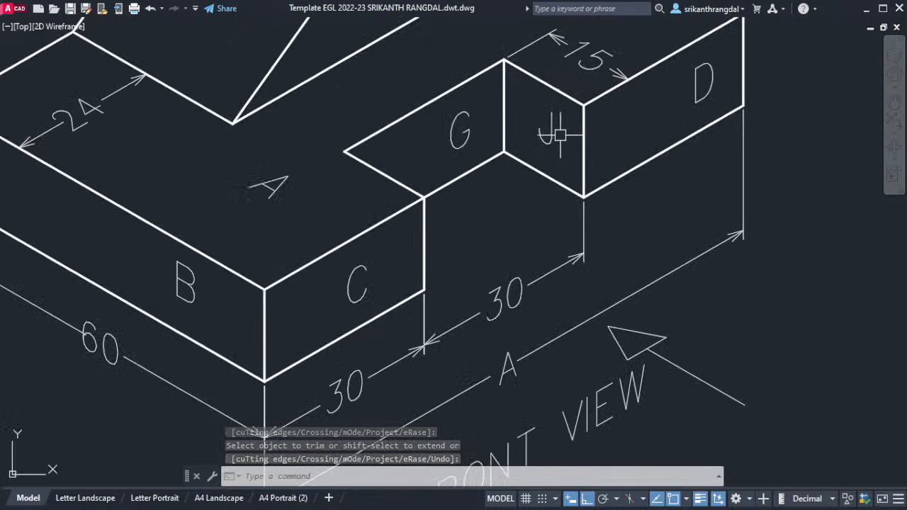
{"action": "scroll", "coordinate": [591, 28], "scroll_direction": "down", "scroll_amount": 5}
{"action": "scroll", "coordinate": [629, 348], "scroll_direction": "up", "scroll_amount": 3}
{"action": "scroll", "coordinate": [492, 325], "scroll_direction": "up", "scroll_amount": 5}
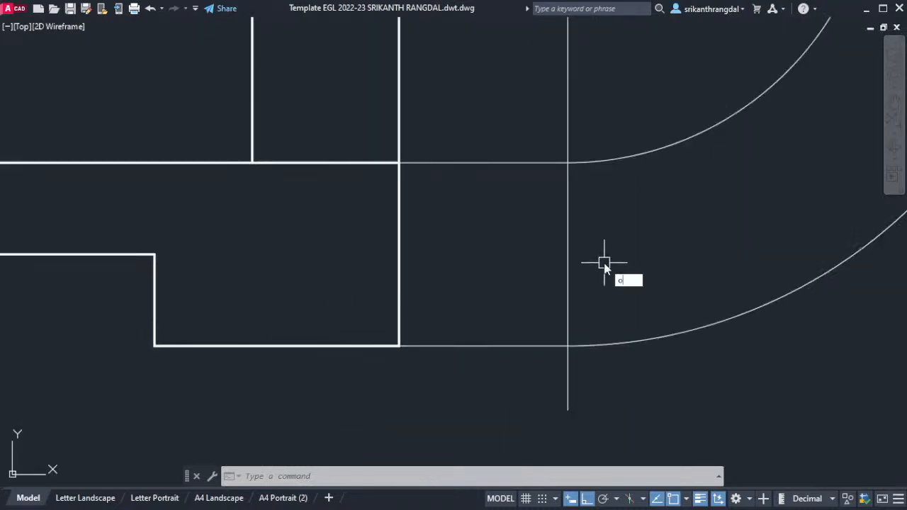
- Offset the horizontal line through the slot corner and the quarter arc through the new intersection
{"action": "type", "text": "o"}
{"action": "key", "text": "Return"}
{"action": "type", "text": "t"}
{"action": "key", "text": "Return"}
{"action": "left_click", "coordinate": [470, 164]}
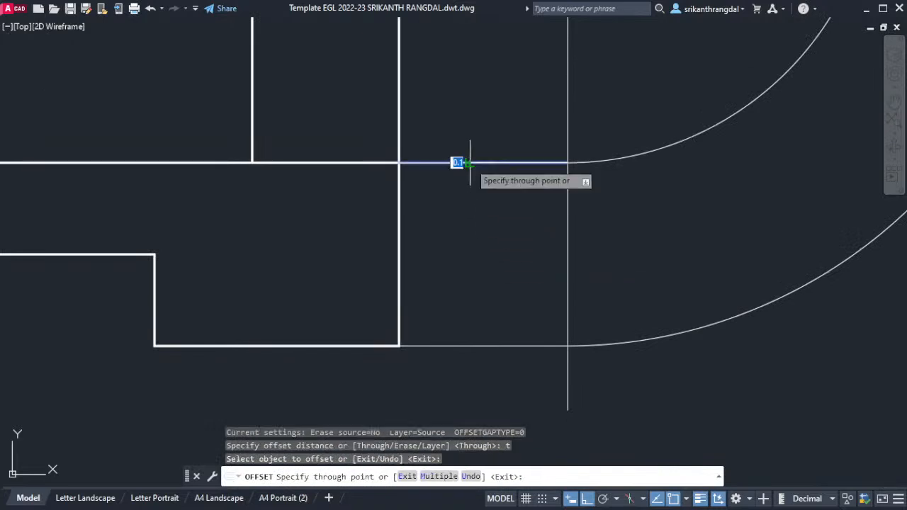
{"action": "left_click", "coordinate": [155, 254]}
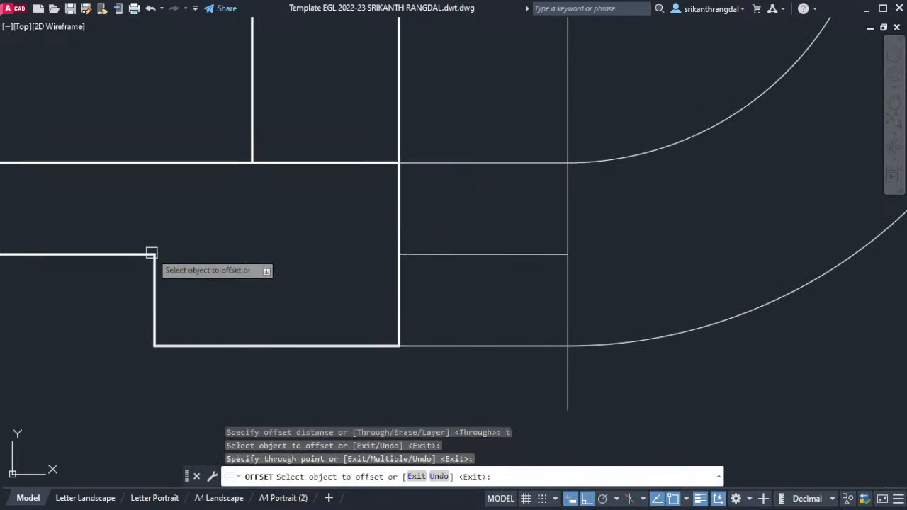
{"action": "left_click", "coordinate": [617, 158]}
{"action": "left_click", "coordinate": [567, 252]}
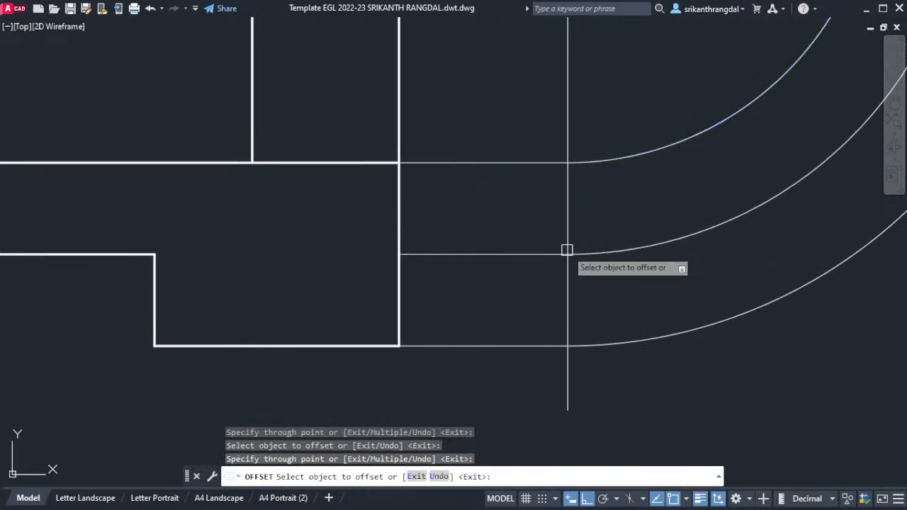
{"action": "scroll", "coordinate": [566, 253], "scroll_direction": "down", "scroll_amount": 4}
{"action": "middle_click_drag", "start_coordinate": [700, 212], "coordinate": [646, 351]}
{"action": "key", "text": "Return"}
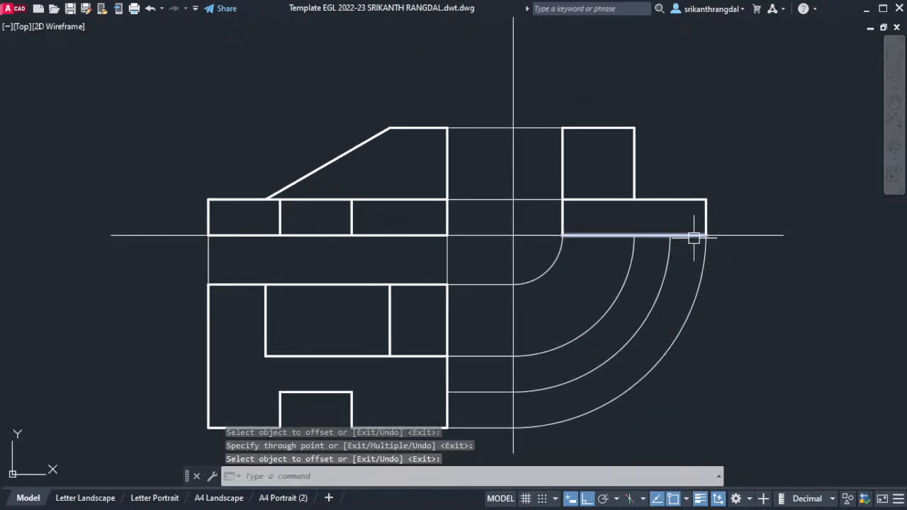
- Draw a vertical side-view line from the new arc's intersection up to the upper edge
{"action": "type", "text": "l"}
{"action": "key", "text": "Return"}
{"action": "left_click", "coordinate": [669, 235]}
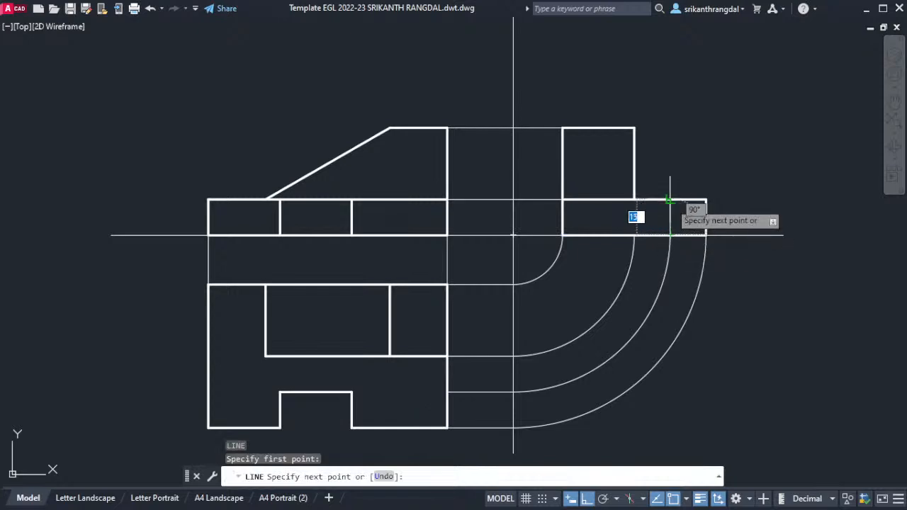
{"action": "left_click", "coordinate": [669, 199]}
{"action": "key", "text": "Return"}
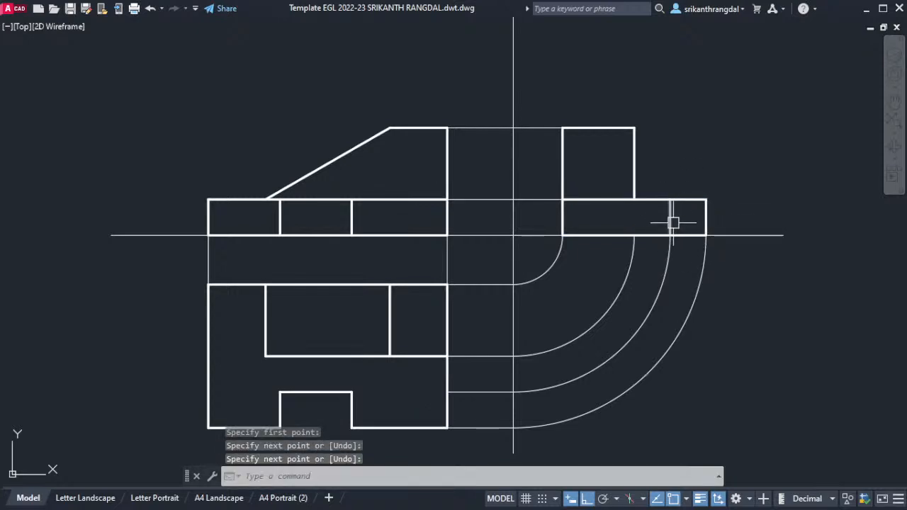
- Bring the legend sheet into view, cancelling the started MATCHPROP
{"action": "type", "text": "ma"}
{"action": "key", "text": "Return"}
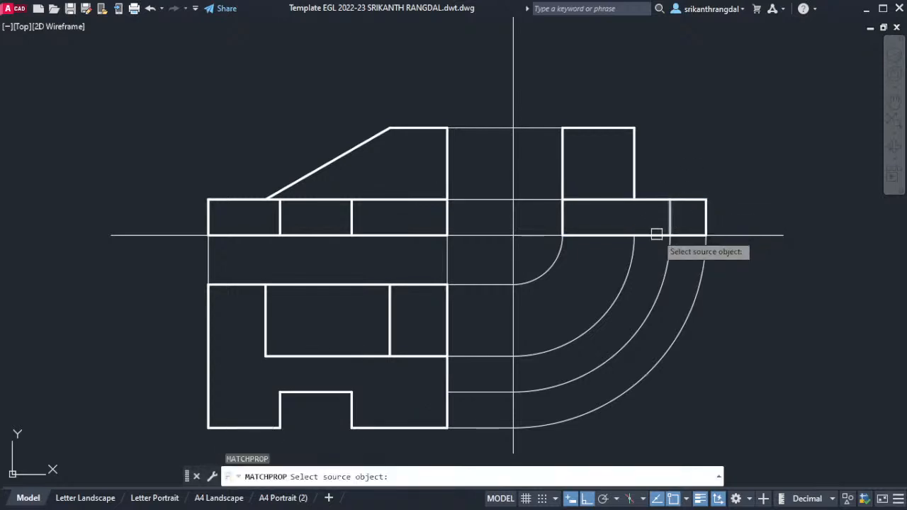
{"action": "scroll", "coordinate": [630, 294], "scroll_direction": "down", "scroll_amount": 6}
{"action": "mouse_move", "coordinate": [601, 279]}
{"action": "middle_mouse_down"}
{"action": "mouse_move", "coordinate": [371, 271]}
{"action": "mouse_move", "coordinate": [330, 330]}
{"action": "mouse_move", "coordinate": [455, 405]}
{"action": "mouse_move", "coordinate": [449, 421]}
{"action": "middle_mouse_up"}
{"action": "scroll", "coordinate": [697, 74], "scroll_direction": "up", "scroll_amount": 6}
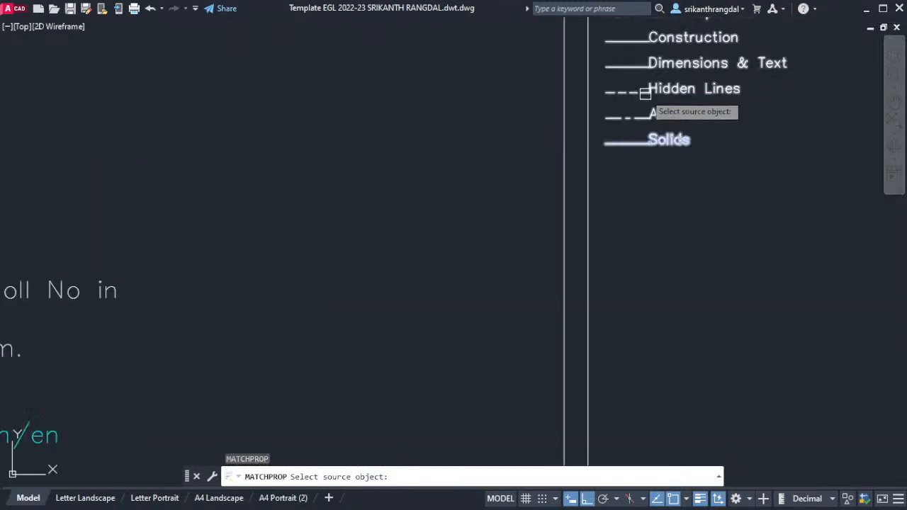
{"action": "scroll", "coordinate": [645, 173], "scroll_direction": "down", "scroll_amount": 5}
{"action": "key", "text": "Escape"}
{"action": "scroll", "coordinate": [496, 233], "scroll_direction": "down", "scroll_amount": 2}
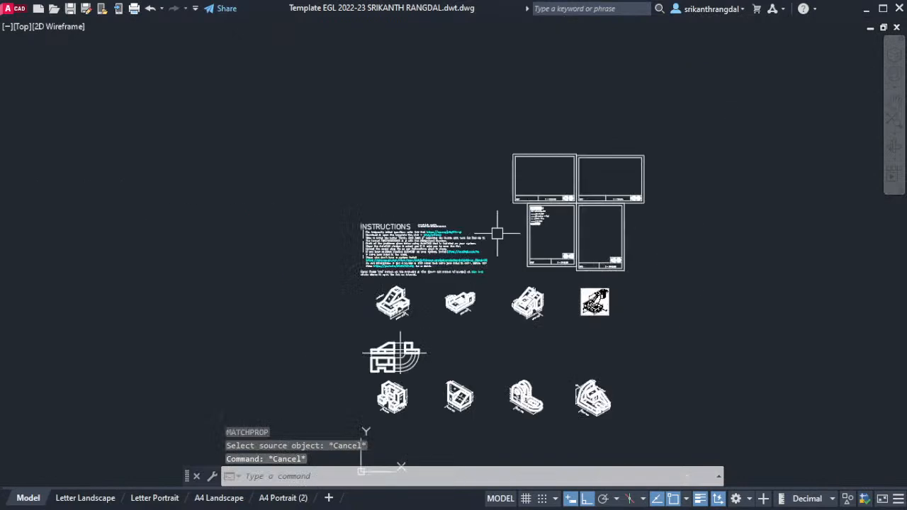
{"action": "scroll", "coordinate": [496, 233], "scroll_direction": "up", "scroll_amount": 1}
- Copy the legend and paste a copy beside the front view
{"action": "left_click", "coordinate": [606, 189]}
{"action": "key", "text": "ctrl+c"}
{"action": "middle_click_drag", "start_coordinate": [421, 357], "coordinate": [692, 132]}
{"action": "key", "text": "ctrl+v"}
{"action": "scroll", "coordinate": [573, 242], "scroll_direction": "up", "scroll_amount": 2}
{"action": "left_click", "coordinate": [615, 380]}
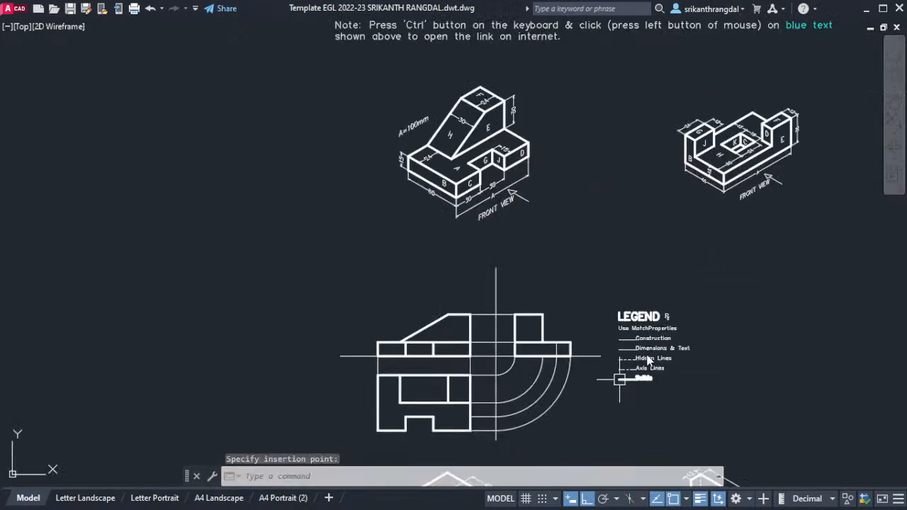
{"action": "scroll", "coordinate": [599, 354], "scroll_direction": "up", "scroll_amount": 3}
{"action": "scroll", "coordinate": [577, 324], "scroll_direction": "down", "scroll_amount": 1}
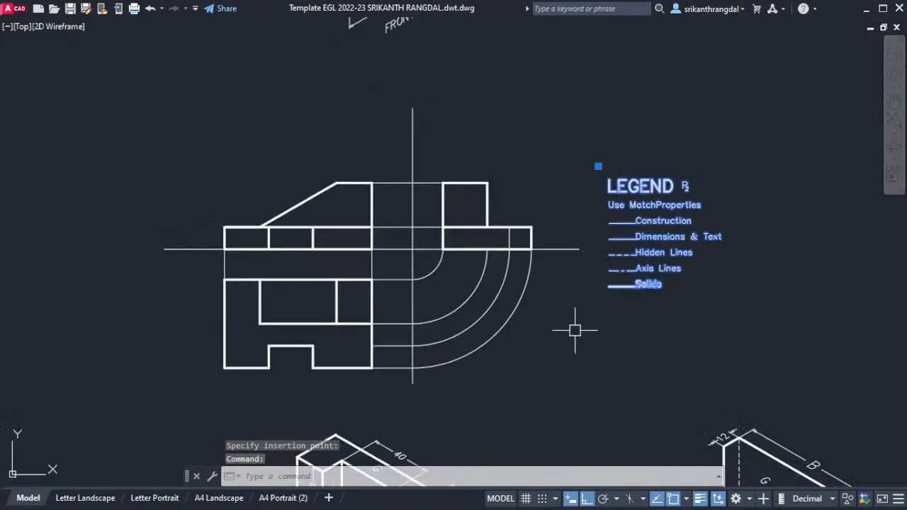
{"action": "key", "text": "Escape"}
{"action": "key", "text": "Escape"}
- Insert the LEGEND block horizontally at the top left of the drawing
{"action": "type", "text": "i"}
{"action": "key", "text": "Return"}
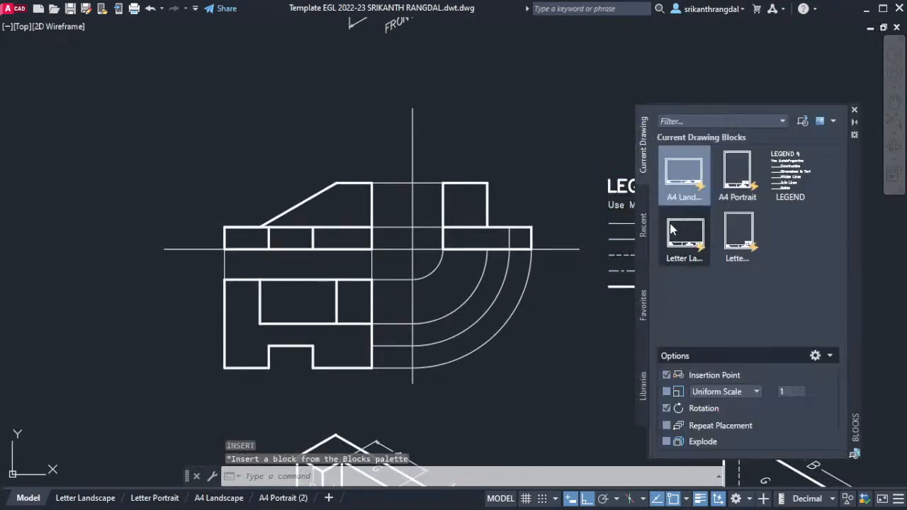
{"action": "left_click", "coordinate": [801, 177]}
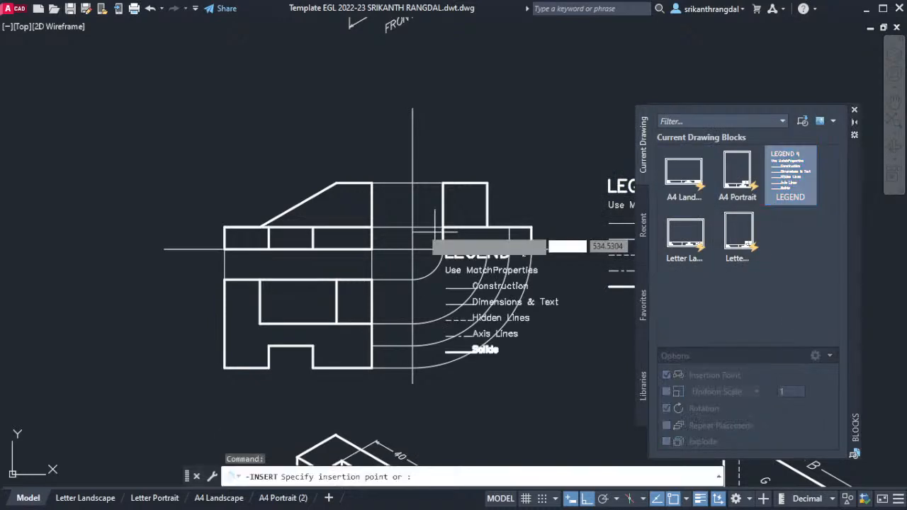
{"action": "left_click", "coordinate": [80, 115]}
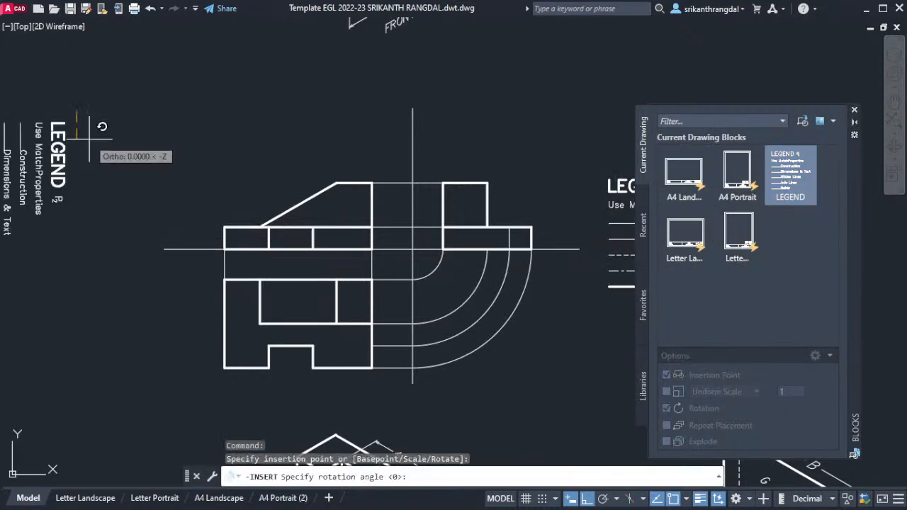
{"action": "left_click", "coordinate": [481, 82]}
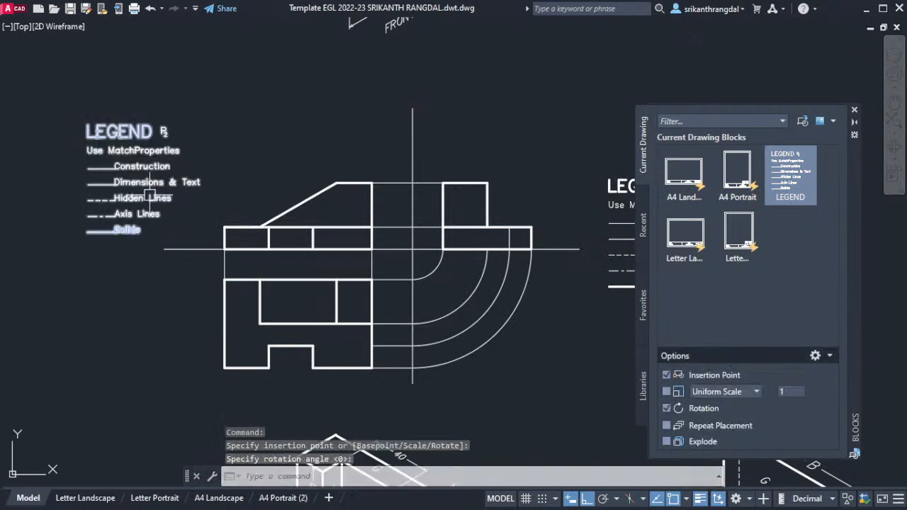
- Explode the inserted legend into separate pieces
{"action": "left_click", "coordinate": [140, 167]}
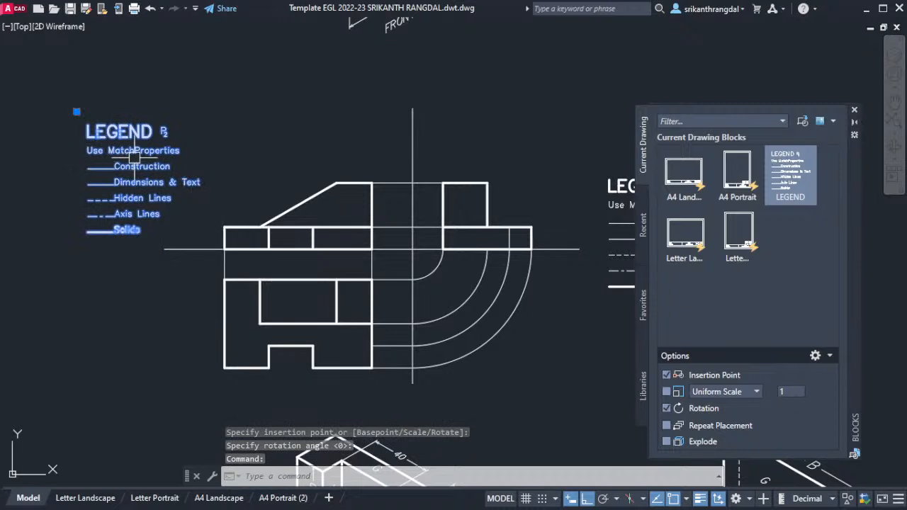
{"action": "key", "text": "Escape"}
{"action": "key", "text": "Escape"}
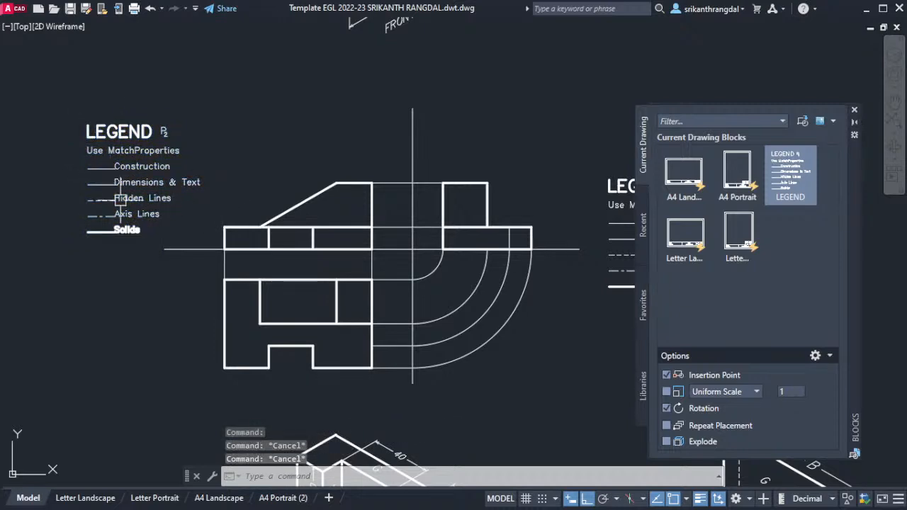
{"action": "left_click", "coordinate": [143, 167]}
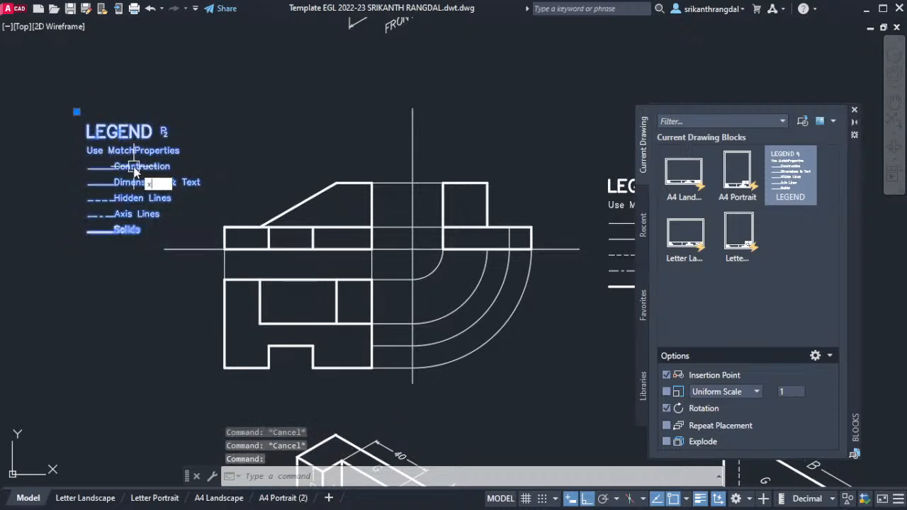
{"action": "key", "text": "Return"}
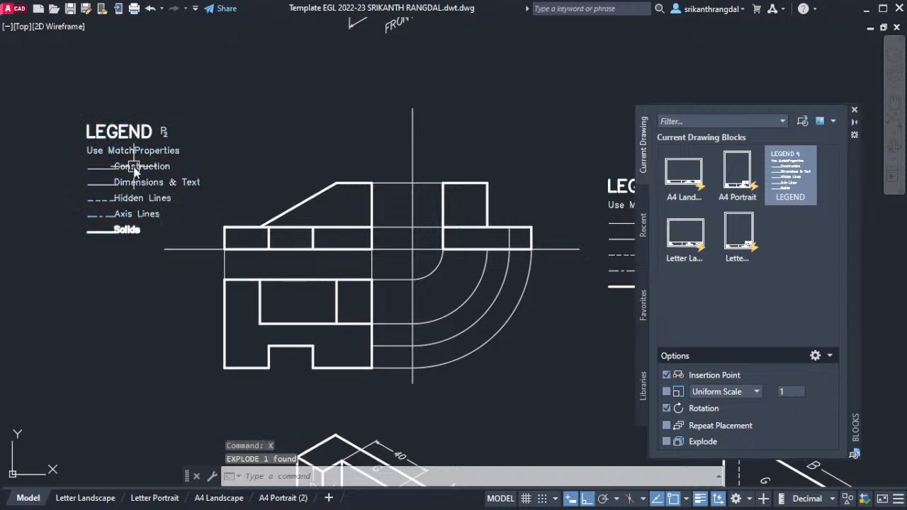
- Match the Hidden Lines sample's dashed style onto the new side-view line
{"action": "type", "text": "a"}
{"action": "key", "text": "Return"}
{"action": "left_click", "coordinate": [96, 200]}
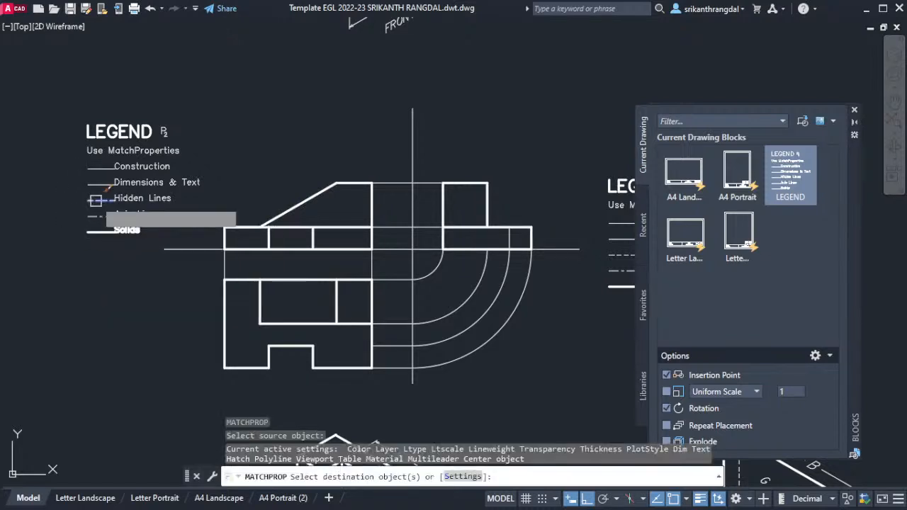
{"action": "left_click", "coordinate": [508, 239]}
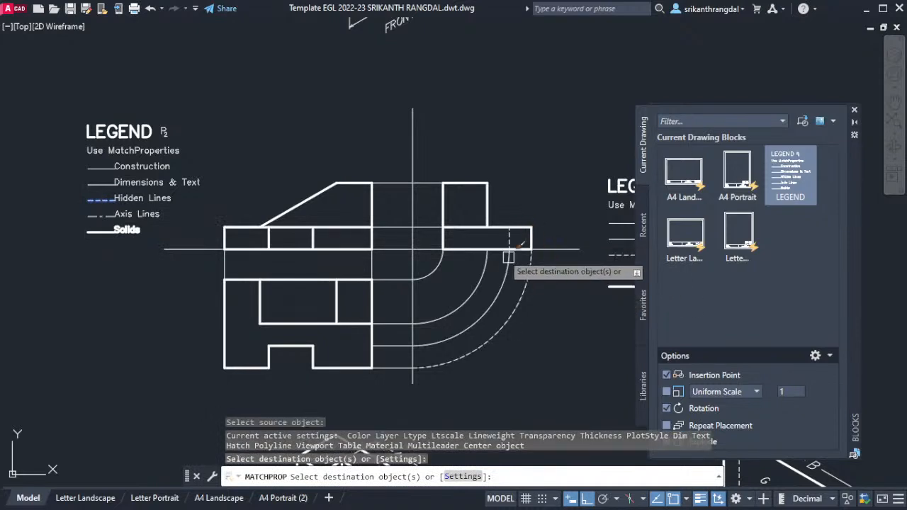
{"action": "key", "text": "Return"}
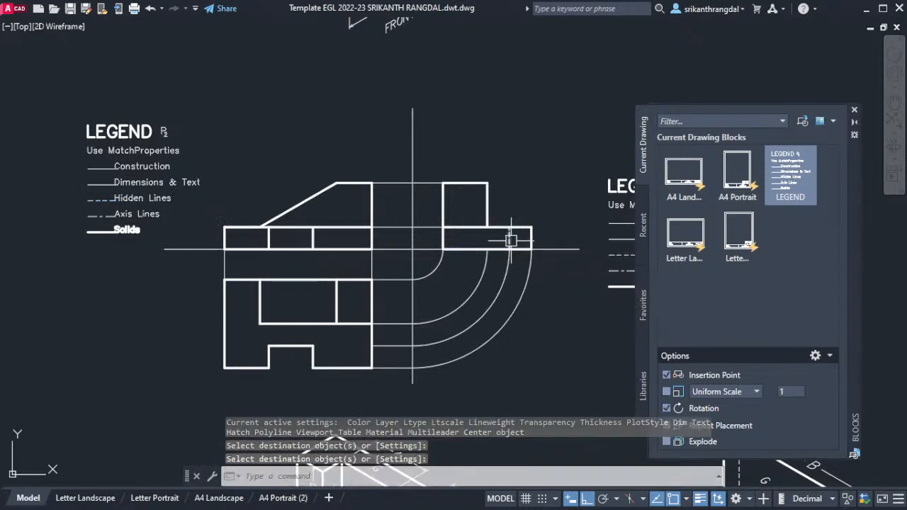
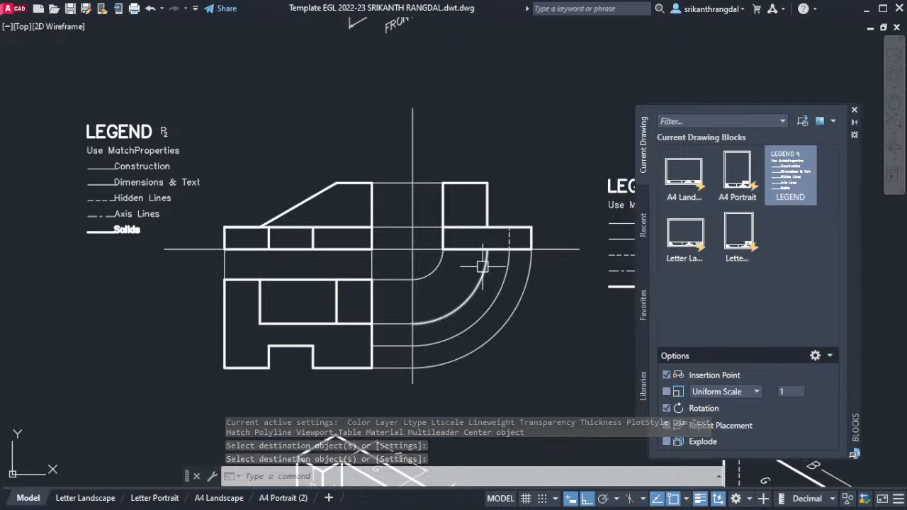
- Erase the two short leftover lines, both inner arcs and a stray horizontal line from the top view
{"action": "left_click", "coordinate": [405, 308]}
{"action": "left_click", "coordinate": [388, 348]}
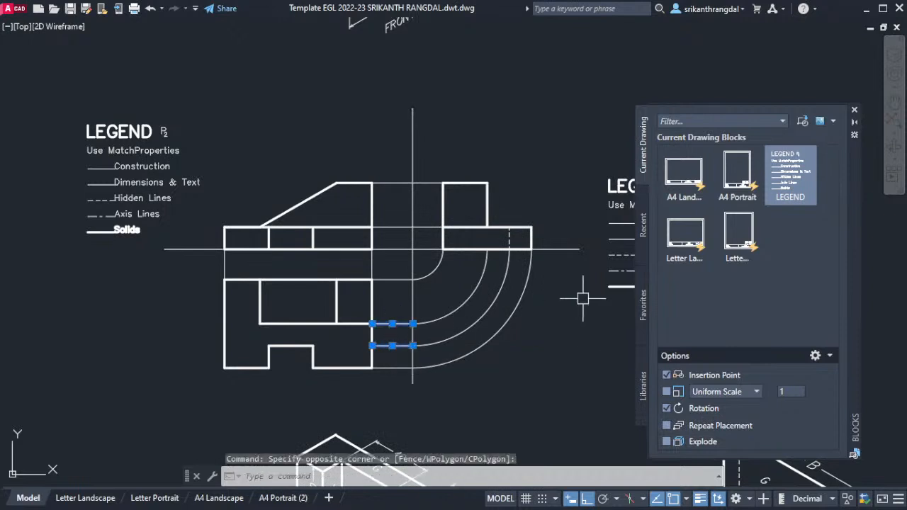
{"action": "key", "text": "Delete"}
{"action": "left_click", "coordinate": [489, 325]}
{"action": "left_click", "coordinate": [464, 310]}
{"action": "key", "text": "Delete"}
{"action": "left_click", "coordinate": [463, 303]}
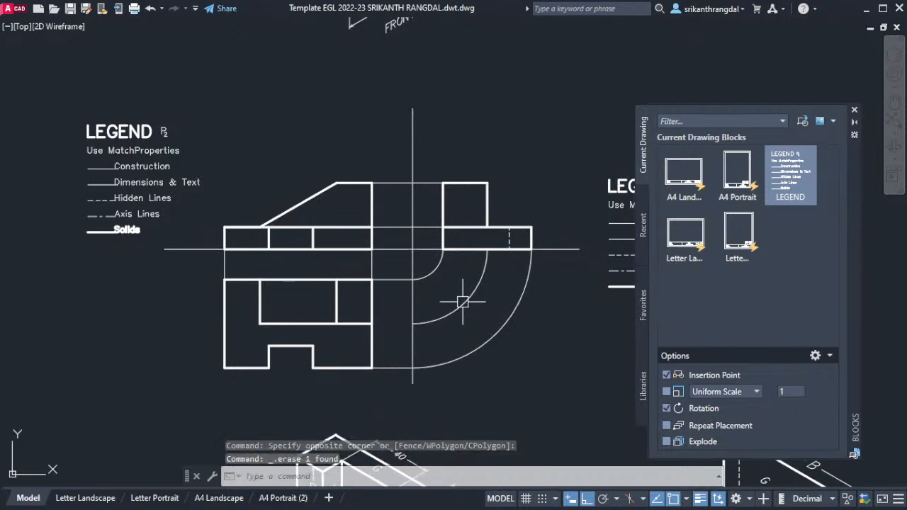
{"action": "key", "text": "Delete"}
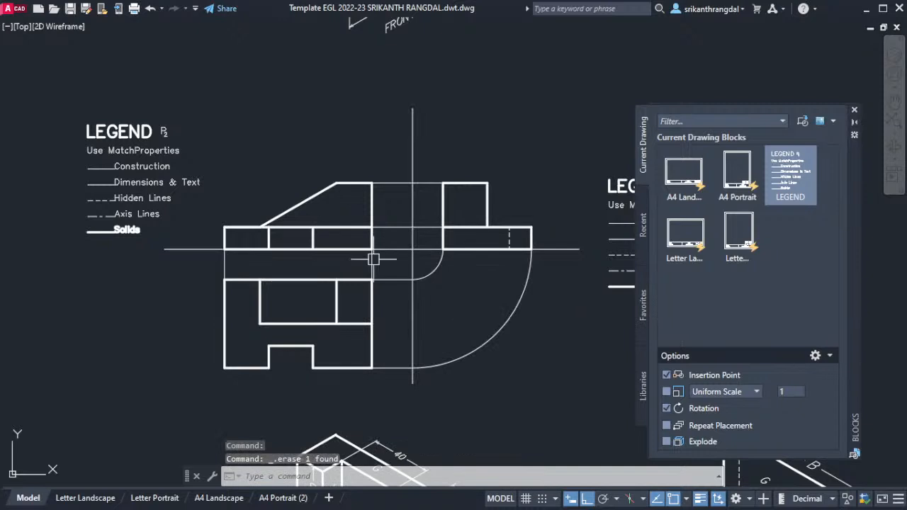
{"action": "left_click", "coordinate": [378, 227]}
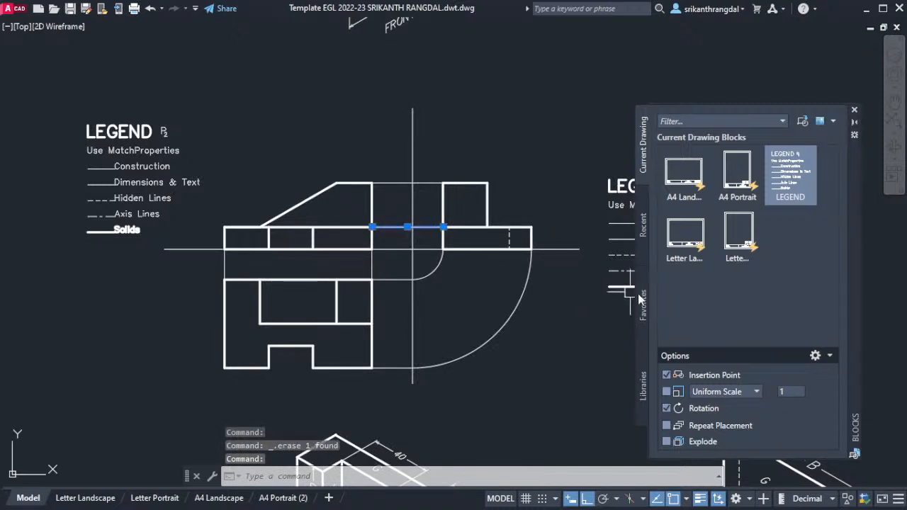
{"action": "key", "text": "Delete"}
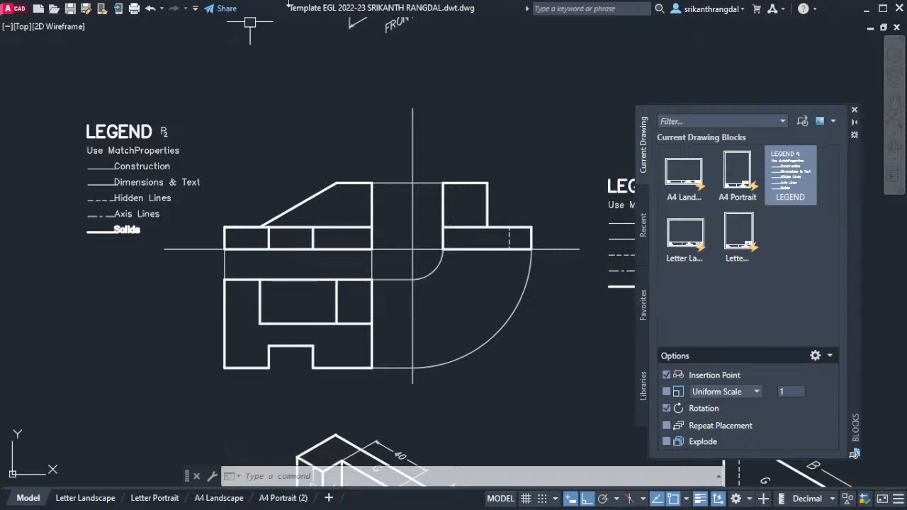
- Restore the full interface and dimension the lower view's bottom width as 100
{"action": "key", "text": "ctrl+0"}
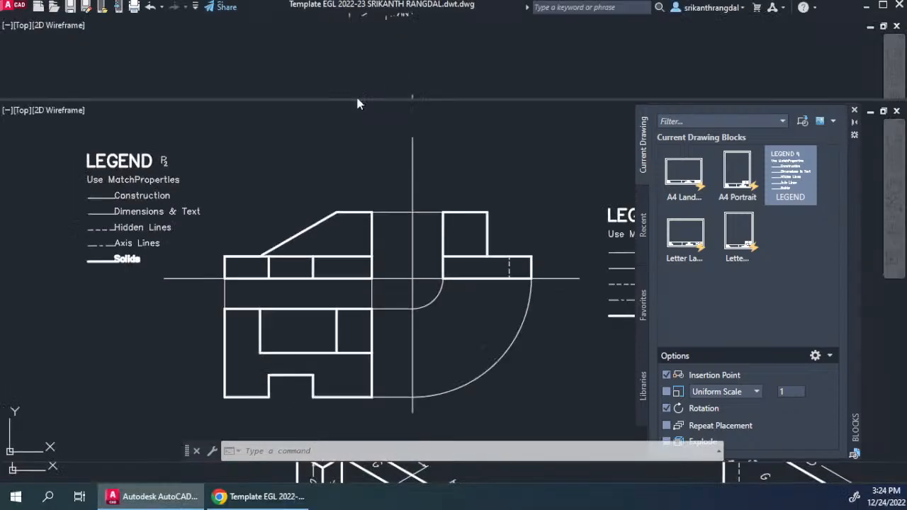
{"action": "left_click", "coordinate": [320, 46]}
{"action": "middle_click_drag", "start_coordinate": [233, 396], "coordinate": [234, 319]}
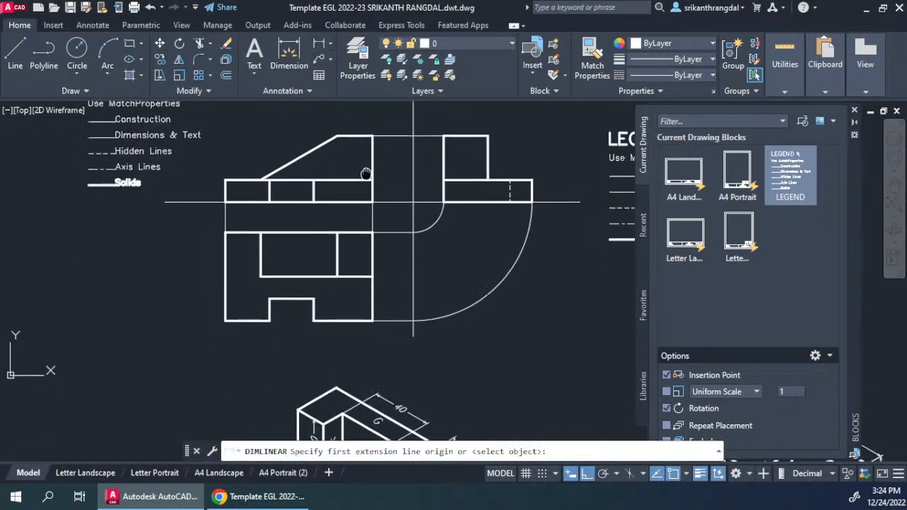
{"action": "left_click", "coordinate": [225, 318]}
{"action": "left_click", "coordinate": [373, 318]}
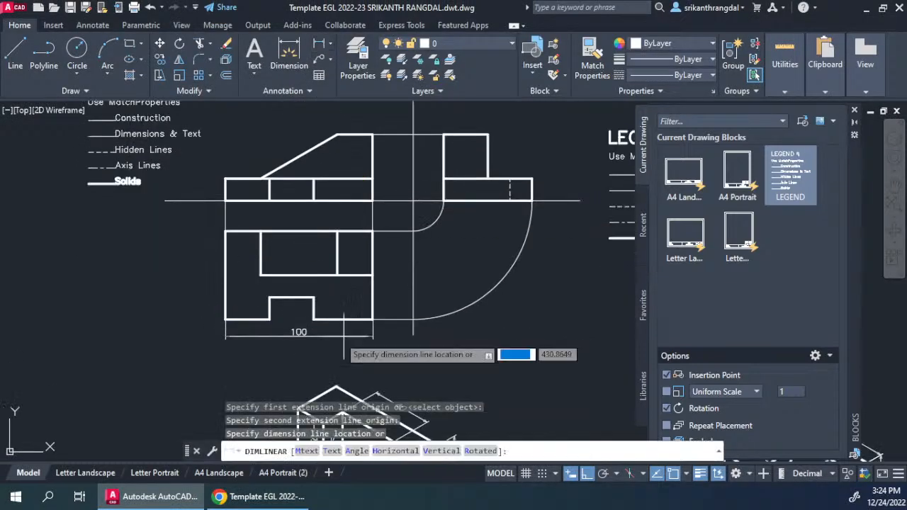
{"action": "left_click", "coordinate": [306, 351]}
- Add the two 30 width dimensions in a row just above the 100
{"action": "scroll", "coordinate": [261, 326], "scroll_direction": "up", "scroll_amount": 3}
{"action": "key", "text": "Return"}
{"action": "key", "text": "Return"}
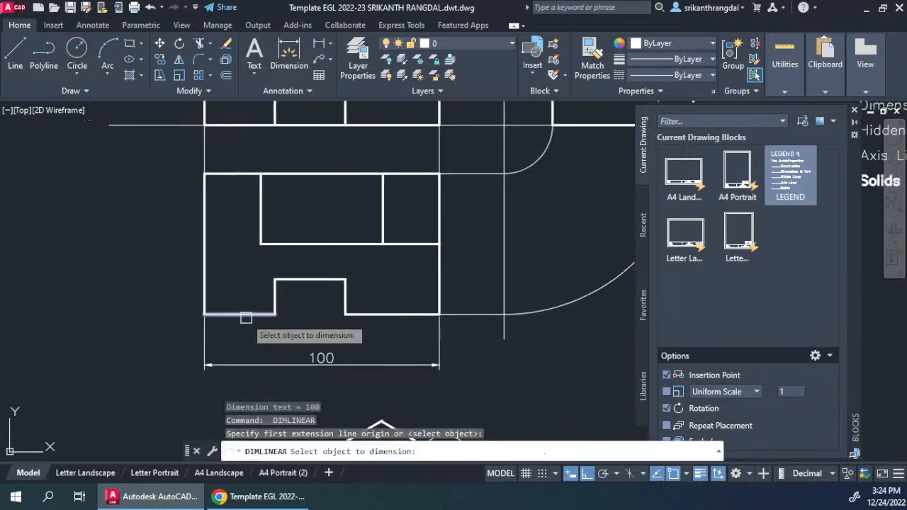
{"action": "left_click", "coordinate": [245, 318]}
{"action": "left_click", "coordinate": [244, 344]}
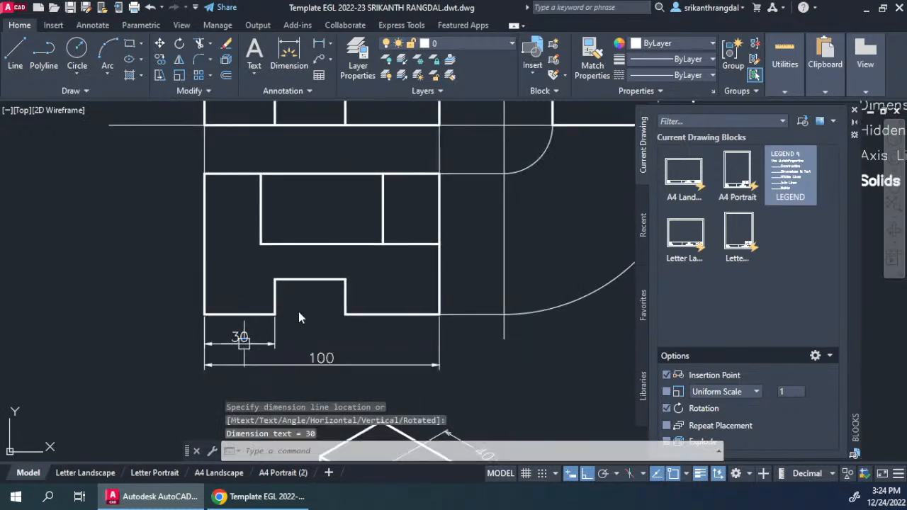
{"action": "key", "text": "Return"}
{"action": "left_click", "coordinate": [274, 314]}
{"action": "left_click", "coordinate": [345, 313]}
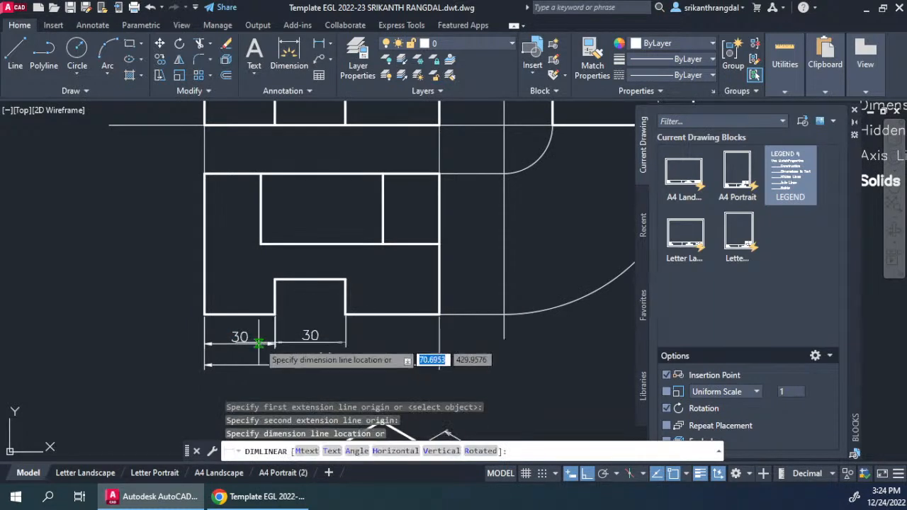
{"action": "left_click", "coordinate": [282, 342]}
- Dimension the lower view's left height as 60, abandoning a left-side 15 dimension
{"action": "middle_click_drag", "start_coordinate": [360, 229], "coordinate": [445, 249]}
{"action": "key", "text": "Return"}
{"action": "key", "text": "Return"}
{"action": "left_click", "coordinate": [281, 289]}
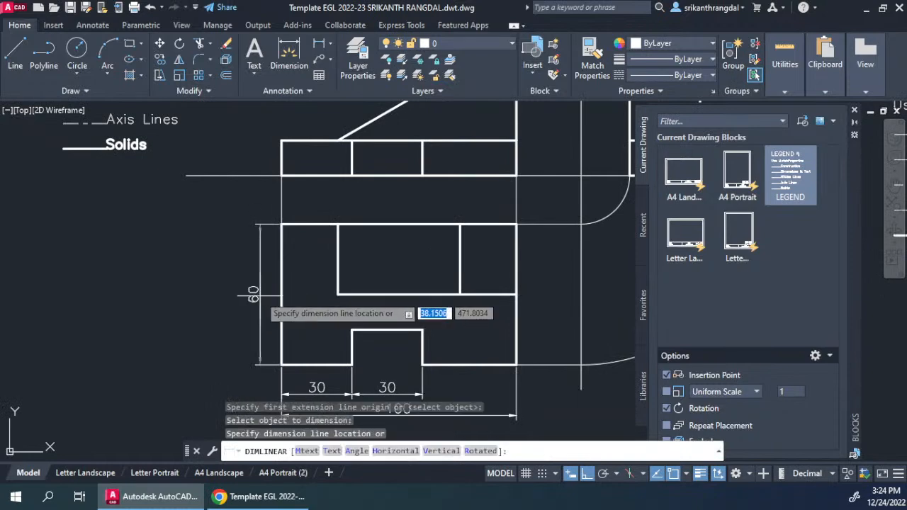
{"action": "left_click", "coordinate": [262, 296]}
{"action": "middle_click_drag", "start_coordinate": [279, 150], "coordinate": [280, 279]}
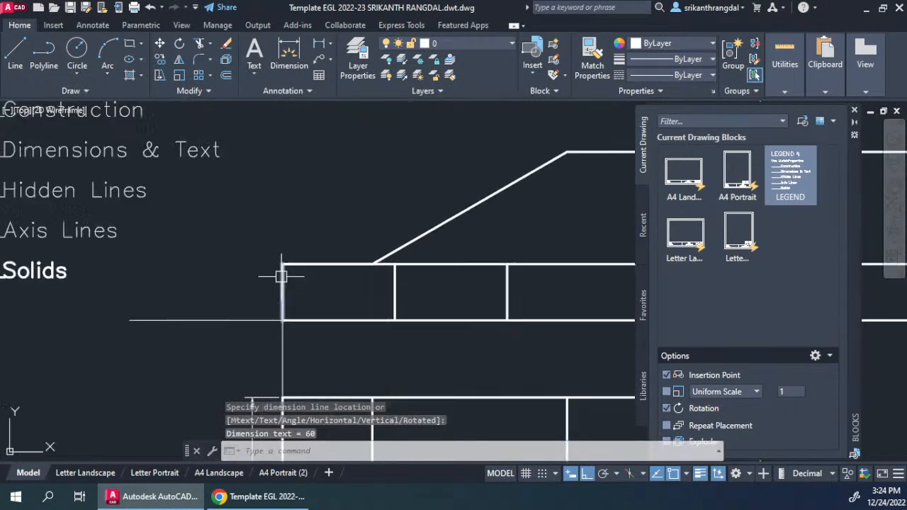
{"action": "scroll", "coordinate": [280, 279], "scroll_direction": "up", "scroll_amount": 5}
{"action": "key", "text": "Return"}
{"action": "key", "text": "Return"}
{"action": "left_click", "coordinate": [283, 294]}
{"action": "middle_click_drag", "start_coordinate": [263, 310], "coordinate": [247, 165]}
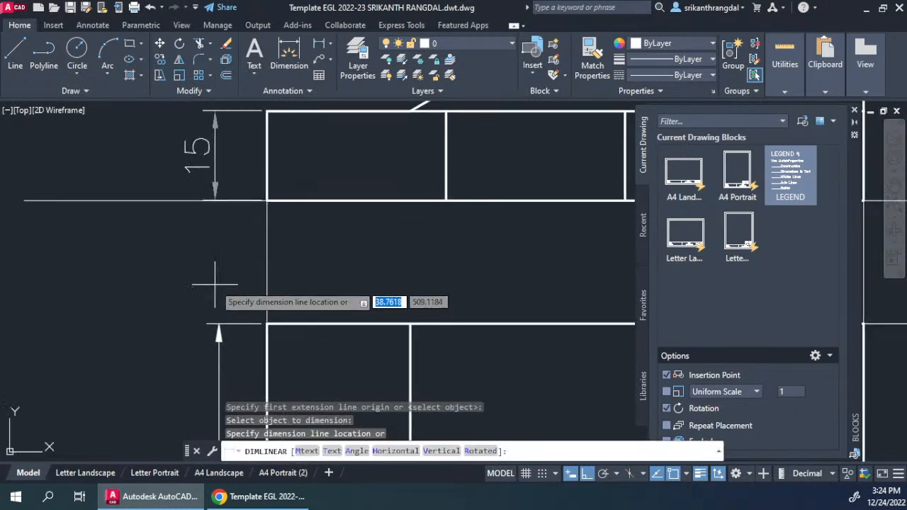
{"action": "scroll", "coordinate": [215, 287], "scroll_direction": "down", "scroll_amount": 5}
{"action": "key", "text": "Escape"}
- Dimension the upper view's right side with stacked 15 and 30 heights
{"action": "key", "text": "Return"}
{"action": "key", "text": "Return"}
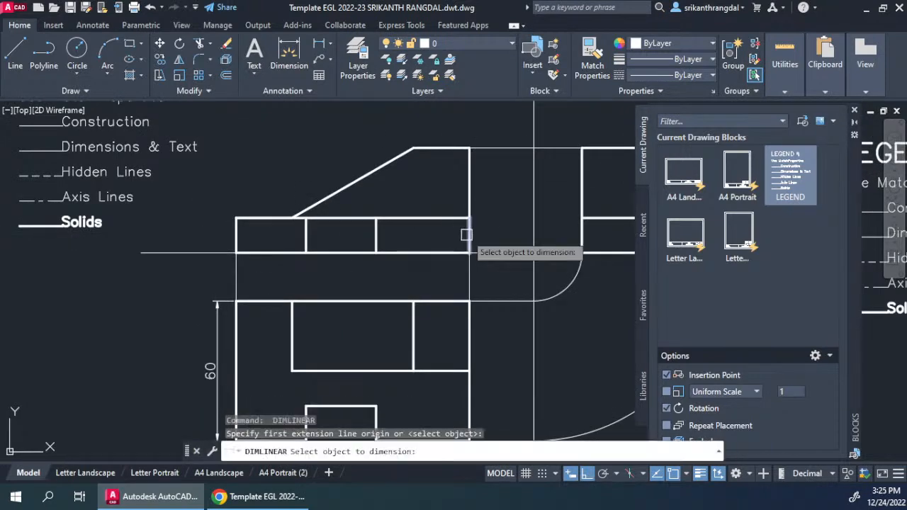
{"action": "left_click", "coordinate": [469, 235]}
{"action": "left_click", "coordinate": [493, 253]}
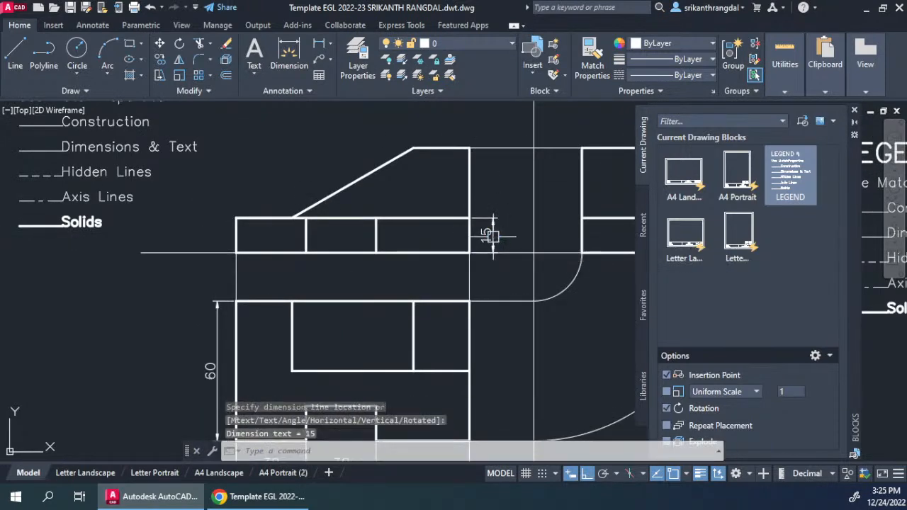
{"action": "key", "text": "Return"}
{"action": "key", "text": "Return"}
{"action": "left_click", "coordinate": [469, 185]}
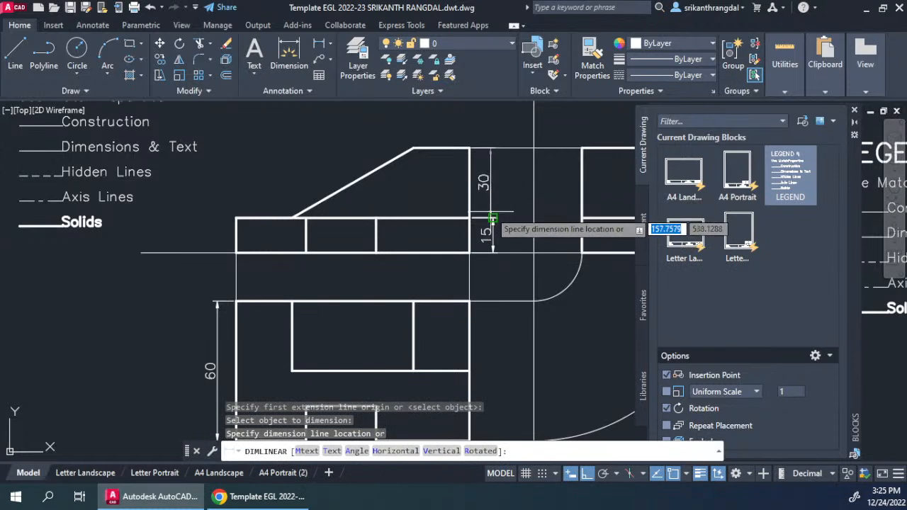
{"action": "left_click", "coordinate": [494, 202]}
- Add a 60 height dimension on the lower view's right side
{"action": "middle_click_drag", "start_coordinate": [494, 202], "coordinate": [453, 122]}
{"action": "key", "text": "Return"}
{"action": "key", "text": "Return"}
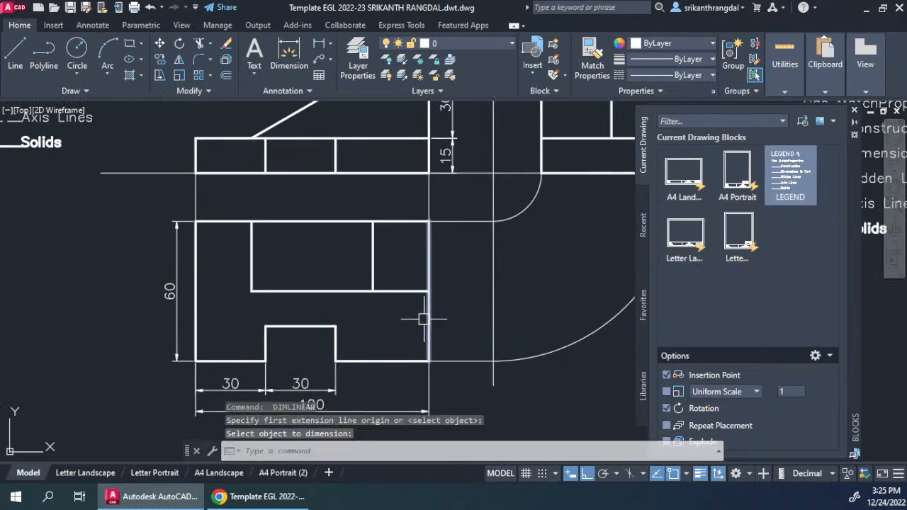
{"action": "left_click", "coordinate": [430, 317]}
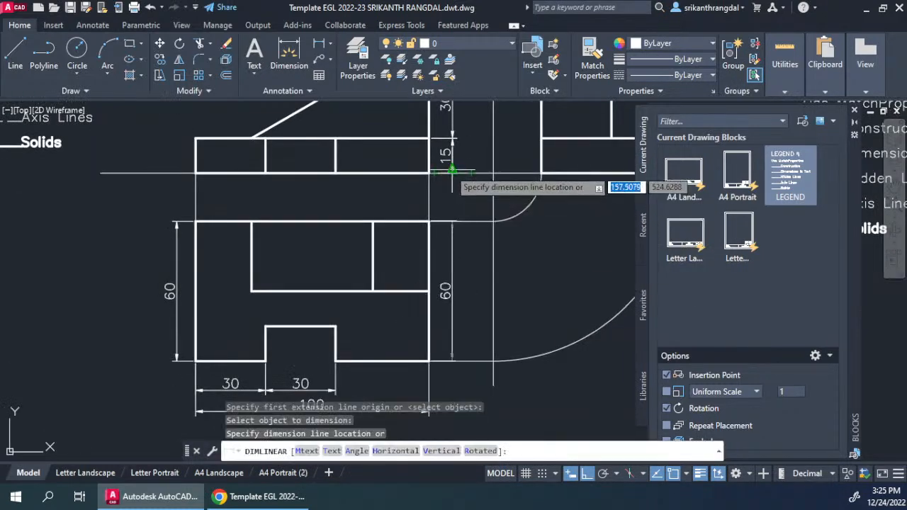
{"action": "left_click", "coordinate": [451, 177]}
{"action": "middle_click_drag", "start_coordinate": [452, 274], "coordinate": [452, 303]}
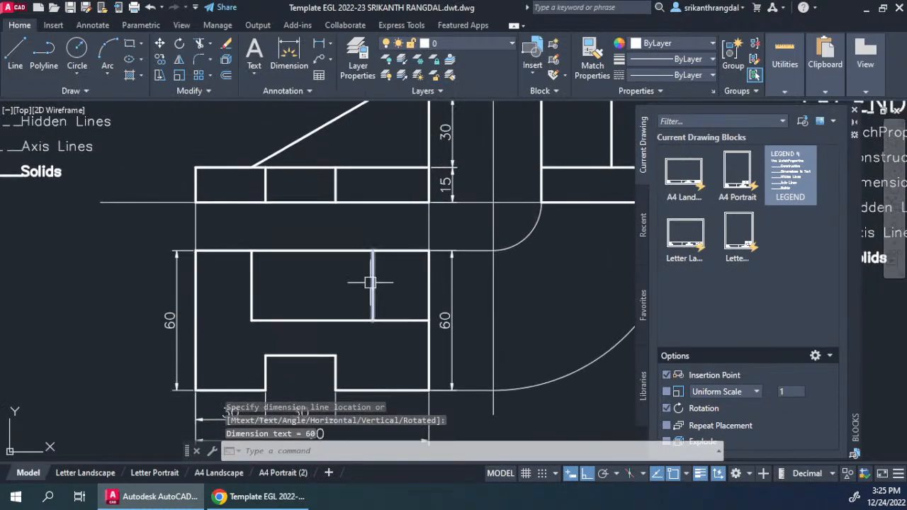
- Erase the redundant left 60 dimension and recentre the dimensioned views
{"action": "left_click", "coordinate": [187, 307]}
{"action": "left_click", "coordinate": [166, 320]}
{"action": "type", "text": "e"}
{"action": "key", "text": "space"}
{"action": "middle_click_drag", "start_coordinate": [284, 298], "coordinate": [278, 227]}
{"action": "scroll", "coordinate": [276, 233], "scroll_direction": "down", "scroll_amount": 2}
{"action": "middle_click_drag", "start_coordinate": [401, 273], "coordinate": [401, 324]}
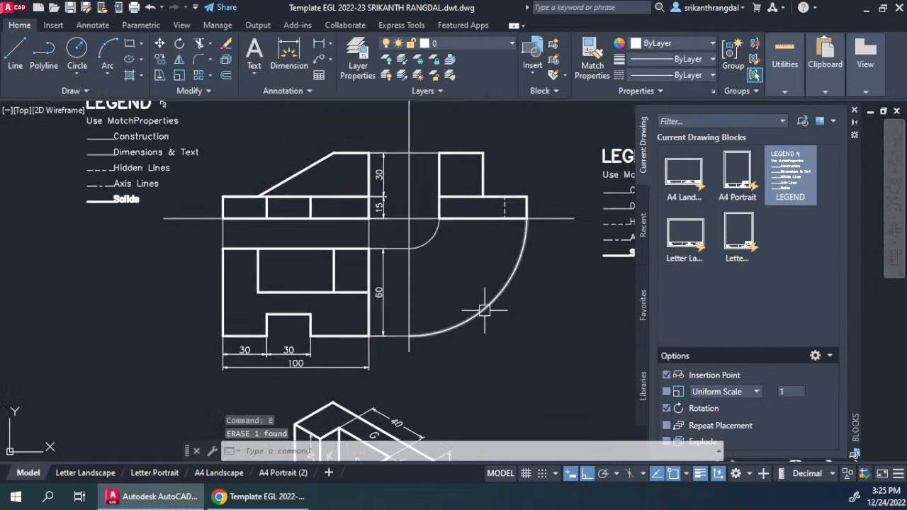
- Use MATCHPROP to copy the legend's Dimensions & Text line properties onto the 60, 15 and 30 dimensions
{"action": "type", "text": "ma"}
{"action": "key", "text": "Return"}
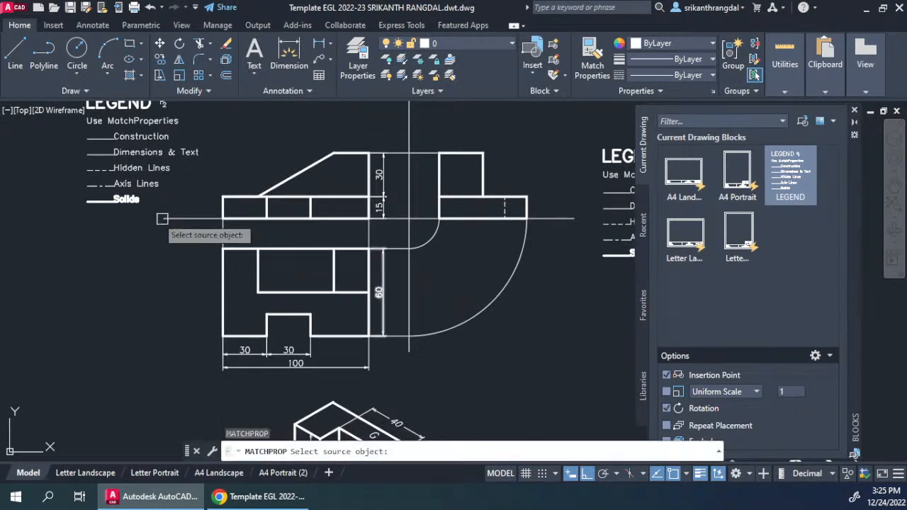
{"action": "left_click", "coordinate": [97, 152]}
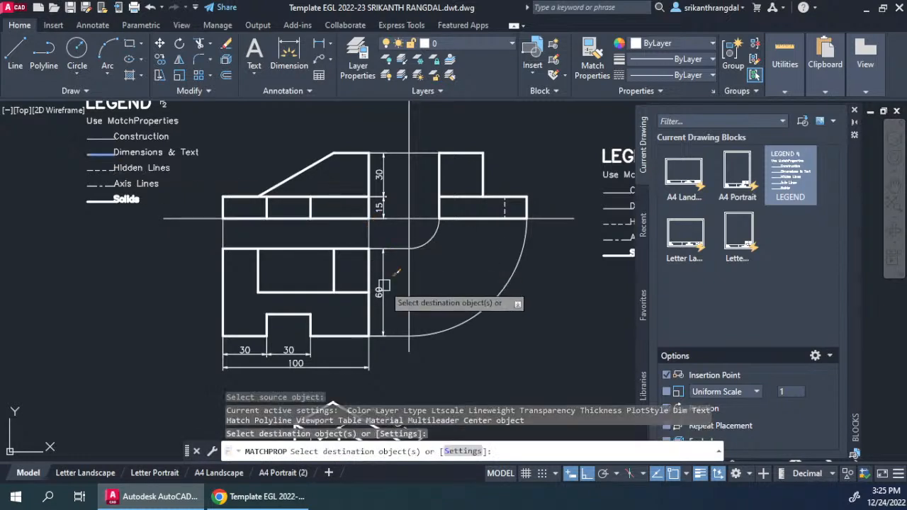
{"action": "left_click", "coordinate": [380, 192]}
{"action": "left_click", "coordinate": [381, 202]}
{"action": "left_click", "coordinate": [396, 185]}
{"action": "left_click", "coordinate": [378, 206]}
{"action": "key", "text": "Return"}
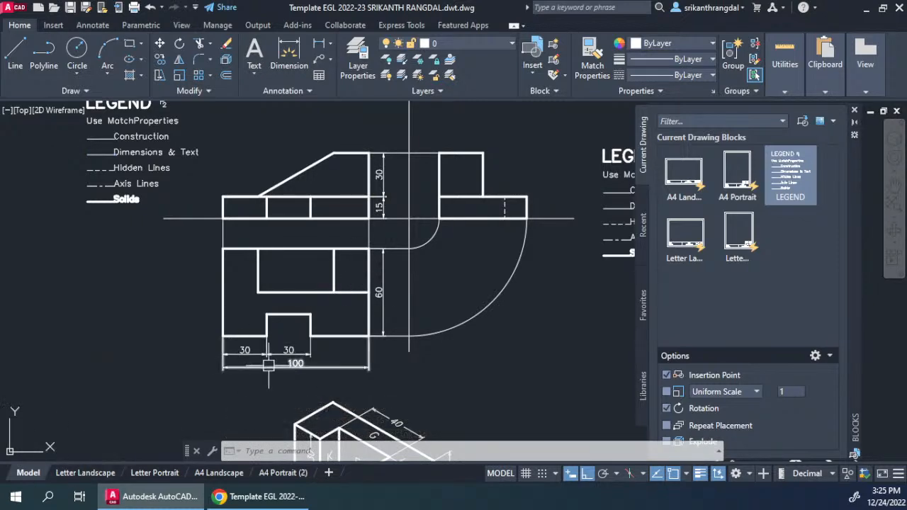
- On the Letter Landscape layout, reposition the drawing inside the viewport, then return to paper space
{"action": "left_click", "coordinate": [85, 472]}
{"action": "double_click", "coordinate": [337, 271]}
{"action": "scroll", "coordinate": [393, 269], "scroll_direction": "up", "scroll_amount": 4}
{"action": "middle_click_drag", "start_coordinate": [393, 262], "coordinate": [382, 187]}
{"action": "middle_click_drag", "start_coordinate": [414, 248], "coordinate": [408, 252]}
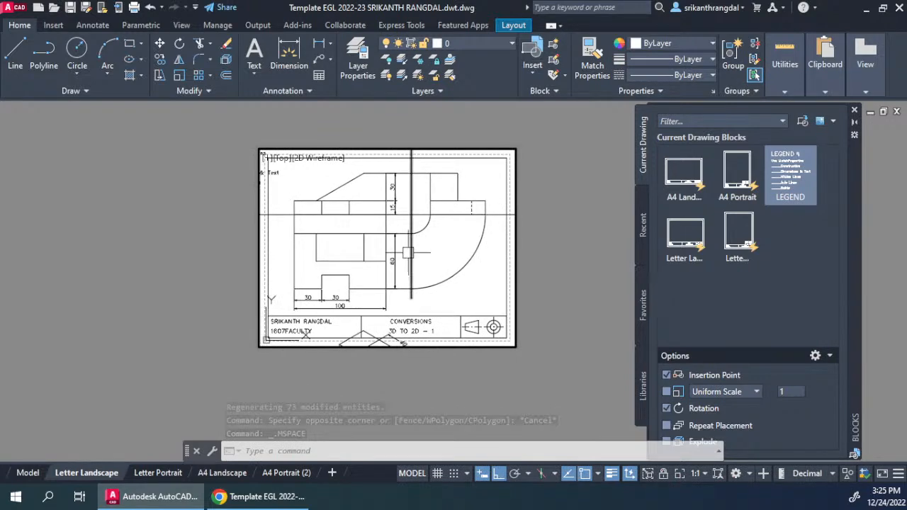
{"action": "double_click", "coordinate": [560, 248]}
- Inspect the 100 and 60 dimensions and title block on the sheet, then switch to Model
{"action": "scroll", "coordinate": [359, 308], "scroll_direction": "up", "scroll_amount": 6}
{"action": "middle_click_drag", "start_coordinate": [492, 208], "coordinate": [444, 307]}
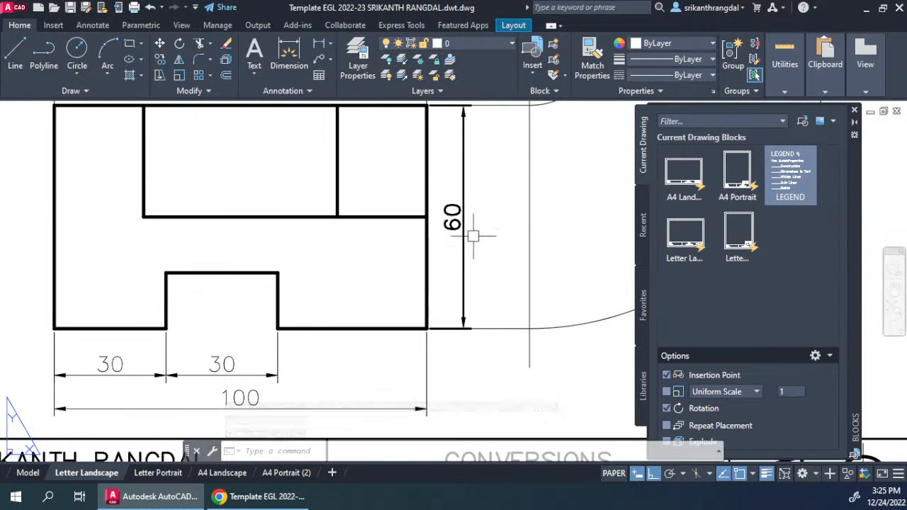
{"action": "scroll", "coordinate": [459, 221], "scroll_direction": "up", "scroll_amount": 3}
{"action": "middle_click_drag", "start_coordinate": [456, 342], "coordinate": [483, 219]}
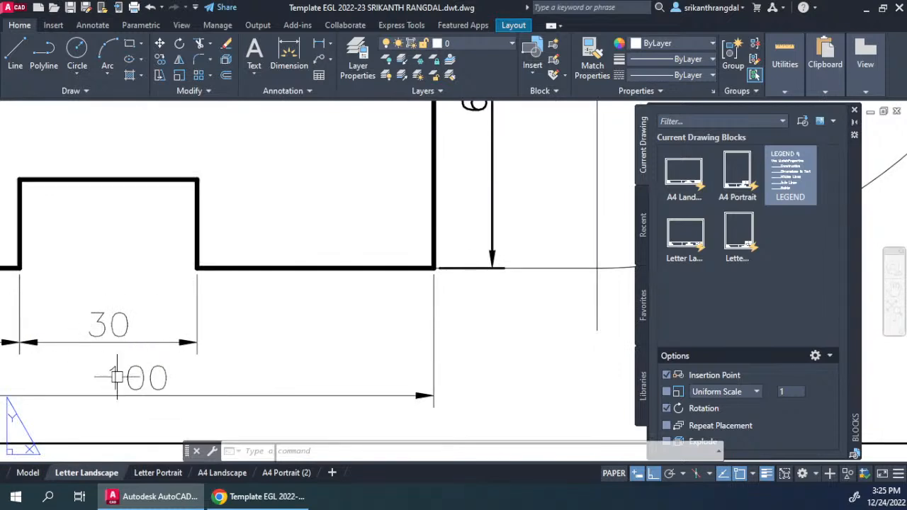
{"action": "scroll", "coordinate": [121, 375], "scroll_direction": "up", "scroll_amount": 5}
{"action": "scroll", "coordinate": [314, 368], "scroll_direction": "down", "scroll_amount": 10}
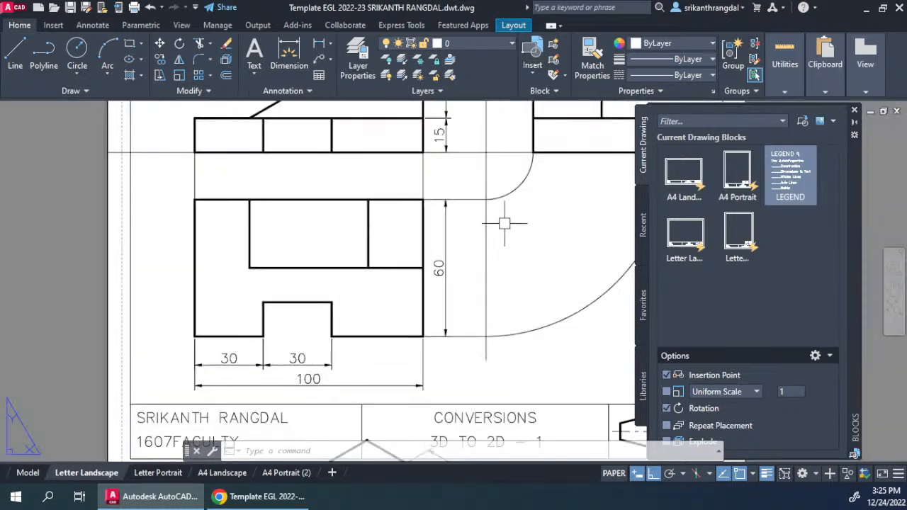
{"action": "scroll", "coordinate": [499, 296], "scroll_direction": "up", "scroll_amount": 6}
{"action": "middle_click_drag", "start_coordinate": [409, 359], "coordinate": [380, 231]}
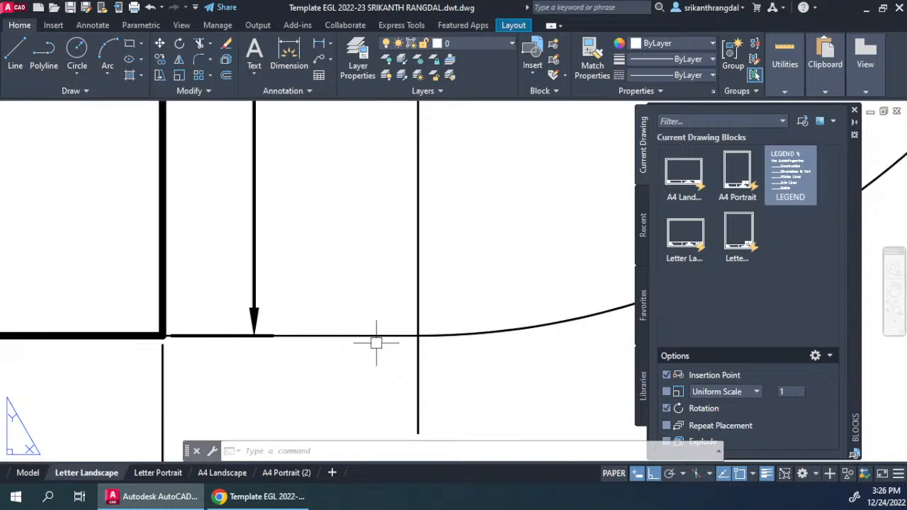
{"action": "scroll", "coordinate": [376, 342], "scroll_direction": "down", "scroll_amount": 2}
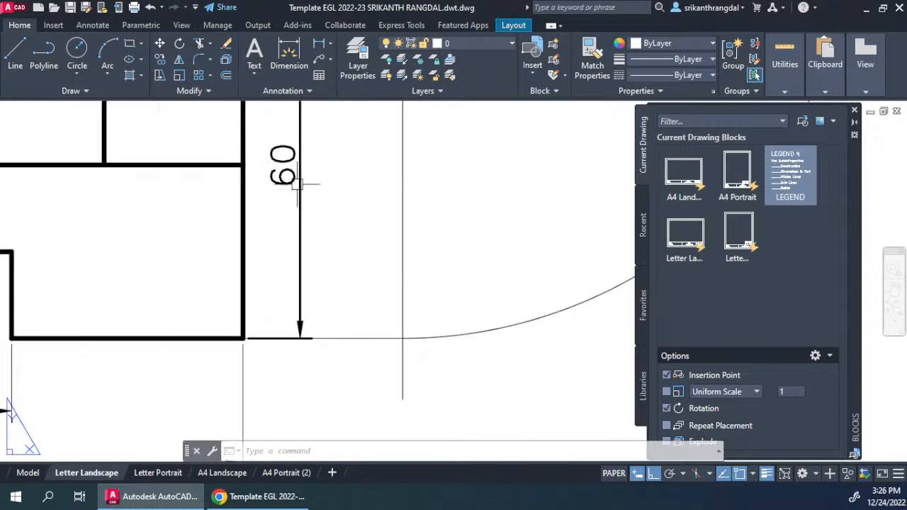
{"action": "scroll", "coordinate": [298, 183], "scroll_direction": "down", "scroll_amount": 2}
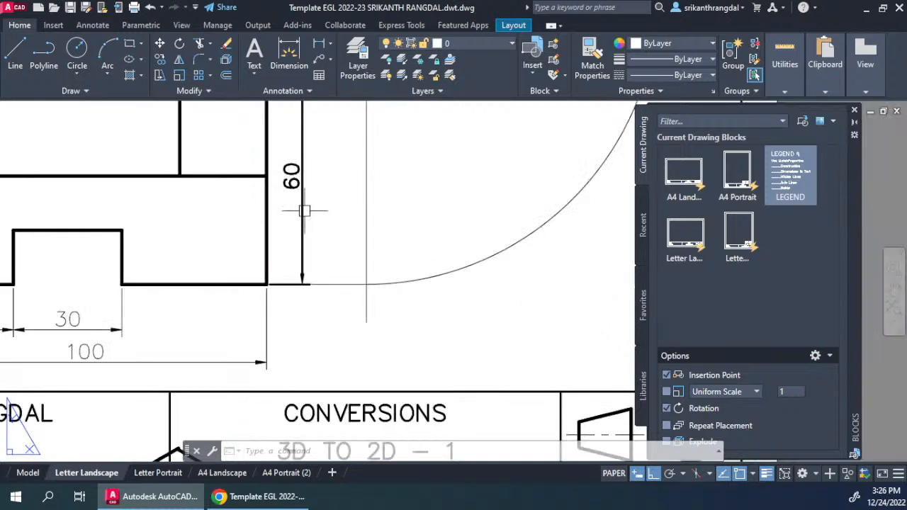
{"action": "middle_click_drag", "start_coordinate": [314, 200], "coordinate": [370, 237]}
{"action": "scroll", "coordinate": [172, 253], "scroll_direction": "up", "scroll_amount": 1}
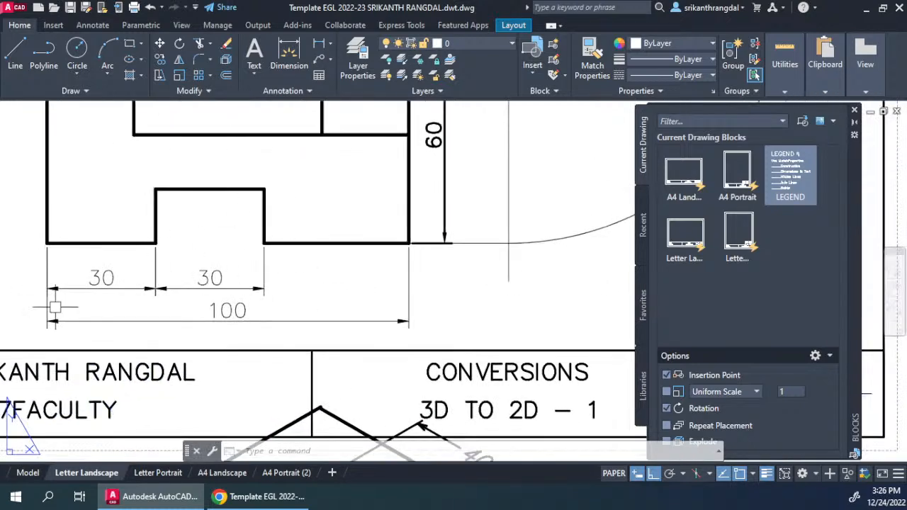
{"action": "left_click", "coordinate": [28, 472]}
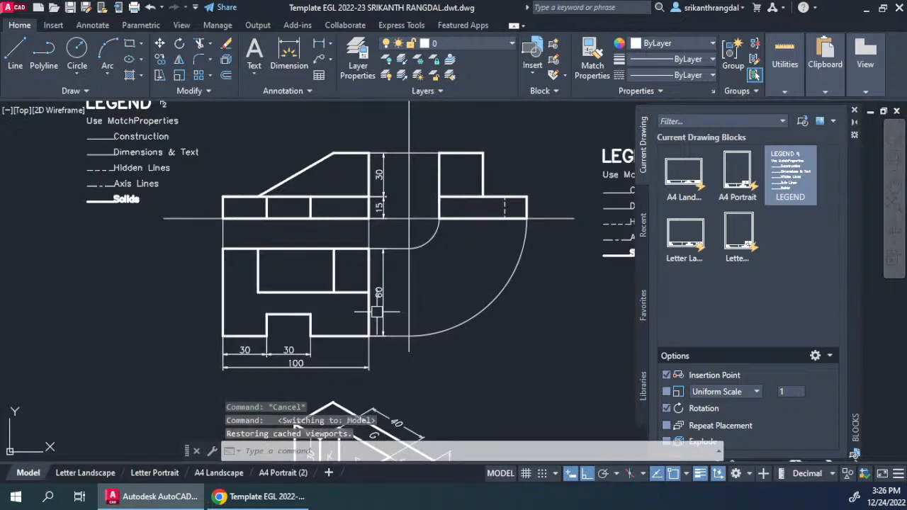
- Lower the lineweight display scale in the LW Lineweight Settings dialog
{"action": "type", "text": "LW"}
{"action": "key", "text": "Return"}
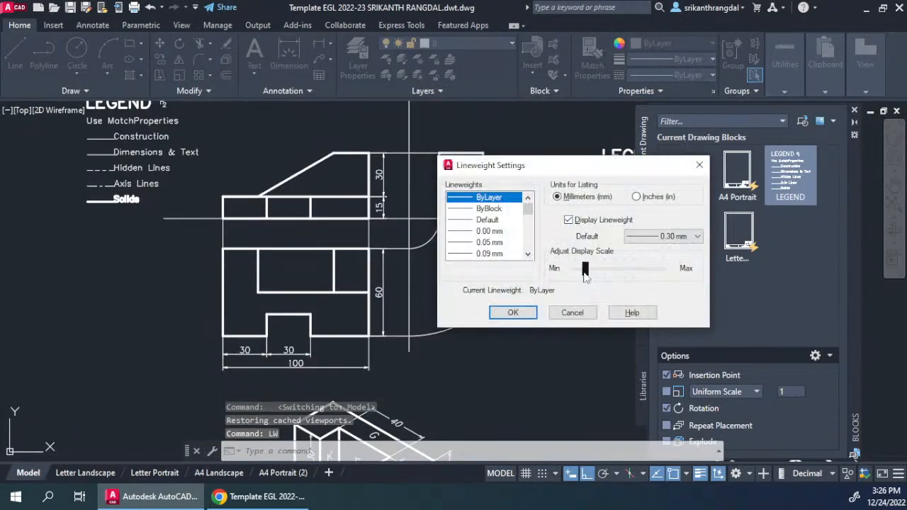
{"action": "left_click", "coordinate": [586, 273]}
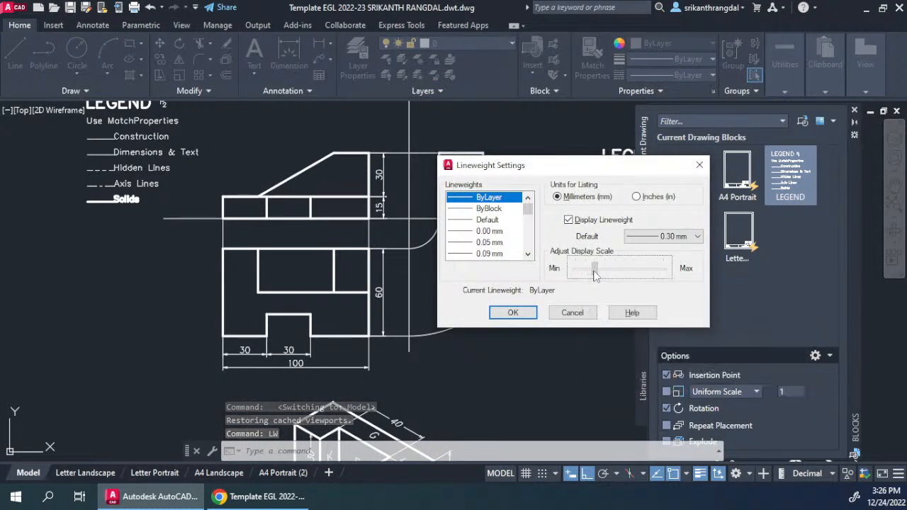
{"action": "left_click", "coordinate": [514, 313]}
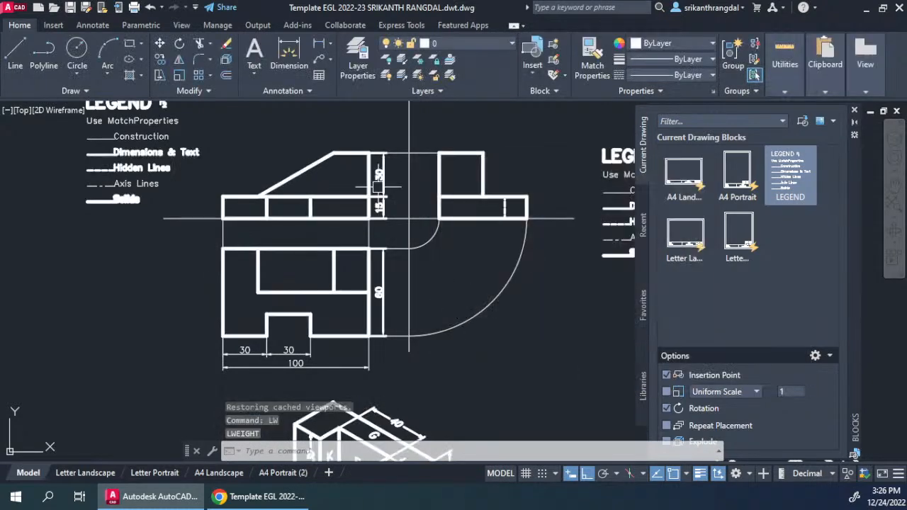
{"action": "scroll", "coordinate": [352, 269], "scroll_direction": "up", "scroll_amount": 4}
{"action": "scroll", "coordinate": [363, 305], "scroll_direction": "down", "scroll_amount": 4}
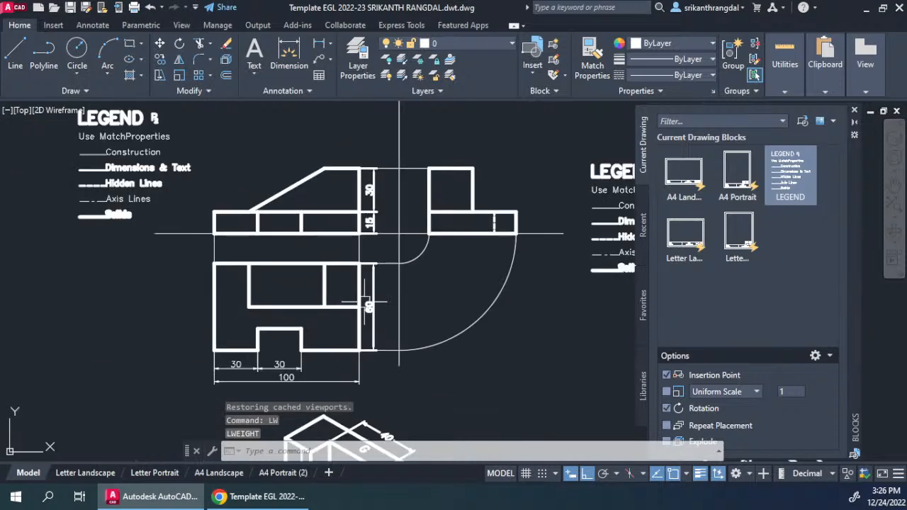
{"action": "scroll", "coordinate": [379, 219], "scroll_direction": "up", "scroll_amount": 5}
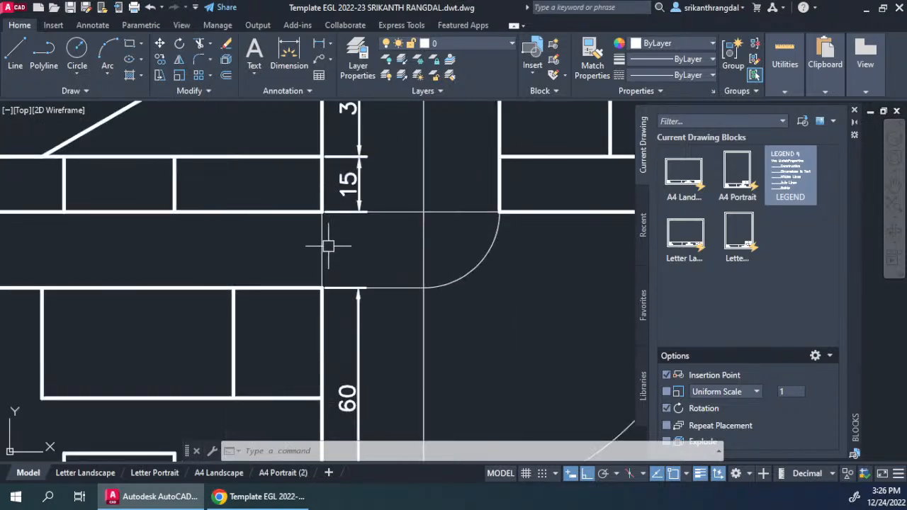
- Reopen Lineweight Settings and apply the display scale slider at minimum
{"action": "key", "text": "Escape"}
{"action": "key", "text": "Escape"}
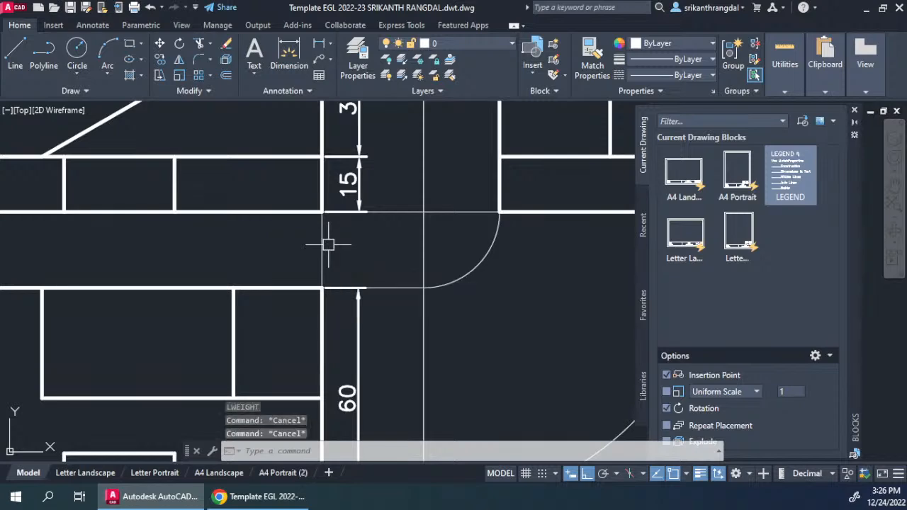
{"action": "type", "text": "lw"}
{"action": "key", "text": "Return"}
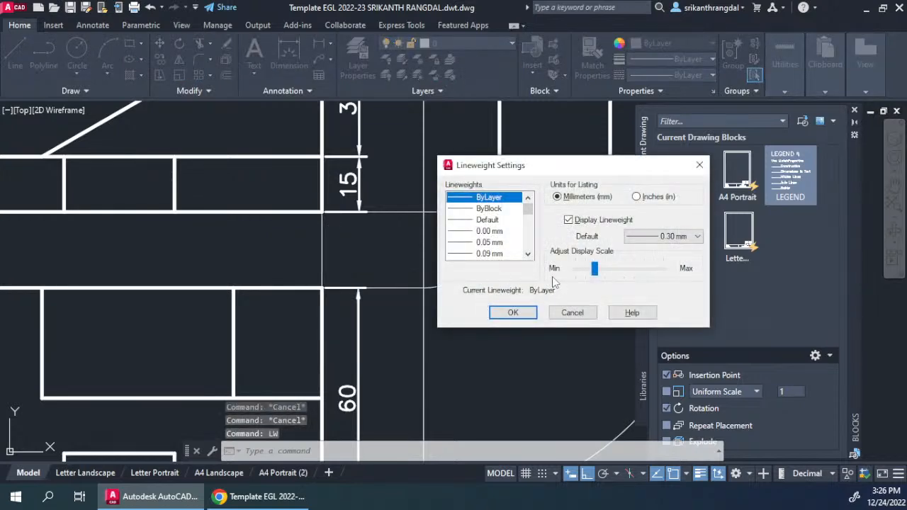
{"action": "left_click", "coordinate": [513, 312]}
{"action": "scroll", "coordinate": [389, 219], "scroll_direction": "up", "scroll_amount": 2}
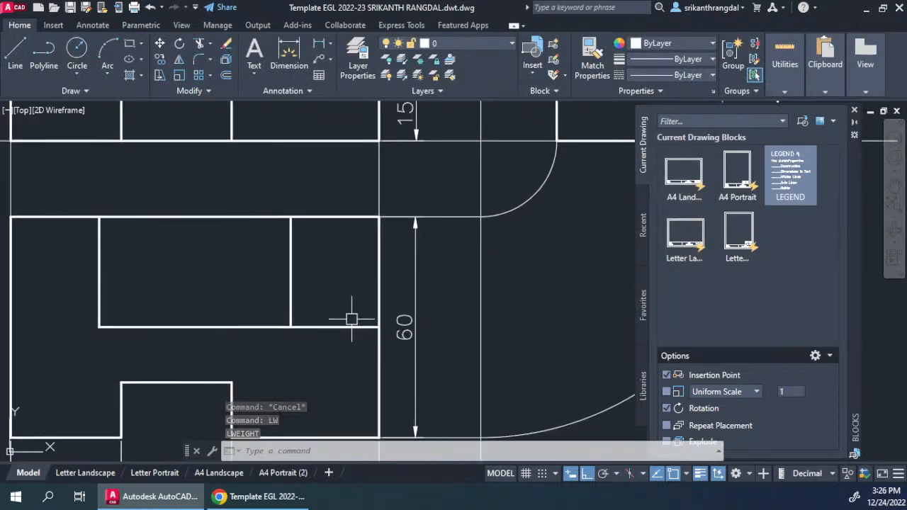
{"action": "scroll", "coordinate": [396, 297], "scroll_direction": "down", "scroll_amount": 4}
{"action": "scroll", "coordinate": [417, 312], "scroll_direction": "up", "scroll_amount": 1}
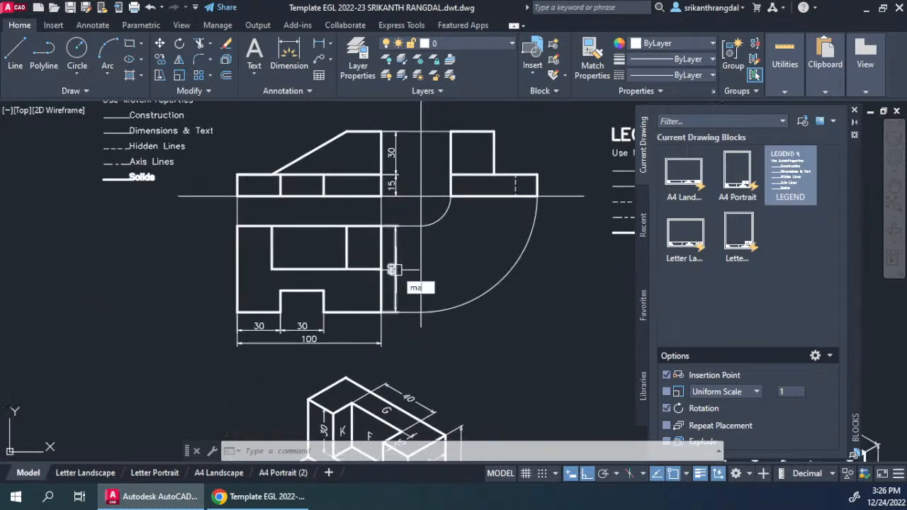
- Match the 60 dimension's properties onto the 30, 30 and 100 dimensions
{"action": "key", "text": "Return"}
{"action": "left_click", "coordinate": [391, 269]}
{"action": "left_click", "coordinate": [340, 327]}
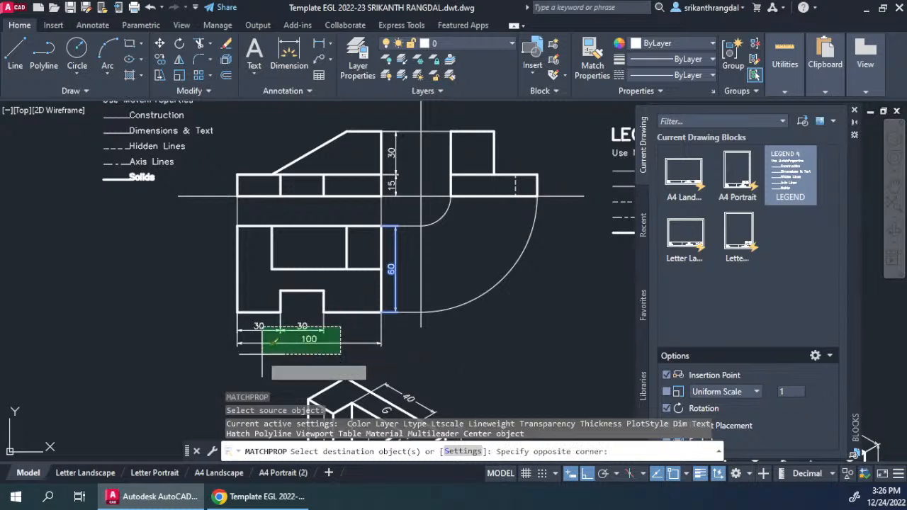
{"action": "left_click", "coordinate": [243, 354]}
{"action": "key", "text": "Return"}
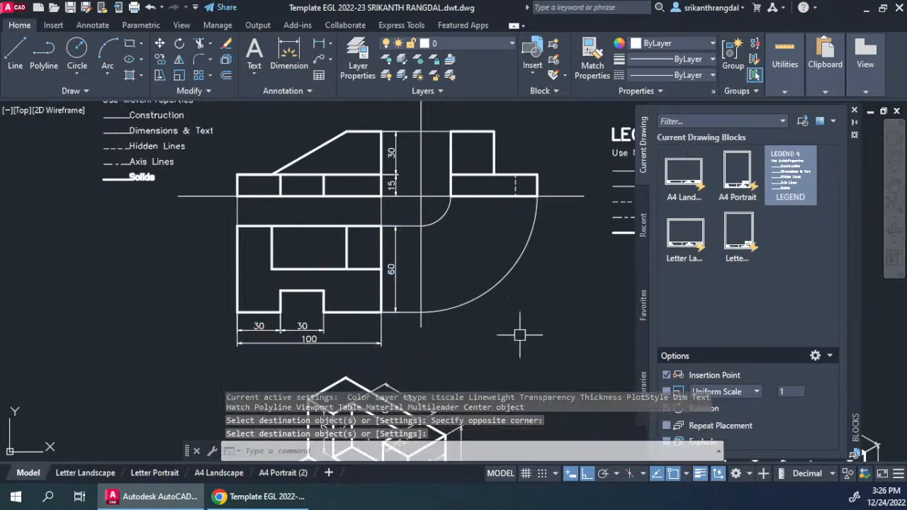
- Check the LEGEND block, then return to the Letter Landscape sheet
{"action": "middle_click_drag", "start_coordinate": [486, 263], "coordinate": [335, 302]}
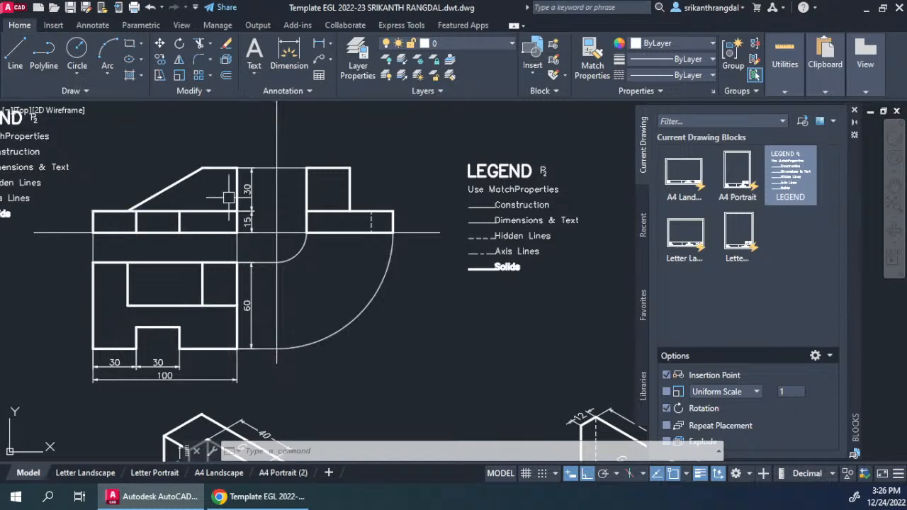
{"action": "left_click", "coordinate": [85, 473]}
{"action": "scroll", "coordinate": [405, 221], "scroll_direction": "down", "scroll_amount": 4}
- Activate the Letter Landscape viewport and zoom the views inside it
{"action": "middle_click_drag", "start_coordinate": [502, 215], "coordinate": [473, 355]}
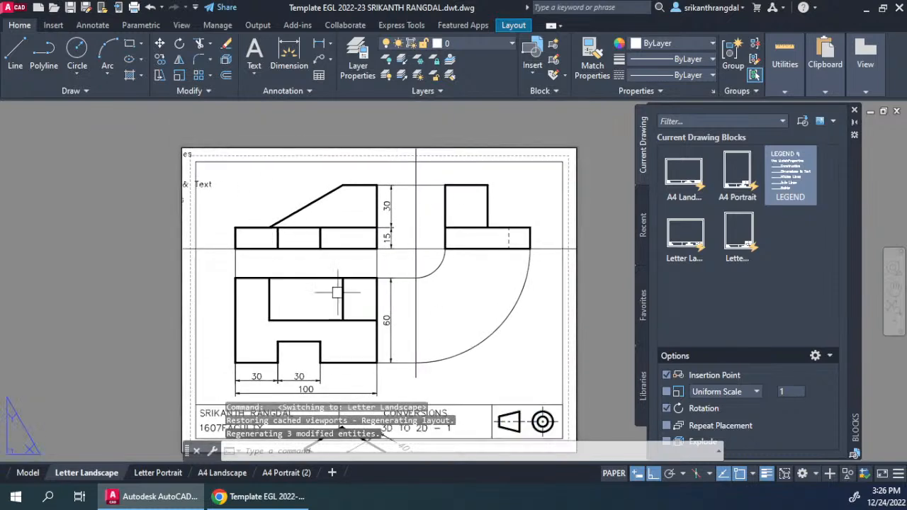
{"action": "double_click", "coordinate": [468, 320]}
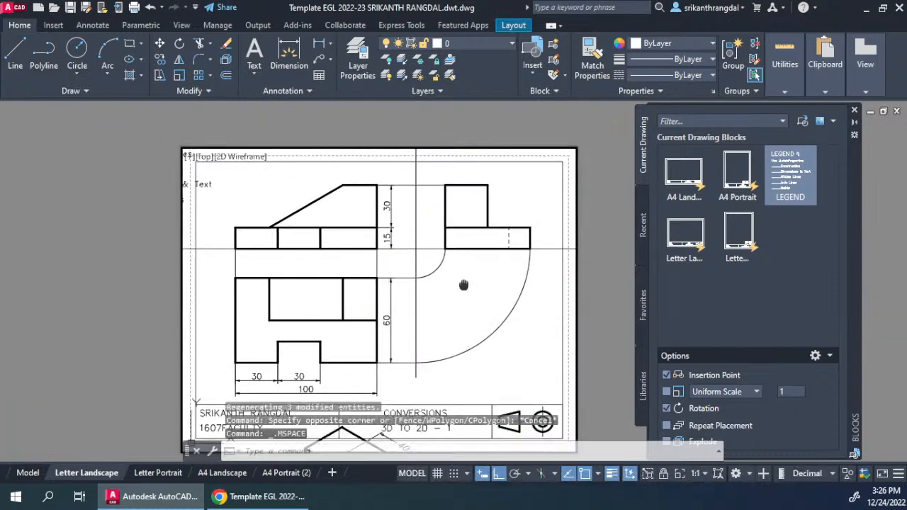
{"action": "middle_click_drag", "start_coordinate": [462, 285], "coordinate": [468, 290]}
{"action": "scroll", "coordinate": [468, 289], "scroll_direction": "up", "scroll_amount": 2}
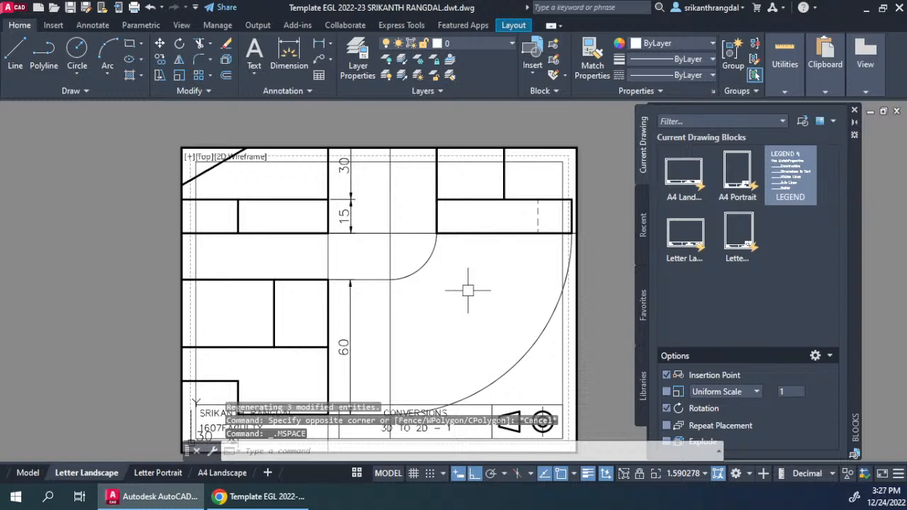
{"action": "type", "text": "z"}
{"action": "key", "text": "Return"}
{"action": "key", "text": "Return"}
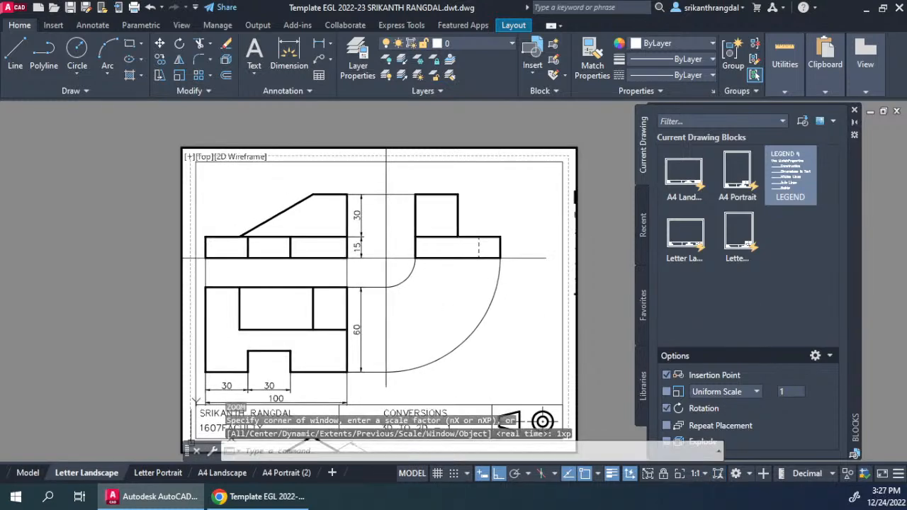
- Pan the views slightly right within the viewport and return to paper space
{"action": "type", "text": "p"}
{"action": "key", "text": "Return"}
{"action": "mouse_move", "coordinate": [403, 318]}
{"action": "left_mouse_down"}
{"action": "mouse_move", "coordinate": [423, 326]}
{"action": "mouse_move", "coordinate": [419, 316]}
{"action": "left_mouse_up"}
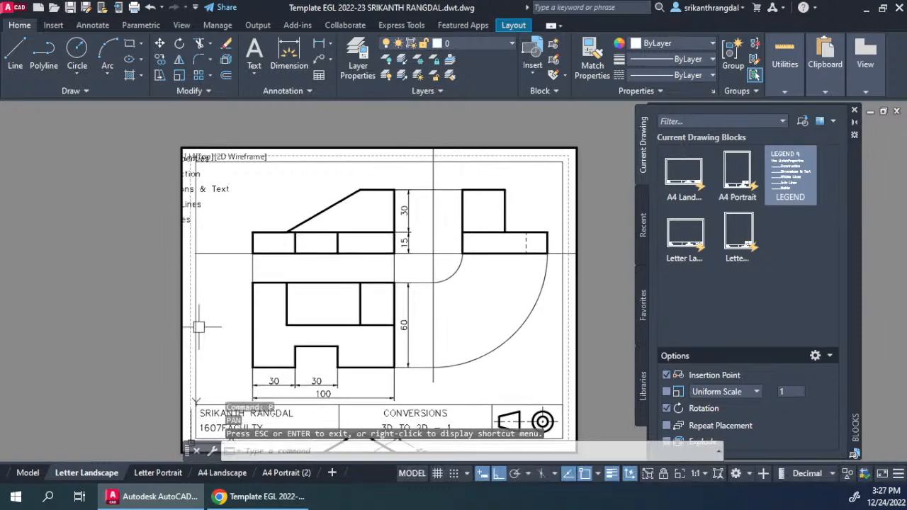
{"action": "key", "text": "Escape"}
{"action": "double_click", "coordinate": [113, 314]}
{"action": "scroll", "coordinate": [308, 425], "scroll_direction": "up", "scroll_amount": 3}
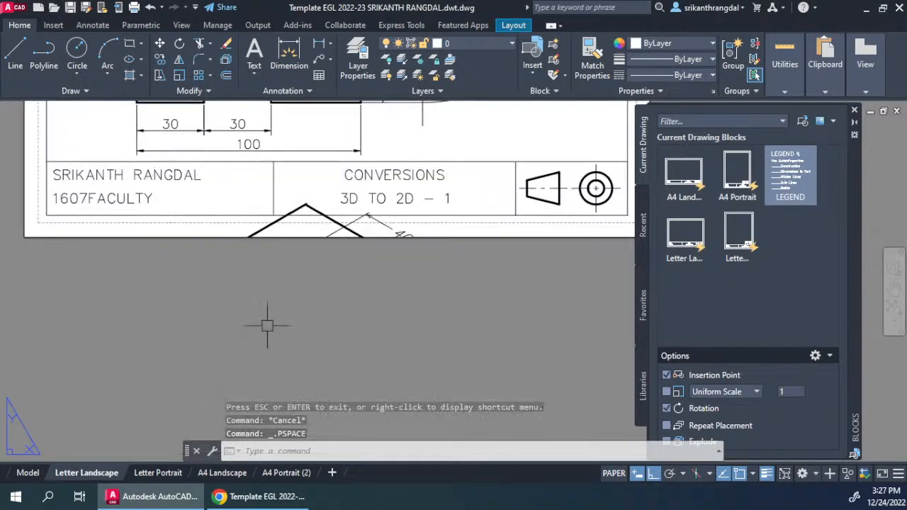
{"action": "scroll", "coordinate": [424, 268], "scroll_direction": "down", "scroll_amount": 3}
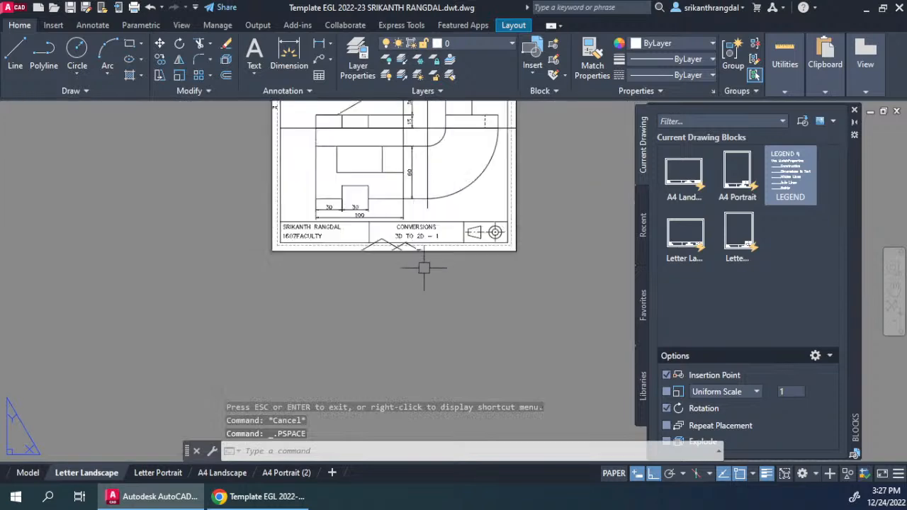
{"action": "left_click", "coordinate": [22, 473]}
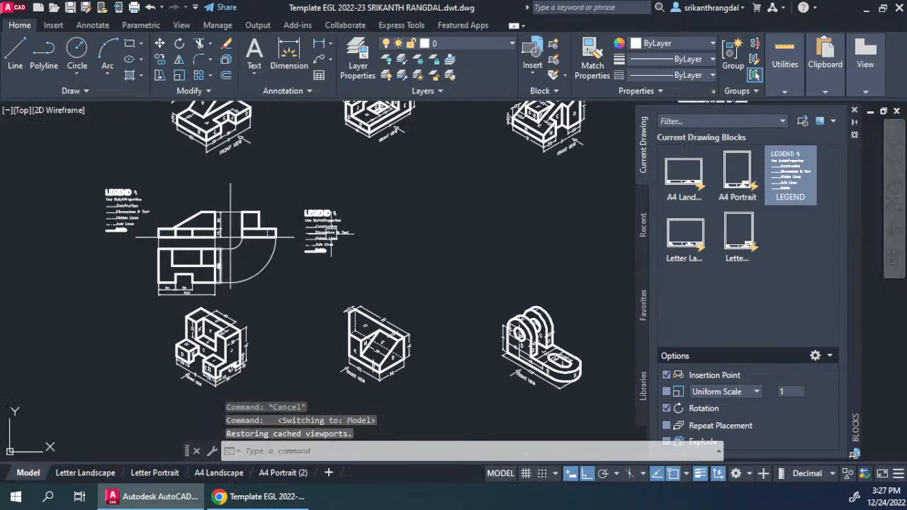
- Delete the duplicate LEGEND block and move the views and remaining legend slightly up
{"action": "left_click", "coordinate": [326, 226]}
{"action": "key", "text": "Delete"}
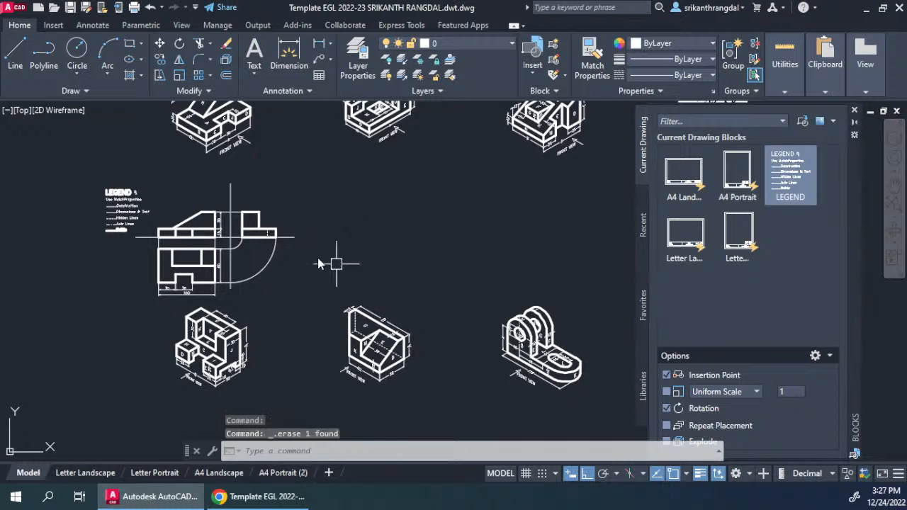
{"action": "left_click", "coordinate": [340, 194]}
{"action": "left_click", "coordinate": [84, 298]}
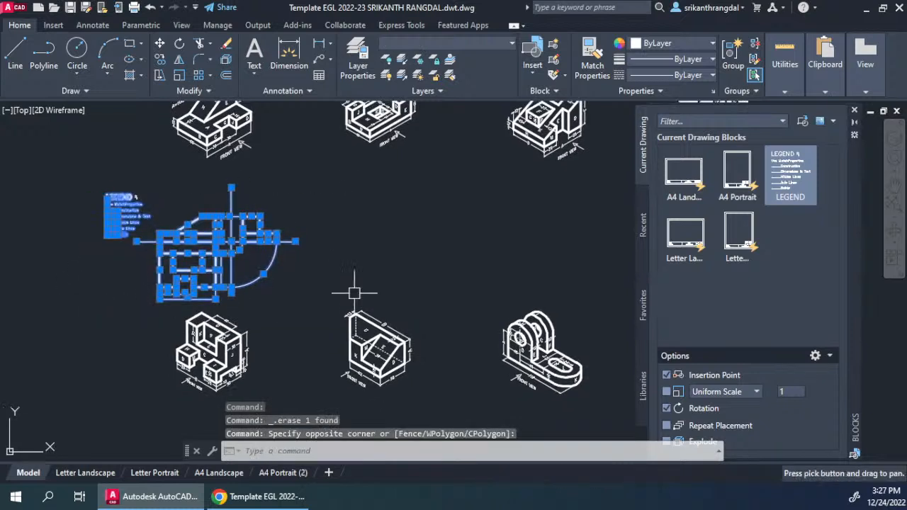
{"action": "type", "text": "m"}
{"action": "key", "text": "Return"}
{"action": "left_click", "coordinate": [336, 273]}
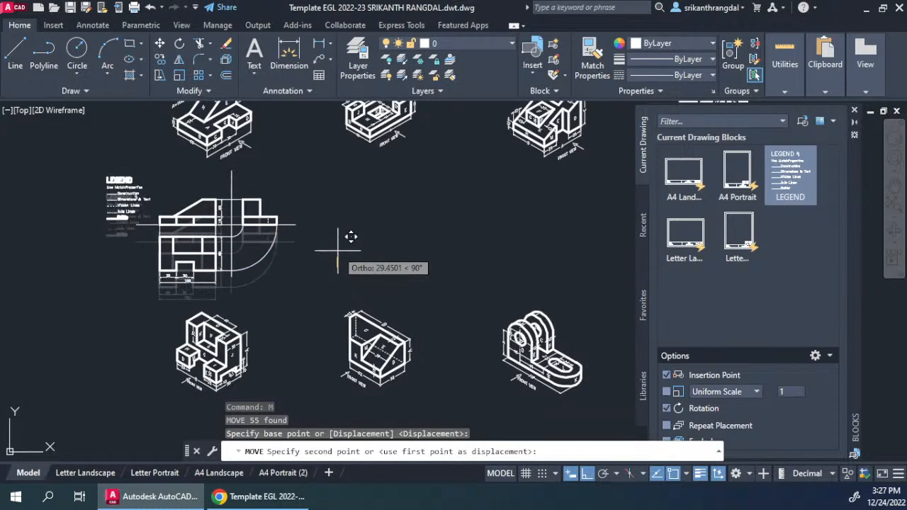
{"action": "left_click", "coordinate": [338, 251]}
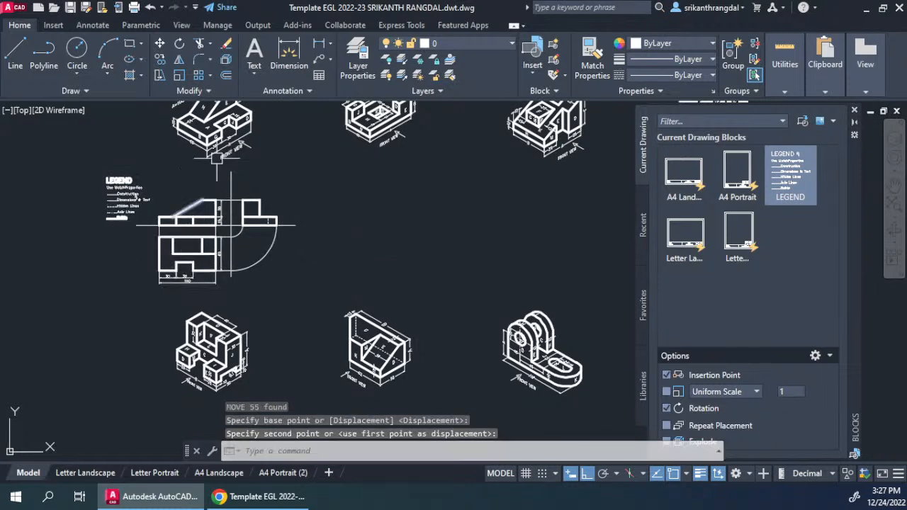
- Return to the Letter Landscape sheet to check the layout
{"action": "left_click", "coordinate": [96, 478]}
{"action": "middle_click_drag", "start_coordinate": [395, 193], "coordinate": [346, 286]}
{"action": "left_click", "coordinate": [414, 281]}
- Scale the viewport to 1:1 with 1xp and pan to center the views in the frame
{"action": "double_click", "coordinate": [415, 280]}
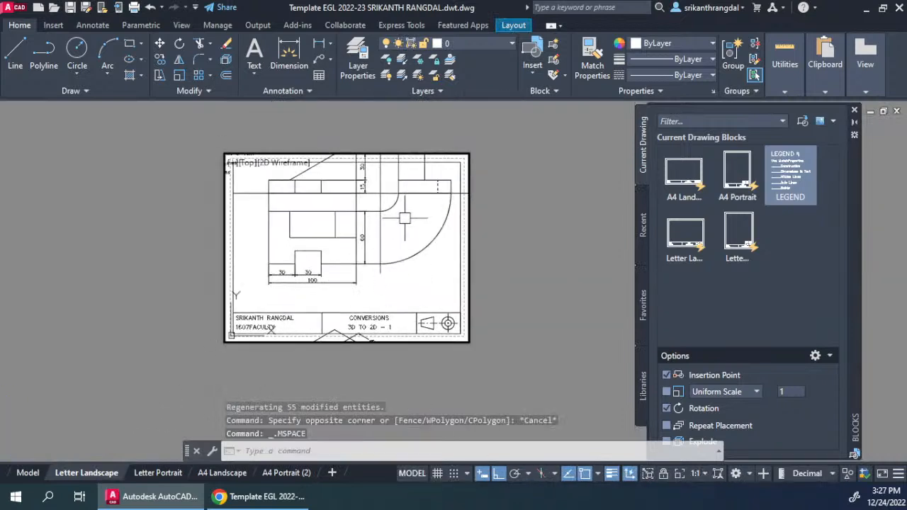
{"action": "type", "text": "xp"}
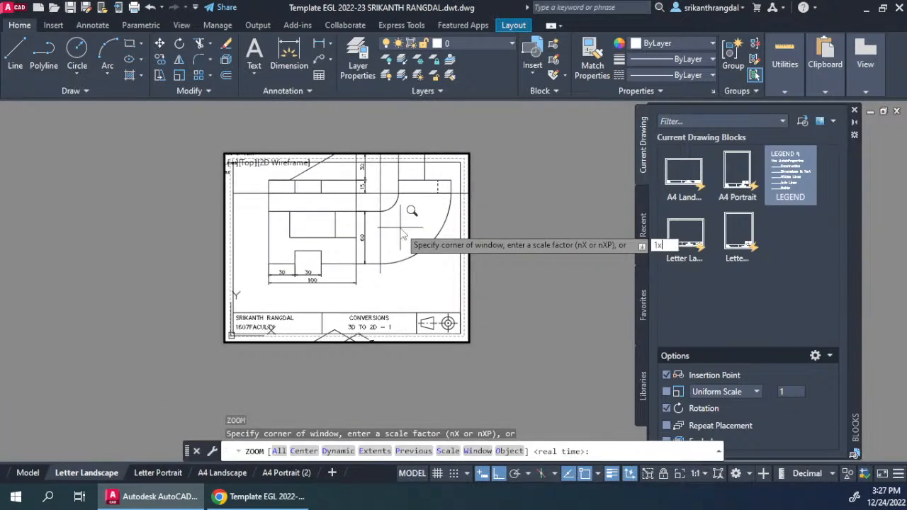
{"action": "key", "text": "Return"}
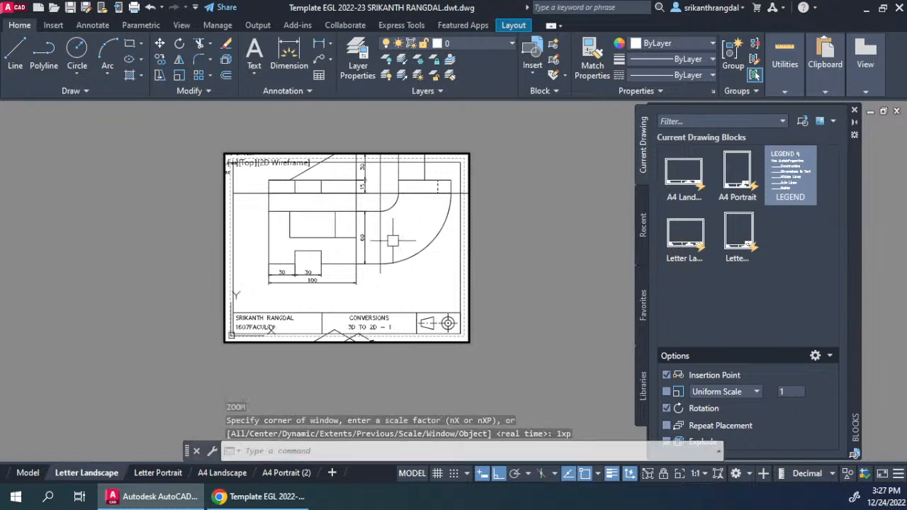
{"action": "type", "text": "p"}
{"action": "key", "text": "Return"}
{"action": "left_click_drag", "start_coordinate": [402, 230], "coordinate": [388, 252]}
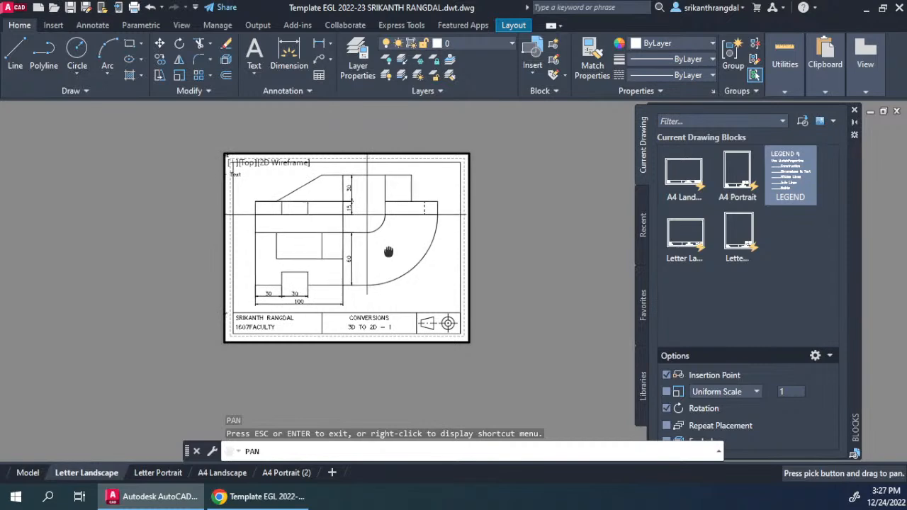
{"action": "key", "text": "Escape"}
- Return to paper space and look over the sheet's dimensions and title block
{"action": "double_click", "coordinate": [530, 264]}
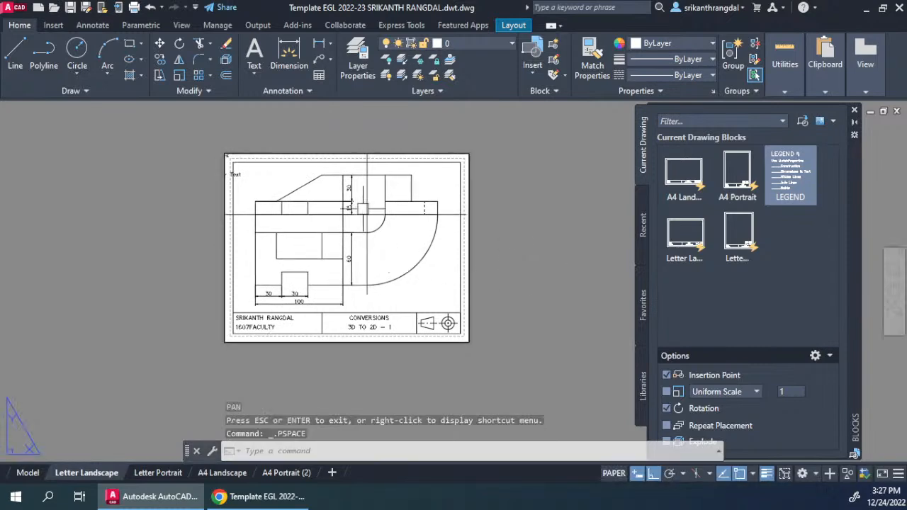
{"action": "scroll", "coordinate": [380, 248], "scroll_direction": "up", "scroll_amount": 4}
{"action": "middle_click_drag", "start_coordinate": [255, 210], "coordinate": [289, 269]}
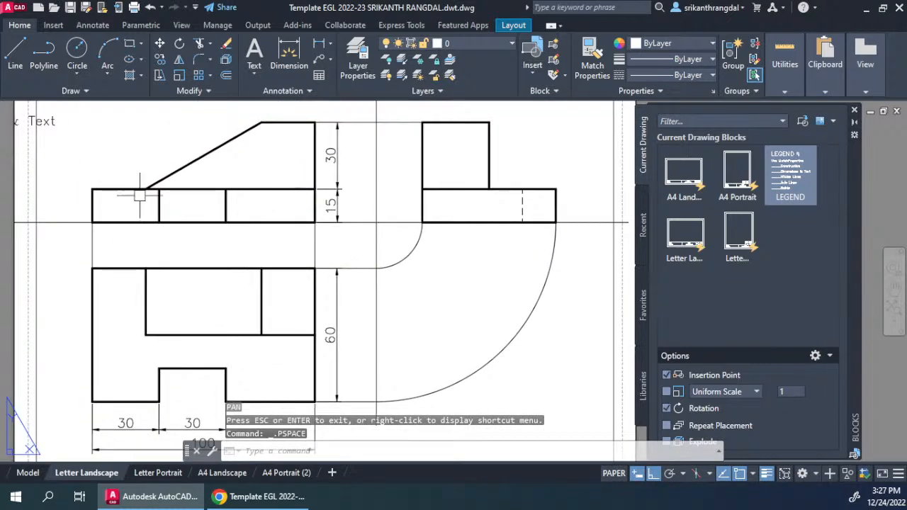
{"action": "scroll", "coordinate": [156, 226], "scroll_direction": "down", "scroll_amount": 2}
{"action": "left_click_drag", "start_coordinate": [180, 352], "coordinate": [165, 309]}
{"action": "scroll", "coordinate": [156, 309], "scroll_direction": "up", "scroll_amount": 2}
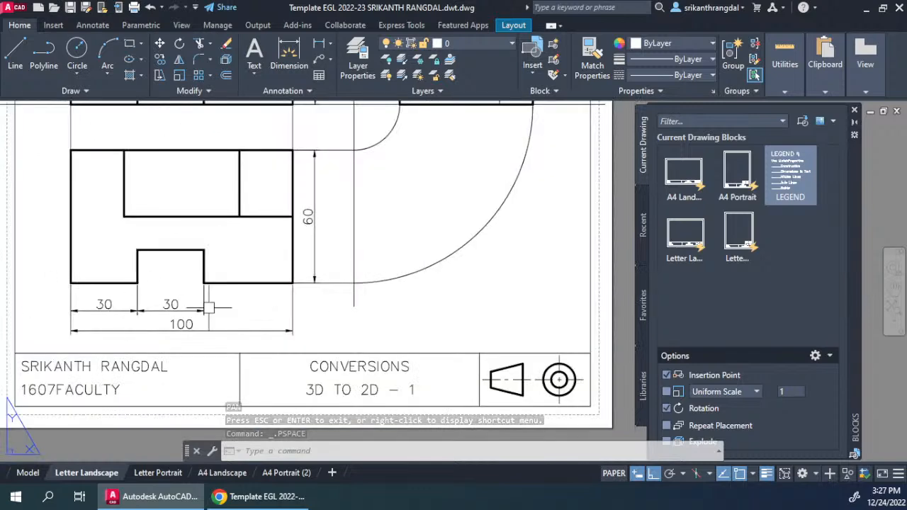
{"action": "scroll", "coordinate": [209, 308], "scroll_direction": "down", "scroll_amount": 2}
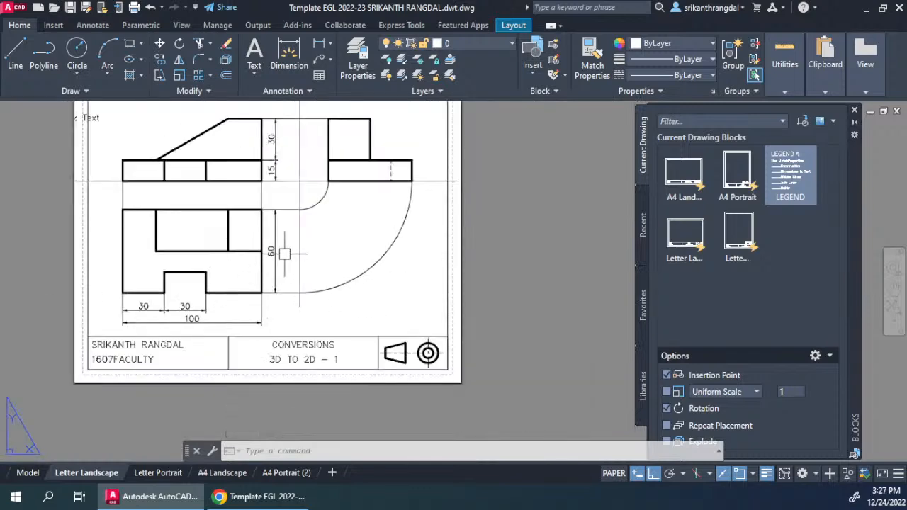
{"action": "middle_click_drag", "start_coordinate": [284, 254], "coordinate": [301, 301]}
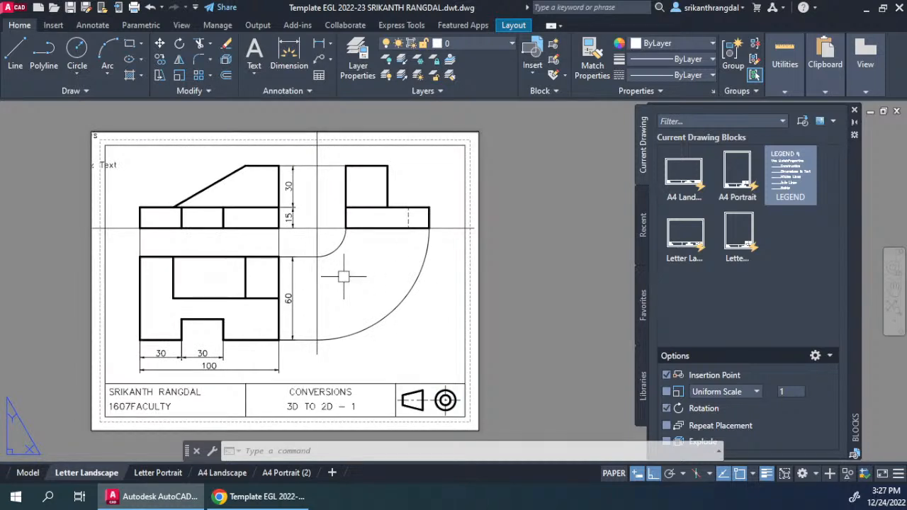
- Plot a single sheet through the DWG To PDF plotter
{"action": "key", "text": "ctrl+p"}
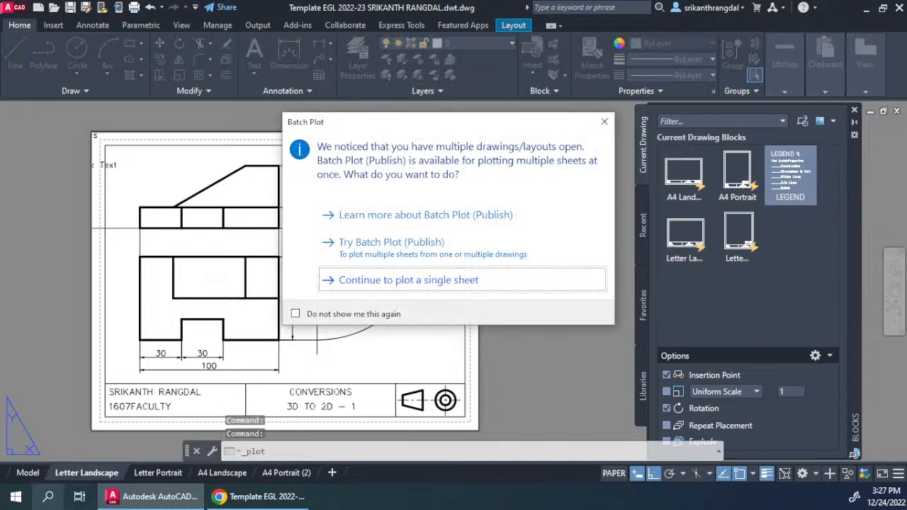
{"action": "left_click", "coordinate": [415, 284]}
{"action": "left_click", "coordinate": [319, 149]}
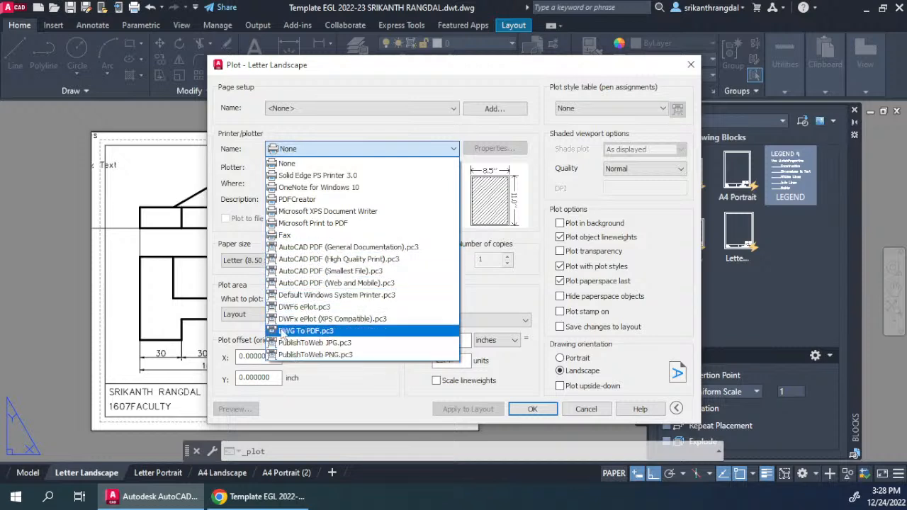
{"action": "left_click", "coordinate": [318, 336]}
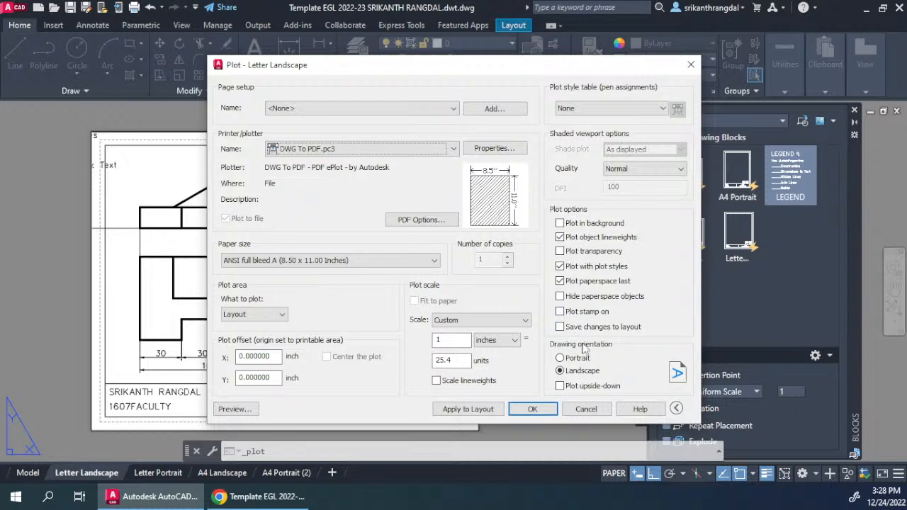
{"action": "left_click", "coordinate": [533, 409]}
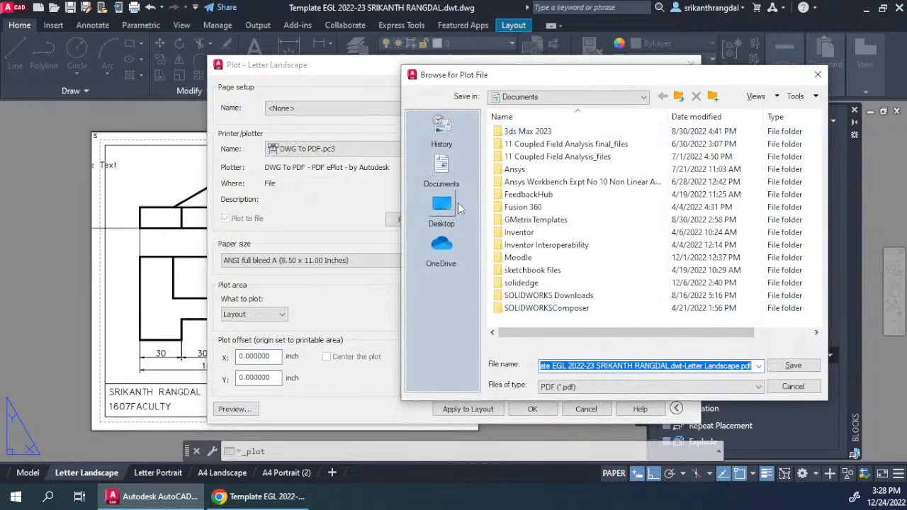
- Save the plotted PDF to the Desktop
{"action": "left_click", "coordinate": [459, 207]}
{"action": "left_click", "coordinate": [565, 368]}
{"action": "left_click", "coordinate": [564, 368]}
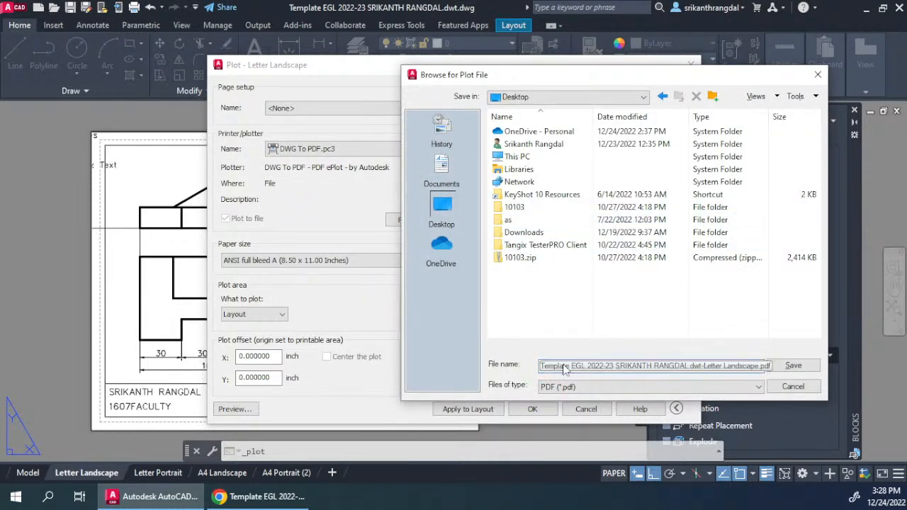
{"action": "key", "text": "Return"}
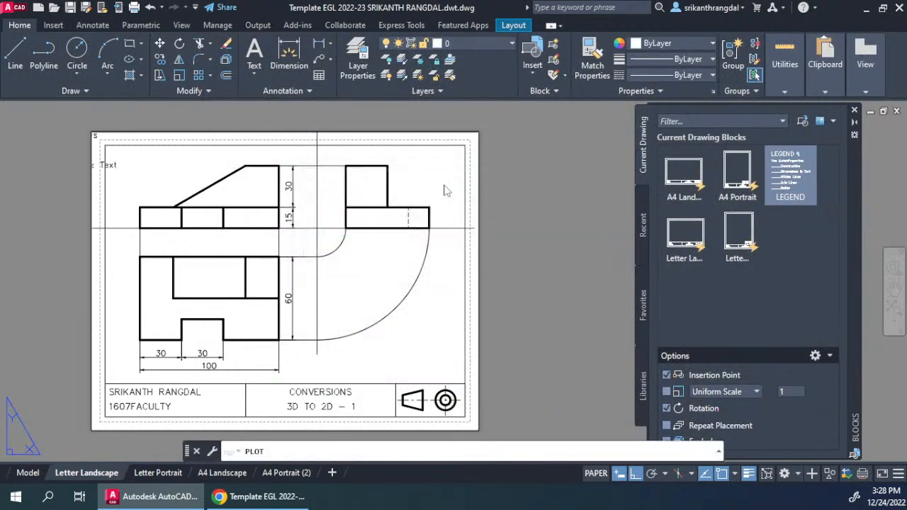
- Maximize the 1.pdf viewer window and scroll through the plotted sheet
{"action": "left_click_drag", "start_coordinate": [844, 209], "coordinate": [327, 66]}
{"action": "double_click", "coordinate": [488, 61]}
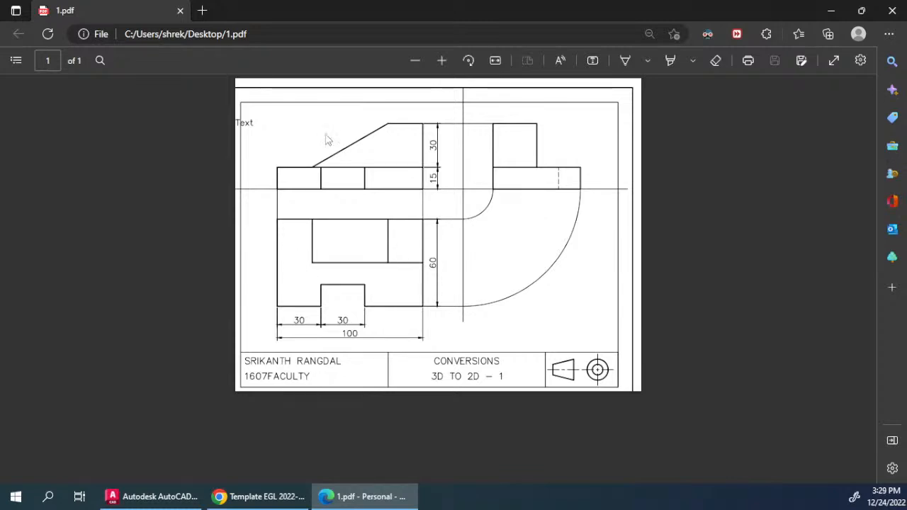
{"action": "scroll", "coordinate": [342, 180], "scroll_direction": "up", "scroll_amount": 2, "text": "ctrl"}
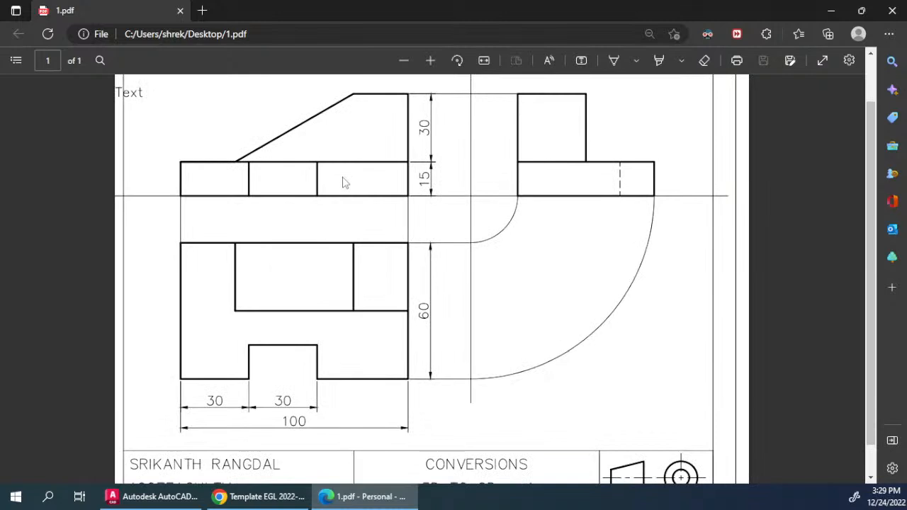
{"action": "scroll", "coordinate": [343, 183], "scroll_direction": "down", "scroll_amount": 1}
{"action": "scroll", "coordinate": [342, 183], "scroll_direction": "up", "scroll_amount": 3}
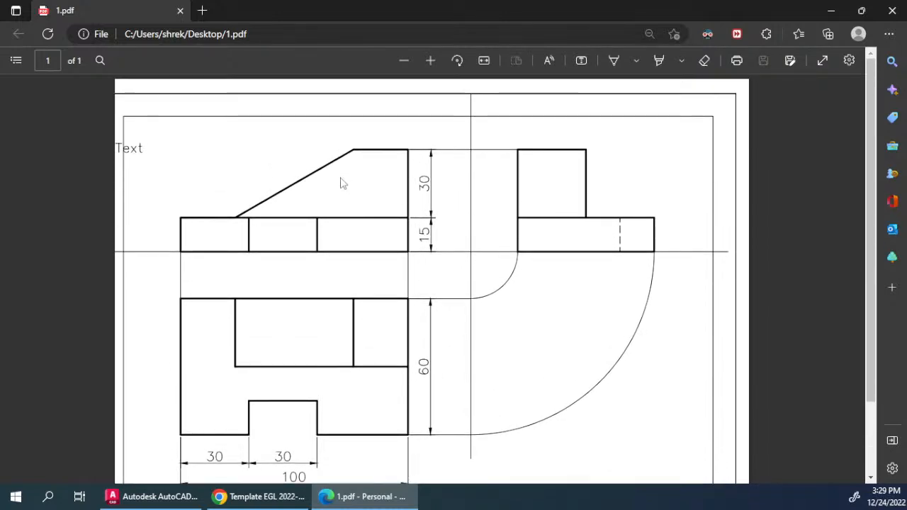
- Compare 1.pdf with the AutoCAD drawing, then return to AutoCAD
{"action": "left_click", "coordinate": [152, 496]}
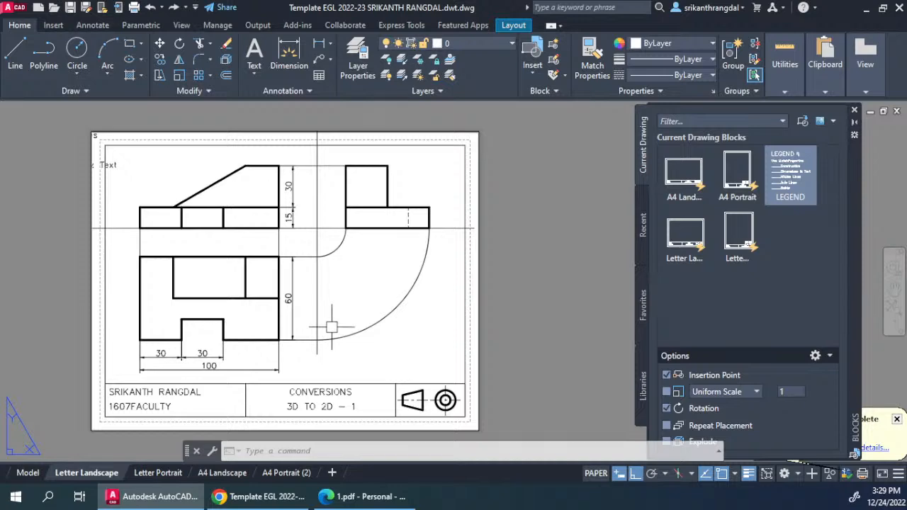
{"action": "left_click", "coordinate": [332, 495]}
{"action": "scroll", "coordinate": [296, 277], "scroll_direction": "down", "scroll_amount": 3}
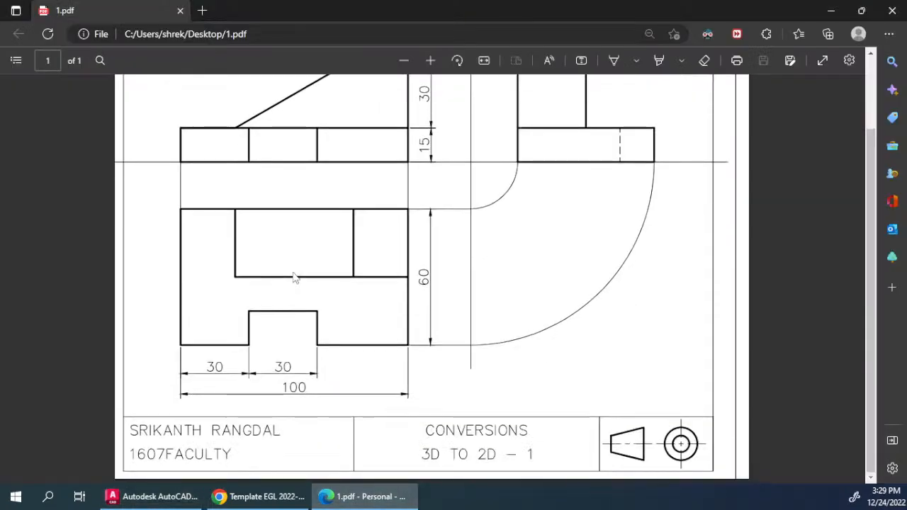
{"action": "scroll", "coordinate": [296, 278], "scroll_direction": "up", "scroll_amount": 3}
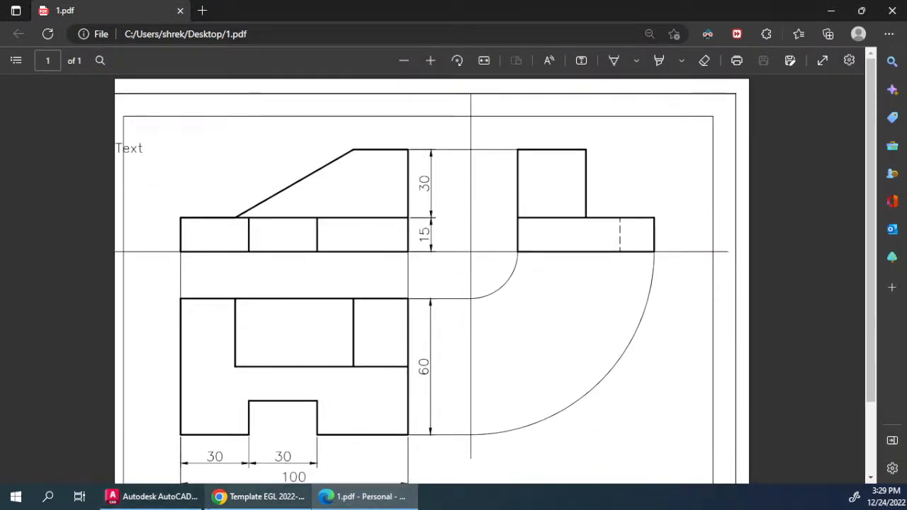
{"action": "left_click", "coordinate": [259, 495]}
{"action": "left_click", "coordinate": [168, 498]}
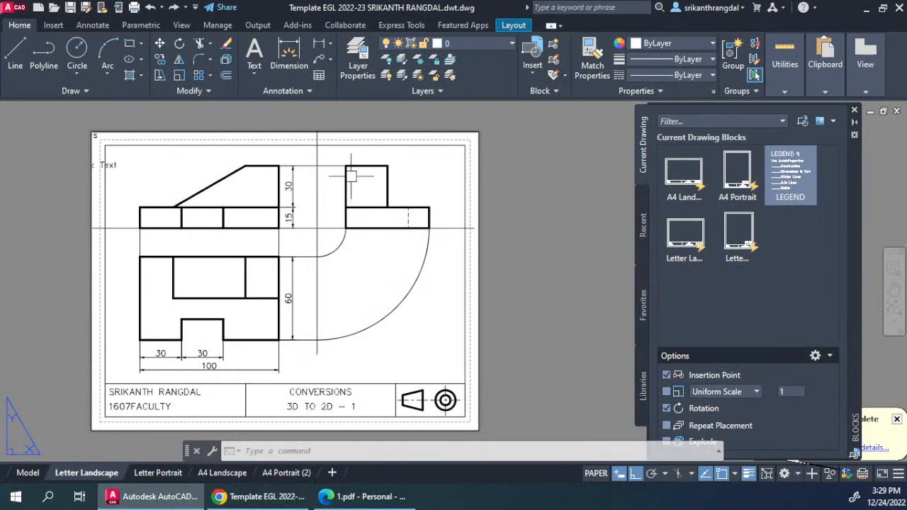
- Insert the Letter Landscape title block into model space with zero rotation and default attributes
{"action": "left_click", "coordinate": [28, 472]}
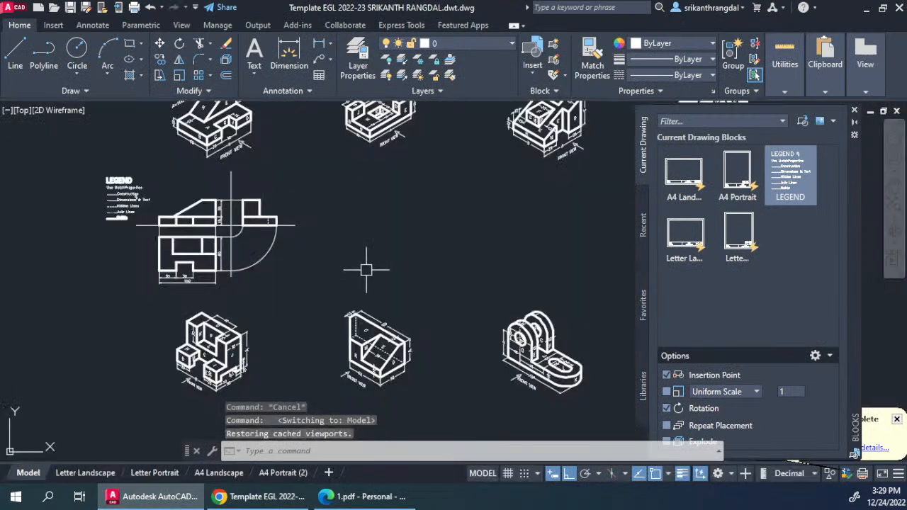
{"action": "middle_click_drag", "start_coordinate": [429, 243], "coordinate": [219, 262]}
{"action": "left_click", "coordinate": [666, 258]}
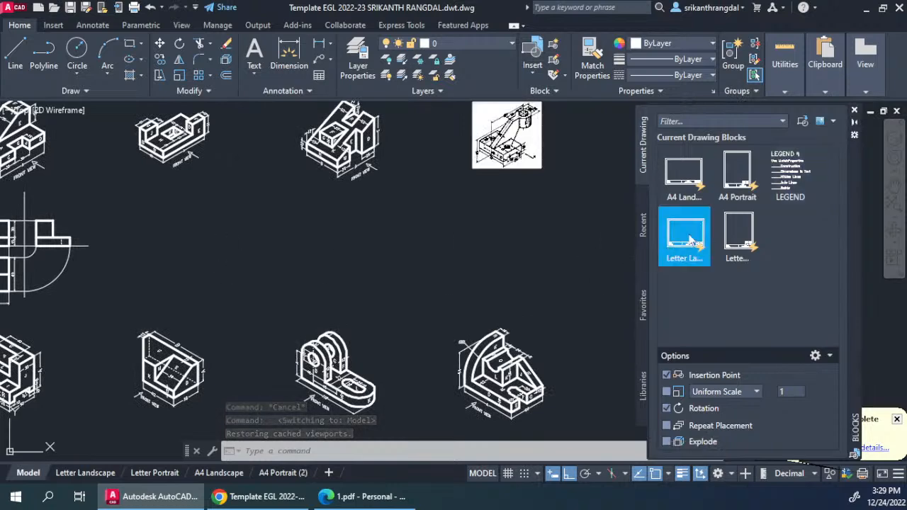
{"action": "middle_click_drag", "start_coordinate": [501, 273], "coordinate": [299, 277]}
{"action": "left_click", "coordinate": [306, 269]}
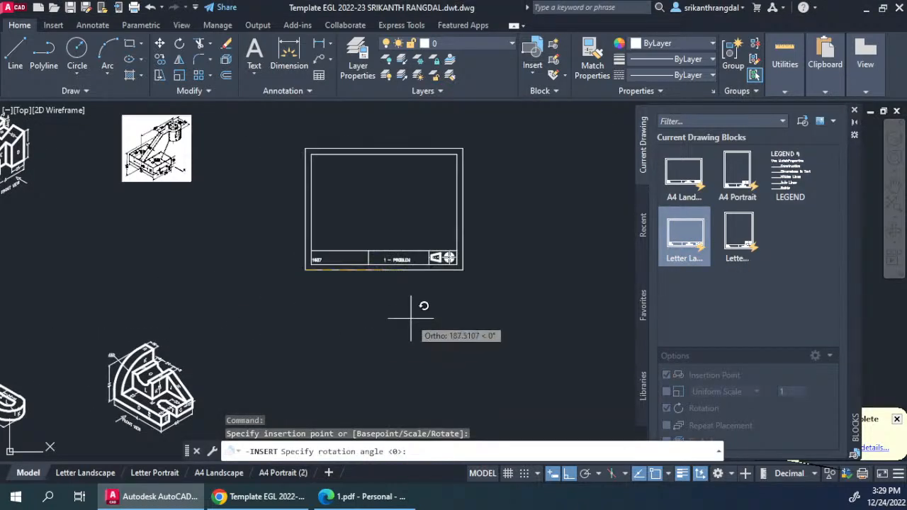
{"action": "left_click", "coordinate": [408, 321]}
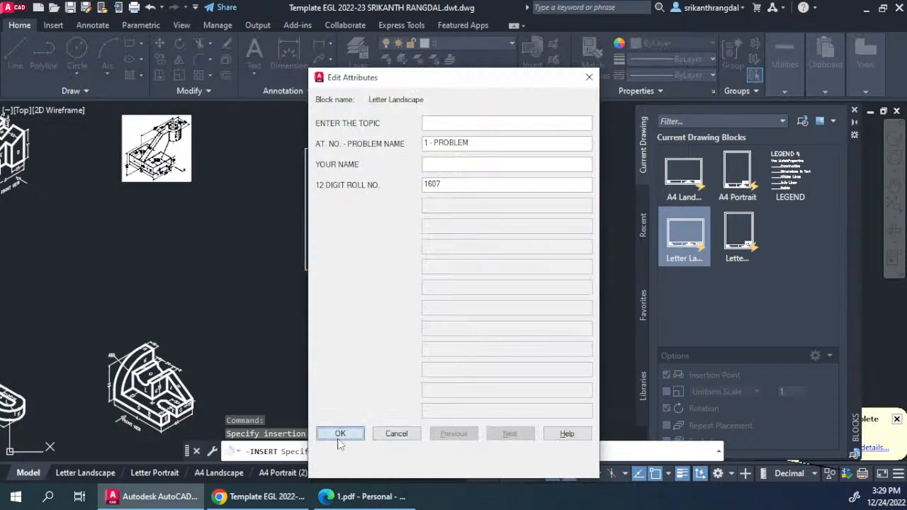
{"action": "left_click", "coordinate": [340, 433]}
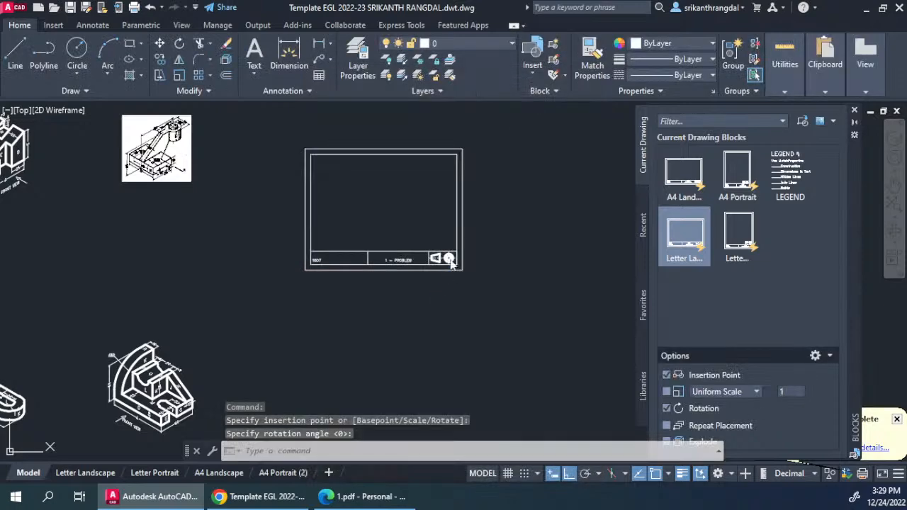
- Switch the block's lookup to Dimensions so it shows 279,4 × 215,9
{"action": "left_click", "coordinate": [334, 260]}
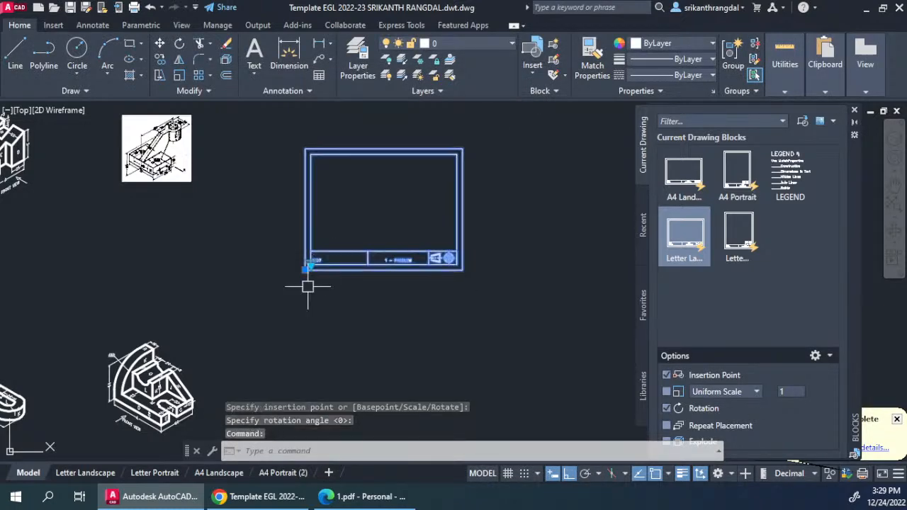
{"action": "left_click", "coordinate": [307, 268]}
{"action": "left_click", "coordinate": [354, 289]}
{"action": "key", "text": "Escape"}
{"action": "scroll", "coordinate": [402, 279], "scroll_direction": "up", "scroll_amount": 5}
{"action": "key", "text": "Escape"}
{"action": "scroll", "coordinate": [398, 281], "scroll_direction": "down", "scroll_amount": 4}
{"action": "middle_click_drag", "start_coordinate": [457, 281], "coordinate": [393, 229]}
{"action": "scroll", "coordinate": [402, 214], "scroll_direction": "up", "scroll_amount": 4}
{"action": "scroll", "coordinate": [403, 214], "scroll_direction": "down", "scroll_amount": 2}
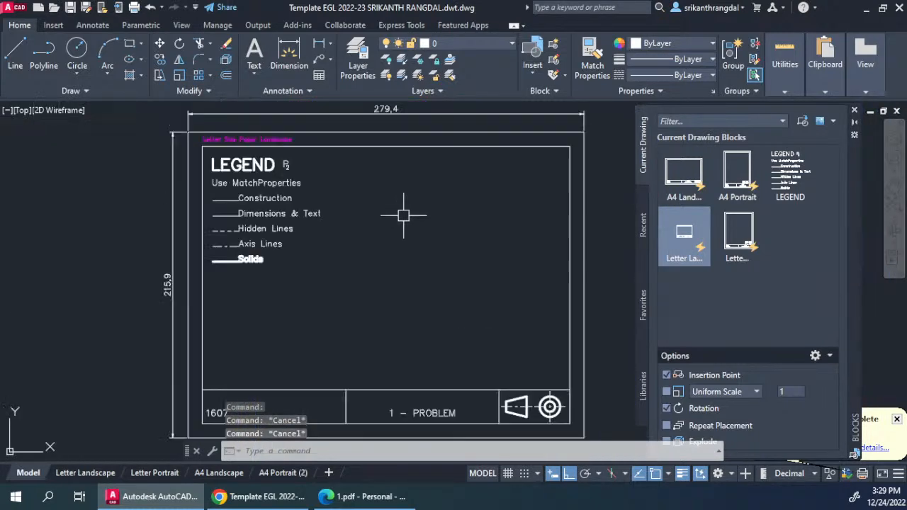
- Start a single-sheet model plot and set the paper size to Letter
{"action": "key", "text": "ctrl+p"}
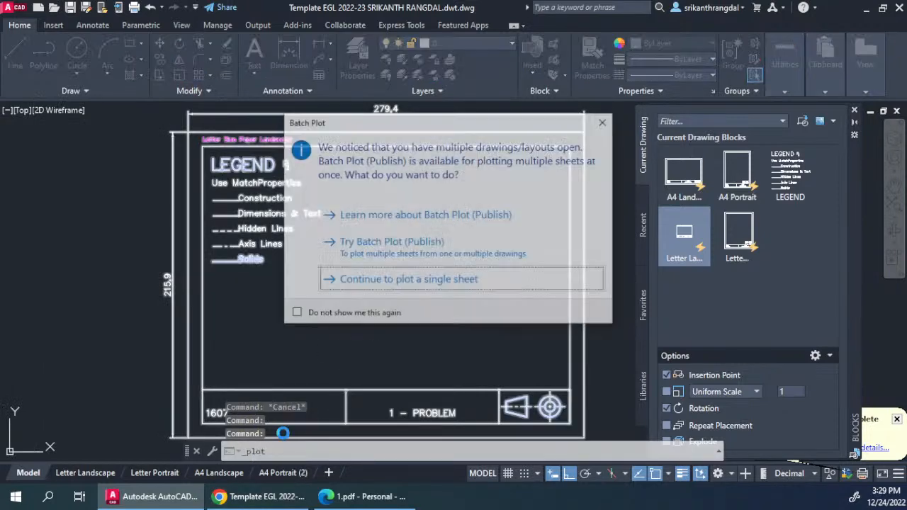
{"action": "left_click", "coordinate": [409, 282]}
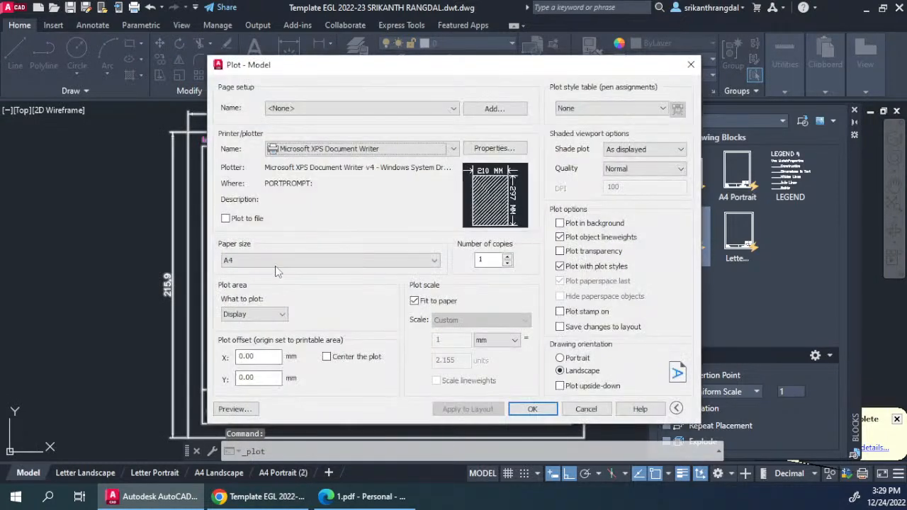
{"action": "left_click", "coordinate": [277, 262]}
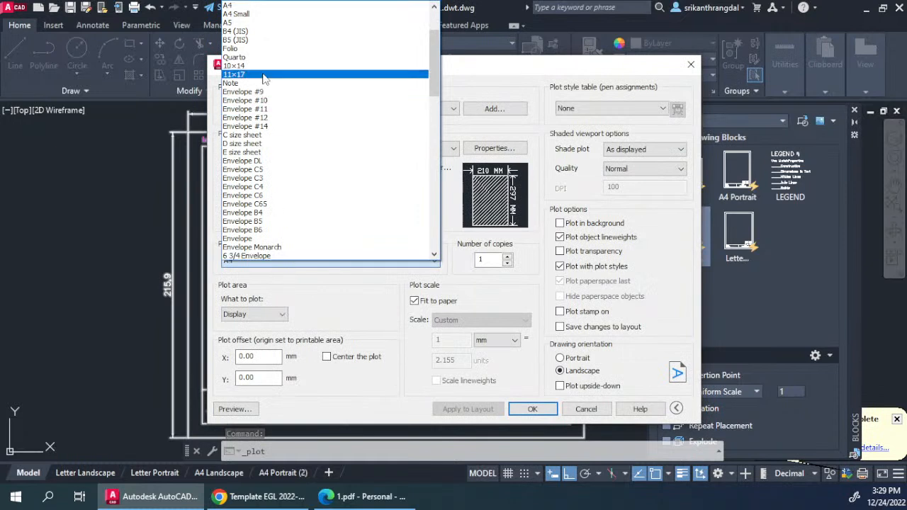
{"action": "scroll", "coordinate": [289, 168], "scroll_direction": "down", "scroll_amount": 4}
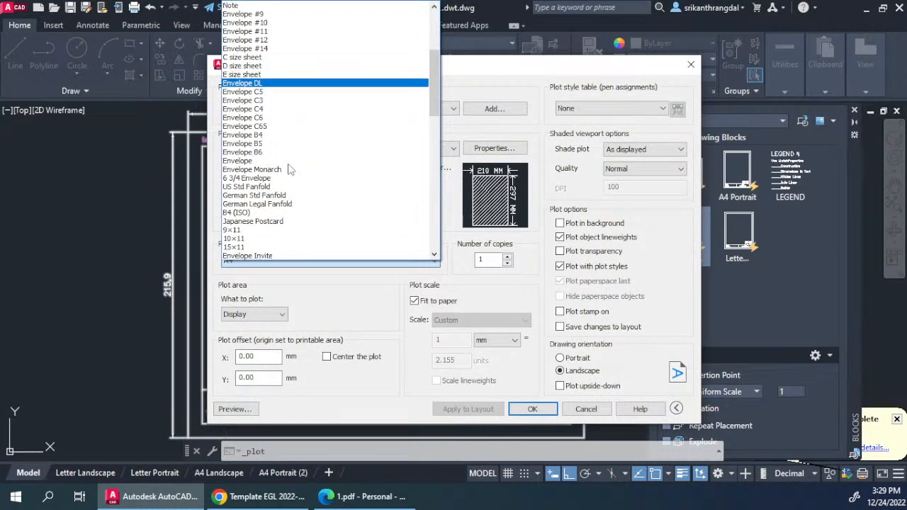
{"action": "scroll", "coordinate": [289, 167], "scroll_direction": "down", "scroll_amount": 1}
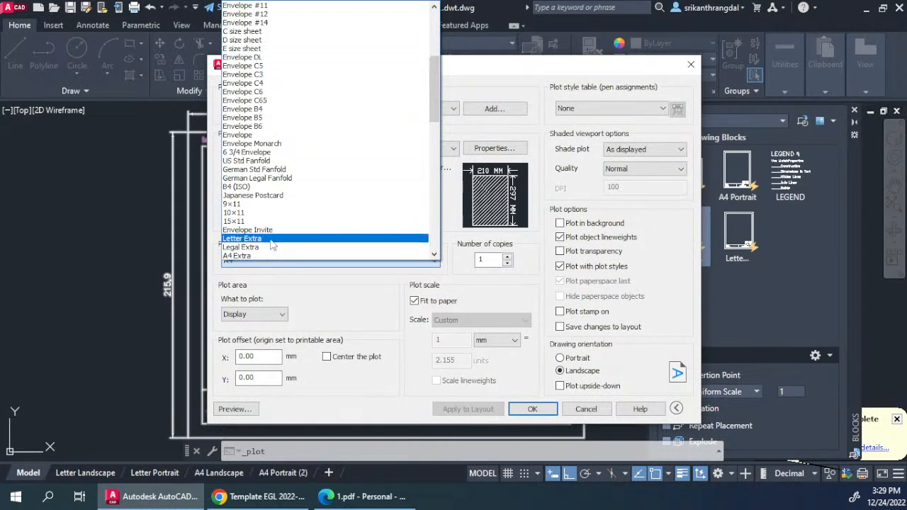
{"action": "scroll", "coordinate": [276, 244], "scroll_direction": "down", "scroll_amount": 4}
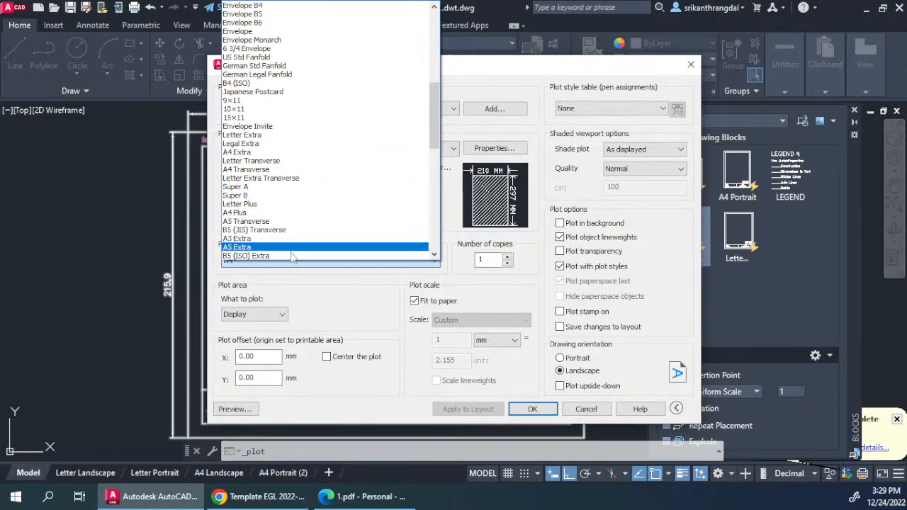
{"action": "scroll", "coordinate": [294, 256], "scroll_direction": "down", "scroll_amount": 3}
{"action": "left_click_drag", "start_coordinate": [433, 151], "coordinate": [435, 36]}
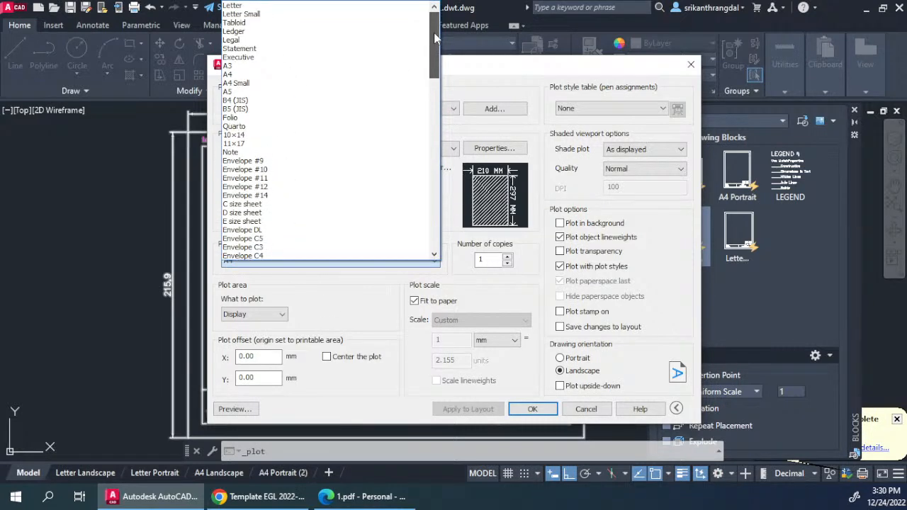
{"action": "left_click", "coordinate": [301, 6]}
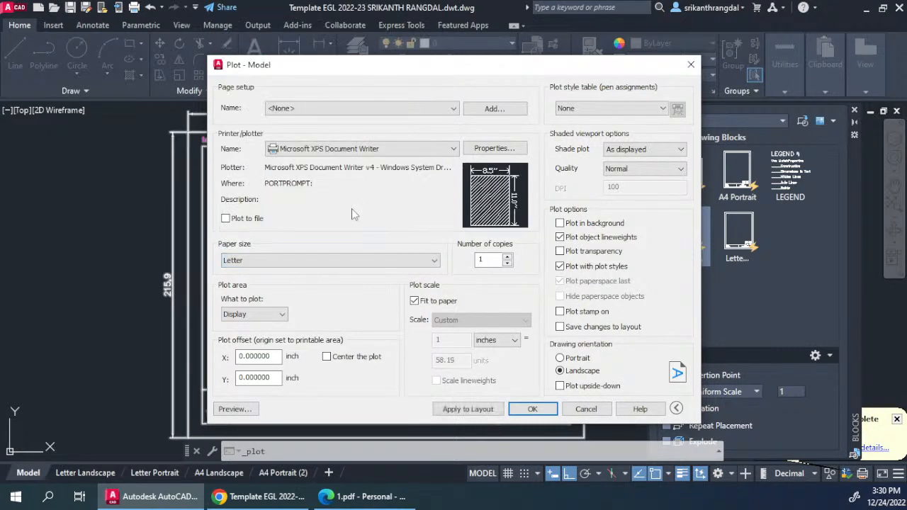
- Change the plotter from PDFCreator to DWG To PDF.pc3 and bring Chrome forward
{"action": "left_click", "coordinate": [340, 149]}
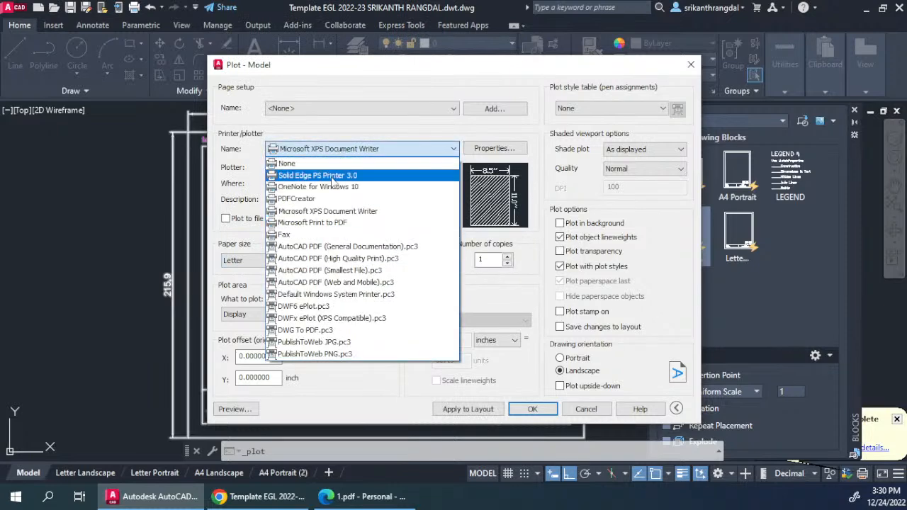
{"action": "left_click", "coordinate": [312, 198]}
{"action": "left_click", "coordinate": [336, 150]}
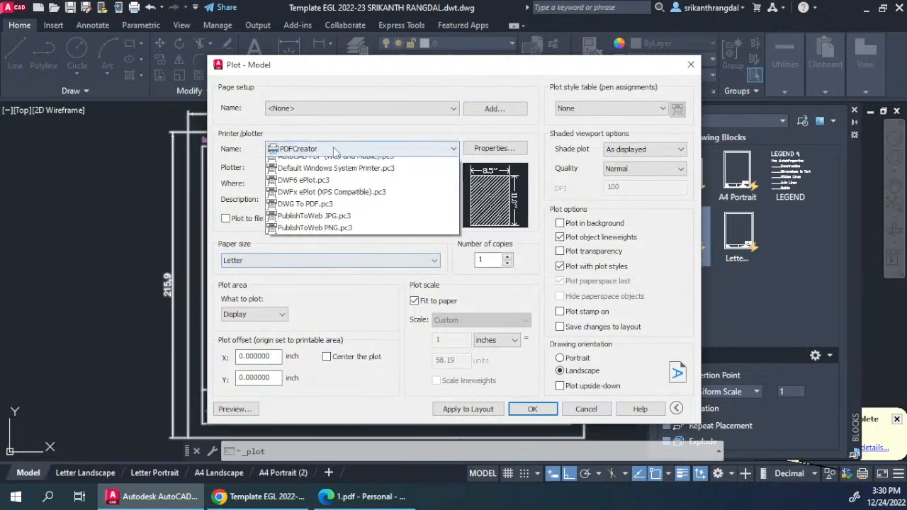
{"action": "left_click", "coordinate": [312, 330]}
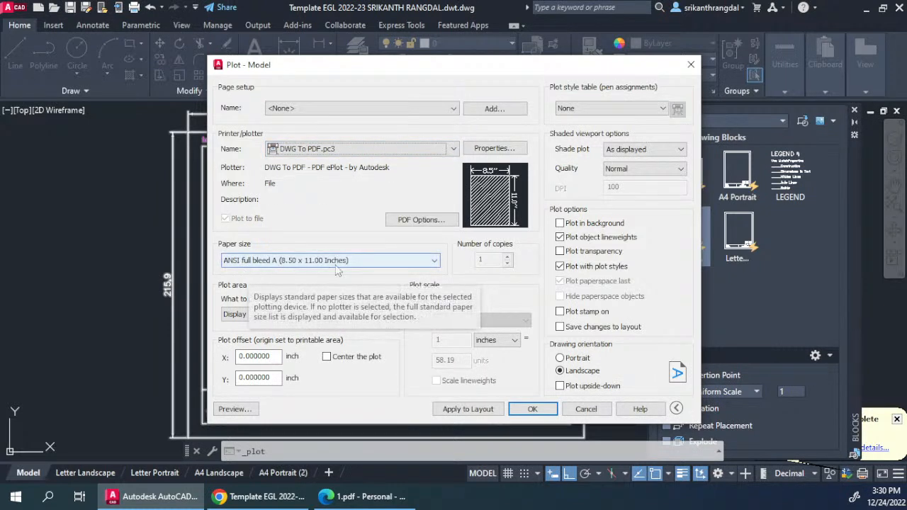
{"action": "left_click", "coordinate": [262, 495]}
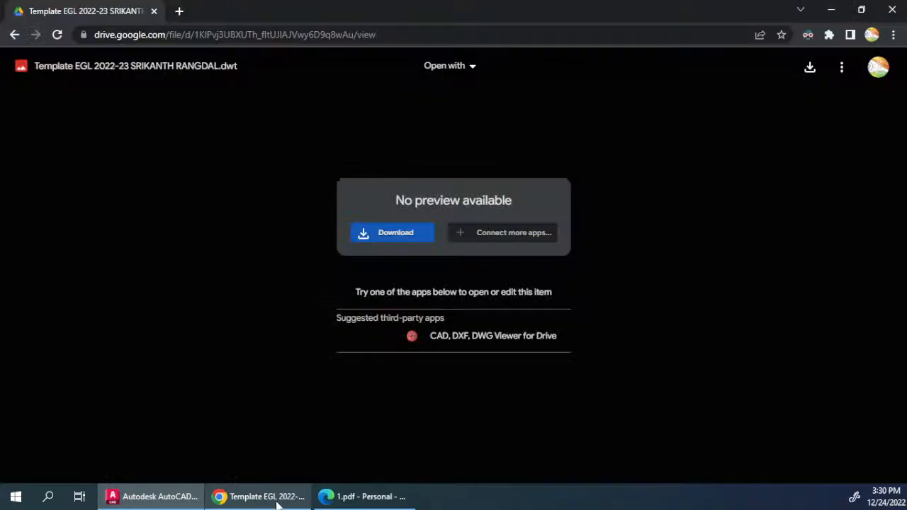
- Convert 8.5 and 11 inches to millimetres (215.9, 279.4), then cancel the AutoCAD plot
{"action": "left_click", "coordinate": [319, 34]}
{"action": "type", "text": "8.5"}
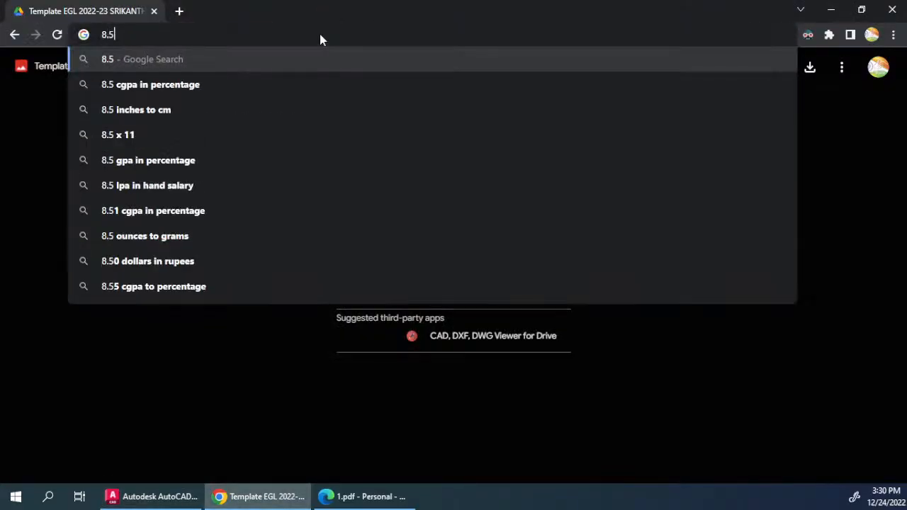
{"action": "type", "text": "inches to mm"}
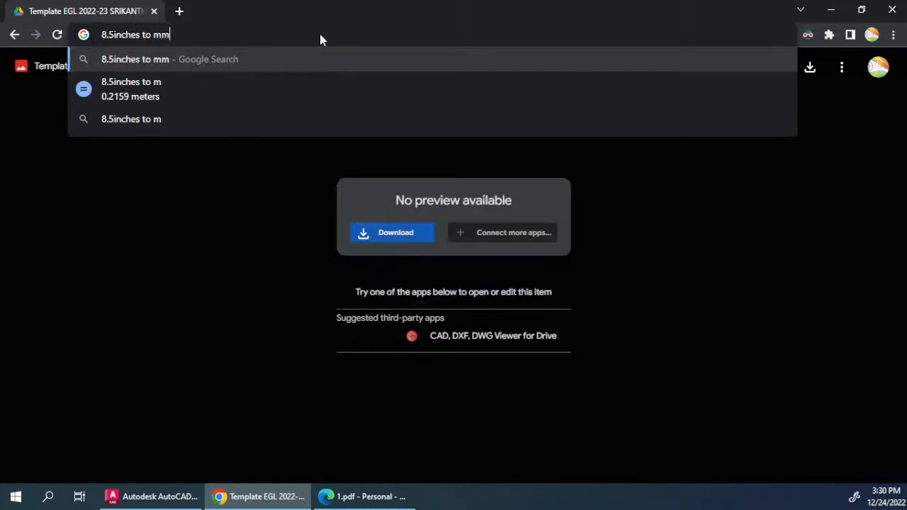
{"action": "key", "text": "Return"}
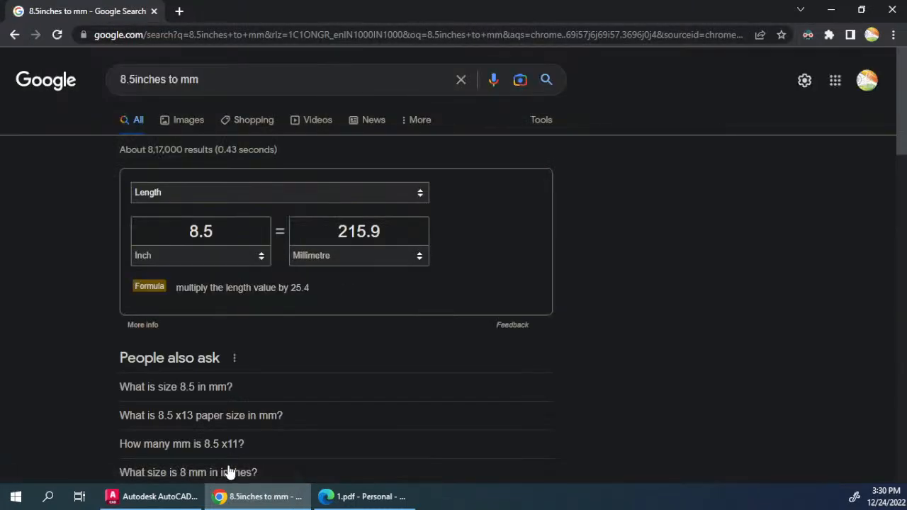
{"action": "left_click", "coordinate": [117, 496]}
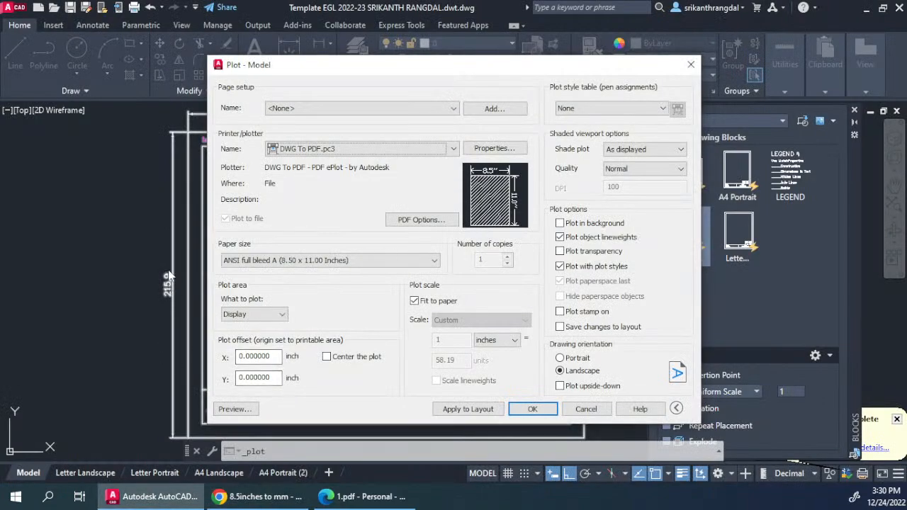
{"action": "left_click", "coordinate": [279, 499]}
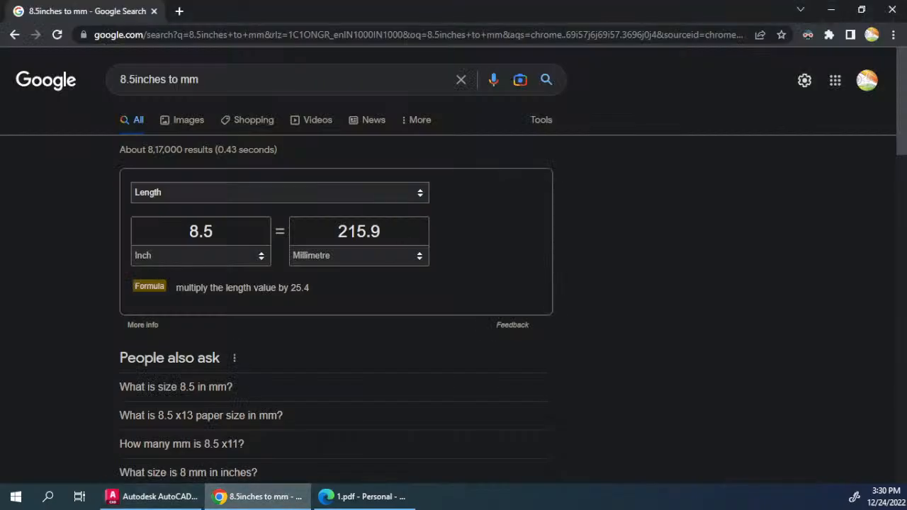
{"action": "double_click", "coordinate": [234, 231]}
{"action": "type", "text": "11"}
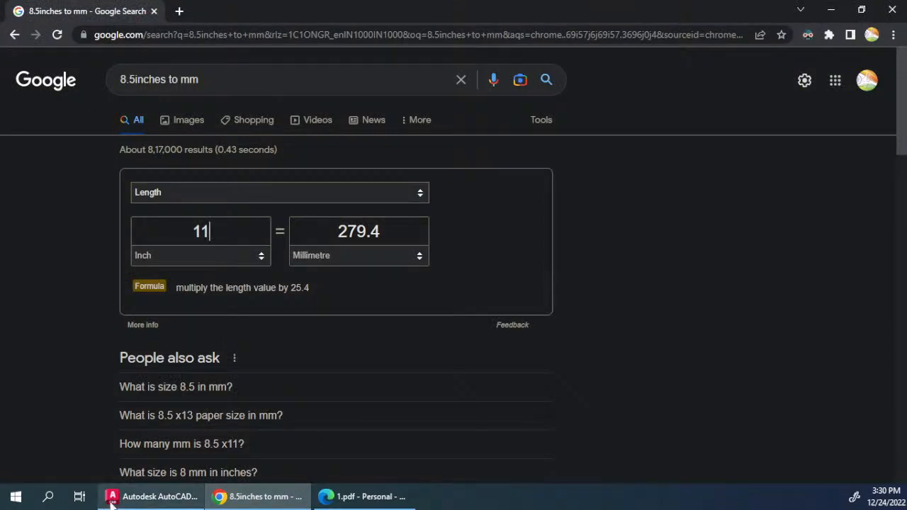
{"action": "left_click", "coordinate": [161, 498]}
{"action": "key", "text": "Escape"}
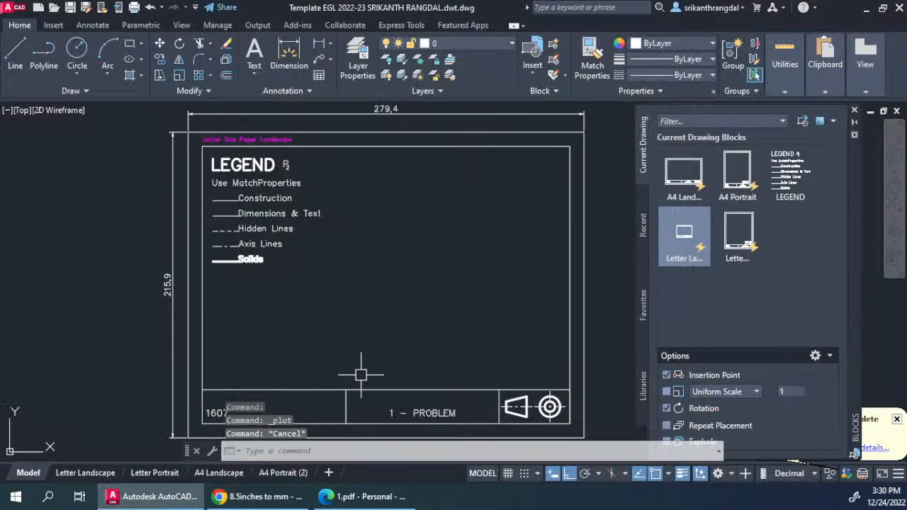
- Go to the Letter Landscape layout and begin a single-sheet plot with DWG To PDF.pc3
{"action": "key", "text": "alt+Tab"}
{"action": "key", "text": "alt+Tab"}
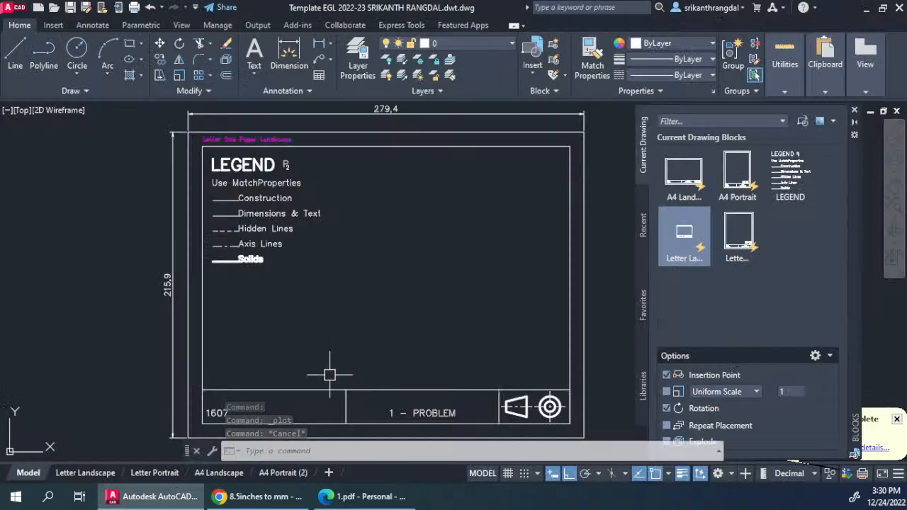
{"action": "left_click", "coordinate": [85, 472]}
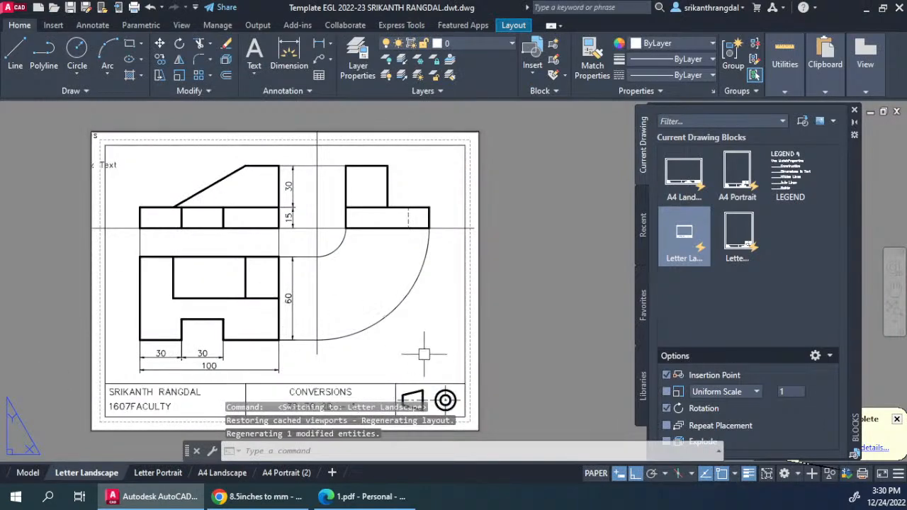
{"action": "middle_click_drag", "start_coordinate": [425, 354], "coordinate": [458, 299]}
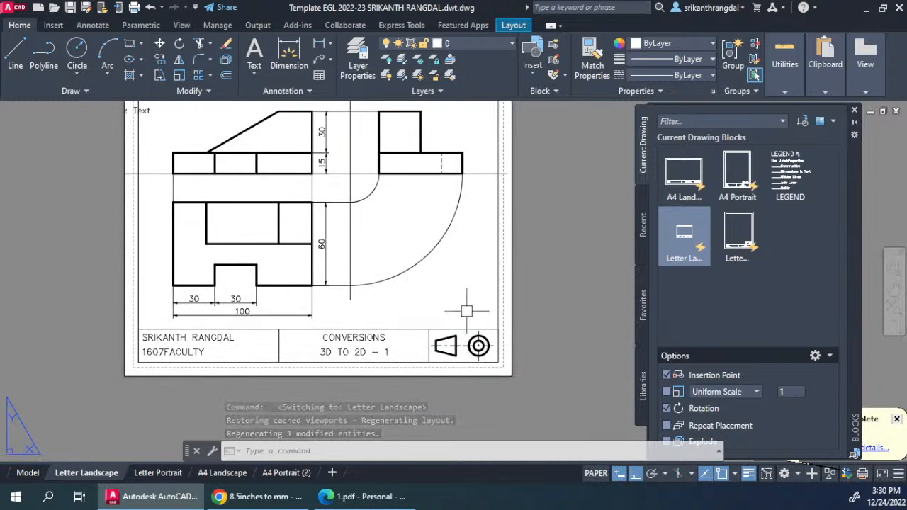
{"action": "key", "text": "ctrl+p"}
{"action": "left_click", "coordinate": [350, 282]}
{"action": "left_click", "coordinate": [317, 150]}
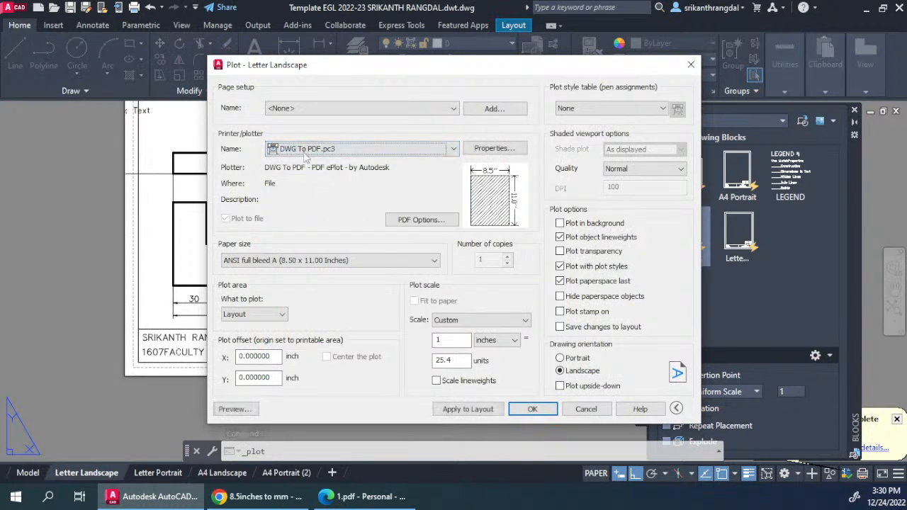
- Choose ANSI expand A (11.00 x 8.50 Inches) paper, plot, and save the PDF
{"action": "left_click", "coordinate": [342, 261]}
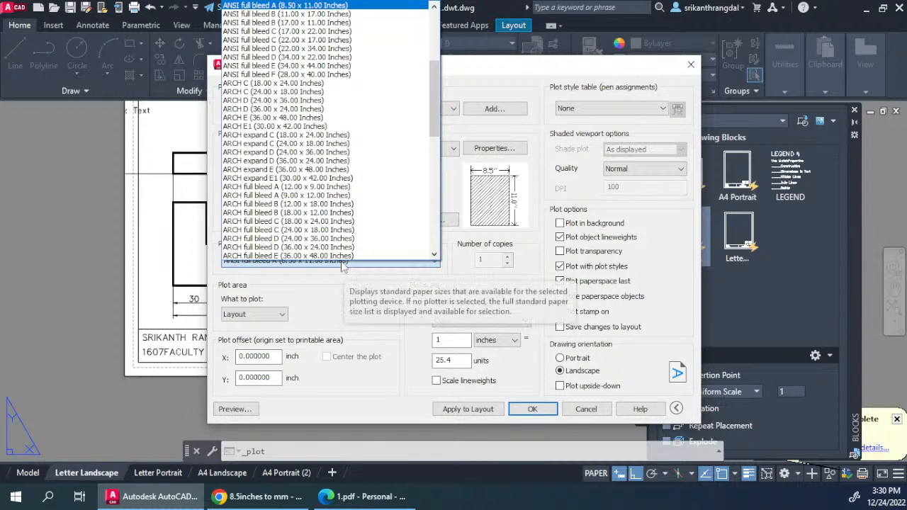
{"action": "left_click_drag", "start_coordinate": [432, 88], "coordinate": [437, 65]}
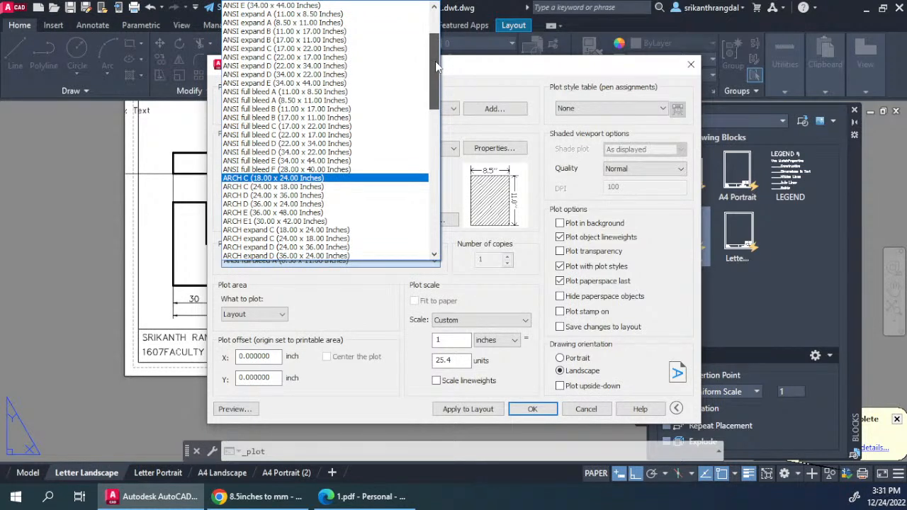
{"action": "left_click_drag", "start_coordinate": [435, 61], "coordinate": [439, 51]}
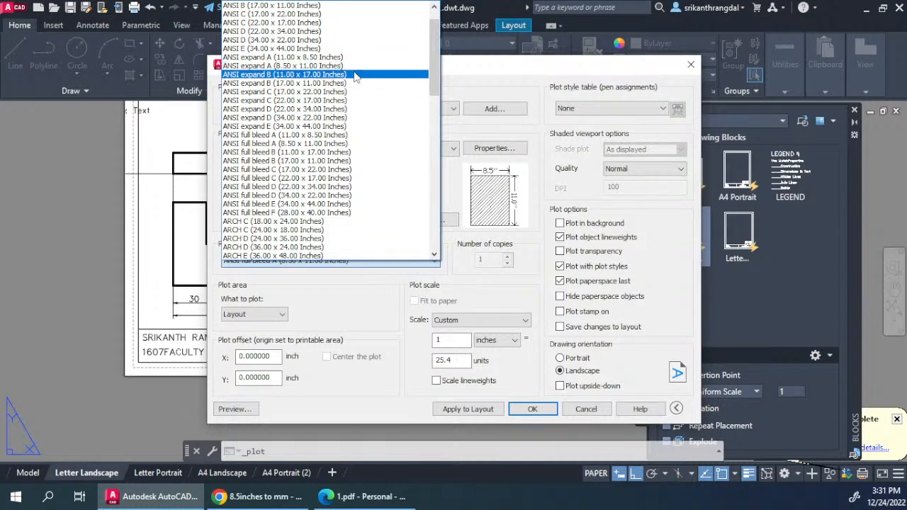
{"action": "scroll", "coordinate": [401, 75], "scroll_direction": "up", "scroll_amount": 1}
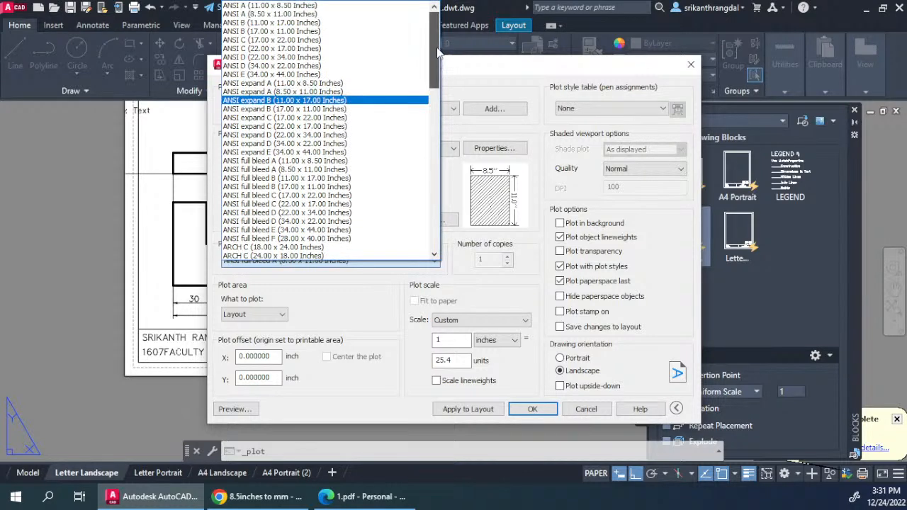
{"action": "left_click_drag", "start_coordinate": [436, 67], "coordinate": [444, 91]}
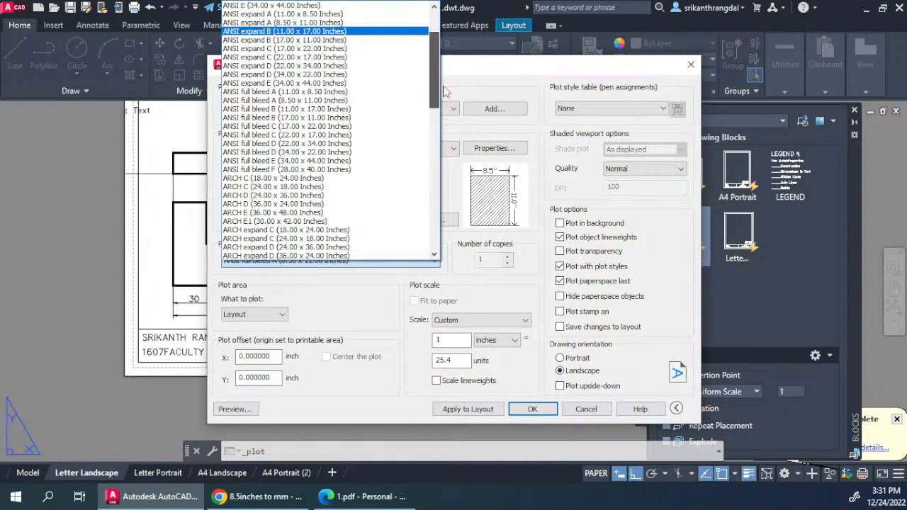
{"action": "left_click_drag", "start_coordinate": [445, 91], "coordinate": [444, 85]}
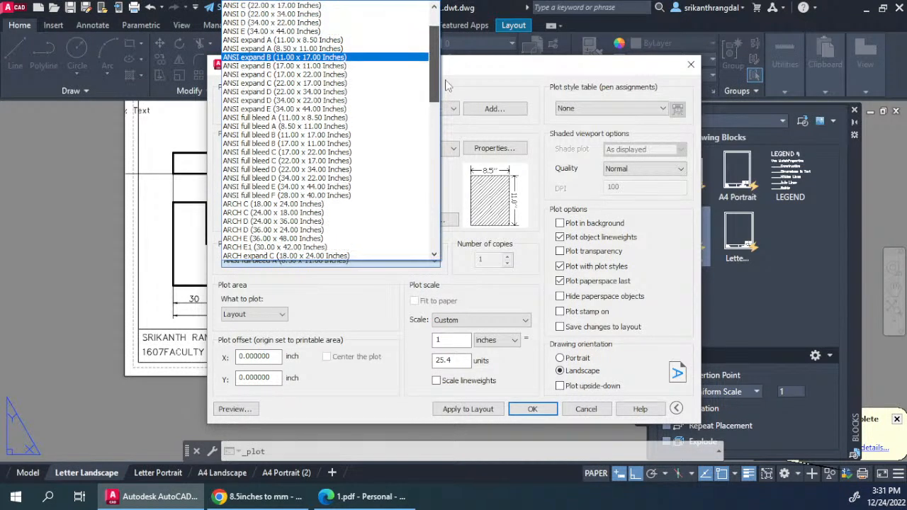
{"action": "left_click", "coordinate": [312, 41]}
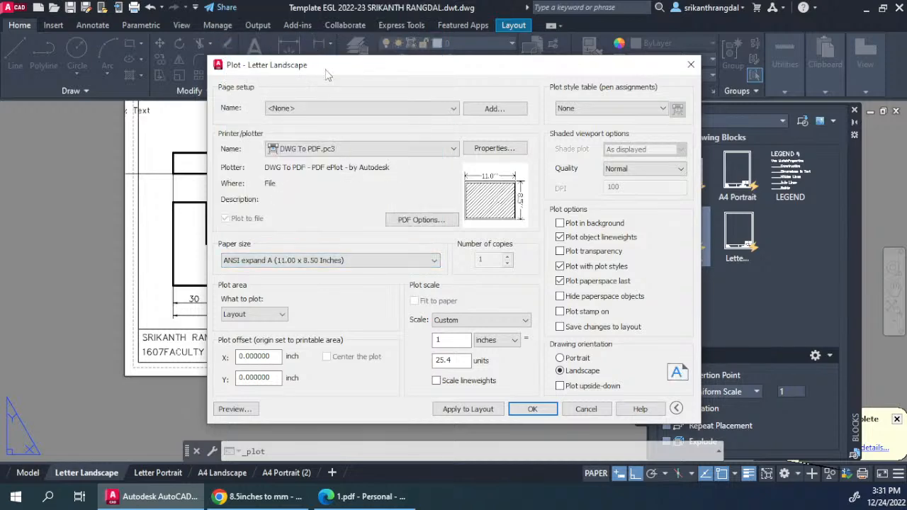
{"action": "left_click", "coordinate": [528, 408]}
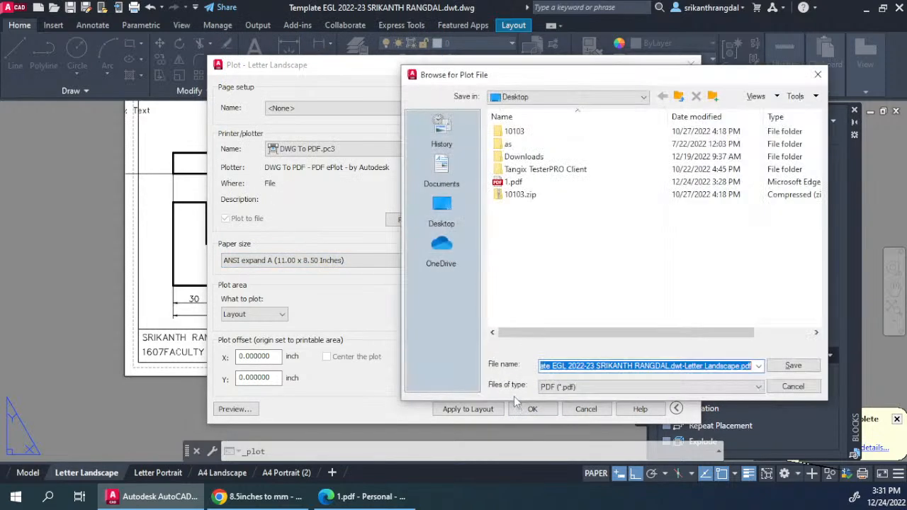
{"action": "key", "text": "Return"}
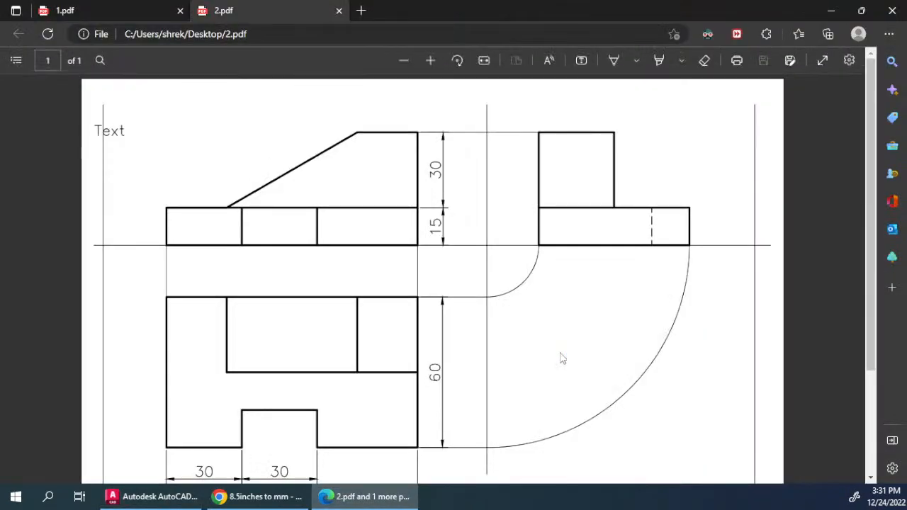
- Scroll around 2.pdf checking the six dimensions and the CONVERSIONS 3D TO 2D - 1 title block
{"action": "scroll", "coordinate": [479, 352], "scroll_direction": "down", "scroll_amount": 3}
{"action": "scroll", "coordinate": [479, 351], "scroll_direction": "up", "scroll_amount": 3}
{"action": "scroll", "coordinate": [479, 351], "scroll_direction": "down", "scroll_amount": 2, "text": "ctrl"}
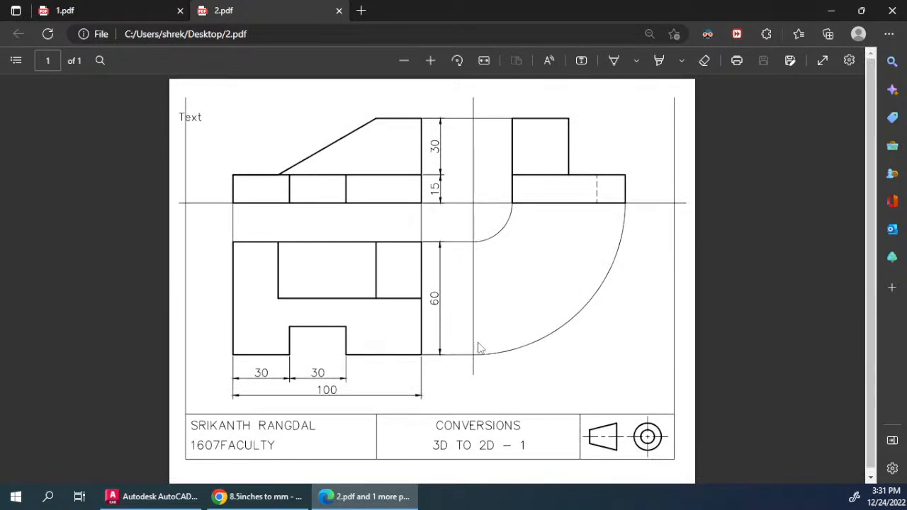
{"action": "scroll", "coordinate": [312, 414], "scroll_direction": "up", "scroll_amount": 3, "text": "ctrl"}
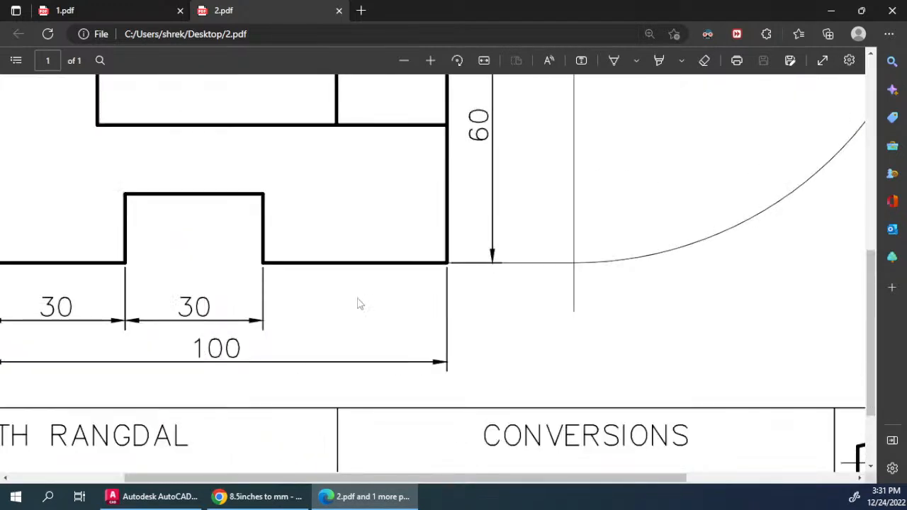
{"action": "scroll", "coordinate": [359, 303], "scroll_direction": "down", "scroll_amount": 2}
{"action": "scroll", "coordinate": [359, 303], "scroll_direction": "left", "scroll_amount": 3}
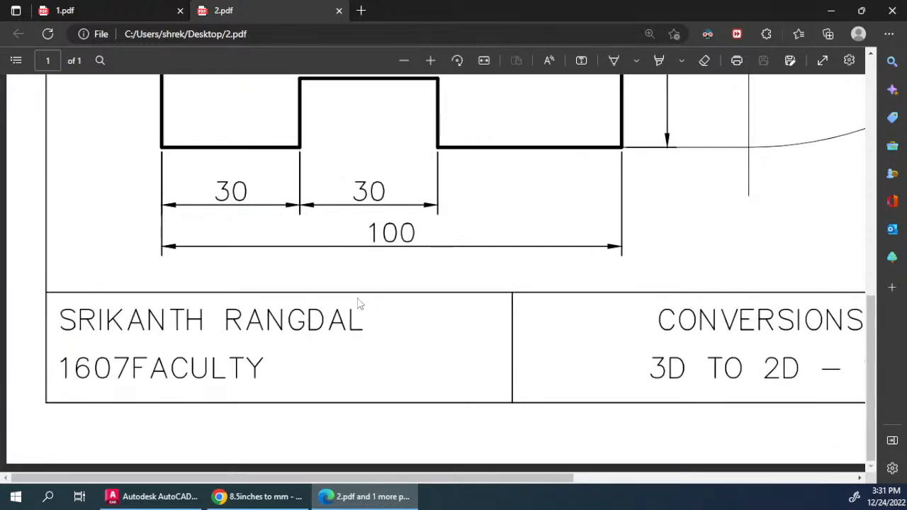
{"action": "scroll", "coordinate": [359, 303], "scroll_direction": "right", "scroll_amount": 7}
{"action": "scroll", "coordinate": [359, 304], "scroll_direction": "left", "scroll_amount": 6}
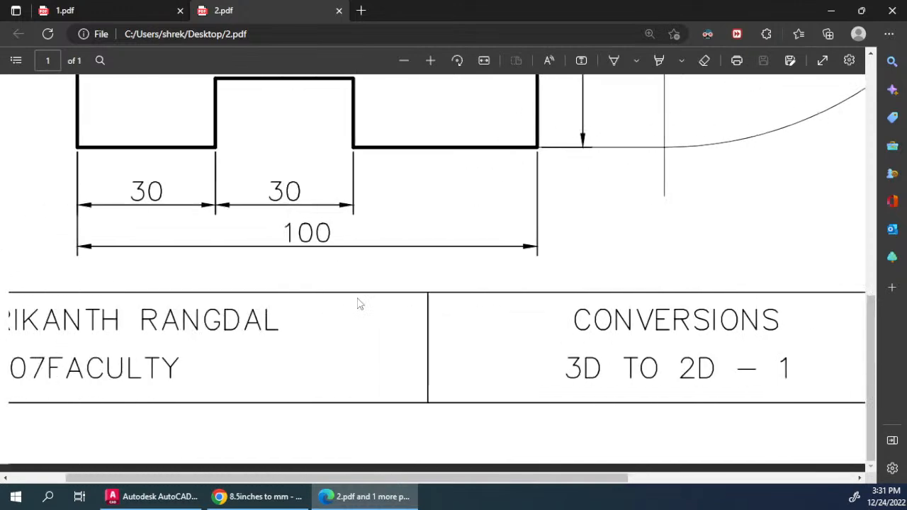
{"action": "scroll", "coordinate": [359, 304], "scroll_direction": "up", "scroll_amount": 8}
{"action": "scroll", "coordinate": [359, 303], "scroll_direction": "up", "scroll_amount": 3}
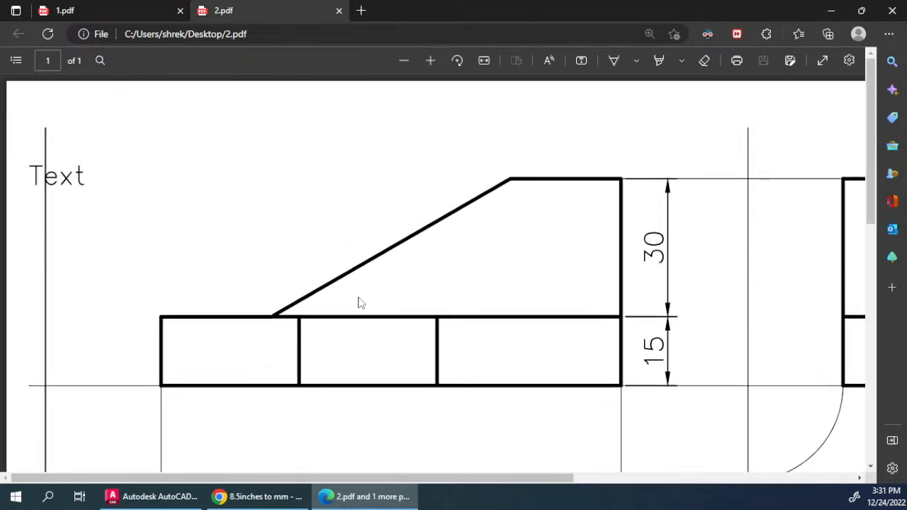
{"action": "scroll", "coordinate": [359, 303], "scroll_direction": "right", "scroll_amount": 7}
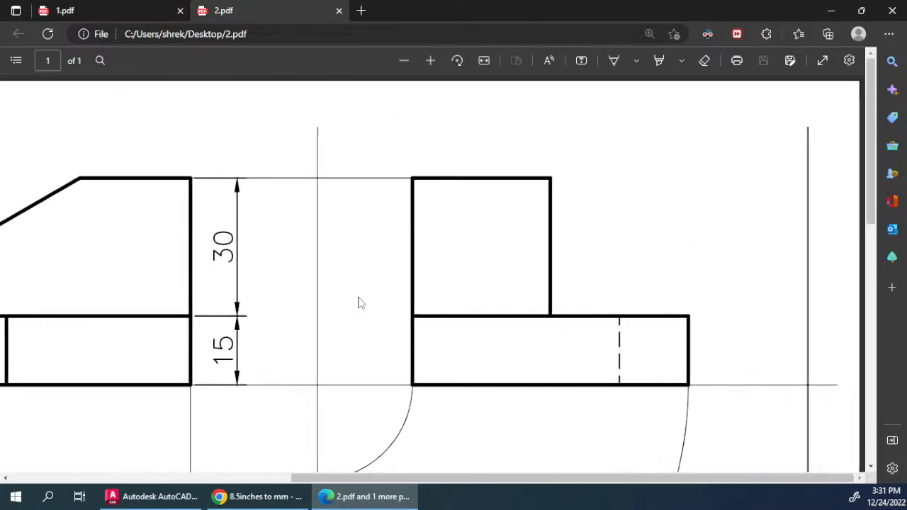
{"action": "scroll", "coordinate": [359, 303], "scroll_direction": "left", "scroll_amount": 7}
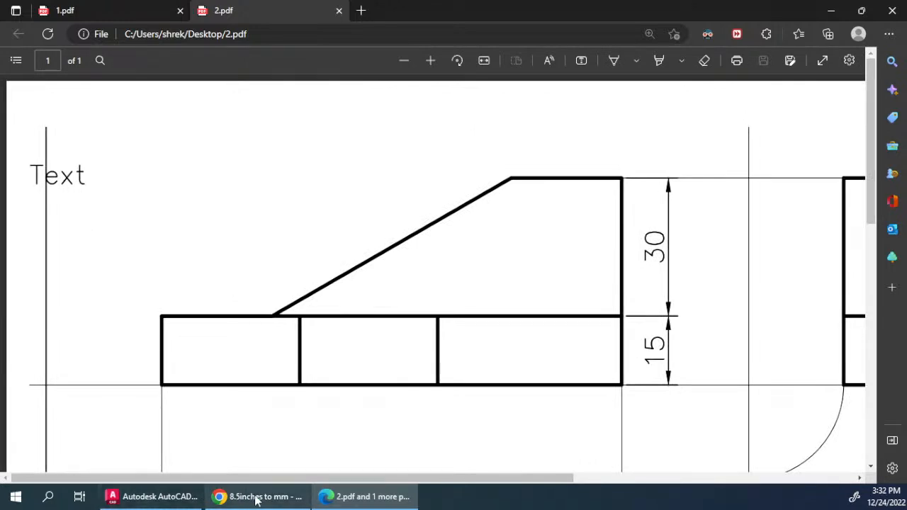
- Edit the Letter Landscape page setup to use the DWG To PDF.pc3 plotter
{"action": "left_click", "coordinate": [152, 496]}
{"action": "middle_click_drag", "start_coordinate": [333, 287], "coordinate": [342, 360]}
{"action": "right_click", "coordinate": [98, 472]}
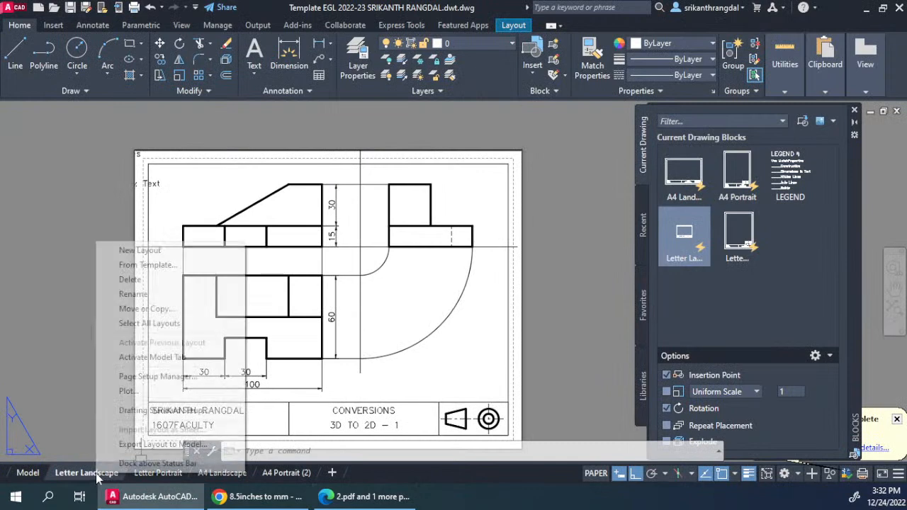
{"action": "left_click", "coordinate": [152, 376]}
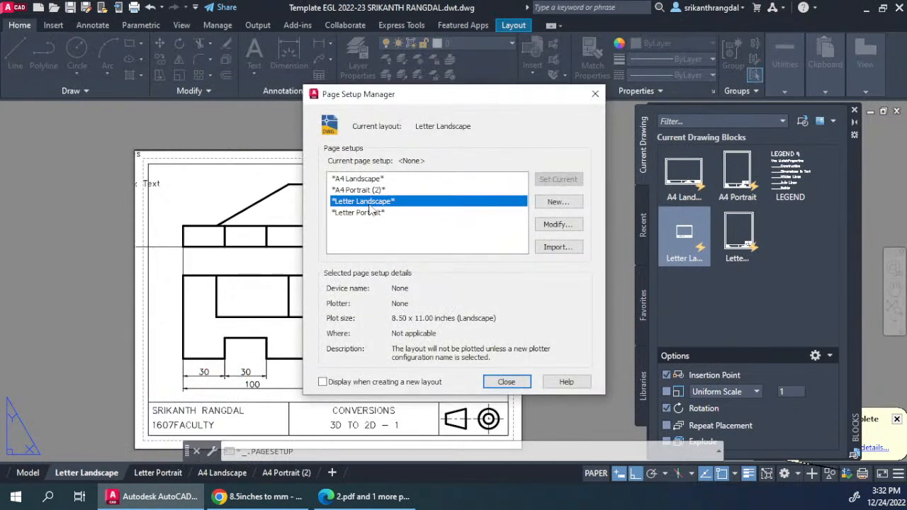
{"action": "left_click", "coordinate": [557, 224]}
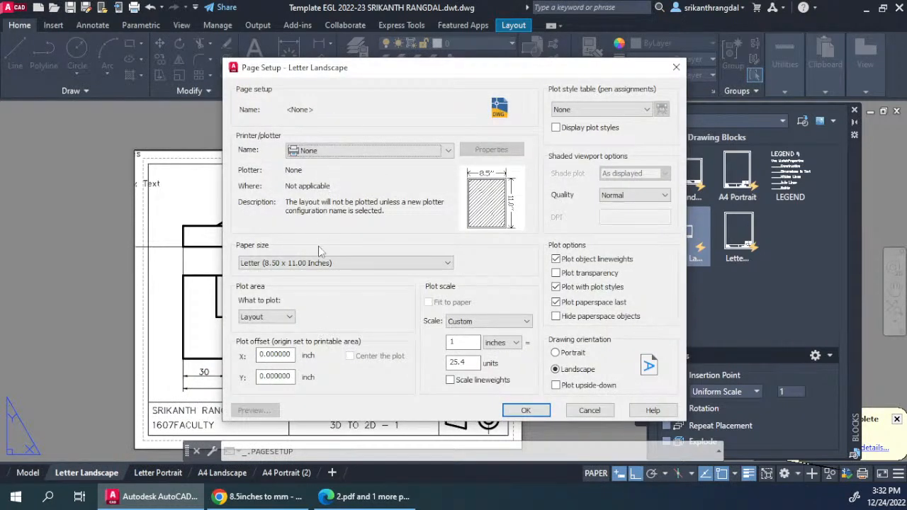
{"action": "left_click", "coordinate": [345, 263]}
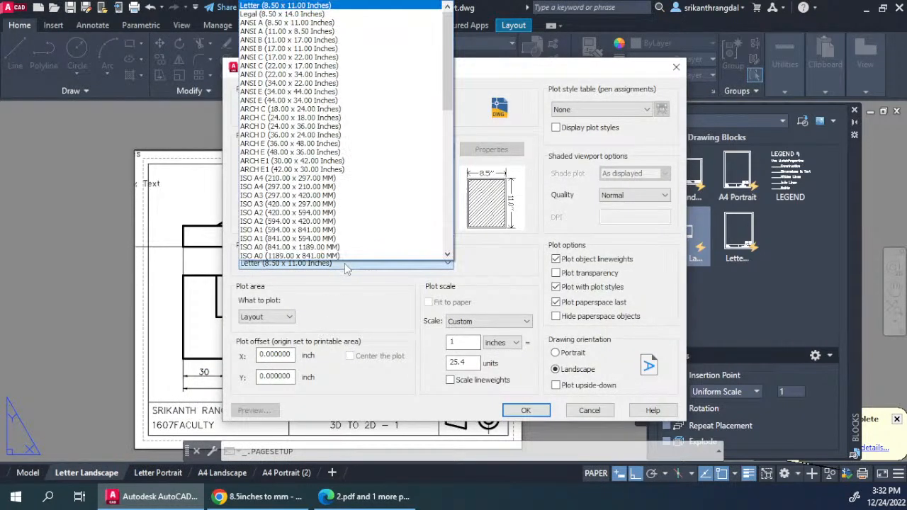
{"action": "left_click", "coordinate": [350, 291]}
{"action": "left_click", "coordinate": [353, 151]}
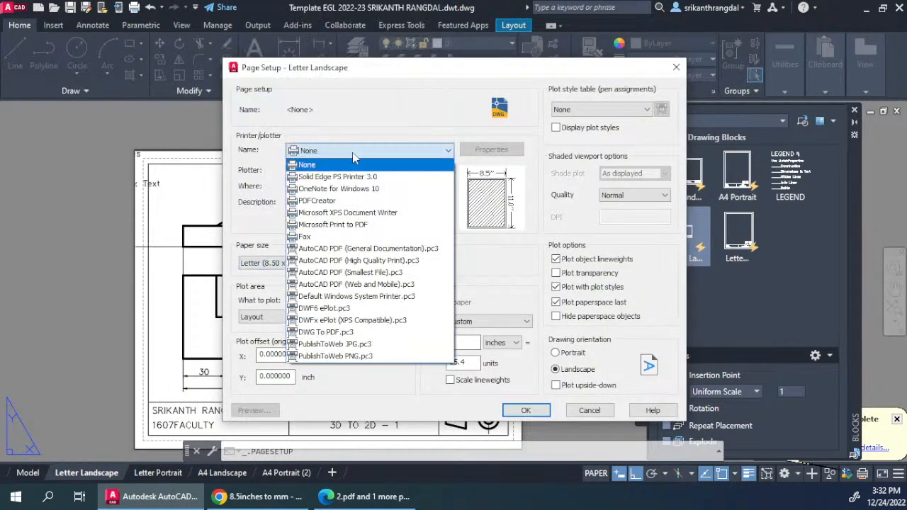
{"action": "left_click", "coordinate": [339, 332]}
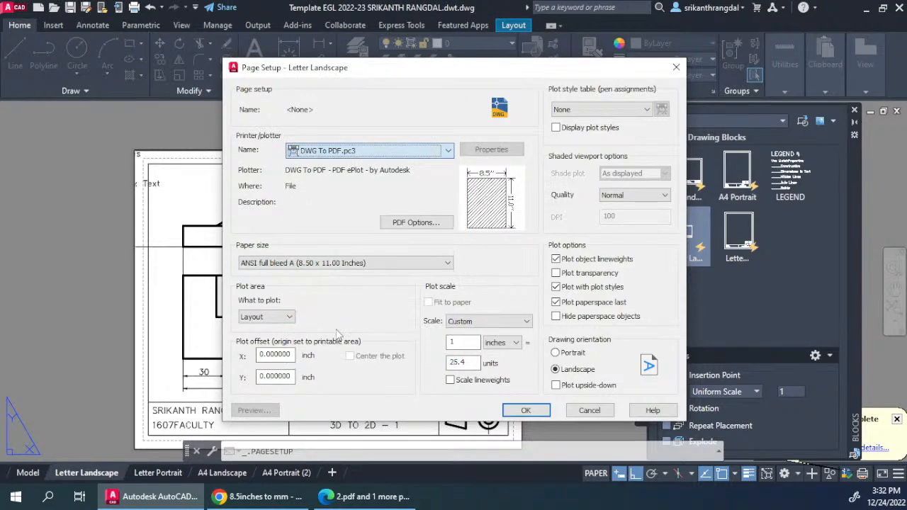
- Set the page setup paper to ANSI expand A (11.00 x 8.50 Inches) and apply it
{"action": "left_click", "coordinate": [345, 263]}
{"action": "left_click_drag", "start_coordinate": [450, 119], "coordinate": [451, 107]}
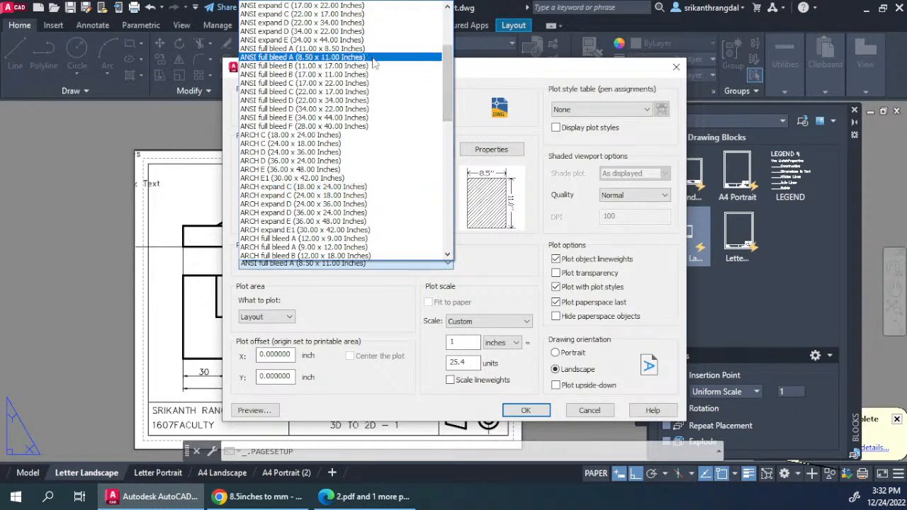
{"action": "left_click_drag", "start_coordinate": [445, 72], "coordinate": [444, 39]}
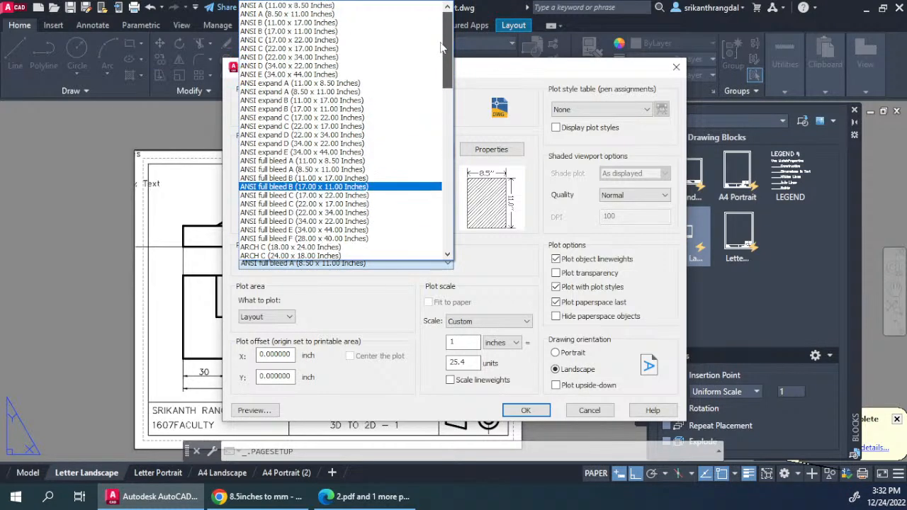
{"action": "left_click", "coordinate": [352, 92]}
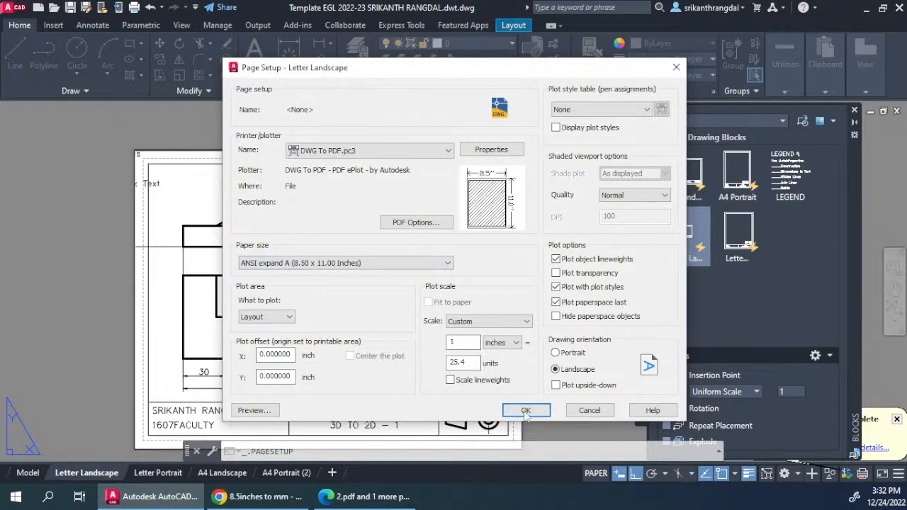
{"action": "left_click", "coordinate": [342, 150]}
{"action": "left_click", "coordinate": [342, 151]}
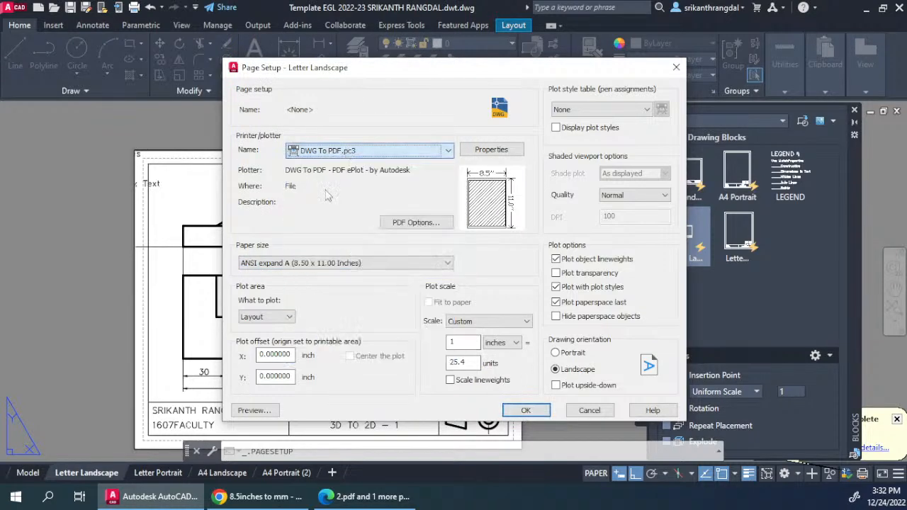
{"action": "left_click", "coordinate": [312, 263]}
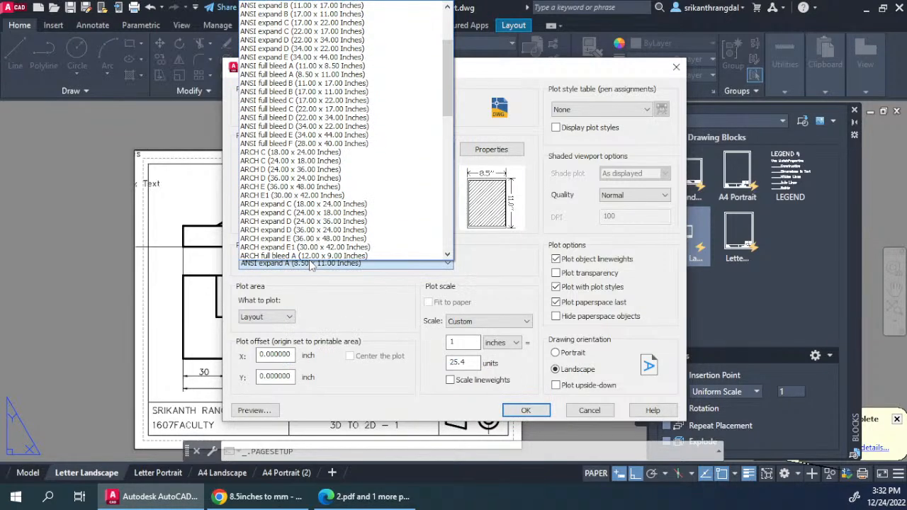
{"action": "left_click_drag", "start_coordinate": [449, 100], "coordinate": [452, 81]}
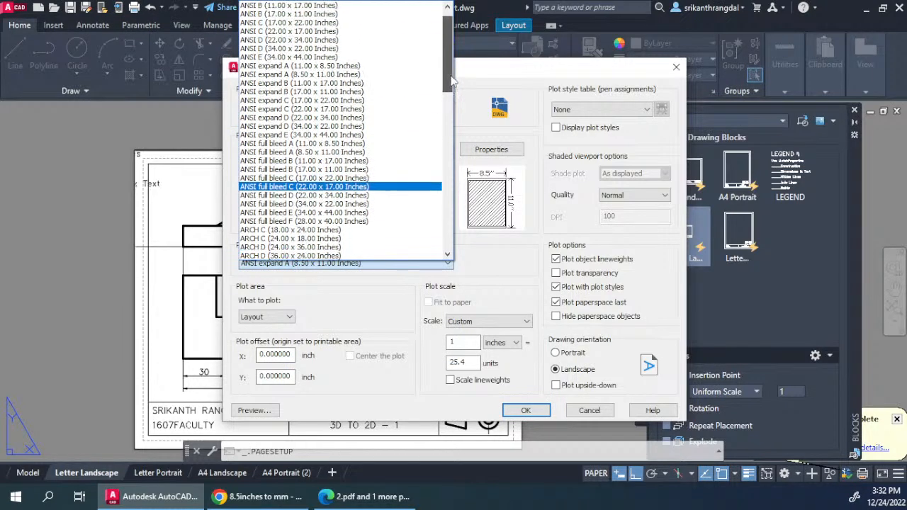
{"action": "left_click", "coordinate": [366, 68]}
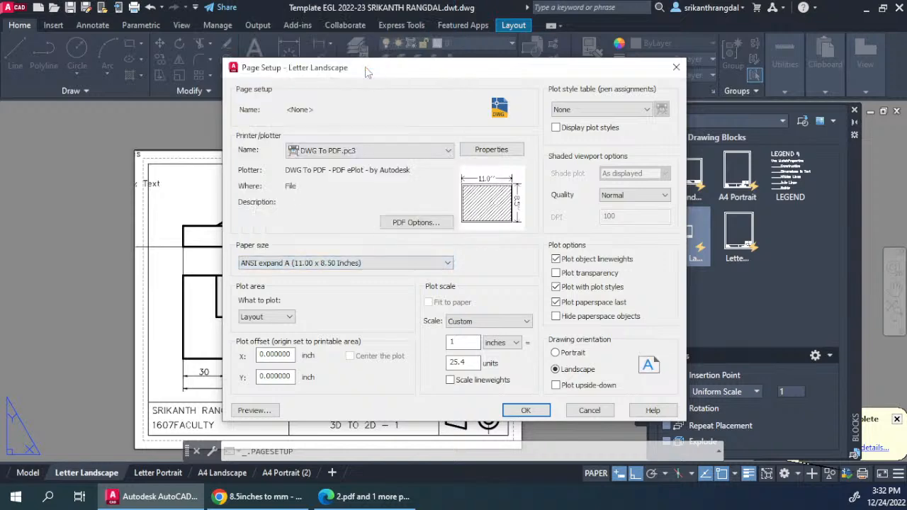
{"action": "left_click", "coordinate": [527, 412]}
{"action": "left_click", "coordinate": [505, 382]}
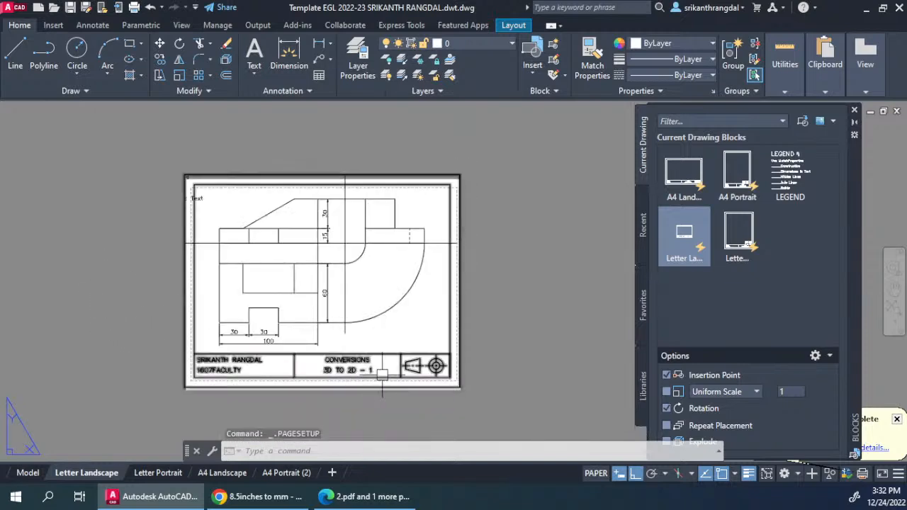
- Select the viewport border and title block and MOVE them inward, with ortho off for free placement
{"action": "scroll", "coordinate": [387, 374], "scroll_direction": "up", "scroll_amount": 2}
{"action": "mouse_move", "coordinate": [537, 312]}
{"action": "middle_mouse_down"}
{"action": "mouse_move", "coordinate": [582, 388]}
{"action": "mouse_move", "coordinate": [590, 371]}
{"action": "mouse_move", "coordinate": [564, 287]}
{"action": "mouse_move", "coordinate": [575, 336]}
{"action": "mouse_move", "coordinate": [534, 380]}
{"action": "mouse_move", "coordinate": [495, 362]}
{"action": "mouse_move", "coordinate": [485, 275]}
{"action": "middle_mouse_up"}
{"action": "left_click", "coordinate": [559, 327]}
{"action": "left_click", "coordinate": [469, 376]}
{"action": "type", "text": "M"}
{"action": "key", "text": "Return"}
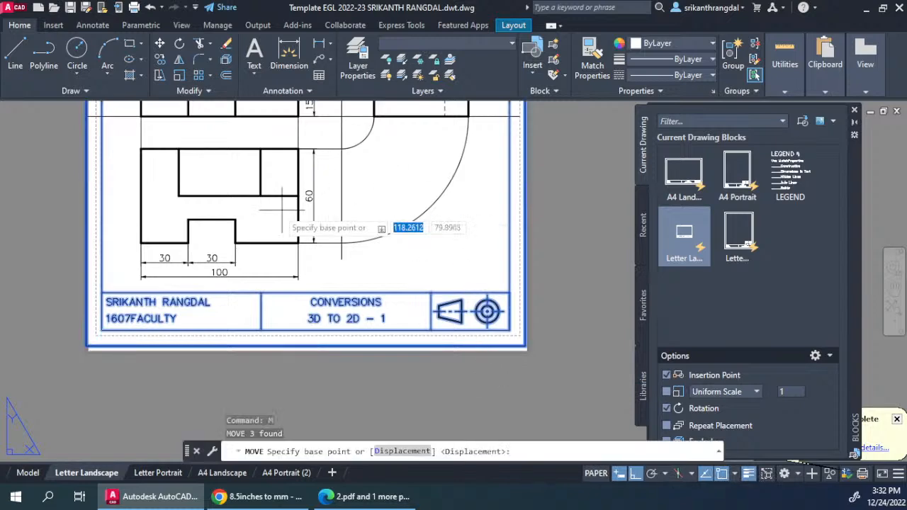
{"action": "scroll", "coordinate": [97, 327], "scroll_direction": "up", "scroll_amount": 8}
{"action": "scroll", "coordinate": [80, 360], "scroll_direction": "up", "scroll_amount": 3}
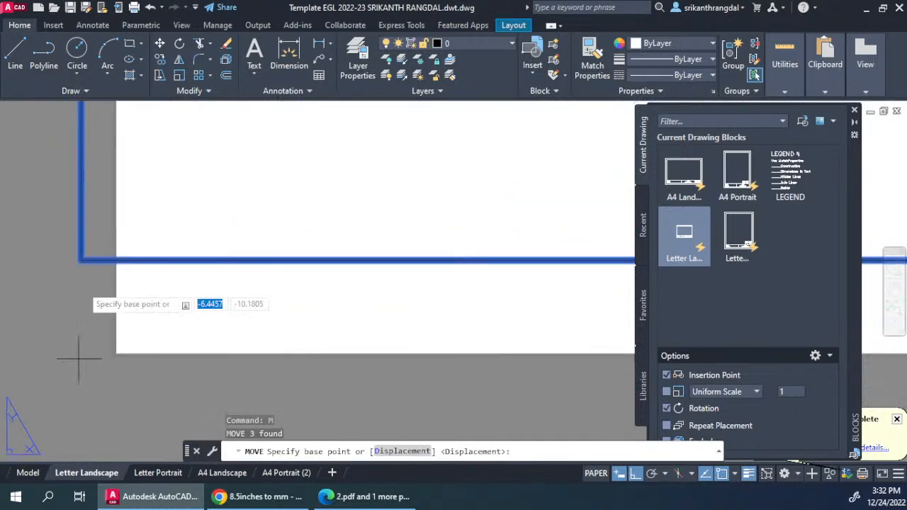
{"action": "left_click", "coordinate": [81, 258]}
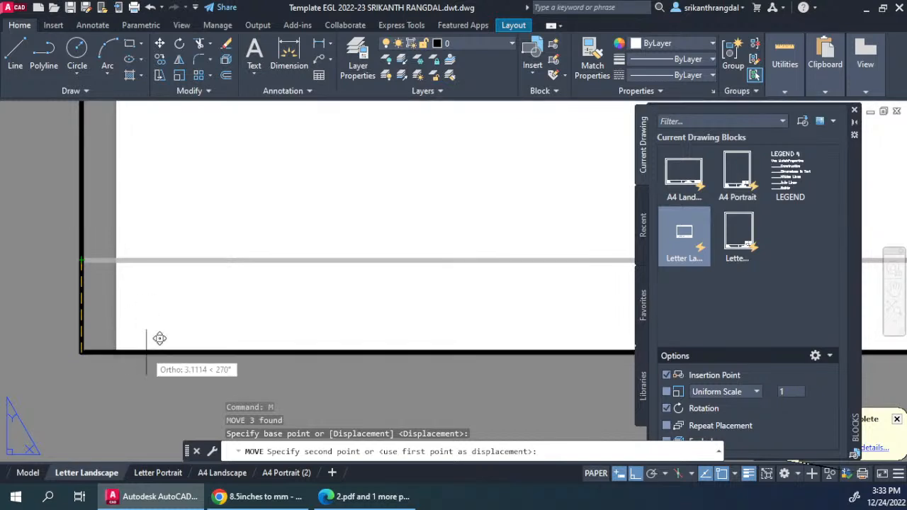
{"action": "left_click", "coordinate": [633, 474]}
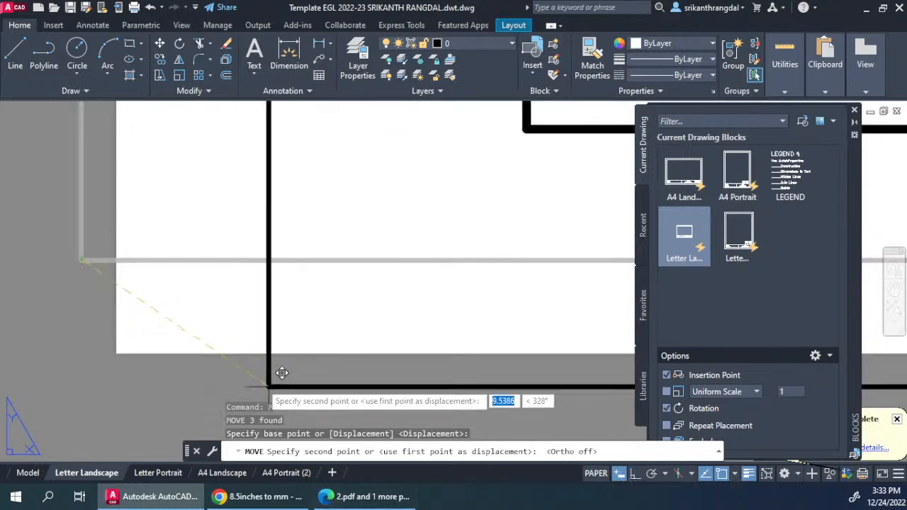
{"action": "left_click", "coordinate": [106, 358]}
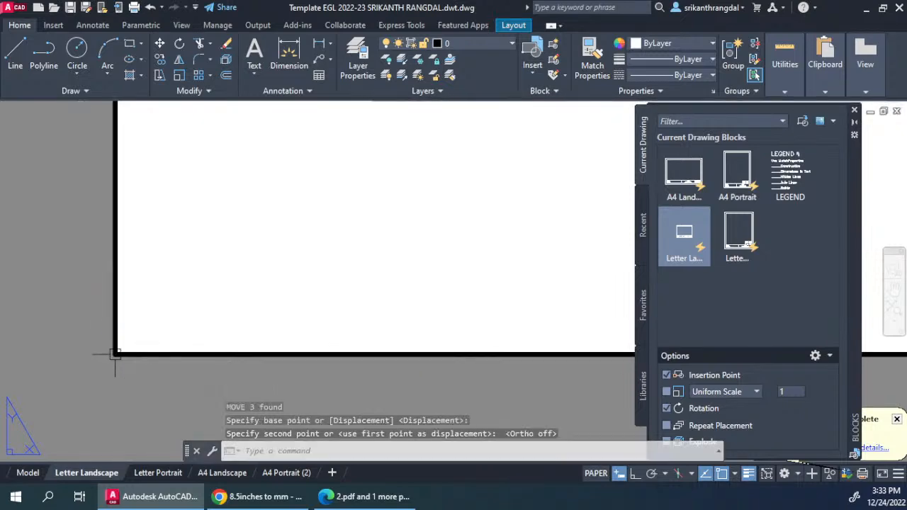
- Zoom and pan around the sheet to check the border against the dashed printable area
{"action": "scroll", "coordinate": [28, 362], "scroll_direction": "down", "scroll_amount": 5}
{"action": "scroll", "coordinate": [142, 354], "scroll_direction": "down", "scroll_amount": 3}
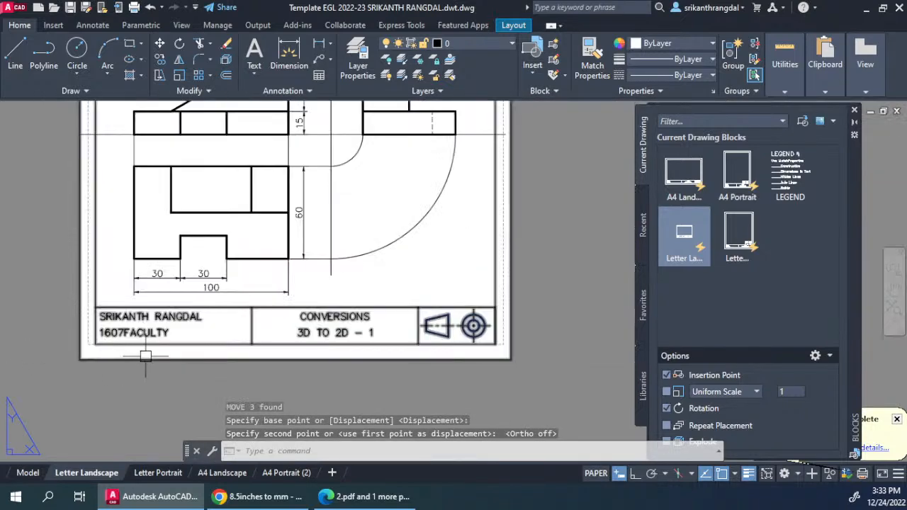
{"action": "middle_click_drag", "start_coordinate": [328, 249], "coordinate": [359, 364]}
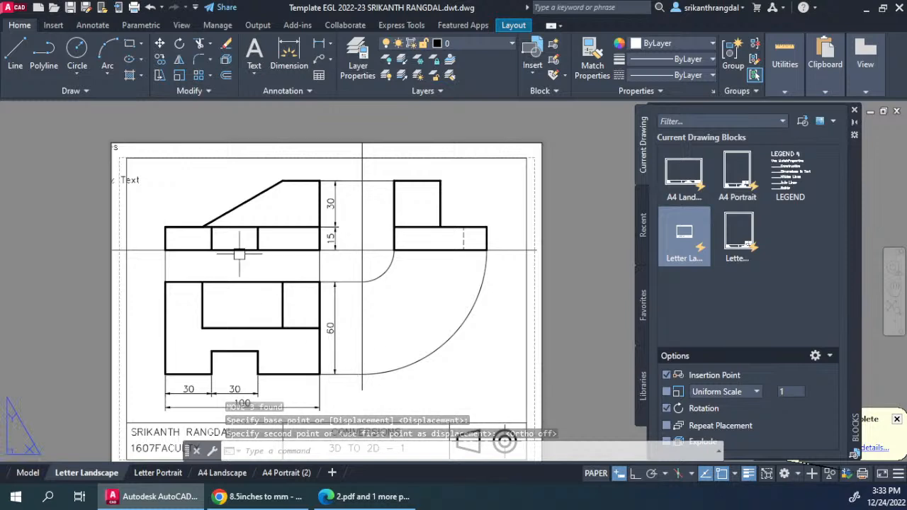
{"action": "scroll", "coordinate": [111, 146], "scroll_direction": "up", "scroll_amount": 5}
{"action": "scroll", "coordinate": [188, 170], "scroll_direction": "up", "scroll_amount": 2}
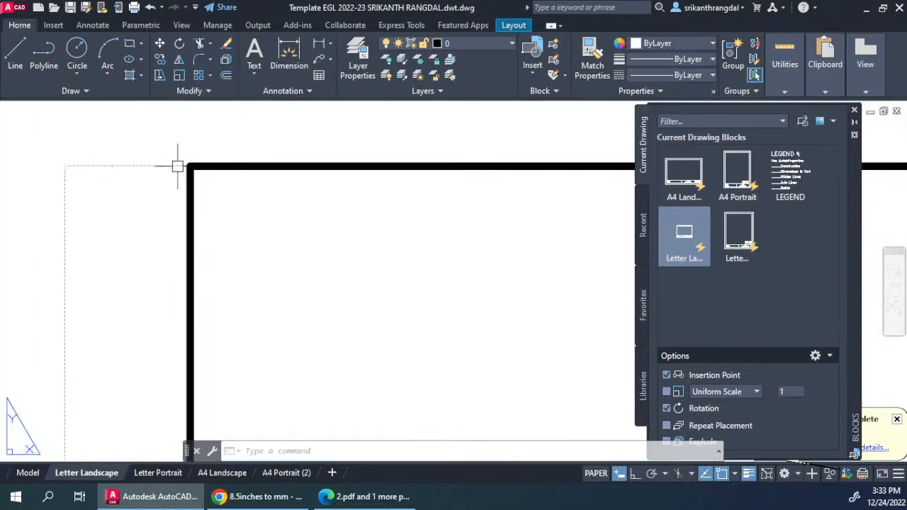
{"action": "scroll", "coordinate": [162, 163], "scroll_direction": "down", "scroll_amount": 8}
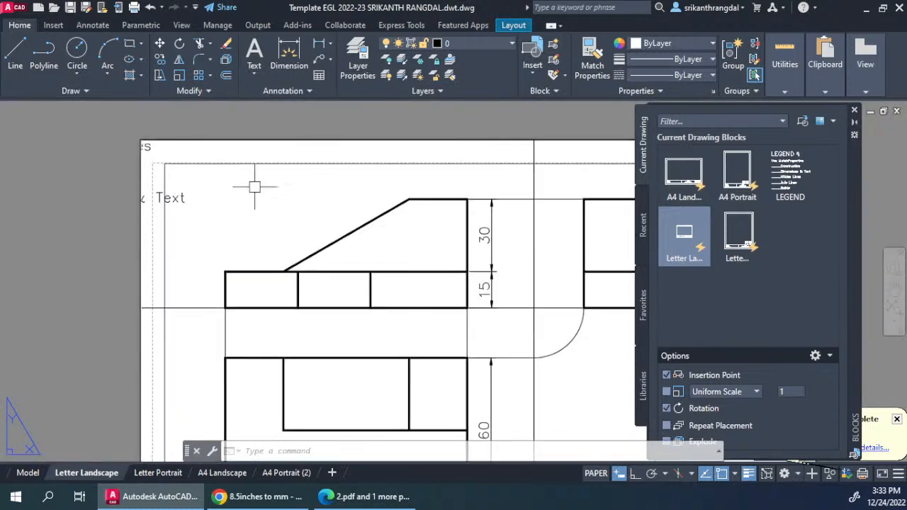
{"action": "middle_click_drag", "start_coordinate": [524, 228], "coordinate": [306, 227]}
{"action": "scroll", "coordinate": [584, 181], "scroll_direction": "up", "scroll_amount": 4}
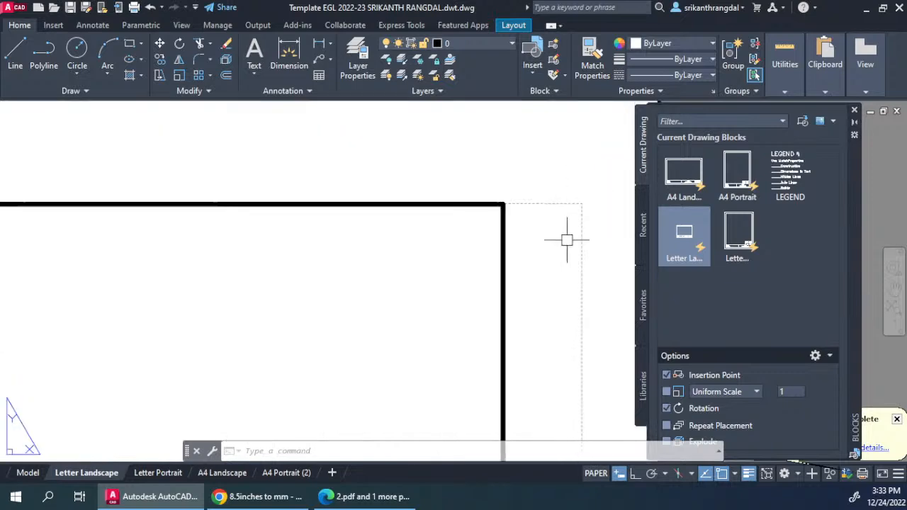
{"action": "scroll", "coordinate": [581, 196], "scroll_direction": "down", "scroll_amount": 8}
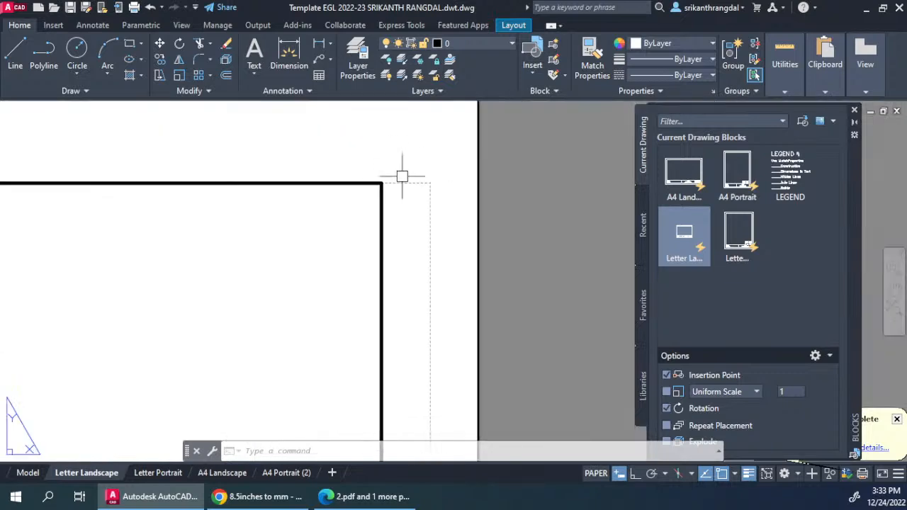
{"action": "scroll", "coordinate": [391, 266], "scroll_direction": "up", "scroll_amount": 5}
{"action": "scroll", "coordinate": [391, 266], "scroll_direction": "down", "scroll_amount": 5}
{"action": "middle_click_drag", "start_coordinate": [350, 282], "coordinate": [393, 322]}
{"action": "scroll", "coordinate": [391, 300], "scroll_direction": "up", "scroll_amount": 4}
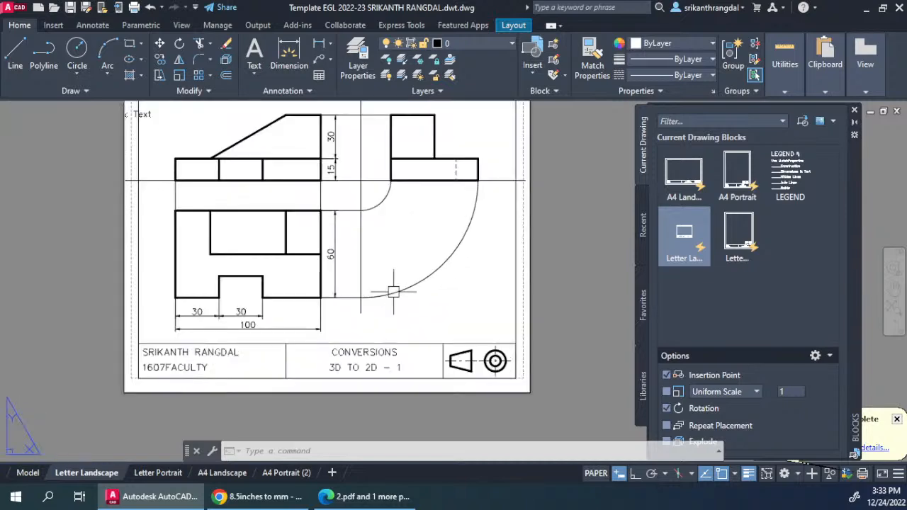
- Accept the Letter Landscape page setup unchanged, then start plotting just this single sheet
{"action": "right_click", "coordinate": [99, 479]}
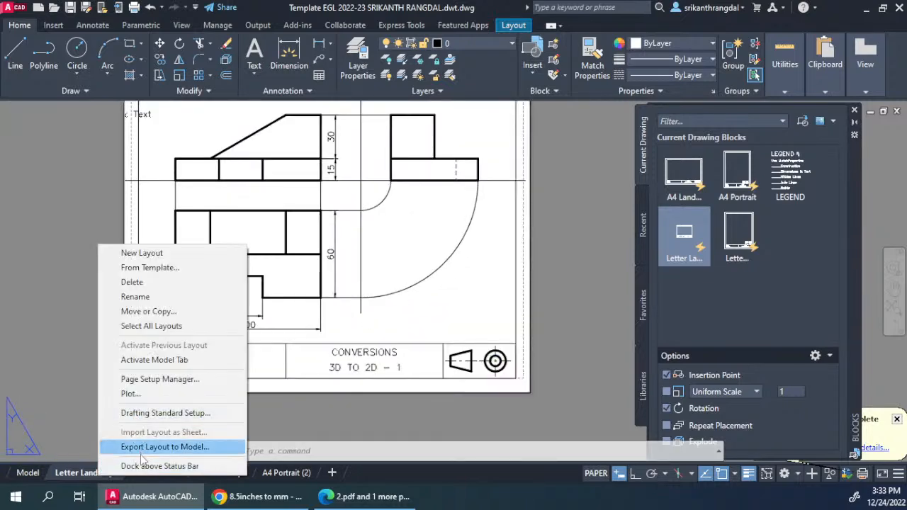
{"action": "left_click", "coordinate": [156, 383]}
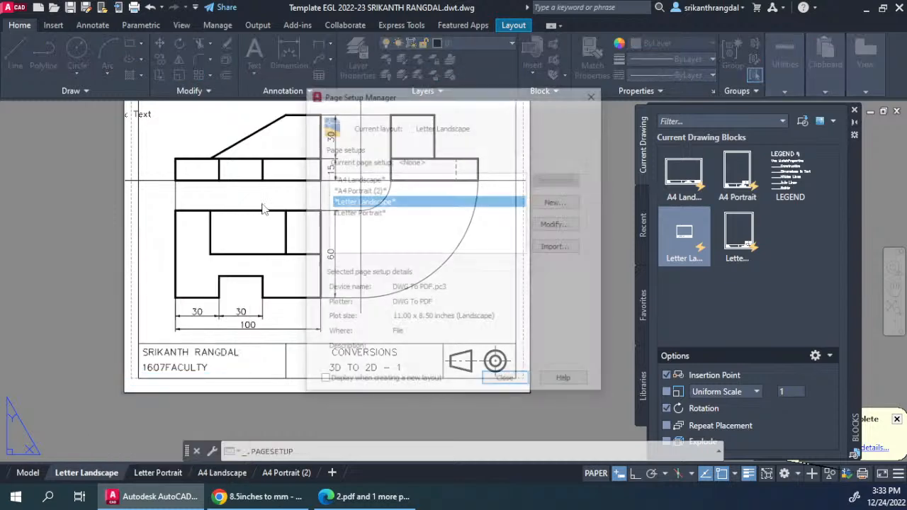
{"action": "left_click", "coordinate": [554, 224]}
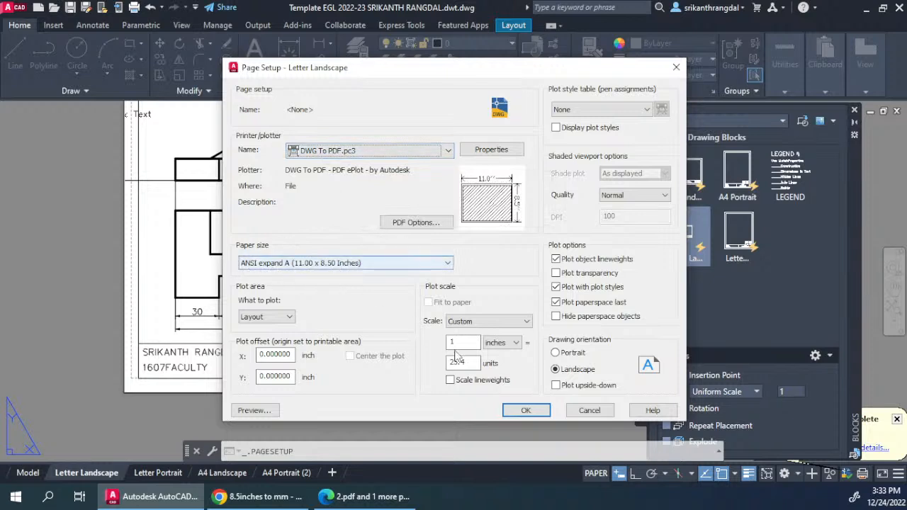
{"action": "left_click", "coordinate": [525, 410]}
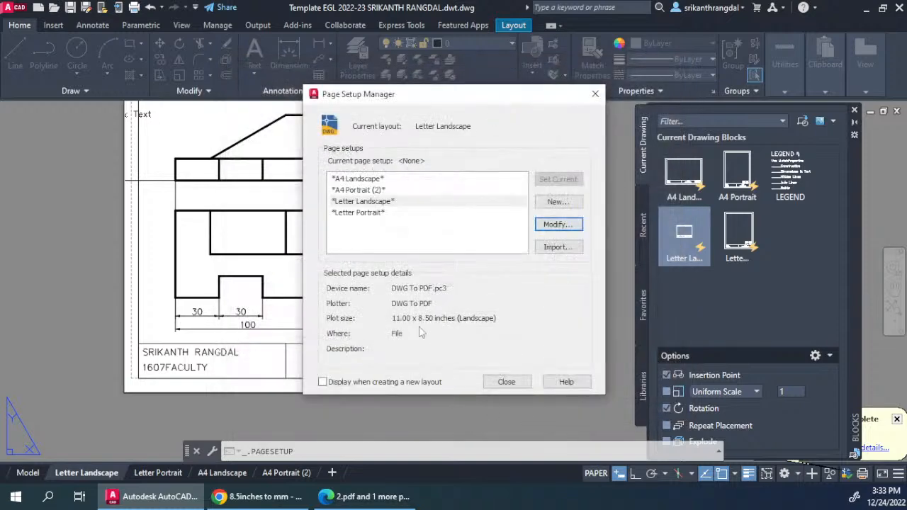
{"action": "left_click", "coordinate": [506, 383]}
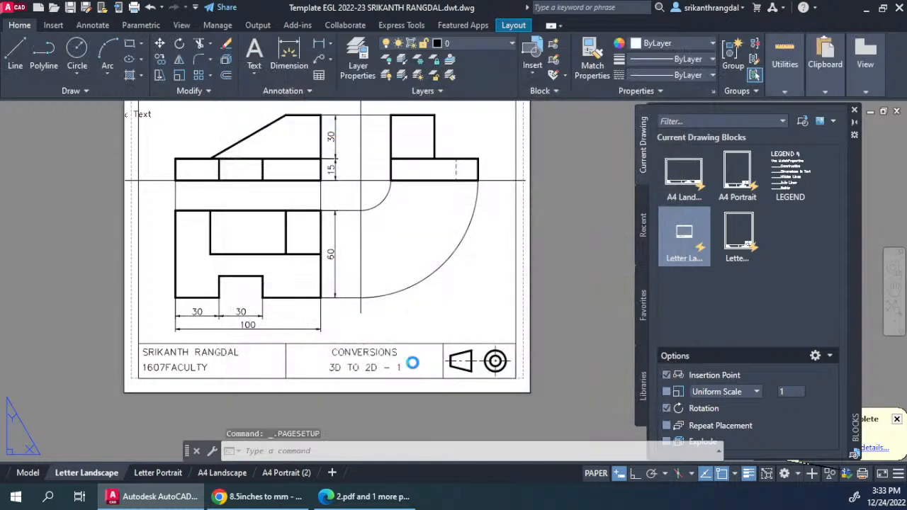
{"action": "key", "text": "ctrl+p"}
{"action": "left_click", "coordinate": [325, 277]}
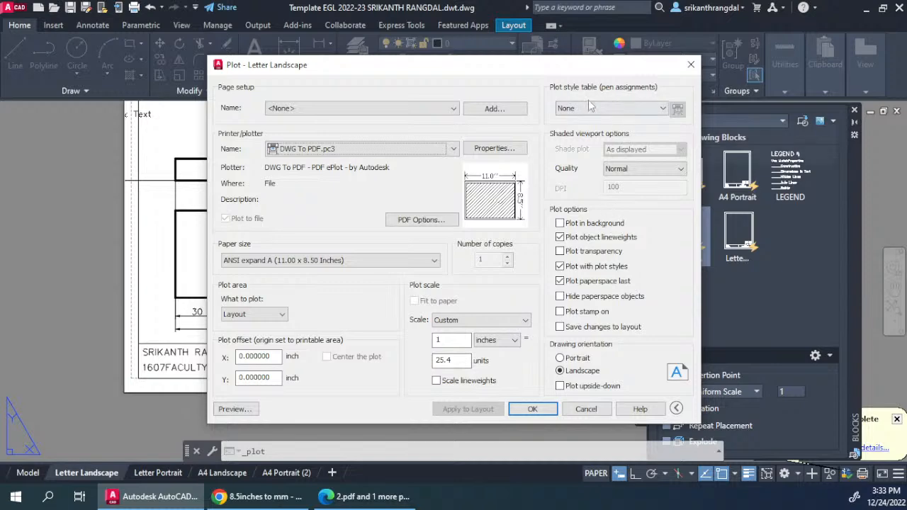
- Accept the plot settings and save the PDF as 3 on the Desktop
{"action": "left_click", "coordinate": [531, 409]}
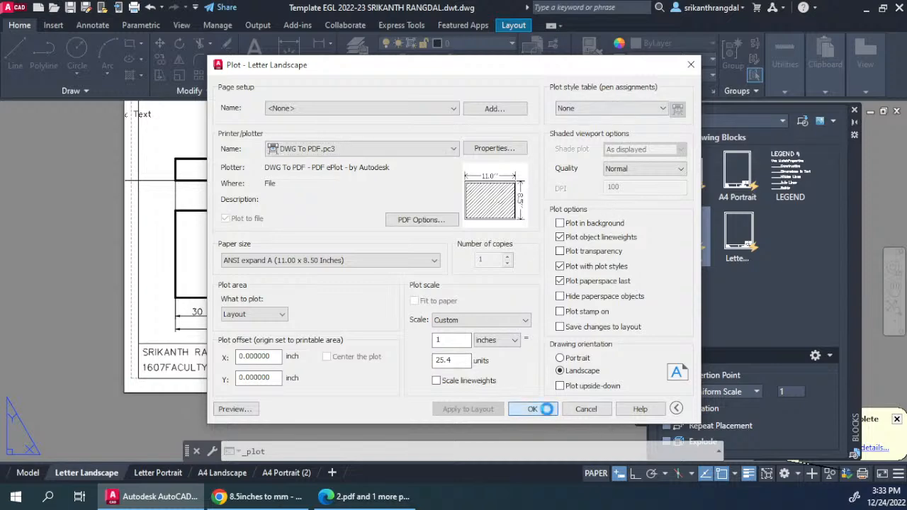
{"action": "type", "text": "3"}
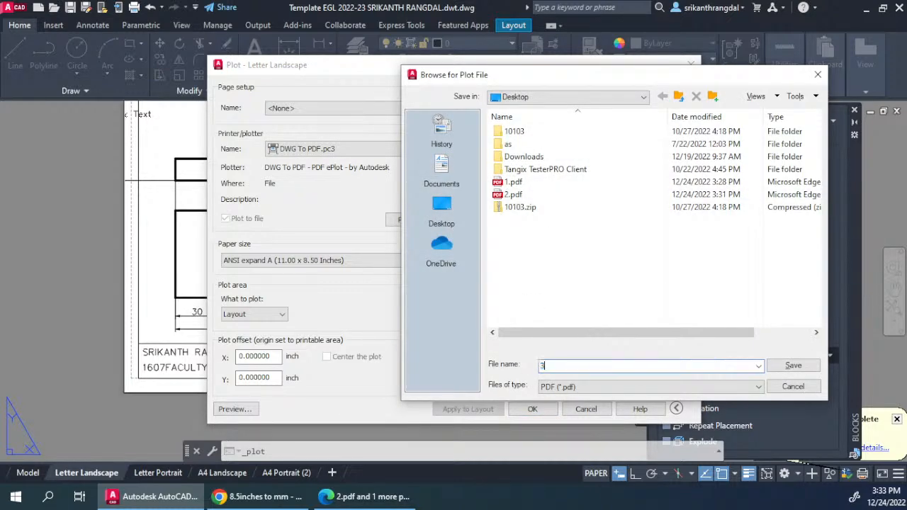
{"action": "key", "text": "Return"}
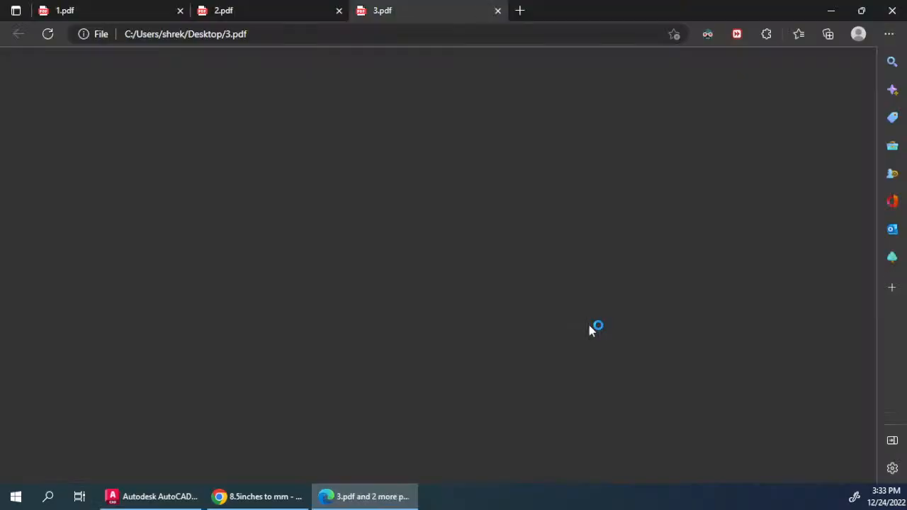
- Scroll through 3.pdf in Edge, briefly bringing up the inch-to-mm converter page
{"action": "scroll", "coordinate": [464, 318], "scroll_direction": "down", "scroll_amount": 2}
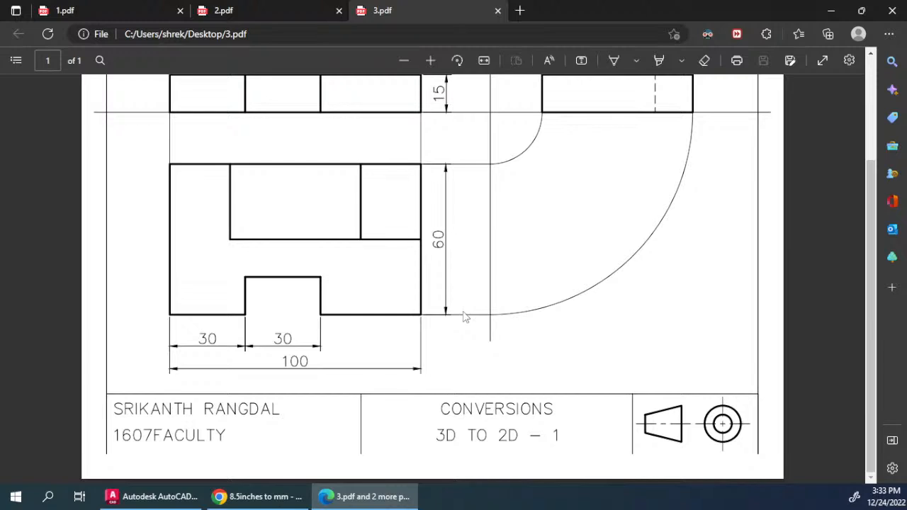
{"action": "scroll", "coordinate": [464, 317], "scroll_direction": "up", "scroll_amount": 2}
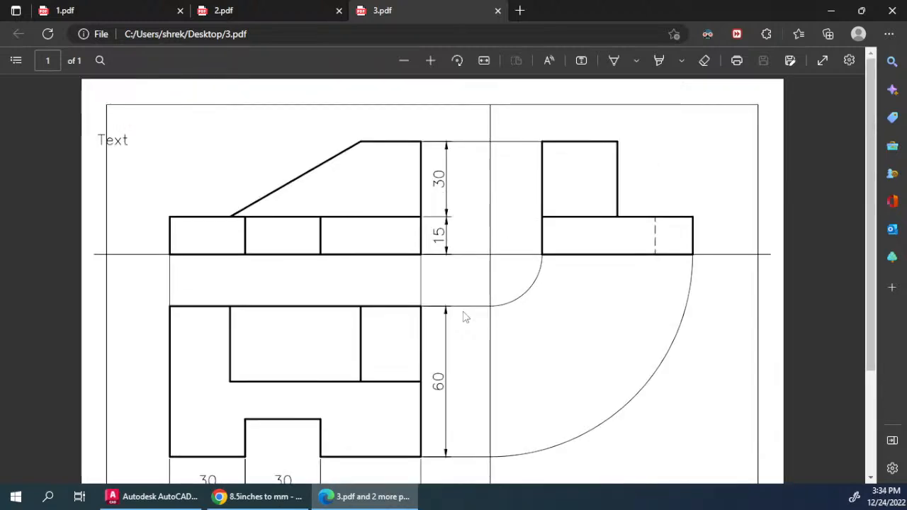
{"action": "scroll", "coordinate": [464, 317], "scroll_direction": "down", "scroll_amount": 2}
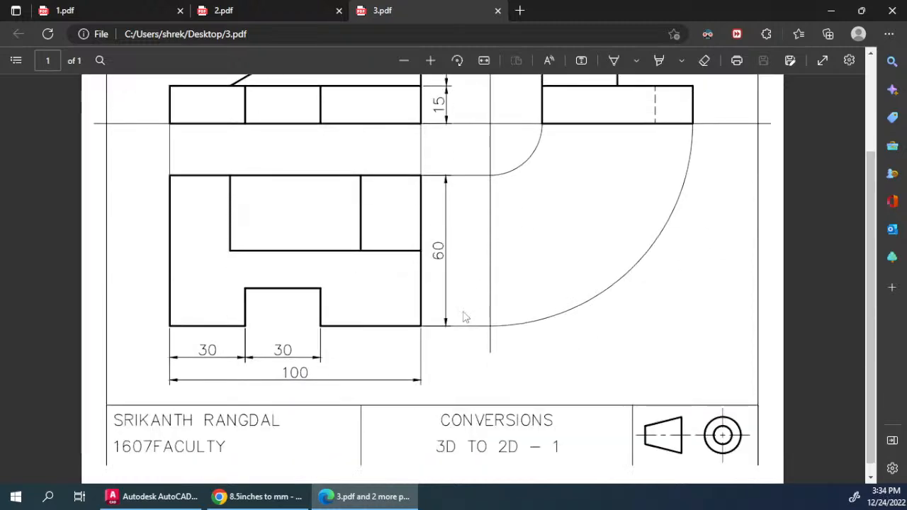
{"action": "scroll", "coordinate": [464, 317], "scroll_direction": "up", "scroll_amount": 2}
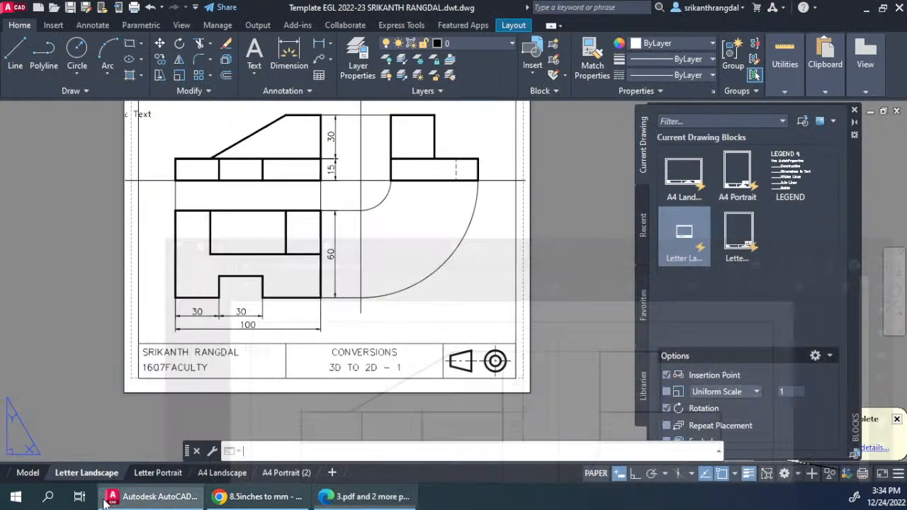
{"action": "left_click", "coordinate": [228, 496]}
{"action": "left_click", "coordinate": [228, 501]}
{"action": "left_click", "coordinate": [208, 499]}
{"action": "left_click", "coordinate": [294, 499]}
- Recheck the PDF's dimensioned views and title block, then return to AutoCAD
{"action": "scroll", "coordinate": [270, 328], "scroll_direction": "down", "scroll_amount": 2}
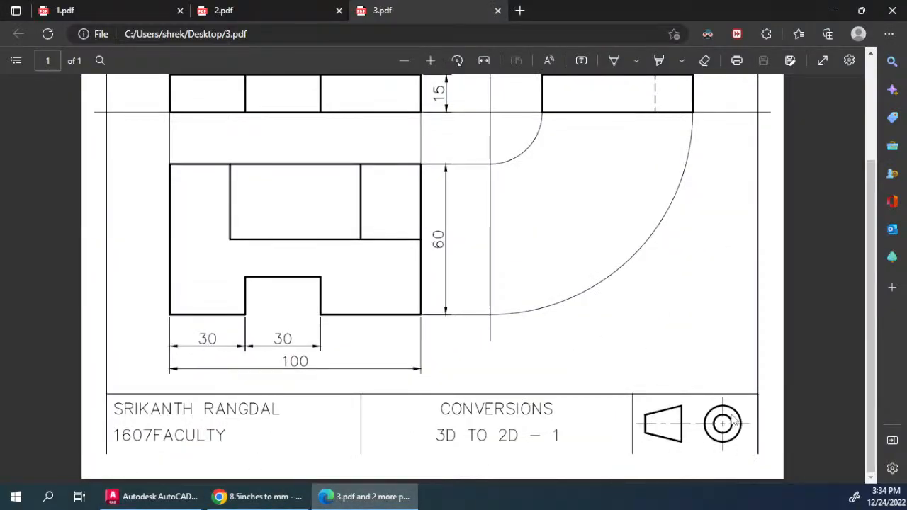
{"action": "scroll", "coordinate": [703, 316], "scroll_direction": "up", "scroll_amount": 3}
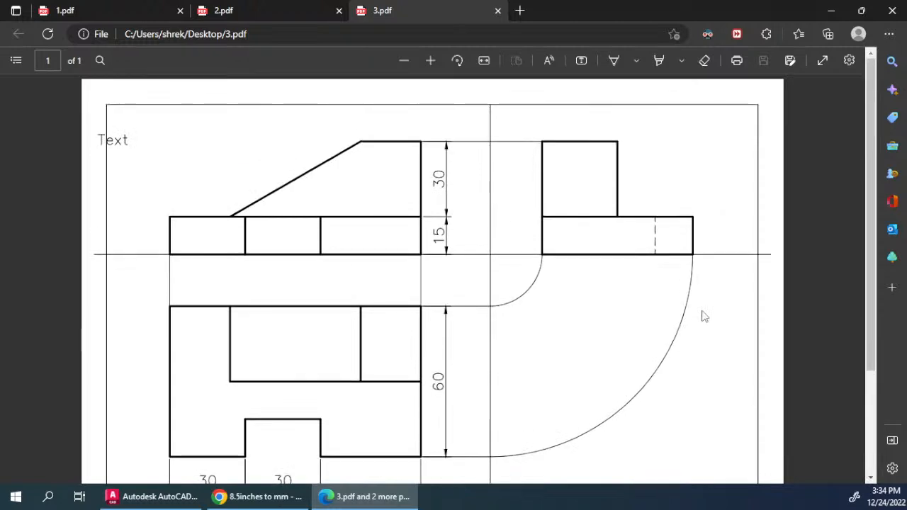
{"action": "scroll", "coordinate": [107, 106], "scroll_direction": "up", "scroll_amount": 5, "text": "ctrl"}
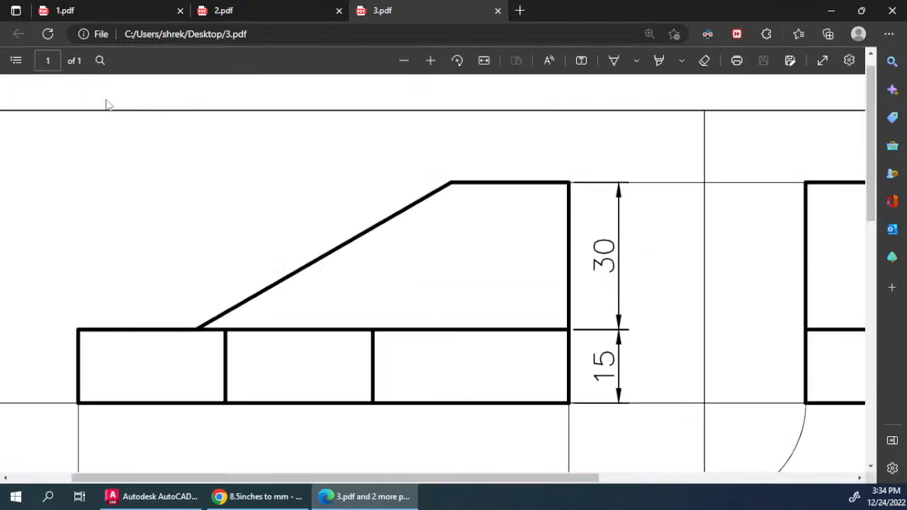
{"action": "scroll", "coordinate": [103, 117], "scroll_direction": "down", "scroll_amount": 5, "text": "ctrl"}
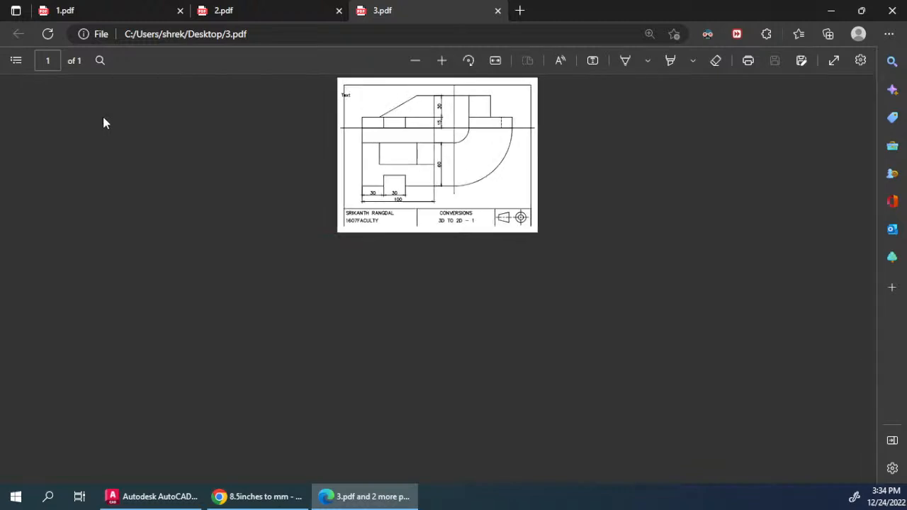
{"action": "scroll", "coordinate": [103, 121], "scroll_direction": "up", "scroll_amount": 2, "text": "ctrl"}
{"action": "left_click", "coordinate": [167, 496]}
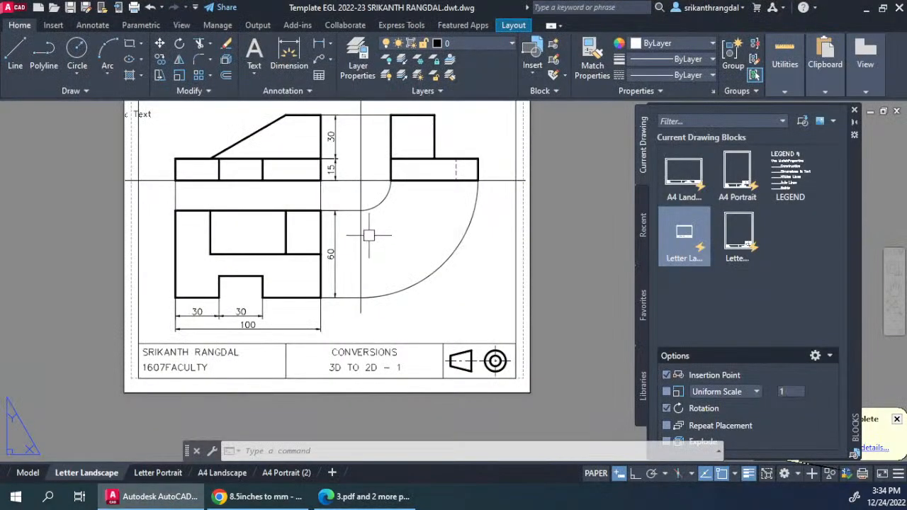
- Zoom and pan the Letter Landscape sheet until both views and the whole title block are visible
{"action": "scroll", "coordinate": [190, 401], "scroll_direction": "up", "scroll_amount": 5}
{"action": "scroll", "coordinate": [34, 290], "scroll_direction": "up", "scroll_amount": 8}
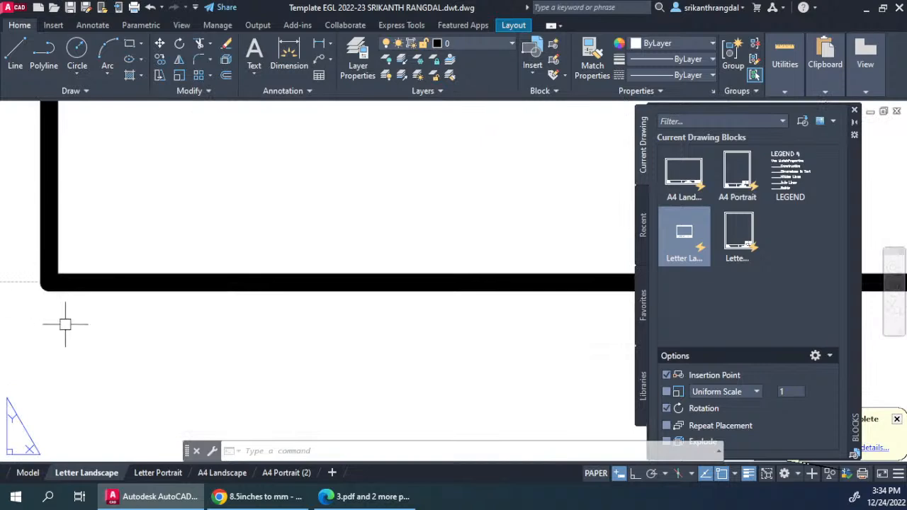
{"action": "scroll", "coordinate": [64, 319], "scroll_direction": "down", "scroll_amount": 8}
{"action": "middle_click_drag", "start_coordinate": [100, 197], "coordinate": [99, 281]}
{"action": "scroll", "coordinate": [85, 257], "scroll_direction": "up", "scroll_amount": 9}
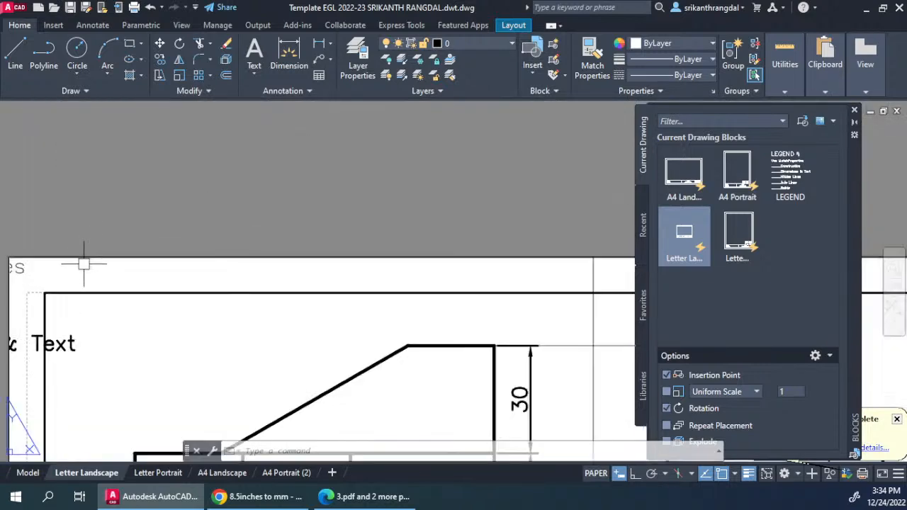
{"action": "scroll", "coordinate": [55, 312], "scroll_direction": "down", "scroll_amount": 5}
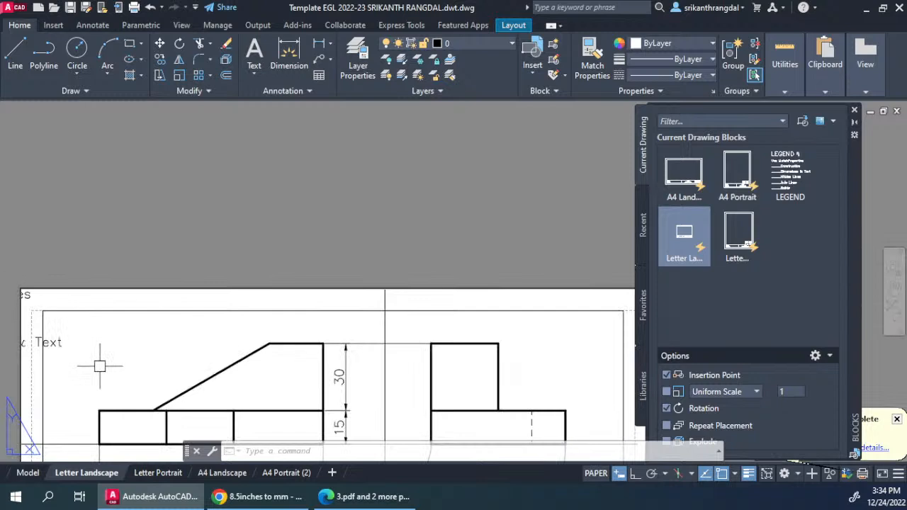
{"action": "scroll", "coordinate": [97, 362], "scroll_direction": "down", "scroll_amount": 2}
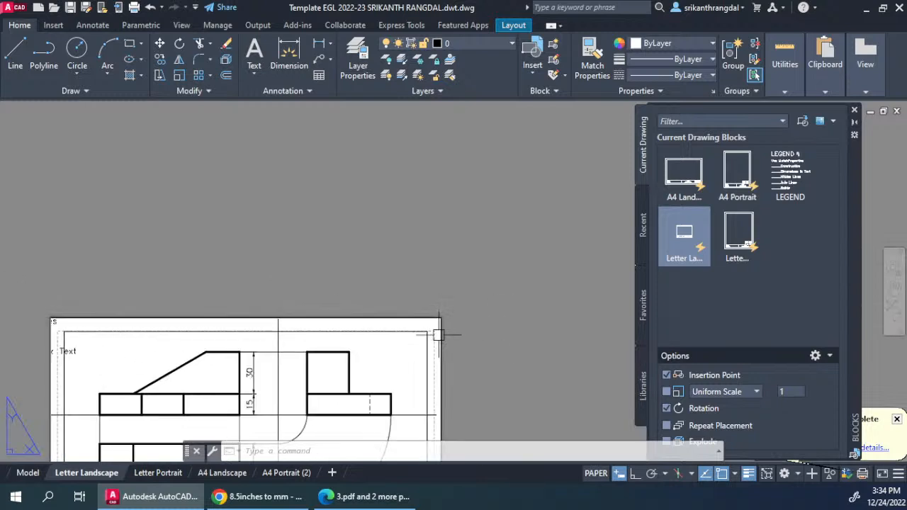
{"action": "middle_click_drag", "start_coordinate": [472, 378], "coordinate": [463, 168]}
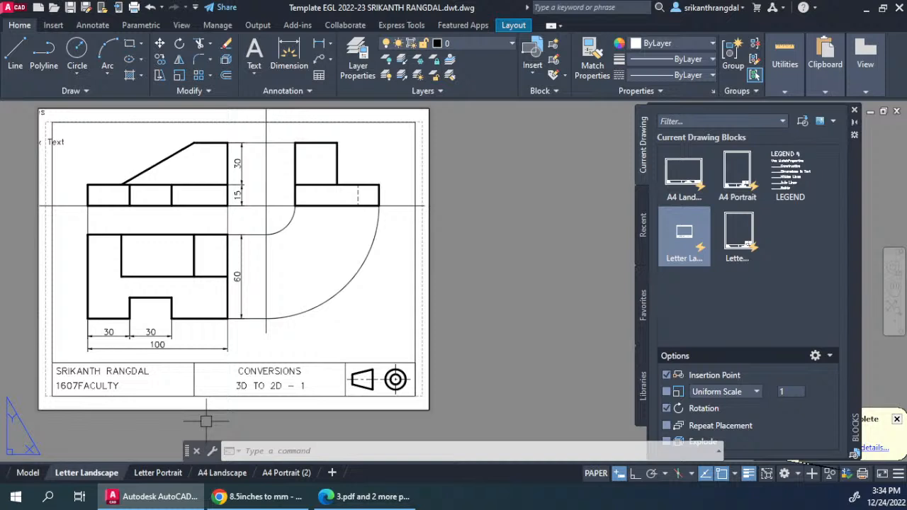
- Modify the Letter Landscape page setup to use ANSI full bleed A paper, then close the manager
{"action": "right_click", "coordinate": [102, 479]}
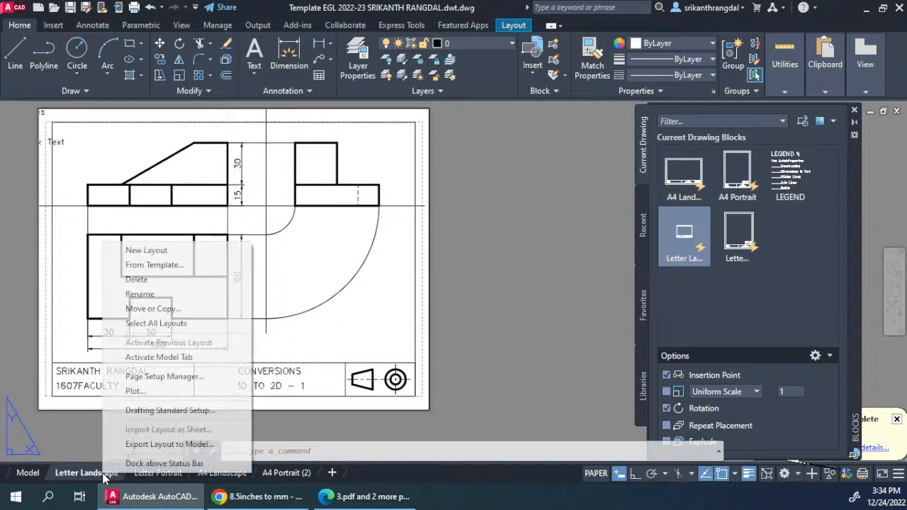
{"action": "left_click", "coordinate": [159, 376]}
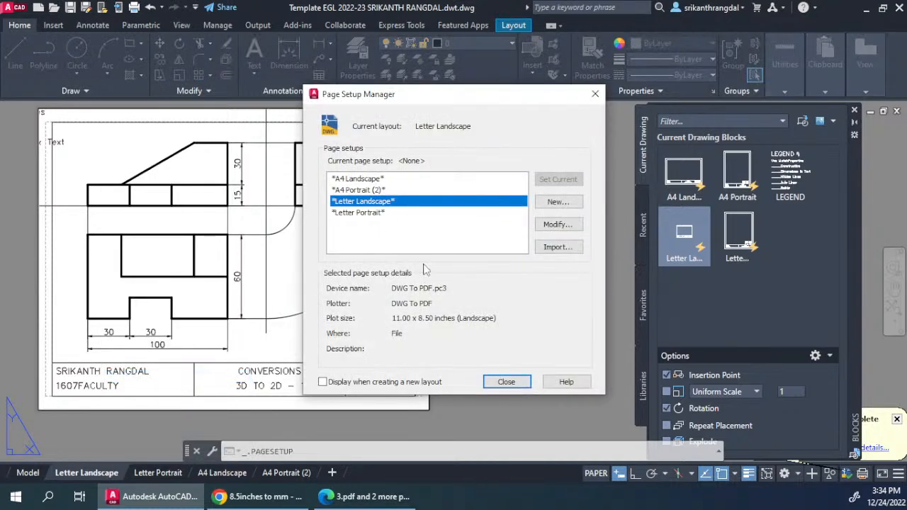
{"action": "left_click", "coordinate": [557, 225]}
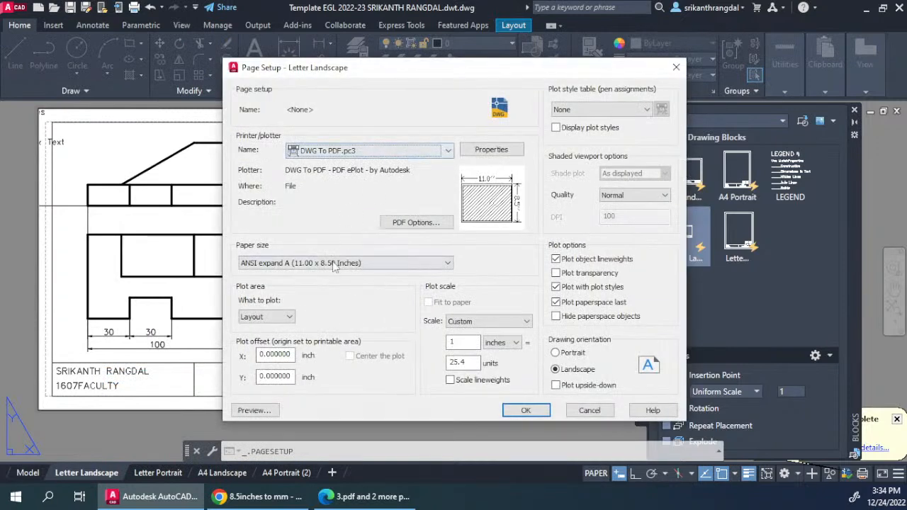
{"action": "left_click", "coordinate": [334, 263]}
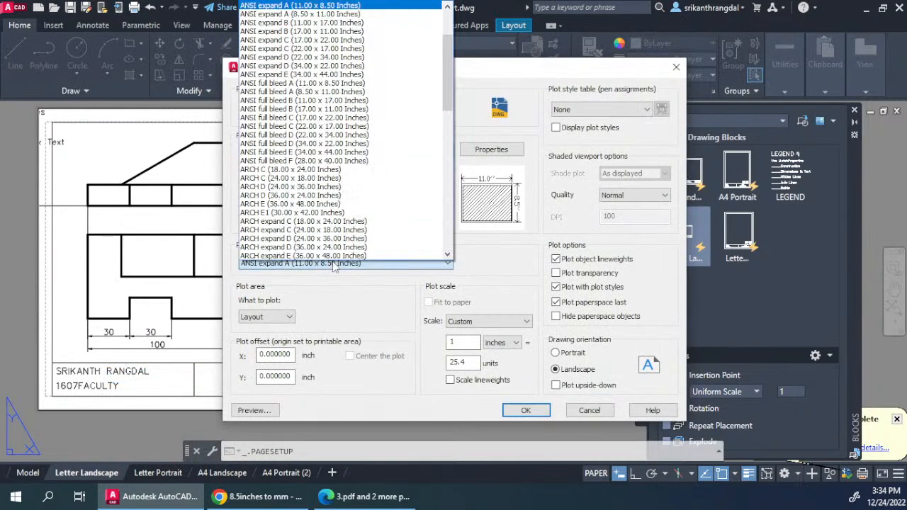
{"action": "left_click", "coordinate": [281, 84]}
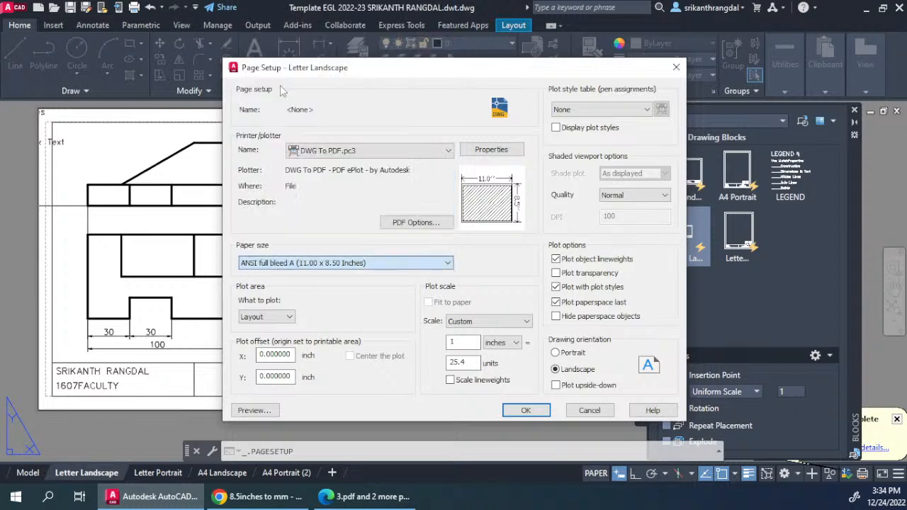
{"action": "left_click", "coordinate": [519, 411]}
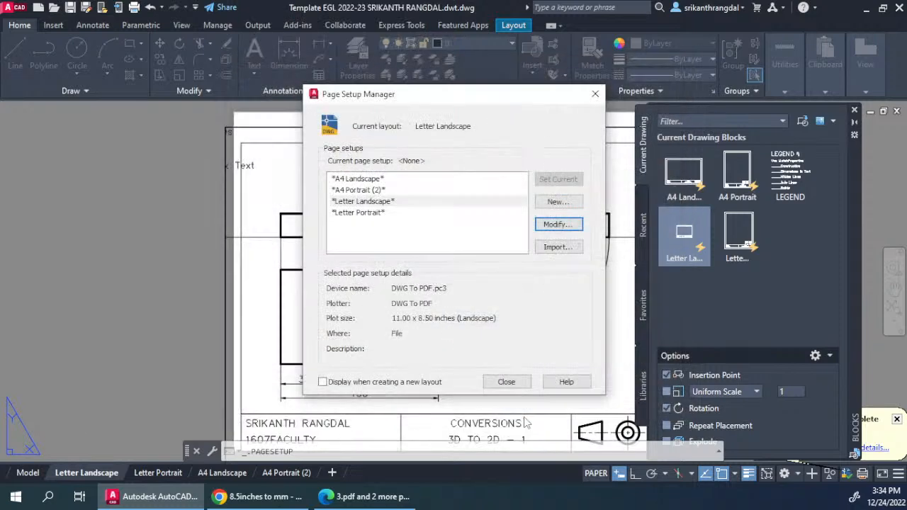
{"action": "left_click", "coordinate": [506, 383]}
- Move the border and title block so the border's lower-left corner sits on the sheet corner
{"action": "middle_click_drag", "start_coordinate": [457, 289], "coordinate": [413, 177]}
{"action": "left_click", "coordinate": [142, 308]}
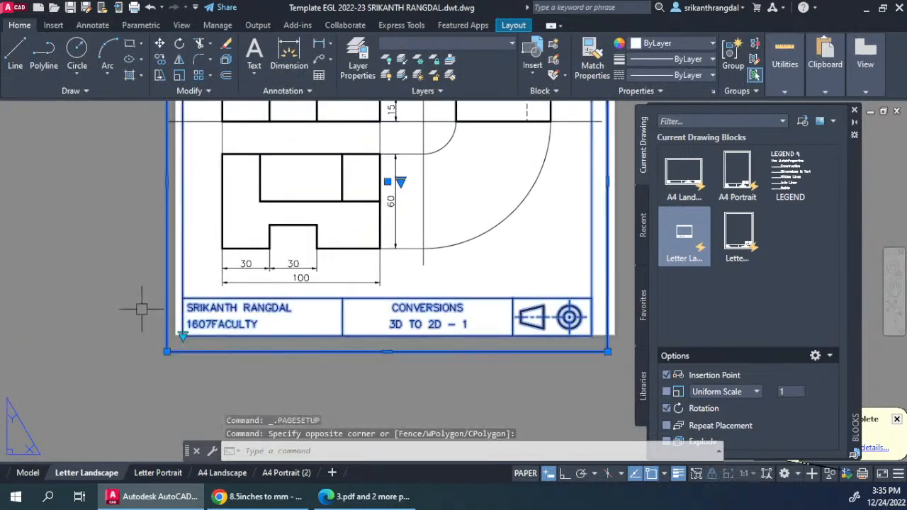
{"action": "type", "text": "m"}
{"action": "key", "text": "Return"}
{"action": "scroll", "coordinate": [161, 346], "scroll_direction": "up", "scroll_amount": 4}
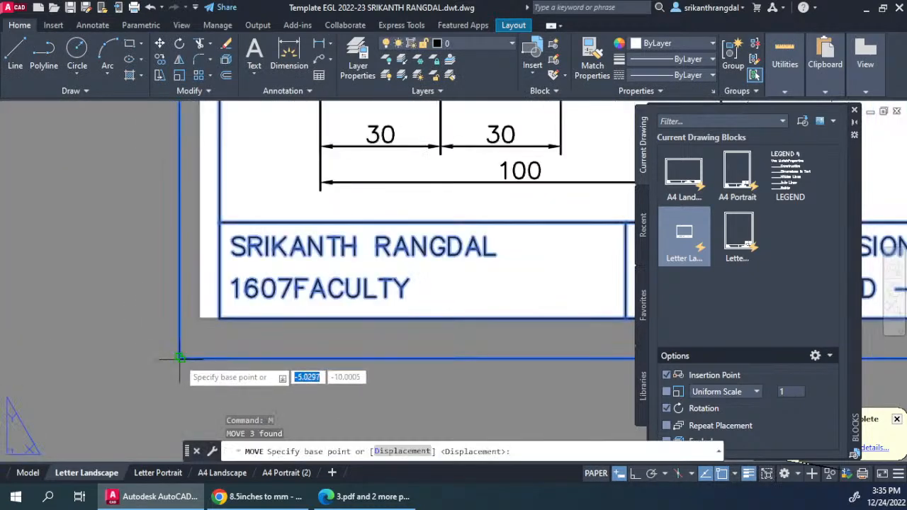
{"action": "left_click", "coordinate": [178, 360]}
{"action": "scroll", "coordinate": [199, 313], "scroll_direction": "up", "scroll_amount": 4}
{"action": "scroll", "coordinate": [212, 319], "scroll_direction": "up", "scroll_amount": 6}
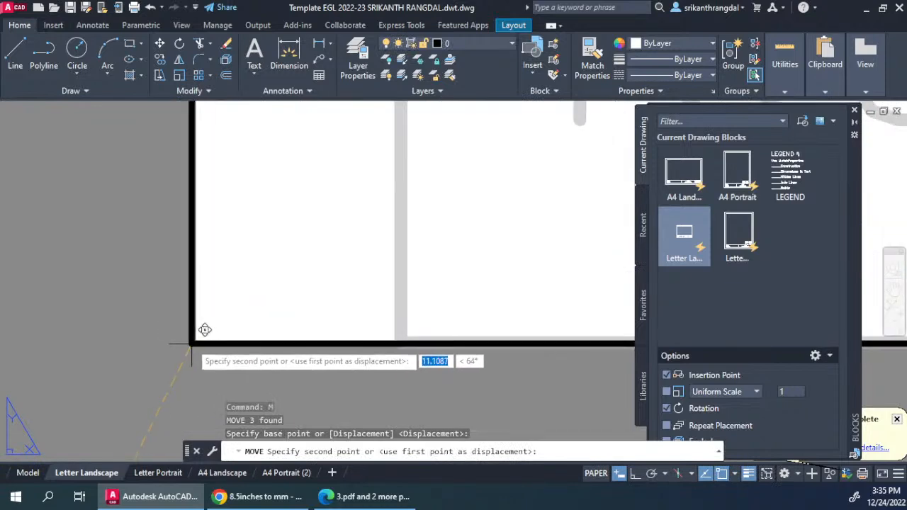
{"action": "left_click", "coordinate": [194, 342]}
- Zoom and pan to check the title block's fit on the full-bleed sheet
{"action": "scroll", "coordinate": [131, 367], "scroll_direction": "down", "scroll_amount": 4}
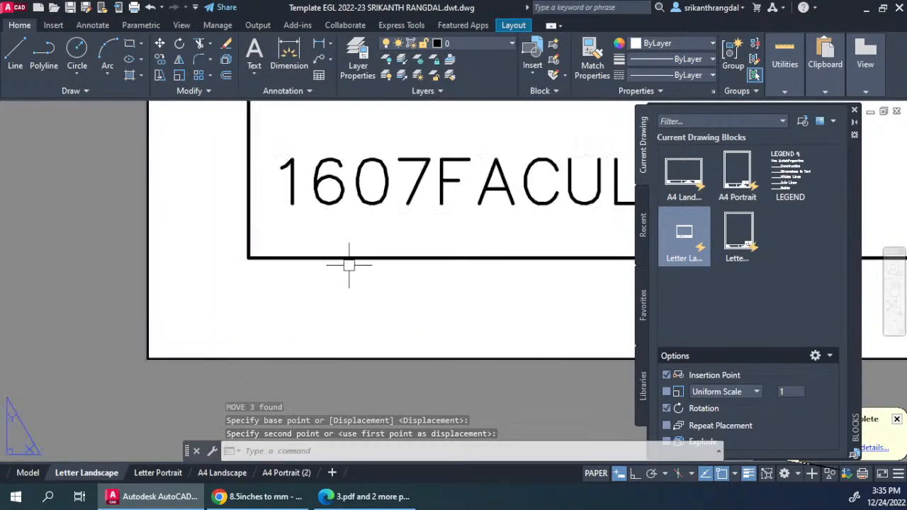
{"action": "scroll", "coordinate": [312, 302], "scroll_direction": "down", "scroll_amount": 6}
{"action": "middle_click_drag", "start_coordinate": [409, 305], "coordinate": [213, 387]}
{"action": "scroll", "coordinate": [534, 405], "scroll_direction": "up", "scroll_amount": 6}
{"action": "scroll", "coordinate": [573, 401], "scroll_direction": "down", "scroll_amount": 7}
{"action": "scroll", "coordinate": [226, 164], "scroll_direction": "up", "scroll_amount": 8}
{"action": "scroll", "coordinate": [226, 164], "scroll_direction": "down", "scroll_amount": 8}
{"action": "scroll", "coordinate": [390, 205], "scroll_direction": "up", "scroll_amount": 6}
{"action": "scroll", "coordinate": [389, 234], "scroll_direction": "down", "scroll_amount": 5}
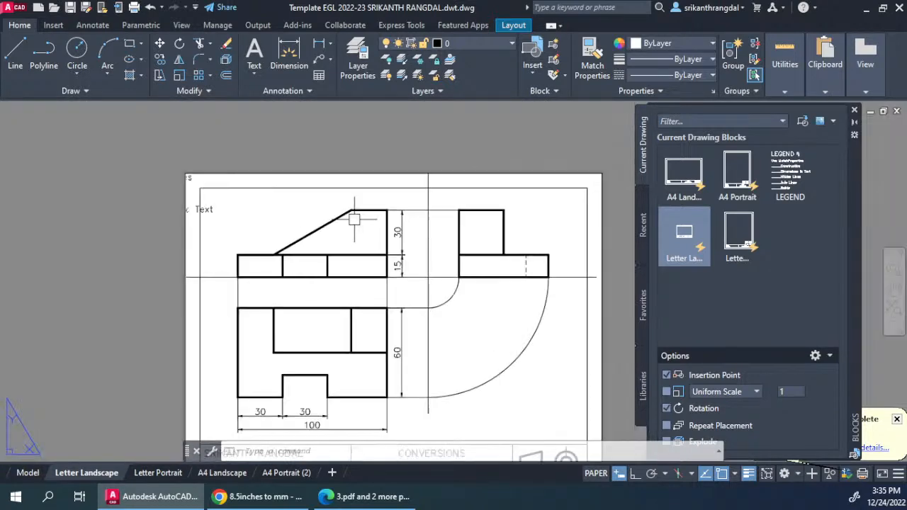
{"action": "middle_click_drag", "start_coordinate": [420, 257], "coordinate": [351, 208]}
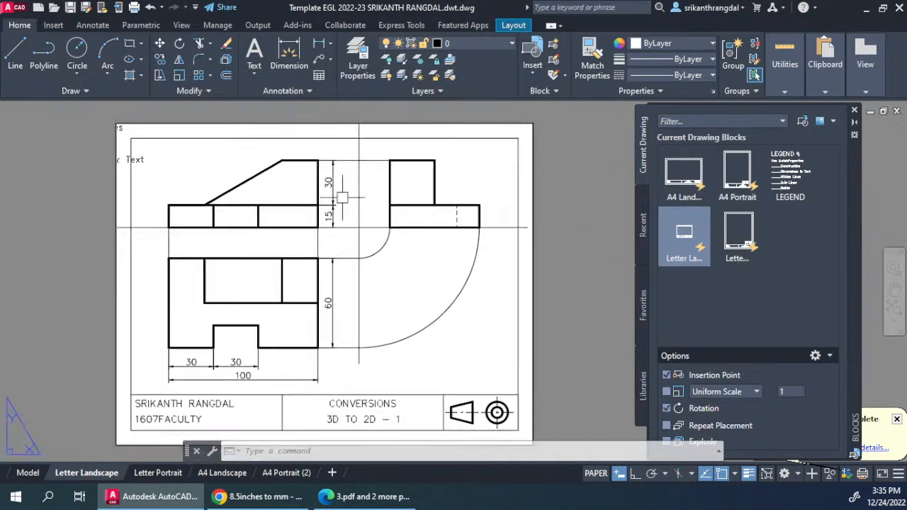
{"action": "right_click", "coordinate": [115, 473]}
{"action": "left_click", "coordinate": [176, 374]}
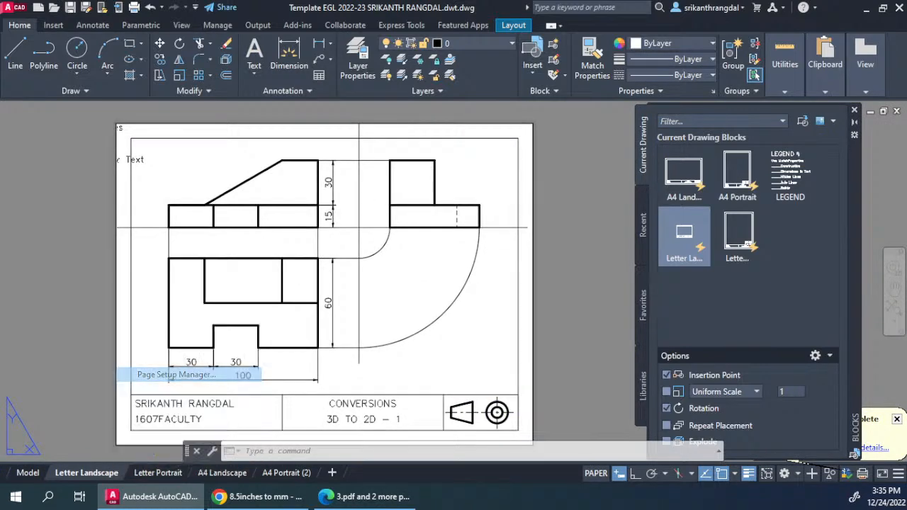
{"action": "left_click", "coordinate": [557, 224]}
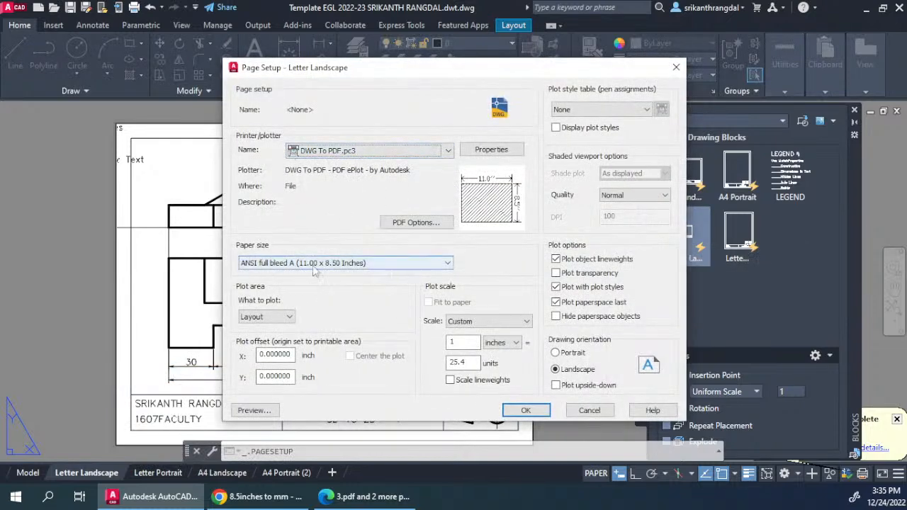
{"action": "left_click", "coordinate": [525, 410]}
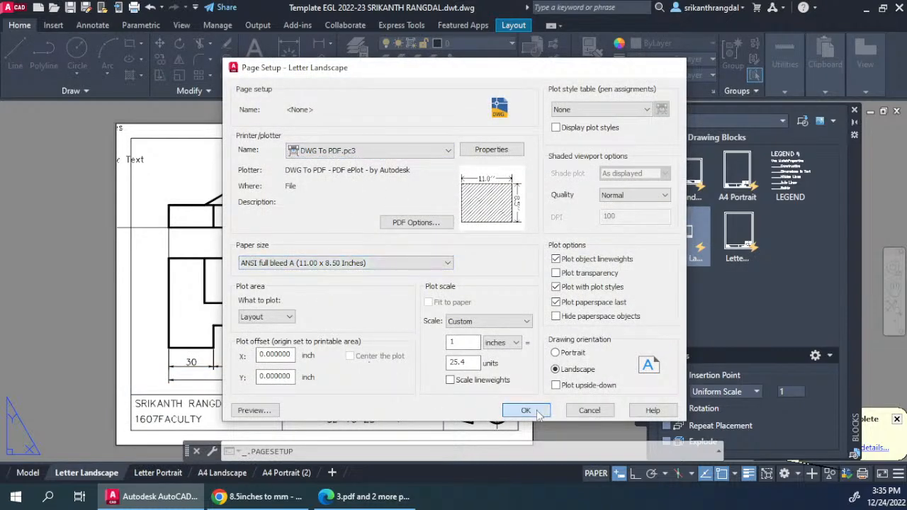
{"action": "left_click", "coordinate": [506, 382]}
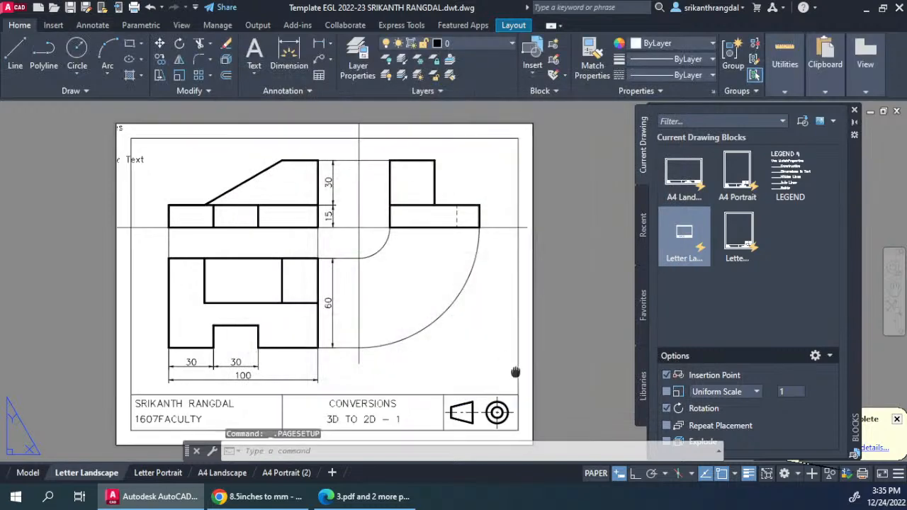
{"action": "scroll", "coordinate": [356, 346], "scroll_direction": "up", "scroll_amount": 2}
{"action": "middle_click_drag", "start_coordinate": [334, 291], "coordinate": [344, 342]}
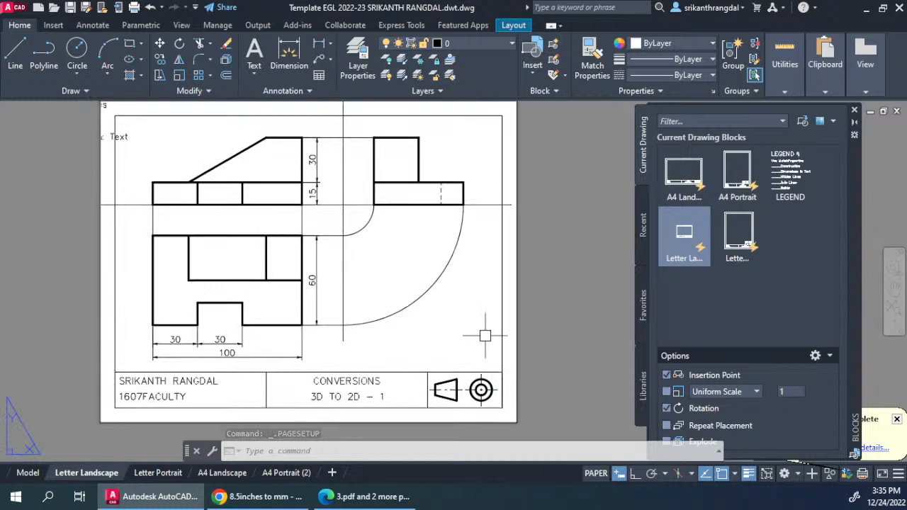
- Plot the single Letter Landscape sheet with current settings, saving it as 4.pdf
{"action": "key", "text": "ctrl+p"}
{"action": "left_click", "coordinate": [445, 282]}
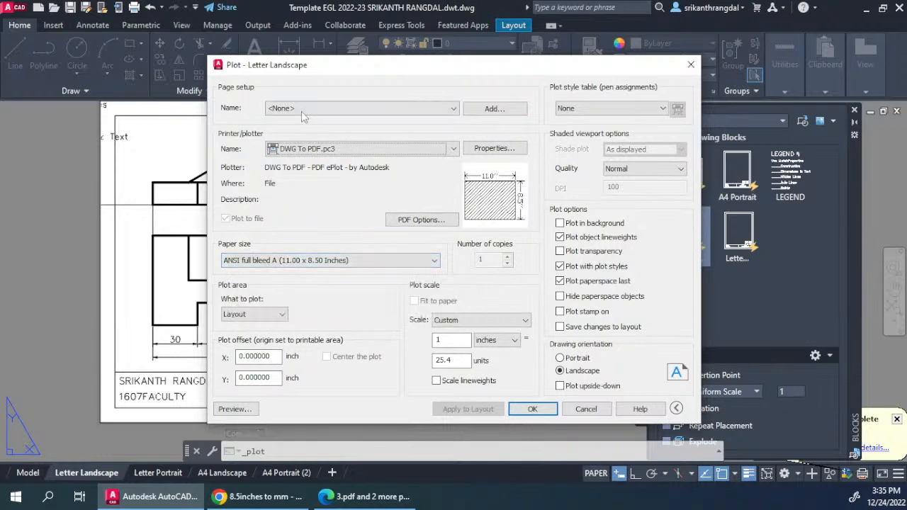
{"action": "left_click", "coordinate": [532, 409]}
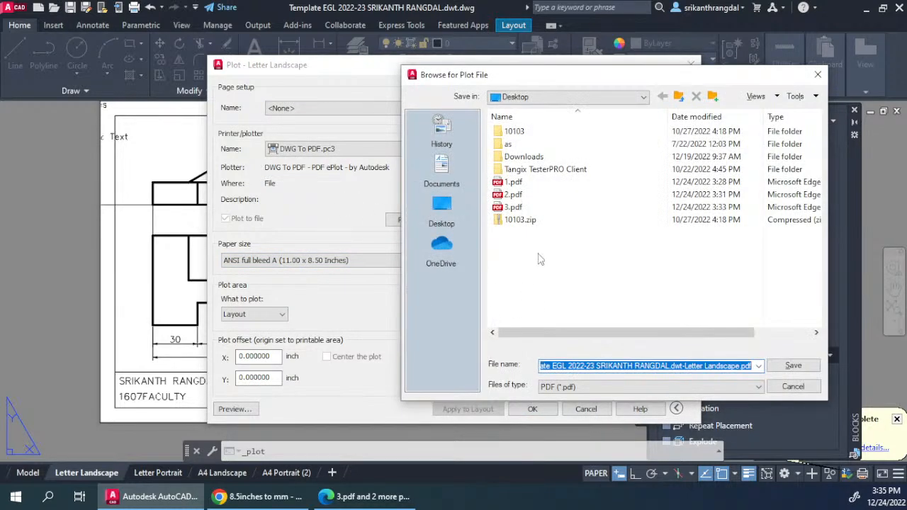
{"action": "type", "text": "4"}
{"action": "key", "text": "Return"}
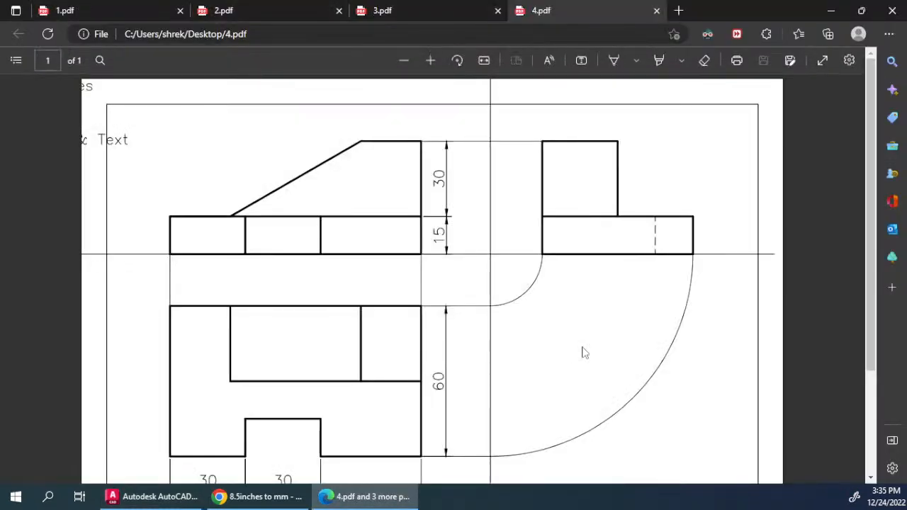
{"action": "scroll", "coordinate": [500, 271], "scroll_direction": "down", "scroll_amount": 2}
{"action": "scroll", "coordinate": [499, 269], "scroll_direction": "up", "scroll_amount": 2}
{"action": "scroll", "coordinate": [219, 237], "scroll_direction": "down", "scroll_amount": 2}
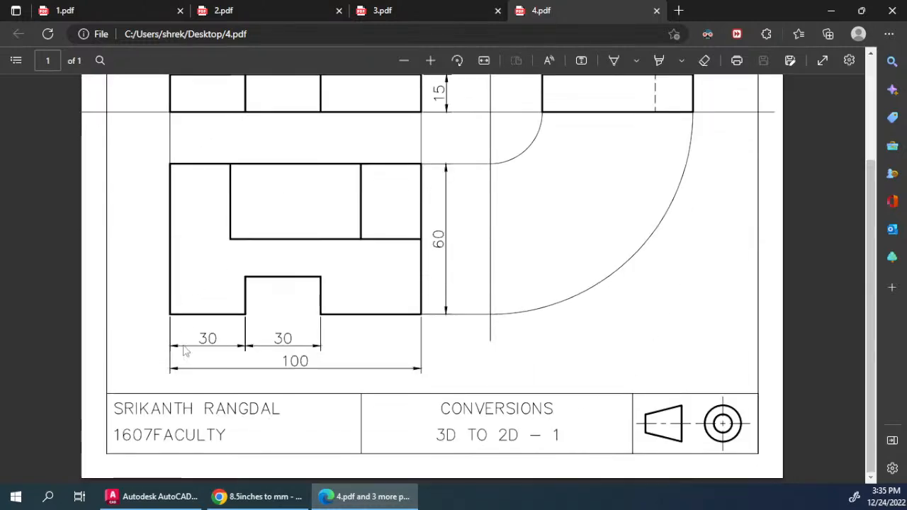
{"action": "scroll", "coordinate": [183, 350], "scroll_direction": "up", "scroll_amount": 2}
{"action": "scroll", "coordinate": [61, 107], "scroll_direction": "up", "scroll_amount": 5, "text": "ctrl"}
{"action": "scroll", "coordinate": [118, 192], "scroll_direction": "down", "scroll_amount": 1, "text": "ctrl"}
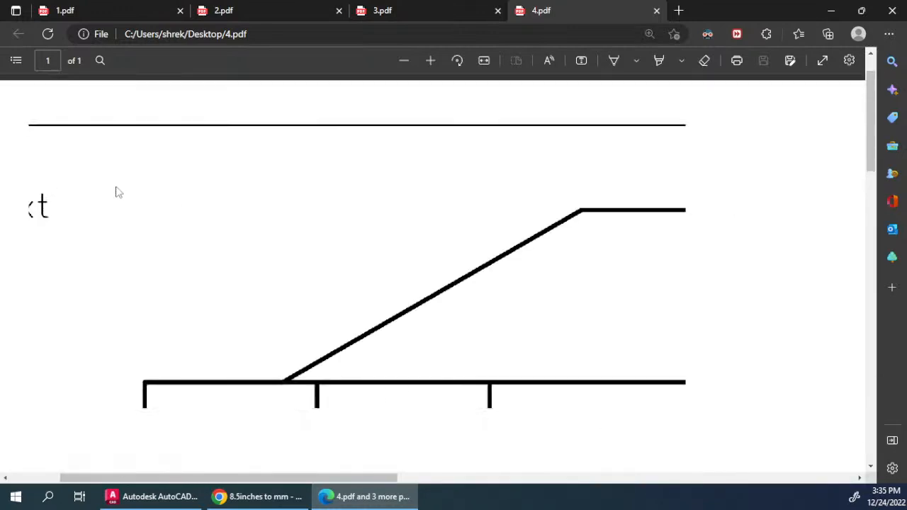
{"action": "scroll", "coordinate": [119, 193], "scroll_direction": "down", "scroll_amount": 4, "text": "ctrl"}
{"action": "scroll", "coordinate": [116, 188], "scroll_direction": "up", "scroll_amount": 2, "text": "ctrl"}
{"action": "scroll", "coordinate": [115, 188], "scroll_direction": "down", "scroll_amount": 5, "text": "ctrl"}
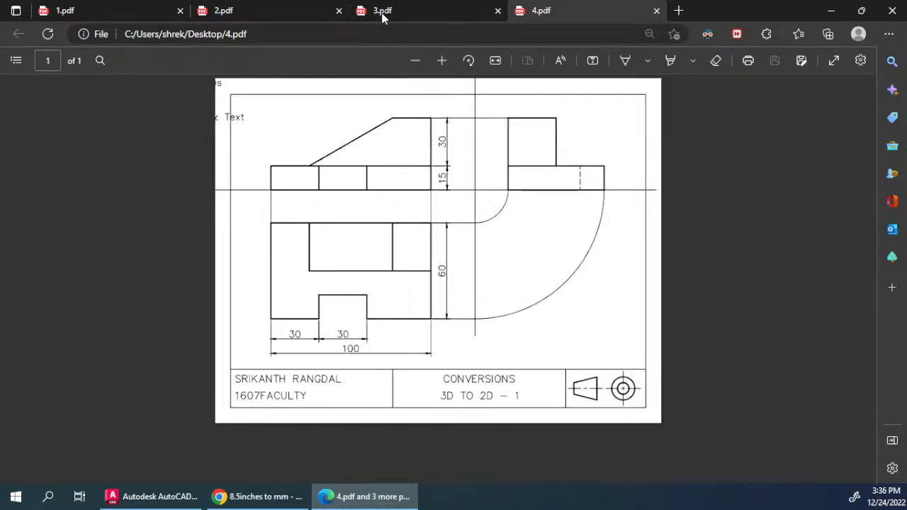
- Flip between the 1.pdf, 2.pdf and 3.pdf tabs to compare the earlier plots
{"action": "left_click", "coordinate": [142, 10]}
{"action": "left_click", "coordinate": [223, 10]}
{"action": "left_click", "coordinate": [132, 12]}
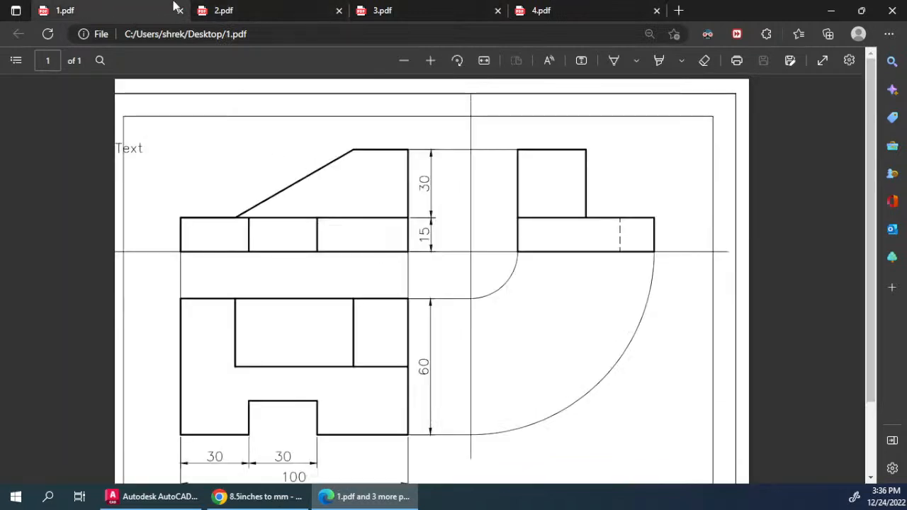
{"action": "left_click", "coordinate": [223, 10]}
{"action": "scroll", "coordinate": [389, 176], "scroll_direction": "down", "scroll_amount": 4, "text": "ctrl"}
{"action": "left_click", "coordinate": [420, 20]}
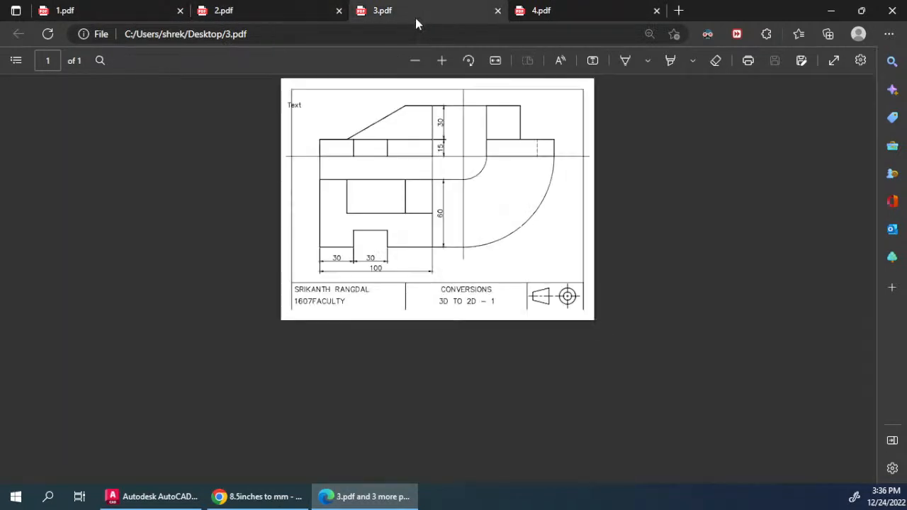
{"action": "scroll", "coordinate": [407, 176], "scroll_direction": "up", "scroll_amount": 1, "text": "ctrl"}
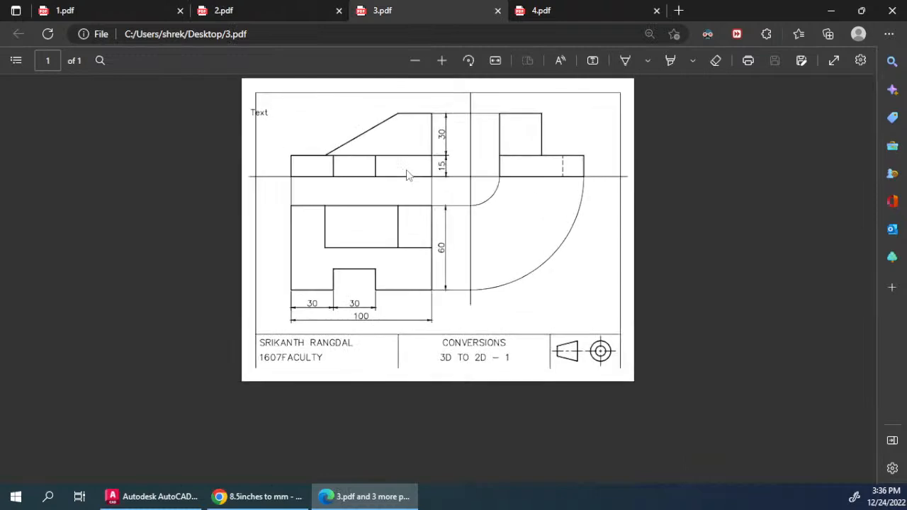
- Compare margins across 1.pdf, 2.pdf and 3.pdf, ending on the 4.pdf tab
{"action": "left_click", "coordinate": [106, 10]}
{"action": "scroll", "coordinate": [712, 131], "scroll_direction": "down", "scroll_amount": 2}
{"action": "scroll", "coordinate": [772, 267], "scroll_direction": "up", "scroll_amount": 2}
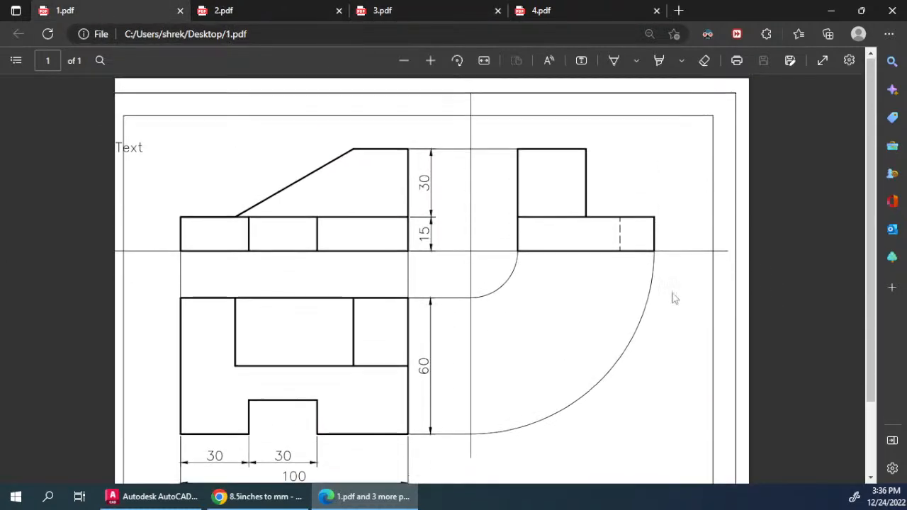
{"action": "left_click", "coordinate": [308, 17]}
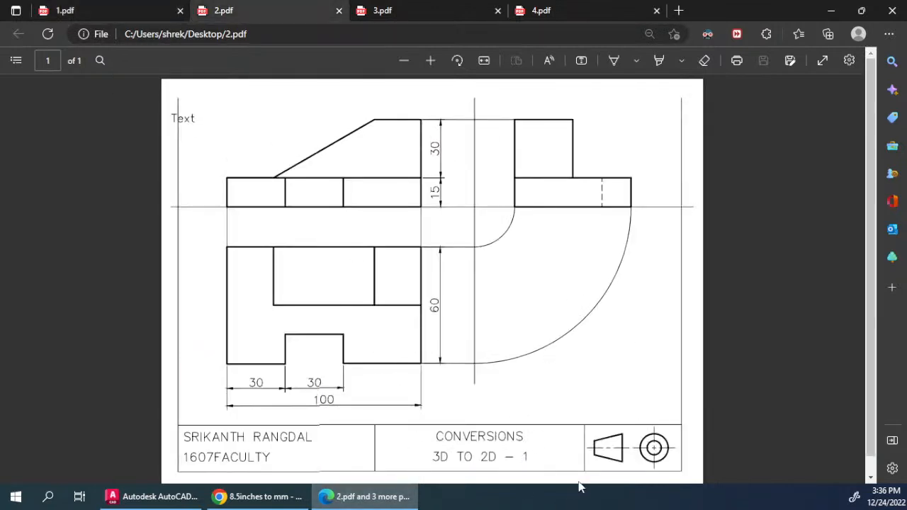
{"action": "left_click", "coordinate": [420, 9]}
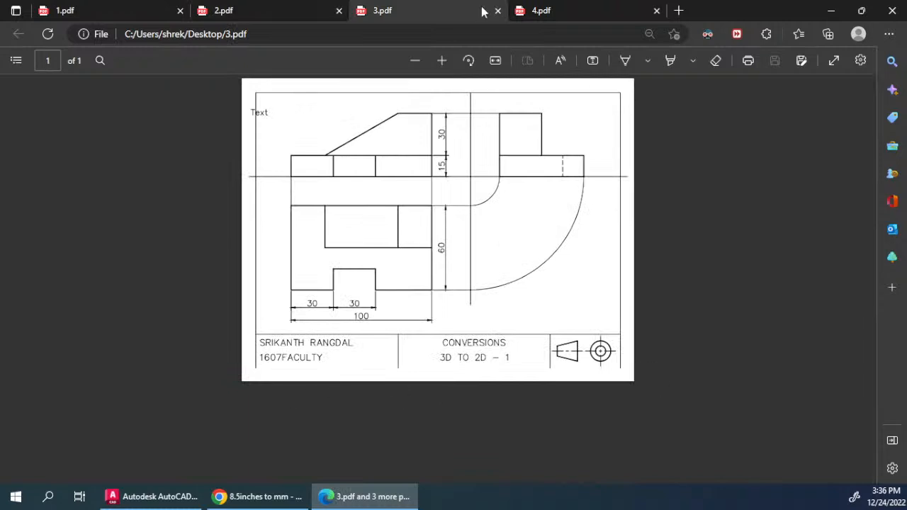
{"action": "left_click", "coordinate": [542, 12]}
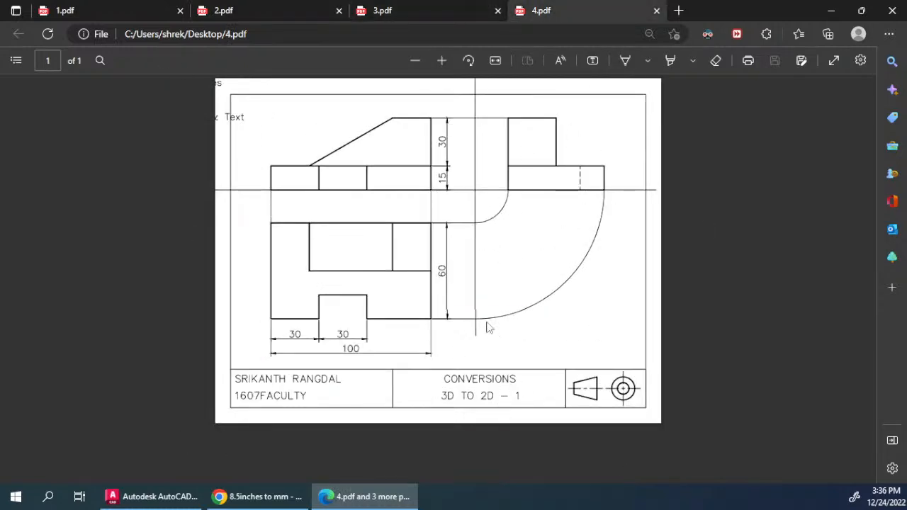
- Zoom in and out on 4.pdf to inspect the dimension text
{"action": "scroll", "coordinate": [464, 347], "scroll_direction": "up", "scroll_amount": 3, "text": "ctrl"}
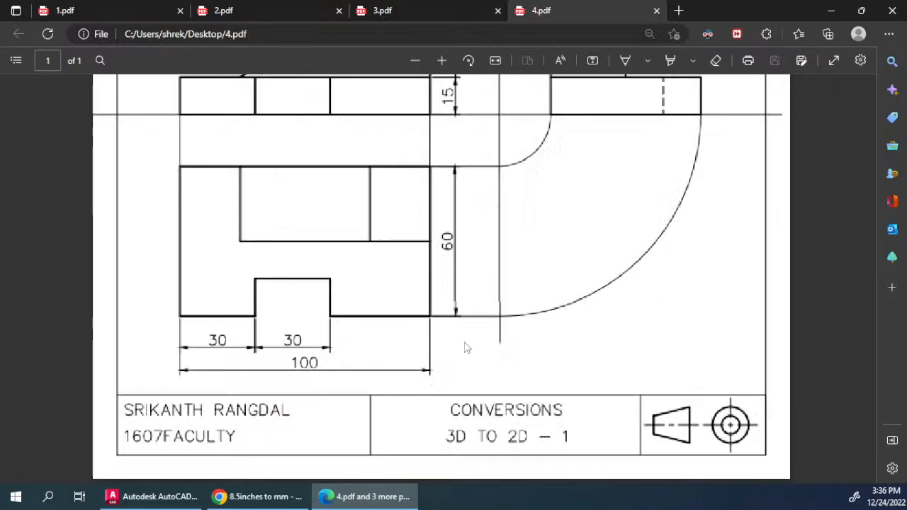
{"action": "scroll", "coordinate": [377, 347], "scroll_direction": "up", "scroll_amount": 2, "text": "ctrl"}
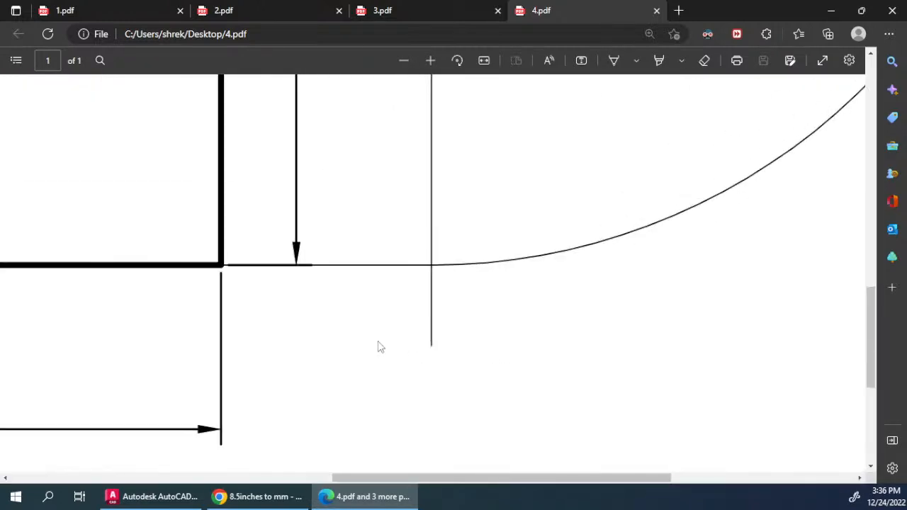
{"action": "scroll", "coordinate": [378, 347], "scroll_direction": "down", "scroll_amount": 5, "text": "ctrl"}
{"action": "scroll", "coordinate": [378, 347], "scroll_direction": "up", "scroll_amount": 2, "text": "ctrl"}
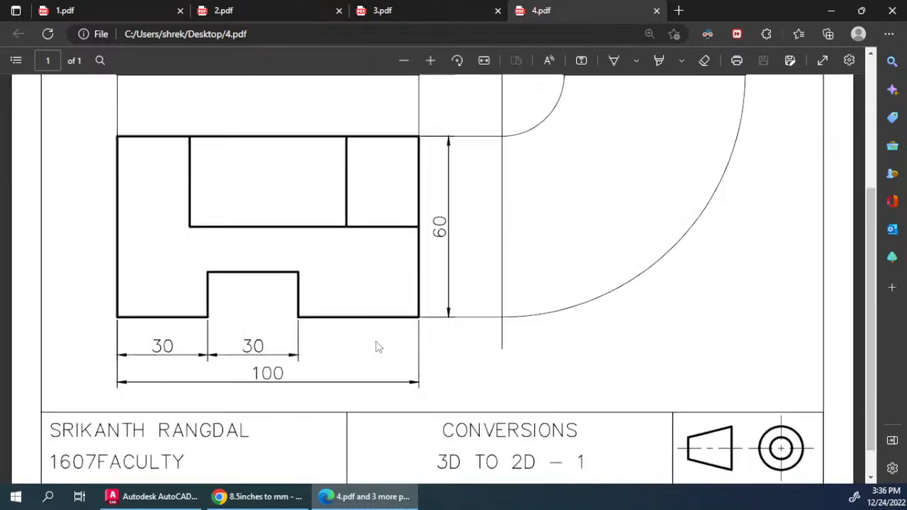
{"action": "scroll", "coordinate": [377, 347], "scroll_direction": "down", "scroll_amount": 1}
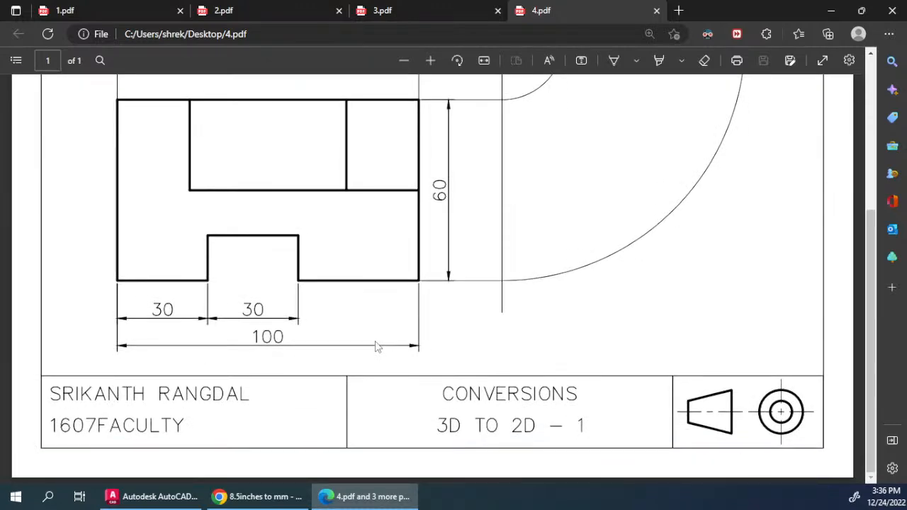
{"action": "scroll", "coordinate": [352, 432], "scroll_direction": "up", "scroll_amount": 3, "text": "ctrl"}
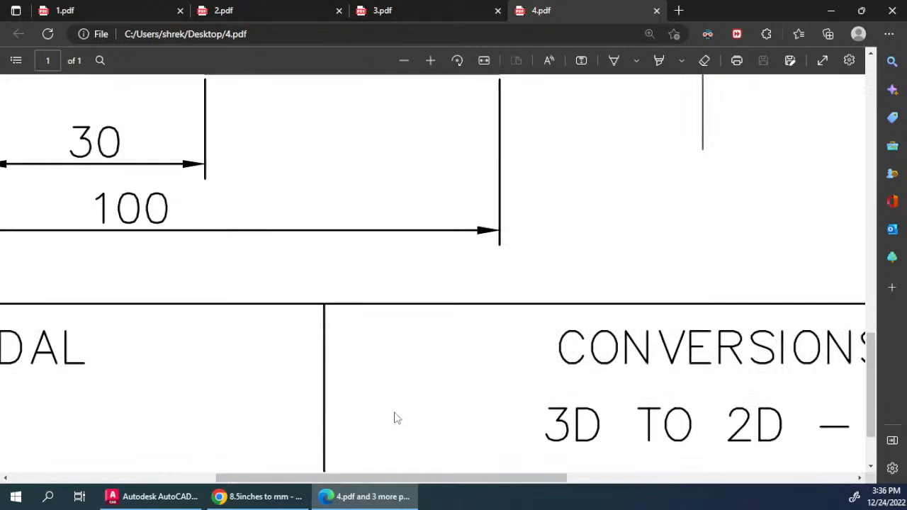
{"action": "scroll", "coordinate": [512, 383], "scroll_direction": "down", "scroll_amount": 3}
- Pan across the title block and zoom back out, then return to the AutoCAD drawing
{"action": "scroll", "coordinate": [512, 383], "scroll_direction": "left", "scroll_amount": 5, "text": "shift"}
{"action": "scroll", "coordinate": [512, 382], "scroll_direction": "right", "scroll_amount": 5, "text": "shift"}
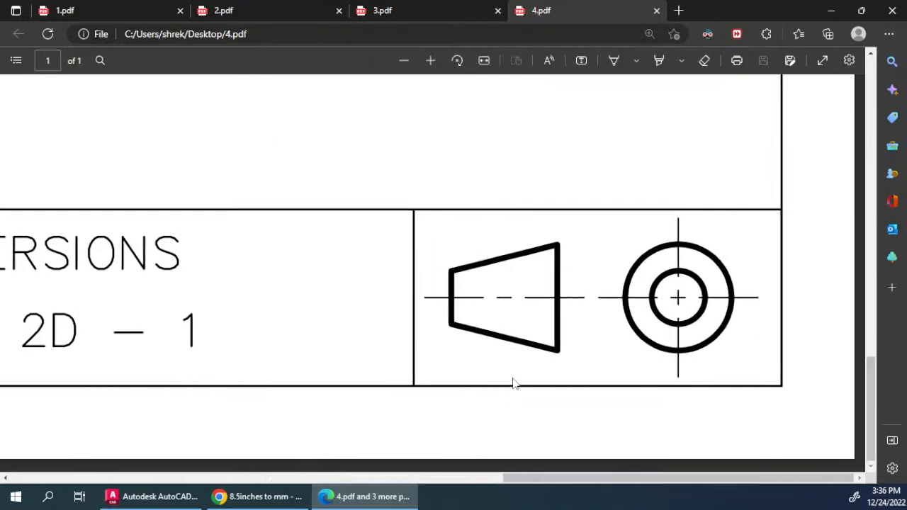
{"action": "scroll", "coordinate": [512, 383], "scroll_direction": "left", "scroll_amount": 10, "text": "shift"}
{"action": "scroll", "coordinate": [512, 382], "scroll_direction": "right", "scroll_amount": 8, "text": "shift"}
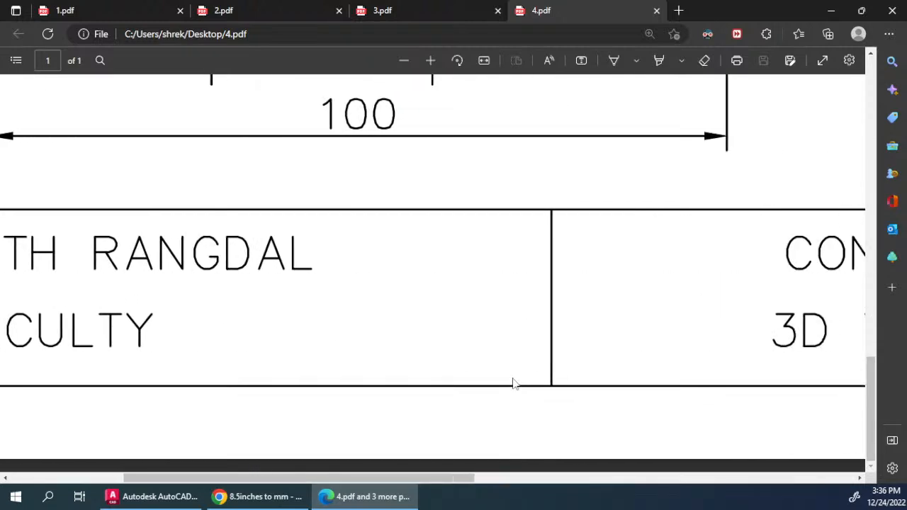
{"action": "scroll", "coordinate": [514, 382], "scroll_direction": "right", "scroll_amount": 3, "text": "shift"}
{"action": "scroll", "coordinate": [514, 382], "scroll_direction": "down", "scroll_amount": 3, "text": "ctrl"}
{"action": "scroll", "coordinate": [404, 351], "scroll_direction": "down", "scroll_amount": 2, "text": "ctrl"}
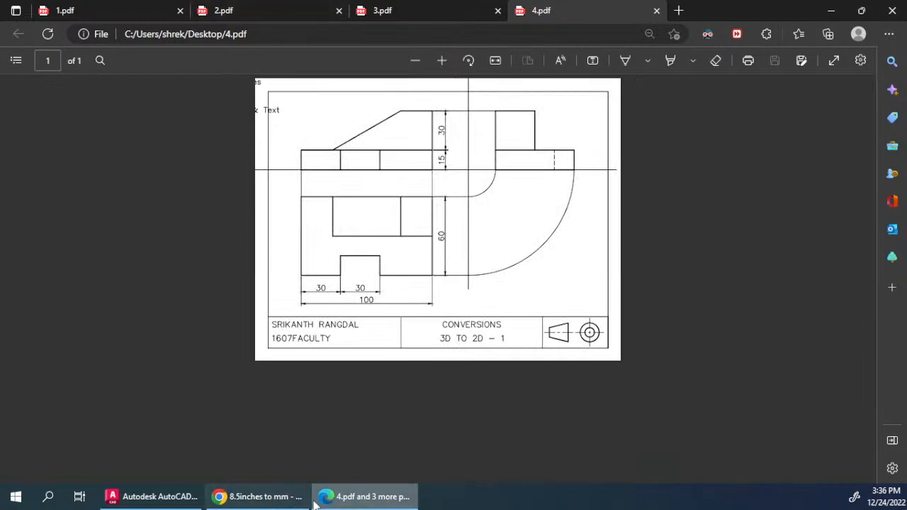
{"action": "left_click", "coordinate": [258, 496]}
{"action": "left_click", "coordinate": [152, 496]}
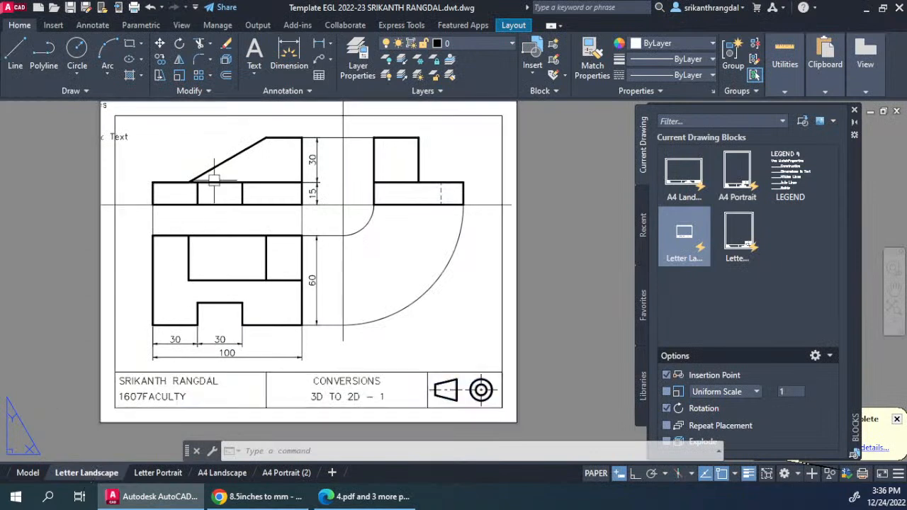
- Give the Letter Portrait layout's page setup the DWG To PDF.pc3 plotter and ANSI full bleed A (8.50 x 11.00 Inches) paper
{"action": "left_click", "coordinate": [142, 473]}
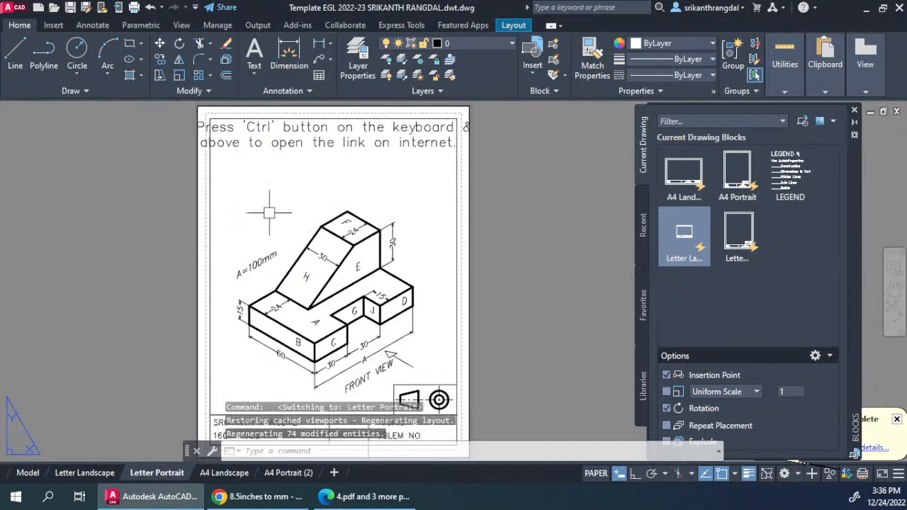
{"action": "right_click", "coordinate": [165, 472]}
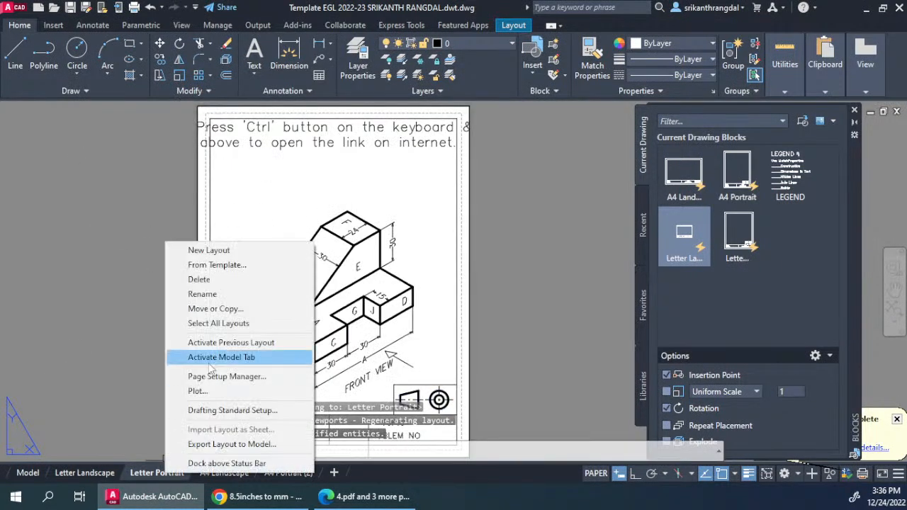
{"action": "left_click", "coordinate": [227, 376]}
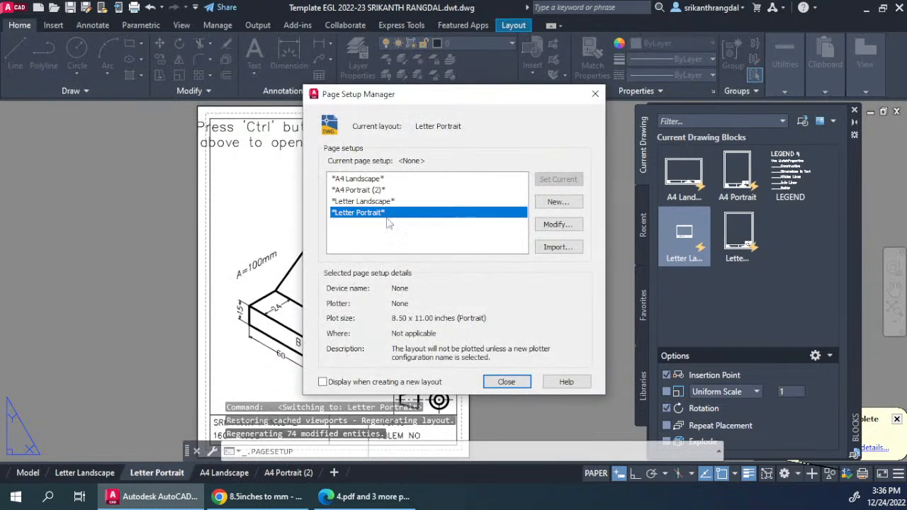
{"action": "left_click", "coordinate": [557, 224]}
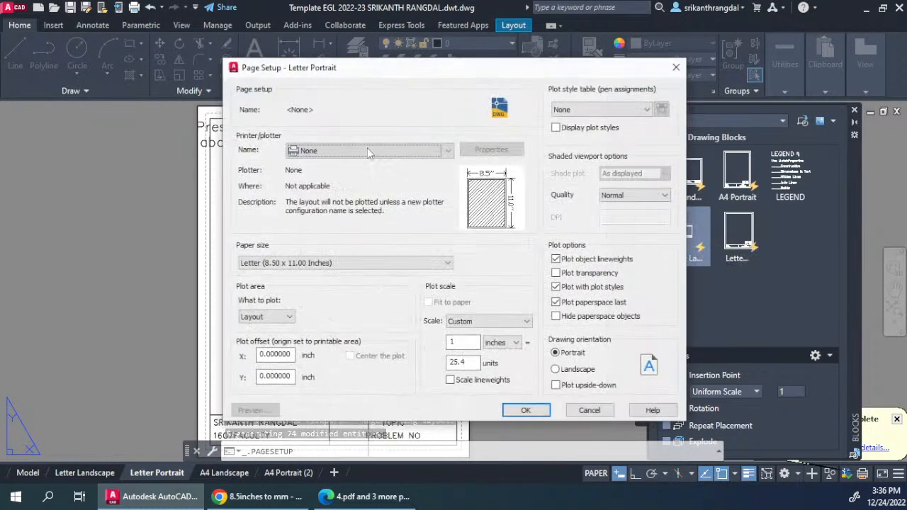
{"action": "left_click", "coordinate": [328, 152]}
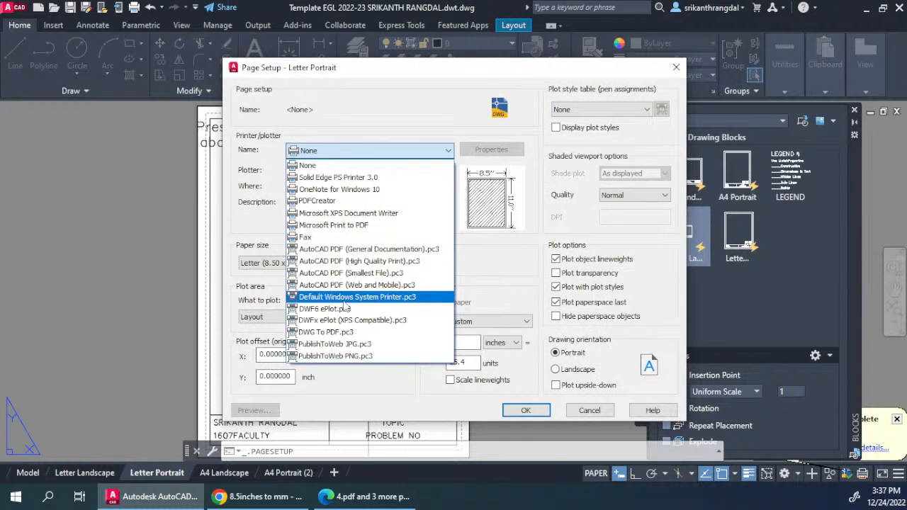
{"action": "left_click", "coordinate": [341, 333]}
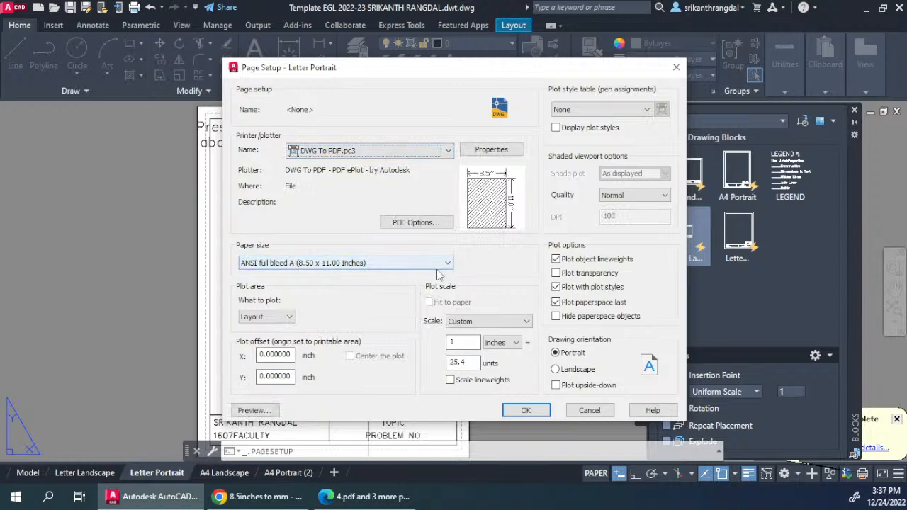
{"action": "left_click", "coordinate": [524, 415]}
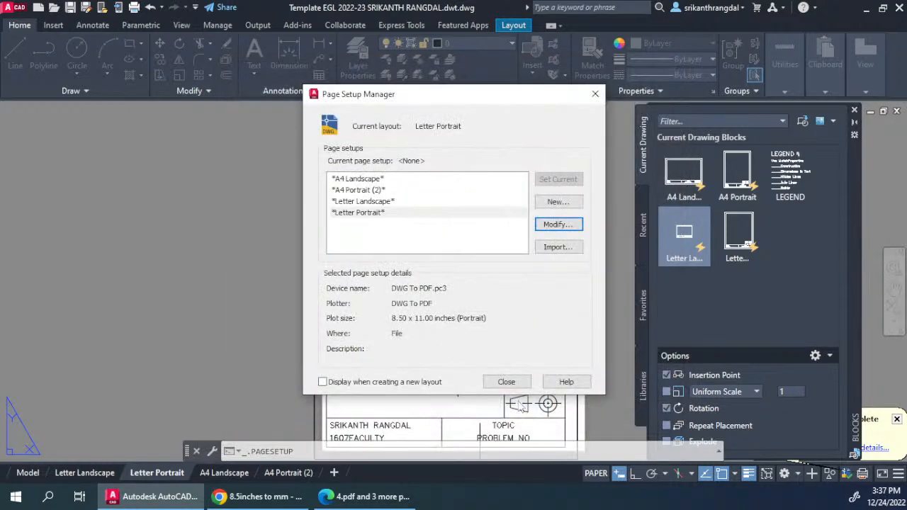
{"action": "left_click", "coordinate": [506, 381]}
- Move the viewport and title block so their lower-left corner sits on the paper's corner
{"action": "middle_click_drag", "start_coordinate": [391, 308], "coordinate": [279, 194]}
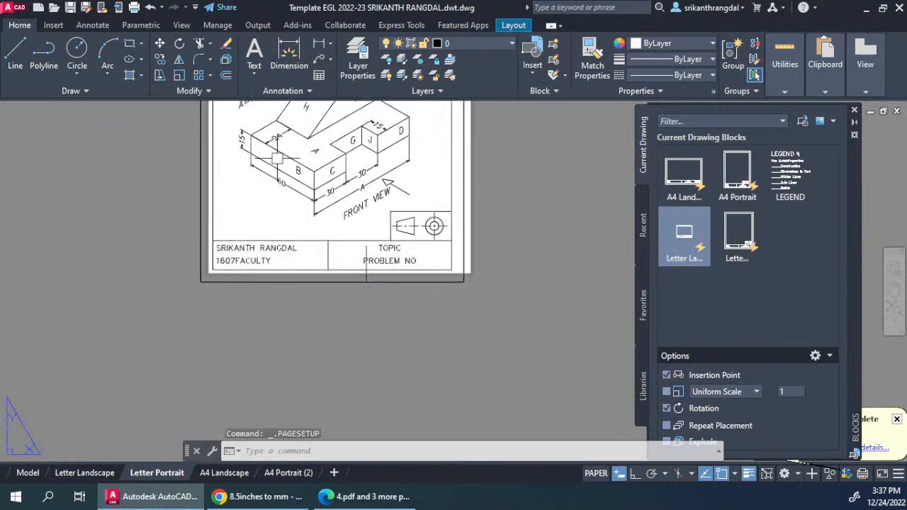
{"action": "left_click", "coordinate": [250, 217]}
{"action": "left_click", "coordinate": [158, 304]}
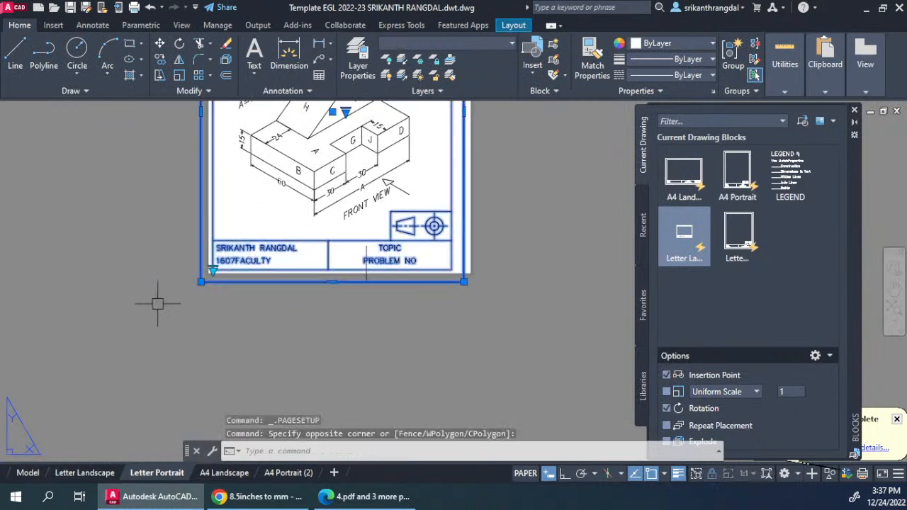
{"action": "type", "text": "m"}
{"action": "key", "text": "Return"}
{"action": "left_click", "coordinate": [201, 282]}
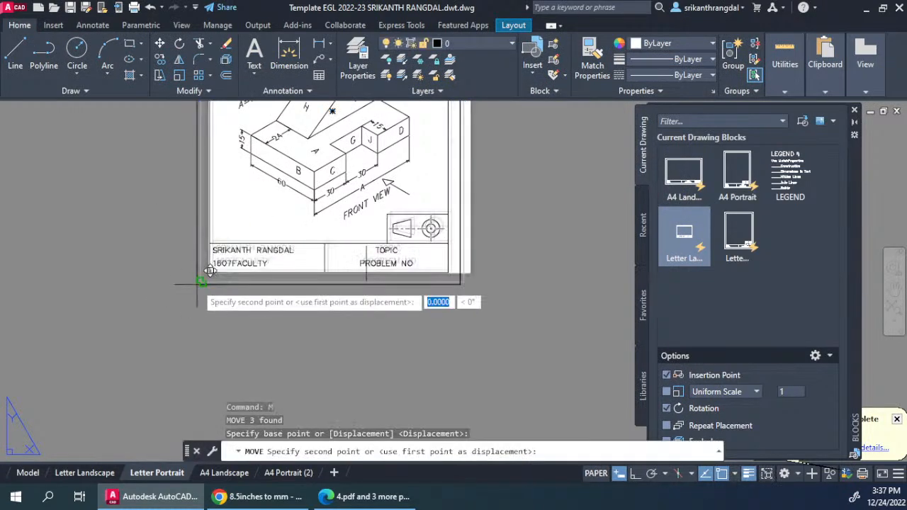
{"action": "scroll", "coordinate": [207, 268], "scroll_direction": "up", "scroll_amount": 6}
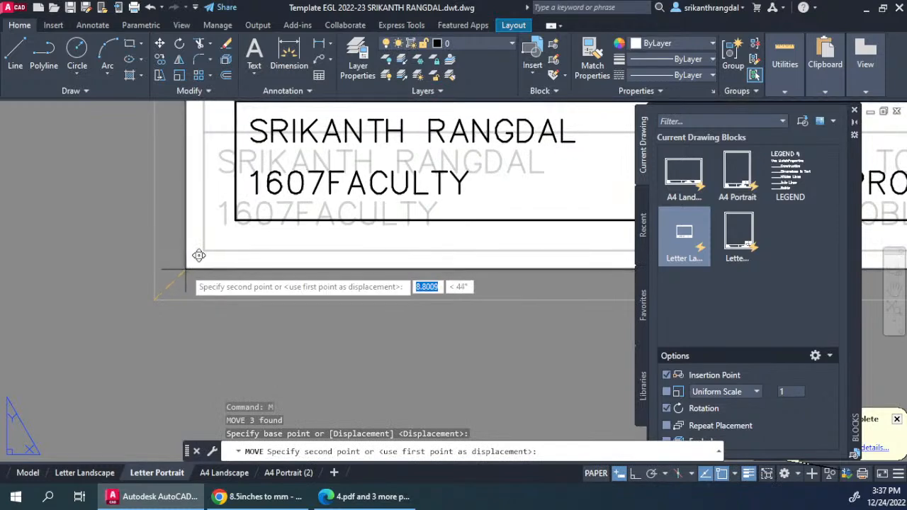
{"action": "left_click", "coordinate": [186, 268]}
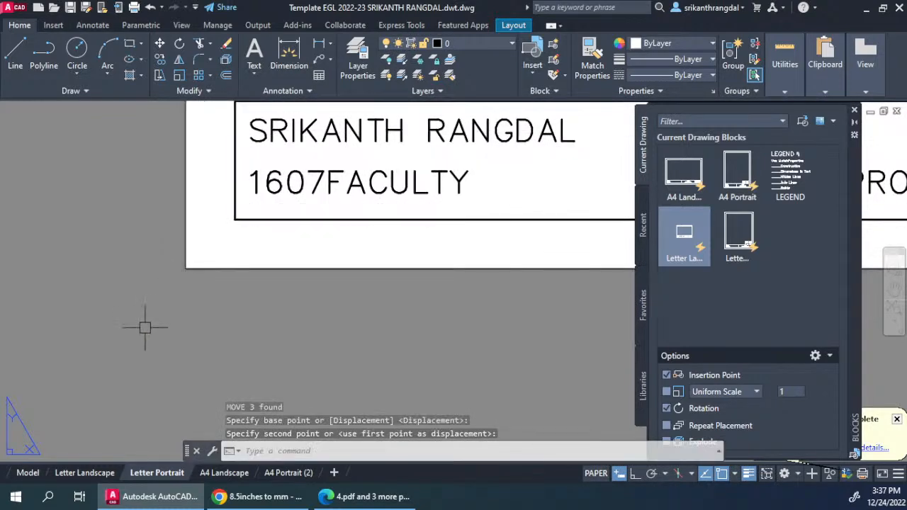
{"action": "scroll", "coordinate": [144, 327], "scroll_direction": "down", "scroll_amount": 4}
- Stretch the viewport's bottom edge up to meet the title block
{"action": "middle_click_drag", "start_coordinate": [496, 336], "coordinate": [463, 367]}
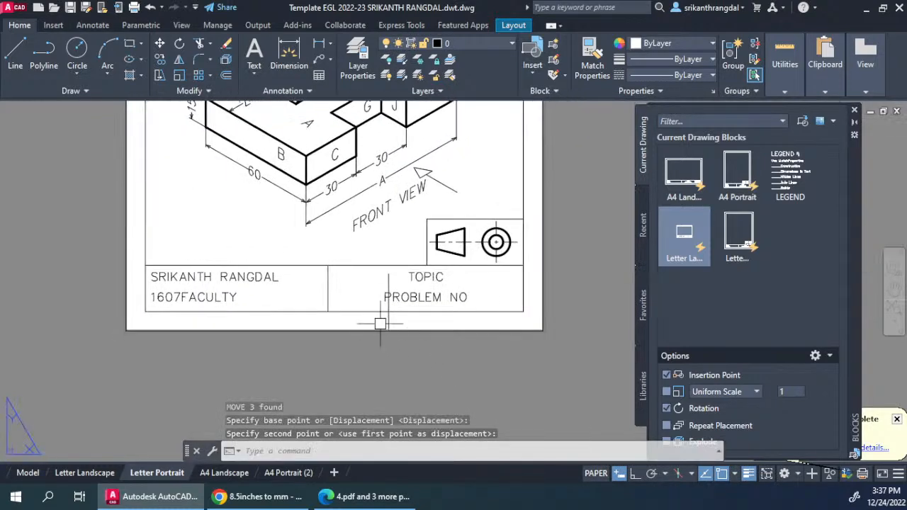
{"action": "scroll", "coordinate": [395, 322], "scroll_direction": "down", "scroll_amount": 2}
{"action": "left_click", "coordinate": [513, 288]}
{"action": "left_click", "coordinate": [459, 312]}
{"action": "scroll", "coordinate": [458, 311], "scroll_direction": "down", "scroll_amount": 2}
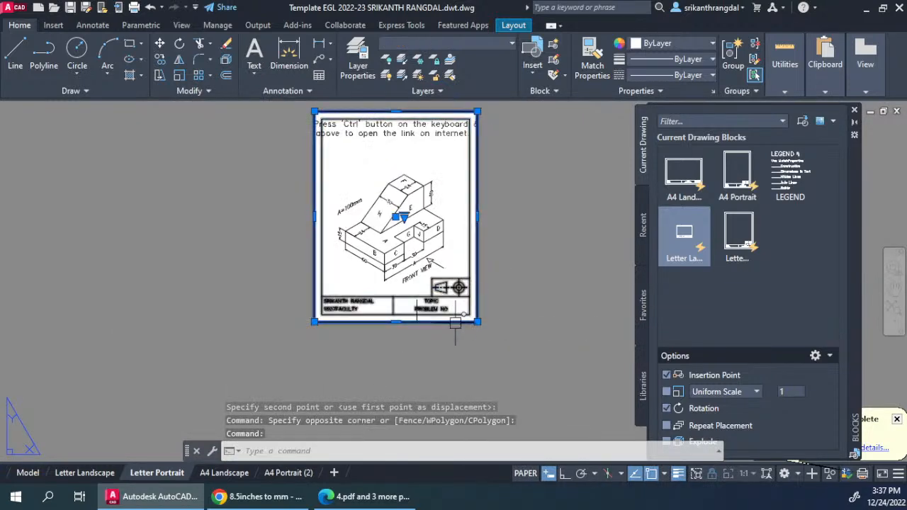
{"action": "left_click", "coordinate": [395, 321]}
{"action": "scroll", "coordinate": [395, 322], "scroll_direction": "up", "scroll_amount": 6}
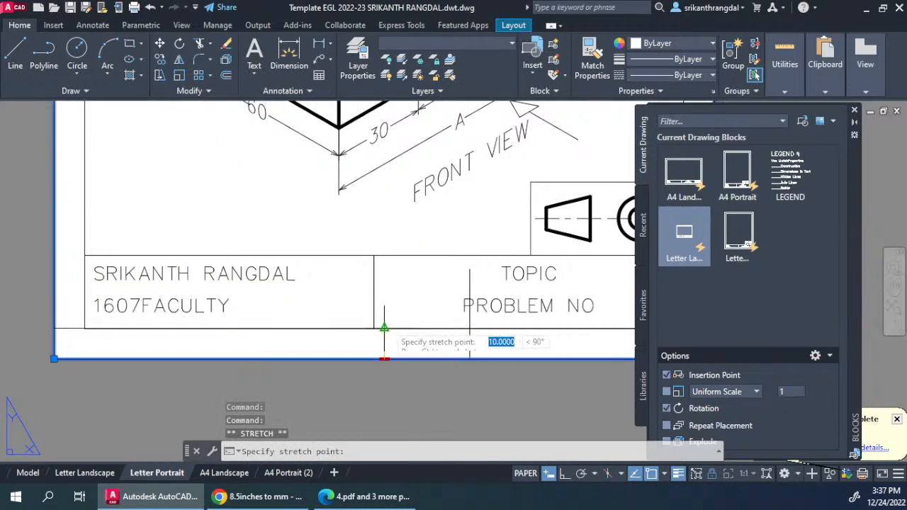
{"action": "left_click", "coordinate": [390, 256]}
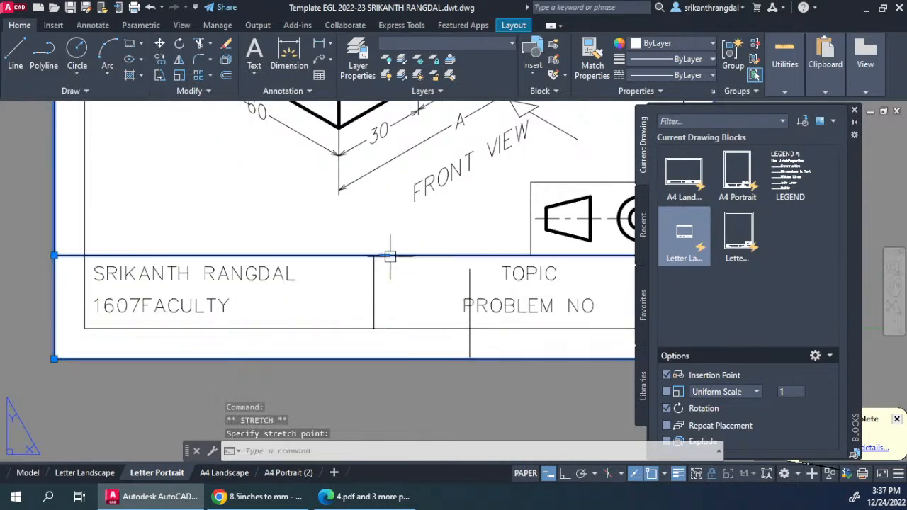
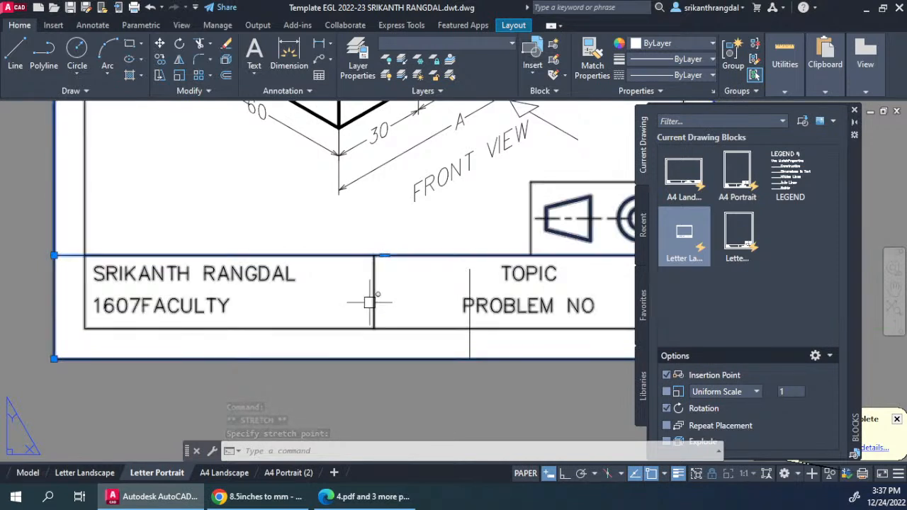
- Cancel the corner stretch and delete the stray line along the top of the title block
{"action": "key", "text": "Escape"}
{"action": "key", "text": "Escape"}
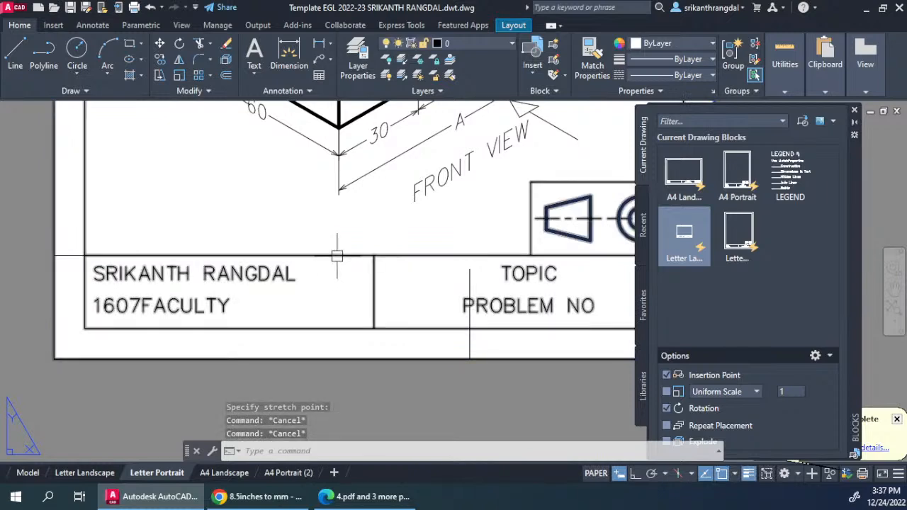
{"action": "left_click", "coordinate": [68, 255]}
{"action": "key", "text": "Delete"}
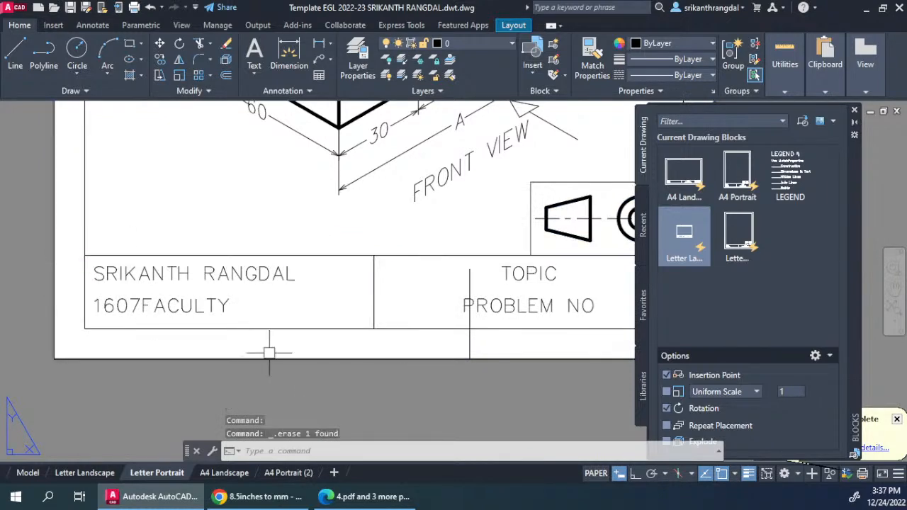
- Select the sheet border without the title block, grab its lower-left corner, and zoom out
{"action": "left_click", "coordinate": [161, 362]}
{"action": "left_click", "coordinate": [135, 343]}
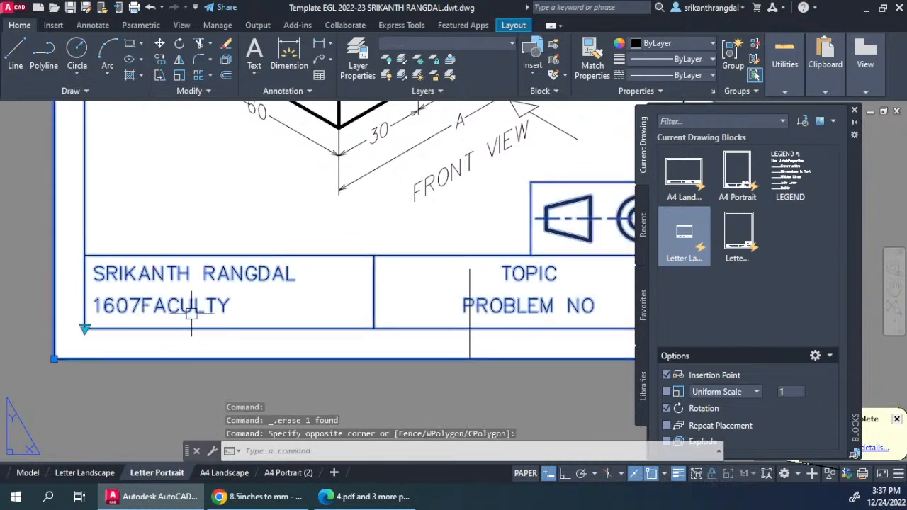
{"action": "left_click", "coordinate": [192, 312], "text": "shift"}
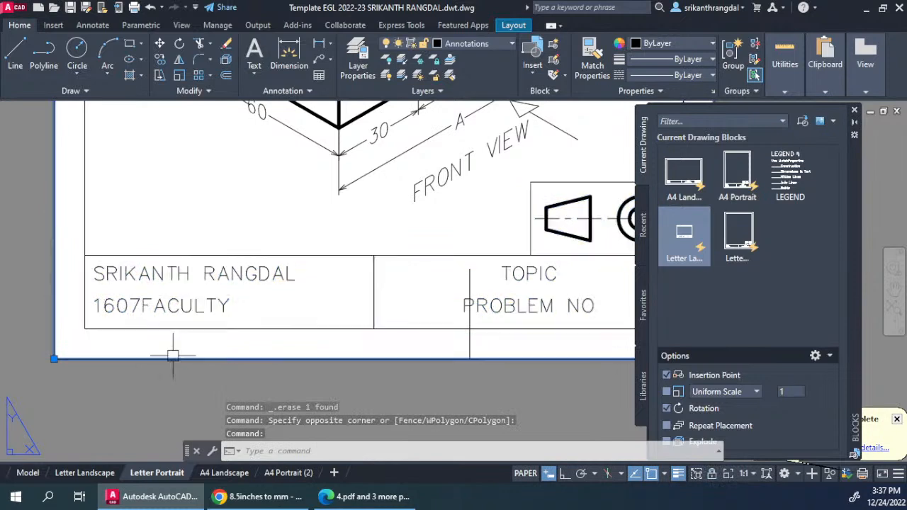
{"action": "left_click", "coordinate": [54, 358]}
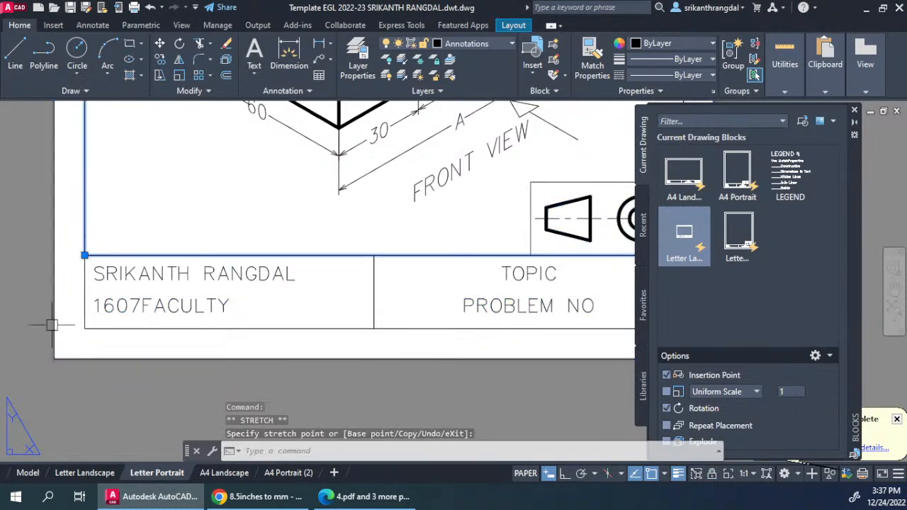
{"action": "scroll", "coordinate": [119, 340], "scroll_direction": "down", "scroll_amount": 5}
- Cancel the pending corner stretch and center the Letter Portrait sheet on screen
{"action": "scroll", "coordinate": [279, 372], "scroll_direction": "down", "scroll_amount": 5}
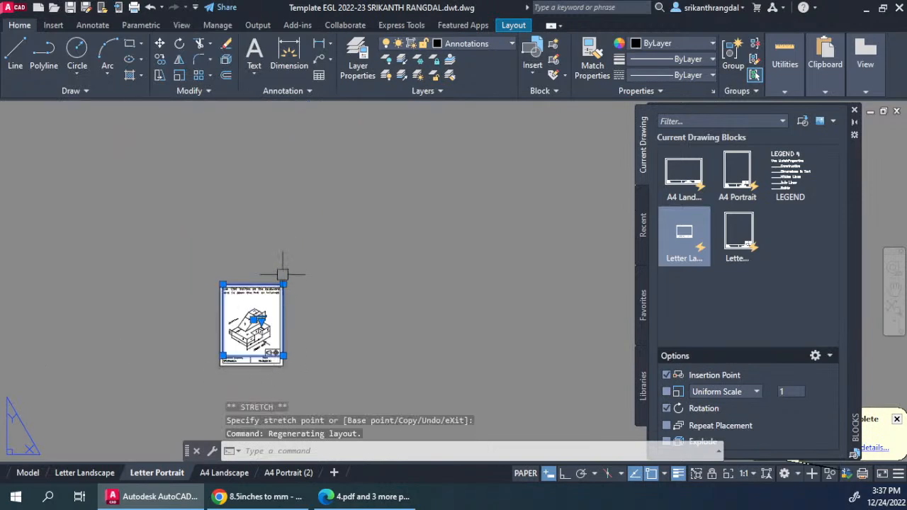
{"action": "scroll", "coordinate": [283, 279], "scroll_direction": "up", "scroll_amount": 7}
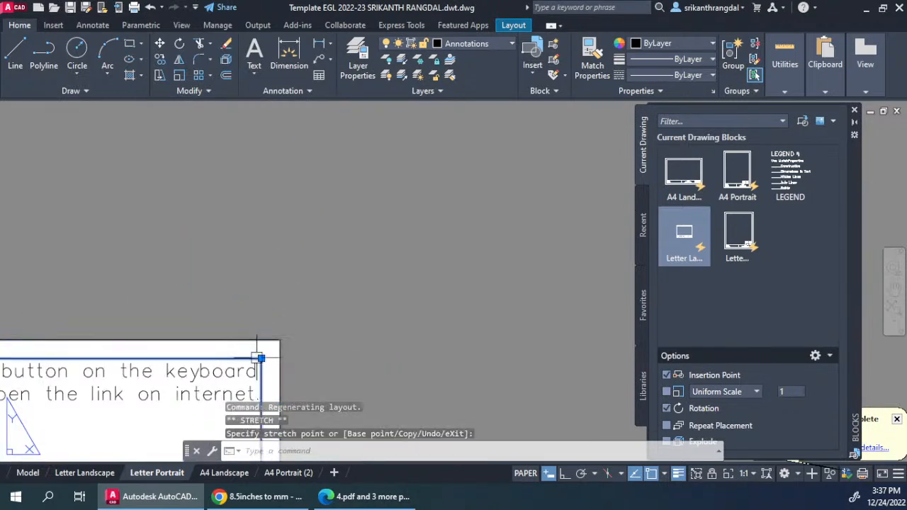
{"action": "middle_click_drag", "start_coordinate": [263, 360], "coordinate": [432, 250]}
{"action": "key", "text": "Escape"}
{"action": "key", "text": "Escape"}
{"action": "middle_click_drag", "start_coordinate": [429, 323], "coordinate": [435, 194]}
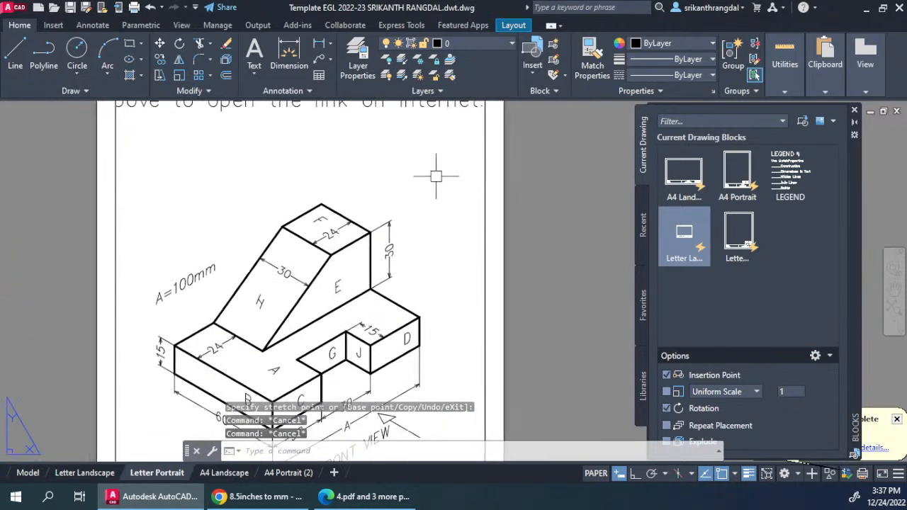
{"action": "scroll", "coordinate": [411, 227], "scroll_direction": "down", "scroll_amount": 3}
{"action": "mouse_move", "coordinate": [516, 294]}
{"action": "middle_mouse_down"}
{"action": "mouse_move", "coordinate": [519, 181]}
{"action": "mouse_move", "coordinate": [515, 282]}
{"action": "middle_mouse_up"}
- Inside the viewport, zoom to 1xp and center the drawing, then go to model space
{"action": "double_click", "coordinate": [428, 297]}
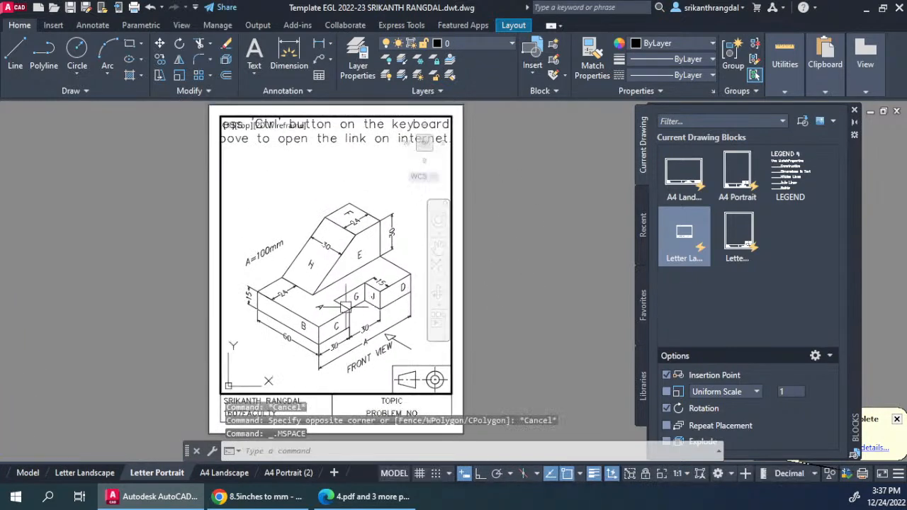
{"action": "middle_click_drag", "start_coordinate": [333, 321], "coordinate": [324, 258]}
{"action": "scroll", "coordinate": [362, 272], "scroll_direction": "down", "scroll_amount": 5}
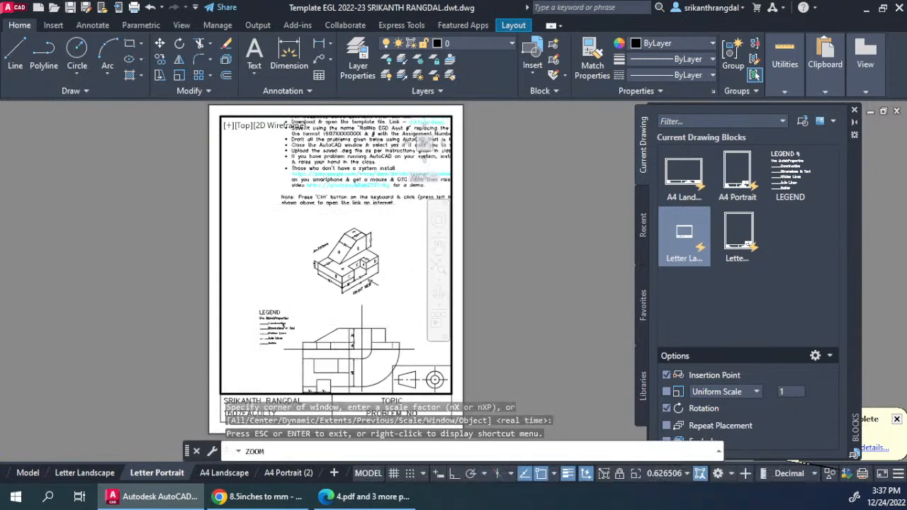
{"action": "scroll", "coordinate": [354, 262], "scroll_direction": "up", "scroll_amount": 5}
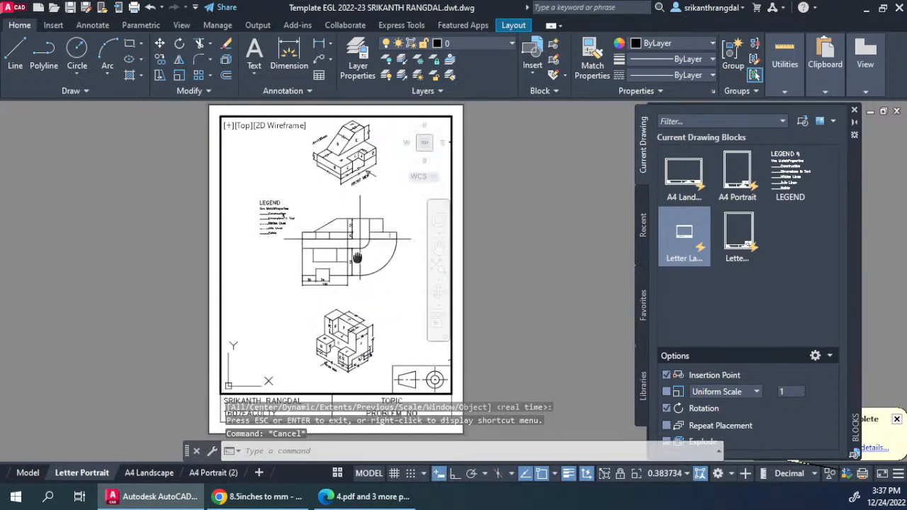
{"action": "scroll", "coordinate": [348, 280], "scroll_direction": "down", "scroll_amount": 2}
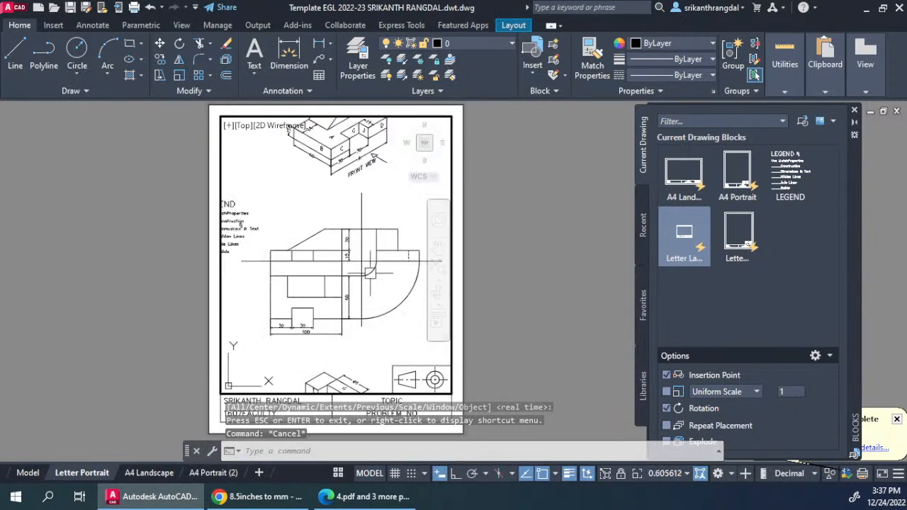
{"action": "key", "text": "Return"}
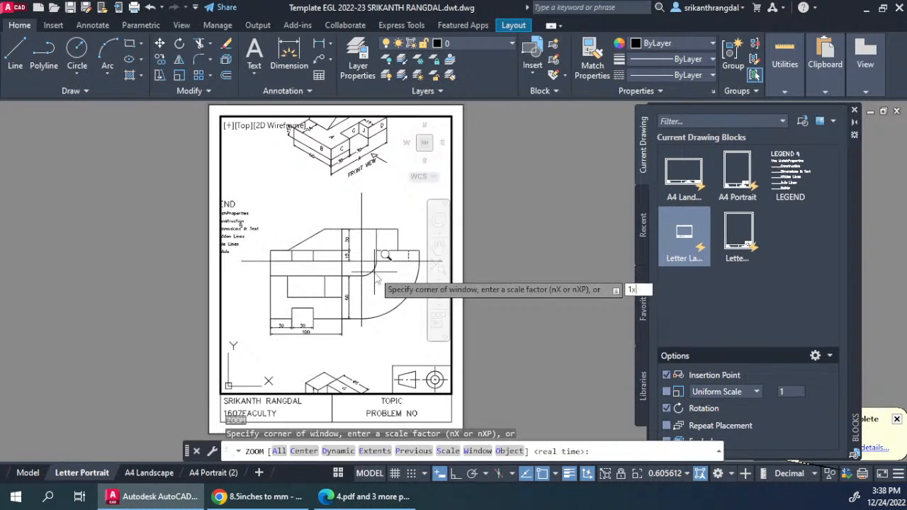
{"action": "type", "text": "1xp"}
{"action": "key", "text": "Return"}
{"action": "mouse_move", "coordinate": [343, 321]}
{"action": "middle_mouse_down"}
{"action": "mouse_move", "coordinate": [273, 307]}
{"action": "mouse_move", "coordinate": [354, 307]}
{"action": "mouse_move", "coordinate": [336, 309]}
{"action": "middle_mouse_up"}
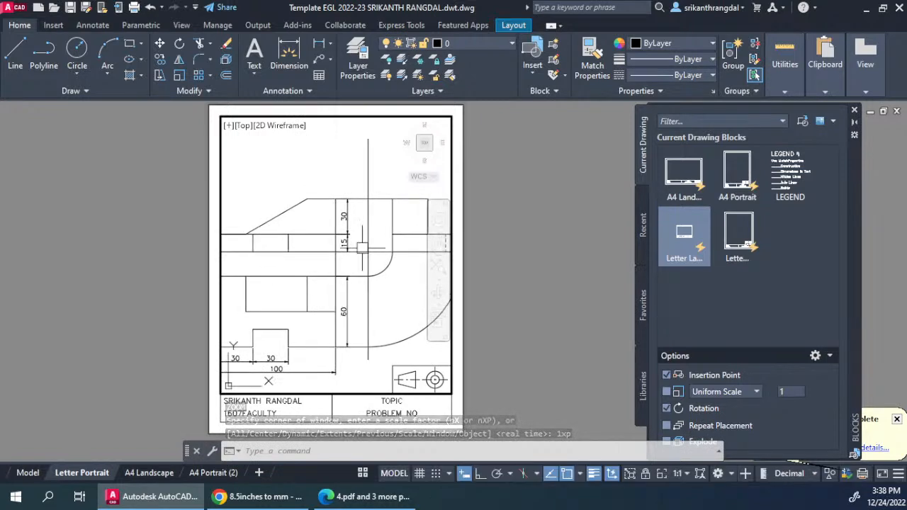
{"action": "double_click", "coordinate": [530, 324]}
{"action": "left_click", "coordinate": [28, 473]}
- Stretch the left views a small distance using a crossing window
{"action": "scroll", "coordinate": [288, 376], "scroll_direction": "down", "scroll_amount": 5}
{"action": "scroll", "coordinate": [457, 261], "scroll_direction": "up", "scroll_amount": 10}
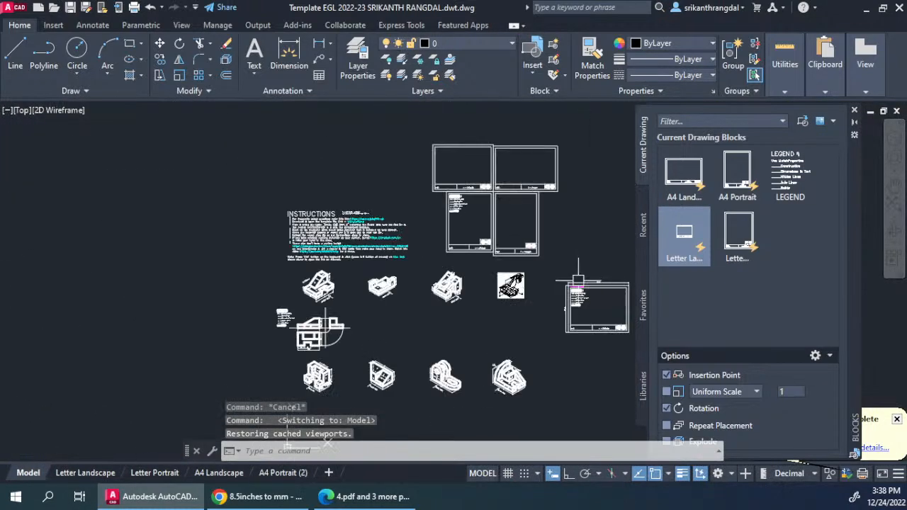
{"action": "scroll", "coordinate": [480, 286], "scroll_direction": "up", "scroll_amount": 3}
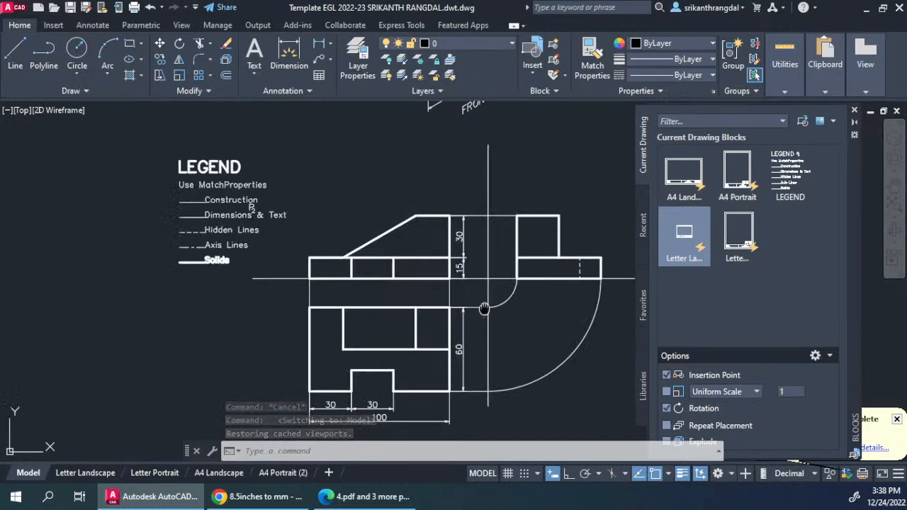
{"action": "type", "text": "s"}
{"action": "key", "text": "Return"}
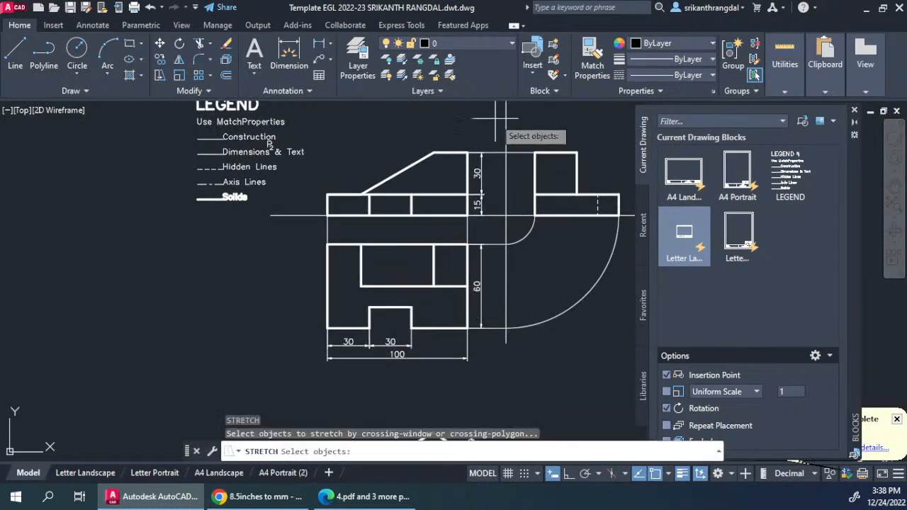
{"action": "left_click", "coordinate": [495, 117]}
{"action": "left_click", "coordinate": [293, 396]}
{"action": "key", "text": "Return"}
{"action": "left_click", "coordinate": [373, 393]}
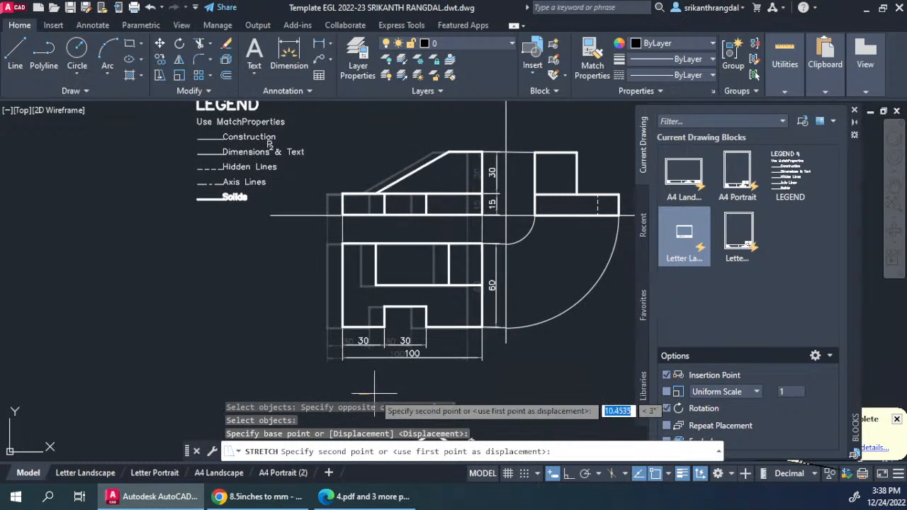
{"action": "left_click", "coordinate": [374, 393]}
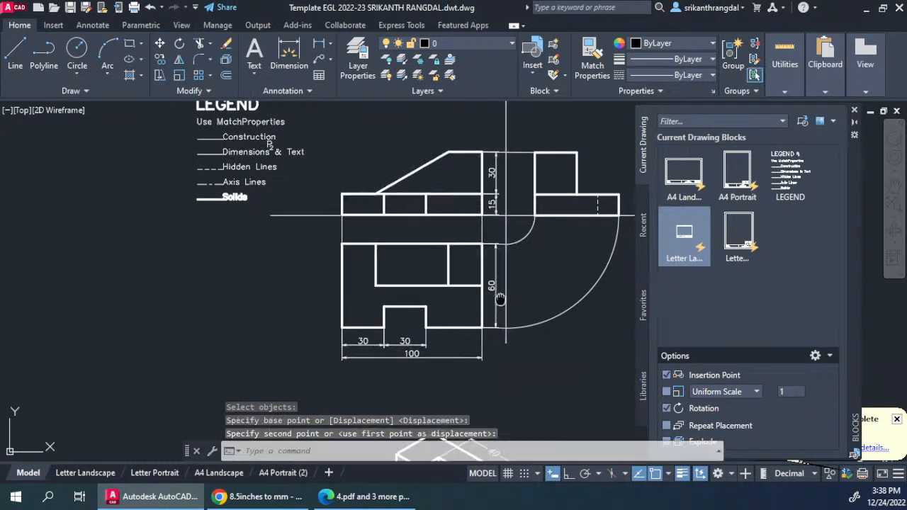
{"action": "middle_click_drag", "start_coordinate": [468, 333], "coordinate": [444, 340]}
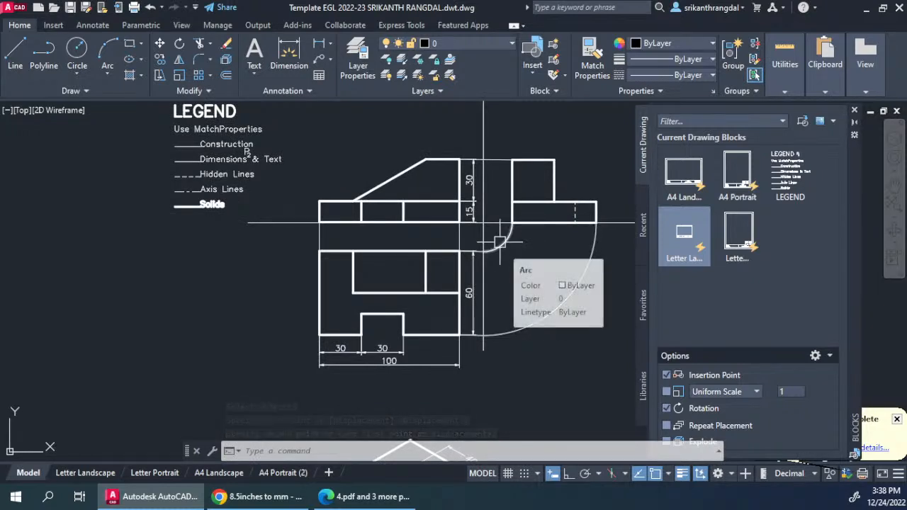
{"action": "middle_click_drag", "start_coordinate": [514, 342], "coordinate": [500, 328]}
- Try stretching the front view without its arcs, then cancel and undo two stretches
{"action": "type", "text": "s"}
{"action": "key", "text": "Return"}
{"action": "left_click", "coordinate": [514, 376]}
{"action": "left_click", "coordinate": [186, 238]}
{"action": "left_click", "coordinate": [488, 225], "text": "shift"}
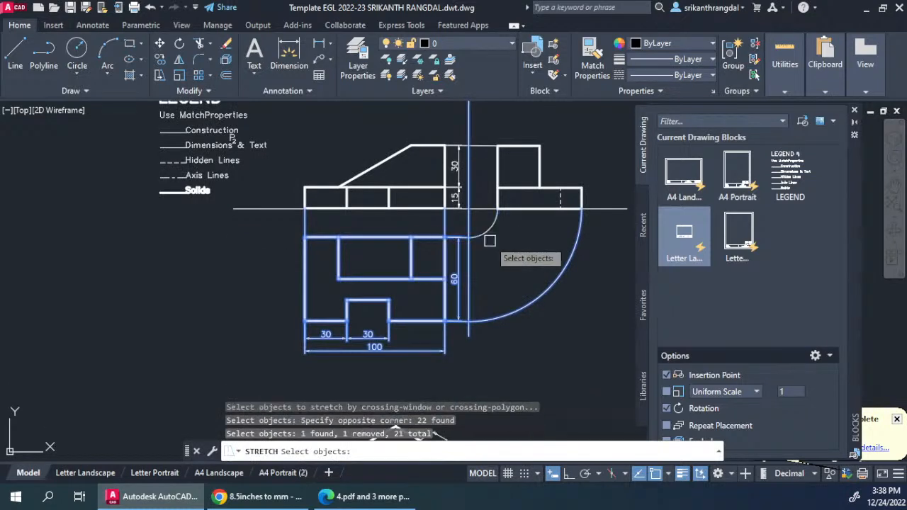
{"action": "left_click", "coordinate": [528, 303], "text": "shift"}
{"action": "key", "text": "Return"}
{"action": "left_click", "coordinate": [494, 289]}
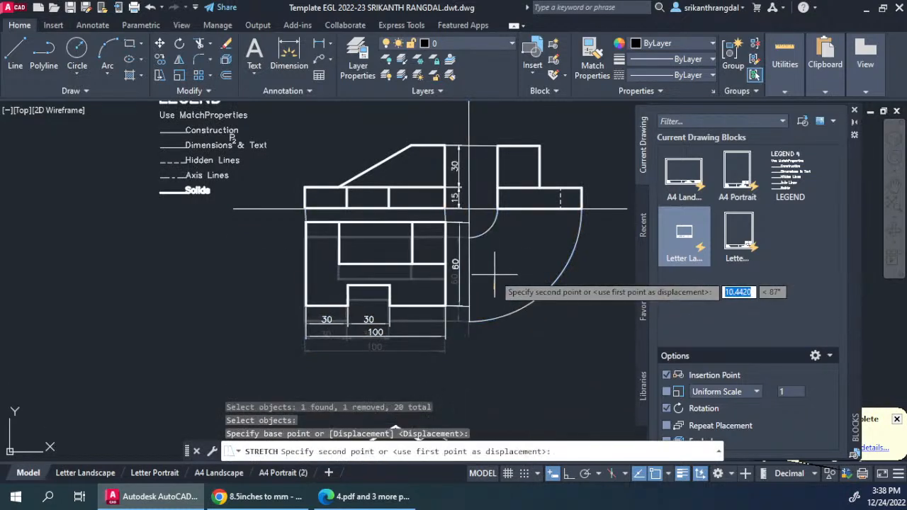
{"action": "key", "text": "Escape"}
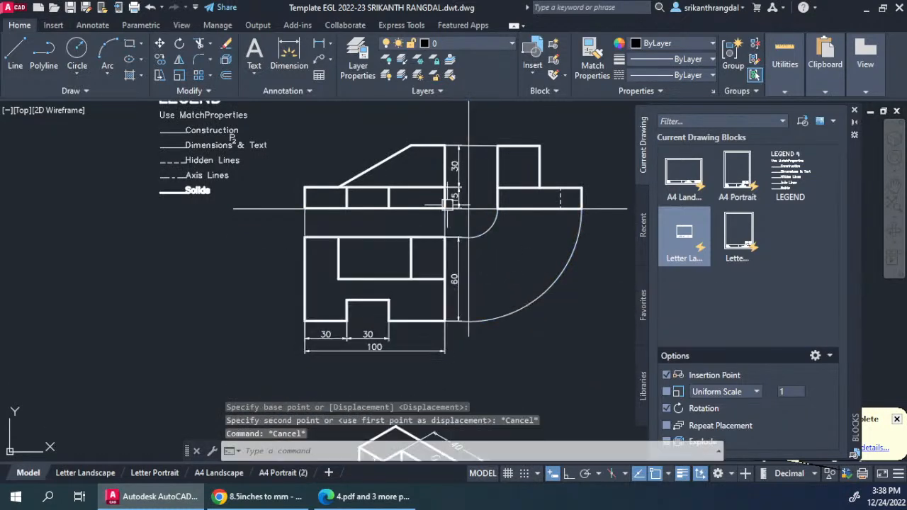
{"action": "scroll", "coordinate": [459, 220], "scroll_direction": "up", "scroll_amount": 5}
{"action": "key", "text": "ctrl+z"}
{"action": "key", "text": "ctrl+z"}
{"action": "key", "text": "ctrl+z"}
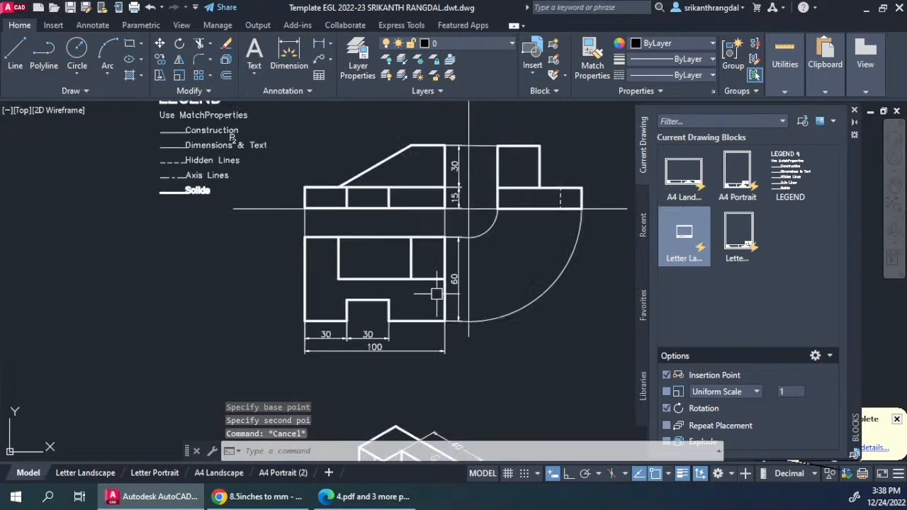
{"action": "key", "text": "ctrl+z"}
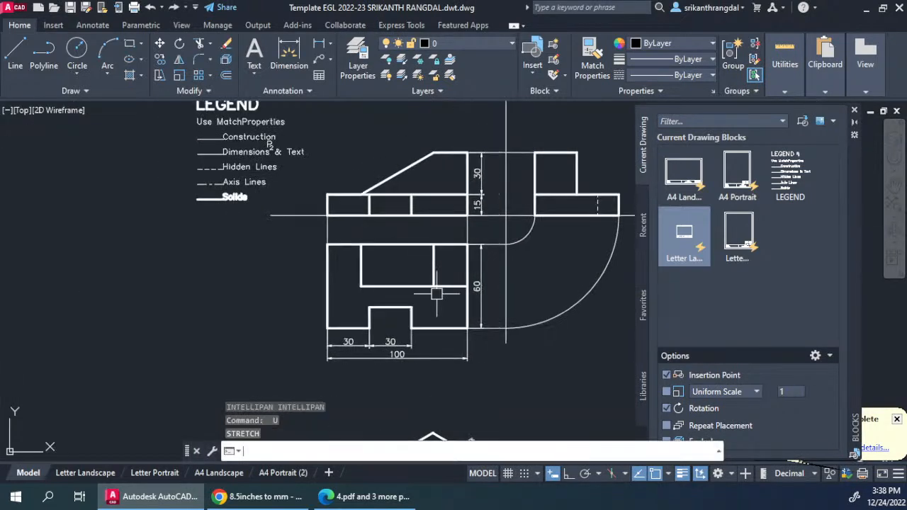
- With Ortho on, stretch the 33-object front view wider to the right
{"action": "left_click", "coordinate": [569, 474]}
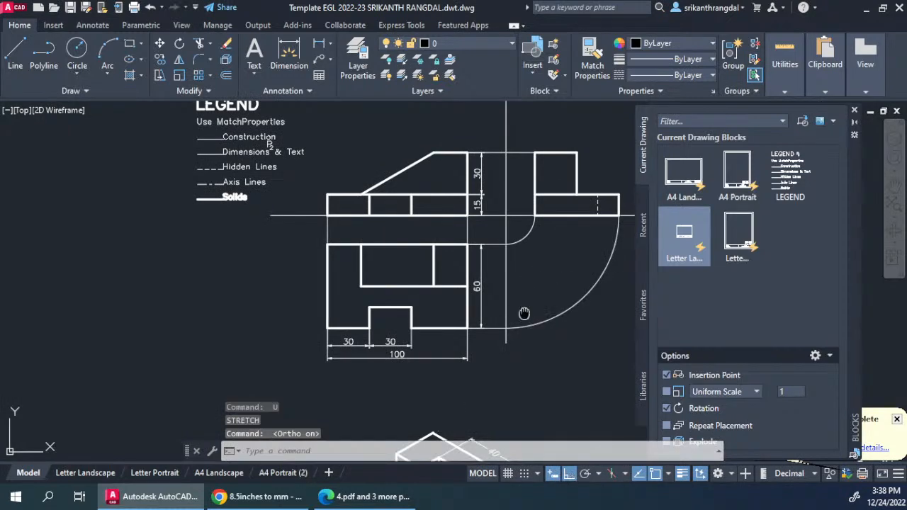
{"action": "middle_click_drag", "start_coordinate": [523, 313], "coordinate": [513, 325]}
{"action": "key", "text": "Return"}
{"action": "left_click", "coordinate": [486, 151]}
{"action": "left_click", "coordinate": [345, 377]}
{"action": "key", "text": "Return"}
{"action": "left_click", "coordinate": [472, 381]}
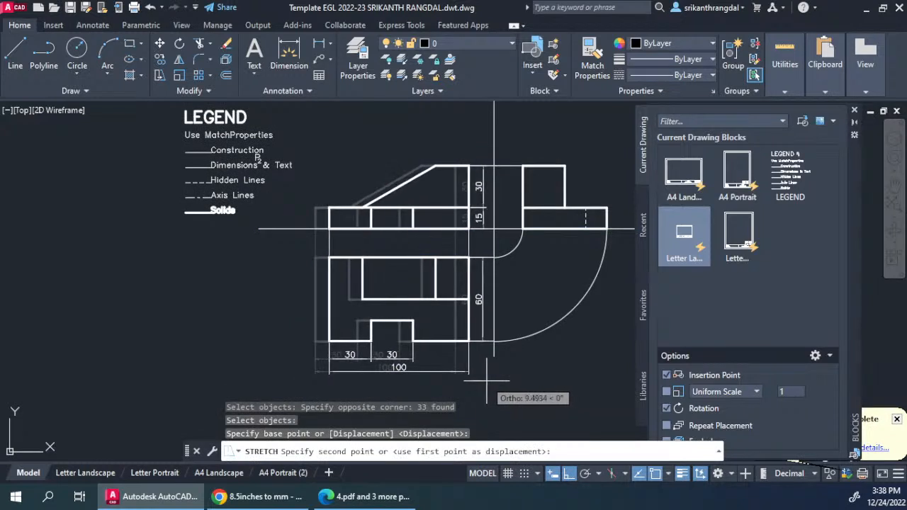
{"action": "left_click", "coordinate": [486, 382]}
- Stretch the lower front view upward, leaving both arcs out of the selection
{"action": "key", "text": "Return"}
{"action": "left_click", "coordinate": [536, 381]}
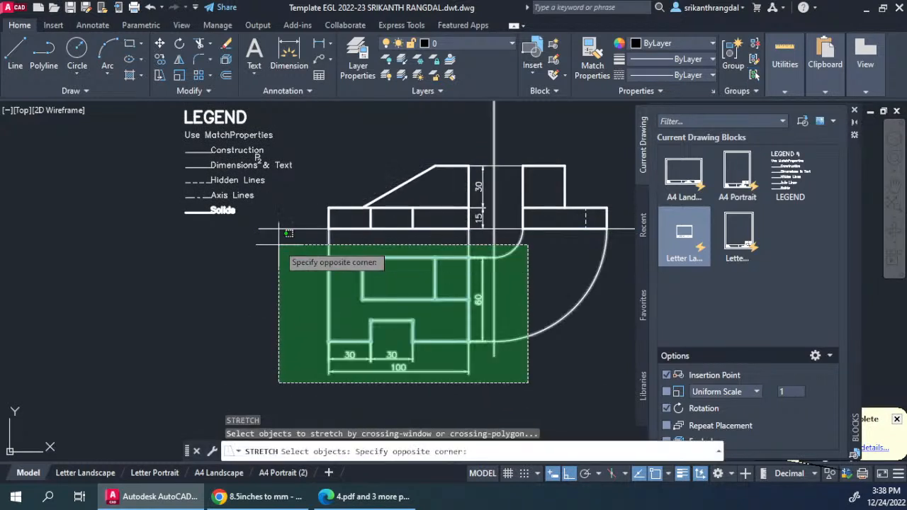
{"action": "left_click", "coordinate": [258, 237]}
{"action": "left_click", "coordinate": [513, 249], "text": "shift"}
{"action": "left_click", "coordinate": [545, 328], "text": "shift"}
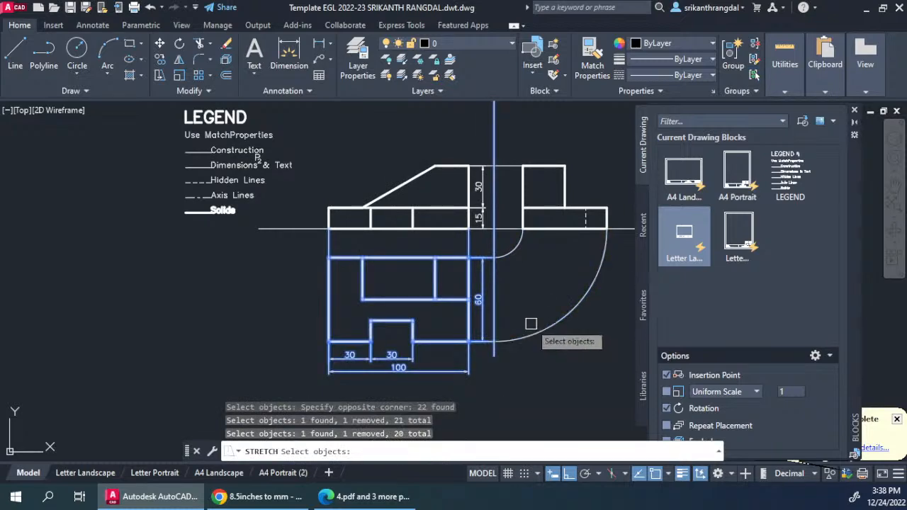
{"action": "key", "text": "Return"}
{"action": "left_click", "coordinate": [525, 319]}
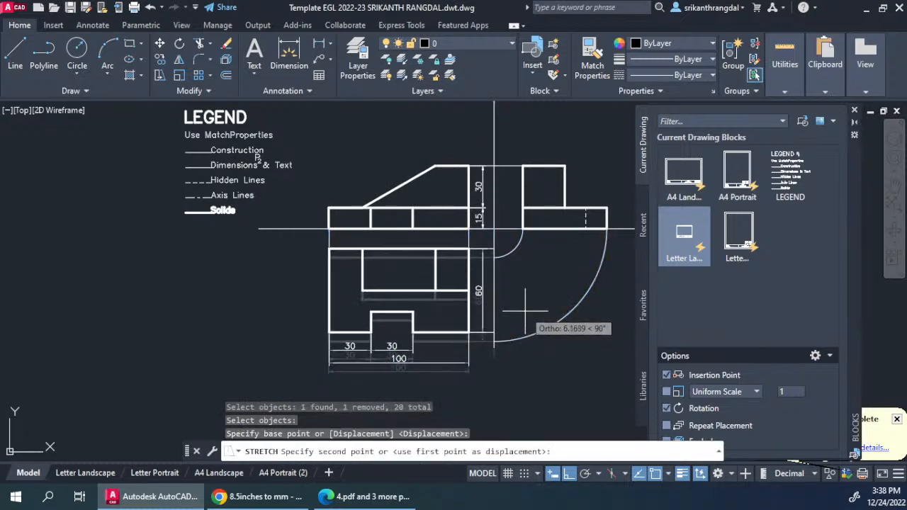
{"action": "left_click", "coordinate": [530, 304]}
{"action": "scroll", "coordinate": [528, 301], "scroll_direction": "up", "scroll_amount": 2}
{"action": "middle_click_drag", "start_coordinate": [538, 322], "coordinate": [467, 346]}
- Offset the small and large arcs through the 60 line's end with OFFSET Through
{"action": "type", "text": "o"}
{"action": "key", "text": "Return"}
{"action": "type", "text": "t"}
{"action": "key", "text": "Return"}
{"action": "left_click", "coordinate": [432, 298]}
{"action": "left_click", "coordinate": [400, 298]}
{"action": "middle_click_drag", "start_coordinate": [428, 350], "coordinate": [424, 239]}
{"action": "left_click", "coordinate": [450, 327]}
{"action": "left_click", "coordinate": [397, 321]}
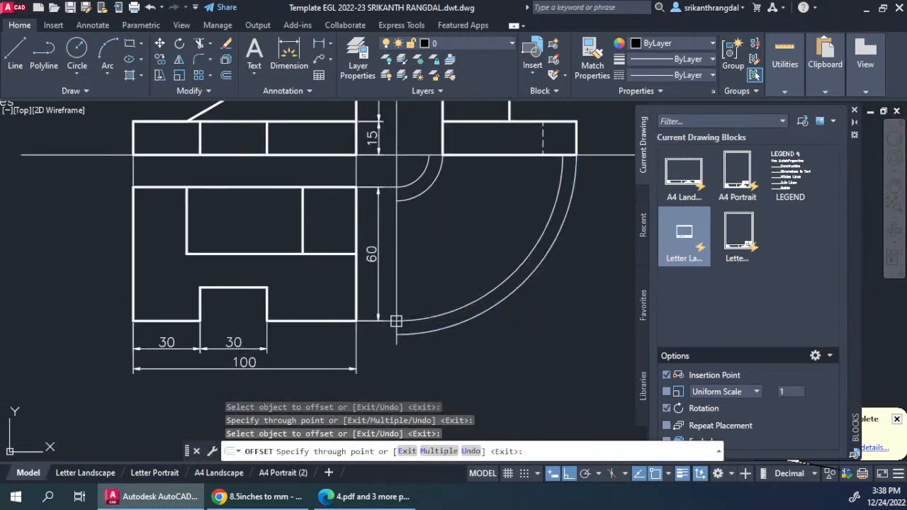
{"action": "key", "text": "Return"}
{"action": "left_click", "coordinate": [436, 336]}
{"action": "left_click", "coordinate": [427, 331]}
- Erase the old outer large and small arcs
{"action": "type", "text": "e"}
{"action": "key", "text": "Return"}
{"action": "left_click", "coordinate": [418, 199]}
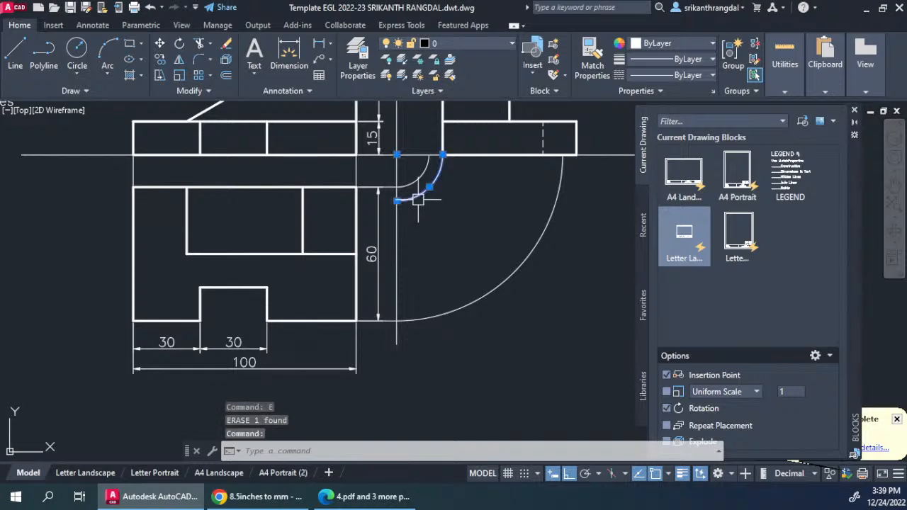
{"action": "key", "text": "Return"}
{"action": "middle_click_drag", "start_coordinate": [459, 204], "coordinate": [445, 305]}
{"action": "left_click", "coordinate": [415, 147]}
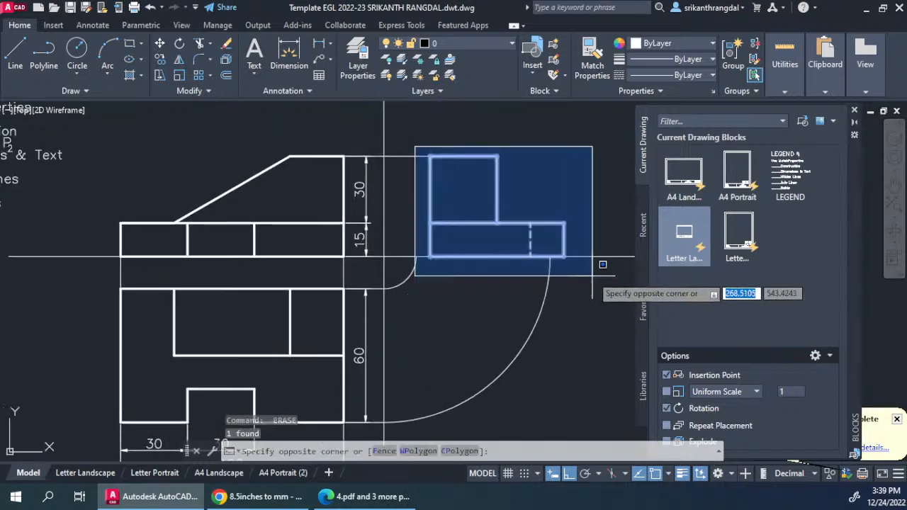
{"action": "middle_click_drag", "start_coordinate": [571, 304], "coordinate": [529, 333]}
{"action": "key", "text": "Escape"}
- Stretch the right-hand view, excluding the large arc and top line, to the arc's end
{"action": "type", "text": "s"}
{"action": "key", "text": "Return"}
{"action": "left_click", "coordinate": [560, 167]}
{"action": "left_click", "coordinate": [400, 316]}
{"action": "left_click", "coordinate": [508, 325], "text": "shift"}
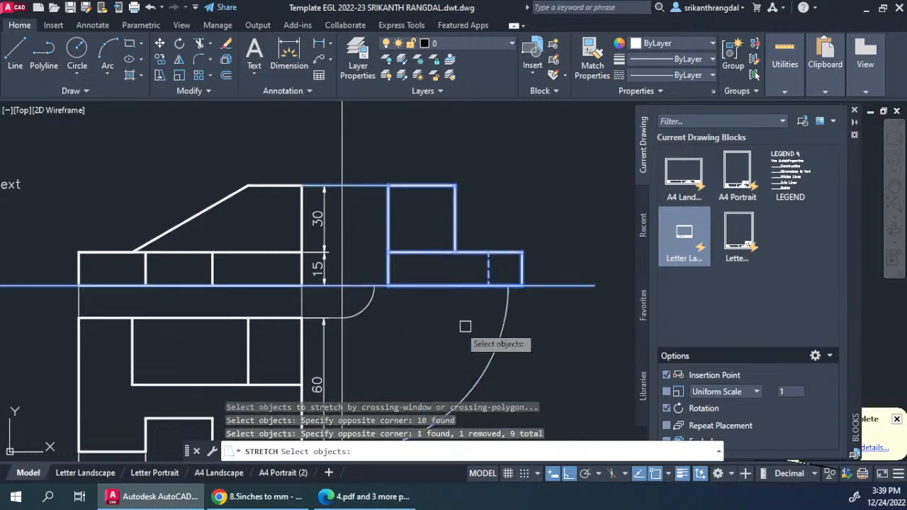
{"action": "left_click", "coordinate": [364, 186], "text": "shift"}
{"action": "key", "text": "Return"}
{"action": "left_click", "coordinate": [388, 286]}
{"action": "left_click", "coordinate": [375, 286]}
{"action": "middle_click_drag", "start_coordinate": [401, 338], "coordinate": [460, 313]}
{"action": "scroll", "coordinate": [459, 313], "scroll_direction": "down", "scroll_amount": 2}
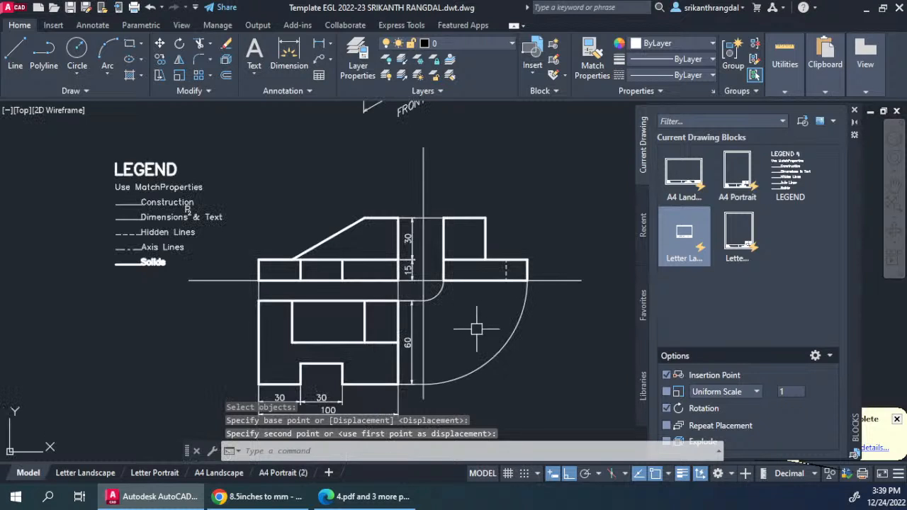
{"action": "middle_click_drag", "start_coordinate": [411, 342], "coordinate": [402, 330]}
{"action": "key", "text": "Return"}
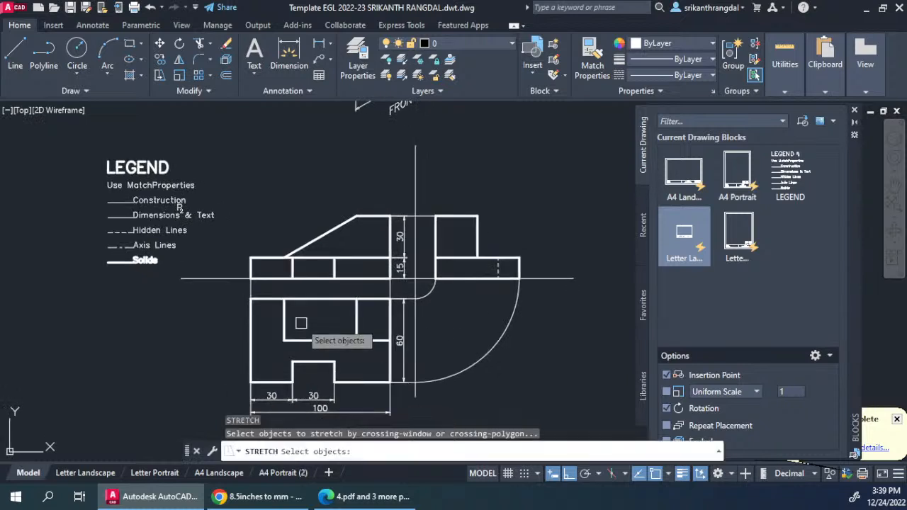
- On Letter Portrait, nudge the model inside the viewport and review the sheet and title block
{"action": "left_click", "coordinate": [155, 472]}
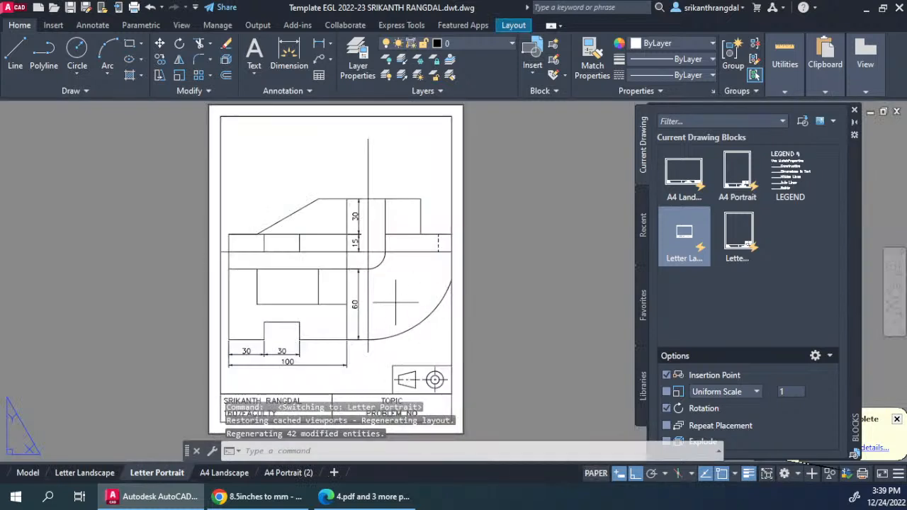
{"action": "double_click", "coordinate": [396, 303]}
{"action": "middle_click_drag", "start_coordinate": [393, 346], "coordinate": [386, 346]}
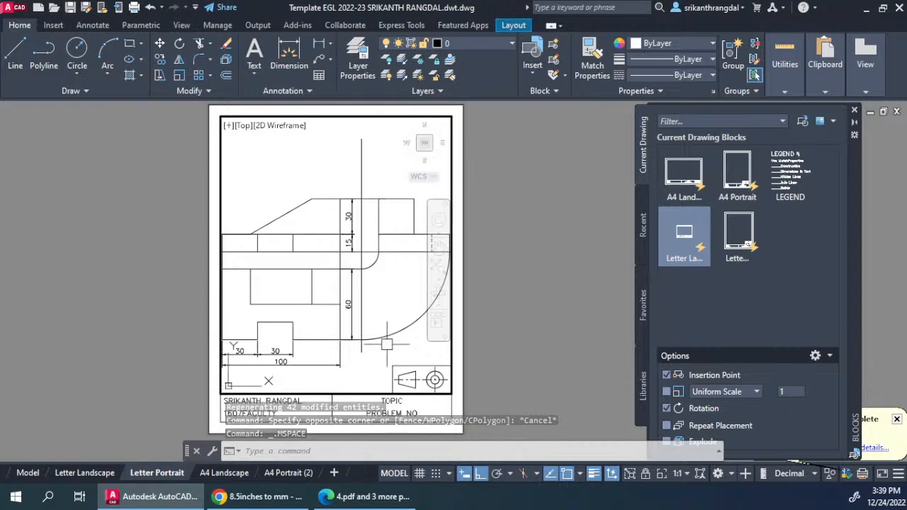
{"action": "double_click", "coordinate": [528, 302]}
{"action": "scroll", "coordinate": [196, 253], "scroll_direction": "up", "scroll_amount": 4}
{"action": "middle_click_drag", "start_coordinate": [327, 252], "coordinate": [130, 255]}
{"action": "middle_click_drag", "start_coordinate": [490, 271], "coordinate": [157, 275]}
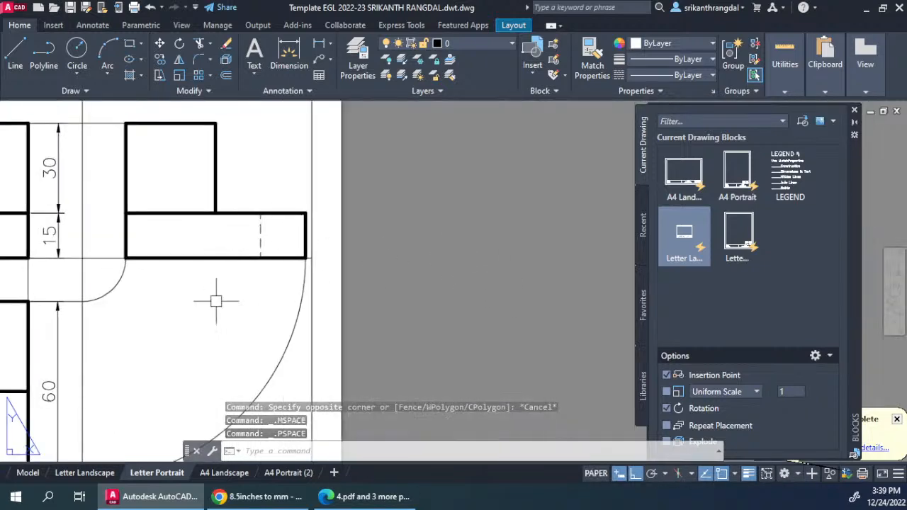
{"action": "scroll", "coordinate": [408, 289], "scroll_direction": "down", "scroll_amount": 4}
{"action": "middle_click_drag", "start_coordinate": [369, 350], "coordinate": [408, 269]}
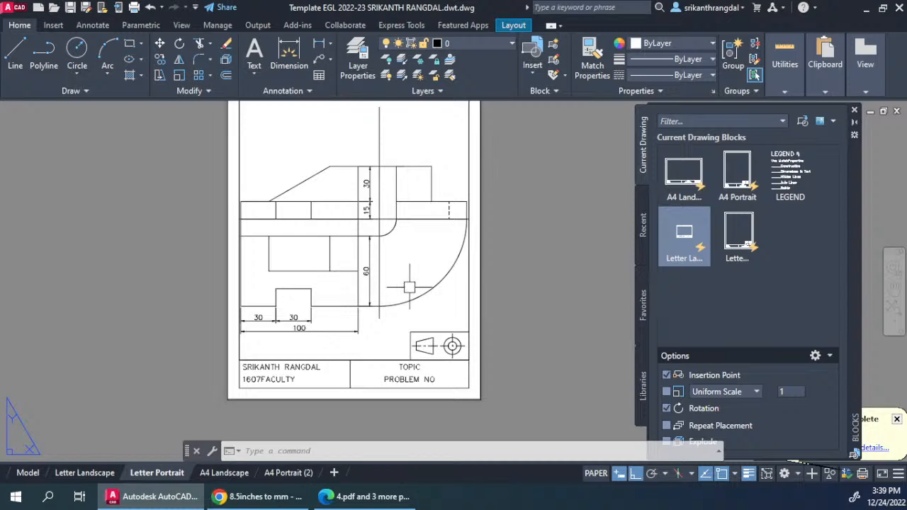
{"action": "middle_click_drag", "start_coordinate": [415, 290], "coordinate": [422, 335]}
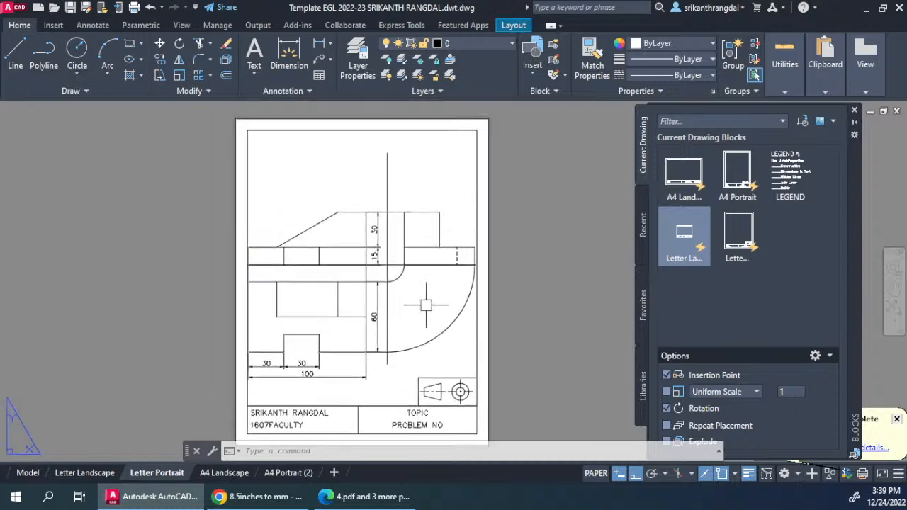
- Bring up the Letter Landscape layout and select its sheet border
{"action": "left_click", "coordinate": [105, 473]}
{"action": "middle_click_drag", "start_coordinate": [347, 247], "coordinate": [353, 197]}
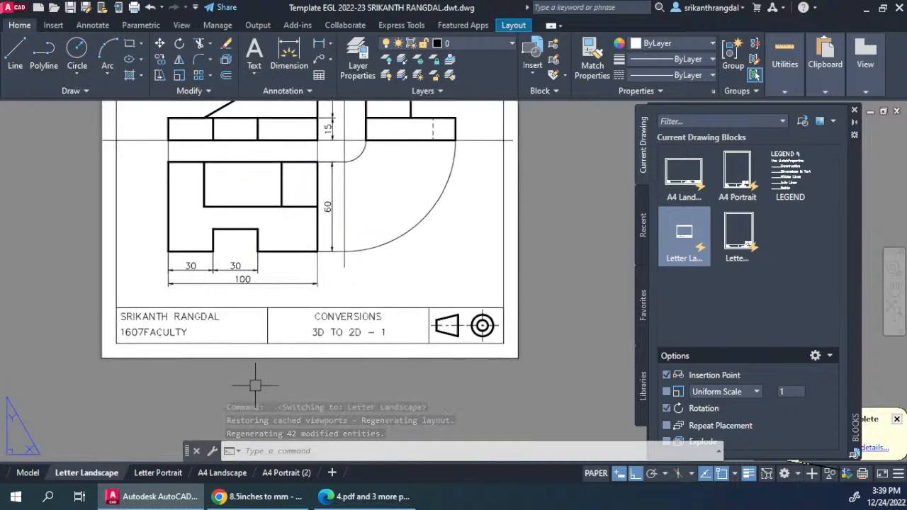
{"action": "scroll", "coordinate": [259, 381], "scroll_direction": "up", "scroll_amount": 4}
{"action": "left_click", "coordinate": [257, 379]}
{"action": "left_click", "coordinate": [186, 270]}
{"action": "middle_click_drag", "start_coordinate": [223, 306], "coordinate": [266, 353]}
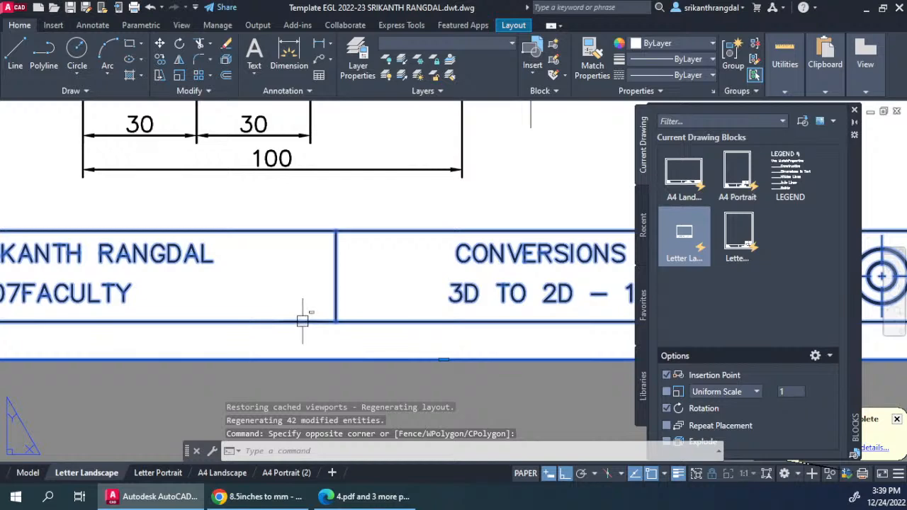
- Cancel the border stretch and delete the extra border rectangle on Letter Landscape
{"action": "scroll", "coordinate": [302, 321], "scroll_direction": "down", "scroll_amount": 4}
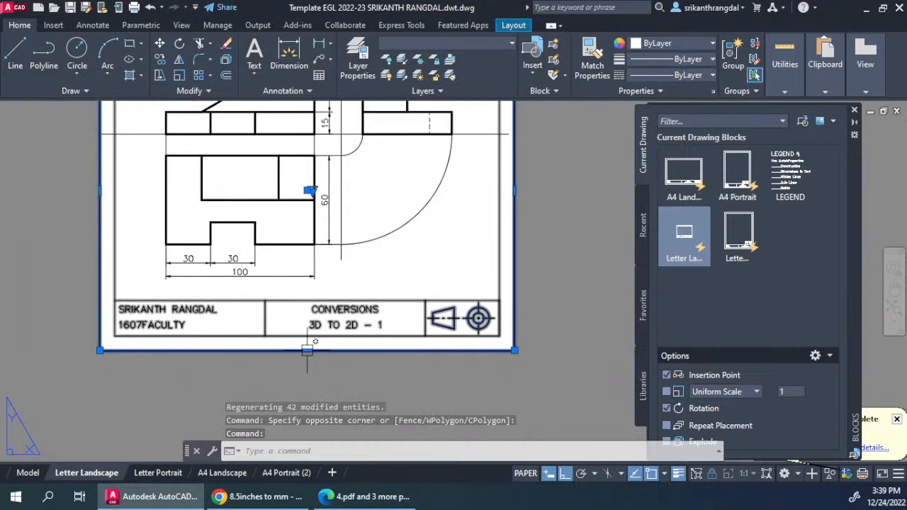
{"action": "left_click", "coordinate": [307, 349]}
{"action": "key", "text": "Escape"}
{"action": "key", "text": "Escape"}
{"action": "left_click", "coordinate": [378, 290]}
{"action": "key", "text": "Delete"}
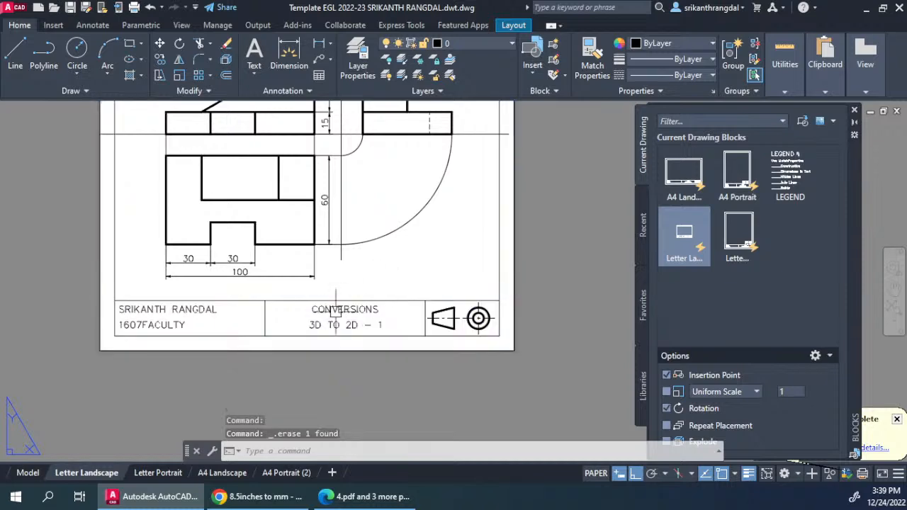
- Try resizing the viewport by its corners, cancel, and return to Letter Portrait
{"action": "left_click", "coordinate": [243, 369]}
{"action": "left_click", "coordinate": [314, 189]}
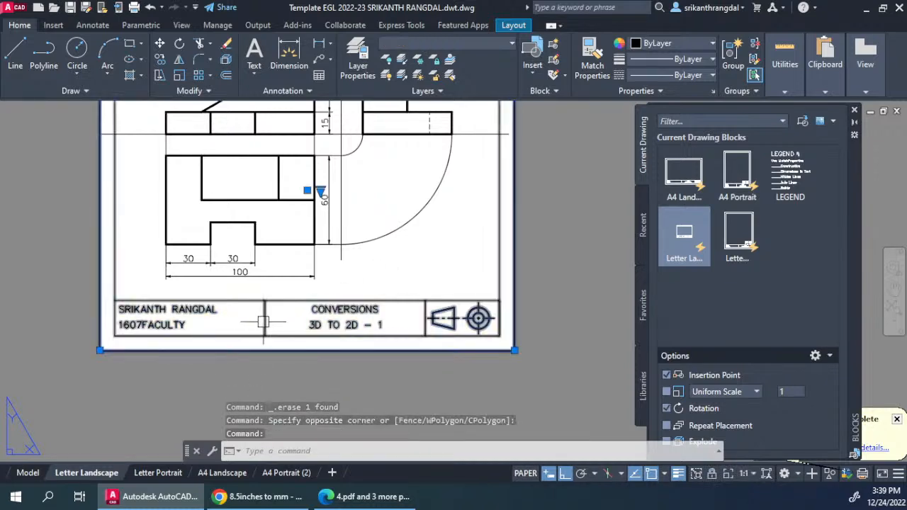
{"action": "left_click", "coordinate": [99, 349]}
{"action": "middle_click_drag", "start_coordinate": [285, 303], "coordinate": [254, 448]}
{"action": "left_click", "coordinate": [483, 175]}
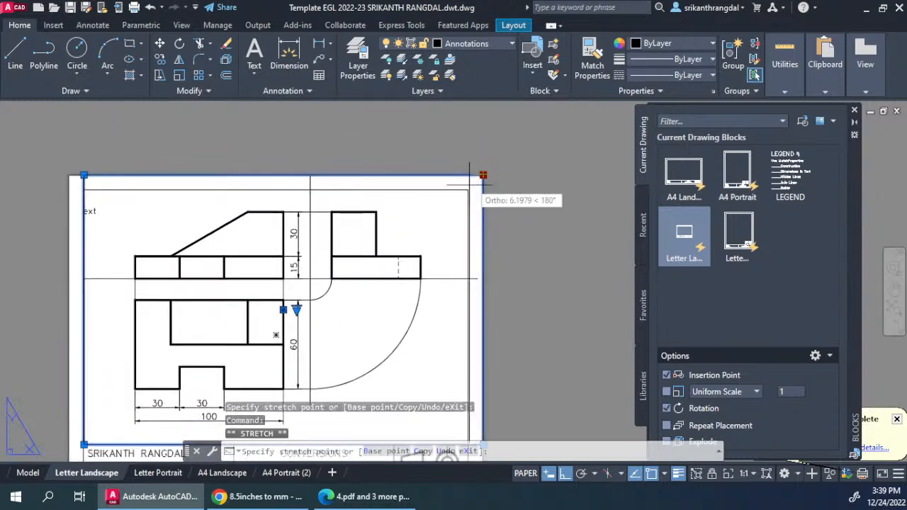
{"action": "key", "text": "Escape"}
{"action": "key", "text": "Escape"}
{"action": "middle_click_drag", "start_coordinate": [268, 292], "coordinate": [289, 258]}
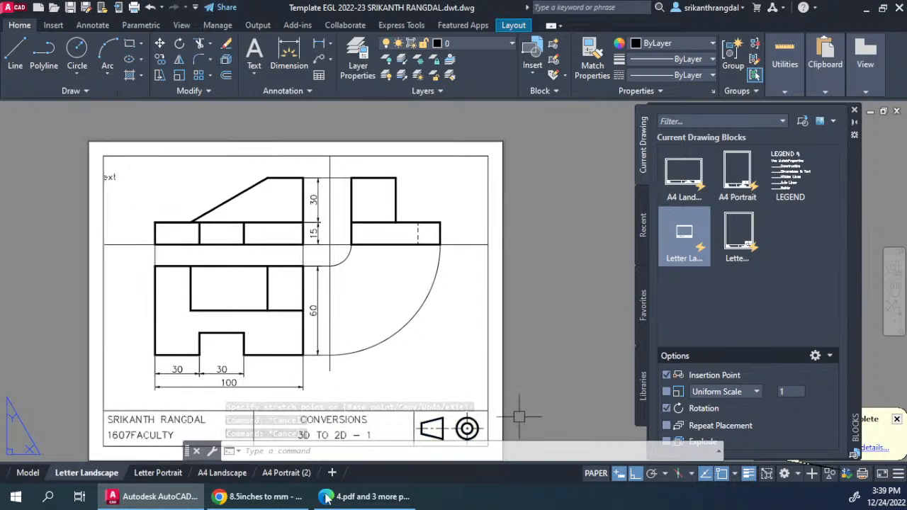
{"action": "middle_click_drag", "start_coordinate": [250, 459], "coordinate": [249, 327]}
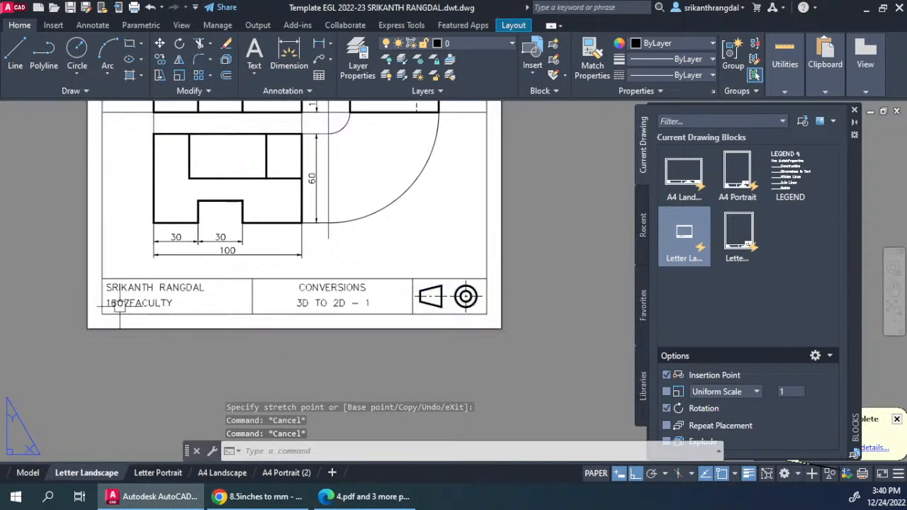
{"action": "left_click", "coordinate": [159, 474]}
- Select and inspect the Letter Portrait viewport, then switch to A4 Landscape and zoom out
{"action": "middle_click_drag", "start_coordinate": [366, 407], "coordinate": [310, 291]}
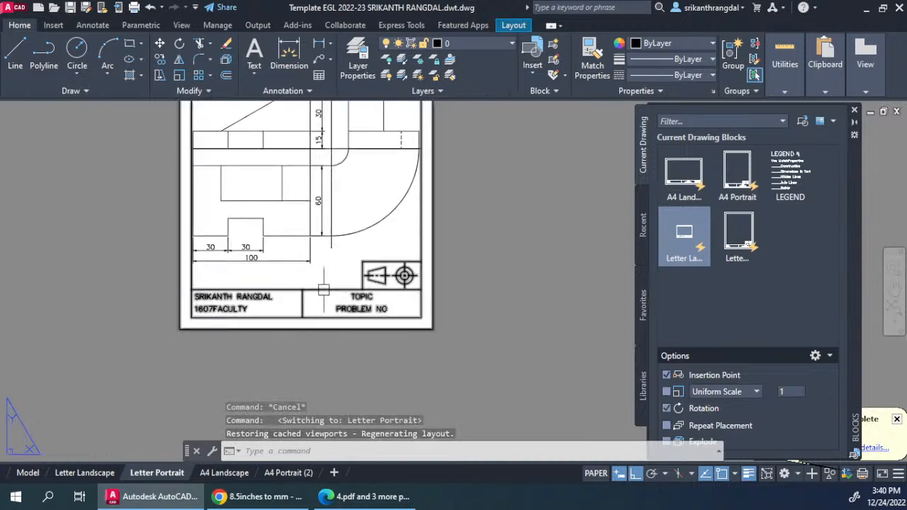
{"action": "left_click", "coordinate": [248, 285]}
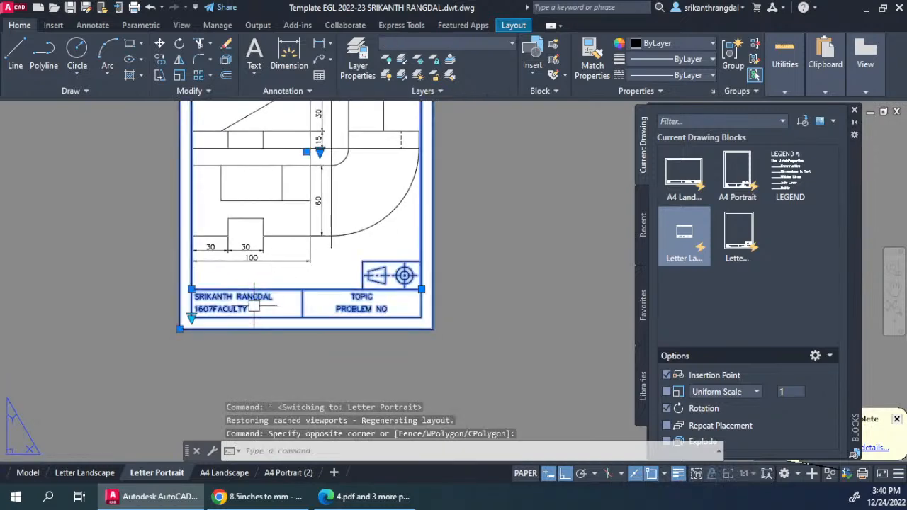
{"action": "left_click", "coordinate": [220, 310]}
{"action": "middle_click_drag", "start_coordinate": [379, 309], "coordinate": [371, 354]}
{"action": "middle_click_drag", "start_coordinate": [411, 262], "coordinate": [410, 364]}
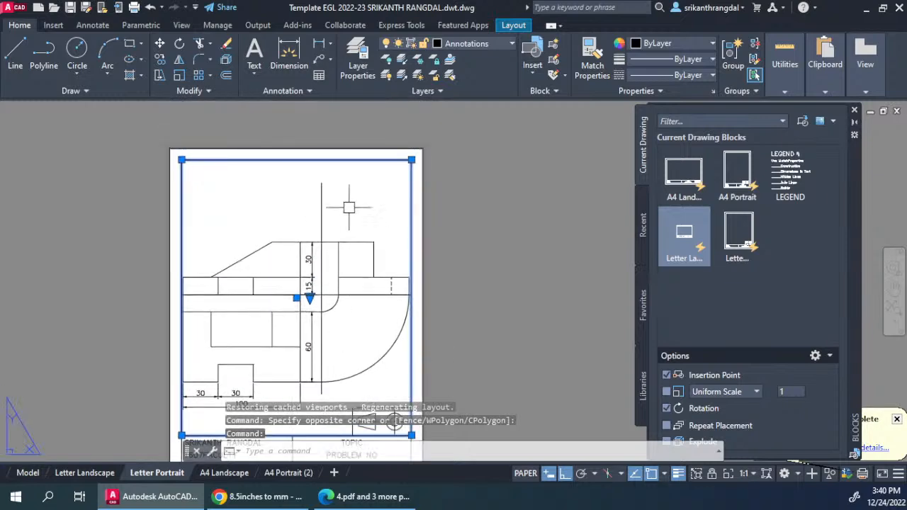
{"action": "middle_click_drag", "start_coordinate": [265, 321], "coordinate": [265, 230]}
{"action": "middle_click_drag", "start_coordinate": [316, 298], "coordinate": [307, 346]}
{"action": "key", "text": "Escape"}
{"action": "key", "text": "Escape"}
{"action": "left_click", "coordinate": [223, 472]}
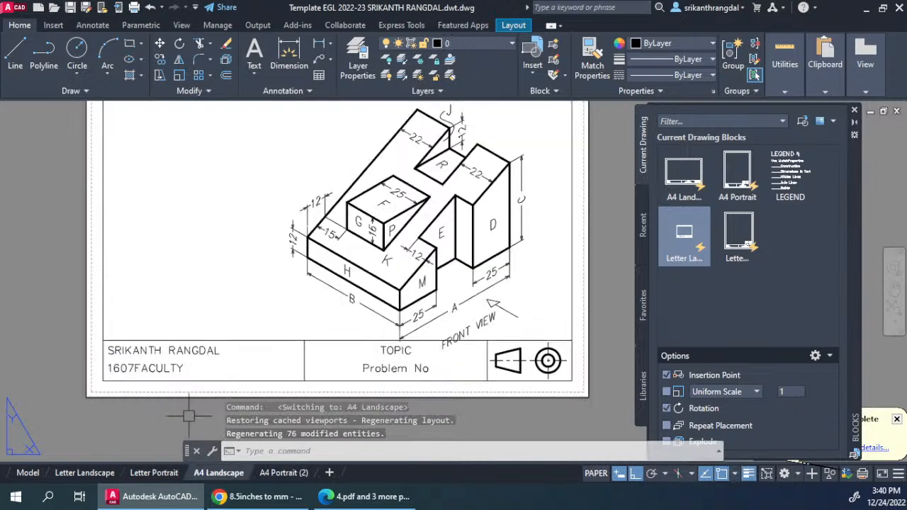
{"action": "scroll", "coordinate": [272, 322], "scroll_direction": "down", "scroll_amount": 2}
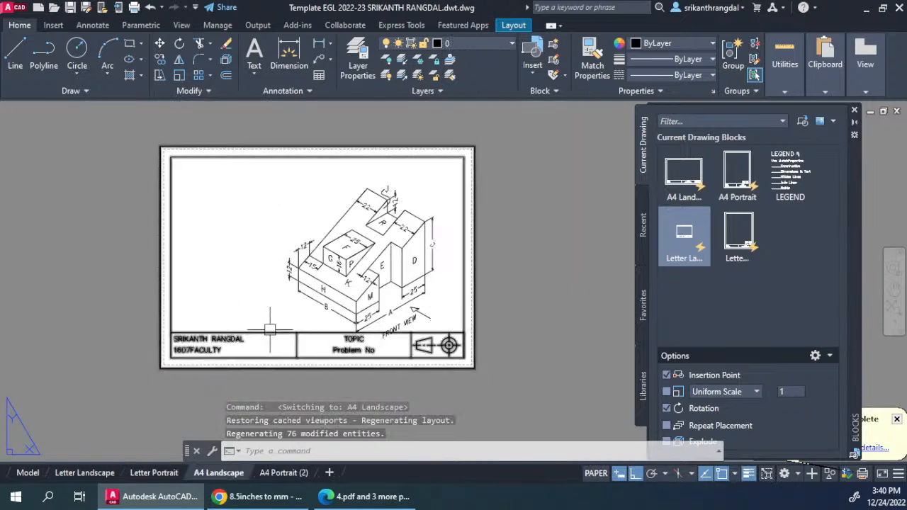
- Modify the A4 Landscape page setup to use DWG To PDF.pc3 with ISO full bleed A4 (210 x 297 mm) paper
{"action": "right_click", "coordinate": [211, 473]}
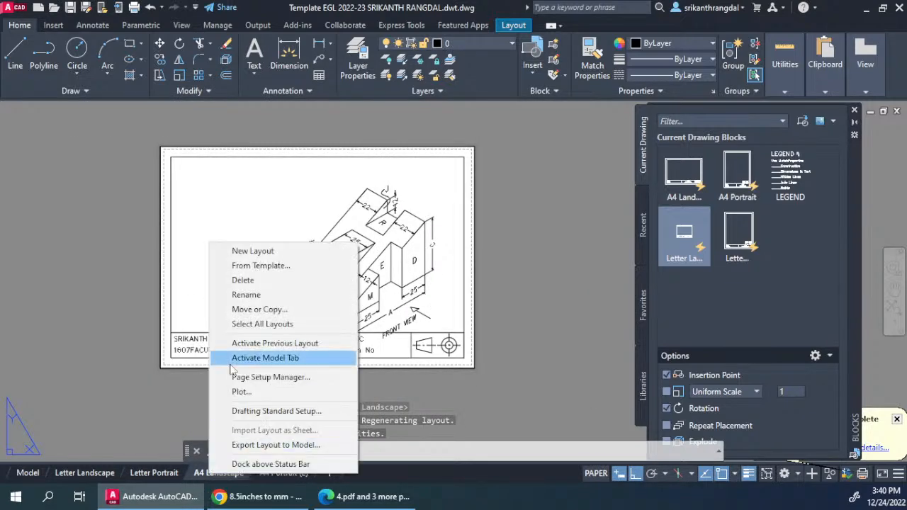
{"action": "left_click", "coordinate": [252, 377]}
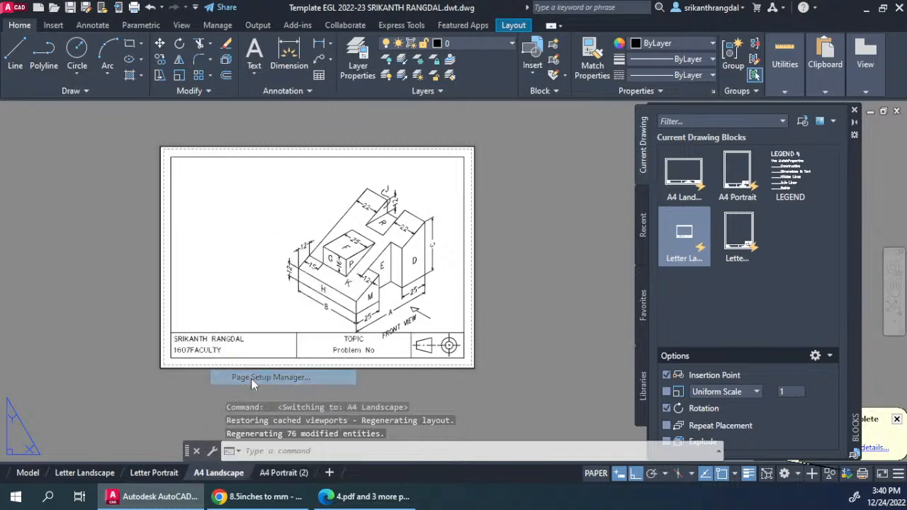
{"action": "left_click", "coordinate": [573, 224]}
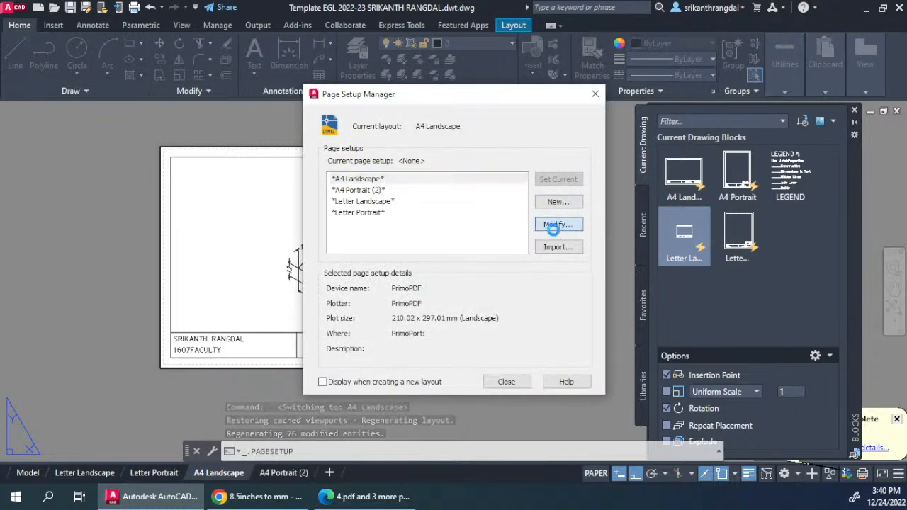
{"action": "left_click", "coordinate": [554, 282]}
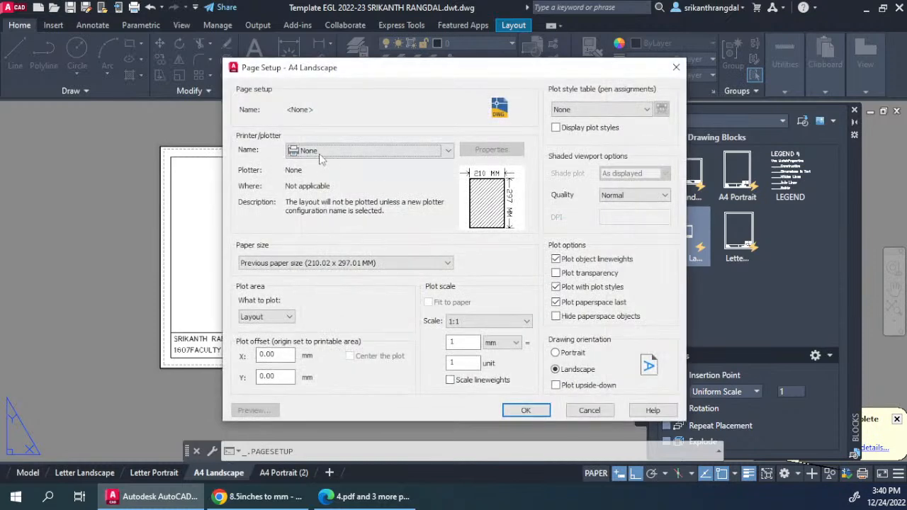
{"action": "left_click", "coordinate": [319, 150]}
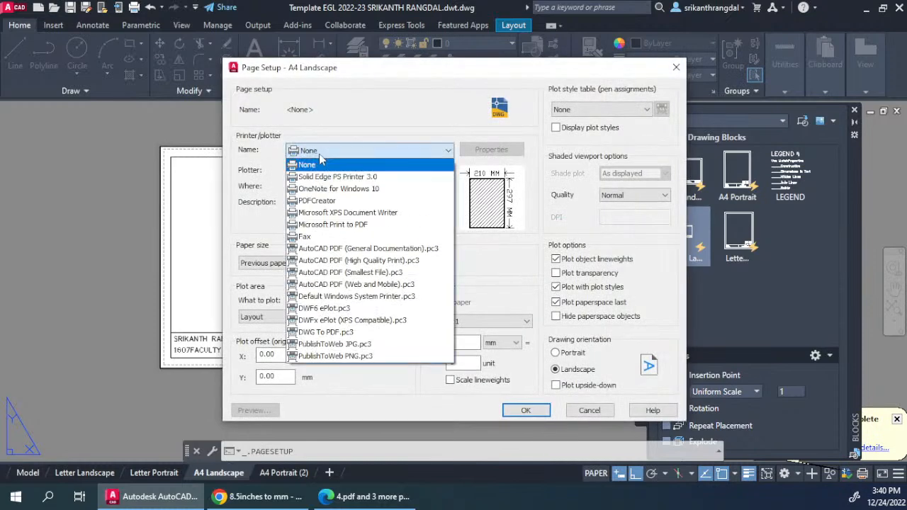
{"action": "left_click", "coordinate": [327, 332]}
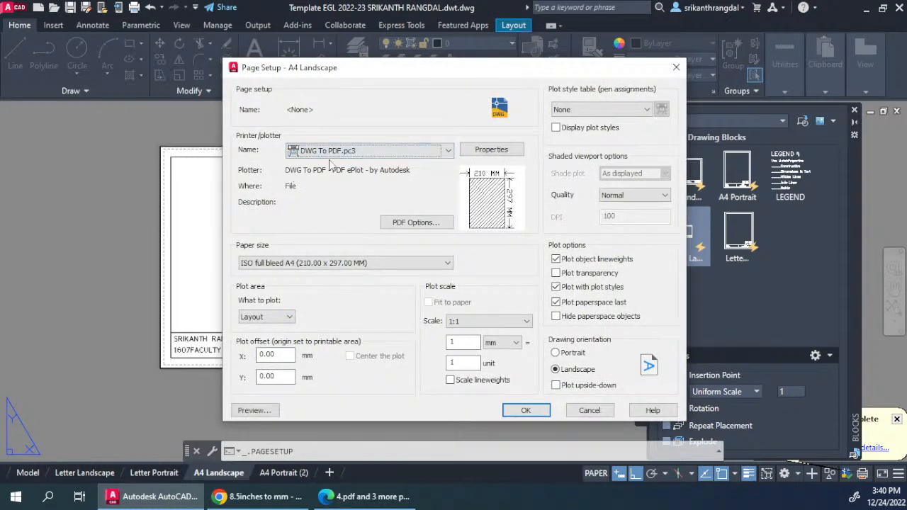
{"action": "left_click", "coordinate": [323, 263]}
{"action": "left_click", "coordinate": [330, 289]}
{"action": "left_click", "coordinate": [345, 265]}
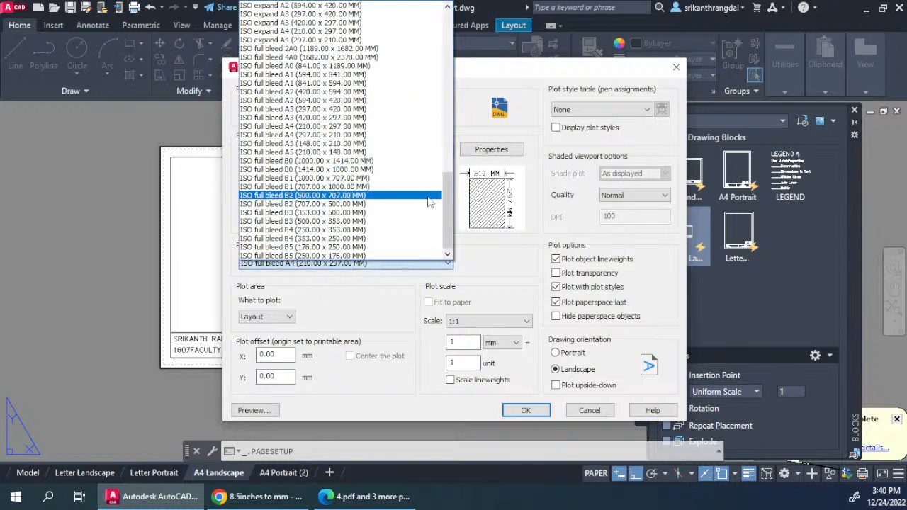
{"action": "left_click", "coordinate": [397, 294]}
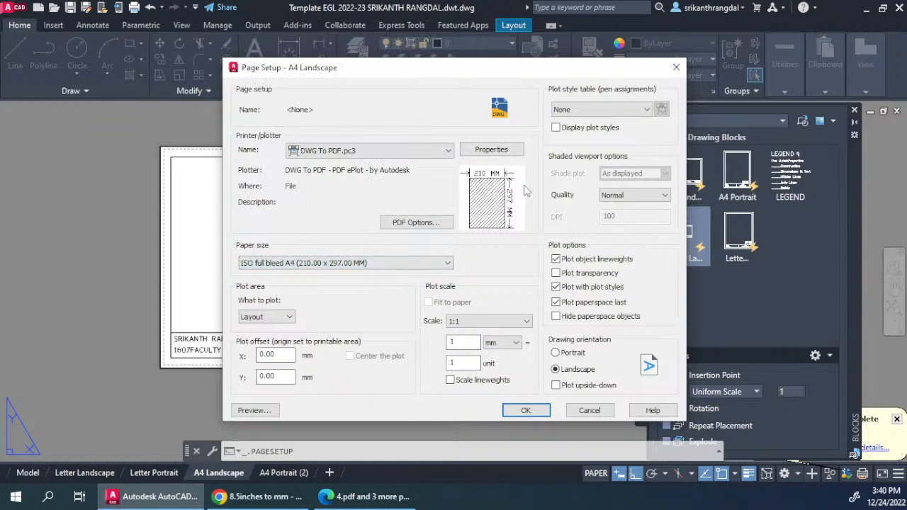
{"action": "left_click", "coordinate": [525, 411]}
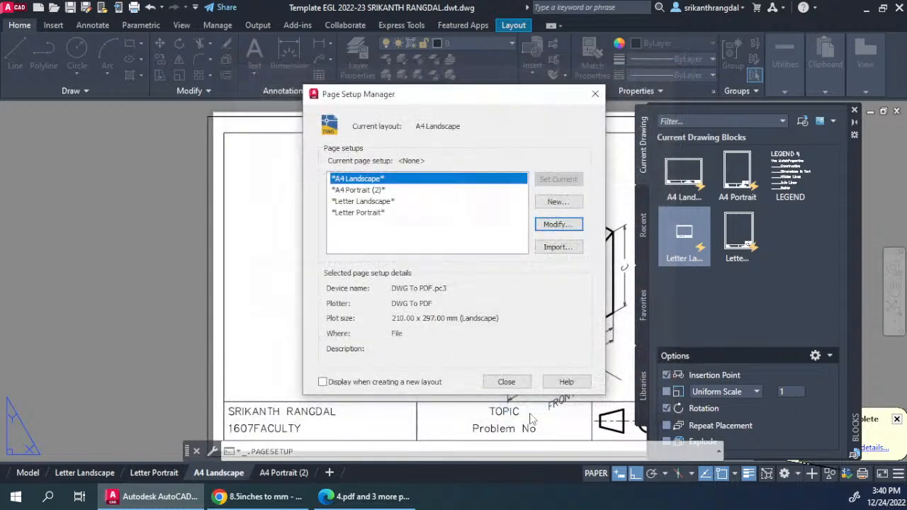
{"action": "left_click", "coordinate": [505, 383]}
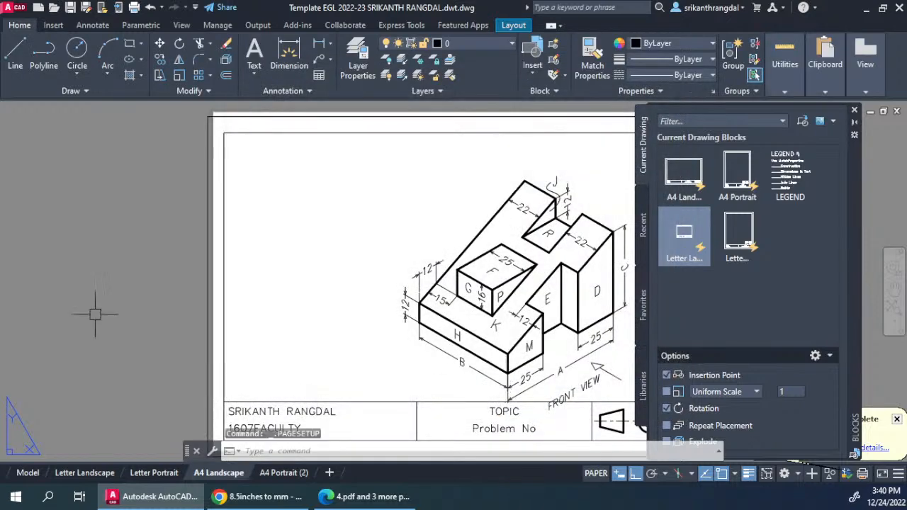
- Delete the existing viewport from the A4 Landscape sheet
{"action": "middle_click_drag", "start_coordinate": [212, 327], "coordinate": [55, 251]}
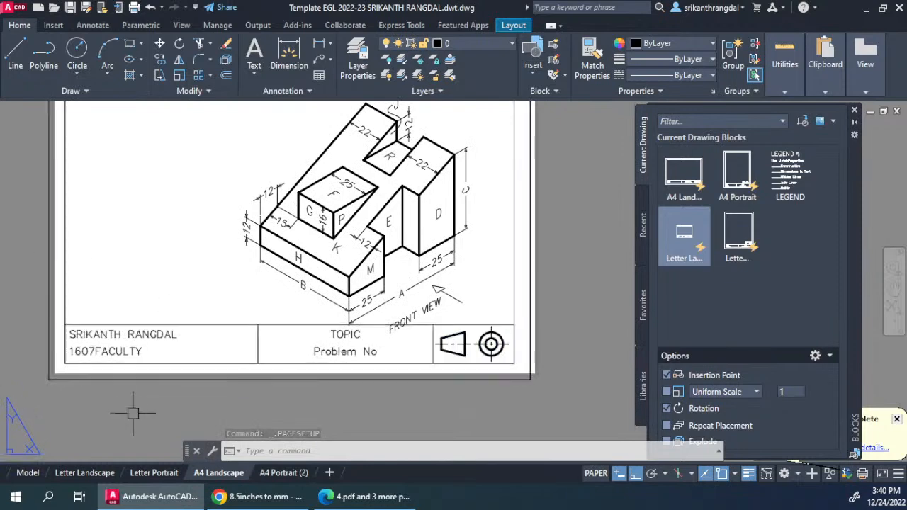
{"action": "middle_click_drag", "start_coordinate": [130, 402], "coordinate": [178, 384]}
{"action": "left_click", "coordinate": [102, 289]}
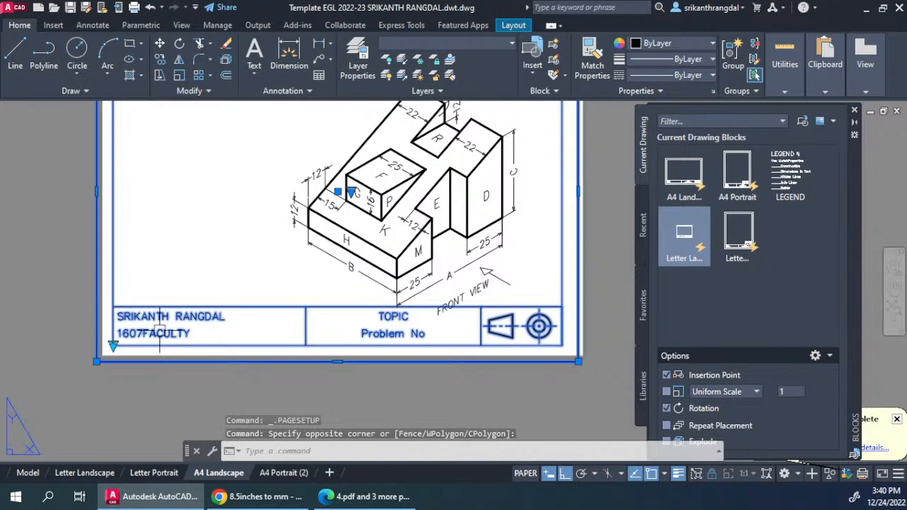
{"action": "left_click", "coordinate": [337, 362]}
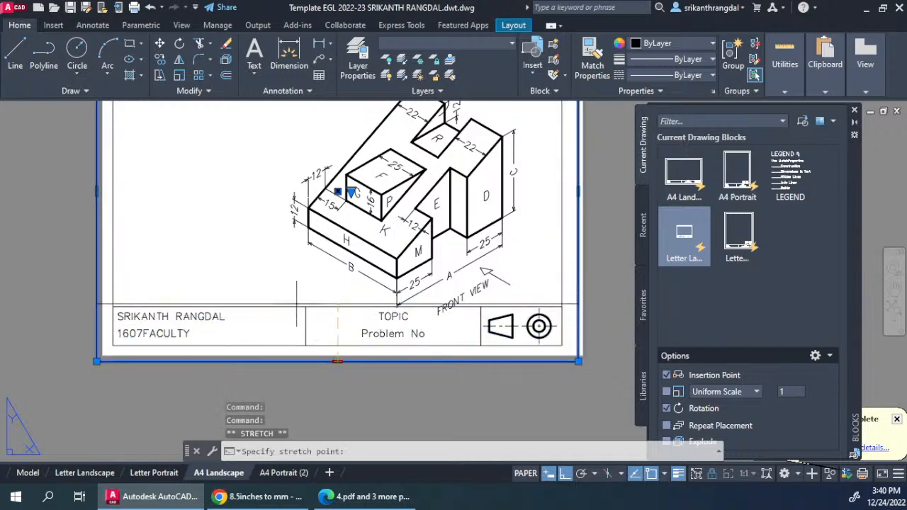
{"action": "key", "text": "Escape"}
{"action": "key", "text": "Delete"}
- MOVE the border and title block to the sheet corner, with ortho and object snap off
{"action": "middle_click_drag", "start_coordinate": [290, 343], "coordinate": [303, 347]}
{"action": "left_click", "coordinate": [117, 397]}
{"action": "left_click", "coordinate": [98, 365]}
{"action": "middle_click_drag", "start_coordinate": [189, 347], "coordinate": [214, 356]}
{"action": "type", "text": "m"}
{"action": "key", "text": "Return"}
{"action": "scroll", "coordinate": [134, 369], "scroll_direction": "up", "scroll_amount": 5}
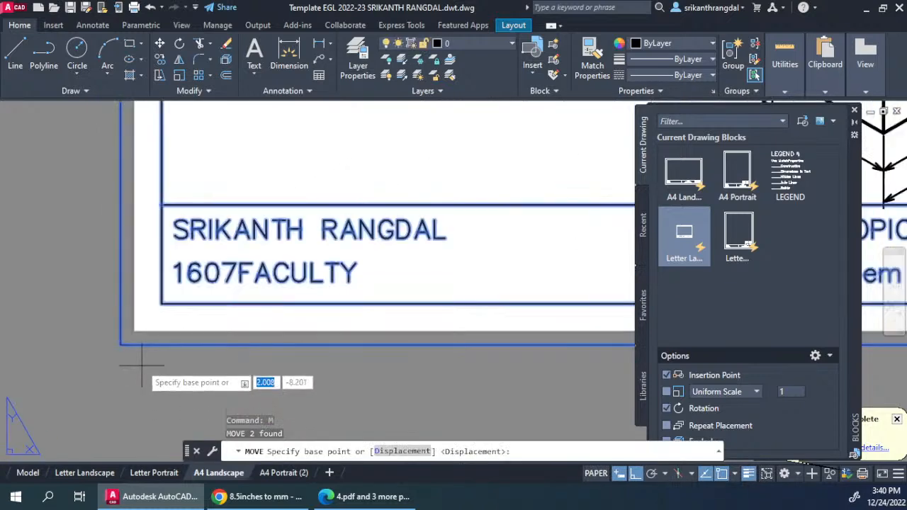
{"action": "left_click", "coordinate": [124, 330]}
{"action": "scroll", "coordinate": [138, 318], "scroll_direction": "up", "scroll_amount": 4}
{"action": "scroll", "coordinate": [148, 322], "scroll_direction": "up", "scroll_amount": 3}
{"action": "key", "text": "F8"}
{"action": "left_click", "coordinate": [723, 474]}
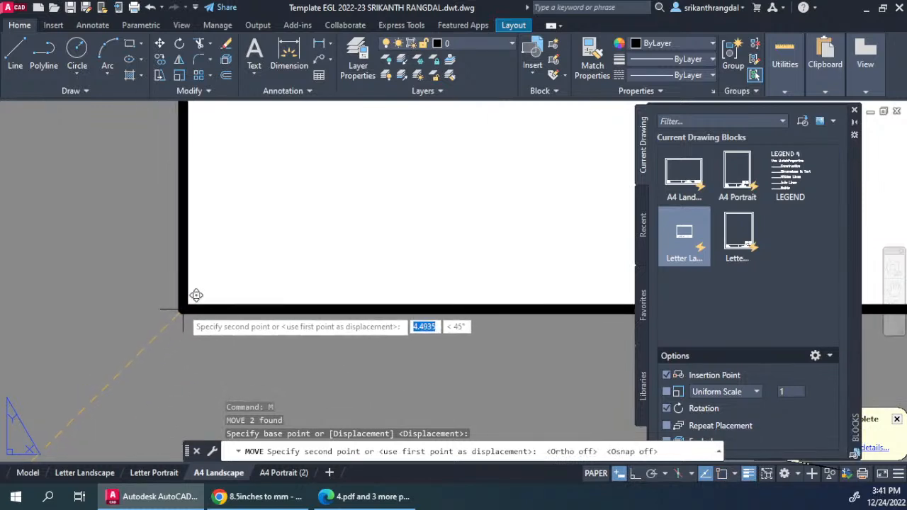
{"action": "left_click", "coordinate": [186, 303]}
{"action": "scroll", "coordinate": [131, 358], "scroll_direction": "down", "scroll_amount": 8}
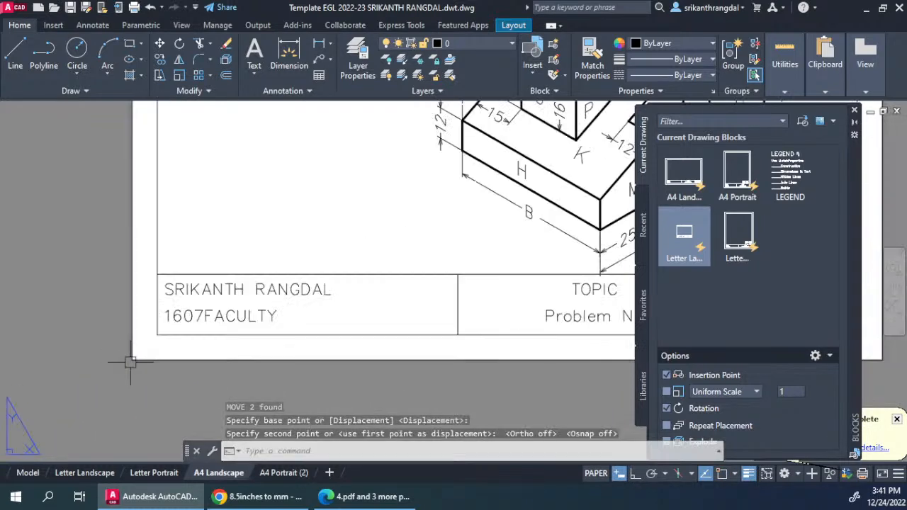
{"action": "middle_click_drag", "start_coordinate": [244, 319], "coordinate": [251, 288]}
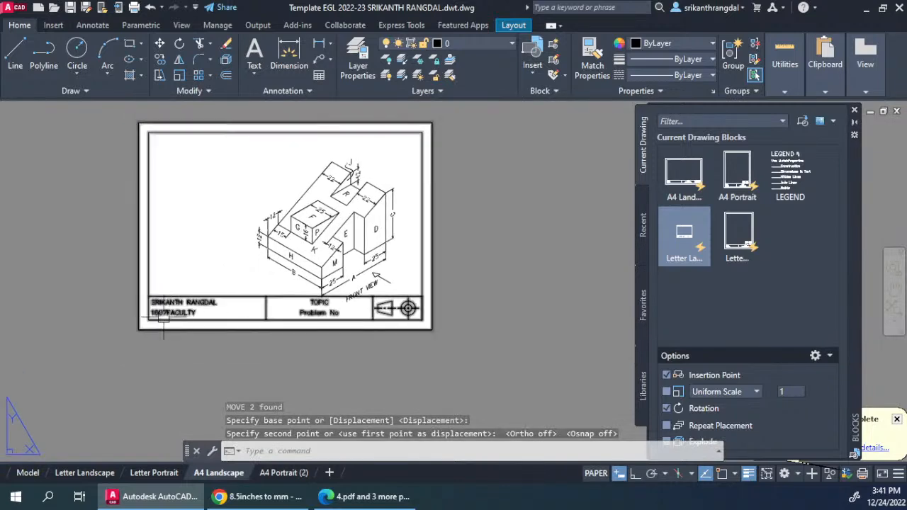
- Stretch the border's bottom-left and top-right corners into place, then go to the A4 Portrait (2) layout
{"action": "left_click", "coordinate": [192, 271]}
{"action": "left_click", "coordinate": [149, 334]}
{"action": "scroll", "coordinate": [181, 332], "scroll_direction": "up", "scroll_amount": 4}
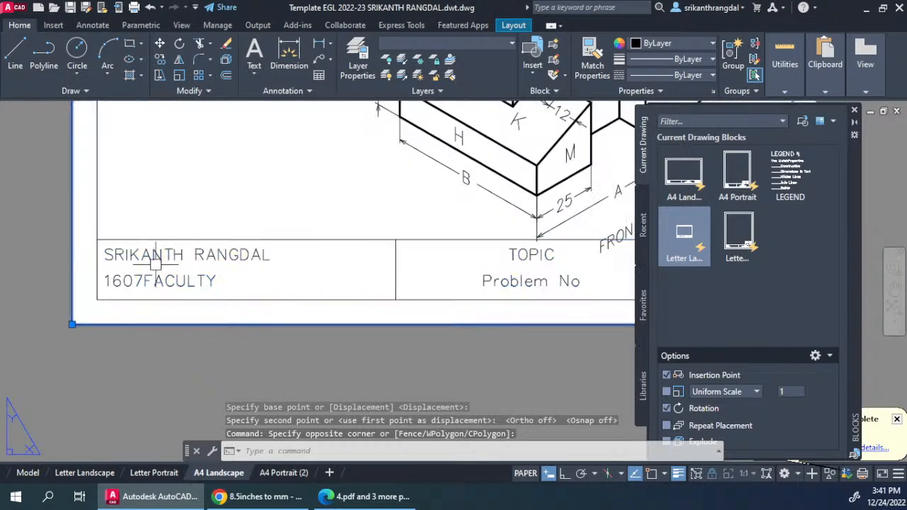
{"action": "middle_click_drag", "start_coordinate": [155, 263], "coordinate": [158, 292]}
{"action": "left_click", "coordinate": [74, 354]}
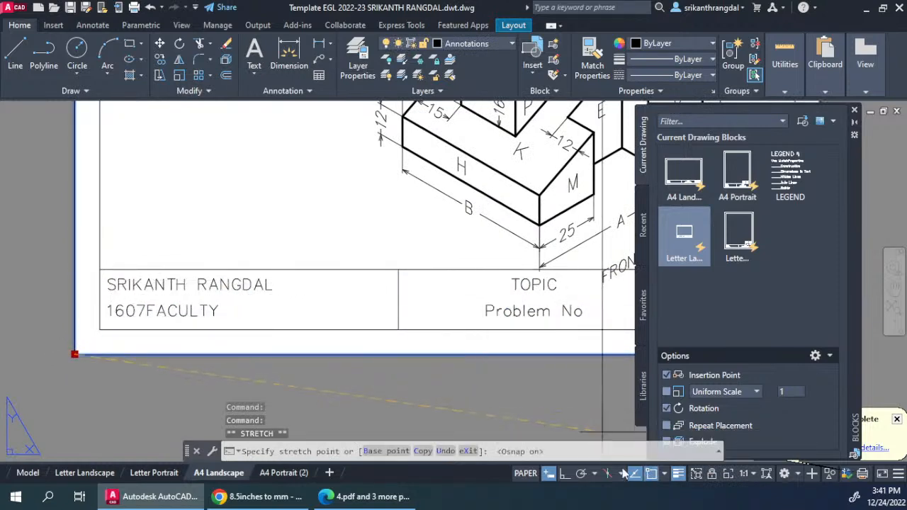
{"action": "left_click", "coordinate": [100, 270]}
{"action": "scroll", "coordinate": [82, 318], "scroll_direction": "down", "scroll_amount": 6}
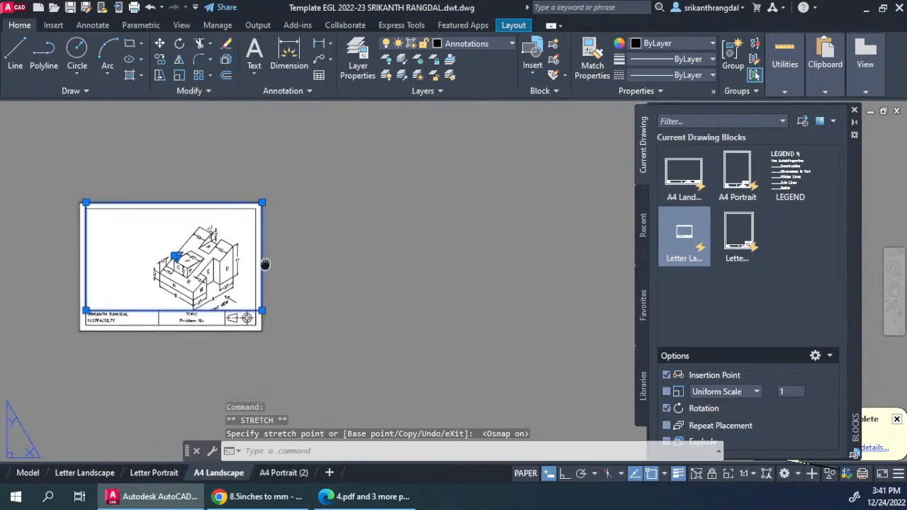
{"action": "scroll", "coordinate": [255, 214], "scroll_direction": "up", "scroll_amount": 6}
{"action": "left_click", "coordinate": [289, 162]}
{"action": "left_click", "coordinate": [264, 189]}
{"action": "key", "text": "Escape"}
{"action": "key", "text": "Escape"}
{"action": "scroll", "coordinate": [344, 228], "scroll_direction": "down", "scroll_amount": 6}
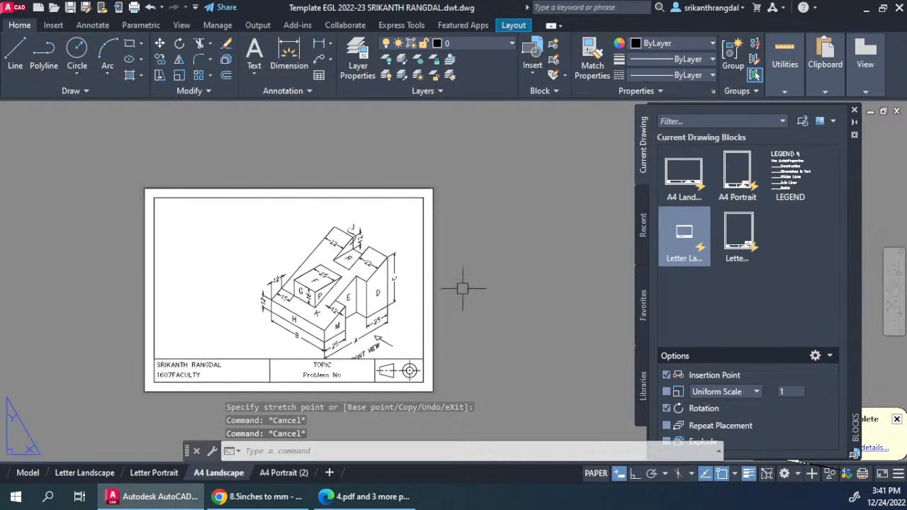
{"action": "left_click", "coordinate": [272, 472]}
- Insert the A4 Portrait title block from the Blocks palette onto the sheet, accepting its attributes
{"action": "left_click", "coordinate": [489, 263]}
{"action": "left_click", "coordinate": [531, 304]}
{"action": "left_click", "coordinate": [456, 296]}
{"action": "key", "text": "Escape"}
{"action": "key", "text": "Escape"}
{"action": "key", "text": "Escape"}
{"action": "left_click", "coordinate": [737, 173]}
{"action": "scroll", "coordinate": [376, 306], "scroll_direction": "up", "scroll_amount": 4}
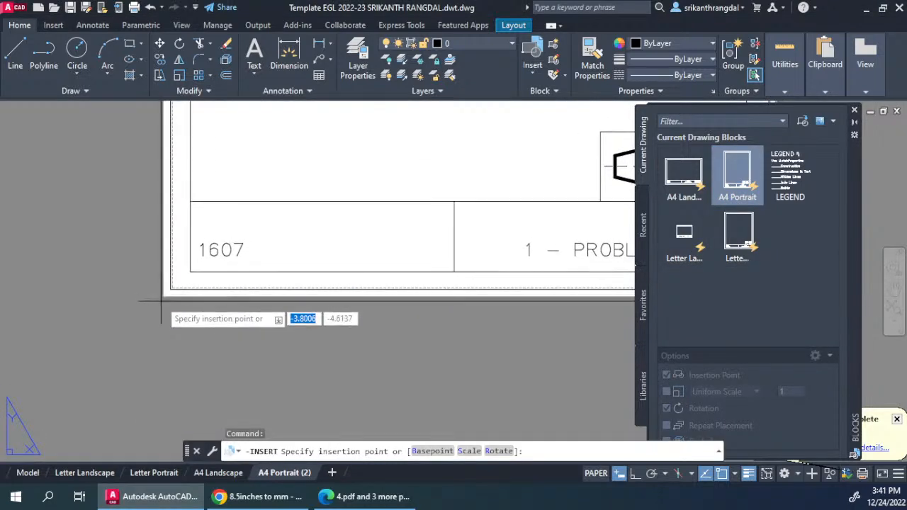
{"action": "left_click", "coordinate": [206, 359]}
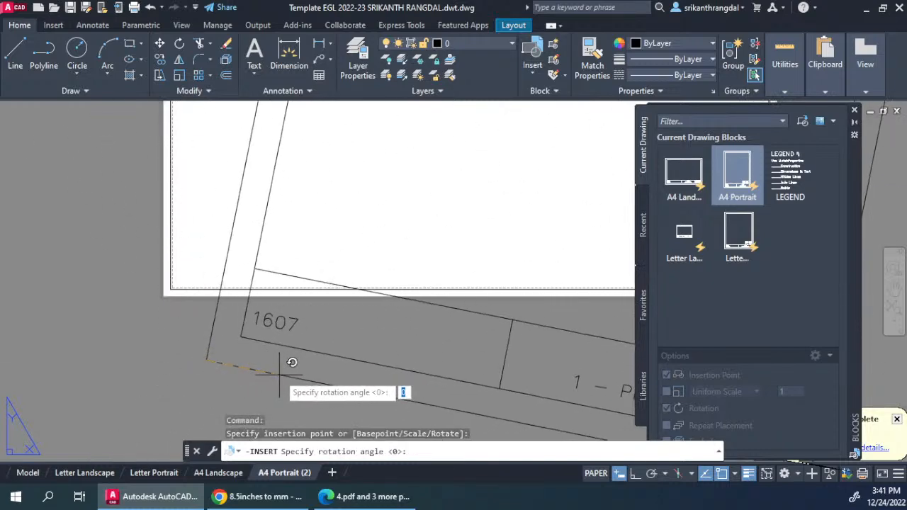
{"action": "left_click", "coordinate": [280, 375]}
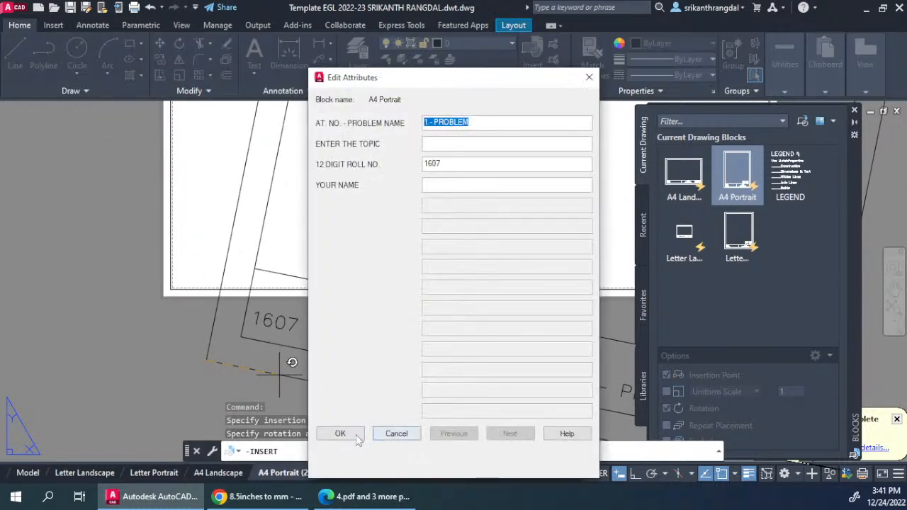
{"action": "left_click", "coordinate": [325, 434]}
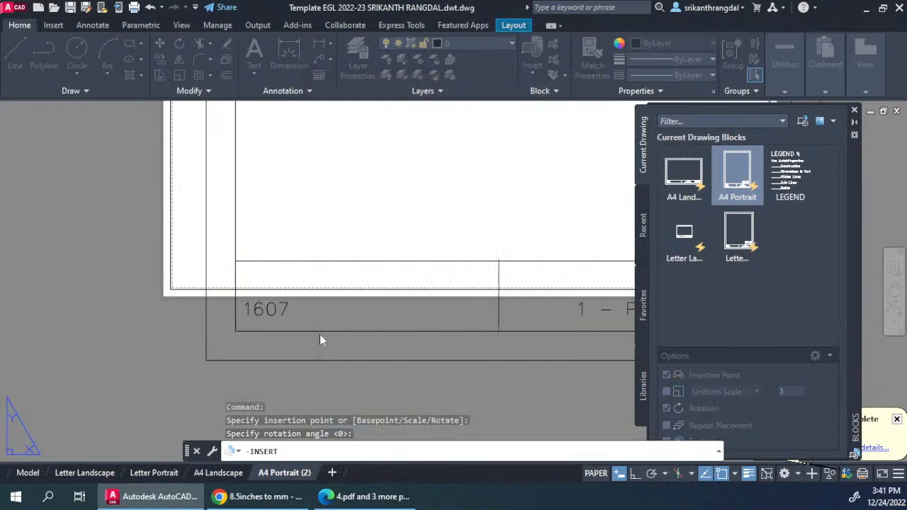
- Check the viewport and title block grips, abandoning a trial stretch of the title block corner
{"action": "left_click", "coordinate": [184, 289]}
{"action": "scroll", "coordinate": [155, 376], "scroll_direction": "down", "scroll_amount": 4}
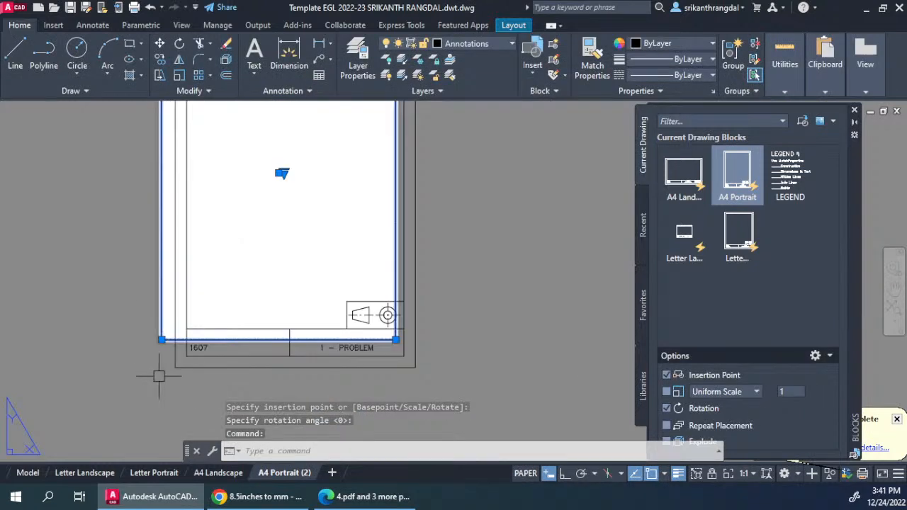
{"action": "key", "text": "Escape"}
{"action": "key", "text": "Escape"}
{"action": "left_click", "coordinate": [186, 367]}
{"action": "scroll", "coordinate": [175, 367], "scroll_direction": "up", "scroll_amount": 4}
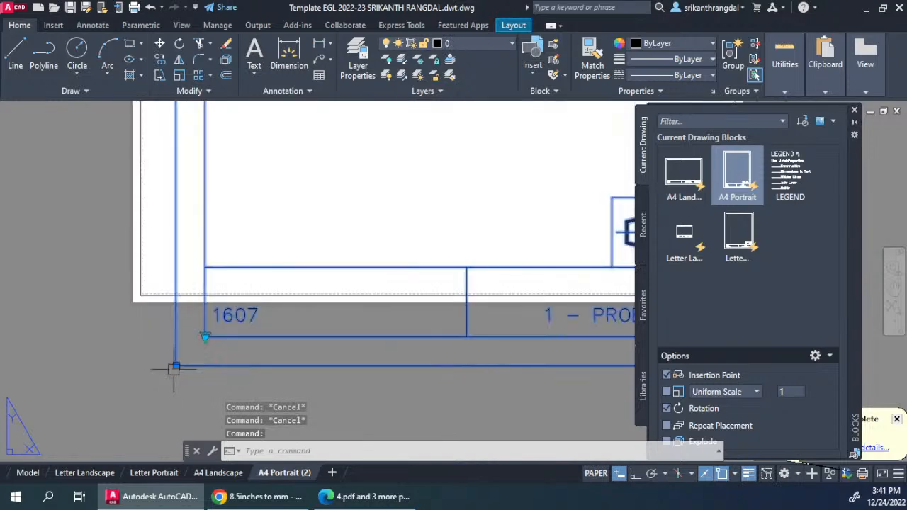
{"action": "left_click", "coordinate": [176, 366]}
{"action": "scroll", "coordinate": [177, 351], "scroll_direction": "up", "scroll_amount": 5}
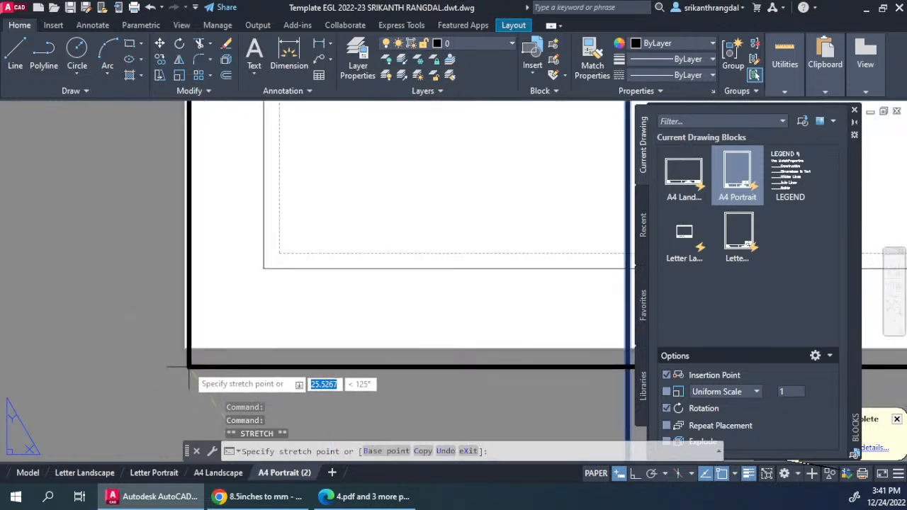
{"action": "key", "text": "Escape"}
{"action": "scroll", "coordinate": [173, 347], "scroll_direction": "down", "scroll_amount": 3}
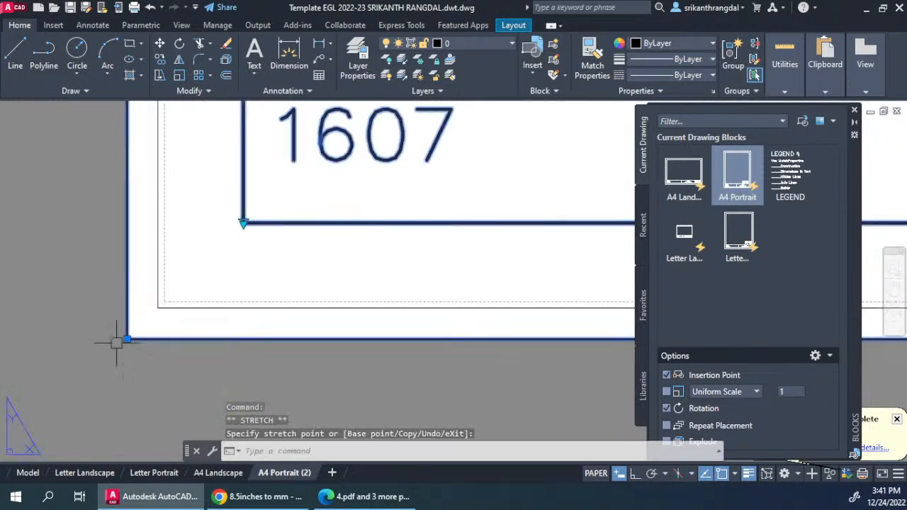
{"action": "key", "text": "Escape"}
{"action": "scroll", "coordinate": [186, 334], "scroll_direction": "down", "scroll_amount": 4}
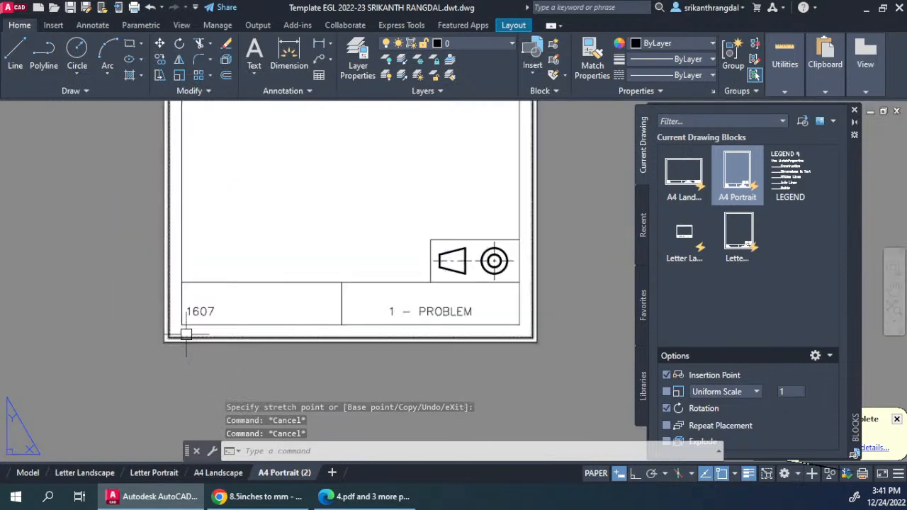
{"action": "scroll", "coordinate": [173, 338], "scroll_direction": "up", "scroll_amount": 3}
- Stretch the viewport's bottom-left and top-right corners to the title block's inner border
{"action": "left_click", "coordinate": [162, 344]}
{"action": "left_click", "coordinate": [162, 344]}
{"action": "middle_click_drag", "start_coordinate": [251, 211], "coordinate": [226, 316]}
{"action": "left_click", "coordinate": [172, 309]}
{"action": "scroll", "coordinate": [112, 362], "scroll_direction": "down", "scroll_amount": 5}
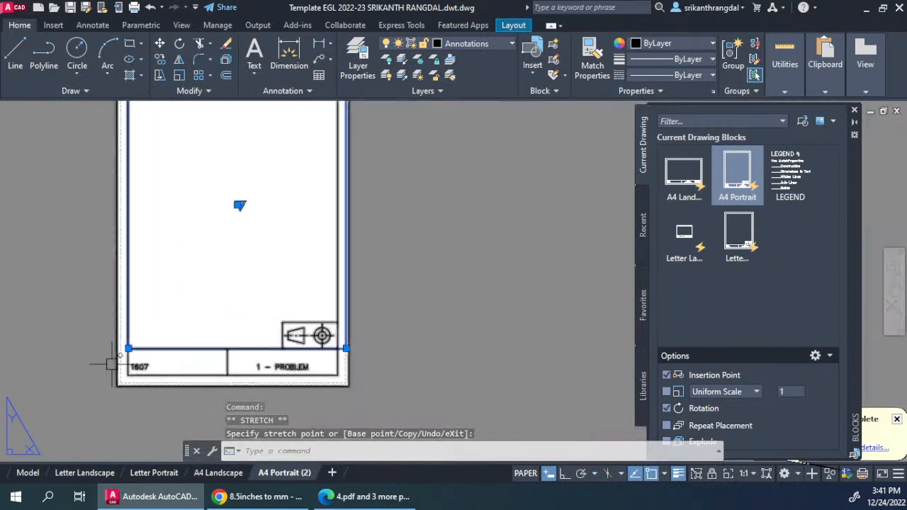
{"action": "middle_click_drag", "start_coordinate": [349, 260], "coordinate": [345, 314]}
{"action": "scroll", "coordinate": [340, 160], "scroll_direction": "up", "scroll_amount": 3}
{"action": "left_click", "coordinate": [325, 183]}
{"action": "left_click", "coordinate": [304, 206]}
{"action": "scroll", "coordinate": [196, 370], "scroll_direction": "down", "scroll_amount": 4}
{"action": "middle_click_drag", "start_coordinate": [197, 370], "coordinate": [262, 256]}
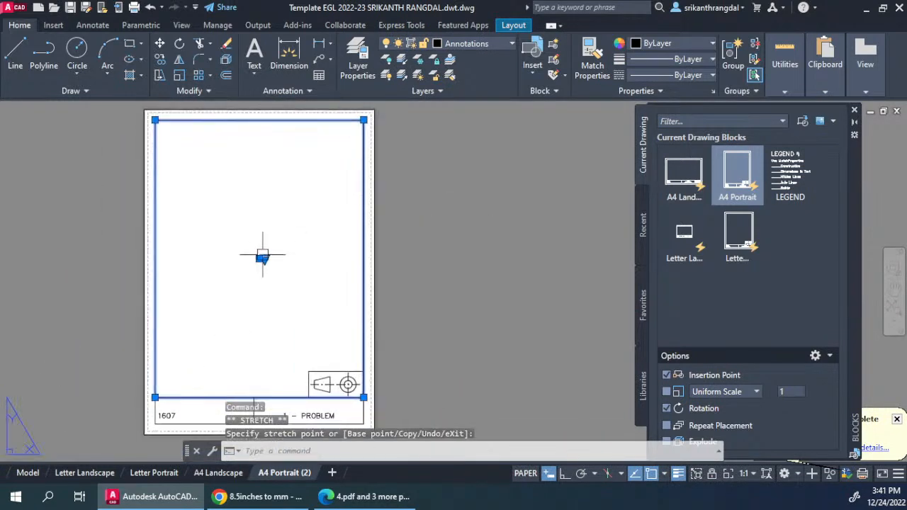
- Set the viewport scale, trying 1:2 before returning it to 1:1
{"action": "left_click", "coordinate": [263, 259]}
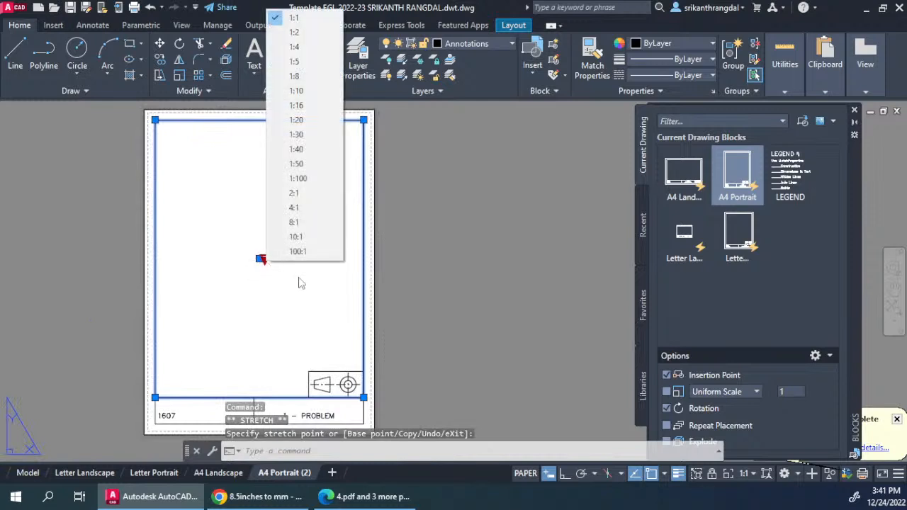
{"action": "key", "text": "Escape"}
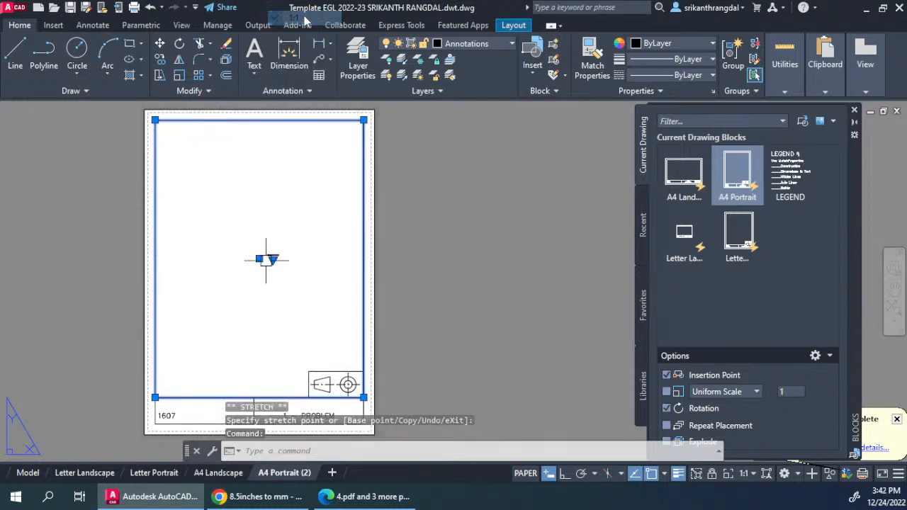
{"action": "key", "text": "Escape"}
{"action": "key", "text": "Escape"}
{"action": "key", "text": "Escape"}
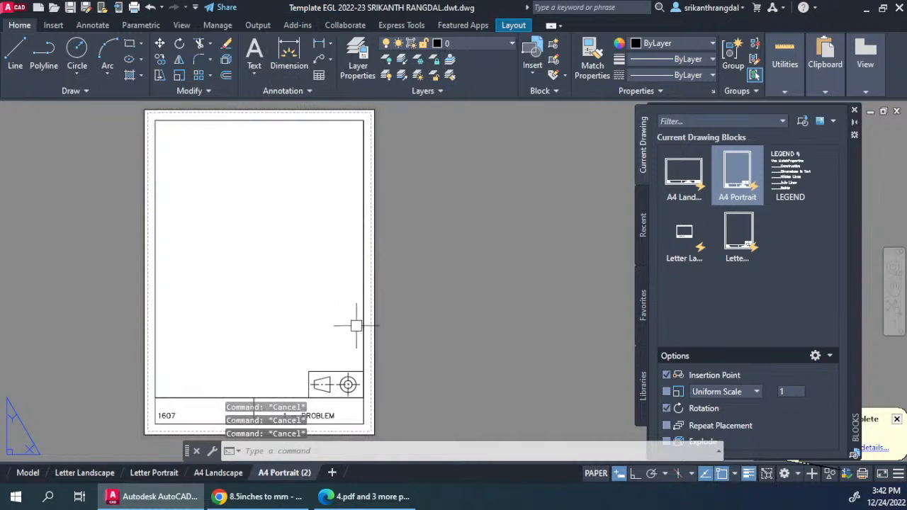
{"action": "left_click", "coordinate": [183, 400]}
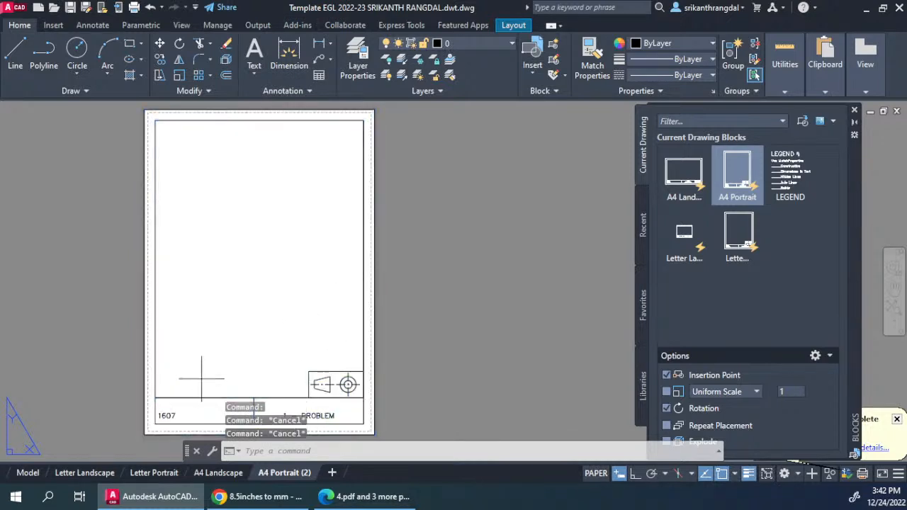
{"action": "left_click", "coordinate": [187, 405]}
{"action": "left_click", "coordinate": [272, 259]}
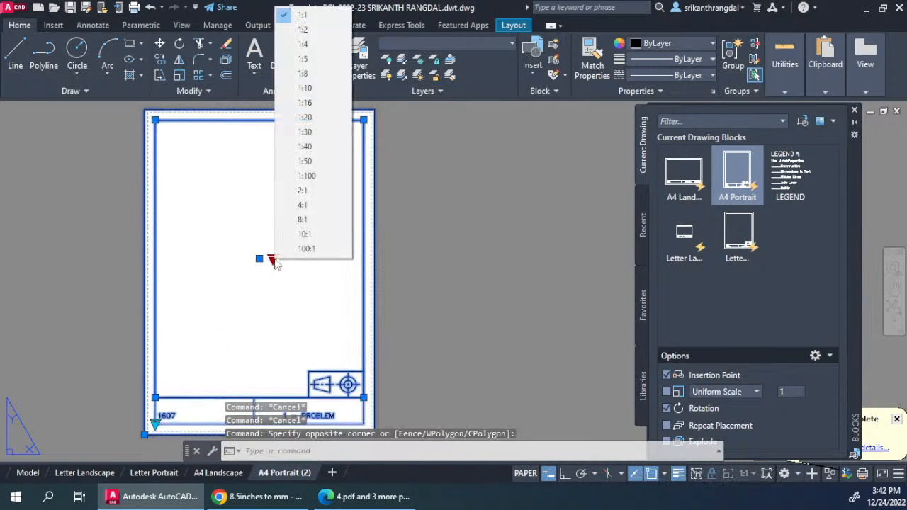
{"action": "left_click", "coordinate": [303, 30]}
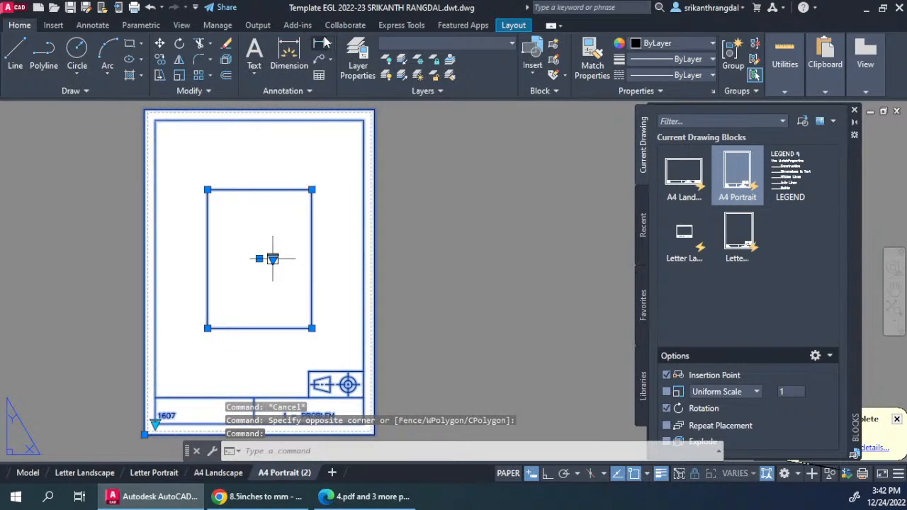
{"action": "key", "text": "Escape"}
{"action": "key", "text": "Escape"}
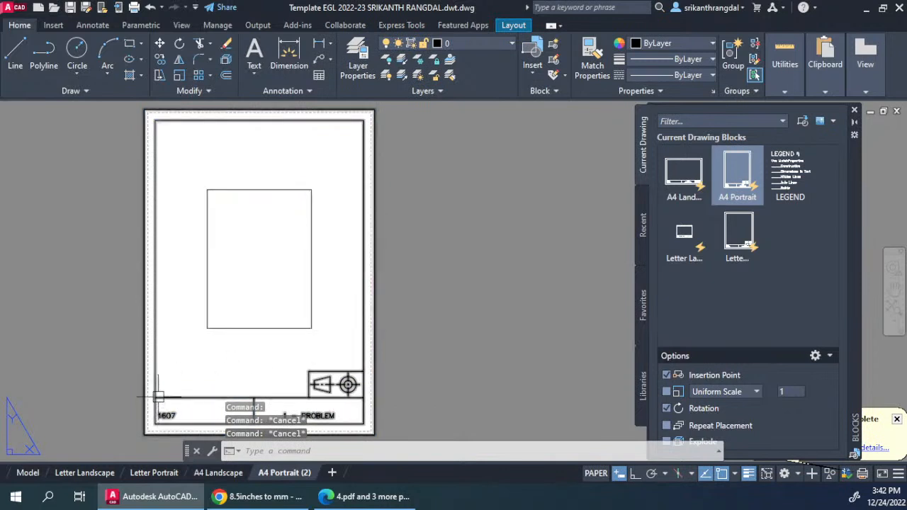
{"action": "left_click", "coordinate": [221, 329]}
{"action": "left_click", "coordinate": [273, 260]}
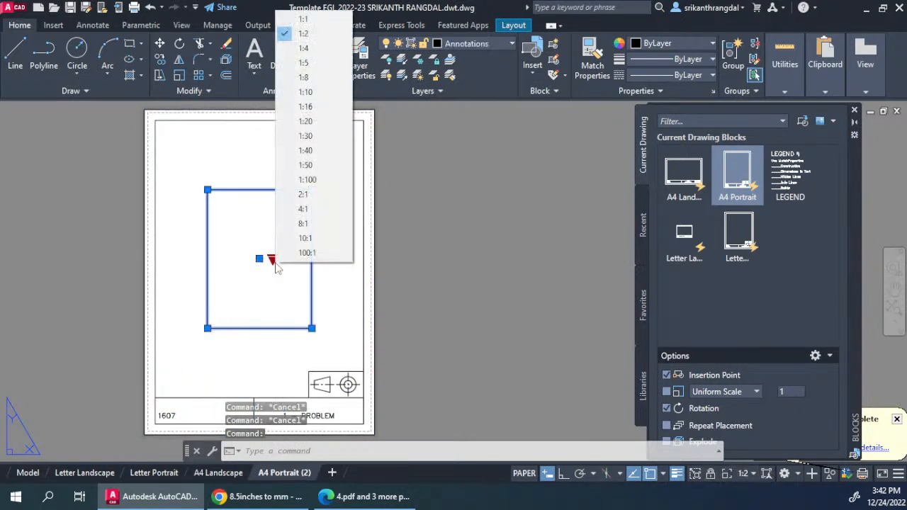
{"action": "left_click", "coordinate": [308, 17]}
- Select the viewport and title block to check their placement on the sheet, then clear the selection
{"action": "left_click", "coordinate": [439, 260]}
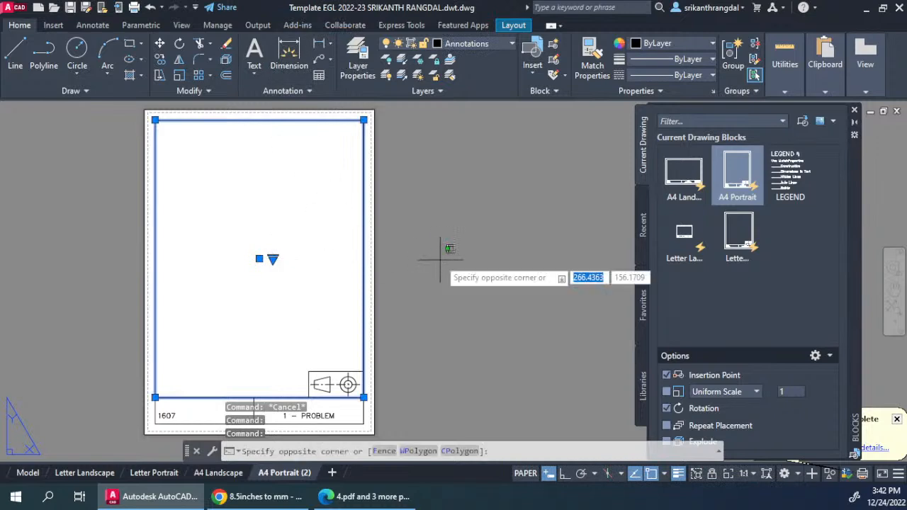
{"action": "key", "text": "Escape"}
{"action": "key", "text": "Escape"}
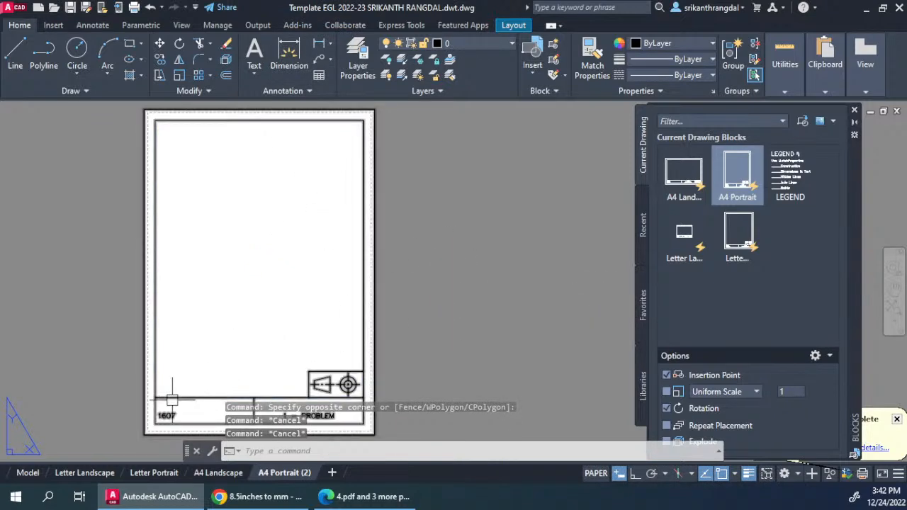
{"action": "left_click", "coordinate": [177, 391]}
{"action": "left_click", "coordinate": [165, 419]}
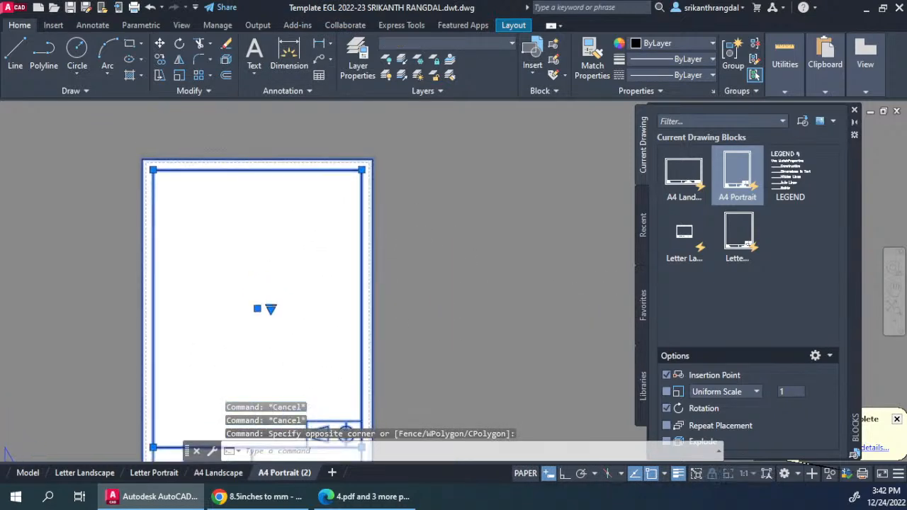
{"action": "scroll", "coordinate": [355, 238], "scroll_direction": "up", "scroll_amount": 5}
{"action": "scroll", "coordinate": [439, 191], "scroll_direction": "down", "scroll_amount": 3}
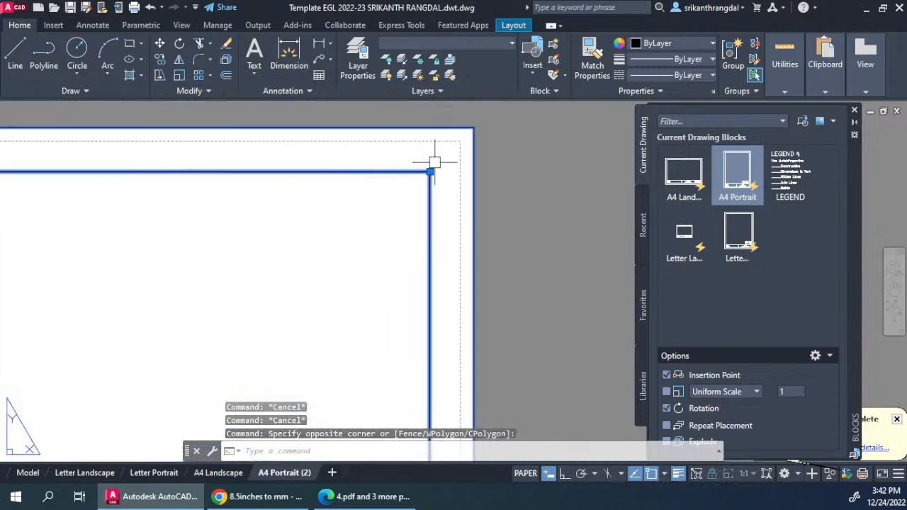
{"action": "scroll", "coordinate": [428, 191], "scroll_direction": "down", "scroll_amount": 6}
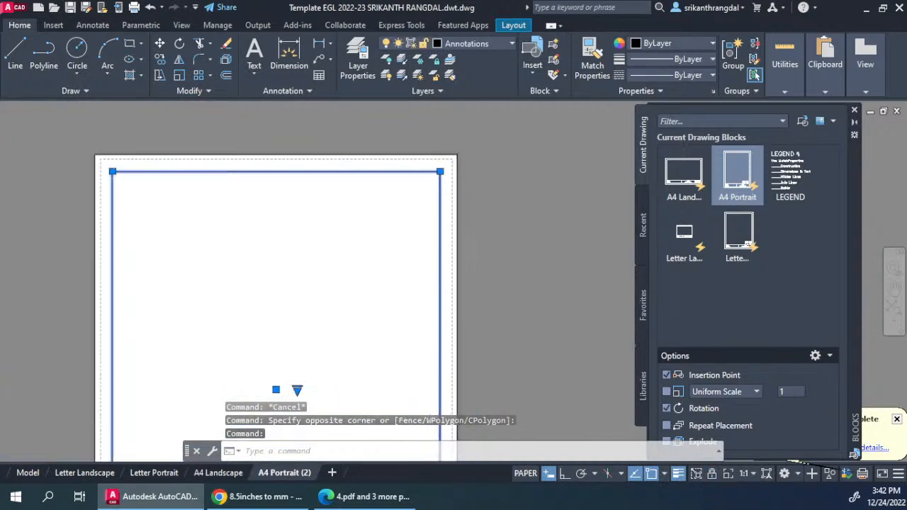
{"action": "key", "text": "Escape"}
{"action": "key", "text": "Escape"}
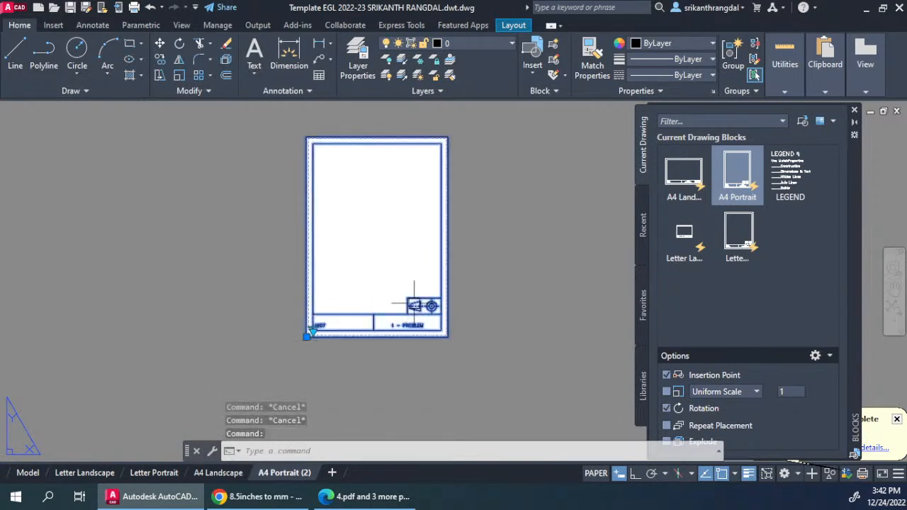
- Open the title block attribute editor and the BE block list, closing both without changes
{"action": "double_click", "coordinate": [416, 306]}
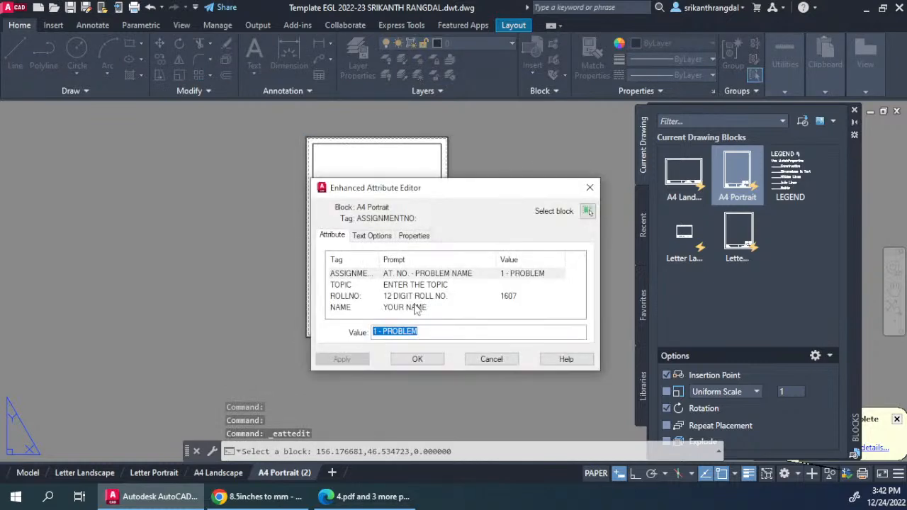
{"action": "left_click", "coordinate": [491, 359]}
{"action": "key", "text": "Escape"}
{"action": "key", "text": "Escape"}
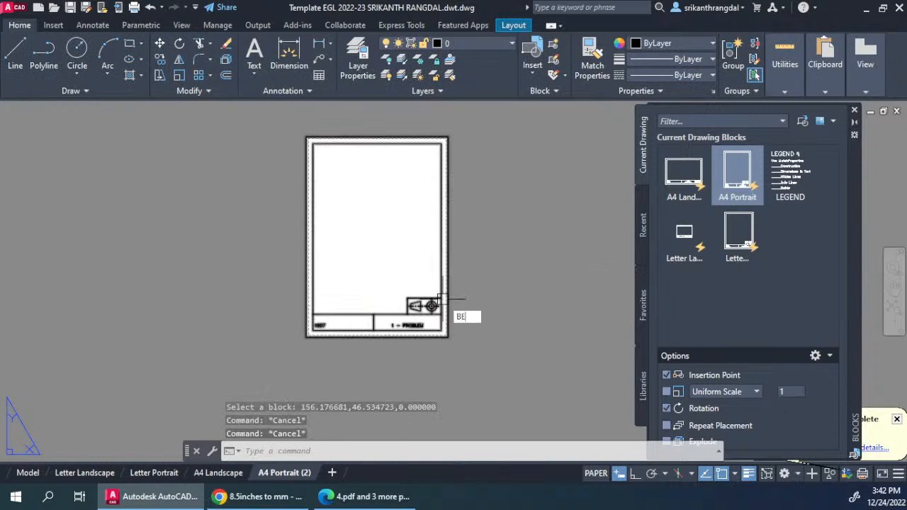
{"action": "type", "text": "BE"}
{"action": "key", "text": "Return"}
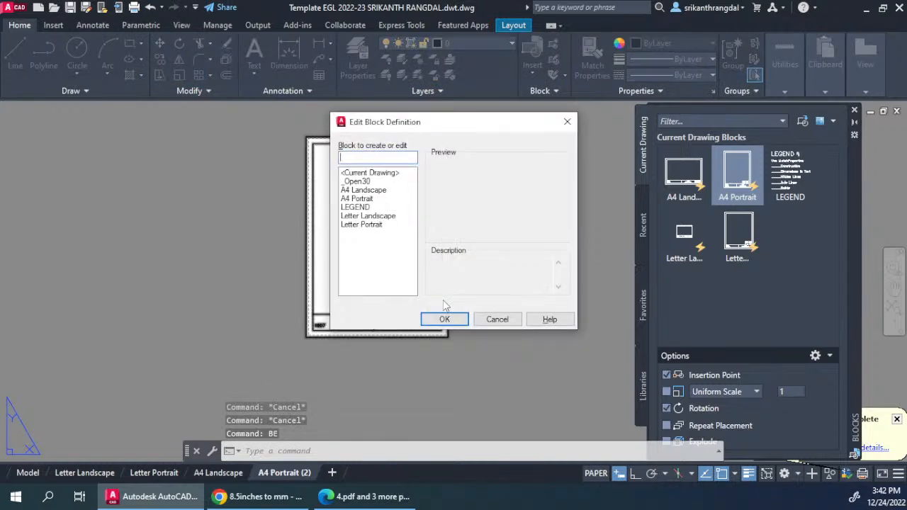
{"action": "key", "text": "Escape"}
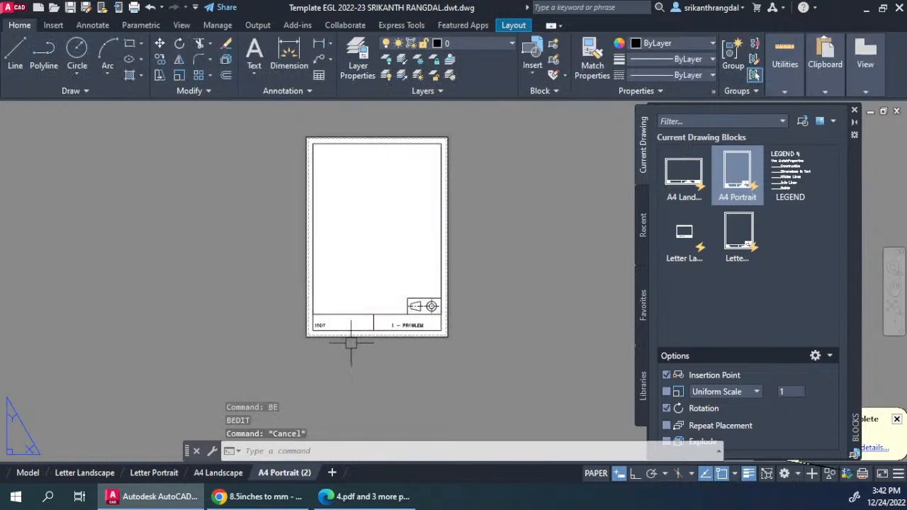
- Fill in the title block's PROBLEM NO, TOPIC, roll number and author's name attributes
{"action": "double_click", "coordinate": [322, 326]}
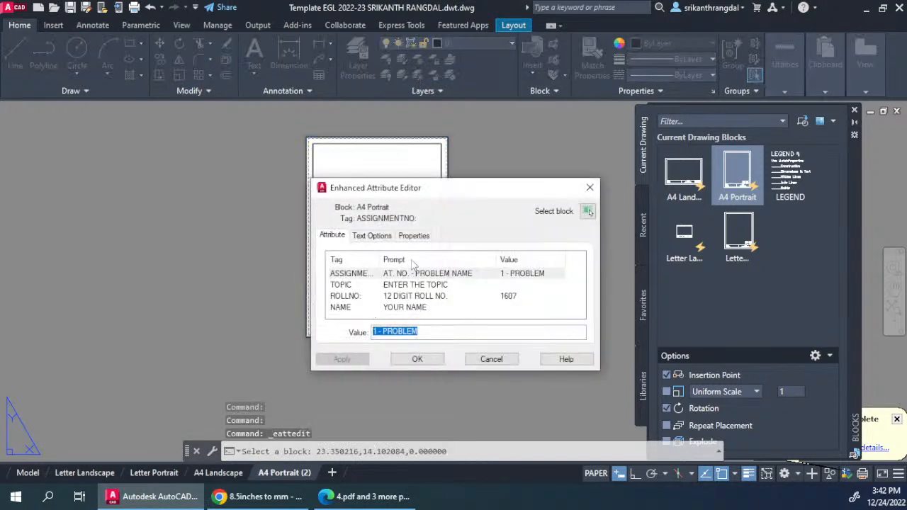
{"action": "left_click", "coordinate": [396, 277]}
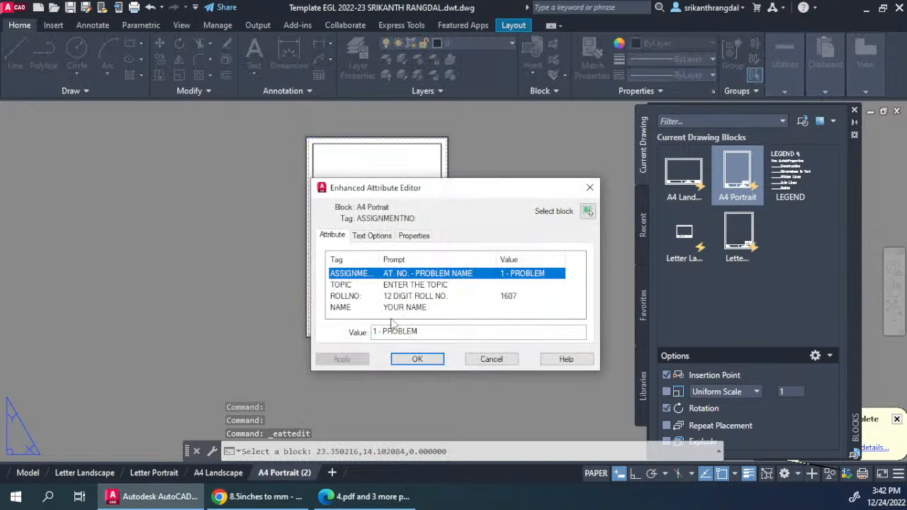
{"action": "left_click", "coordinate": [424, 331]}
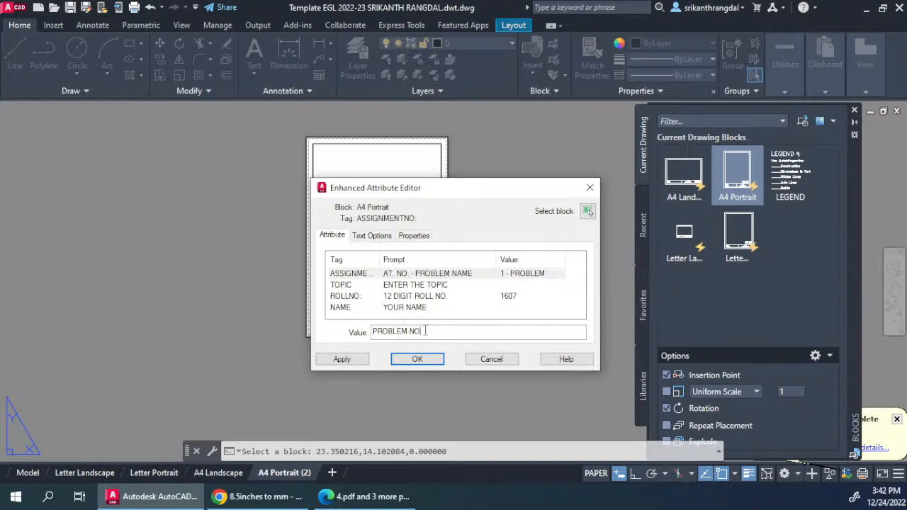
{"action": "left_click", "coordinate": [416, 284]}
{"action": "left_click", "coordinate": [427, 332]}
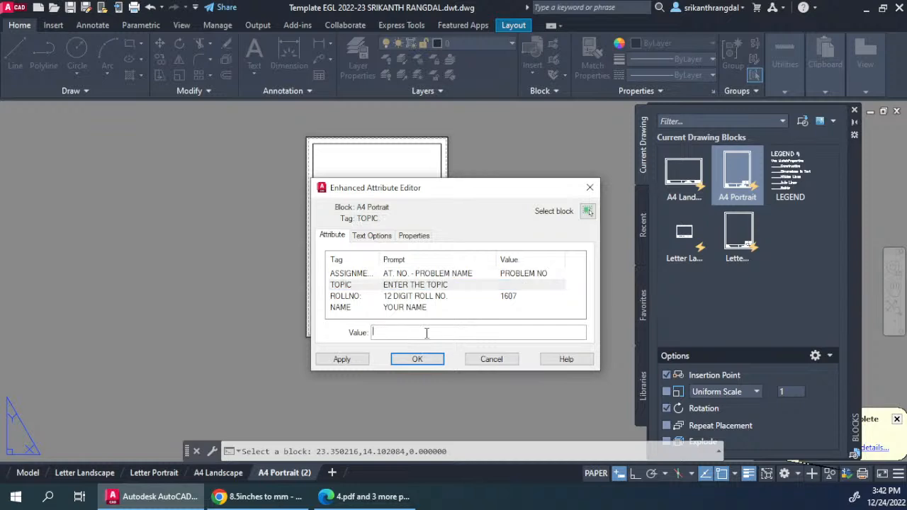
{"action": "left_click", "coordinate": [423, 292]}
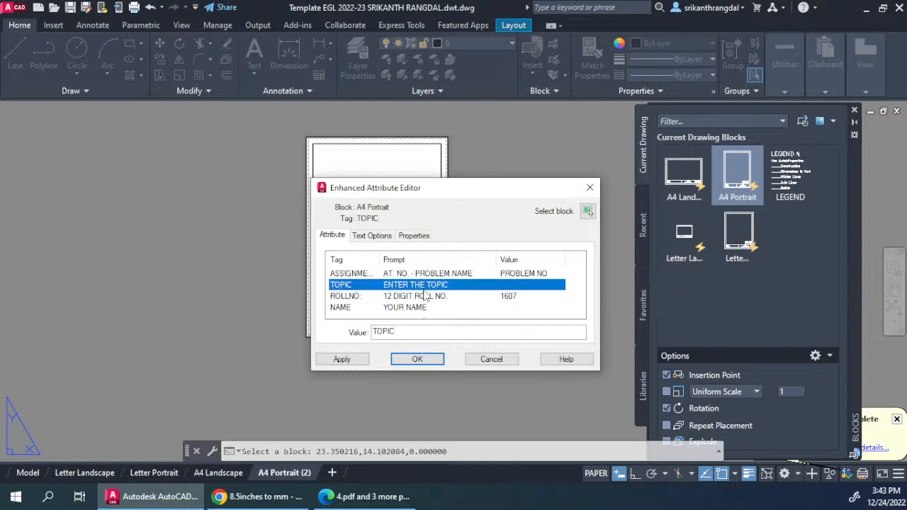
{"action": "left_click", "coordinate": [425, 296]}
{"action": "left_click", "coordinate": [421, 332]}
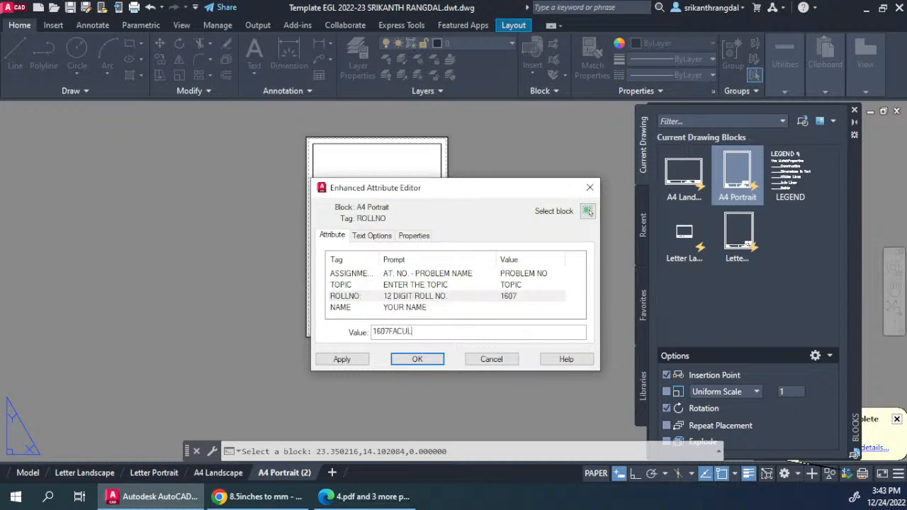
{"action": "left_click", "coordinate": [421, 307]}
{"action": "left_click", "coordinate": [425, 333]}
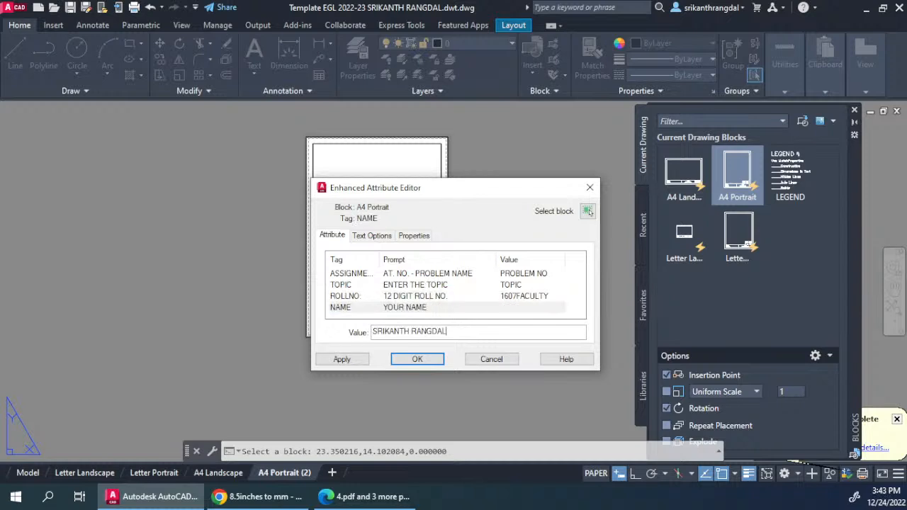
{"action": "left_click", "coordinate": [417, 359]}
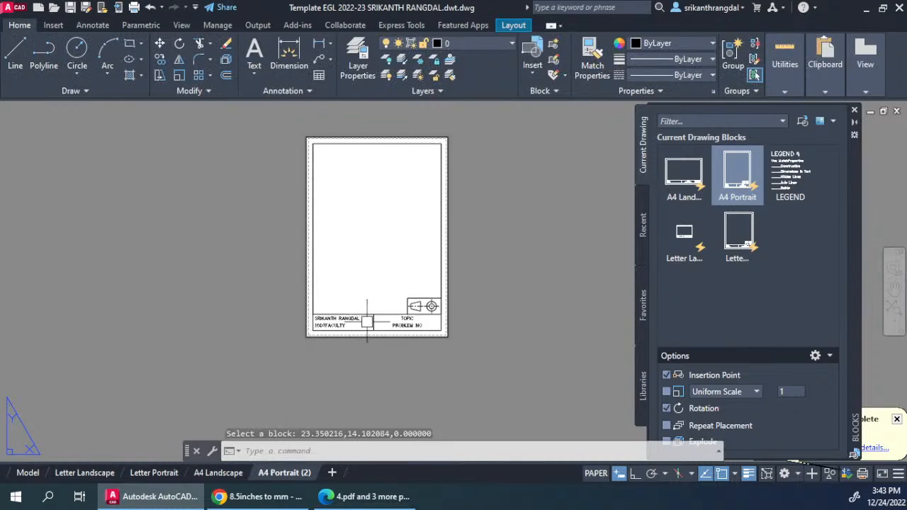
- Recheck the title block values, then switch to the A4 Landscape layout
{"action": "scroll", "coordinate": [350, 314], "scroll_direction": "up", "scroll_amount": 4}
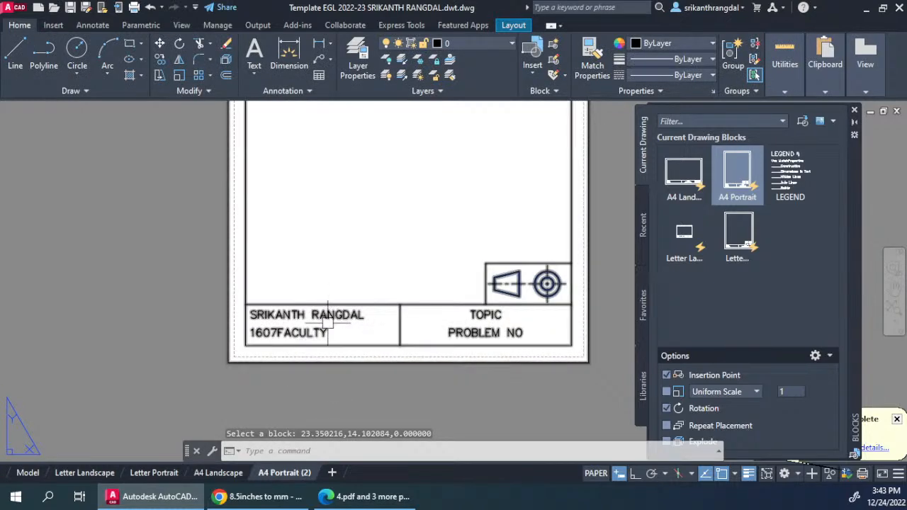
{"action": "double_click", "coordinate": [327, 322]}
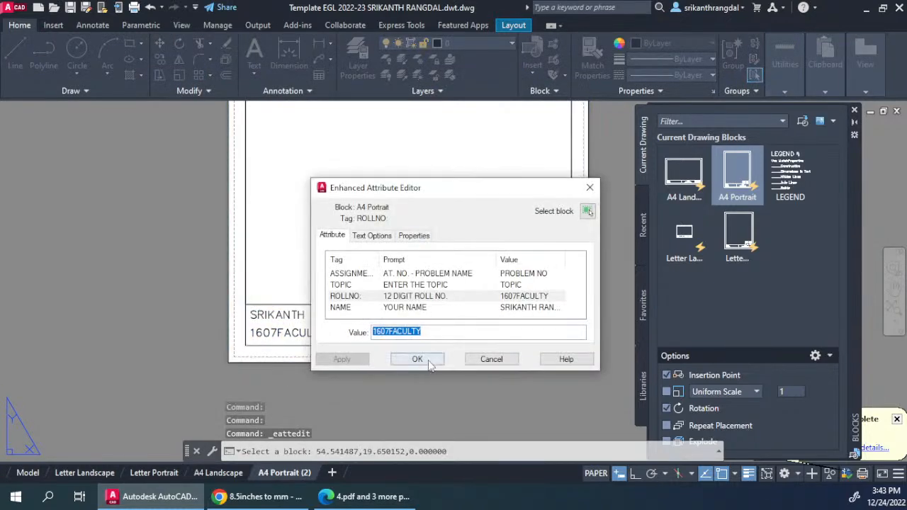
{"action": "left_click", "coordinate": [417, 360]}
{"action": "key", "text": "Escape"}
{"action": "left_click", "coordinate": [218, 472]}
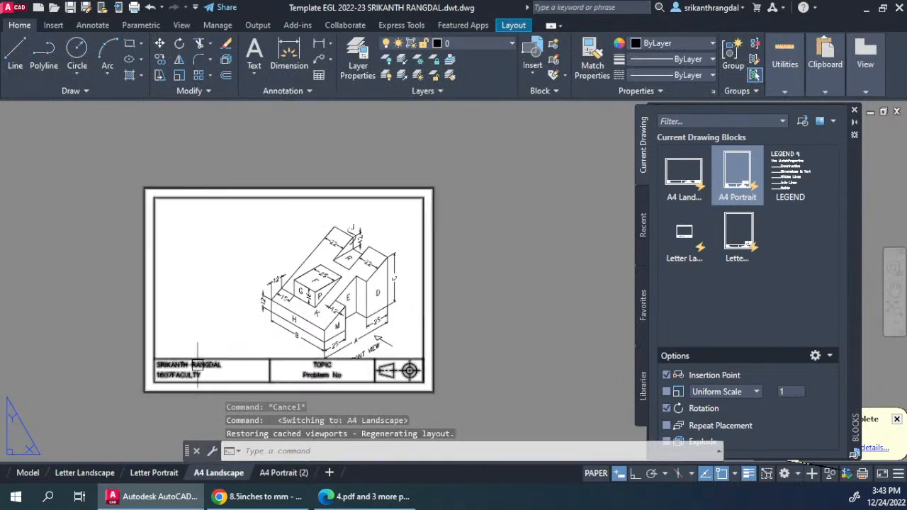
{"action": "scroll", "coordinate": [154, 394], "scroll_direction": "up", "scroll_amount": 4}
{"action": "scroll", "coordinate": [225, 403], "scroll_direction": "down", "scroll_amount": 2}
{"action": "left_click", "coordinate": [170, 471]}
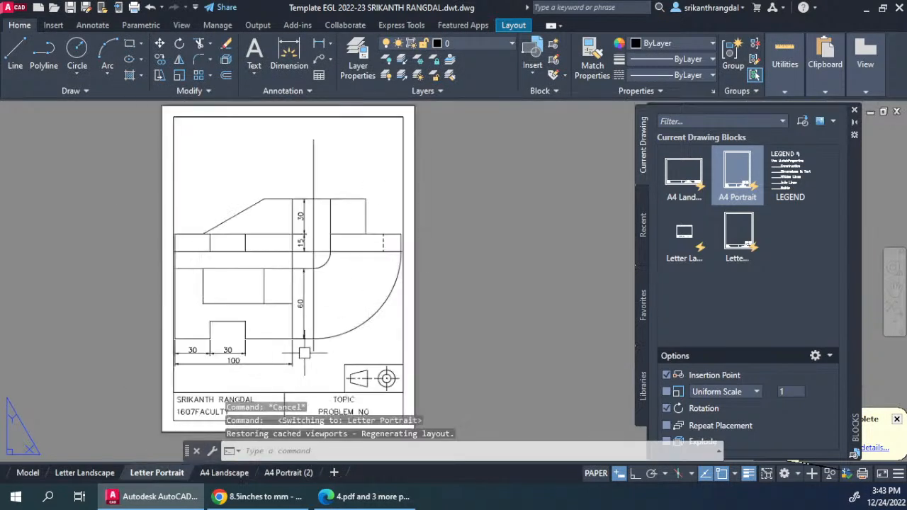
{"action": "middle_click_drag", "start_coordinate": [306, 350], "coordinate": [354, 273]}
{"action": "left_click", "coordinate": [84, 472]}
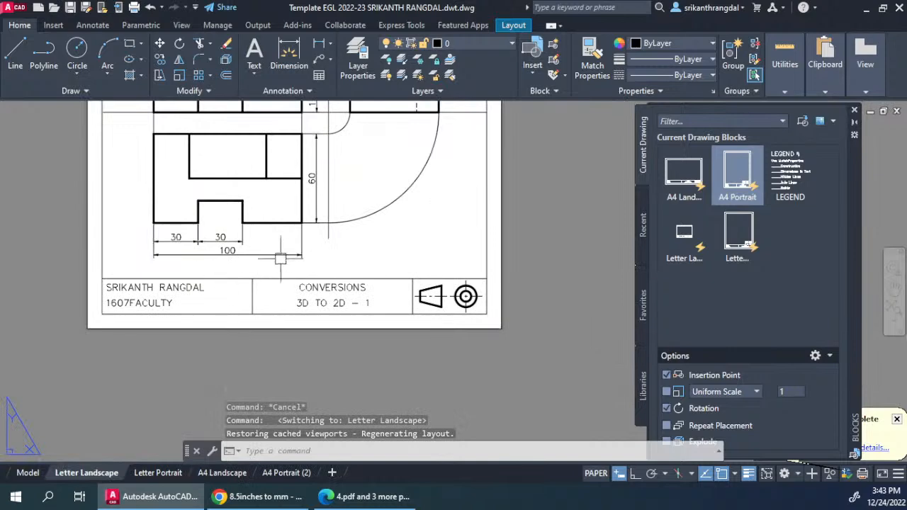
{"action": "key", "text": "Escape"}
{"action": "left_click", "coordinate": [212, 472]}
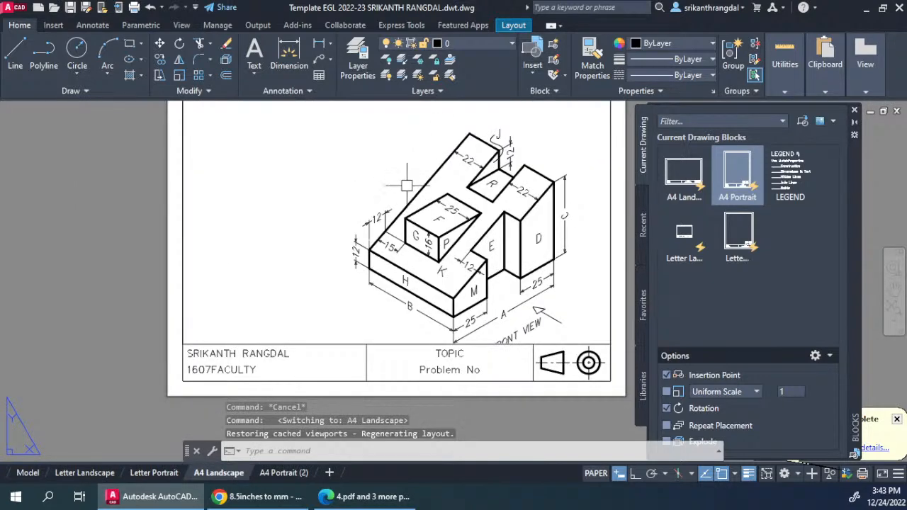
{"action": "scroll", "coordinate": [406, 186], "scroll_direction": "down", "scroll_amount": 2}
{"action": "double_click", "coordinate": [330, 193]}
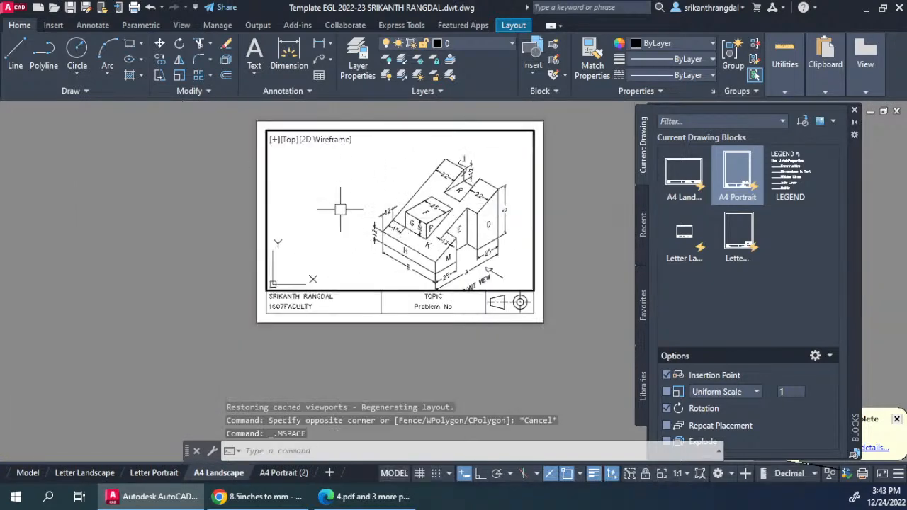
{"action": "scroll", "coordinate": [371, 231], "scroll_direction": "down", "scroll_amount": 5}
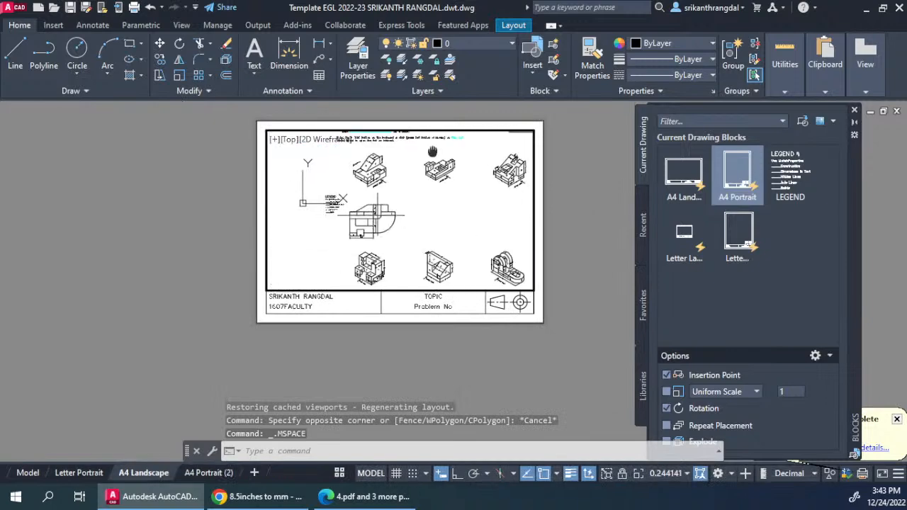
{"action": "scroll", "coordinate": [390, 182], "scroll_direction": "up", "scroll_amount": 2}
{"action": "middle_click_drag", "start_coordinate": [394, 186], "coordinate": [405, 222]}
{"action": "type", "text": "z"}
{"action": "key", "text": "Return"}
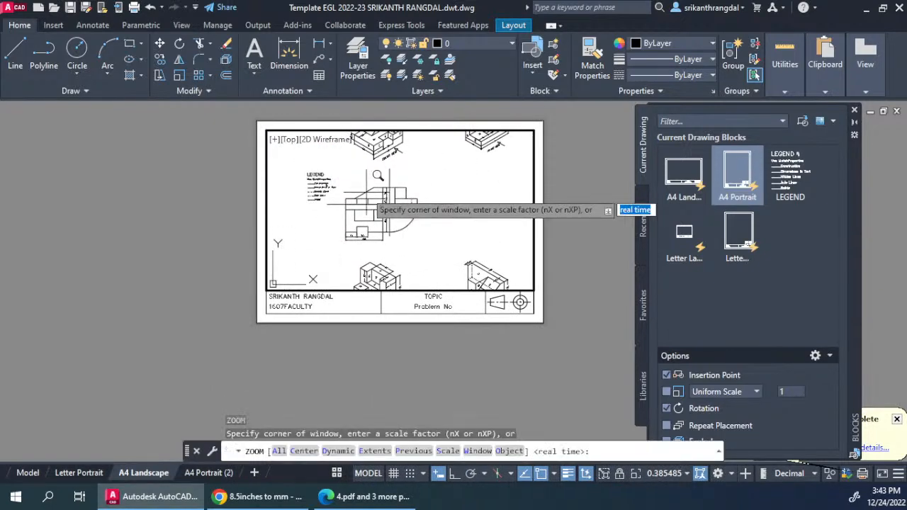
{"action": "left_click", "coordinate": [347, 178]}
{"action": "left_click", "coordinate": [416, 247]}
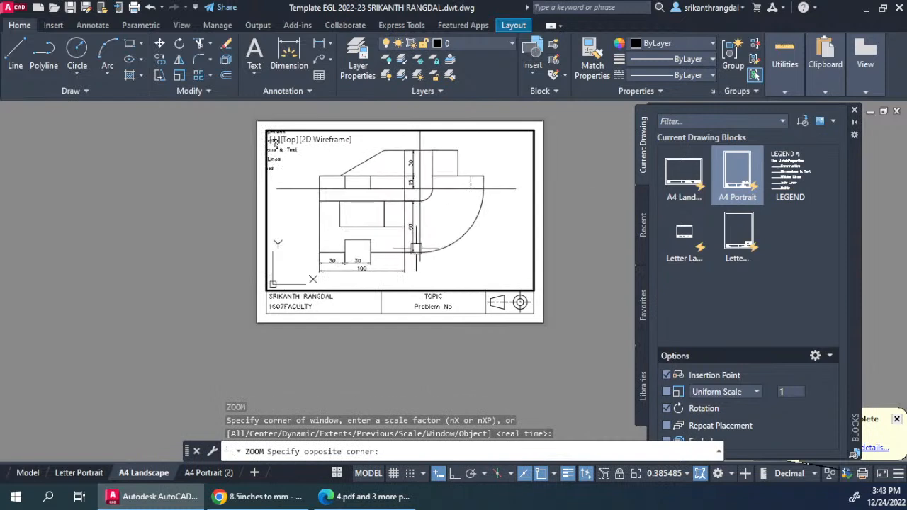
{"action": "key", "text": "Return"}
{"action": "type", "text": "1x"}
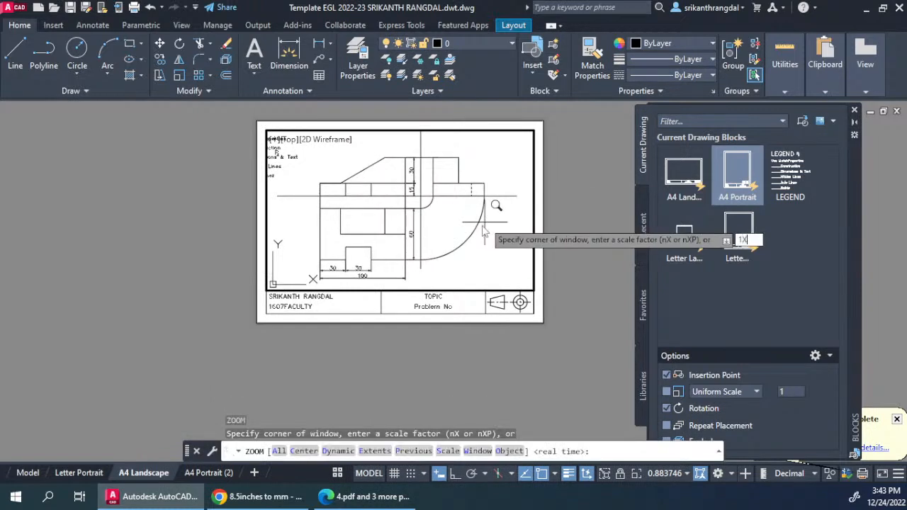
{"action": "type", "text": "p"}
{"action": "key", "text": "Return"}
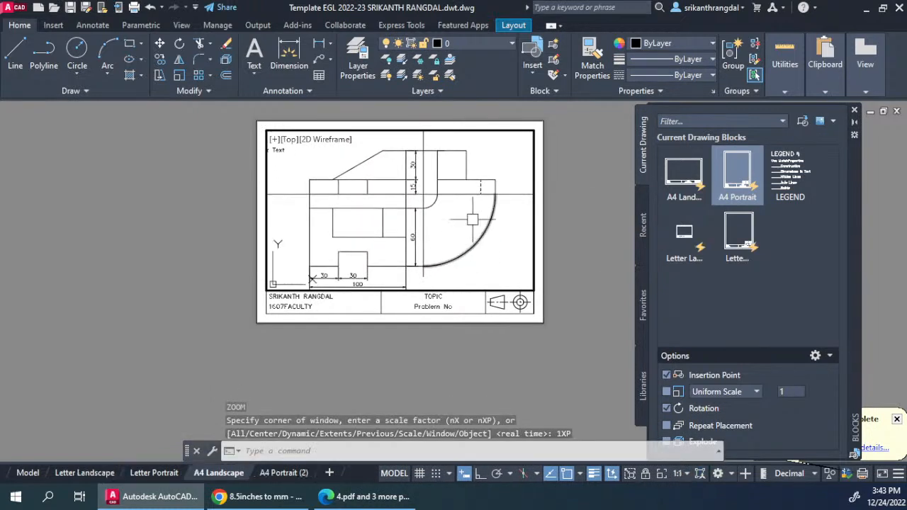
{"action": "type", "text": "p"}
{"action": "key", "text": "Return"}
{"action": "left_click_drag", "start_coordinate": [500, 239], "coordinate": [527, 245]}
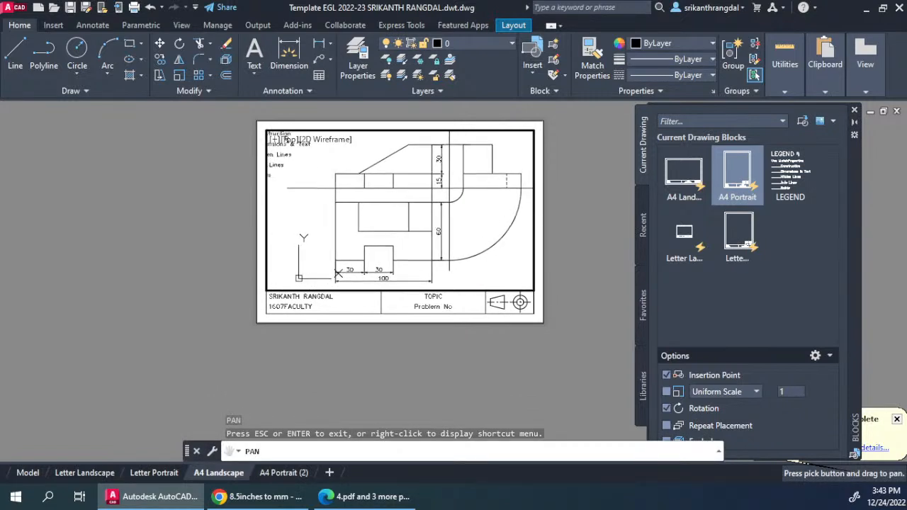
{"action": "key", "text": "Escape"}
{"action": "key", "text": "Escape"}
{"action": "key", "text": "Escape"}
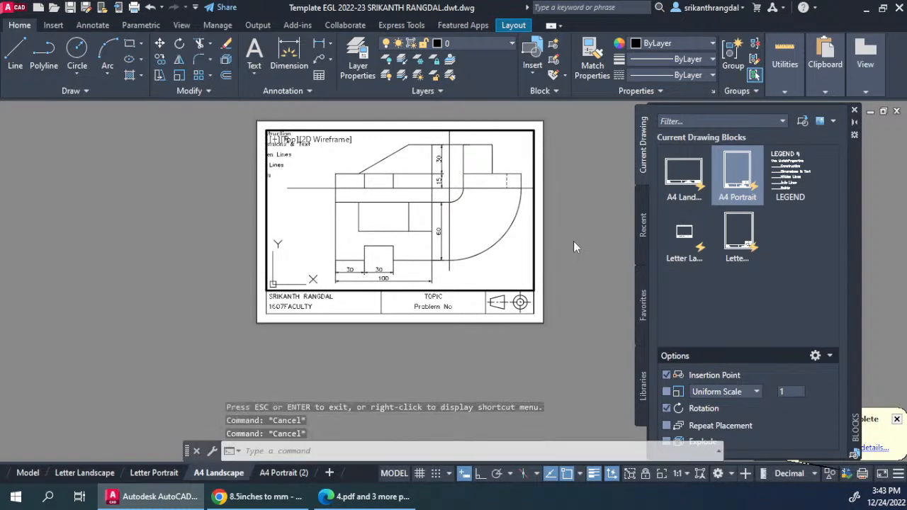
{"action": "double_click", "coordinate": [588, 224]}
{"action": "key", "text": "Escape"}
{"action": "key", "text": "Escape"}
{"action": "scroll", "coordinate": [516, 247], "scroll_direction": "up", "scroll_amount": 4}
{"action": "scroll", "coordinate": [517, 247], "scroll_direction": "down", "scroll_amount": 4}
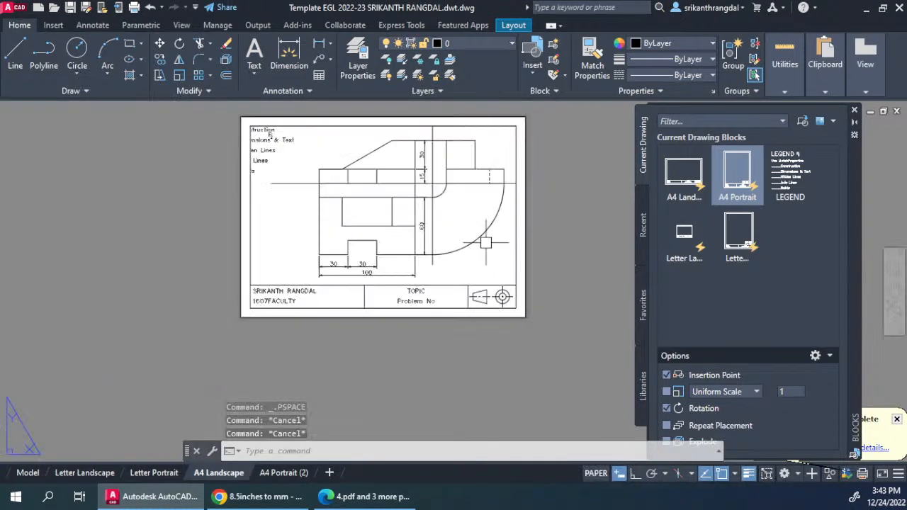
{"action": "scroll", "coordinate": [401, 293], "scroll_direction": "up", "scroll_amount": 4}
{"action": "scroll", "coordinate": [347, 250], "scroll_direction": "up", "scroll_amount": 3}
{"action": "scroll", "coordinate": [154, 264], "scroll_direction": "down", "scroll_amount": 2}
{"action": "middle_click_drag", "start_coordinate": [440, 265], "coordinate": [141, 271]}
{"action": "middle_click_drag", "start_coordinate": [443, 271], "coordinate": [155, 272]}
{"action": "middle_click_drag", "start_coordinate": [506, 275], "coordinate": [293, 275]}
{"action": "scroll", "coordinate": [265, 279], "scroll_direction": "up", "scroll_amount": 4}
{"action": "middle_click_drag", "start_coordinate": [176, 290], "coordinate": [426, 292]}
{"action": "scroll", "coordinate": [447, 291], "scroll_direction": "down", "scroll_amount": 3}
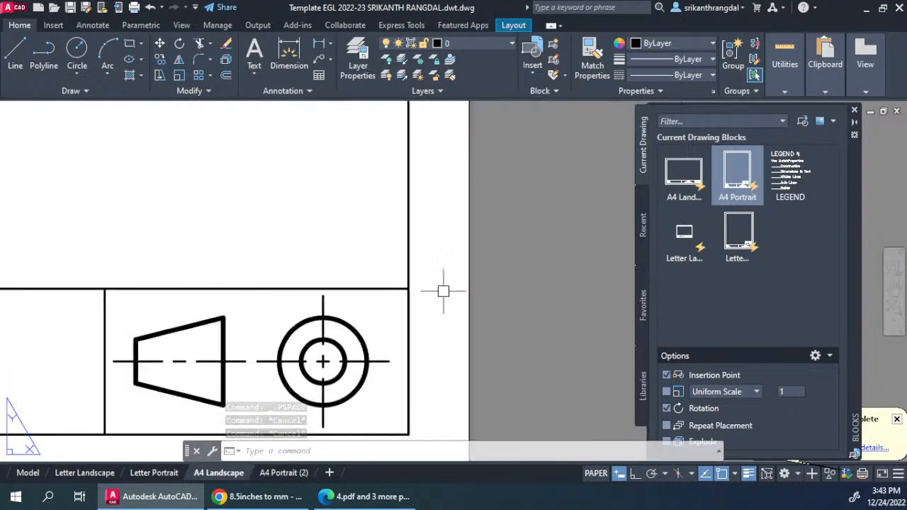
{"action": "middle_click_drag", "start_coordinate": [303, 312], "coordinate": [519, 257]}
{"action": "scroll", "coordinate": [518, 257], "scroll_direction": "down", "scroll_amount": 1}
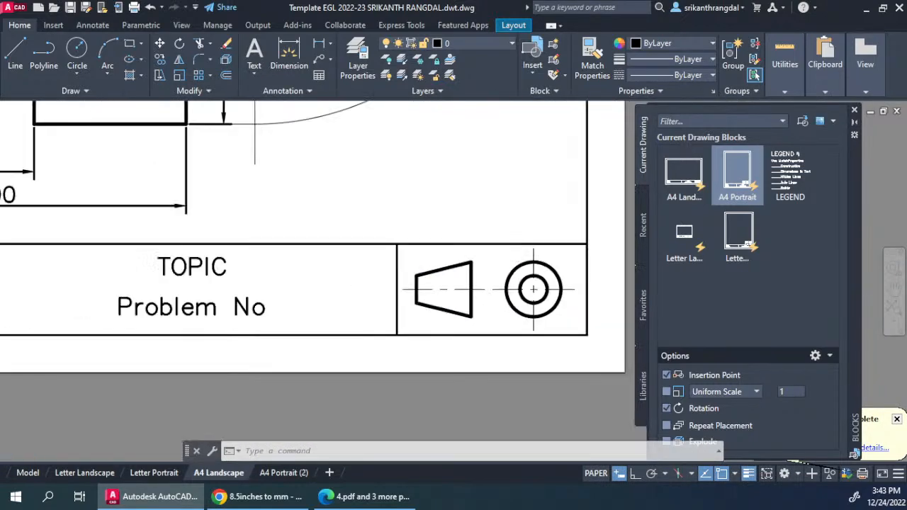
- Switch to the A4 Portrait (2) layout and activate its viewport
{"action": "scroll", "coordinate": [512, 255], "scroll_direction": "down", "scroll_amount": 3}
{"action": "middle_click_drag", "start_coordinate": [486, 215], "coordinate": [481, 289]}
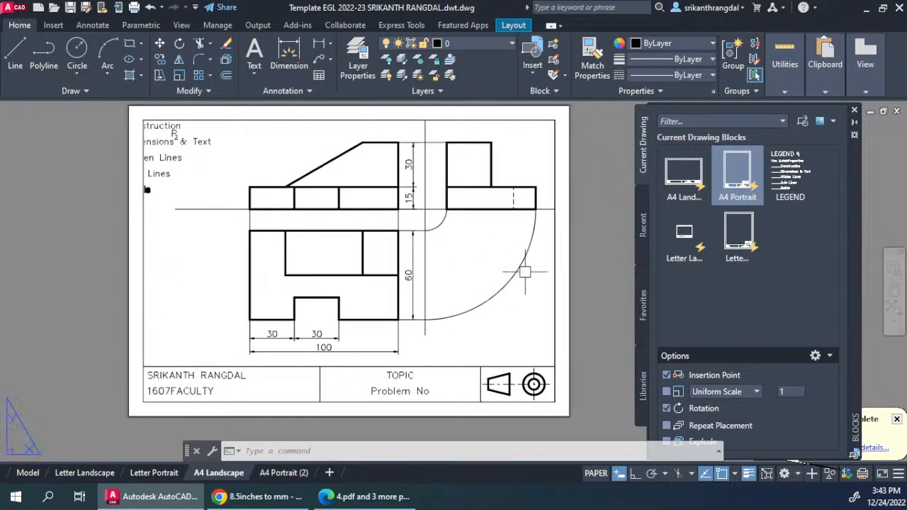
{"action": "left_click", "coordinate": [284, 473]}
{"action": "middle_click_drag", "start_coordinate": [509, 219], "coordinate": [486, 335]}
{"action": "scroll", "coordinate": [483, 334], "scroll_direction": "down", "scroll_amount": 2}
{"action": "double_click", "coordinate": [427, 270]}
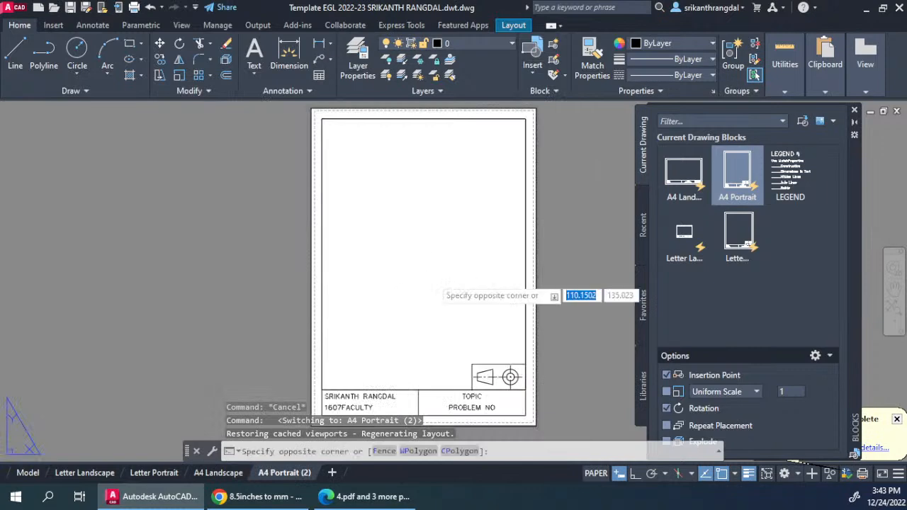
{"action": "scroll", "coordinate": [486, 278], "scroll_direction": "down", "scroll_amount": 3}
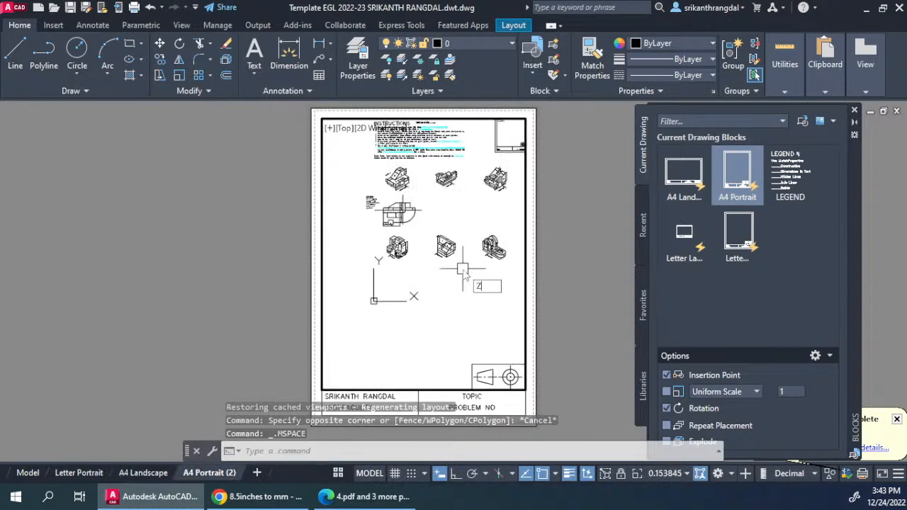
- Zoom the viewport to 1XP scale and nudge the orthographic drawing into position
{"action": "key", "text": "Escape"}
{"action": "key", "text": "Escape"}
{"action": "type", "text": "z"}
{"action": "key", "text": "space"}
{"action": "left_click", "coordinate": [408, 204]}
{"action": "left_click", "coordinate": [388, 223]}
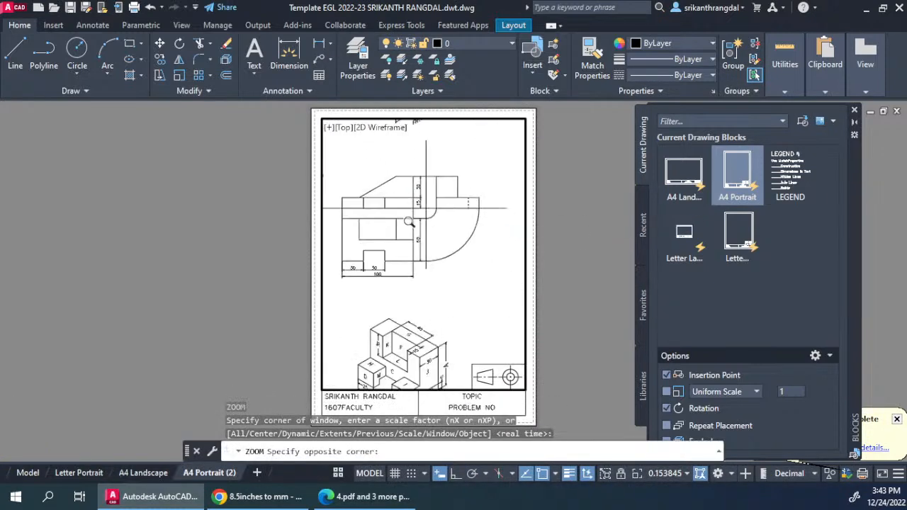
{"action": "type", "text": "z"}
{"action": "key", "text": "space"}
{"action": "key", "text": "Escape"}
{"action": "key", "text": "Escape"}
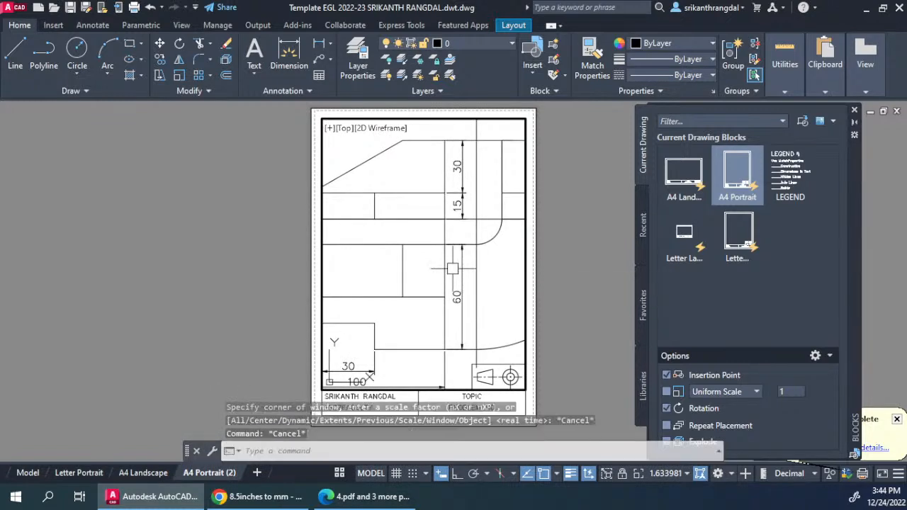
{"action": "type", "text": "z"}
{"action": "key", "text": "space"}
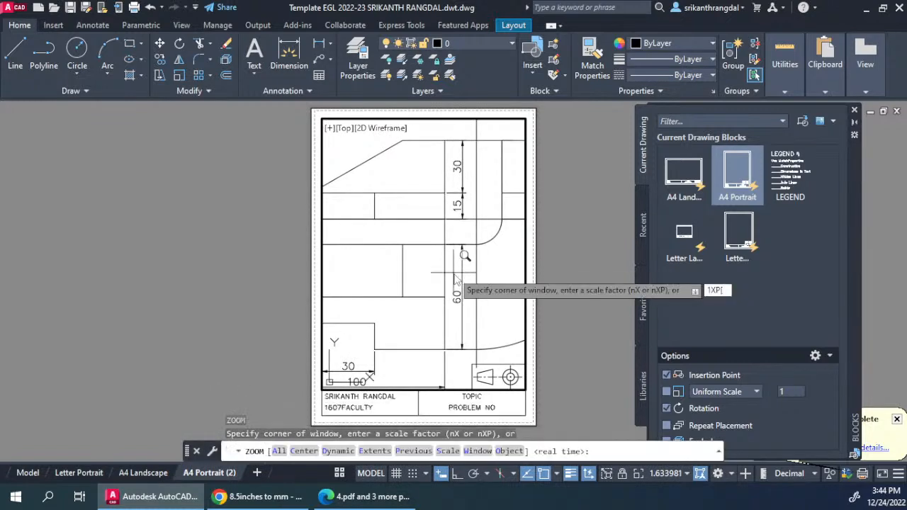
{"action": "key", "text": "Return"}
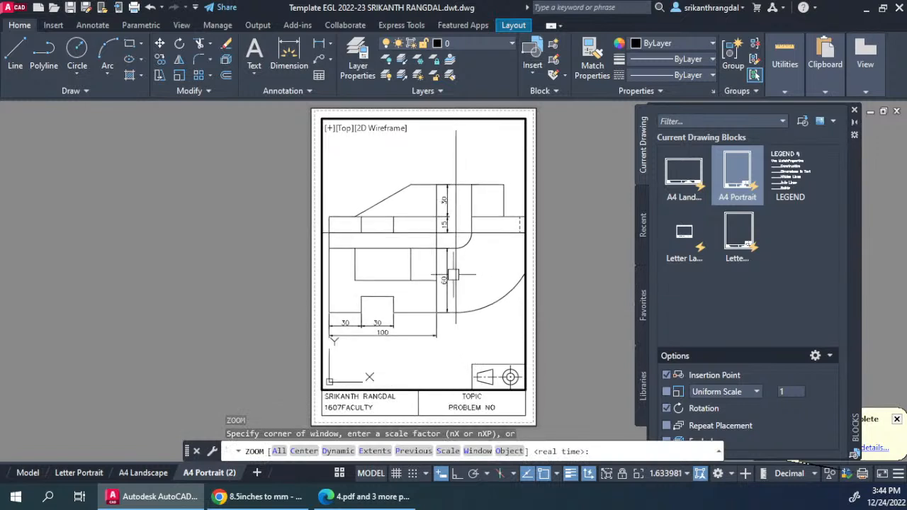
{"action": "middle_click_drag", "start_coordinate": [439, 290], "coordinate": [435, 292]}
- Return to paper space and pan around to check the sheet's borders
{"action": "double_click", "coordinate": [584, 267]}
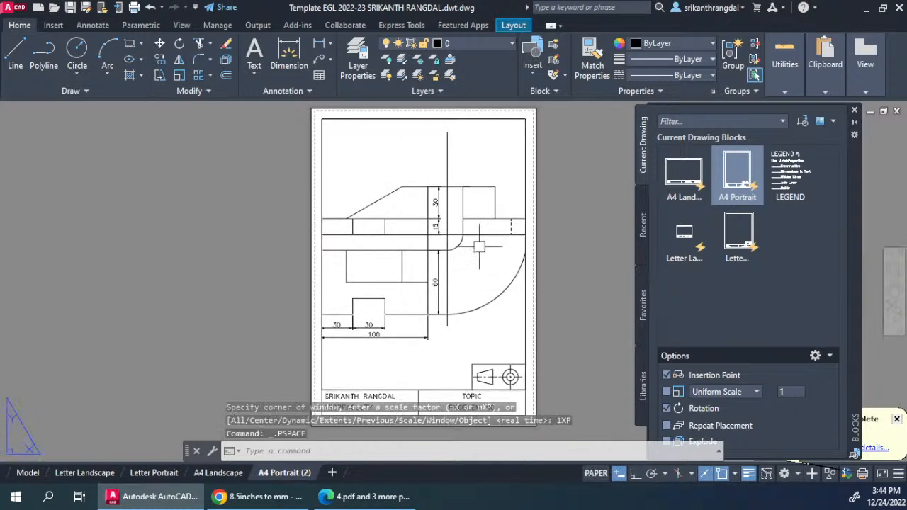
{"action": "scroll", "coordinate": [531, 261], "scroll_direction": "up", "scroll_amount": 6}
{"action": "scroll", "coordinate": [467, 256], "scroll_direction": "down", "scroll_amount": 3}
{"action": "middle_click_drag", "start_coordinate": [203, 279], "coordinate": [413, 286]}
{"action": "scroll", "coordinate": [153, 270], "scroll_direction": "up", "scroll_amount": 3}
{"action": "scroll", "coordinate": [73, 241], "scroll_direction": "down", "scroll_amount": 3}
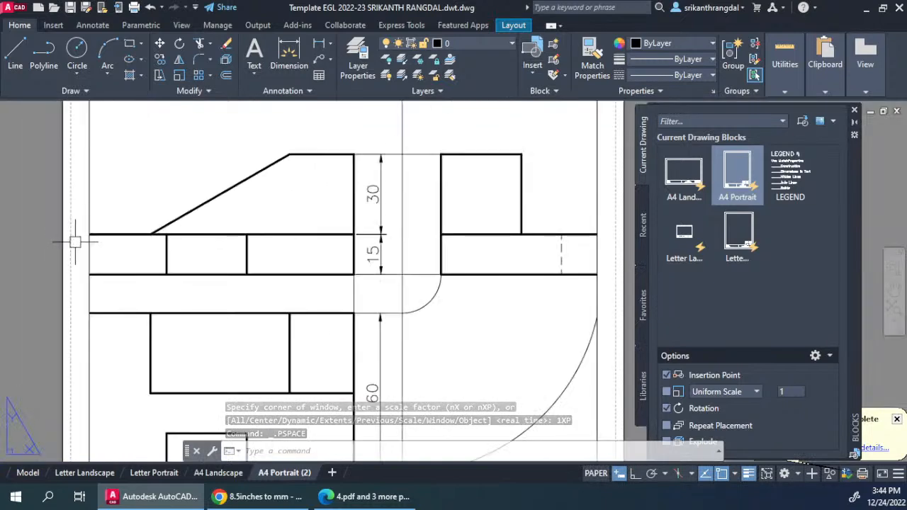
{"action": "scroll", "coordinate": [163, 233], "scroll_direction": "down", "scroll_amount": 4}
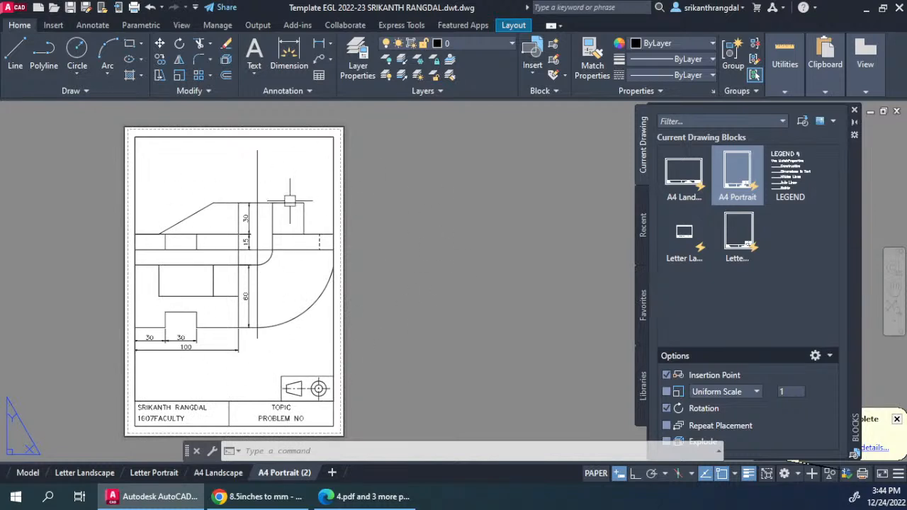
{"action": "middle_click_drag", "start_coordinate": [353, 290], "coordinate": [495, 246]}
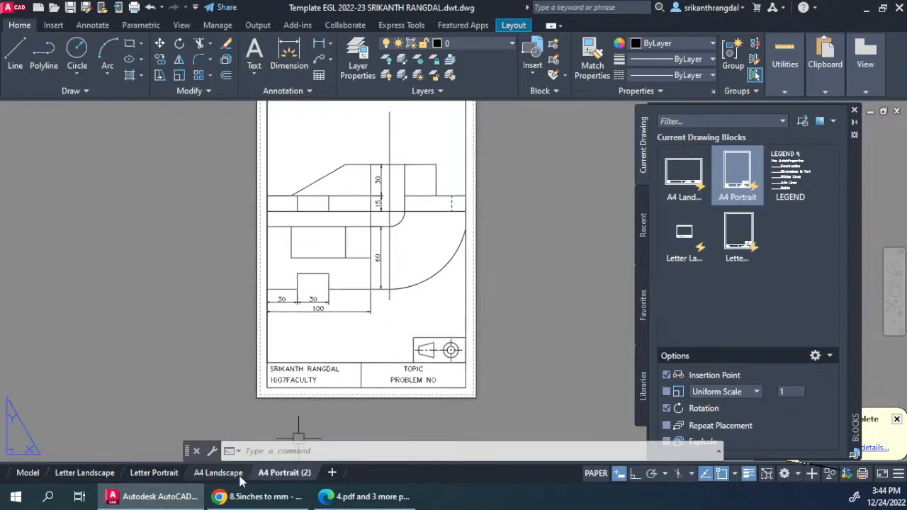
- Open the Page Setup Manager for A4 Portrait (2), backing out of the New page setup dialog
{"action": "right_click", "coordinate": [280, 473]}
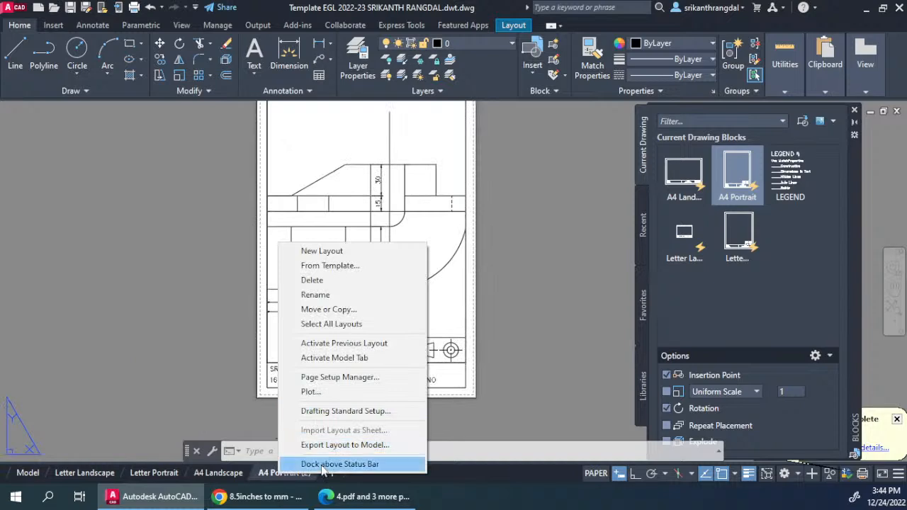
{"action": "left_click", "coordinate": [335, 377]}
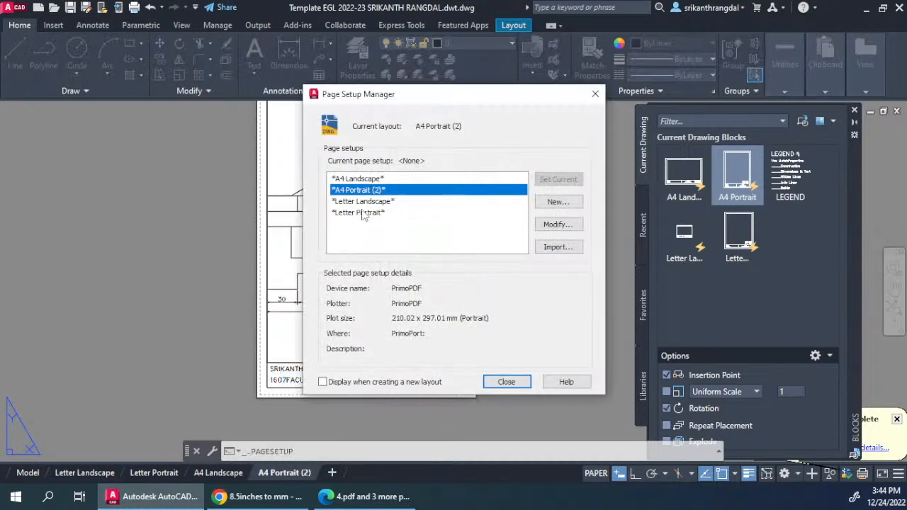
{"action": "left_click", "coordinate": [554, 202]}
{"action": "key", "text": "Escape"}
{"action": "key", "text": "Escape"}
{"action": "left_click", "coordinate": [550, 224]}
{"action": "key", "text": "Escape"}
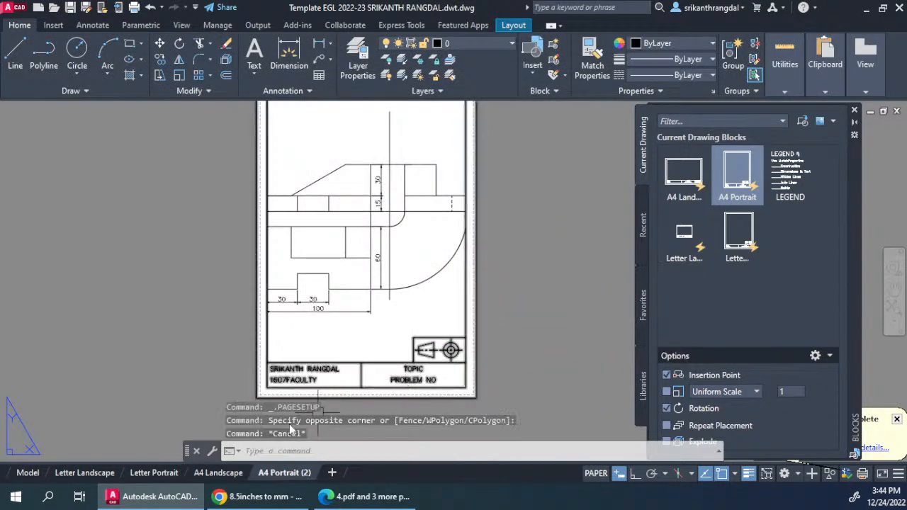
- Modify the A4 Portrait (2) page setup to use the DWG To PDF.pc3 plotter
{"action": "right_click", "coordinate": [283, 472]}
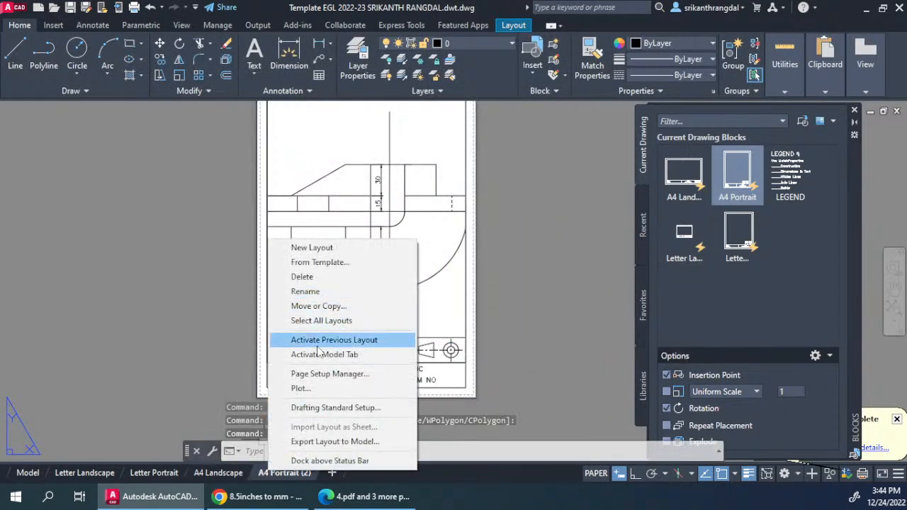
{"action": "left_click", "coordinate": [330, 373]}
{"action": "left_click", "coordinate": [542, 225]}
{"action": "left_click", "coordinate": [536, 282]}
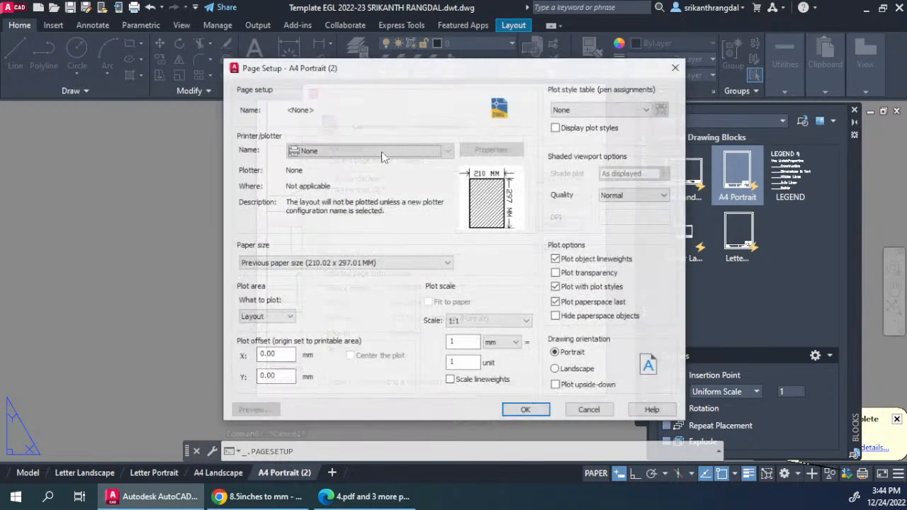
{"action": "left_click", "coordinate": [369, 151]}
{"action": "left_click", "coordinate": [333, 338]}
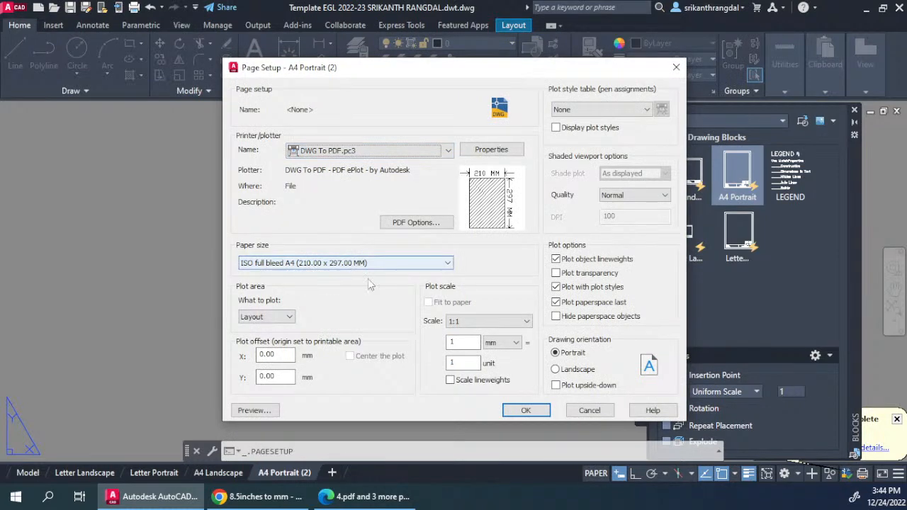
{"action": "left_click", "coordinate": [521, 410]}
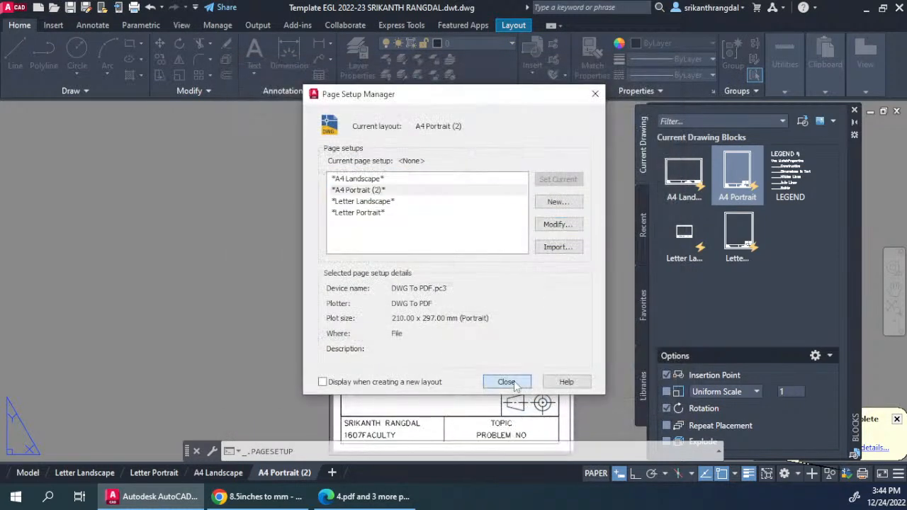
{"action": "left_click", "coordinate": [507, 382]}
- Crossing-select the title block and viewport and move the border corner onto the sheet corner
{"action": "middle_click_drag", "start_coordinate": [589, 369], "coordinate": [519, 243]}
{"action": "left_click", "coordinate": [311, 403]}
{"action": "left_click", "coordinate": [231, 229]}
{"action": "scroll", "coordinate": [242, 298], "scroll_direction": "up", "scroll_amount": 3}
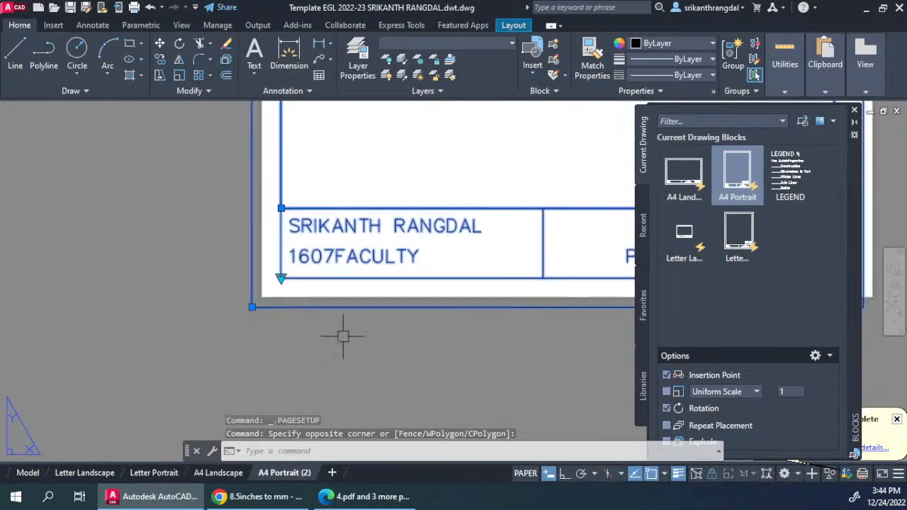
{"action": "type", "text": "m"}
{"action": "key", "text": "Return"}
{"action": "scroll", "coordinate": [234, 362], "scroll_direction": "up", "scroll_amount": 2}
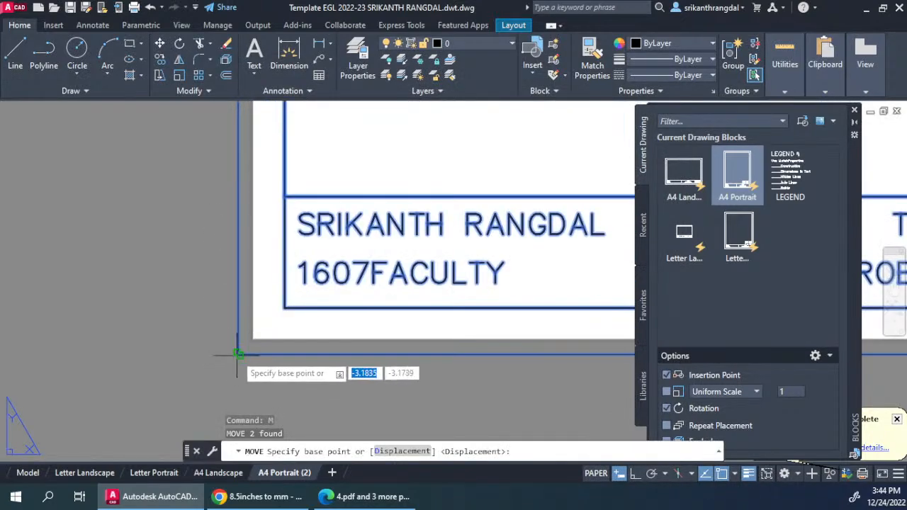
{"action": "left_click", "coordinate": [237, 358]}
{"action": "scroll", "coordinate": [259, 313], "scroll_direction": "up", "scroll_amount": 4}
{"action": "scroll", "coordinate": [276, 278], "scroll_direction": "up", "scroll_amount": 4}
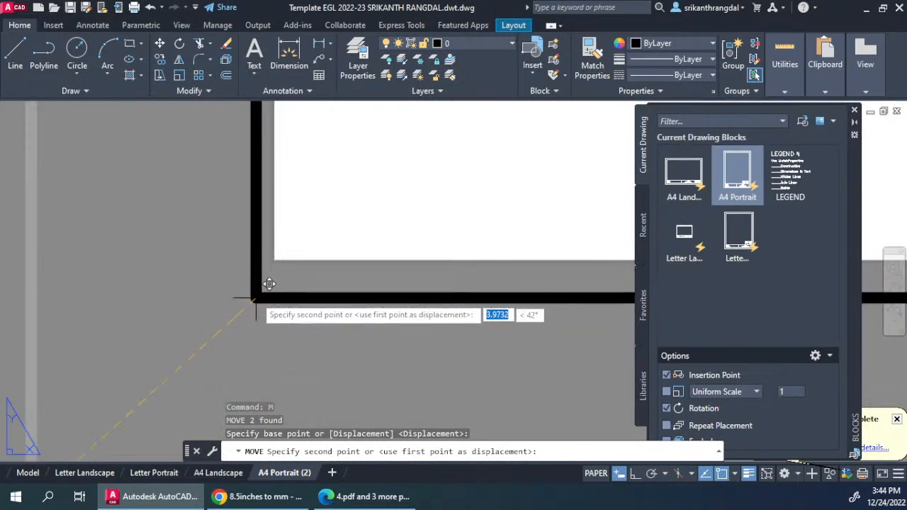
{"action": "left_click", "coordinate": [260, 272]}
- Zoom extents to show the whole sheet, then go to the A4 Landscape layout
{"action": "scroll", "coordinate": [251, 344], "scroll_direction": "down", "scroll_amount": 8}
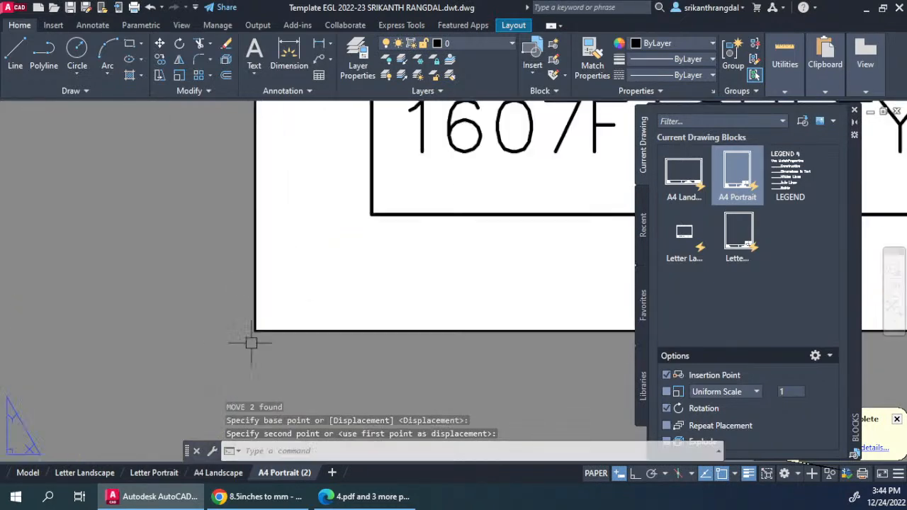
{"action": "scroll", "coordinate": [306, 344], "scroll_direction": "down", "scroll_amount": 4}
{"action": "middle_click", "coordinate": [453, 323]}
{"action": "middle_click", "coordinate": [453, 323]}
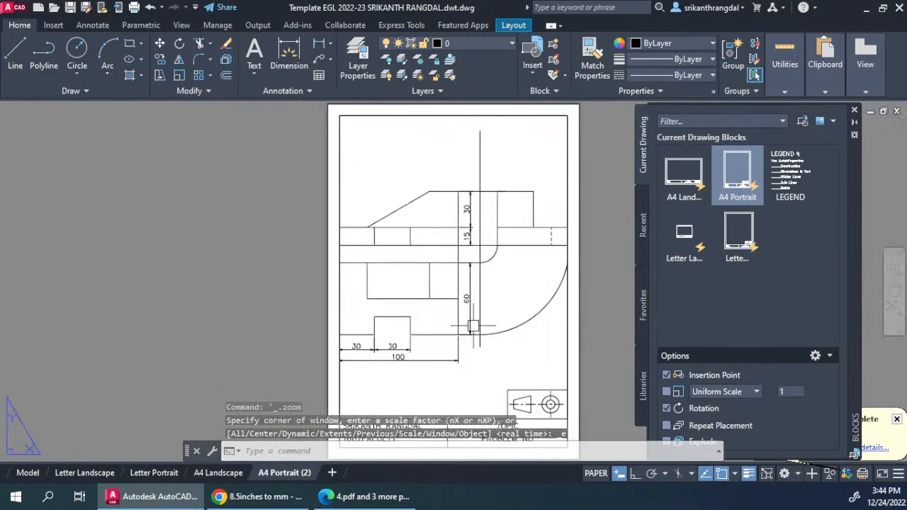
{"action": "left_click", "coordinate": [218, 473]}
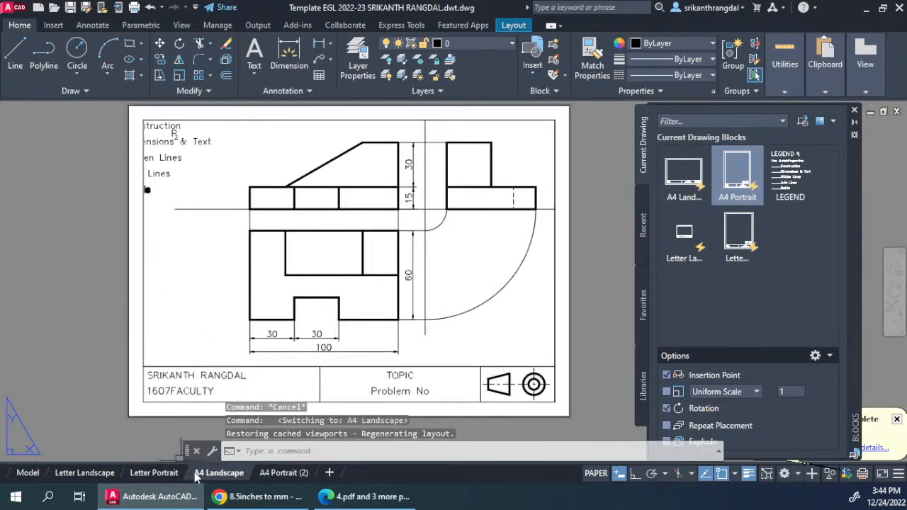
- Click through the Letter, Model and A4 tabs, ending on A4 Portrait (2)
{"action": "left_click", "coordinate": [152, 473]}
{"action": "left_click", "coordinate": [98, 475]}
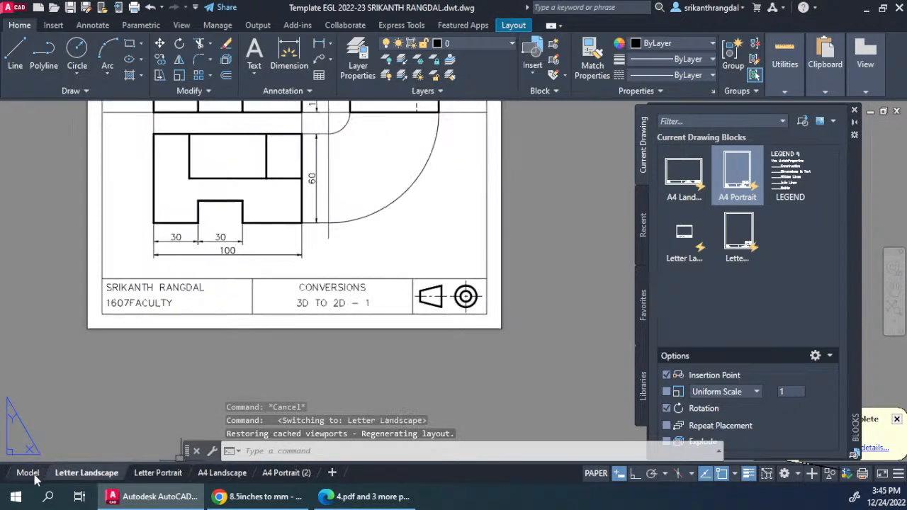
{"action": "left_click", "coordinate": [32, 474]}
{"action": "left_click", "coordinate": [85, 473]}
{"action": "left_click", "coordinate": [154, 473]}
{"action": "left_click", "coordinate": [218, 473]}
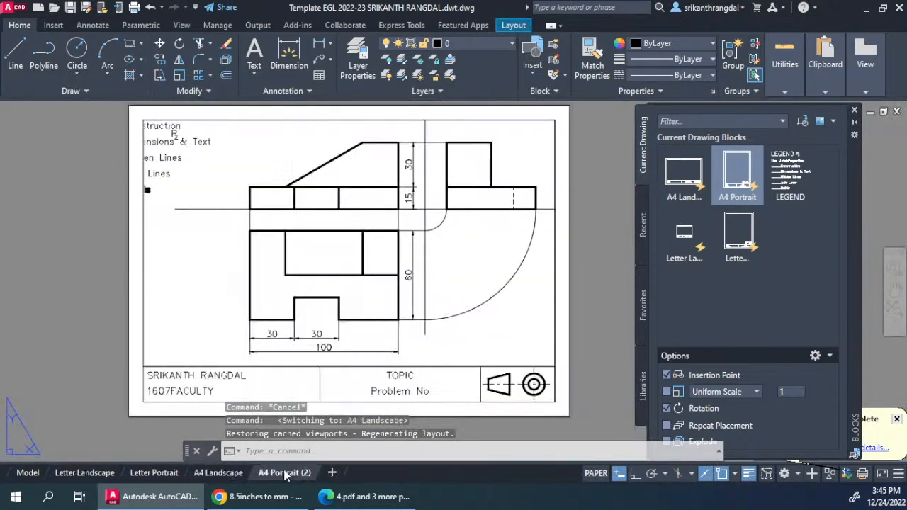
{"action": "left_click", "coordinate": [283, 473]}
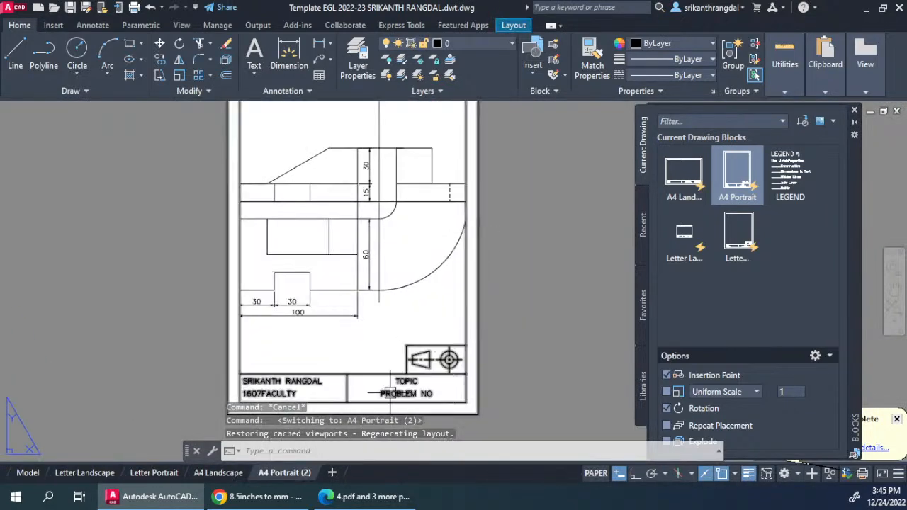
- Reposition the drawing inside the A4 Portrait (2) viewport, shifting it down then back up
{"action": "scroll", "coordinate": [383, 349], "scroll_direction": "up", "scroll_amount": 4}
{"action": "scroll", "coordinate": [380, 344], "scroll_direction": "down", "scroll_amount": 2}
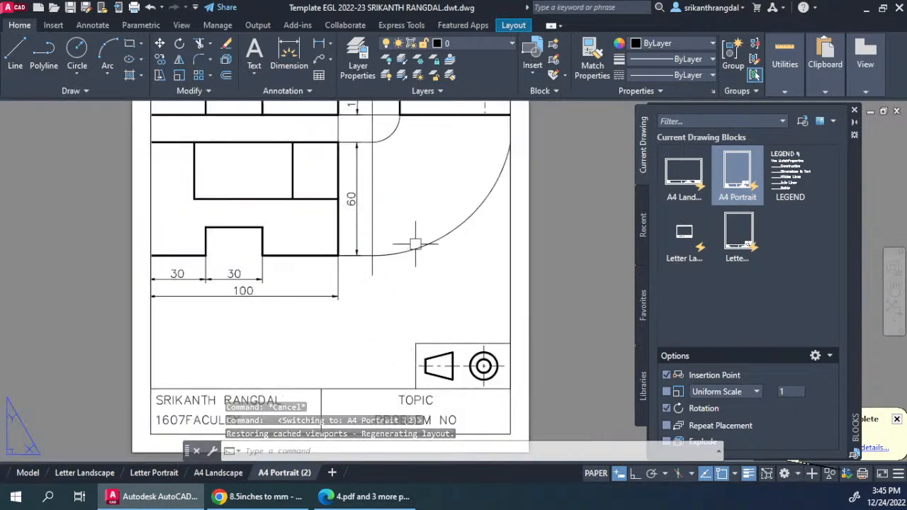
{"action": "double_click", "coordinate": [441, 279]}
{"action": "mouse_move", "coordinate": [362, 199]}
{"action": "middle_mouse_down"}
{"action": "mouse_move", "coordinate": [383, 371]}
{"action": "mouse_move", "coordinate": [375, 362]}
{"action": "middle_mouse_up"}
{"action": "double_click", "coordinate": [73, 270]}
{"action": "middle_click_drag", "start_coordinate": [237, 391], "coordinate": [278, 247]}
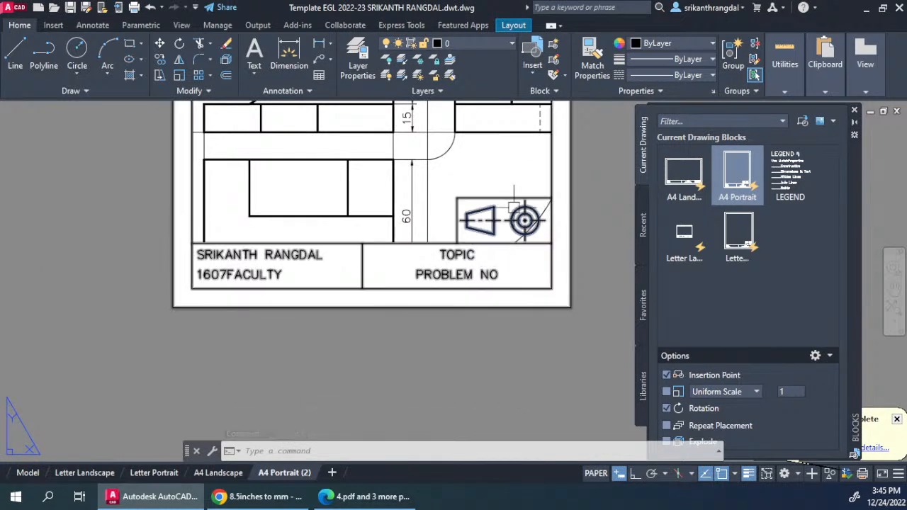
{"action": "scroll", "coordinate": [454, 333], "scroll_direction": "down", "scroll_amount": 4}
{"action": "double_click", "coordinate": [427, 233]}
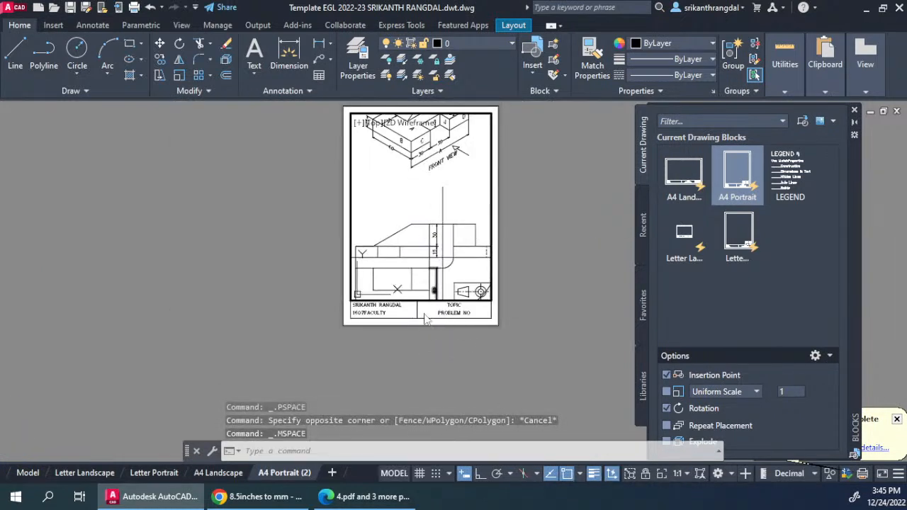
{"action": "middle_click_drag", "start_coordinate": [415, 263], "coordinate": [414, 208]}
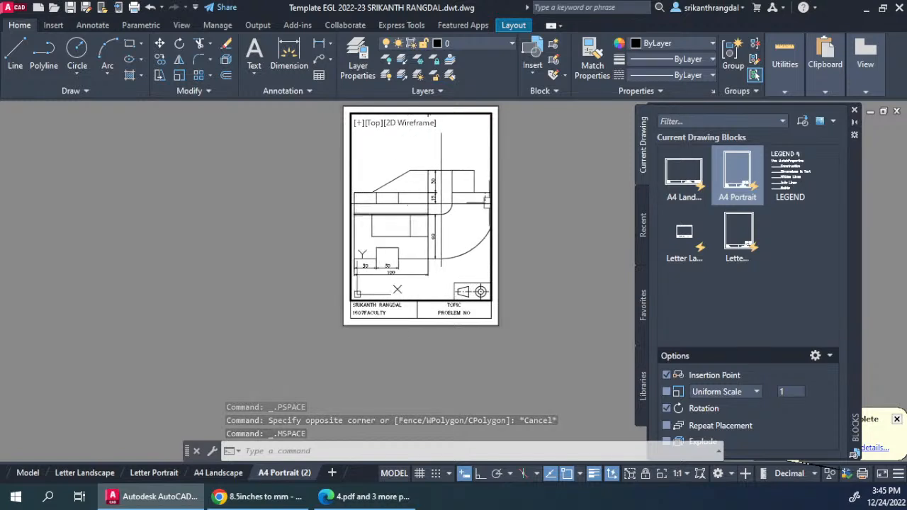
{"action": "double_click", "coordinate": [575, 229]}
{"action": "scroll", "coordinate": [361, 215], "scroll_direction": "up", "scroll_amount": 2}
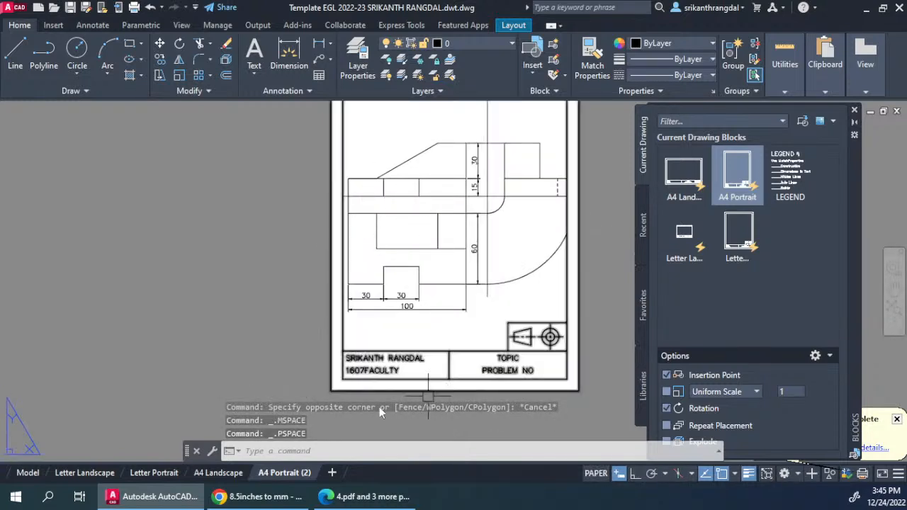
- On A4 Landscape, pan the viewport so the bottom dimensions 30, 30, 100 show
{"action": "left_click", "coordinate": [217, 473]}
{"action": "double_click", "coordinate": [464, 237]}
{"action": "mouse_move", "coordinate": [465, 227]}
{"action": "middle_mouse_down"}
{"action": "mouse_move", "coordinate": [437, 318]}
{"action": "mouse_move", "coordinate": [438, 279]}
{"action": "middle_mouse_up"}
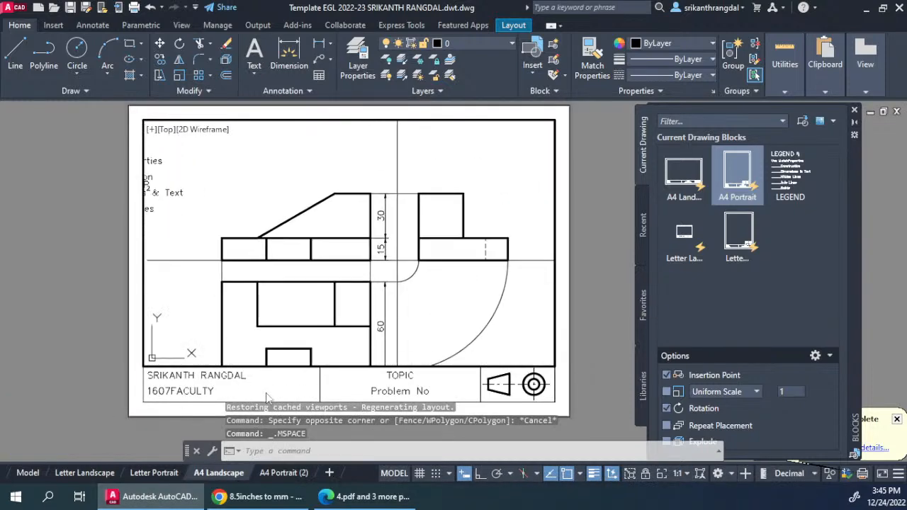
{"action": "mouse_move", "coordinate": [371, 319]}
{"action": "middle_mouse_down"}
{"action": "mouse_move", "coordinate": [369, 280]}
{"action": "mouse_move", "coordinate": [404, 279]}
{"action": "middle_mouse_up"}
{"action": "double_click", "coordinate": [599, 248]}
{"action": "middle_click_drag", "start_coordinate": [474, 323], "coordinate": [437, 271]}
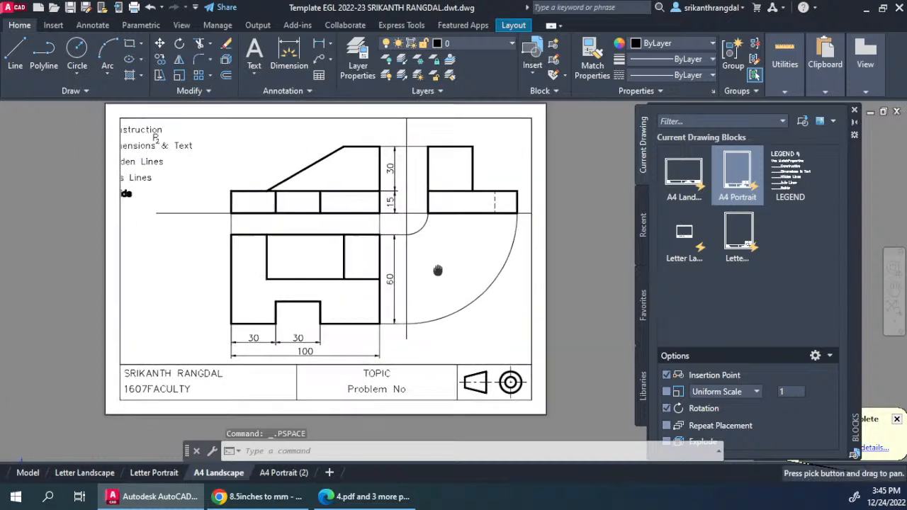
- Flip through all the layout tabs to compare how each sheet looks
{"action": "left_click", "coordinate": [154, 472]}
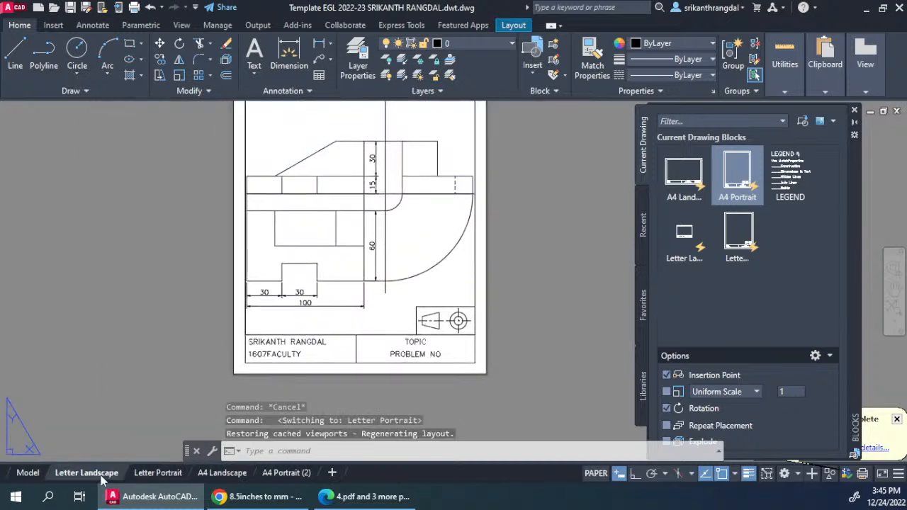
{"action": "left_click", "coordinate": [85, 473]}
{"action": "left_click", "coordinate": [33, 474]}
{"action": "left_click", "coordinate": [97, 474]}
{"action": "left_click", "coordinate": [161, 473]}
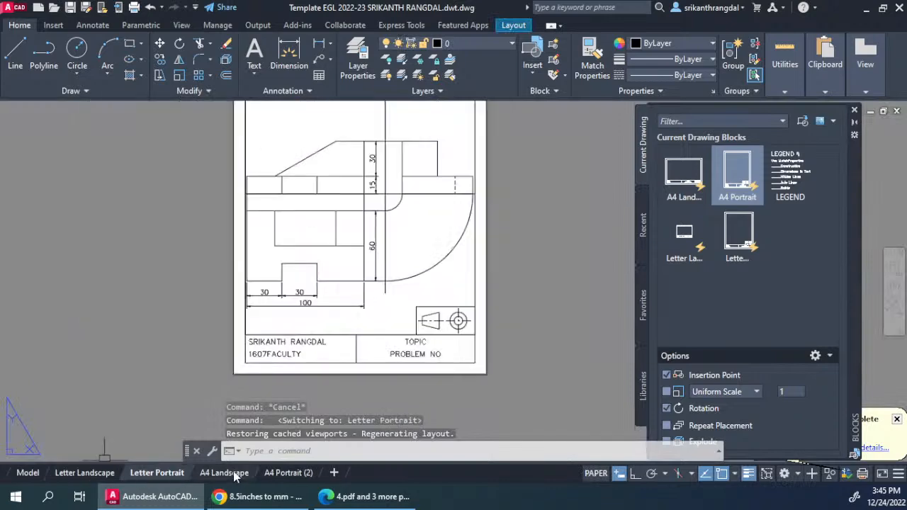
{"action": "left_click", "coordinate": [231, 473]}
{"action": "left_click", "coordinate": [273, 473]}
{"action": "left_click", "coordinate": [219, 474]}
{"action": "left_click", "coordinate": [84, 473]}
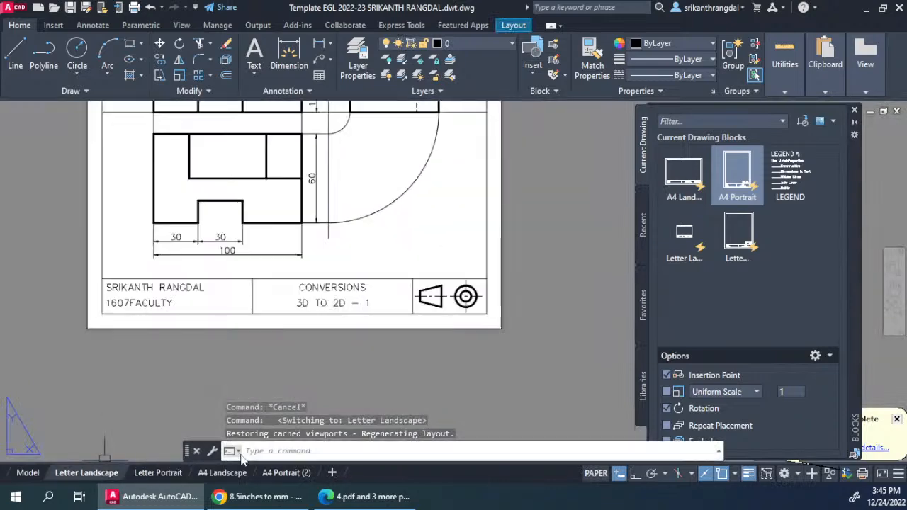
{"action": "left_click", "coordinate": [284, 472]}
- Rename the A4 Portrait (2) layout to 'A4 Portrait' by removing ' (2)'
{"action": "right_click", "coordinate": [287, 473]}
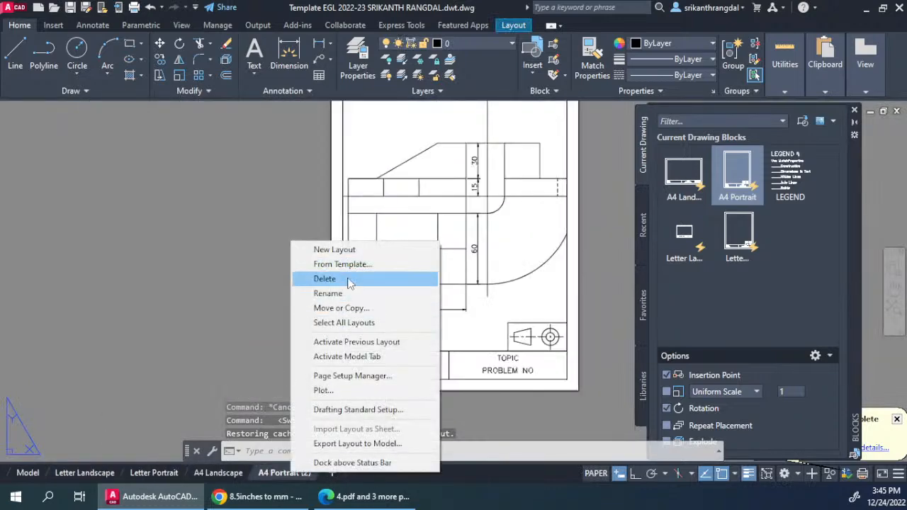
{"action": "left_click", "coordinate": [331, 294]}
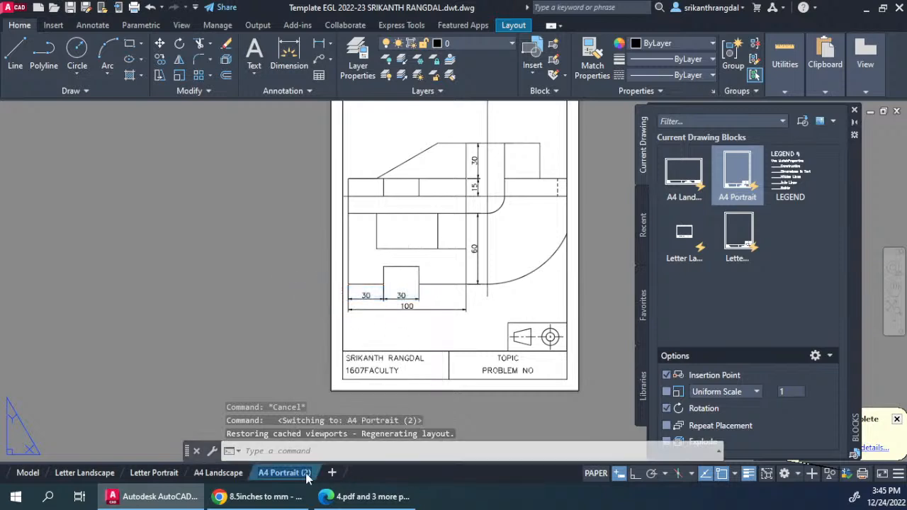
{"action": "key", "text": "BackSpace"}
{"action": "key", "text": "BackSpace"}
{"action": "key", "text": "BackSpace"}
{"action": "key", "text": "BackSpace"}
{"action": "key", "text": "Return"}
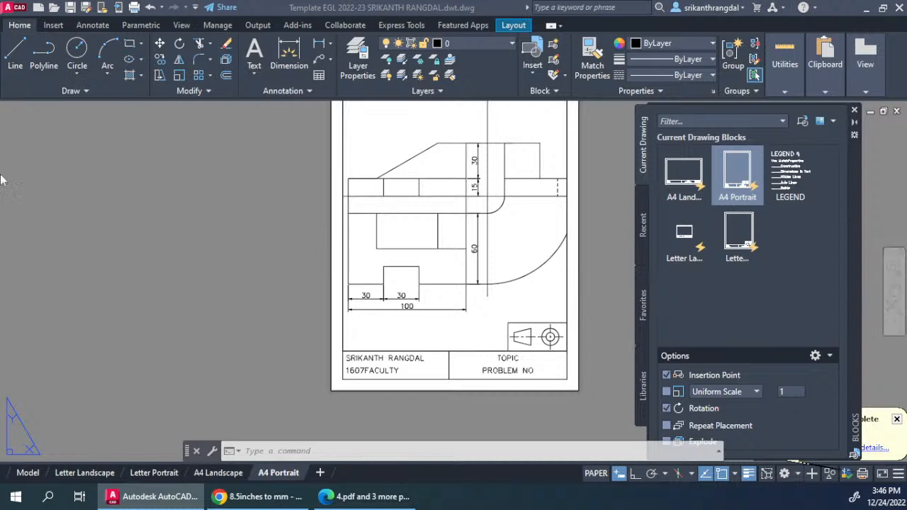
{"action": "left_click", "coordinate": [607, 347]}
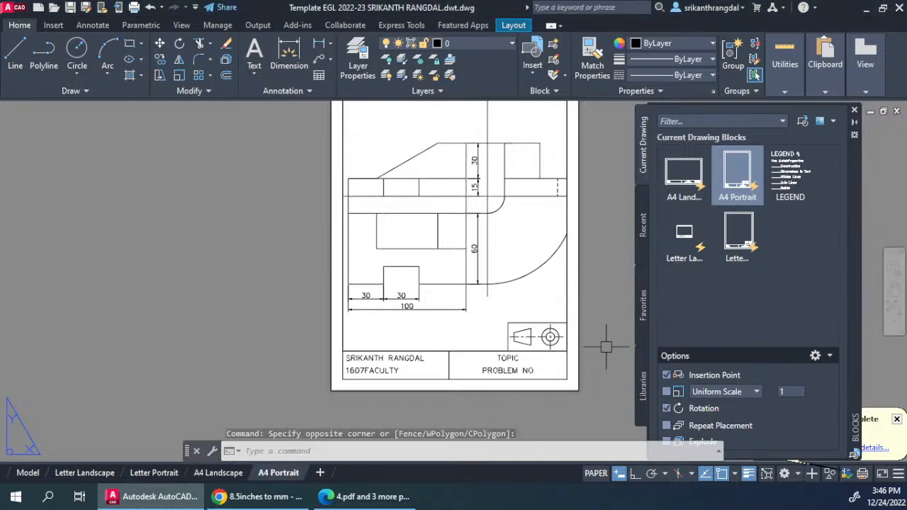
- Review the A4 Landscape, Letter Landscape and Model tabs in turn
{"action": "left_click", "coordinate": [219, 473]}
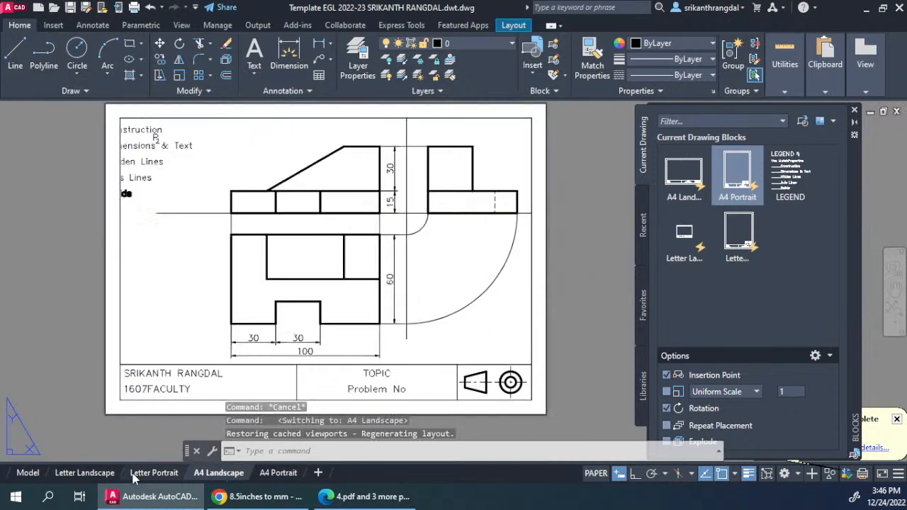
{"action": "left_click", "coordinate": [84, 473]}
{"action": "left_click", "coordinate": [28, 473]}
{"action": "left_click", "coordinate": [78, 472]}
{"action": "left_click", "coordinate": [228, 476]}
- Settle on Letter Landscape, zoom extents, and close the Blocks palette
{"action": "left_click", "coordinate": [275, 477]}
{"action": "left_click", "coordinate": [222, 477]}
{"action": "left_click", "coordinate": [160, 477]}
{"action": "left_click", "coordinate": [95, 477]}
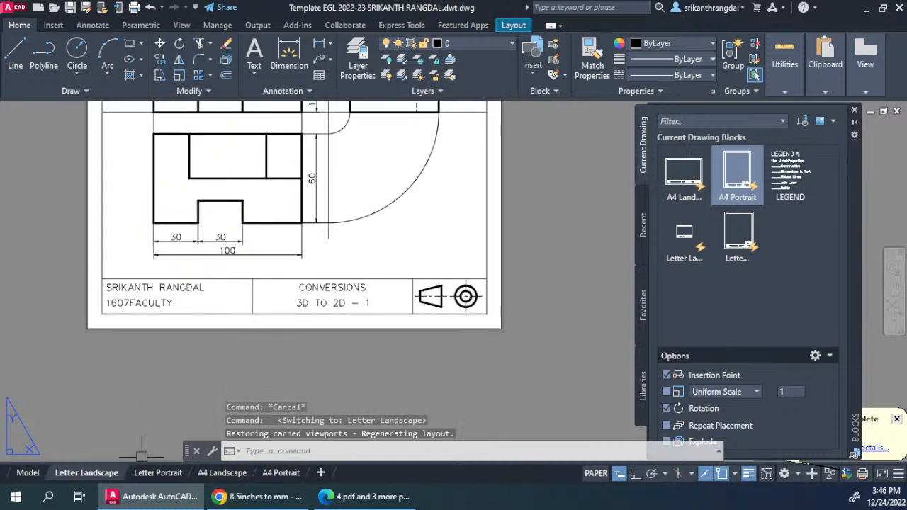
{"action": "middle_click", "coordinate": [246, 359]}
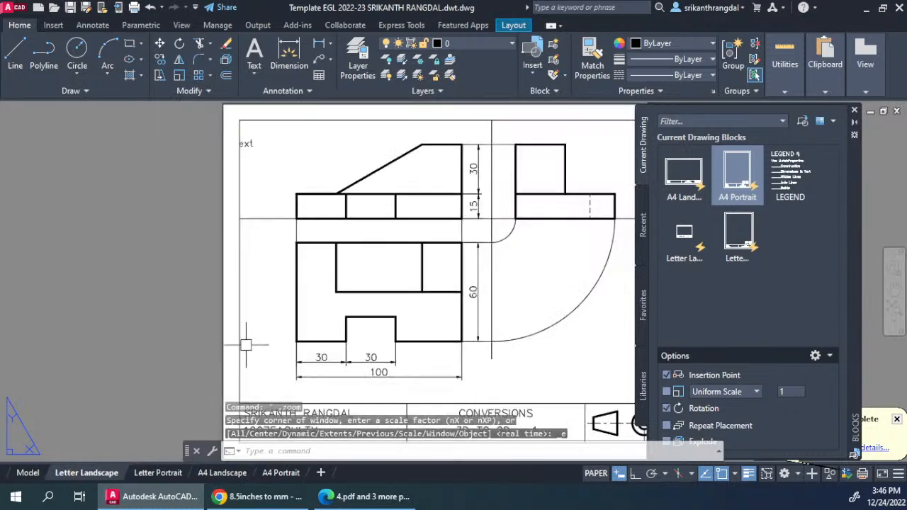
{"action": "left_click", "coordinate": [854, 112]}
- View the instructions and sheet frames in model space, then return to Letter Landscape
{"action": "left_click", "coordinate": [35, 474]}
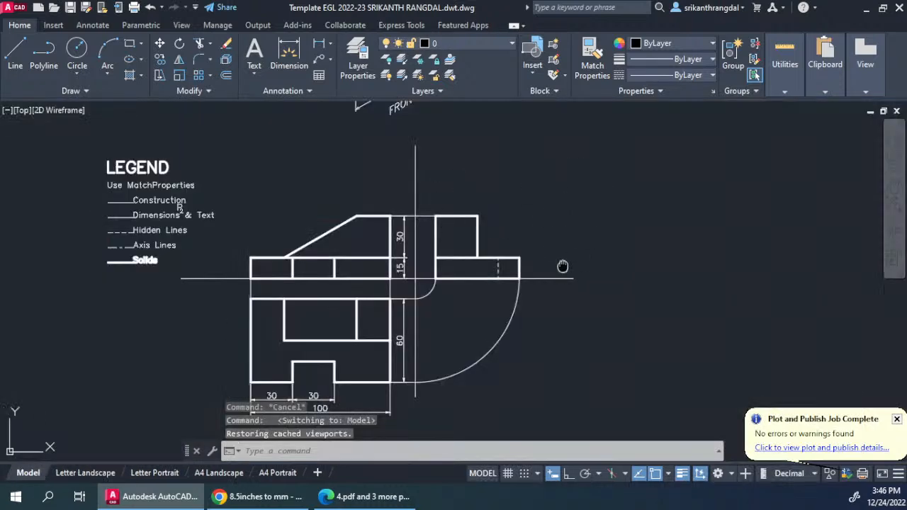
{"action": "middle_click_drag", "start_coordinate": [563, 267], "coordinate": [518, 400]}
{"action": "scroll", "coordinate": [518, 400], "scroll_direction": "down", "scroll_amount": 5}
{"action": "middle_click_drag", "start_coordinate": [744, 231], "coordinate": [626, 250]}
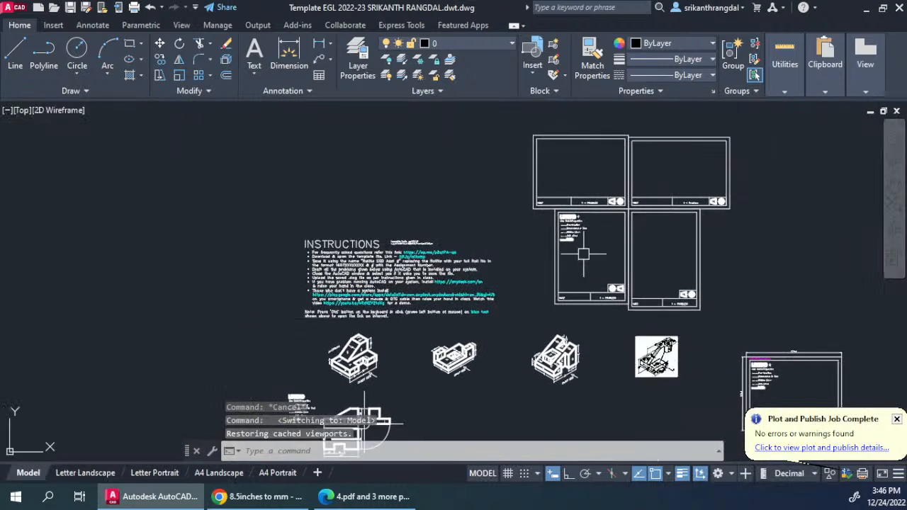
{"action": "left_click", "coordinate": [86, 473]}
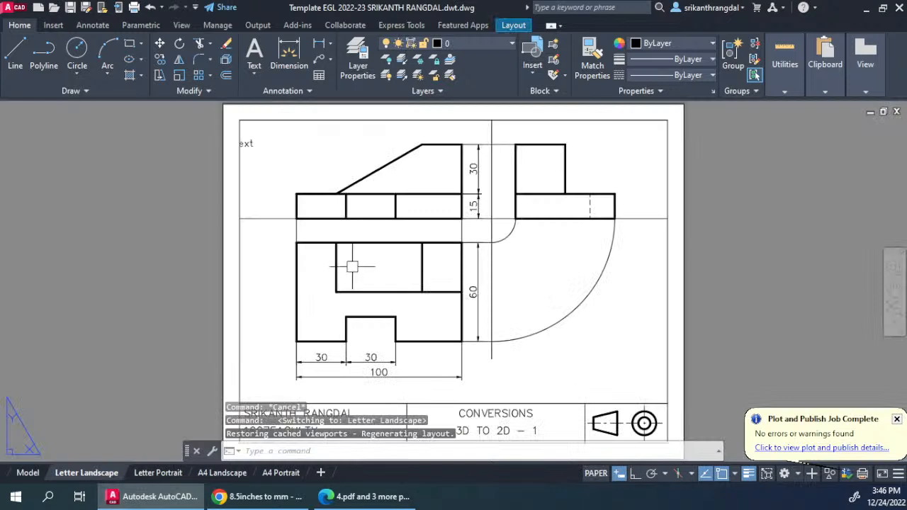
- Send the Letter Landscape title block and border to the back with DRAWORDER (DR) Back
{"action": "middle_click_drag", "start_coordinate": [565, 362], "coordinate": [535, 186]}
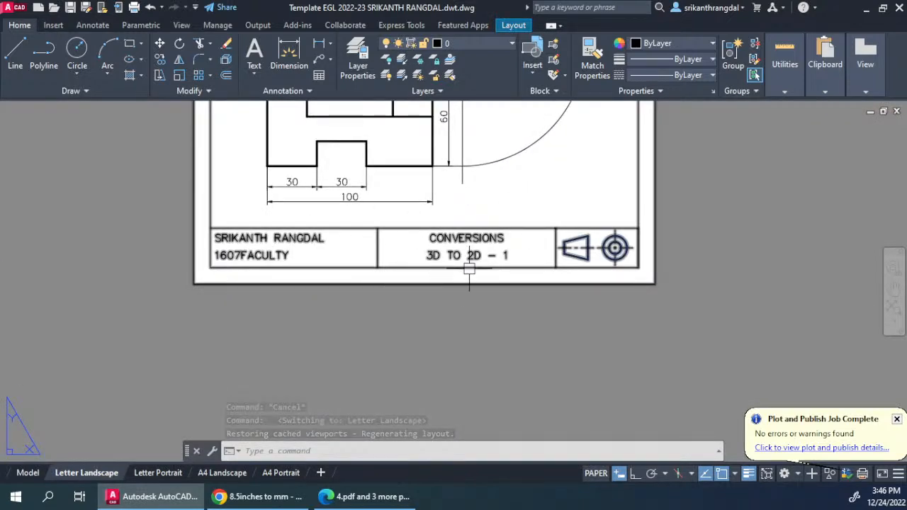
{"action": "middle_click_drag", "start_coordinate": [384, 226], "coordinate": [384, 351]}
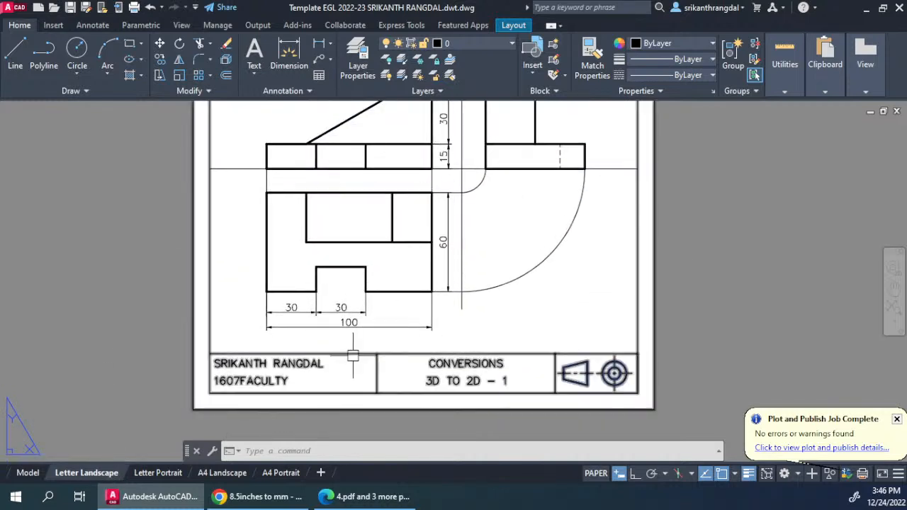
{"action": "left_click", "coordinate": [286, 380]}
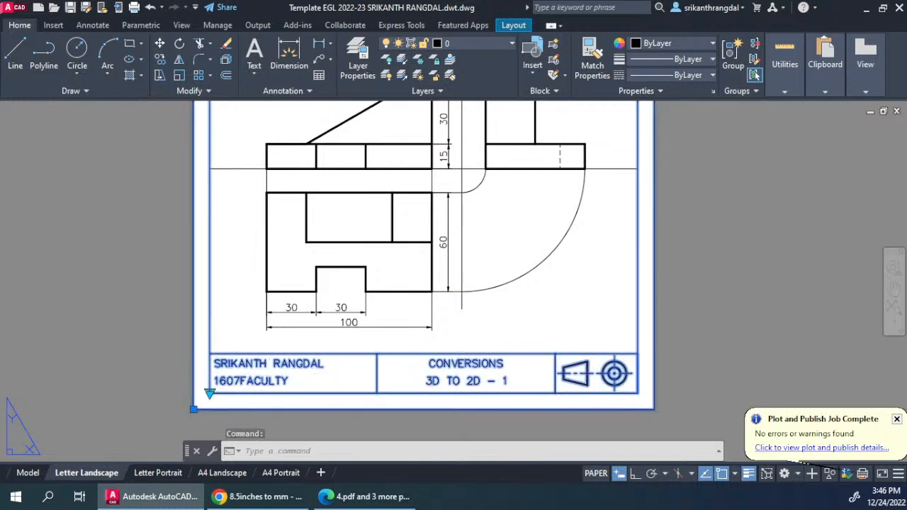
{"action": "type", "text": "DR"}
{"action": "key", "text": "Return"}
{"action": "type", "text": "B"}
{"action": "key", "text": "Return"}
{"action": "left_click", "coordinate": [302, 354]}
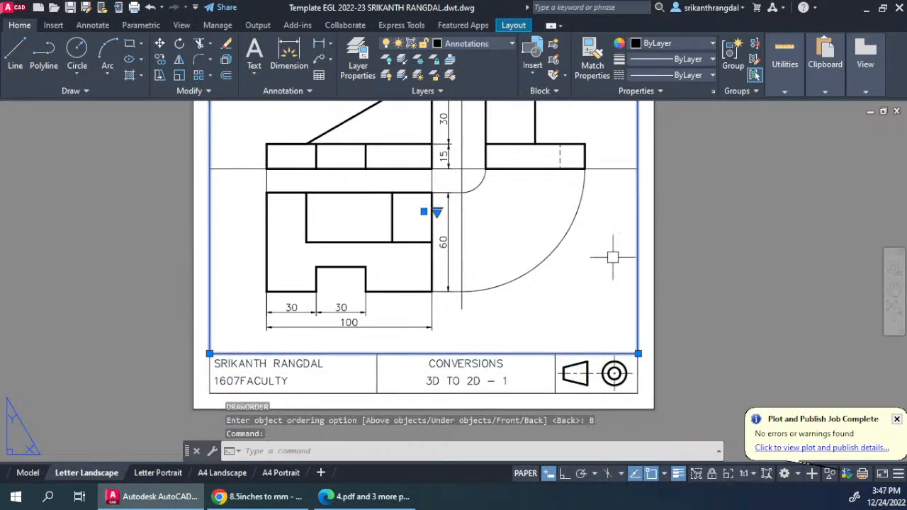
{"action": "key", "text": "Escape"}
{"action": "key", "text": "Escape"}
- Select the title blocks on Letter Portrait, A4 Landscape and A4 Portrait, starting DR and cancelling each
{"action": "left_click", "coordinate": [152, 473]}
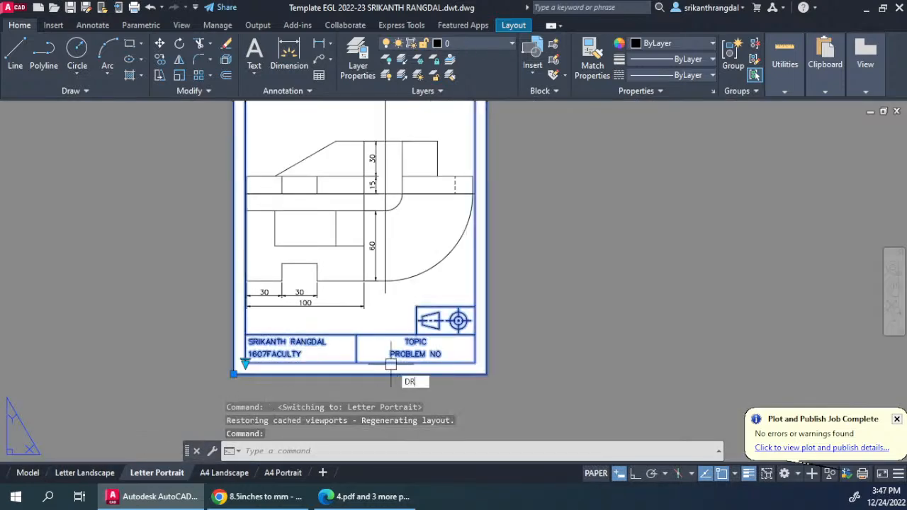
{"action": "key", "text": "Return"}
{"action": "key", "text": "Escape"}
{"action": "key", "text": "Escape"}
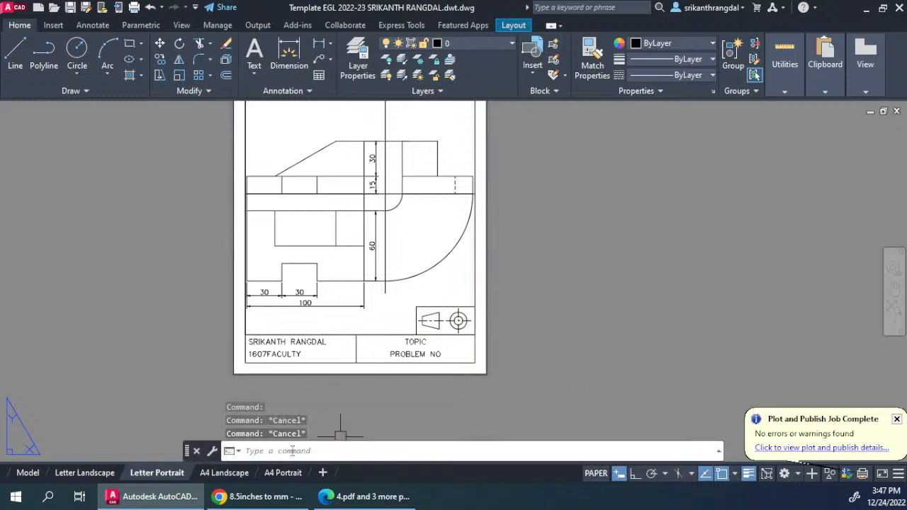
{"action": "left_click", "coordinate": [224, 473]}
{"action": "left_click", "coordinate": [370, 382]}
{"action": "type", "text": "DR"}
{"action": "key", "text": "Return"}
{"action": "key", "text": "Escape"}
{"action": "key", "text": "Escape"}
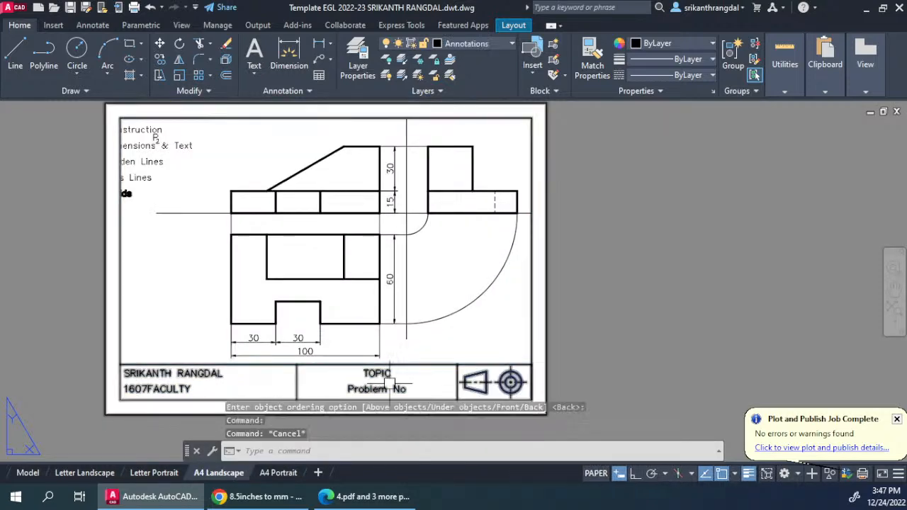
{"action": "left_click", "coordinate": [278, 473]}
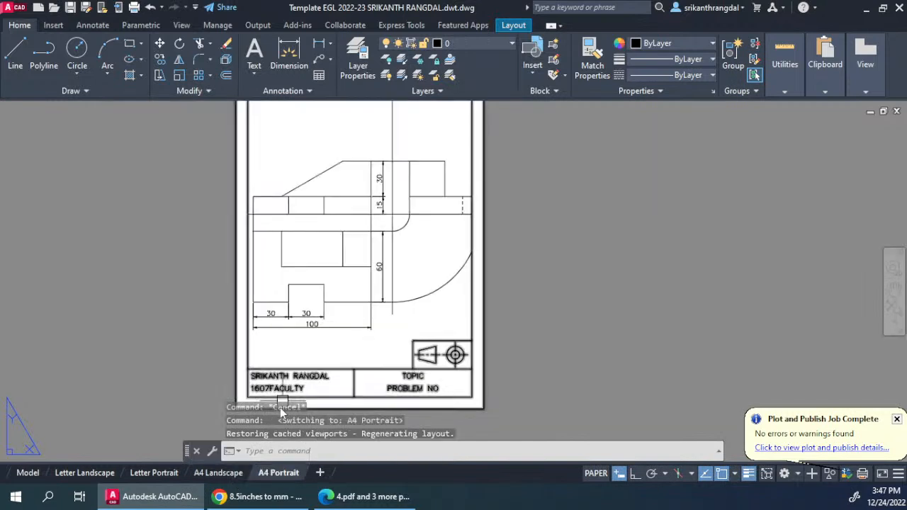
{"action": "left_click", "coordinate": [287, 383]}
{"action": "type", "text": "DR"}
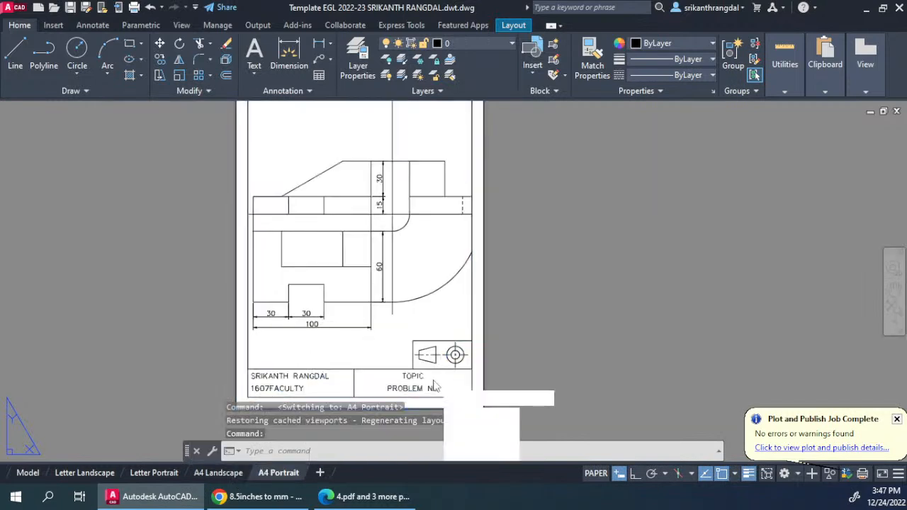
{"action": "key", "text": "Return"}
{"action": "key", "text": "Escape"}
{"action": "key", "text": "Escape"}
- Try a 1:2 scale on the A4 Portrait viewport, then set it back to 1:1
{"action": "left_click", "coordinate": [468, 366]}
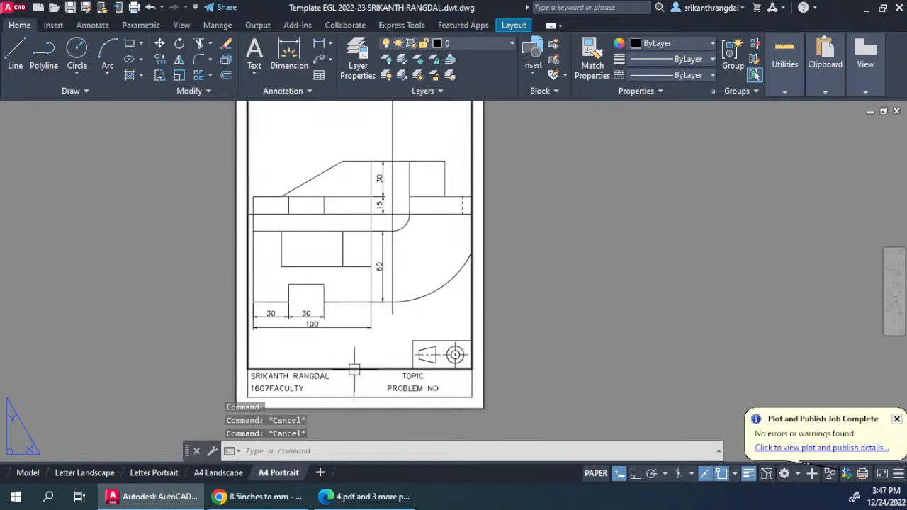
{"action": "left_click", "coordinate": [373, 220]}
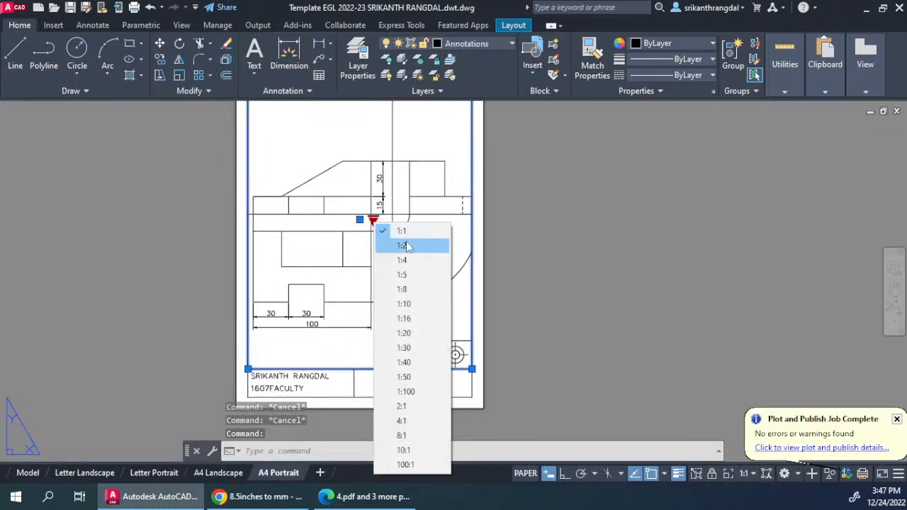
{"action": "left_click", "coordinate": [406, 242]}
{"action": "left_click", "coordinate": [373, 221]}
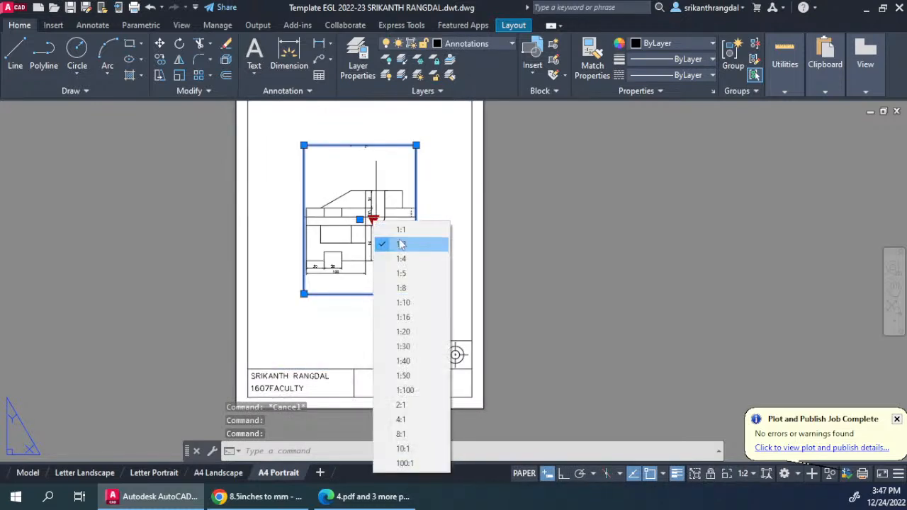
{"action": "left_click", "coordinate": [386, 228]}
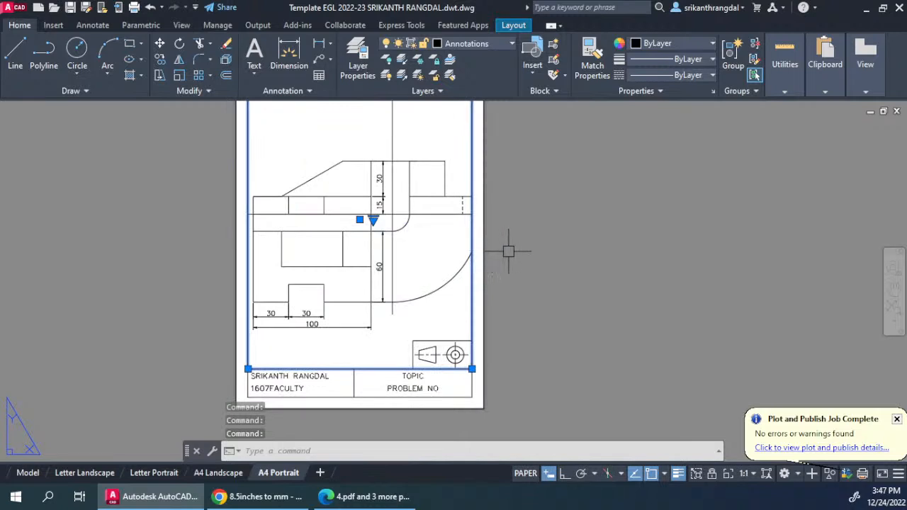
{"action": "key", "text": "Escape"}
{"action": "key", "text": "Escape"}
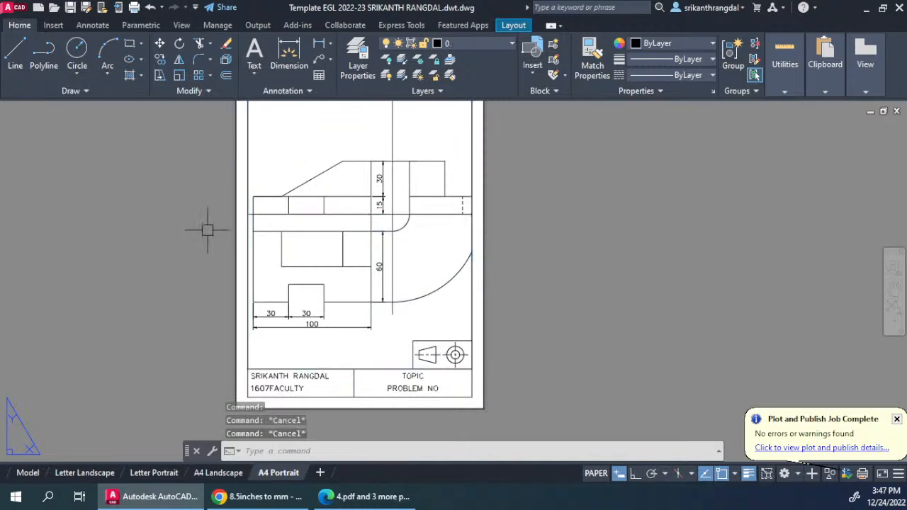
{"action": "left_click", "coordinate": [378, 267]}
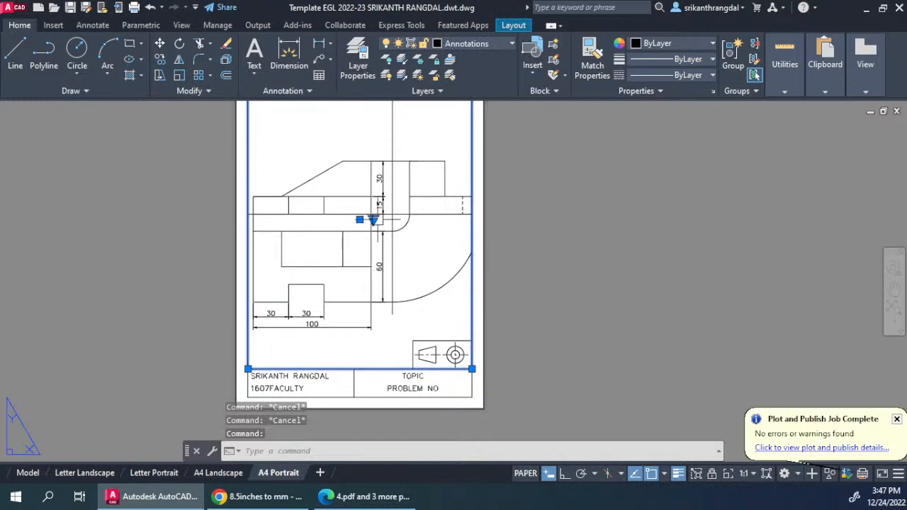
{"action": "left_click", "coordinate": [374, 220]}
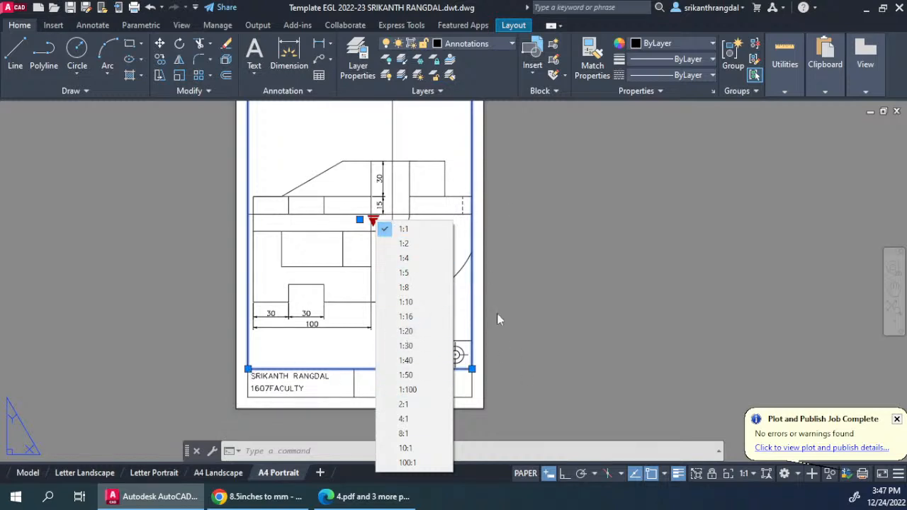
{"action": "key", "text": "Escape"}
{"action": "key", "text": "Escape"}
{"action": "left_click", "coordinate": [548, 304]}
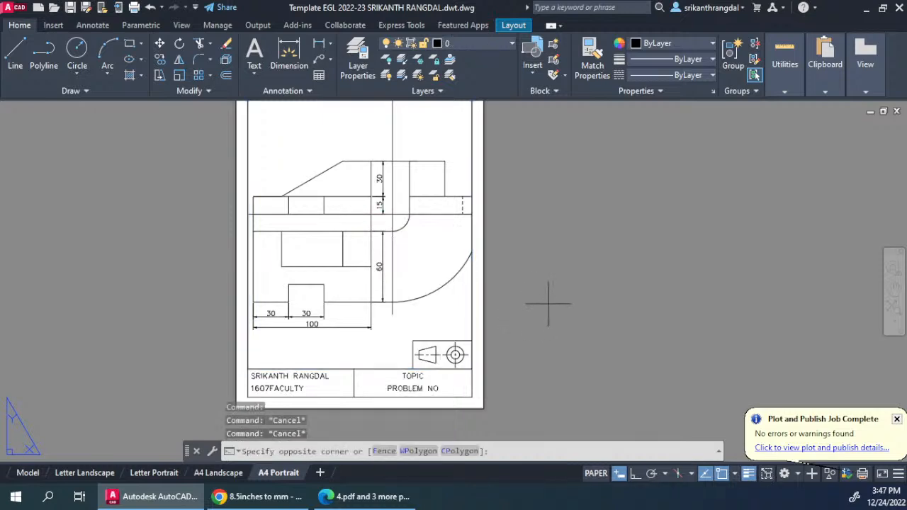
- Set the viewport to 1:1 and stretch it from the title block's top-left to the sheet's top-right
{"action": "double_click", "coordinate": [402, 315]}
{"action": "scroll", "coordinate": [345, 170], "scroll_direction": "up", "scroll_amount": 5}
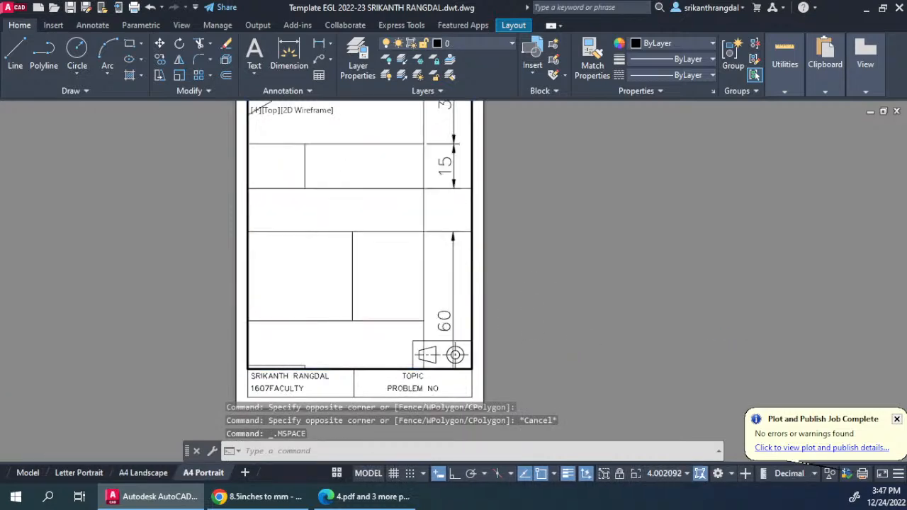
{"action": "double_click", "coordinate": [578, 254]}
{"action": "left_click", "coordinate": [301, 368]}
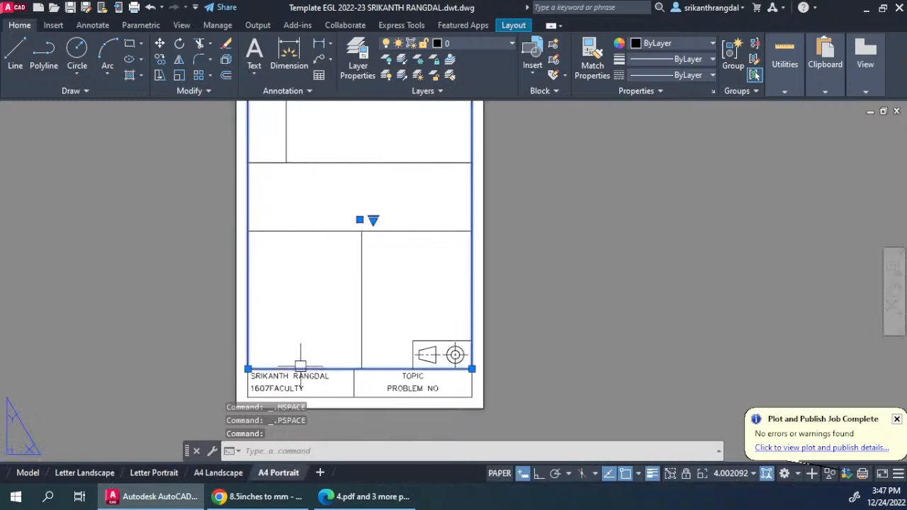
{"action": "left_click", "coordinate": [372, 221]}
{"action": "left_click", "coordinate": [401, 241]}
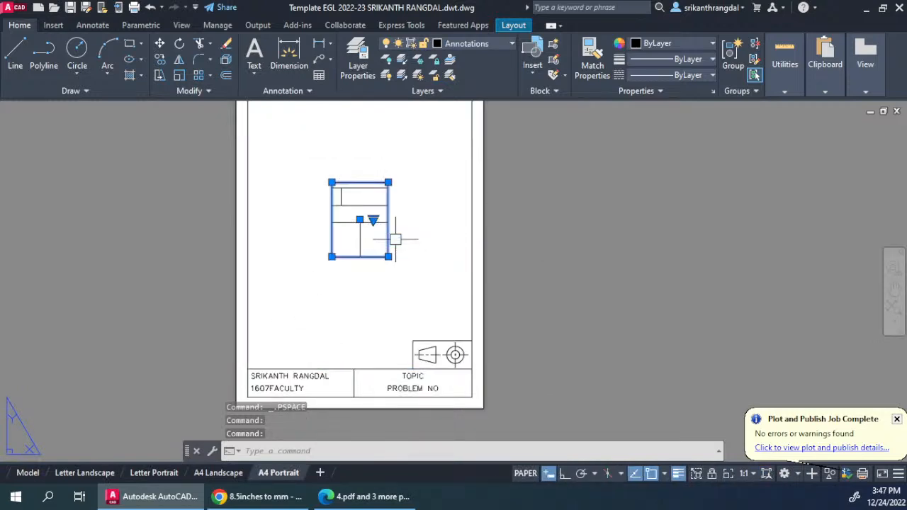
{"action": "left_click", "coordinate": [331, 257]}
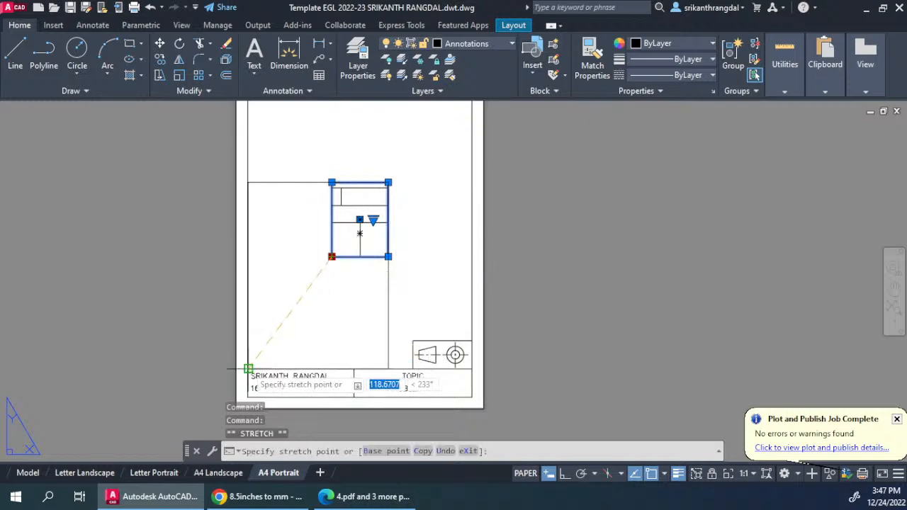
{"action": "left_click", "coordinate": [248, 369]}
{"action": "middle_click_drag", "start_coordinate": [336, 293], "coordinate": [294, 362]}
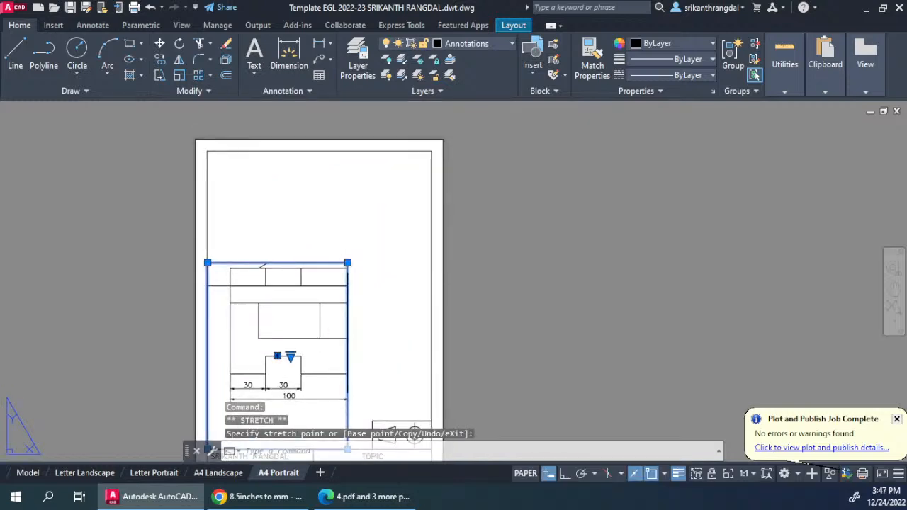
{"action": "left_click", "coordinate": [430, 149]}
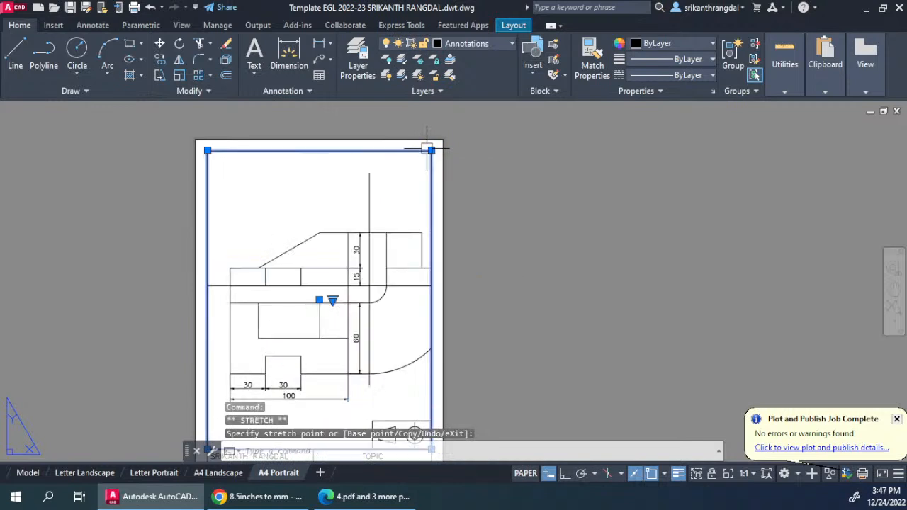
{"action": "key", "text": "Escape"}
{"action": "key", "text": "Escape"}
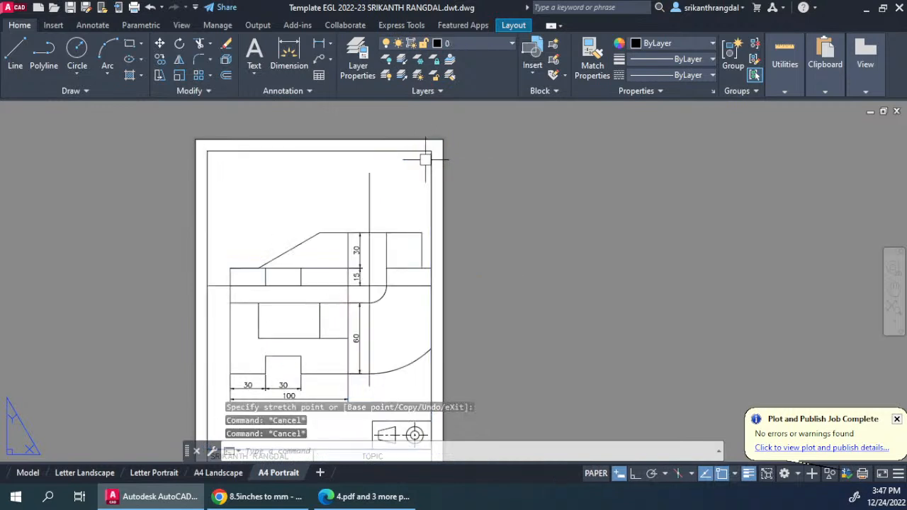
- Pan inside the viewport to centre the part drawing, then reselect the viewport in paper space
{"action": "middle_click_drag", "start_coordinate": [425, 339], "coordinate": [493, 261]}
{"action": "double_click", "coordinate": [442, 285]}
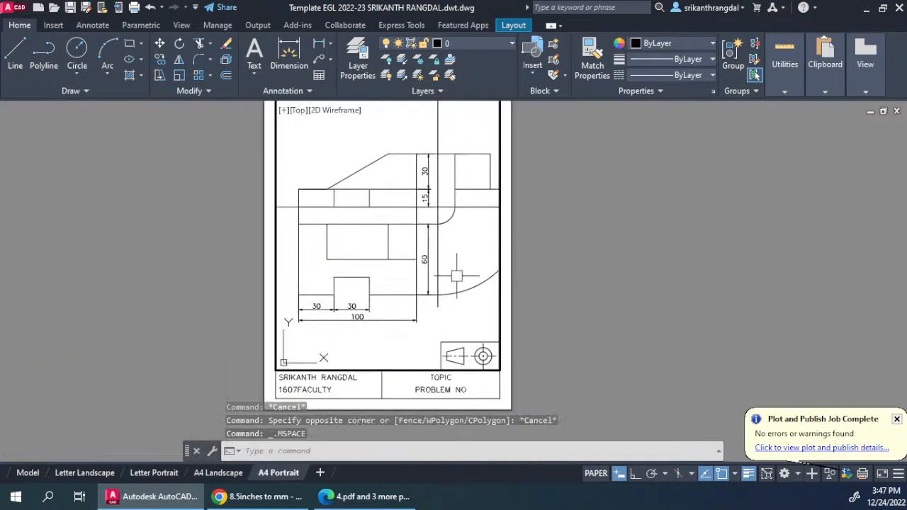
{"action": "mouse_move", "coordinate": [432, 317]}
{"action": "middle_mouse_down"}
{"action": "mouse_move", "coordinate": [403, 322]}
{"action": "mouse_move", "coordinate": [414, 321]}
{"action": "middle_mouse_up"}
{"action": "double_click", "coordinate": [546, 262]}
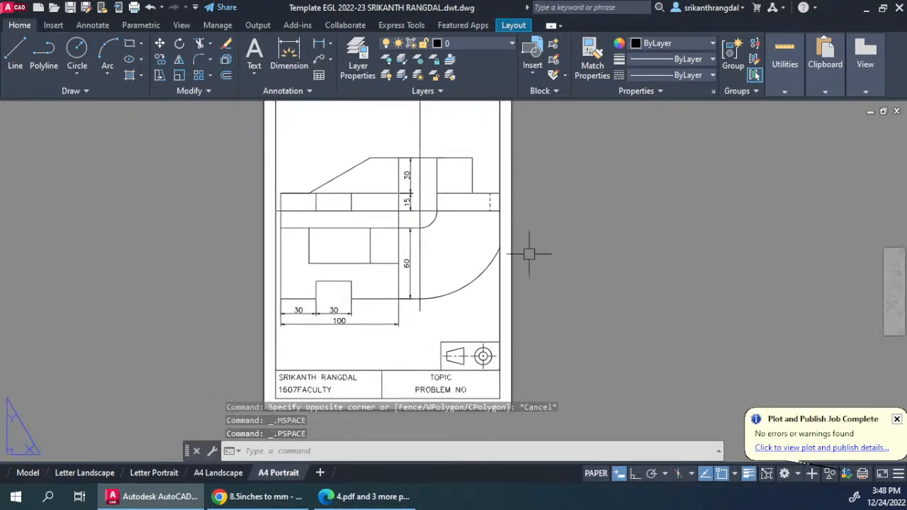
{"action": "left_click", "coordinate": [336, 368]}
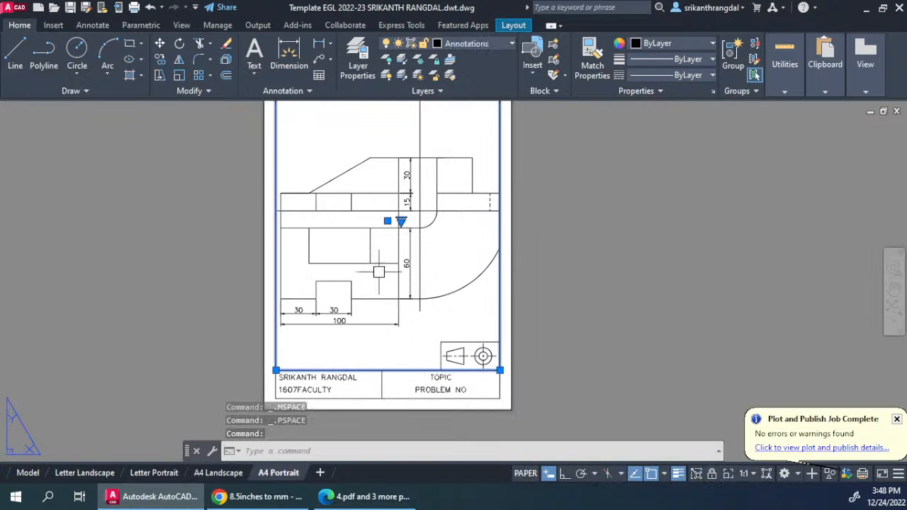
- Try a 2:1 viewport scale and a corner stretch, then cancel the unfinished resize
{"action": "left_click", "coordinate": [401, 221]}
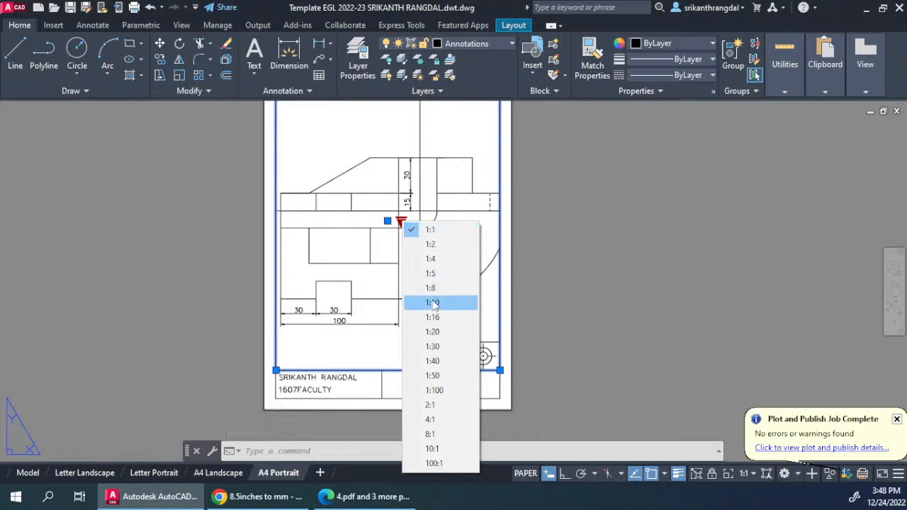
{"action": "left_click", "coordinate": [440, 405]}
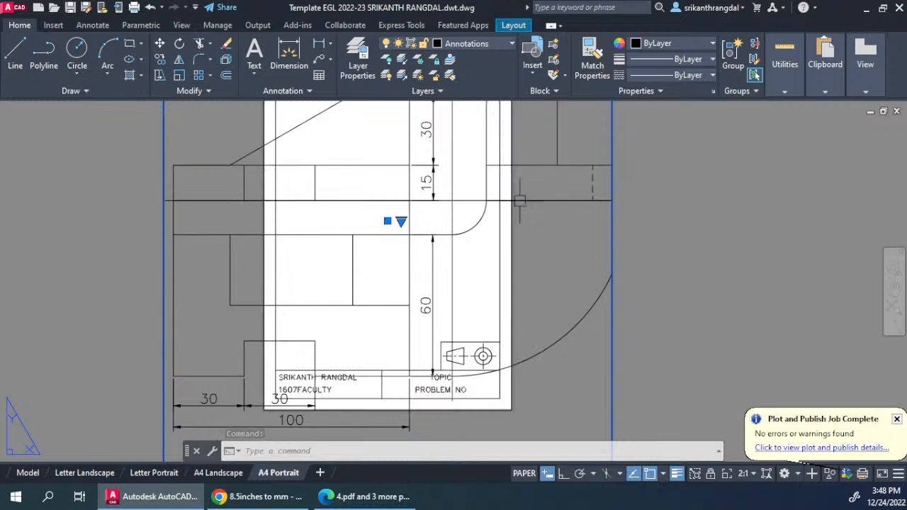
{"action": "scroll", "coordinate": [401, 220], "scroll_direction": "down", "scroll_amount": 4}
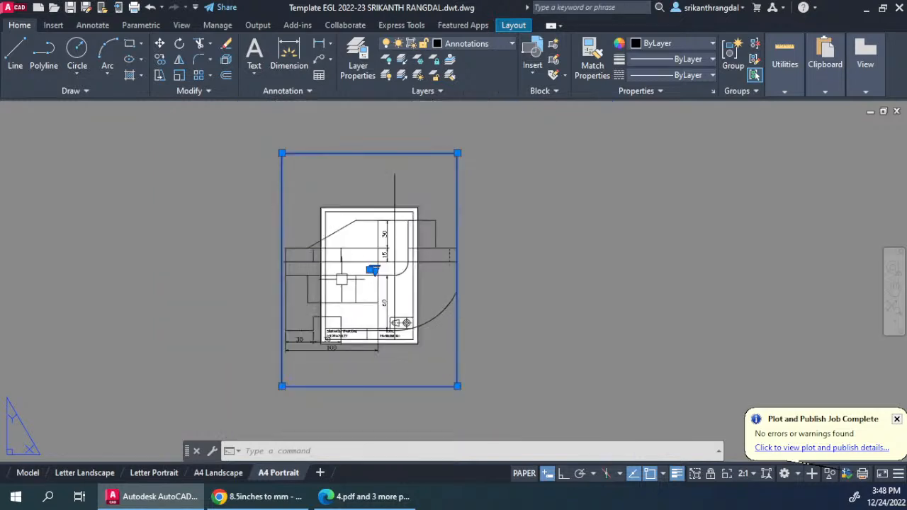
{"action": "left_click", "coordinate": [282, 386]}
{"action": "scroll", "coordinate": [316, 305], "scroll_direction": "up", "scroll_amount": 4}
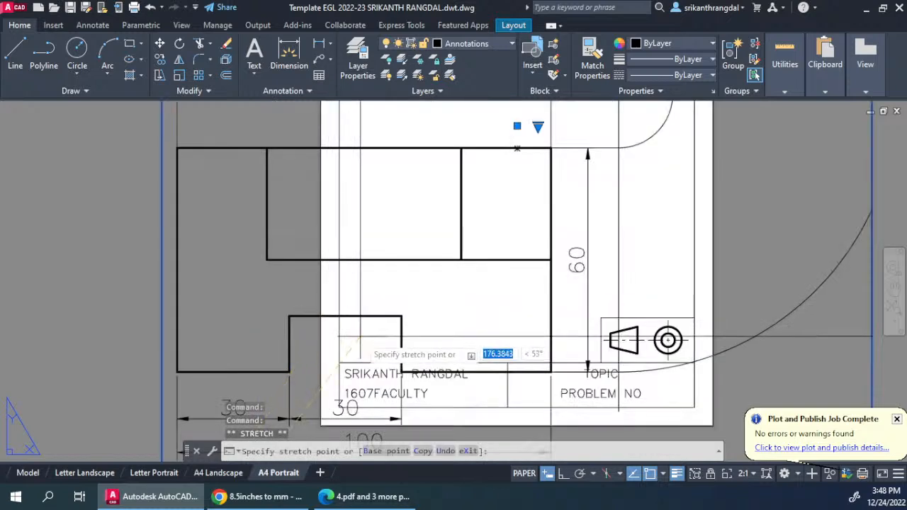
{"action": "scroll", "coordinate": [532, 142], "scroll_direction": "down", "scroll_amount": 4}
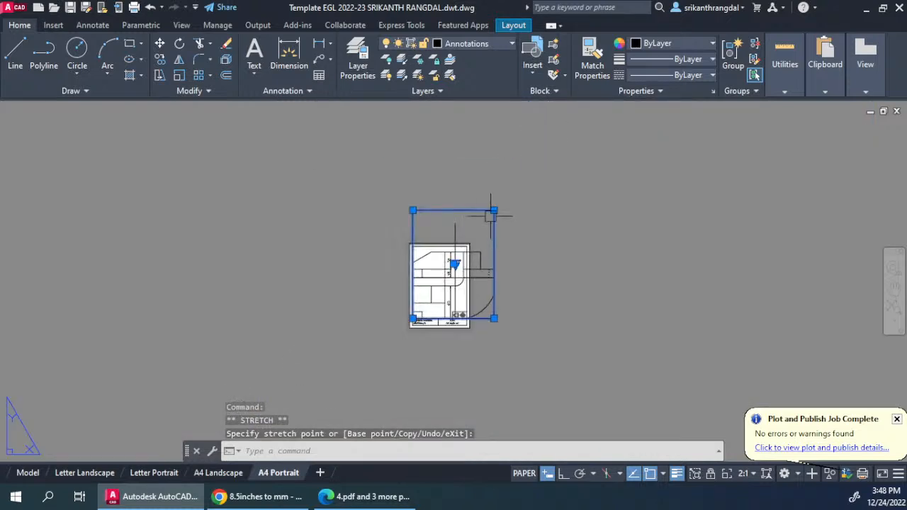
{"action": "scroll", "coordinate": [486, 231], "scroll_direction": "up", "scroll_amount": 2}
{"action": "left_click", "coordinate": [484, 236]}
{"action": "scroll", "coordinate": [473, 251], "scroll_direction": "up", "scroll_amount": 4}
{"action": "scroll", "coordinate": [495, 258], "scroll_direction": "down", "scroll_amount": 2}
{"action": "left_click", "coordinate": [536, 185]}
{"action": "scroll", "coordinate": [425, 312], "scroll_direction": "up", "scroll_amount": 3}
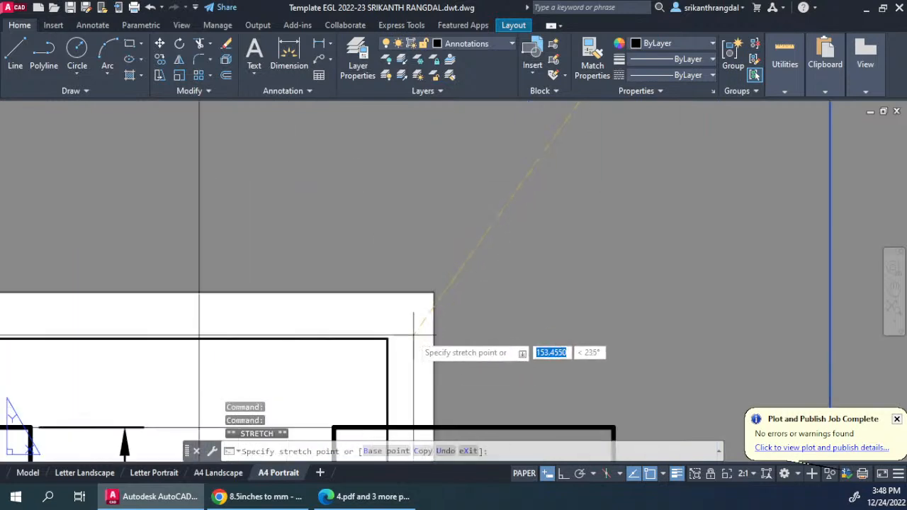
{"action": "scroll", "coordinate": [402, 307], "scroll_direction": "down", "scroll_amount": 5}
{"action": "scroll", "coordinate": [398, 247], "scroll_direction": "up", "scroll_amount": 1}
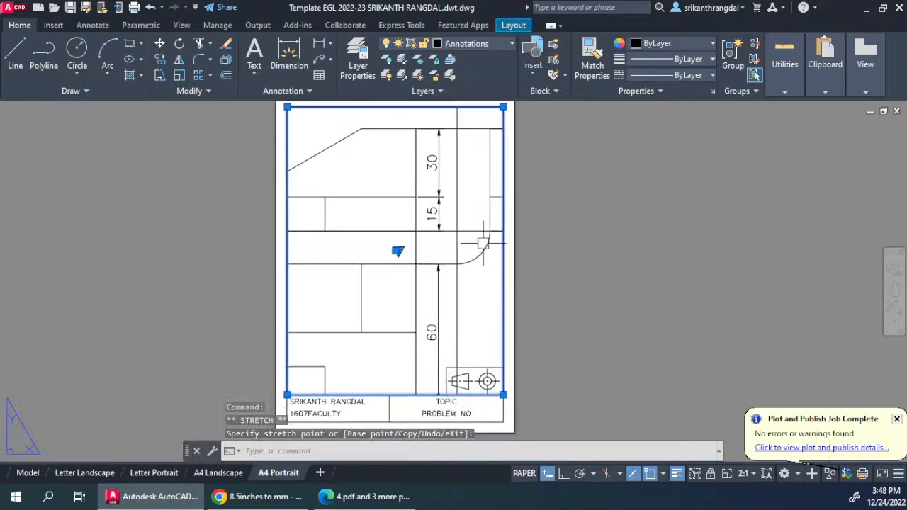
{"action": "key", "text": "Escape"}
{"action": "key", "text": "Escape"}
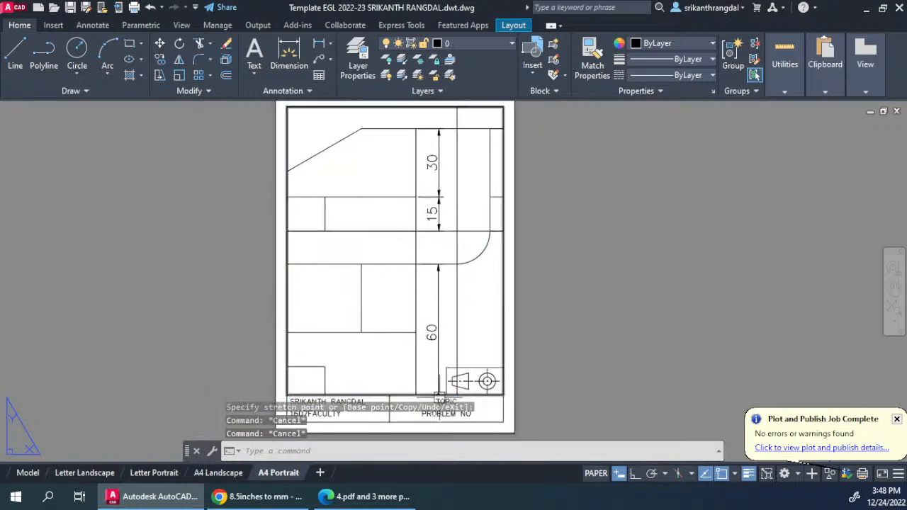
- Reset the viewport scale to 1:1 and extend it to the sheet's top-right corner
{"action": "left_click", "coordinate": [418, 246]}
{"action": "left_click", "coordinate": [408, 251]}
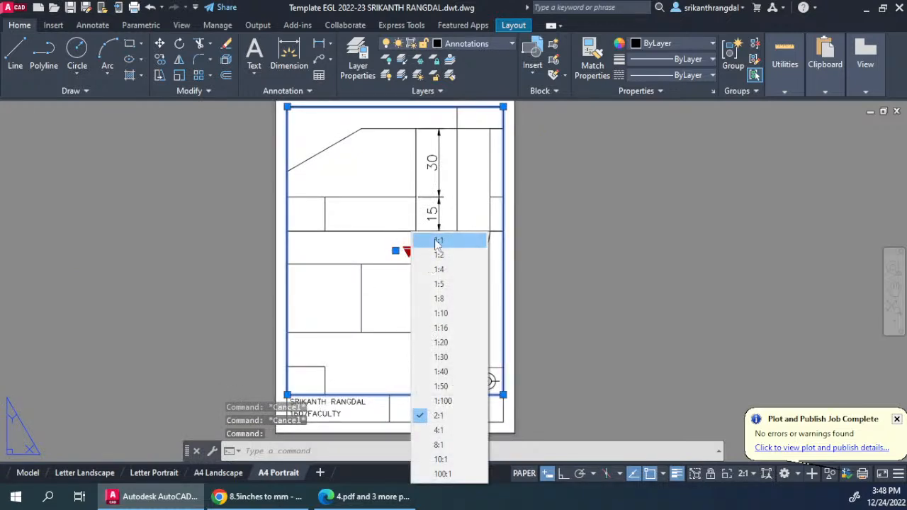
{"action": "left_click", "coordinate": [434, 239]}
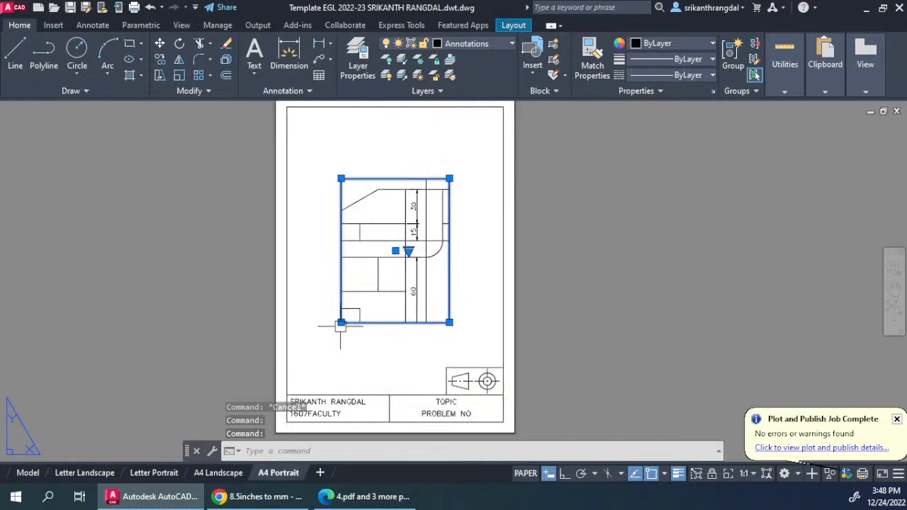
{"action": "left_click", "coordinate": [340, 322]}
{"action": "middle_click_drag", "start_coordinate": [425, 257], "coordinate": [413, 298]}
{"action": "left_click", "coordinate": [493, 151]}
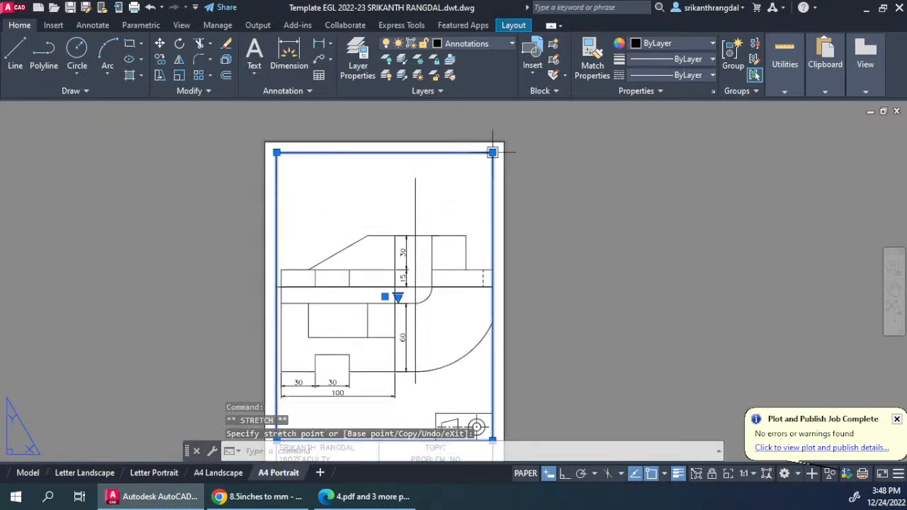
{"action": "key", "text": "Escape"}
{"action": "key", "text": "Escape"}
{"action": "key", "text": "Escape"}
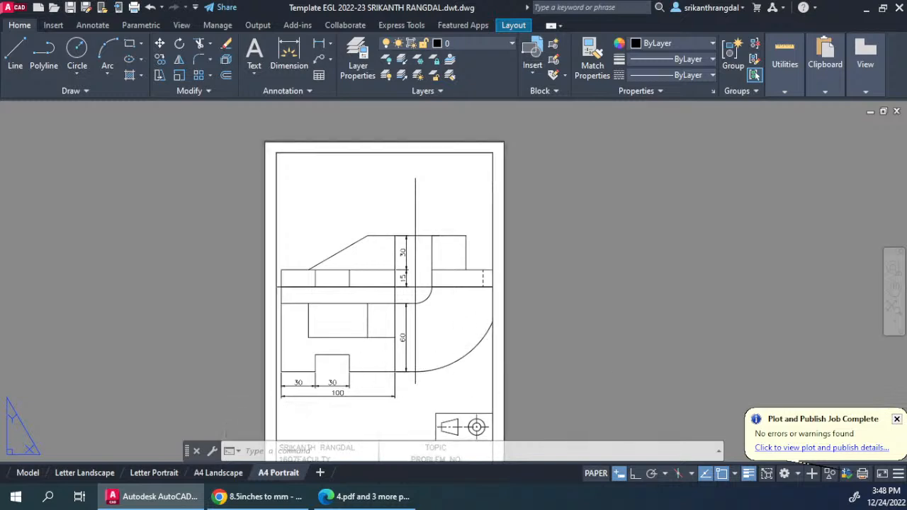
- Stretch the viewport's lower-left corner back to the title block's top-left corner
{"action": "left_click", "coordinate": [490, 365]}
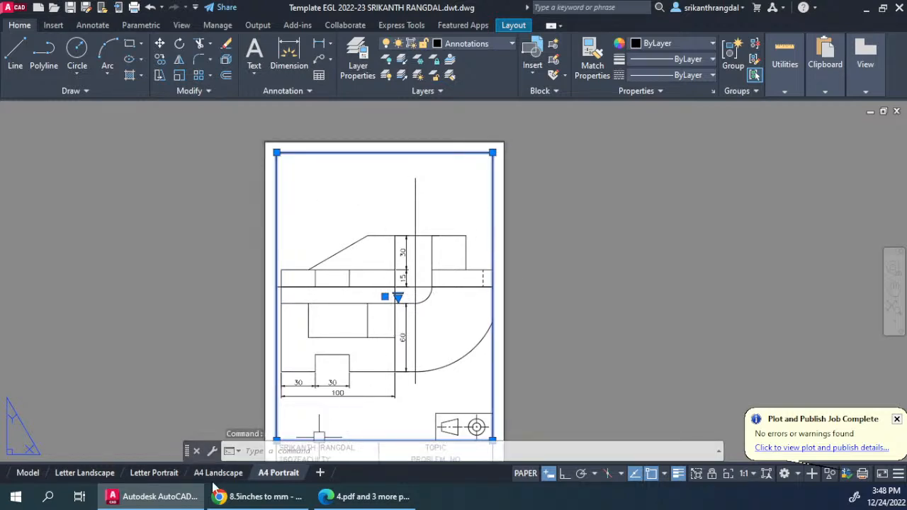
{"action": "key", "text": "Escape"}
{"action": "key", "text": "Escape"}
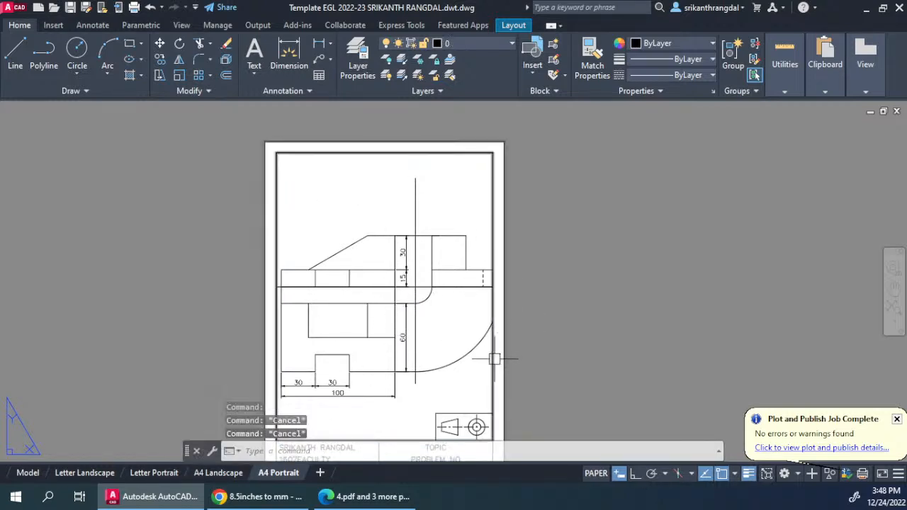
{"action": "left_click", "coordinate": [472, 354]}
{"action": "mouse_move", "coordinate": [448, 331]}
{"action": "middle_mouse_down"}
{"action": "mouse_move", "coordinate": [458, 256]}
{"action": "mouse_move", "coordinate": [413, 287]}
{"action": "middle_mouse_up"}
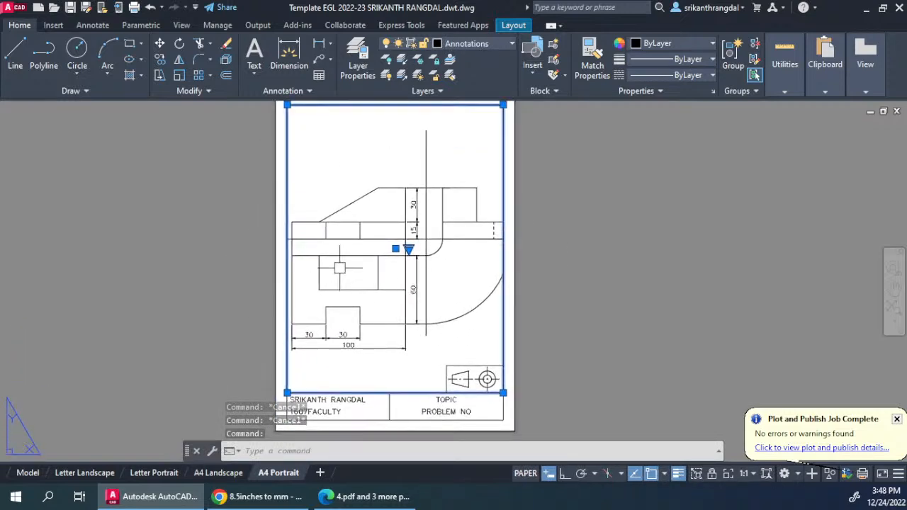
{"action": "left_click", "coordinate": [287, 392]}
{"action": "left_click", "coordinate": [361, 289]}
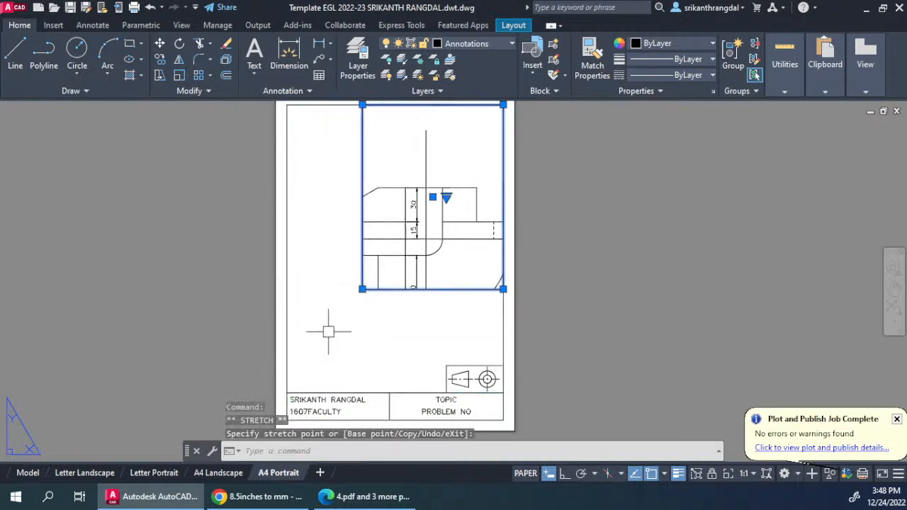
{"action": "left_click", "coordinate": [362, 289]}
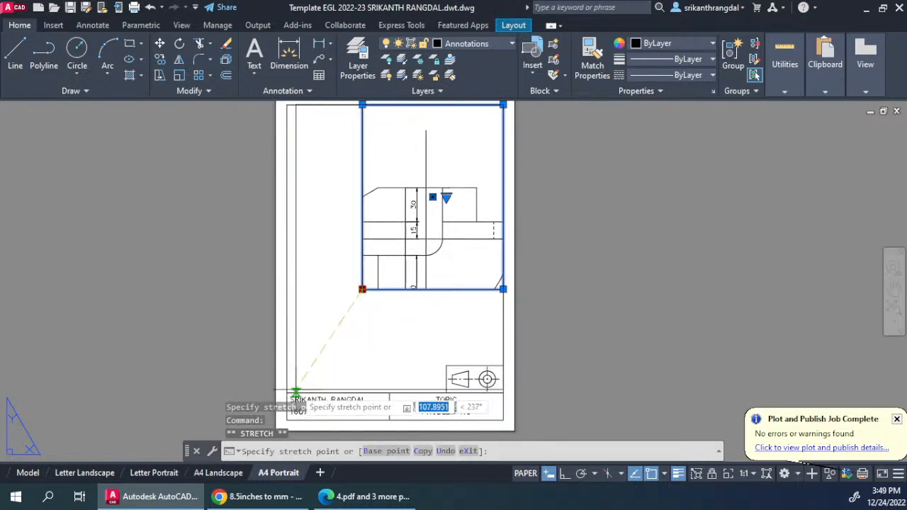
{"action": "left_click", "coordinate": [288, 392]}
{"action": "key", "text": "Escape"}
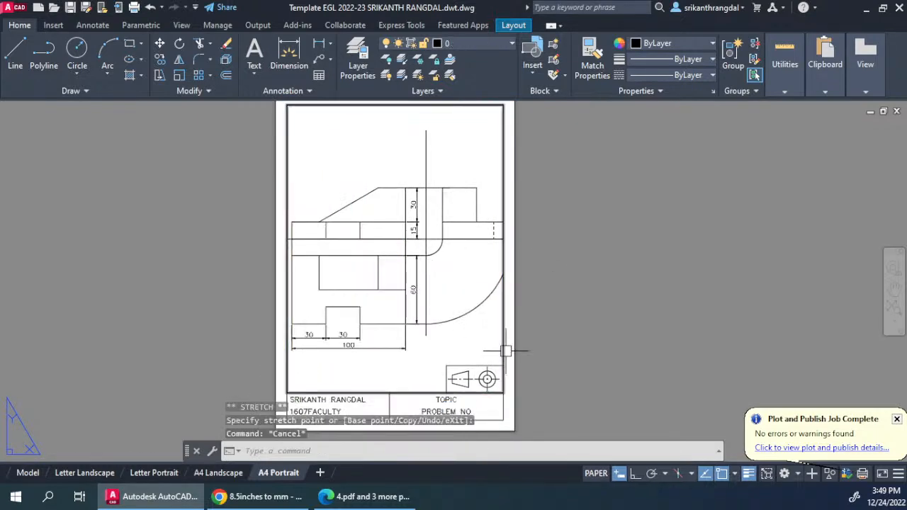
- Keep the viewport scale at 1:1 and set its top-right corner at the frame corner
{"action": "left_click", "coordinate": [505, 348]}
{"action": "left_click", "coordinate": [407, 248]}
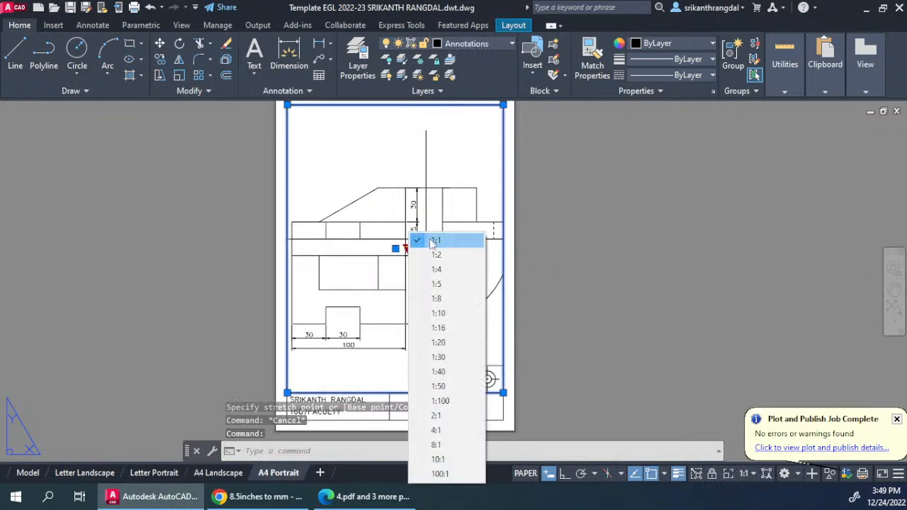
{"action": "left_click", "coordinate": [434, 241]}
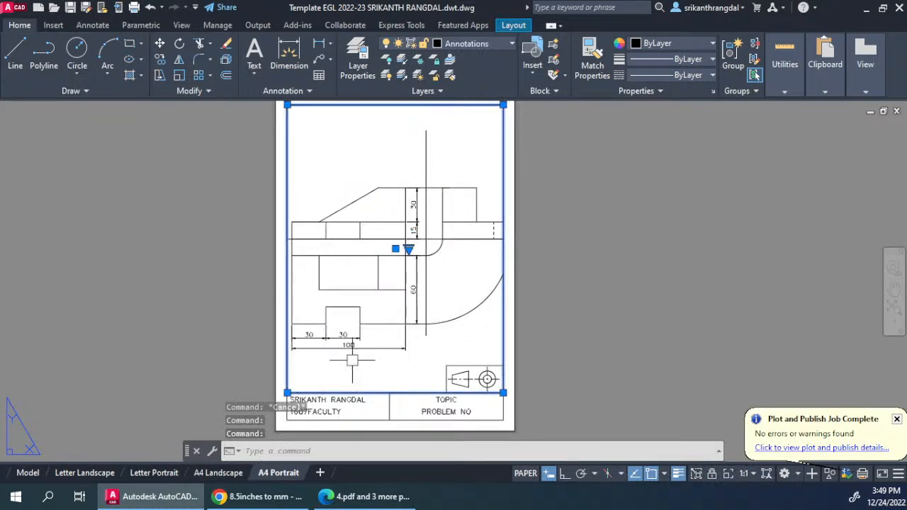
{"action": "left_click", "coordinate": [287, 392]}
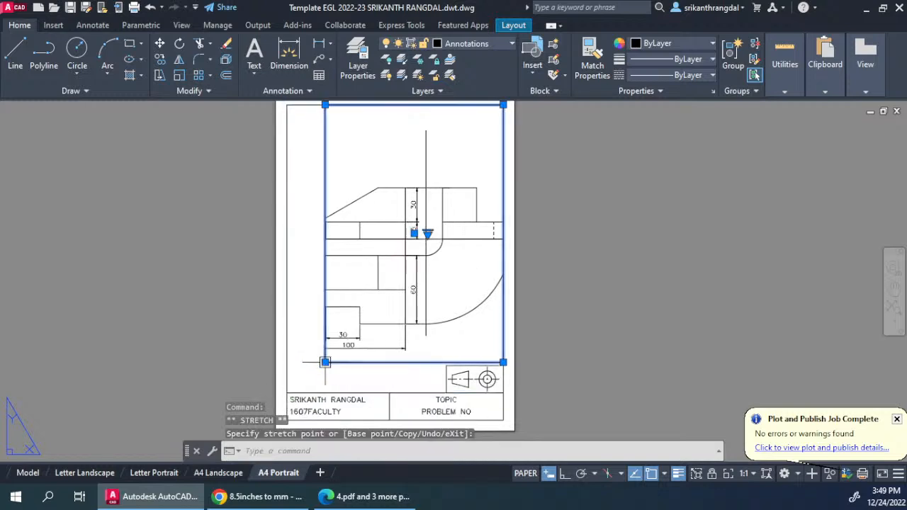
{"action": "middle_click_drag", "start_coordinate": [389, 245], "coordinate": [342, 345]}
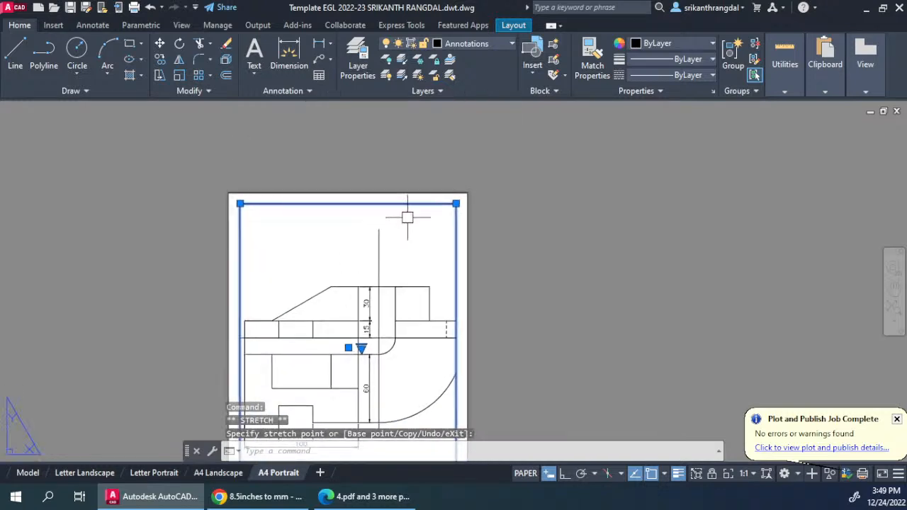
{"action": "left_click", "coordinate": [455, 204]}
{"action": "left_click", "coordinate": [433, 228]}
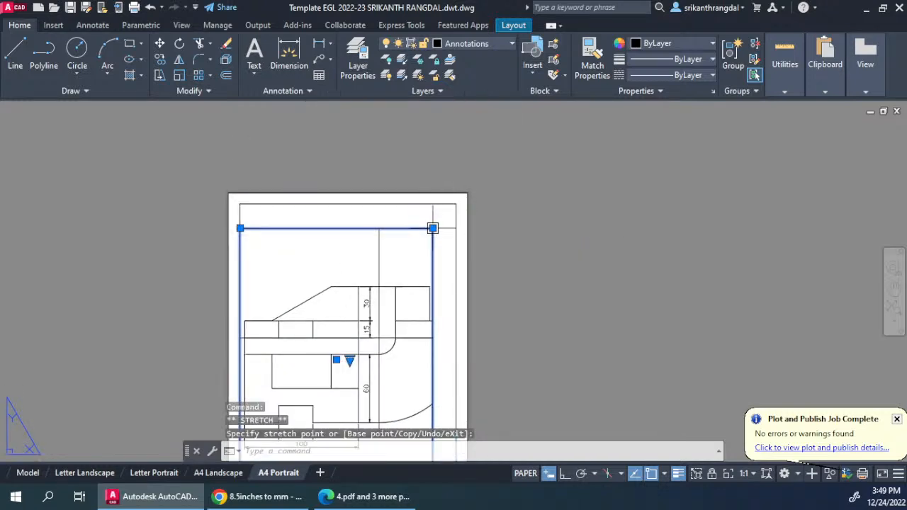
{"action": "left_click", "coordinate": [455, 204]}
{"action": "middle_click_drag", "start_coordinate": [469, 259], "coordinate": [527, 244]}
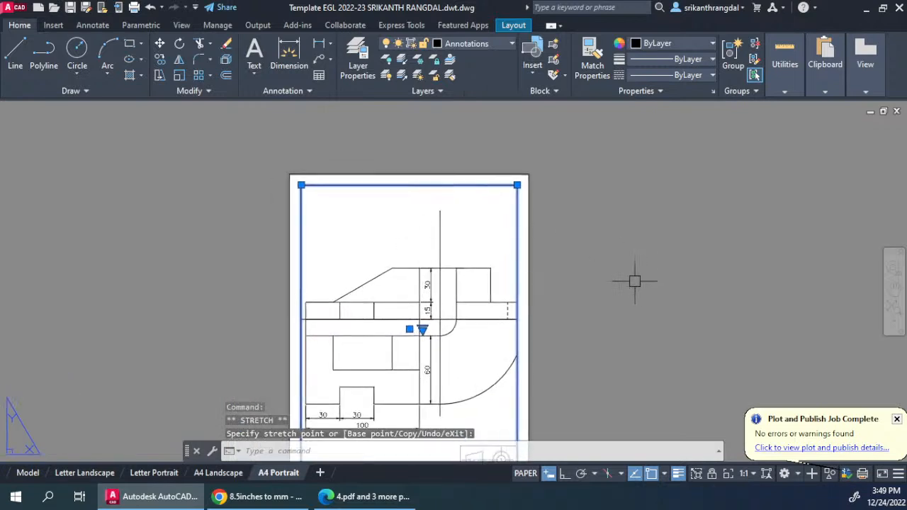
{"action": "key", "text": "Escape"}
{"action": "key", "text": "Escape"}
{"action": "scroll", "coordinate": [532, 280], "scroll_direction": "down", "scroll_amount": 4}
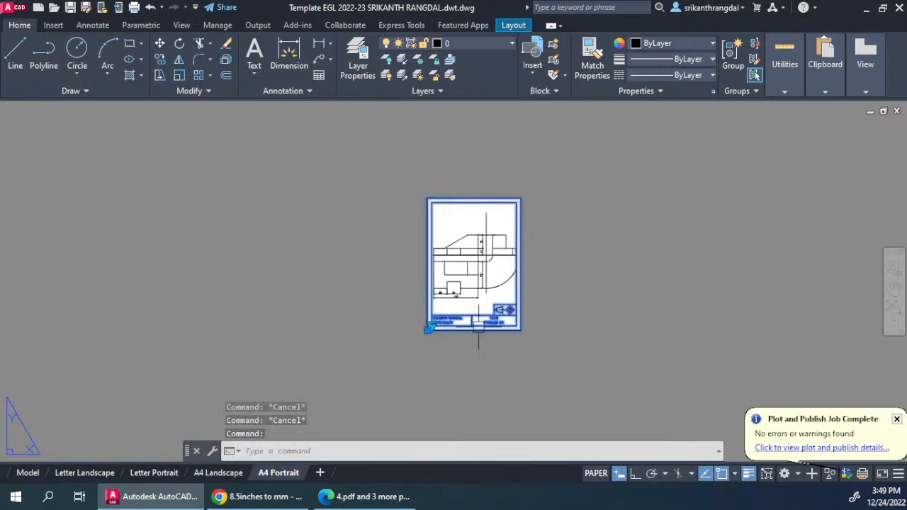
{"action": "key", "text": "Escape"}
{"action": "key", "text": "Escape"}
{"action": "scroll", "coordinate": [461, 273], "scroll_direction": "up", "scroll_amount": 2}
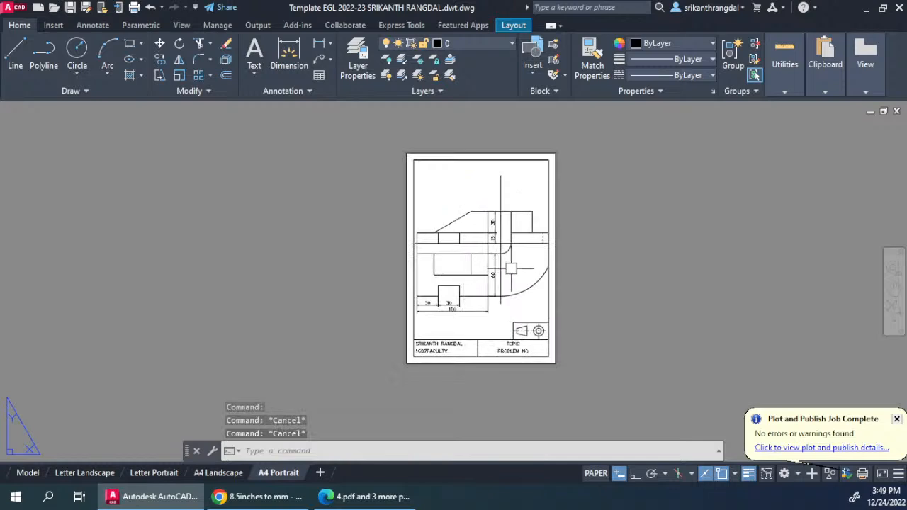
- Pan the orthographic views to centre them inside the A4 Portrait viewport
{"action": "double_click", "coordinate": [512, 269]}
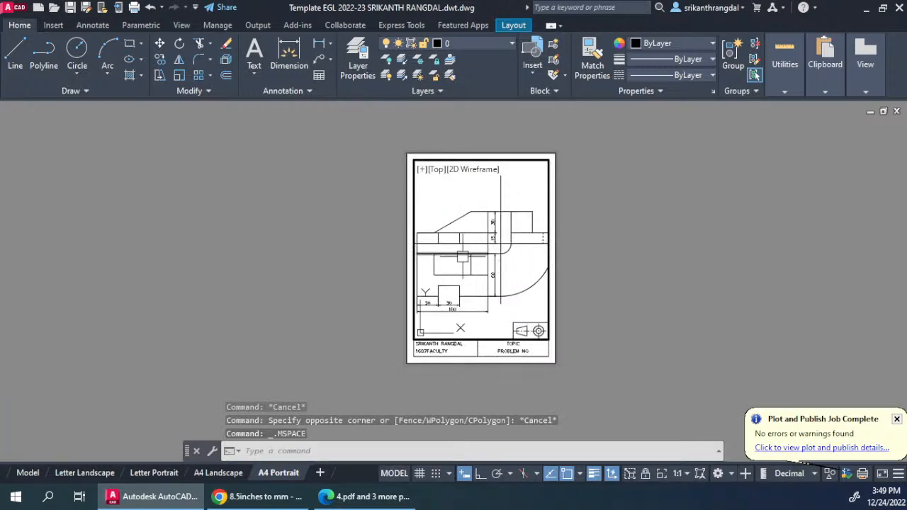
{"action": "mouse_move", "coordinate": [456, 272]}
{"action": "middle_mouse_down"}
{"action": "mouse_move", "coordinate": [449, 266]}
{"action": "mouse_move", "coordinate": [480, 273]}
{"action": "middle_mouse_up"}
{"action": "mouse_move", "coordinate": [479, 273]}
{"action": "left_mouse_down"}
{"action": "mouse_move", "coordinate": [462, 271]}
{"action": "mouse_move", "coordinate": [468, 264]}
{"action": "left_mouse_up"}
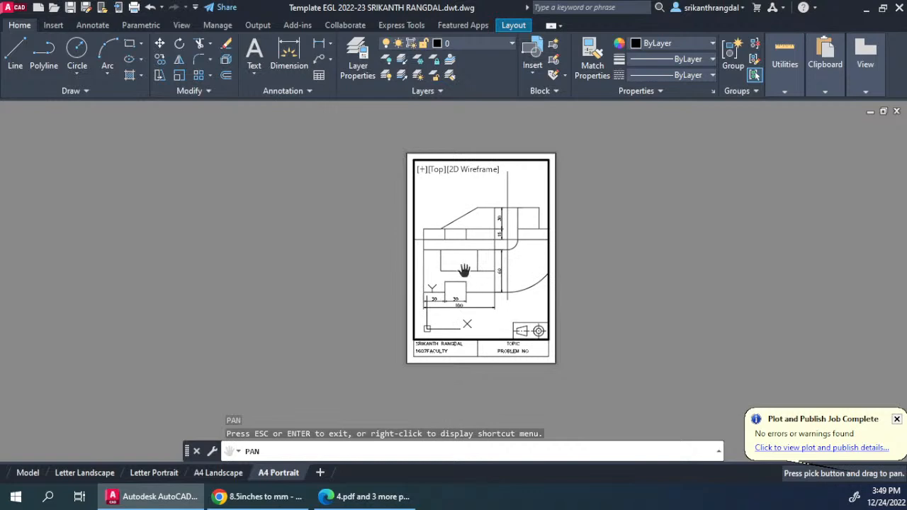
{"action": "key", "text": "Escape"}
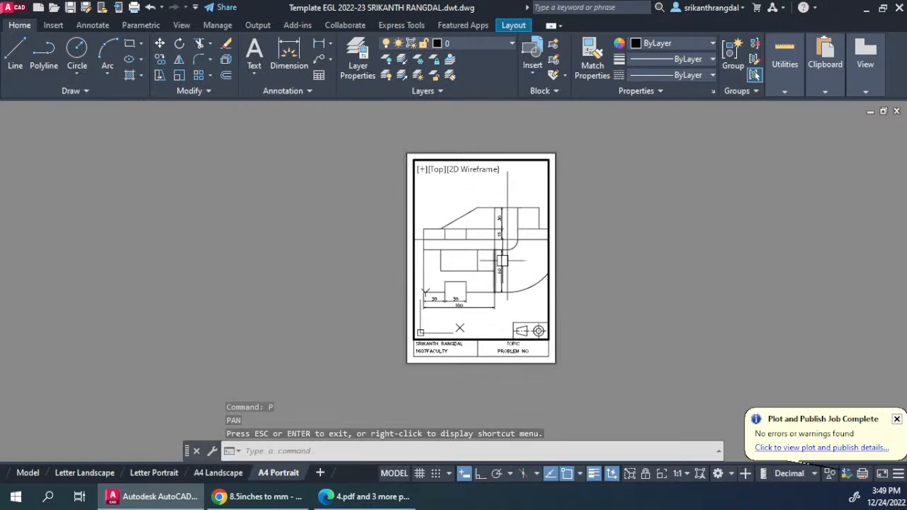
{"action": "scroll", "coordinate": [499, 269], "scroll_direction": "up", "scroll_amount": 5}
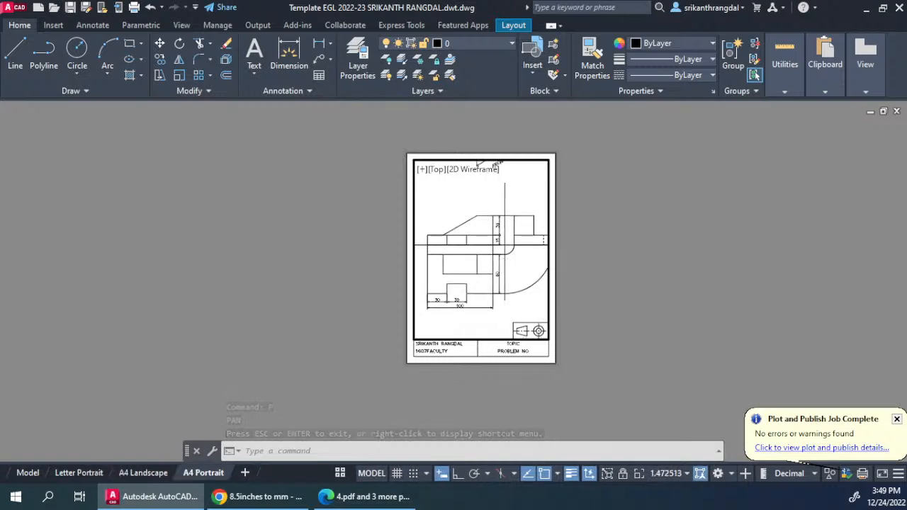
{"action": "scroll", "coordinate": [485, 258], "scroll_direction": "down", "scroll_amount": 2}
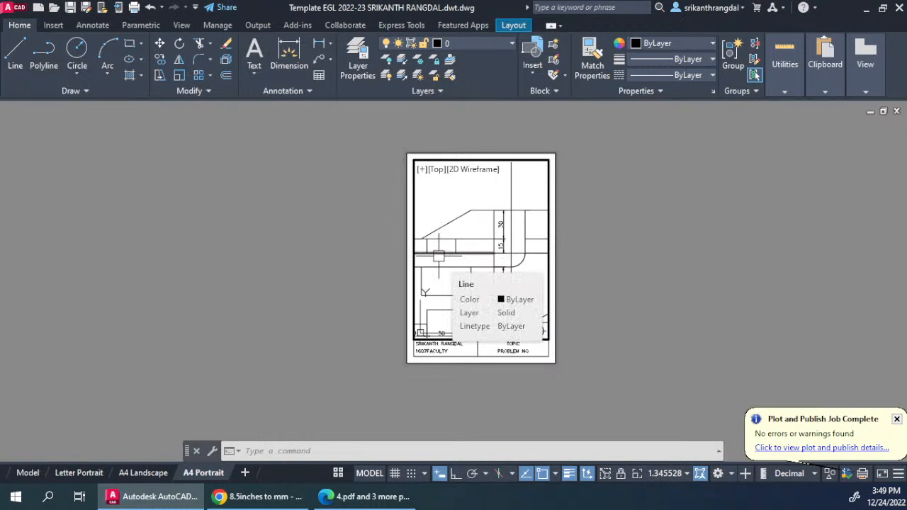
- Zoom the viewport to 1XP scale with the Z command
{"action": "key", "text": "Escape"}
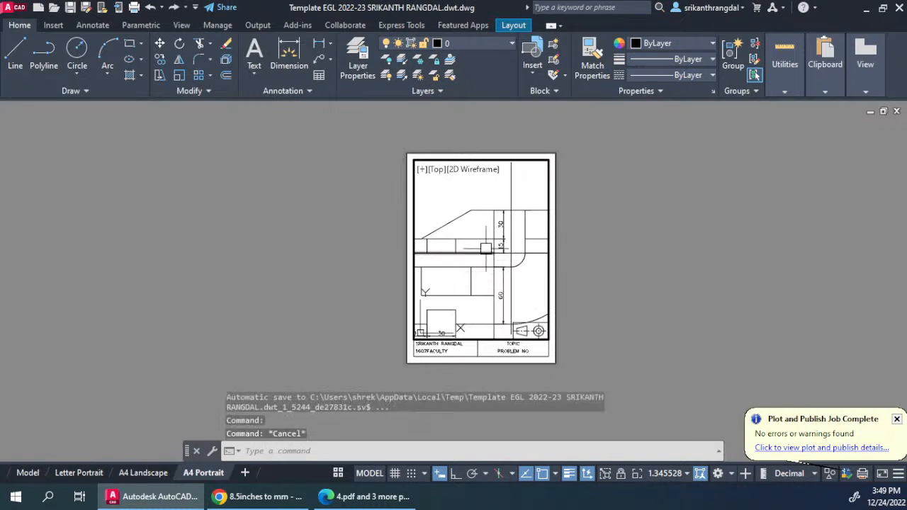
{"action": "type", "text": "z"}
{"action": "key", "text": "Return"}
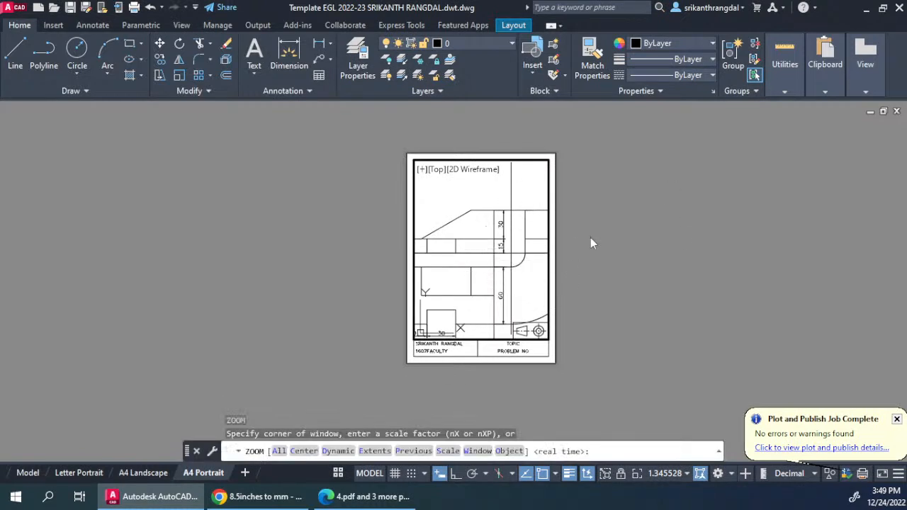
{"action": "key", "text": "Escape"}
{"action": "left_click", "coordinate": [462, 199]}
{"action": "key", "text": "Escape"}
{"action": "type", "text": "z"}
{"action": "key", "text": "Return"}
{"action": "type", "text": "1XP"}
{"action": "key", "text": "Return"}
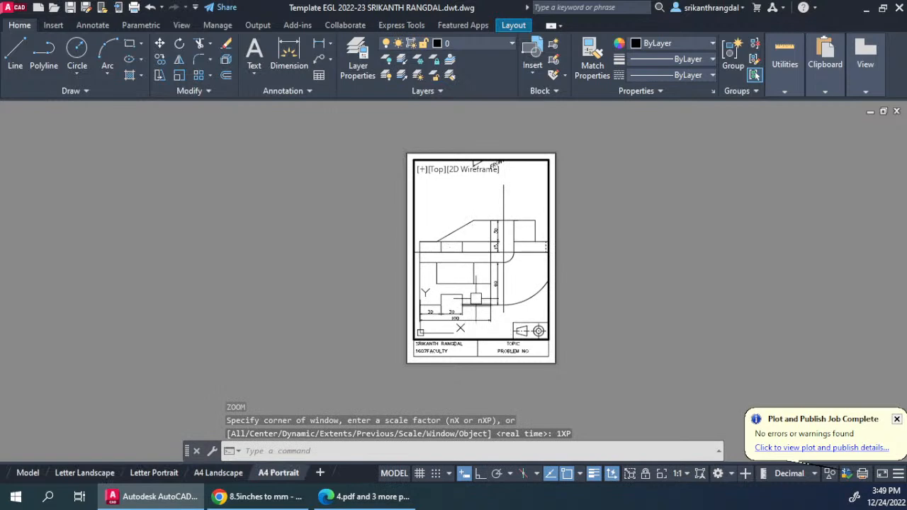
- Return to paper space, check the viewport, and move to the Letter Landscape layout
{"action": "double_click", "coordinate": [635, 265]}
{"action": "left_click", "coordinate": [494, 340]}
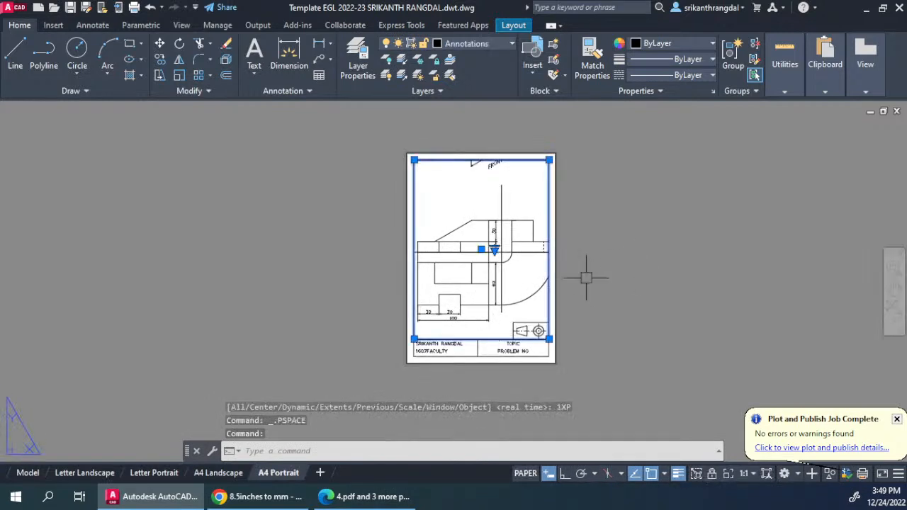
{"action": "key", "text": "Escape"}
{"action": "key", "text": "Escape"}
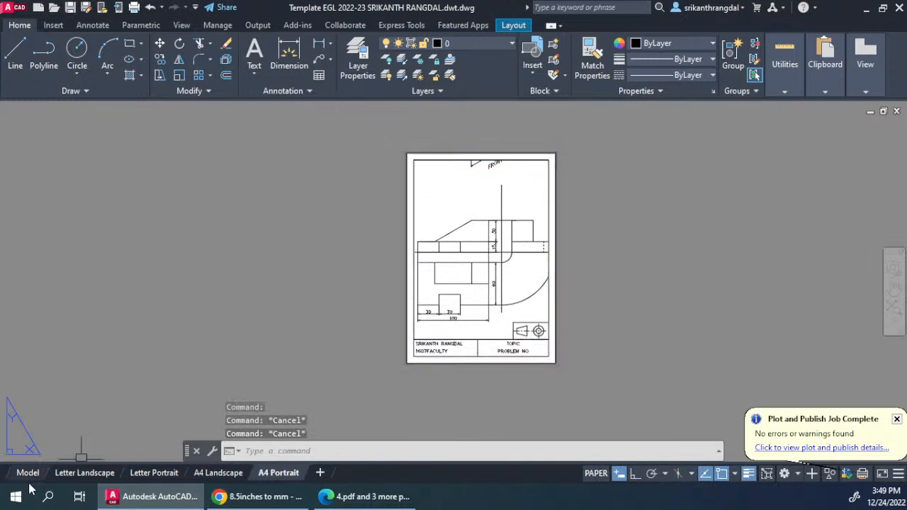
{"action": "left_click", "coordinate": [82, 475]}
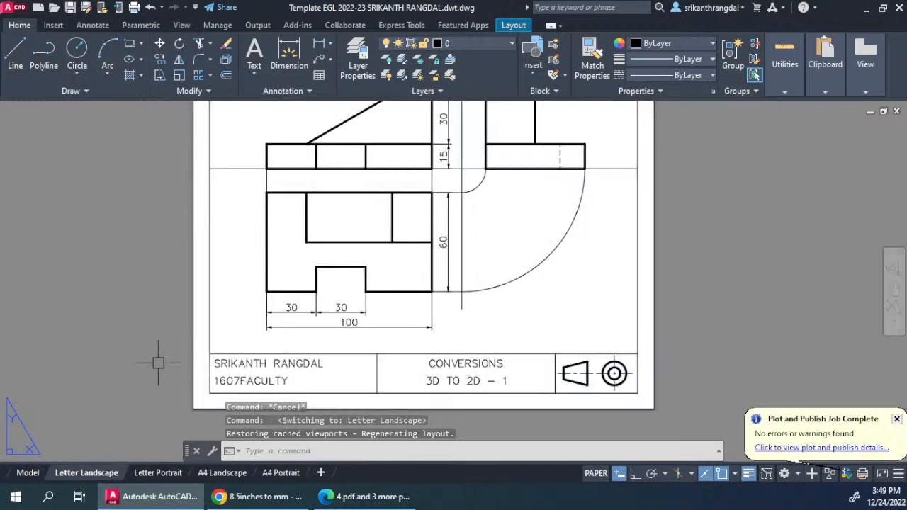
- In model space, select and delete the stray title-block frame at the right
{"action": "left_click", "coordinate": [28, 472]}
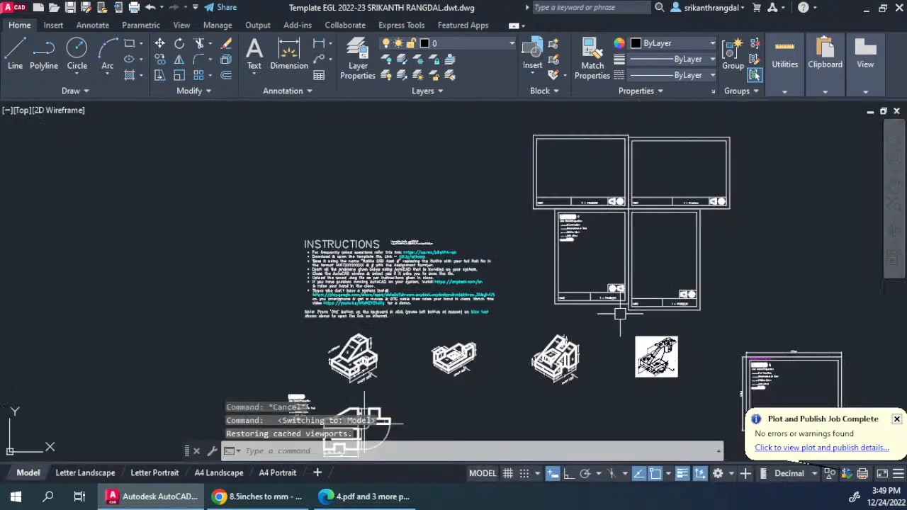
{"action": "middle_click_drag", "start_coordinate": [607, 316], "coordinate": [564, 252]}
{"action": "scroll", "coordinate": [510, 234], "scroll_direction": "down", "scroll_amount": 2}
{"action": "middle_click_drag", "start_coordinate": [694, 344], "coordinate": [547, 282]}
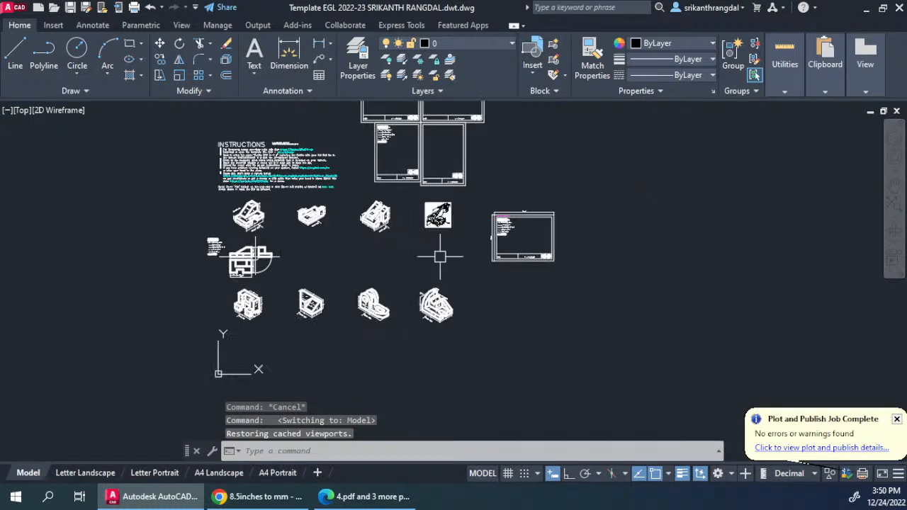
{"action": "left_click", "coordinate": [535, 206]}
{"action": "left_click", "coordinate": [493, 245]}
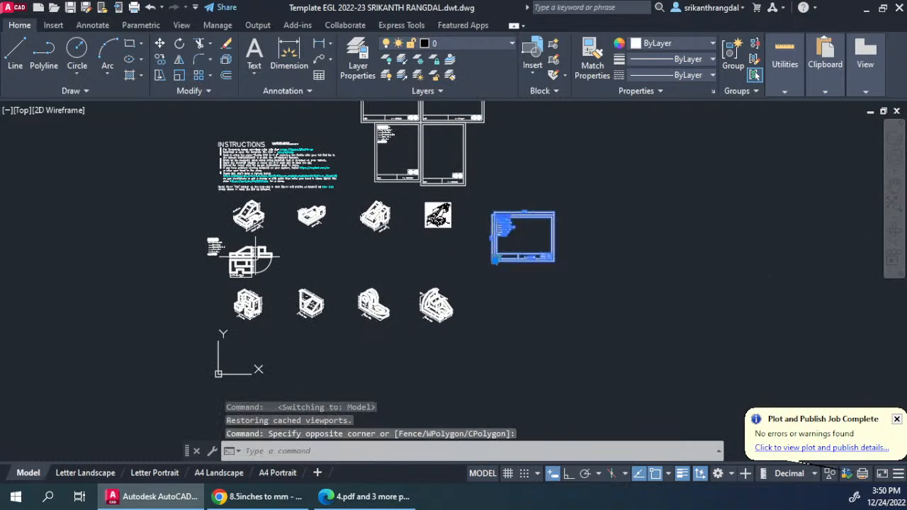
{"action": "key", "text": "Delete"}
- Recentre the view and window-select the four remaining frames and legend to check them
{"action": "middle_click_drag", "start_coordinate": [382, 256], "coordinate": [411, 284]}
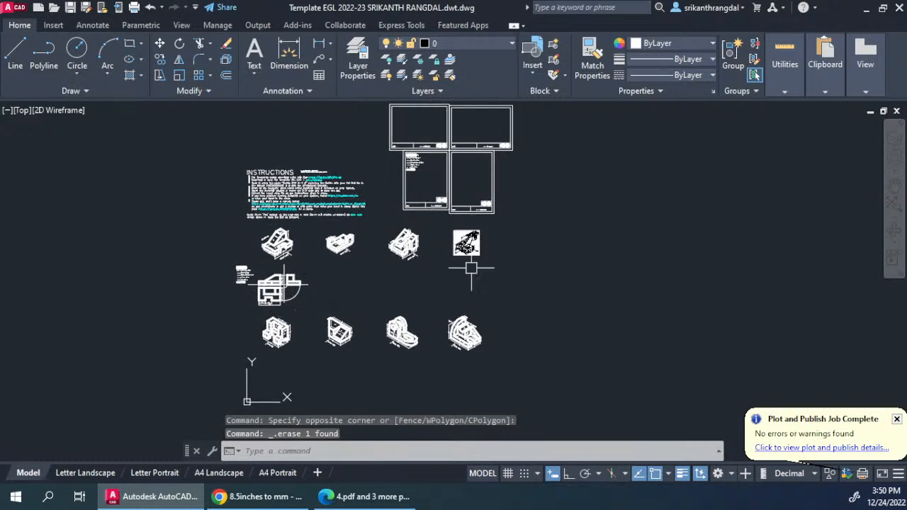
{"action": "scroll", "coordinate": [399, 199], "scroll_direction": "up", "scroll_amount": 2}
{"action": "middle_click_drag", "start_coordinate": [434, 240], "coordinate": [437, 274]}
{"action": "left_click", "coordinate": [478, 183]}
{"action": "left_click", "coordinate": [375, 244]}
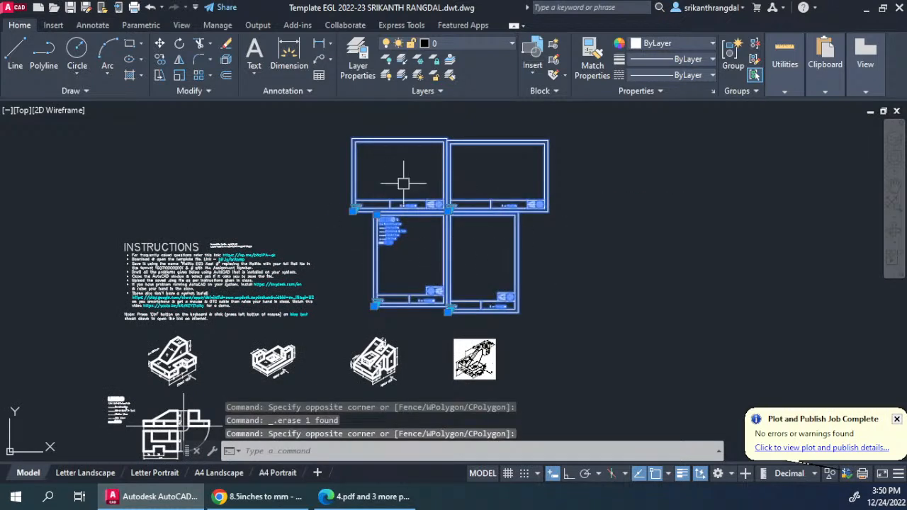
{"action": "scroll", "coordinate": [397, 225], "scroll_direction": "up", "scroll_amount": 4}
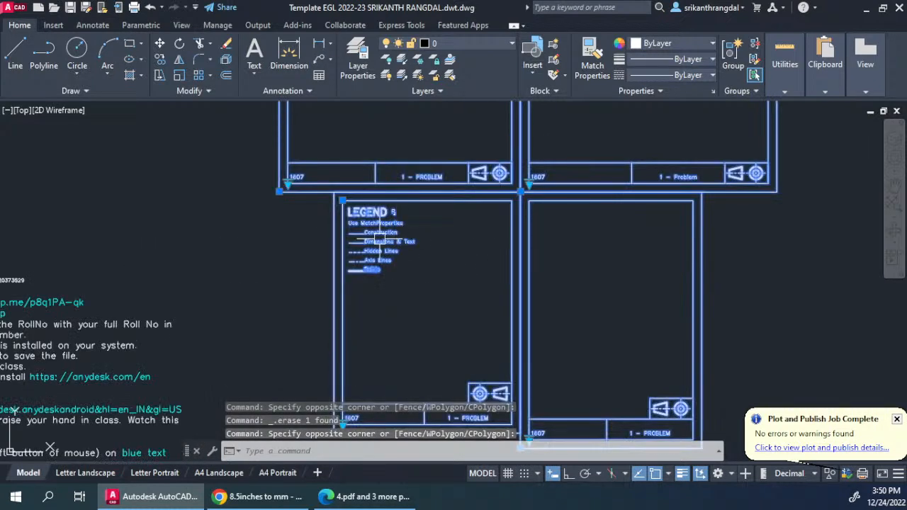
{"action": "key", "text": "Escape"}
{"action": "key", "text": "Escape"}
{"action": "key", "text": "Escape"}
{"action": "scroll", "coordinate": [374, 269], "scroll_direction": "down", "scroll_amount": 4}
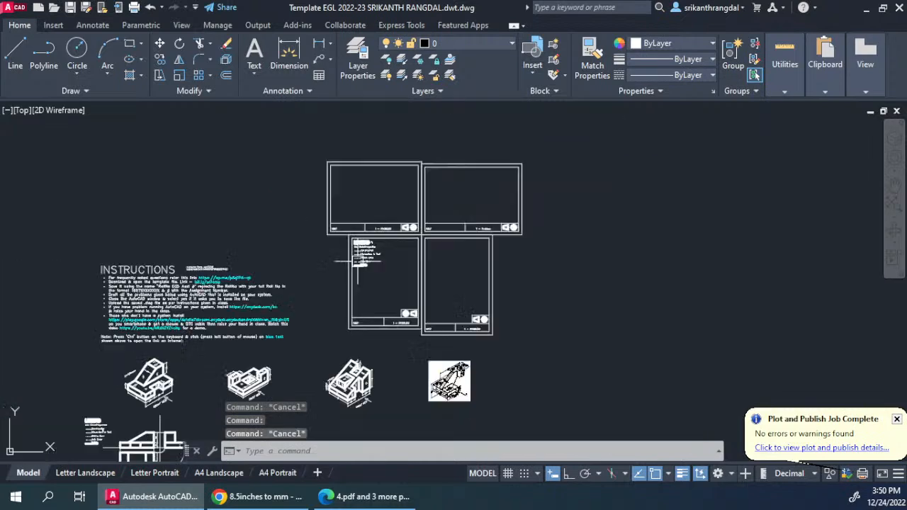
- Insert the LEGEND block right of the drawings at rotation 0, then explode it with X
{"action": "key", "text": "Return"}
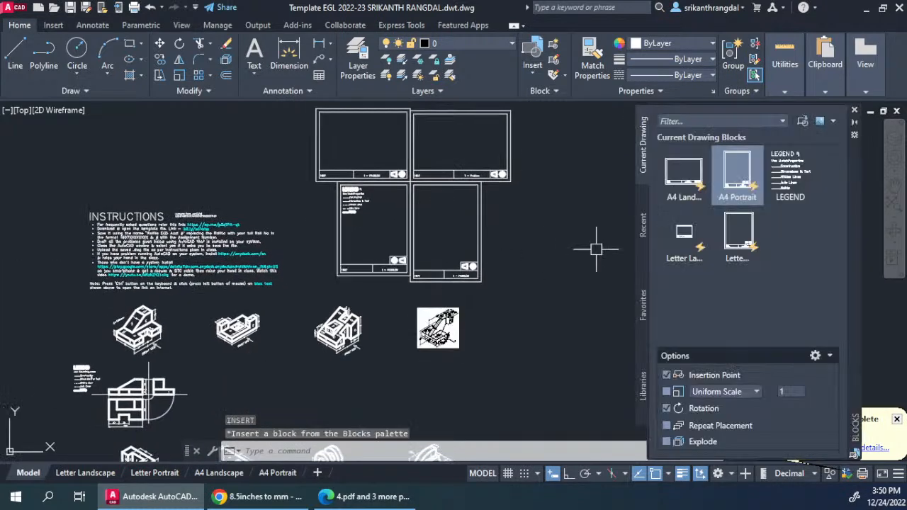
{"action": "mouse_move", "coordinate": [798, 174]}
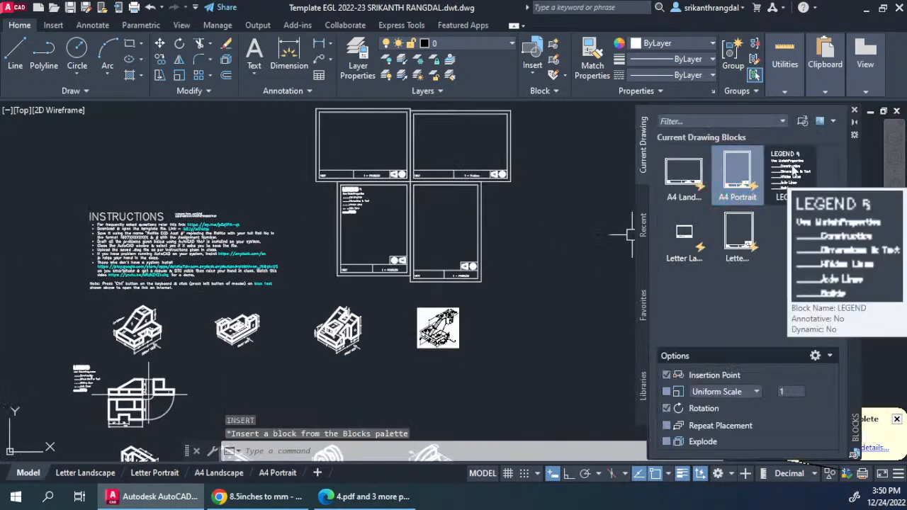
{"action": "left_click", "coordinate": [793, 172]}
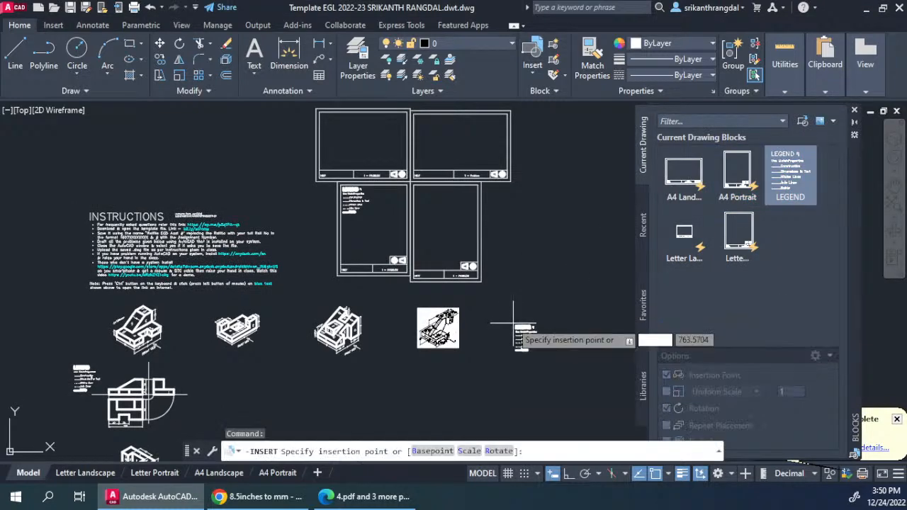
{"action": "middle_click_drag", "start_coordinate": [524, 326], "coordinate": [421, 276]}
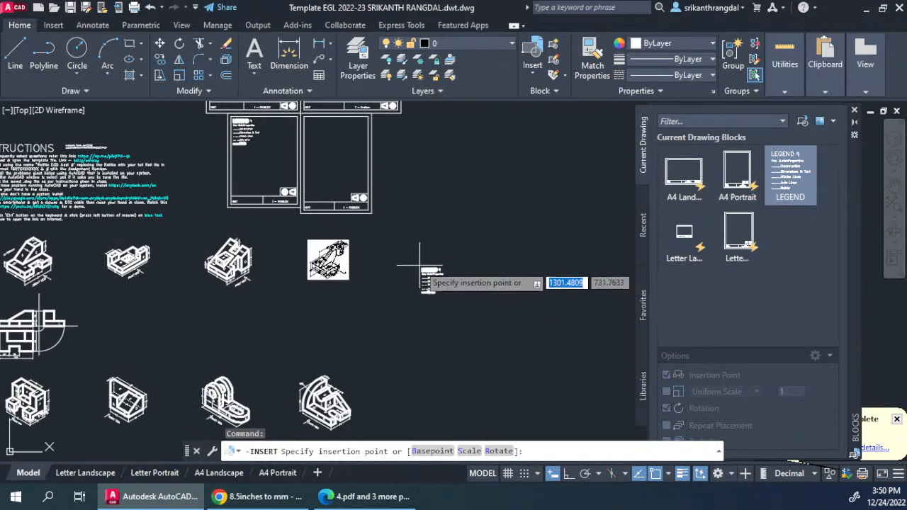
{"action": "left_click", "coordinate": [419, 267]}
{"action": "key", "text": "Return"}
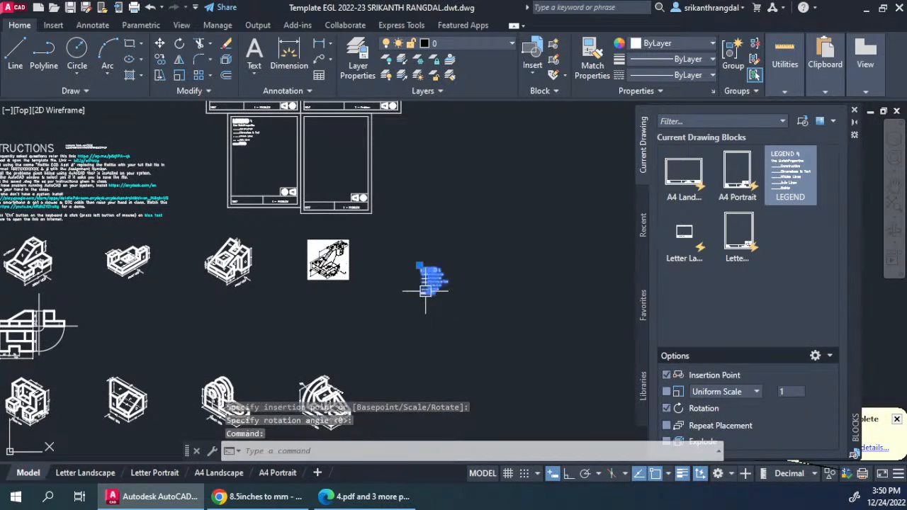
{"action": "type", "text": "X"}
{"action": "key", "text": "Return"}
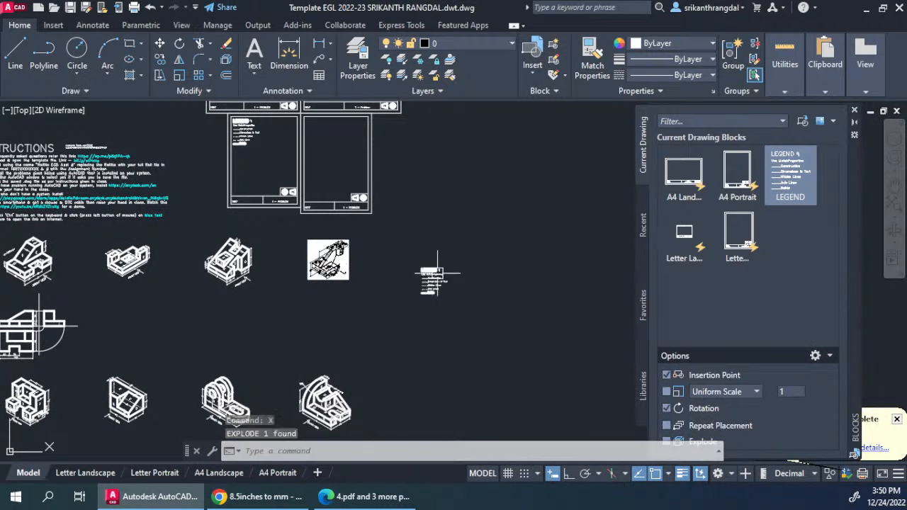
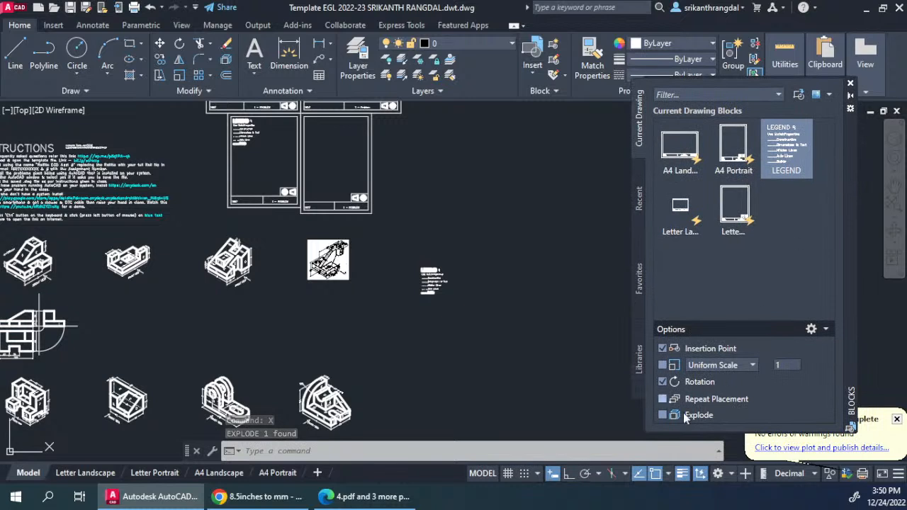
- In the Blocks palette options, enable Explode and fix insertion rotation at 0 degrees
{"action": "left_click", "coordinate": [662, 415]}
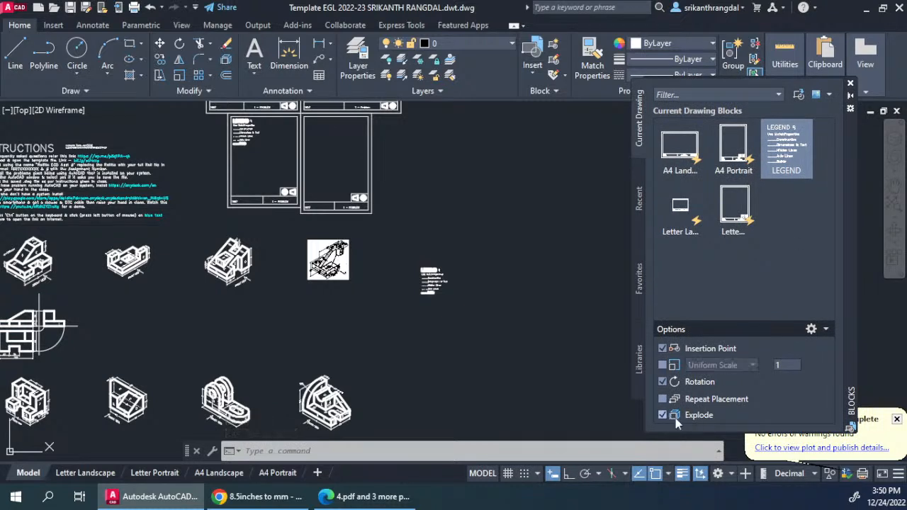
{"action": "left_click", "coordinate": [663, 382]}
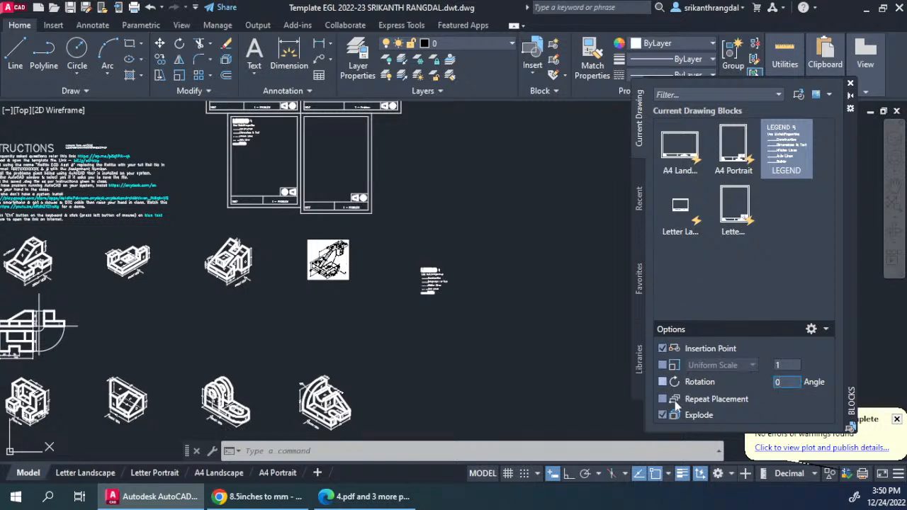
{"action": "left_click", "coordinate": [663, 415]}
{"action": "left_click", "coordinate": [514, 311]}
{"action": "left_click", "coordinate": [519, 313]}
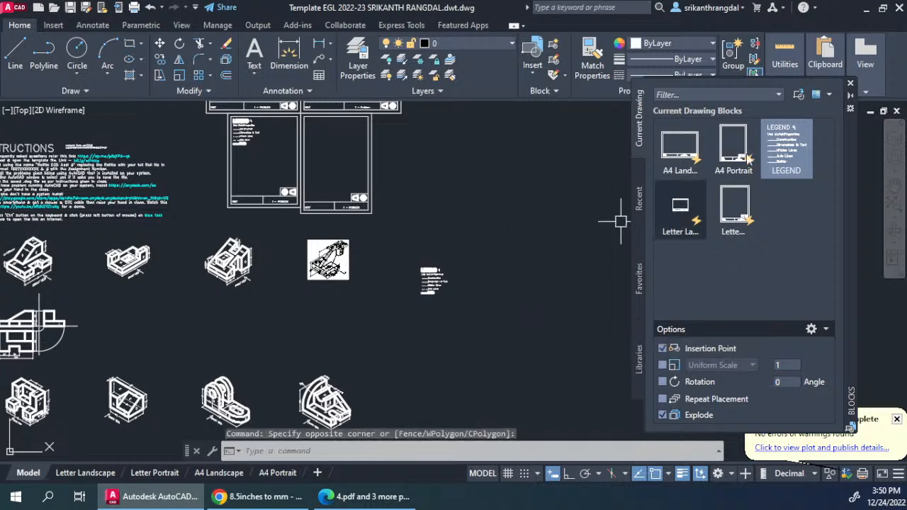
- Insert an exploded LEGEND copy beside the existing legend and confirm it came in as pieces
{"action": "left_click", "coordinate": [783, 147]}
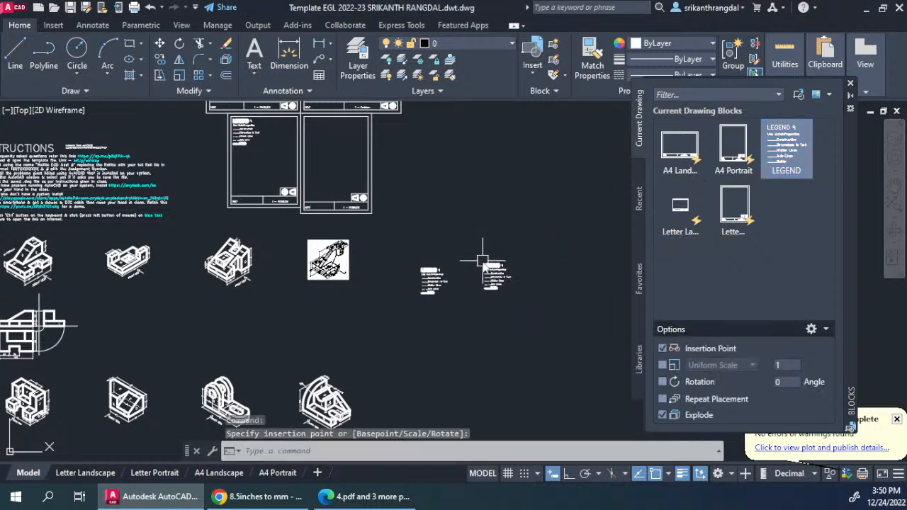
{"action": "scroll", "coordinate": [504, 285], "scroll_direction": "up", "scroll_amount": 5}
{"action": "left_click", "coordinate": [549, 207]}
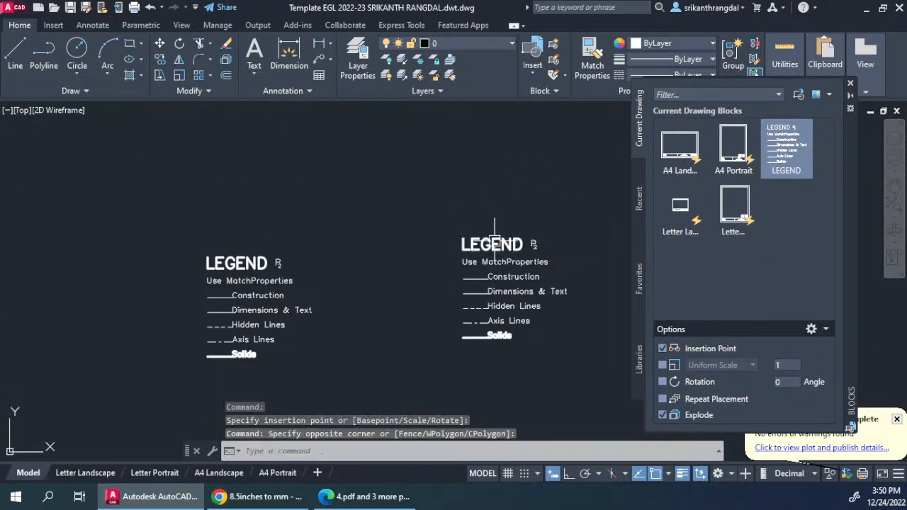
{"action": "left_click", "coordinate": [466, 245]}
{"action": "key", "text": "Escape"}
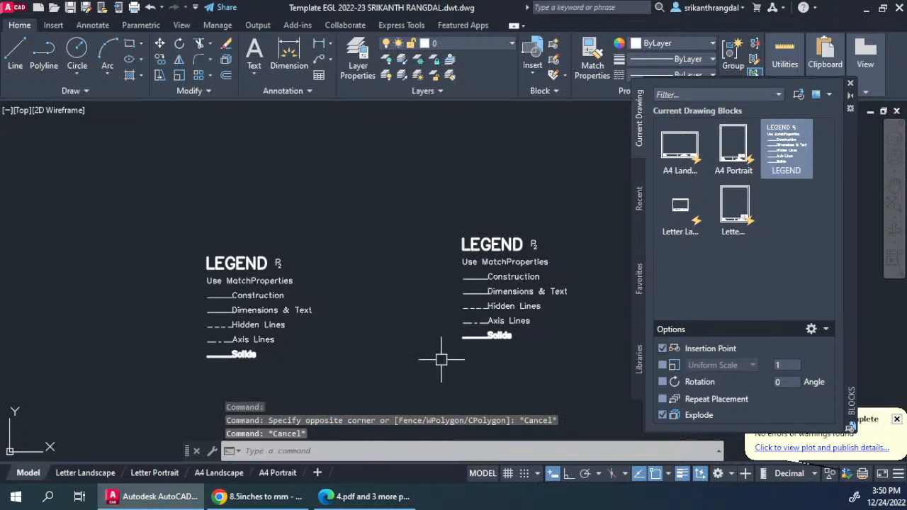
- With Explode turned off, insert another whole LEGEND block right of the copies
{"action": "left_click", "coordinate": [661, 416]}
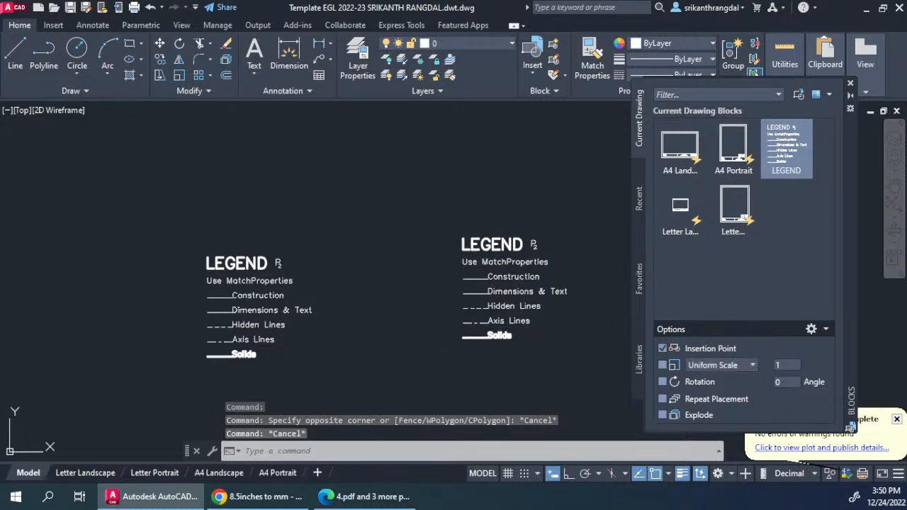
{"action": "middle_click_drag", "start_coordinate": [542, 323], "coordinate": [344, 322]}
{"action": "left_click", "coordinate": [773, 157]}
{"action": "left_click", "coordinate": [439, 238]}
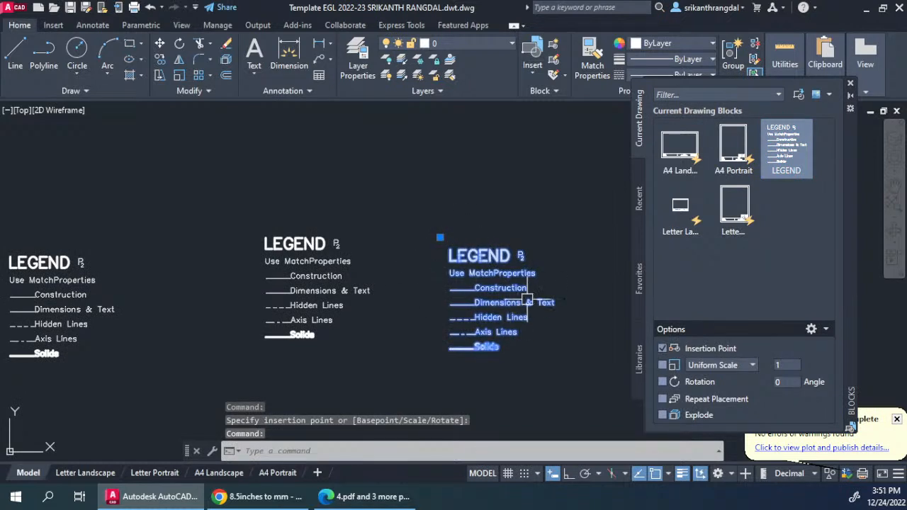
{"action": "key", "text": "Escape"}
- Move the middle legend's LEGEND title up and to the left
{"action": "left_click", "coordinate": [322, 244]}
{"action": "left_click", "coordinate": [312, 272]}
{"action": "left_click", "coordinate": [307, 305]}
{"action": "left_click", "coordinate": [302, 335]}
{"action": "left_click", "coordinate": [298, 348]}
{"action": "key", "text": "Escape"}
{"action": "key", "text": "Escape"}
{"action": "key", "text": "Escape"}
{"action": "left_click", "coordinate": [297, 239]}
{"action": "left_click_drag", "start_coordinate": [312, 245], "coordinate": [255, 200]}
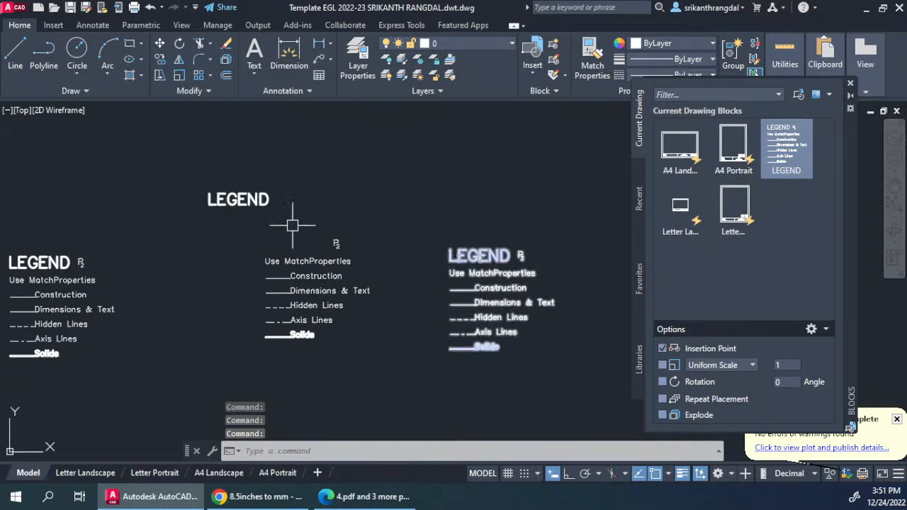
- Move the right-hand LEGEND block up and to the right
{"action": "left_click", "coordinate": [489, 287]}
{"action": "left_click_drag", "start_coordinate": [499, 275], "coordinate": [530, 219]}
{"action": "left_click", "coordinate": [522, 296]}
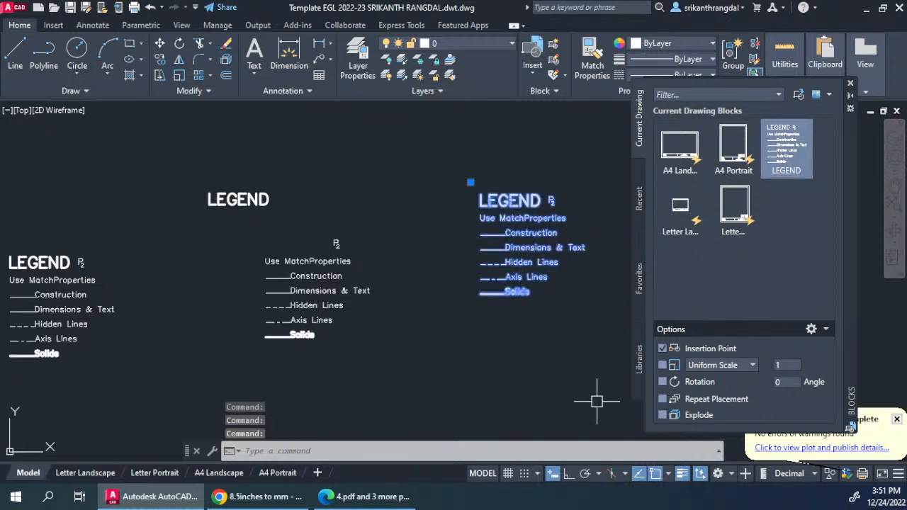
{"action": "key", "text": "Escape"}
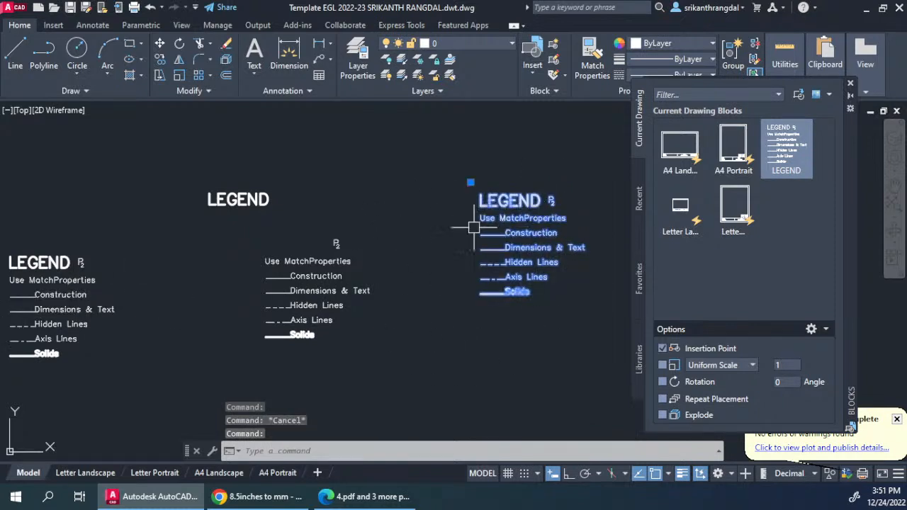
{"action": "key", "text": "Escape"}
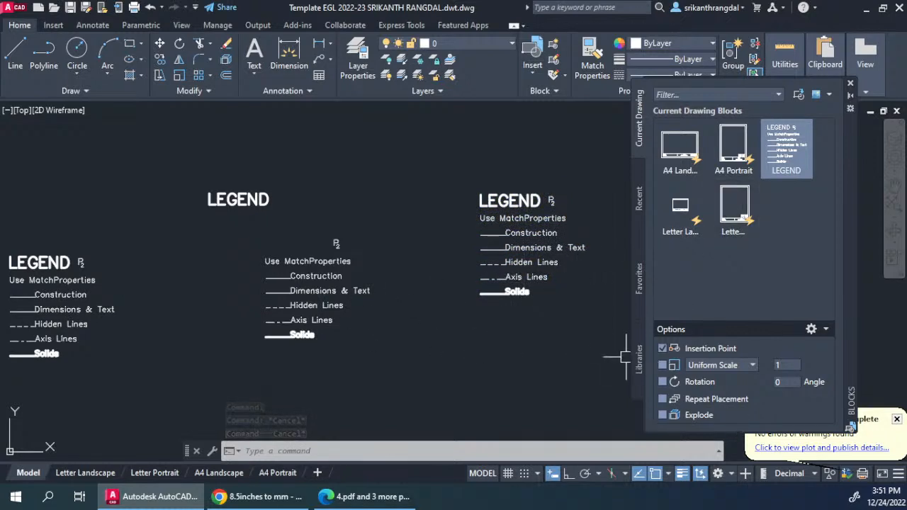
- Explode the right-hand LEGEND block with X and check its separate entries
{"action": "left_click", "coordinate": [524, 218]}
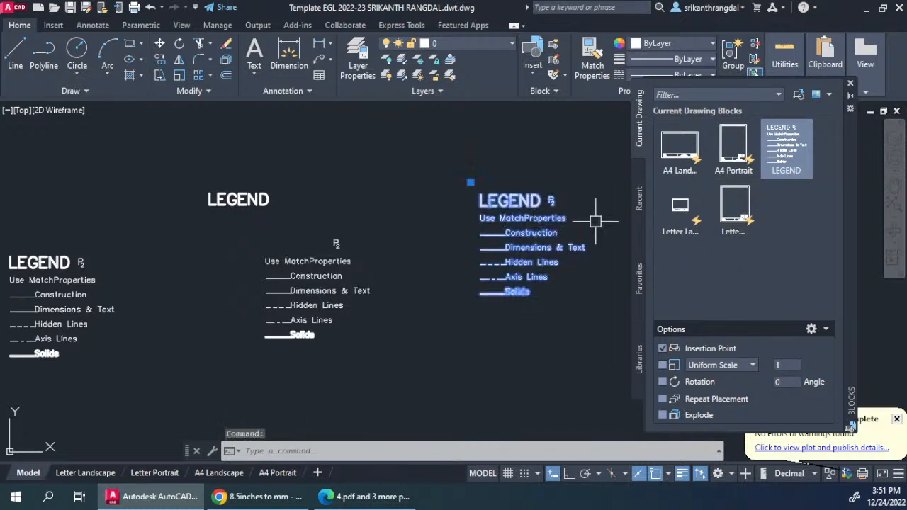
{"action": "type", "text": "x"}
{"action": "key", "text": "Return"}
{"action": "left_click", "coordinate": [510, 200]}
{"action": "left_click", "coordinate": [532, 232]}
{"action": "left_click", "coordinate": [527, 277]}
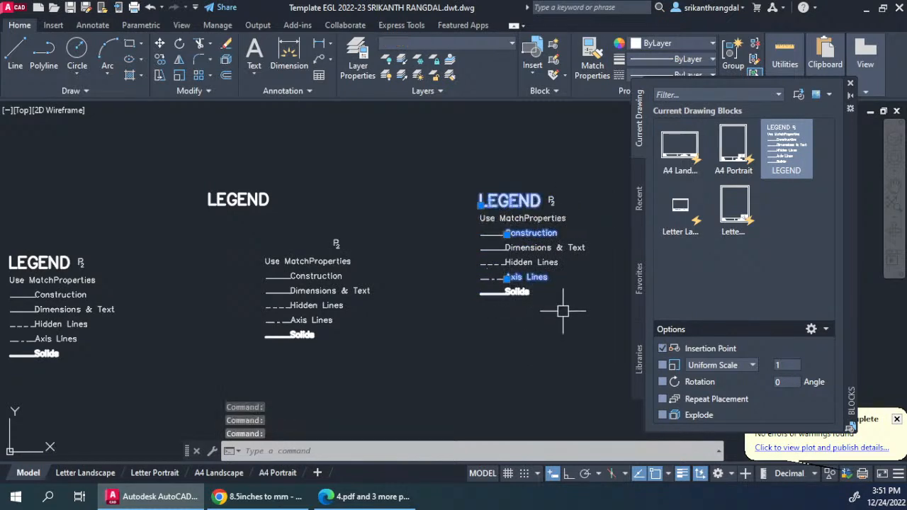
{"action": "key", "text": "Escape"}
{"action": "key", "text": "Escape"}
{"action": "key", "text": "Escape"}
- Crossing-window all the trial legend copies and delete them (42 objects)
{"action": "scroll", "coordinate": [320, 309], "scroll_direction": "down", "scroll_amount": 4}
{"action": "mouse_move", "coordinate": [157, 351]}
{"action": "middle_mouse_down"}
{"action": "mouse_move", "coordinate": [411, 302]}
{"action": "mouse_move", "coordinate": [245, 300]}
{"action": "middle_mouse_up"}
{"action": "left_click", "coordinate": [527, 153]}
{"action": "left_click", "coordinate": [241, 368]}
{"action": "key", "text": "Delete"}
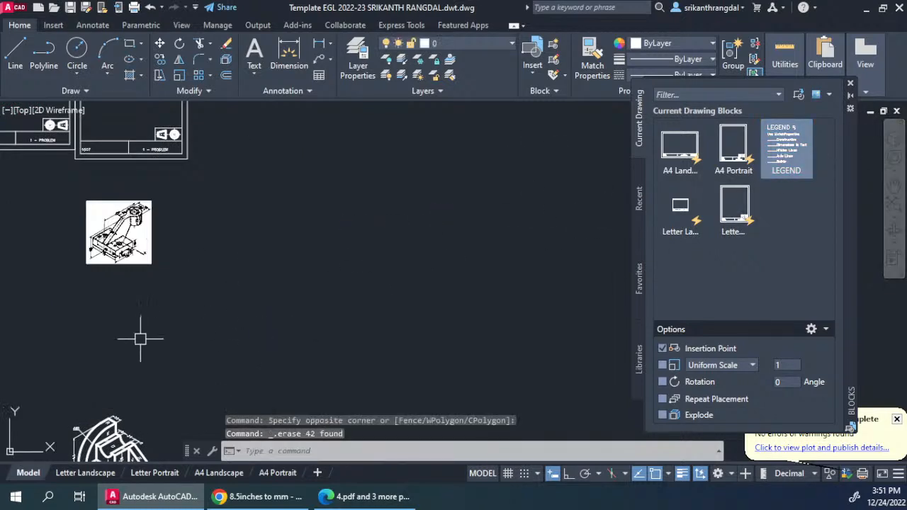
- Pan model space to centre the orthographic view with its legend
{"action": "middle_click_drag", "start_coordinate": [141, 336], "coordinate": [262, 277]}
{"action": "middle_click_drag", "start_coordinate": [344, 334], "coordinate": [359, 253]}
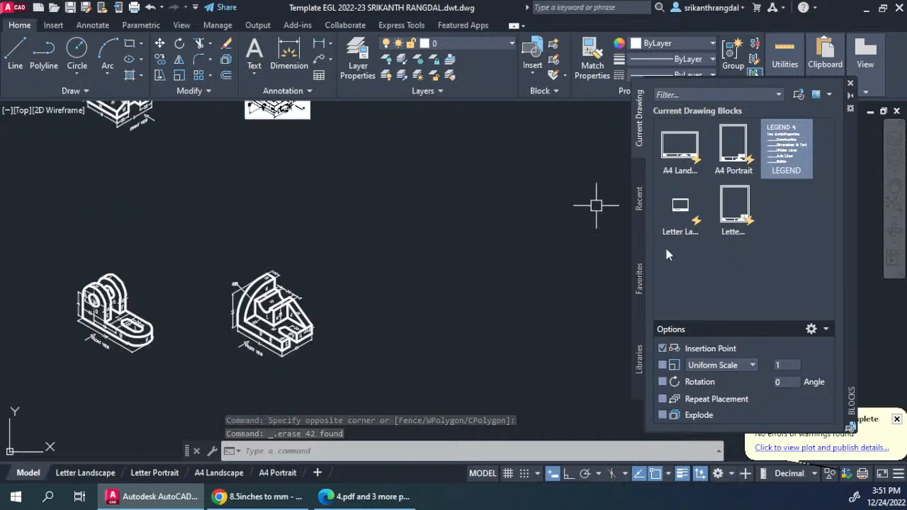
{"action": "mouse_move", "coordinate": [212, 325]}
{"action": "middle_mouse_down"}
{"action": "mouse_move", "coordinate": [461, 310]}
{"action": "mouse_move", "coordinate": [578, 343]}
{"action": "middle_mouse_up"}
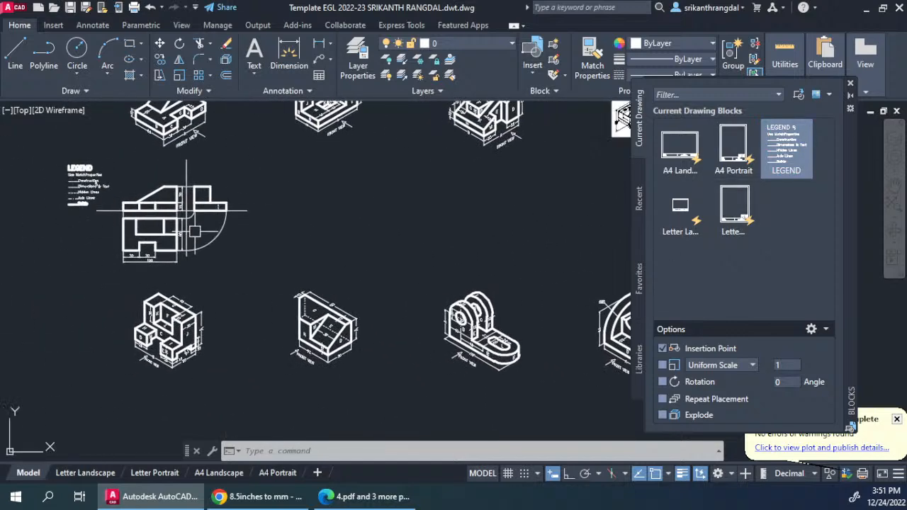
{"action": "middle_click_drag", "start_coordinate": [201, 232], "coordinate": [216, 272]}
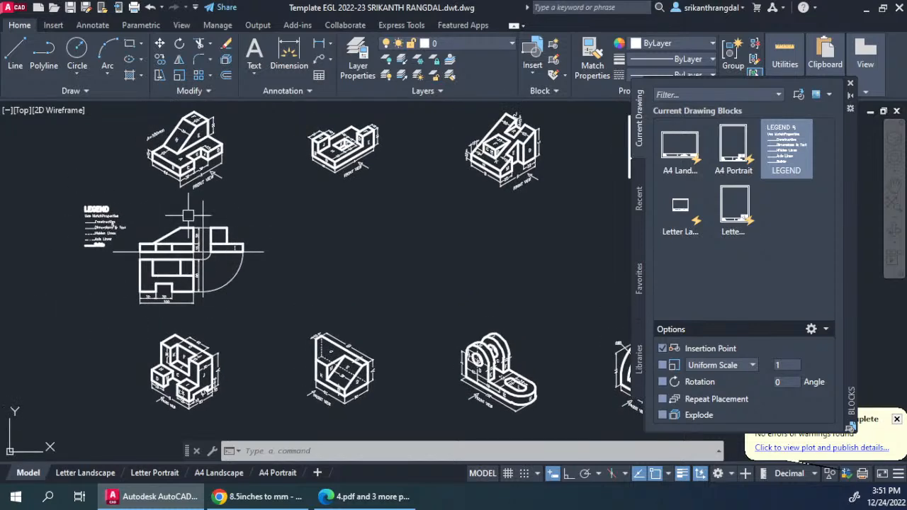
- Switch to the Letter Landscape sheet, fit it in view, and close the block library
{"action": "left_click", "coordinate": [86, 472]}
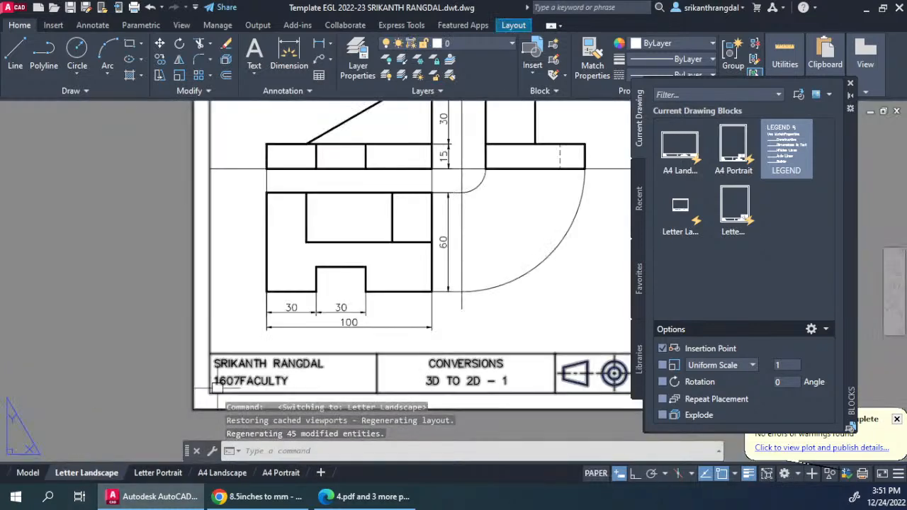
{"action": "middle_click", "coordinate": [100, 353]}
{"action": "middle_click", "coordinate": [100, 353]}
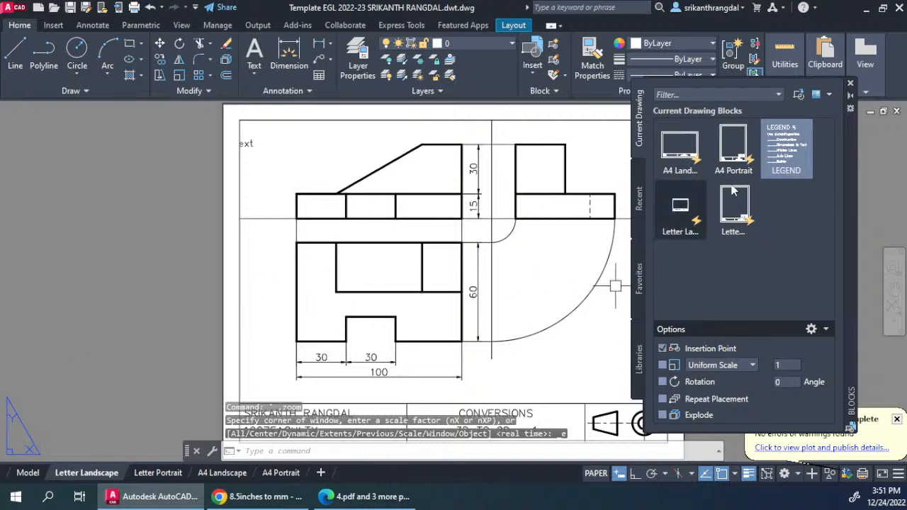
{"action": "left_click", "coordinate": [850, 86]}
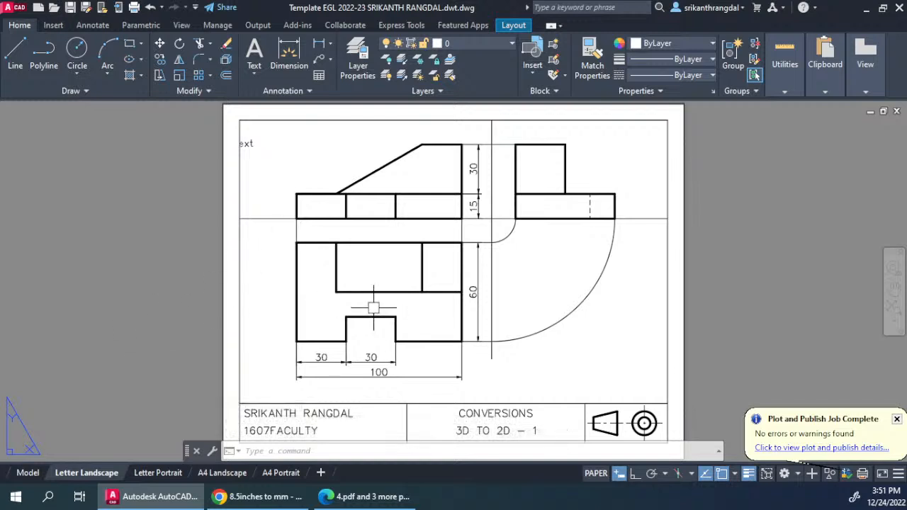
- Inside the viewport, zoom to extents and then set the scale to 1XP
{"action": "double_click", "coordinate": [527, 294]}
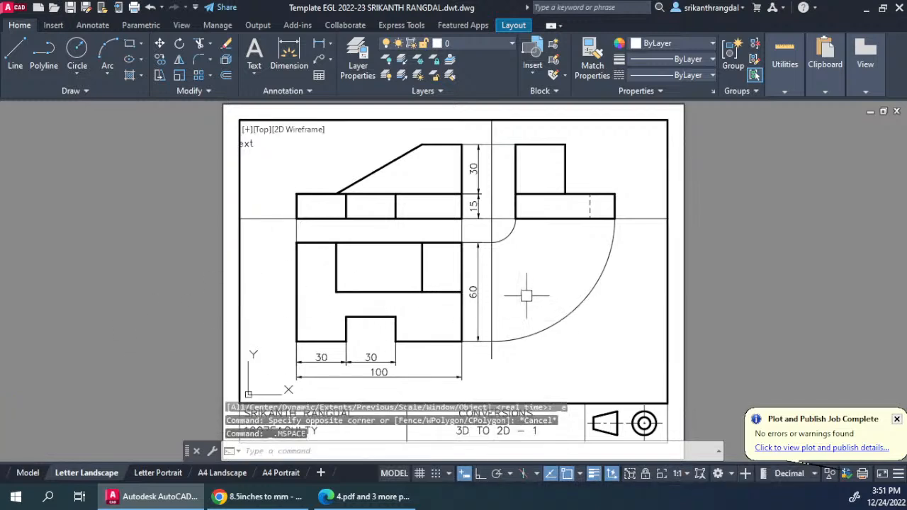
{"action": "type", "text": "z"}
{"action": "key", "text": "Return"}
{"action": "type", "text": "e"}
{"action": "key", "text": "Return"}
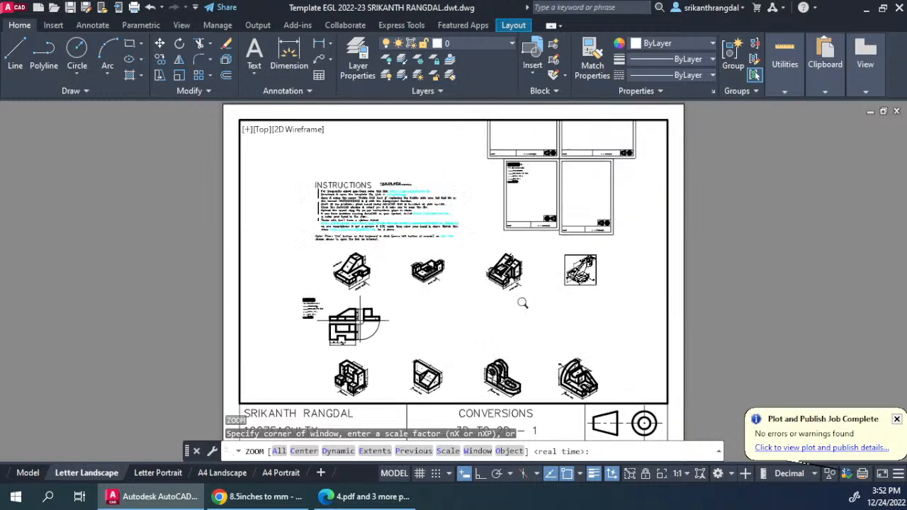
{"action": "scroll", "coordinate": [332, 338], "scroll_direction": "up", "scroll_amount": 3}
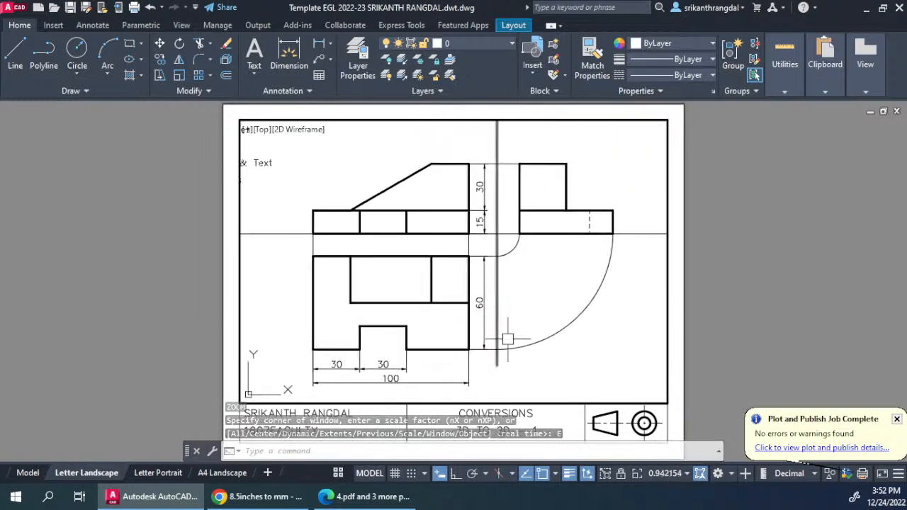
{"action": "key", "text": "Return"}
{"action": "type", "text": "1X"}
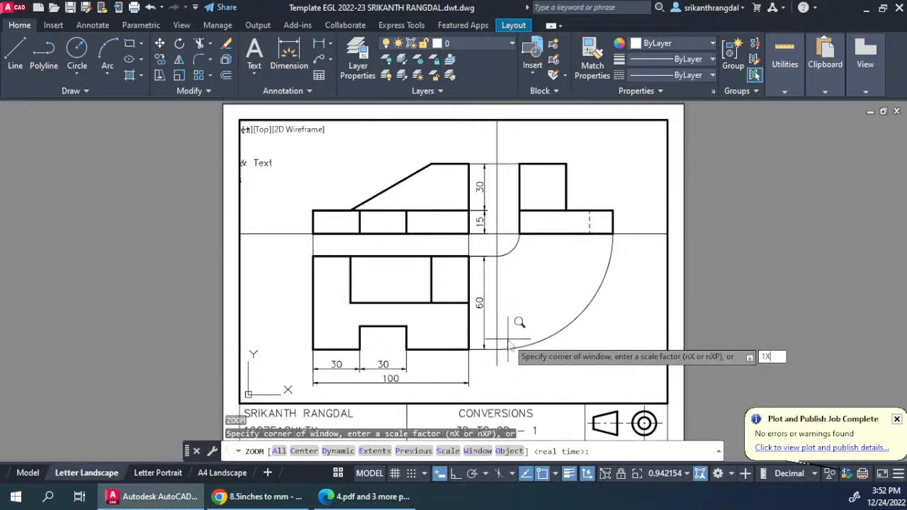
{"action": "type", "text": "P"}
{"action": "key", "text": "Return"}
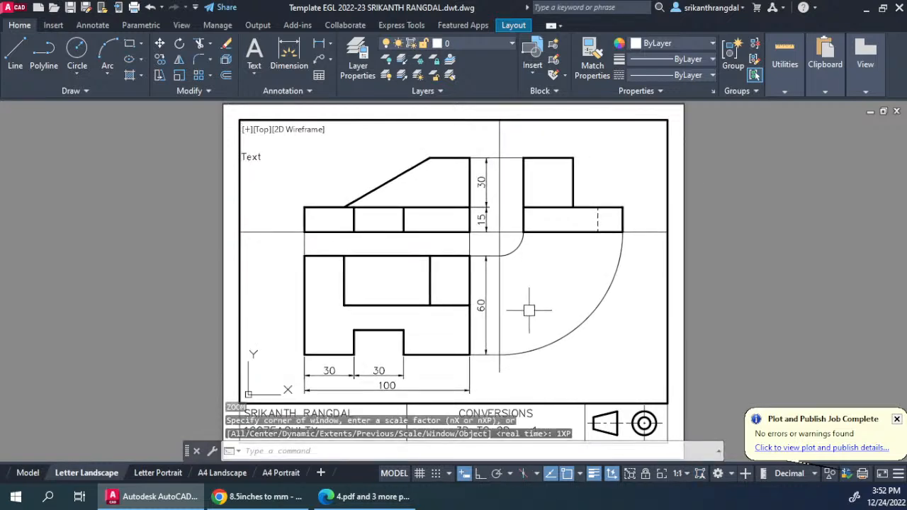
- Pan the drawing slightly right within the viewport and return to paper space
{"action": "key", "text": "Return"}
{"action": "mouse_move", "coordinate": [512, 328]}
{"action": "left_mouse_down"}
{"action": "mouse_move", "coordinate": [548, 335]}
{"action": "mouse_move", "coordinate": [541, 331]}
{"action": "left_mouse_up"}
{"action": "key", "text": "Escape"}
{"action": "key", "text": "Escape"}
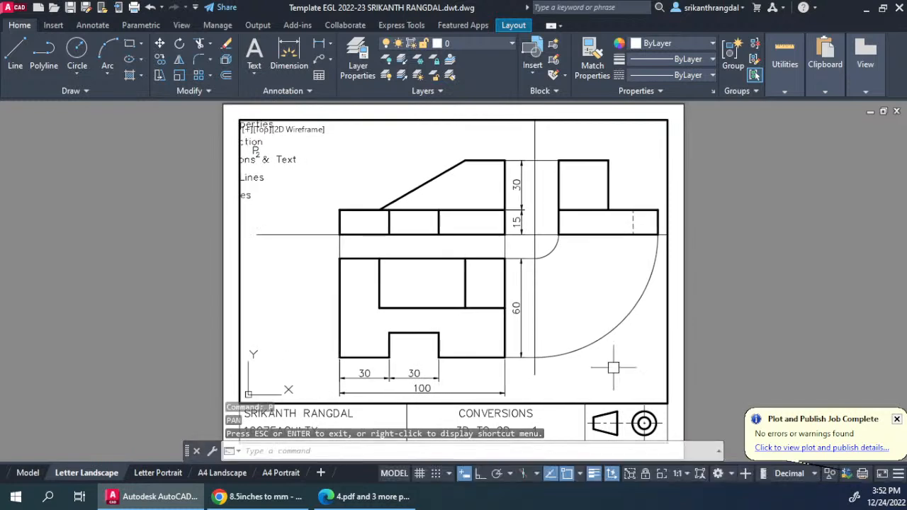
{"action": "double_click", "coordinate": [727, 332]}
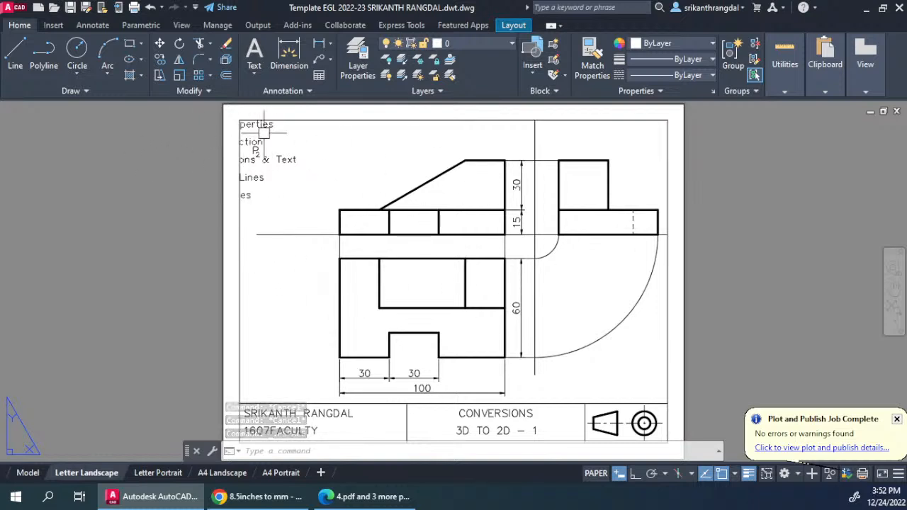
- In model space, move the legend text farther left of the orthographic drawing
{"action": "left_click", "coordinate": [28, 472]}
{"action": "left_click", "coordinate": [112, 180]}
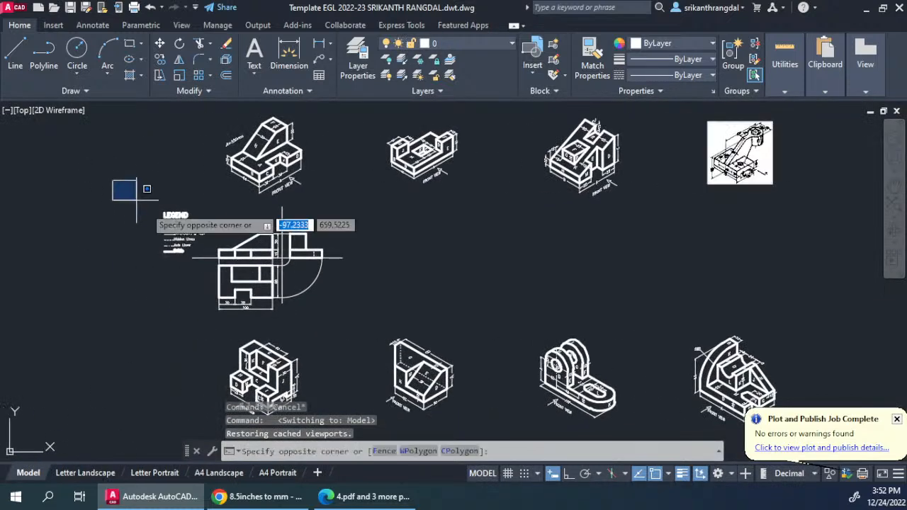
{"action": "left_click", "coordinate": [209, 267]}
{"action": "type", "text": "m"}
{"action": "key", "text": "Return"}
{"action": "left_click", "coordinate": [135, 270]}
{"action": "left_click", "coordinate": [81, 276]}
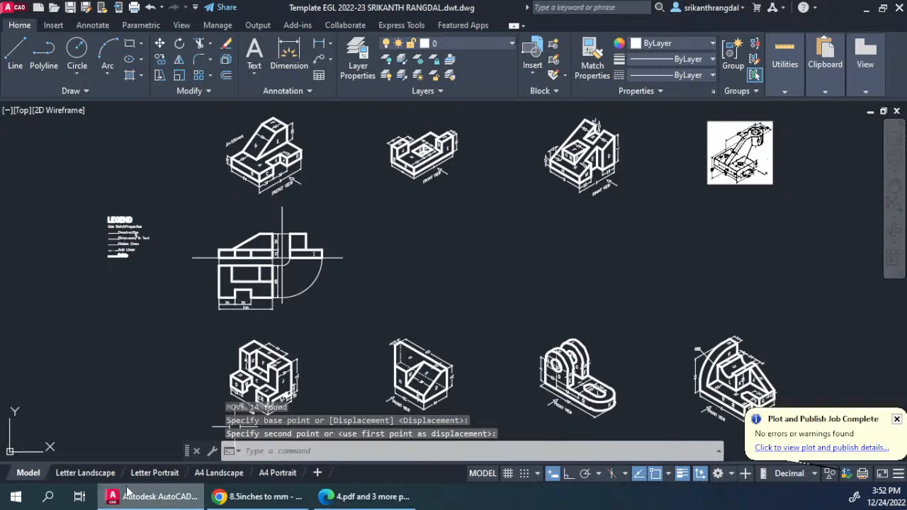
- Check the Letter Landscape sheet to confirm the legend is outside the viewport
{"action": "left_click", "coordinate": [85, 473]}
{"action": "middle_click_drag", "start_coordinate": [391, 262], "coordinate": [455, 265]}
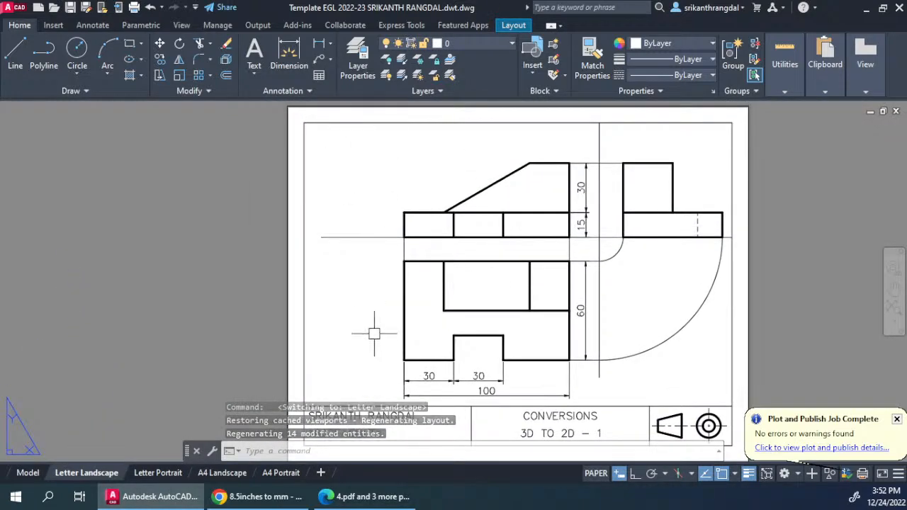
{"action": "middle_click_drag", "start_coordinate": [385, 366], "coordinate": [136, 433]}
{"action": "key", "text": "Escape"}
- Copy the instructions text block and paste it above the orthographic drawing
{"action": "left_click", "coordinate": [29, 472]}
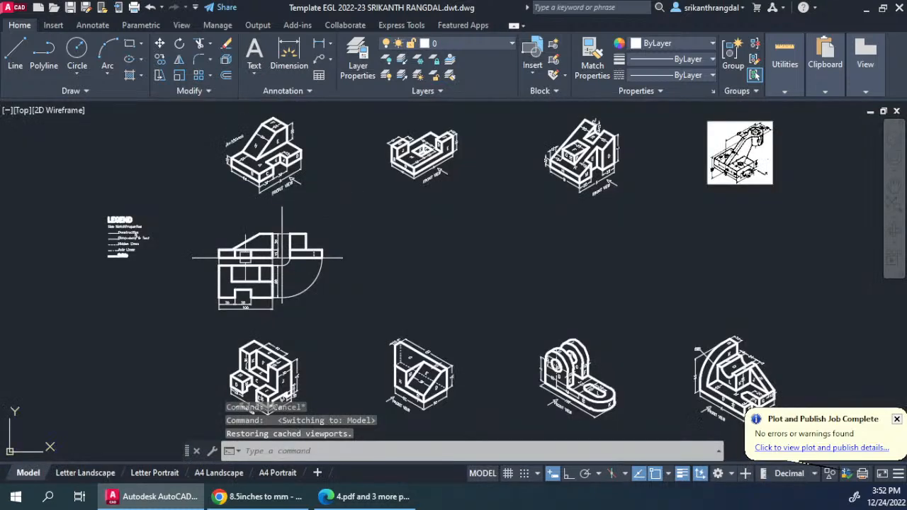
{"action": "middle_click_drag", "start_coordinate": [350, 319], "coordinate": [447, 389]}
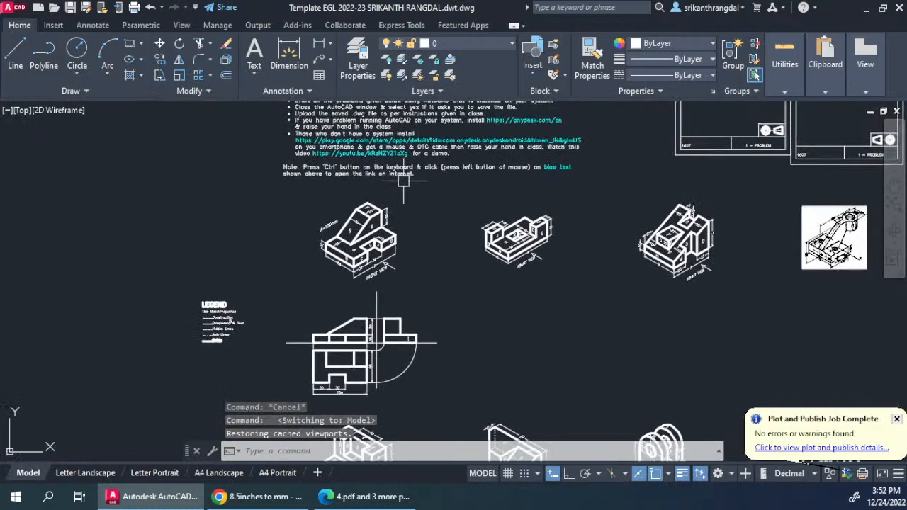
{"action": "middle_click_drag", "start_coordinate": [403, 180], "coordinate": [412, 214]}
{"action": "left_click", "coordinate": [402, 207]}
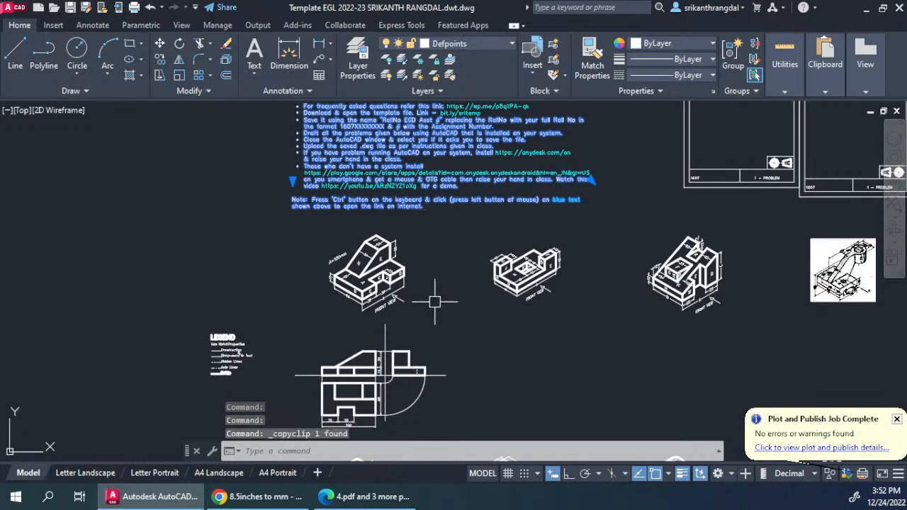
{"action": "key", "text": "ctrl+c"}
{"action": "key", "text": "ctrl+v"}
{"action": "middle_click_drag", "start_coordinate": [286, 369], "coordinate": [291, 247]}
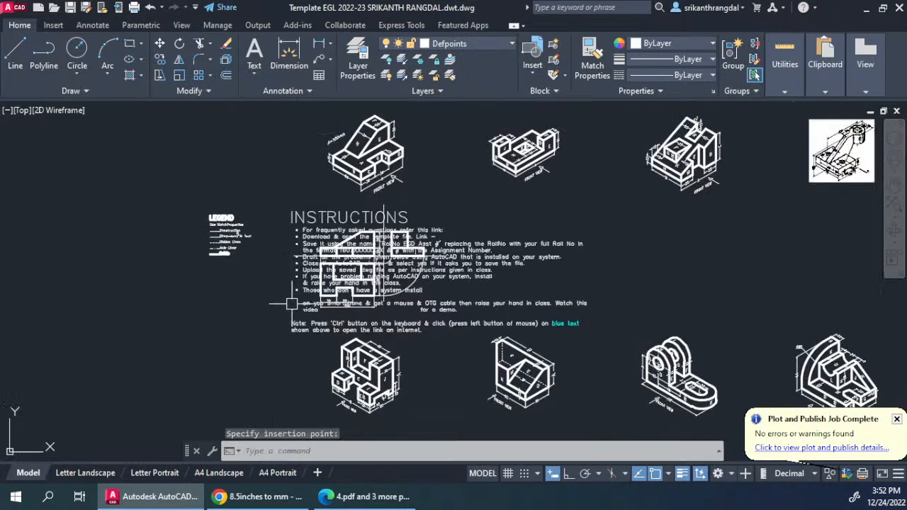
{"action": "left_click", "coordinate": [291, 303]}
- Replace the pasted text's contents with the placeholder 'DSFSDF' and narrow its box
{"action": "double_click", "coordinate": [351, 287]}
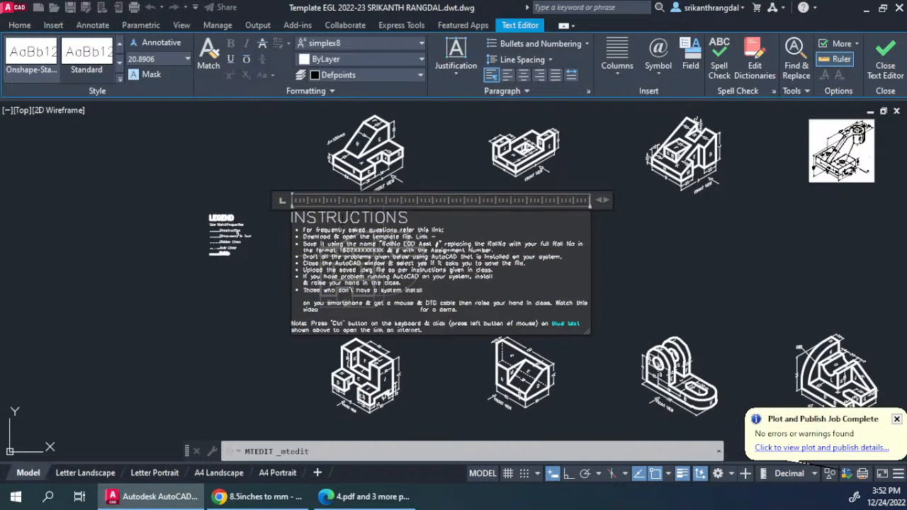
{"action": "double_click", "coordinate": [343, 218]}
{"action": "key", "text": "Delete"}
{"action": "key", "text": "Delete"}
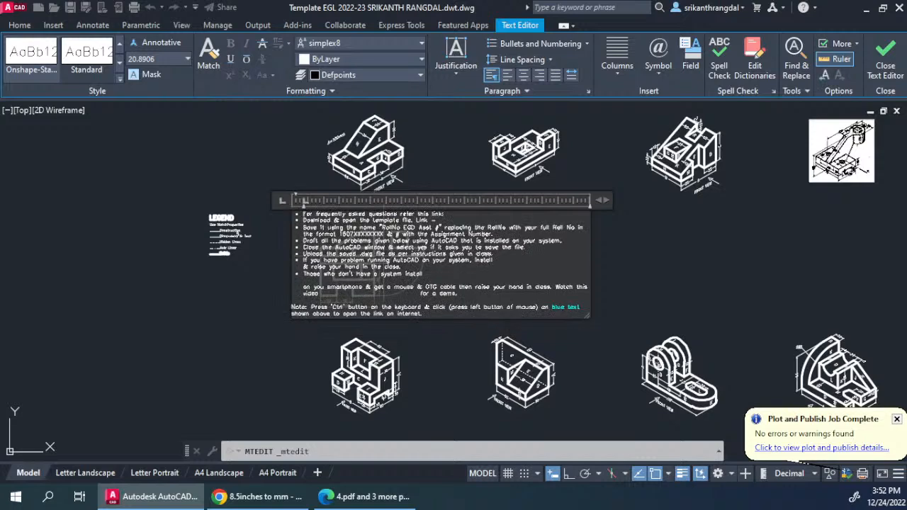
{"action": "key", "text": "ctrl+a"}
{"action": "type", "text": "DS"}
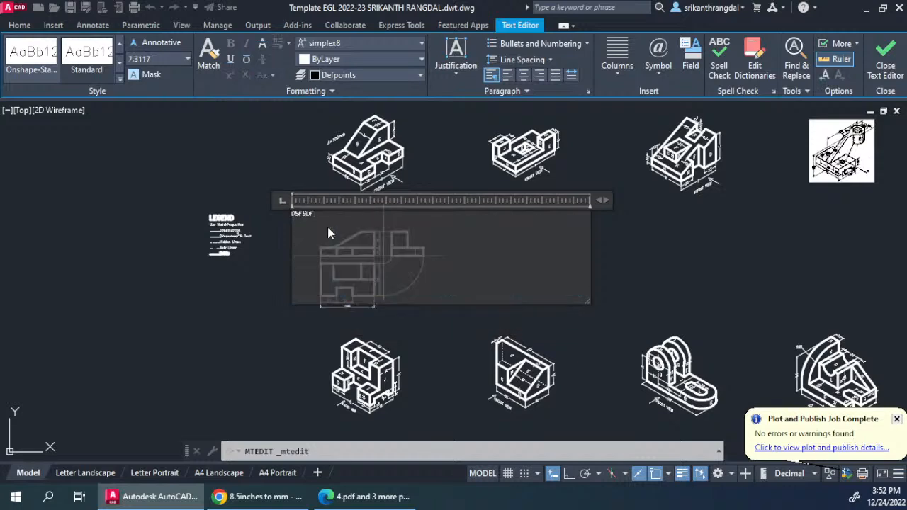
{"action": "left_click_drag", "start_coordinate": [588, 200], "coordinate": [384, 201]}
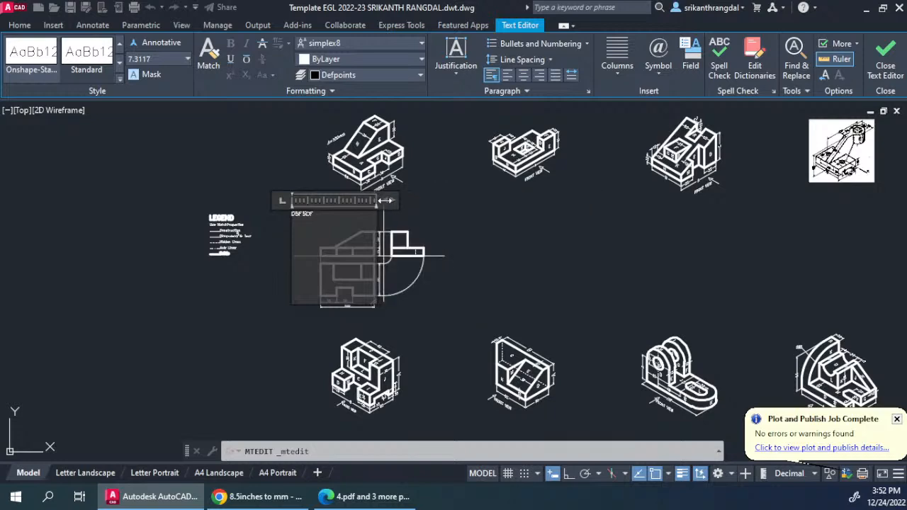
{"action": "double_click", "coordinate": [390, 202]}
{"action": "left_click", "coordinate": [300, 239]}
- Change the DSFSDF placeholder to 'Question Statement' at height 4.8 on one line
{"action": "scroll", "coordinate": [301, 239], "scroll_direction": "up", "scroll_amount": 4}
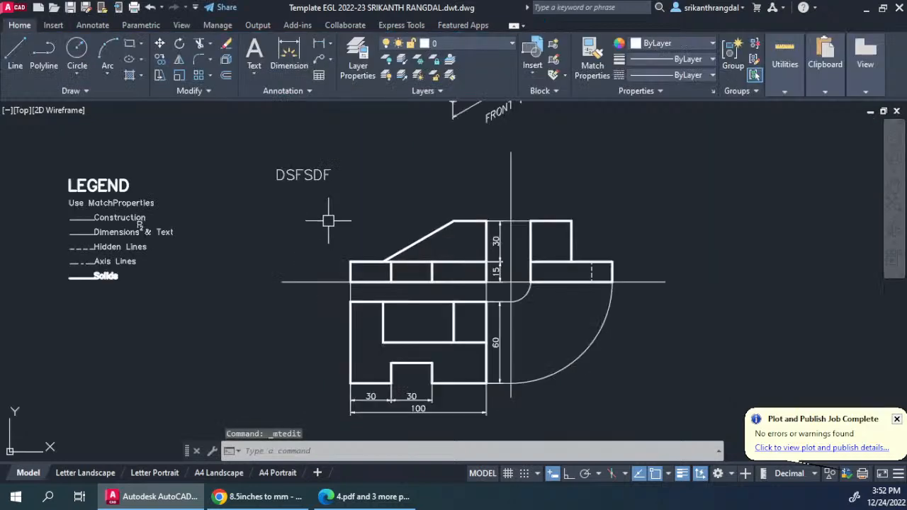
{"action": "left_click", "coordinate": [325, 173]}
{"action": "double_click", "coordinate": [324, 173]}
{"action": "left_click_drag", "start_coordinate": [330, 177], "coordinate": [178, 143]}
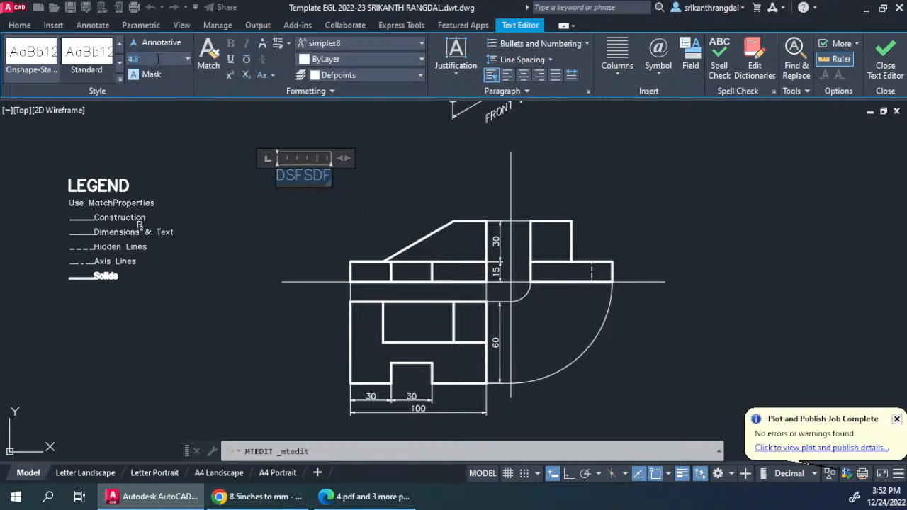
{"action": "type", "text": "4.8"}
{"action": "key", "text": "Return"}
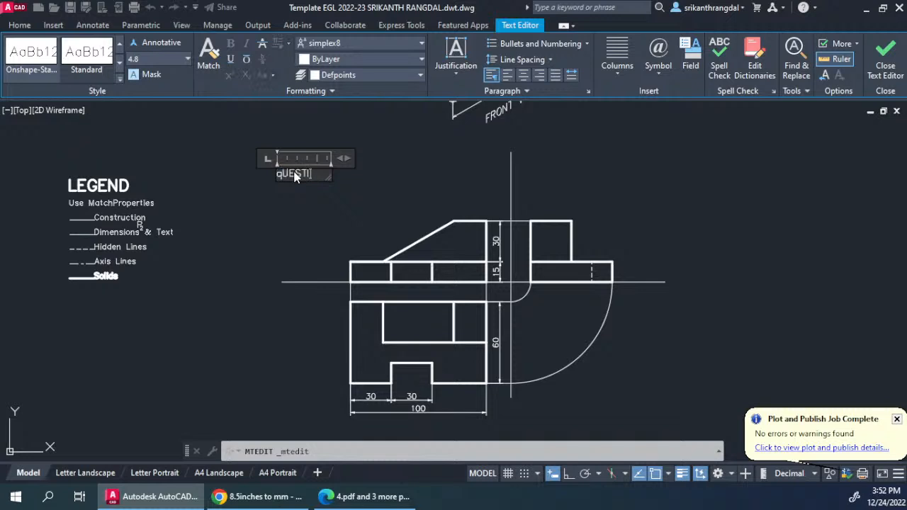
{"action": "type", "text": "Question Statement"}
{"action": "left_click_drag", "start_coordinate": [343, 159], "coordinate": [430, 158]}
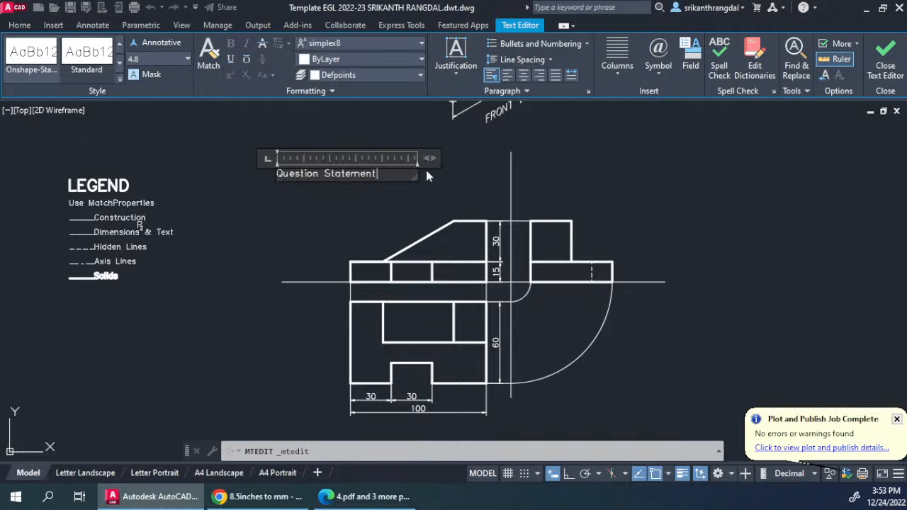
{"action": "left_click", "coordinate": [494, 187]}
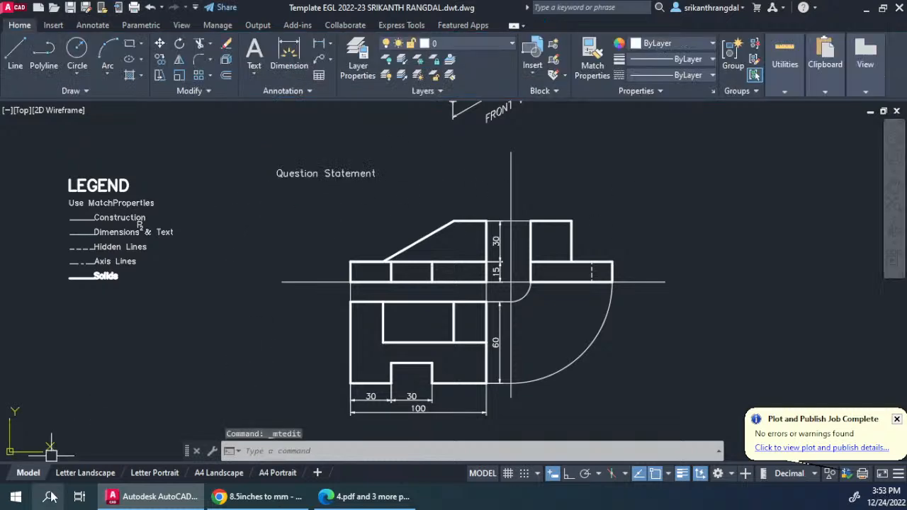
- In model space, drag the Question Statement text down and right toward the drawing
{"action": "left_click", "coordinate": [85, 472]}
{"action": "middle_click_drag", "start_coordinate": [414, 267], "coordinate": [405, 356]}
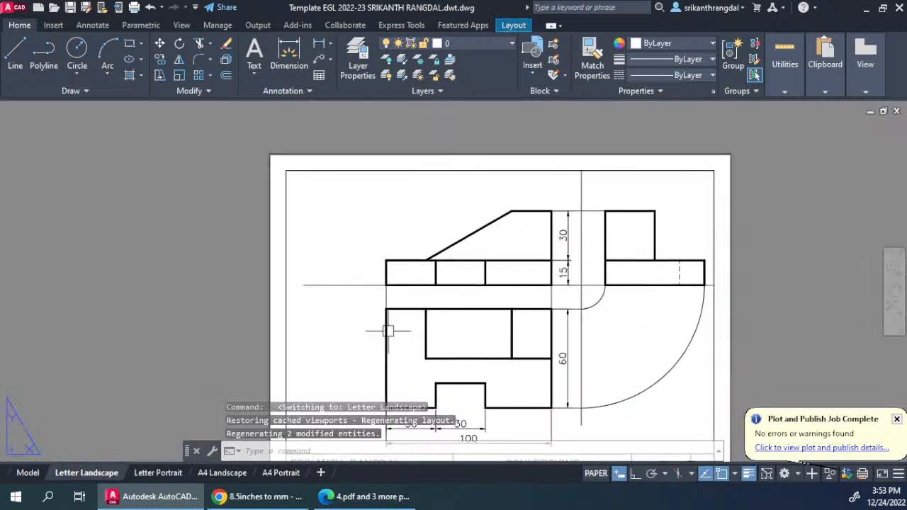
{"action": "left_click", "coordinate": [27, 472]}
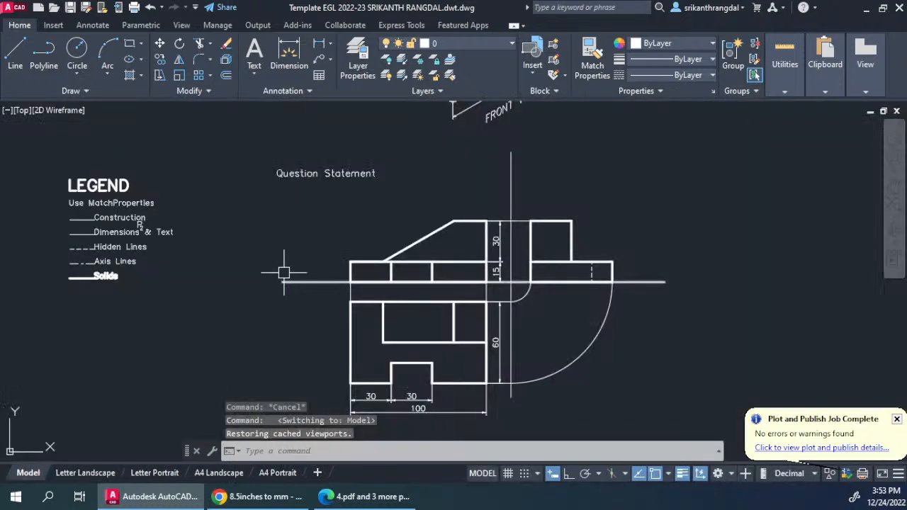
{"action": "left_click", "coordinate": [300, 180]}
{"action": "left_click_drag", "start_coordinate": [306, 176], "coordinate": [360, 213]}
- From inside the sheet viewport, move the Question Statement text to the left
{"action": "left_click", "coordinate": [93, 474]}
{"action": "middle_click_drag", "start_coordinate": [419, 233], "coordinate": [376, 176]}
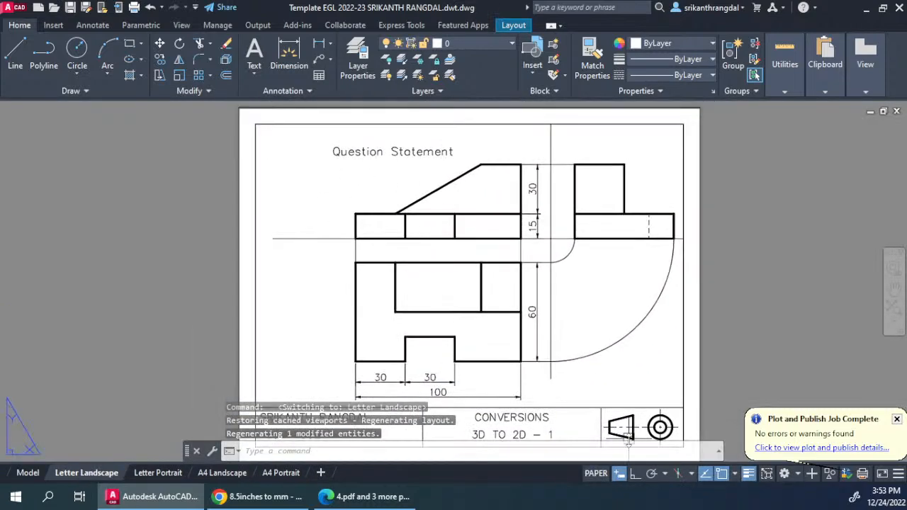
{"action": "double_click", "coordinate": [376, 243]}
{"action": "left_click", "coordinate": [390, 155]}
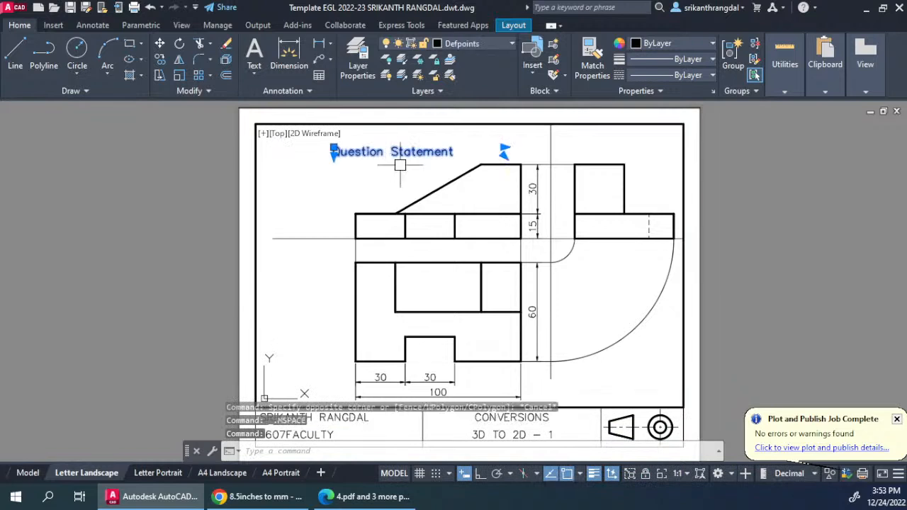
{"action": "type", "text": "m"}
{"action": "key", "text": "Return"}
{"action": "left_click", "coordinate": [391, 165]}
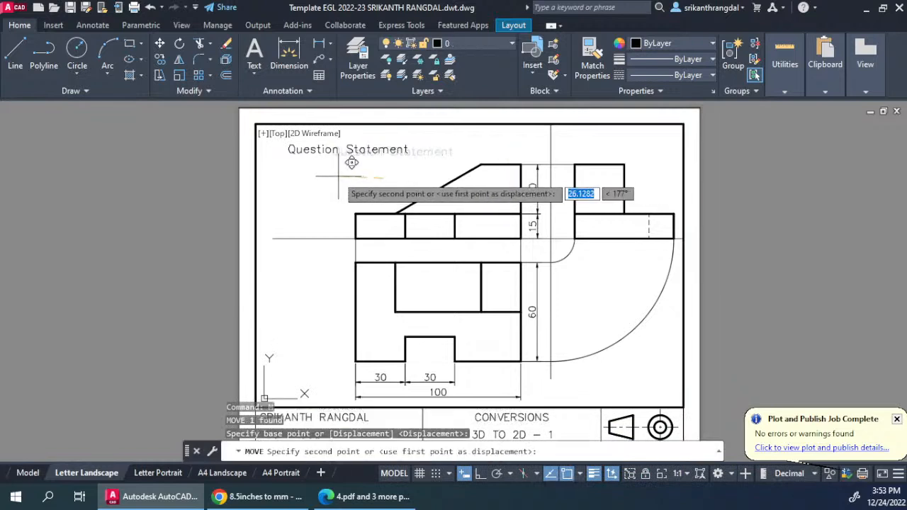
{"action": "left_click", "coordinate": [315, 165]}
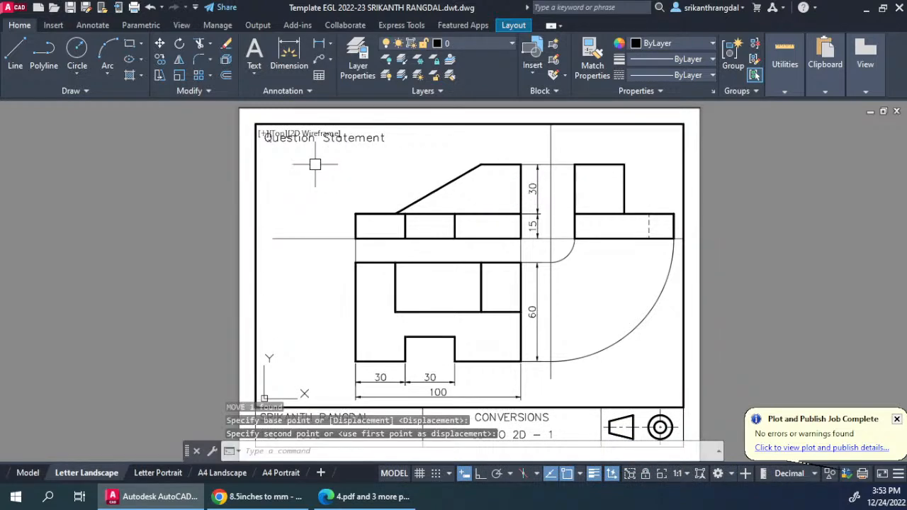
- Window-select the Question Statement text inside the viewport and cut it from the model
{"action": "double_click", "coordinate": [200, 211]}
{"action": "double_click", "coordinate": [342, 135]}
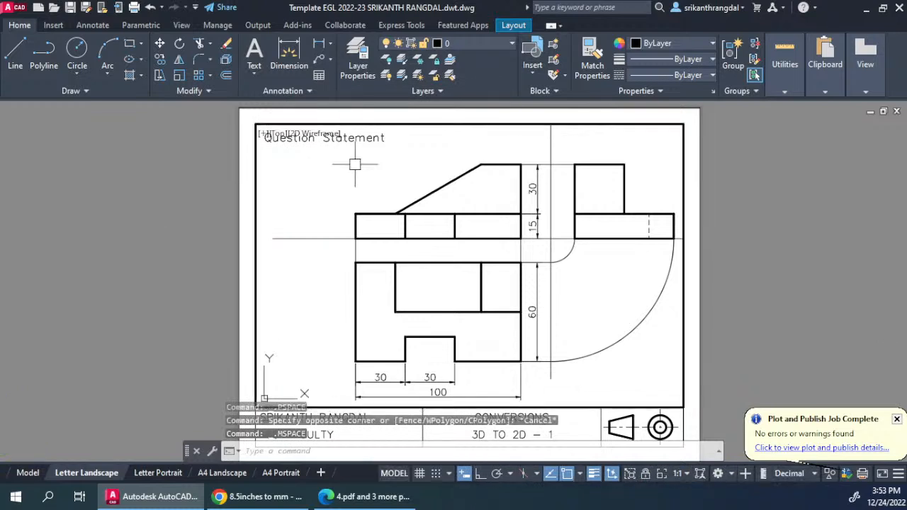
{"action": "double_click", "coordinate": [194, 247]}
{"action": "double_click", "coordinate": [352, 146]}
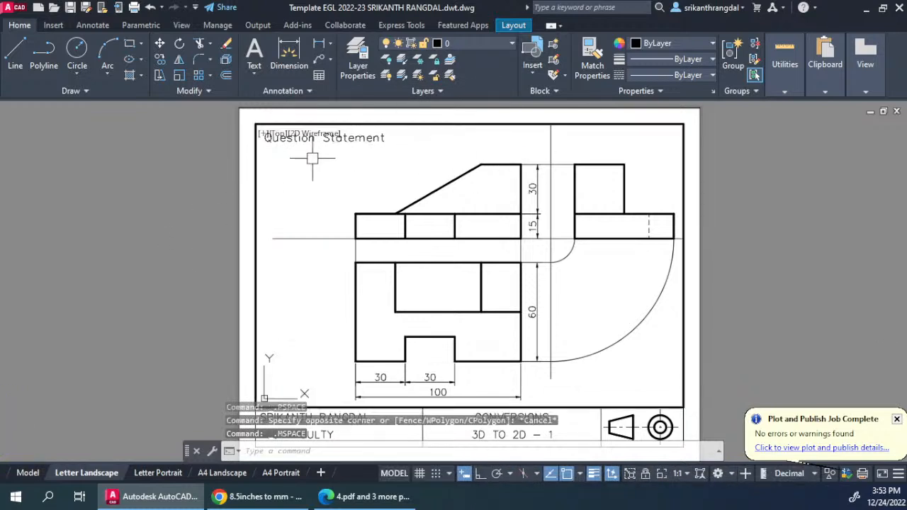
{"action": "left_click", "coordinate": [363, 145]}
{"action": "left_click", "coordinate": [290, 203]}
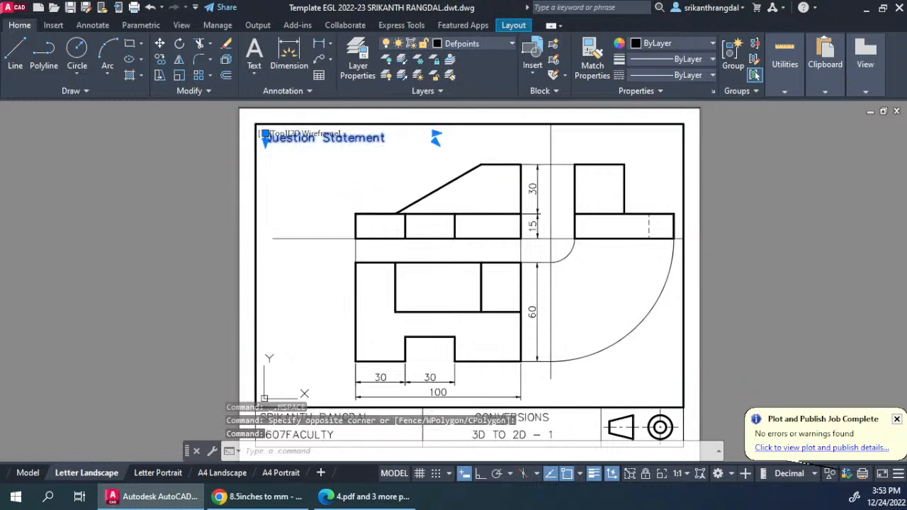
{"action": "key", "text": "ctrl+x"}
- Paste the Question Statement text at the paper sheet's top-left and realign the viewport drawing
{"action": "double_click", "coordinate": [145, 246]}
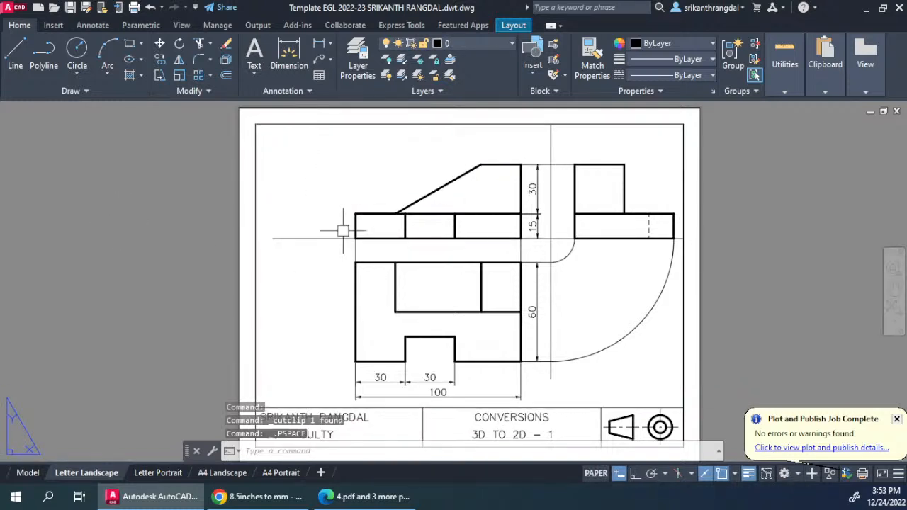
{"action": "middle_click_drag", "start_coordinate": [343, 233], "coordinate": [387, 268]}
{"action": "key", "text": "ctrl+v"}
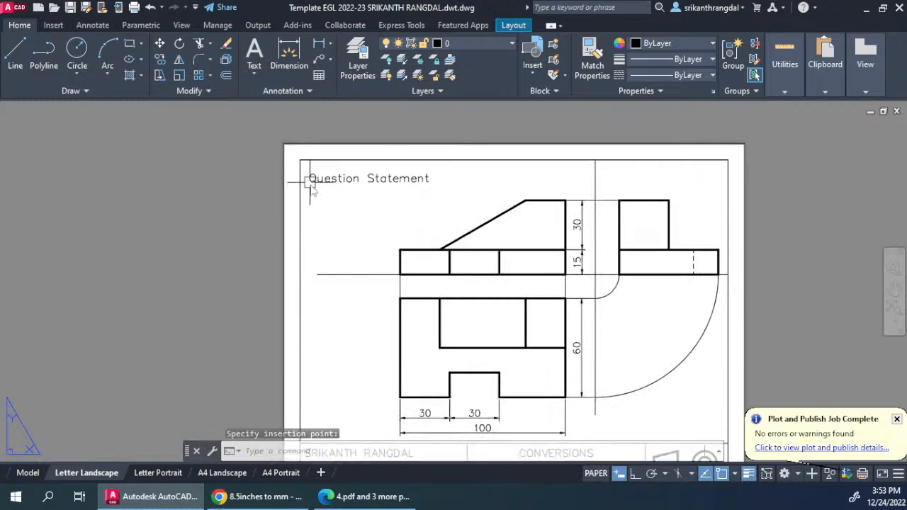
{"action": "middle_click_drag", "start_coordinate": [491, 257], "coordinate": [467, 228]}
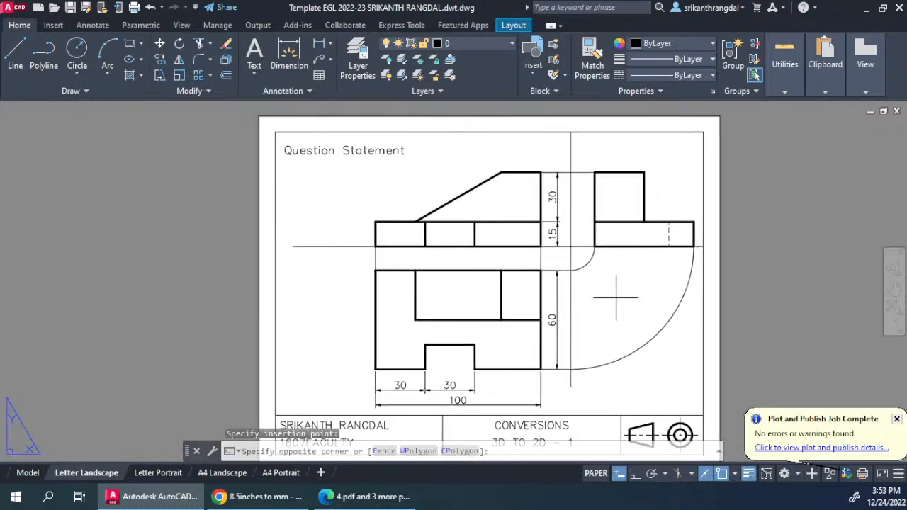
{"action": "double_click", "coordinate": [599, 321]}
{"action": "mouse_move", "coordinate": [599, 320]}
{"action": "middle_mouse_down"}
{"action": "mouse_move", "coordinate": [645, 338]}
{"action": "mouse_move", "coordinate": [555, 302]}
{"action": "mouse_move", "coordinate": [591, 320]}
{"action": "mouse_move", "coordinate": [580, 322]}
{"action": "middle_mouse_up"}
{"action": "middle_click_drag", "start_coordinate": [546, 291], "coordinate": [549, 294]}
{"action": "double_click", "coordinate": [803, 276]}
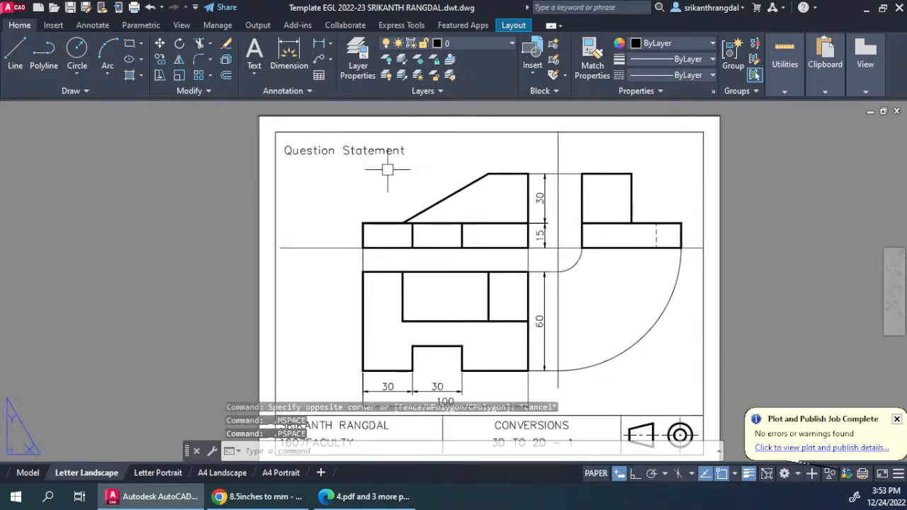
{"action": "left_click", "coordinate": [350, 151]}
- In the text editor, copy and paste 'Question Statement' to repeat it several times
{"action": "double_click", "coordinate": [369, 151]}
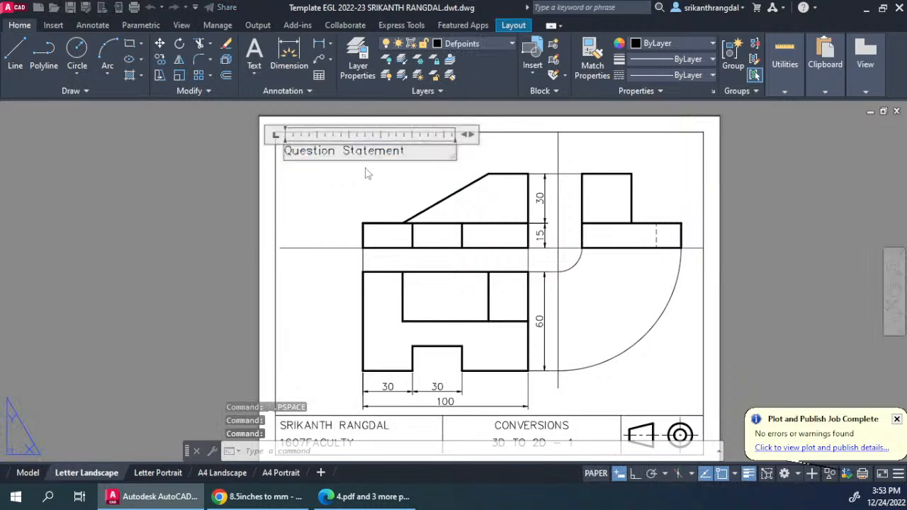
{"action": "key", "text": "ctrl+a"}
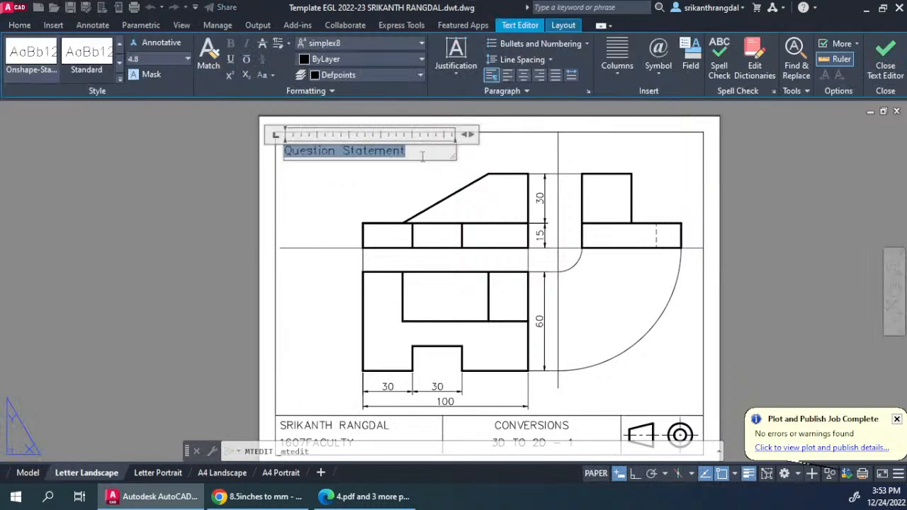
{"action": "left_click", "coordinate": [422, 157]}
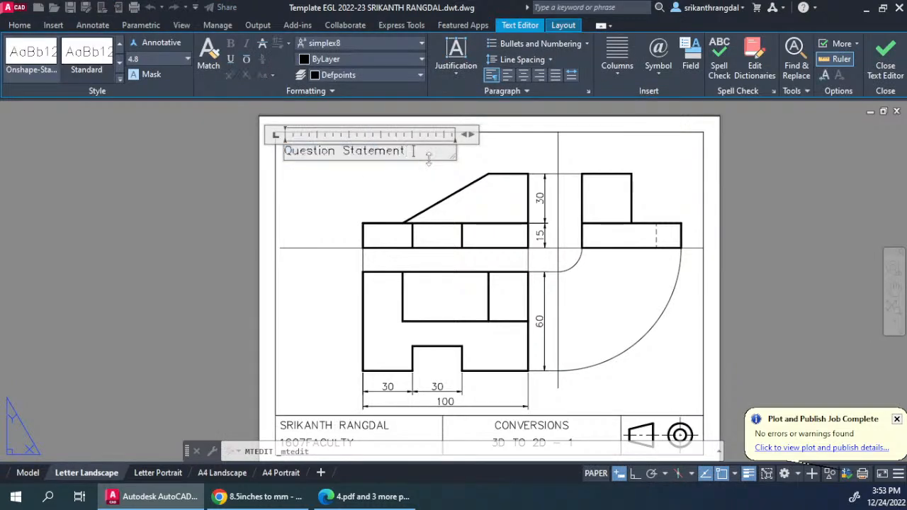
{"action": "key", "text": "ctrl+a"}
{"action": "key", "text": "ctrl+c"}
{"action": "key", "text": "ctrl+v"}
{"action": "key", "text": "ctrl+v"}
{"action": "key", "text": "ctrl+v"}
{"action": "key", "text": "ctrl+v"}
{"action": "key", "text": "ctrl+v"}
{"action": "key", "text": "ctrl+v"}
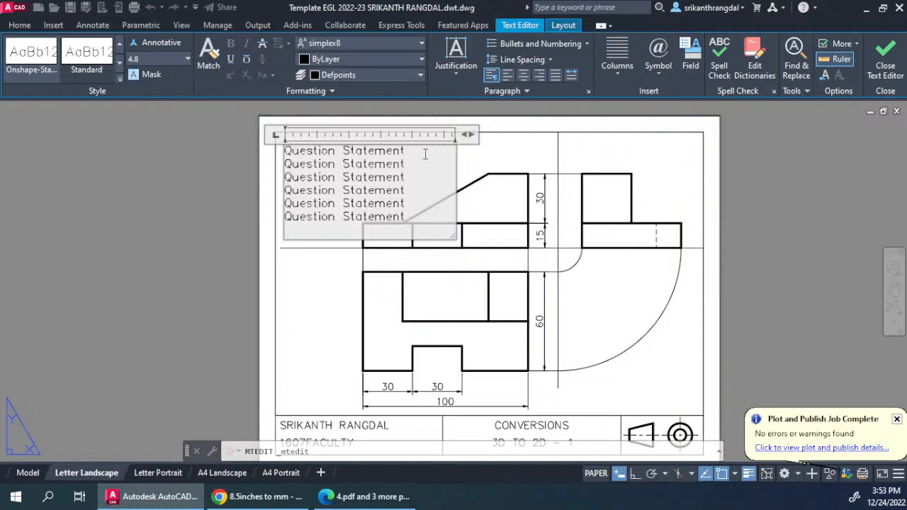
{"action": "key", "text": "shift+Home"}
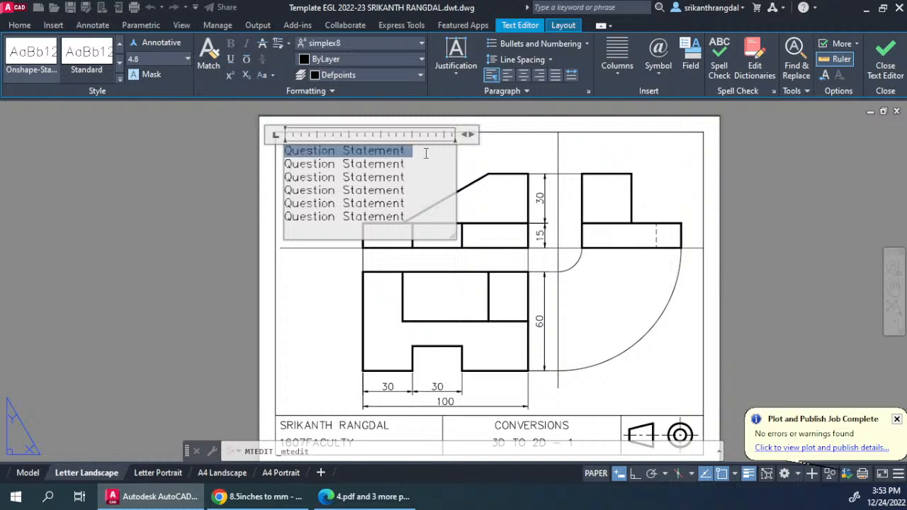
{"action": "key", "text": "ctrl+v"}
{"action": "key", "text": "ctrl+v"}
{"action": "key", "text": "ctrl+v"}
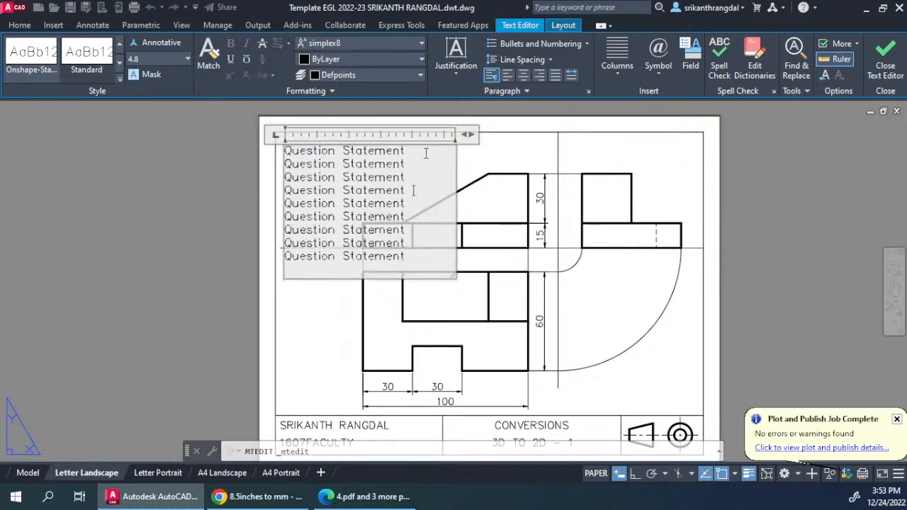
- Widen the text box and remove extra lines, leaving repeated Question Statement lines across the top
{"action": "left_click_drag", "start_coordinate": [468, 135], "coordinate": [714, 135]}
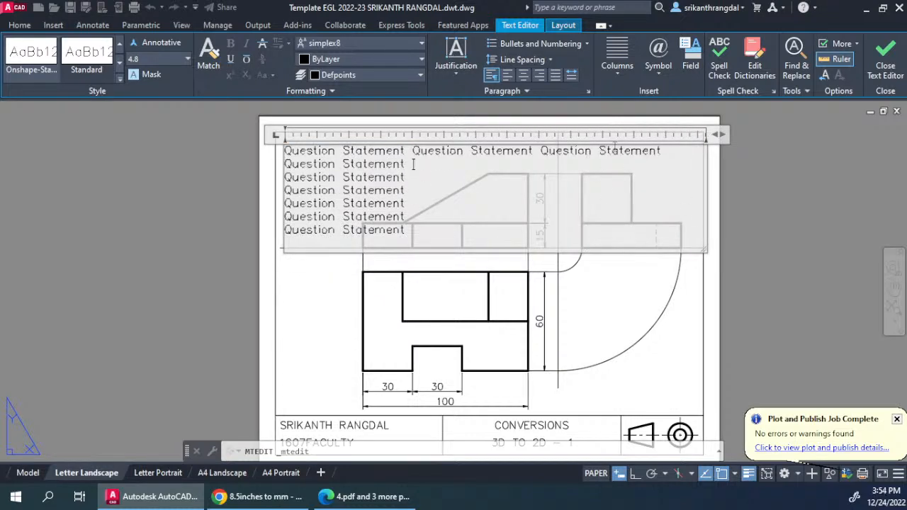
{"action": "left_click_drag", "start_coordinate": [418, 164], "coordinate": [429, 228]}
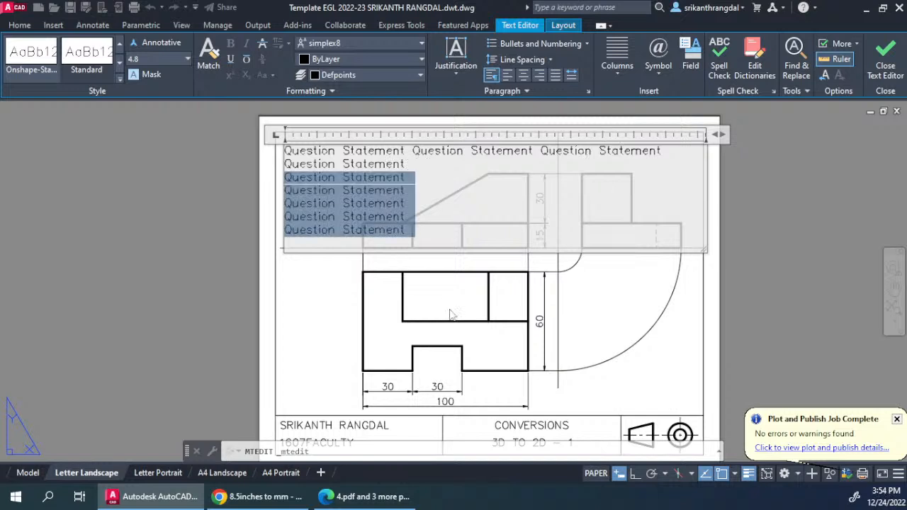
{"action": "key", "text": "Delete"}
{"action": "key", "text": "BackSpace"}
{"action": "key", "text": "ctrl+v"}
{"action": "key", "text": "ctrl+v"}
{"action": "key", "text": "ctrl+v"}
{"action": "key", "text": "ctrl+v"}
{"action": "key", "text": "ctrl+v"}
{"action": "key", "text": "ctrl+v"}
{"action": "key", "text": "ctrl+v"}
{"action": "key", "text": "ctrl+v"}
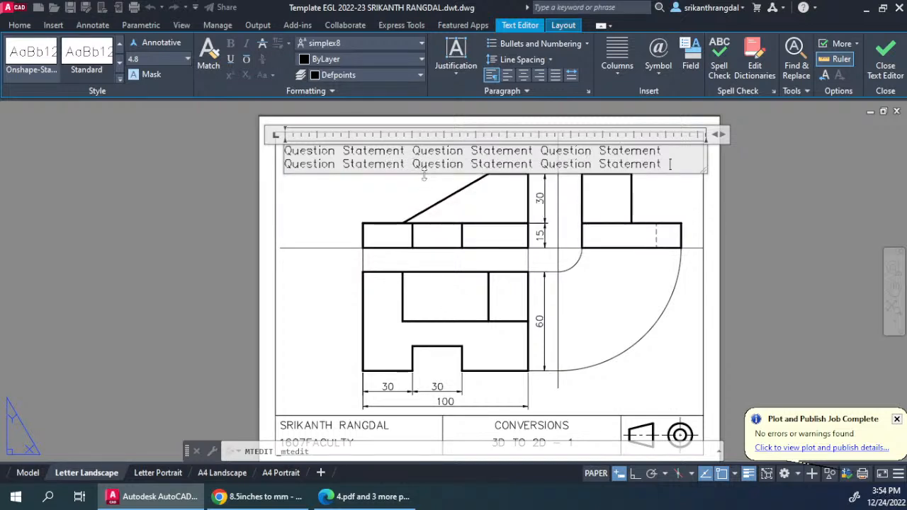
- Try narrowing the Question Statement text block to a single column, then cancel the resize
{"action": "key", "text": "Escape"}
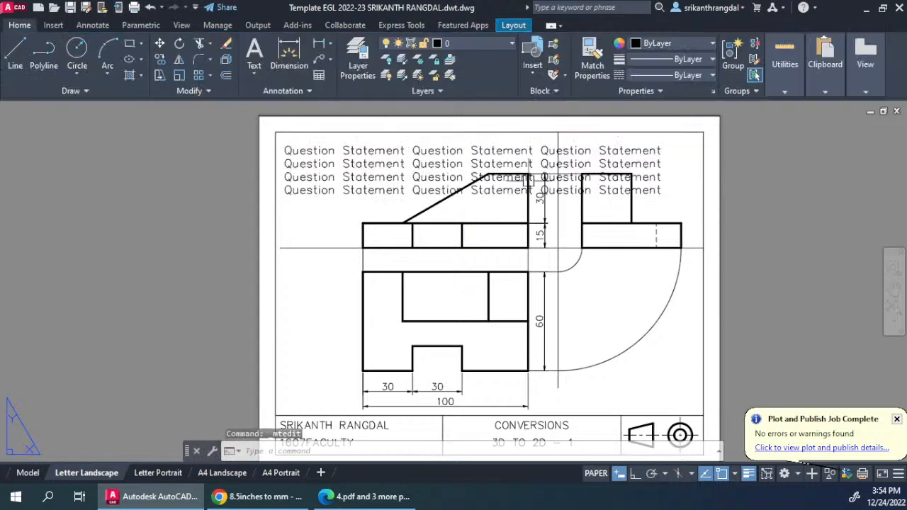
{"action": "left_click", "coordinate": [542, 156]}
{"action": "left_click", "coordinate": [706, 146]}
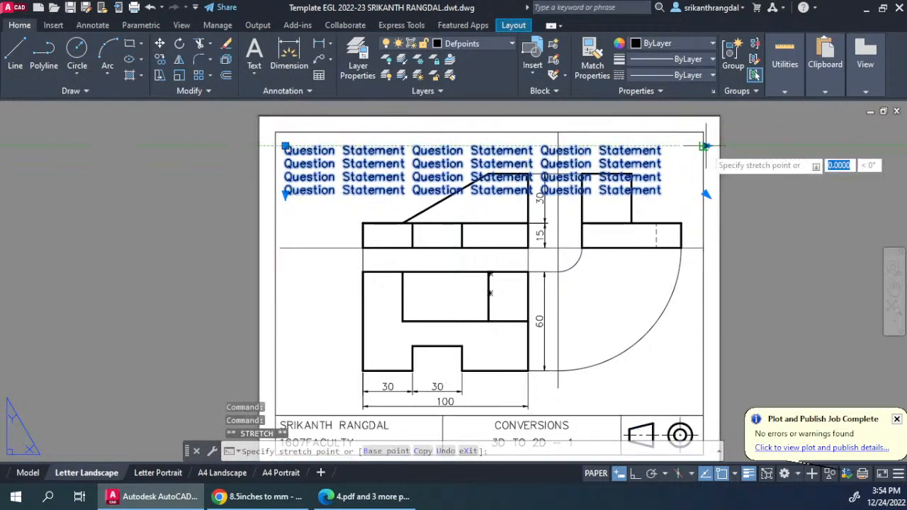
{"action": "left_click", "coordinate": [402, 145]}
{"action": "middle_click_drag", "start_coordinate": [406, 208], "coordinate": [394, 88]}
{"action": "middle_click_drag", "start_coordinate": [350, 248], "coordinate": [367, 369]}
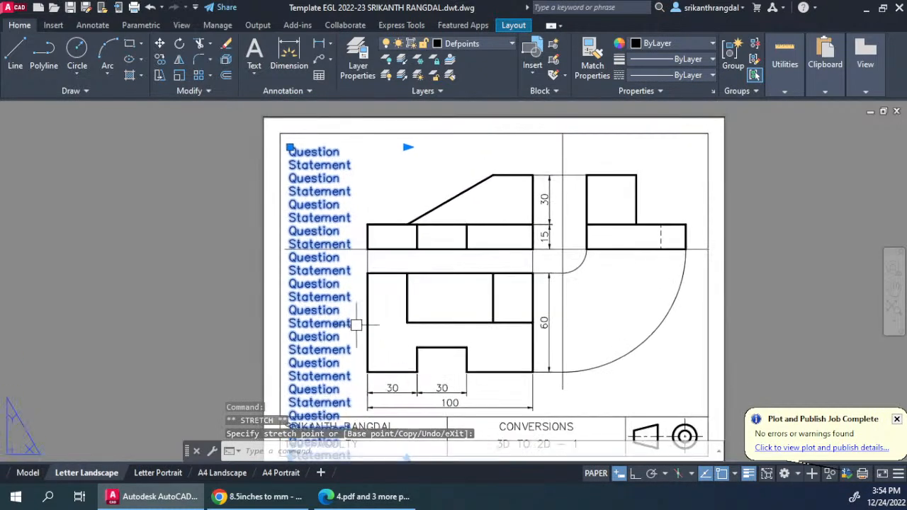
{"action": "key", "text": "Escape"}
{"action": "key", "text": "Escape"}
- Widen the Question Statement text to the sheet's right border, giving four lines of three repeats
{"action": "left_click", "coordinate": [356, 183]}
{"action": "middle_click_drag", "start_coordinate": [318, 250], "coordinate": [336, 242]}
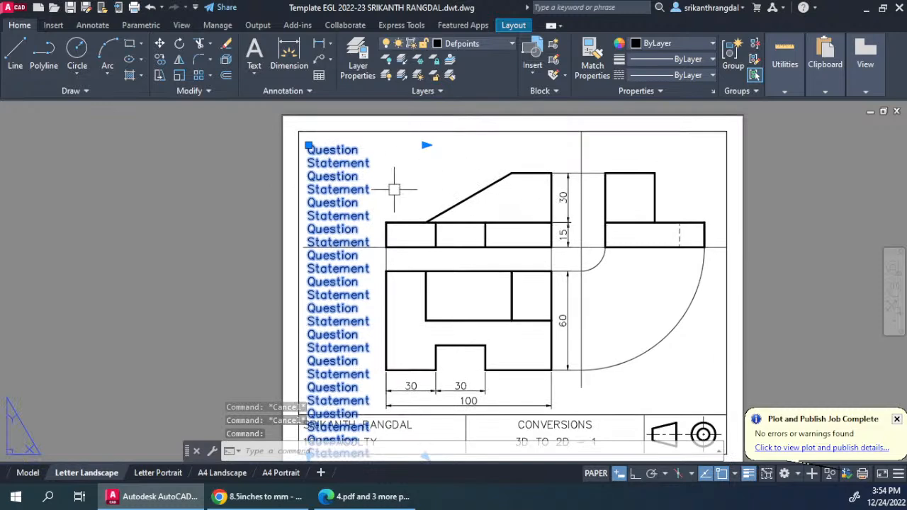
{"action": "left_click", "coordinate": [426, 146]}
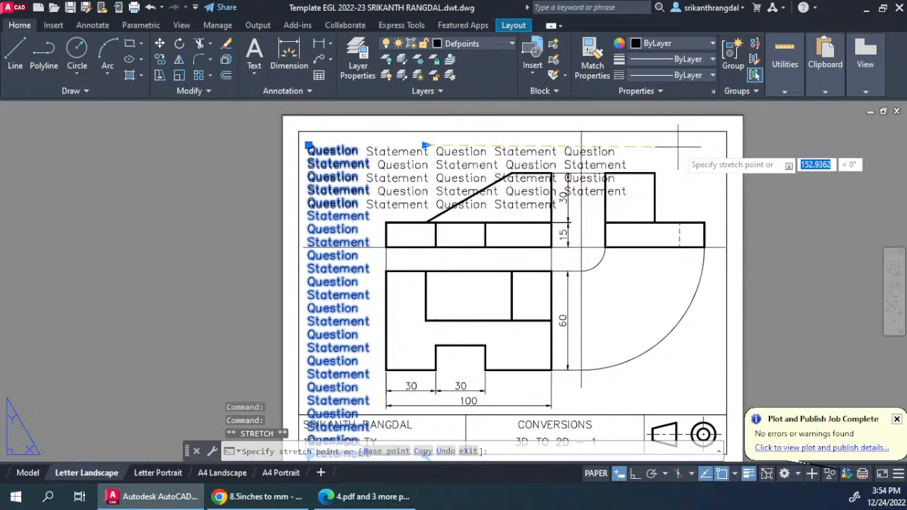
{"action": "left_click", "coordinate": [717, 148]}
{"action": "middle_click_drag", "start_coordinate": [631, 208], "coordinate": [642, 225]}
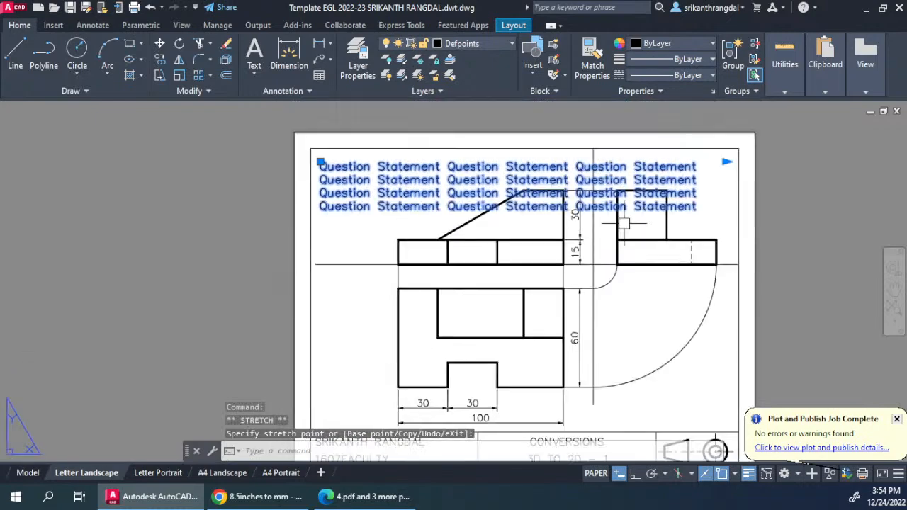
{"action": "scroll", "coordinate": [727, 163], "scroll_direction": "up", "scroll_amount": 4}
{"action": "key", "text": "Escape"}
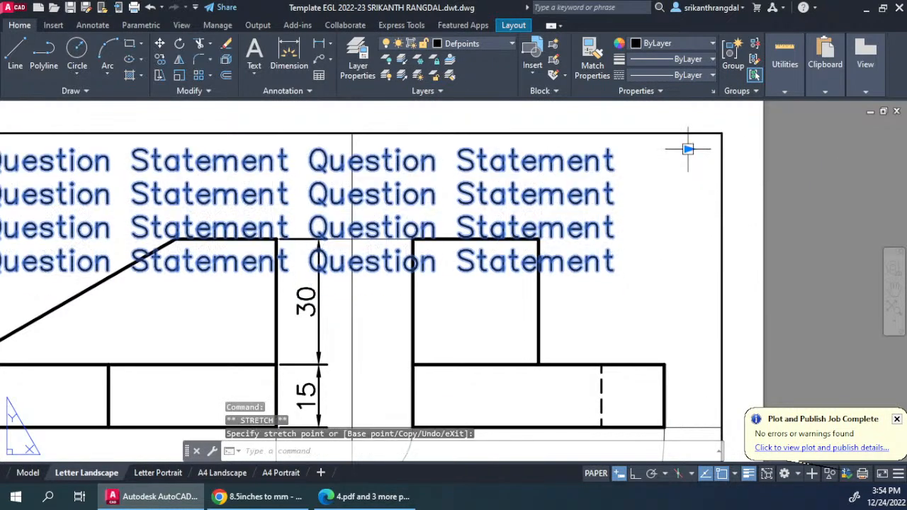
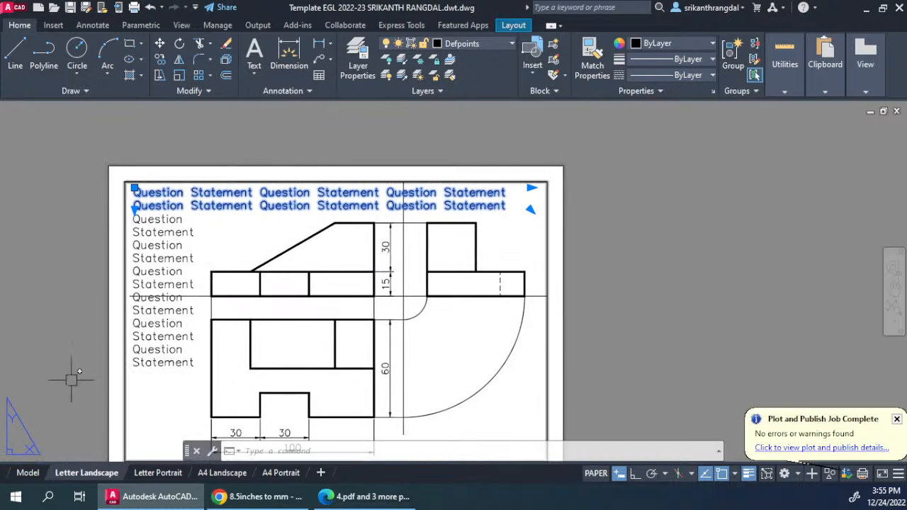
- Deselect the Question Statement text, switch to model space and pan across all the problem drawings
{"action": "key", "text": "Escape"}
{"action": "key", "text": "Escape"}
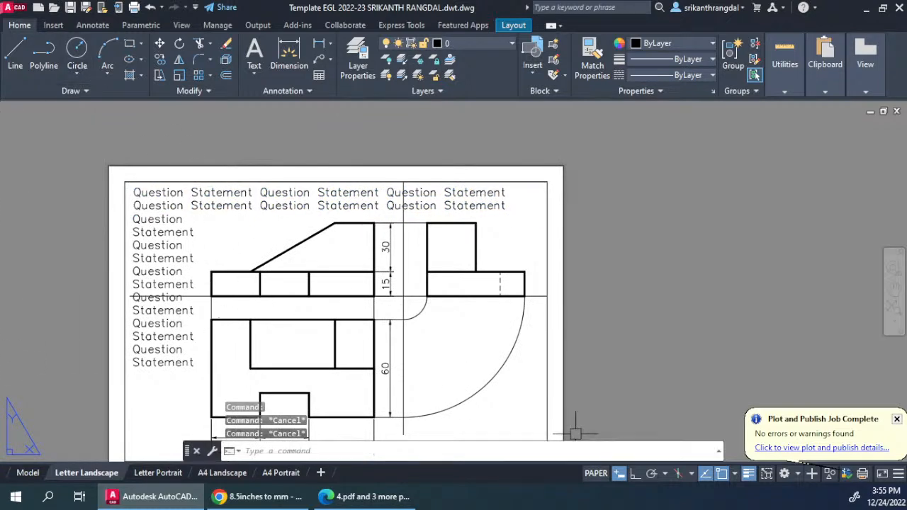
{"action": "middle_click_drag", "start_coordinate": [305, 395], "coordinate": [405, 272]}
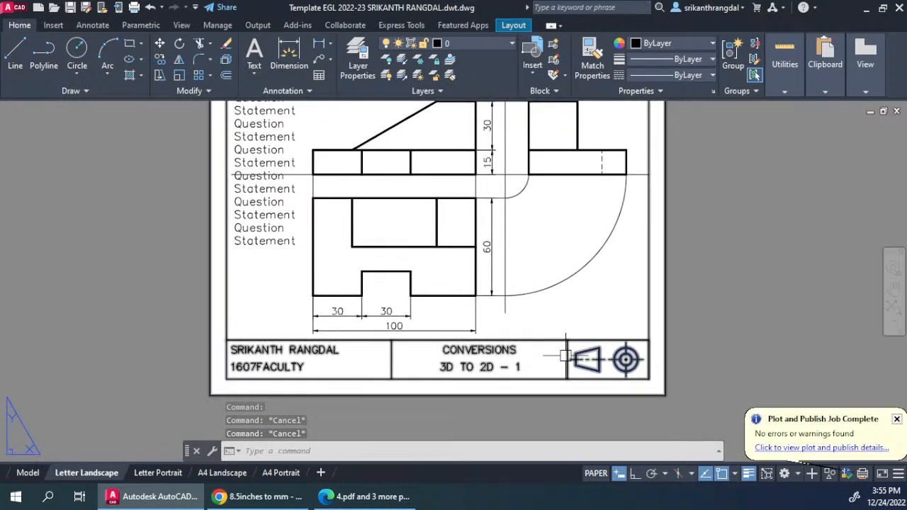
{"action": "scroll", "coordinate": [194, 439], "scroll_direction": "down", "scroll_amount": 1}
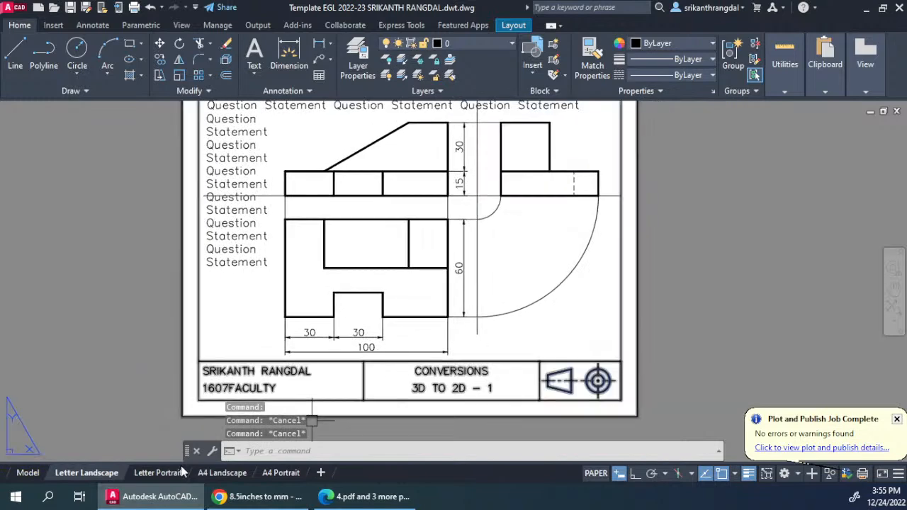
{"action": "left_click", "coordinate": [28, 472]}
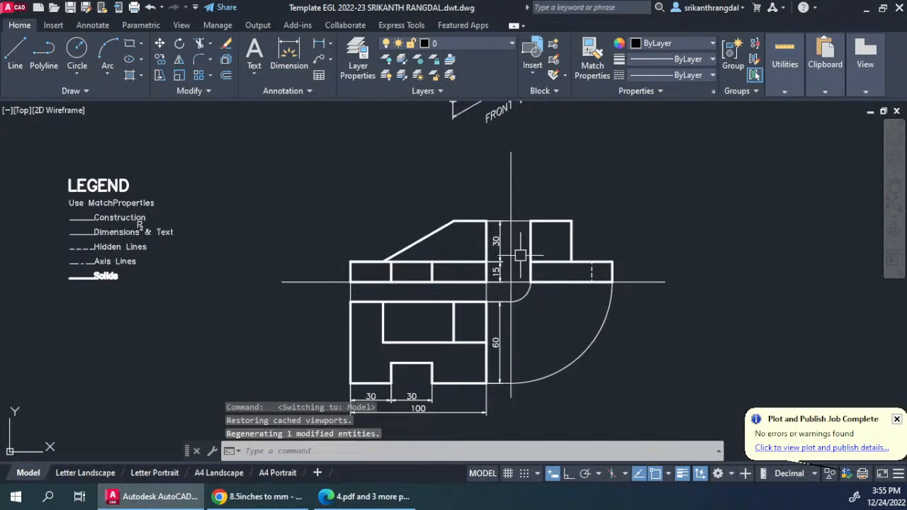
{"action": "scroll", "coordinate": [420, 246], "scroll_direction": "down", "scroll_amount": 4}
{"action": "middle_click_drag", "start_coordinate": [520, 298], "coordinate": [393, 303]}
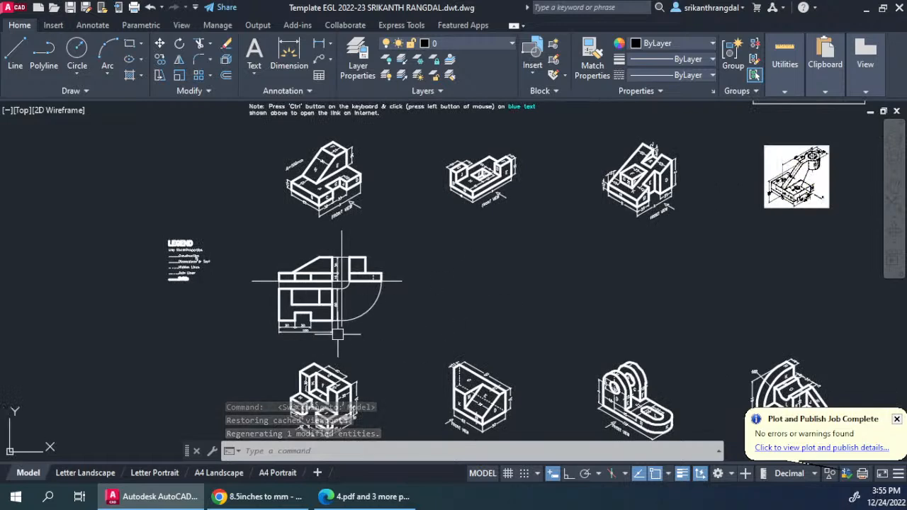
{"action": "key", "text": "Escape"}
- On the Letter Landscape sheet, zoom the viewport to 1x scale and nudge the drawing into place
{"action": "left_click", "coordinate": [86, 473]}
{"action": "double_click", "coordinate": [541, 238]}
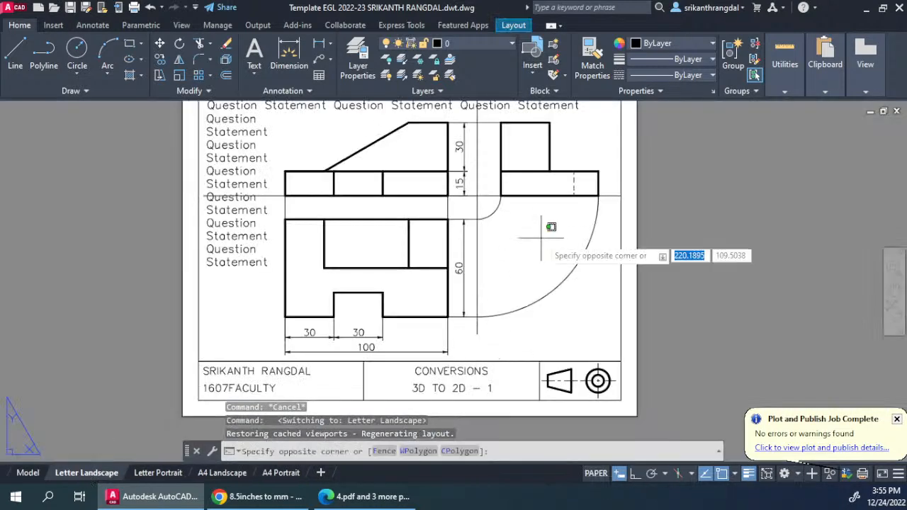
{"action": "mouse_move", "coordinate": [602, 249]}
{"action": "middle_mouse_down"}
{"action": "mouse_move", "coordinate": [559, 252]}
{"action": "mouse_move", "coordinate": [608, 251]}
{"action": "middle_mouse_up"}
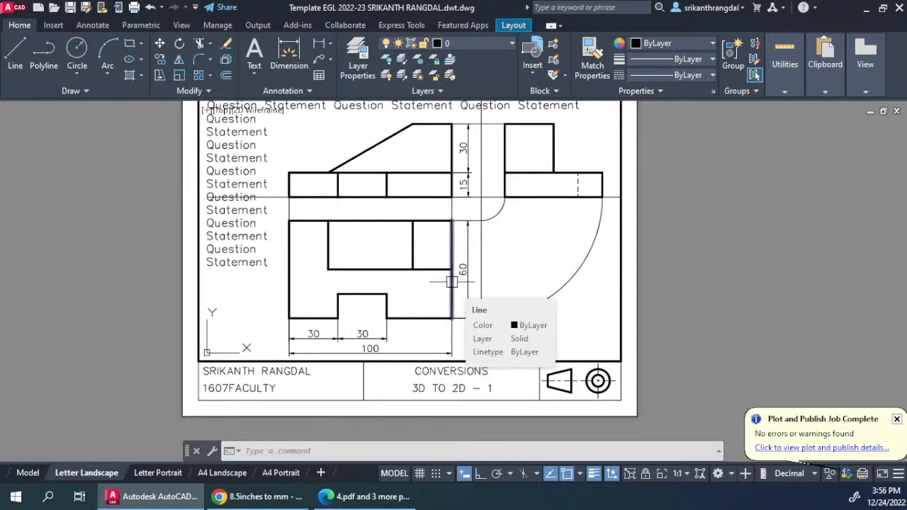
{"action": "type", "text": "z"}
{"action": "key", "text": "Return"}
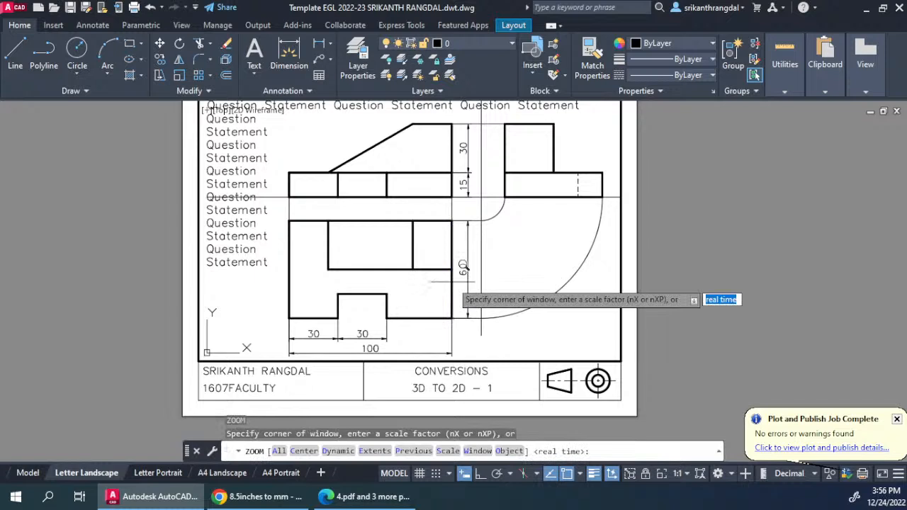
{"action": "key", "text": "Return"}
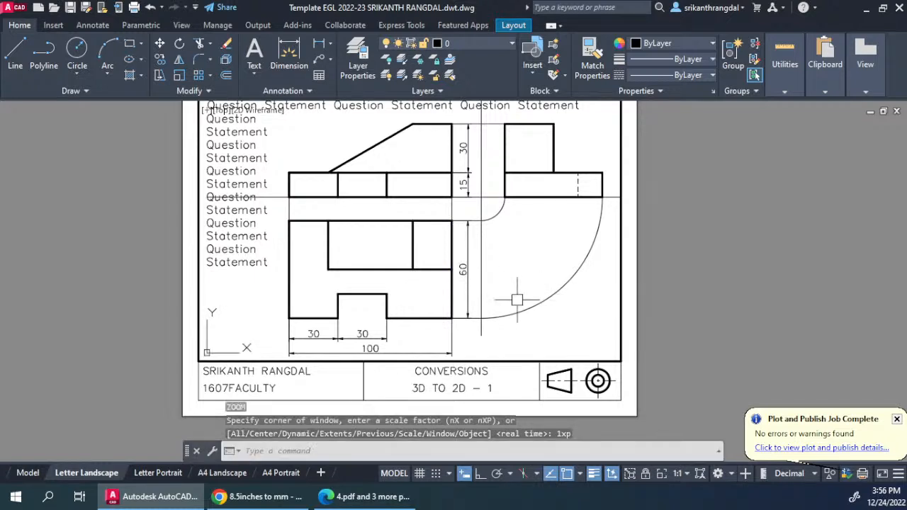
{"action": "type", "text": "p"}
{"action": "key", "text": "Return"}
{"action": "left_click_drag", "start_coordinate": [534, 269], "coordinate": [544, 270]}
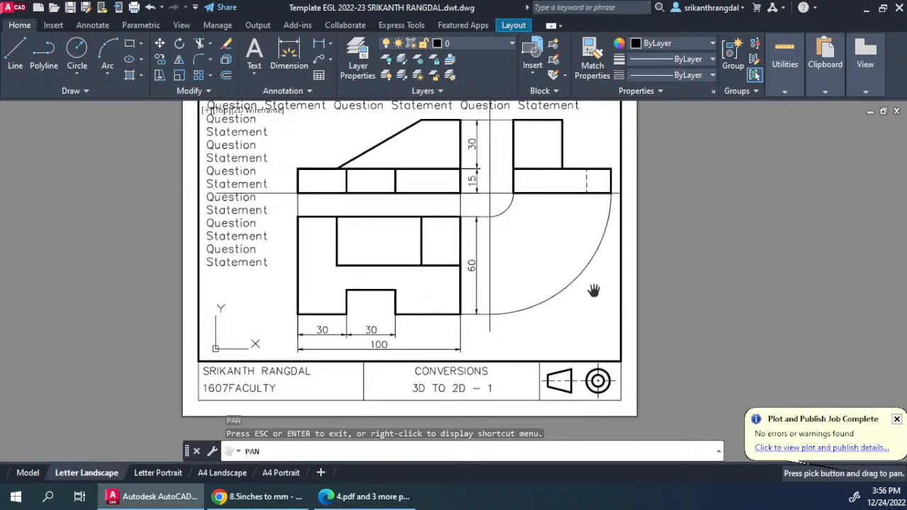
{"action": "key", "text": "Escape"}
{"action": "key", "text": "Escape"}
{"action": "key", "text": "Escape"}
- Return to paper space and open the title block's attribute editor
{"action": "double_click", "coordinate": [723, 269]}
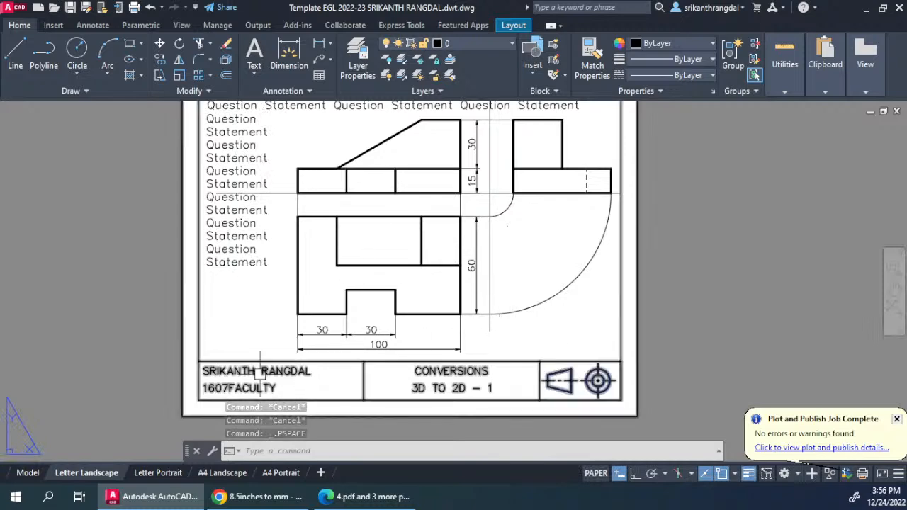
{"action": "middle_click_drag", "start_coordinate": [296, 382], "coordinate": [281, 302]}
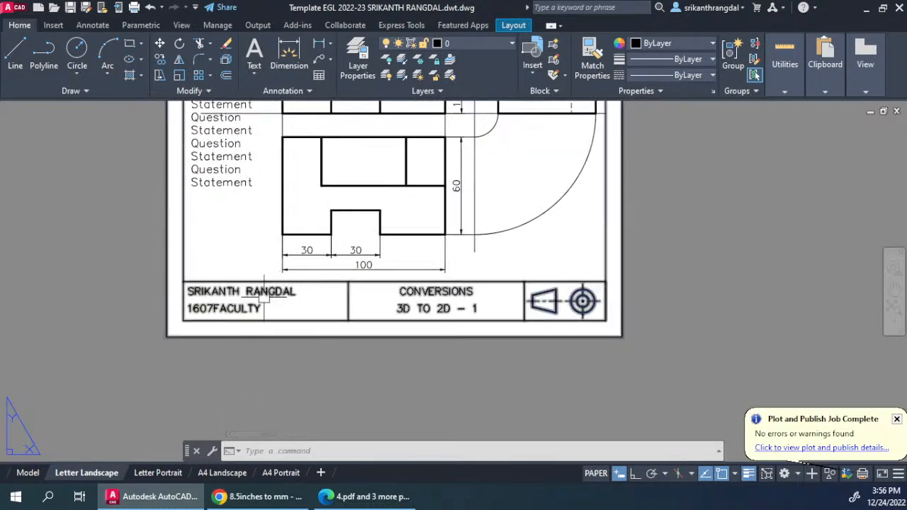
{"action": "double_click", "coordinate": [264, 296]}
{"action": "left_click_drag", "start_coordinate": [443, 190], "coordinate": [247, 155]}
- Change the title block TOPIC to 'CONVERSIONS 3D TO 2D'
{"action": "left_click", "coordinate": [200, 235]}
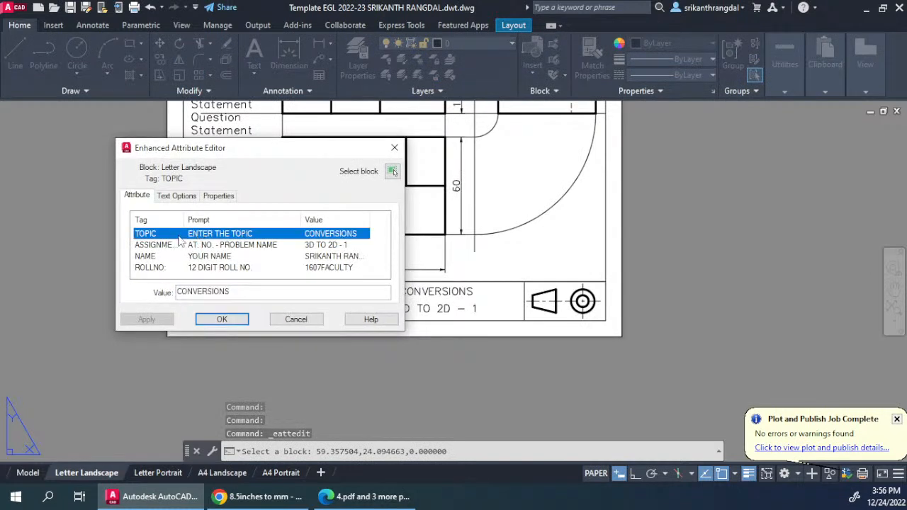
{"action": "double_click", "coordinate": [227, 295]}
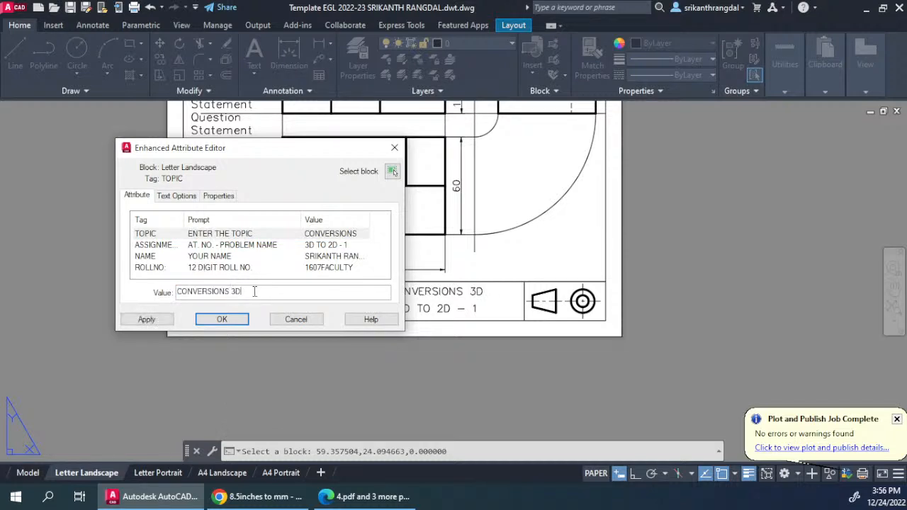
{"action": "type", "text": "2D"}
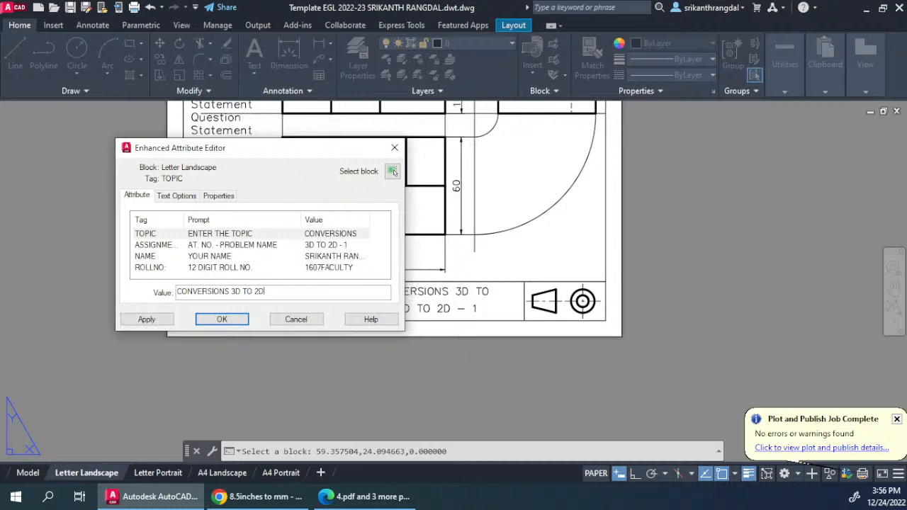
{"action": "left_click", "coordinate": [234, 320]}
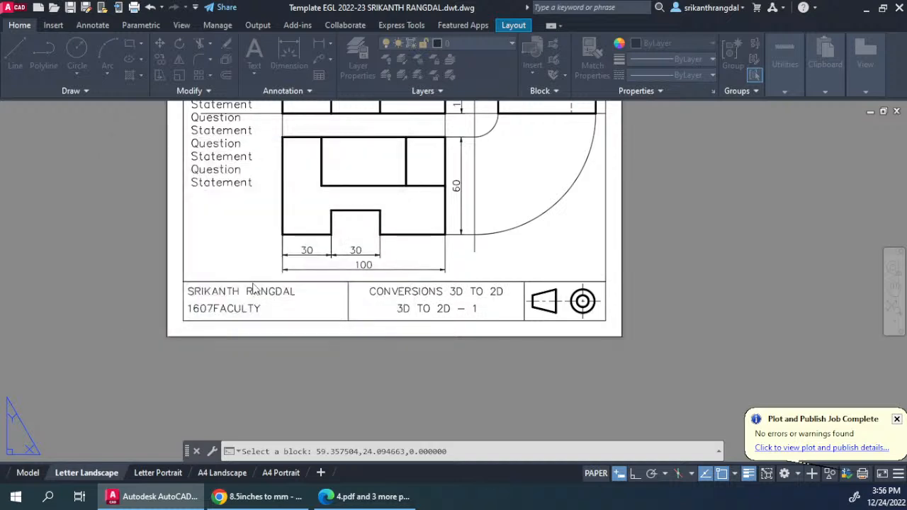
- Change the problem attribute to read 'PROBLEM NO 1'
{"action": "double_click", "coordinate": [447, 291]}
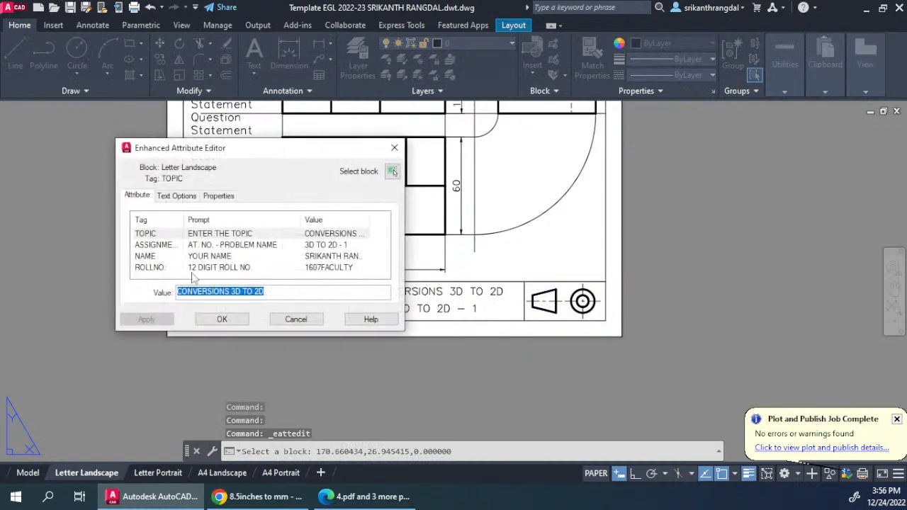
{"action": "left_click", "coordinate": [158, 268]}
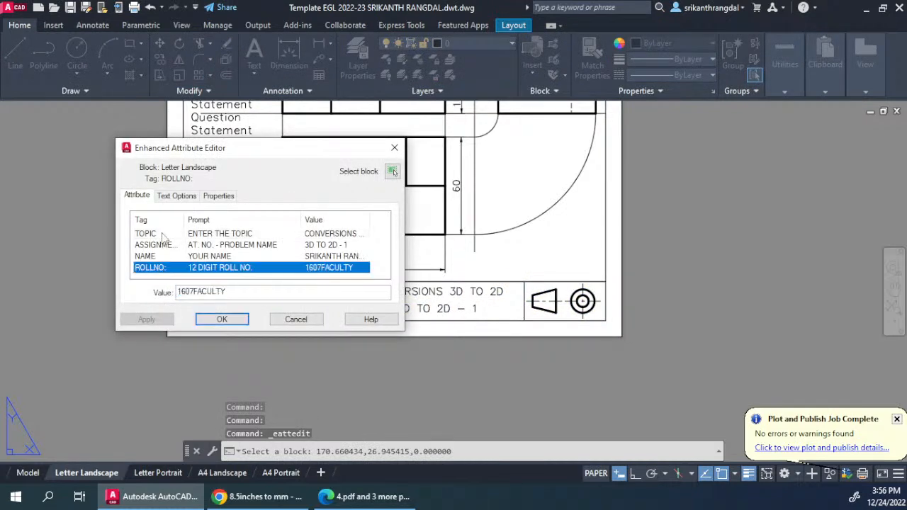
{"action": "left_click", "coordinate": [162, 235]}
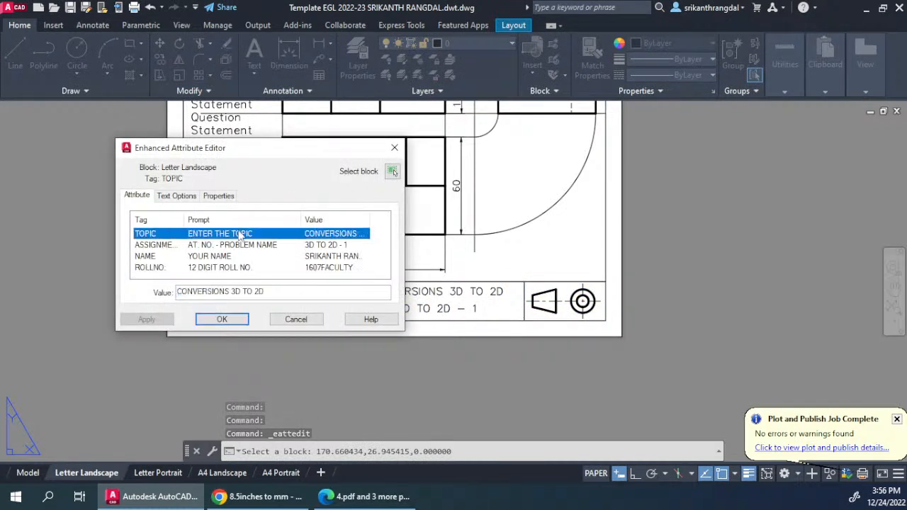
{"action": "left_click", "coordinate": [187, 245]}
{"action": "double_click", "coordinate": [239, 293]}
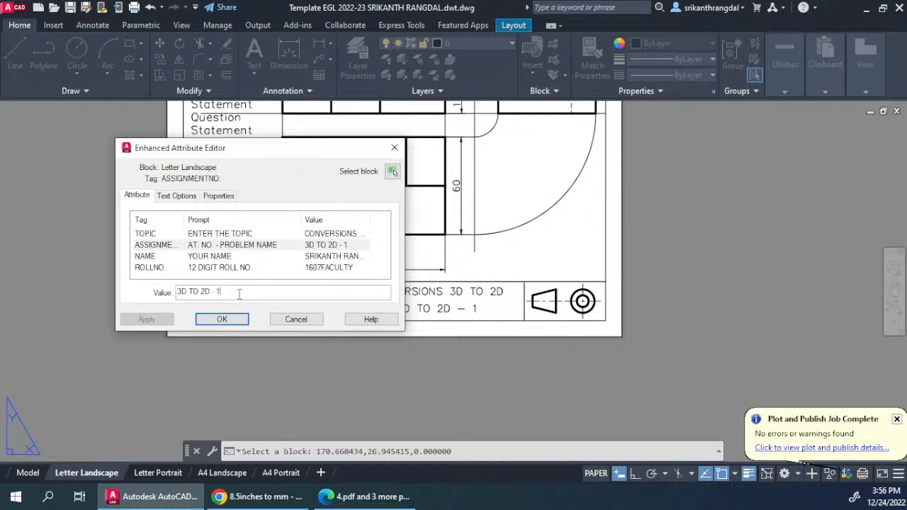
{"action": "type", "text": "POBLE"}
{"action": "key", "text": "BackSpace"}
{"action": "key", "text": "BackSpace"}
{"action": "key", "text": "BackSpace"}
{"action": "key", "text": "BackSpace"}
{"action": "type", "text": "ROBLEM NO"}
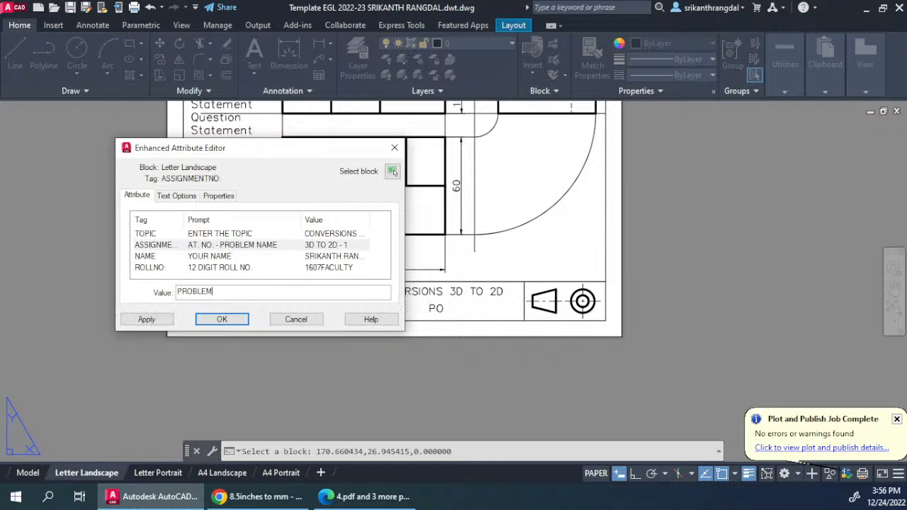
{"action": "left_click", "coordinate": [221, 322]}
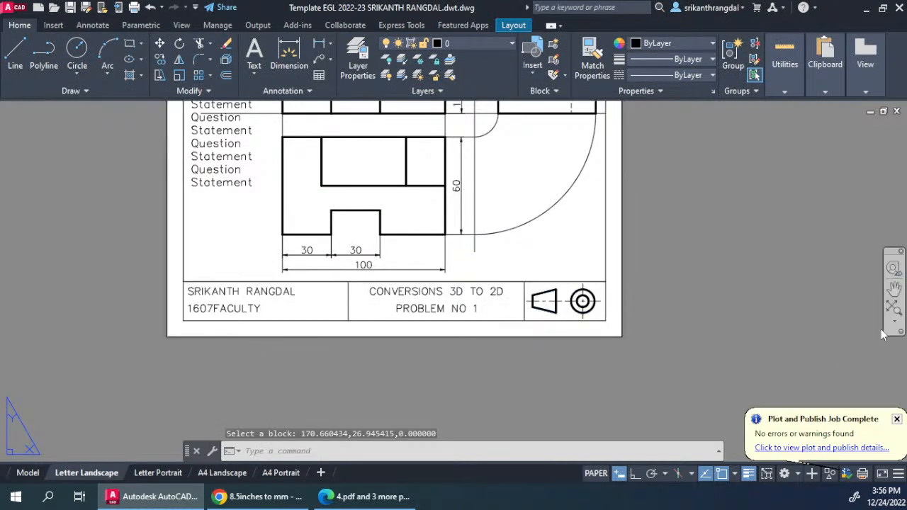
- Replace the NAME attribute with the placeholder 'TYPE YOUR NAME HERE'
{"action": "double_click", "coordinate": [235, 292]}
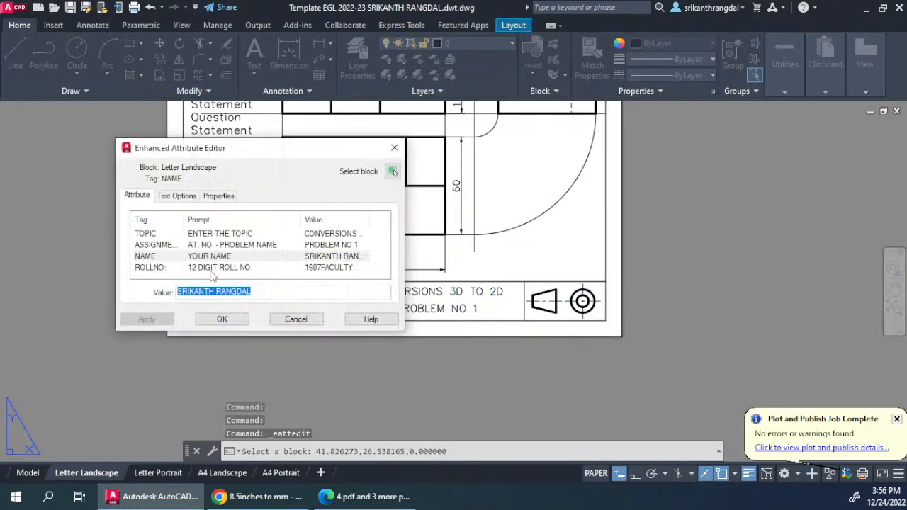
{"action": "left_click", "coordinate": [155, 248]}
{"action": "left_click", "coordinate": [164, 257]}
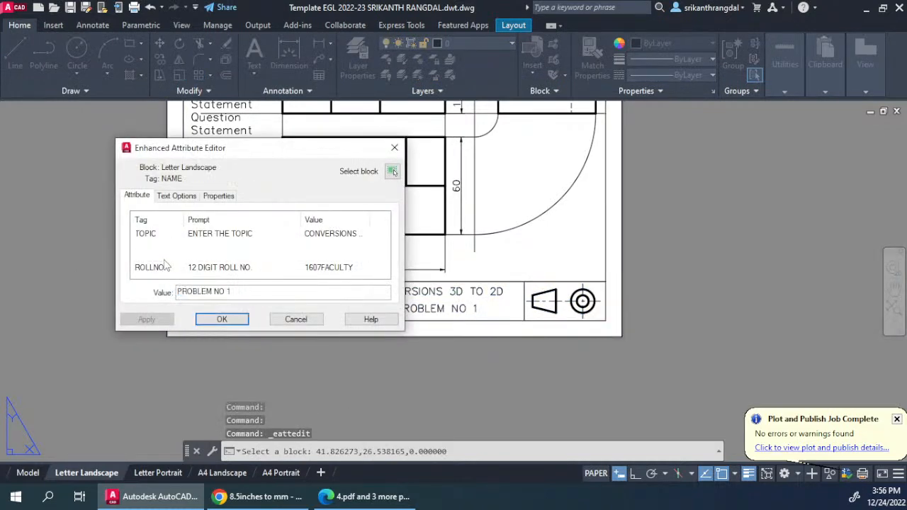
{"action": "double_click", "coordinate": [262, 292]}
{"action": "left_click_drag", "start_coordinate": [263, 292], "coordinate": [107, 293]}
{"action": "type", "text": "TYPE YOUR NAME HERE"}
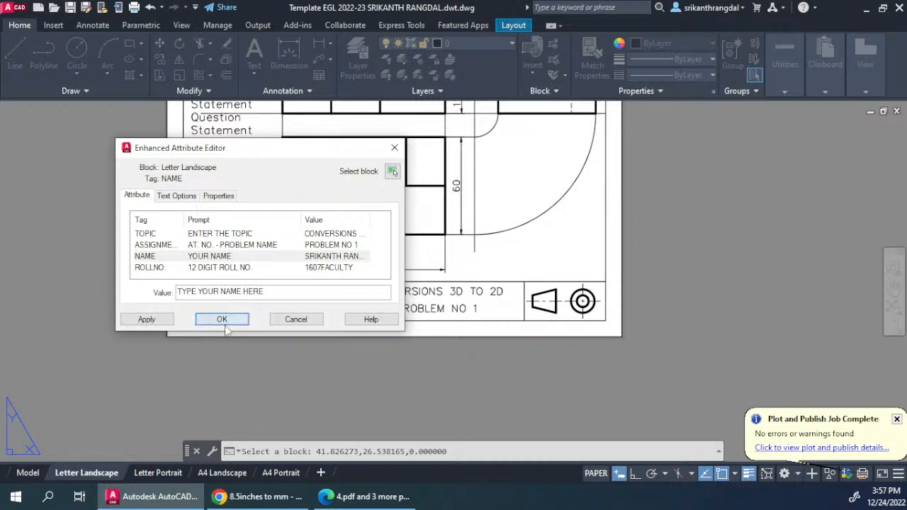
{"action": "left_click", "coordinate": [222, 320]}
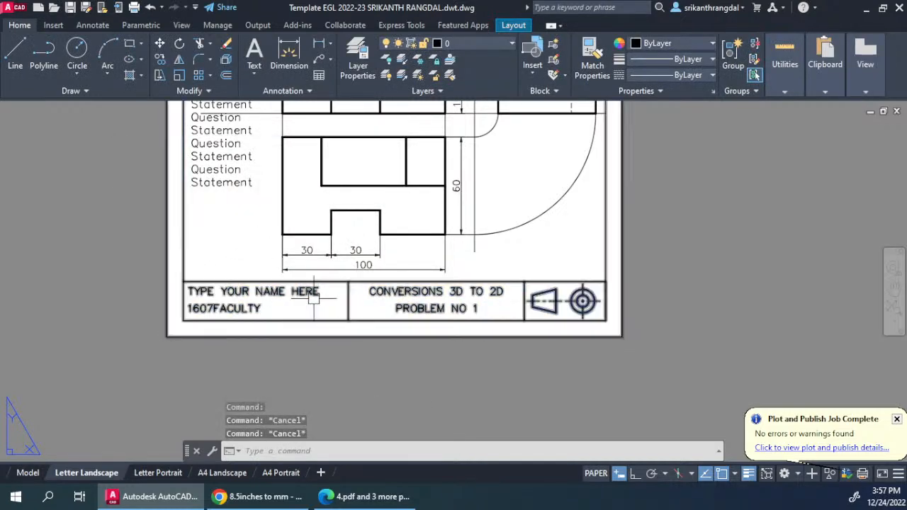
- Pan the sheet fully into view, briefly selecting and then deselecting the Question Statement text
{"action": "middle_click_drag", "start_coordinate": [662, 307], "coordinate": [637, 411]}
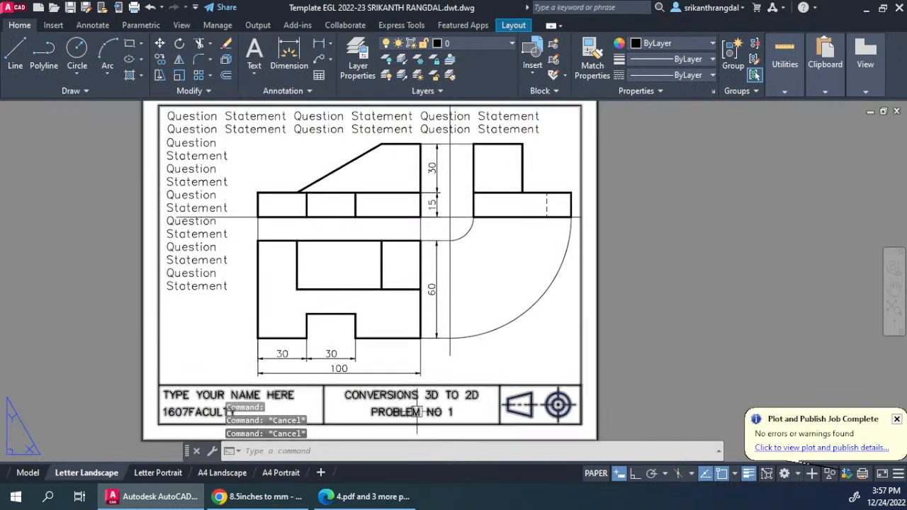
{"action": "middle_click_drag", "start_coordinate": [412, 401], "coordinate": [400, 319]}
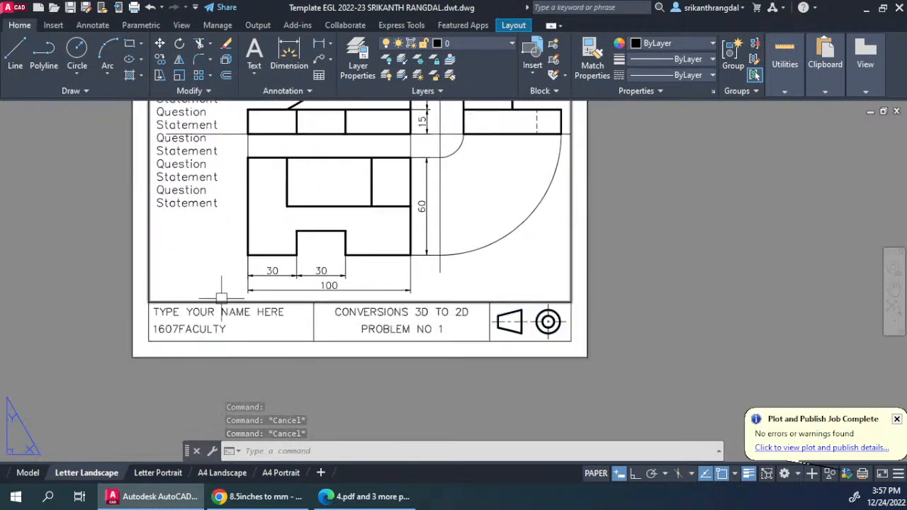
{"action": "middle_click_drag", "start_coordinate": [220, 297], "coordinate": [234, 357]}
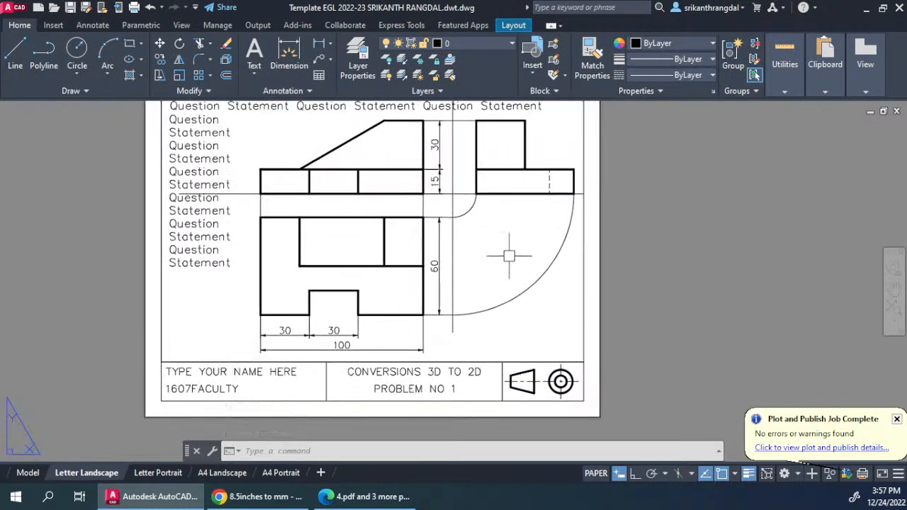
{"action": "middle_click_drag", "start_coordinate": [492, 276], "coordinate": [533, 349]}
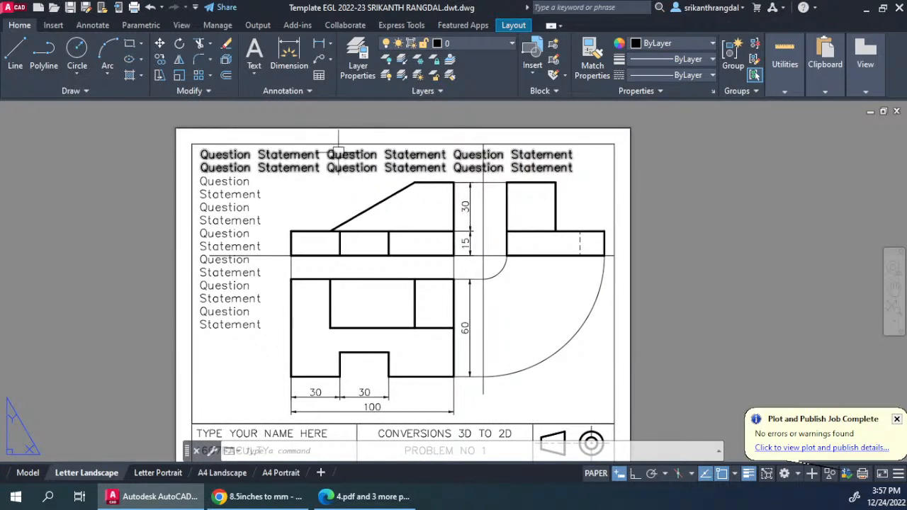
{"action": "left_click", "coordinate": [213, 167]}
{"action": "left_click", "coordinate": [228, 191]}
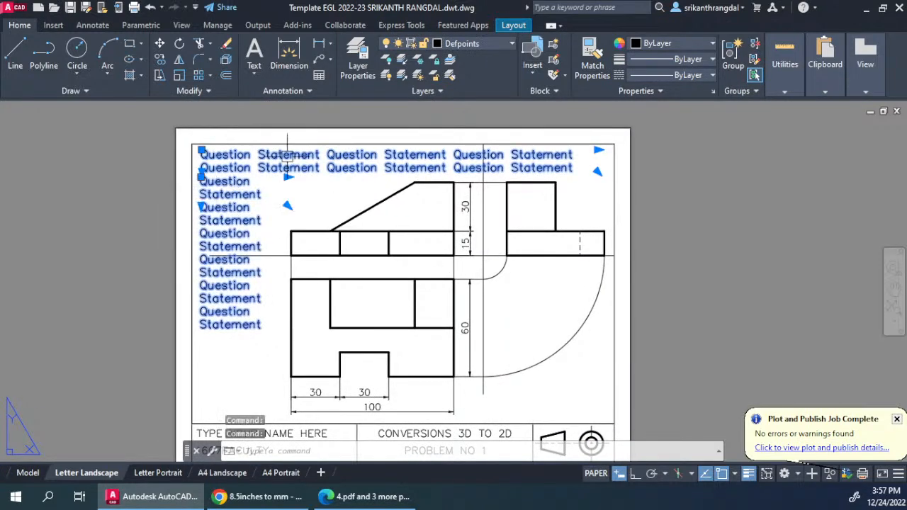
{"action": "key", "text": "Escape"}
- Switch back and forth between the Model and Letter Landscape tabs
{"action": "left_click", "coordinate": [28, 472]}
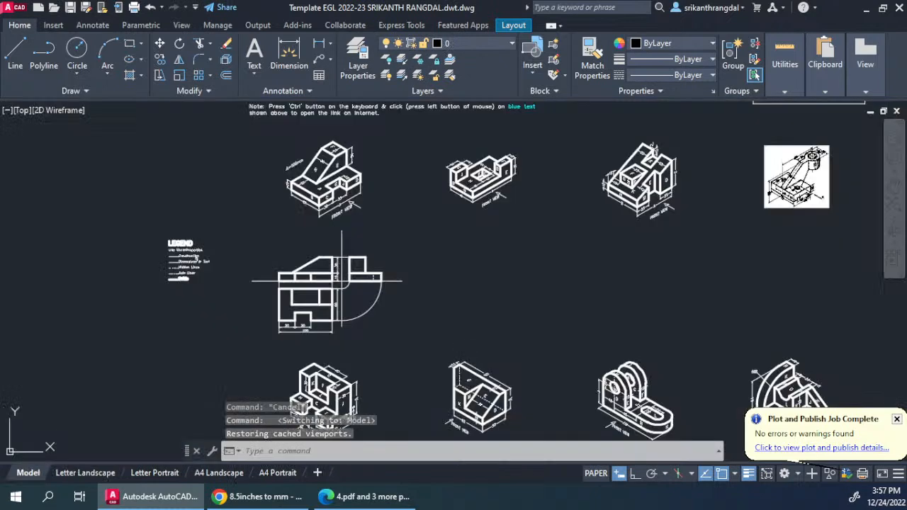
{"action": "left_click", "coordinate": [113, 474]}
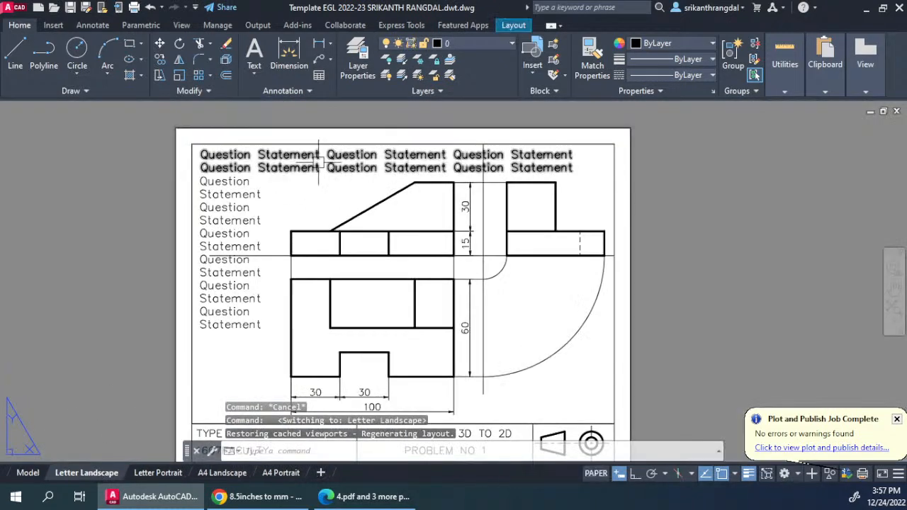
{"action": "left_click", "coordinate": [27, 472]}
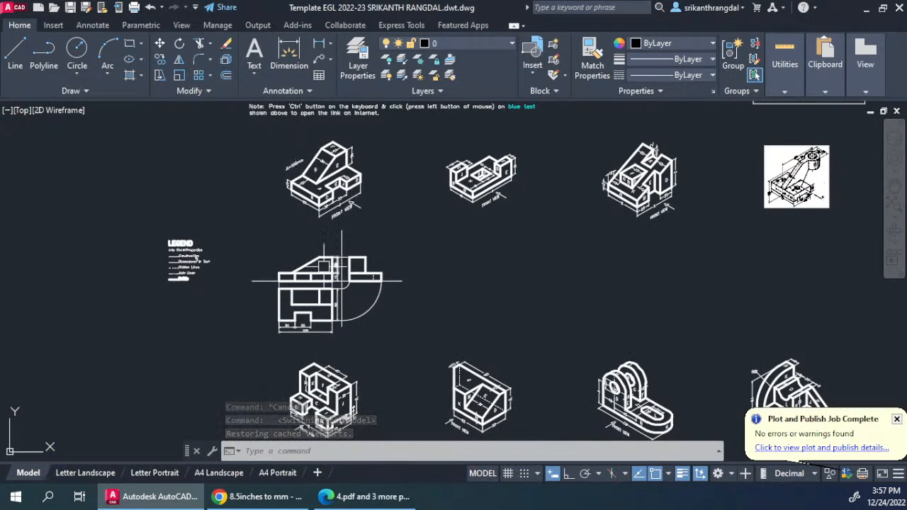
{"action": "left_click", "coordinate": [71, 472]}
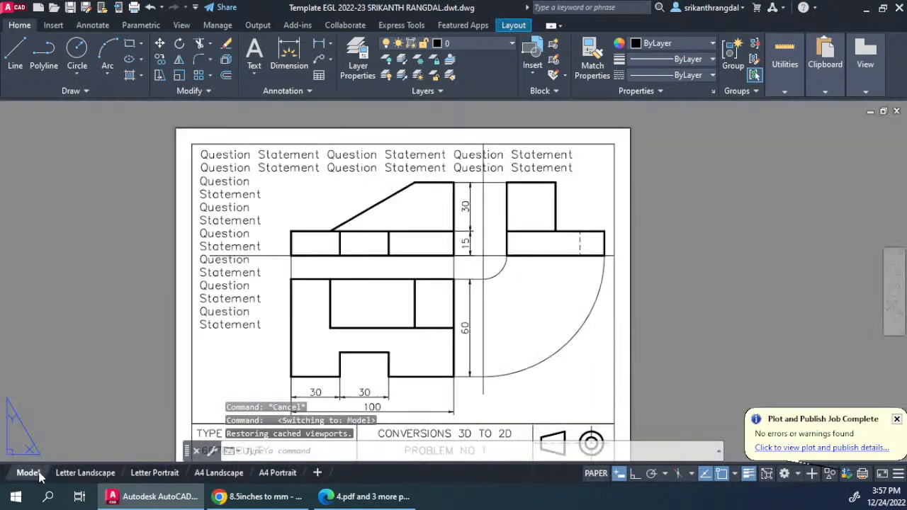
{"action": "left_click", "coordinate": [28, 472]}
{"action": "left_click", "coordinate": [85, 473]}
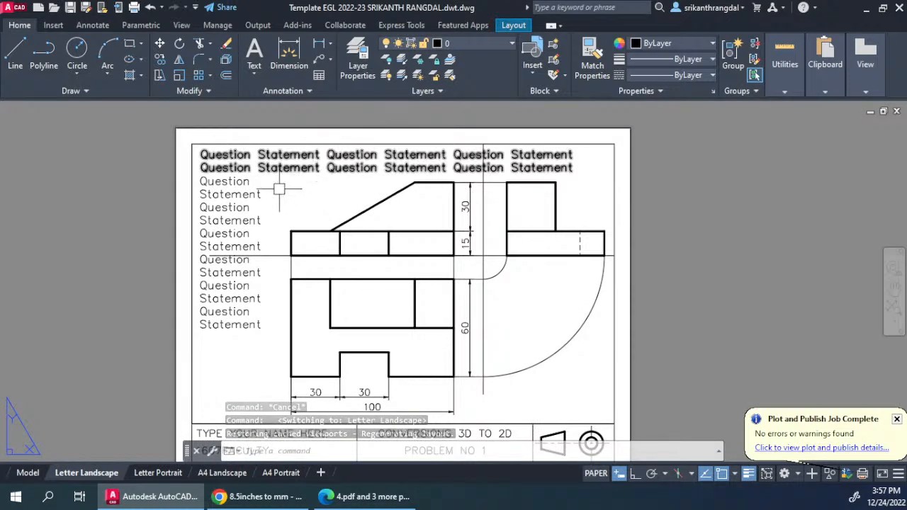
- Enter and leave the sheet viewport, fit the whole sheet, then go to model space
{"action": "double_click", "coordinate": [299, 196]}
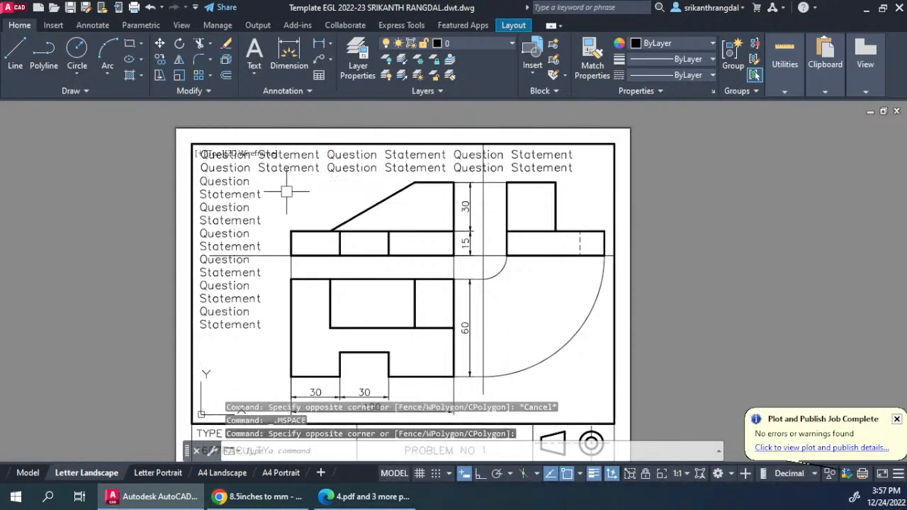
{"action": "double_click", "coordinate": [724, 232]}
{"action": "middle_click_drag", "start_coordinate": [371, 258], "coordinate": [360, 226]}
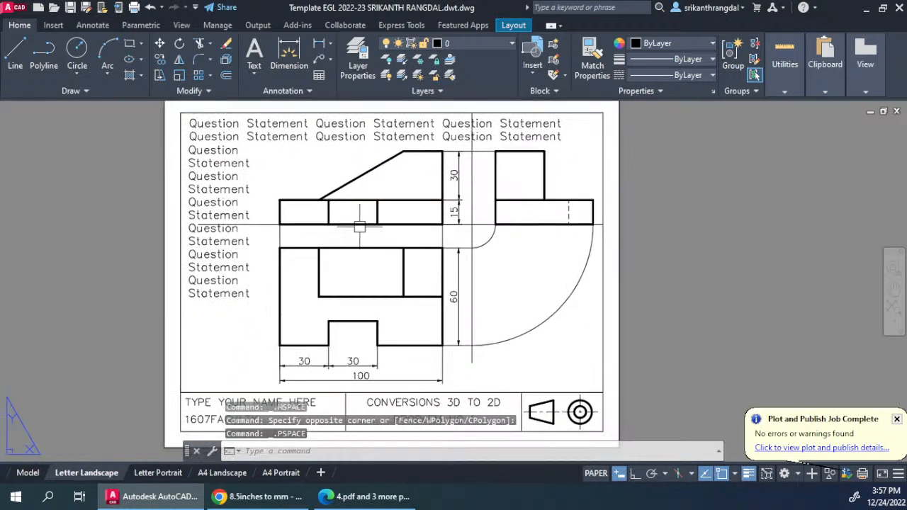
{"action": "middle_click", "coordinate": [500, 272]}
{"action": "middle_click", "coordinate": [500, 272]}
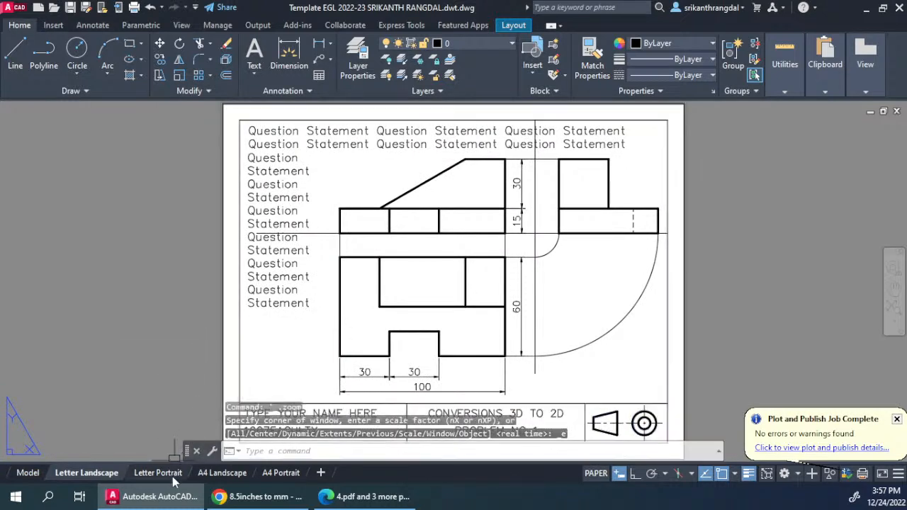
{"action": "mouse_move", "coordinate": [173, 476]}
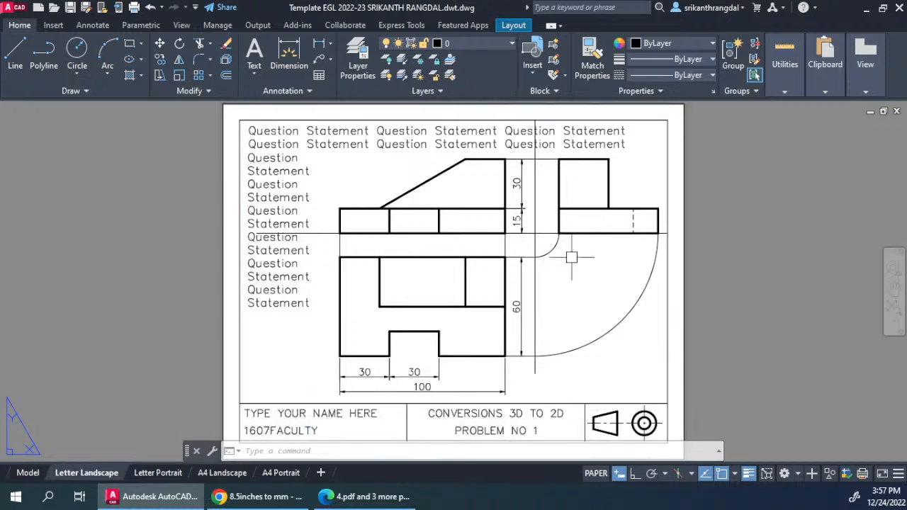
{"action": "left_click", "coordinate": [28, 473]}
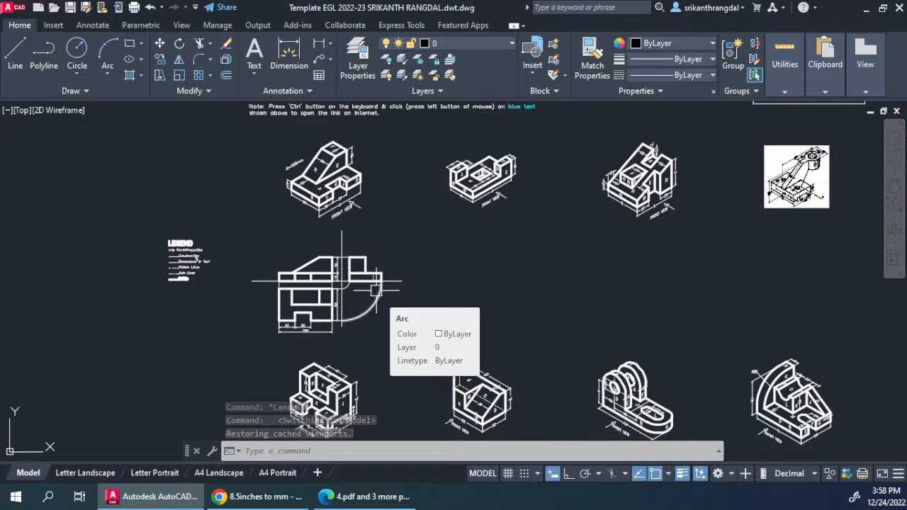
- With Ortho on, stretch an axis line end to a new position
{"action": "mouse_move", "coordinate": [472, 312]}
{"action": "middle_mouse_down"}
{"action": "mouse_move", "coordinate": [419, 201]}
{"action": "mouse_move", "coordinate": [400, 346]}
{"action": "middle_mouse_up"}
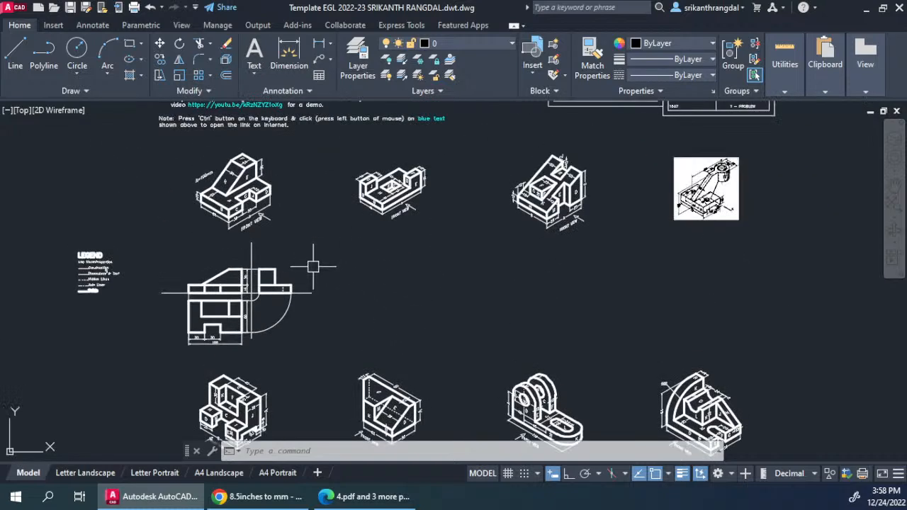
{"action": "scroll", "coordinate": [312, 267], "scroll_direction": "up", "scroll_amount": 2}
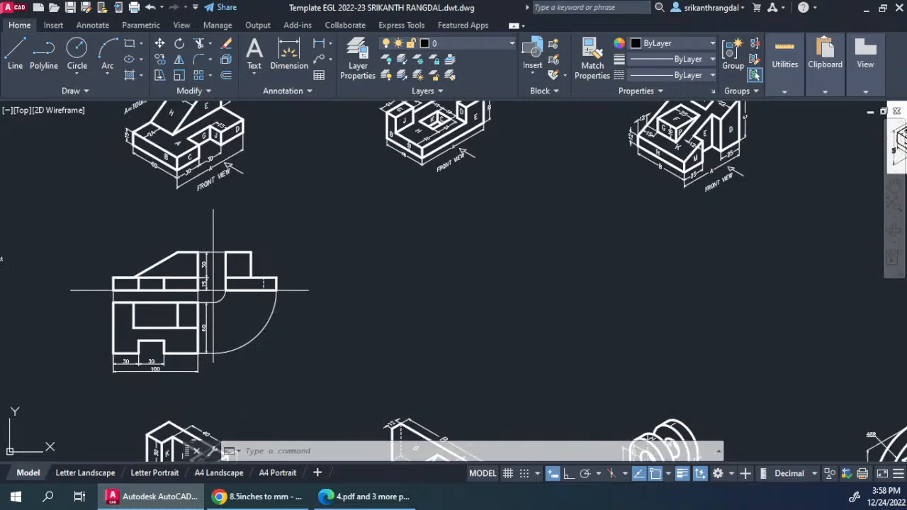
{"action": "type", "text": "s"}
{"action": "key", "text": "Return"}
{"action": "scroll", "coordinate": [311, 286], "scroll_direction": "up", "scroll_amount": 2}
{"action": "left_click", "coordinate": [330, 271]}
{"action": "left_click", "coordinate": [293, 334]}
{"action": "key", "text": "Return"}
{"action": "left_click", "coordinate": [365, 330]}
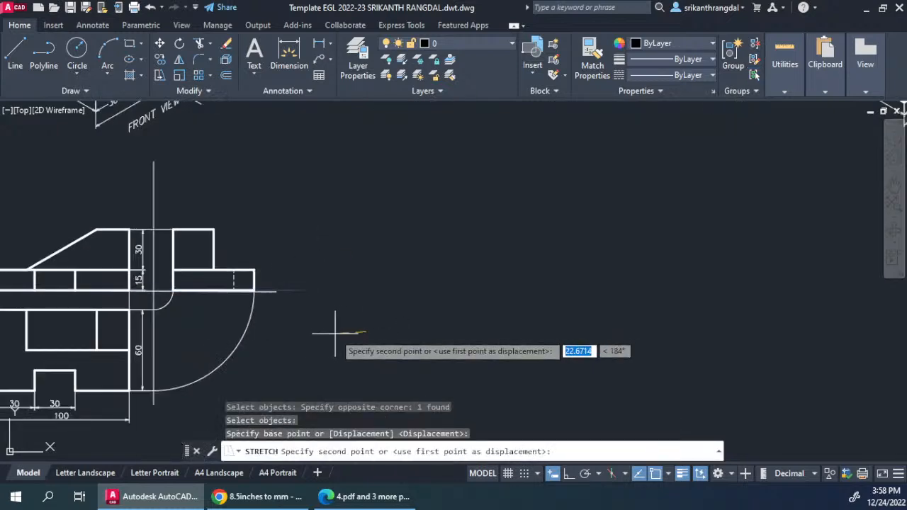
{"action": "left_click", "coordinate": [566, 476]}
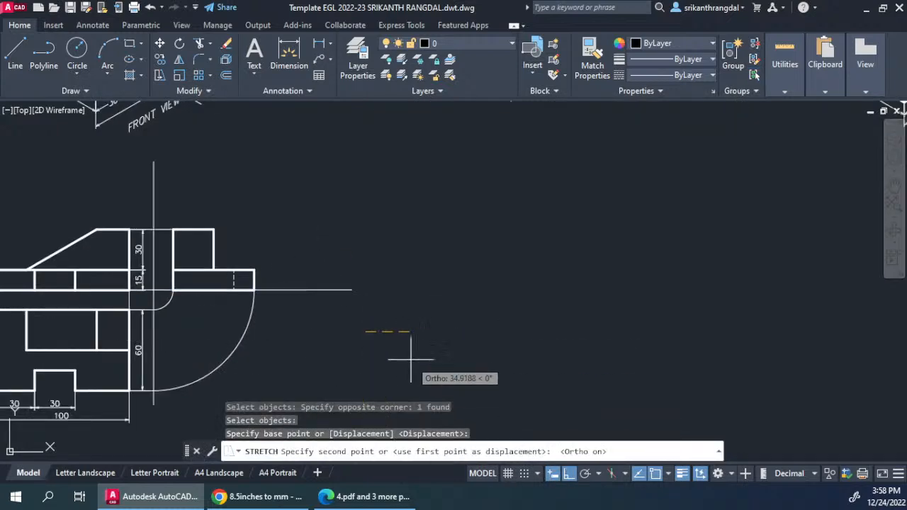
{"action": "left_click", "coordinate": [327, 340]}
- Shorten the top end of the vertical axis line
{"action": "middle_click_drag", "start_coordinate": [274, 348], "coordinate": [332, 377]}
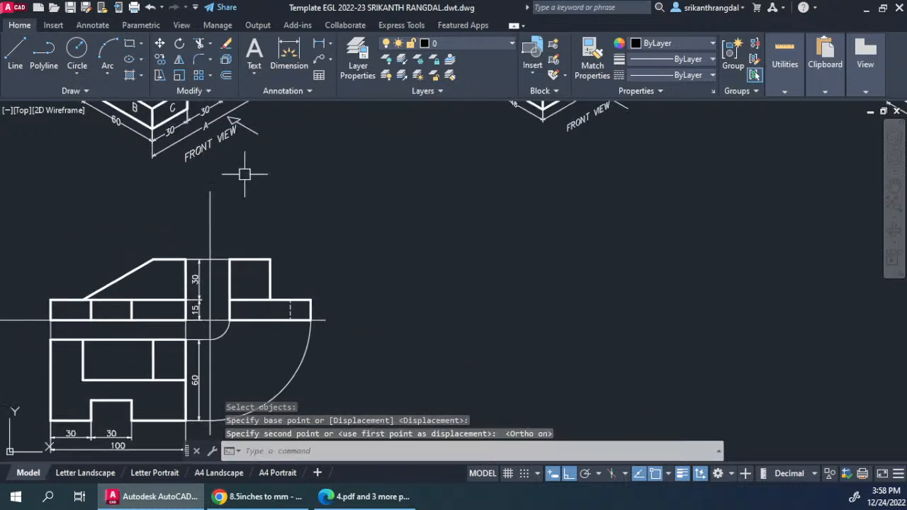
{"action": "key", "text": "Return"}
{"action": "left_click", "coordinate": [245, 175]}
{"action": "left_click", "coordinate": [180, 206]}
{"action": "key", "text": "Return"}
{"action": "left_click", "coordinate": [282, 163]}
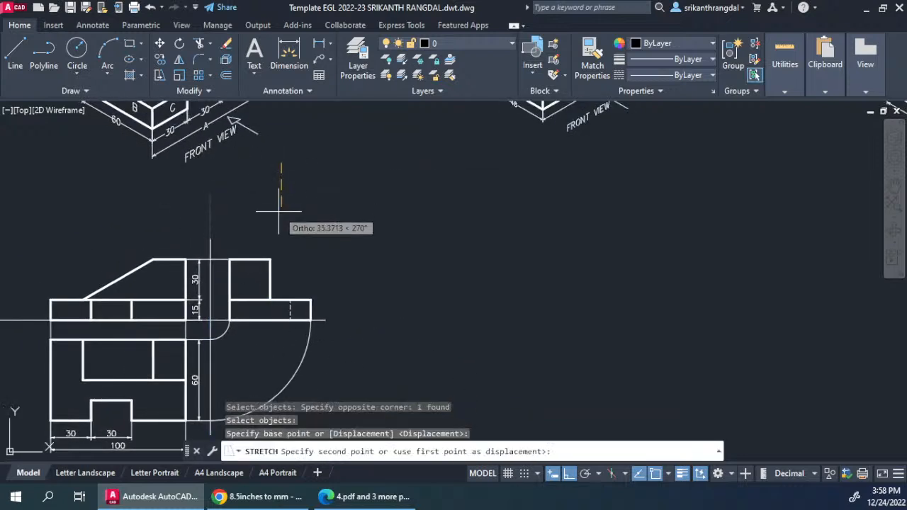
{"action": "left_click", "coordinate": [279, 211]}
- Stretch the horizontal axis line's left end further to the right
{"action": "middle_click_drag", "start_coordinate": [21, 286], "coordinate": [391, 267]}
{"action": "key", "text": "Return"}
{"action": "left_click", "coordinate": [391, 267]}
{"action": "left_click", "coordinate": [308, 333]}
{"action": "key", "text": "Return"}
{"action": "left_click", "coordinate": [263, 348]}
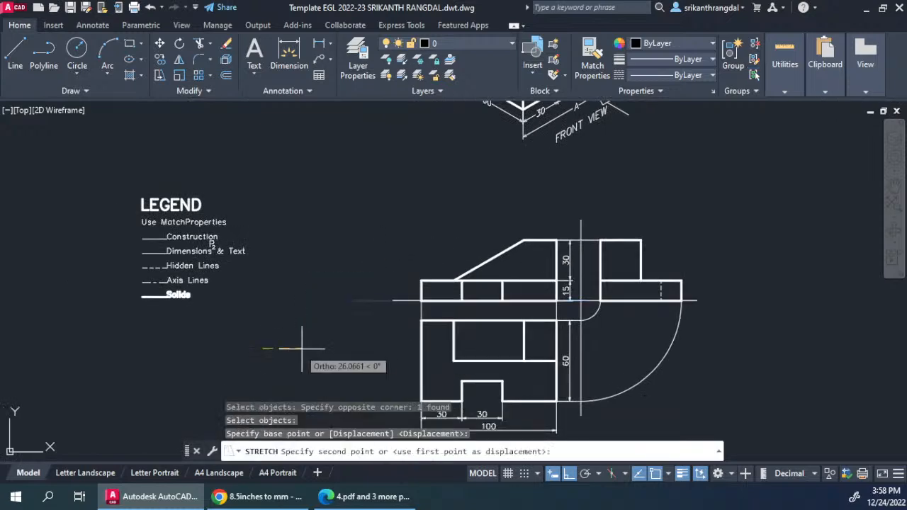
{"action": "left_click", "coordinate": [314, 349]}
- Extend the bottom end of the vertical axis line further down
{"action": "mouse_move", "coordinate": [532, 348]}
{"action": "middle_mouse_down"}
{"action": "mouse_move", "coordinate": [449, 219]}
{"action": "mouse_move", "coordinate": [482, 276]}
{"action": "mouse_move", "coordinate": [480, 314]}
{"action": "middle_mouse_up"}
{"action": "key", "text": "Return"}
{"action": "left_click", "coordinate": [479, 327]}
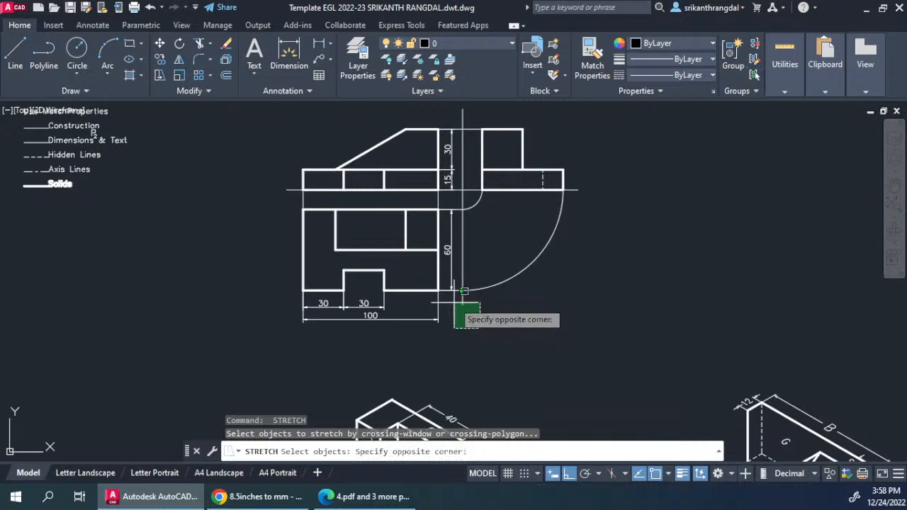
{"action": "left_click", "coordinate": [454, 302]}
{"action": "key", "text": "Return"}
{"action": "left_click", "coordinate": [508, 302]}
{"action": "left_click", "coordinate": [508, 328]}
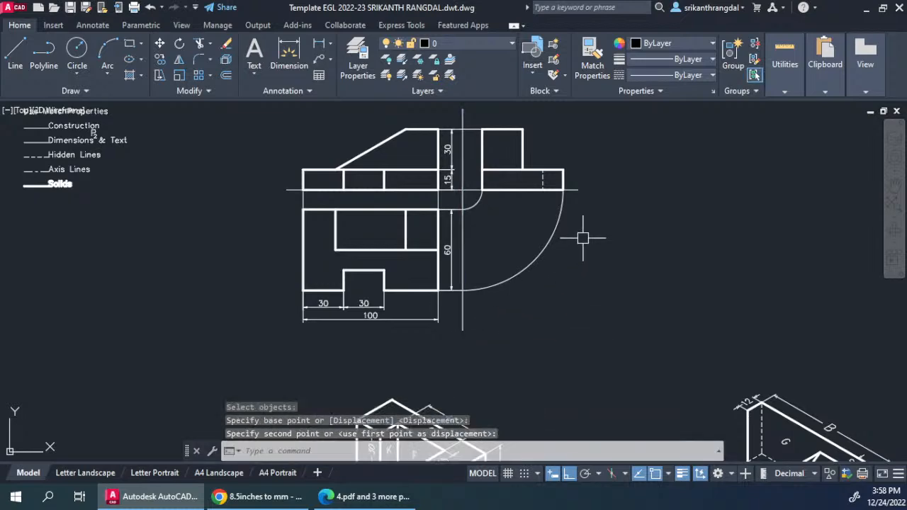
{"action": "middle_click_drag", "start_coordinate": [616, 192], "coordinate": [577, 253]}
{"action": "mouse_move", "coordinate": [545, 192]}
{"action": "middle_mouse_down"}
{"action": "mouse_move", "coordinate": [530, 283]}
{"action": "mouse_move", "coordinate": [341, 253]}
{"action": "mouse_move", "coordinate": [429, 137]}
{"action": "mouse_move", "coordinate": [316, 260]}
{"action": "mouse_move", "coordinate": [365, 338]}
{"action": "middle_mouse_up"}
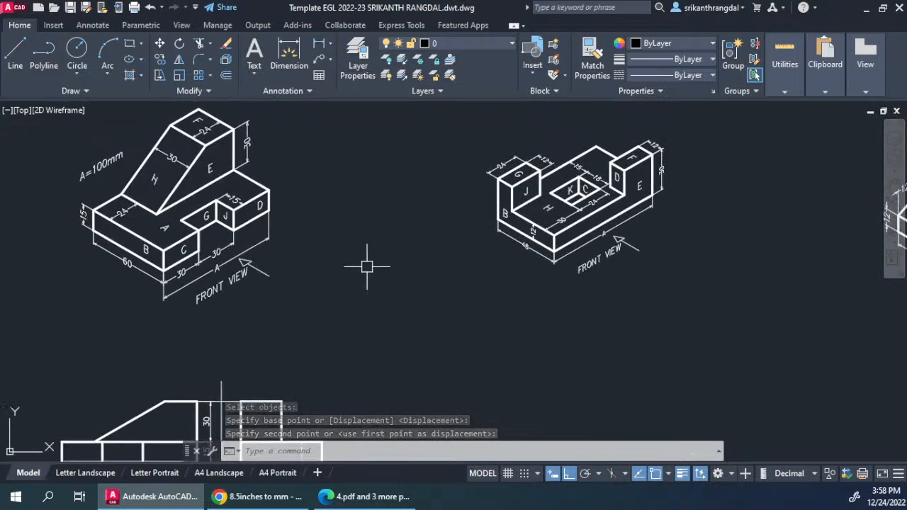
{"action": "middle_click_drag", "start_coordinate": [537, 347], "coordinate": [397, 248]}
{"action": "scroll", "coordinate": [400, 262], "scroll_direction": "down", "scroll_amount": 2}
{"action": "mouse_move", "coordinate": [528, 270]}
{"action": "middle_mouse_down"}
{"action": "mouse_move", "coordinate": [534, 275]}
{"action": "mouse_move", "coordinate": [375, 321]}
{"action": "mouse_move", "coordinate": [370, 265]}
{"action": "middle_mouse_up"}
{"action": "middle_click_drag", "start_coordinate": [348, 354], "coordinate": [673, 283]}
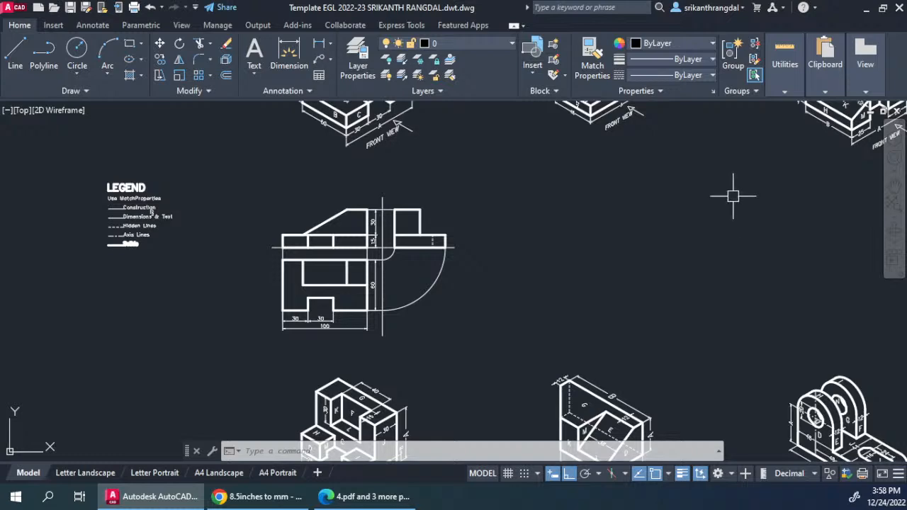
{"action": "mouse_move", "coordinate": [582, 291]}
{"action": "middle_mouse_down"}
{"action": "mouse_move", "coordinate": [648, 366]}
{"action": "mouse_move", "coordinate": [354, 229]}
{"action": "mouse_move", "coordinate": [340, 144]}
{"action": "mouse_move", "coordinate": [505, 144]}
{"action": "mouse_move", "coordinate": [510, 166]}
{"action": "middle_mouse_up"}
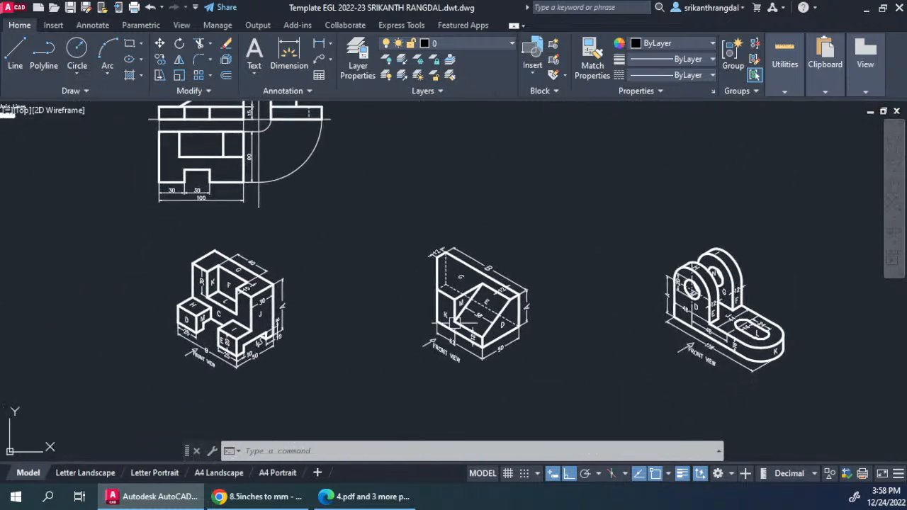
{"action": "mouse_move", "coordinate": [506, 370]}
{"action": "middle_mouse_down"}
{"action": "mouse_move", "coordinate": [492, 319]}
{"action": "mouse_move", "coordinate": [419, 249]}
{"action": "mouse_move", "coordinate": [209, 287]}
{"action": "middle_mouse_up"}
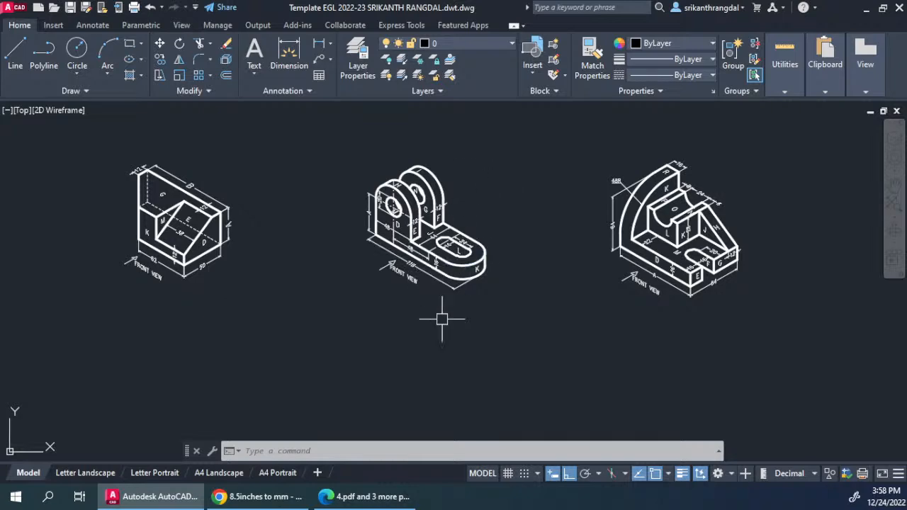
{"action": "middle_click_drag", "start_coordinate": [444, 210], "coordinate": [434, 269]}
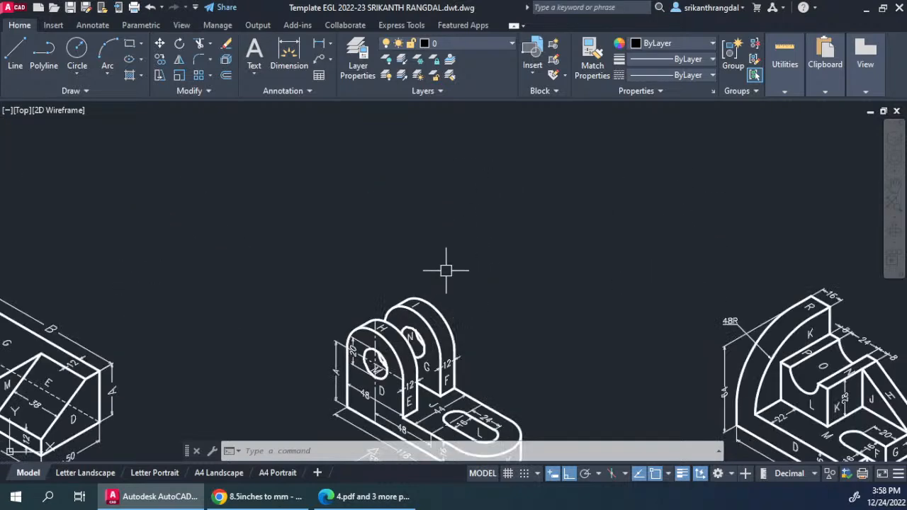
{"action": "mouse_move", "coordinate": [445, 270]}
{"action": "middle_mouse_down"}
{"action": "mouse_move", "coordinate": [482, 314]}
{"action": "mouse_move", "coordinate": [473, 115]}
{"action": "middle_mouse_up"}
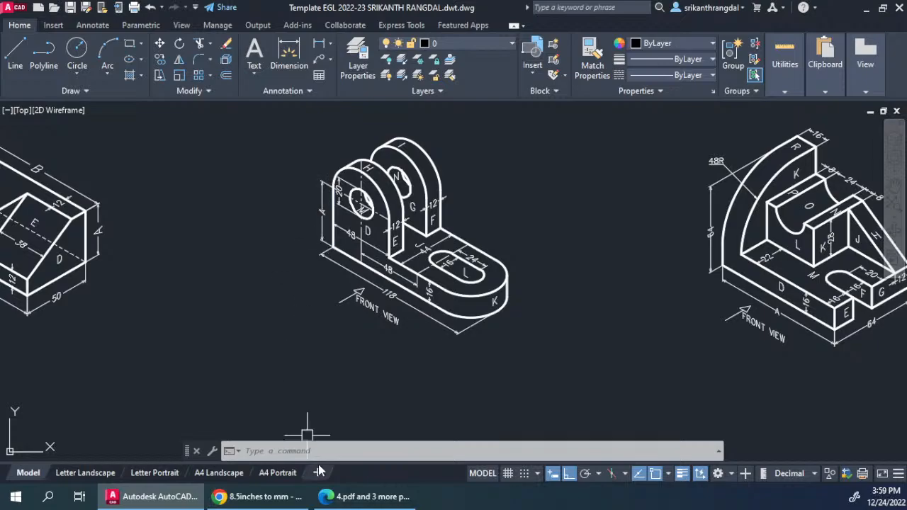
- Open the college's Moodle site in the web browser
{"action": "left_click", "coordinate": [274, 496]}
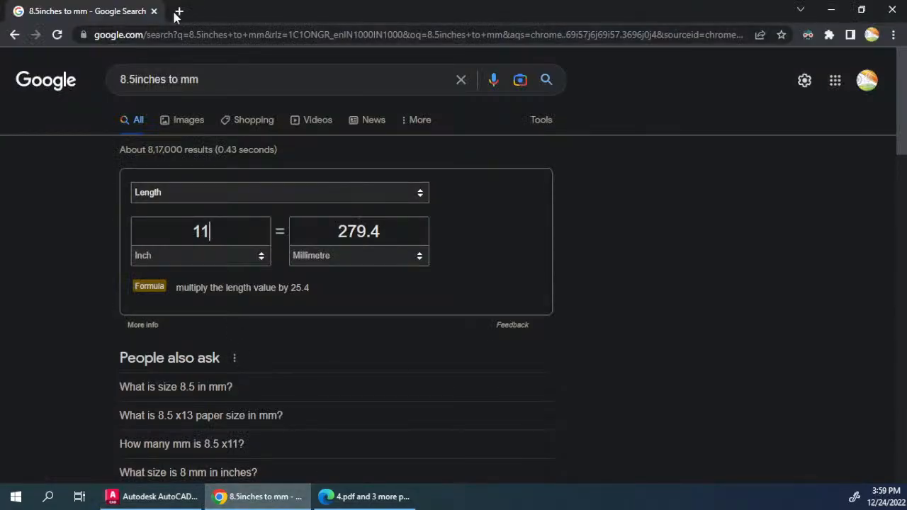
{"action": "left_click", "coordinate": [157, 36]}
{"action": "type", "text": "METHO"}
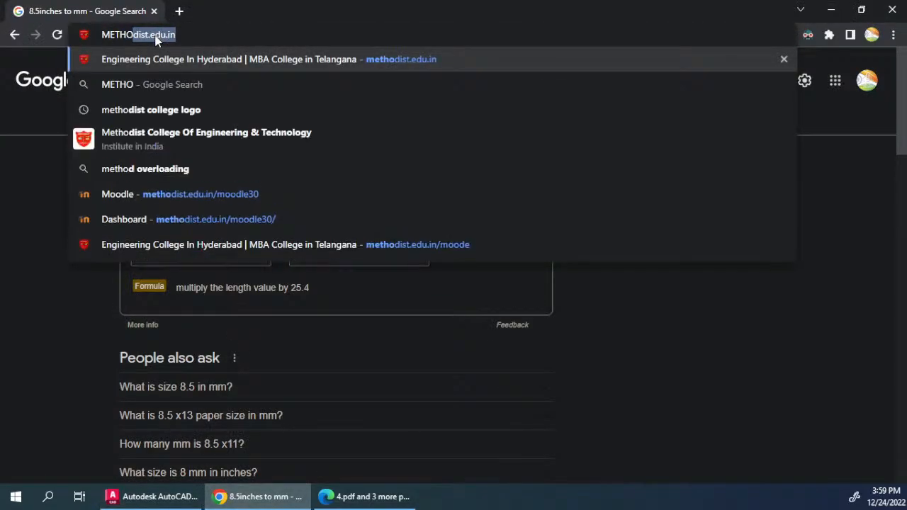
{"action": "key", "text": "Return"}
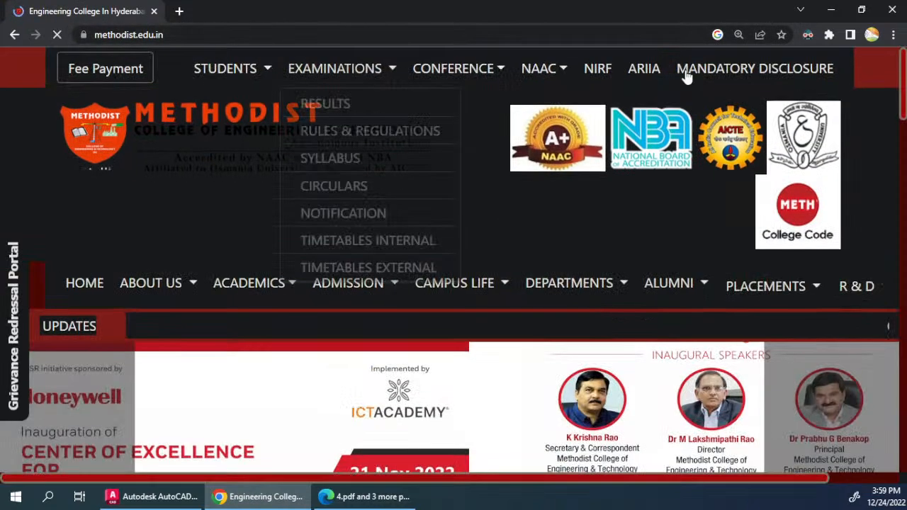
{"action": "left_click", "coordinate": [300, 34]}
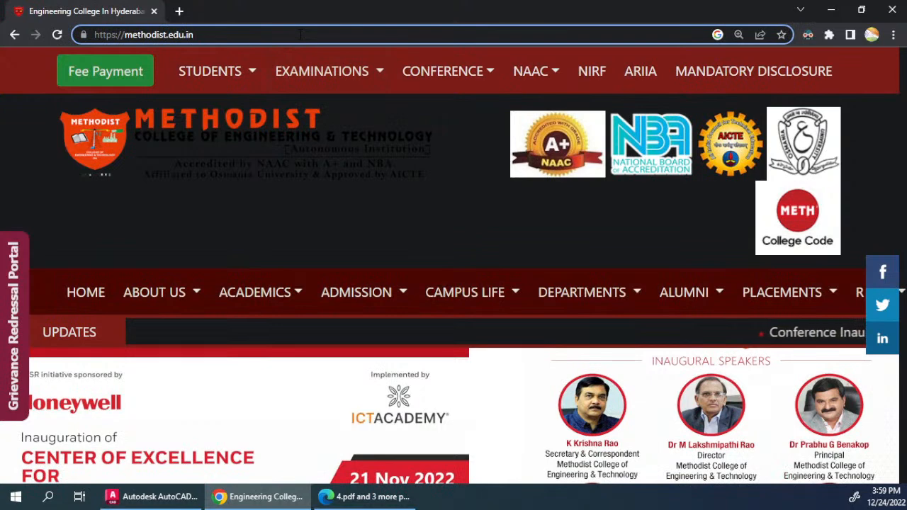
{"action": "type", "text": "/mood"}
{"action": "key", "text": "Return"}
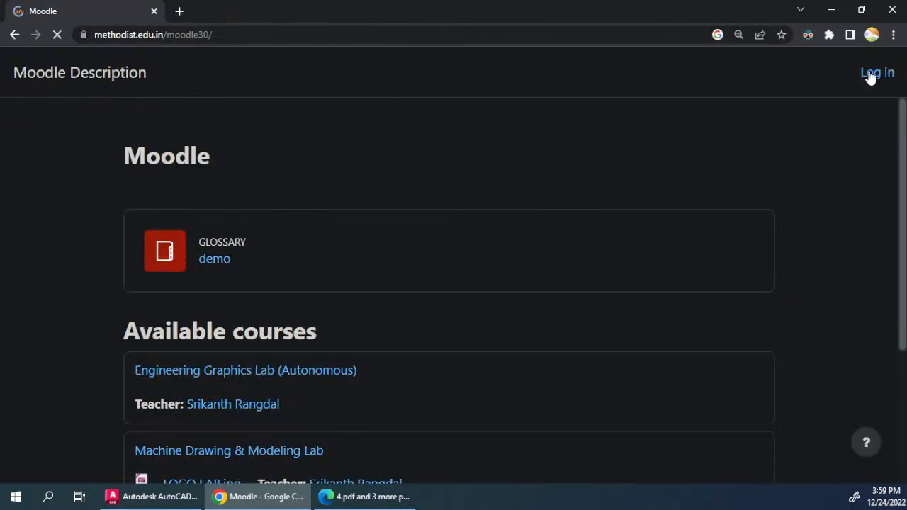
- Log in with the username and password, retyping the password after the error
{"action": "left_click", "coordinate": [876, 72]}
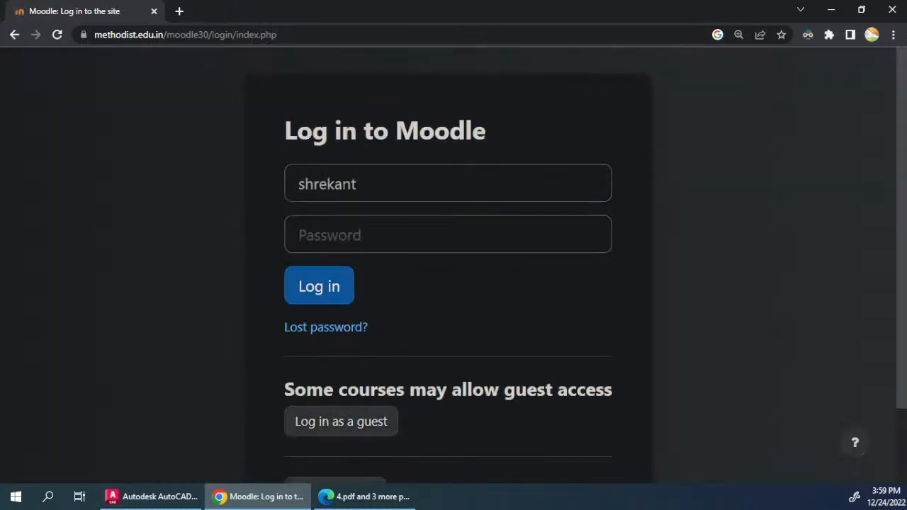
{"action": "left_click", "coordinate": [342, 183]}
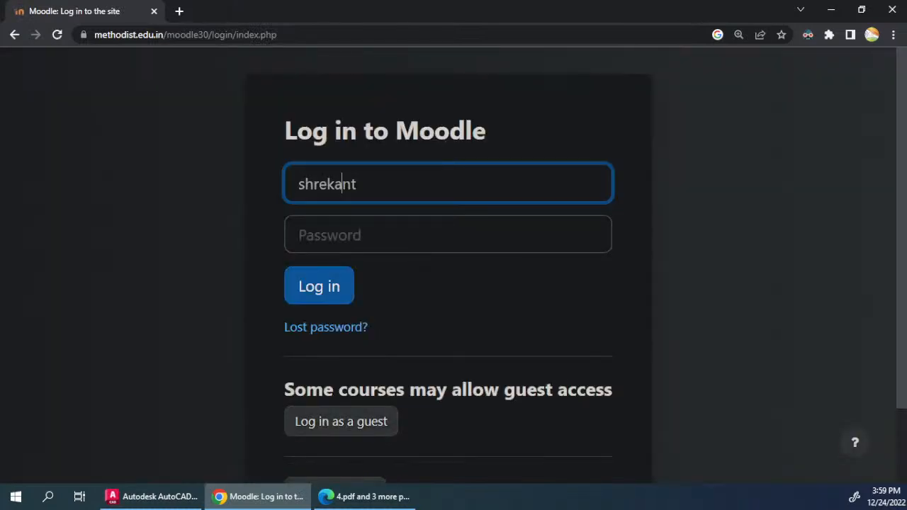
{"action": "double_click", "coordinate": [342, 182]}
{"action": "key", "text": "Tab"}
{"action": "type", "text": "••••••"}
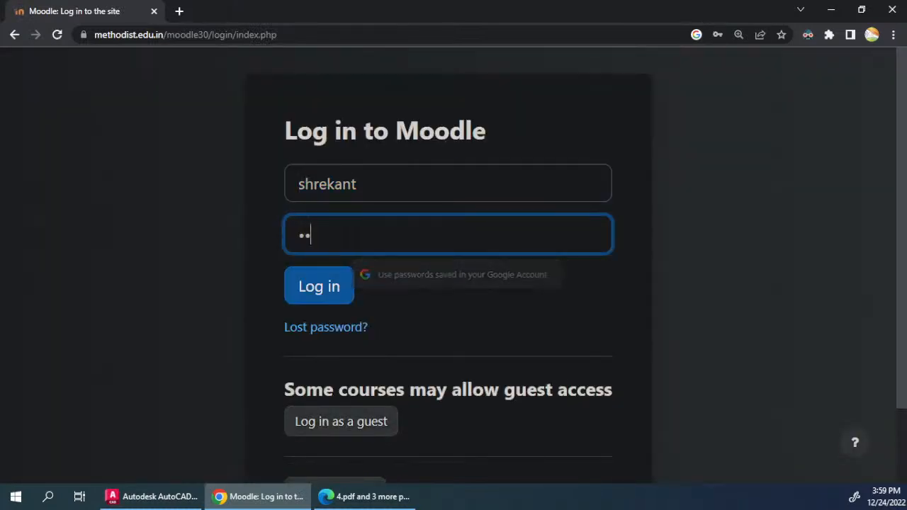
{"action": "left_click", "coordinate": [333, 293]}
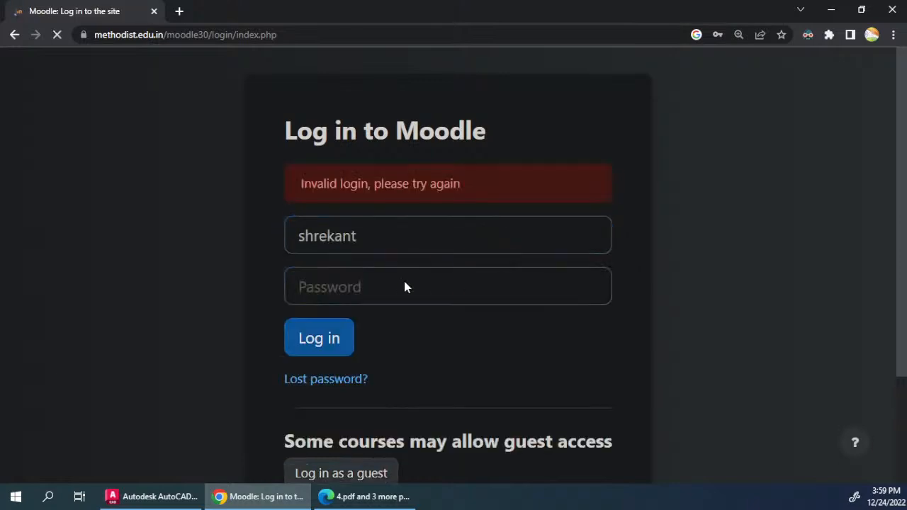
{"action": "type", "text": "••••••"}
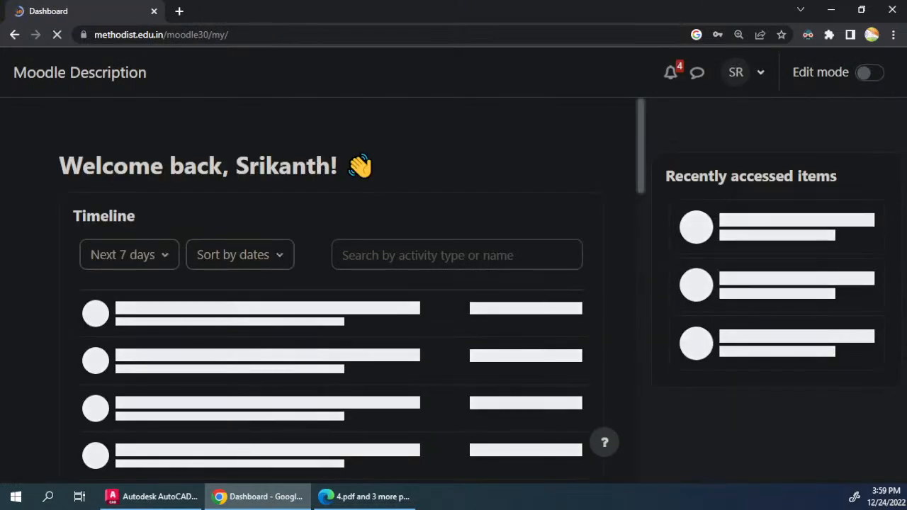
- Open the Engineering Graphics Lab course and collapse the Projection of Lines section
{"action": "left_click", "coordinate": [339, 79]}
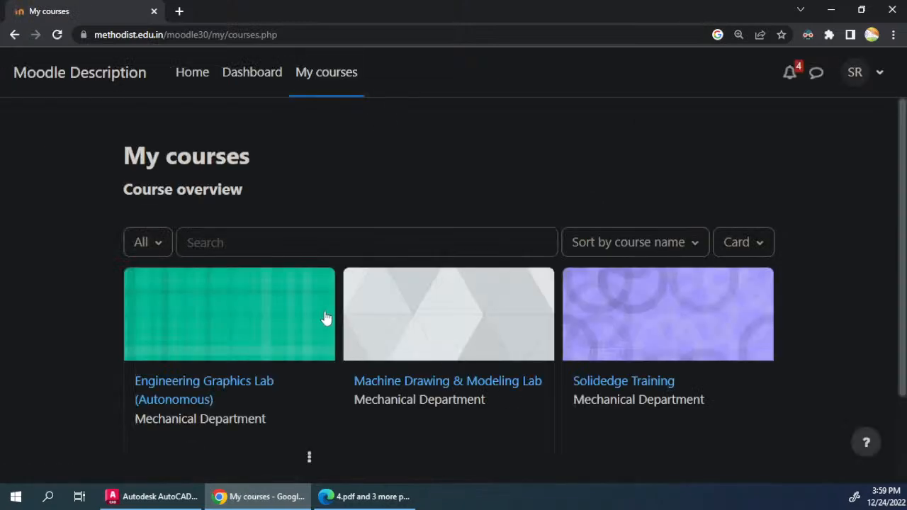
{"action": "left_click", "coordinate": [245, 389]}
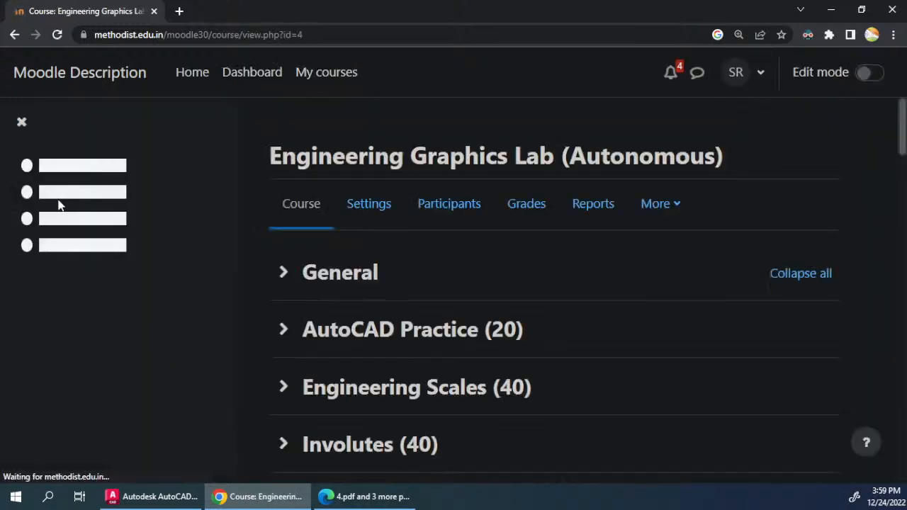
{"action": "scroll", "coordinate": [99, 396], "scroll_direction": "down", "scroll_amount": 1}
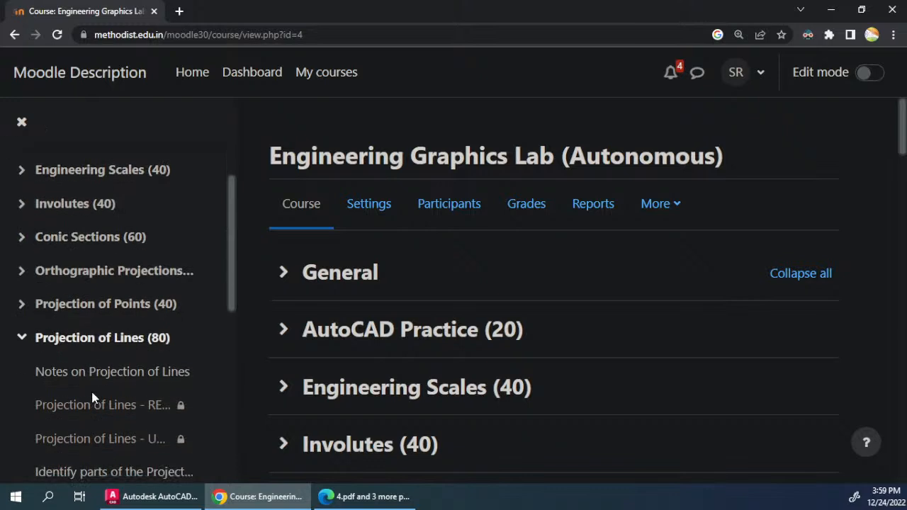
{"action": "scroll", "coordinate": [124, 362], "scroll_direction": "down", "scroll_amount": 2}
{"action": "left_click", "coordinate": [22, 207]}
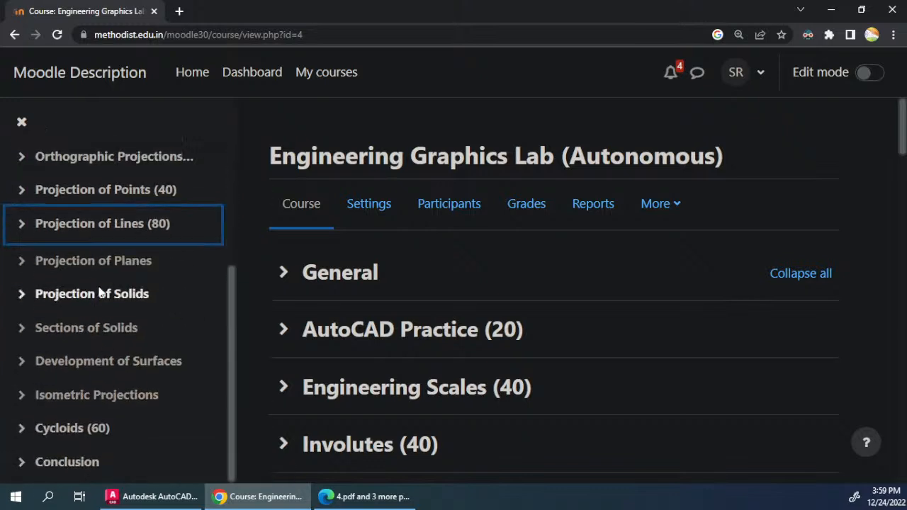
- Expand the Orthographic Projections section in the course index, then bring AutoCAD forward
{"action": "scroll", "coordinate": [154, 264], "scroll_direction": "up", "scroll_amount": 1}
{"action": "scroll", "coordinate": [163, 290], "scroll_direction": "up", "scroll_amount": 1}
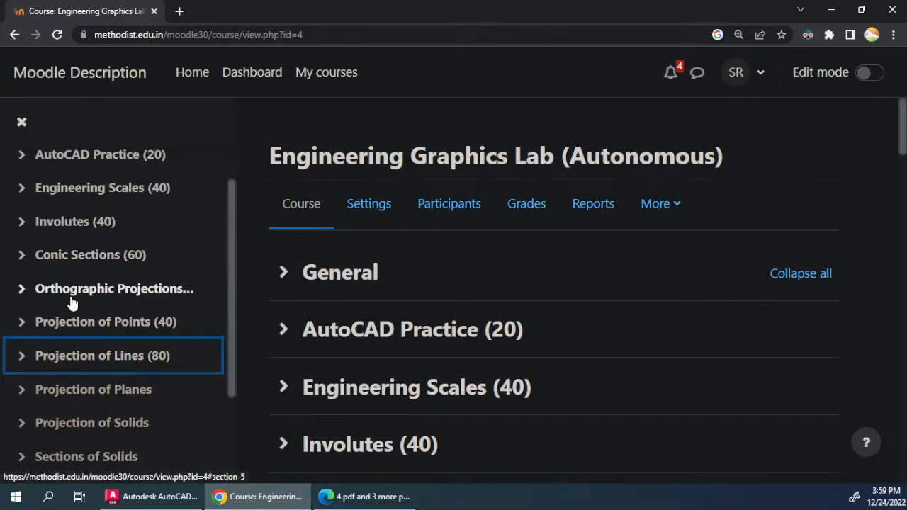
{"action": "left_click", "coordinate": [23, 291]}
{"action": "scroll", "coordinate": [131, 298], "scroll_direction": "down", "scroll_amount": 1}
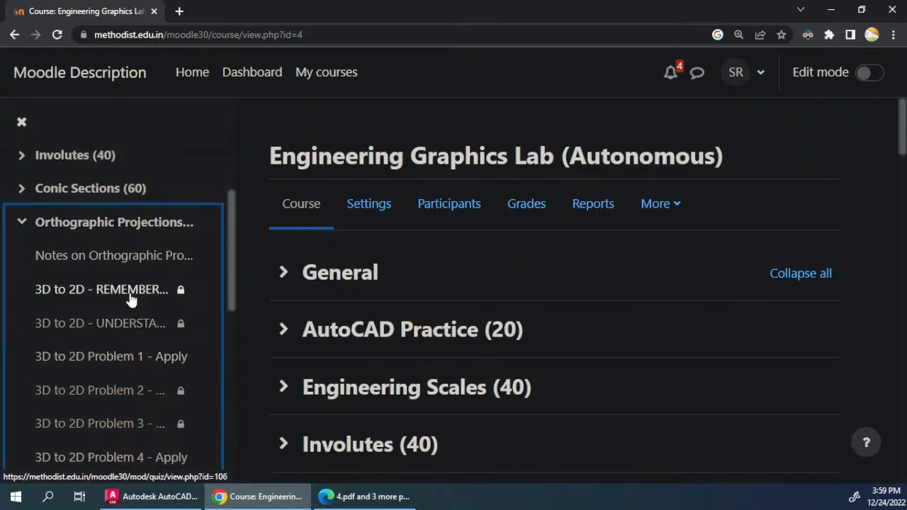
{"action": "scroll", "coordinate": [129, 300], "scroll_direction": "down", "scroll_amount": 1}
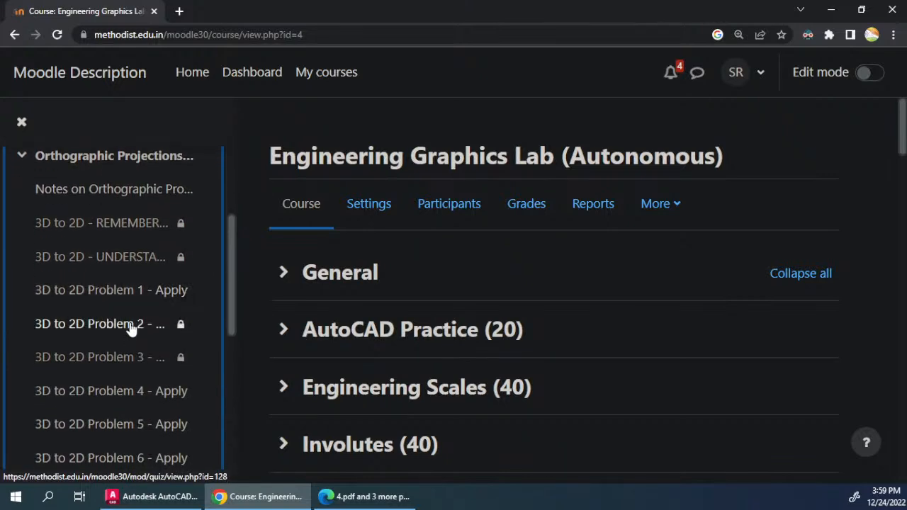
{"action": "left_click", "coordinate": [160, 498]}
- Review the top row of isometric drawings in AutoCAD, then go back to the Moodle course
{"action": "scroll", "coordinate": [452, 365], "scroll_direction": "down", "scroll_amount": 4}
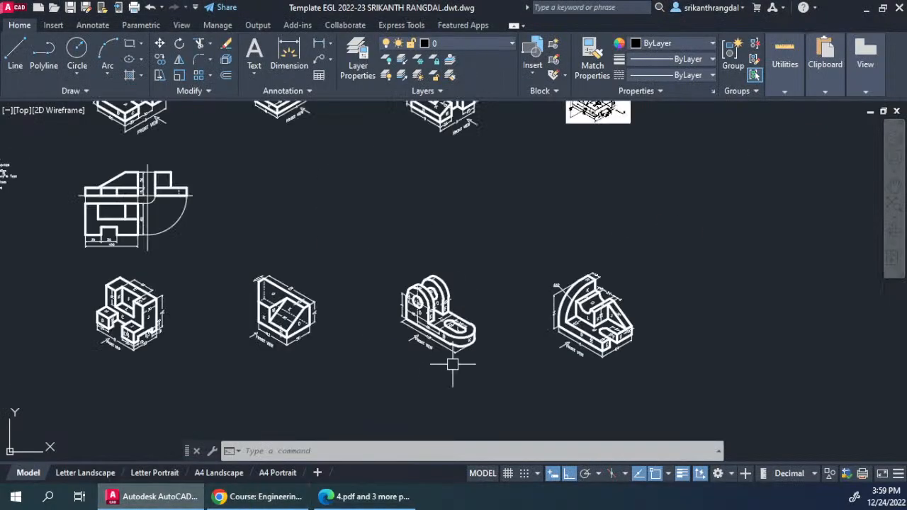
{"action": "mouse_move", "coordinate": [541, 210]}
{"action": "middle_mouse_down"}
{"action": "mouse_move", "coordinate": [540, 294]}
{"action": "mouse_move", "coordinate": [537, 277]}
{"action": "middle_mouse_up"}
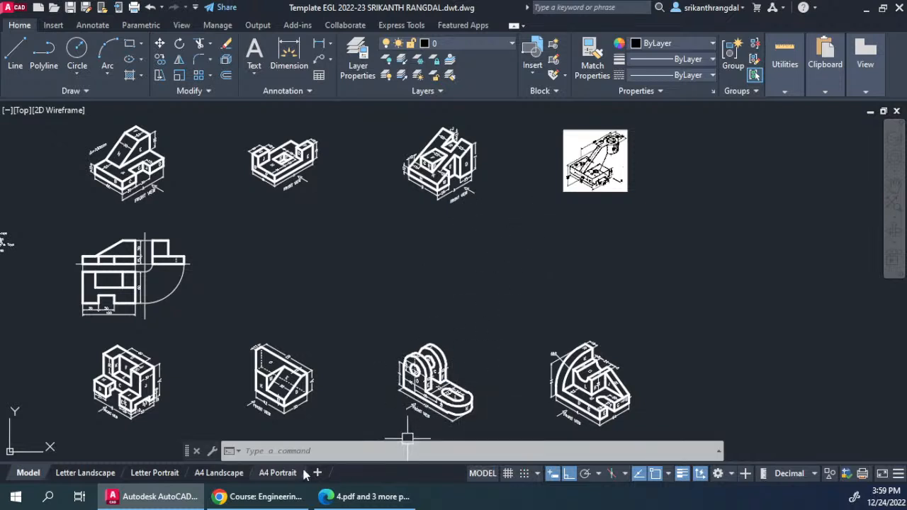
{"action": "left_click", "coordinate": [258, 496]}
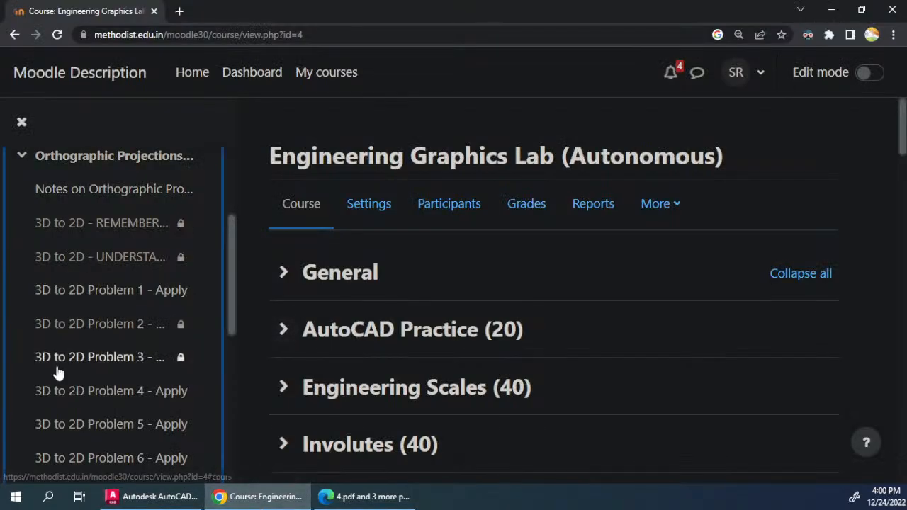
- Start a preview attempt of the 3D to 2D Problem 6 - Apply quiz and scroll through the question
{"action": "scroll", "coordinate": [71, 390], "scroll_direction": "down", "scroll_amount": 2}
{"action": "left_click", "coordinate": [125, 324]}
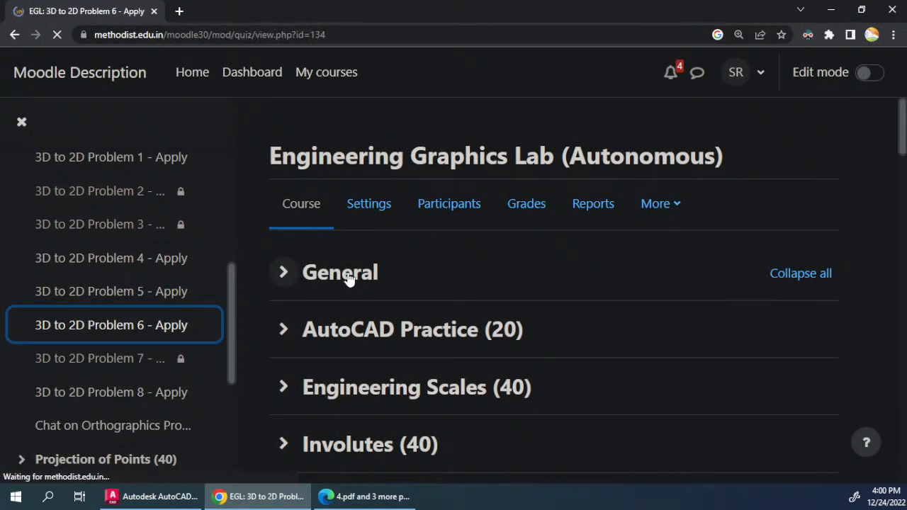
{"action": "scroll", "coordinate": [347, 279], "scroll_direction": "down", "scroll_amount": 3}
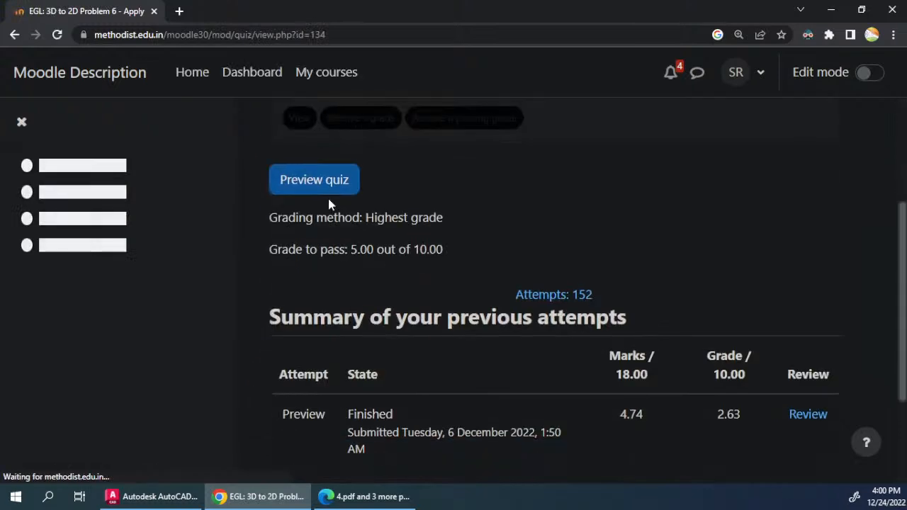
{"action": "left_click", "coordinate": [328, 180]}
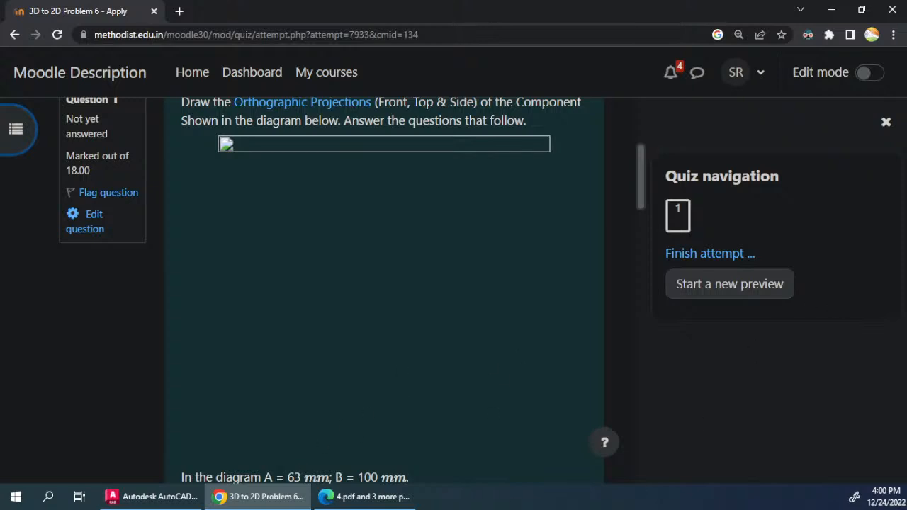
{"action": "scroll", "coordinate": [377, 461], "scroll_direction": "down", "scroll_amount": 2}
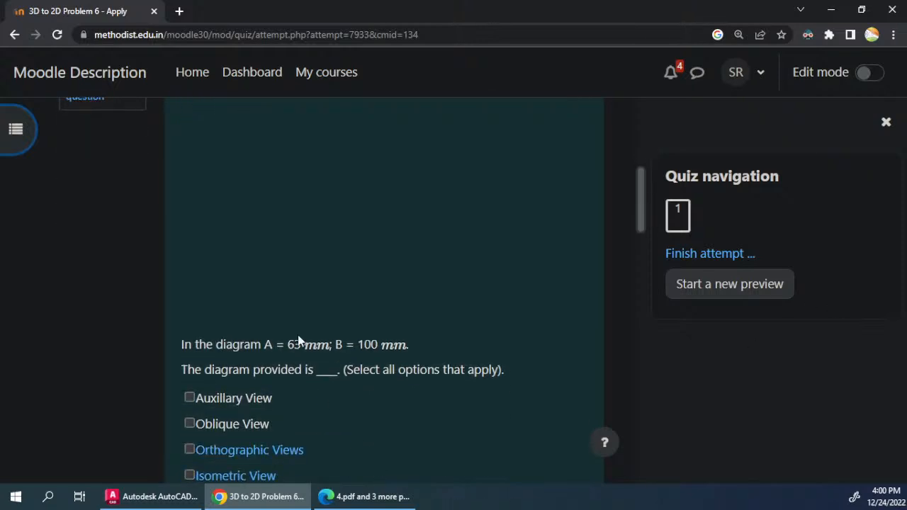
{"action": "scroll", "coordinate": [390, 339], "scroll_direction": "up", "scroll_amount": 4}
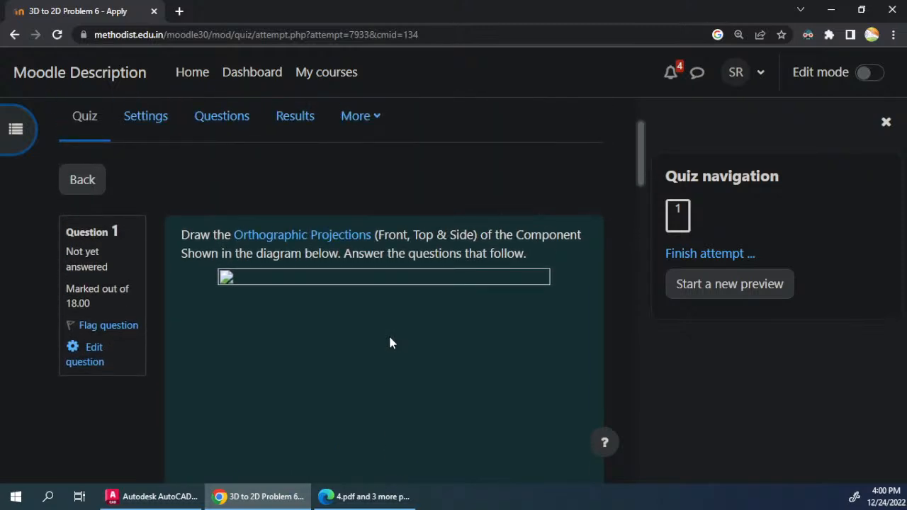
{"action": "scroll", "coordinate": [389, 343], "scroll_direction": "down", "scroll_amount": 3}
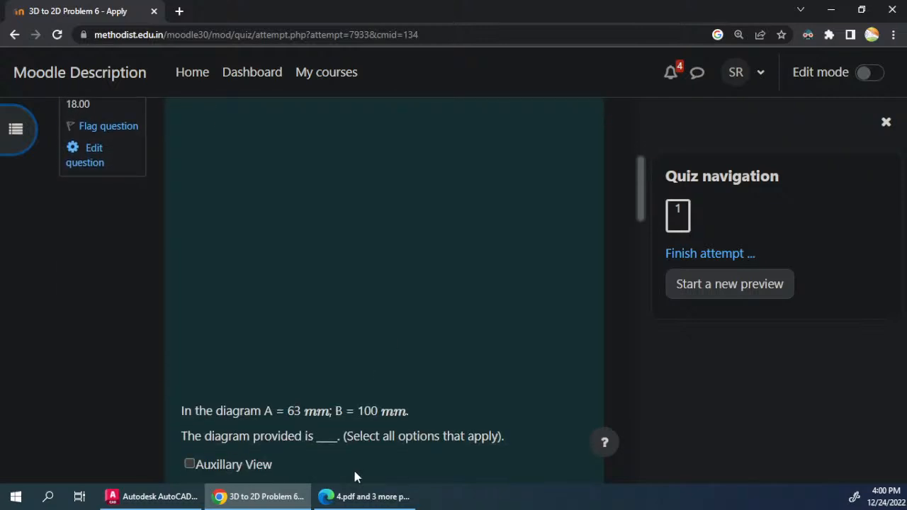
- Zoom in on the AutoCAD drawing, then return to the Problem 6 quiz preview
{"action": "left_click", "coordinate": [178, 496]}
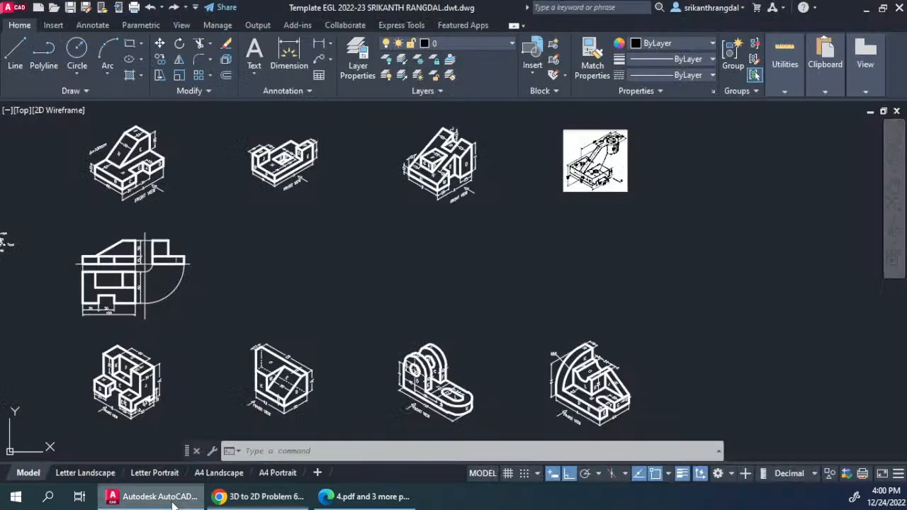
{"action": "scroll", "coordinate": [617, 132], "scroll_direction": "up", "scroll_amount": 2}
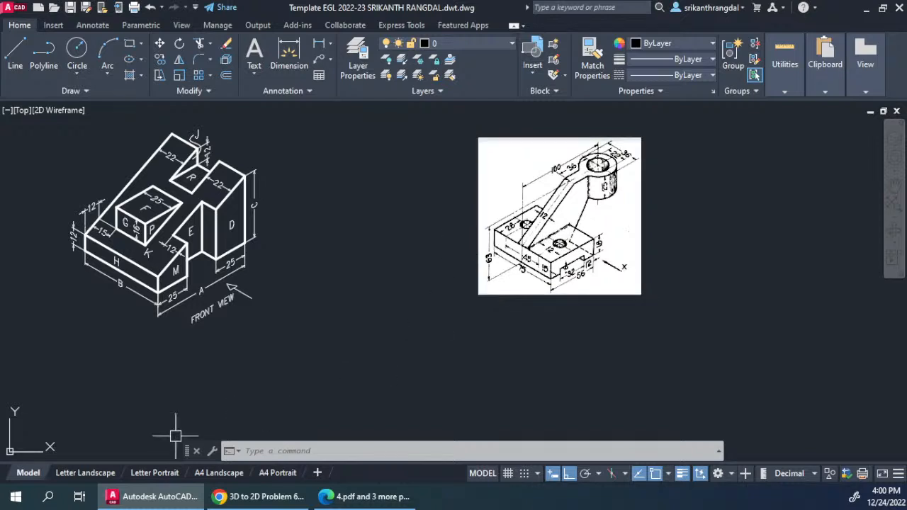
{"action": "left_click", "coordinate": [150, 496]}
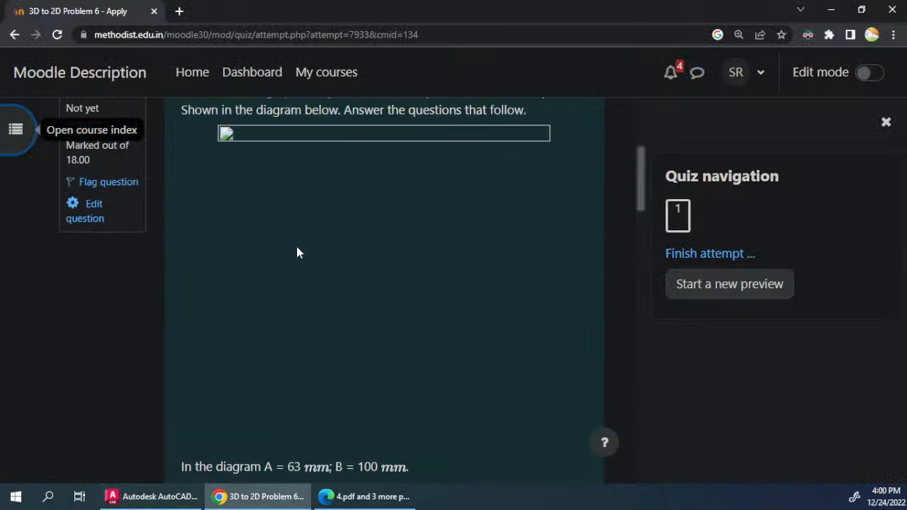
- Leave the Problem 6 quiz preview at its title and return to the AutoCAD drawing
{"action": "scroll", "coordinate": [297, 253], "scroll_direction": "up", "scroll_amount": 3}
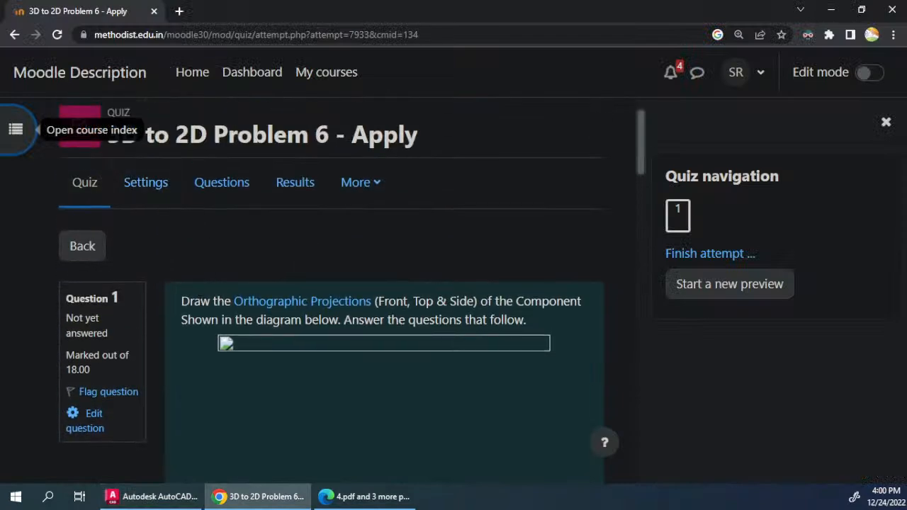
{"action": "scroll", "coordinate": [201, 282], "scroll_direction": "up", "scroll_amount": 1}
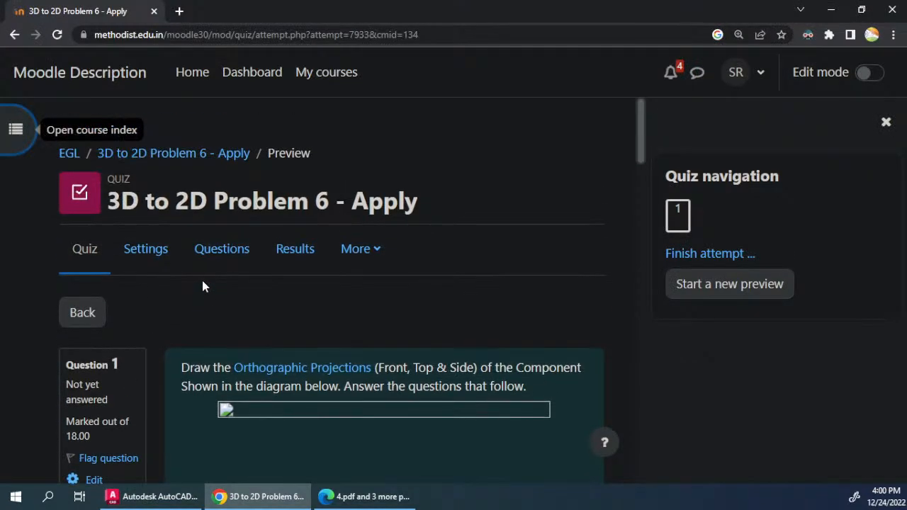
{"action": "left_click", "coordinate": [153, 496]}
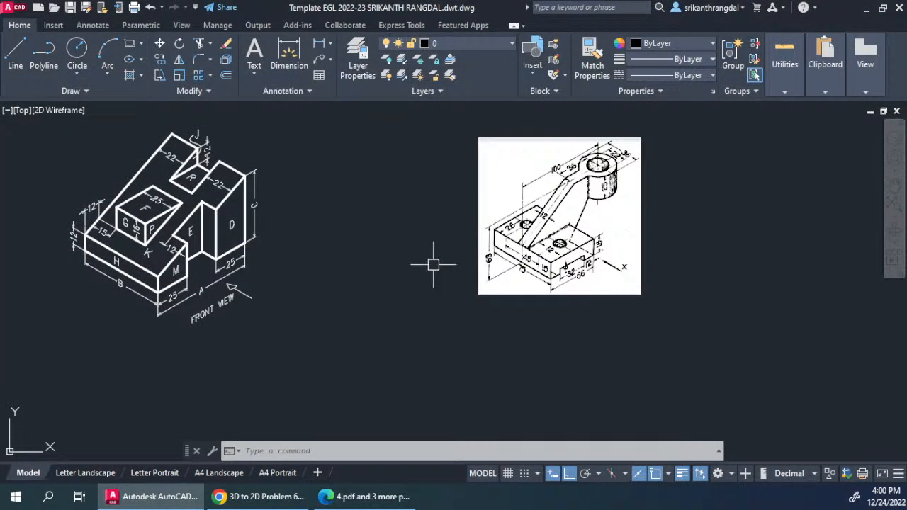
- Copy the LEGEND text and place the copy beside the Problem 6 reference image
{"action": "scroll", "coordinate": [433, 264], "scroll_direction": "down", "scroll_amount": 5}
{"action": "scroll", "coordinate": [282, 287], "scroll_direction": "up", "scroll_amount": 4}
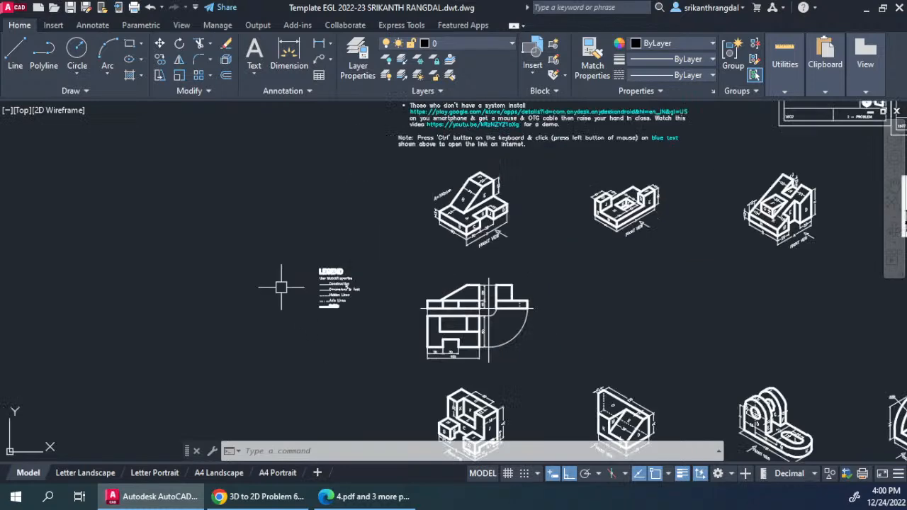
{"action": "scroll", "coordinate": [281, 287], "scroll_direction": "up", "scroll_amount": 5}
{"action": "left_click", "coordinate": [473, 231]}
{"action": "middle_click_drag", "start_coordinate": [692, 257], "coordinate": [565, 267]}
{"action": "key", "text": "ctrl+c"}
{"action": "key", "text": "ctrl+v"}
{"action": "middle_click_drag", "start_coordinate": [643, 256], "coordinate": [162, 330]}
{"action": "scroll", "coordinate": [163, 328], "scroll_direction": "down", "scroll_amount": 4}
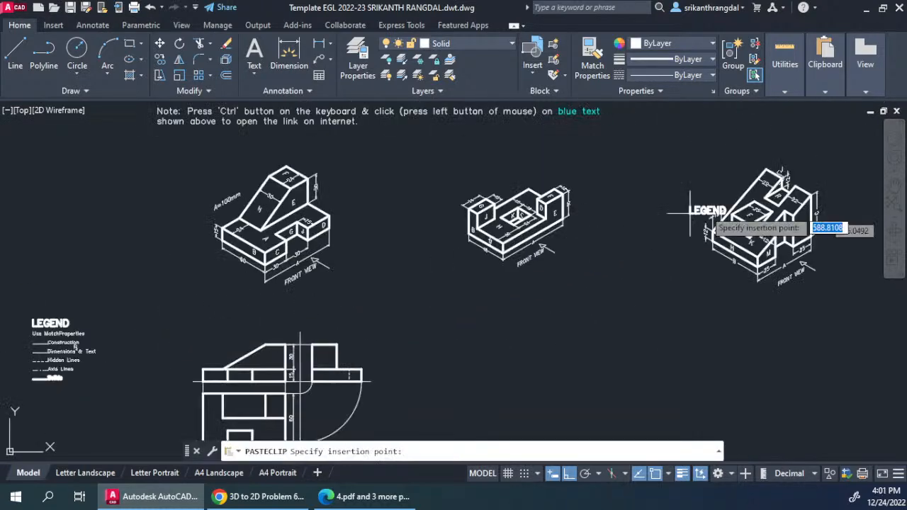
{"action": "scroll", "coordinate": [779, 177], "scroll_direction": "up", "scroll_amount": 2}
{"action": "scroll", "coordinate": [753, 257], "scroll_direction": "down", "scroll_amount": 3}
{"action": "scroll", "coordinate": [482, 259], "scroll_direction": "up", "scroll_amount": 6}
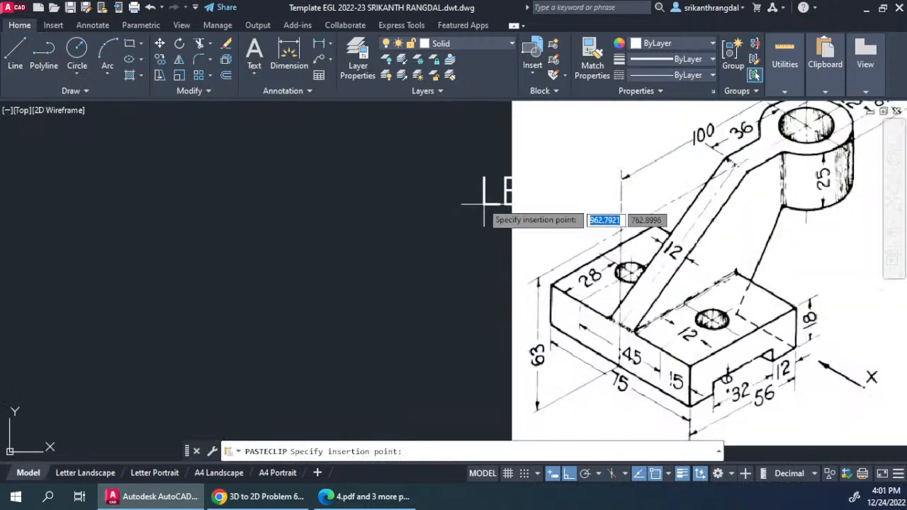
{"action": "left_click", "coordinate": [466, 181]}
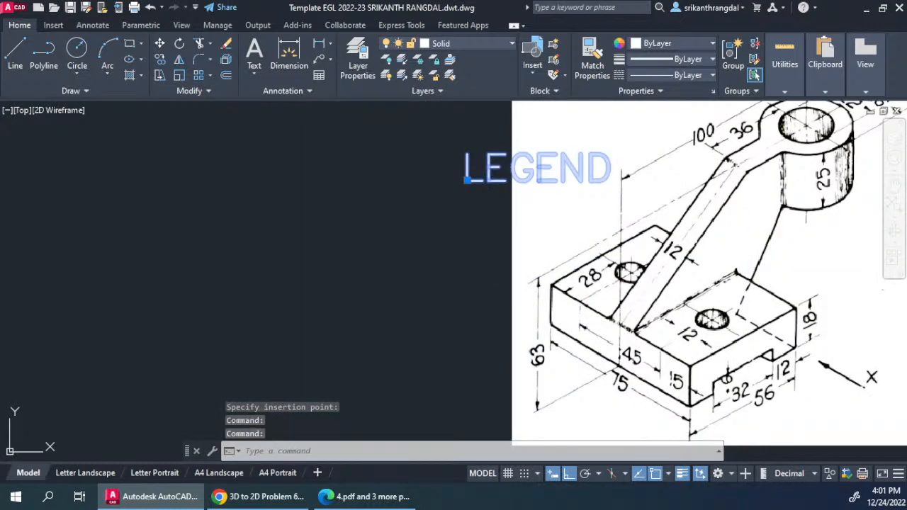
- Change the pasted text to read 6, then bring the Moodle quiz page forward
{"action": "double_click", "coordinate": [492, 173]}
{"action": "type", "text": "6"}
{"action": "key", "text": "Return"}
{"action": "scroll", "coordinate": [430, 247], "scroll_direction": "down", "scroll_amount": 4}
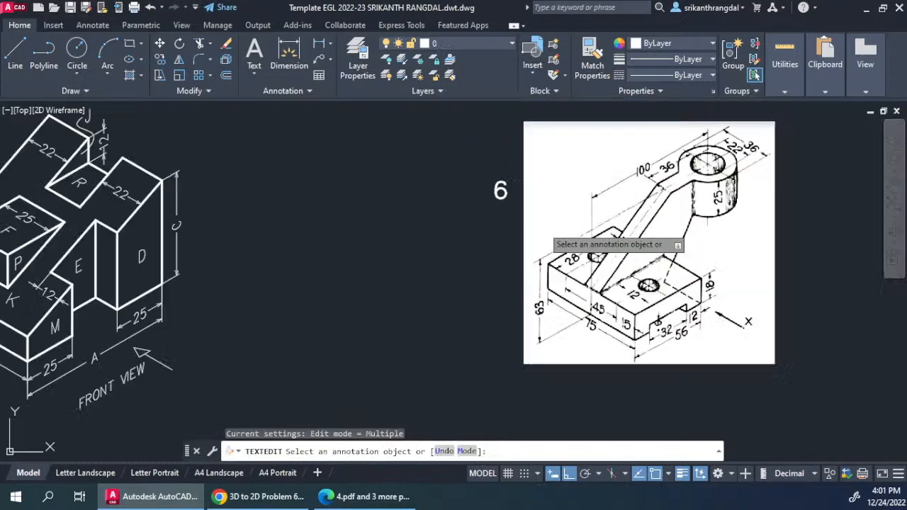
{"action": "key", "text": "Escape"}
{"action": "left_click", "coordinate": [258, 496]}
- Open the 3D to 2D Problem 7 - Apply quiz from the course index and scroll through its question
{"action": "scroll", "coordinate": [271, 338], "scroll_direction": "down", "scroll_amount": 2}
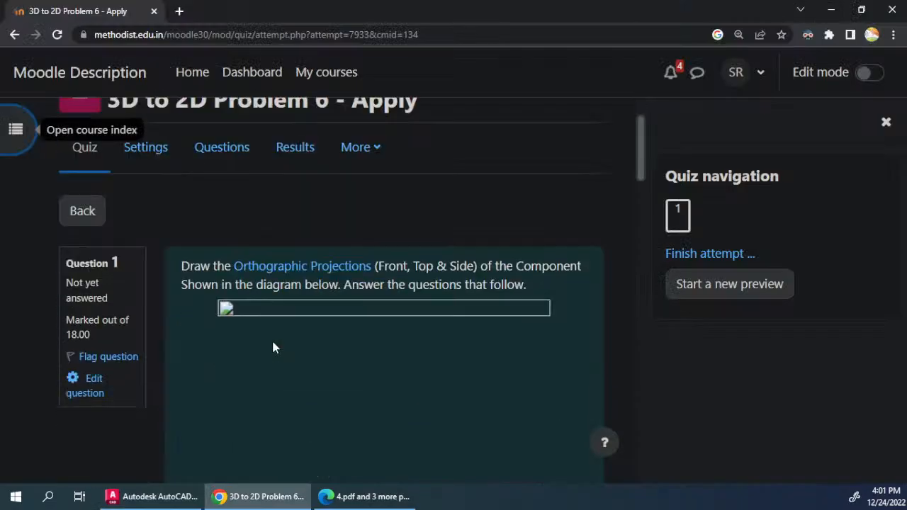
{"action": "left_click", "coordinate": [17, 131]}
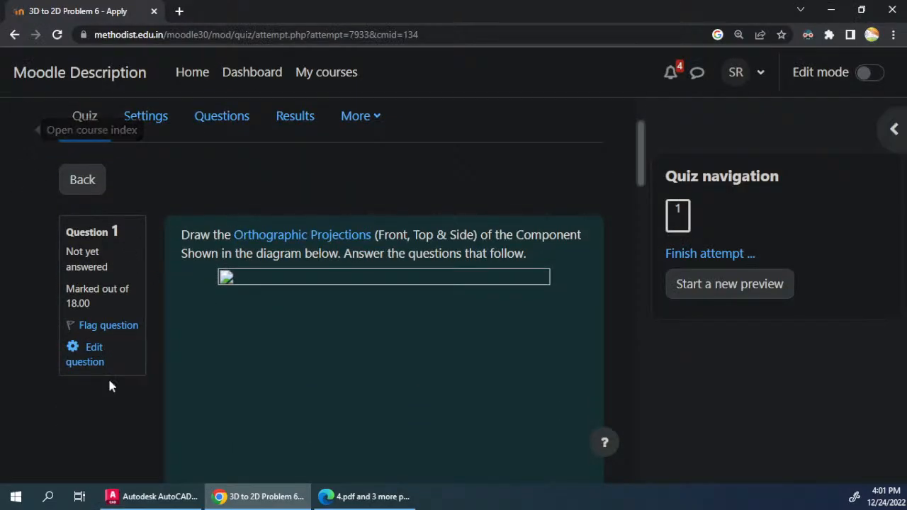
{"action": "left_click", "coordinate": [126, 358]}
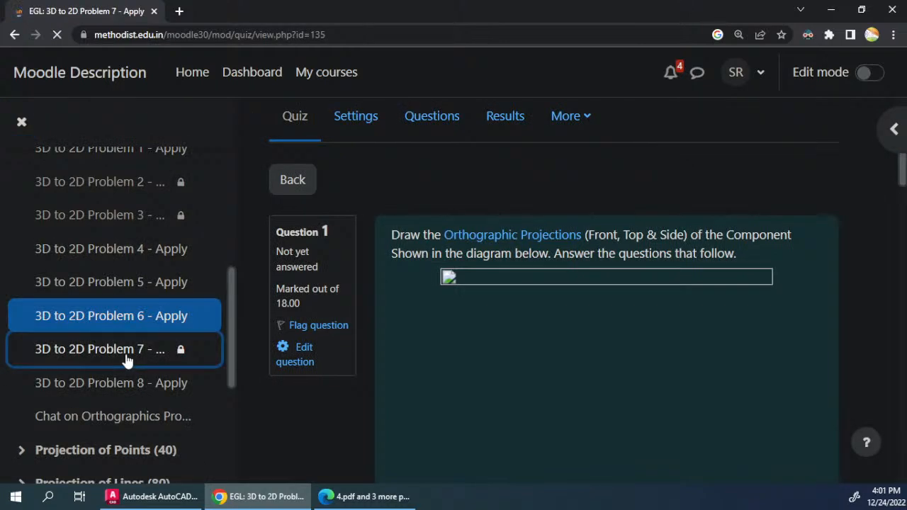
{"action": "scroll", "coordinate": [354, 311], "scroll_direction": "down", "scroll_amount": 2}
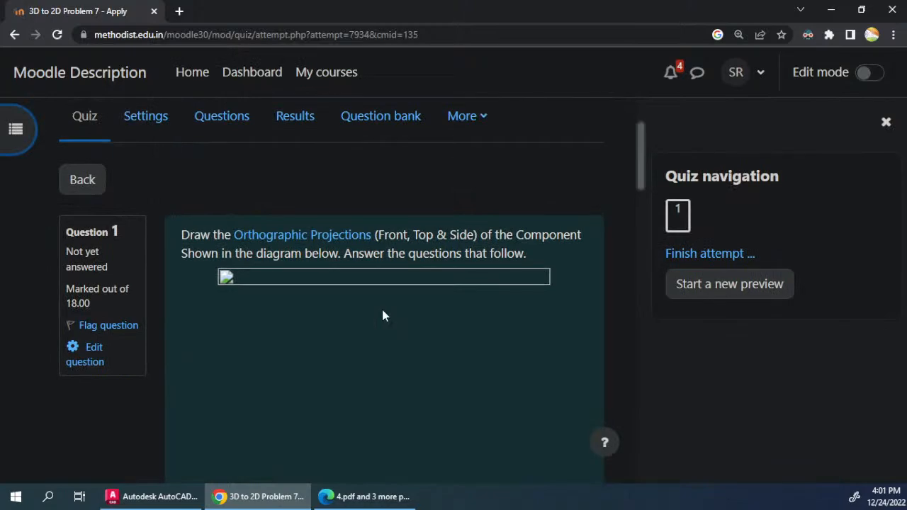
{"action": "scroll", "coordinate": [381, 316], "scroll_direction": "down", "scroll_amount": 5}
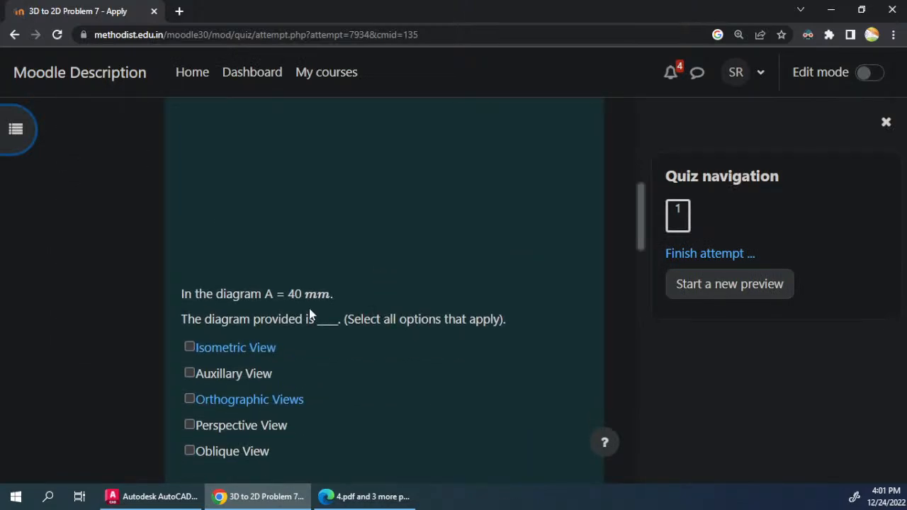
{"action": "key", "text": "alt+Tab"}
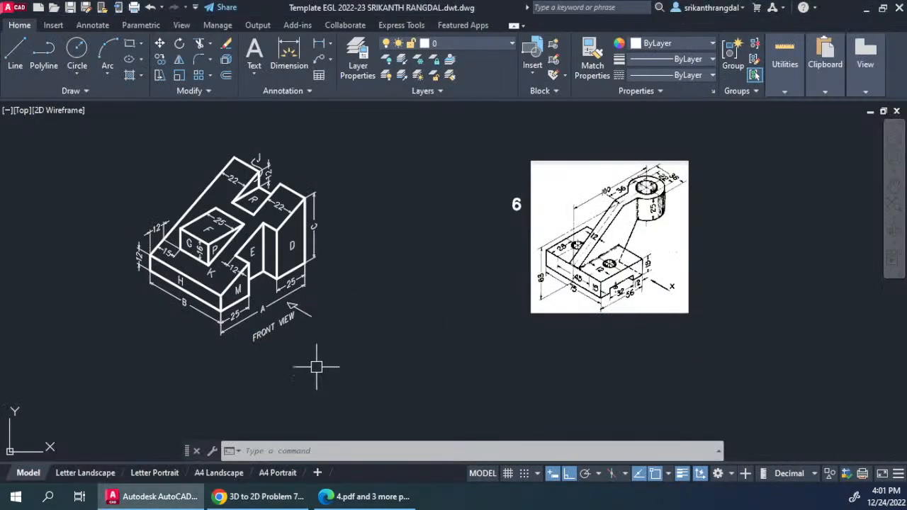
- Pan and zoom the drawing to the lower row of isometric figures
{"action": "mouse_move", "coordinate": [340, 387]}
{"action": "middle_mouse_down"}
{"action": "mouse_move", "coordinate": [487, 178]}
{"action": "mouse_move", "coordinate": [487, 201]}
{"action": "middle_mouse_up"}
{"action": "scroll", "coordinate": [487, 201], "scroll_direction": "down", "scroll_amount": 3}
{"action": "scroll", "coordinate": [469, 135], "scroll_direction": "up", "scroll_amount": 6}
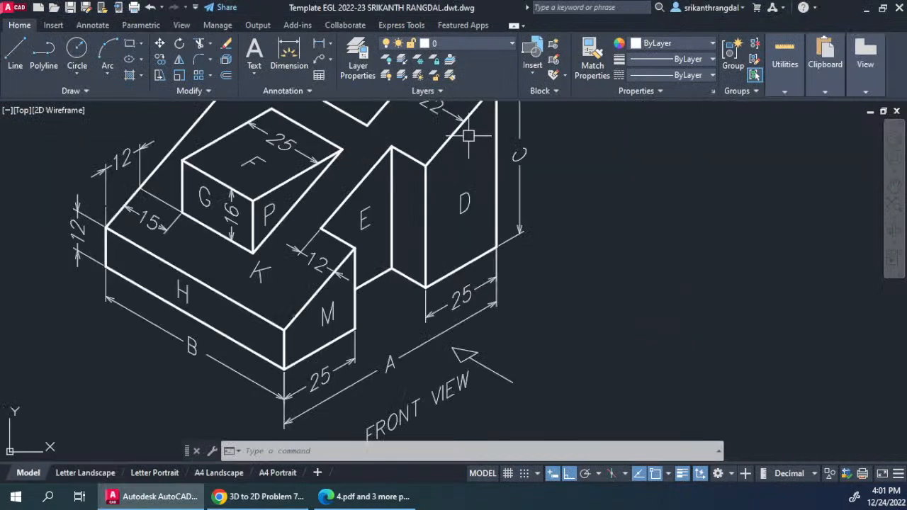
{"action": "scroll", "coordinate": [521, 223], "scroll_direction": "down", "scroll_amount": 6}
{"action": "middle_click_drag", "start_coordinate": [561, 332], "coordinate": [555, 132]}
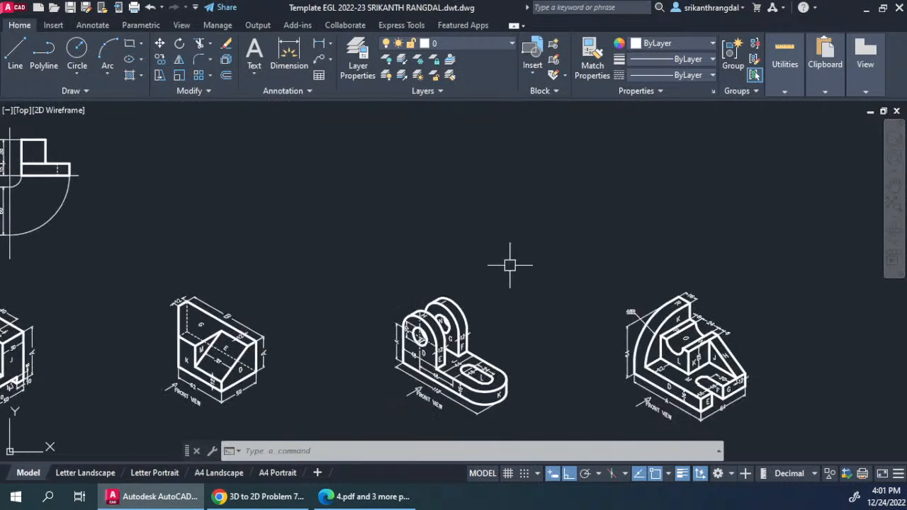
{"action": "scroll", "coordinate": [437, 398], "scroll_direction": "up", "scroll_amount": 2}
{"action": "scroll", "coordinate": [437, 398], "scroll_direction": "up", "scroll_amount": 4}
{"action": "scroll", "coordinate": [233, 191], "scroll_direction": "down", "scroll_amount": 4}
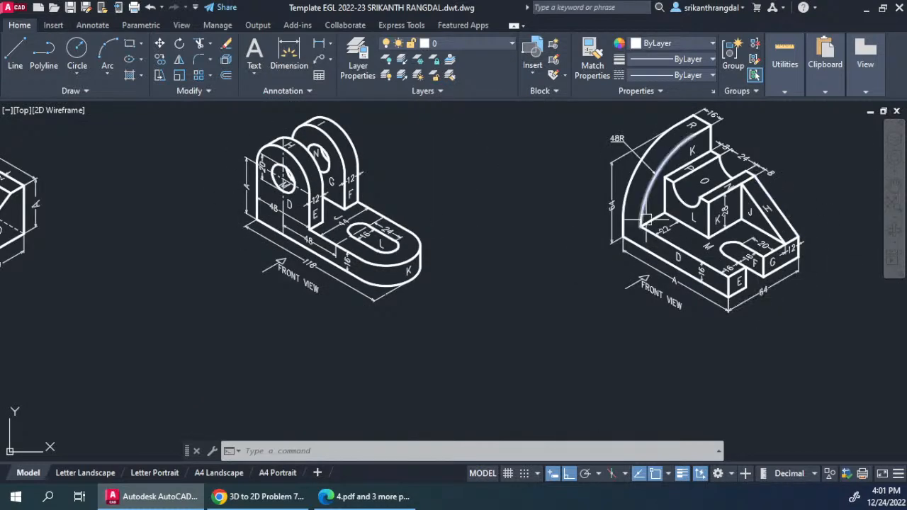
- Check the Moodle quiz page for the A = 40 mm value
{"action": "key", "text": "alt+Tab"}
{"action": "scroll", "coordinate": [267, 238], "scroll_direction": "up", "scroll_amount": 4}
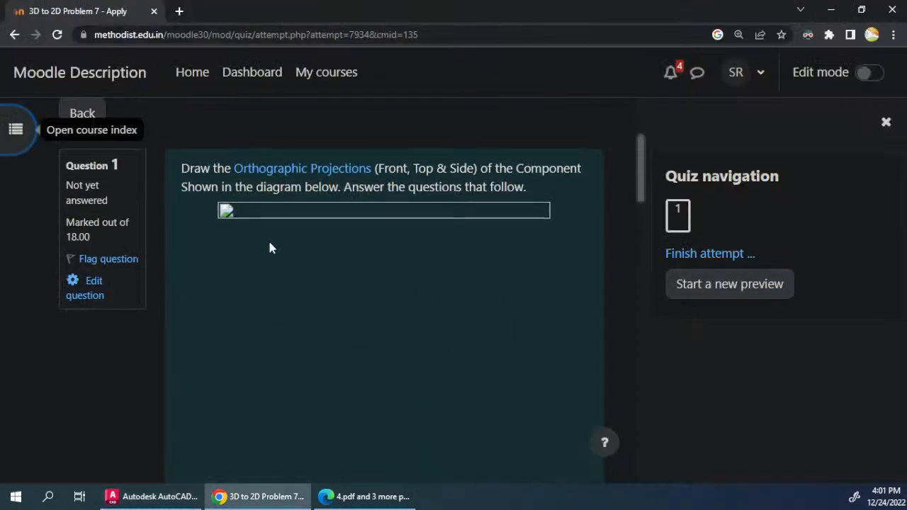
{"action": "scroll", "coordinate": [269, 234], "scroll_direction": "up", "scroll_amount": 2}
{"action": "scroll", "coordinate": [271, 240], "scroll_direction": "up", "scroll_amount": 1}
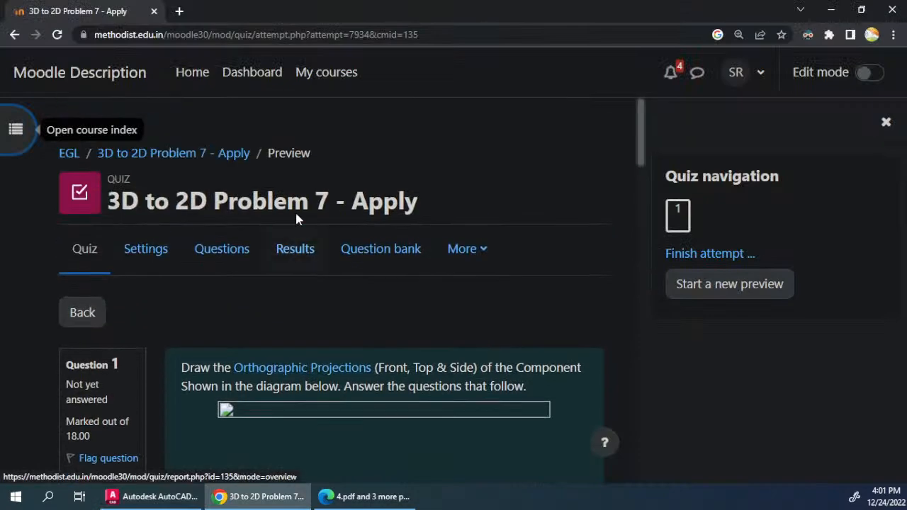
{"action": "key", "text": "alt+Tab"}
- Copy the 6 label beside the clevis figure and renumber it 7
{"action": "scroll", "coordinate": [463, 357], "scroll_direction": "down", "scroll_amount": 4}
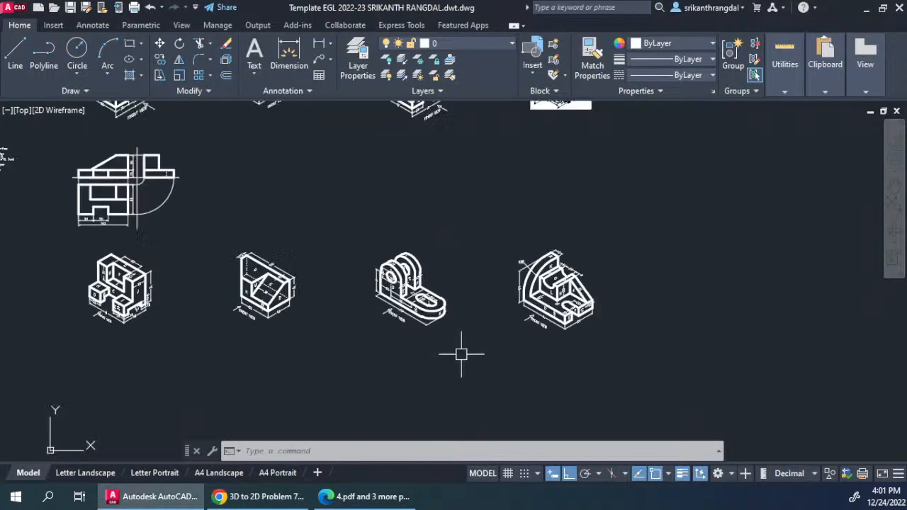
{"action": "scroll", "coordinate": [496, 339], "scroll_direction": "down", "scroll_amount": 2}
{"action": "scroll", "coordinate": [526, 165], "scroll_direction": "up", "scroll_amount": 8}
{"action": "key", "text": "ctrl+c"}
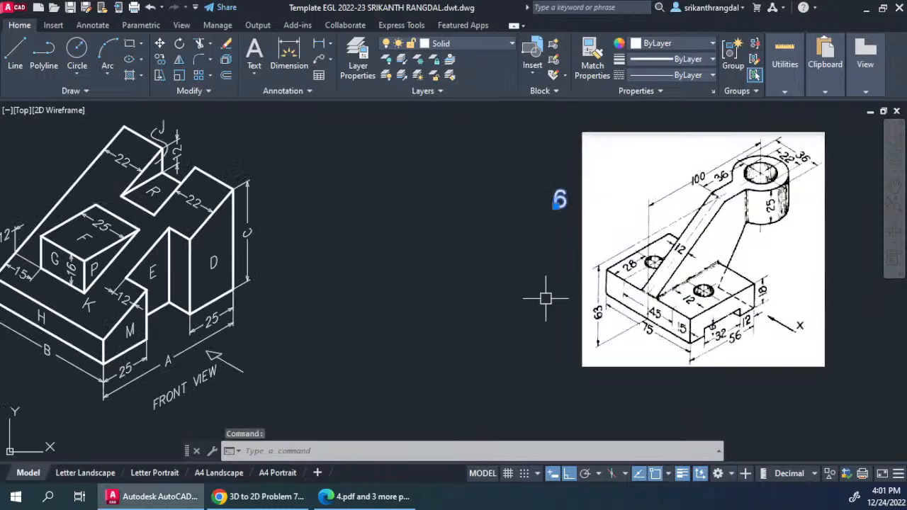
{"action": "key", "text": "ctrl+v"}
{"action": "scroll", "coordinate": [496, 283], "scroll_direction": "down", "scroll_amount": 5}
{"action": "scroll", "coordinate": [502, 269], "scroll_direction": "up", "scroll_amount": 5}
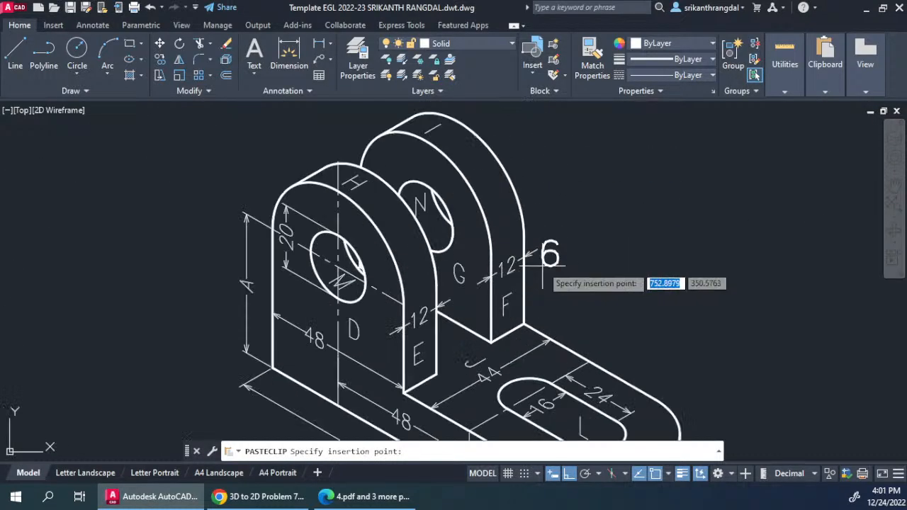
{"action": "left_click", "coordinate": [560, 199]}
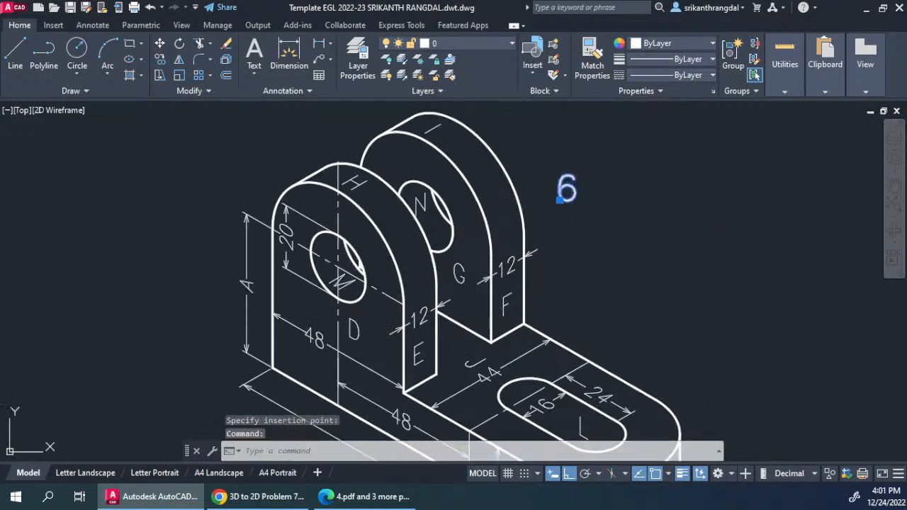
{"action": "double_click", "coordinate": [564, 192]}
{"action": "type", "text": "7"}
{"action": "key", "text": "Return"}
{"action": "scroll", "coordinate": [579, 304], "scroll_direction": "down", "scroll_amount": 4}
{"action": "key", "text": "Escape"}
- Copy the 7 label beside the quarter-round figure and renumber it 8
{"action": "left_click", "coordinate": [576, 260]}
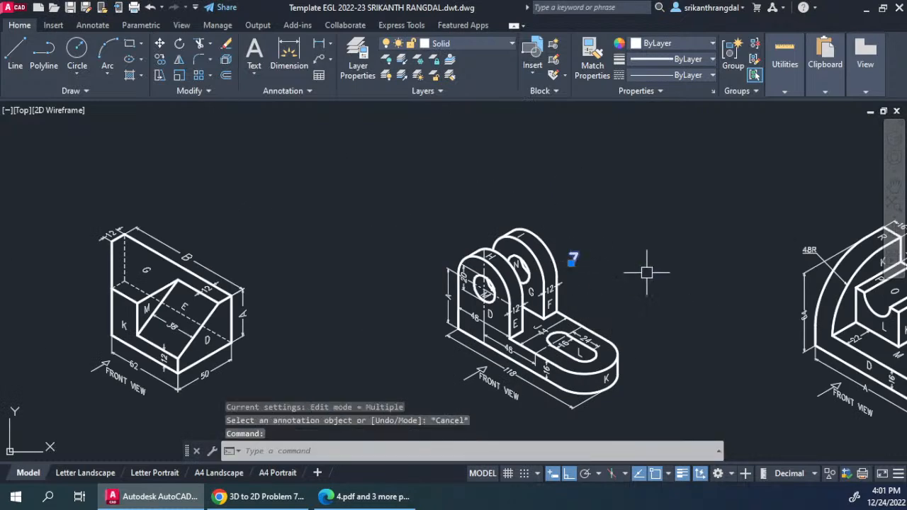
{"action": "middle_click_drag", "start_coordinate": [647, 273], "coordinate": [576, 288]}
{"action": "key", "text": "ctrl+c"}
{"action": "key", "text": "ctrl+v"}
{"action": "middle_click_drag", "start_coordinate": [638, 290], "coordinate": [279, 292]}
{"action": "scroll", "coordinate": [304, 251], "scroll_direction": "up", "scroll_amount": 2}
{"action": "left_click", "coordinate": [701, 359]}
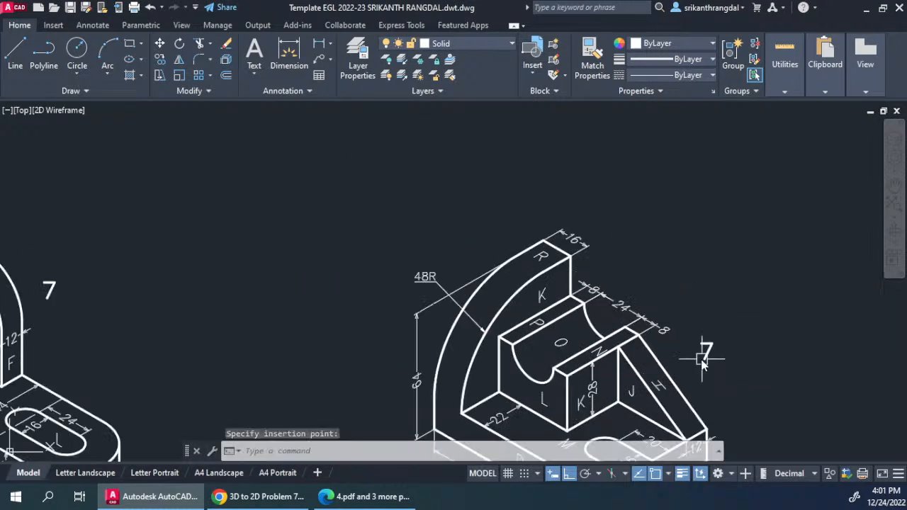
{"action": "left_click", "coordinate": [701, 359]}
{"action": "double_click", "coordinate": [703, 357]}
{"action": "type", "text": "87"}
{"action": "key", "text": "Return"}
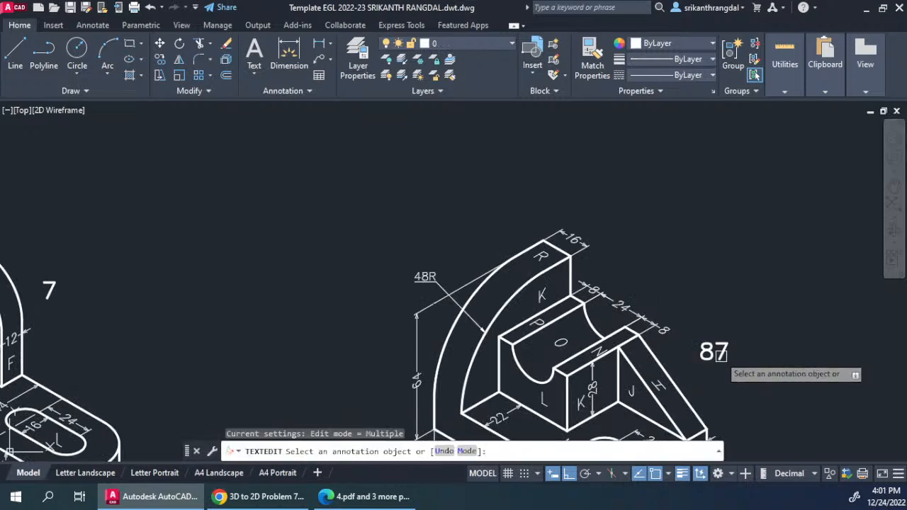
{"action": "left_click", "coordinate": [783, 352]}
{"action": "scroll", "coordinate": [641, 248], "scroll_direction": "down", "scroll_amount": 6}
{"action": "middle_click_drag", "start_coordinate": [653, 218], "coordinate": [760, 407]}
{"action": "middle_click_drag", "start_coordinate": [696, 337], "coordinate": [709, 354]}
{"action": "key", "text": "Escape"}
{"action": "key", "text": "Escape"}
- Copy the 8 label beside the stepped block and renumber it 6
{"action": "left_click", "coordinate": [680, 361]}
{"action": "scroll", "coordinate": [674, 347], "scroll_direction": "up", "scroll_amount": 5}
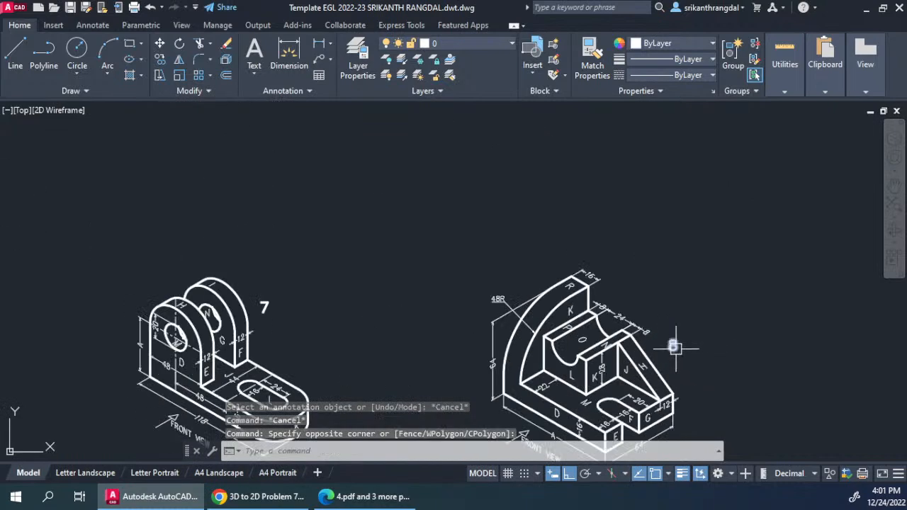
{"action": "left_click", "coordinate": [674, 347]}
{"action": "key", "text": "ctrl+c"}
{"action": "key", "text": "ctrl+v"}
{"action": "scroll", "coordinate": [413, 258], "scroll_direction": "down", "scroll_amount": 4}
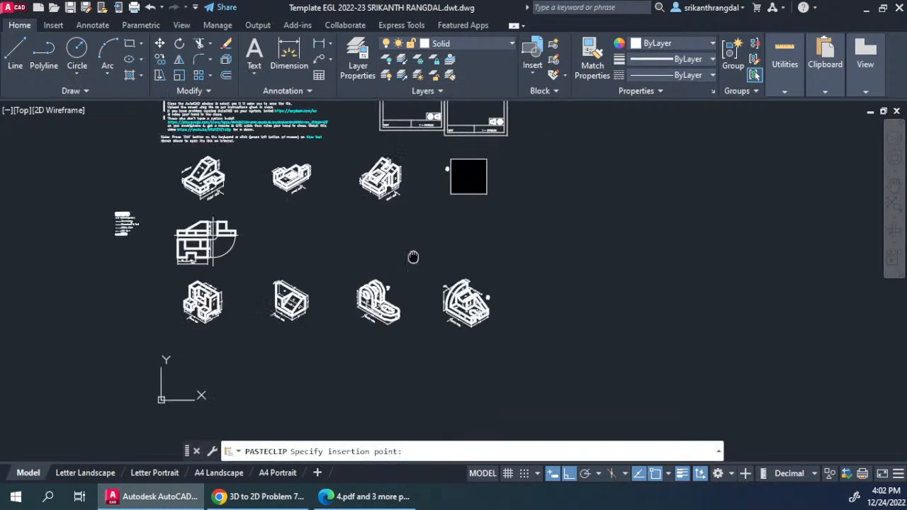
{"action": "scroll", "coordinate": [375, 186], "scroll_direction": "up", "scroll_amount": 5}
{"action": "left_click", "coordinate": [350, 230]}
{"action": "double_click", "coordinate": [354, 222]}
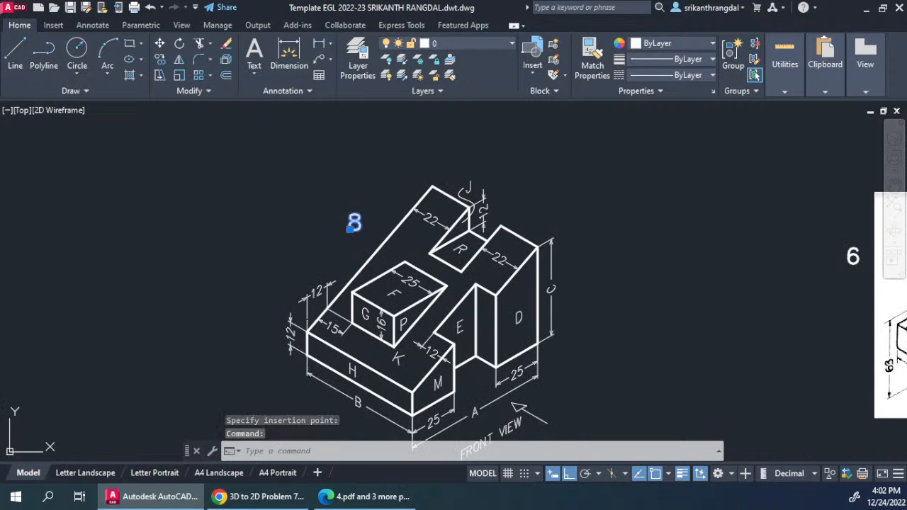
{"action": "type", "text": "6"}
{"action": "key", "text": "Return"}
{"action": "scroll", "coordinate": [627, 271], "scroll_direction": "down", "scroll_amount": 4}
{"action": "key", "text": "Escape"}
{"action": "key", "text": "Escape"}
- Add a label reading 1 beside the first block's 30 dimension
{"action": "mouse_move", "coordinate": [456, 352]}
{"action": "middle_mouse_down"}
{"action": "mouse_move", "coordinate": [563, 322]}
{"action": "mouse_move", "coordinate": [603, 248]}
{"action": "middle_mouse_up"}
{"action": "mouse_move", "coordinate": [413, 238]}
{"action": "middle_mouse_down"}
{"action": "mouse_move", "coordinate": [593, 190]}
{"action": "mouse_move", "coordinate": [596, 83]}
{"action": "mouse_move", "coordinate": [598, 292]}
{"action": "middle_mouse_up"}
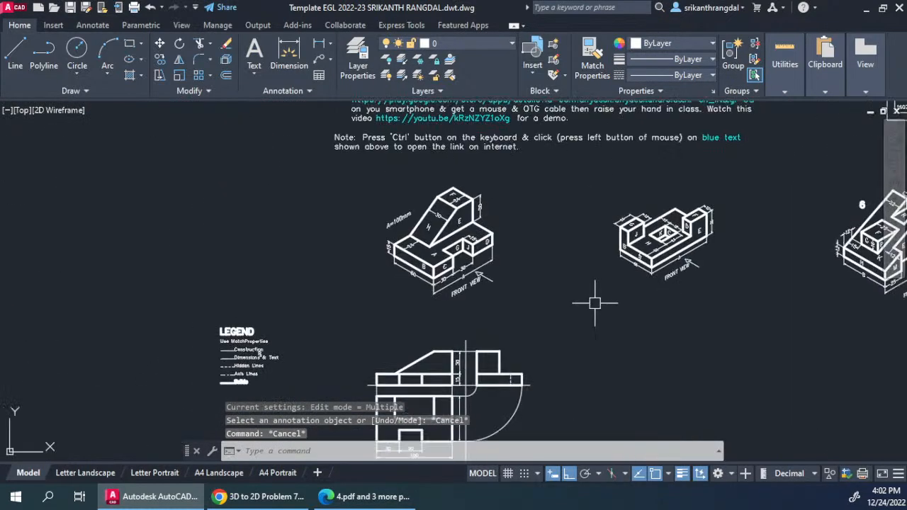
{"action": "scroll", "coordinate": [529, 201], "scroll_direction": "up", "scroll_amount": 2}
{"action": "key", "text": "ctrl+v"}
{"action": "scroll", "coordinate": [471, 217], "scroll_direction": "up", "scroll_amount": 4}
{"action": "left_click", "coordinate": [450, 232]}
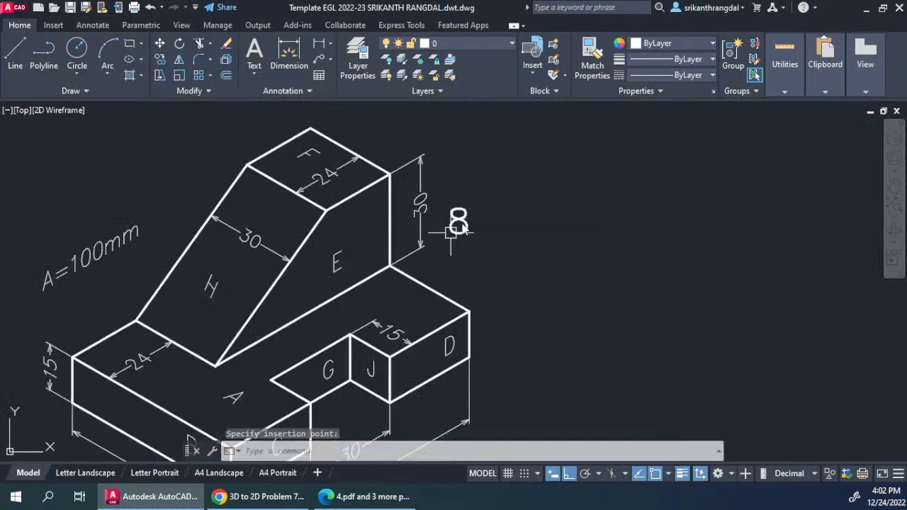
{"action": "double_click", "coordinate": [467, 226]}
{"action": "type", "text": "1"}
{"action": "left_click", "coordinate": [588, 290]}
- Paste label copies above the next figure and beside the stepped figure, numbering it 3
{"action": "middle_click_drag", "start_coordinate": [665, 306], "coordinate": [318, 308]}
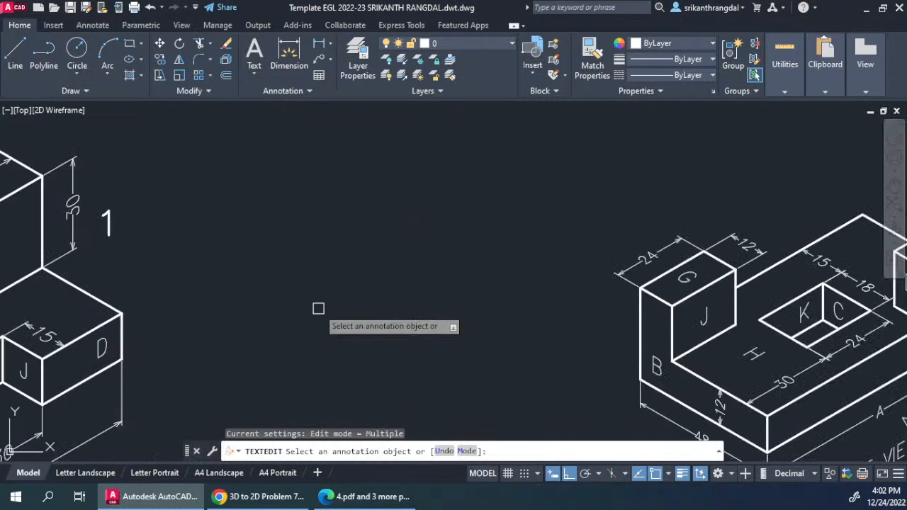
{"action": "key", "text": "Escape"}
{"action": "key", "text": "ctrl+v"}
{"action": "left_click", "coordinate": [789, 218]}
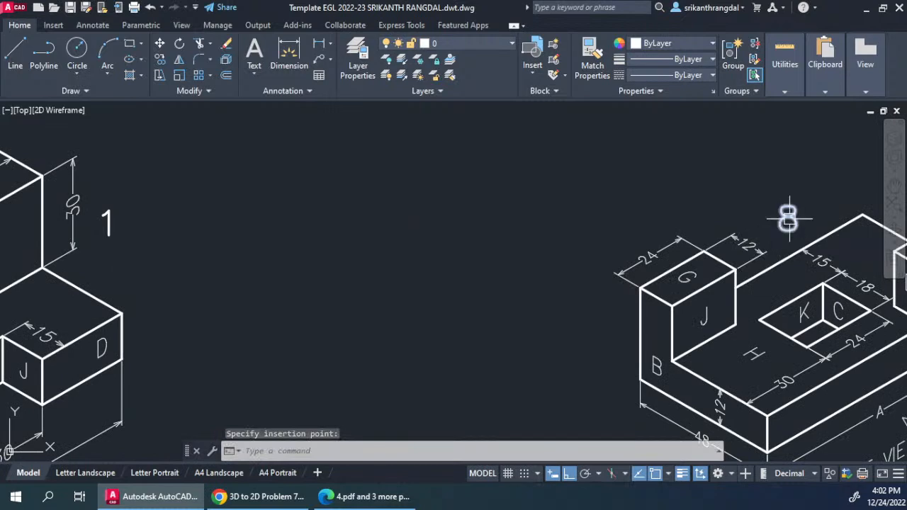
{"action": "double_click", "coordinate": [788, 220]}
{"action": "scroll", "coordinate": [645, 304], "scroll_direction": "down", "scroll_amount": 8}
{"action": "middle_click_drag", "start_coordinate": [580, 393], "coordinate": [686, 151]}
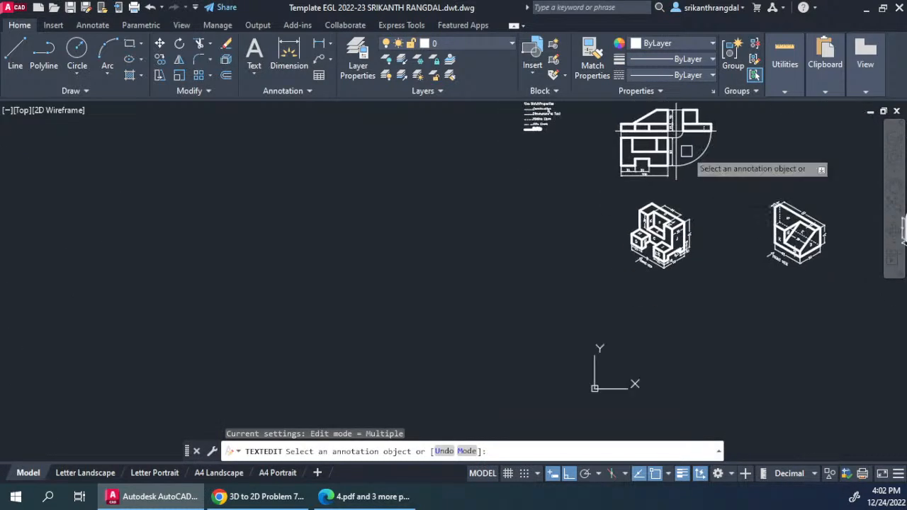
{"action": "scroll", "coordinate": [686, 227], "scroll_direction": "up", "scroll_amount": 8}
{"action": "middle_click_drag", "start_coordinate": [751, 259], "coordinate": [622, 246]}
{"action": "key", "text": "ctrl+v"}
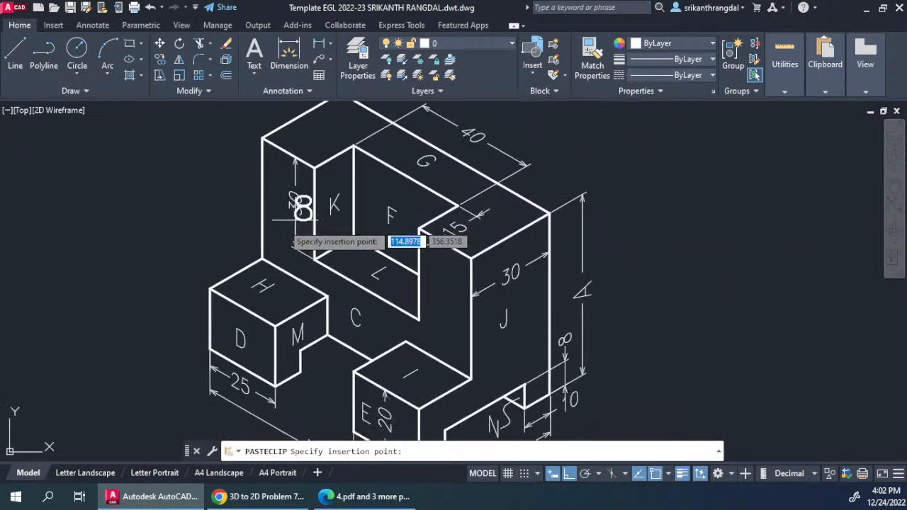
{"action": "double_click", "coordinate": [216, 228]}
{"action": "type", "text": "3"}
{"action": "left_click", "coordinate": [427, 265]}
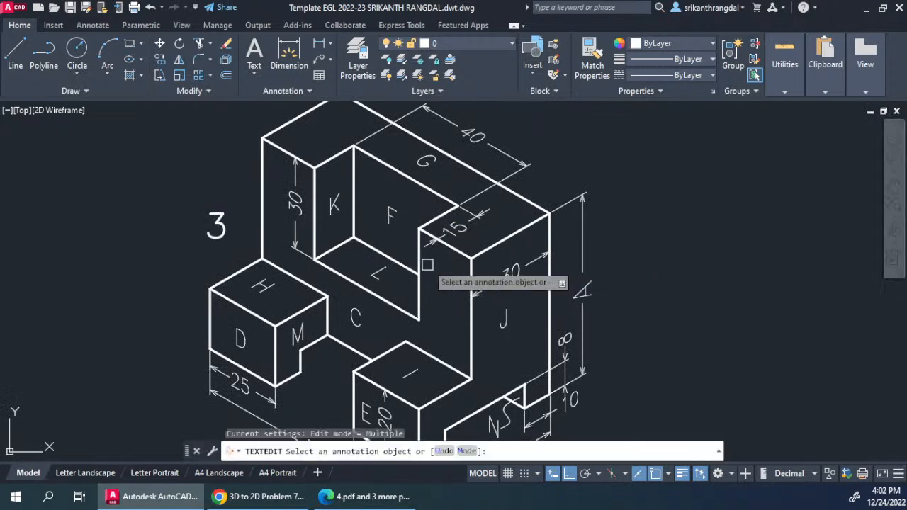
- Add a label reading 4 to the left of the wedge figure
{"action": "scroll", "coordinate": [427, 265], "scroll_direction": "down", "scroll_amount": 6}
{"action": "middle_click_drag", "start_coordinate": [427, 265], "coordinate": [165, 270]}
{"action": "scroll", "coordinate": [349, 264], "scroll_direction": "up", "scroll_amount": 2}
{"action": "key", "text": "ctrl+v"}
{"action": "scroll", "coordinate": [352, 266], "scroll_direction": "up", "scroll_amount": 2}
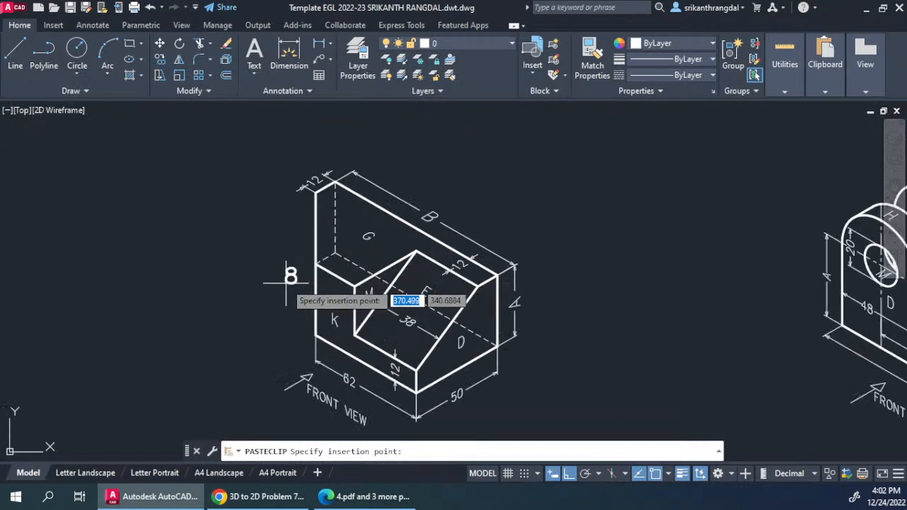
{"action": "left_click", "coordinate": [287, 282]}
{"action": "double_click", "coordinate": [290, 277]}
{"action": "type", "text": "4"}
{"action": "left_click", "coordinate": [623, 281]}
{"action": "scroll", "coordinate": [623, 281], "scroll_direction": "down", "scroll_amount": 6}
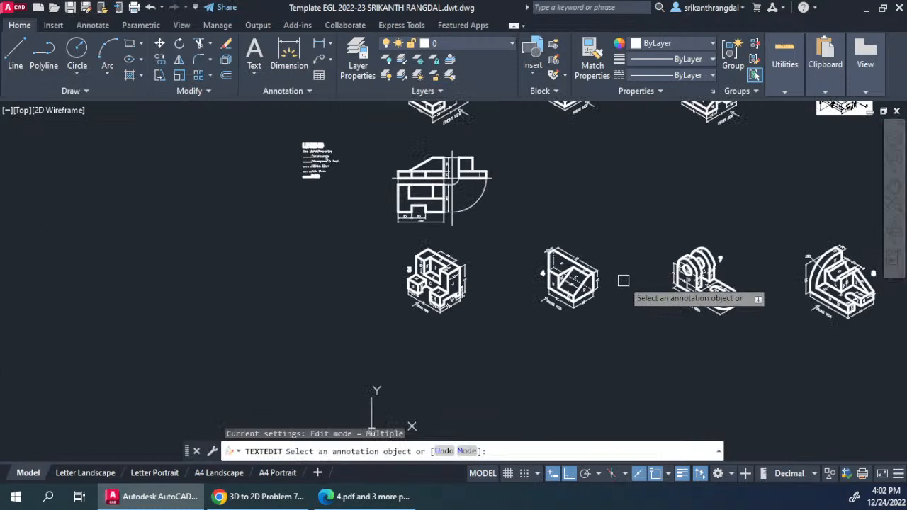
{"action": "middle_click_drag", "start_coordinate": [623, 281], "coordinate": [631, 348]}
{"action": "key", "text": "Escape"}
{"action": "key", "text": "Escape"}
- Frame figures 3, 4, 7 and 8 together and recheck the quiz page
{"action": "middle_click_drag", "start_coordinate": [730, 230], "coordinate": [500, 251]}
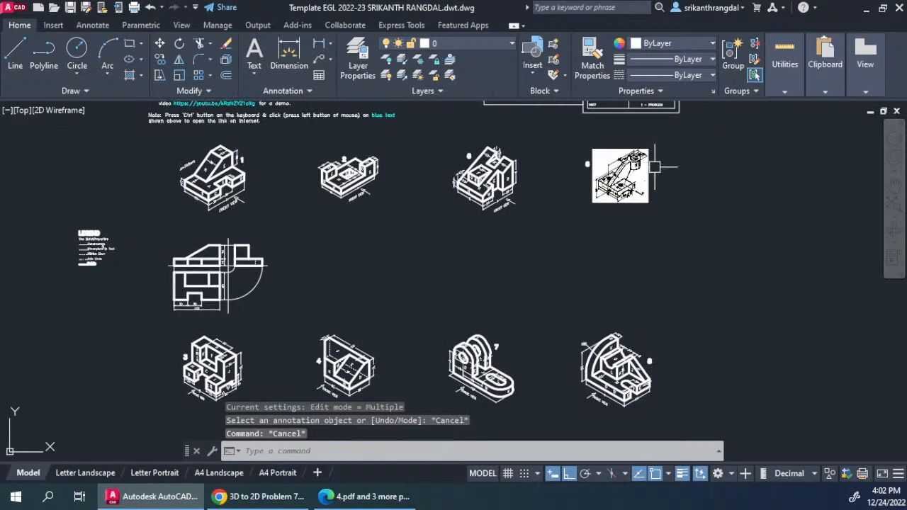
{"action": "scroll", "coordinate": [569, 170], "scroll_direction": "up", "scroll_amount": 3}
{"action": "scroll", "coordinate": [585, 319], "scroll_direction": "down", "scroll_amount": 3}
{"action": "scroll", "coordinate": [449, 376], "scroll_direction": "up", "scroll_amount": 3}
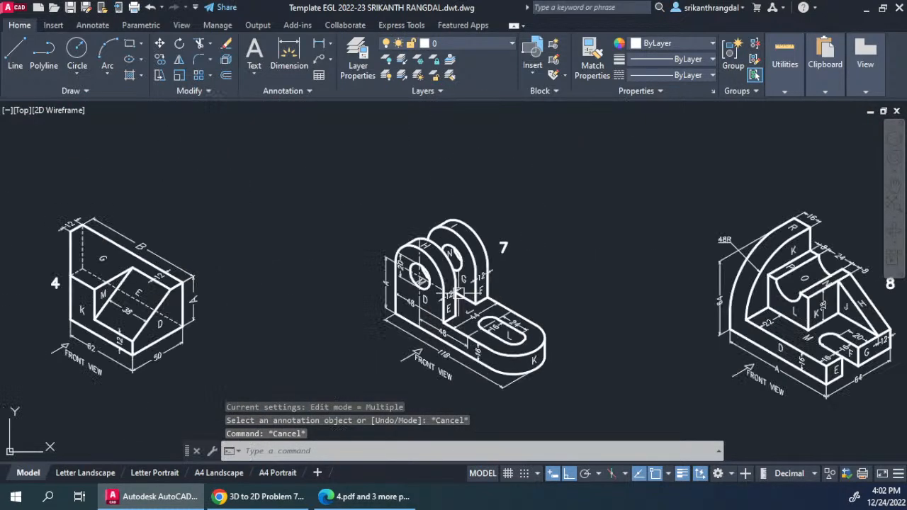
{"action": "scroll", "coordinate": [566, 261], "scroll_direction": "down", "scroll_amount": 4}
{"action": "middle_click_drag", "start_coordinate": [529, 236], "coordinate": [520, 272]}
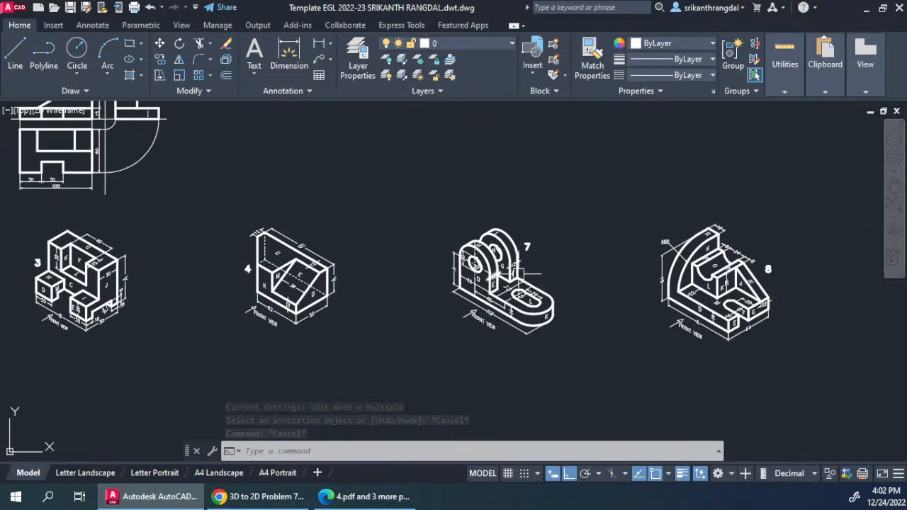
{"action": "key", "text": "alt+Tab"}
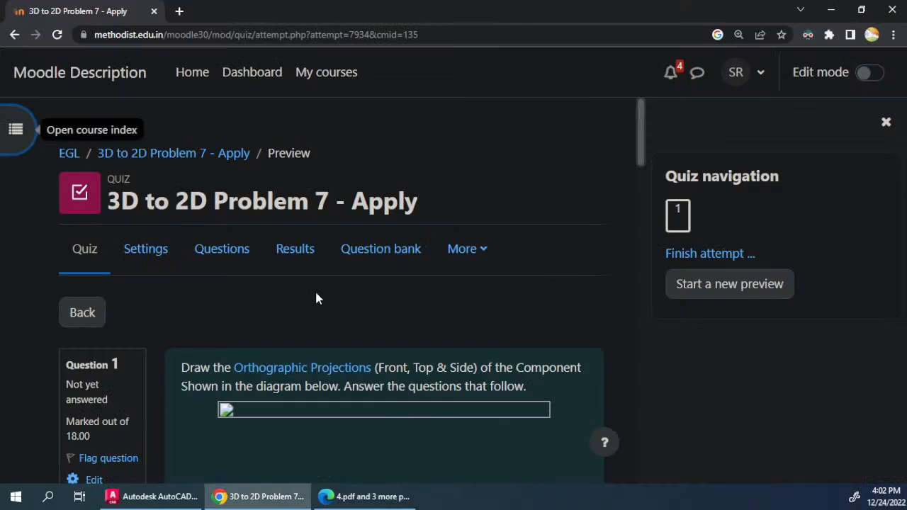
{"action": "scroll", "coordinate": [314, 289], "scroll_direction": "down", "scroll_amount": 3}
{"action": "scroll", "coordinate": [361, 322], "scroll_direction": "down", "scroll_amount": 3}
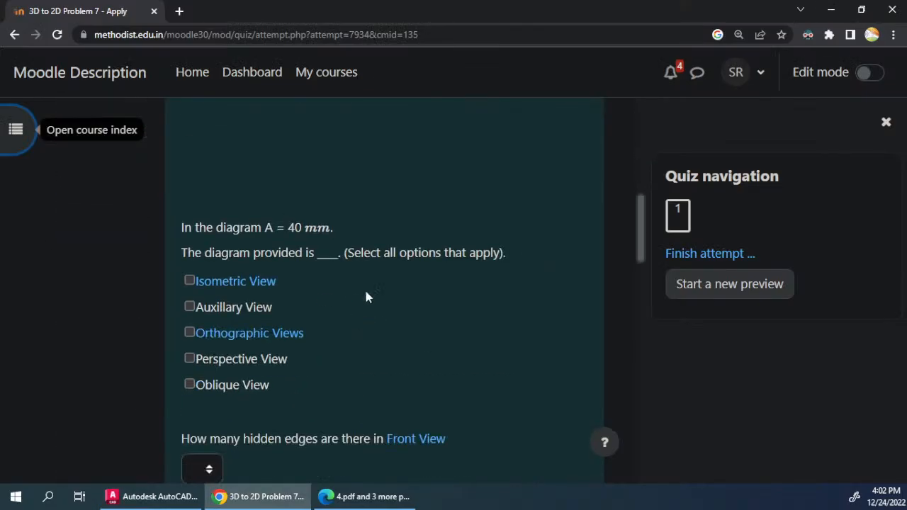
{"action": "key", "text": "alt+Tab"}
{"action": "scroll", "coordinate": [486, 324], "scroll_direction": "up", "scroll_amount": 4}
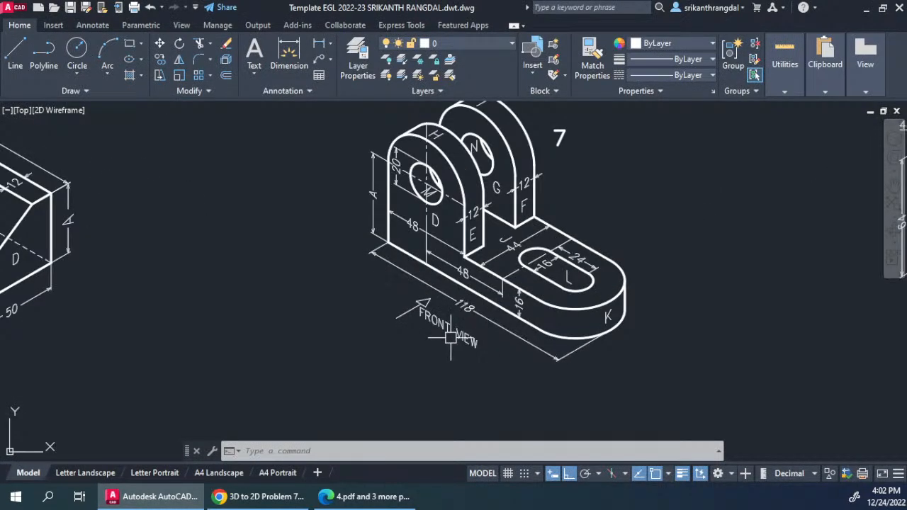
- Copy the FRONT VIEW label beside figure 7 and change it to read A=40
{"action": "scroll", "coordinate": [586, 328], "scroll_direction": "down", "scroll_amount": 2}
{"action": "key", "text": "ctrl+c"}
{"action": "key", "text": "ctrl+v"}
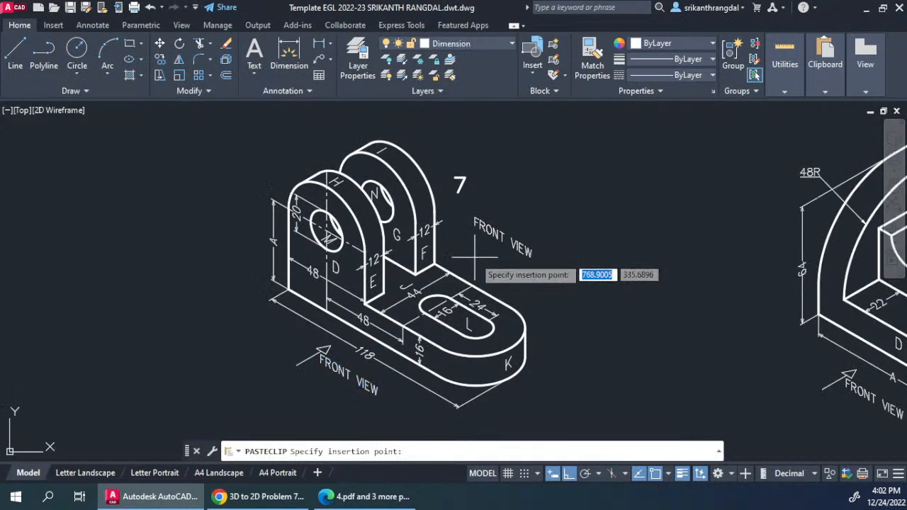
{"action": "left_click", "coordinate": [487, 230]}
{"action": "double_click", "coordinate": [497, 237]}
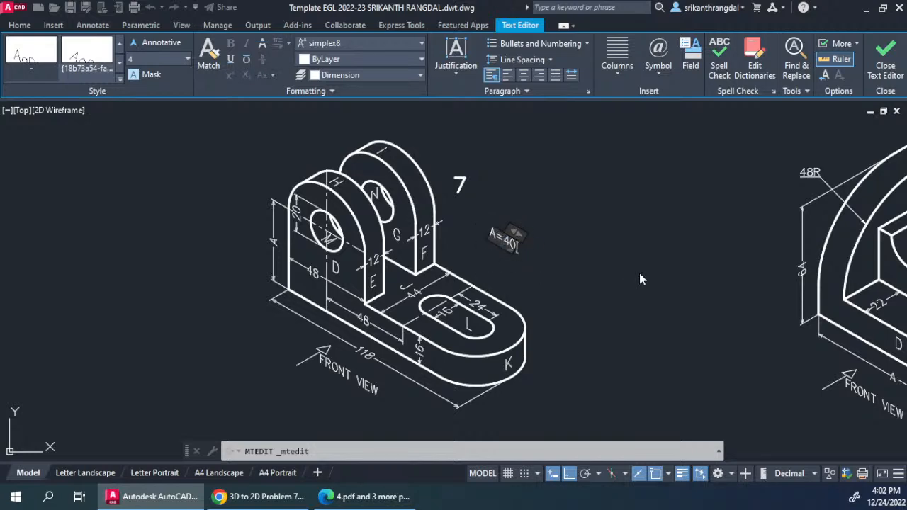
{"action": "key", "text": "Escape"}
- Hide the ribbon with Clean Screen and pan to the empty area below figure 7
{"action": "mouse_move", "coordinate": [525, 285]}
{"action": "middle_mouse_down"}
{"action": "mouse_move", "coordinate": [541, 59]}
{"action": "mouse_move", "coordinate": [538, 91]}
{"action": "middle_mouse_up"}
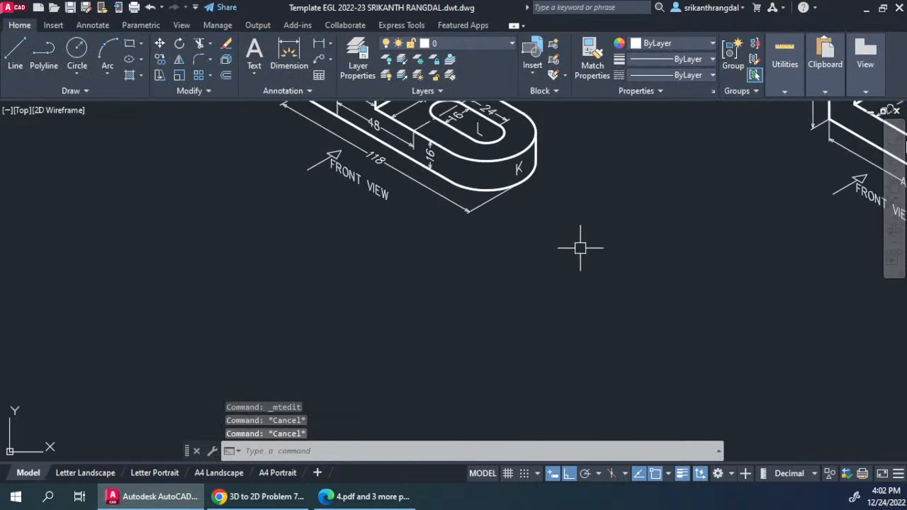
{"action": "middle_click_drag", "start_coordinate": [581, 247], "coordinate": [526, 296]}
{"action": "key", "text": "ctrl+0"}
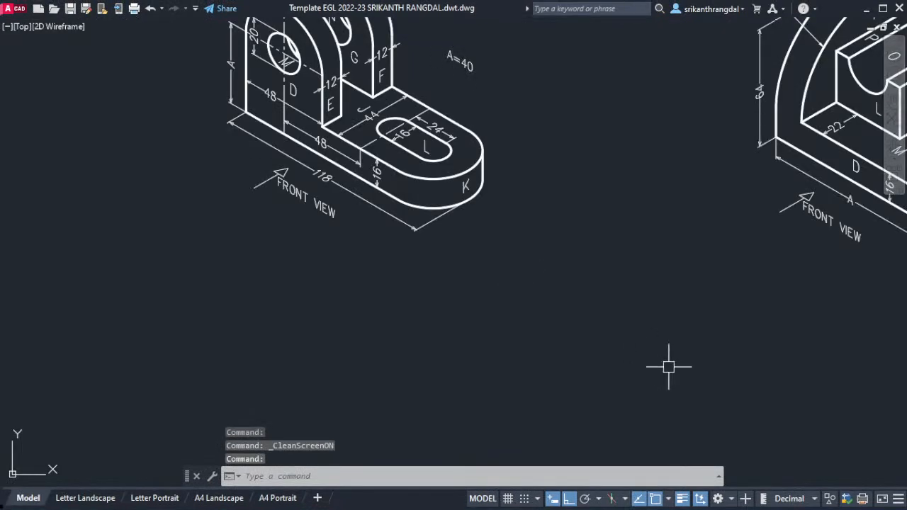
{"action": "mouse_move", "coordinate": [521, 189]}
{"action": "middle_mouse_down"}
{"action": "mouse_move", "coordinate": [454, 225]}
{"action": "mouse_move", "coordinate": [495, 196]}
{"action": "middle_mouse_up"}
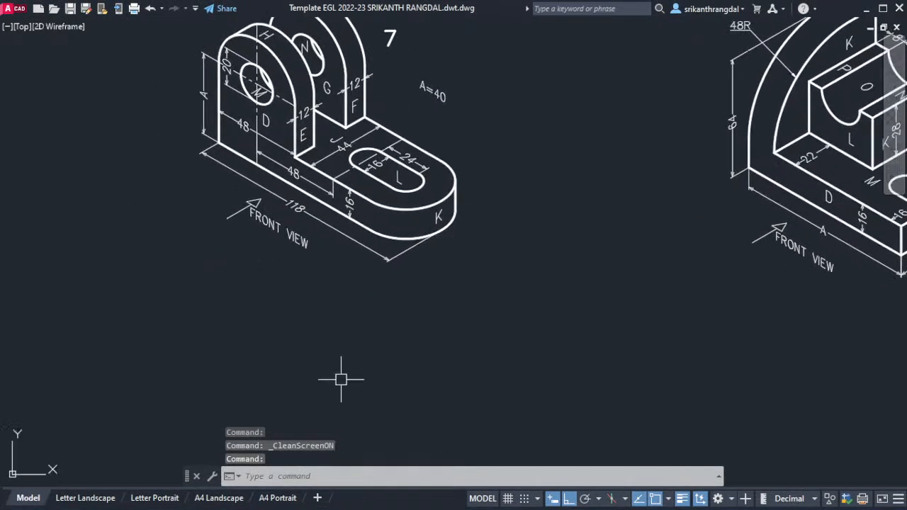
{"action": "middle_click_drag", "start_coordinate": [367, 331], "coordinate": [344, 238]}
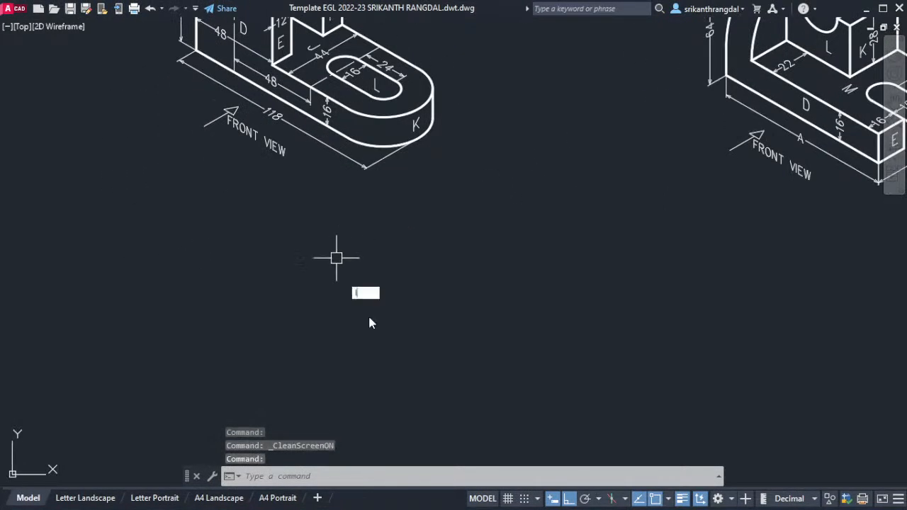
- Draw a vertical reference line and a long horizontal reference line below figure 7
{"action": "key", "text": "Return"}
{"action": "left_click", "coordinate": [359, 234]}
{"action": "scroll", "coordinate": [392, 395], "scroll_direction": "up", "scroll_amount": 2}
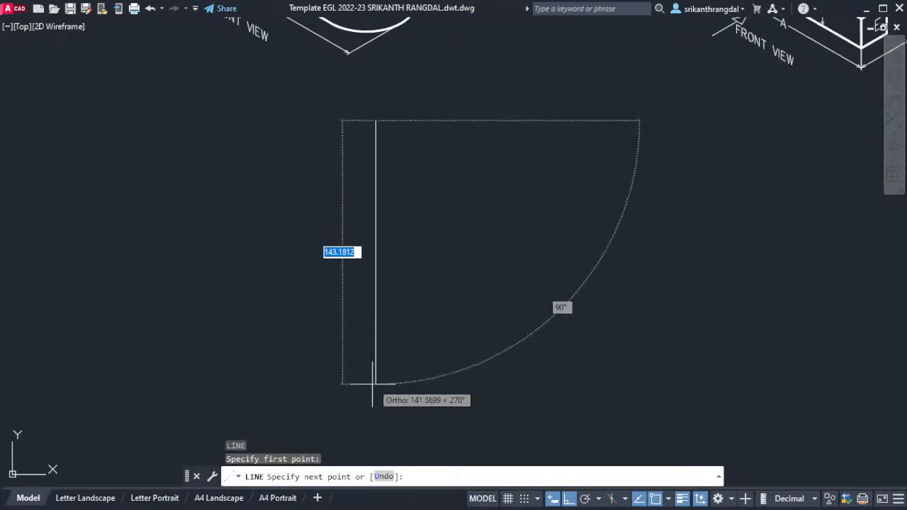
{"action": "left_click", "coordinate": [374, 390]}
{"action": "key", "text": "Return"}
{"action": "key", "text": "Return"}
{"action": "left_click", "coordinate": [122, 266]}
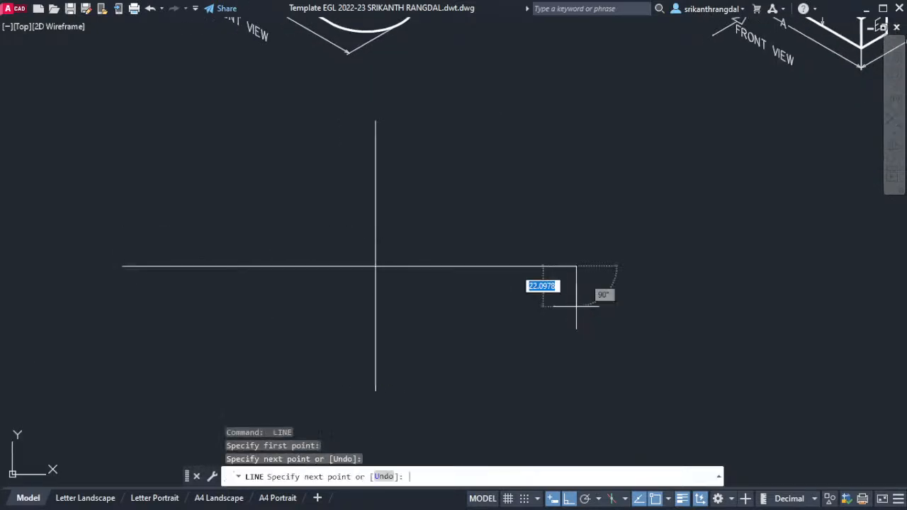
{"action": "left_click", "coordinate": [576, 306]}
{"action": "key", "text": "Return"}
- Select the vertical reference line and start moving it with M, picking a base point
{"action": "middle_click_drag", "start_coordinate": [333, 51], "coordinate": [346, 209]}
{"action": "left_click", "coordinate": [239, 198]}
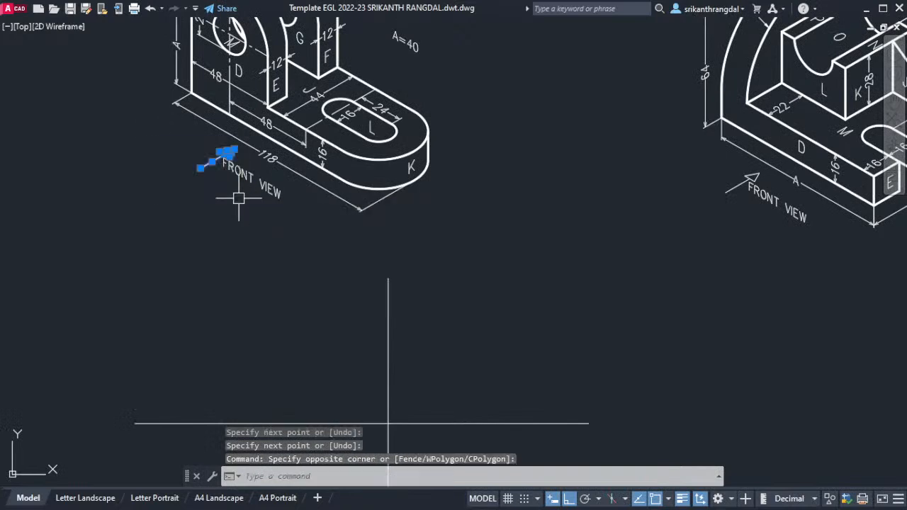
{"action": "key", "text": "Escape"}
{"action": "key", "text": "Escape"}
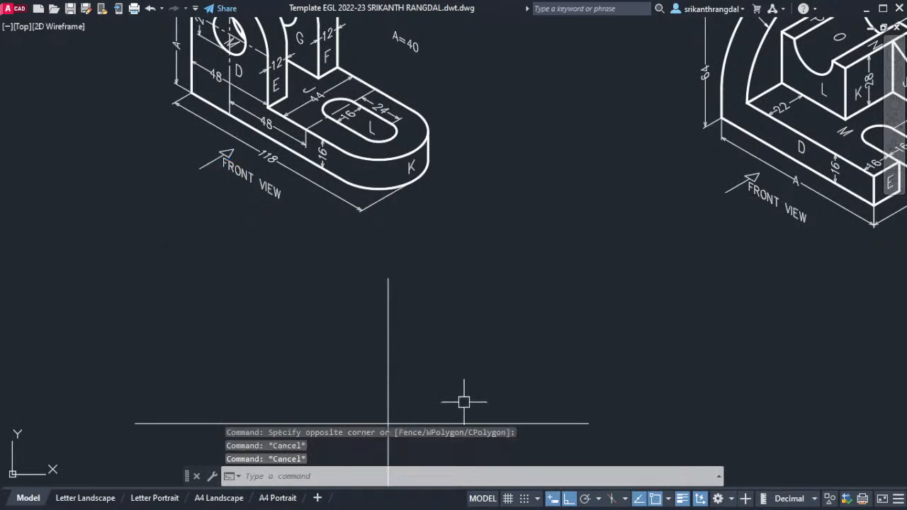
{"action": "middle_click_drag", "start_coordinate": [478, 387], "coordinate": [486, 344]}
{"action": "left_click", "coordinate": [505, 364]}
{"action": "left_click", "coordinate": [483, 406]}
{"action": "key", "text": "Escape"}
{"action": "left_click", "coordinate": [406, 343]}
{"action": "left_click", "coordinate": [330, 330]}
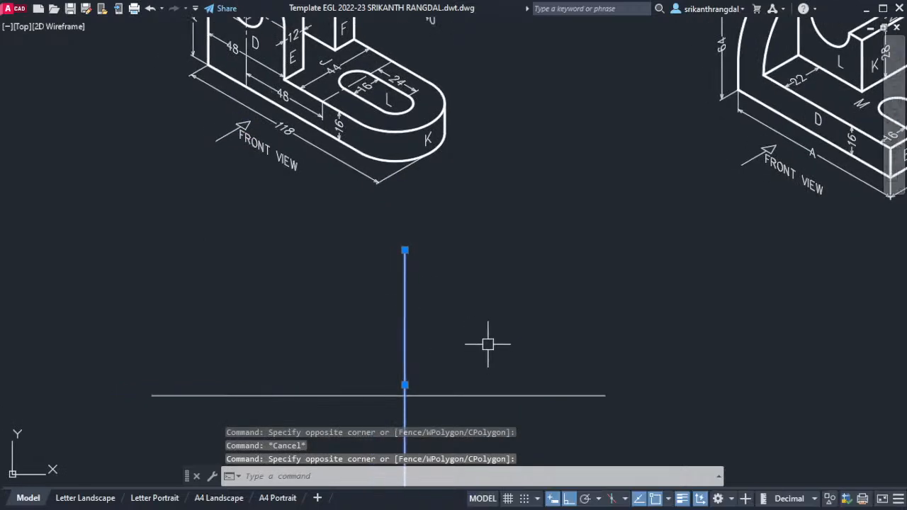
{"action": "type", "text": "M"}
{"action": "key", "text": "Return"}
{"action": "left_click", "coordinate": [610, 312]}
- Place the vertical line further left, then draw the 40-high, 48-wide upright block outline
{"action": "left_click", "coordinate": [517, 318]}
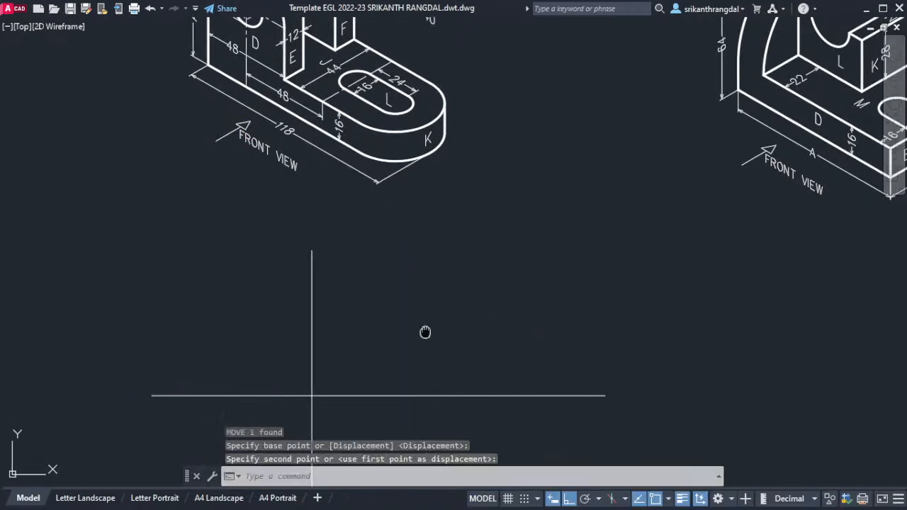
{"action": "middle_click_drag", "start_coordinate": [425, 333], "coordinate": [385, 320]}
{"action": "type", "text": "L"}
{"action": "key", "text": "Return"}
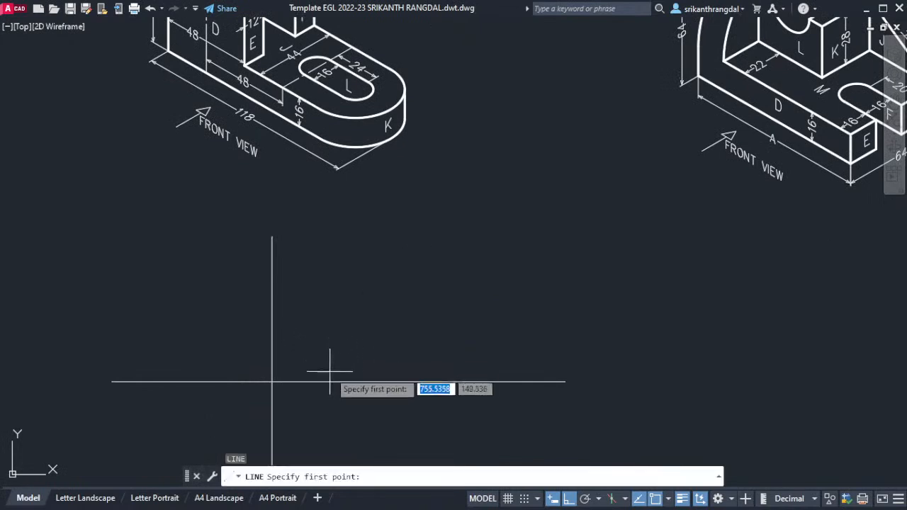
{"action": "left_click", "coordinate": [329, 382]}
{"action": "middle_click_drag", "start_coordinate": [338, 290], "coordinate": [333, 346]}
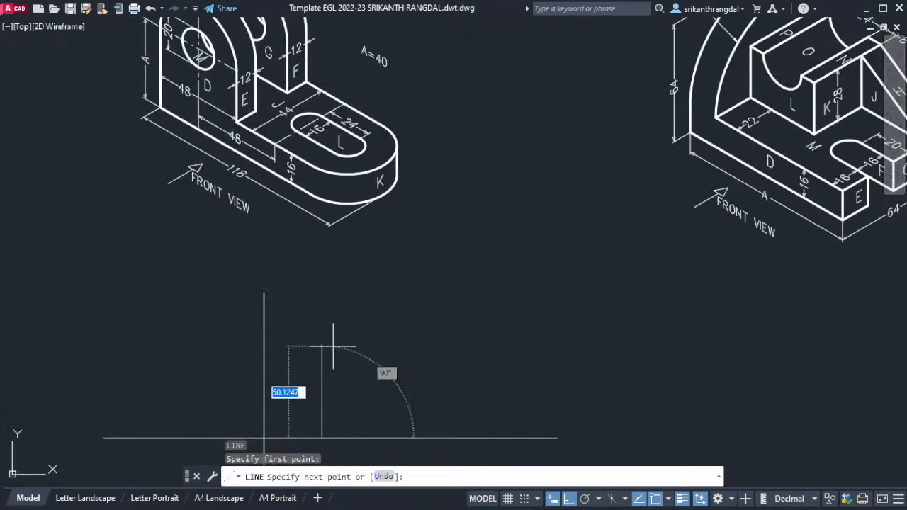
{"action": "scroll", "coordinate": [333, 347], "scroll_direction": "down", "scroll_amount": 2}
{"action": "scroll", "coordinate": [333, 347], "scroll_direction": "up", "scroll_amount": 2}
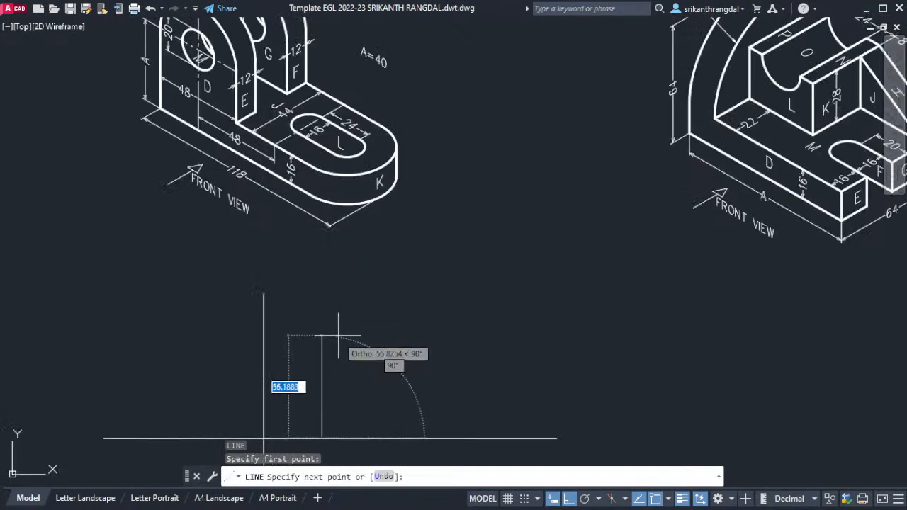
{"action": "type", "text": "40"}
{"action": "key", "text": "Return"}
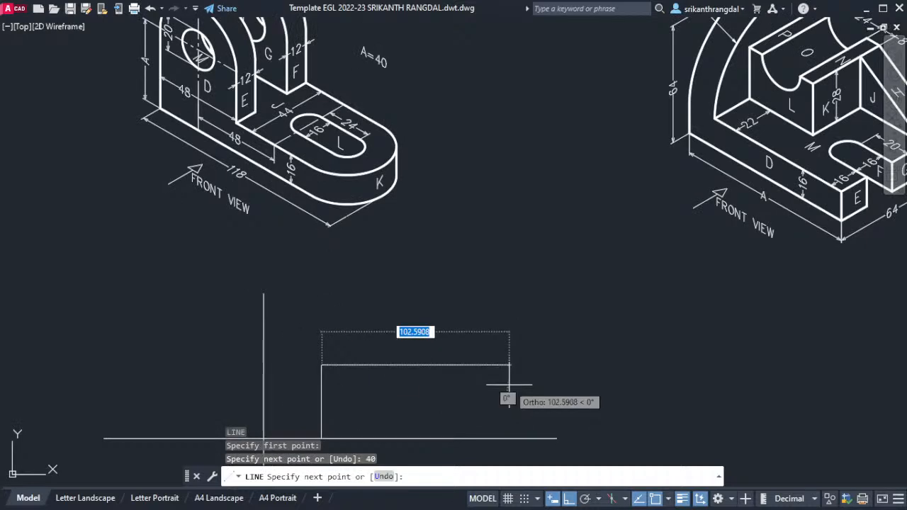
{"action": "type", "text": "48"}
{"action": "key", "text": "Return"}
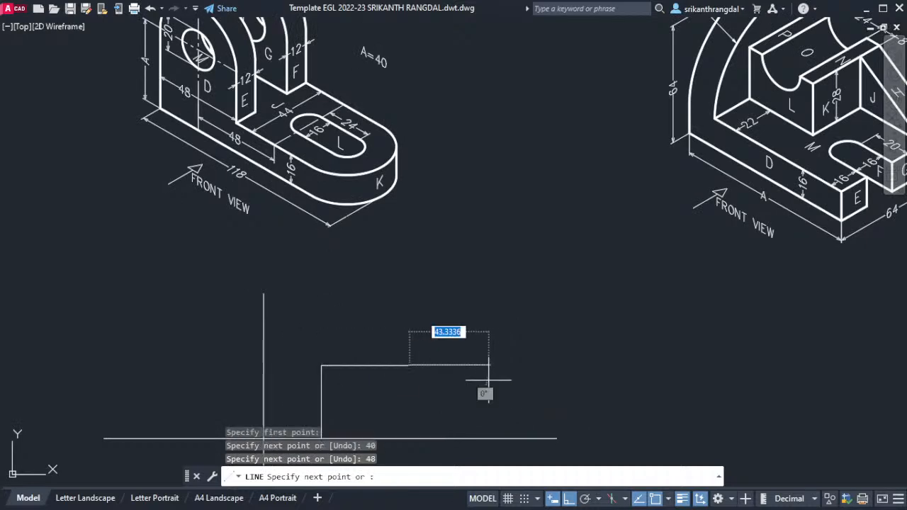
{"action": "left_click", "coordinate": [408, 410]}
{"action": "key", "text": "Return"}
- Draw the base outline 118 long and 16 high, ending back toward the block
{"action": "middle_click_drag", "start_coordinate": [460, 388], "coordinate": [463, 317]}
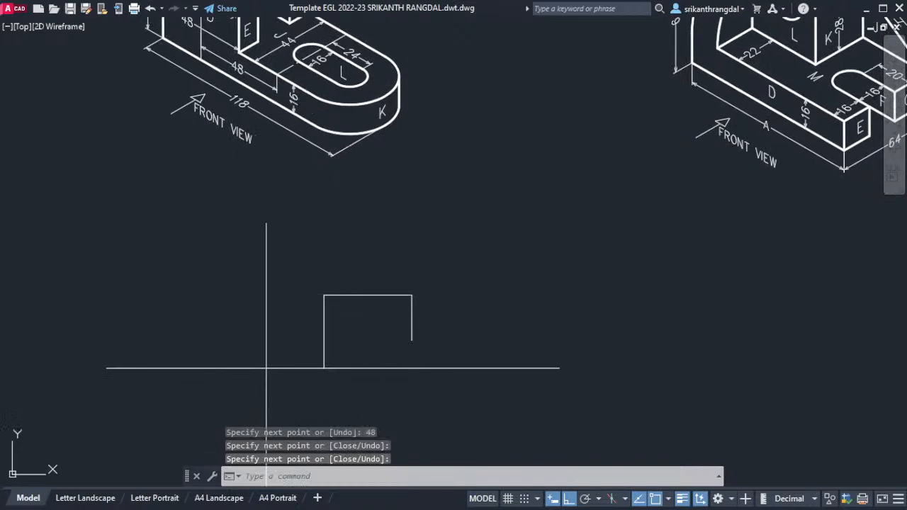
{"action": "key", "text": "Return"}
{"action": "left_click", "coordinate": [324, 367]}
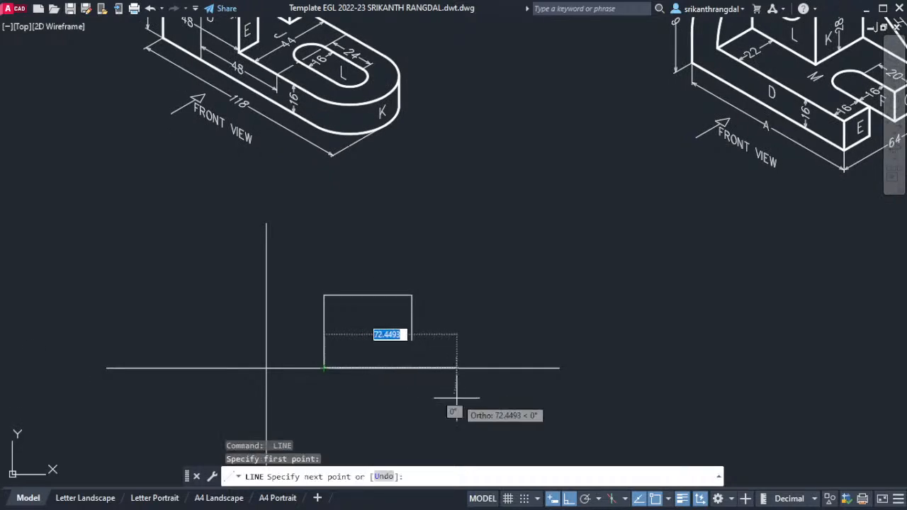
{"action": "key", "text": "Return"}
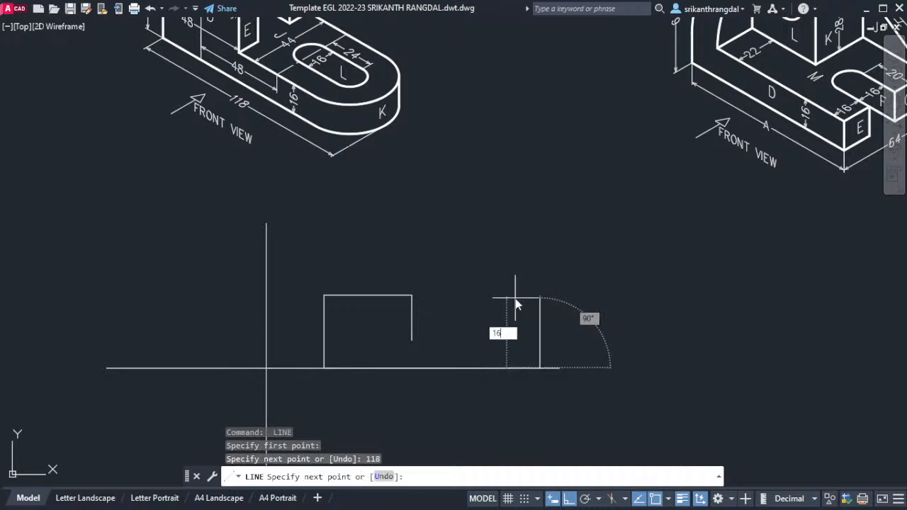
{"action": "key", "text": "Return"}
{"action": "left_click", "coordinate": [456, 339]}
{"action": "key", "text": "Return"}
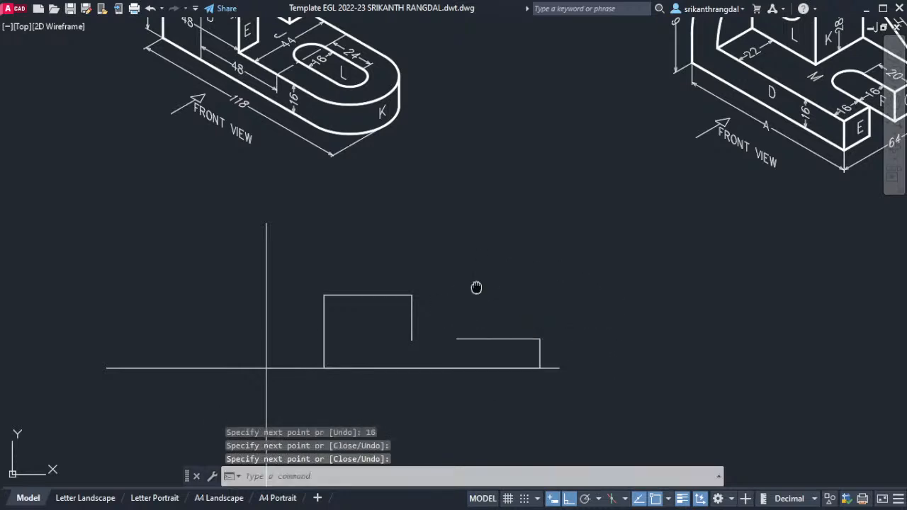
{"action": "middle_click_drag", "start_coordinate": [476, 287], "coordinate": [479, 312]}
- Start FILLET and choose the radius option
{"action": "type", "text": "f"}
{"action": "key", "text": "Return"}
{"action": "type", "text": "r"}
{"action": "key", "text": "Return"}
- Set the fillet radius to 0 and close the corner between the block's right edge and base top
{"action": "type", "text": "0"}
{"action": "key", "text": "Return"}
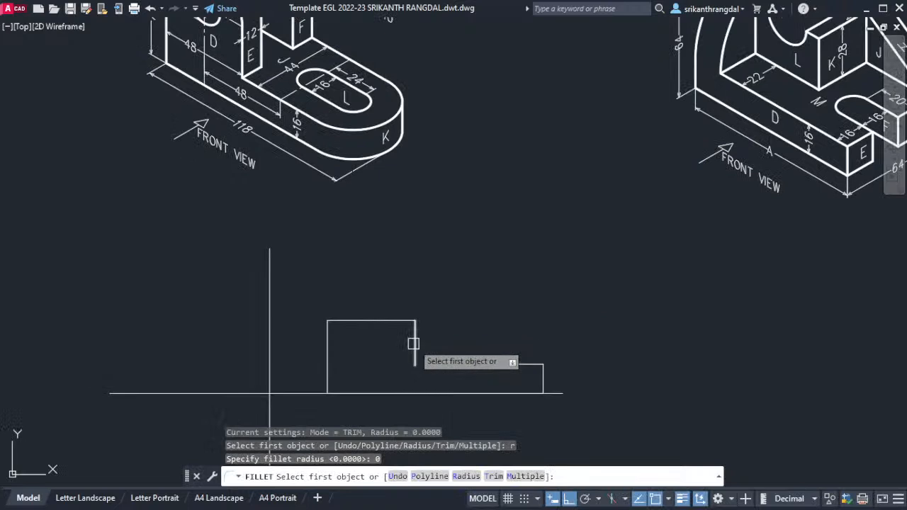
{"action": "left_click", "coordinate": [415, 350]}
{"action": "left_click", "coordinate": [425, 364]}
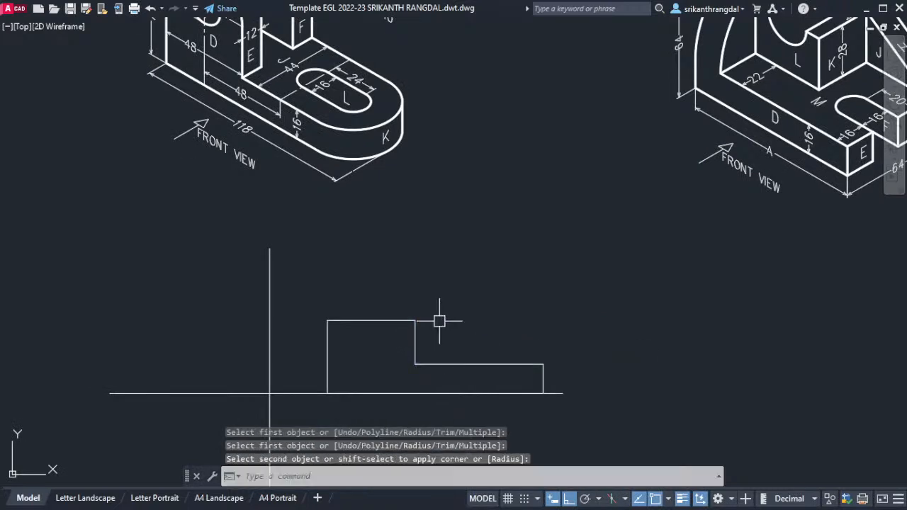
- Match the front view profile to the isometric outline's thick line style
{"action": "middle_click_drag", "start_coordinate": [477, 367], "coordinate": [478, 376]}
{"action": "type", "text": "ma"}
{"action": "key", "text": "Return"}
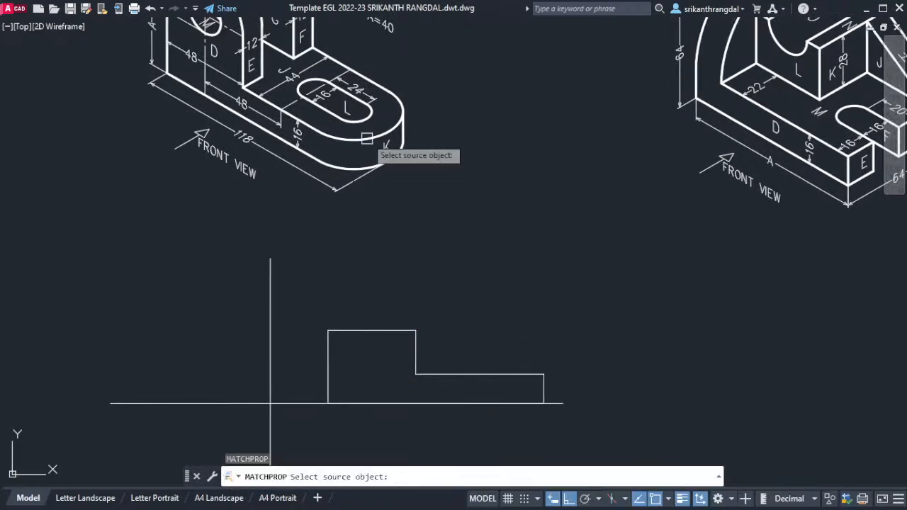
{"action": "left_click", "coordinate": [364, 136]}
{"action": "left_click", "coordinate": [300, 290]}
{"action": "left_click", "coordinate": [551, 416]}
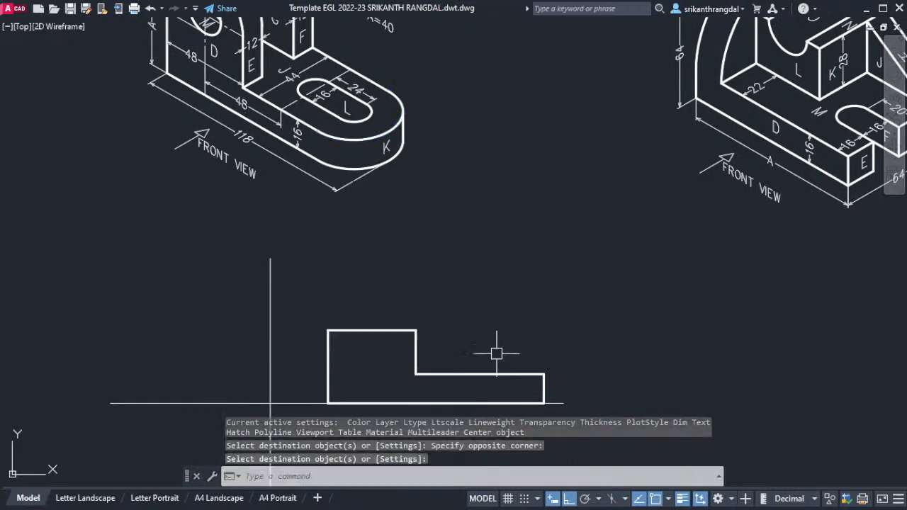
{"action": "middle_click_drag", "start_coordinate": [490, 338], "coordinate": [510, 351]}
{"action": "key", "text": "Return"}
- Erase the upright block's top line
{"action": "left_click", "coordinate": [425, 344]}
{"action": "type", "text": "e"}
{"action": "key", "text": "Return"}
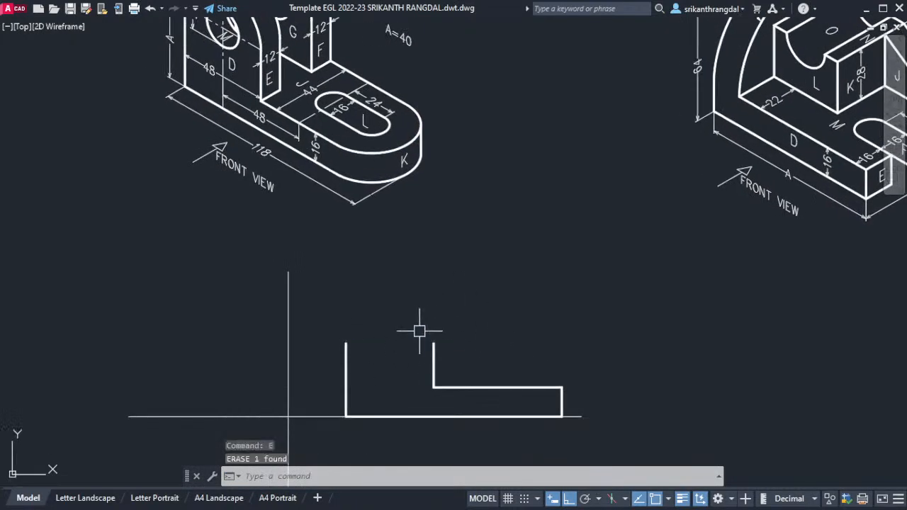
{"action": "mouse_move", "coordinate": [418, 328]}
{"action": "middle_mouse_down"}
{"action": "mouse_move", "coordinate": [487, 384]}
{"action": "mouse_move", "coordinate": [476, 386]}
{"action": "middle_mouse_up"}
- Fillet the two uprights together into a semicircular top
{"action": "type", "text": "f"}
{"action": "key", "text": "Return"}
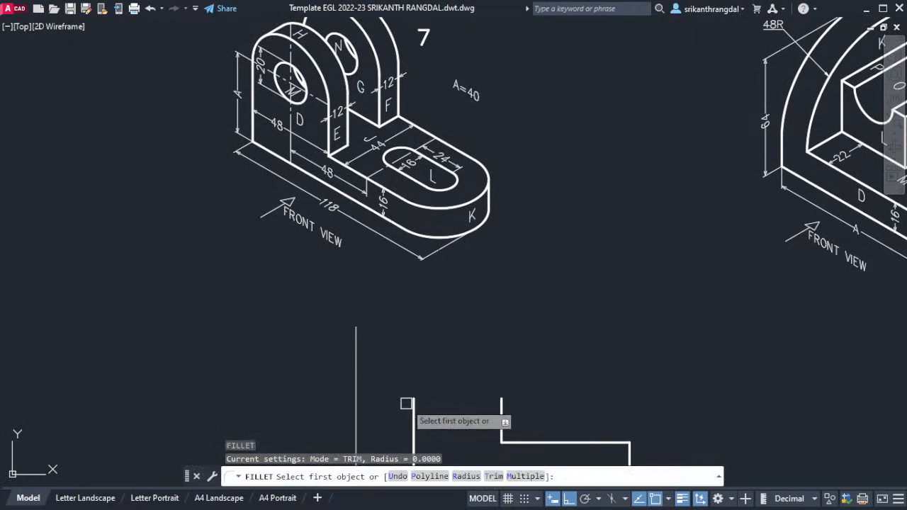
{"action": "left_click", "coordinate": [413, 406]}
{"action": "left_click", "coordinate": [501, 400]}
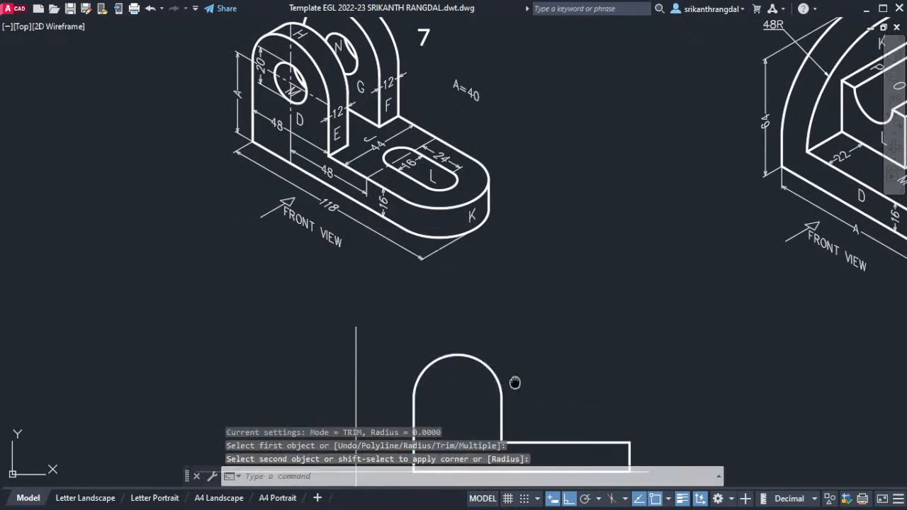
{"action": "middle_click_drag", "start_coordinate": [514, 382], "coordinate": [486, 319]}
- Draw a 20-diameter circle at the arc's centre
{"action": "type", "text": "c"}
{"action": "key", "text": "Return"}
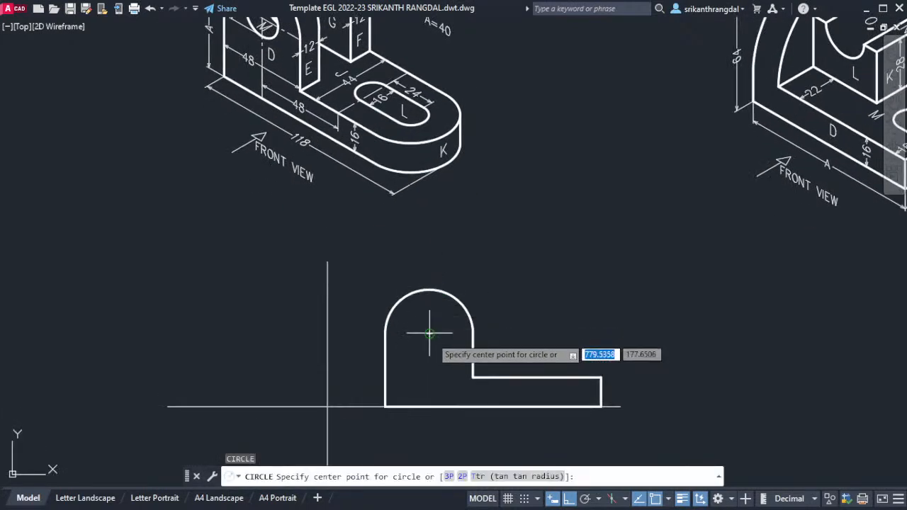
{"action": "left_click", "coordinate": [428, 332]}
{"action": "middle_click_drag", "start_coordinate": [430, 360], "coordinate": [428, 397]}
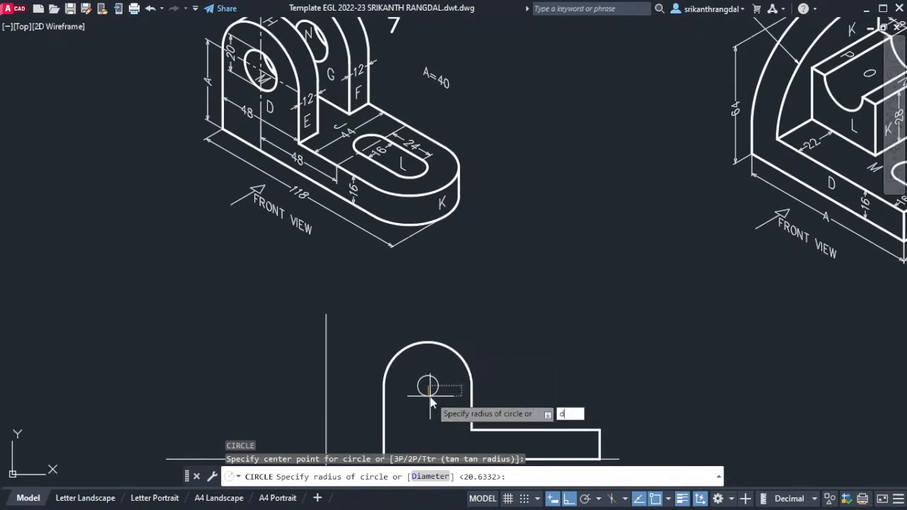
{"action": "key", "text": "Return"}
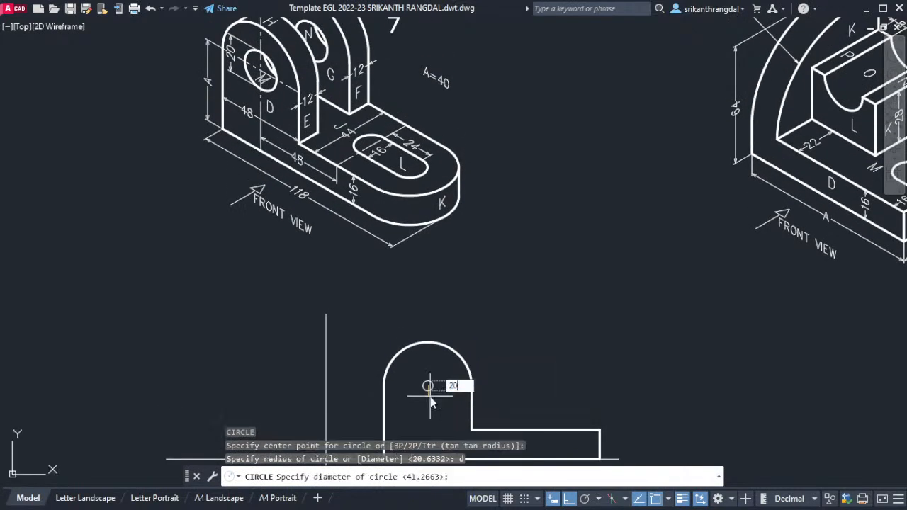
{"action": "key", "text": "Return"}
{"action": "mouse_move", "coordinate": [449, 365]}
{"action": "middle_mouse_down"}
{"action": "mouse_move", "coordinate": [422, 315]}
{"action": "mouse_move", "coordinate": [466, 329]}
{"action": "mouse_move", "coordinate": [479, 360]}
{"action": "mouse_move", "coordinate": [462, 294]}
{"action": "middle_mouse_up"}
- Make the circle thick by matching the arc's properties
{"action": "type", "text": "ma"}
{"action": "key", "text": "Return"}
{"action": "left_click", "coordinate": [424, 298]}
{"action": "left_click", "coordinate": [416, 326]}
{"action": "key", "text": "Return"}
- Move all seven front view objects slightly further left
{"action": "mouse_move", "coordinate": [488, 341]}
{"action": "middle_mouse_down"}
{"action": "mouse_move", "coordinate": [483, 305]}
{"action": "mouse_move", "coordinate": [521, 378]}
{"action": "middle_mouse_up"}
{"action": "middle_click_drag", "start_coordinate": [542, 309], "coordinate": [531, 241]}
{"action": "left_click", "coordinate": [368, 209]}
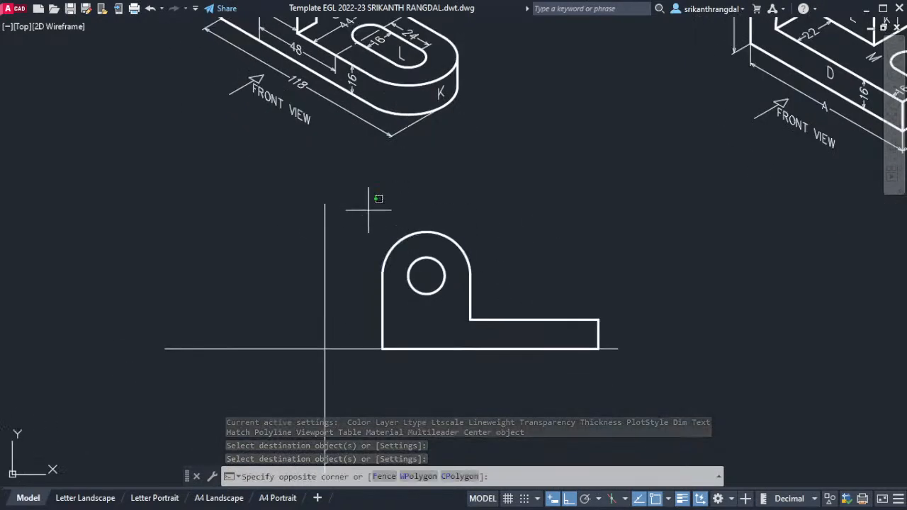
{"action": "left_click", "coordinate": [644, 403]}
{"action": "middle_click_drag", "start_coordinate": [698, 358], "coordinate": [670, 365]}
{"action": "type", "text": "m"}
{"action": "key", "text": "Return"}
{"action": "left_click", "coordinate": [752, 351]}
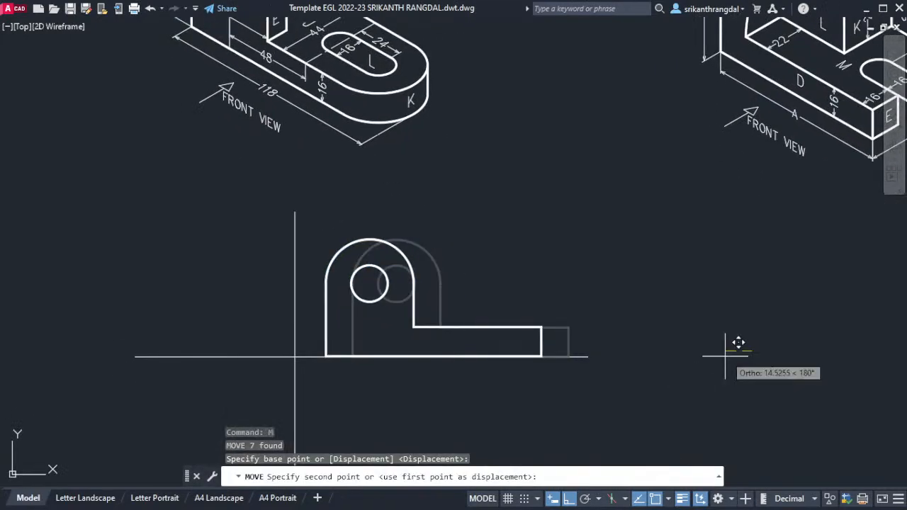
{"action": "left_click", "coordinate": [728, 347]}
- Draw a line at base height from the L's inner corner to the upright's left side
{"action": "middle_click_drag", "start_coordinate": [441, 346], "coordinate": [481, 434]}
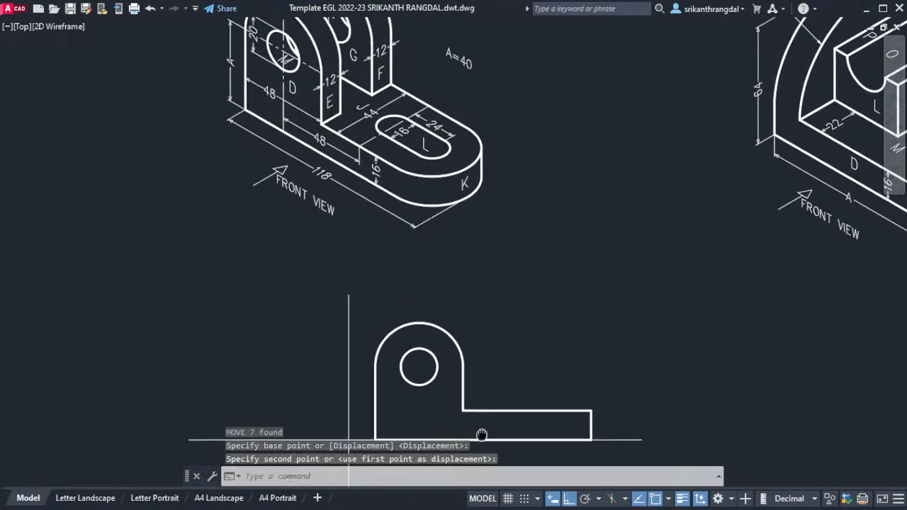
{"action": "left_click", "coordinate": [350, 89]}
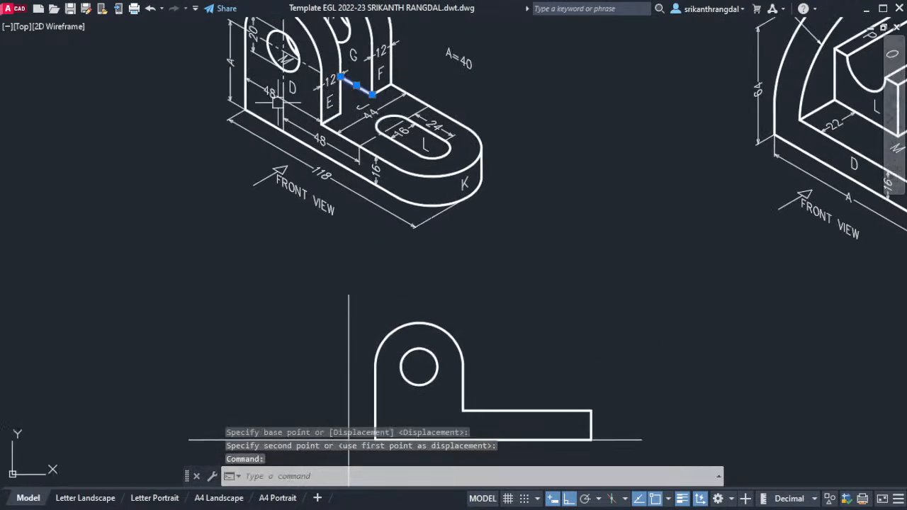
{"action": "key", "text": "Escape"}
{"action": "key", "text": "Escape"}
{"action": "middle_click_drag", "start_coordinate": [513, 393], "coordinate": [508, 302]}
{"action": "type", "text": "l"}
{"action": "key", "text": "Return"}
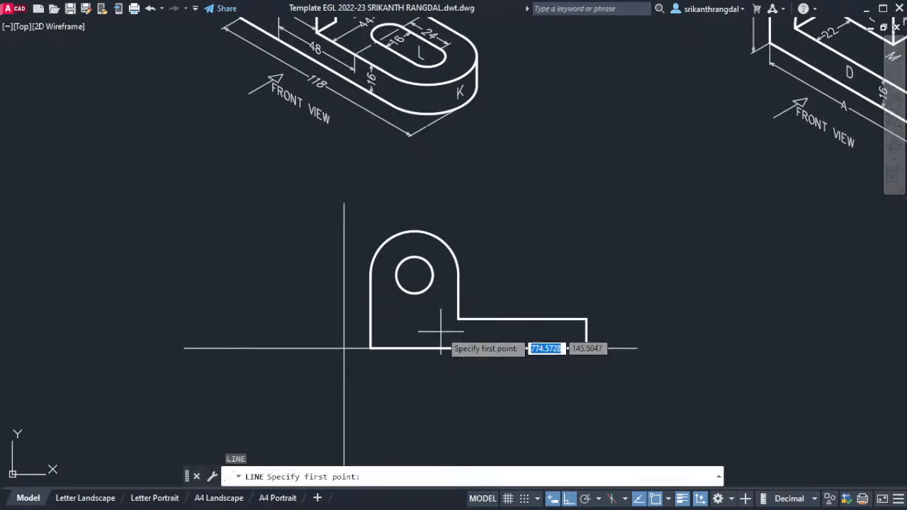
{"action": "left_click", "coordinate": [458, 319]}
{"action": "key", "text": "Escape"}
{"action": "key", "text": "Return"}
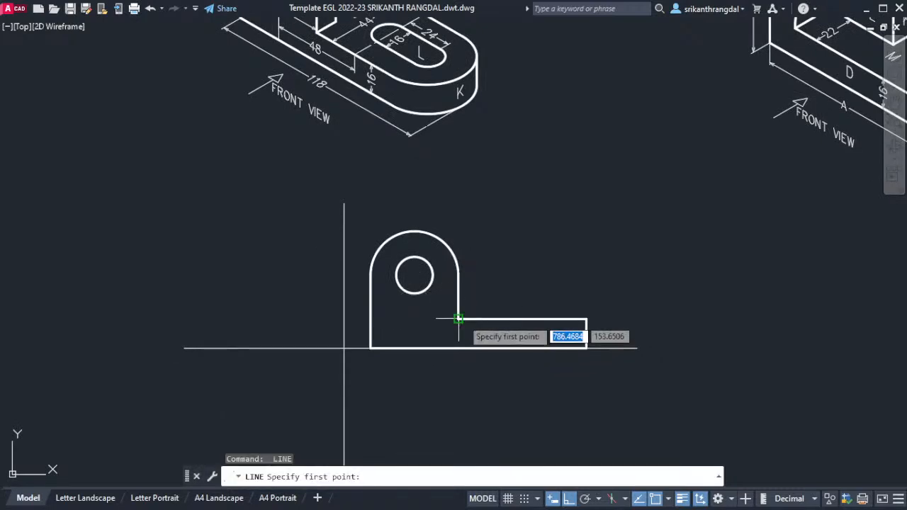
{"action": "left_click", "coordinate": [458, 319]}
{"action": "left_click", "coordinate": [370, 318]}
{"action": "scroll", "coordinate": [555, 266], "scroll_direction": "down", "scroll_amount": 8}
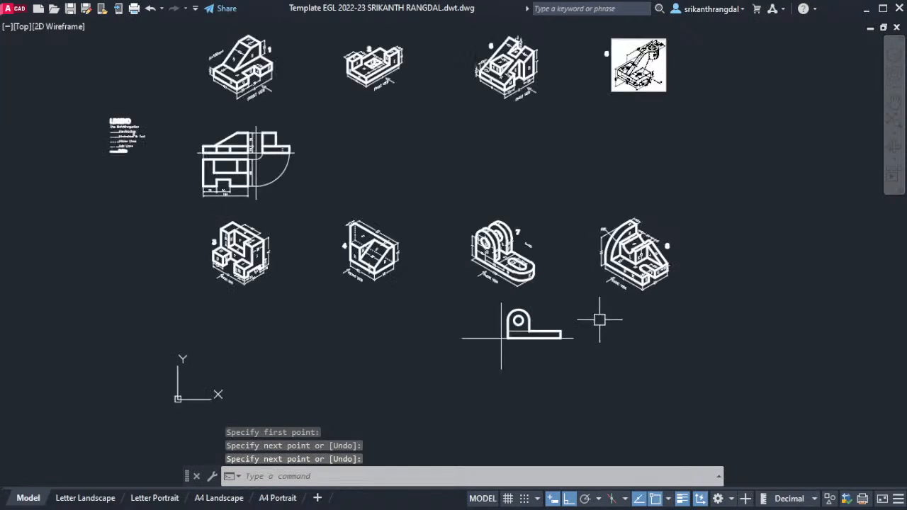
{"action": "scroll", "coordinate": [293, 152], "scroll_direction": "up", "scroll_amount": 6}
- Make the new base-height line dashed by matching an existing hidden line
{"action": "type", "text": "ma"}
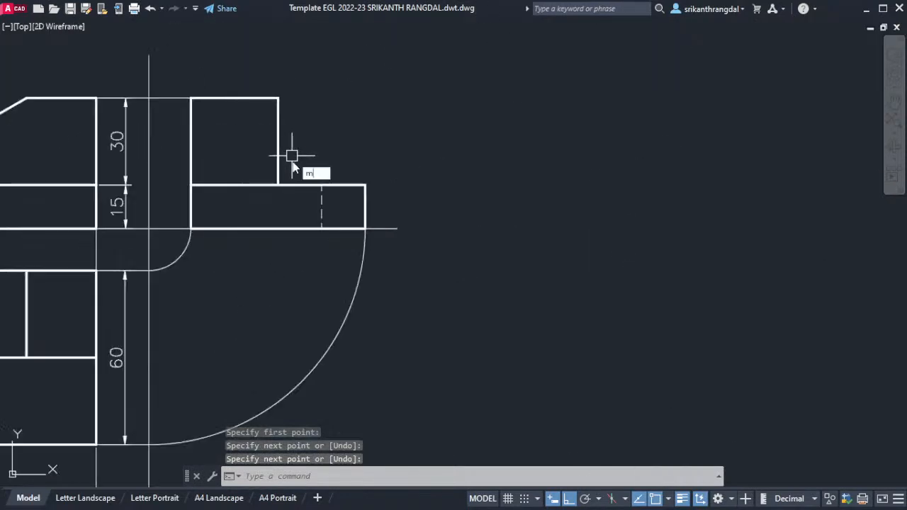
{"action": "key", "text": "Return"}
{"action": "left_click", "coordinate": [321, 206]}
{"action": "scroll", "coordinate": [304, 243], "scroll_direction": "down", "scroll_amount": 5}
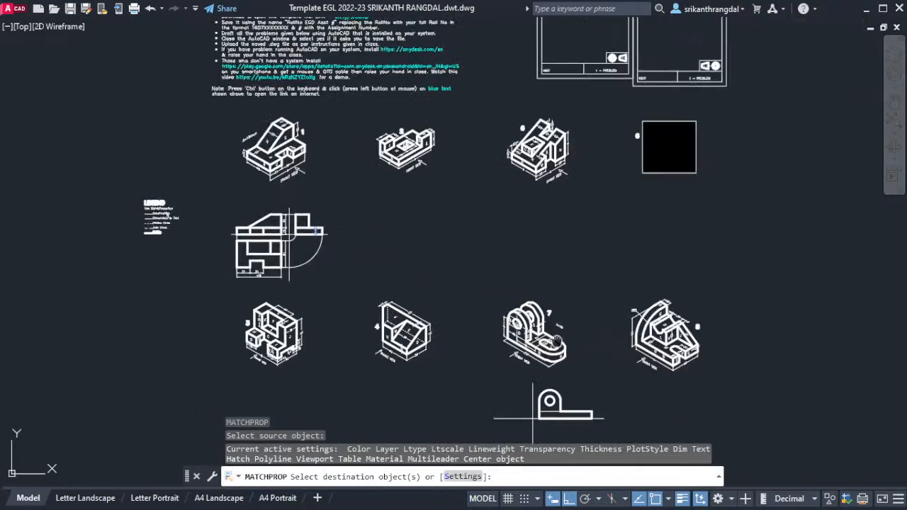
{"action": "scroll", "coordinate": [437, 307], "scroll_direction": "up", "scroll_amount": 6}
{"action": "left_click", "coordinate": [350, 172]}
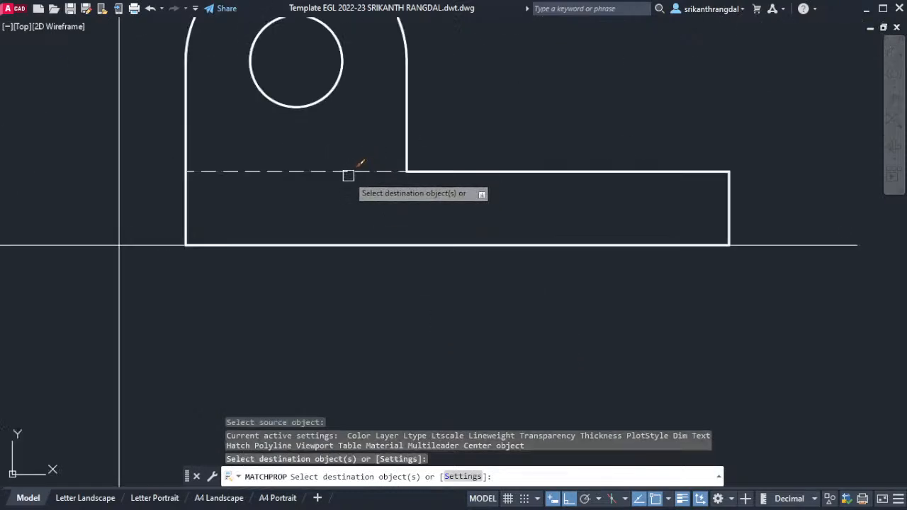
{"action": "key", "text": "Return"}
{"action": "scroll", "coordinate": [457, 146], "scroll_direction": "down", "scroll_amount": 2}
{"action": "scroll", "coordinate": [457, 147], "scroll_direction": "down", "scroll_amount": 2}
{"action": "mouse_move", "coordinate": [456, 147]}
{"action": "middle_mouse_down"}
{"action": "mouse_move", "coordinate": [490, 206]}
{"action": "mouse_move", "coordinate": [496, 328]}
{"action": "mouse_move", "coordinate": [517, 348]}
{"action": "middle_mouse_up"}
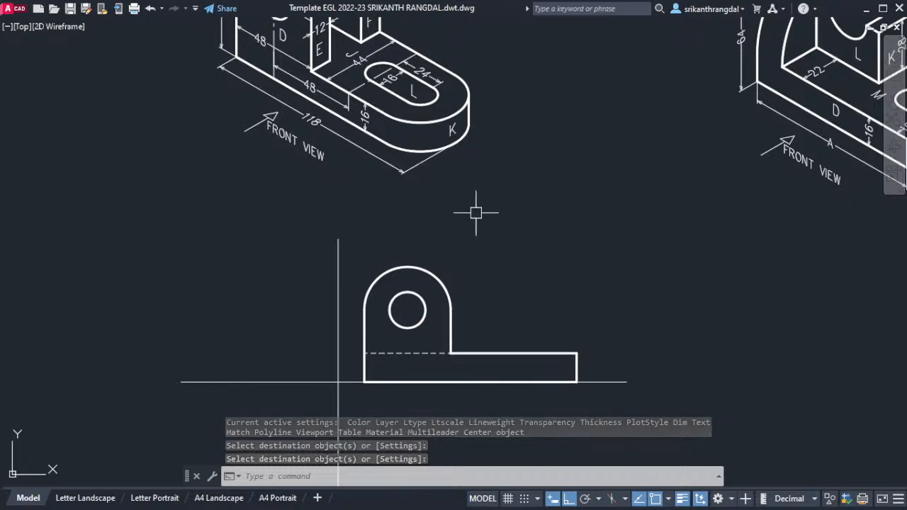
- Draw projection lines down from the front view's corners and a horizontal line beneath it
{"action": "middle_click_drag", "start_coordinate": [470, 307], "coordinate": [482, 186]}
{"action": "type", "text": "l"}
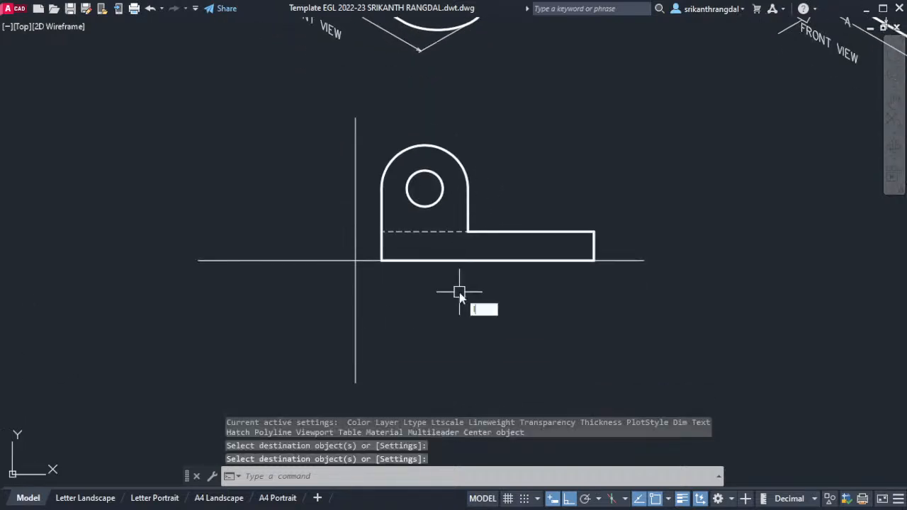
{"action": "key", "text": "Return"}
{"action": "left_click", "coordinate": [382, 260]}
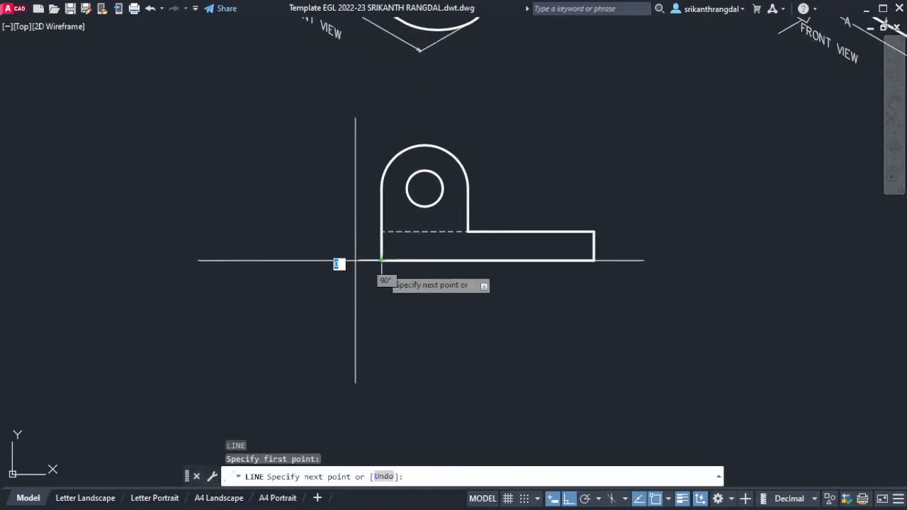
{"action": "left_click", "coordinate": [382, 300]}
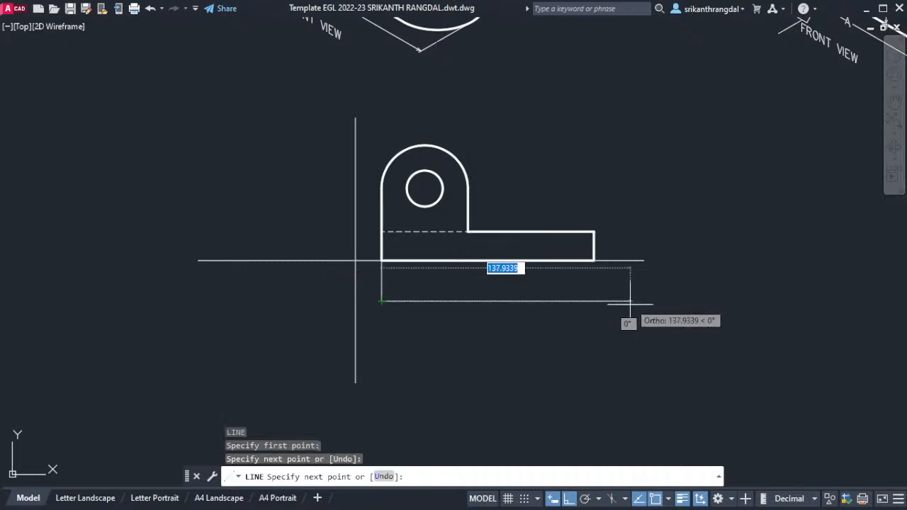
{"action": "left_click", "coordinate": [629, 301]}
{"action": "key", "text": "Return"}
{"action": "key", "text": "Return"}
{"action": "left_click", "coordinate": [593, 260]}
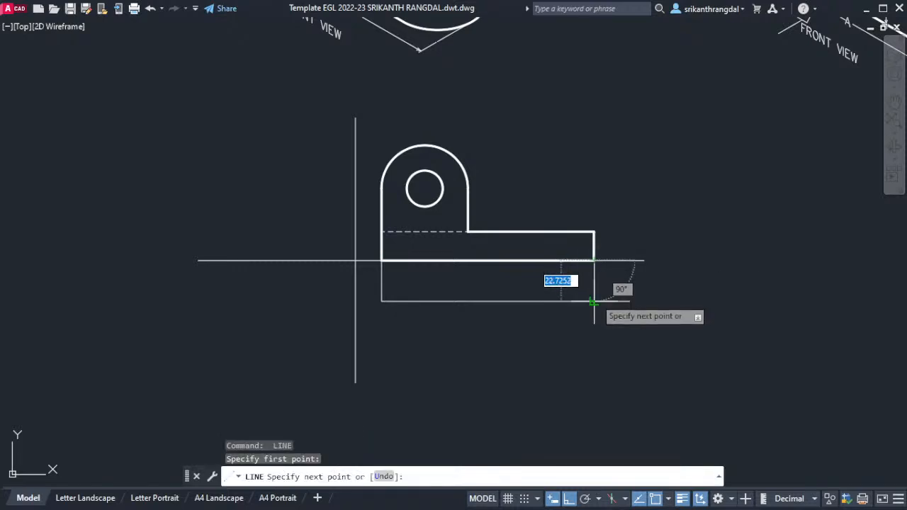
{"action": "left_click", "coordinate": [594, 302]}
- Draw the top view's outline lines using a 44-unit depth from isometric figure 7
{"action": "middle_click_drag", "start_coordinate": [595, 349], "coordinate": [591, 316]}
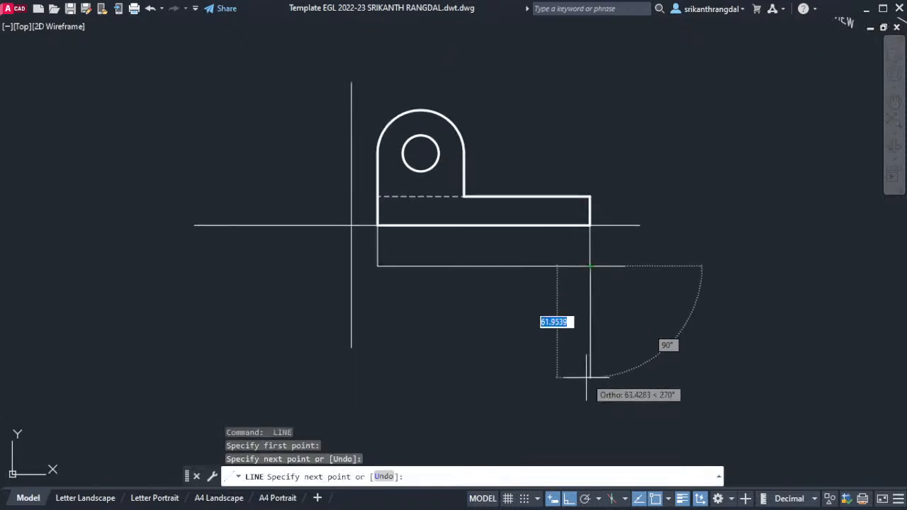
{"action": "scroll", "coordinate": [586, 377], "scroll_direction": "down", "scroll_amount": 4}
{"action": "key", "text": "Return"}
{"action": "key", "text": "Return"}
{"action": "scroll", "coordinate": [503, 354], "scroll_direction": "up", "scroll_amount": 4}
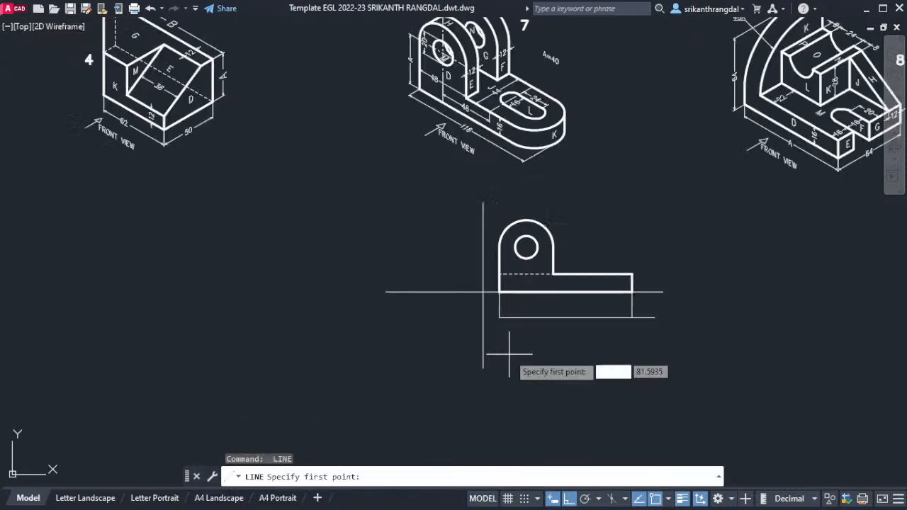
{"action": "left_click", "coordinate": [493, 295]}
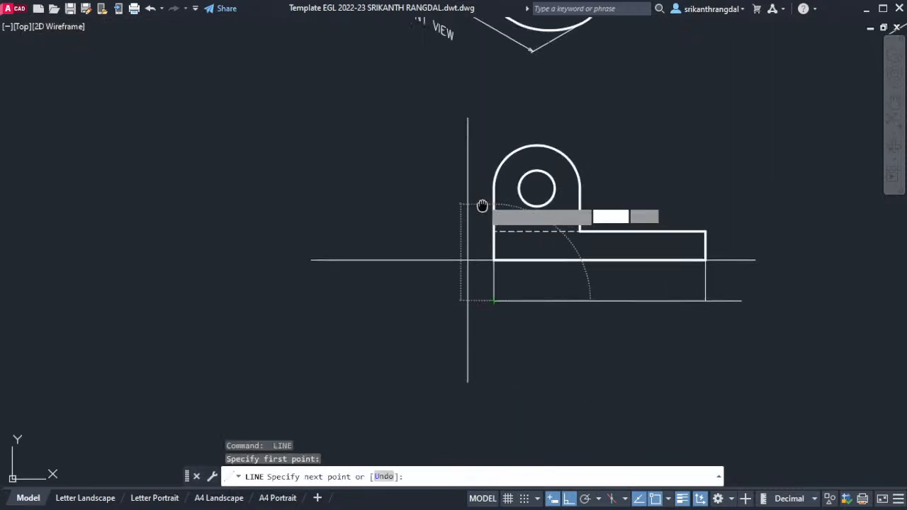
{"action": "middle_click_drag", "start_coordinate": [482, 202], "coordinate": [486, 396]}
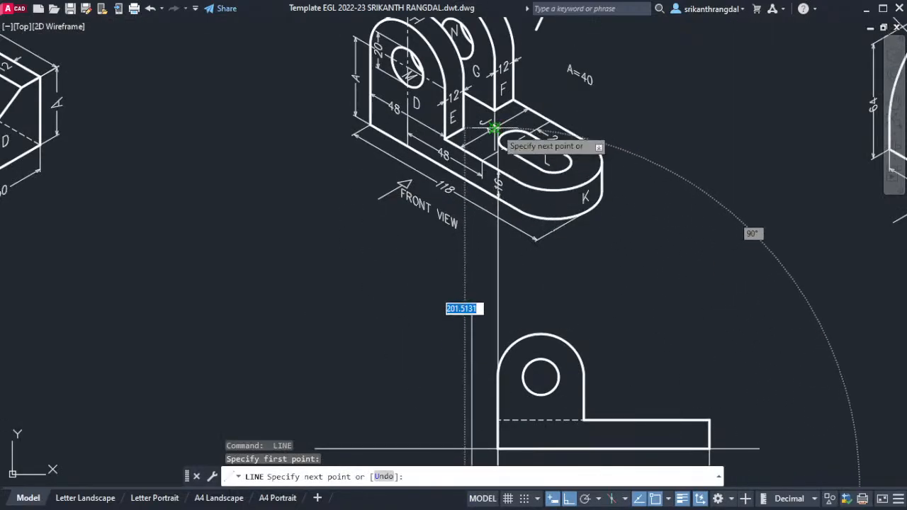
{"action": "scroll", "coordinate": [488, 149], "scroll_direction": "down", "scroll_amount": 4}
{"action": "scroll", "coordinate": [482, 192], "scroll_direction": "up", "scroll_amount": 7}
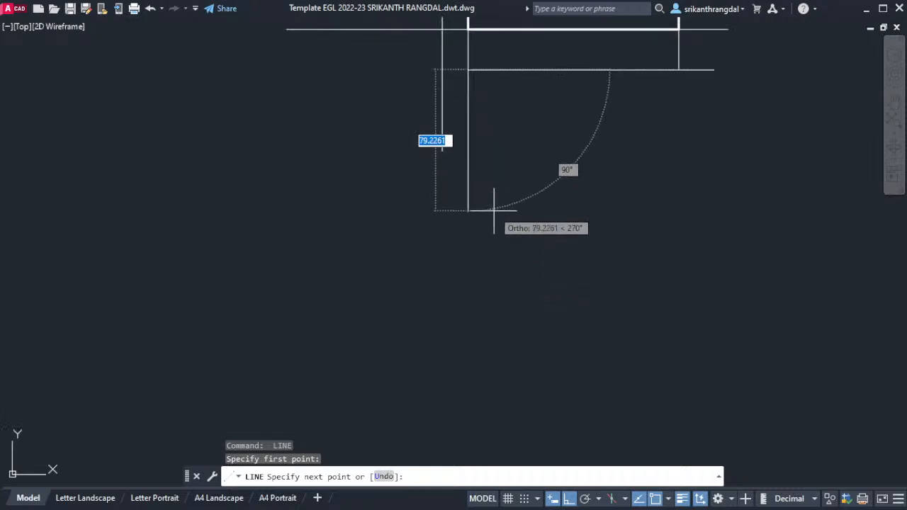
{"action": "key", "text": "Return"}
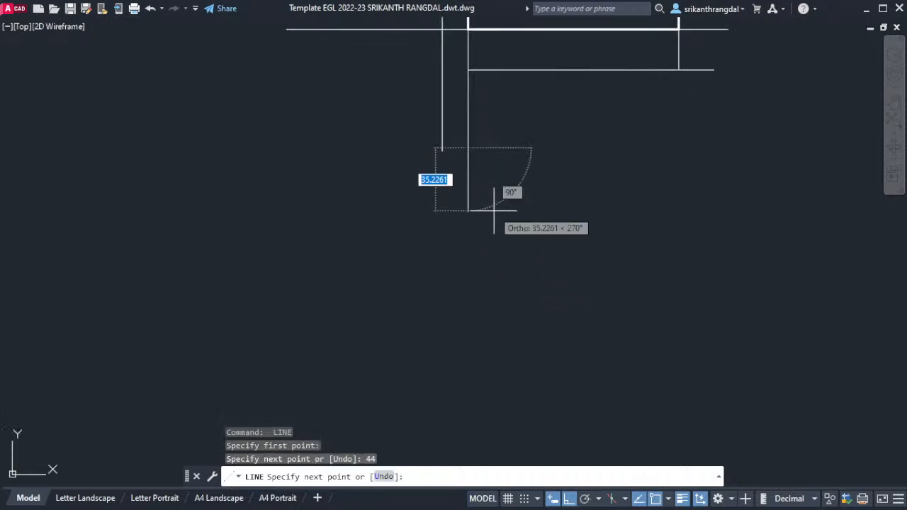
{"action": "left_click", "coordinate": [701, 161]}
{"action": "key", "text": "Return"}
- Close the top view's right side with a vertical line and trim the lines' right overhangs
{"action": "key", "text": "Return"}
{"action": "mouse_move", "coordinate": [693, 122]}
{"action": "middle_mouse_down"}
{"action": "mouse_move", "coordinate": [677, 152]}
{"action": "mouse_move", "coordinate": [705, 171]}
{"action": "mouse_move", "coordinate": [660, 231]}
{"action": "middle_mouse_up"}
{"action": "left_click", "coordinate": [662, 96]}
{"action": "left_click", "coordinate": [662, 177]}
{"action": "key", "text": "Return"}
{"action": "type", "text": "tr"}
{"action": "key", "text": "Return"}
{"action": "left_click", "coordinate": [684, 116]}
{"action": "left_click", "coordinate": [674, 194]}
{"action": "key", "text": "Return"}
- Draw a vertical line from the L's inner corner down to the top view's bottom edge
{"action": "middle_click_drag", "start_coordinate": [515, 165], "coordinate": [519, 197]}
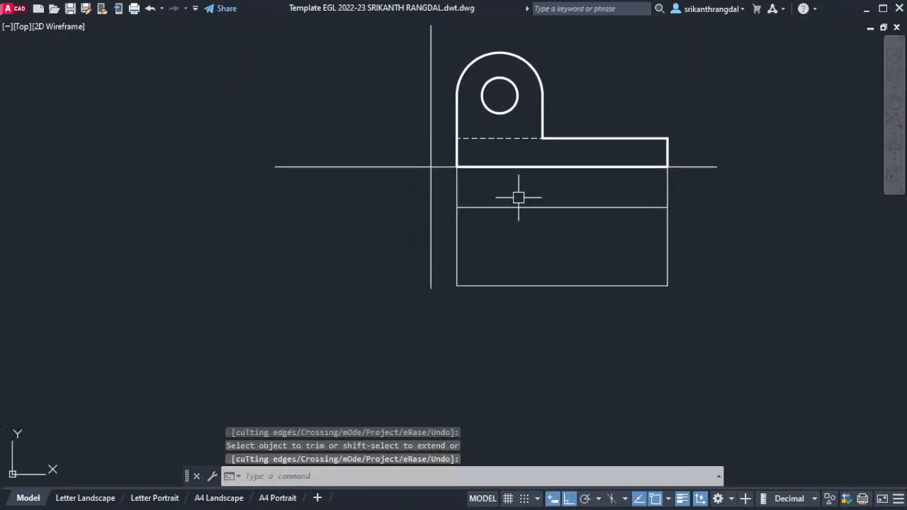
{"action": "type", "text": "l"}
{"action": "key", "text": "Return"}
{"action": "left_click", "coordinate": [542, 138]}
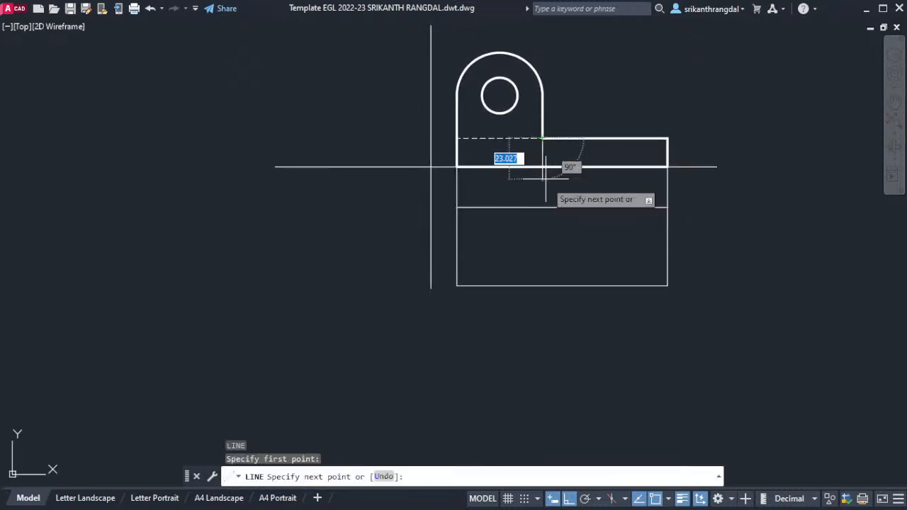
{"action": "left_click", "coordinate": [542, 208]}
{"action": "left_click", "coordinate": [542, 285]}
{"action": "key", "text": "Return"}
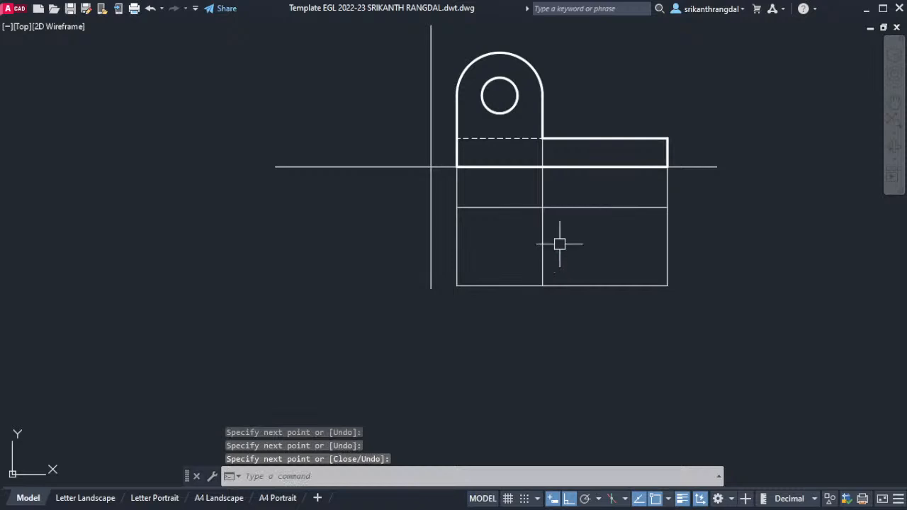
- Recentre the front and top views and begin an offset with a 12-unit distance
{"action": "middle_click_drag", "start_coordinate": [563, 225], "coordinate": [568, 241]}
{"action": "scroll", "coordinate": [582, 257], "scroll_direction": "down", "scroll_amount": 2}
{"action": "middle_click_drag", "start_coordinate": [574, 193], "coordinate": [587, 304]}
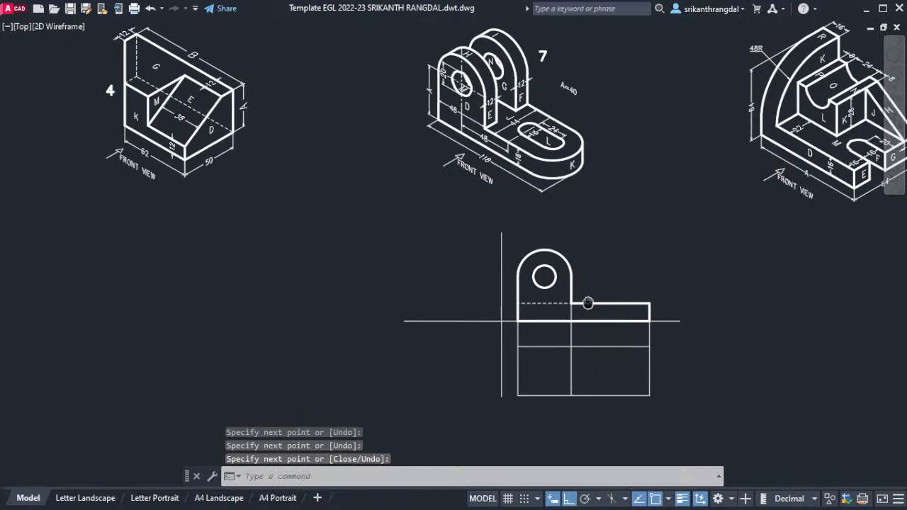
{"action": "scroll", "coordinate": [474, 53], "scroll_direction": "up", "scroll_amount": 3}
{"action": "scroll", "coordinate": [527, 174], "scroll_direction": "down", "scroll_amount": 2}
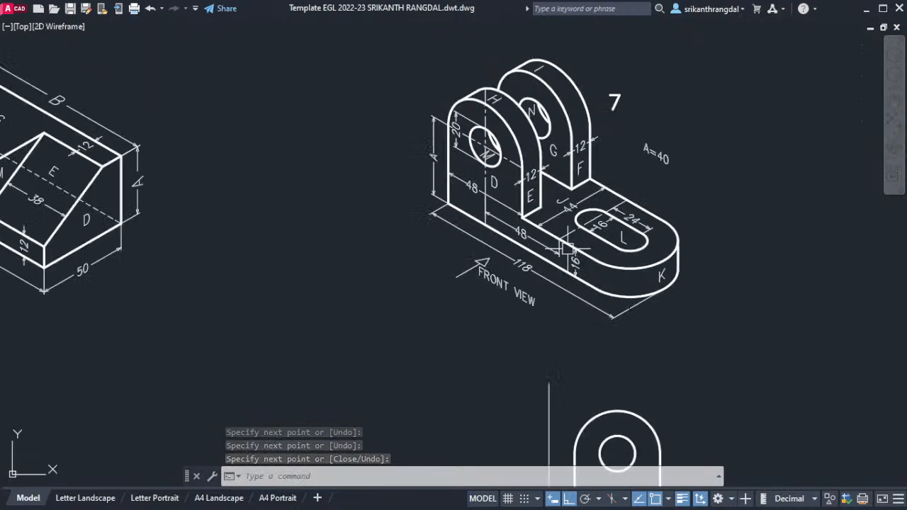
{"action": "middle_click_drag", "start_coordinate": [562, 370], "coordinate": [520, 218]}
{"action": "middle_click_drag", "start_coordinate": [588, 428], "coordinate": [537, 279]}
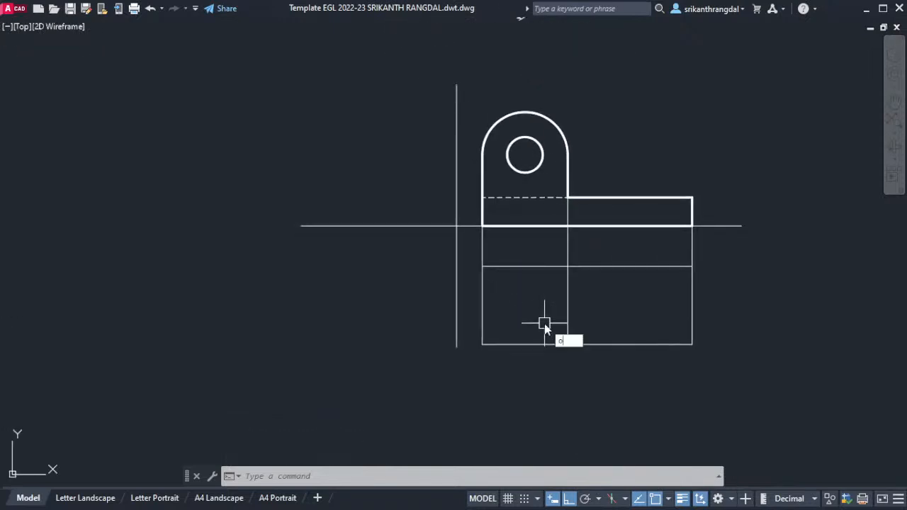
{"action": "key", "text": "Return"}
{"action": "type", "text": "12"}
{"action": "key", "text": "Return"}
- Offset the inner horizontal line down and the bottom edge up by 12 units
{"action": "left_click", "coordinate": [535, 268]}
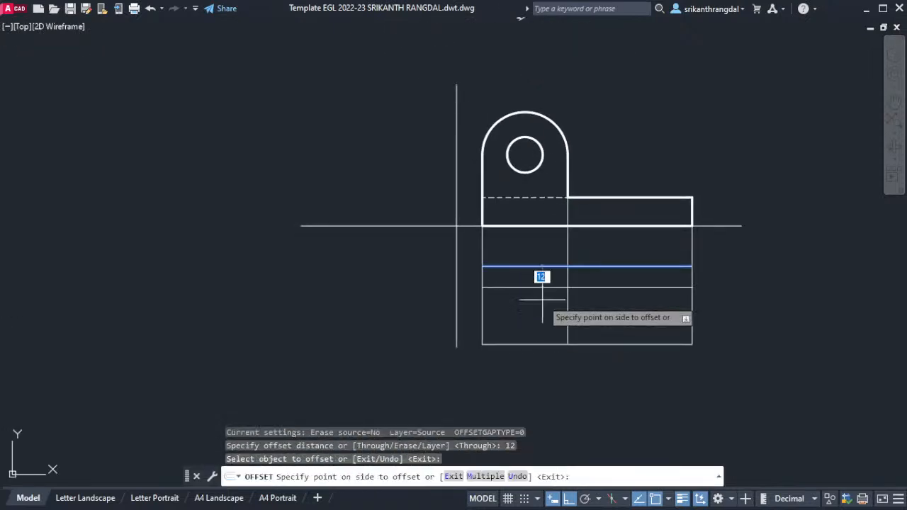
{"action": "left_click", "coordinate": [542, 299]}
{"action": "left_click", "coordinate": [541, 345]}
{"action": "key", "text": "Return"}
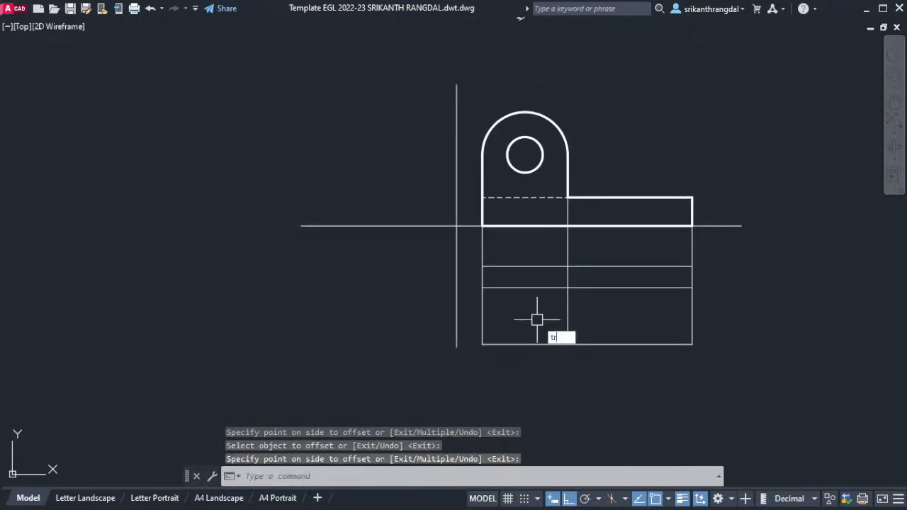
{"action": "key", "text": "Escape"}
{"action": "key", "text": "Escape"}
{"action": "key", "text": "Return"}
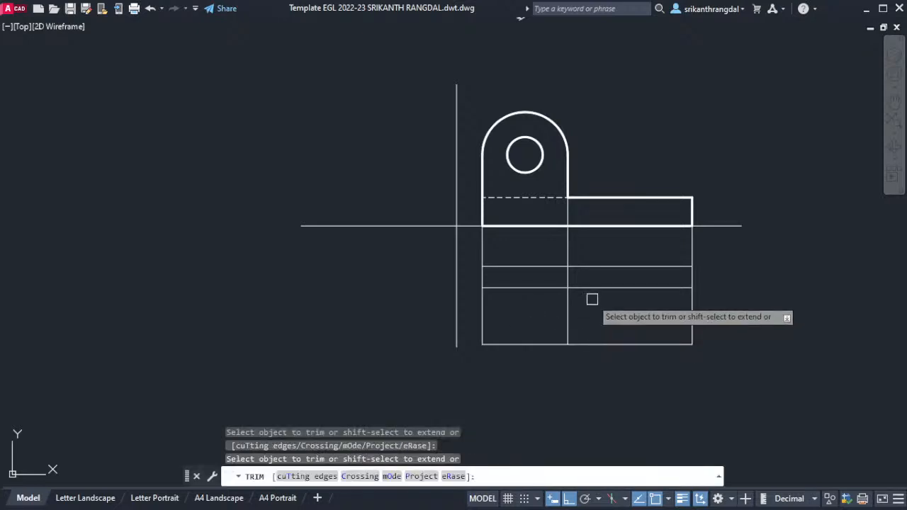
{"action": "key", "text": "Escape"}
{"action": "key", "text": "Escape"}
{"action": "type", "text": "o"}
{"action": "key", "text": "Return"}
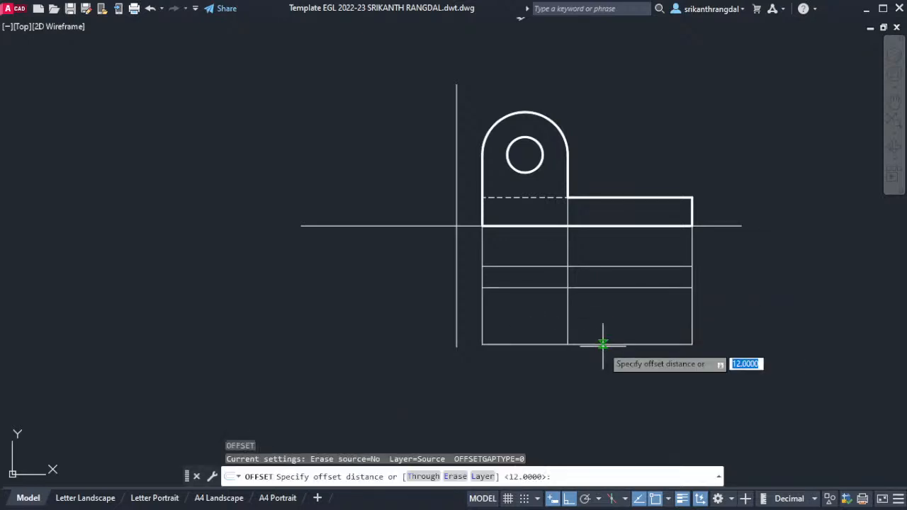
{"action": "key", "text": "Return"}
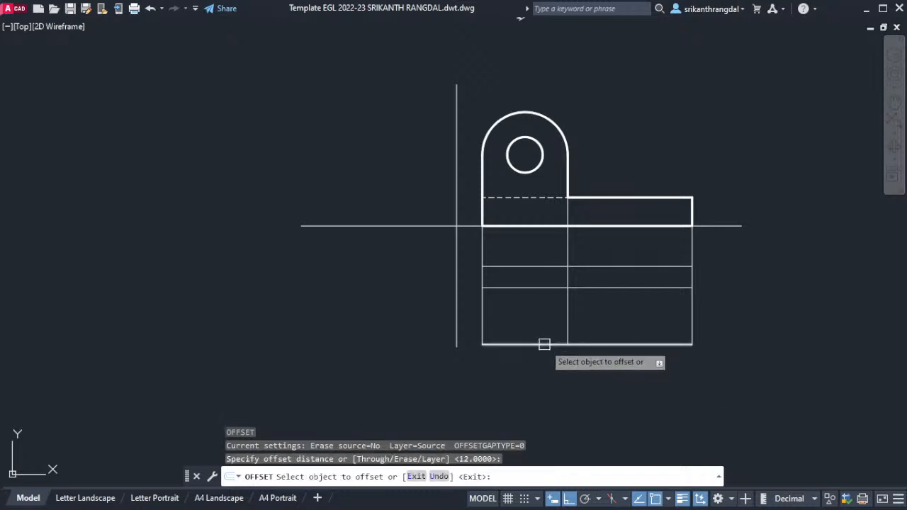
{"action": "left_click", "coordinate": [543, 345]}
{"action": "left_click", "coordinate": [541, 314]}
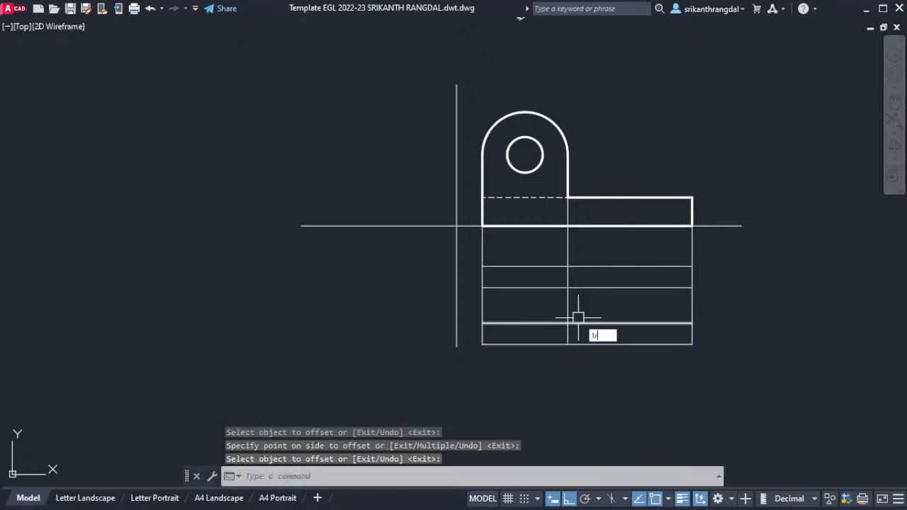
- Trim the right parts of the two new lines and the centre segment between them
{"action": "type", "text": "tr"}
{"action": "key", "text": "Return"}
{"action": "left_click", "coordinate": [594, 288]}
{"action": "left_click", "coordinate": [595, 323]}
{"action": "left_click", "coordinate": [567, 306]}
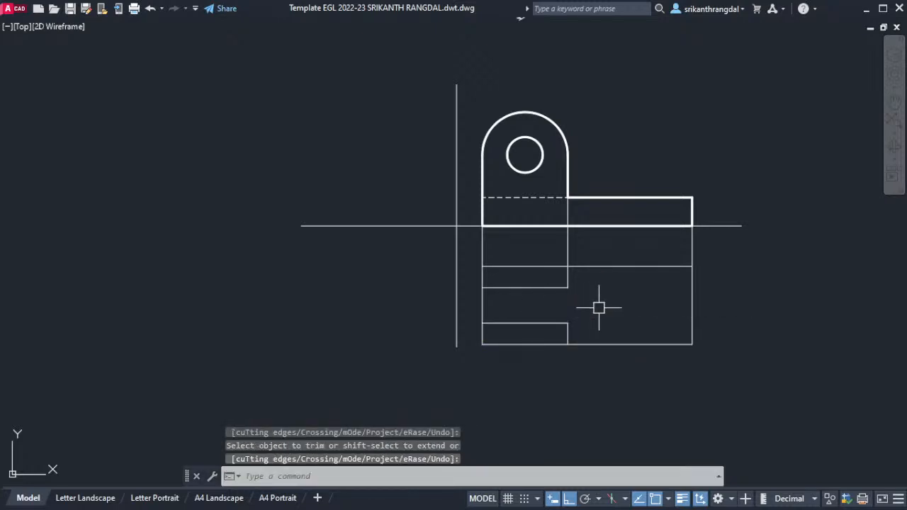
{"action": "middle_click_drag", "start_coordinate": [552, 263], "coordinate": [553, 274]}
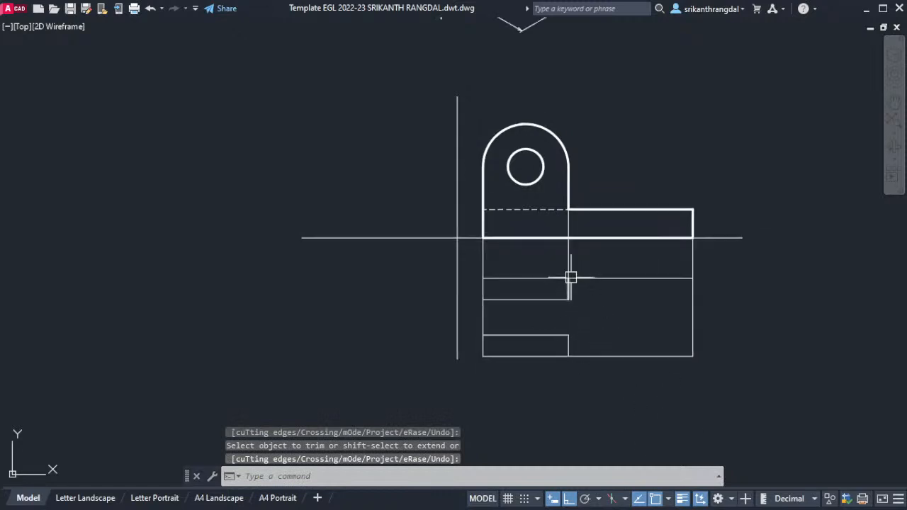
{"action": "middle_click_drag", "start_coordinate": [621, 328], "coordinate": [617, 326]}
- Match the thick front-view line's properties onto the whole top view with a window selection
{"action": "type", "text": "ma"}
{"action": "key", "text": "Return"}
{"action": "left_click", "coordinate": [595, 209]}
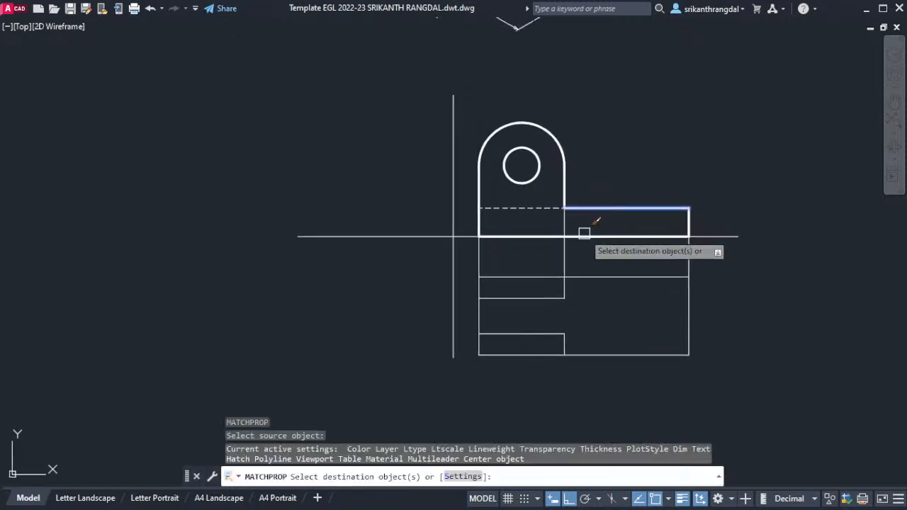
{"action": "left_click", "coordinate": [461, 263]}
{"action": "left_click", "coordinate": [736, 373]}
{"action": "key", "text": "Return"}
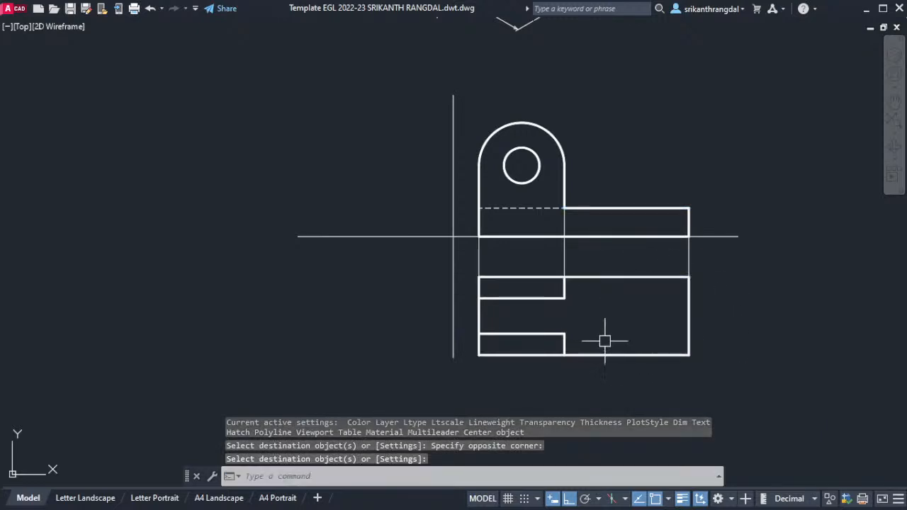
{"action": "mouse_move", "coordinate": [704, 259]}
{"action": "middle_mouse_down"}
{"action": "mouse_move", "coordinate": [716, 364]}
{"action": "mouse_move", "coordinate": [707, 402]}
{"action": "middle_mouse_up"}
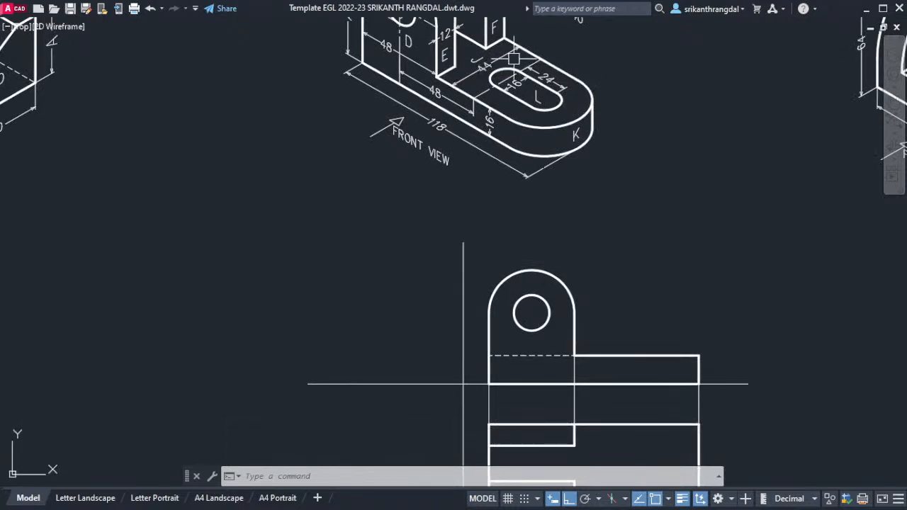
{"action": "middle_click_drag", "start_coordinate": [739, 384], "coordinate": [662, 192]}
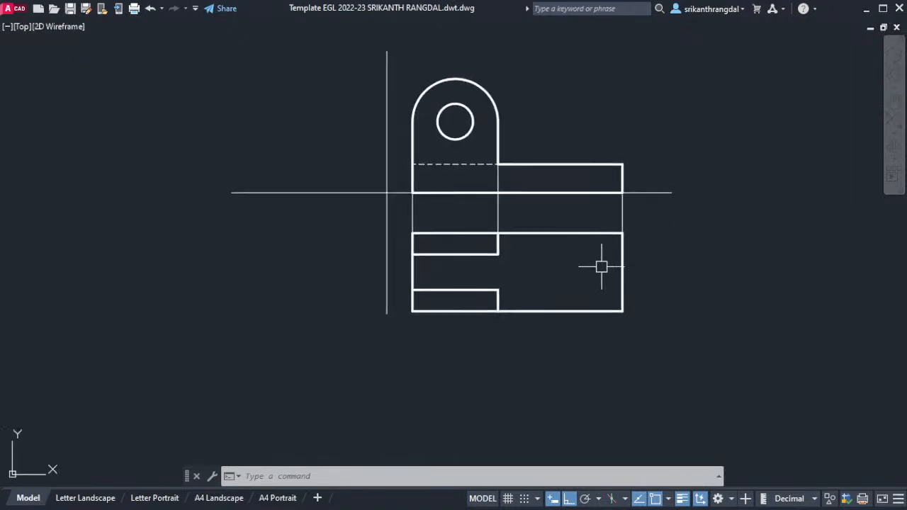
- Offset the top view's right edge 22 units to the left
{"action": "middle_click_drag", "start_coordinate": [624, 276], "coordinate": [635, 303]}
{"action": "type", "text": "o"}
{"action": "key", "text": "Return"}
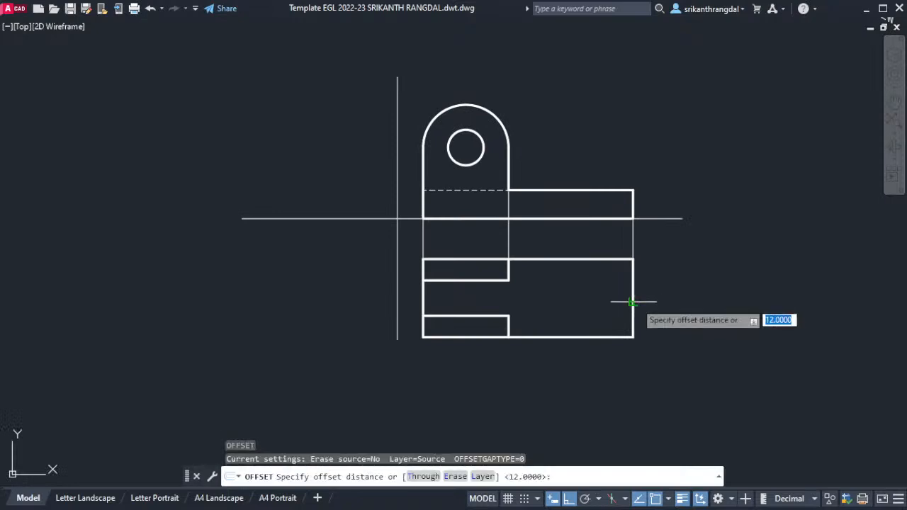
{"action": "key", "text": "Return"}
{"action": "left_click", "coordinate": [628, 295]}
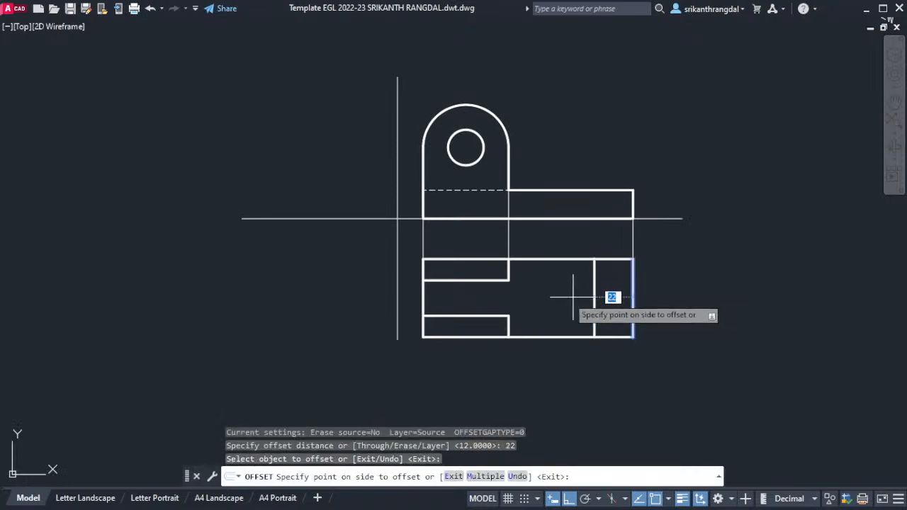
{"action": "left_click", "coordinate": [566, 299]}
{"action": "key", "text": "Return"}
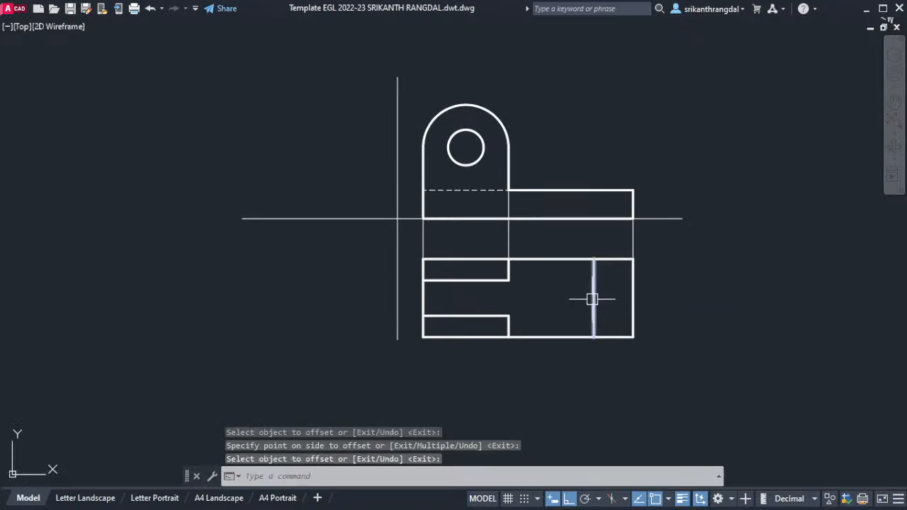
- Draw a circle at the new line's midpoint touching the top edge, and erase the right edge
{"action": "type", "text": "c"}
{"action": "key", "text": "Return"}
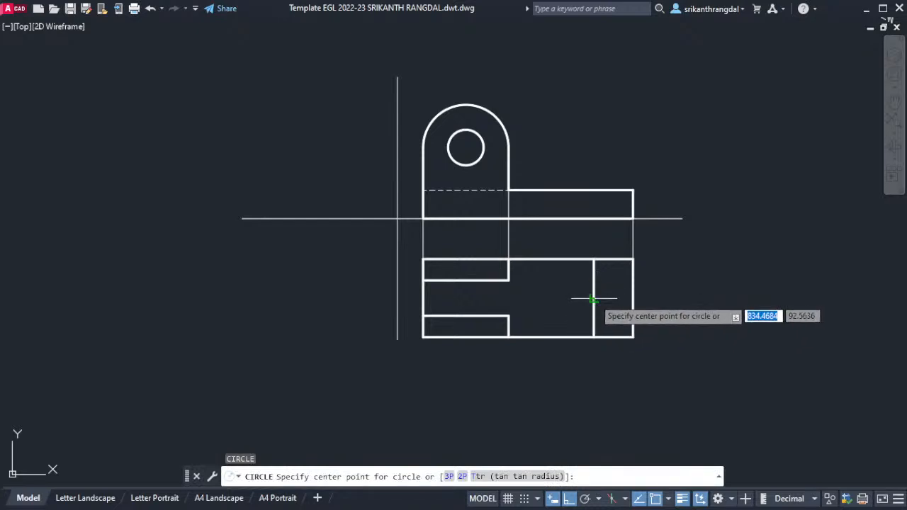
{"action": "left_click", "coordinate": [593, 297]}
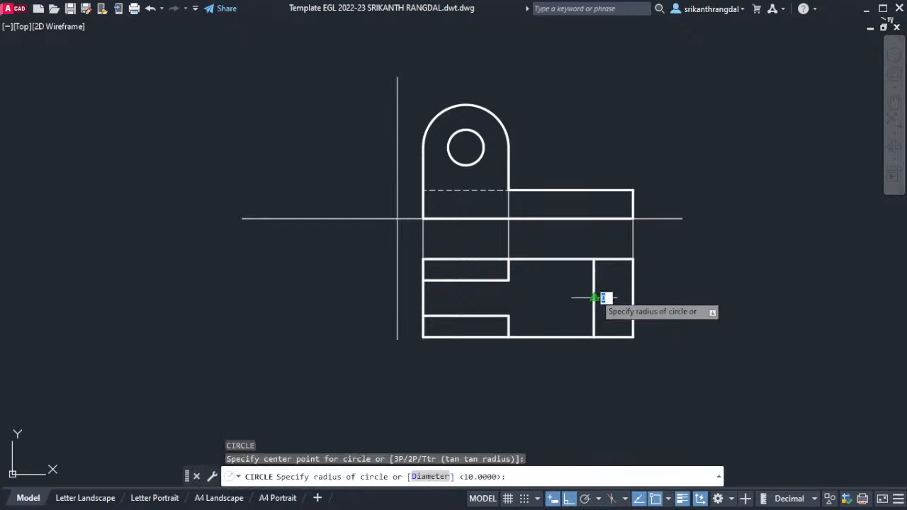
{"action": "left_click", "coordinate": [594, 260]}
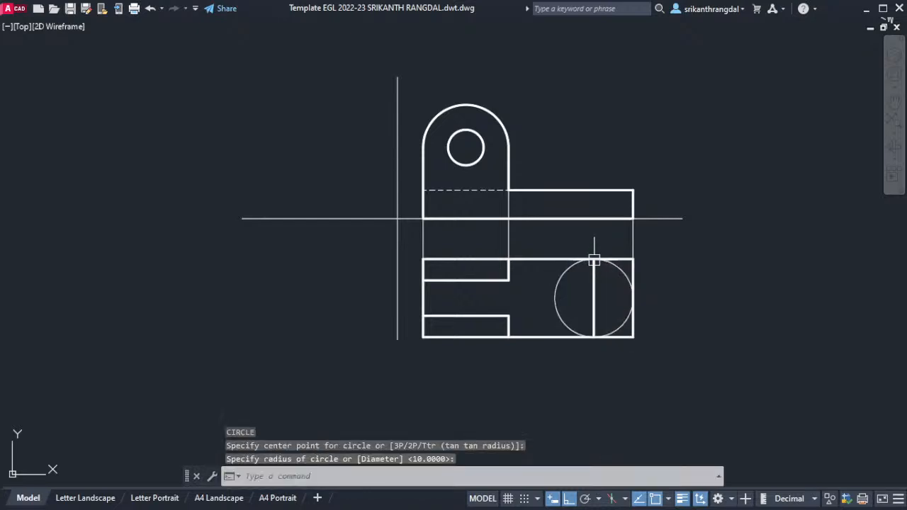
{"action": "left_click", "coordinate": [632, 318]}
{"action": "key", "text": "Escape"}
{"action": "key", "text": "Escape"}
{"action": "left_click", "coordinate": [635, 322]}
{"action": "type", "text": "E"}
{"action": "key", "text": "Return"}
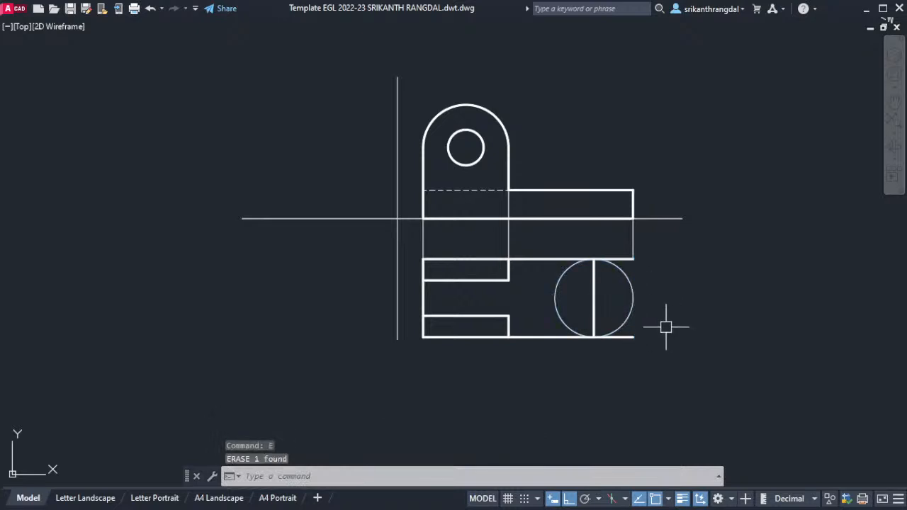
- Trim the circle's left half and the top and bottom lines beyond the arc
{"action": "middle_click_drag", "start_coordinate": [652, 317], "coordinate": [651, 332]}
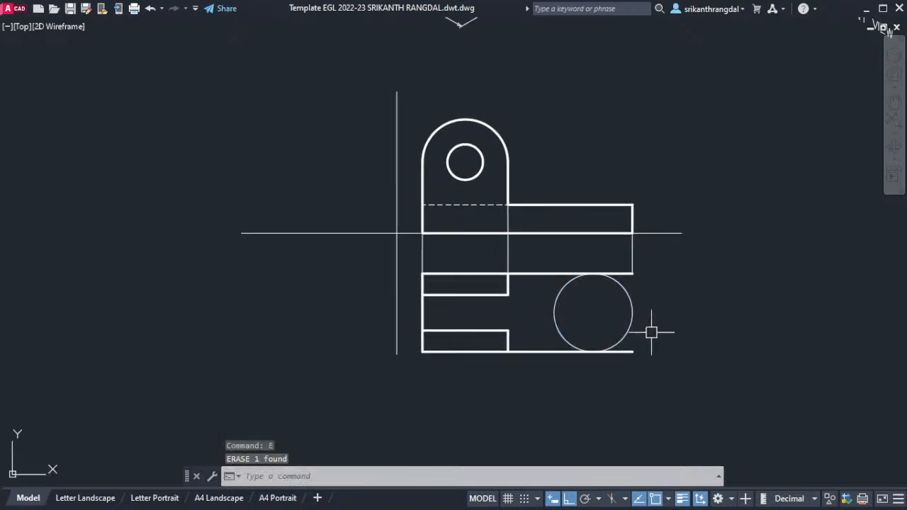
{"action": "type", "text": "tr"}
{"action": "key", "text": "Return"}
{"action": "left_click", "coordinate": [553, 312]}
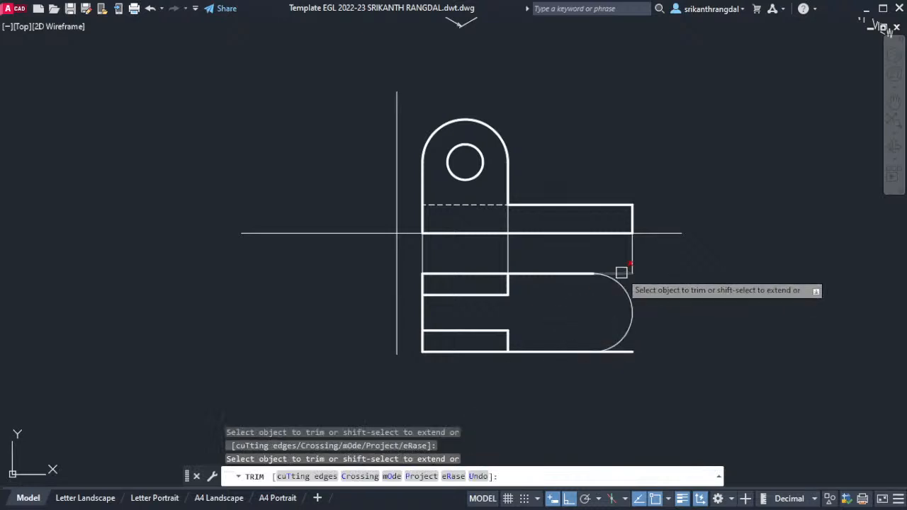
{"action": "left_click", "coordinate": [619, 273]}
{"action": "left_click", "coordinate": [629, 355]}
{"action": "key", "text": "Return"}
- Extend the short projection line to the arc and make the arc a thick outline
{"action": "type", "text": "ex"}
{"action": "key", "text": "Return"}
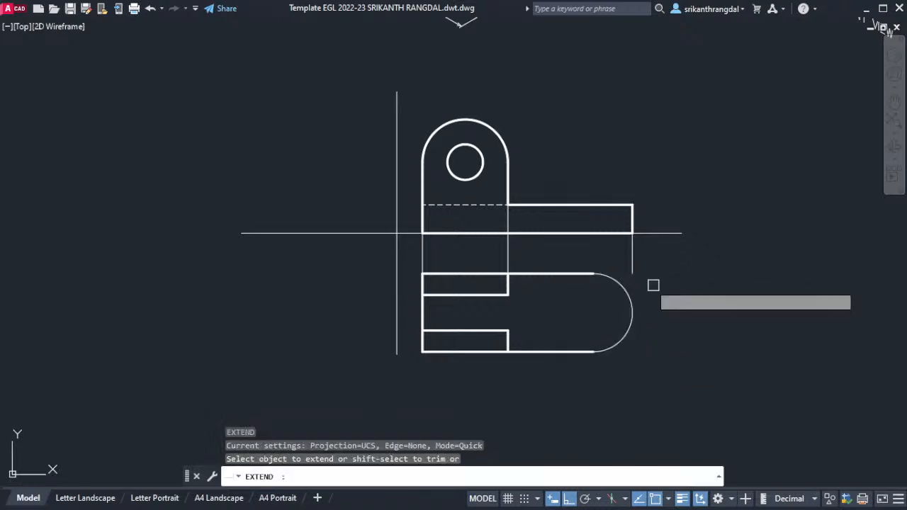
{"action": "left_click", "coordinate": [633, 264]}
{"action": "middle_click_drag", "start_coordinate": [656, 305], "coordinate": [658, 316]}
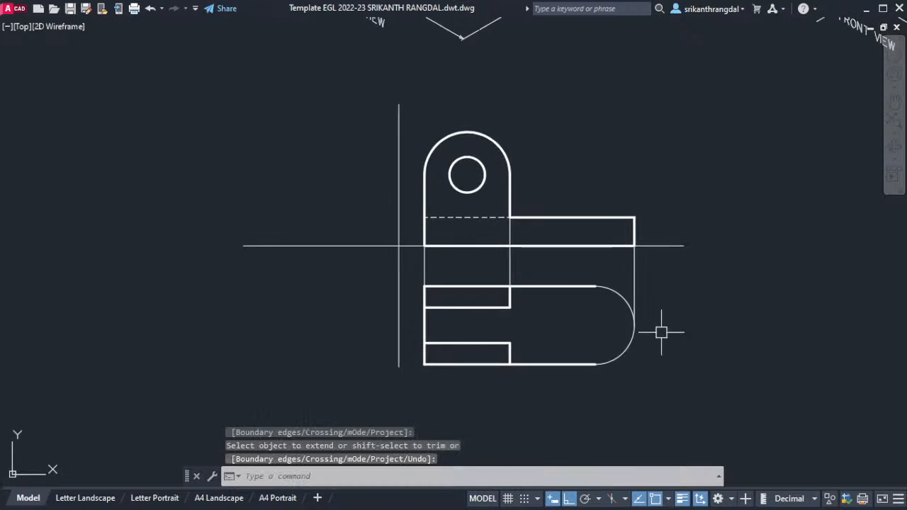
{"action": "type", "text": "ma"}
{"action": "key", "text": "Return"}
{"action": "left_click", "coordinate": [578, 364]}
{"action": "left_click", "coordinate": [617, 352]}
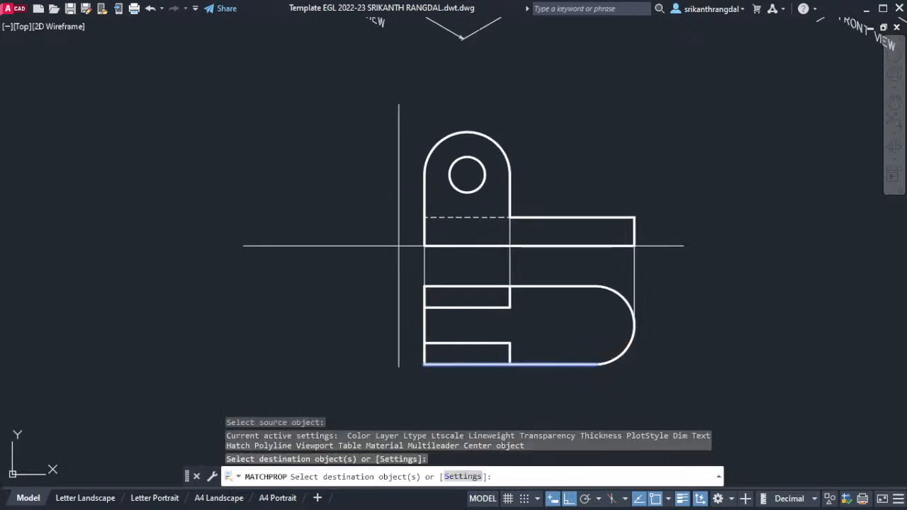
{"action": "middle_click_drag", "start_coordinate": [598, 325], "coordinate": [619, 364]}
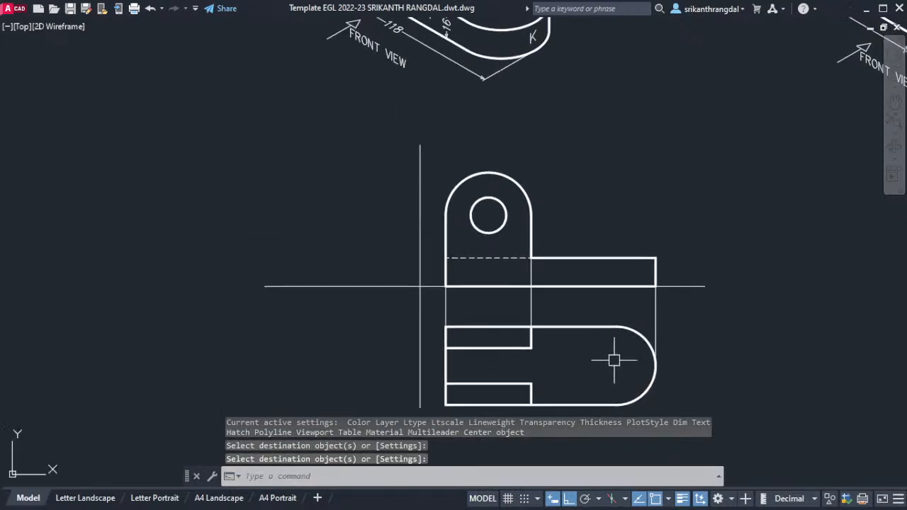
{"action": "middle_click_drag", "start_coordinate": [526, 87], "coordinate": [547, 245]}
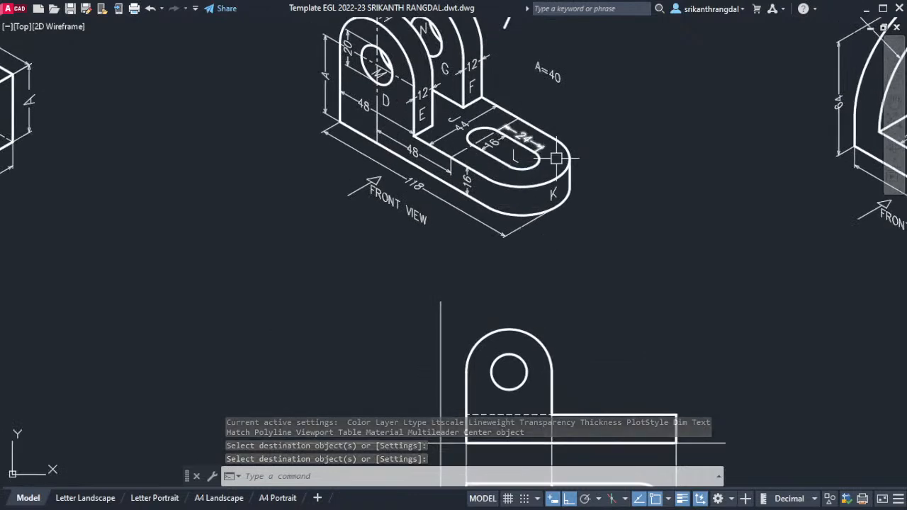
{"action": "middle_click_drag", "start_coordinate": [610, 289], "coordinate": [576, 145]}
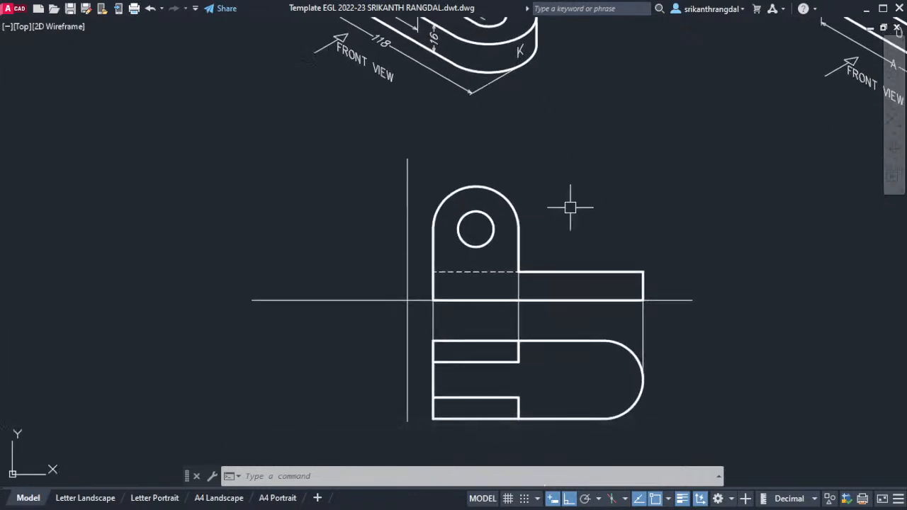
- Draw a 16-diameter circle centred on the rounded end's arc centre
{"action": "type", "text": "c"}
{"action": "key", "text": "Return"}
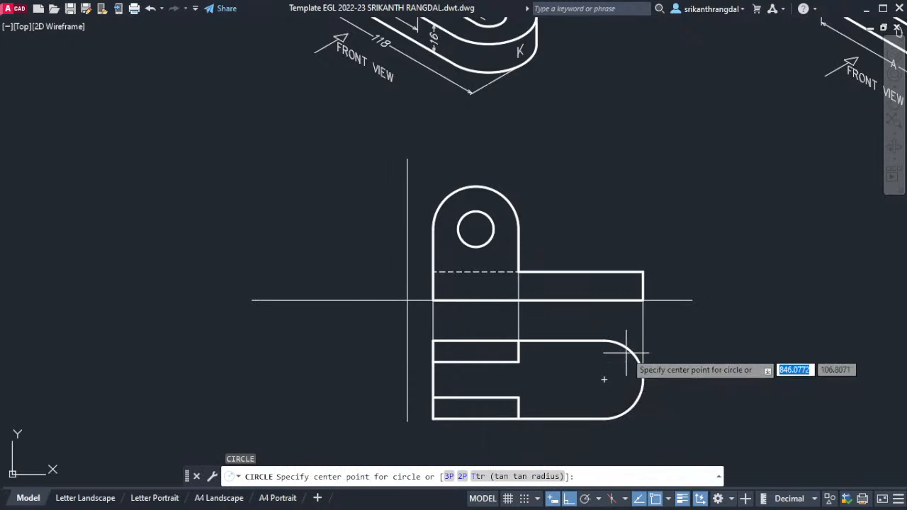
{"action": "left_click", "coordinate": [604, 380]}
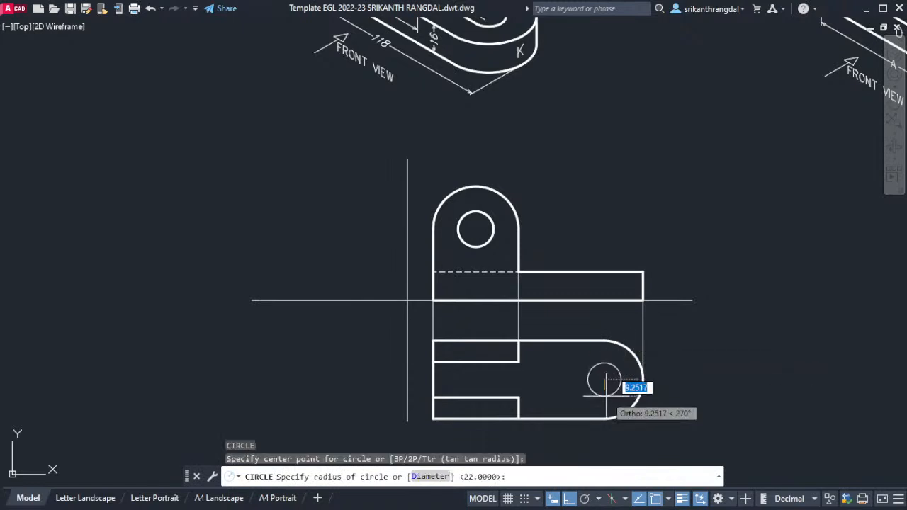
{"action": "right_click", "coordinate": [605, 395]}
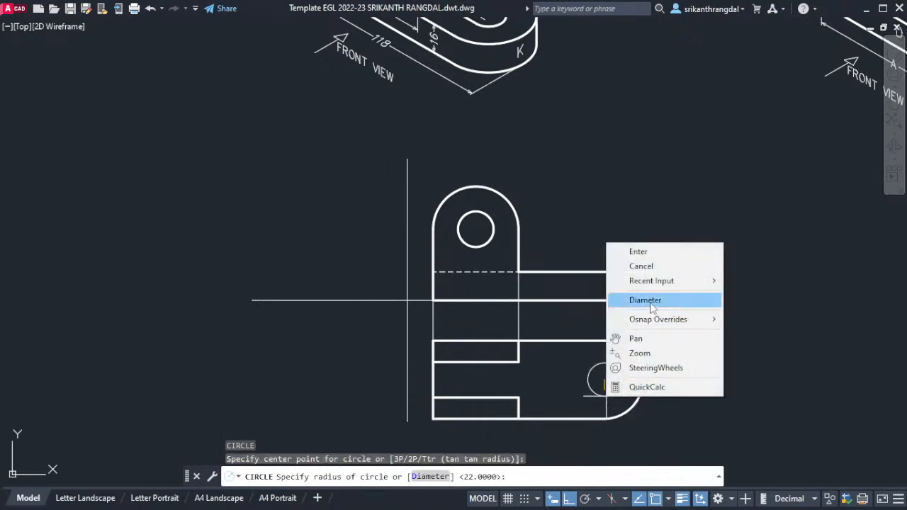
{"action": "left_click", "coordinate": [644, 300]}
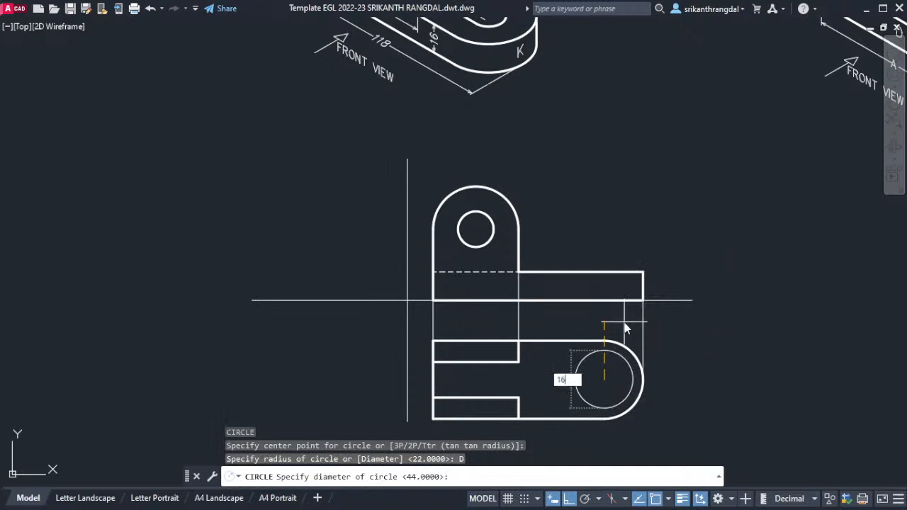
{"action": "key", "text": "Return"}
{"action": "middle_click_drag", "start_coordinate": [428, 106], "coordinate": [460, 274]}
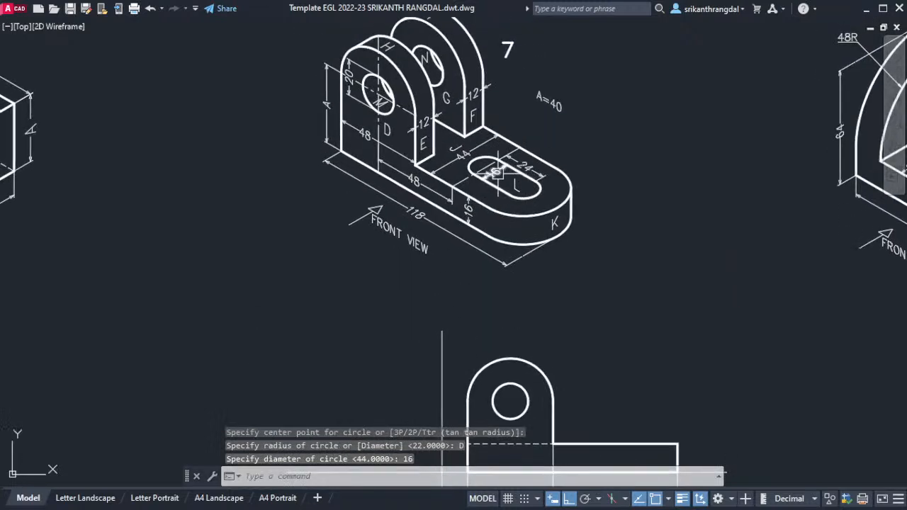
{"action": "mouse_move", "coordinate": [567, 252]}
{"action": "middle_mouse_down"}
{"action": "mouse_move", "coordinate": [514, 174]}
{"action": "mouse_move", "coordinate": [516, 226]}
{"action": "middle_mouse_up"}
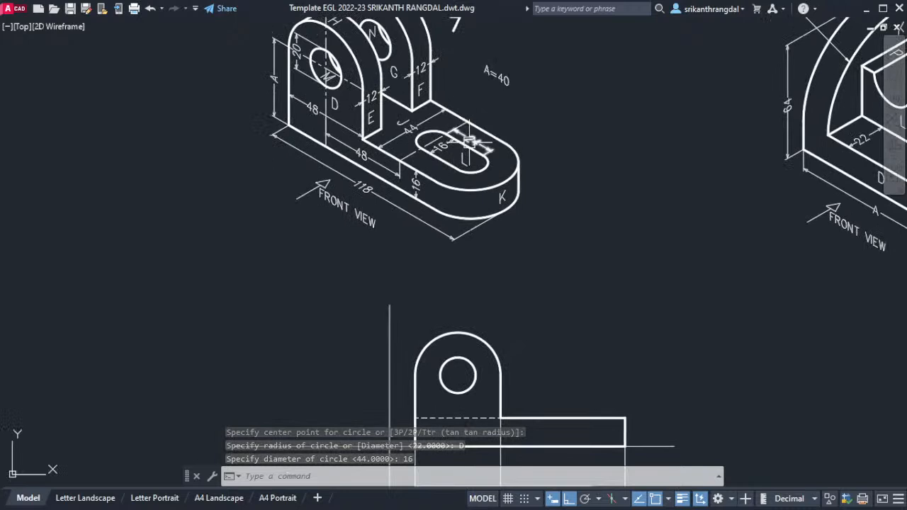
{"action": "scroll", "coordinate": [605, 374], "scroll_direction": "up", "scroll_amount": 3}
{"action": "scroll", "coordinate": [573, 285], "scroll_direction": "up", "scroll_amount": 2}
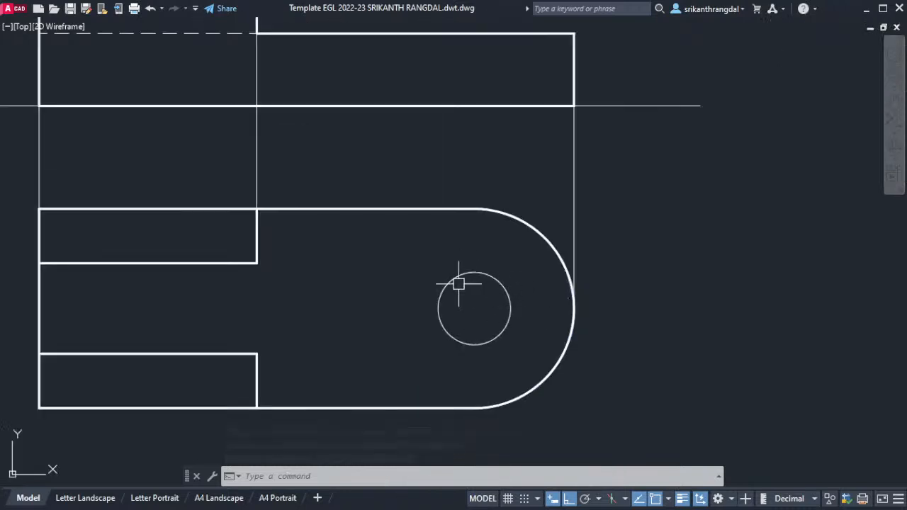
{"action": "middle_click_drag", "start_coordinate": [459, 277], "coordinate": [572, 270]}
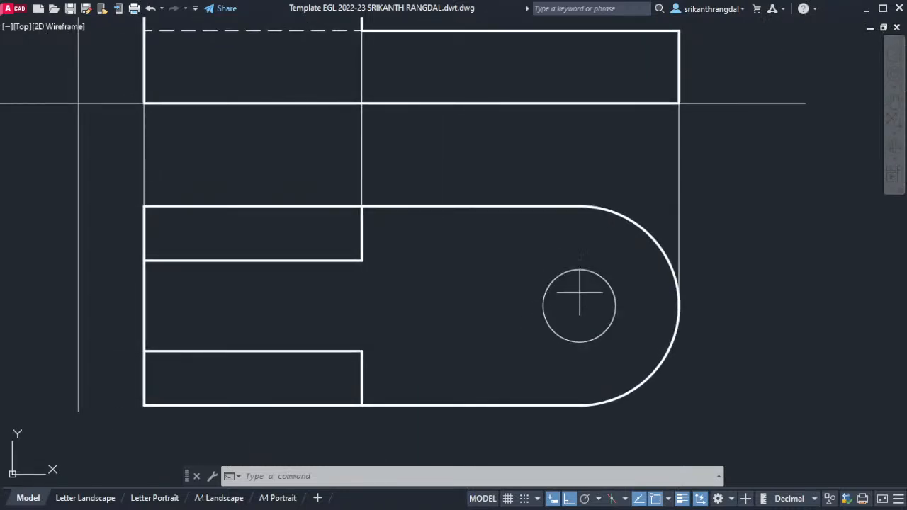
- Draw a 24-long line leftward from the circle's top quadrant
{"action": "type", "text": "l"}
{"action": "key", "text": "Return"}
{"action": "left_click", "coordinate": [580, 269]}
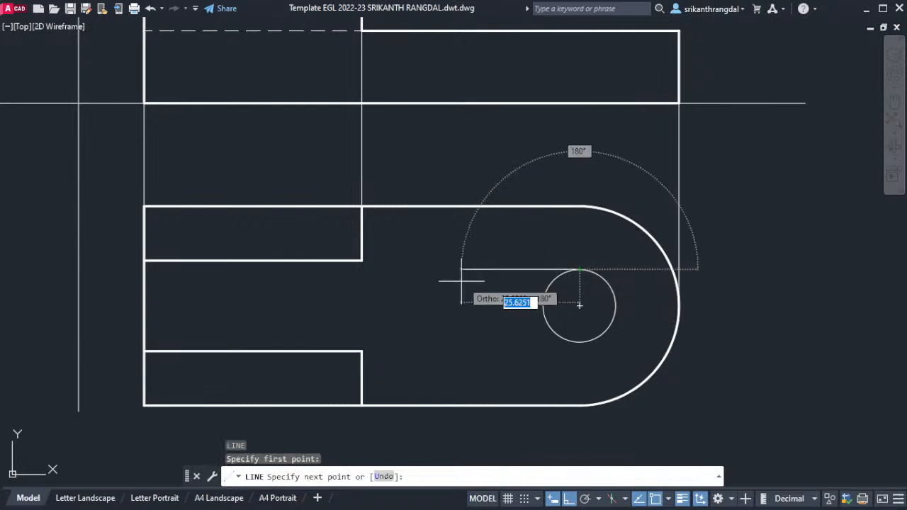
{"action": "type", "text": "24"}
{"action": "key", "text": "Return"}
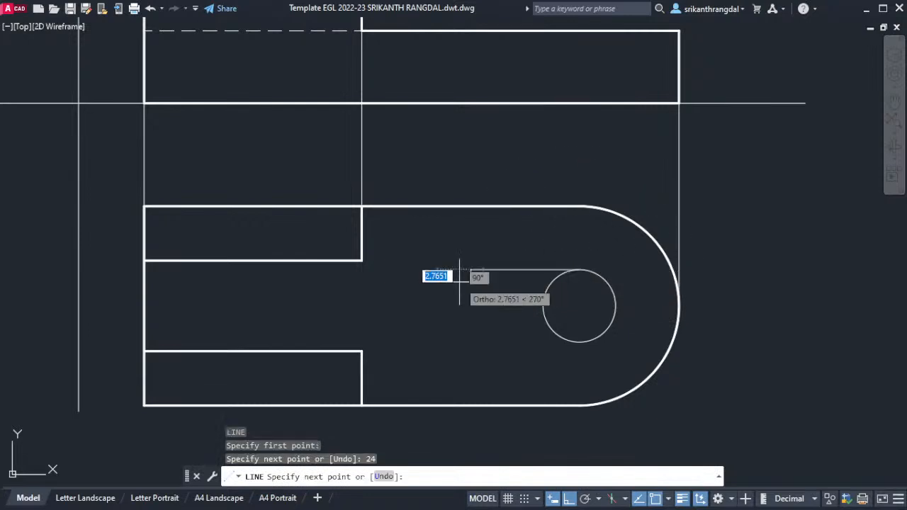
{"action": "key", "text": "Return"}
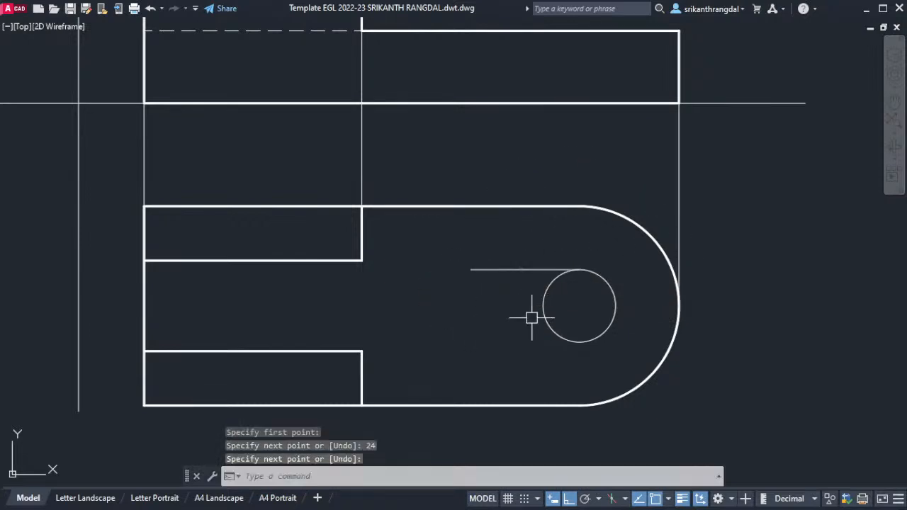
- Copy the 16-diameter circle to the left end of the 24 line
{"action": "left_click", "coordinate": [543, 314]}
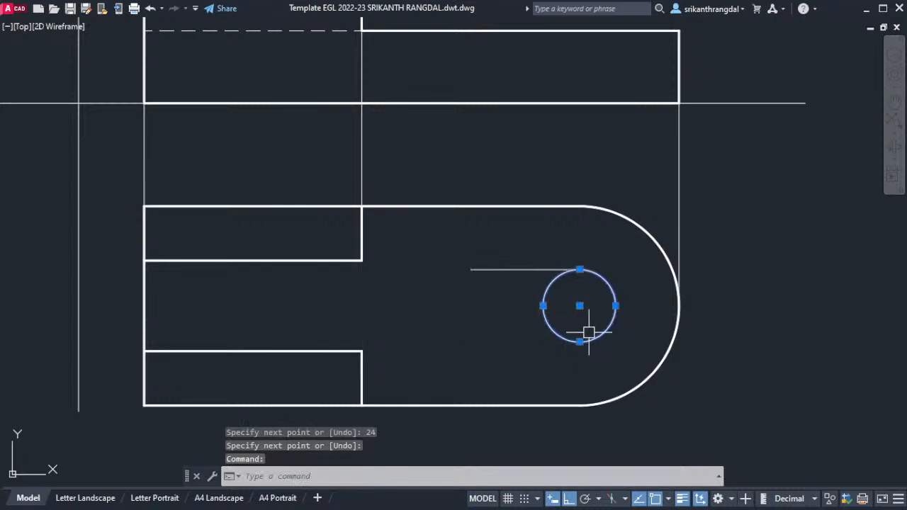
{"action": "type", "text": "co"}
{"action": "key", "text": "Return"}
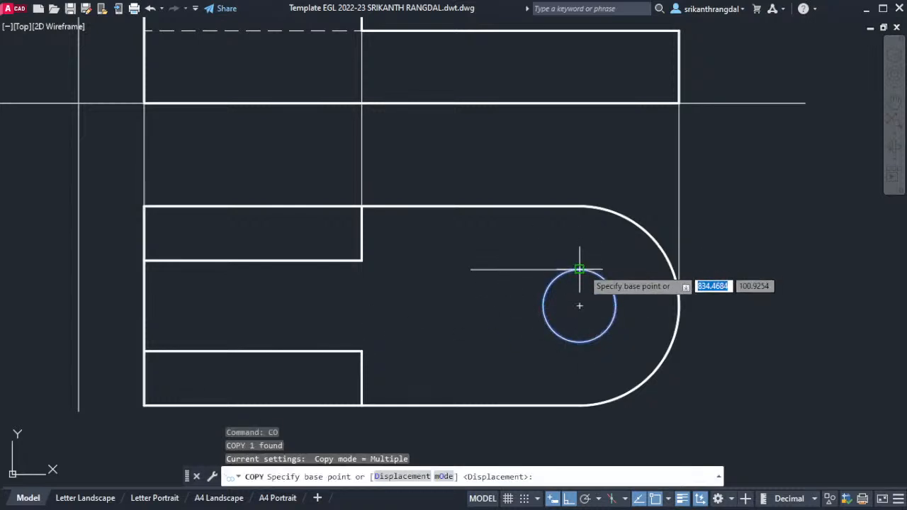
{"action": "left_click", "coordinate": [579, 270]}
{"action": "left_click", "coordinate": [467, 269]}
{"action": "key", "text": "Return"}
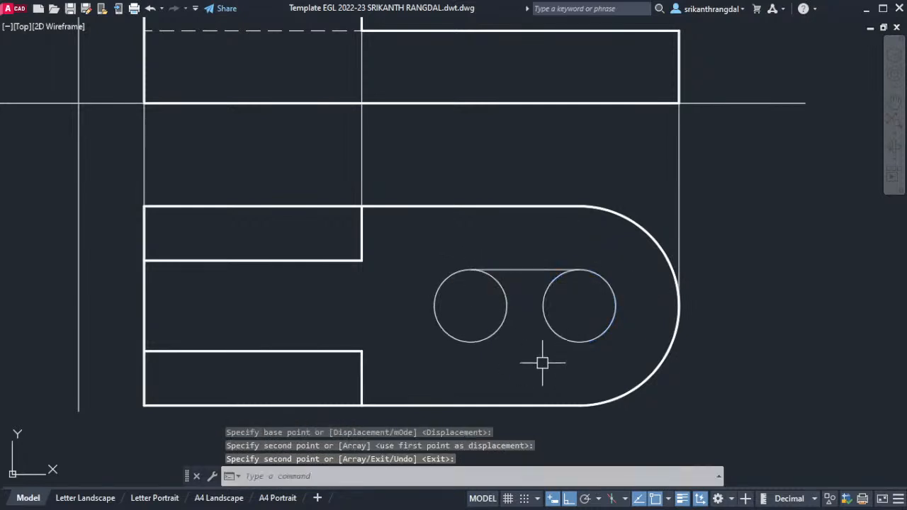
- Join the two circles' bottom quadrants with a line and trim away the inner arcs
{"action": "type", "text": "l"}
{"action": "key", "text": "Return"}
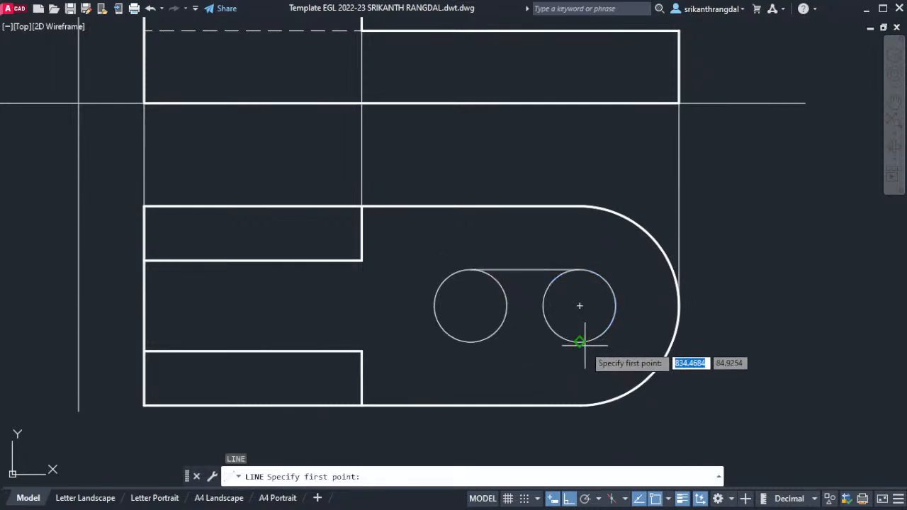
{"action": "left_click", "coordinate": [579, 341]}
{"action": "left_click", "coordinate": [470, 341]}
{"action": "key", "text": "Return"}
{"action": "middle_click_drag", "start_coordinate": [522, 360], "coordinate": [534, 372]}
{"action": "type", "text": "tr"}
{"action": "key", "text": "Return"}
{"action": "left_click", "coordinate": [541, 321]}
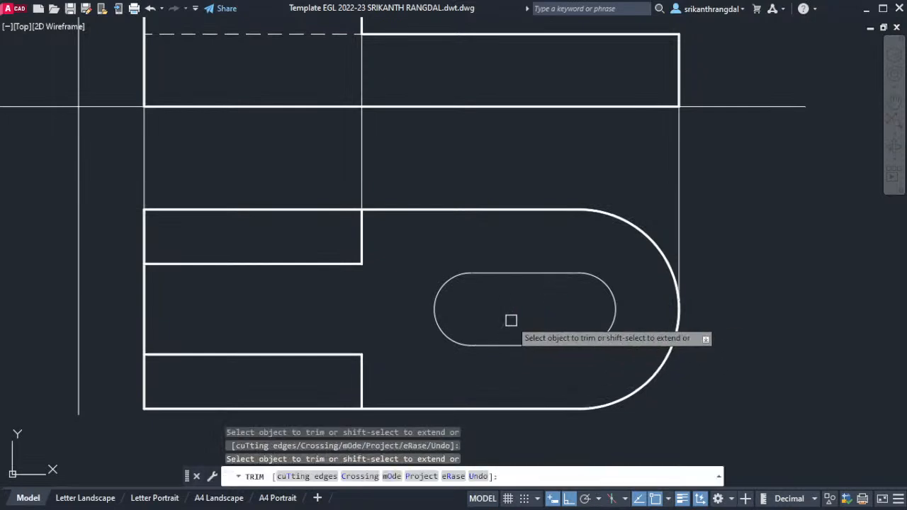
{"action": "key", "text": "Return"}
- Match the thick outline properties onto the whole slot outline with MATCHPROP
{"action": "middle_click_drag", "start_coordinate": [531, 328], "coordinate": [536, 337]}
{"action": "type", "text": "ma"}
{"action": "key", "text": "Return"}
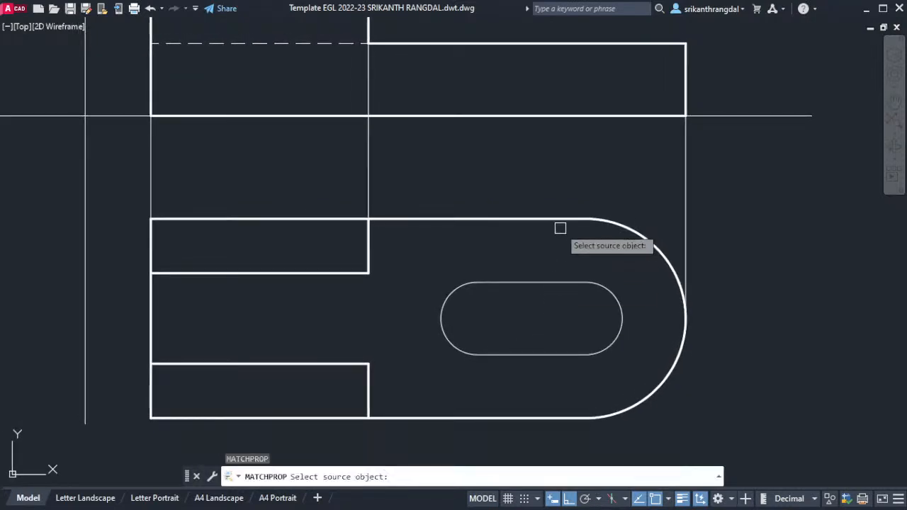
{"action": "left_click", "coordinate": [560, 221]}
{"action": "left_click", "coordinate": [415, 264]}
{"action": "left_click", "coordinate": [658, 373]}
{"action": "key", "text": "Return"}
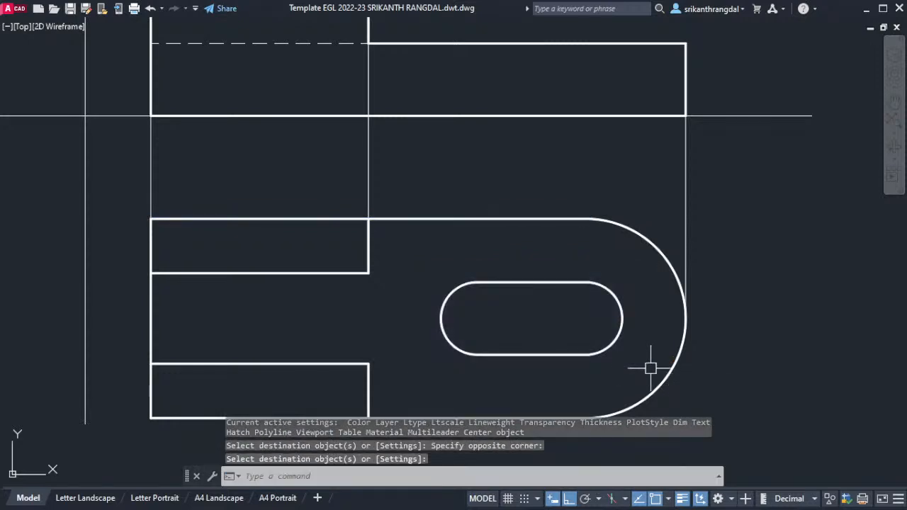
{"action": "scroll", "coordinate": [664, 326], "scroll_direction": "down", "scroll_amount": 4}
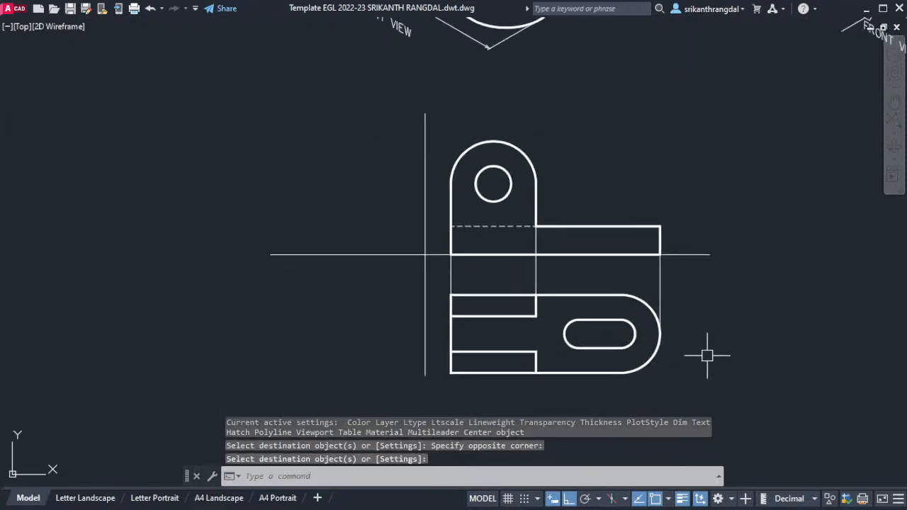
- Begin a projector line upward from the slot's right end
{"action": "type", "text": "l"}
{"action": "key", "text": "Return"}
{"action": "left_click", "coordinate": [635, 333]}
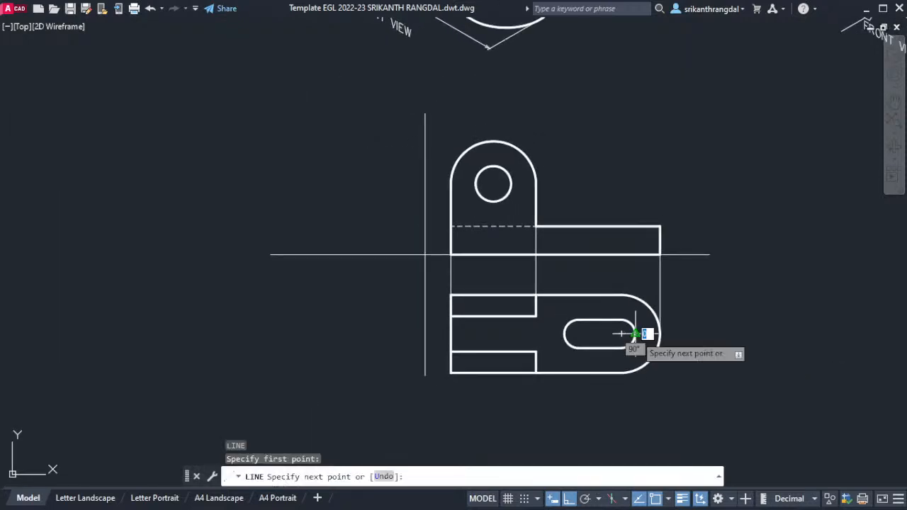
{"action": "scroll", "coordinate": [635, 332], "scroll_direction": "up", "scroll_amount": 2}
- Extend projectors from both slot ends up through the front view's base
{"action": "left_click", "coordinate": [634, 206]}
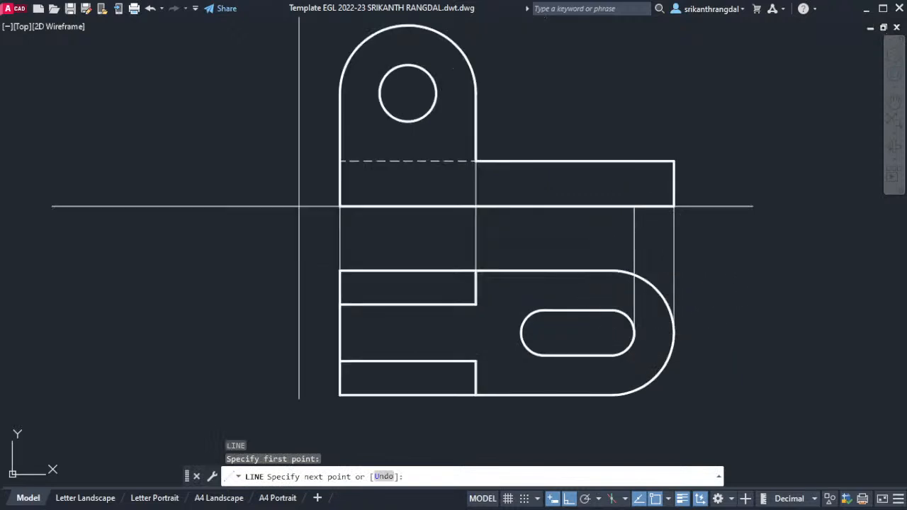
{"action": "key", "text": "Return"}
{"action": "key", "text": "Return"}
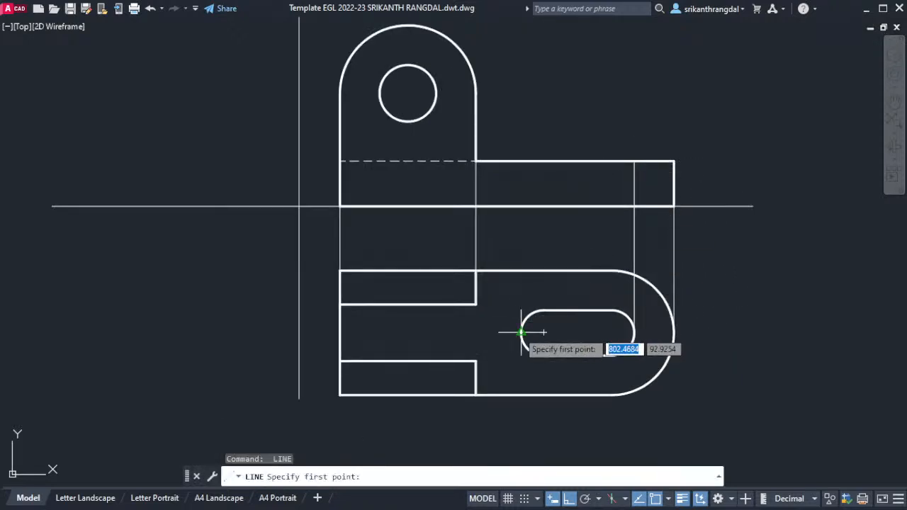
{"action": "left_click", "coordinate": [522, 332]}
{"action": "left_click", "coordinate": [522, 207]}
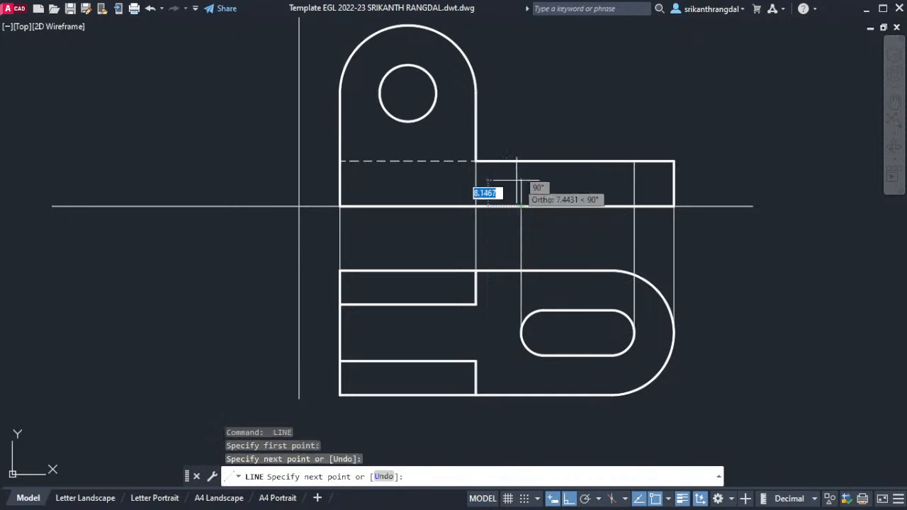
{"action": "left_click", "coordinate": [521, 162]}
{"action": "key", "text": "Return"}
- Erase the two projector segments below the front view
{"action": "left_click", "coordinate": [522, 242]}
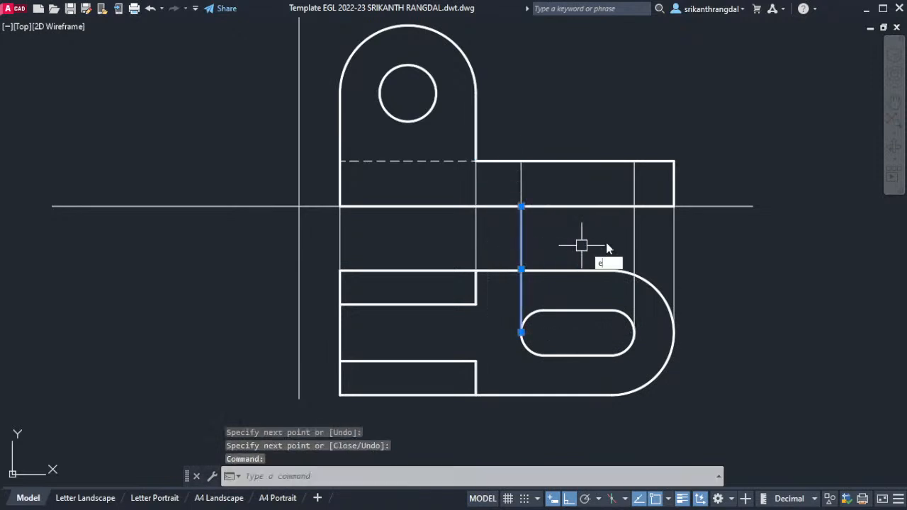
{"action": "type", "text": "e"}
{"action": "key", "text": "Return"}
{"action": "left_click", "coordinate": [636, 228]}
{"action": "left_click", "coordinate": [626, 239]}
{"action": "key", "text": "Return"}
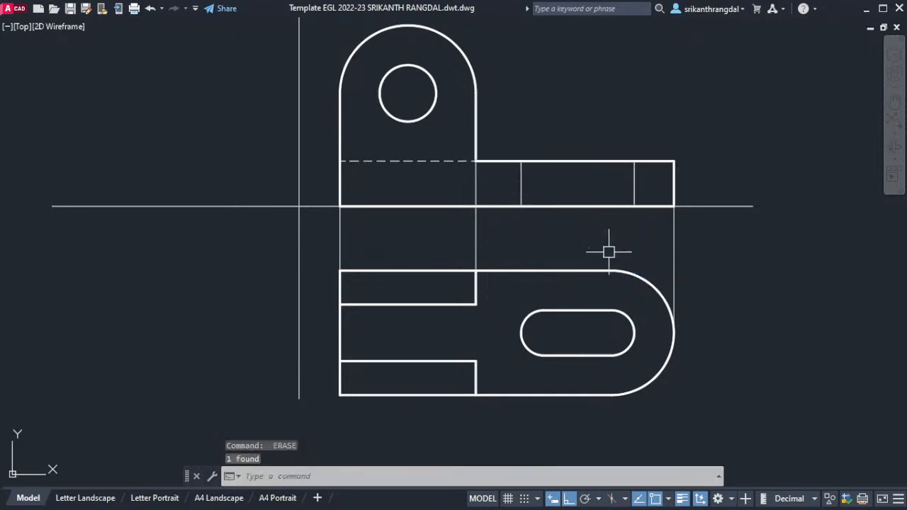
- Match the dashed hidden-line style onto both slot verticals in the front view
{"action": "type", "text": "ma"}
{"action": "key", "text": "Return"}
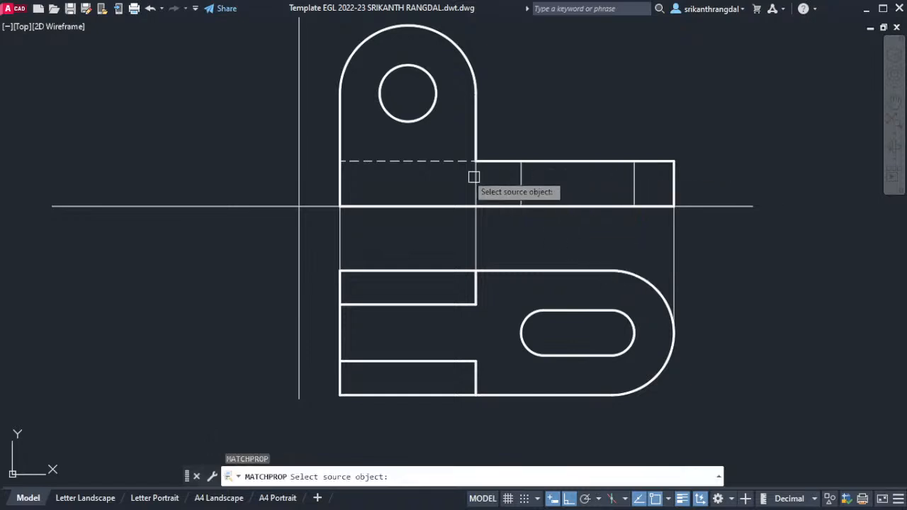
{"action": "left_click", "coordinate": [454, 162]}
{"action": "left_click", "coordinate": [520, 180]}
{"action": "left_click", "coordinate": [634, 189]}
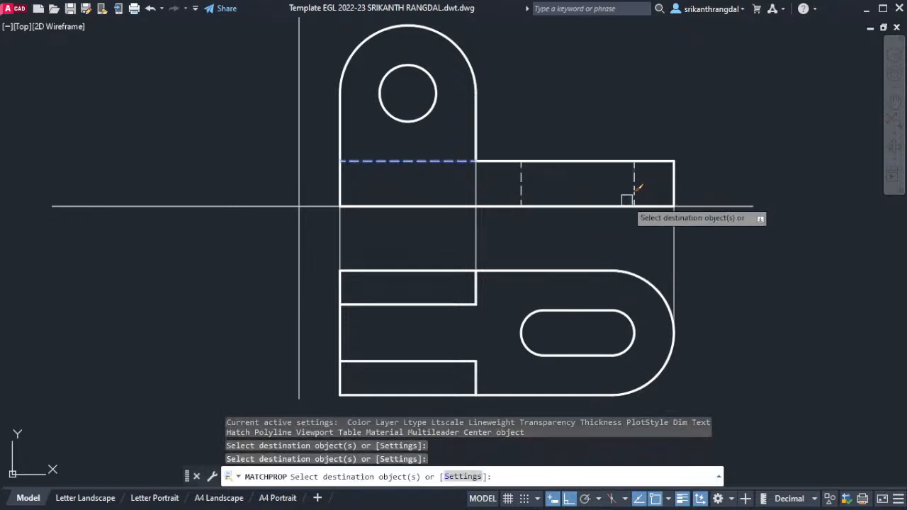
{"action": "key", "text": "Return"}
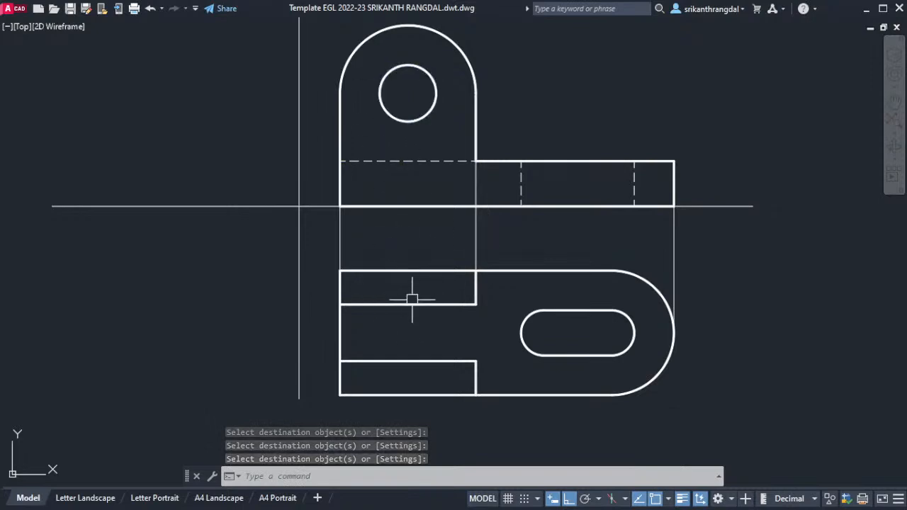
- Draw projection lines from both sides of the 20-diameter hole down through the top view
{"action": "type", "text": "l"}
{"action": "key", "text": "Return"}
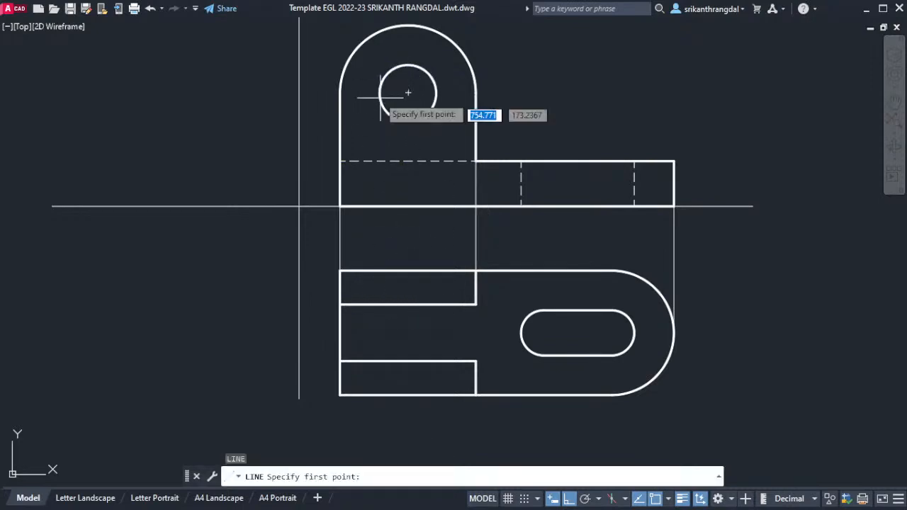
{"action": "left_click", "coordinate": [380, 93]}
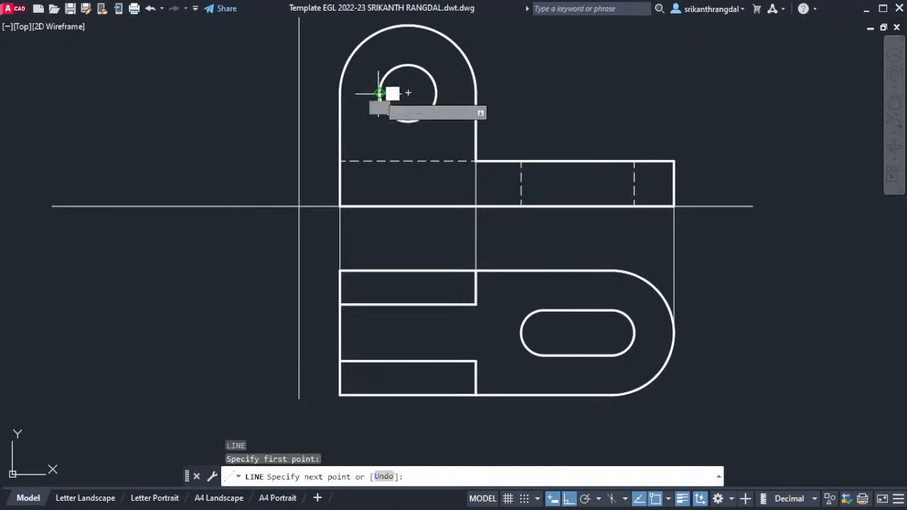
{"action": "left_click", "coordinate": [379, 271]}
{"action": "left_click", "coordinate": [379, 304]}
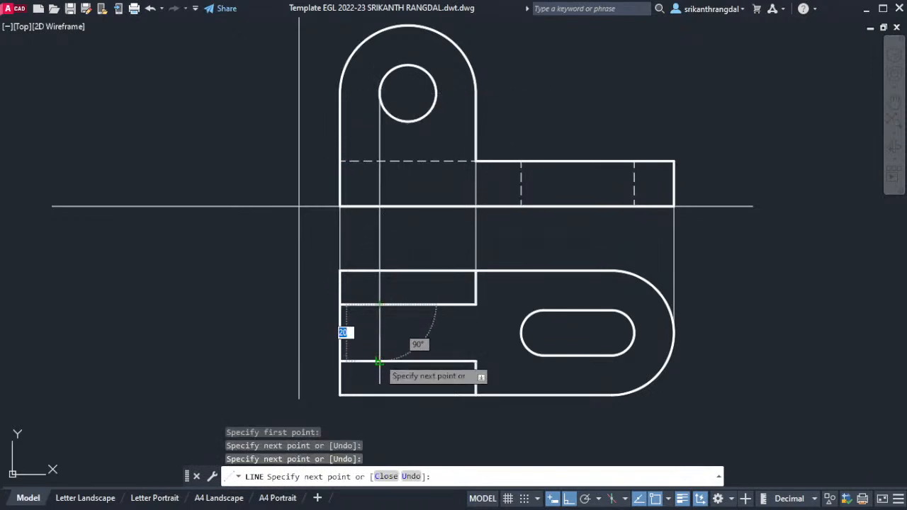
{"action": "left_click", "coordinate": [380, 362]}
{"action": "left_click", "coordinate": [380, 395]}
{"action": "key", "text": "Return"}
{"action": "key", "text": "Return"}
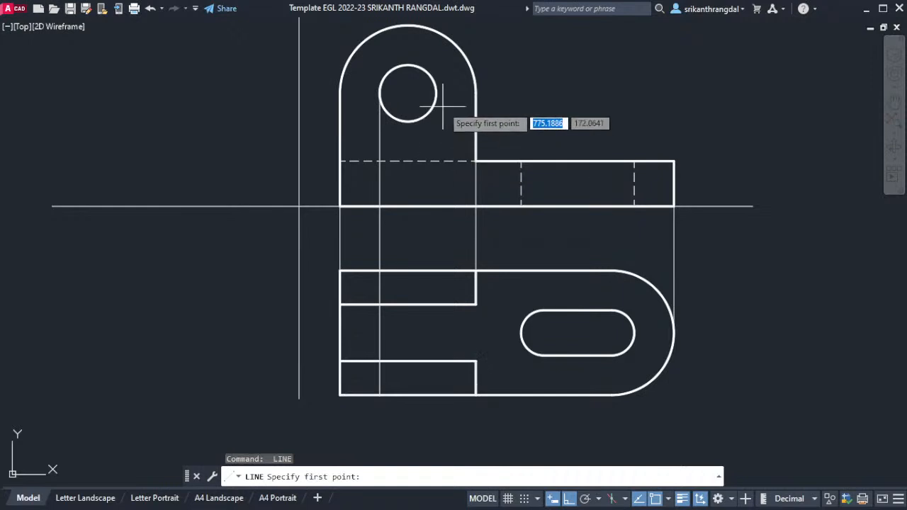
{"action": "left_click", "coordinate": [408, 93]}
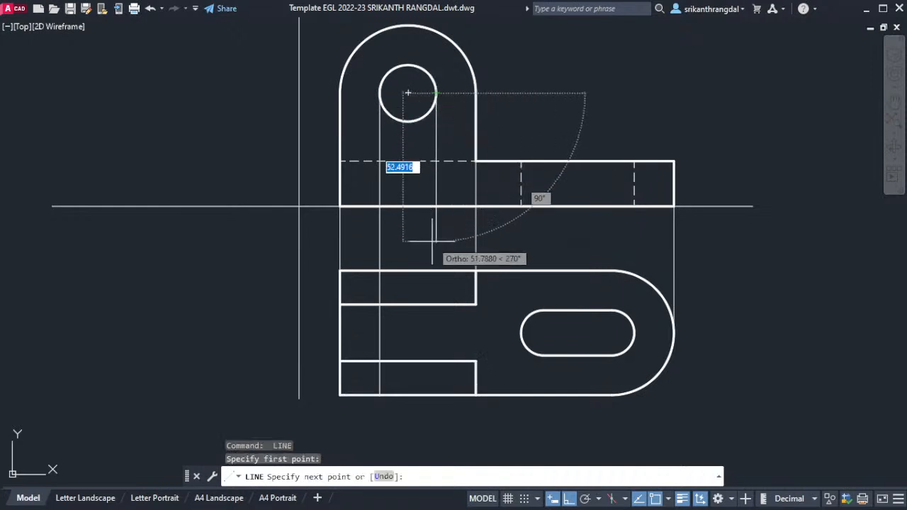
{"action": "left_click", "coordinate": [436, 271]}
{"action": "left_click", "coordinate": [435, 304]}
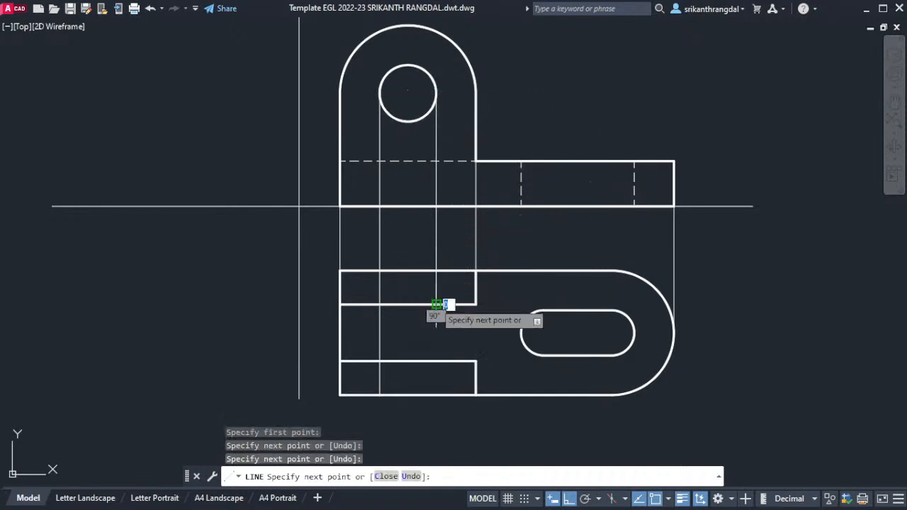
{"action": "left_click", "coordinate": [436, 362]}
{"action": "left_click", "coordinate": [435, 394]}
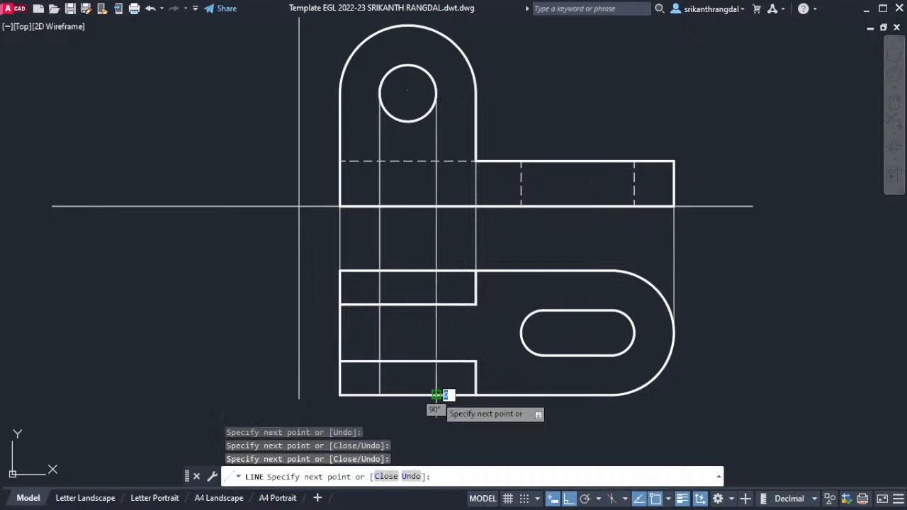
{"action": "key", "text": "Return"}
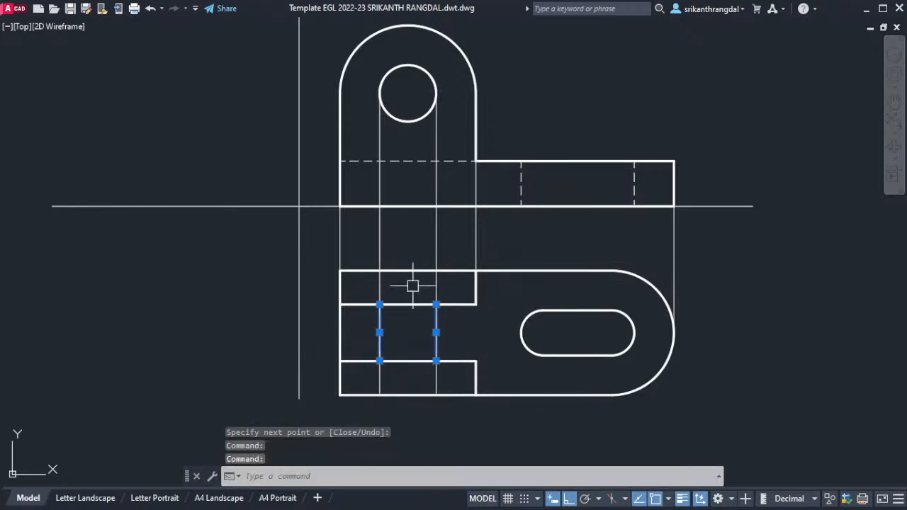
- Delete the leftover projection segments between the front and top views
{"action": "type", "text": "e"}
{"action": "key", "text": "Return"}
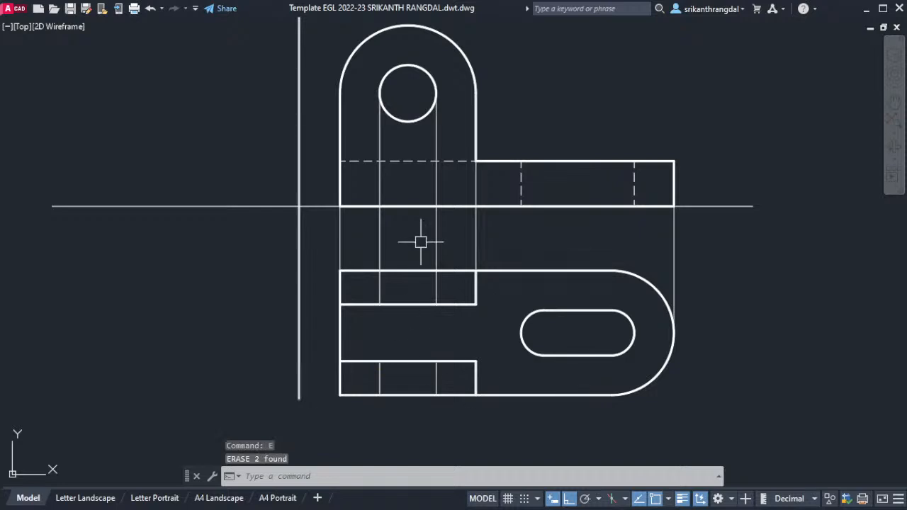
{"action": "left_click", "coordinate": [436, 238]}
{"action": "key", "text": "Delete"}
{"action": "middle_click_drag", "start_coordinate": [436, 326], "coordinate": [418, 302]}
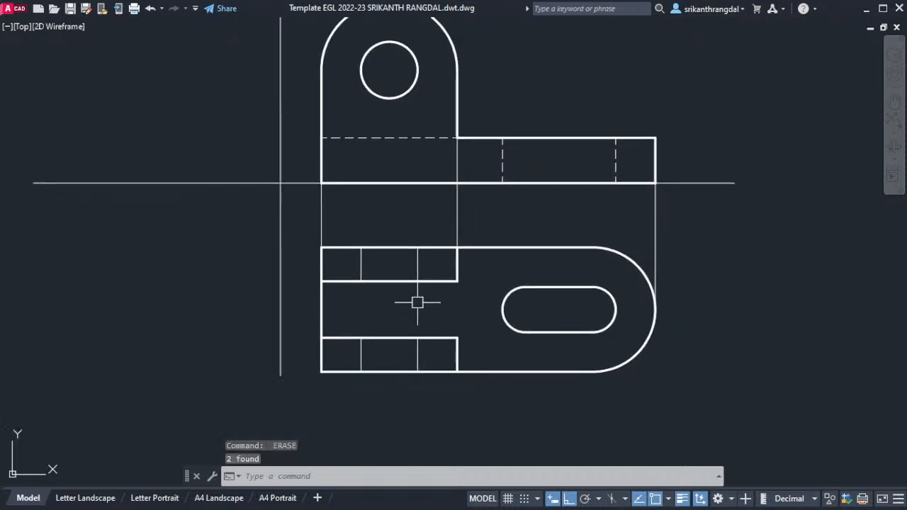
- Apply the dashed hidden-line style to the hole lines across both uprights
{"action": "type", "text": "ma"}
{"action": "key", "text": "Return"}
{"action": "left_click", "coordinate": [421, 139]}
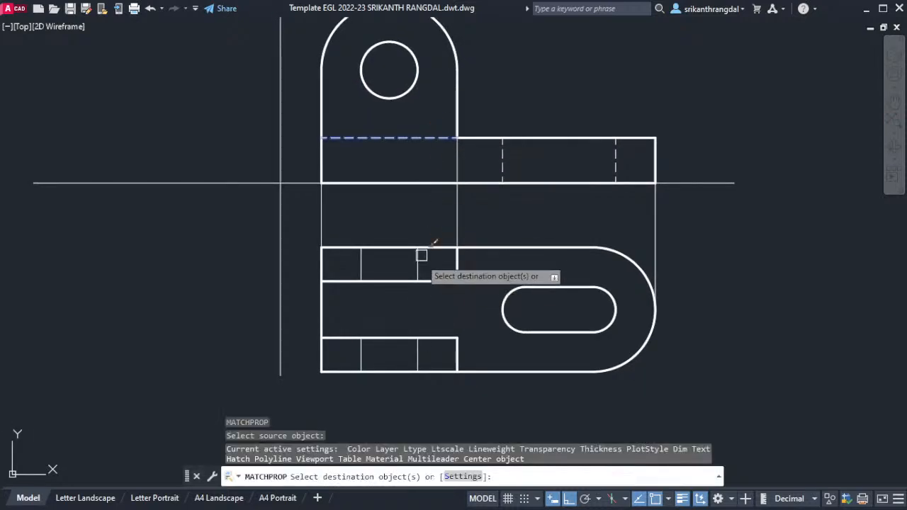
{"action": "left_click", "coordinate": [361, 266]}
{"action": "left_click", "coordinate": [364, 356]}
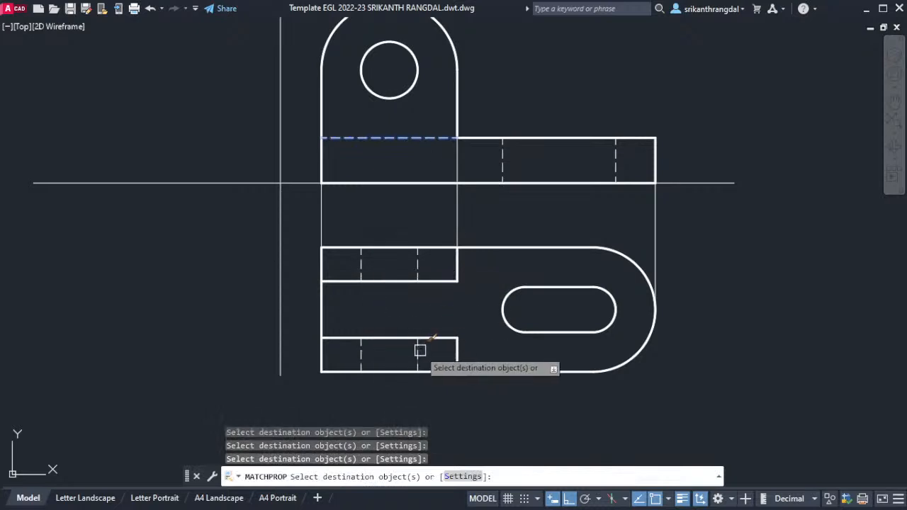
{"action": "left_click", "coordinate": [419, 350]}
{"action": "key", "text": "Escape"}
{"action": "key", "text": "Return"}
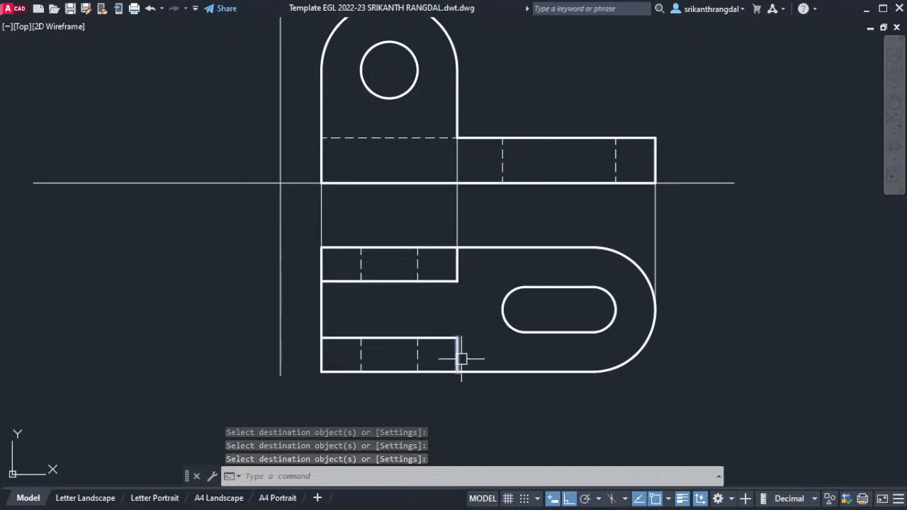
- Draw a short horizontal line from the top view's bottom-left corner to the vertical reference line
{"action": "scroll", "coordinate": [453, 358], "scroll_direction": "down", "scroll_amount": 5}
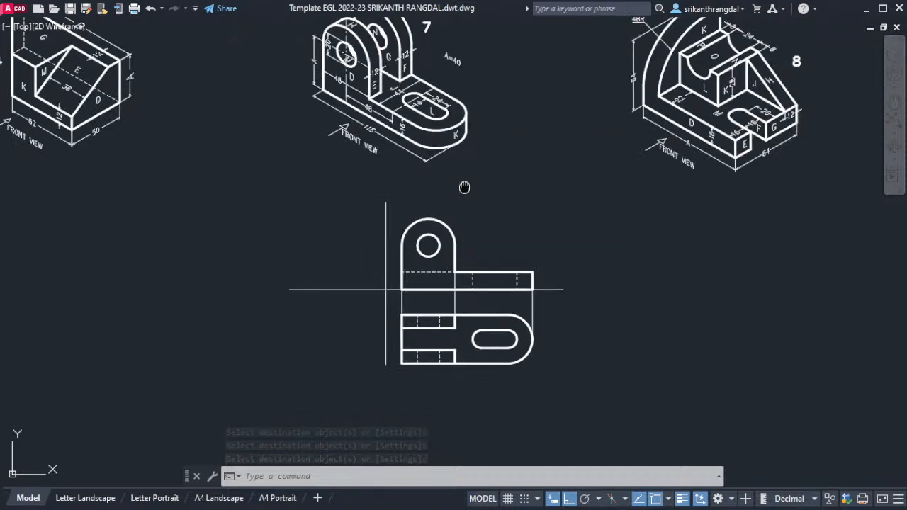
{"action": "middle_click_drag", "start_coordinate": [464, 186], "coordinate": [460, 208]}
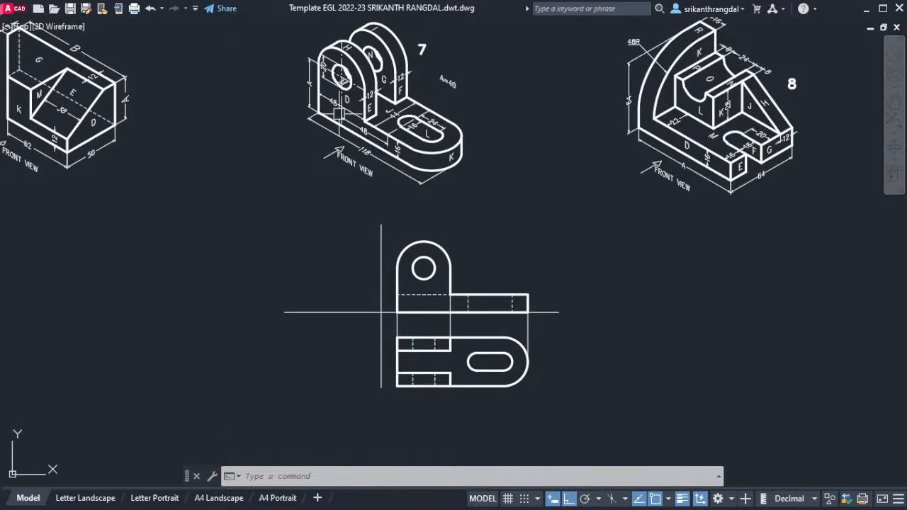
{"action": "left_click", "coordinate": [383, 392]}
{"action": "key", "text": "Escape"}
{"action": "key", "text": "Escape"}
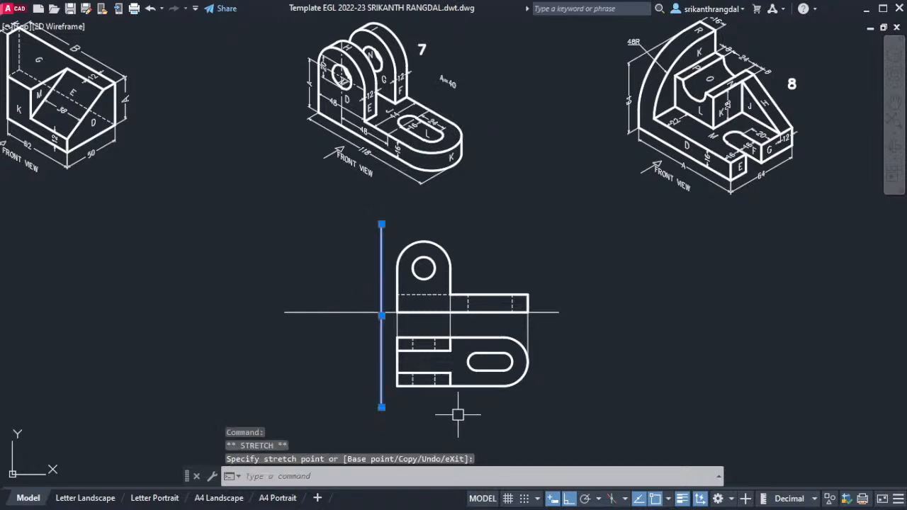
{"action": "scroll", "coordinate": [394, 392], "scroll_direction": "up", "scroll_amount": 4}
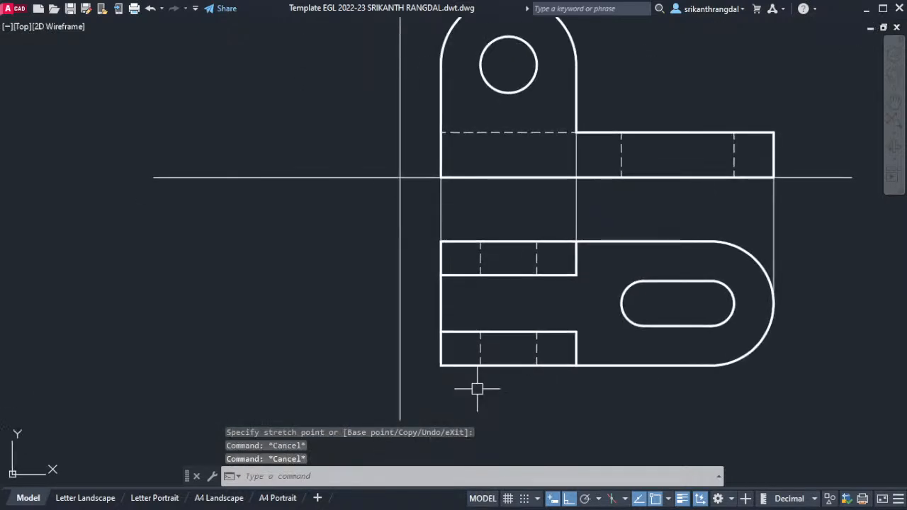
{"action": "type", "text": "l"}
{"action": "key", "text": "Return"}
{"action": "left_click", "coordinate": [440, 365]}
{"action": "left_click", "coordinate": [400, 366]}
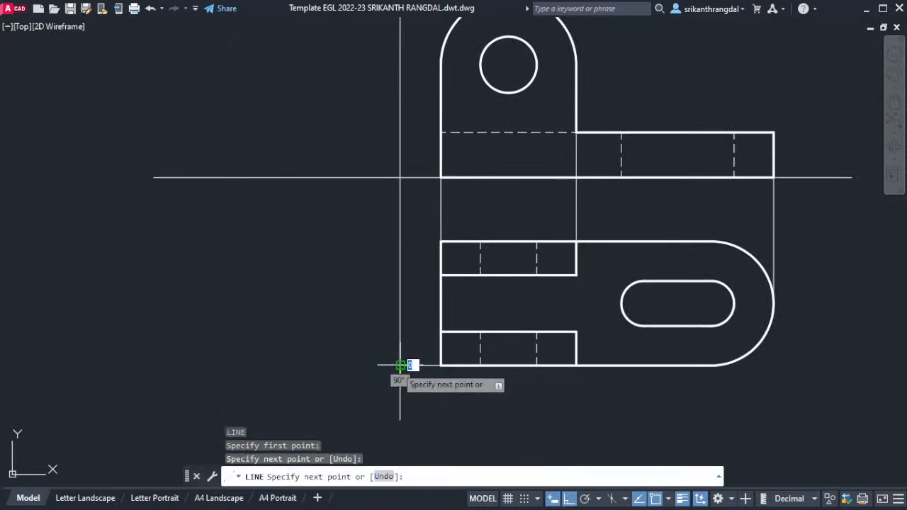
{"action": "key", "text": "Return"}
- Draw a circle centred on the reference lines' intersection, reaching the short bottom line
{"action": "middle_click_drag", "start_coordinate": [428, 385], "coordinate": [431, 393]}
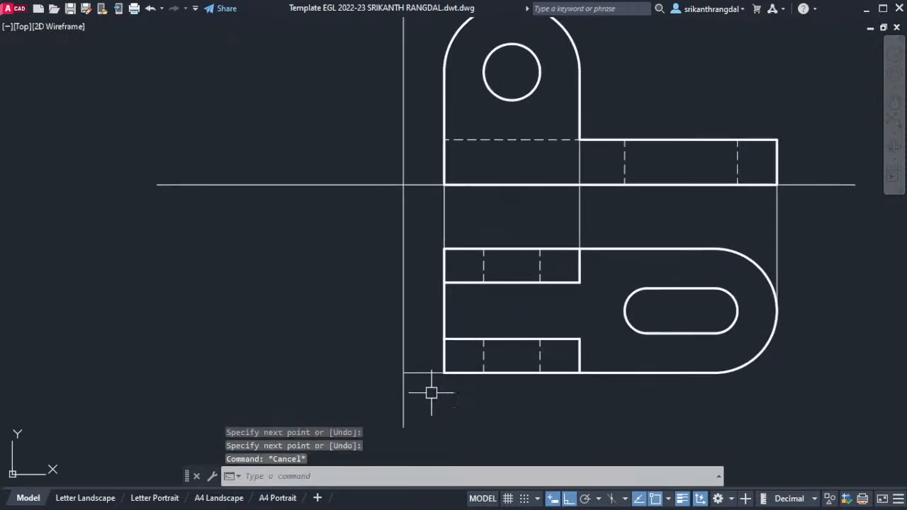
{"action": "type", "text": "c"}
{"action": "key", "text": "Return"}
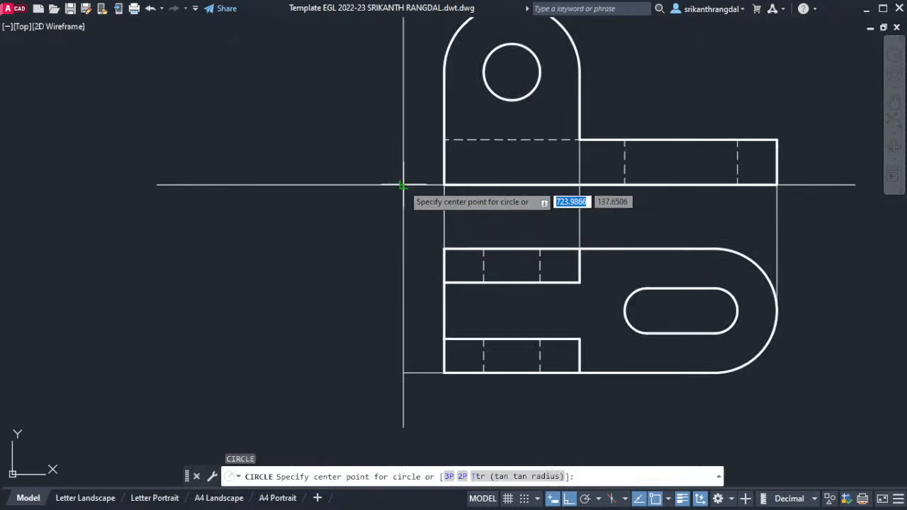
{"action": "left_click", "coordinate": [404, 185]}
{"action": "left_click", "coordinate": [422, 374]}
- Trim the circle against both reference lines, leaving a single quarter arc
{"action": "scroll", "coordinate": [428, 378], "scroll_direction": "up", "scroll_amount": 4}
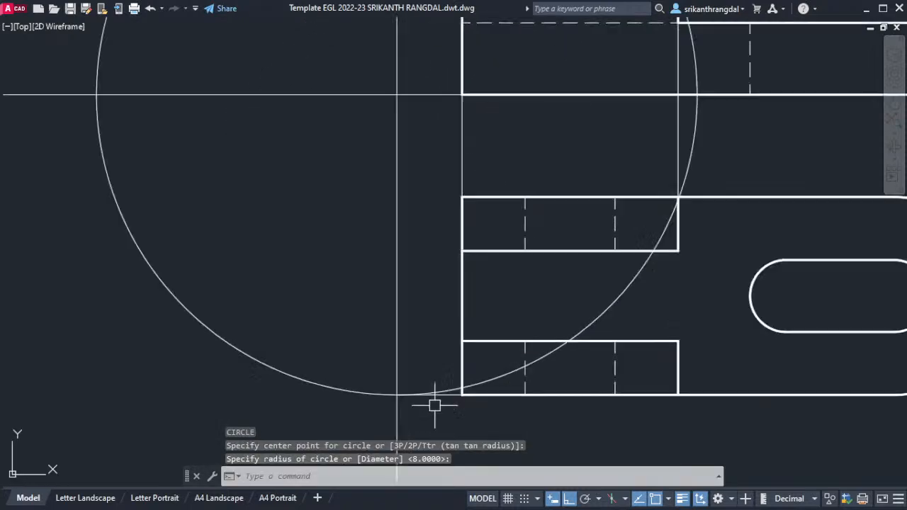
{"action": "scroll", "coordinate": [386, 356], "scroll_direction": "down", "scroll_amount": 5}
{"action": "left_click", "coordinate": [396, 234]}
{"action": "left_click", "coordinate": [374, 273]}
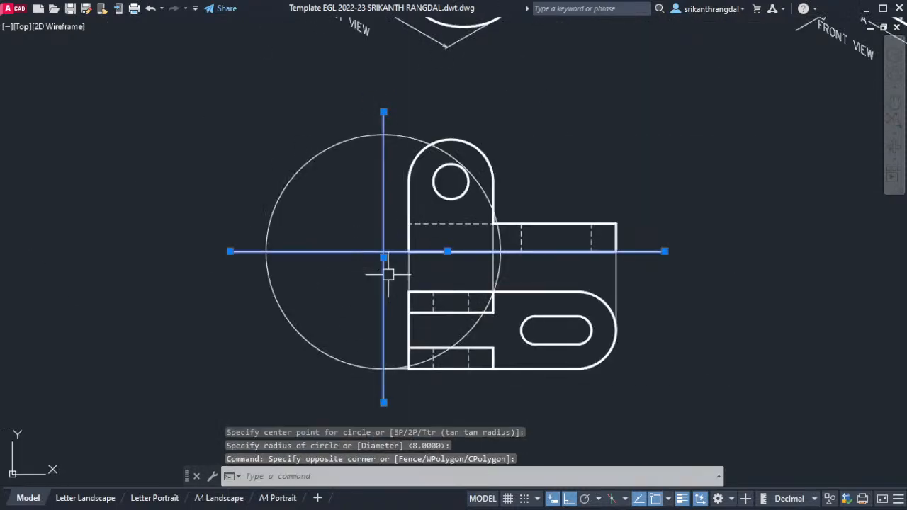
{"action": "middle_click_drag", "start_coordinate": [390, 285], "coordinate": [381, 347]}
{"action": "key", "text": "Return"}
{"action": "left_click", "coordinate": [395, 201]}
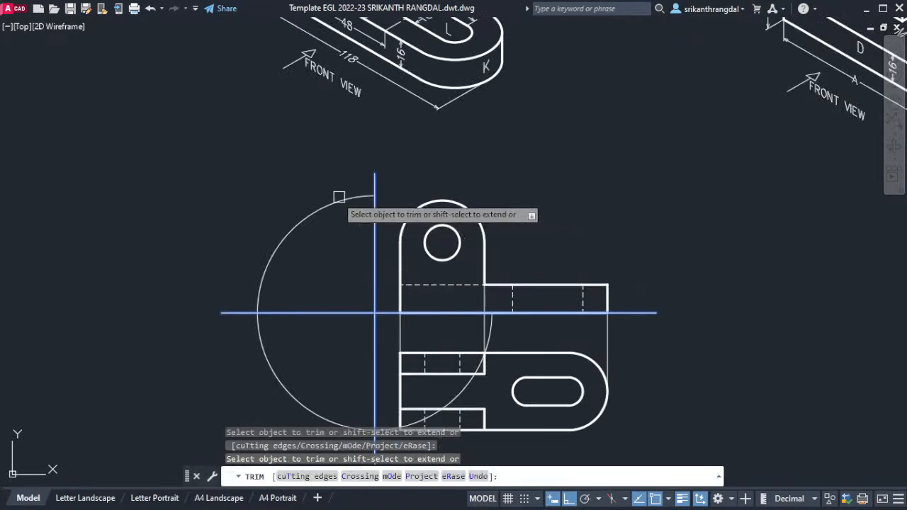
{"action": "left_click", "coordinate": [333, 198]}
{"action": "left_click", "coordinate": [442, 393]}
{"action": "key", "text": "Return"}
{"action": "mouse_move", "coordinate": [431, 384]}
{"action": "middle_mouse_down"}
{"action": "mouse_move", "coordinate": [473, 314]}
{"action": "mouse_move", "coordinate": [488, 351]}
{"action": "middle_mouse_up"}
- Stretch the top view upward toward the horizontal reference line, excluding the vertical line and arc
{"action": "type", "text": "o"}
{"action": "key", "text": "Return"}
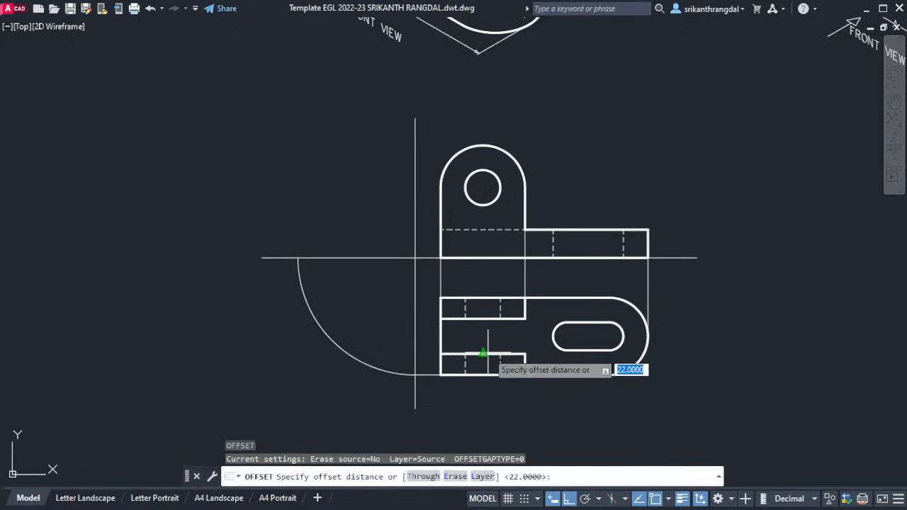
{"action": "key", "text": "Escape"}
{"action": "type", "text": "s"}
{"action": "key", "text": "Return"}
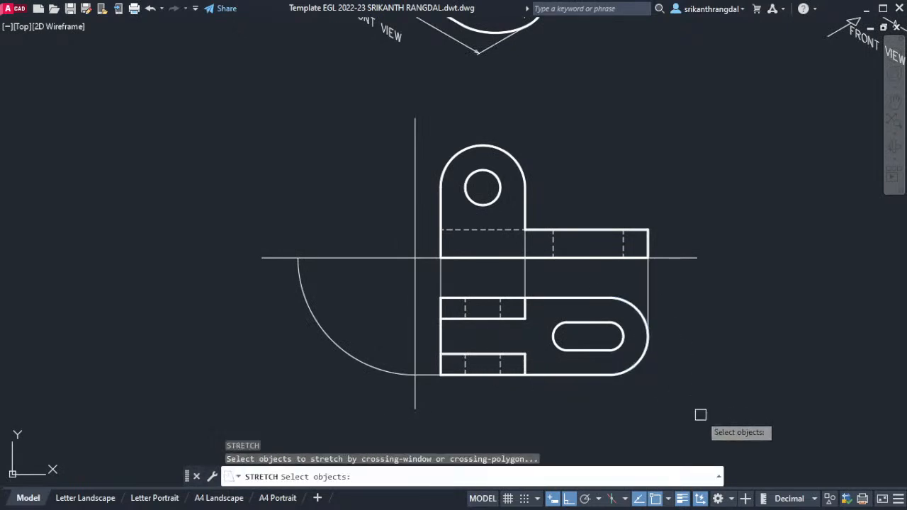
{"action": "left_click", "coordinate": [700, 414]}
{"action": "left_click", "coordinate": [406, 277]}
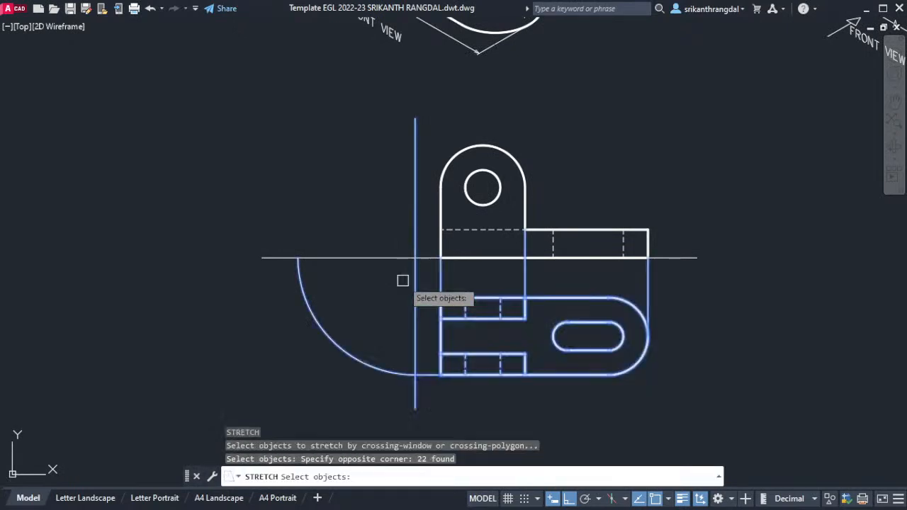
{"action": "left_click", "coordinate": [416, 381], "text": "shift"}
{"action": "left_click", "coordinate": [394, 373], "text": "shift"}
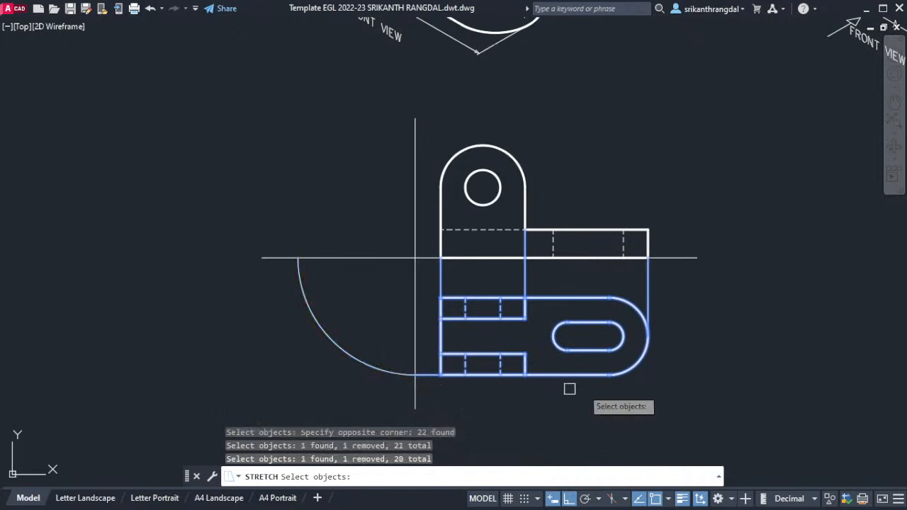
{"action": "key", "text": "Return"}
{"action": "left_click", "coordinate": [666, 389]}
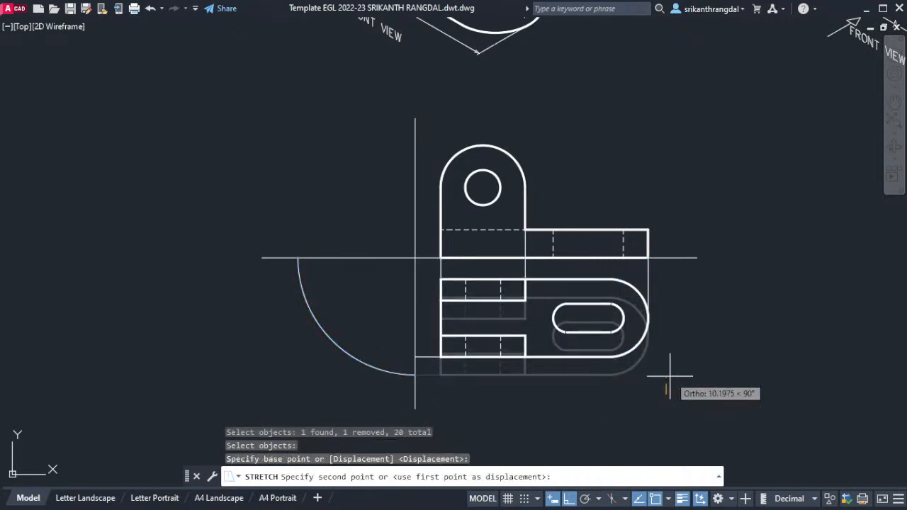
{"action": "left_click", "coordinate": [668, 373]}
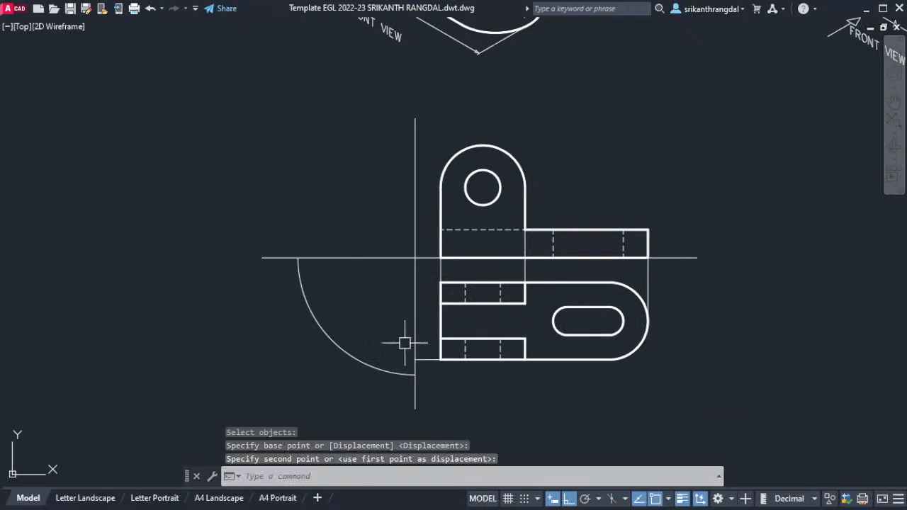
{"action": "middle_click_drag", "start_coordinate": [479, 332], "coordinate": [474, 337]}
- Offset the arc Through the top view's bottom corner and erase the old outer arc
{"action": "type", "text": "o"}
{"action": "key", "text": "Return"}
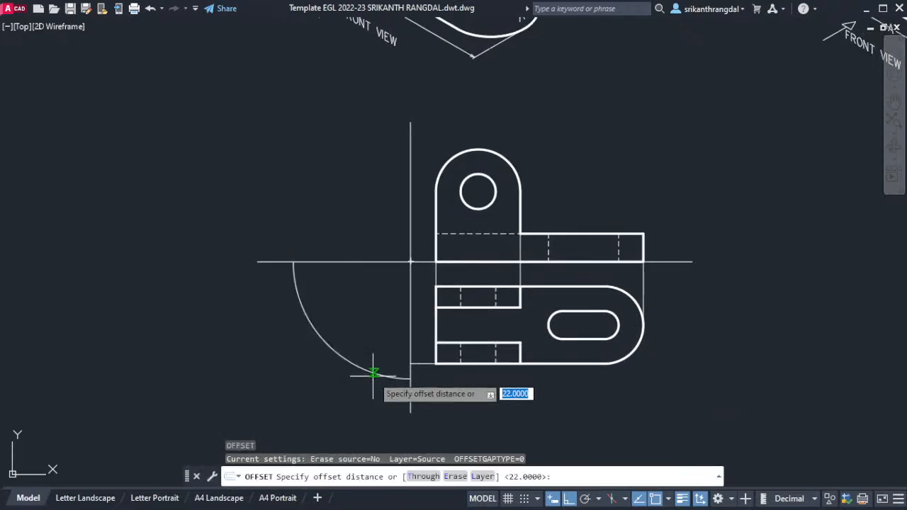
{"action": "type", "text": "t"}
{"action": "key", "text": "Return"}
{"action": "left_click", "coordinate": [374, 373]}
{"action": "left_click", "coordinate": [409, 363]}
{"action": "key", "text": "Return"}
{"action": "left_click", "coordinate": [386, 372]}
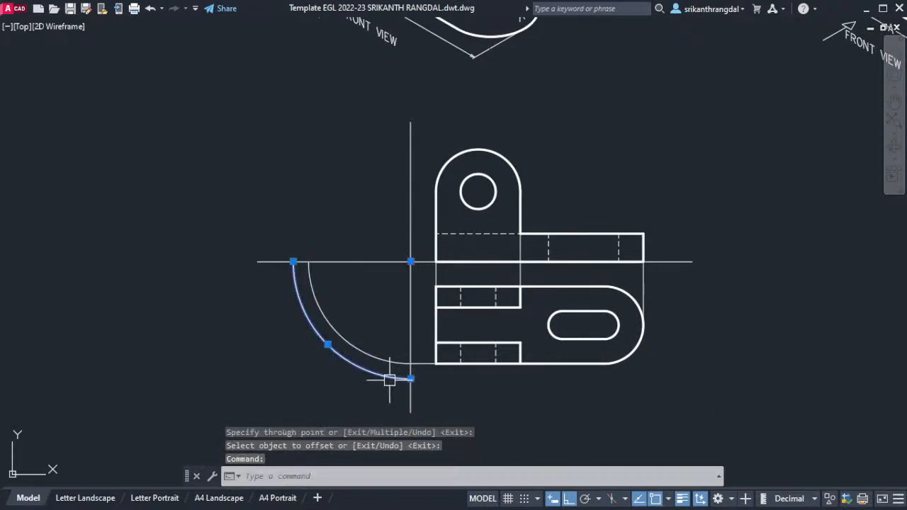
{"action": "type", "text": "e"}
{"action": "key", "text": "Return"}
{"action": "middle_click_drag", "start_coordinate": [421, 366], "coordinate": [427, 389]}
- Offset the short line up to the top view's upper edge and add a small concentric arc
{"action": "type", "text": "o"}
{"action": "key", "text": "Return"}
{"action": "type", "text": "t"}
{"action": "key", "text": "Return"}
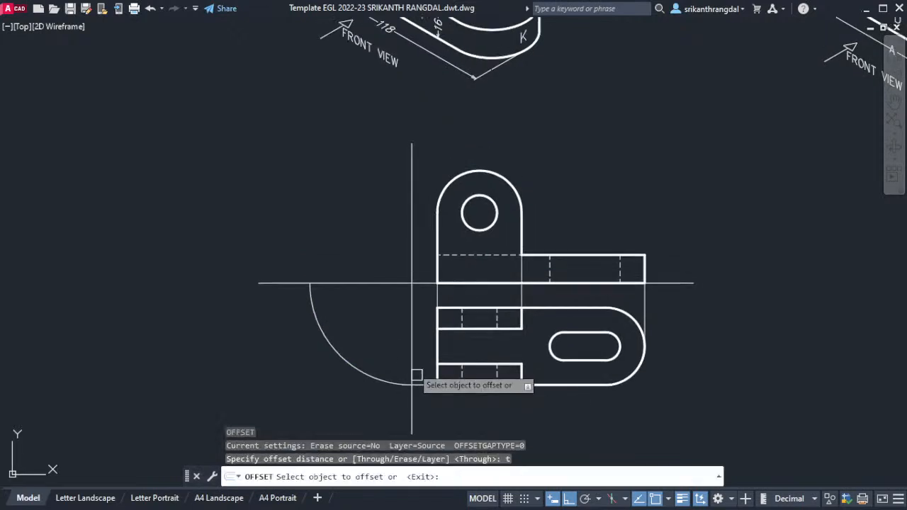
{"action": "left_click", "coordinate": [425, 384]}
{"action": "left_click", "coordinate": [434, 309]}
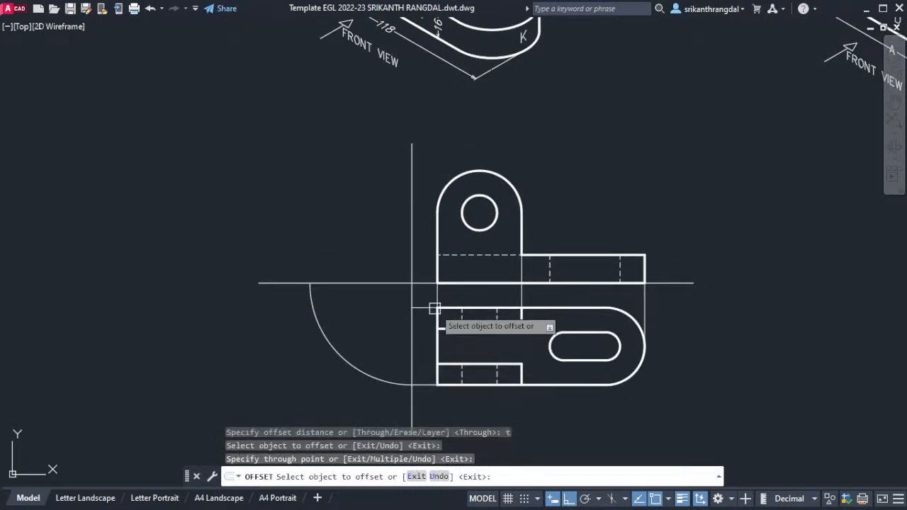
{"action": "left_click", "coordinate": [360, 370]}
{"action": "left_click", "coordinate": [395, 300]}
{"action": "mouse_move", "coordinate": [406, 312]}
{"action": "middle_mouse_down"}
{"action": "mouse_move", "coordinate": [406, 345]}
{"action": "mouse_move", "coordinate": [460, 340]}
{"action": "middle_mouse_up"}
{"action": "key", "text": "Return"}
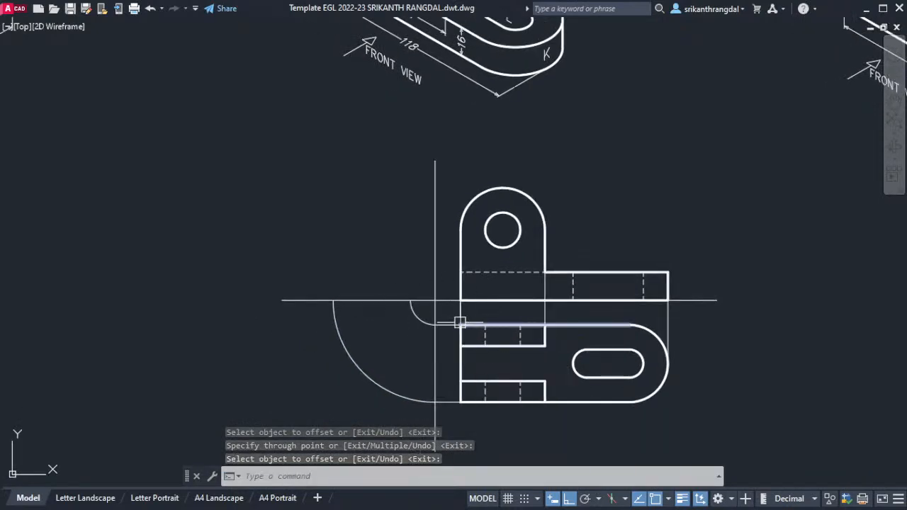
{"action": "middle_click_drag", "start_coordinate": [390, 277], "coordinate": [408, 325]}
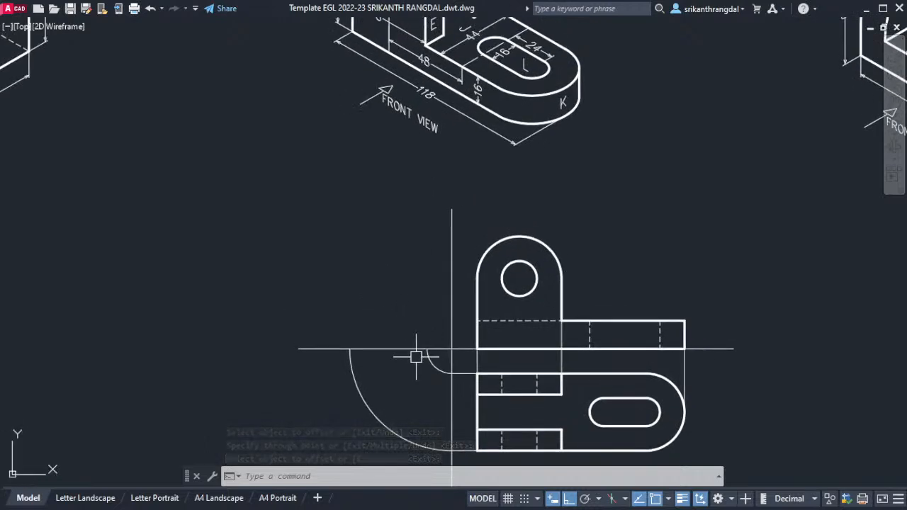
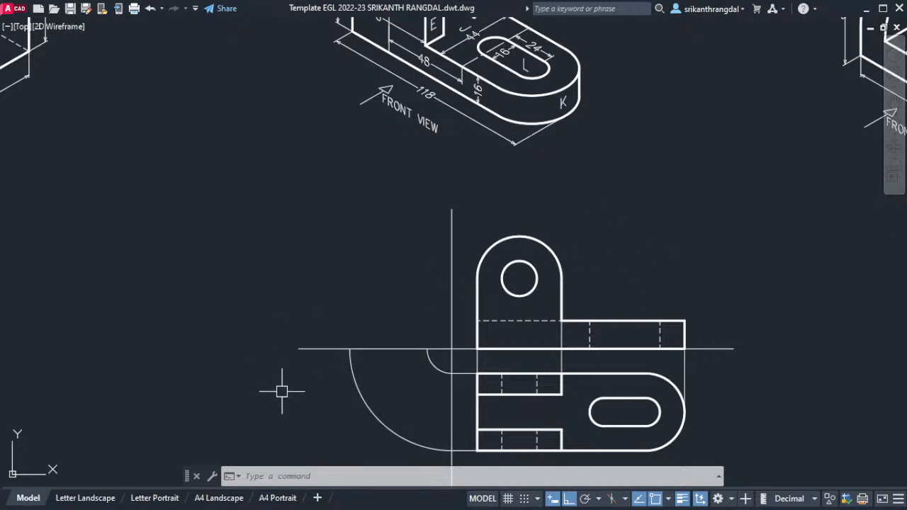
- Start projection lines at the arc end, dashed line end and outer arc top, cancelling each one
{"action": "middle_click_drag", "start_coordinate": [388, 264], "coordinate": [393, 306]}
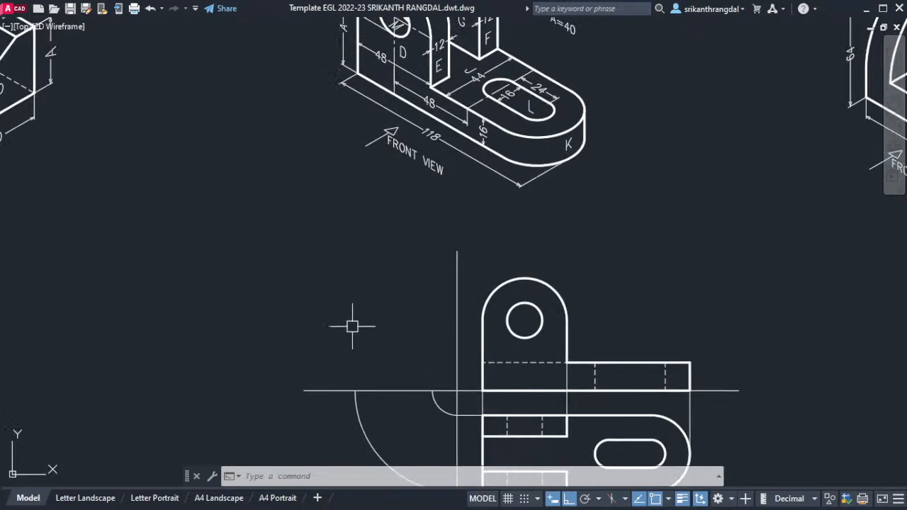
{"action": "type", "text": "l"}
{"action": "key", "text": "Return"}
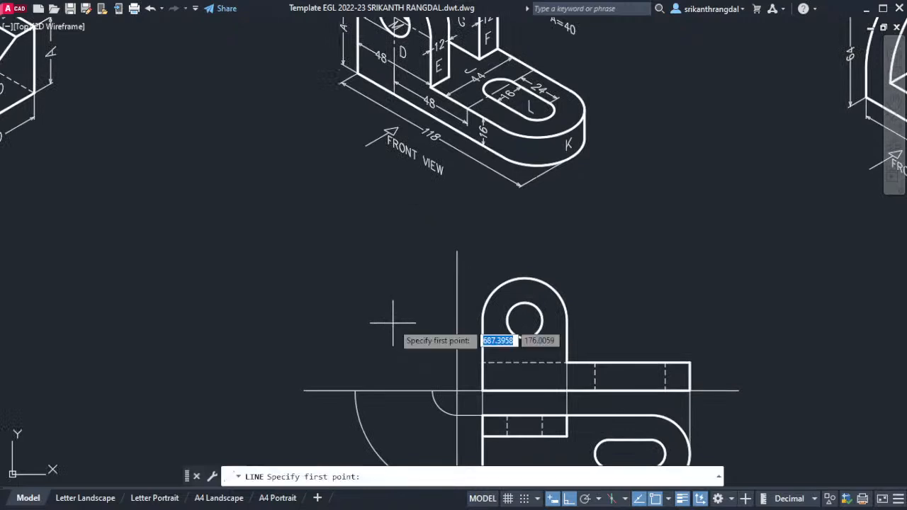
{"action": "left_click", "coordinate": [432, 390]}
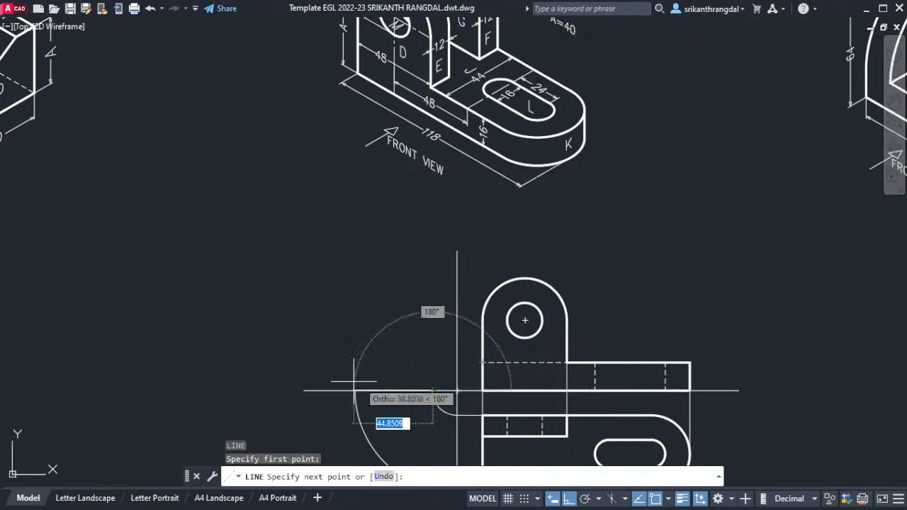
{"action": "key", "text": "Escape"}
{"action": "key", "text": "space"}
{"action": "left_click", "coordinate": [482, 363]}
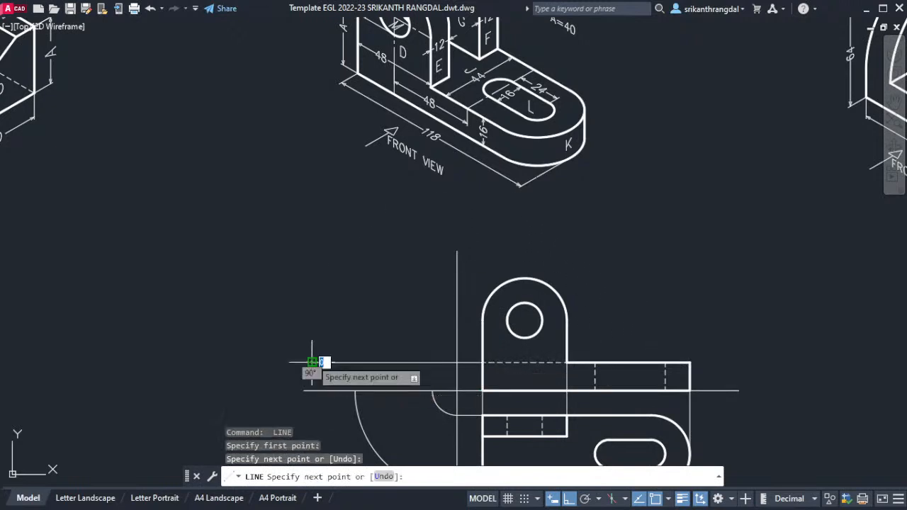
{"action": "key", "text": "Escape"}
{"action": "key", "text": "space"}
{"action": "left_click", "coordinate": [525, 278]}
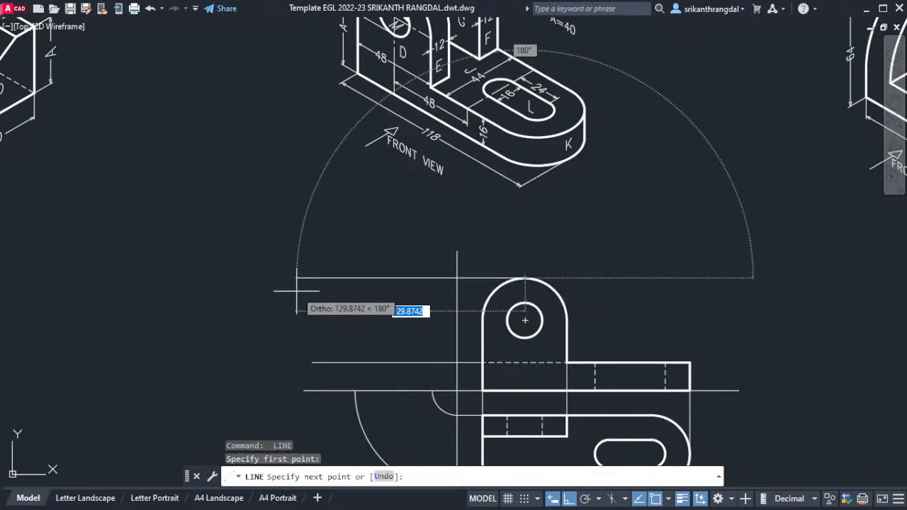
{"action": "key", "text": "Escape"}
{"action": "key", "text": "space"}
- Draw vertical projection lines from the outer and small arc ends up to the upright's top level
{"action": "left_click", "coordinate": [355, 390]}
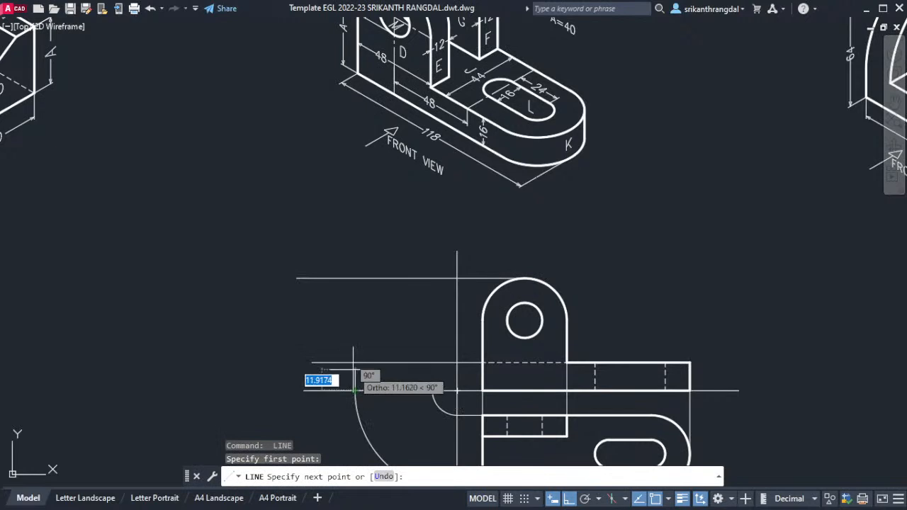
{"action": "left_click", "coordinate": [354, 363]}
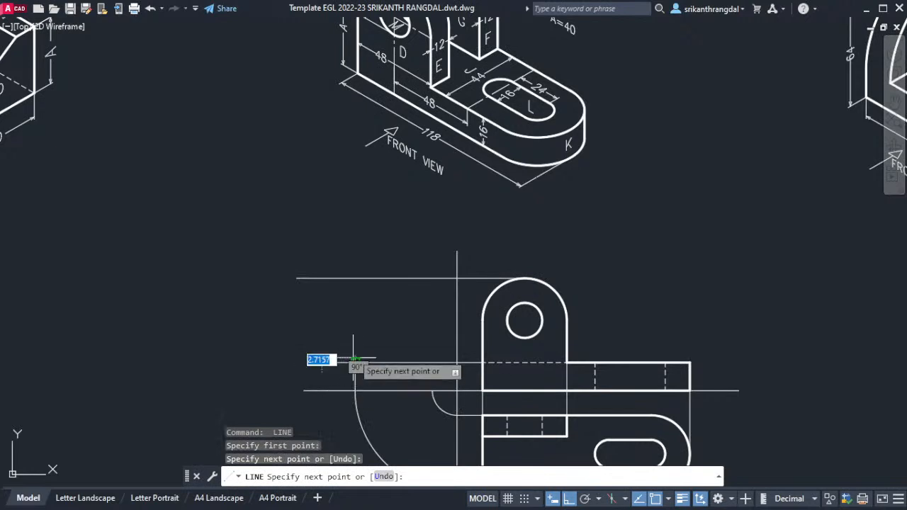
{"action": "left_click", "coordinate": [354, 278]}
{"action": "key", "text": "Escape"}
{"action": "key", "text": "space"}
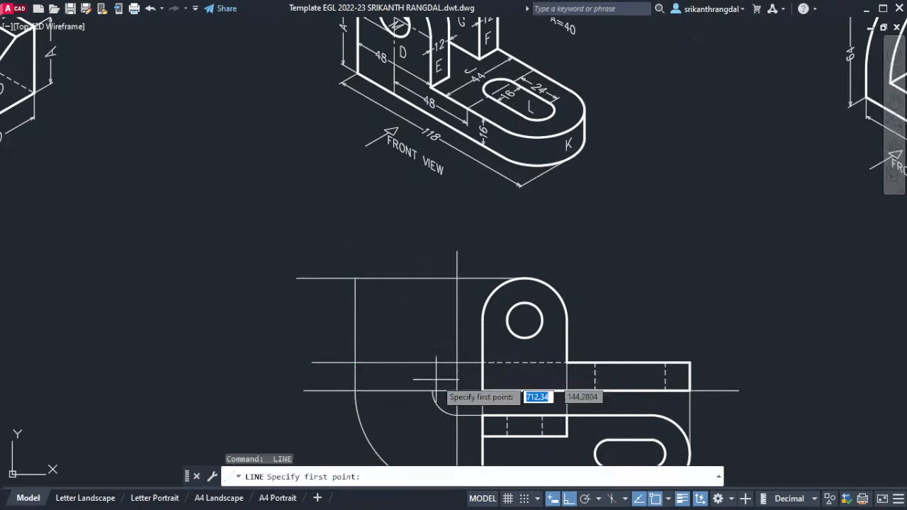
{"action": "left_click", "coordinate": [433, 390]}
{"action": "left_click", "coordinate": [431, 364]}
{"action": "left_click", "coordinate": [433, 278]}
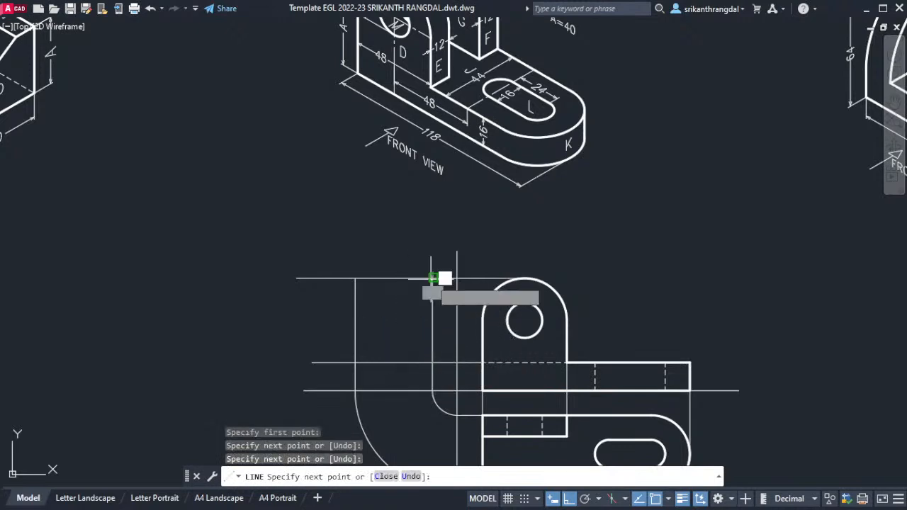
{"action": "key", "text": "Escape"}
- Trim the horizontal pieces past the outline and erase the top projection line
{"action": "middle_click_drag", "start_coordinate": [444, 280], "coordinate": [420, 254]}
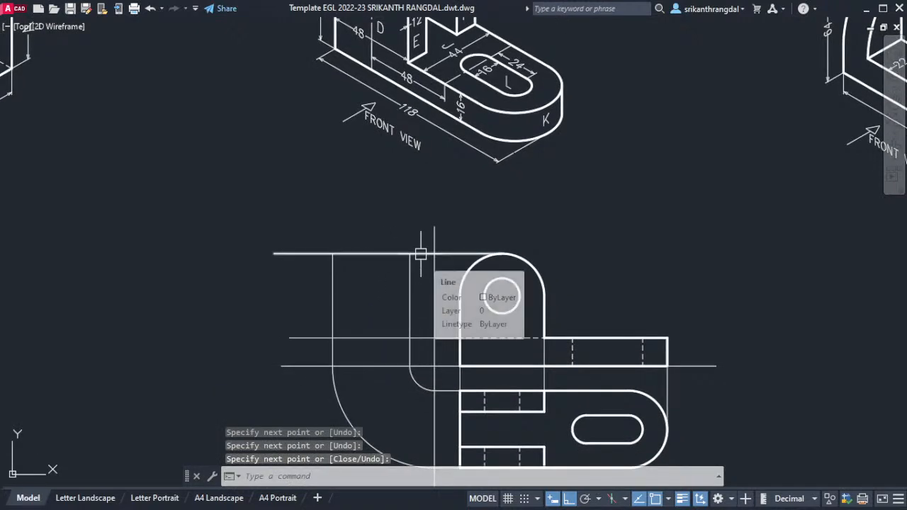
{"action": "type", "text": "tr"}
{"action": "key", "text": "space"}
{"action": "left_click", "coordinate": [420, 254]}
{"action": "left_click", "coordinate": [313, 252]}
{"action": "key", "text": "Return"}
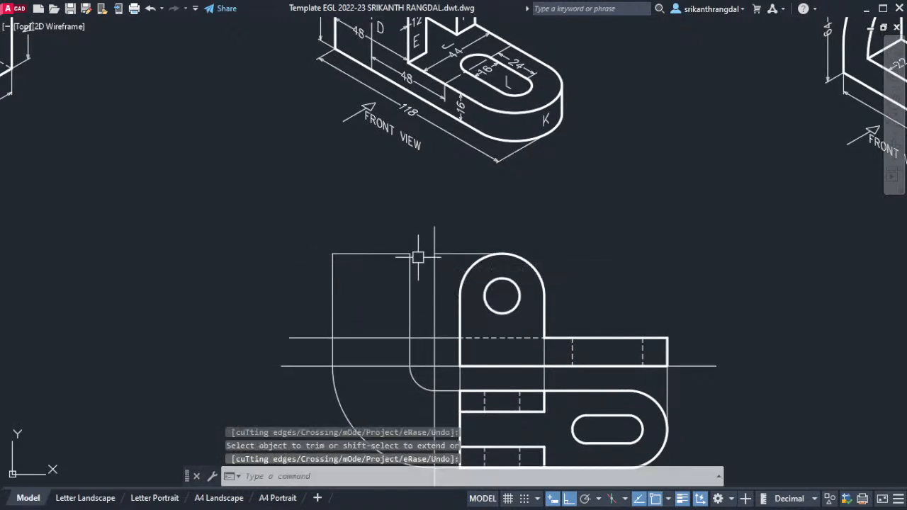
{"action": "left_click", "coordinate": [453, 256]}
{"action": "type", "text": "e"}
{"action": "key", "text": "Return"}
{"action": "middle_click_drag", "start_coordinate": [434, 315], "coordinate": [442, 269]}
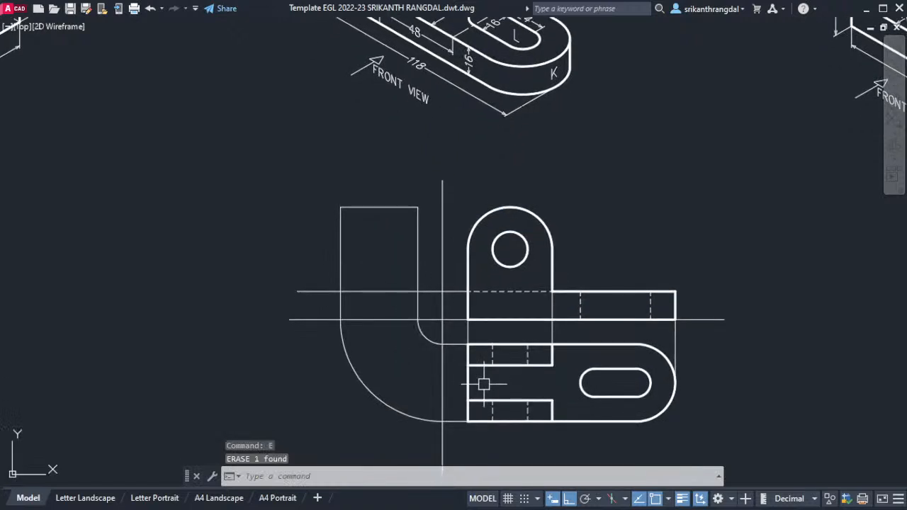
- Offset the short horizontal line and the small fillet arc twice each, Through picked points
{"action": "type", "text": "o"}
{"action": "key", "text": "Return"}
{"action": "type", "text": "t"}
{"action": "key", "text": "Return"}
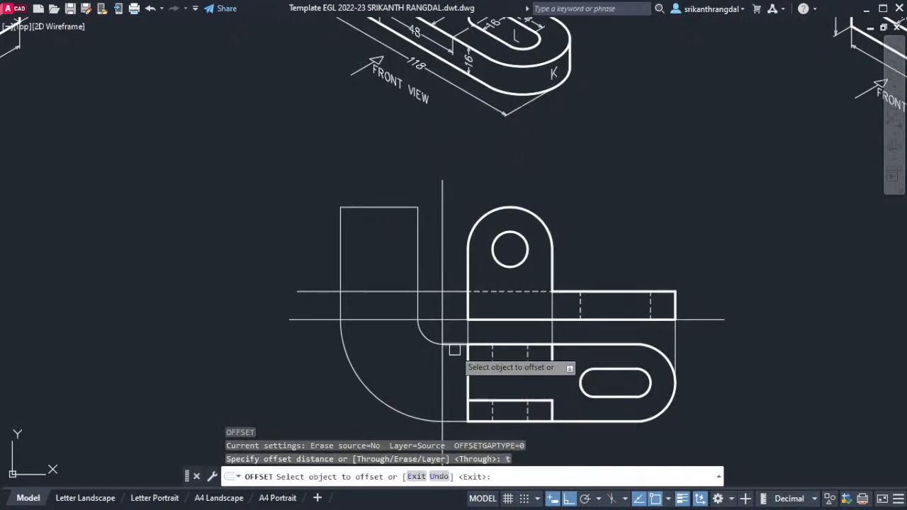
{"action": "left_click", "coordinate": [462, 346]}
{"action": "left_click", "coordinate": [467, 366]}
{"action": "left_click", "coordinate": [455, 364]}
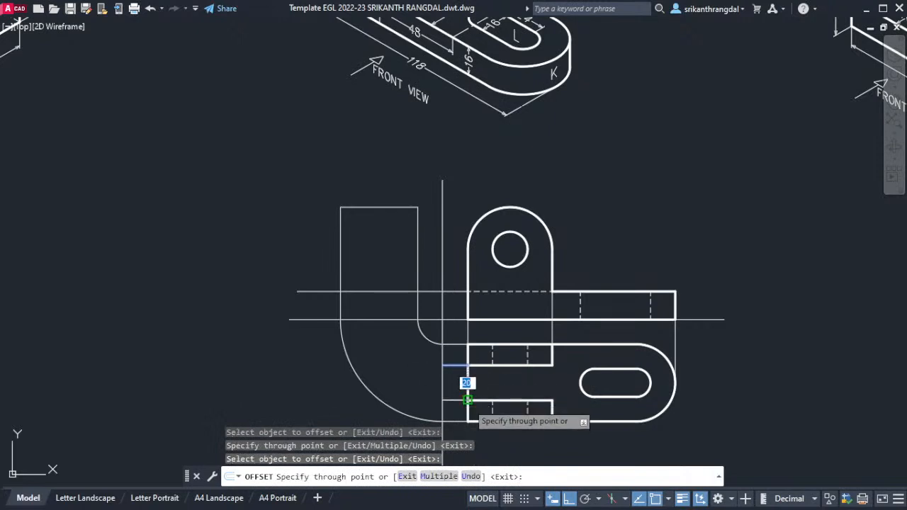
{"action": "left_click", "coordinate": [469, 402]}
{"action": "left_click", "coordinate": [434, 343]}
{"action": "left_click", "coordinate": [437, 366]}
{"action": "left_click", "coordinate": [433, 364]}
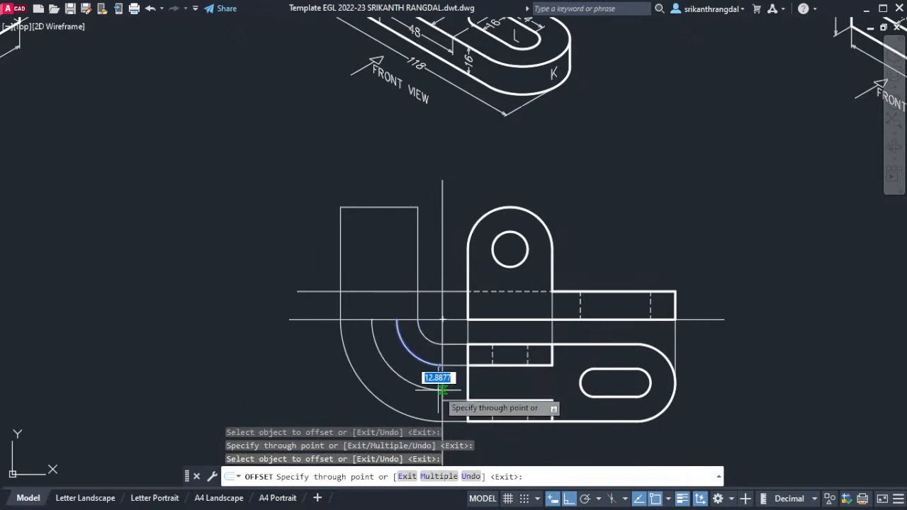
{"action": "left_click", "coordinate": [442, 400]}
- Offset the rectangle's right vertical line twice to the left to form the slot sides
{"action": "left_click", "coordinate": [416, 306]}
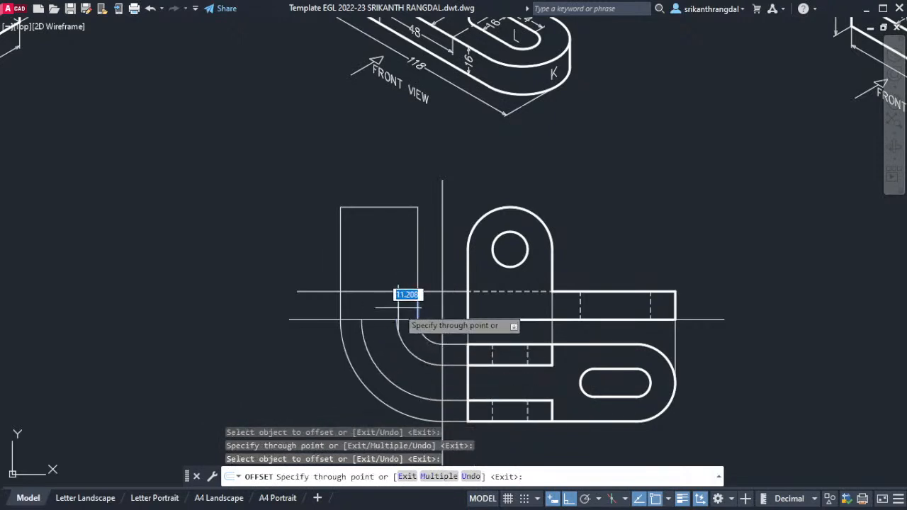
{"action": "key", "text": "Escape"}
{"action": "key", "text": "Return"}
{"action": "key", "text": "Return"}
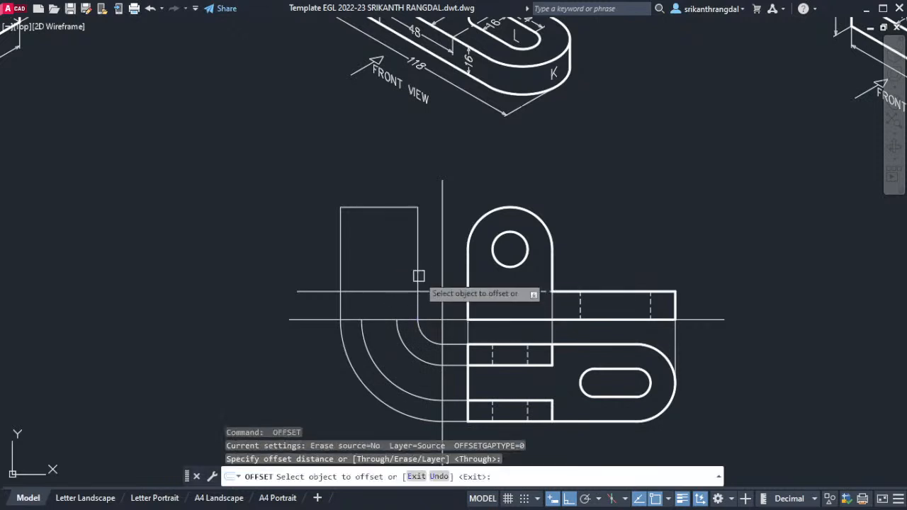
{"action": "left_click", "coordinate": [416, 275]}
{"action": "left_click", "coordinate": [397, 319]}
{"action": "left_click", "coordinate": [396, 262]}
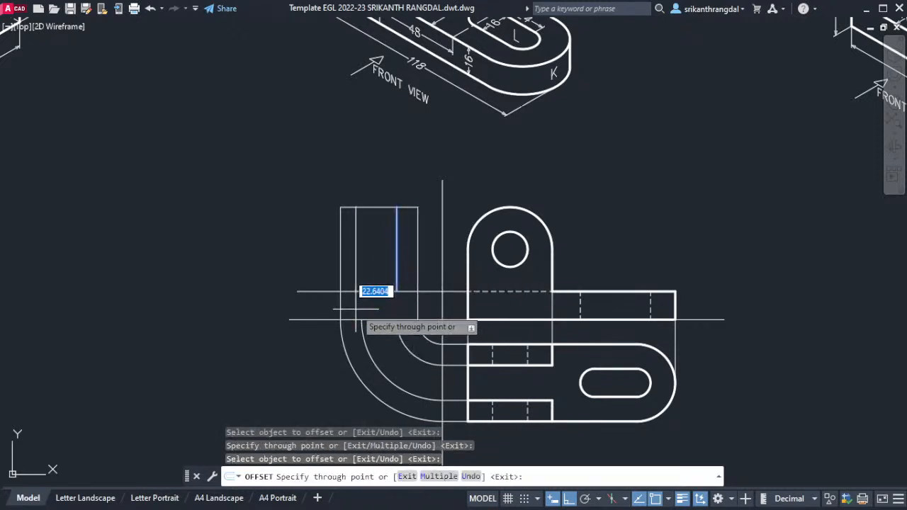
{"action": "left_click", "coordinate": [362, 319]}
{"action": "key", "text": "Return"}
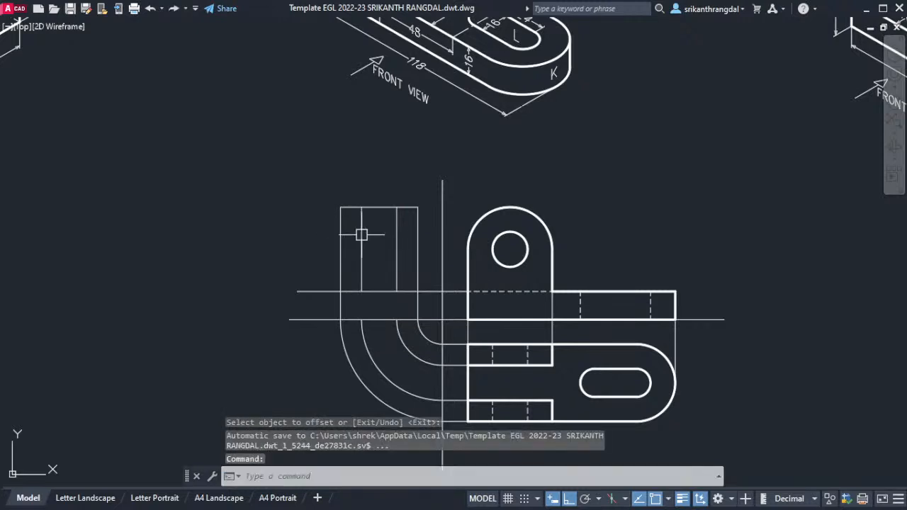
- Trim the top segment between the inner verticals and the side pieces, then erase the leftover stub
{"action": "type", "text": "tr"}
{"action": "key", "text": "Return"}
{"action": "left_click", "coordinate": [379, 207]}
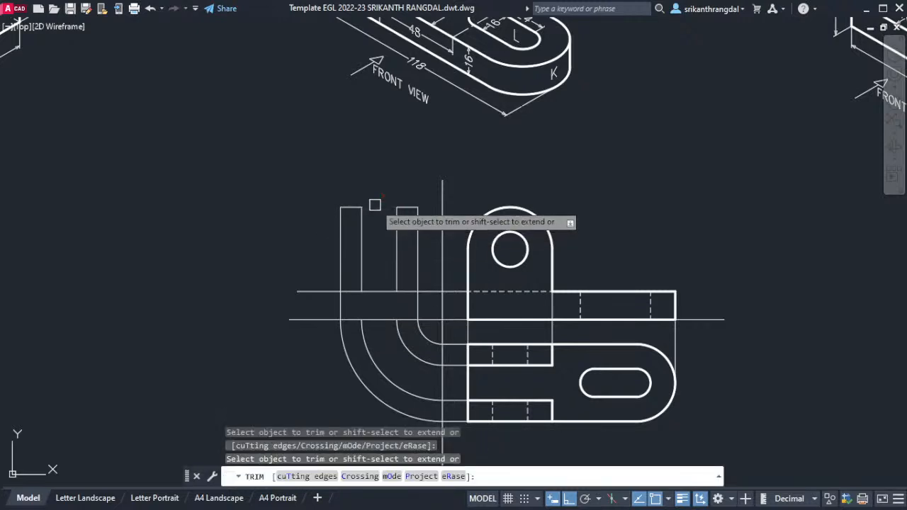
{"action": "left_click", "coordinate": [324, 289]}
{"action": "key", "text": "Return"}
{"action": "key", "text": "Return"}
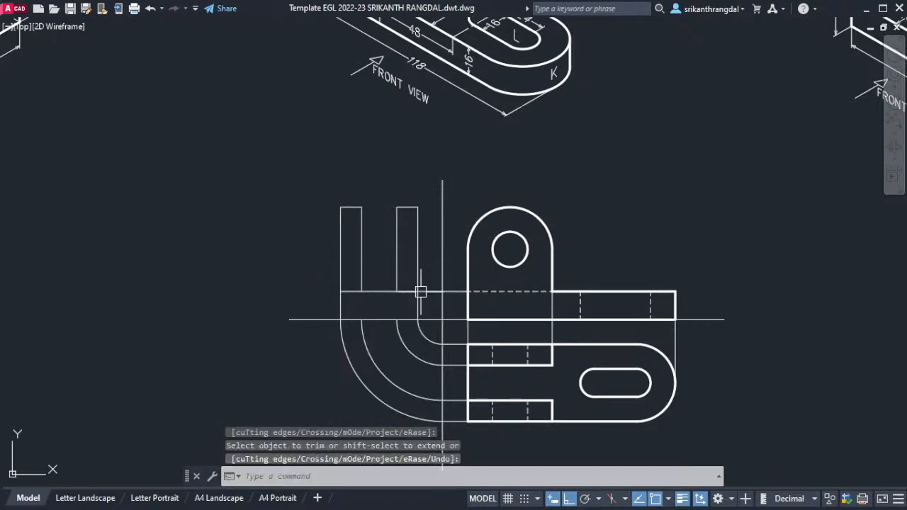
{"action": "left_click", "coordinate": [429, 289]}
{"action": "key", "text": "Return"}
{"action": "left_click", "coordinate": [461, 294]}
{"action": "type", "text": "e"}
{"action": "key", "text": "Return"}
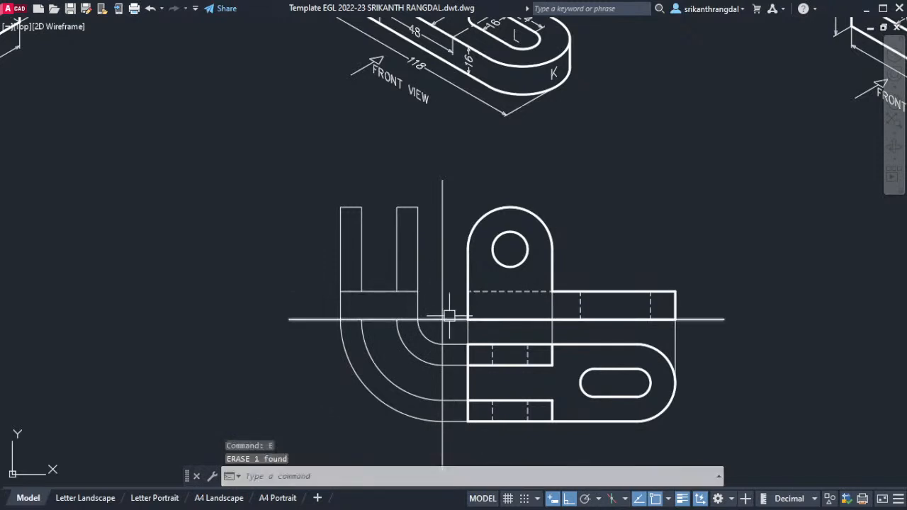
{"action": "middle_click_drag", "start_coordinate": [422, 327], "coordinate": [415, 326]}
{"action": "middle_click_drag", "start_coordinate": [483, 190], "coordinate": [478, 275]}
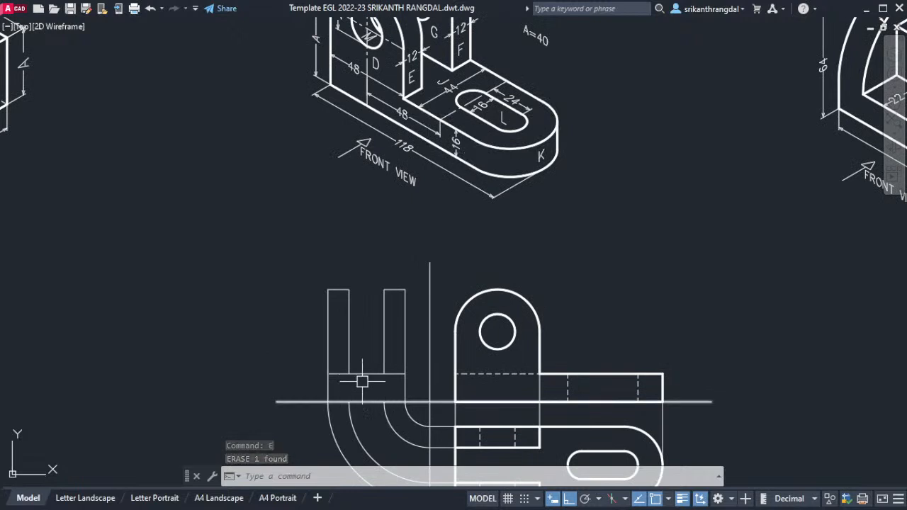
- Match the arc's properties onto the side view's lines
{"action": "type", "text": "a"}
{"action": "key", "text": "Return"}
{"action": "left_click", "coordinate": [466, 303]}
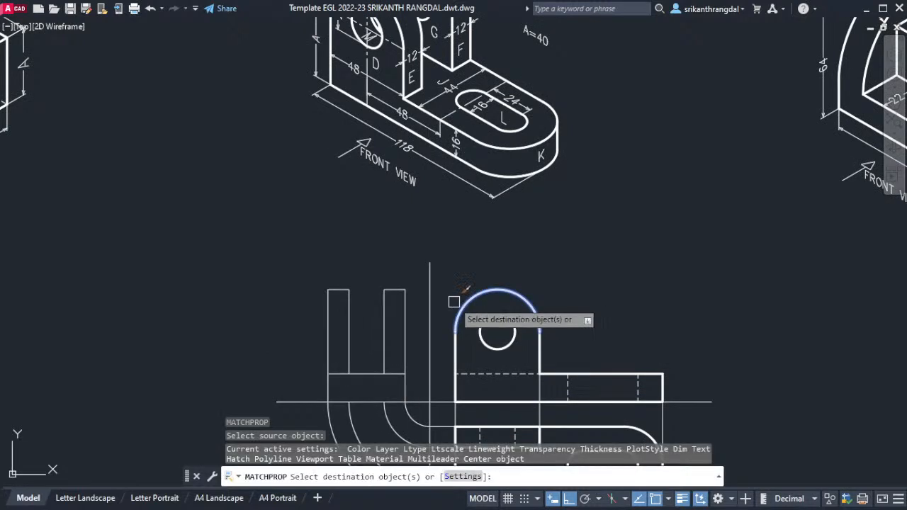
{"action": "left_click", "coordinate": [317, 270]}
{"action": "left_click", "coordinate": [428, 405]}
{"action": "key", "text": "Return"}
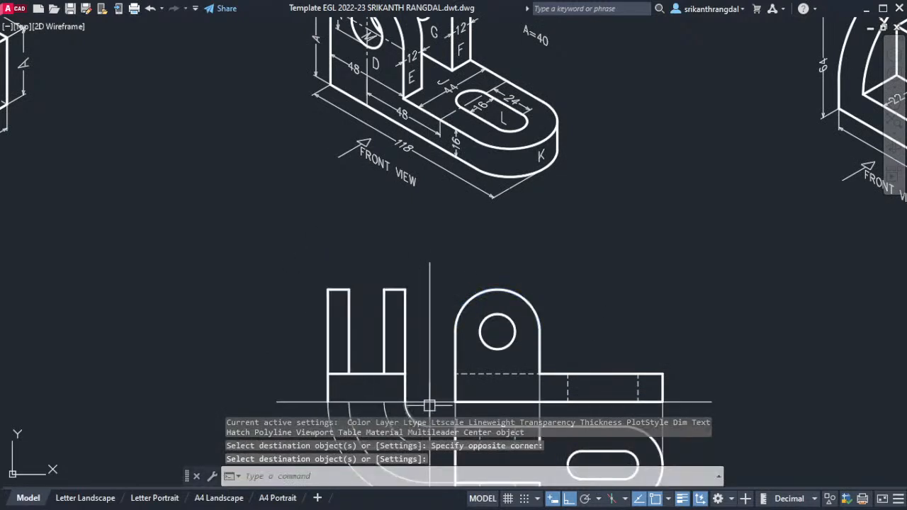
- Draw the U shape's base line and make it thick like the vertical line
{"action": "type", "text": "l"}
{"action": "key", "text": "Return"}
{"action": "left_click", "coordinate": [405, 401]}
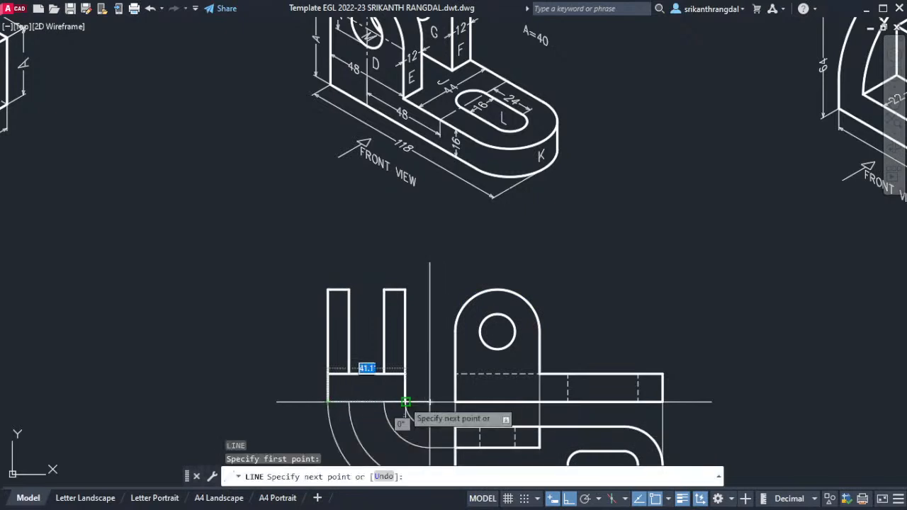
{"action": "left_click", "coordinate": [405, 401]}
{"action": "key", "text": "Return"}
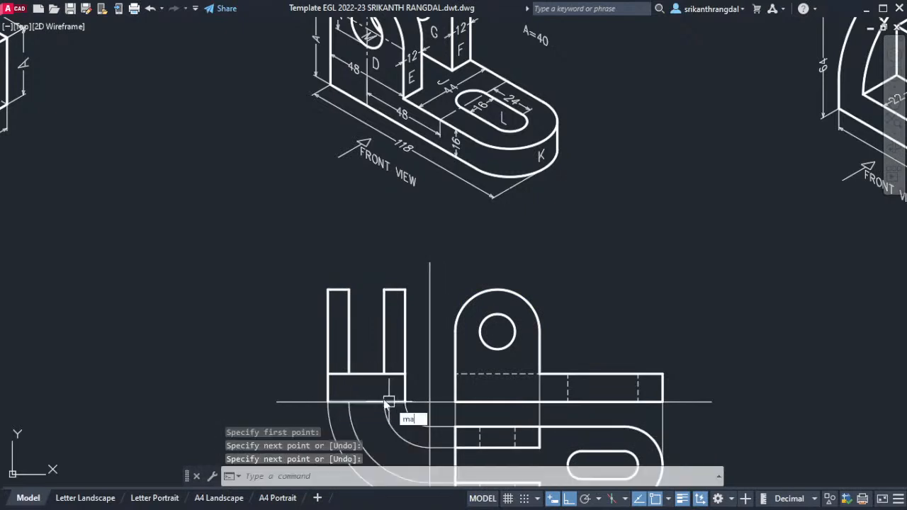
{"action": "key", "text": "Return"}
{"action": "left_click", "coordinate": [351, 356]}
{"action": "left_click", "coordinate": [366, 401]}
{"action": "key", "text": "Return"}
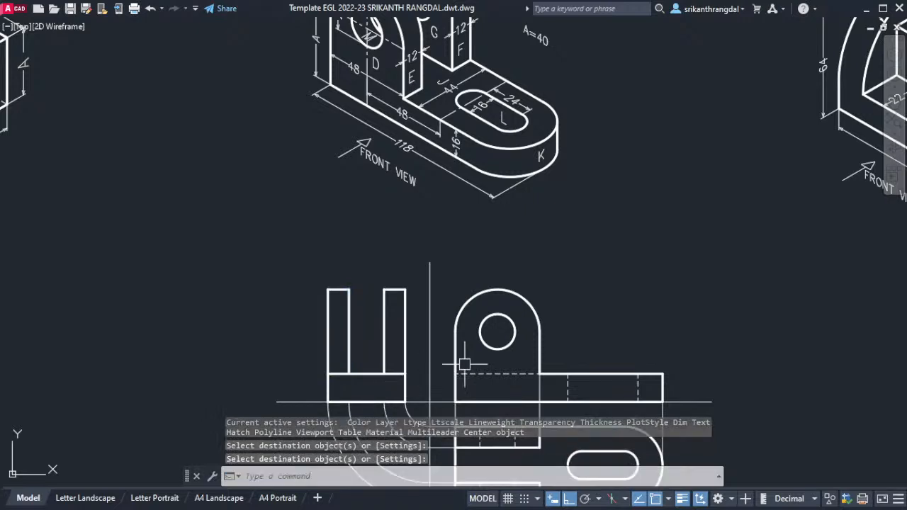
{"action": "middle_click_drag", "start_coordinate": [385, 367], "coordinate": [370, 335]}
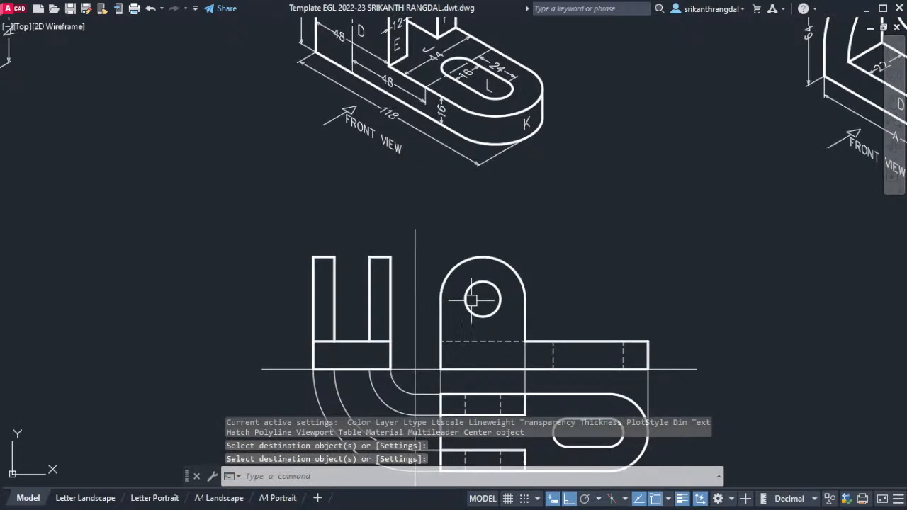
- Draw a line level with the hole's top across both uprights and delete the piece across the slot
{"action": "type", "text": "l"}
{"action": "key", "text": "Return"}
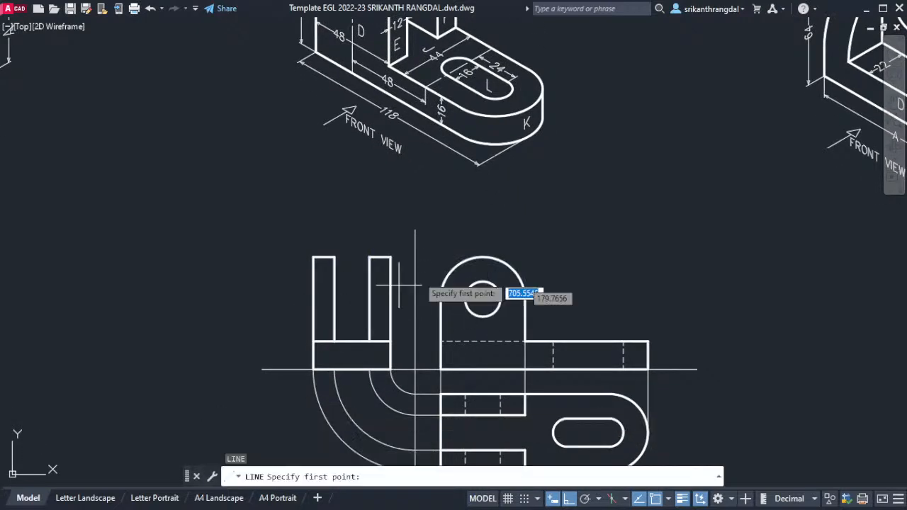
{"action": "left_click", "coordinate": [483, 281]}
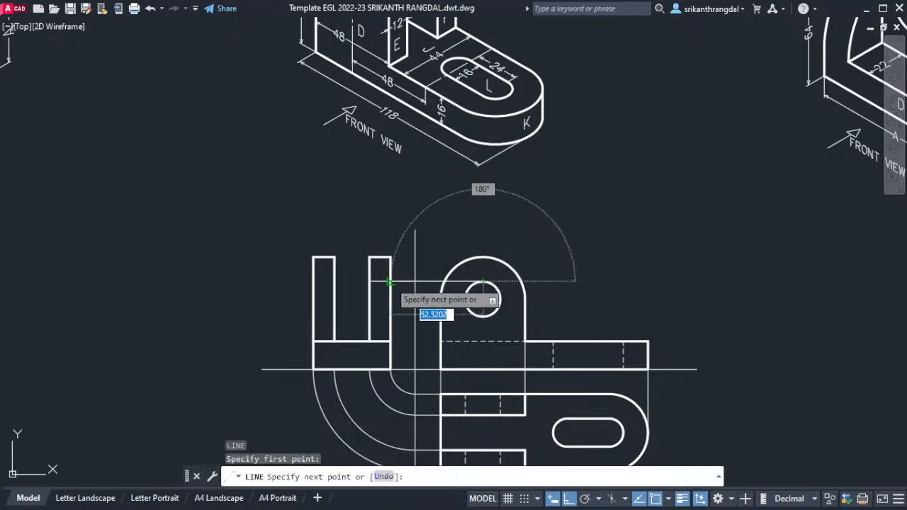
{"action": "left_click", "coordinate": [390, 282]}
{"action": "left_click", "coordinate": [369, 282]}
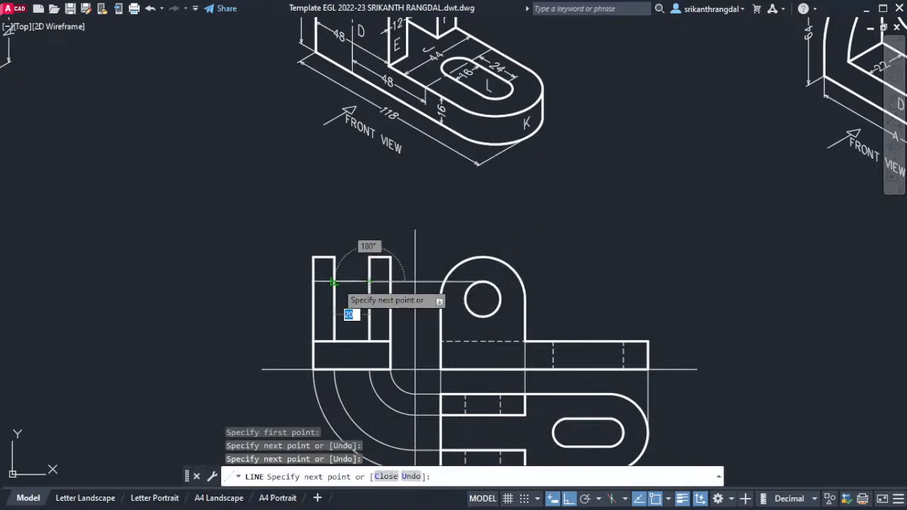
{"action": "left_click", "coordinate": [335, 282]}
{"action": "left_click", "coordinate": [312, 282]}
{"action": "key", "text": "Return"}
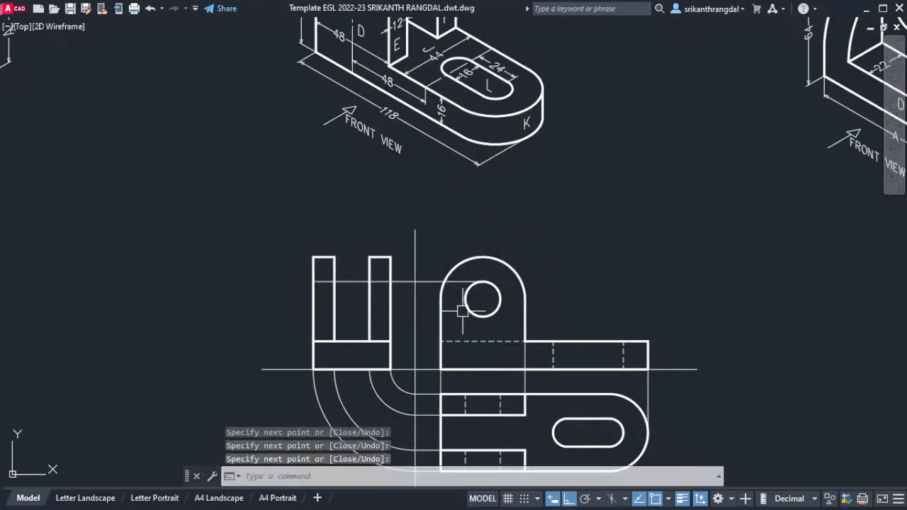
{"action": "left_click", "coordinate": [357, 282]}
{"action": "key", "text": "Delete"}
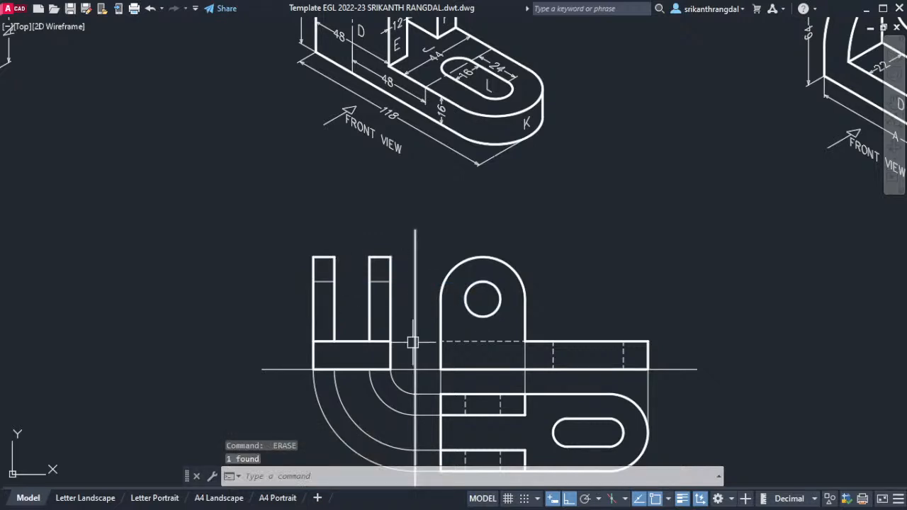
- Make both upright line pieces dashed by matching the hidden line's properties
{"action": "type", "text": "ma"}
{"action": "key", "text": "Return"}
{"action": "left_click", "coordinate": [461, 342]}
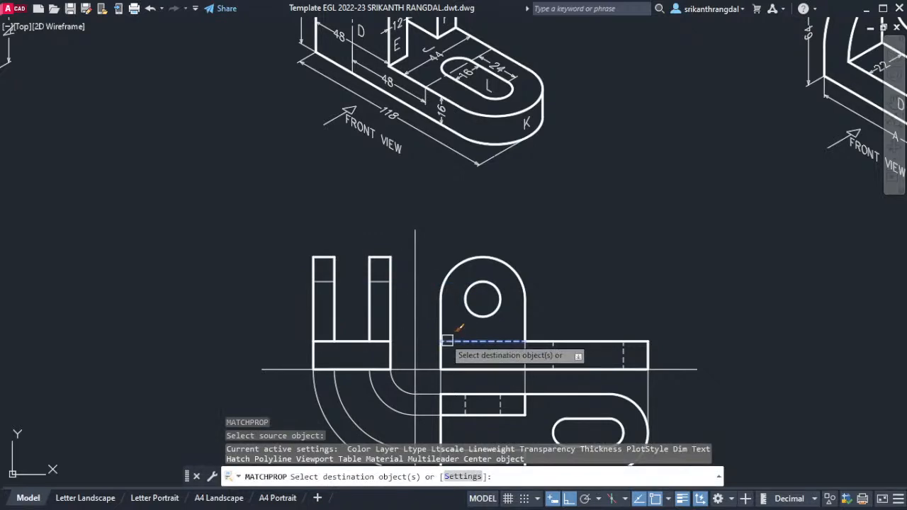
{"action": "left_click", "coordinate": [379, 282]}
{"action": "left_click", "coordinate": [330, 282]}
{"action": "key", "text": "Return"}
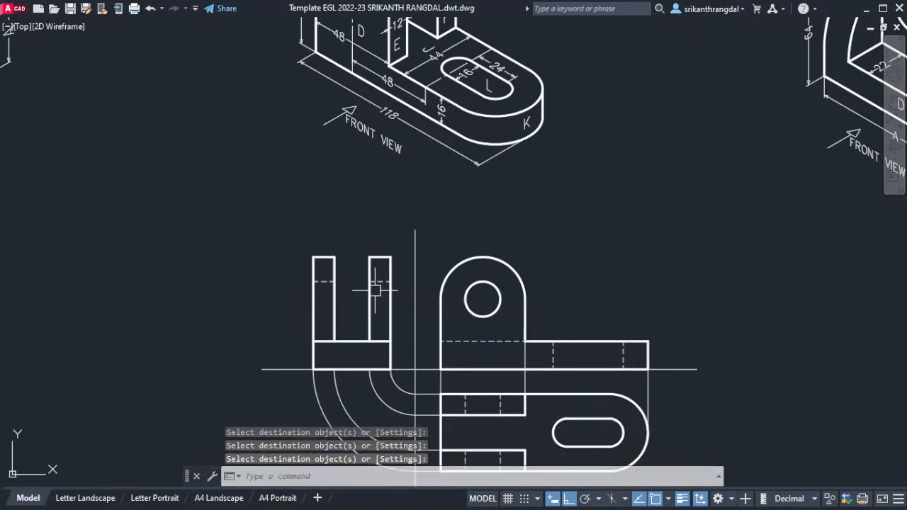
{"action": "scroll", "coordinate": [372, 282], "scroll_direction": "up", "scroll_amount": 2}
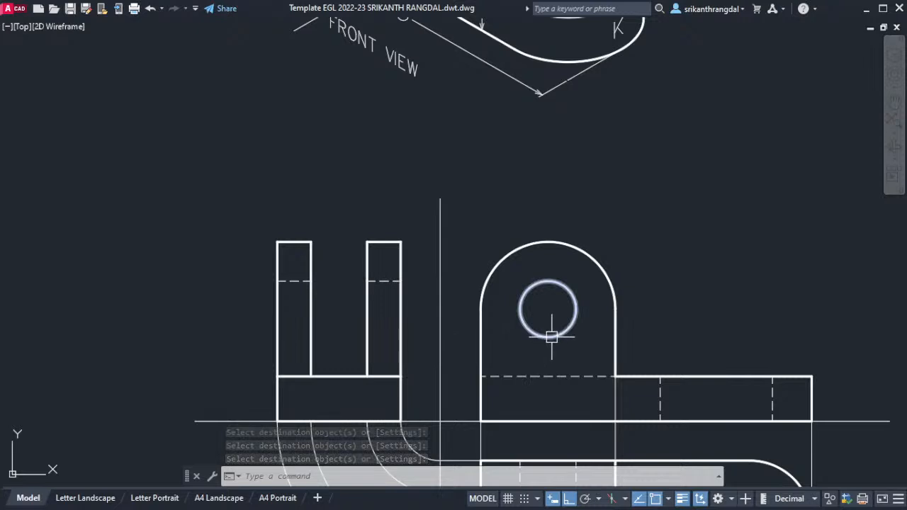
- Begin a Through offset of the right upright's dashed line
{"action": "type", "text": "o"}
{"action": "key", "text": "Return"}
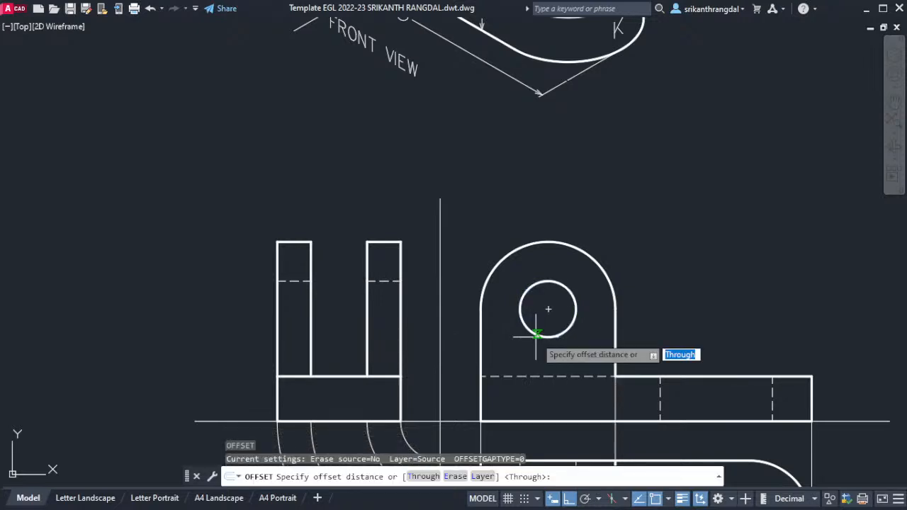
{"action": "type", "text": "t"}
{"action": "key", "text": "Return"}
{"action": "left_click", "coordinate": [388, 281]}
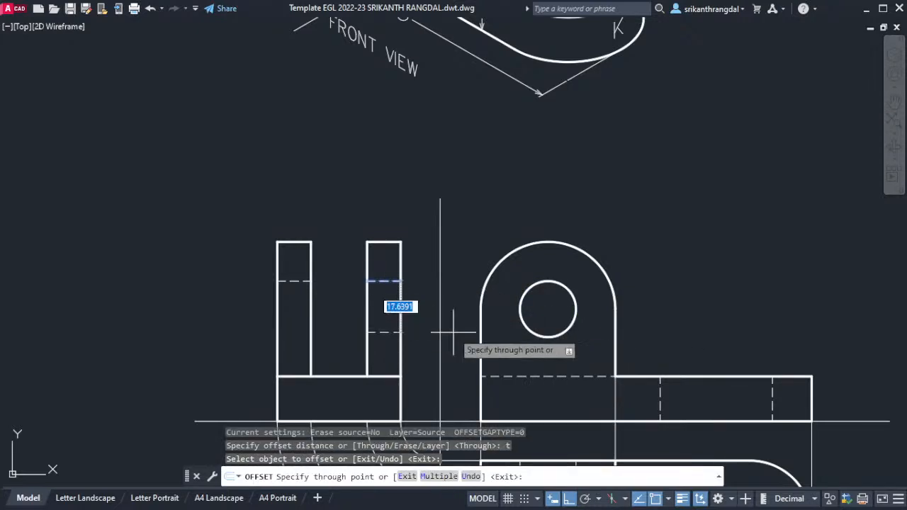
- Offset both uprights' dashed lines through the hole's bottom edge
{"action": "left_click", "coordinate": [548, 337]}
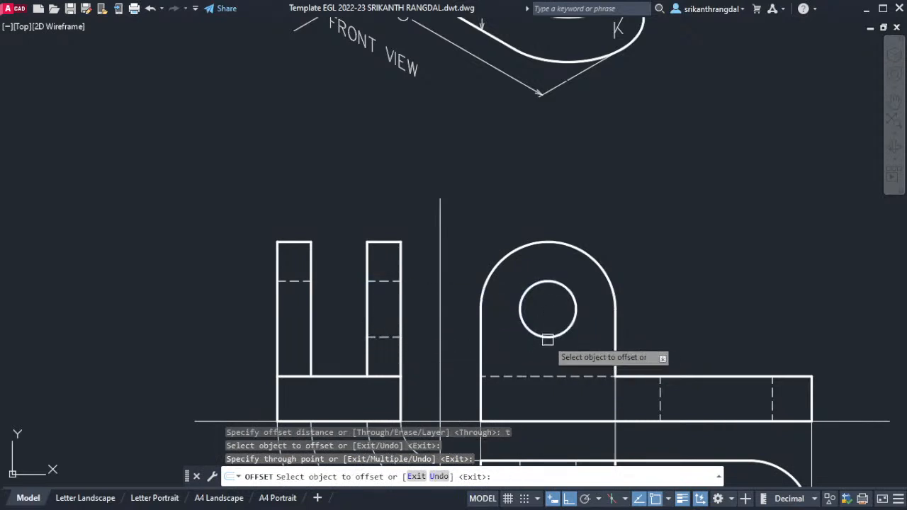
{"action": "left_click", "coordinate": [293, 281]}
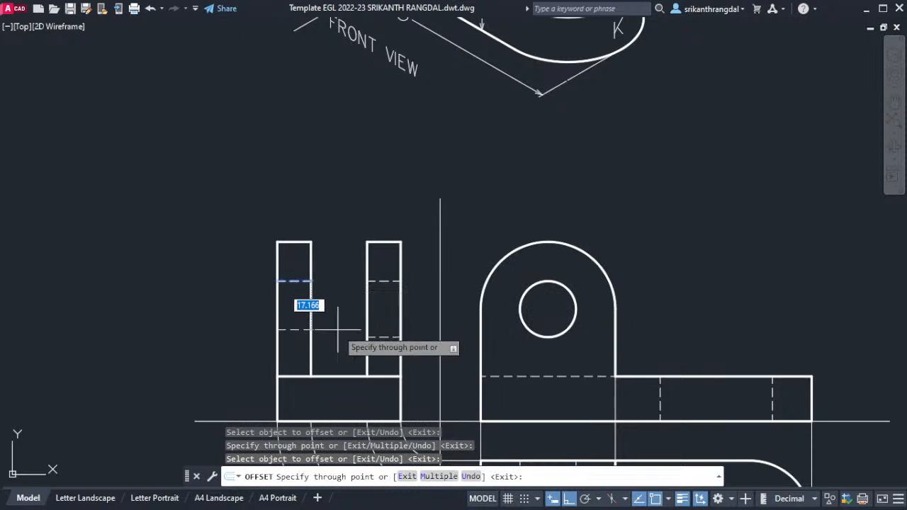
{"action": "left_click", "coordinate": [547, 337]}
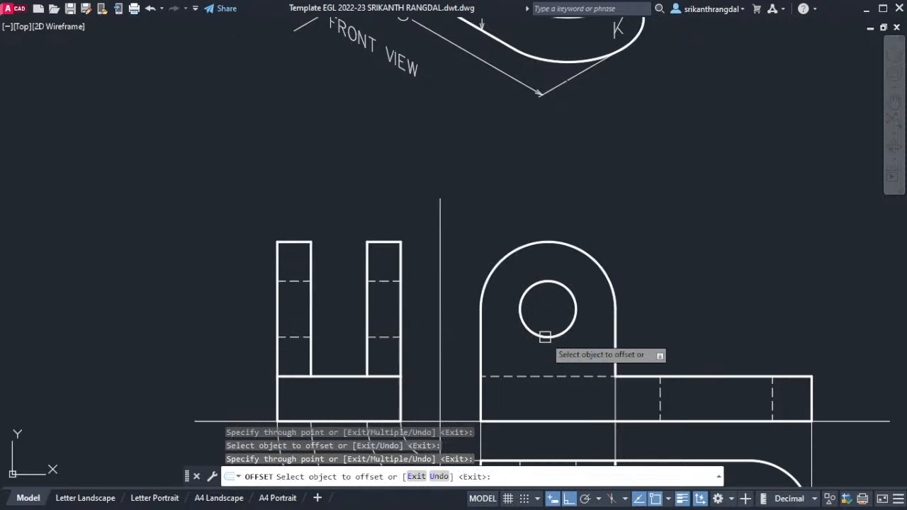
{"action": "key", "text": "Return"}
{"action": "middle_click_drag", "start_coordinate": [404, 379], "coordinate": [379, 324]}
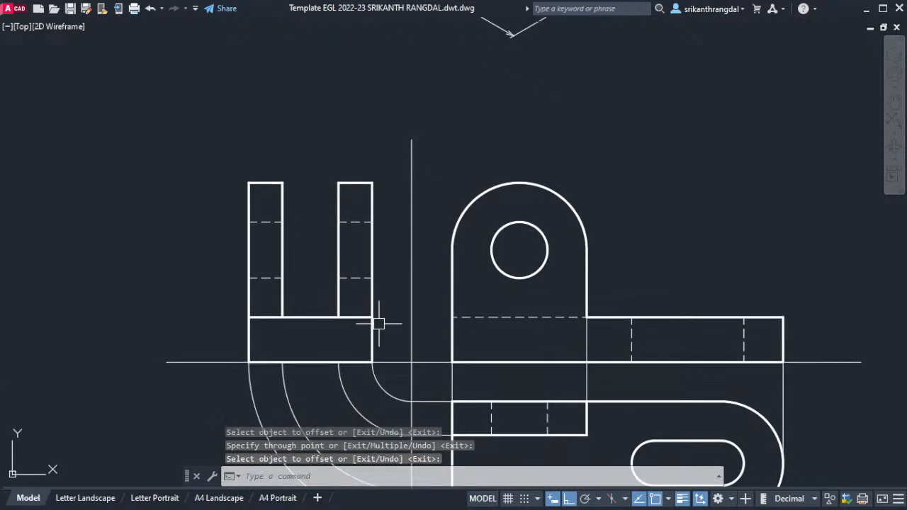
{"action": "middle_click_drag", "start_coordinate": [350, 362], "coordinate": [324, 265]}
- Erase the inner and middle construction arcs and the leftover thin projection line
{"action": "key", "text": "Return"}
{"action": "left_click", "coordinate": [335, 319]}
{"action": "left_click", "coordinate": [310, 369]}
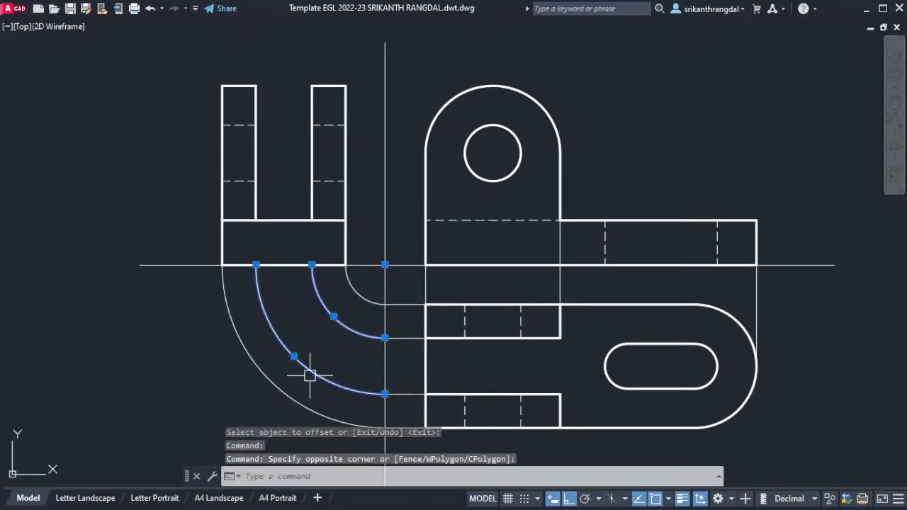
{"action": "type", "text": "e"}
{"action": "key", "text": "Return"}
{"action": "left_click", "coordinate": [409, 392]}
{"action": "key", "text": "Return"}
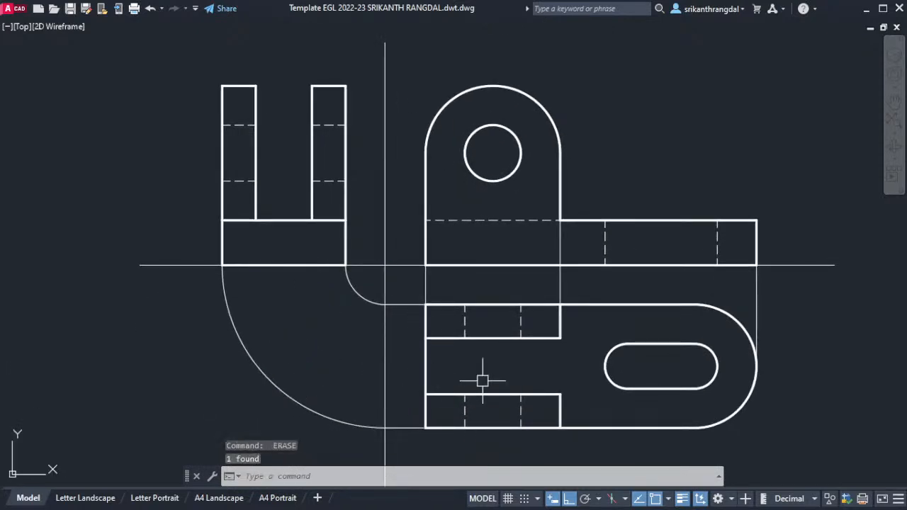
{"action": "middle_click_drag", "start_coordinate": [481, 376], "coordinate": [470, 375]}
{"action": "middle_click_drag", "start_coordinate": [562, 382], "coordinate": [562, 394]}
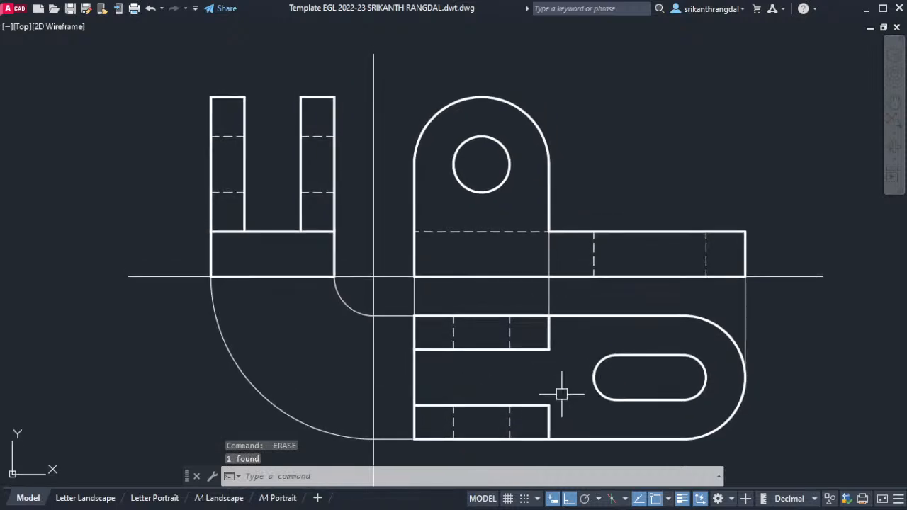
- Offset the short horizontal line and short bottom line Through the slot's top and edge
{"action": "type", "text": "o"}
{"action": "key", "text": "Return"}
{"action": "type", "text": "t"}
{"action": "key", "text": "Return"}
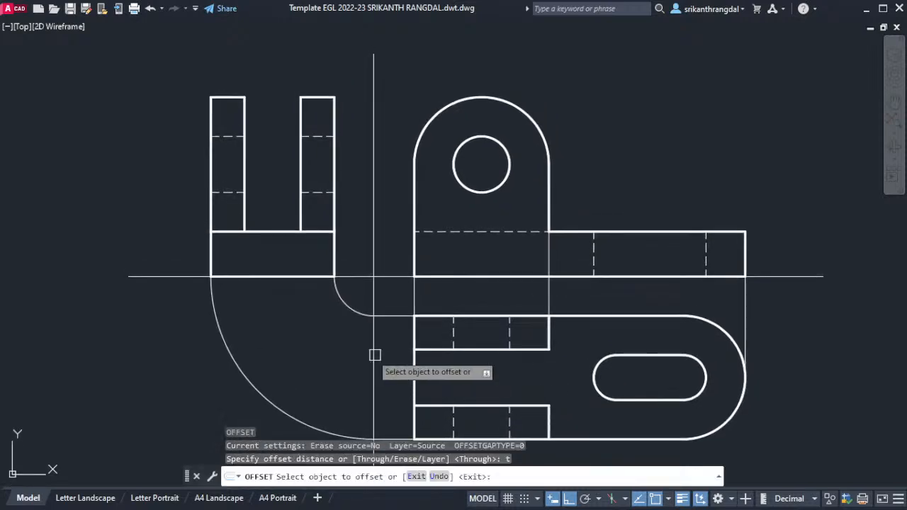
{"action": "left_click", "coordinate": [385, 314]}
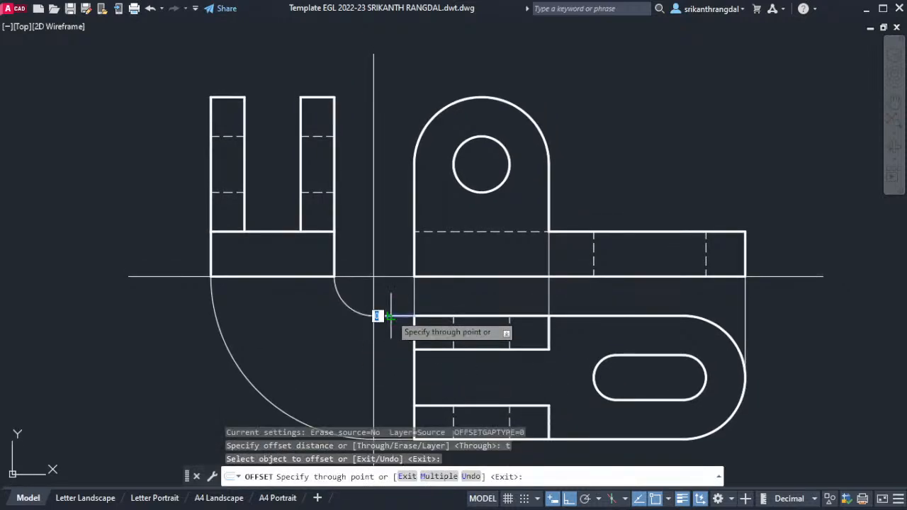
{"action": "left_click", "coordinate": [636, 354]}
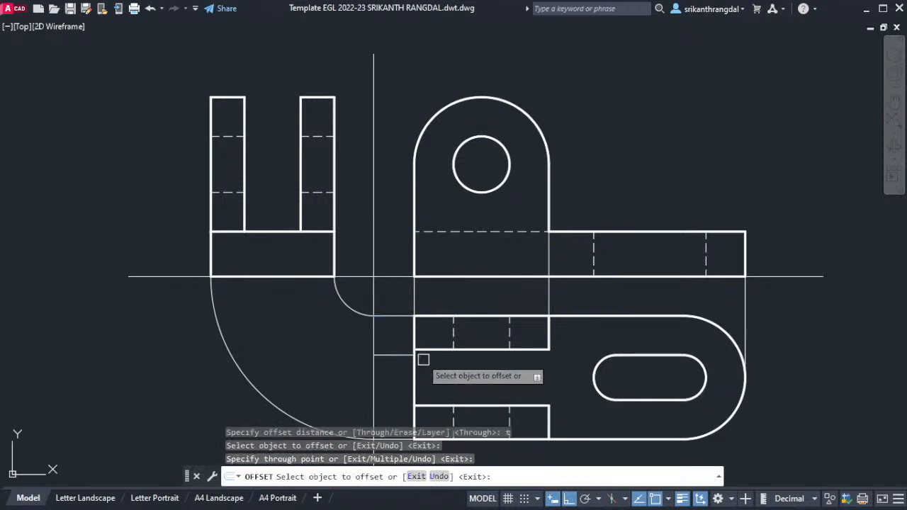
{"action": "scroll", "coordinate": [419, 360], "scroll_direction": "up", "scroll_amount": 8}
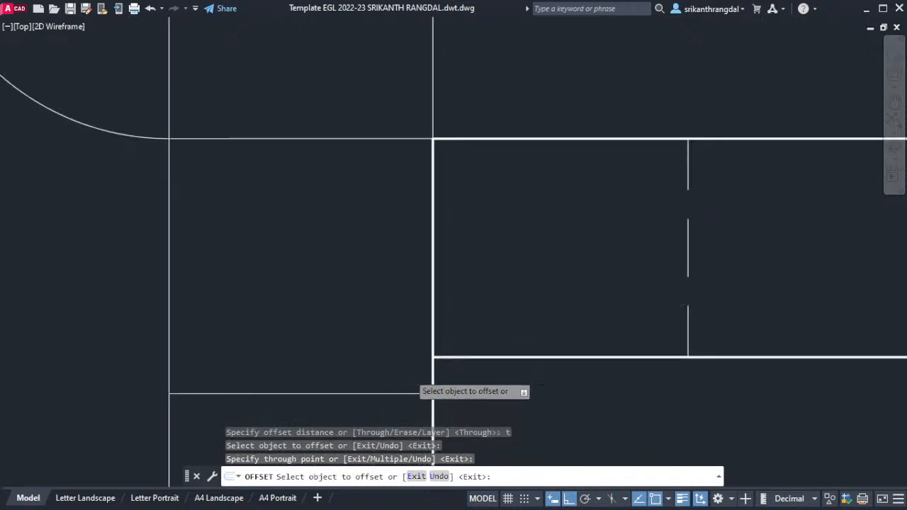
{"action": "scroll", "coordinate": [415, 380], "scroll_direction": "down", "scroll_amount": 6}
{"action": "middle_click_drag", "start_coordinate": [531, 410], "coordinate": [523, 315]}
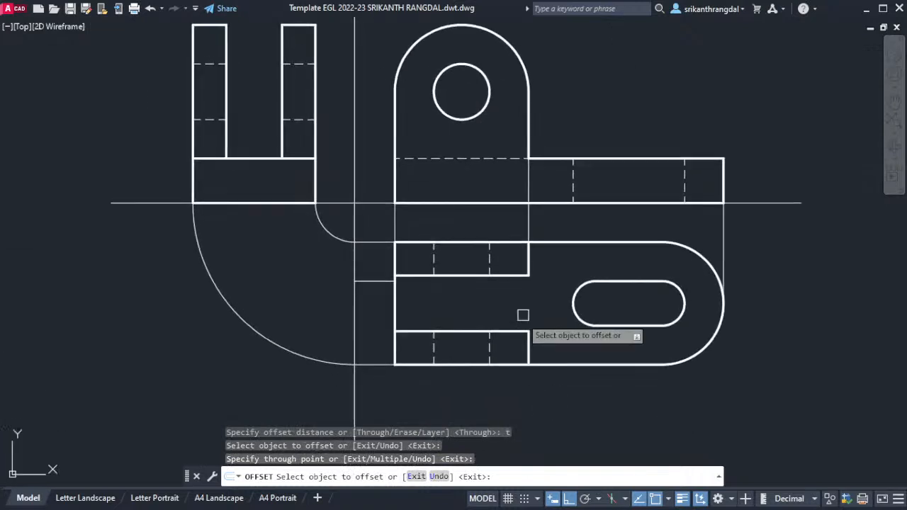
{"action": "left_click", "coordinate": [371, 365]}
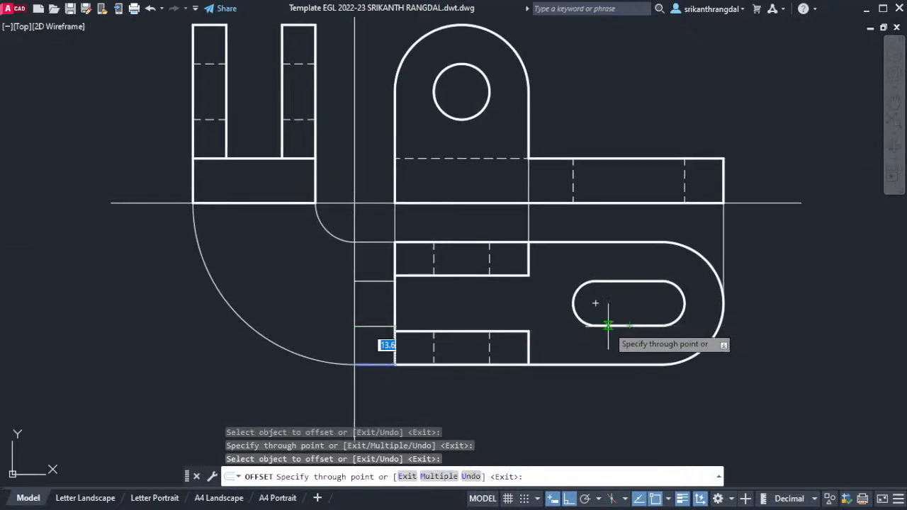
{"action": "left_click", "coordinate": [608, 325]}
- Create two successive concentric copies of the small fillet arc, stepping outward toward the outer arc
{"action": "left_click", "coordinate": [337, 238]}
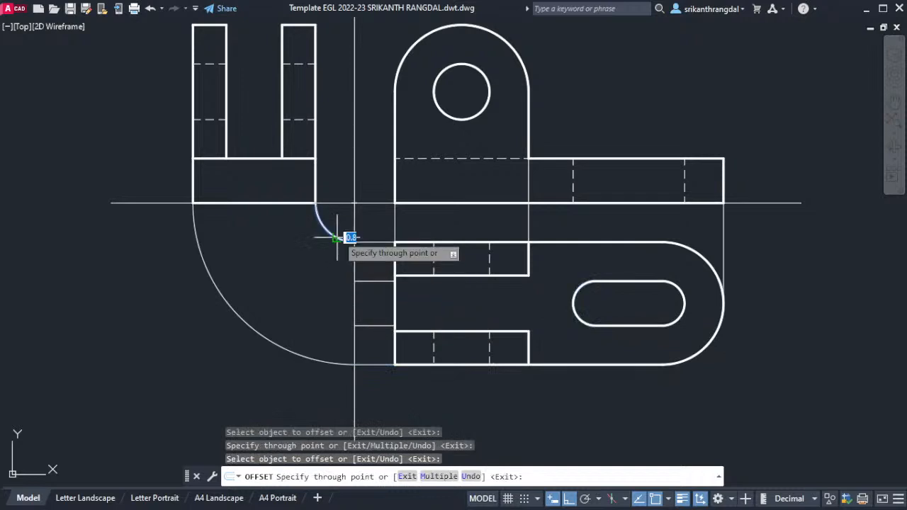
{"action": "left_click", "coordinate": [330, 279]}
{"action": "left_click", "coordinate": [330, 279]}
{"action": "left_click", "coordinate": [359, 325]}
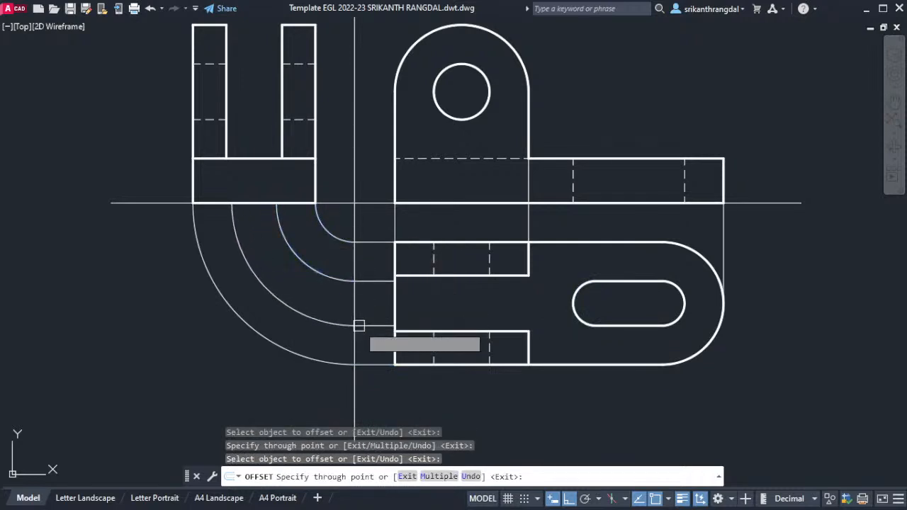
{"action": "key", "text": "Return"}
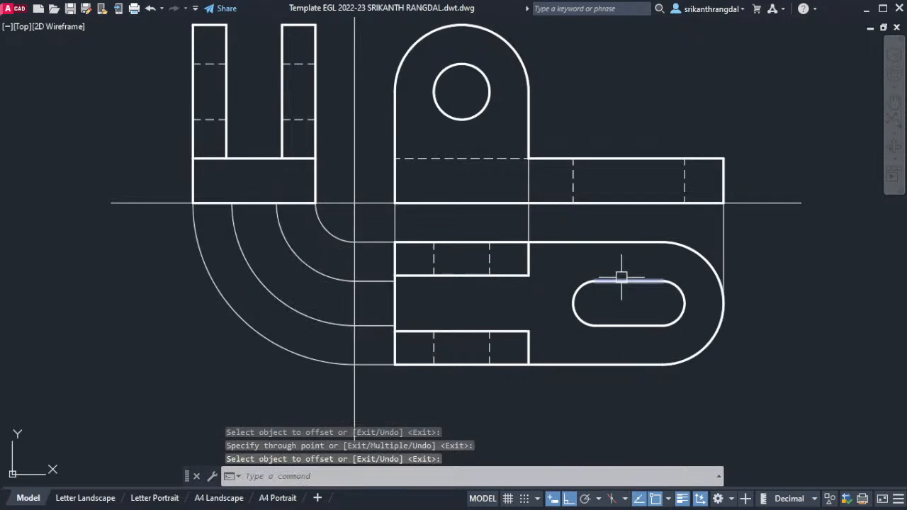
- Draw two vertical lines from the arc ends up to the top of the left view's base
{"action": "type", "text": "l"}
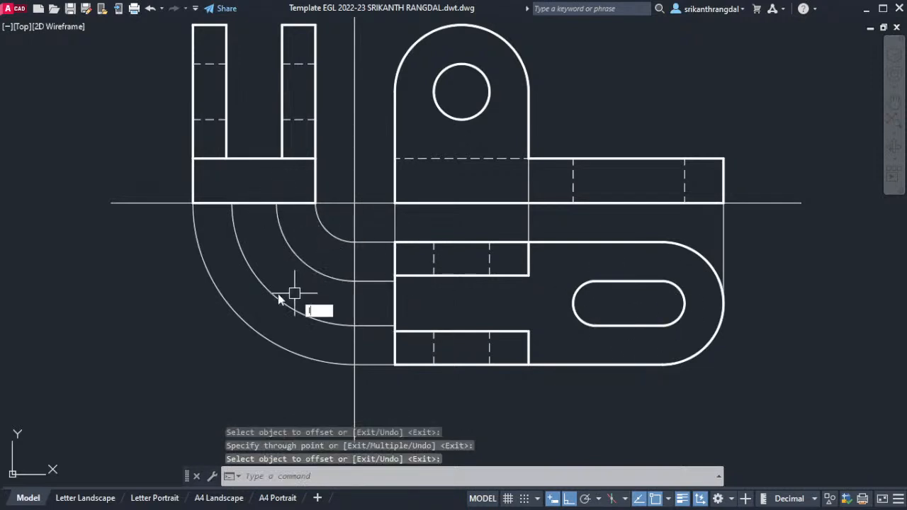
{"action": "key", "text": "Return"}
{"action": "left_click", "coordinate": [231, 204]}
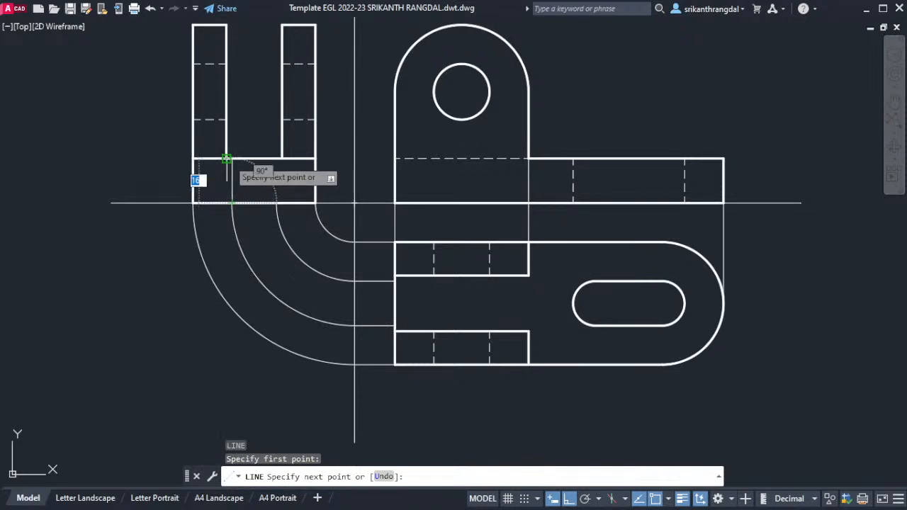
{"action": "left_click", "coordinate": [232, 159]}
{"action": "key", "text": "Return"}
{"action": "key", "text": "Return"}
{"action": "left_click", "coordinate": [276, 203]}
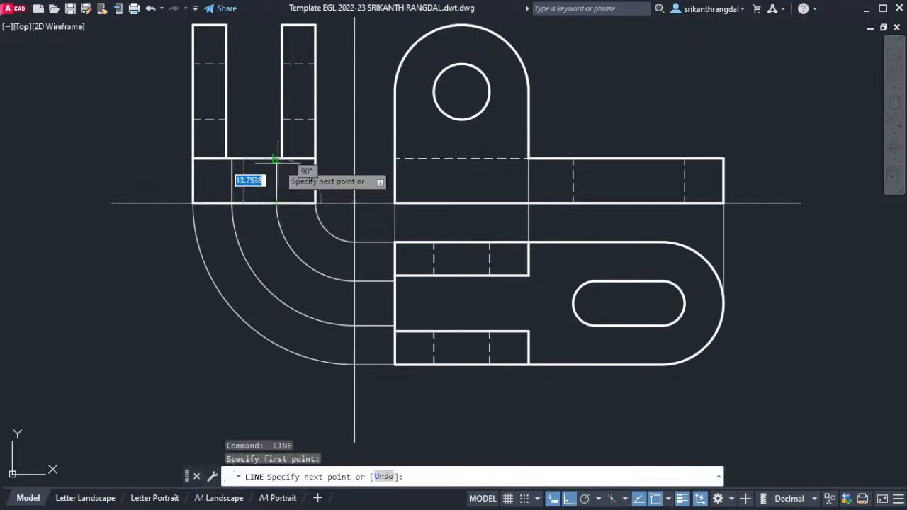
{"action": "left_click", "coordinate": [277, 159]}
- Use MATCHPROP to give the new vertical lines the existing dashed hidden-line style
{"action": "key", "text": "Return"}
{"action": "type", "text": "ma"}
{"action": "key", "text": "Return"}
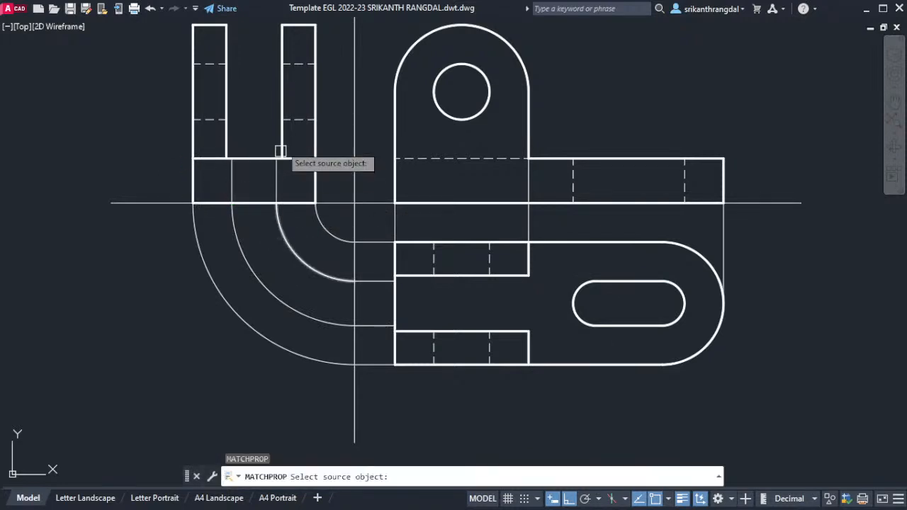
{"action": "left_click", "coordinate": [297, 120]}
{"action": "left_click", "coordinate": [232, 181]}
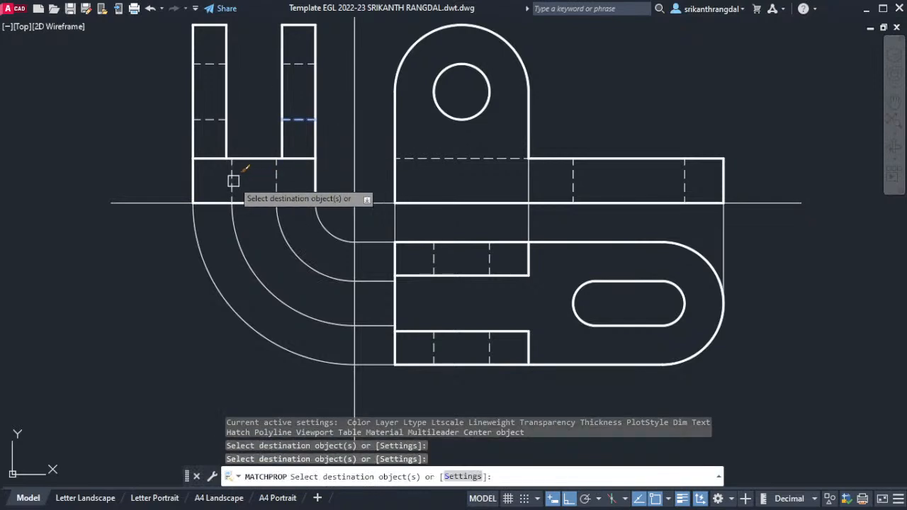
{"action": "key", "text": "Return"}
- Erase the two middle transfer arcs and the two short projection lines
{"action": "left_click", "coordinate": [304, 245]}
{"action": "left_click", "coordinate": [253, 304]}
{"action": "type", "text": "e"}
{"action": "key", "text": "Return"}
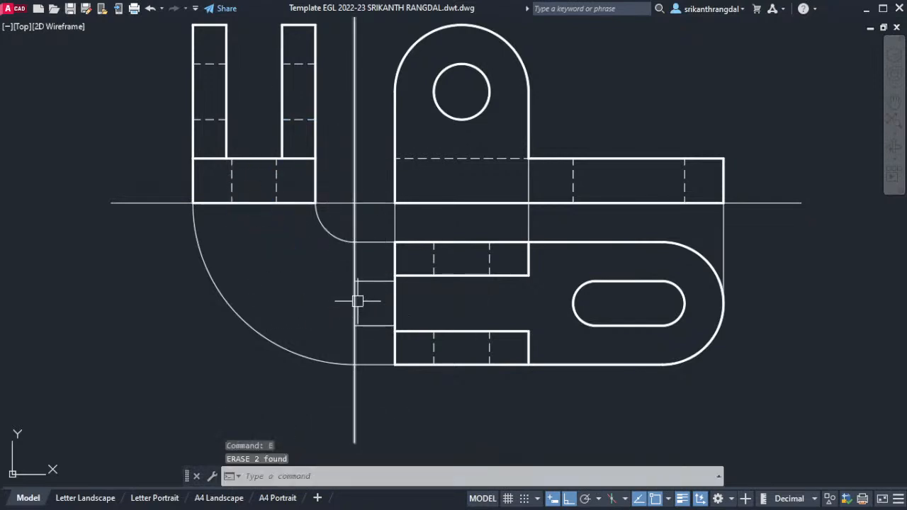
{"action": "left_click", "coordinate": [382, 265]}
{"action": "left_click", "coordinate": [360, 332]}
{"action": "key", "text": "Return"}
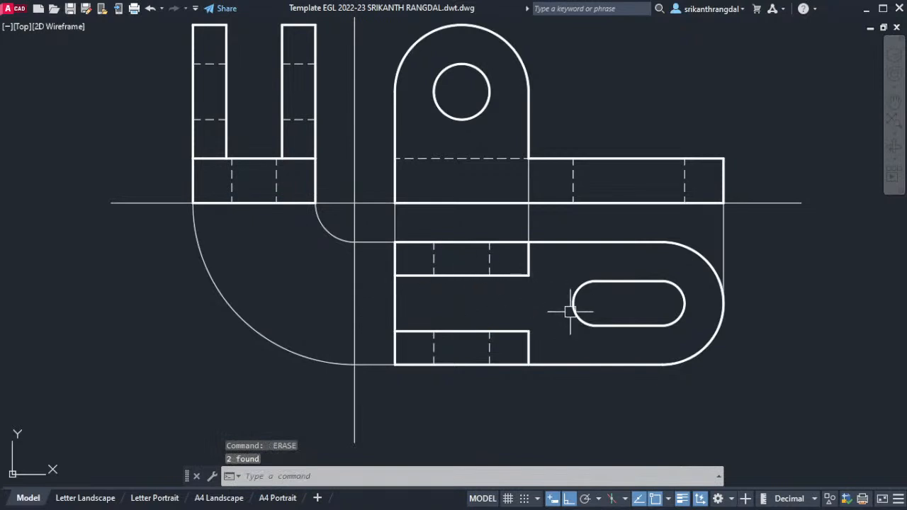
{"action": "middle_click_drag", "start_coordinate": [510, 319], "coordinate": [506, 406]}
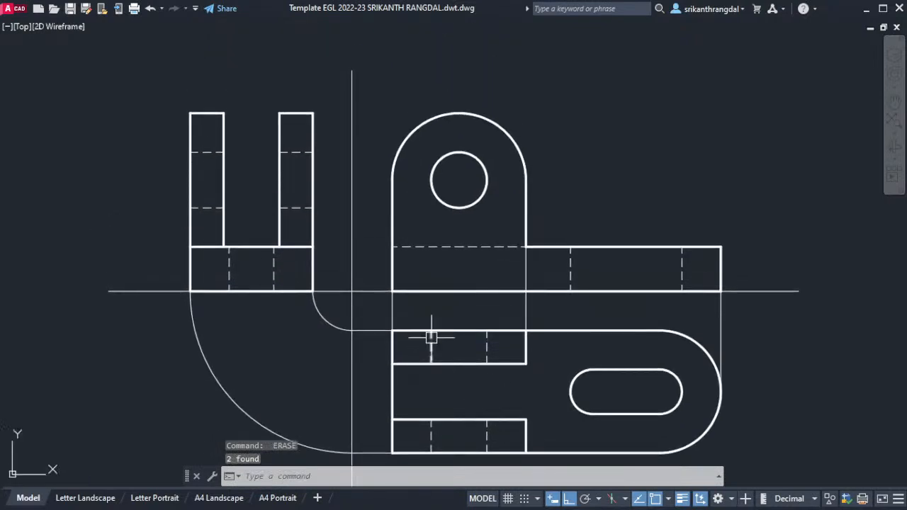
{"action": "type", "text": "l"}
{"action": "key", "text": "Return"}
- Draw a horizontal projection line left from the lug's top and delete the vertical line below it
{"action": "left_click", "coordinate": [459, 113]}
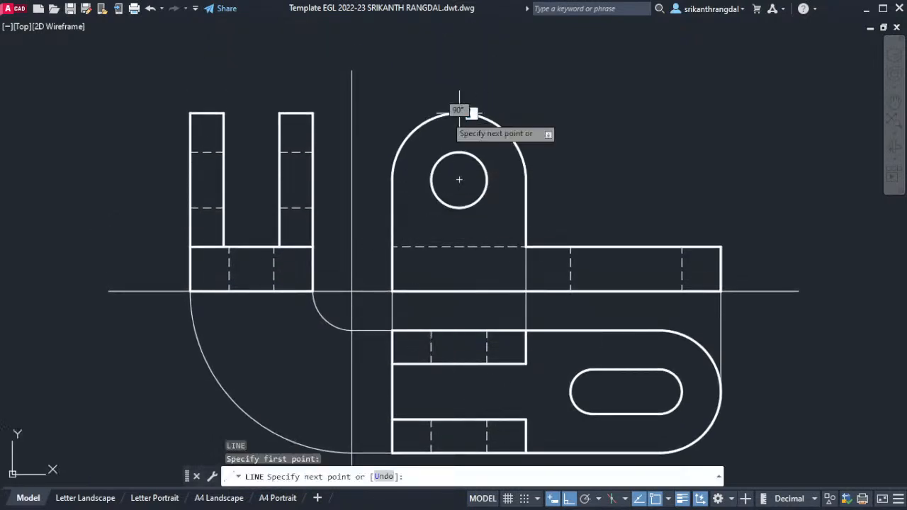
{"action": "left_click", "coordinate": [314, 113]}
{"action": "key", "text": "Return"}
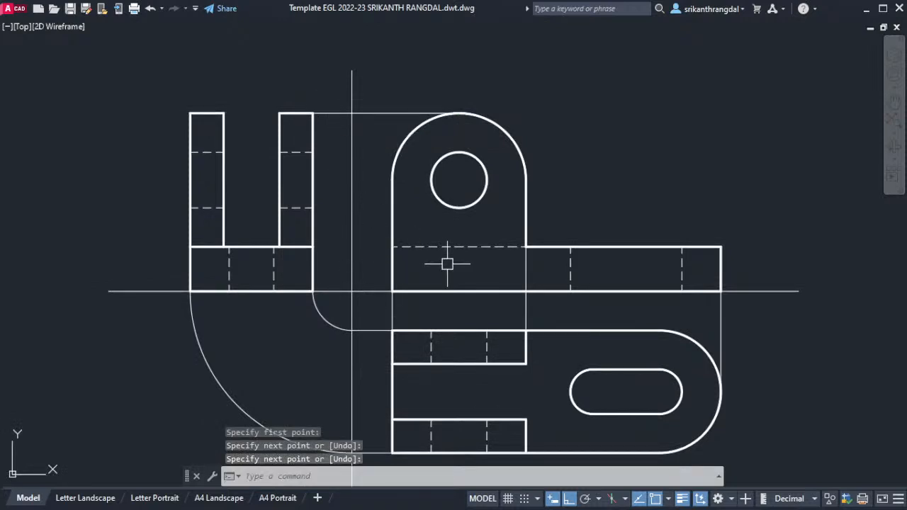
{"action": "left_click", "coordinate": [523, 322]}
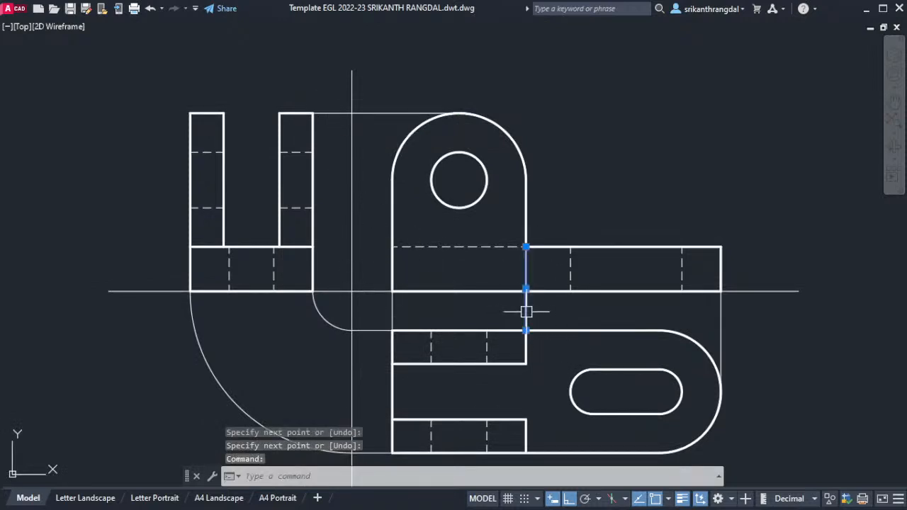
{"action": "key", "text": "Delete"}
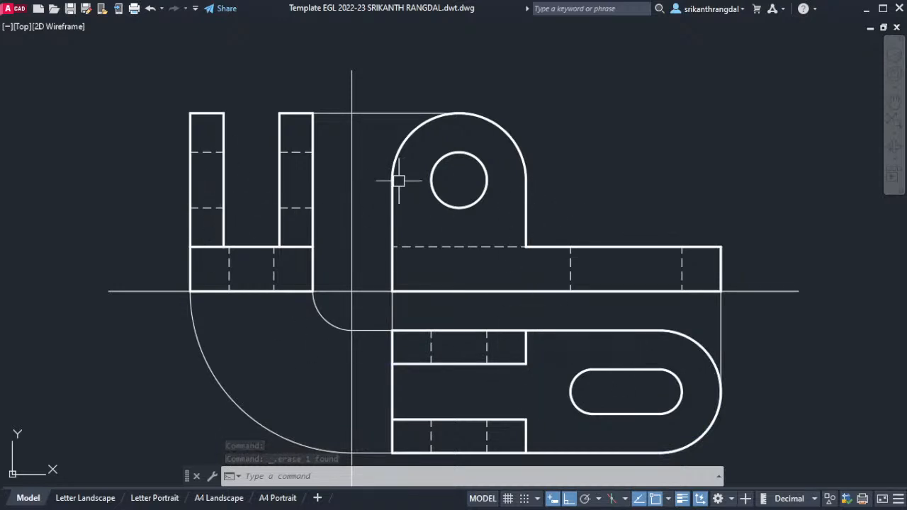
- Pan and zoom to check the isometric figure and the finished orthographic views
{"action": "middle_click_drag", "start_coordinate": [451, 122], "coordinate": [462, 438]}
{"action": "scroll", "coordinate": [274, 104], "scroll_direction": "down", "scroll_amount": 2}
{"action": "middle_click_drag", "start_coordinate": [290, 87], "coordinate": [291, 171]}
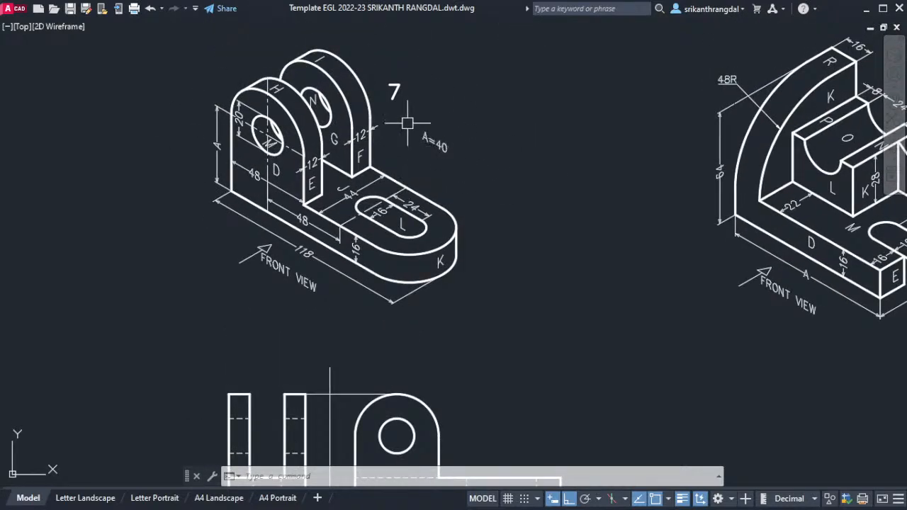
{"action": "middle_click_drag", "start_coordinate": [516, 297], "coordinate": [480, 109]}
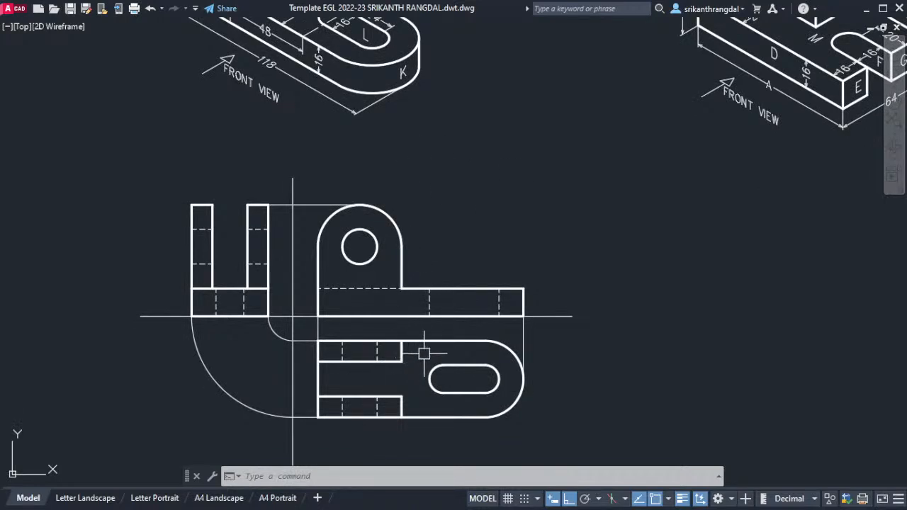
{"action": "middle_click_drag", "start_coordinate": [424, 309], "coordinate": [435, 226]}
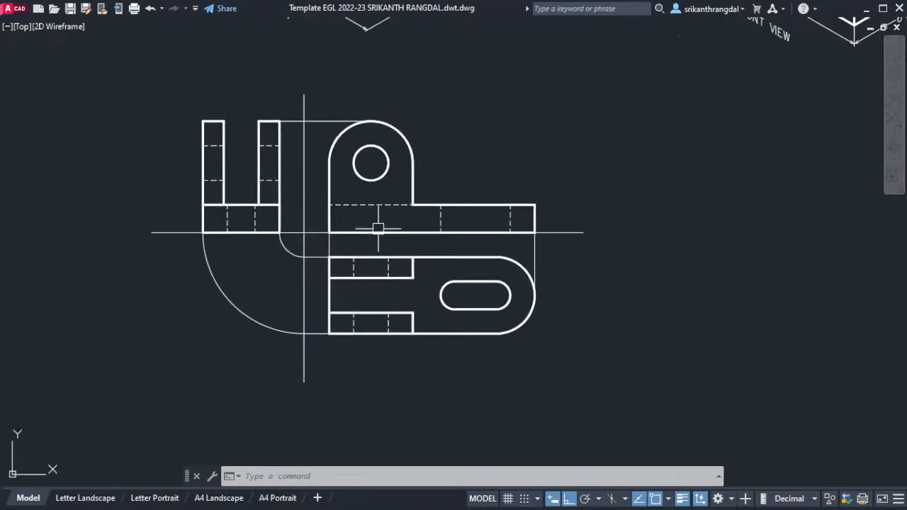
- Duplicate the Letter Landscape layout and drag Letter Landscape (2) beside the original
{"action": "left_click", "coordinate": [94, 498]}
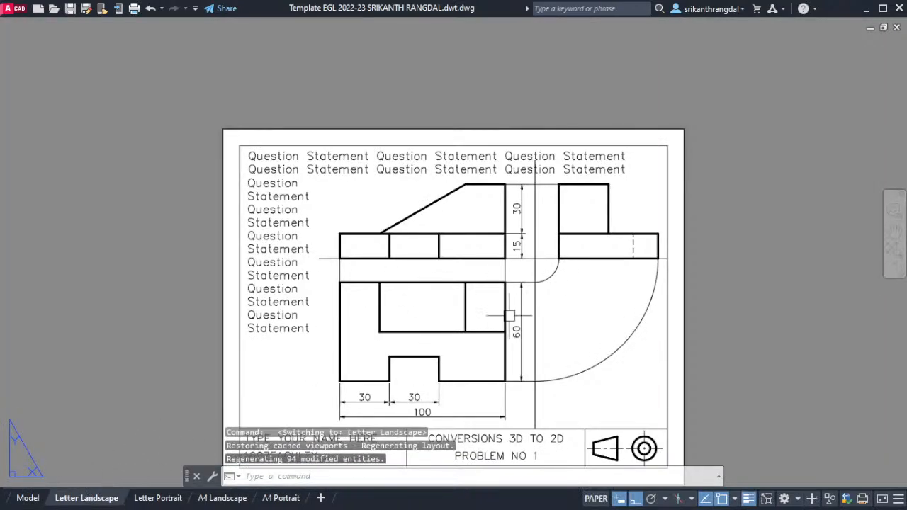
{"action": "right_click", "coordinate": [103, 499]}
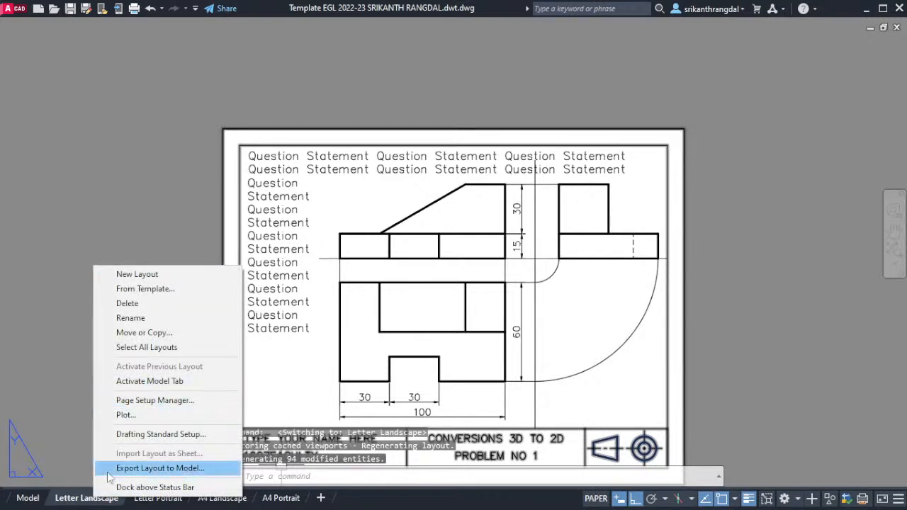
{"action": "left_click", "coordinate": [143, 332]}
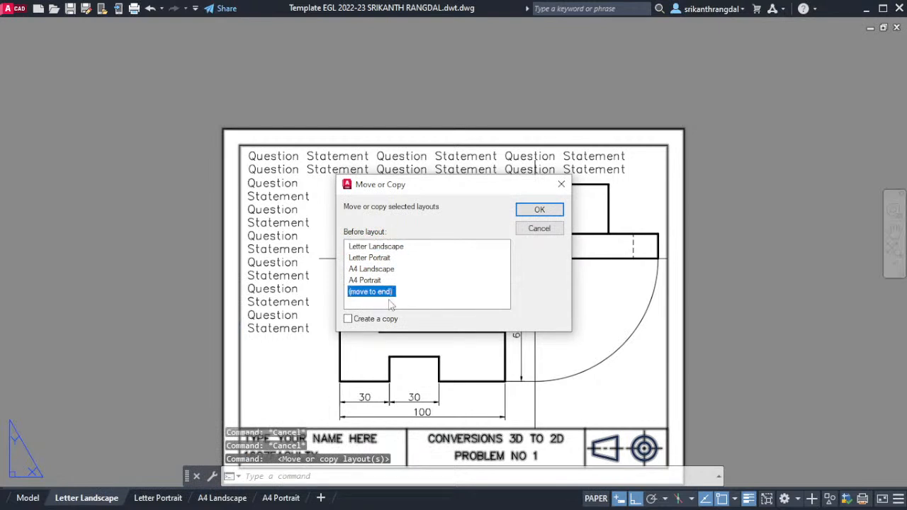
{"action": "left_click", "coordinate": [539, 210]}
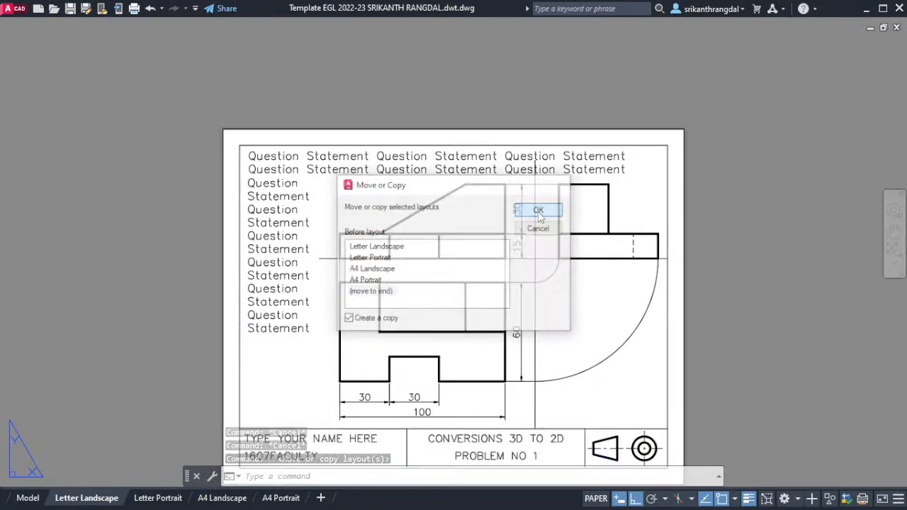
{"action": "left_click", "coordinate": [349, 496]}
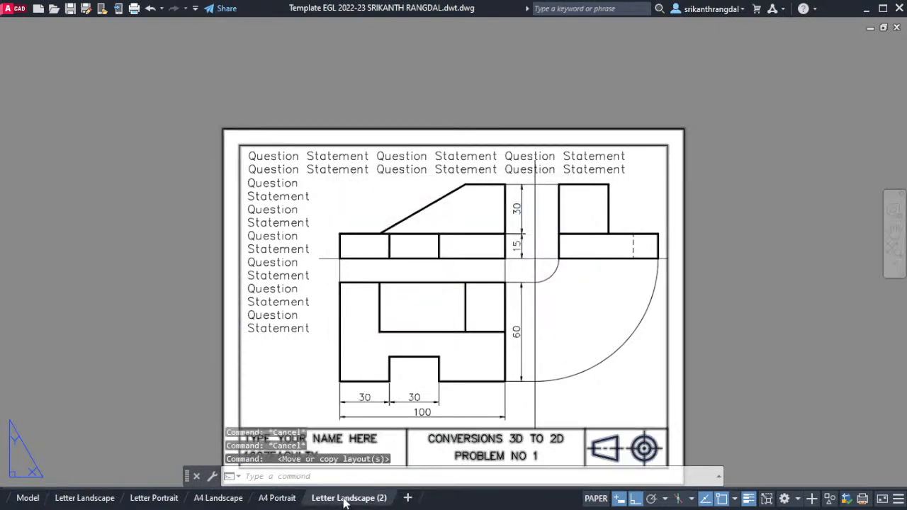
{"action": "left_click_drag", "start_coordinate": [153, 499], "coordinate": [95, 498]}
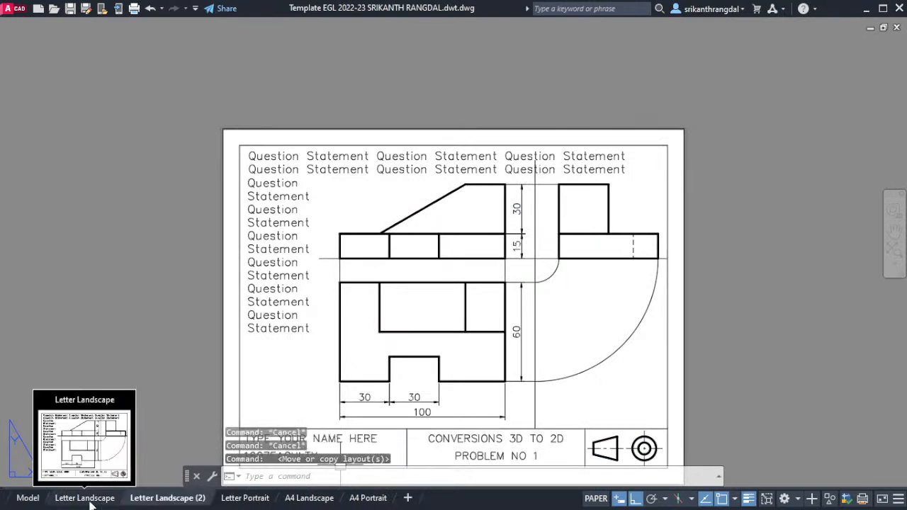
{"action": "left_click", "coordinate": [84, 500]}
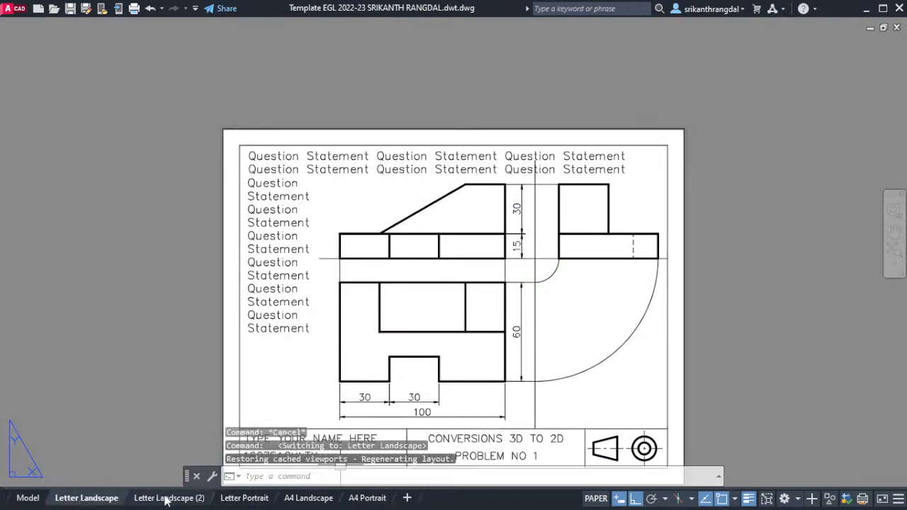
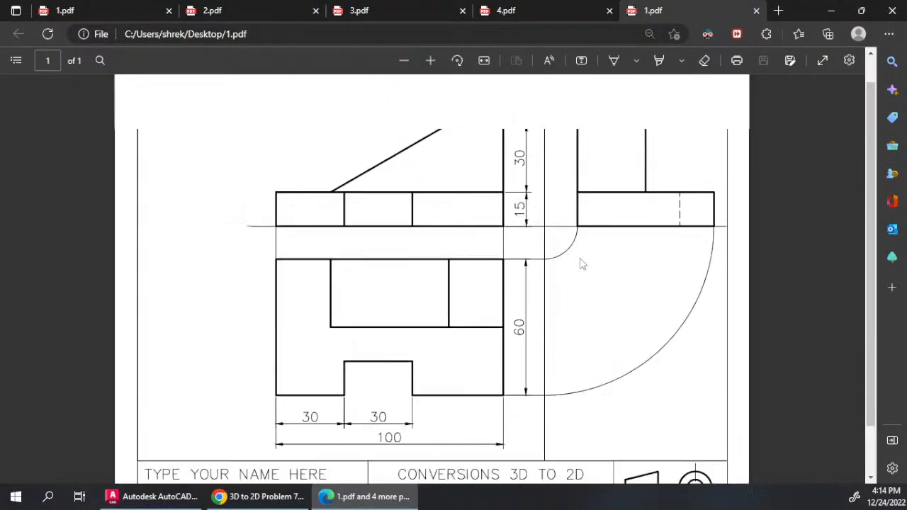
- Compare 1.pdf in Edge with the AutoCAD layout; the question-statement text is missing
{"action": "left_click", "coordinate": [153, 496]}
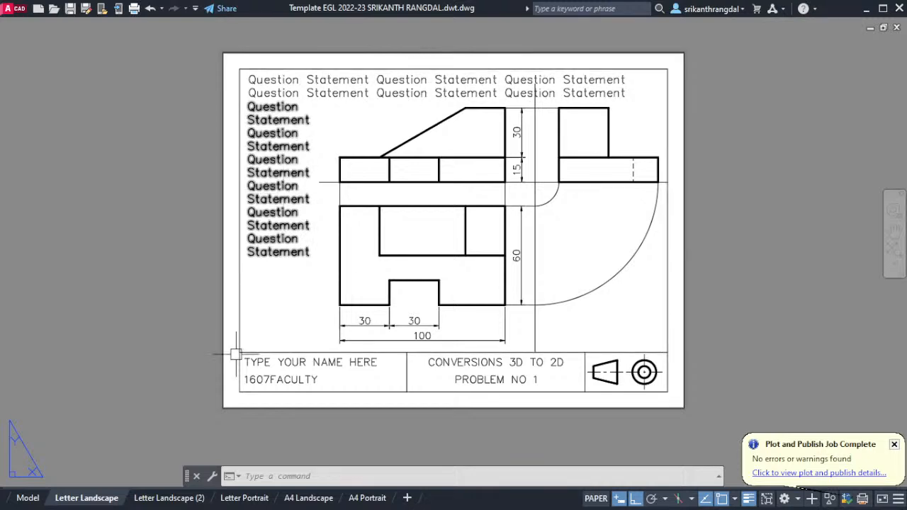
{"action": "mouse_move", "coordinate": [353, 500]}
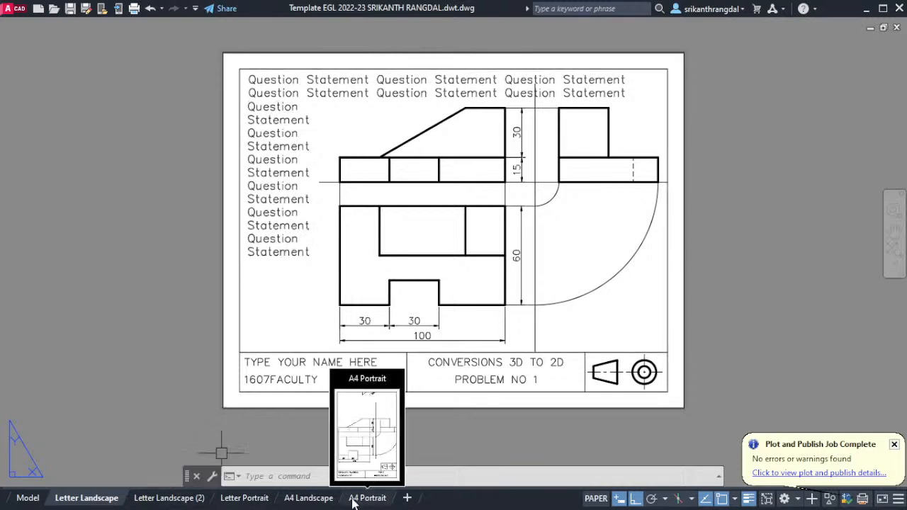
{"action": "key", "text": "alt+Tab"}
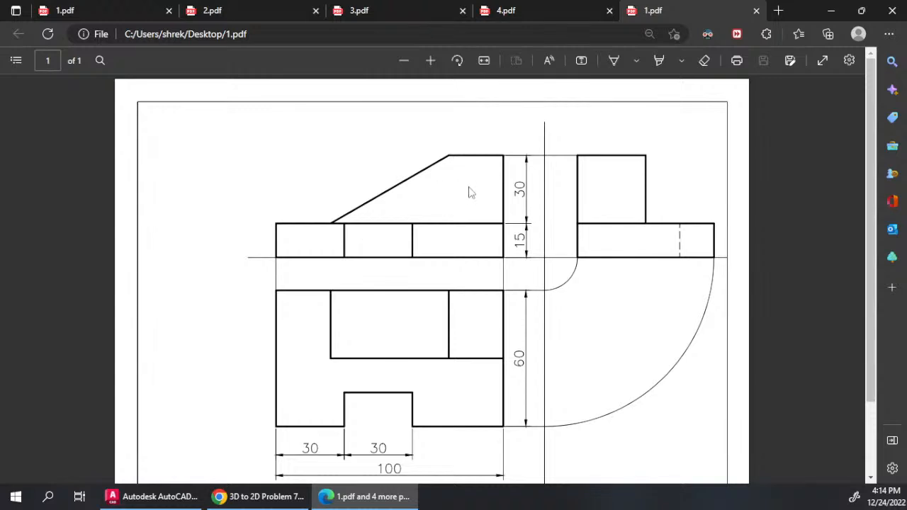
{"action": "scroll", "coordinate": [469, 234], "scroll_direction": "down", "scroll_amount": 3}
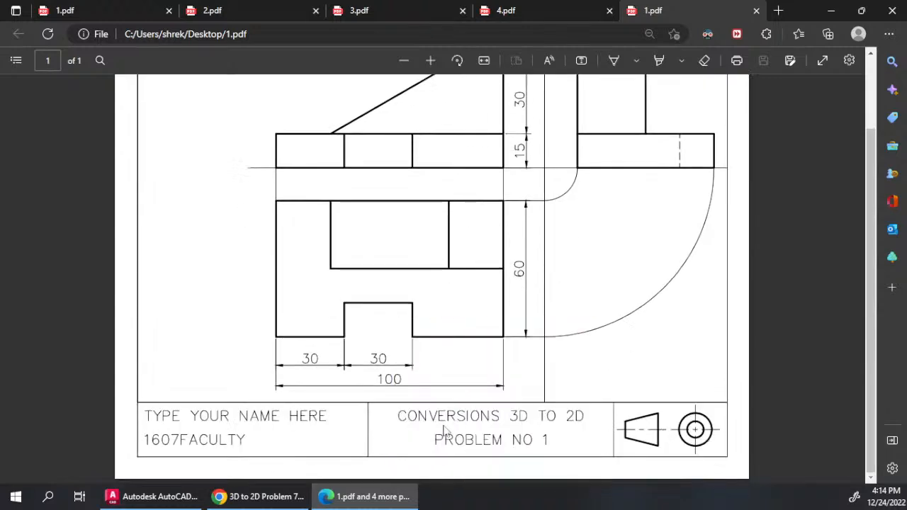
{"action": "mouse_move", "coordinate": [473, 419]}
{"action": "scroll", "coordinate": [224, 216], "scroll_direction": "up", "scroll_amount": 2}
- Back in AutoCAD, start a new plot of the Letter Landscape layout as a single sheet
{"action": "key", "text": "alt+Tab"}
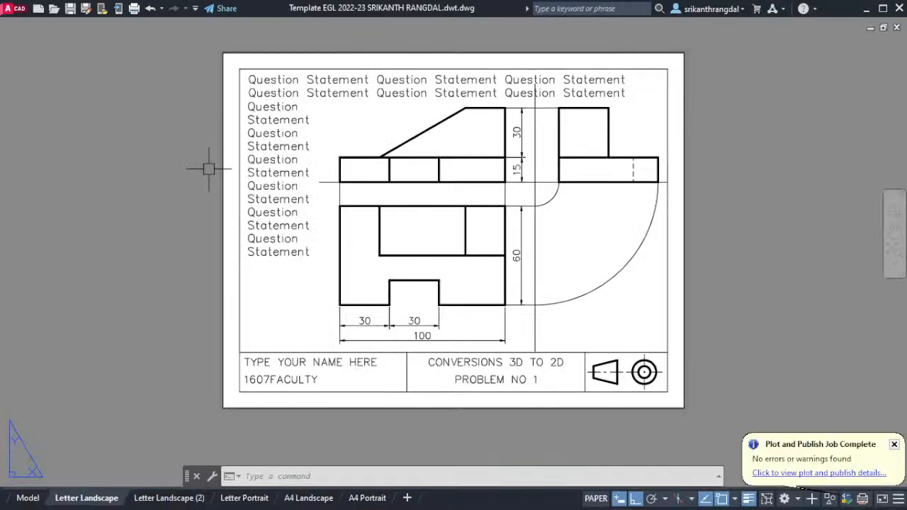
{"action": "scroll", "coordinate": [518, 292], "scroll_direction": "down", "scroll_amount": 2}
{"action": "key", "text": "ctrl+p"}
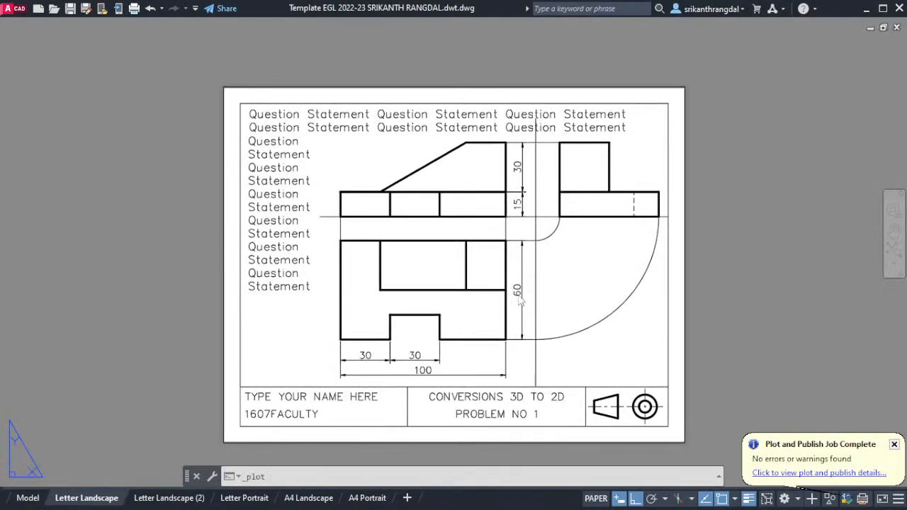
{"action": "left_click", "coordinate": [391, 284]}
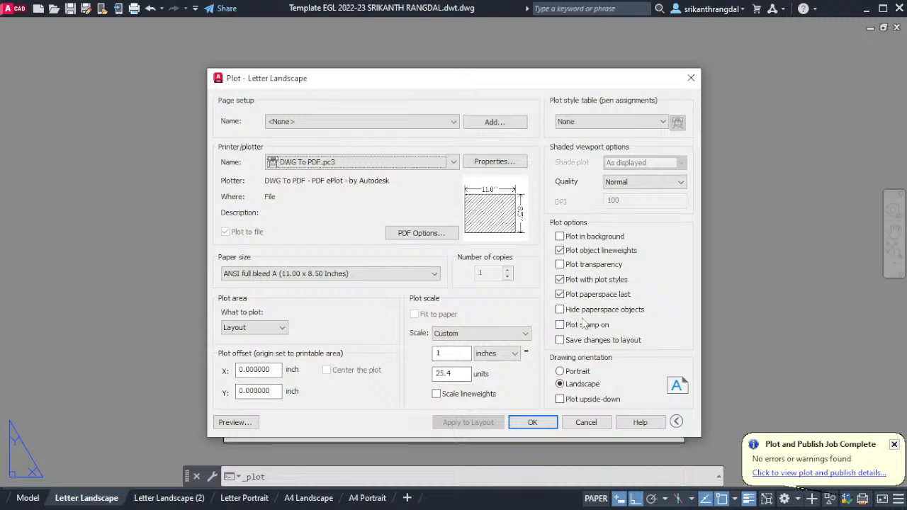
- Plot with Hide paperspace objects ticked and save the result as 5.pdf on the Desktop
{"action": "mouse_move", "coordinate": [628, 319]}
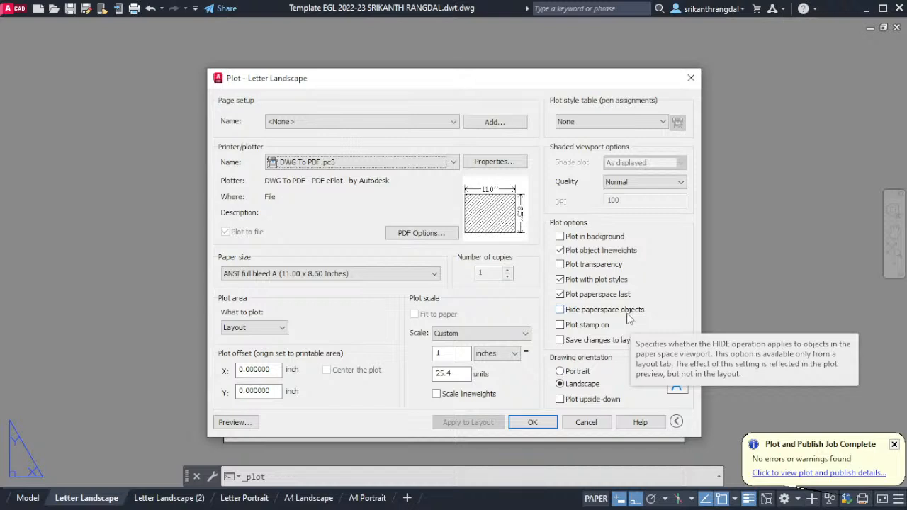
{"action": "left_click", "coordinate": [595, 312]}
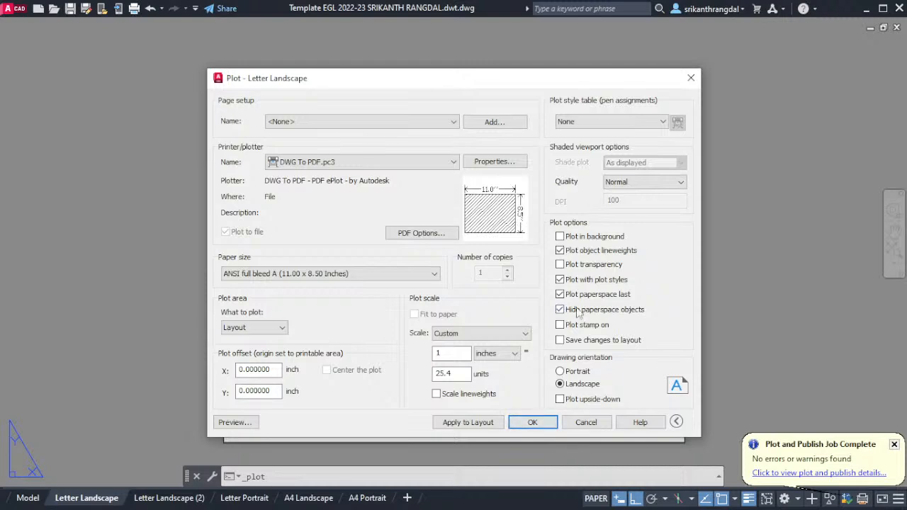
{"action": "left_click", "coordinate": [531, 422]}
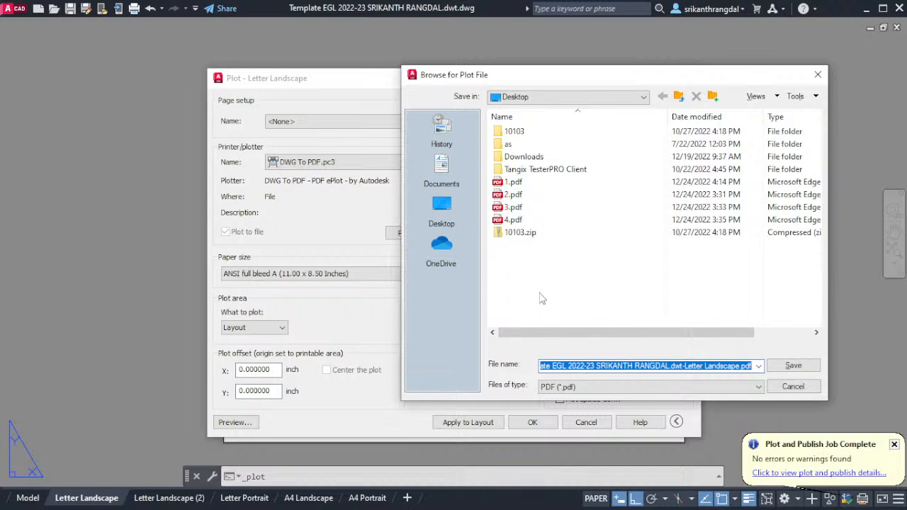
{"action": "type", "text": "5"}
{"action": "key", "text": "Return"}
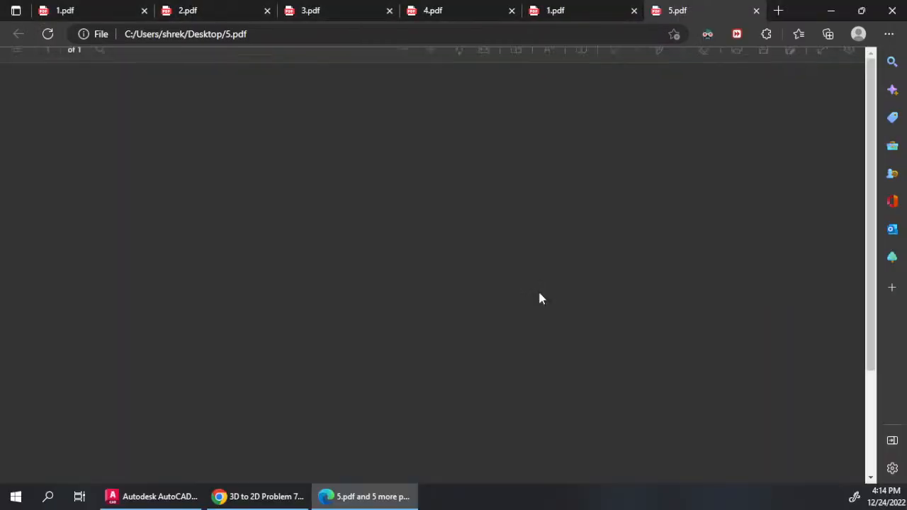
- Scroll through 5.pdf, compare it with 1.pdf, and return to AutoCAD
{"action": "scroll", "coordinate": [506, 284], "scroll_direction": "down", "scroll_amount": 2}
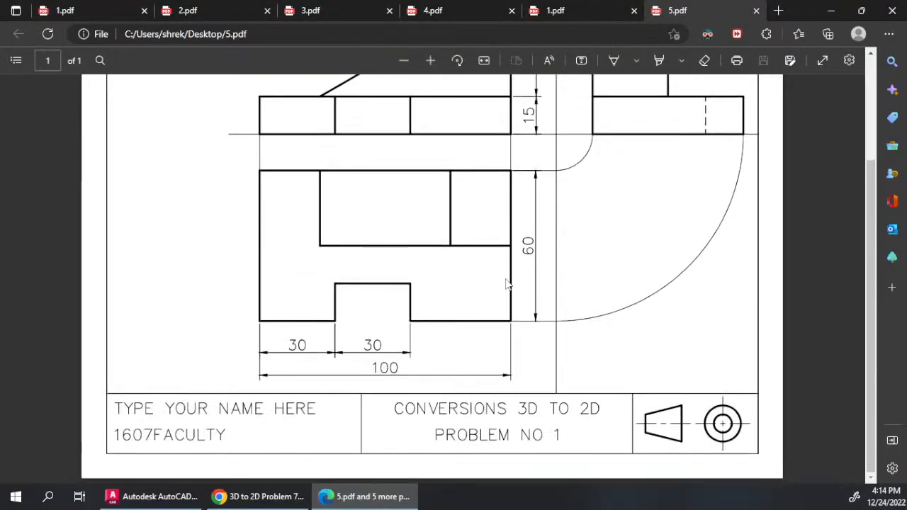
{"action": "scroll", "coordinate": [461, 421], "scroll_direction": "up", "scroll_amount": 2}
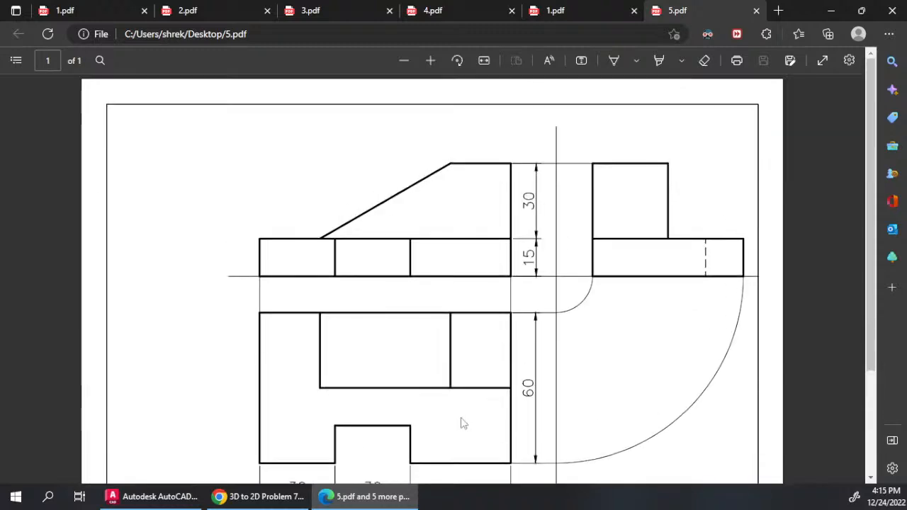
{"action": "left_click", "coordinate": [593, 7]}
{"action": "left_click", "coordinate": [698, 7]}
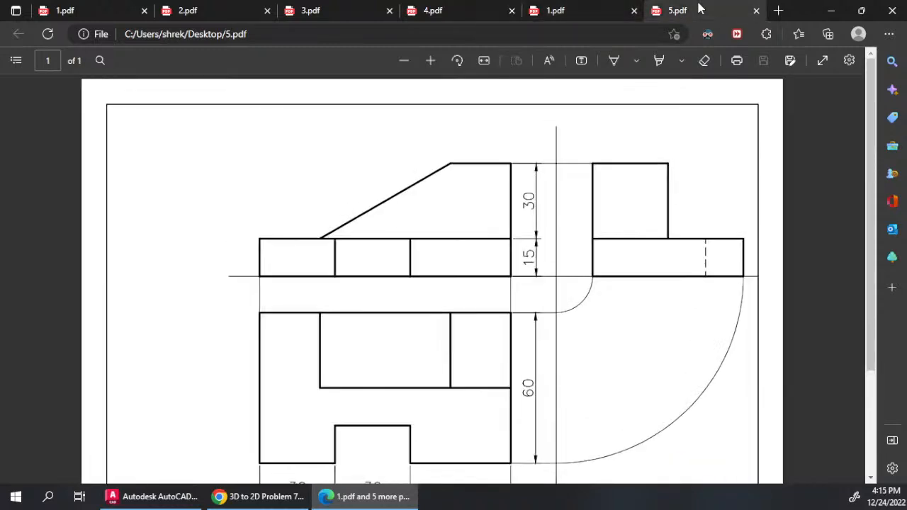
{"action": "left_click", "coordinate": [333, 495]}
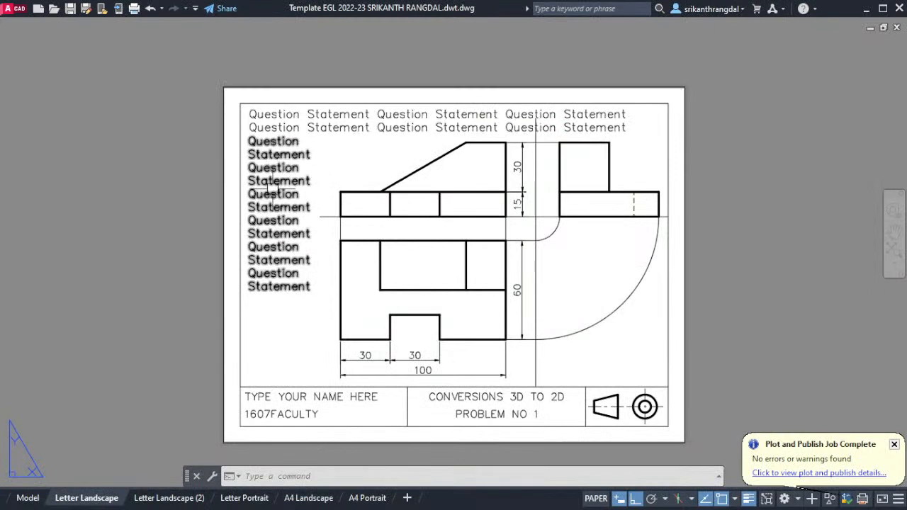
- Re-plot the single sheet with Plot paperspace last turned off, saving it as 6.pdf
{"action": "key", "text": "ctrl+p"}
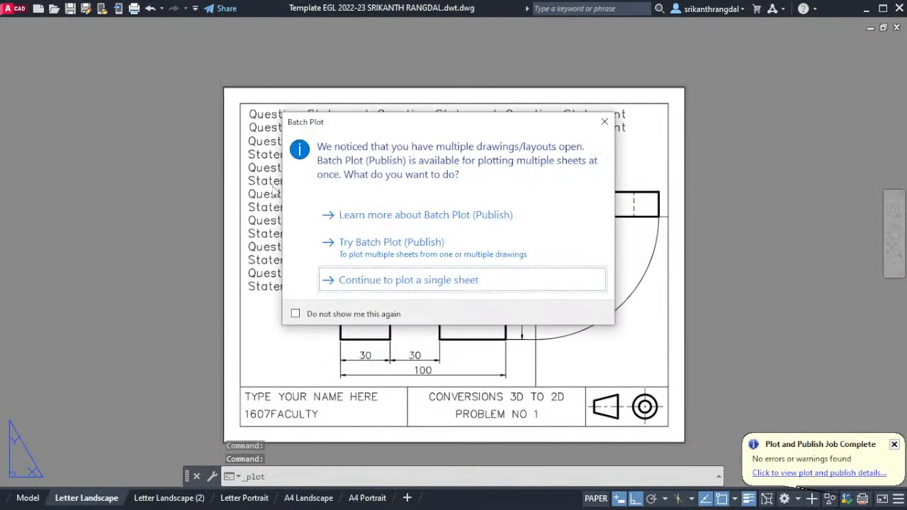
{"action": "left_click", "coordinate": [403, 283]}
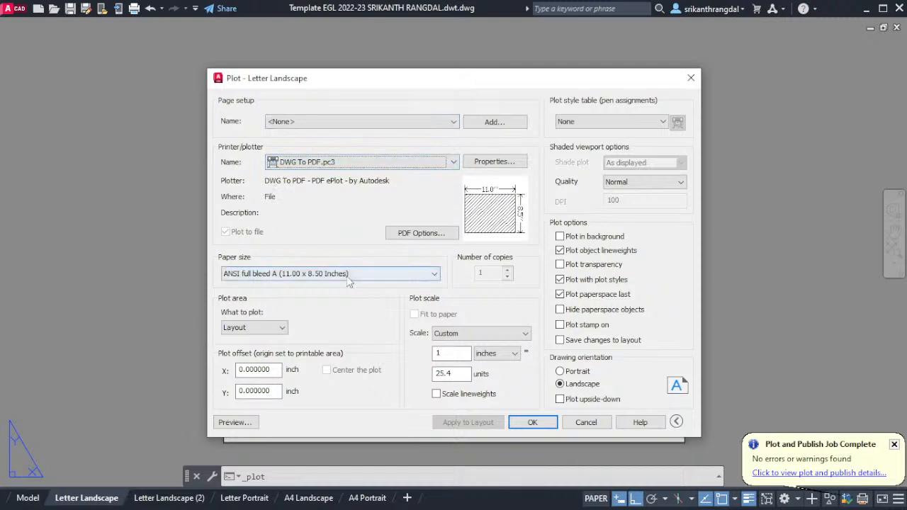
{"action": "left_click", "coordinate": [421, 233]}
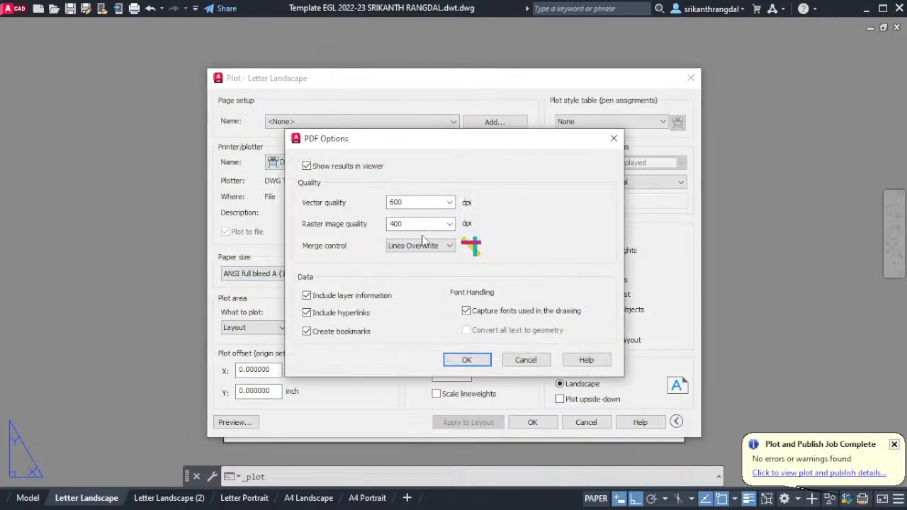
{"action": "left_click", "coordinate": [526, 360]}
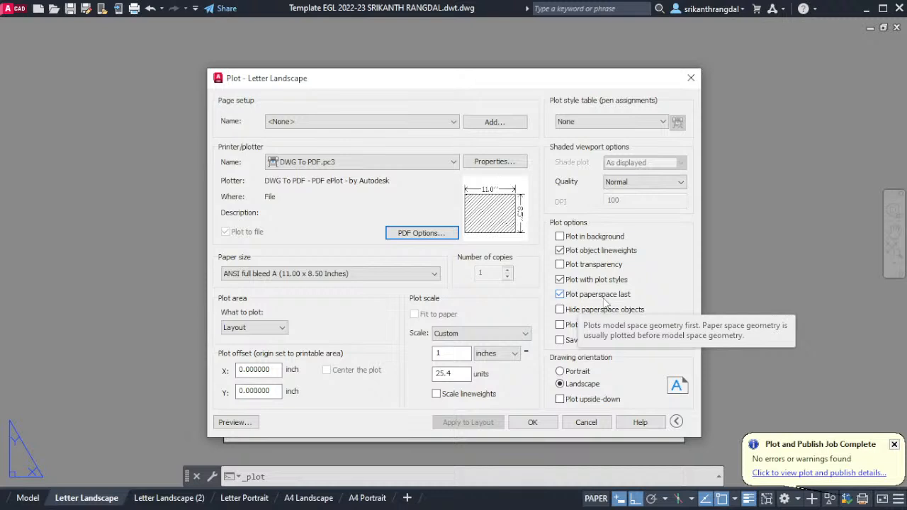
{"action": "left_click", "coordinate": [588, 296]}
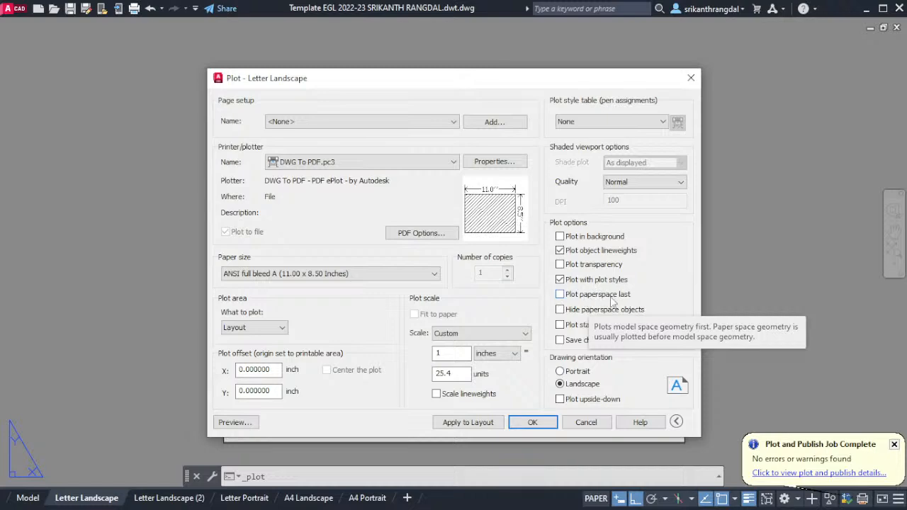
{"action": "left_click", "coordinate": [532, 422]}
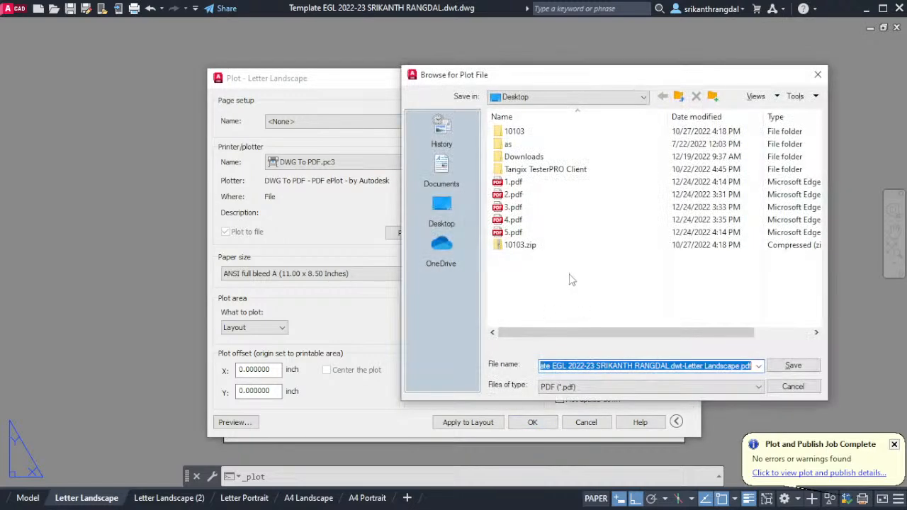
{"action": "type", "text": "d"}
{"action": "key", "text": "Return"}
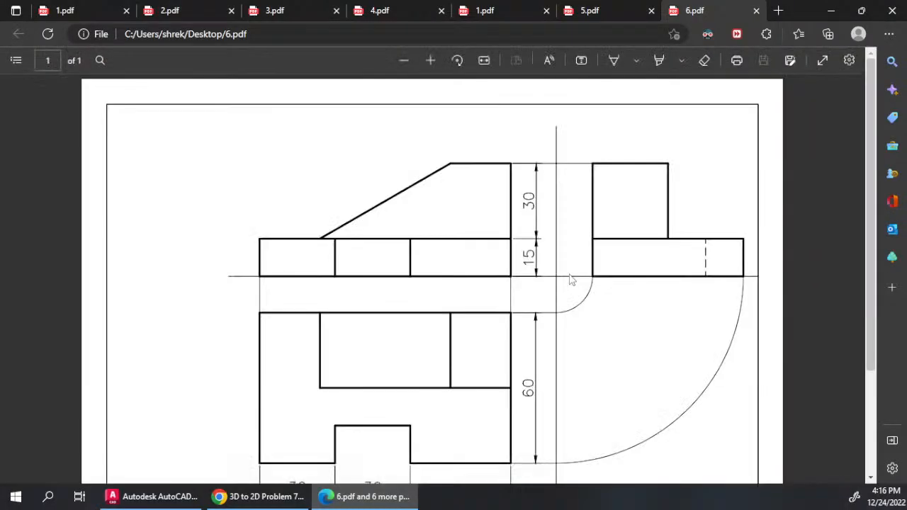
- Compare 6.pdf against the 5.pdf and 1.pdf tabs in Edge, then go back to AutoCAD
{"action": "scroll", "coordinate": [570, 279], "scroll_direction": "down", "scroll_amount": 2}
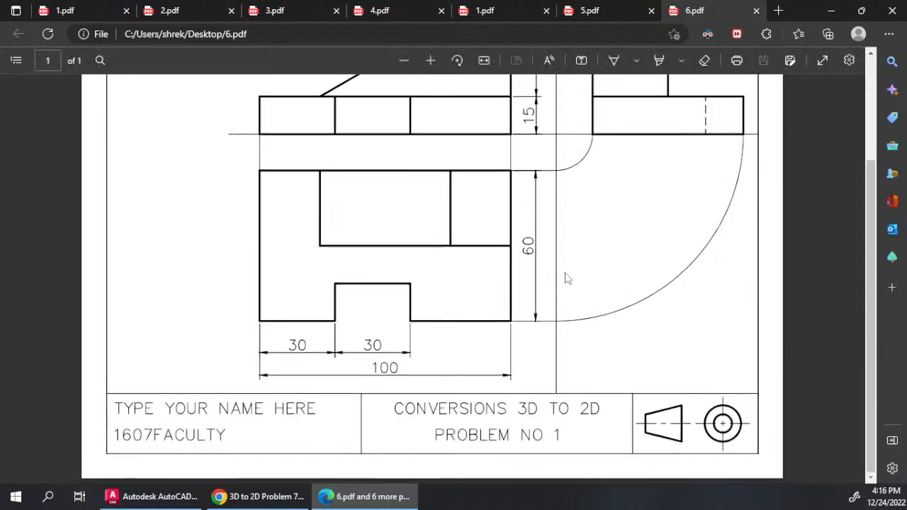
{"action": "scroll", "coordinate": [569, 270], "scroll_direction": "up", "scroll_amount": 2}
{"action": "left_click", "coordinate": [615, 12]}
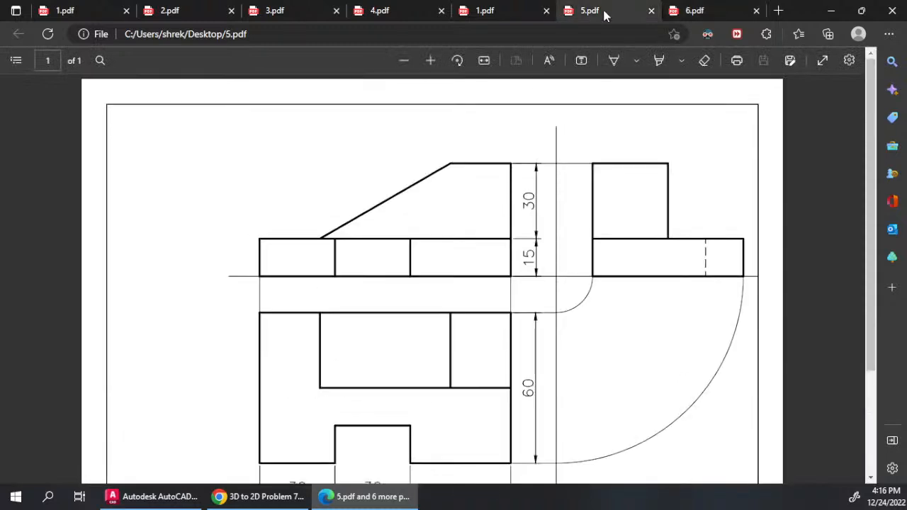
{"action": "left_click", "coordinate": [526, 6]}
{"action": "left_click", "coordinate": [621, 10]}
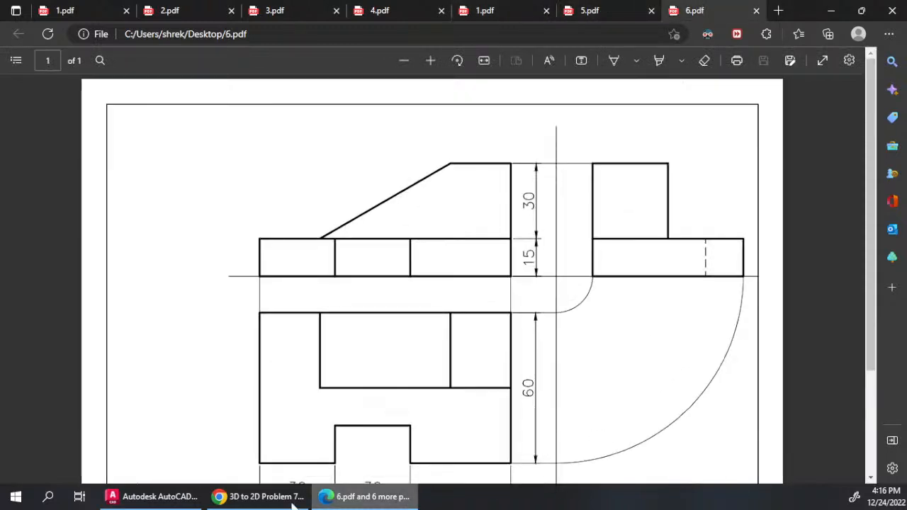
{"action": "left_click", "coordinate": [397, 499]}
{"action": "left_click", "coordinate": [152, 495]}
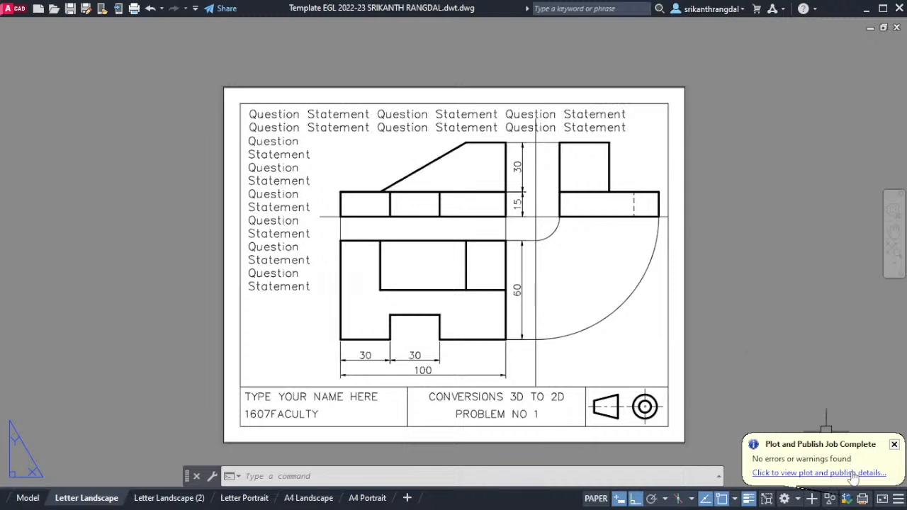
- Plot the single sheet with plot style None and Custom scale to 7.pdf, then return to the layout
{"action": "key", "text": "ctrl+p"}
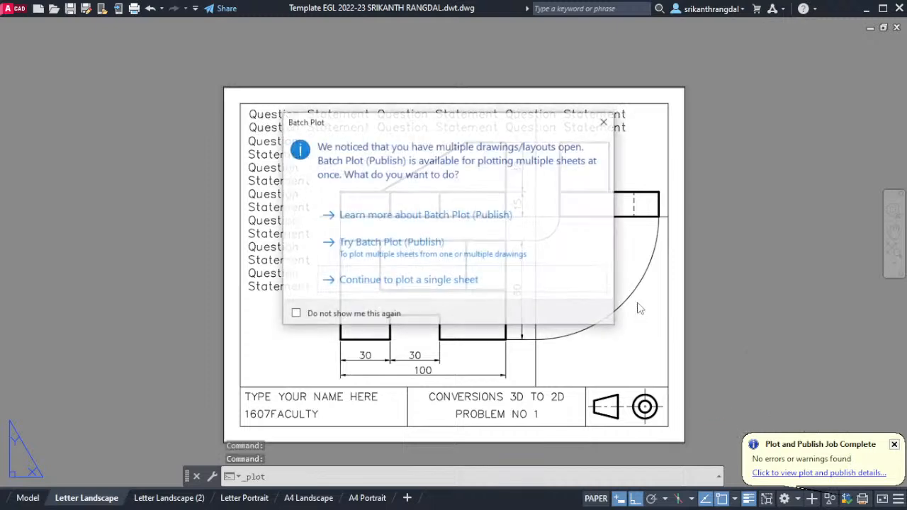
{"action": "left_click", "coordinate": [402, 279]}
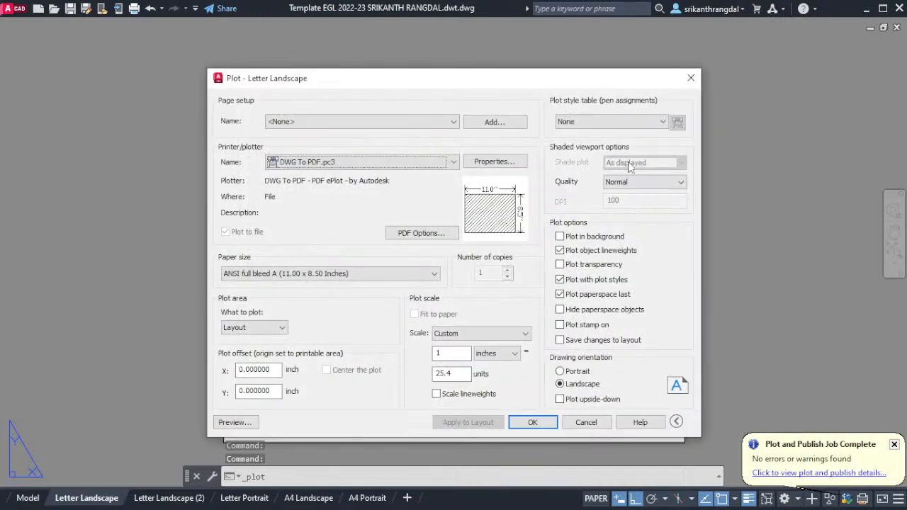
{"action": "left_click", "coordinate": [594, 121]}
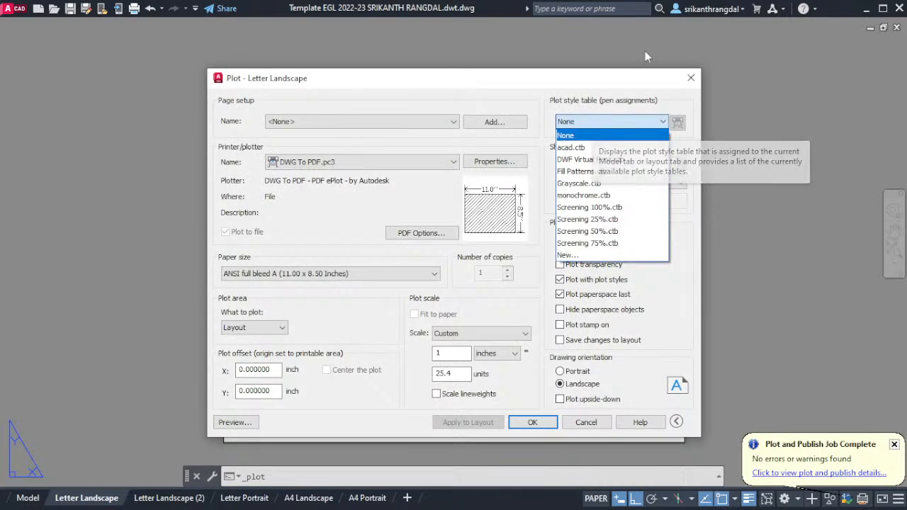
{"action": "left_click", "coordinate": [593, 122]}
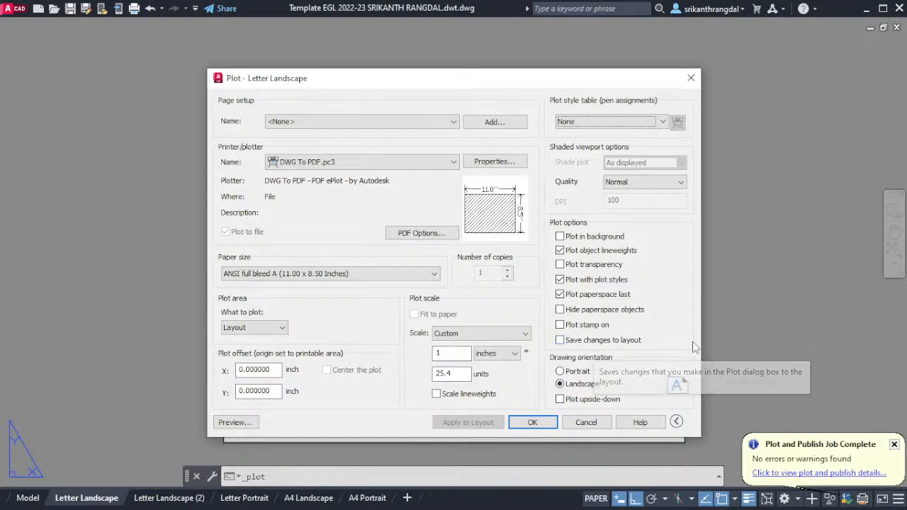
{"action": "left_click", "coordinate": [472, 337]}
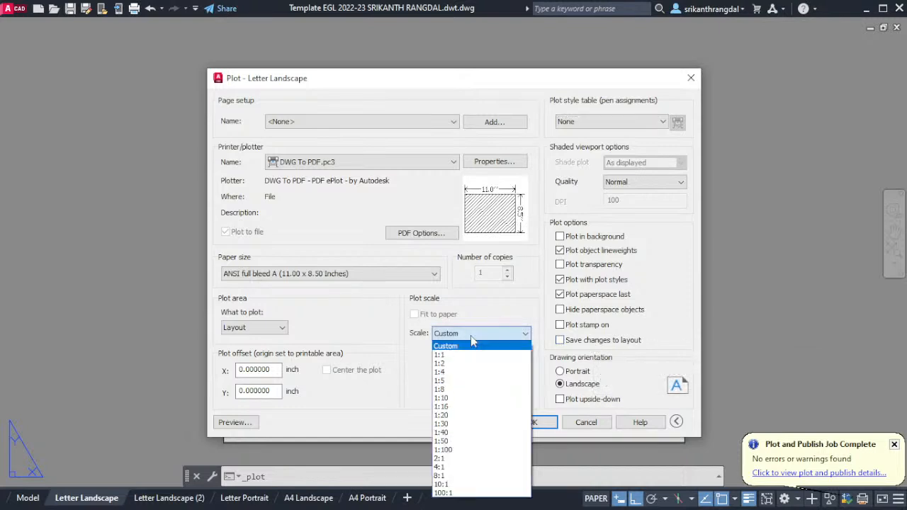
{"action": "left_click", "coordinate": [515, 319]}
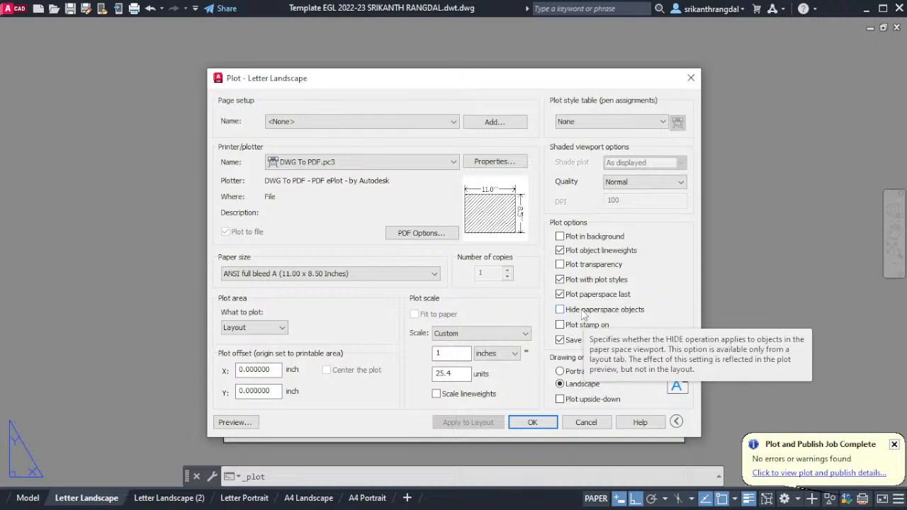
{"action": "left_click", "coordinate": [528, 423]}
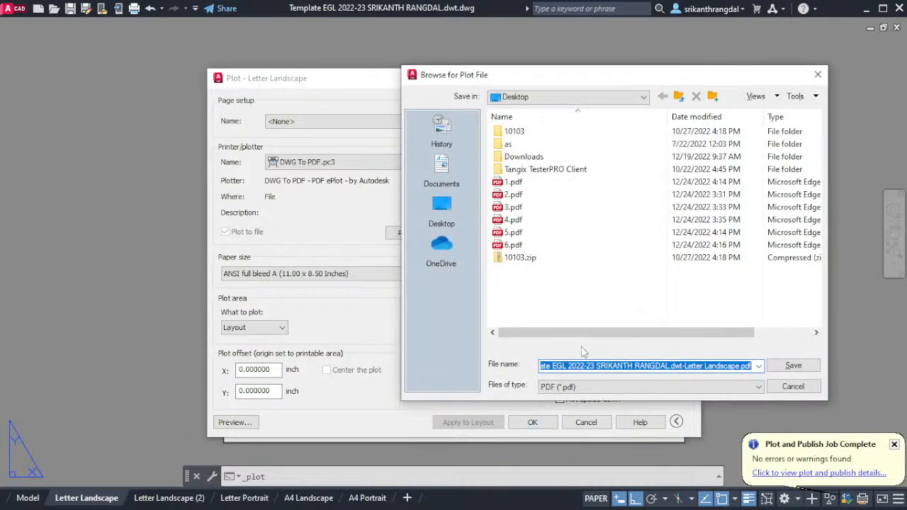
{"action": "type", "text": "7"}
{"action": "key", "text": "Return"}
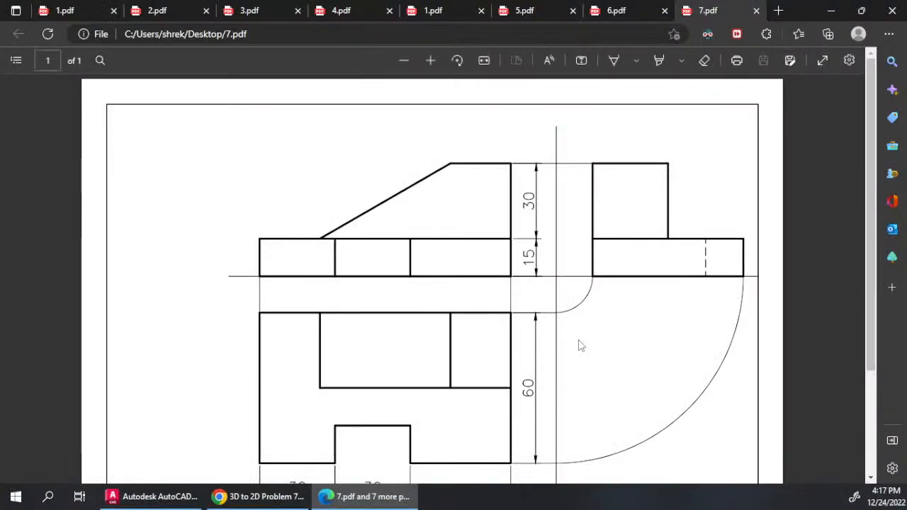
{"action": "left_click", "coordinate": [403, 496]}
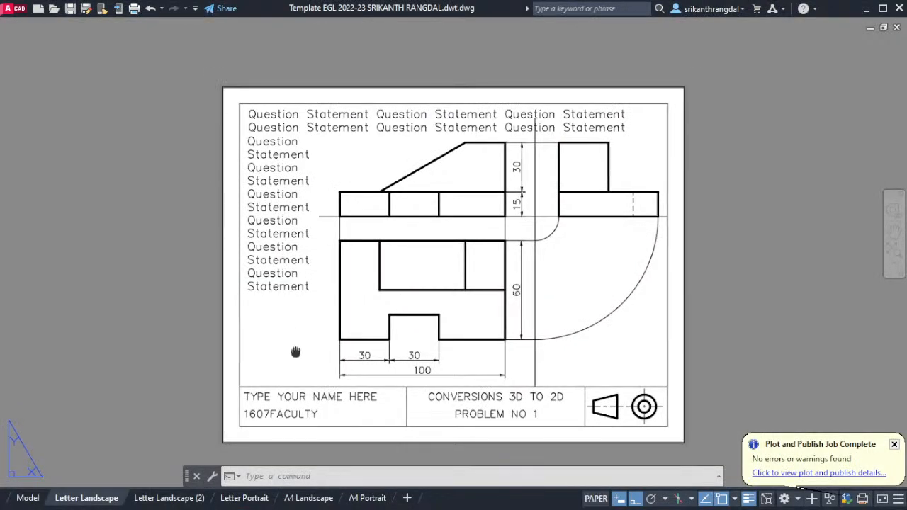
{"action": "middle_click_drag", "start_coordinate": [290, 349], "coordinate": [335, 352]}
- Draw a four-point zigzag line below the question text
{"action": "type", "text": "l"}
{"action": "key", "text": "Return"}
{"action": "scroll", "coordinate": [321, 304], "scroll_direction": "up", "scroll_amount": 4}
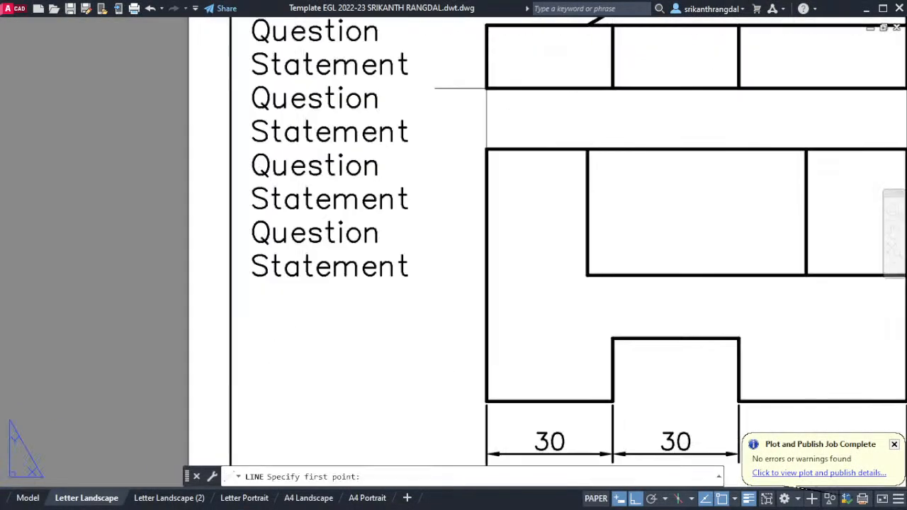
{"action": "left_click", "coordinate": [291, 360]}
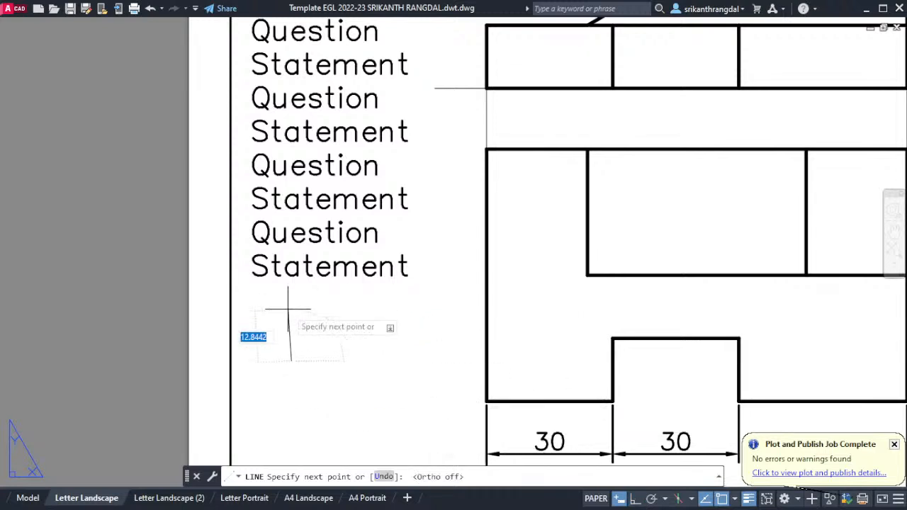
{"action": "left_click", "coordinate": [297, 310]}
{"action": "left_click", "coordinate": [396, 377]}
{"action": "left_click", "coordinate": [453, 345]}
{"action": "key", "text": "Escape"}
{"action": "middle_click_drag", "start_coordinate": [407, 397], "coordinate": [419, 364]}
- Draw a circle below the zigzag line
{"action": "type", "text": "c"}
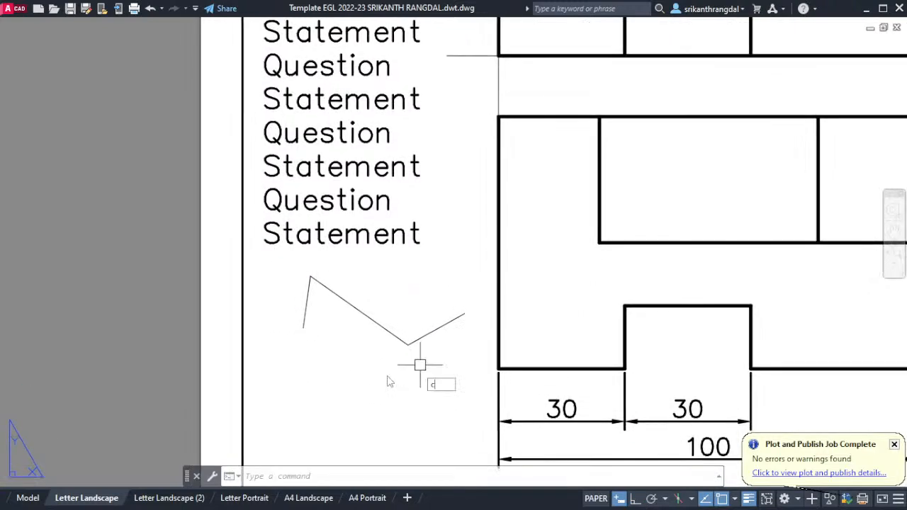
{"action": "key", "text": "Return"}
{"action": "left_click", "coordinate": [357, 379]}
{"action": "left_click", "coordinate": [391, 402]}
{"action": "middle_click_drag", "start_coordinate": [410, 403], "coordinate": [408, 354]}
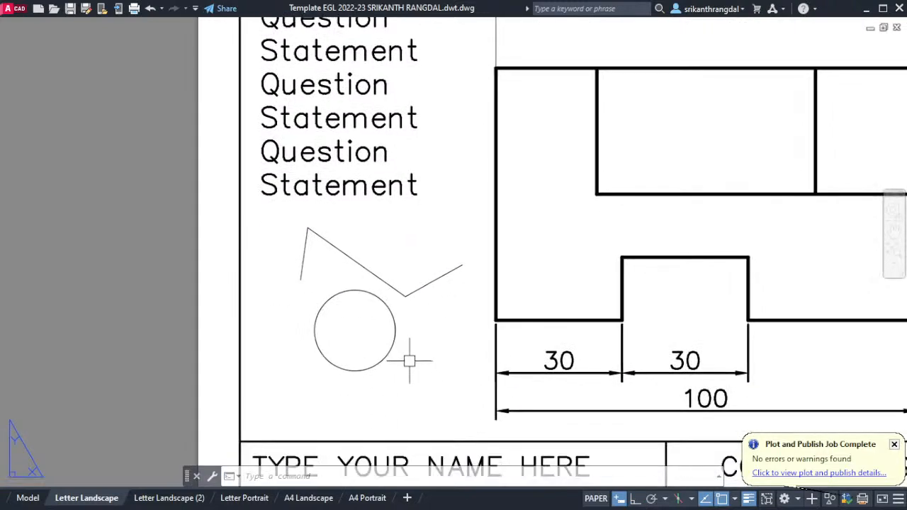
- Draw a rectangle overlapping the circle
{"action": "type", "text": "rec"}
{"action": "key", "text": "Return"}
{"action": "left_click", "coordinate": [269, 335]}
{"action": "left_click", "coordinate": [449, 429]}
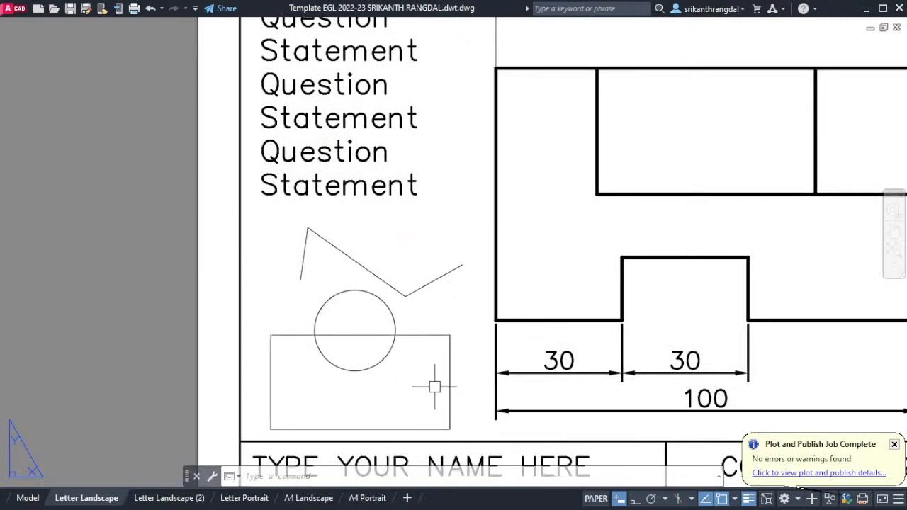
{"action": "scroll", "coordinate": [434, 386], "scroll_direction": "down", "scroll_amount": 6}
{"action": "scroll", "coordinate": [540, 214], "scroll_direction": "up", "scroll_amount": 15}
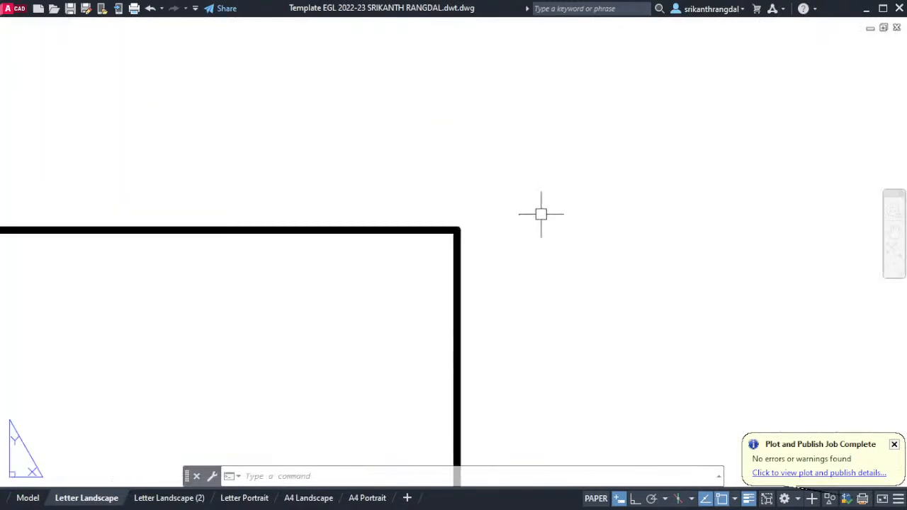
{"action": "scroll", "coordinate": [541, 214], "scroll_direction": "down", "scroll_amount": 10}
{"action": "scroll", "coordinate": [564, 320], "scroll_direction": "down", "scroll_amount": 1}
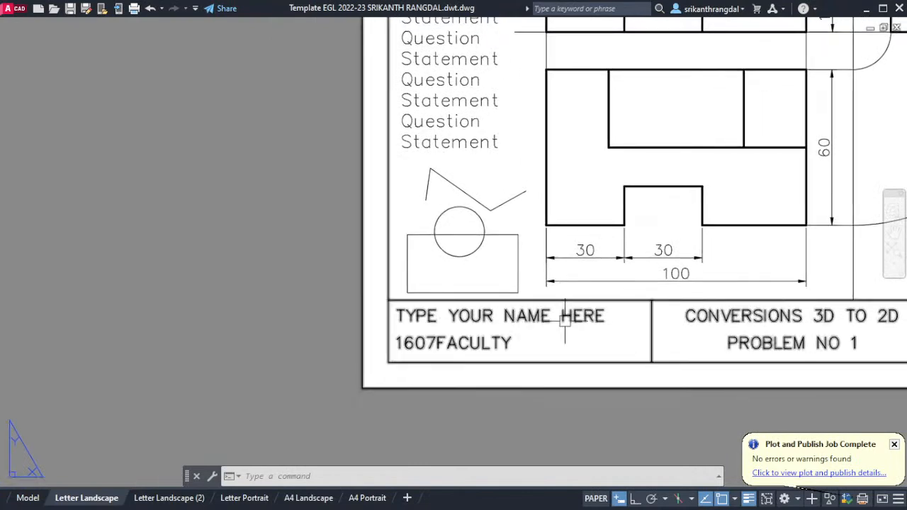
- Plot the single sheet and save it as 8.pdf
{"action": "key", "text": "ctrl+p"}
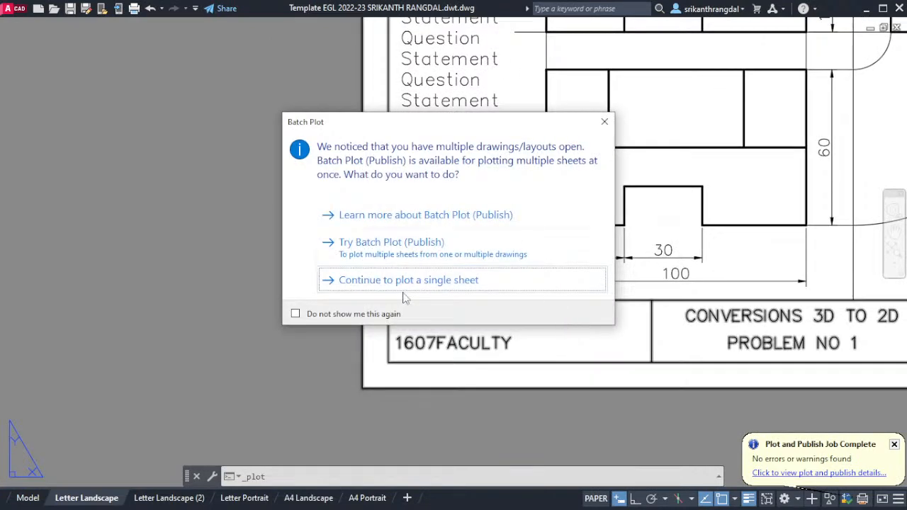
{"action": "left_click", "coordinate": [403, 282]}
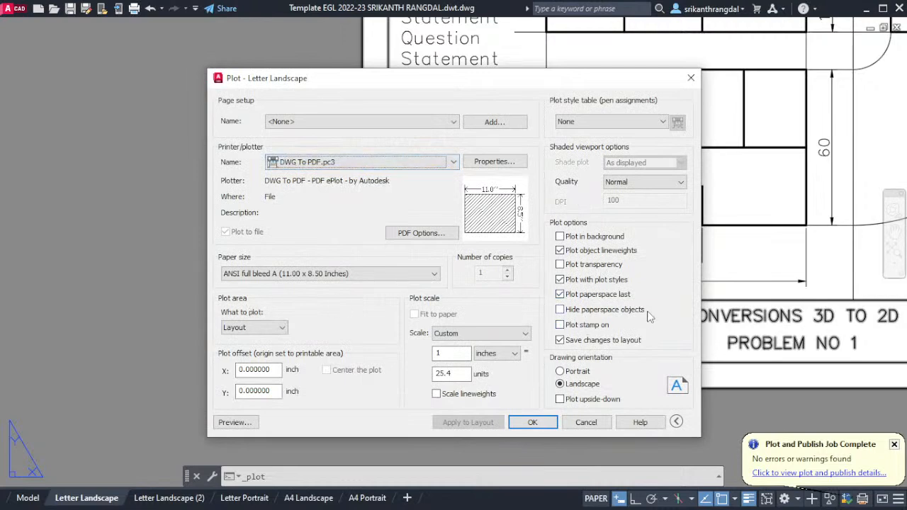
{"action": "left_click", "coordinate": [532, 423]}
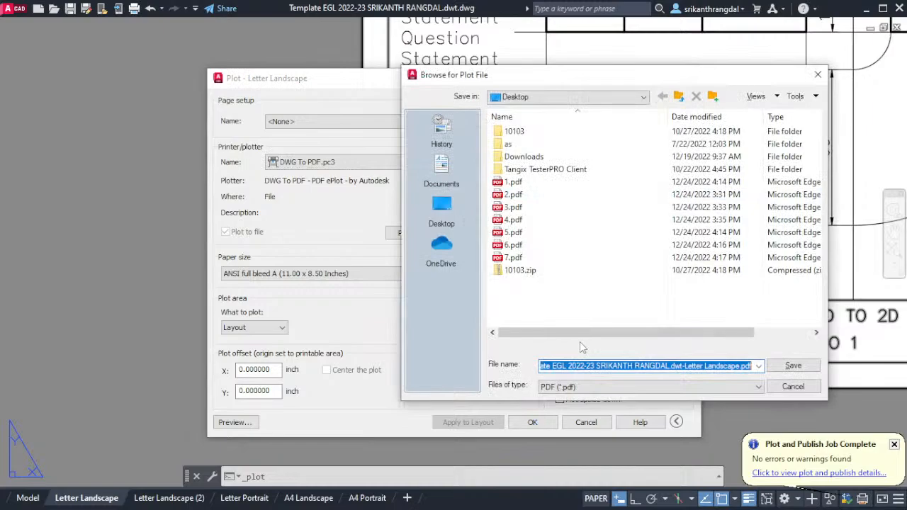
{"action": "type", "text": "8"}
{"action": "key", "text": "Return"}
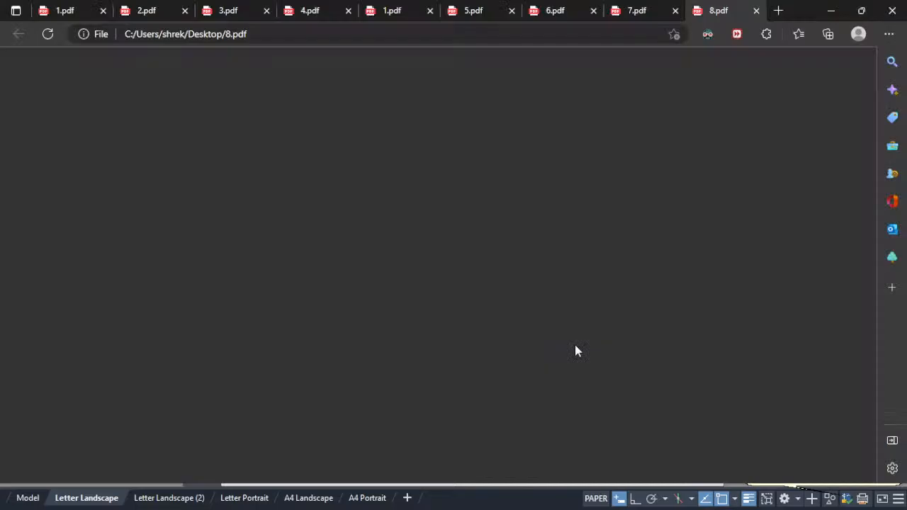
- Scroll through 8.pdf to confirm the zigzag, circle and rectangle appear, then return to AutoCAD
{"action": "scroll", "coordinate": [483, 327], "scroll_direction": "down", "scroll_amount": 2}
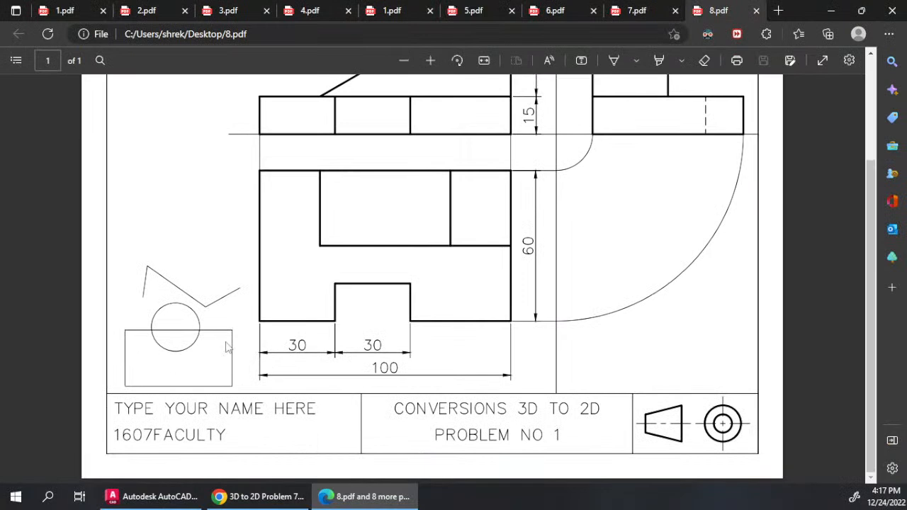
{"action": "scroll", "coordinate": [227, 347], "scroll_direction": "up", "scroll_amount": 2}
{"action": "scroll", "coordinate": [227, 347], "scroll_direction": "down", "scroll_amount": 2}
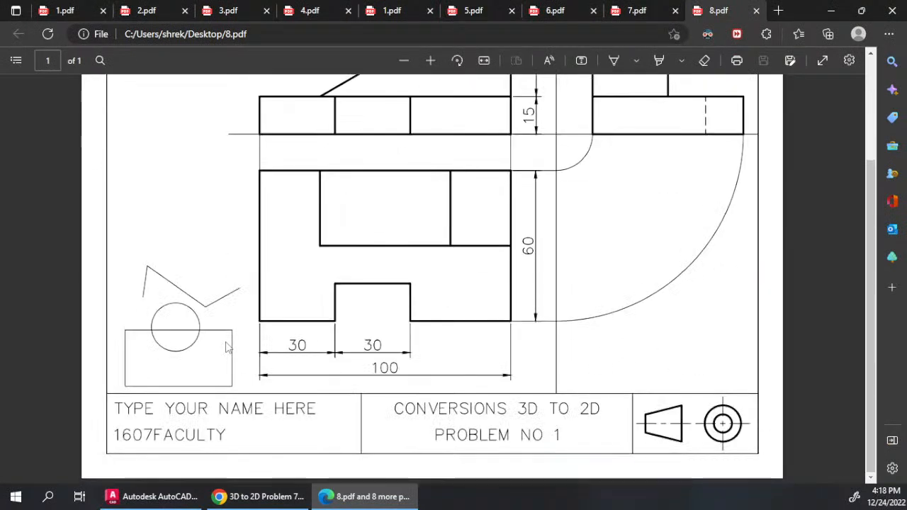
{"action": "mouse_move", "coordinate": [310, 414]}
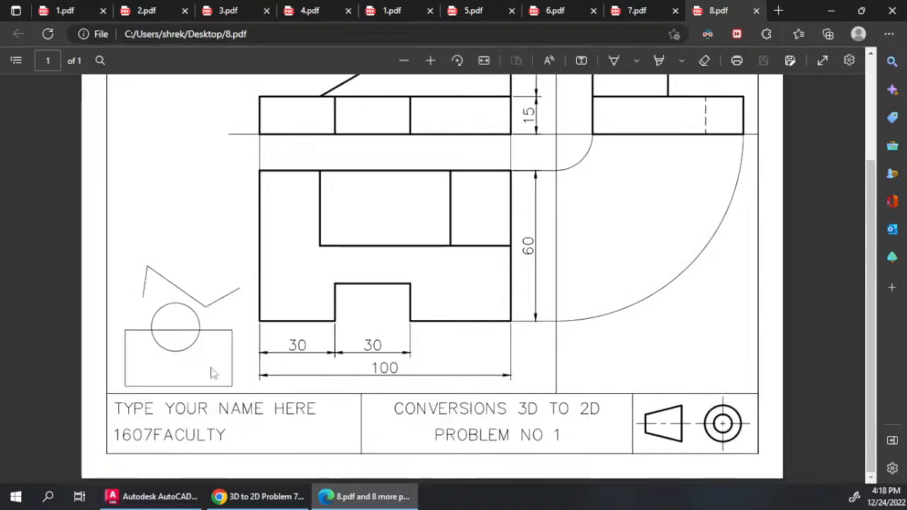
{"action": "scroll", "coordinate": [187, 255], "scroll_direction": "up", "scroll_amount": 2}
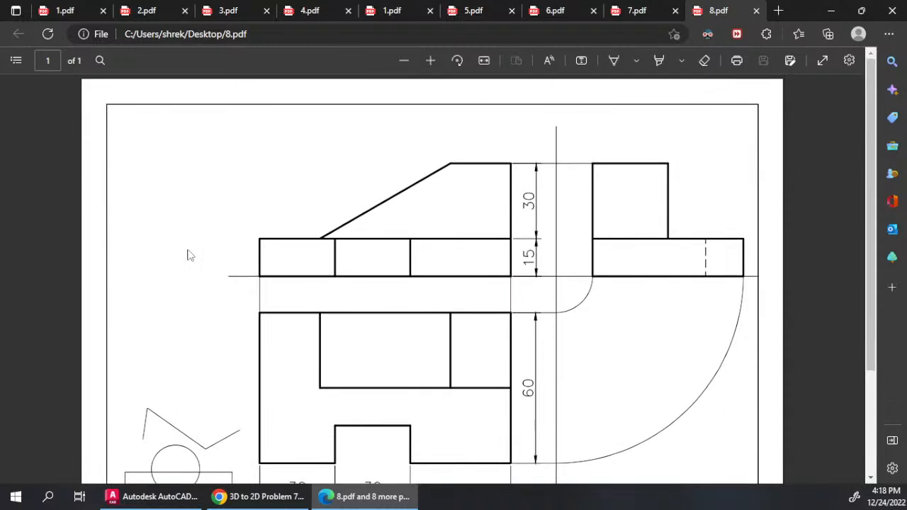
{"action": "left_click", "coordinate": [262, 496]}
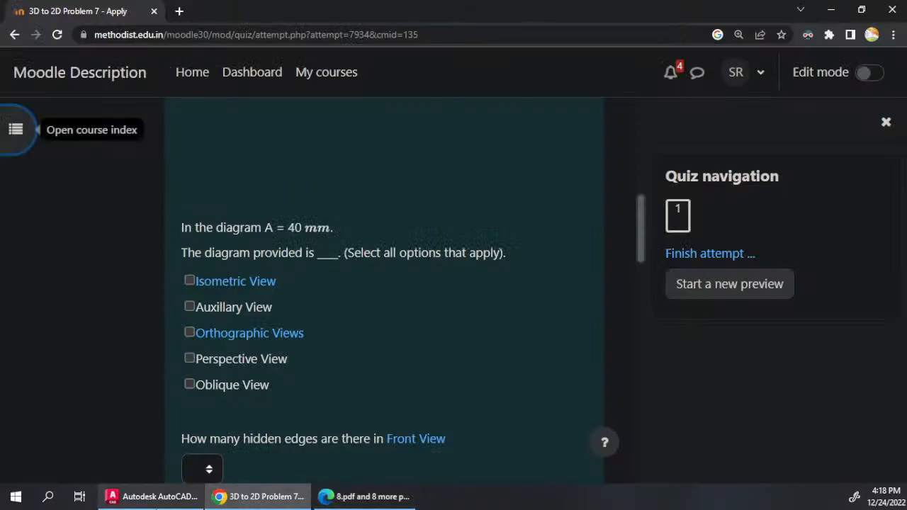
{"action": "left_click", "coordinate": [155, 497]}
{"action": "scroll", "coordinate": [386, 346], "scroll_direction": "down", "scroll_amount": 4}
{"action": "scroll", "coordinate": [490, 238], "scroll_direction": "up", "scroll_amount": 4}
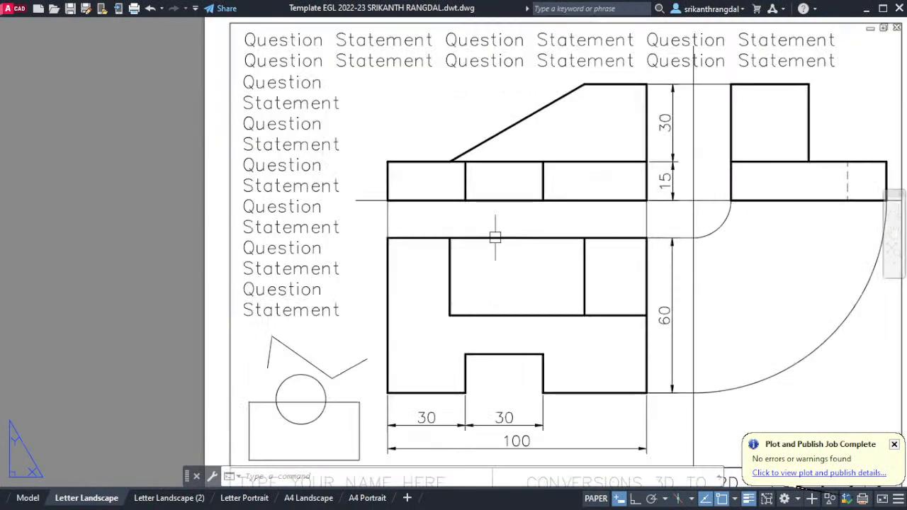
{"action": "scroll", "coordinate": [272, 260], "scroll_direction": "down", "scroll_amount": 2}
- Window-select the Question Statement text block on the left, then clear the selection
{"action": "scroll", "coordinate": [269, 261], "scroll_direction": "down", "scroll_amount": 2}
{"action": "scroll", "coordinate": [435, 354], "scroll_direction": "up", "scroll_amount": 4}
{"action": "scroll", "coordinate": [435, 354], "scroll_direction": "down", "scroll_amount": 2}
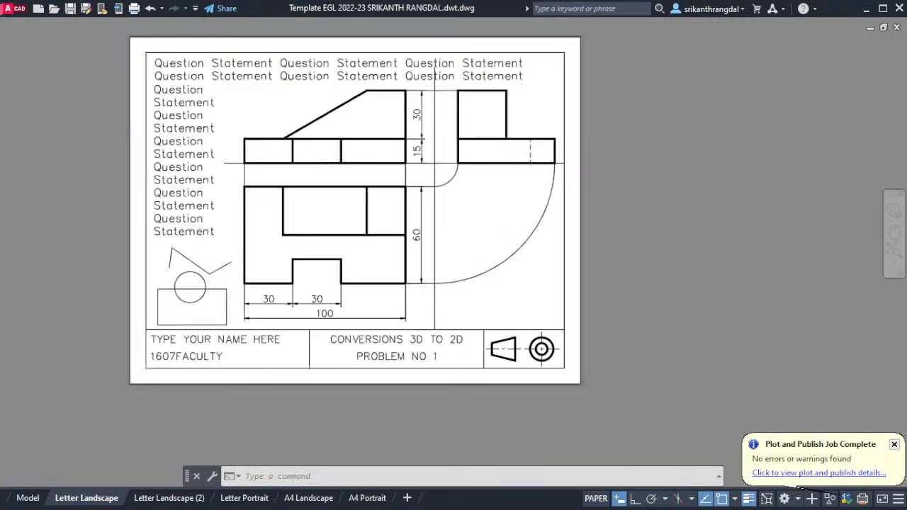
{"action": "scroll", "coordinate": [371, 223], "scroll_direction": "down", "scroll_amount": 3}
{"action": "scroll", "coordinate": [325, 213], "scroll_direction": "up", "scroll_amount": 4}
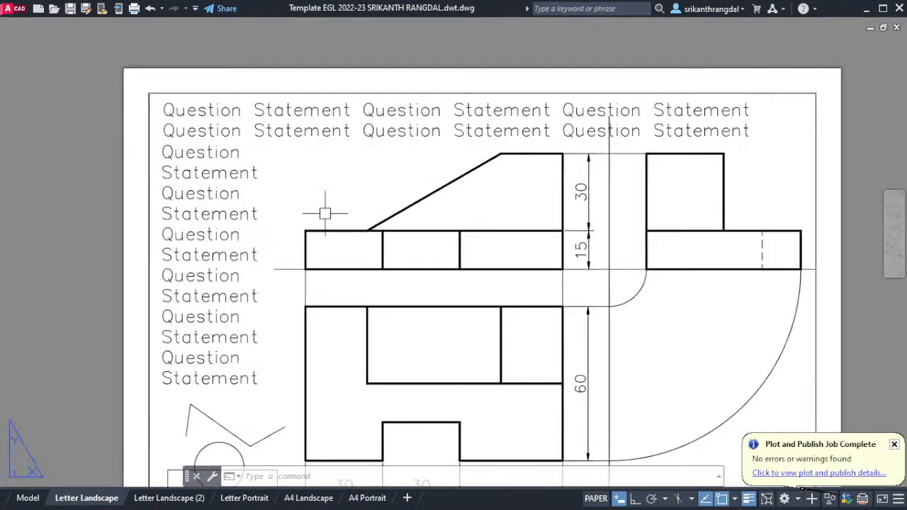
{"action": "left_click", "coordinate": [292, 168]}
{"action": "key", "text": "Escape"}
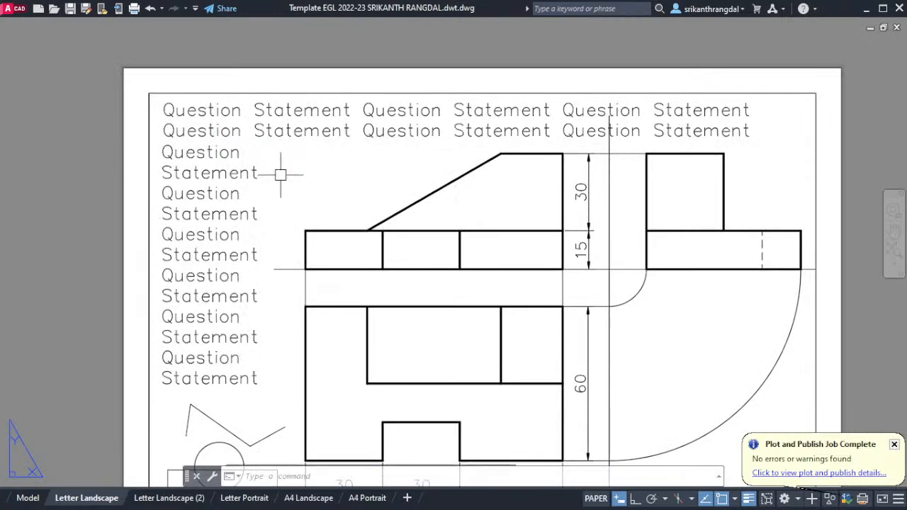
{"action": "left_click", "coordinate": [280, 175]}
{"action": "left_click", "coordinate": [204, 199]}
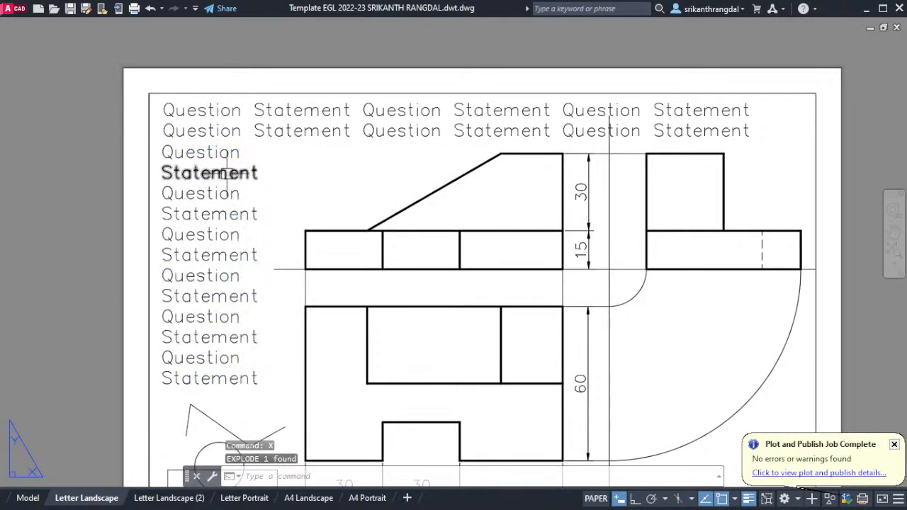
{"action": "key", "text": "Escape"}
{"action": "key", "text": "Escape"}
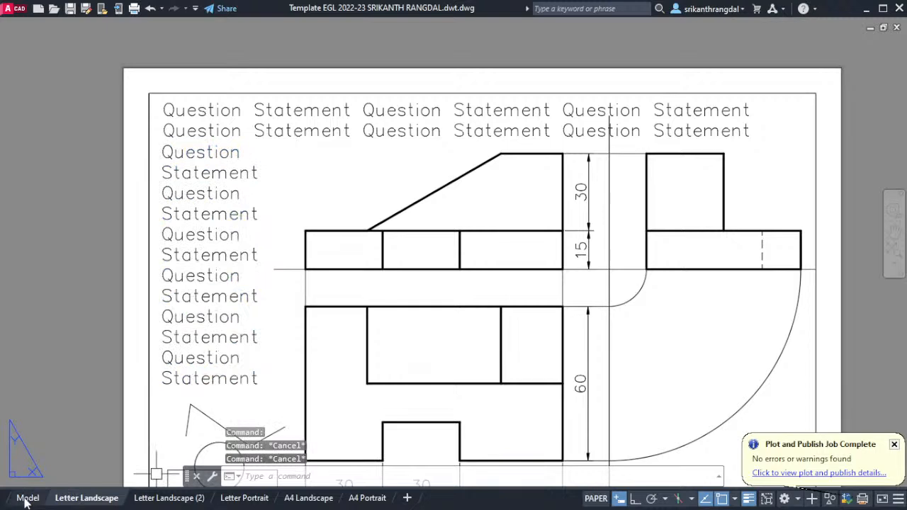
{"action": "mouse_move", "coordinate": [25, 498]}
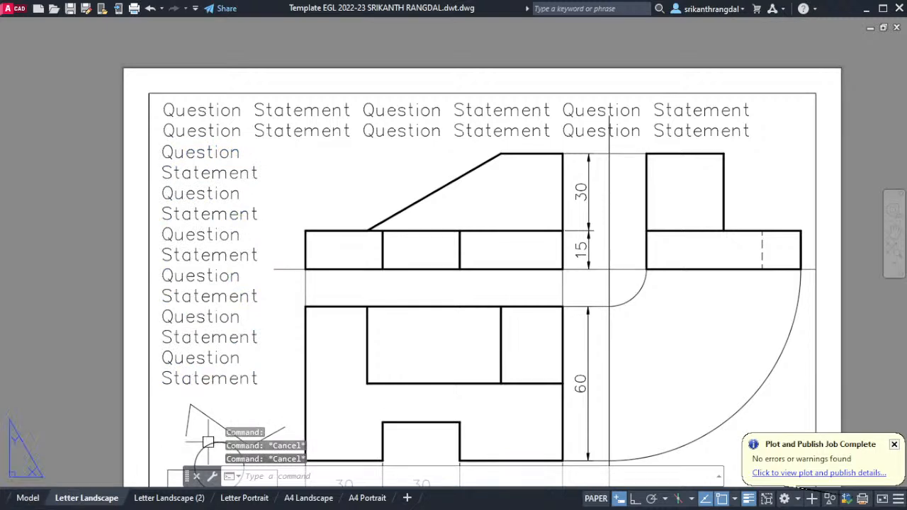
- Plot the single sheet as 9.pdf, check it in Edge, and switch back to AutoCAD
{"action": "key", "text": "ctrl+p"}
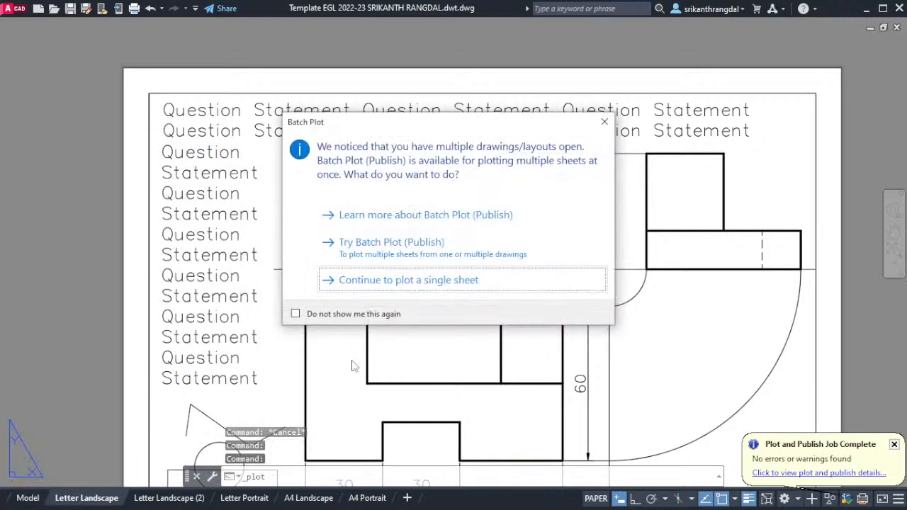
{"action": "left_click", "coordinate": [400, 283]}
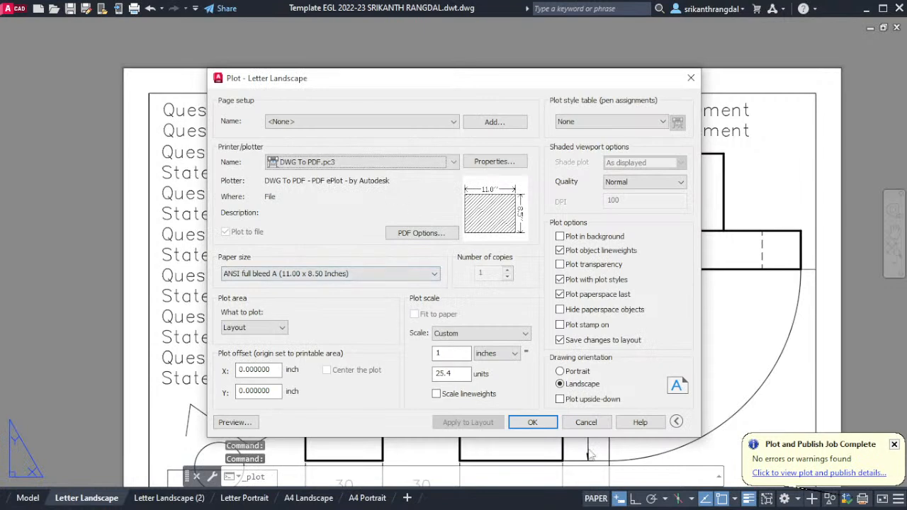
{"action": "left_click", "coordinate": [532, 422]}
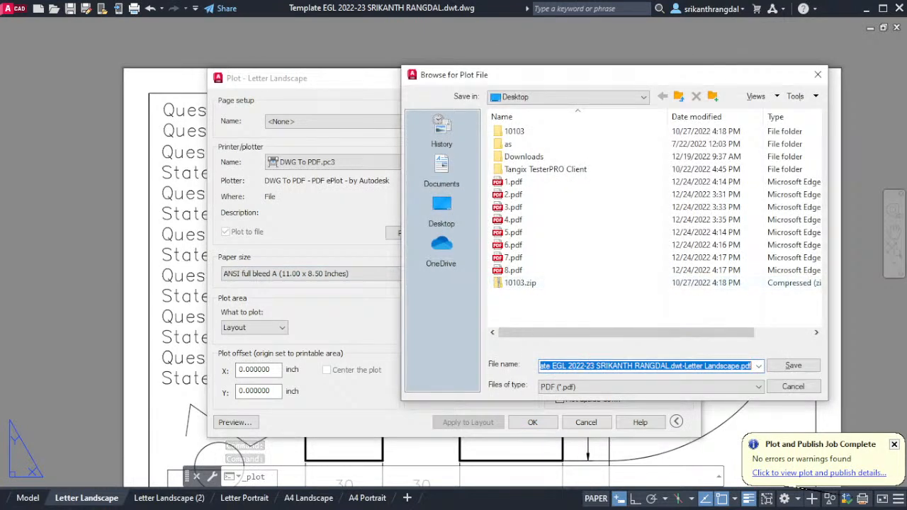
{"action": "type", "text": "9"}
{"action": "key", "text": "Return"}
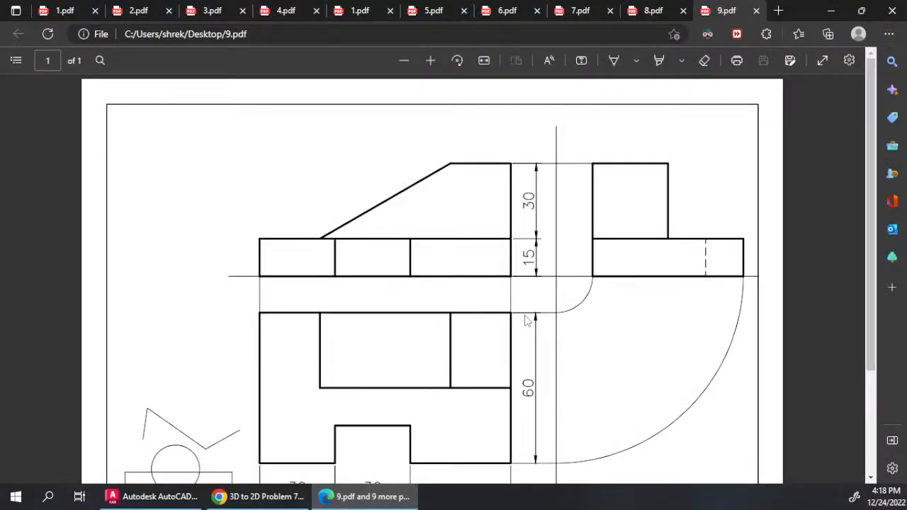
{"action": "scroll", "coordinate": [350, 305], "scroll_direction": "down", "scroll_amount": 2}
{"action": "scroll", "coordinate": [351, 314], "scroll_direction": "up", "scroll_amount": 2}
{"action": "key", "text": "alt+Tab"}
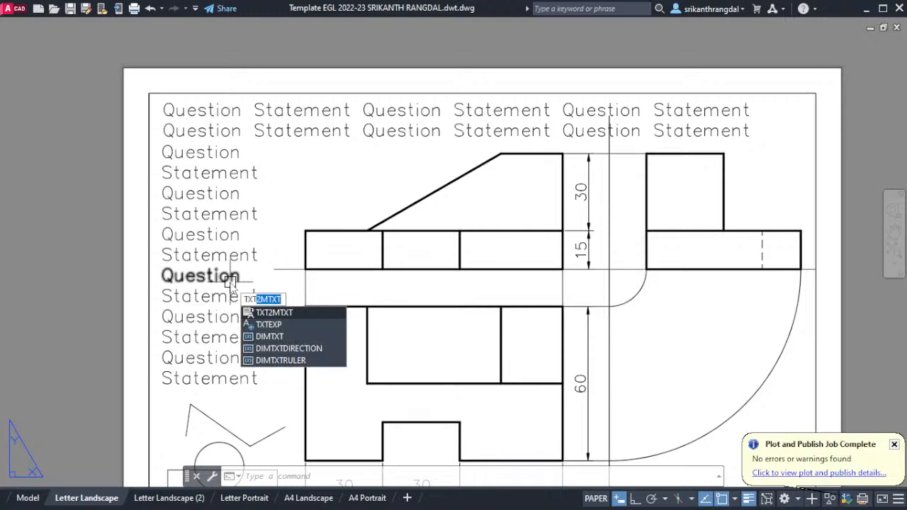
- Explode the middle words Question, Statement, Question into lines
{"action": "type", "text": "ex"}
{"action": "key", "text": "Return"}
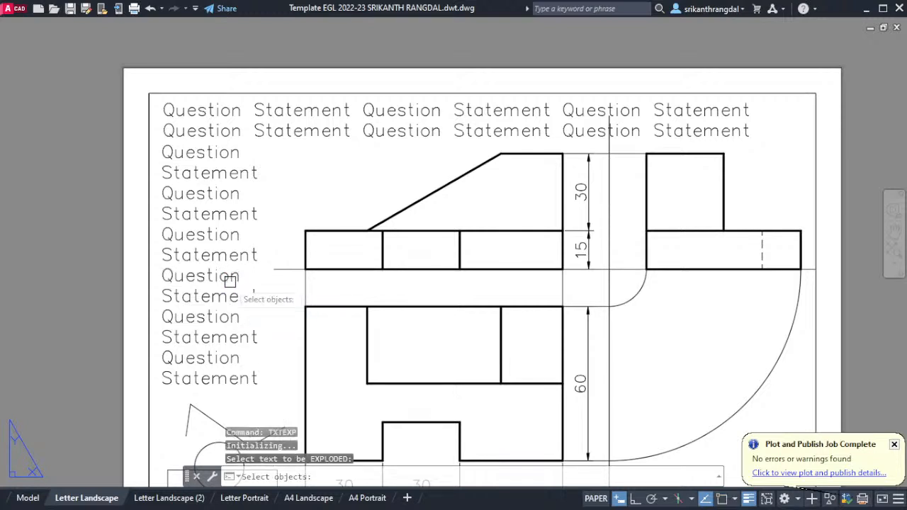
{"action": "left_click", "coordinate": [263, 228]}
{"action": "left_click", "coordinate": [212, 277]}
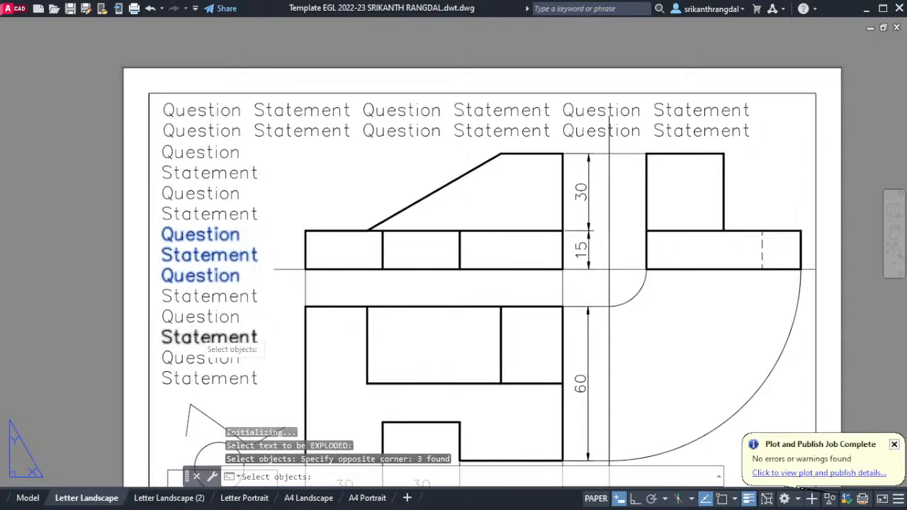
{"action": "key", "text": "Return"}
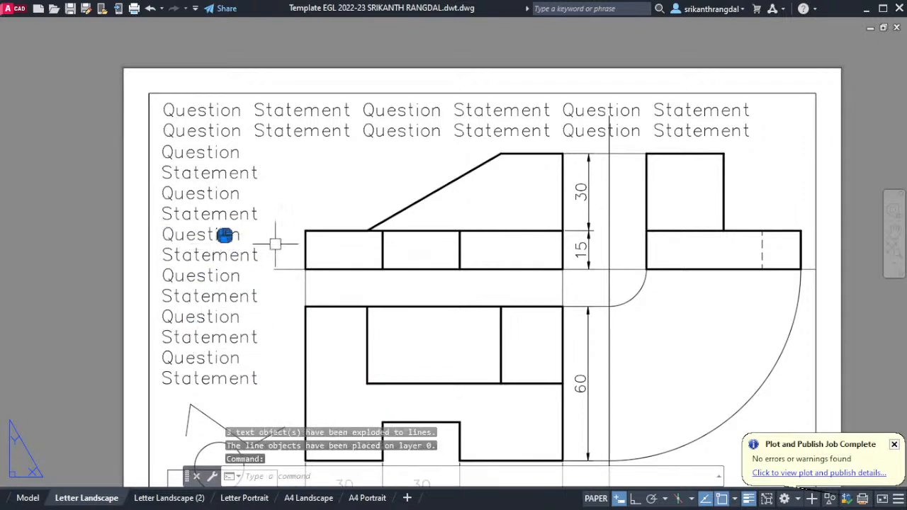
{"action": "key", "text": "Escape"}
{"action": "key", "text": "Escape"}
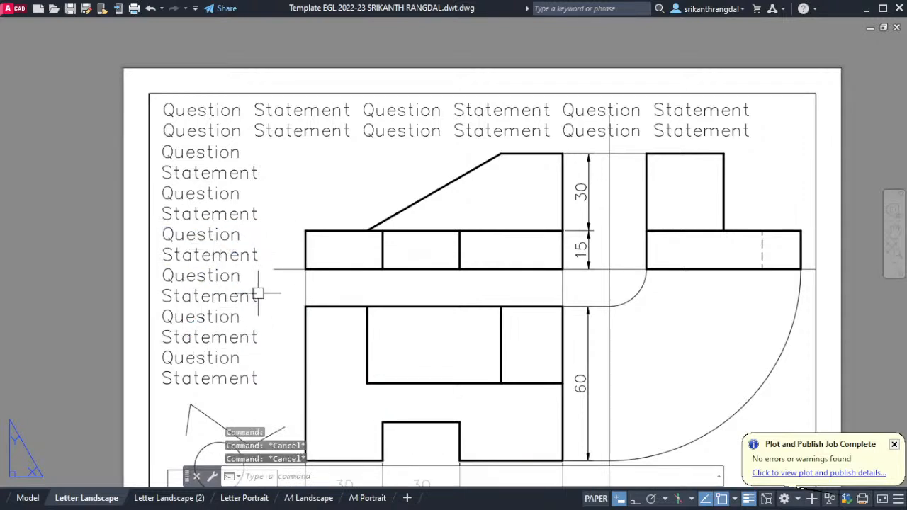
- Plot the single sheet again and save it as 10.pdf
{"action": "key", "text": "ctrl+p"}
{"action": "left_click", "coordinate": [415, 278]}
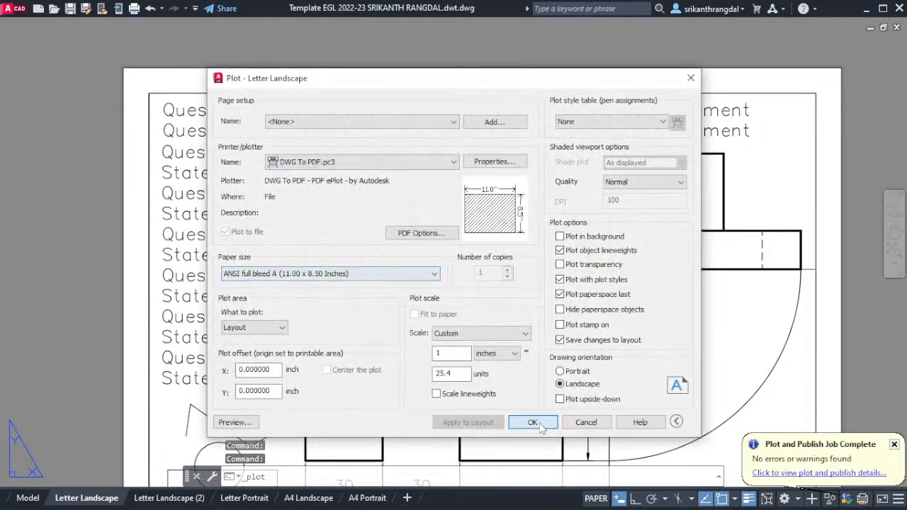
{"action": "left_click", "coordinate": [532, 422]}
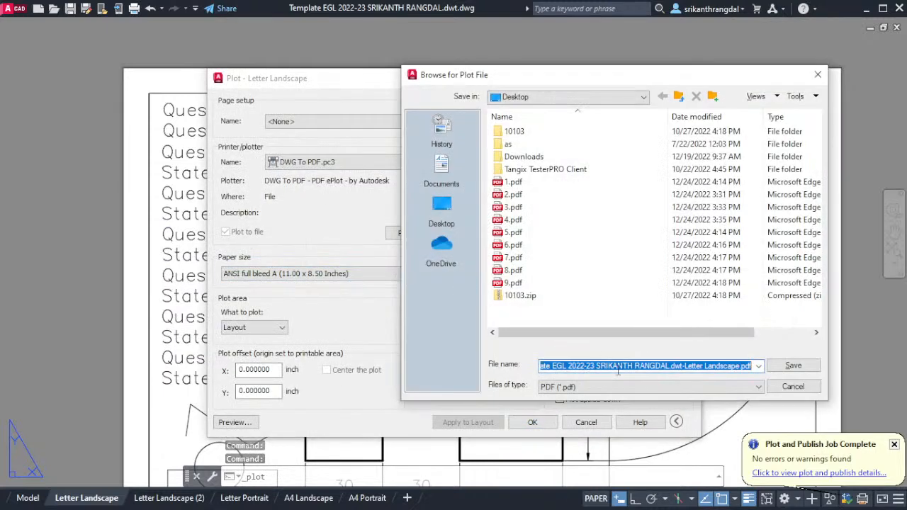
{"action": "type", "text": "10"}
{"action": "key", "text": "Return"}
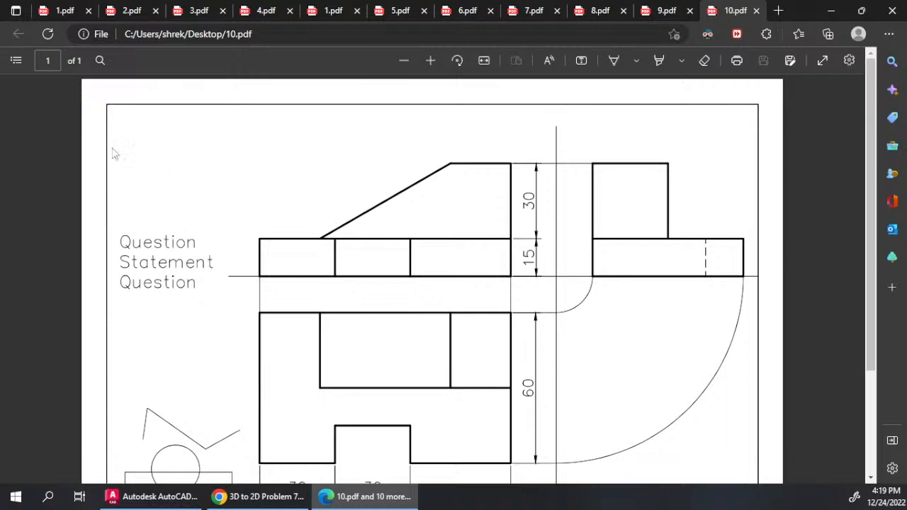
- Check that 10.pdf shows only the exploded Question Statement words, then go back to AutoCAD
{"action": "left_click", "coordinate": [163, 496]}
- Copy the left text column and top two text lines with a base point at the views' corner
{"action": "left_click", "coordinate": [271, 152]}
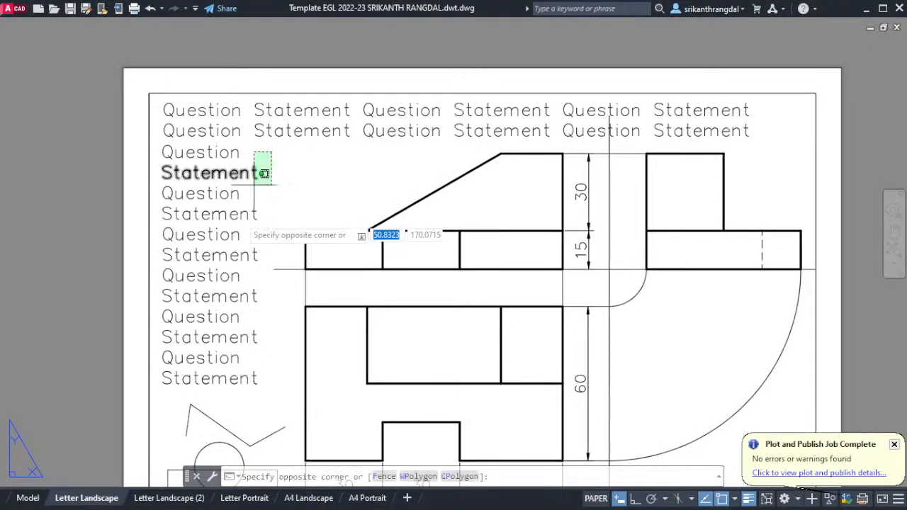
{"action": "left_click", "coordinate": [164, 392]}
{"action": "left_click", "coordinate": [272, 136]}
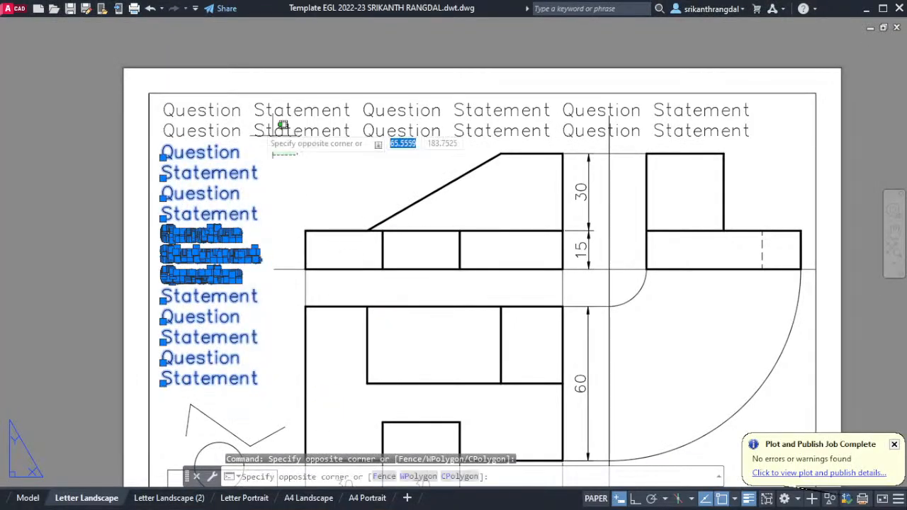
{"action": "left_click", "coordinate": [242, 111]}
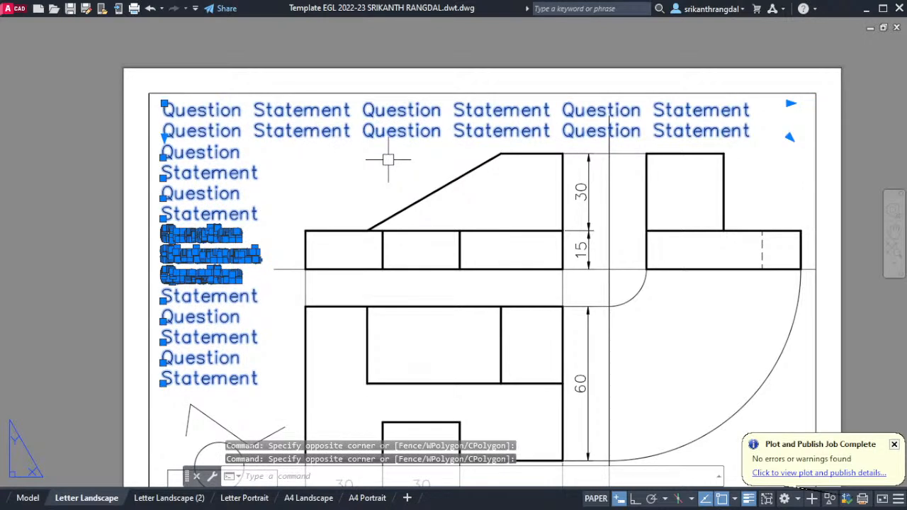
{"action": "right_click", "coordinate": [360, 167]}
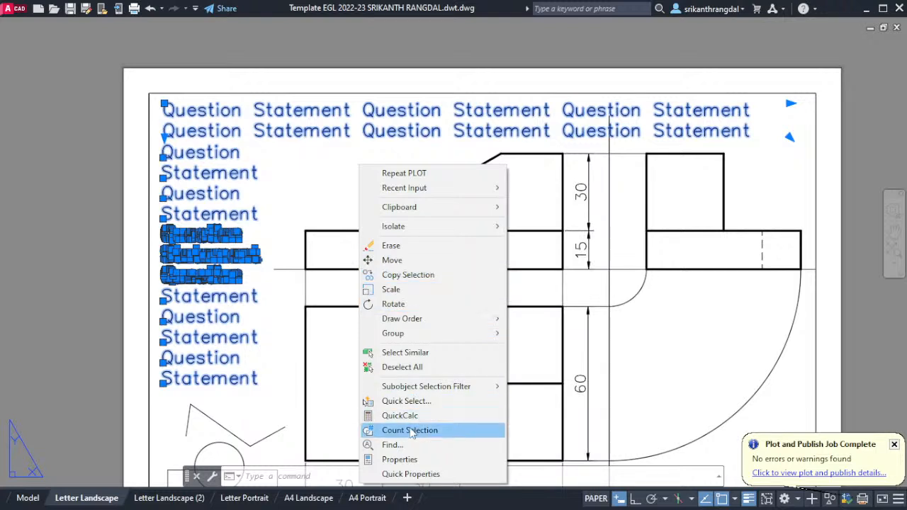
{"action": "mouse_move", "coordinate": [459, 328]}
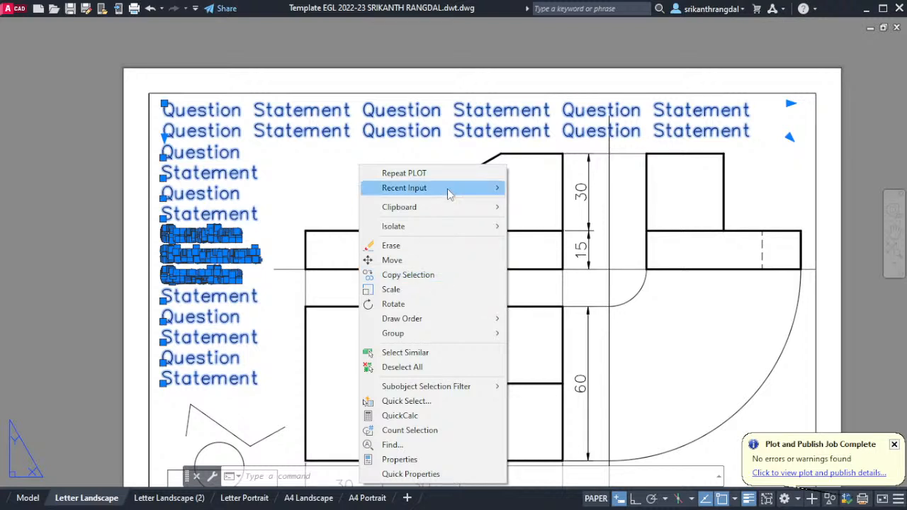
{"action": "mouse_move", "coordinate": [447, 211]}
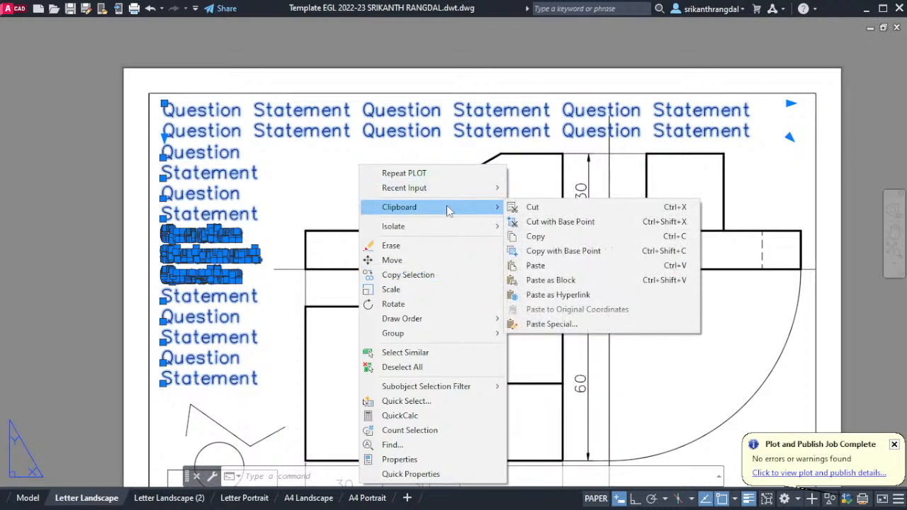
{"action": "left_click", "coordinate": [562, 250]}
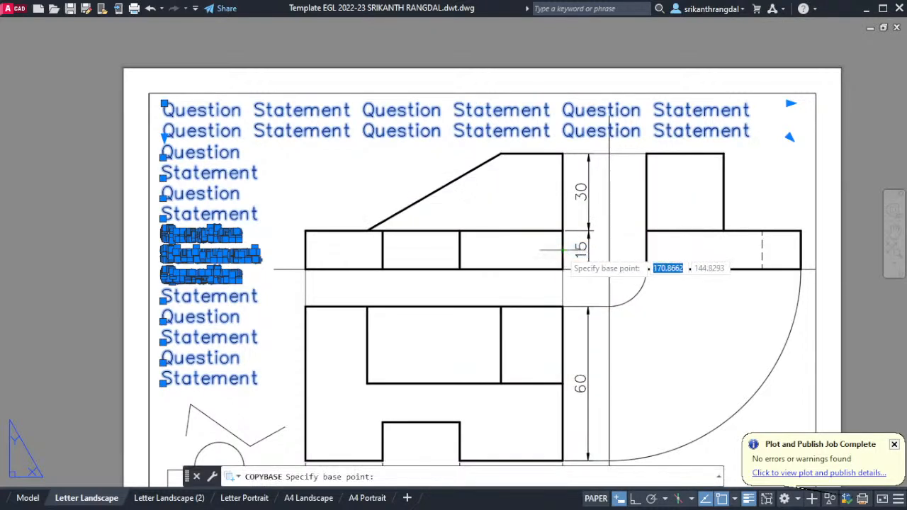
{"action": "left_click", "coordinate": [305, 231]}
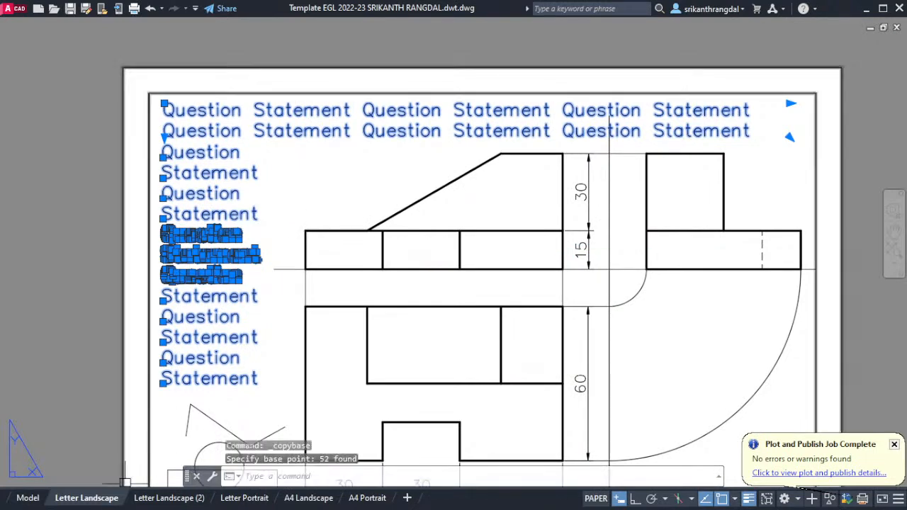
- Switch to Model space and pan to show all the isometric problem drawings
{"action": "left_click", "coordinate": [27, 497]}
{"action": "scroll", "coordinate": [346, 278], "scroll_direction": "down", "scroll_amount": 5}
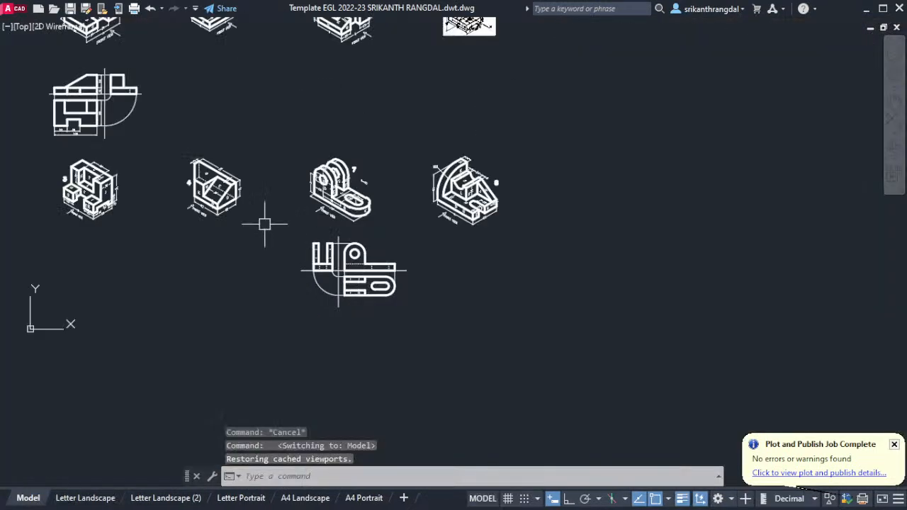
{"action": "middle_click_drag", "start_coordinate": [217, 208], "coordinate": [424, 296]}
- Paste the copied Question Statement text beside the orthographic views, then show the Letter Landscape layout
{"action": "key", "text": "ctrl+v"}
{"action": "scroll", "coordinate": [262, 144], "scroll_direction": "up", "scroll_amount": 6}
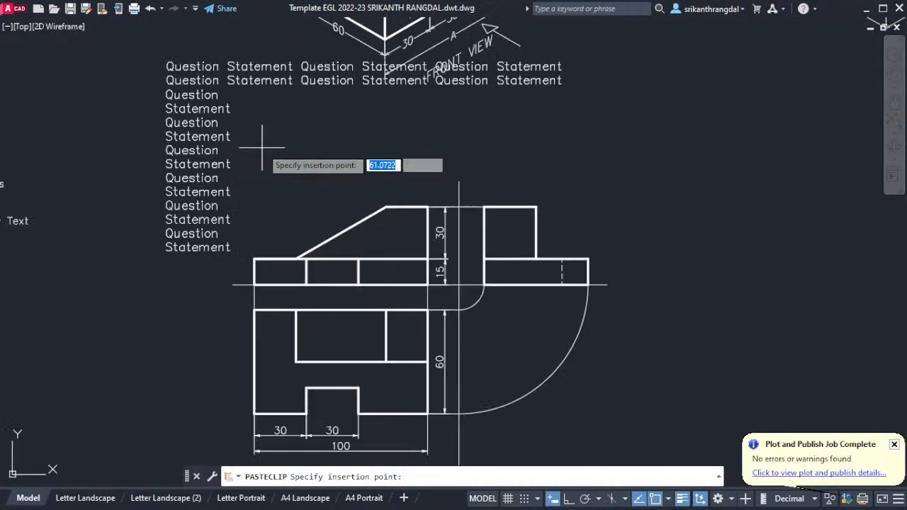
{"action": "left_click", "coordinate": [255, 258]}
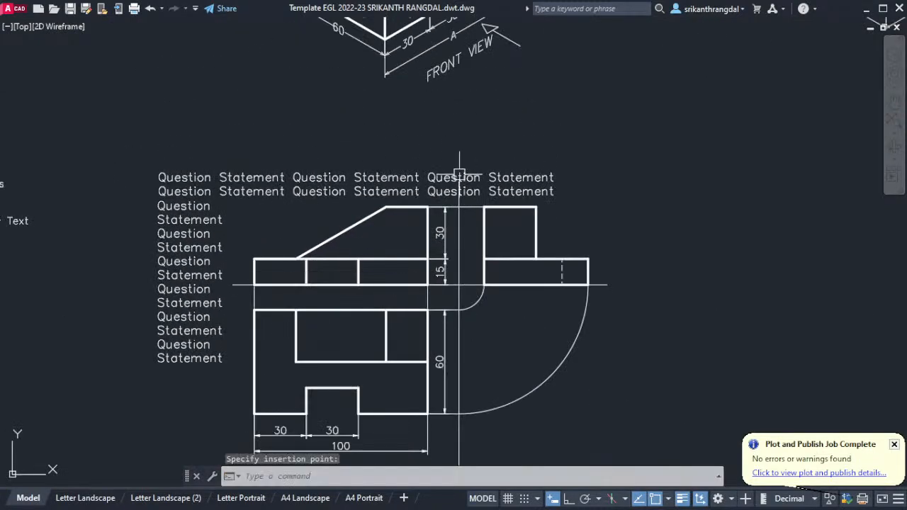
{"action": "left_click", "coordinate": [85, 497]}
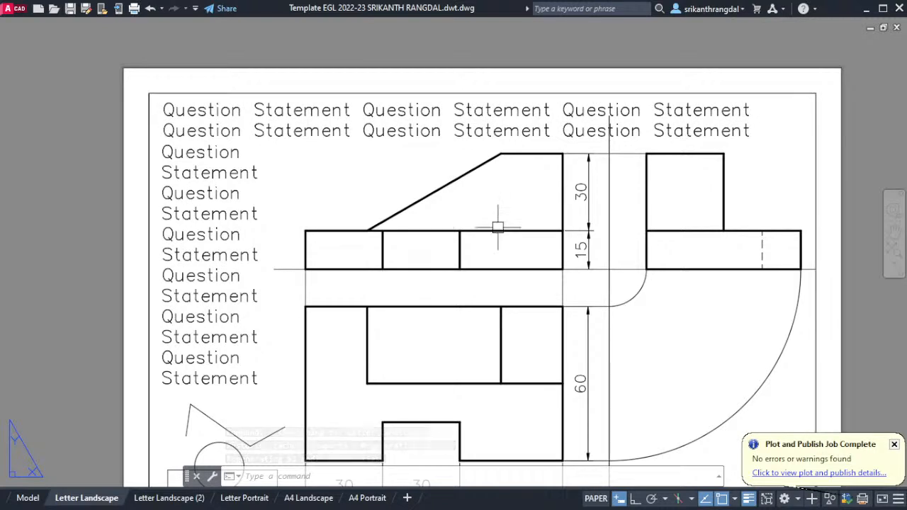
- Erase the duplicate question text at the top and the 48 duplicates in the left column
{"action": "left_click", "coordinate": [278, 188]}
{"action": "left_click", "coordinate": [182, 111]}
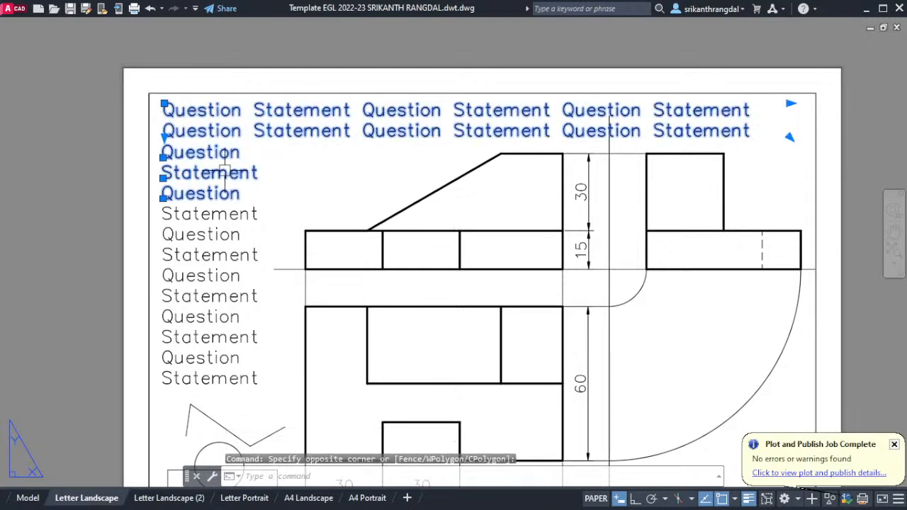
{"action": "key", "text": "Delete"}
{"action": "left_click", "coordinate": [284, 150]}
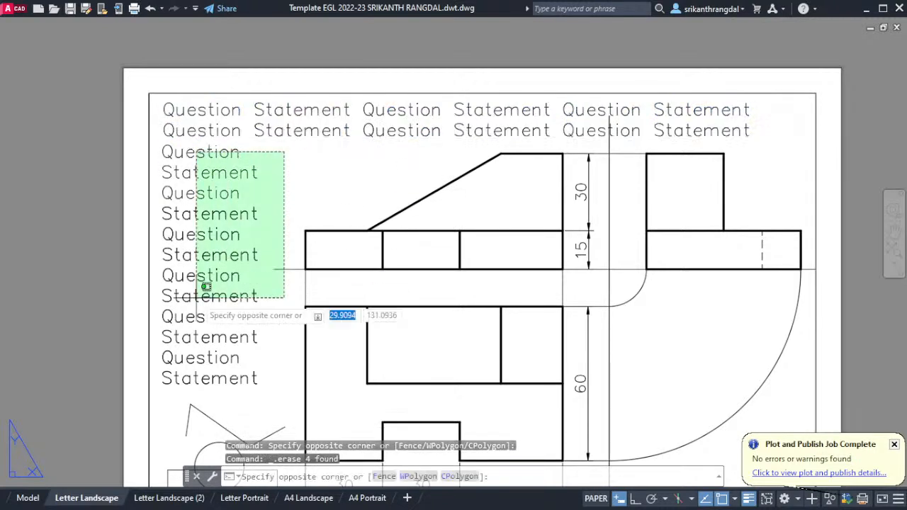
{"action": "left_click", "coordinate": [159, 397]}
{"action": "key", "text": "Delete"}
- Window-check the left column and top text for any leftover duplicate text
{"action": "left_click", "coordinate": [241, 190]}
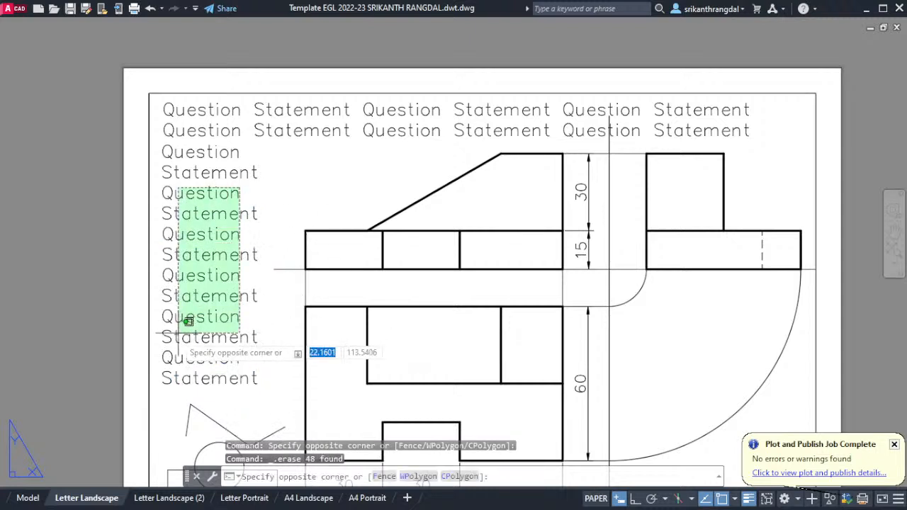
{"action": "left_click", "coordinate": [154, 372]}
{"action": "key", "text": "Escape"}
{"action": "key", "text": "Escape"}
{"action": "key", "text": "Escape"}
{"action": "left_click", "coordinate": [280, 129]}
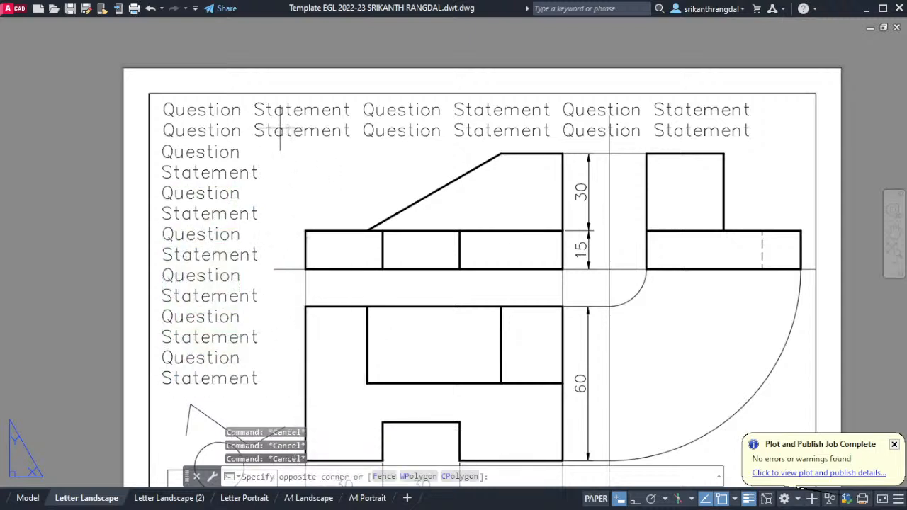
{"action": "left_click", "coordinate": [186, 345]}
{"action": "key", "text": "Escape"}
{"action": "key", "text": "Escape"}
{"action": "left_click", "coordinate": [380, 146]}
{"action": "left_click", "coordinate": [307, 112]}
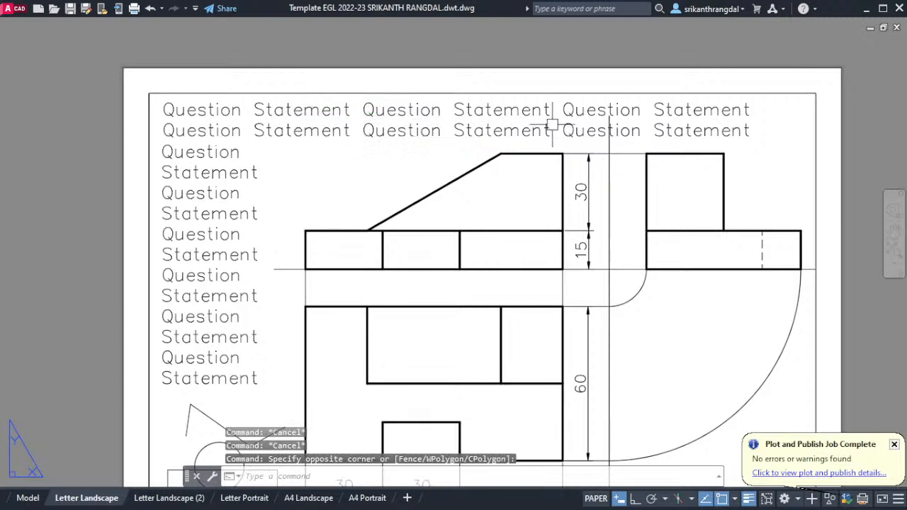
{"action": "left_click", "coordinate": [654, 95]}
{"action": "key", "text": "Escape"}
{"action": "key", "text": "Escape"}
{"action": "left_click", "coordinate": [685, 106]}
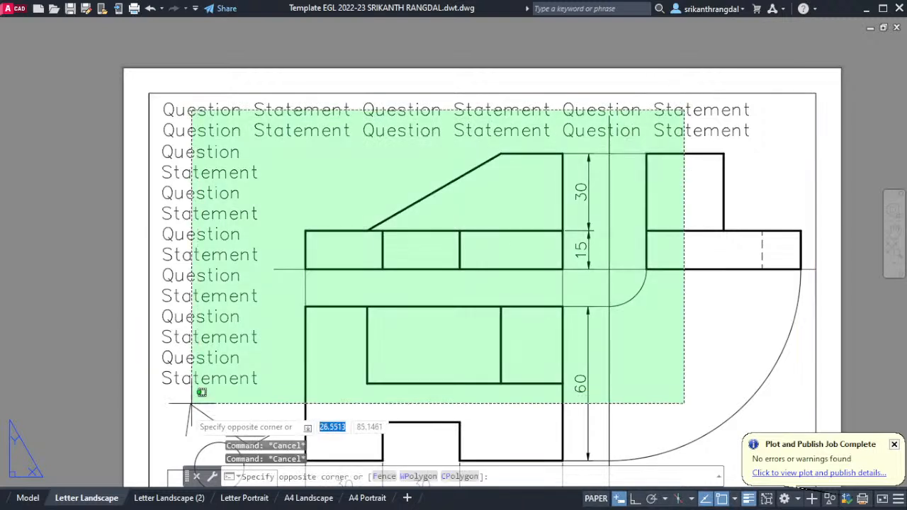
{"action": "left_click", "coordinate": [159, 418]}
{"action": "key", "text": "Escape"}
{"action": "key", "text": "Escape"}
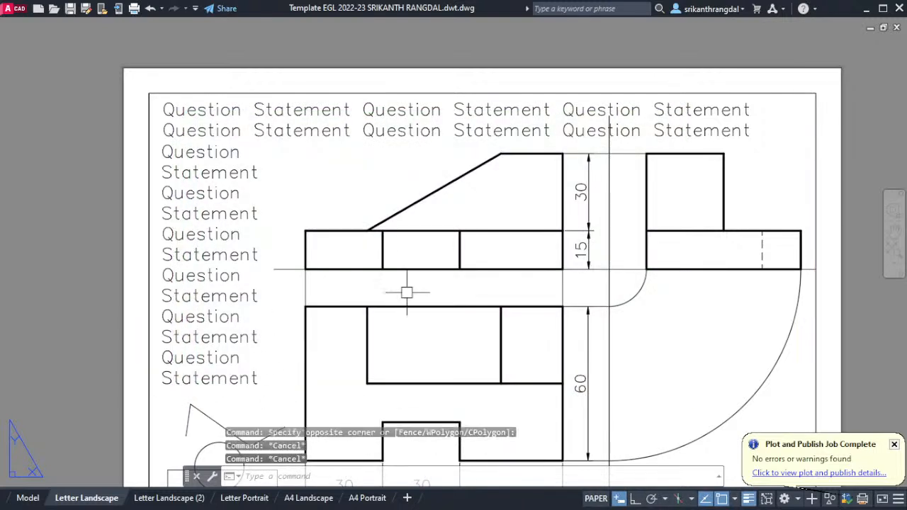
- Erase the triangle-and-circle sketch at the sheet's lower left and start plotting this single sheet
{"action": "middle_click_drag", "start_coordinate": [435, 331], "coordinate": [422, 183]}
{"action": "left_click", "coordinate": [314, 222]}
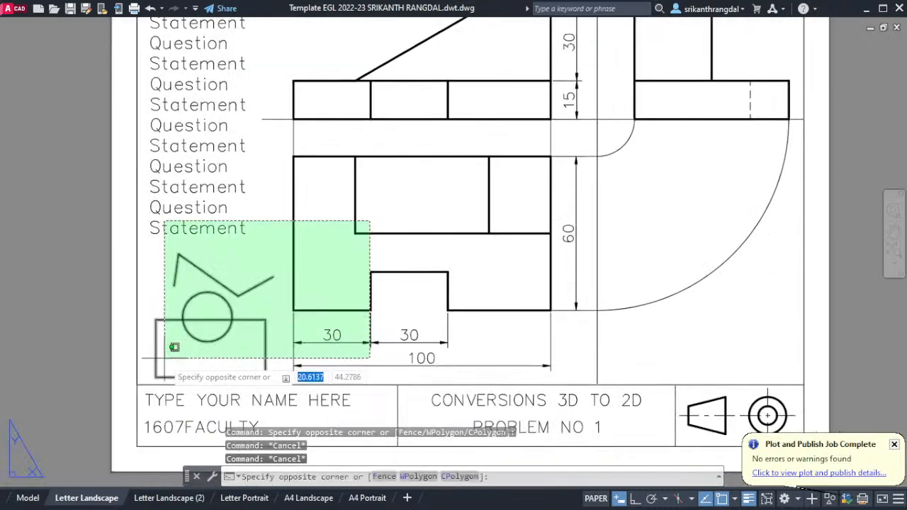
{"action": "left_click", "coordinate": [110, 330]}
{"action": "key", "text": "Delete"}
{"action": "middle_click_drag", "start_coordinate": [313, 218], "coordinate": [332, 323]}
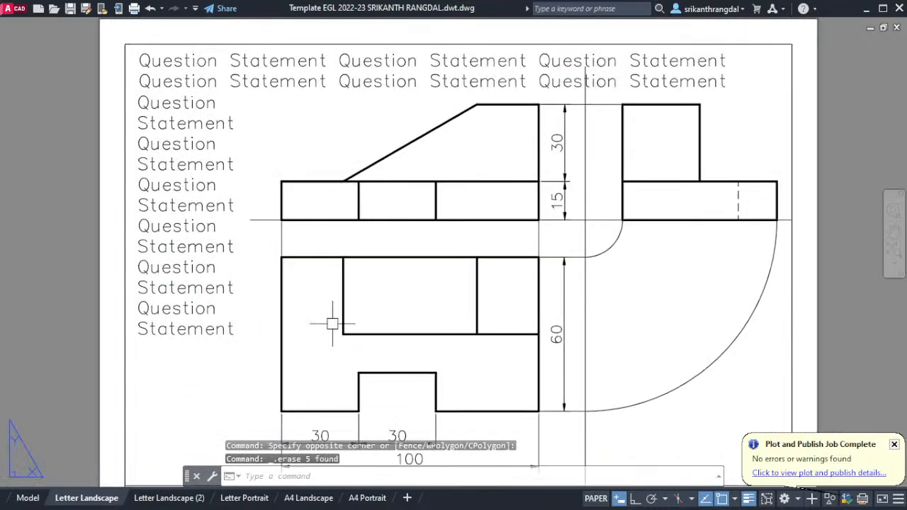
{"action": "key", "text": "ctrl+p"}
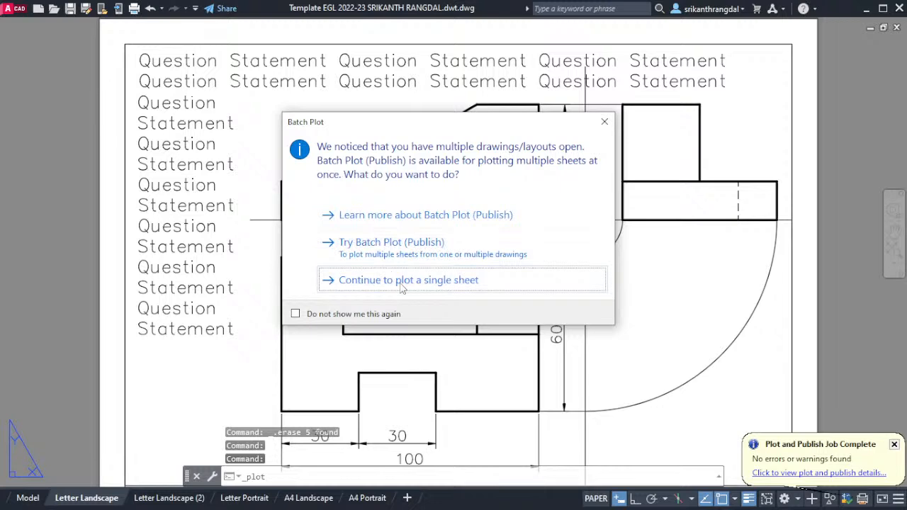
{"action": "left_click", "coordinate": [402, 284]}
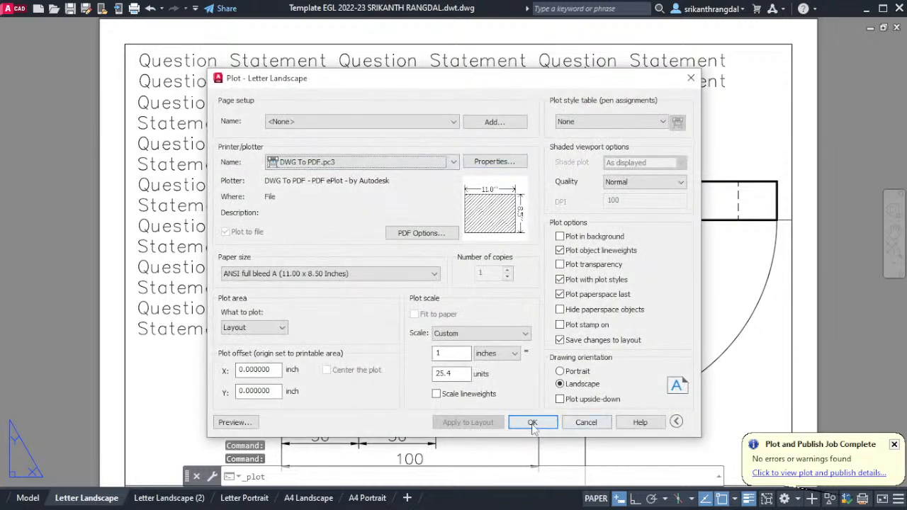
- Plot the layout with DWG To PDF to a file named 11 on the Desktop
{"action": "left_click", "coordinate": [531, 422]}
{"action": "type", "text": "1"}
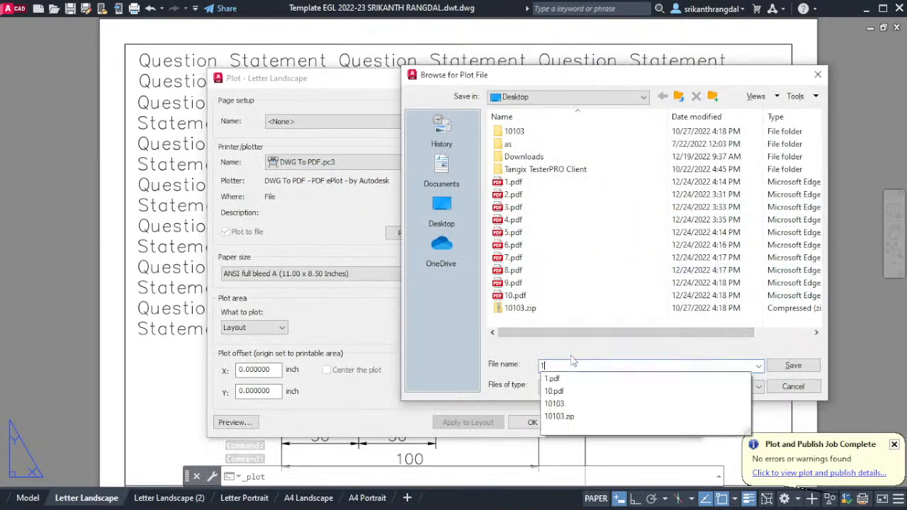
{"action": "type", "text": "1"}
{"action": "key", "text": "Return"}
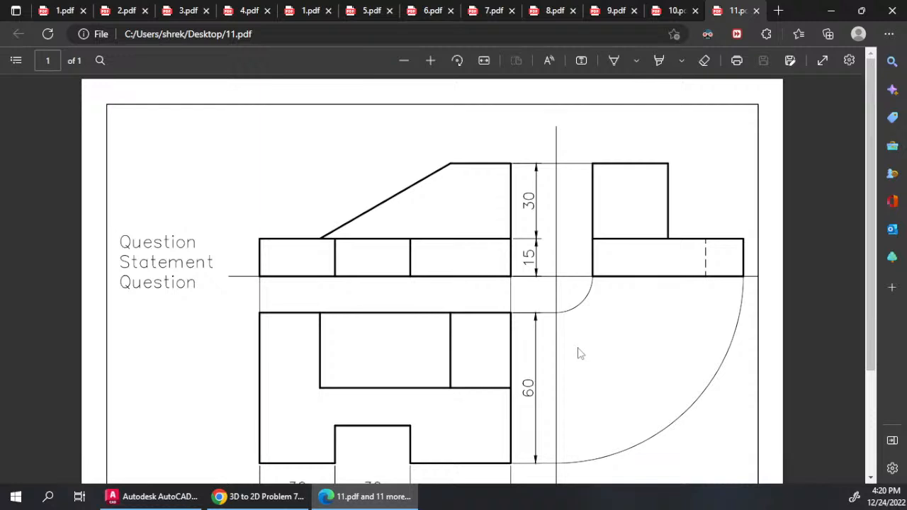
- Scroll through 11.pdf down to the Problem No 1 title block and back, then return to AutoCAD
{"action": "scroll", "coordinate": [421, 269], "scroll_direction": "down", "scroll_amount": 2}
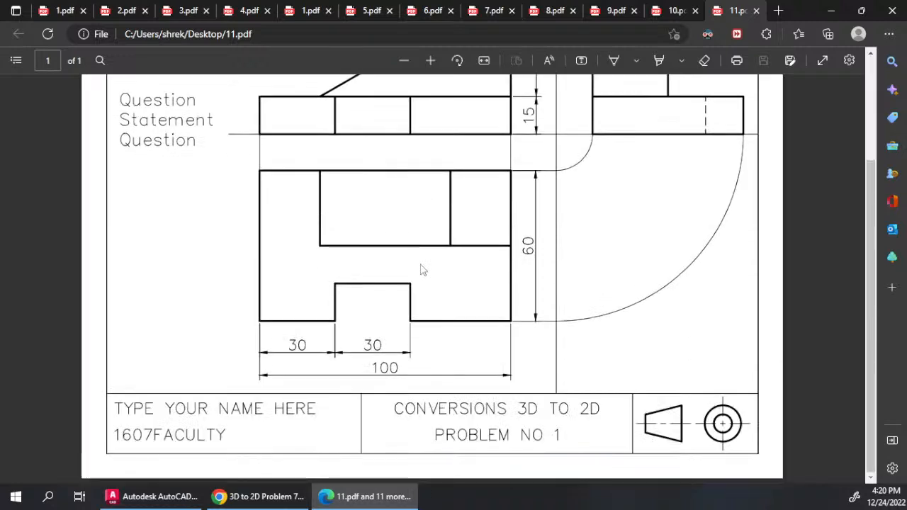
{"action": "scroll", "coordinate": [421, 269], "scroll_direction": "up", "scroll_amount": 2}
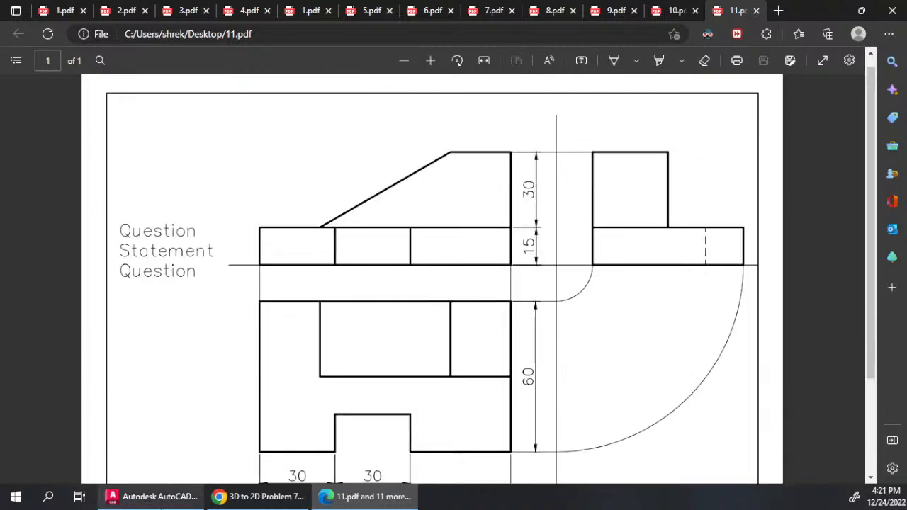
{"action": "mouse_move", "coordinate": [259, 500]}
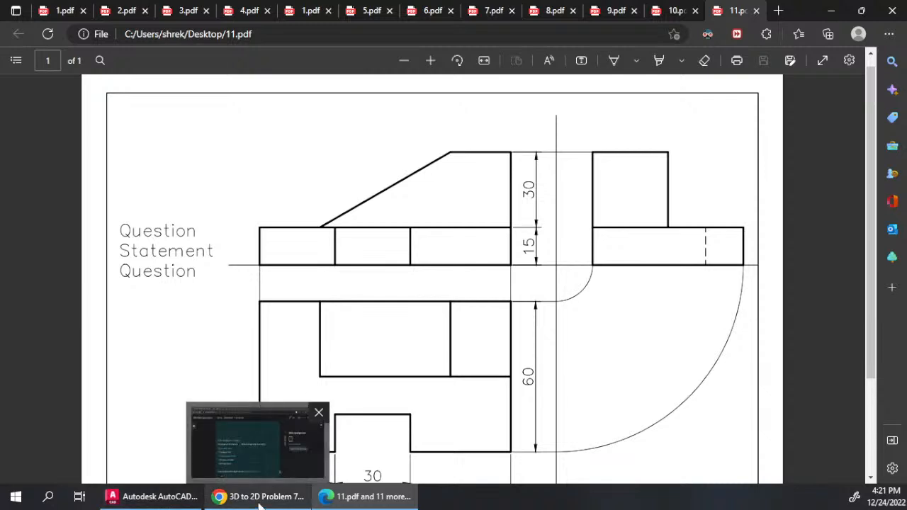
{"action": "left_click", "coordinate": [159, 498]}
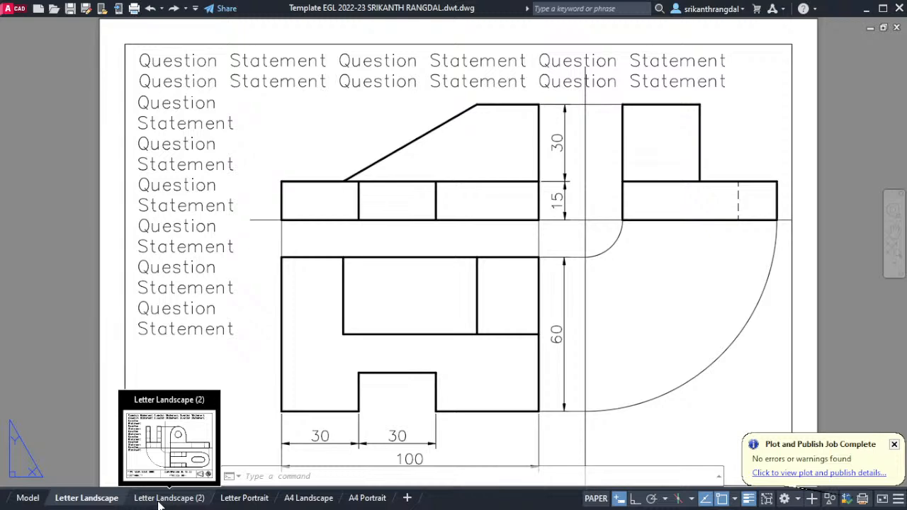
- Switch back to Model space and select the Question Statement MText beside the views
{"action": "scroll", "coordinate": [243, 309], "scroll_direction": "down", "scroll_amount": 4}
{"action": "scroll", "coordinate": [259, 383], "scroll_direction": "up", "scroll_amount": 6}
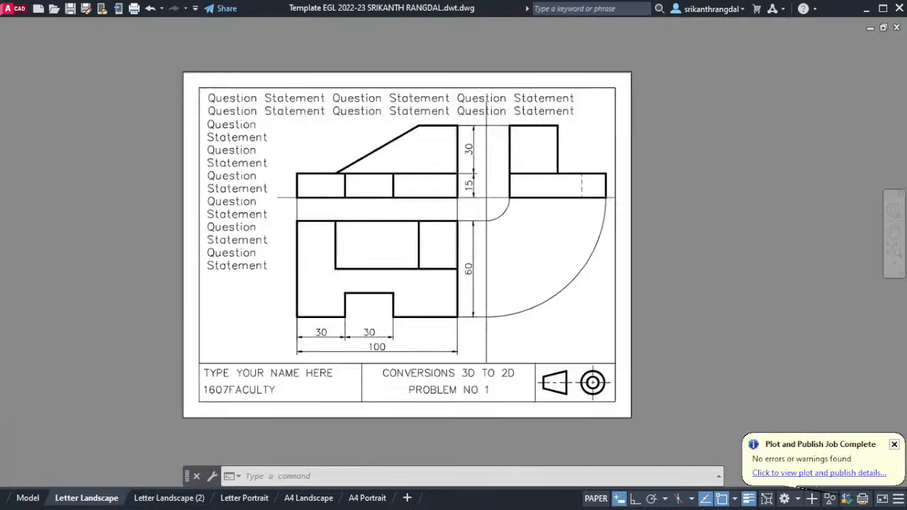
{"action": "middle_click_drag", "start_coordinate": [251, 241], "coordinate": [283, 316]}
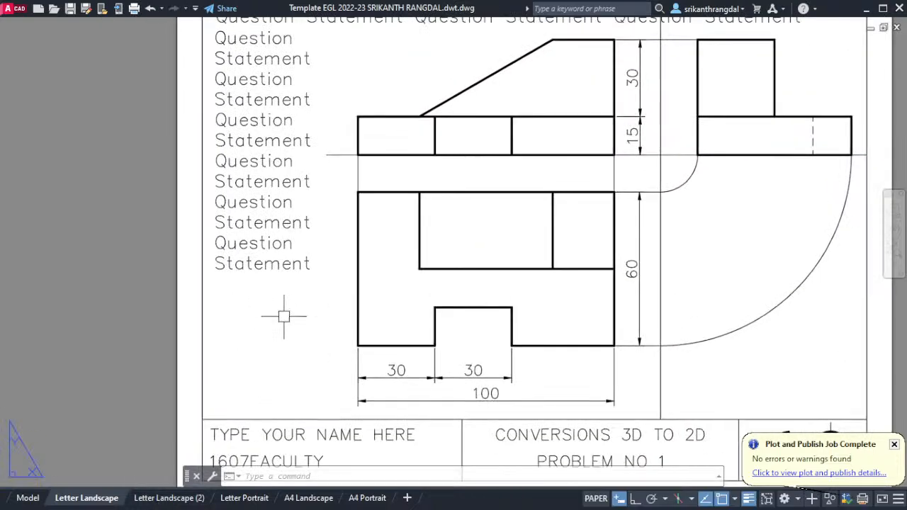
{"action": "left_click", "coordinate": [45, 500]}
{"action": "left_click", "coordinate": [217, 177]}
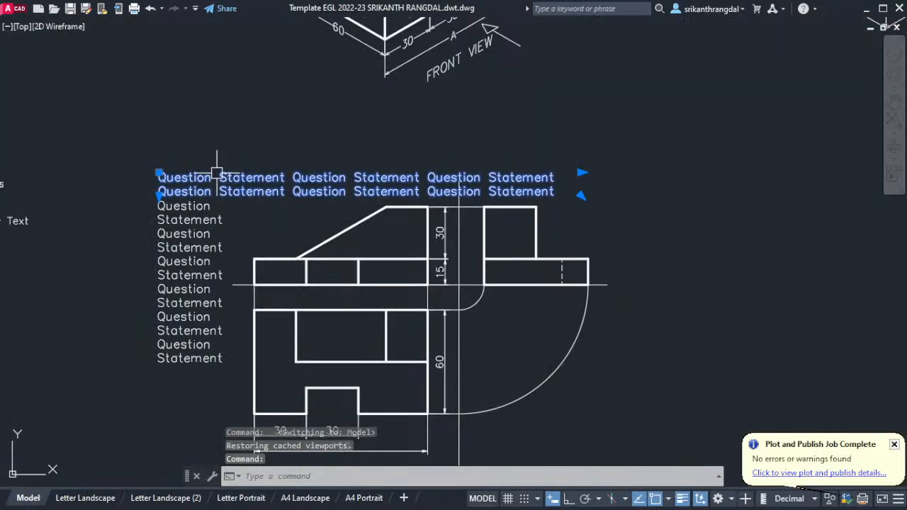
- Restore the full interface panels and inspect the question text's layer in the layer list
{"action": "key", "text": "Escape"}
{"action": "key", "text": "ctrl+0"}
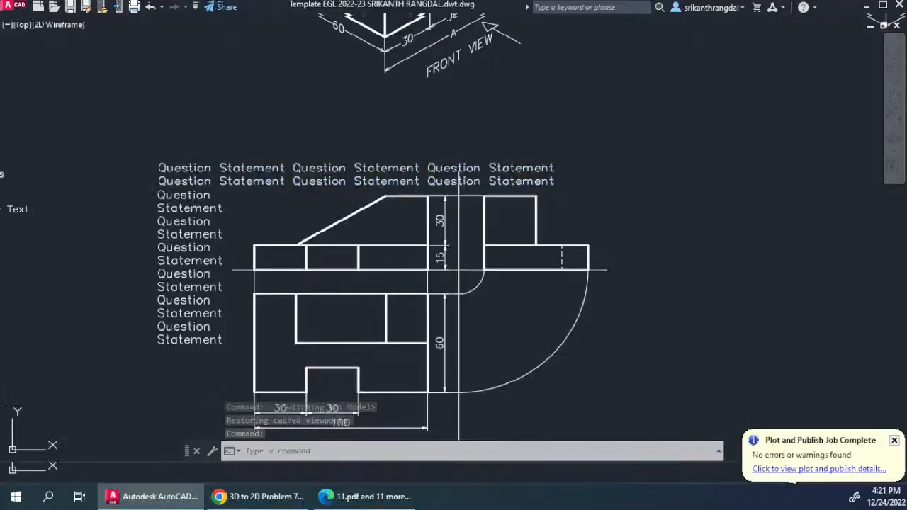
{"action": "left_click", "coordinate": [240, 221]}
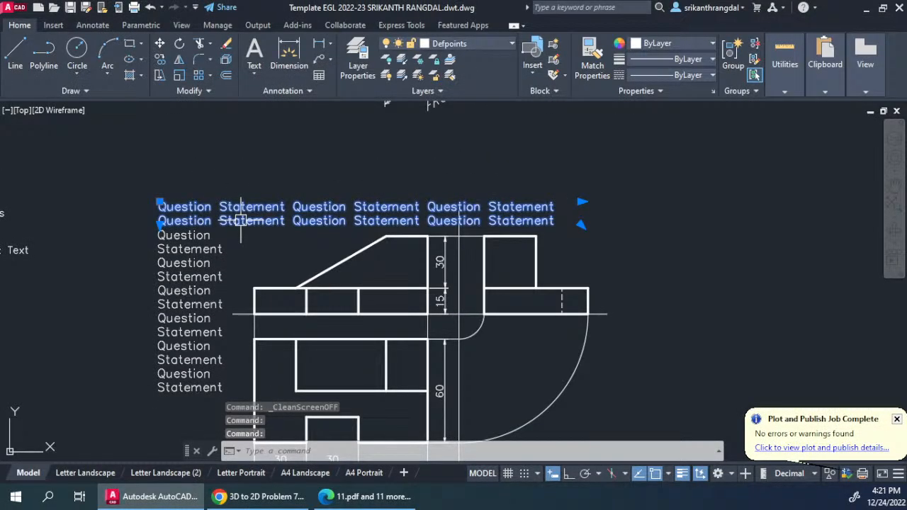
{"action": "left_click", "coordinate": [472, 45]}
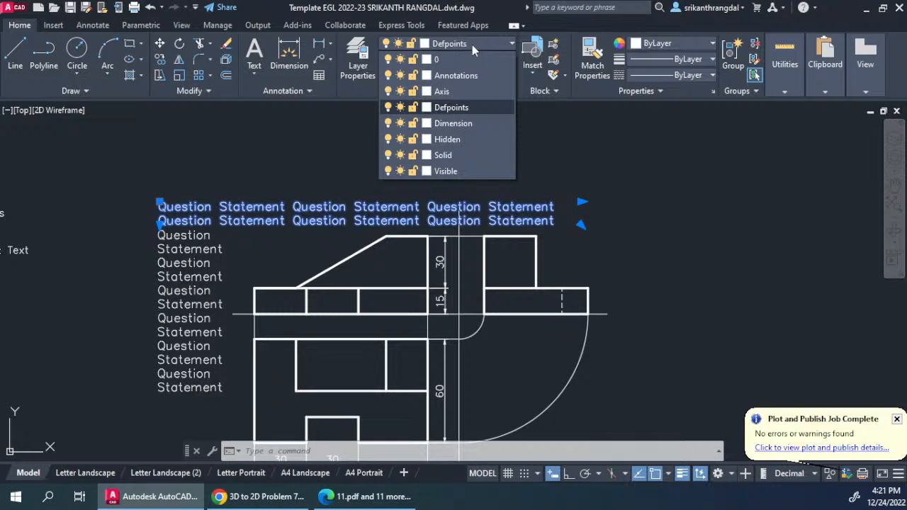
{"action": "key", "text": "Escape"}
{"action": "key", "text": "Escape"}
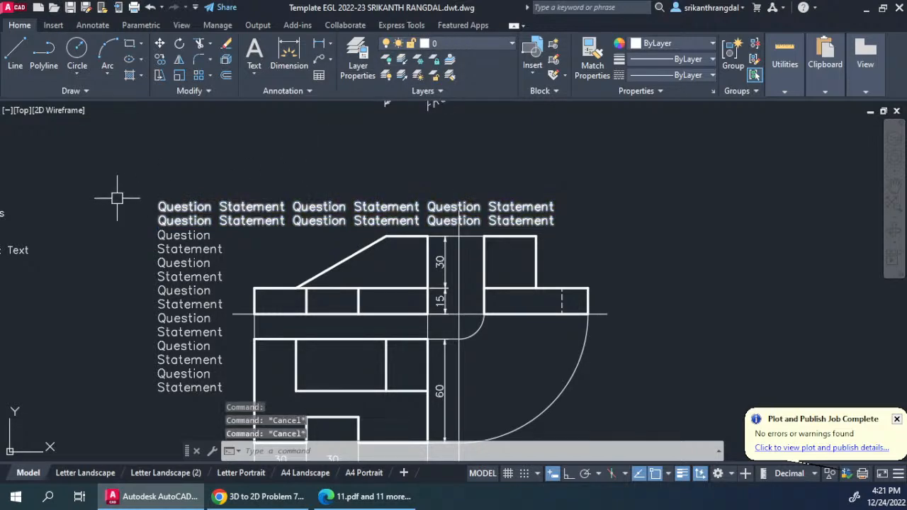
- Bring the legend and question text into view, then start Match Properties with MA
{"action": "scroll", "coordinate": [369, 298], "scroll_direction": "down", "scroll_amount": 4}
{"action": "middle_click_drag", "start_coordinate": [451, 236], "coordinate": [450, 327]}
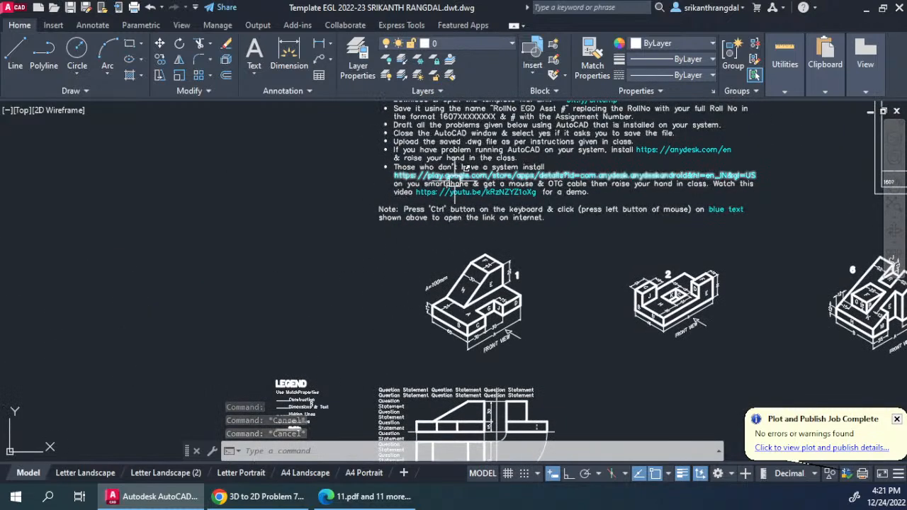
{"action": "middle_click_drag", "start_coordinate": [553, 334], "coordinate": [486, 192]}
{"action": "scroll", "coordinate": [344, 273], "scroll_direction": "up", "scroll_amount": 5}
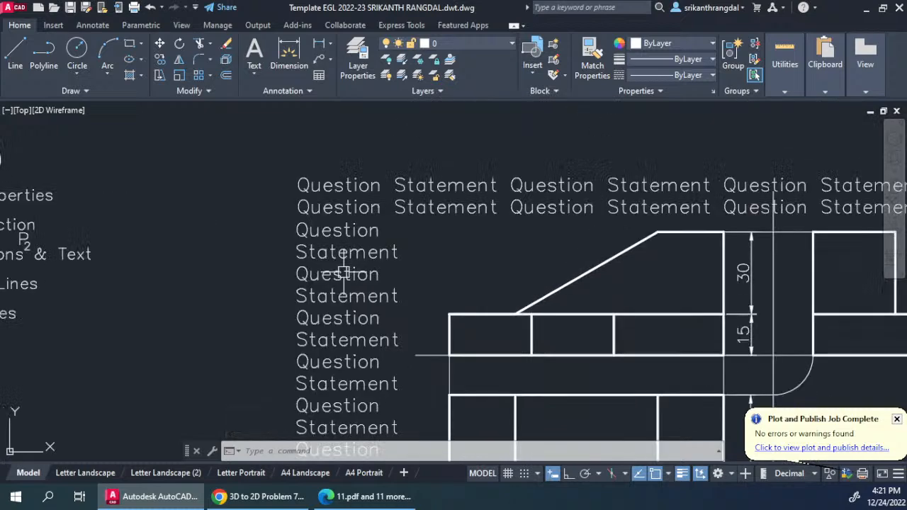
{"action": "left_click", "coordinate": [361, 154]}
{"action": "left_click", "coordinate": [296, 375]}
{"action": "middle_click_drag", "start_coordinate": [314, 336], "coordinate": [327, 240]}
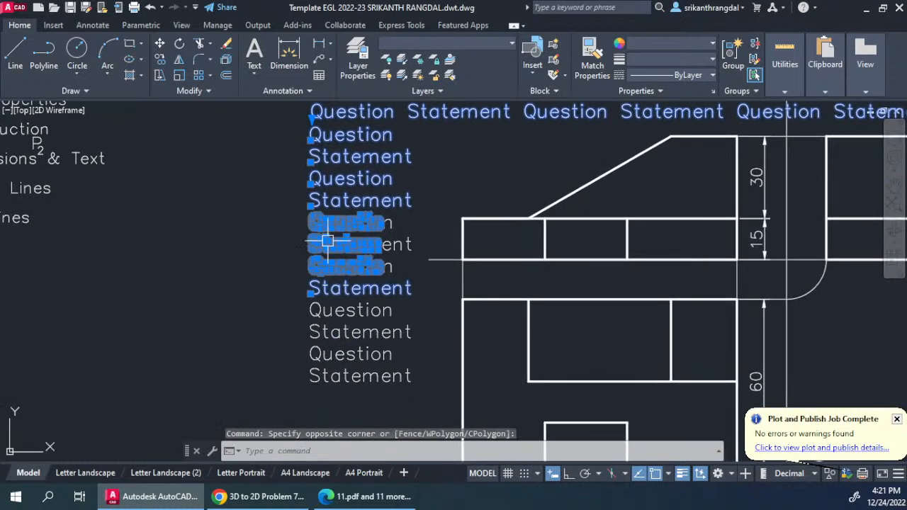
{"action": "scroll", "coordinate": [354, 303], "scroll_direction": "down", "scroll_amount": 5}
{"action": "key", "text": "Escape"}
{"action": "key", "text": "Escape"}
{"action": "key", "text": "Escape"}
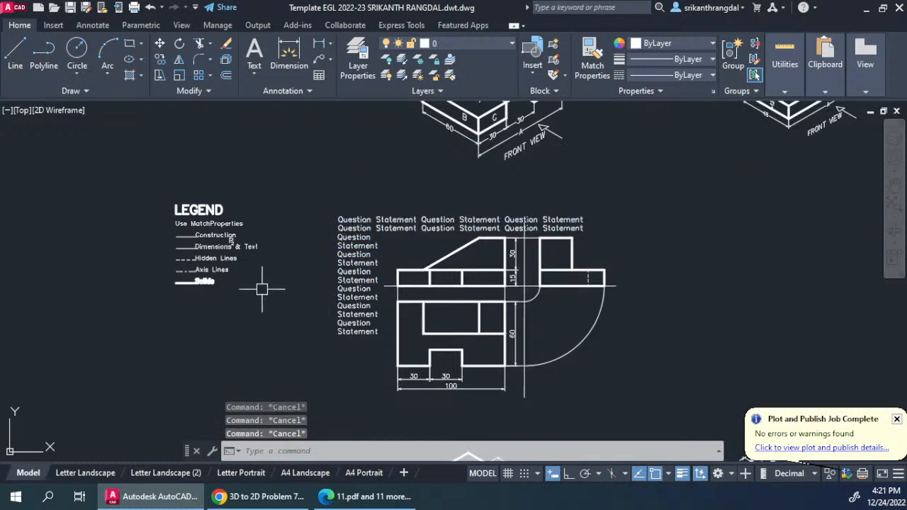
{"action": "scroll", "coordinate": [262, 289], "scroll_direction": "up", "scroll_amount": 2}
{"action": "type", "text": "ma"}
{"action": "key", "text": "Return"}
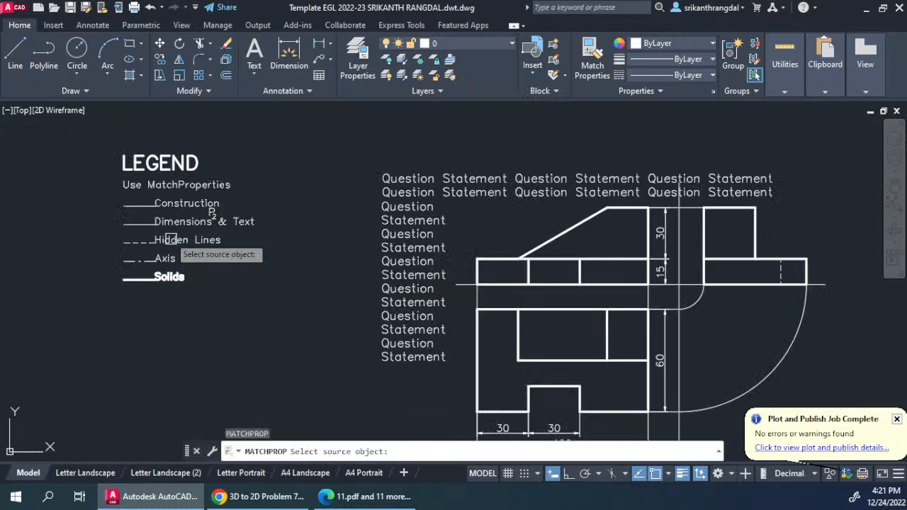
- Match the left column and top question text to the Dimensions & Text legend line
{"action": "left_click", "coordinate": [135, 224]}
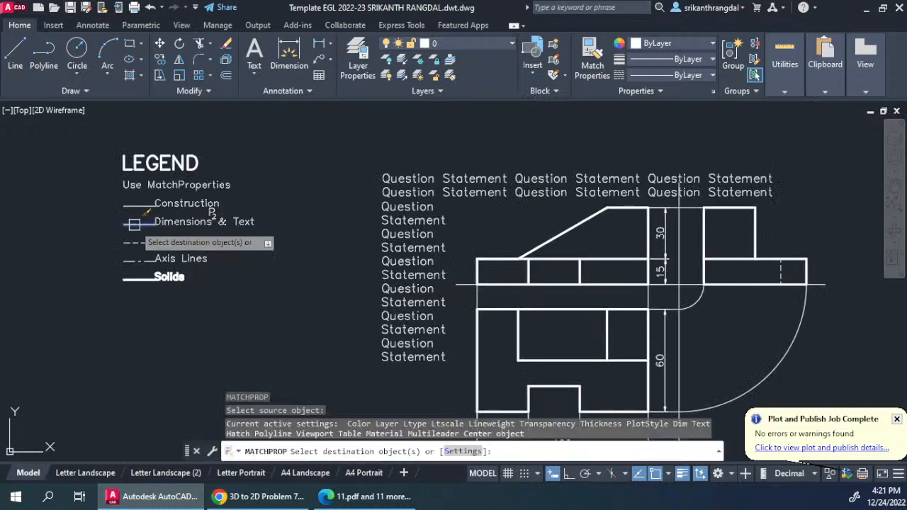
{"action": "left_click", "coordinate": [446, 152]}
{"action": "left_click", "coordinate": [323, 401]}
{"action": "left_click", "coordinate": [506, 162]}
{"action": "left_click", "coordinate": [464, 203]}
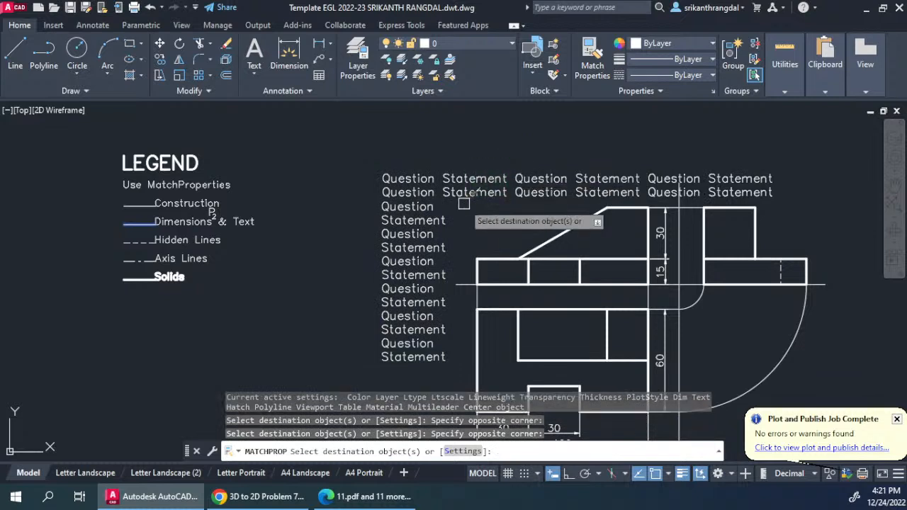
{"action": "key", "text": "Return"}
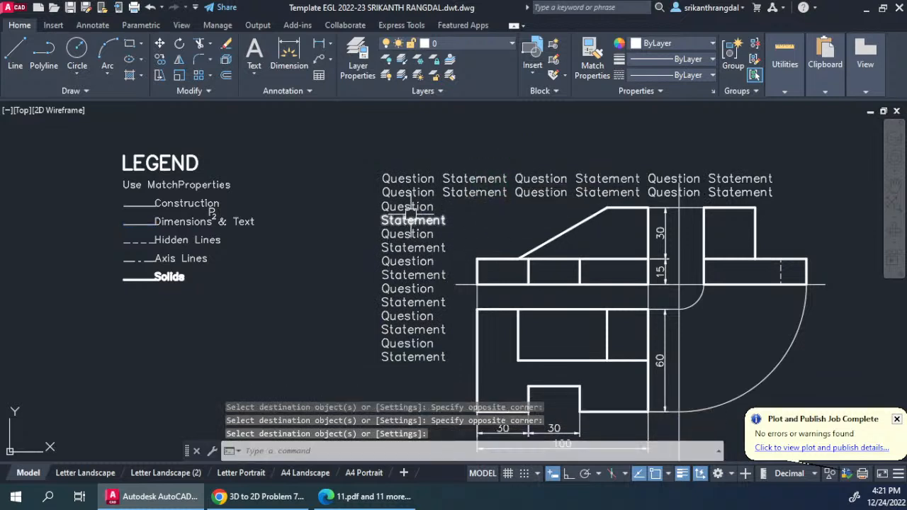
- Erase the left column of Question/Statement words and the leftover text fragments
{"action": "left_click", "coordinate": [421, 379]}
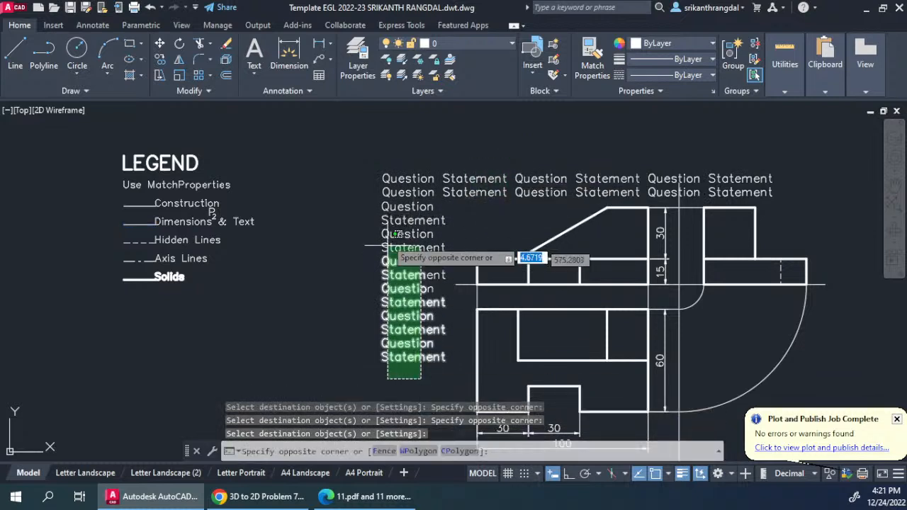
{"action": "left_click", "coordinate": [383, 209]}
{"action": "type", "text": "e"}
{"action": "key", "text": "Return"}
{"action": "left_click", "coordinate": [405, 233]}
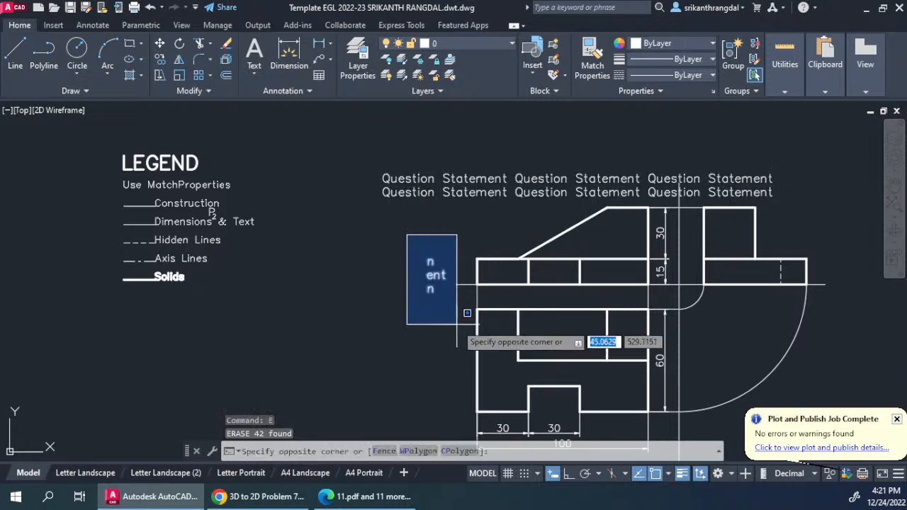
{"action": "left_click", "coordinate": [472, 348]}
{"action": "key", "text": "Return"}
- Select the two top question text lines and start the COPY command
{"action": "left_click", "coordinate": [417, 202]}
{"action": "type", "text": "c"}
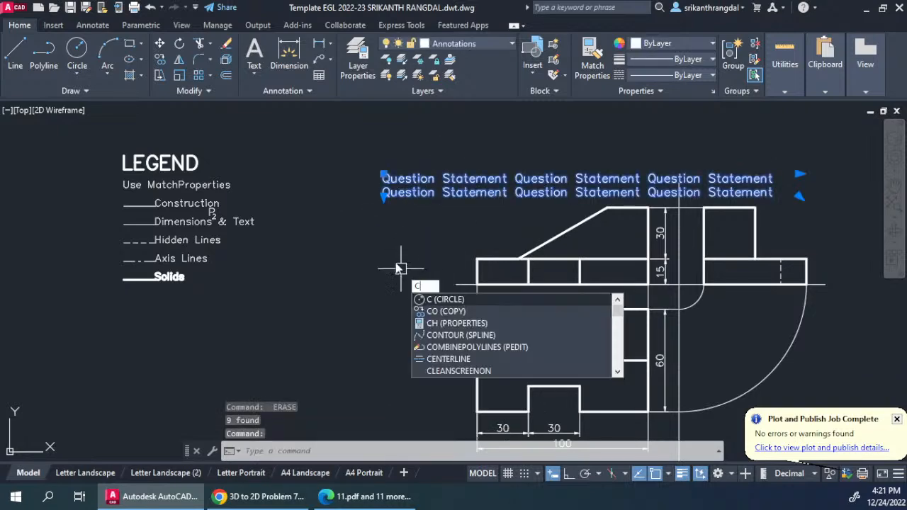
{"action": "type", "text": "o"}
{"action": "key", "text": "Return"}
- Copy the two text lines just below and narrow the copy's width so it wraps into a column
{"action": "left_click", "coordinate": [370, 252]}
{"action": "left_click", "coordinate": [369, 281]}
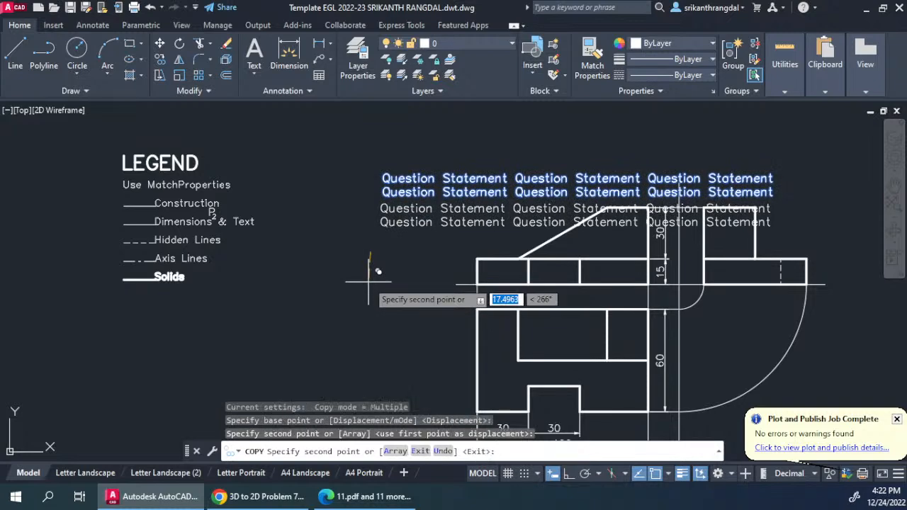
{"action": "key", "text": "Return"}
{"action": "left_click", "coordinate": [797, 204]}
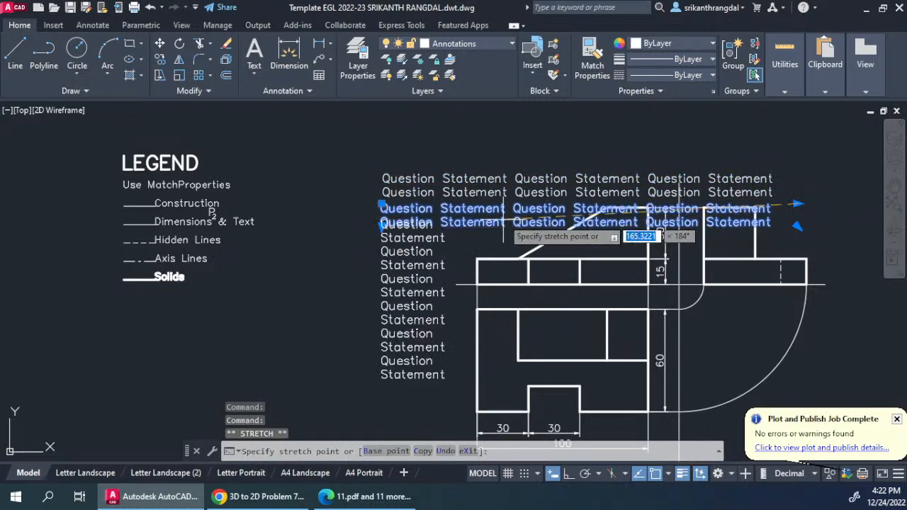
{"action": "scroll", "coordinate": [524, 205], "scroll_direction": "up", "scroll_amount": 4}
{"action": "scroll", "coordinate": [472, 198], "scroll_direction": "down", "scroll_amount": 4}
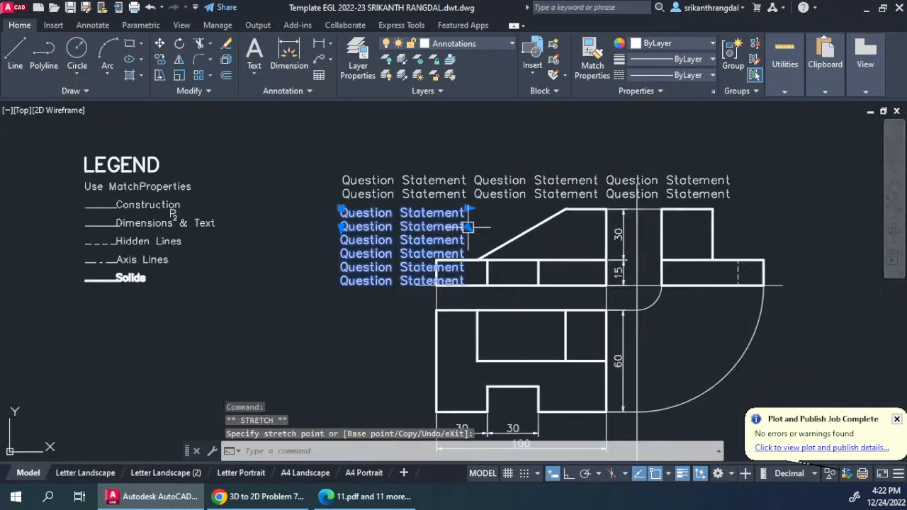
{"action": "left_click", "coordinate": [470, 204]}
{"action": "left_click", "coordinate": [469, 207]}
{"action": "left_click", "coordinate": [468, 208]}
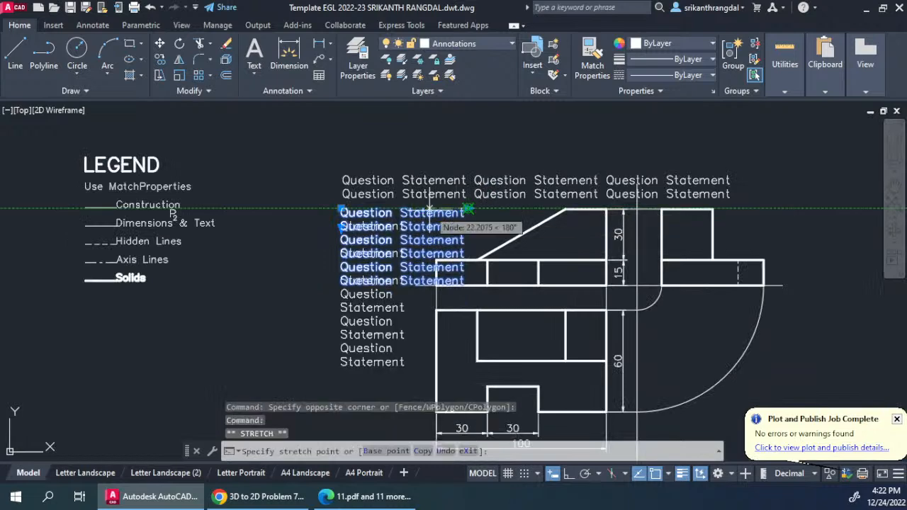
{"action": "scroll", "coordinate": [429, 210], "scroll_direction": "up", "scroll_amount": 4}
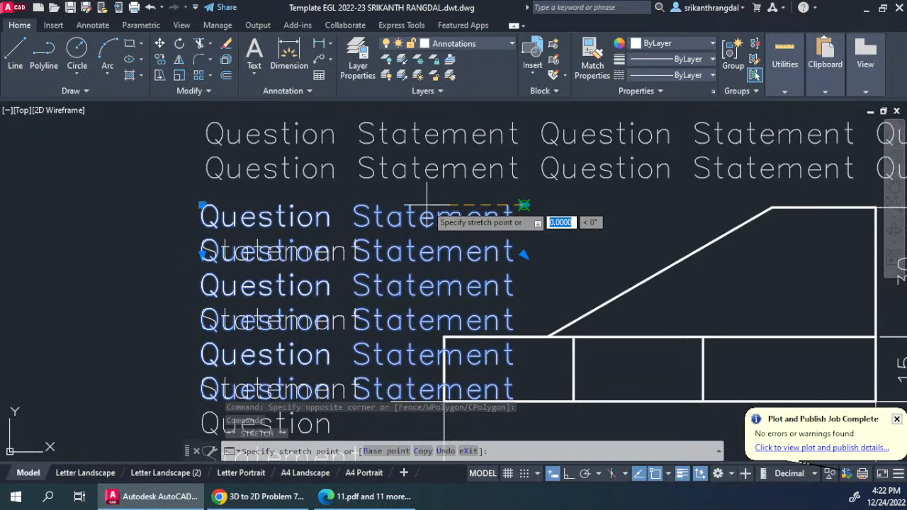
{"action": "scroll", "coordinate": [461, 226], "scroll_direction": "down", "scroll_amount": 5}
{"action": "key", "text": "Escape"}
{"action": "key", "text": "Escape"}
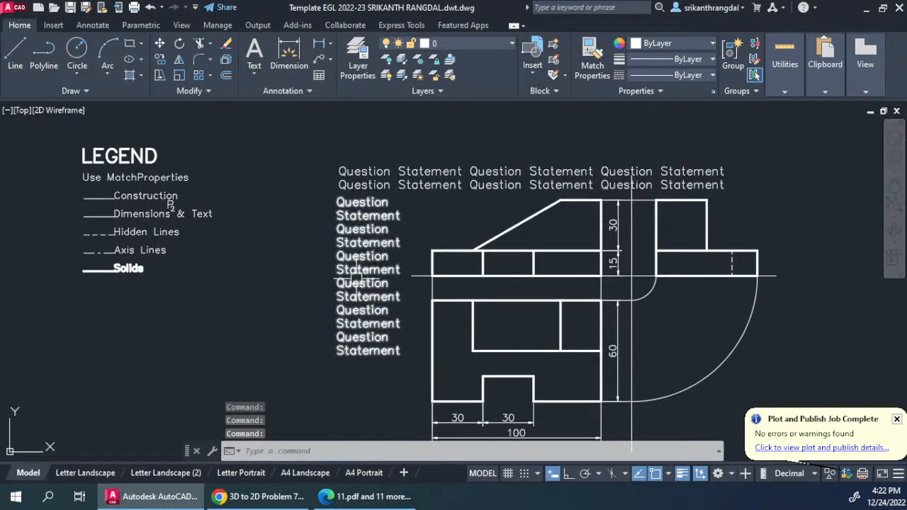
- Copy both question text blocks to the clipboard and switch to the Letter Landscape layout
{"action": "left_click_drag", "start_coordinate": [399, 156], "coordinate": [301, 282]}
{"action": "key", "text": "ctrl+c"}
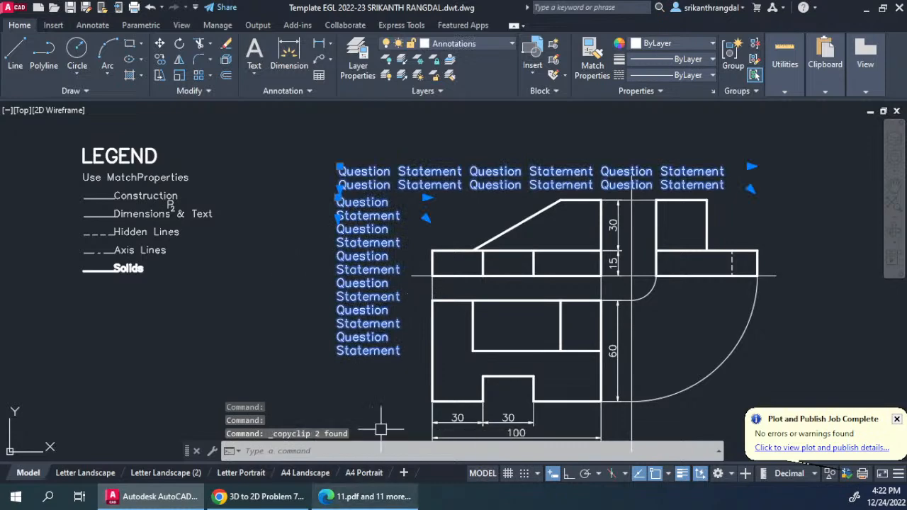
{"action": "left_click", "coordinate": [86, 472]}
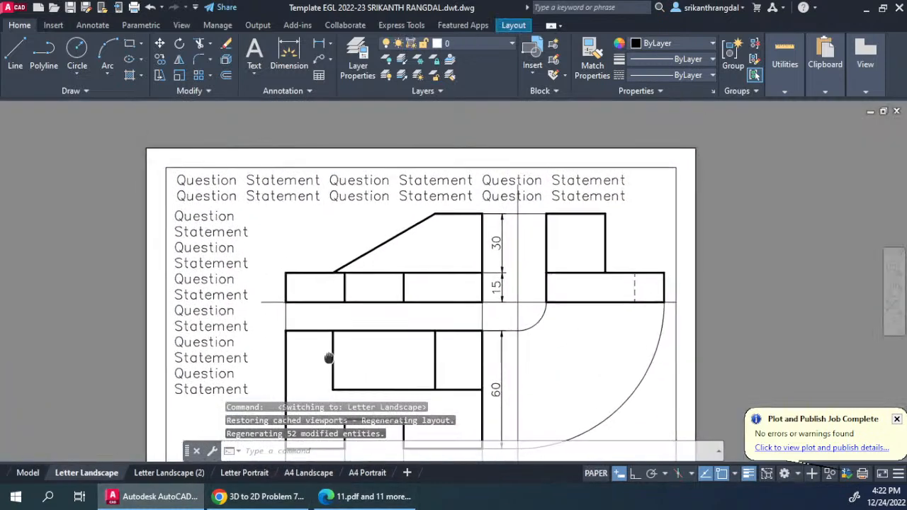
- Plot the single Letter Landscape sheet to a PDF saved as 12.pdf on the Desktop
{"action": "key", "text": "ctrl+p"}
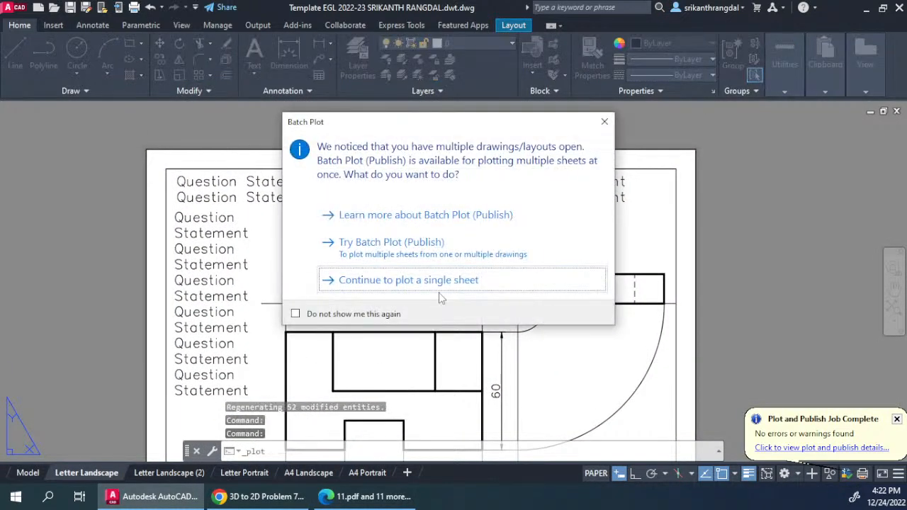
{"action": "left_click", "coordinate": [443, 281]}
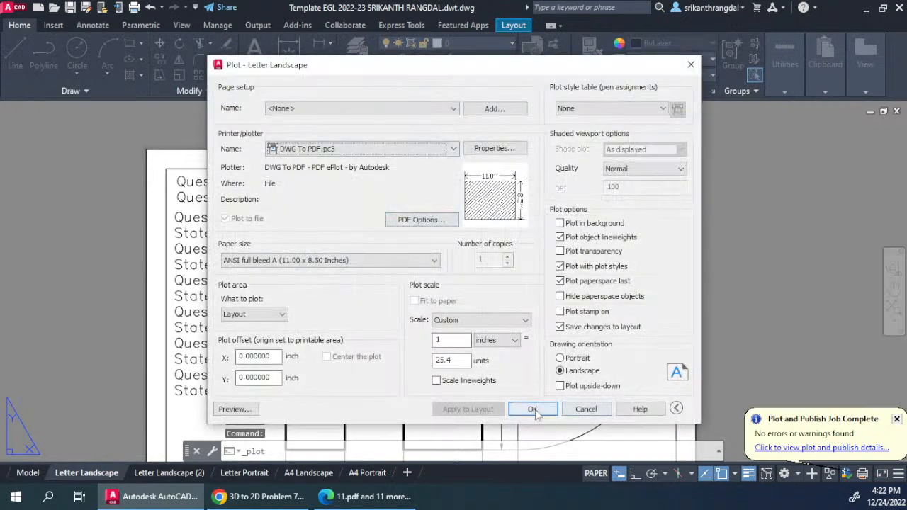
{"action": "left_click", "coordinate": [532, 409]}
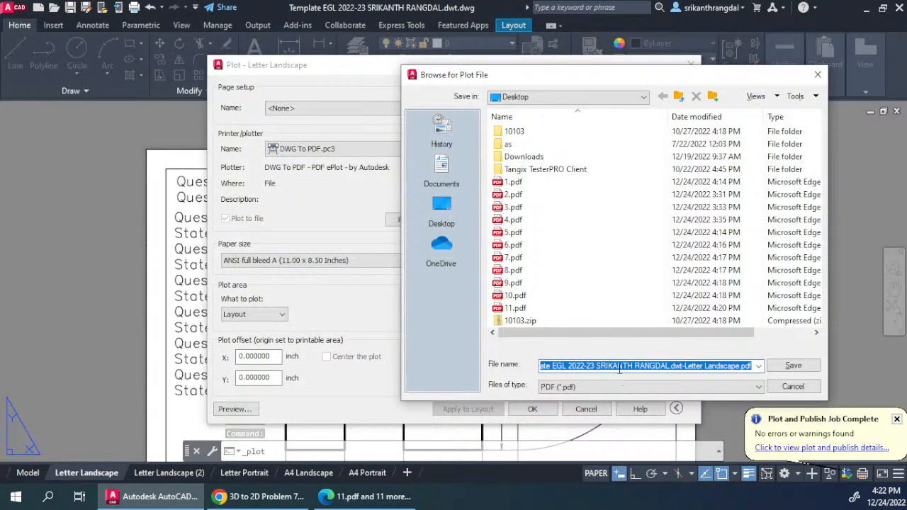
{"action": "type", "text": "12"}
{"action": "key", "text": "Return"}
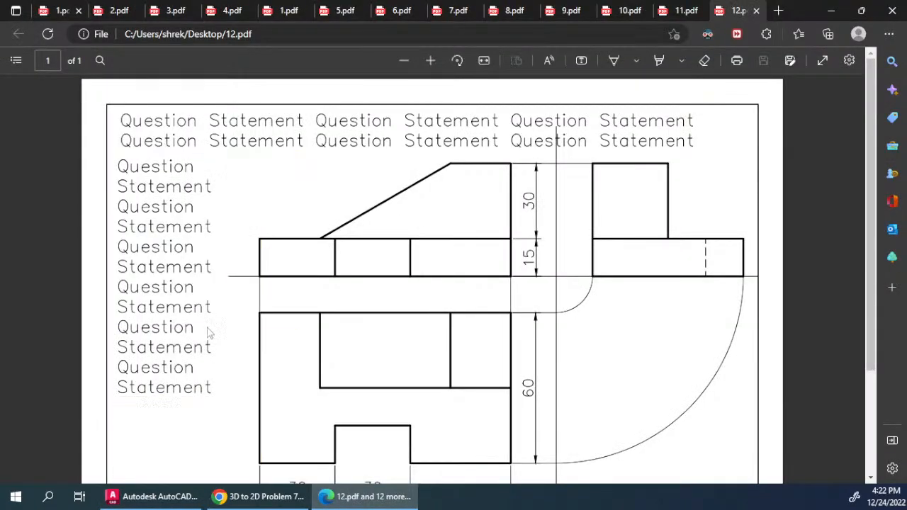
- Review 12.pdf in Edge for the Question Statement text, then return to AutoCAD
{"action": "scroll", "coordinate": [409, 284], "scroll_direction": "down", "scroll_amount": 2}
{"action": "scroll", "coordinate": [534, 170], "scroll_direction": "up", "scroll_amount": 2}
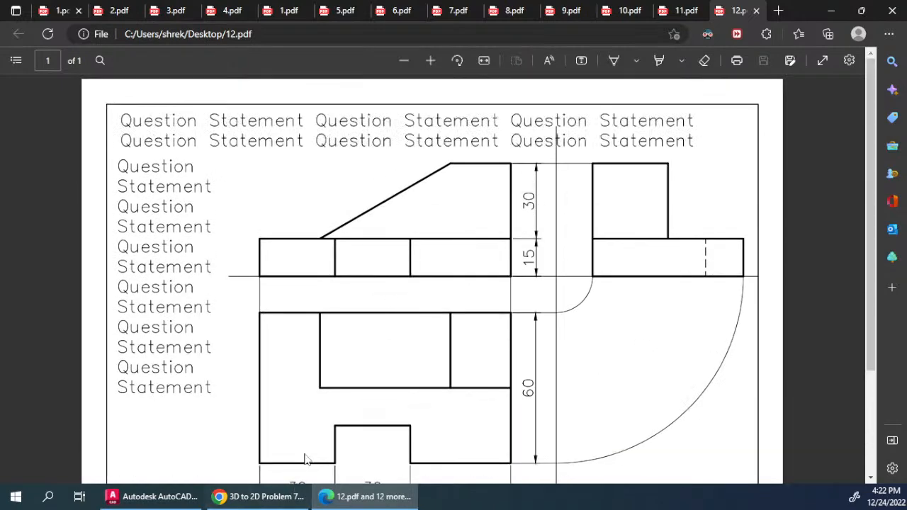
{"action": "left_click", "coordinate": [153, 496]}
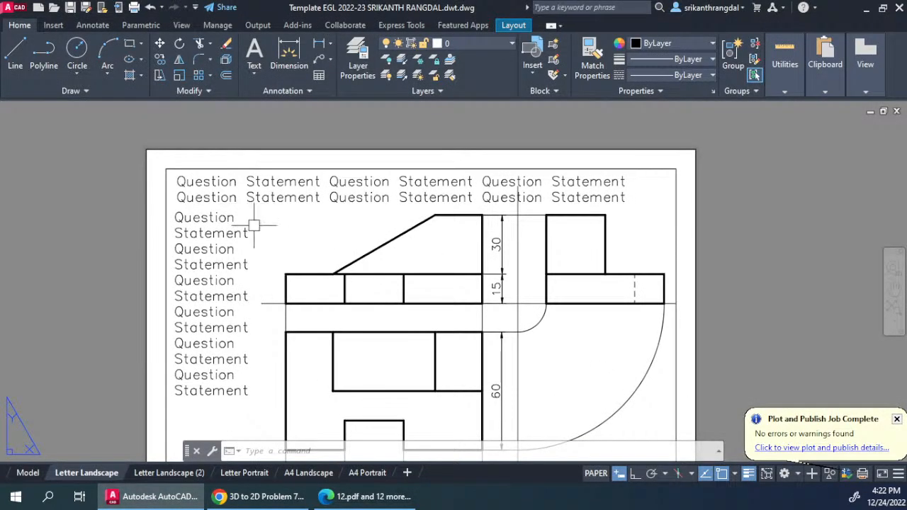
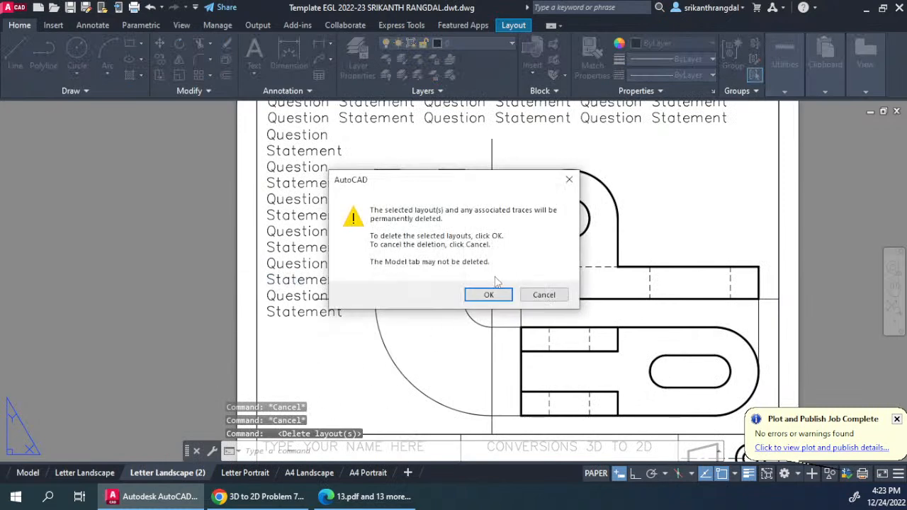
- Delete the duplicate Letter Landscape (2) layout and paste the Question Statement text near Letter Portrait's top-left
{"action": "left_click", "coordinate": [489, 294]}
{"action": "middle_click_drag", "start_coordinate": [411, 295], "coordinate": [487, 391]}
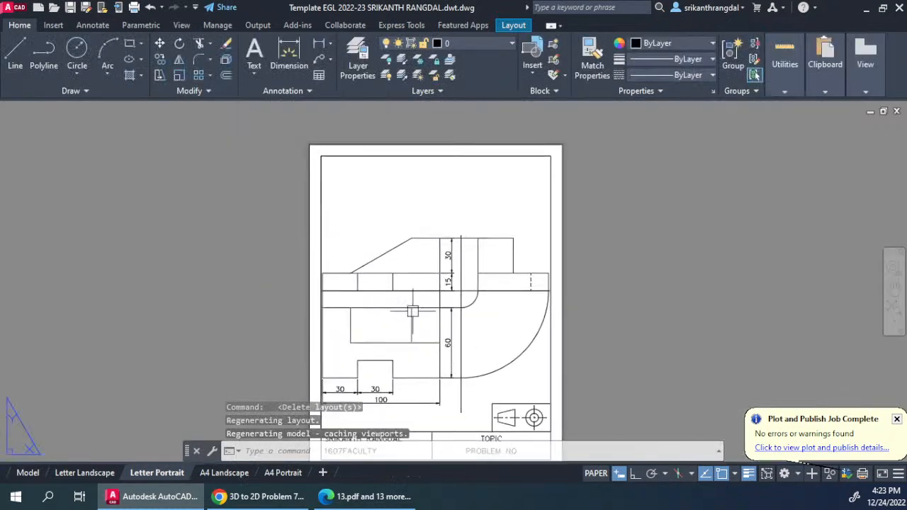
{"action": "middle_click_drag", "start_coordinate": [402, 278], "coordinate": [412, 301]}
{"action": "key", "text": "ctrl+v"}
{"action": "scroll", "coordinate": [340, 202], "scroll_direction": "up", "scroll_amount": 4}
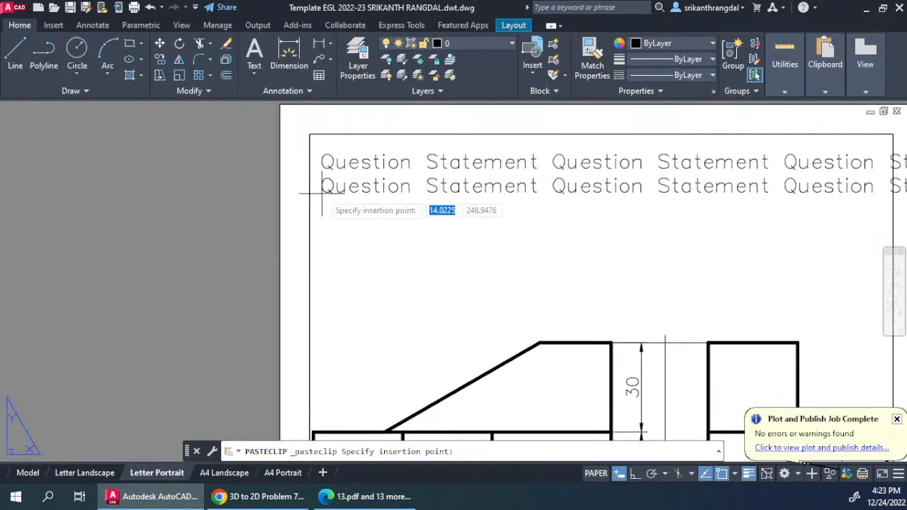
{"action": "left_click", "coordinate": [320, 192]}
{"action": "scroll", "coordinate": [518, 206], "scroll_direction": "down", "scroll_amount": 2}
- Set the pasted Question Statement text height to 4
{"action": "left_click", "coordinate": [519, 199]}
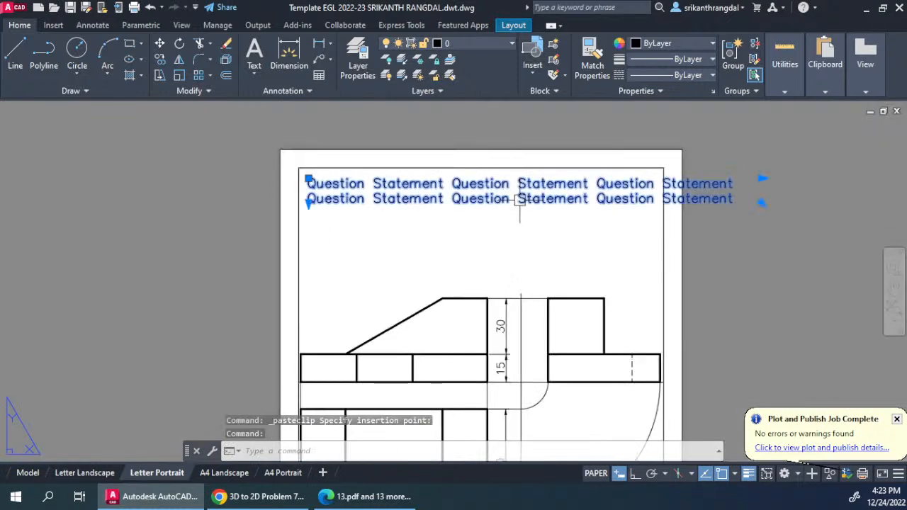
{"action": "double_click", "coordinate": [521, 200]}
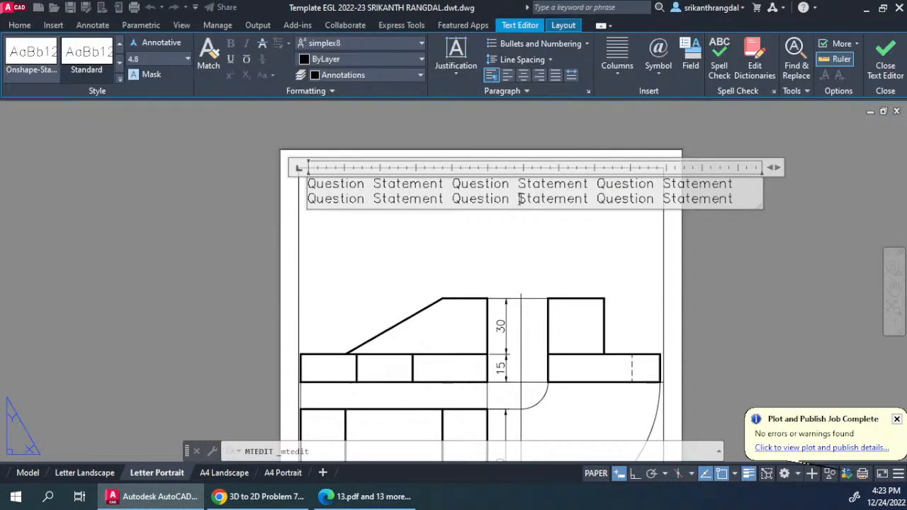
{"action": "key", "text": "ctrl+a"}
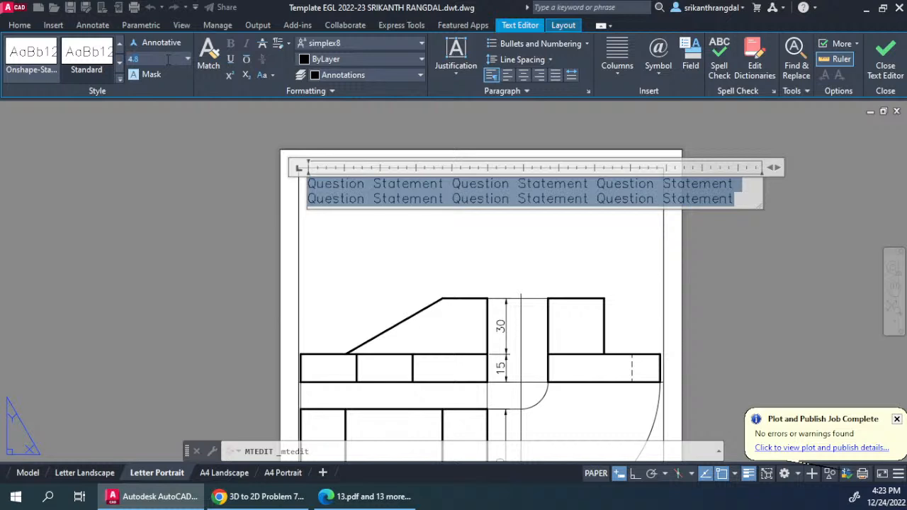
{"action": "key", "text": "Return"}
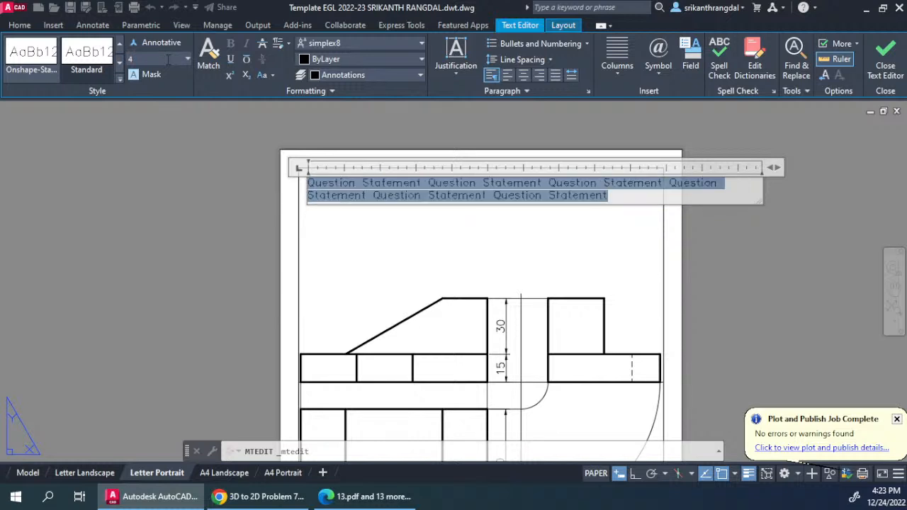
{"action": "left_click", "coordinate": [572, 229]}
- Narrow the text block's width so the statement wraps across three lines
{"action": "left_click", "coordinate": [634, 183]}
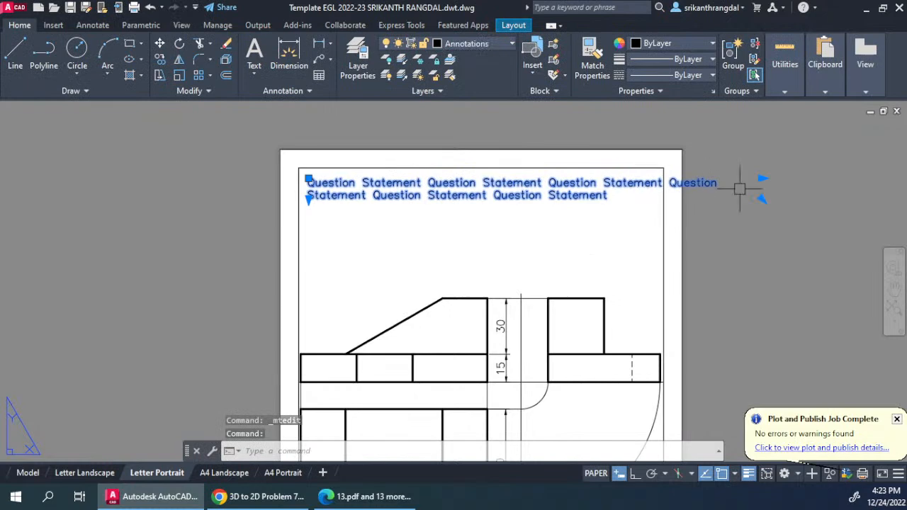
{"action": "scroll", "coordinate": [761, 179], "scroll_direction": "up", "scroll_amount": 4}
{"action": "left_click", "coordinate": [775, 167]}
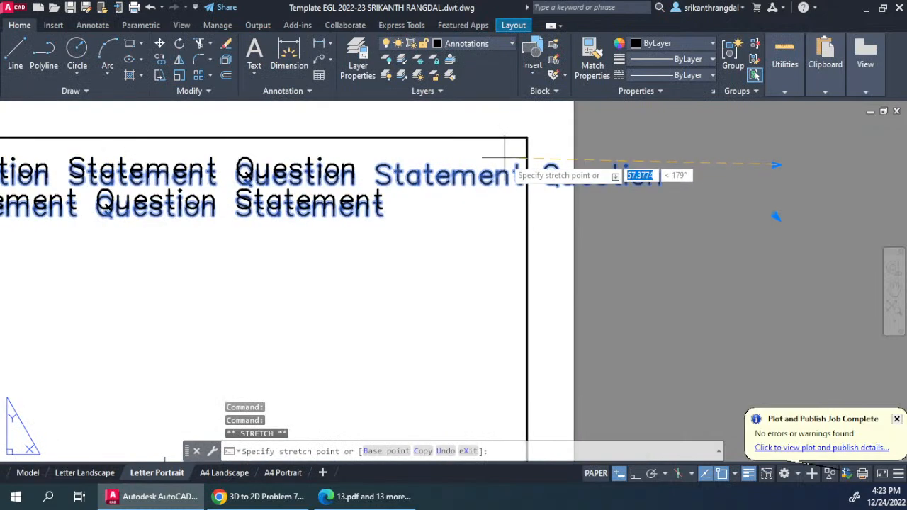
{"action": "key", "text": "Escape"}
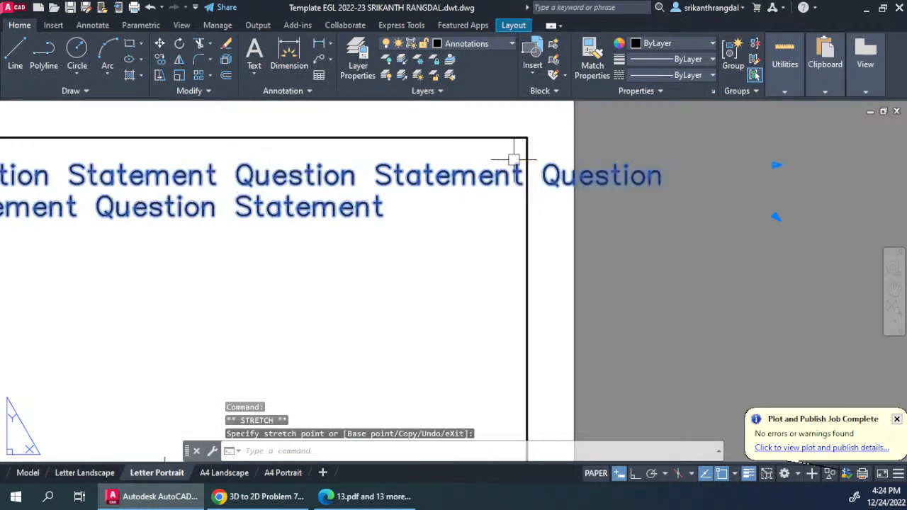
{"action": "left_click", "coordinate": [775, 165]}
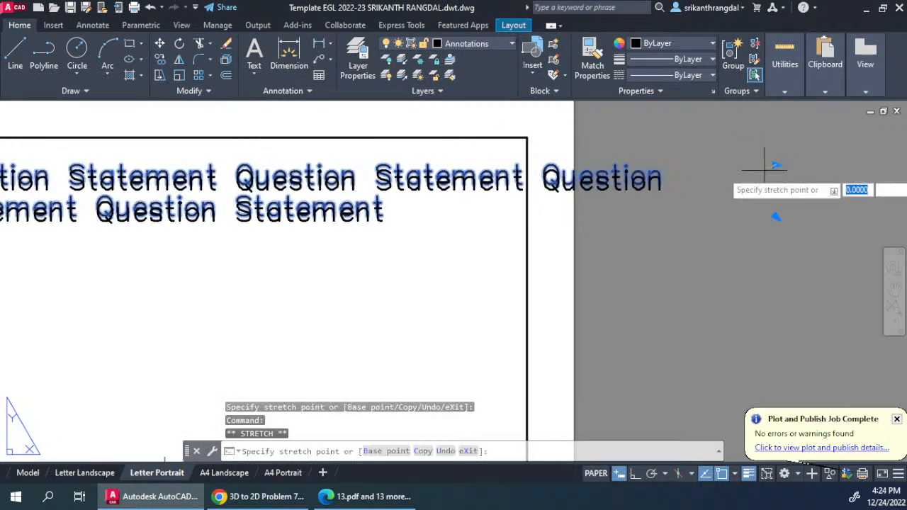
{"action": "left_click", "coordinate": [511, 218]}
{"action": "scroll", "coordinate": [496, 212], "scroll_direction": "down", "scroll_amount": 5}
{"action": "scroll", "coordinate": [362, 238], "scroll_direction": "up", "scroll_amount": 3}
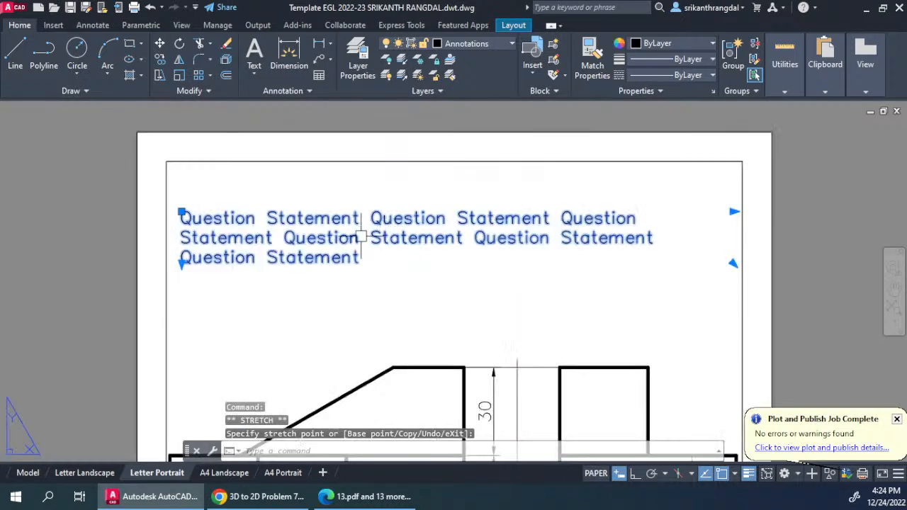
- Move the text block to the portrait sheet's top-left, then switch to Letter Landscape
{"action": "left_click_drag", "start_coordinate": [288, 253], "coordinate": [287, 219]}
{"action": "scroll", "coordinate": [328, 182], "scroll_direction": "down", "scroll_amount": 3}
{"action": "middle_click_drag", "start_coordinate": [419, 279], "coordinate": [414, 224]}
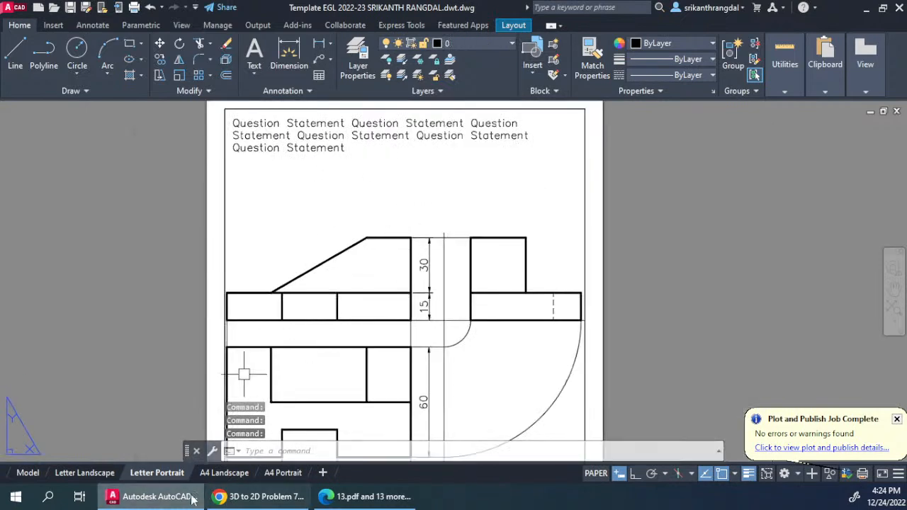
{"action": "left_click", "coordinate": [84, 473]}
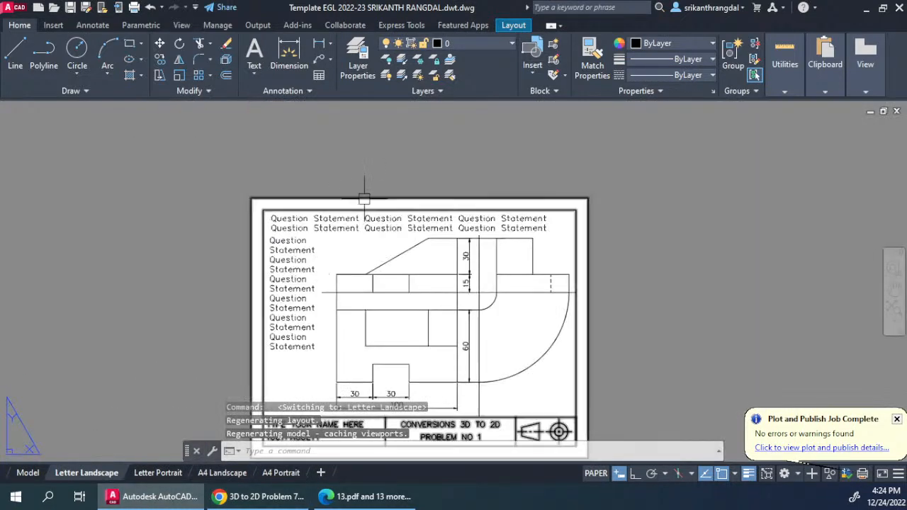
- Paste the Question Statement text at the top-left of the A4 Landscape sheet
{"action": "scroll", "coordinate": [544, 213], "scroll_direction": "up", "scroll_amount": 4}
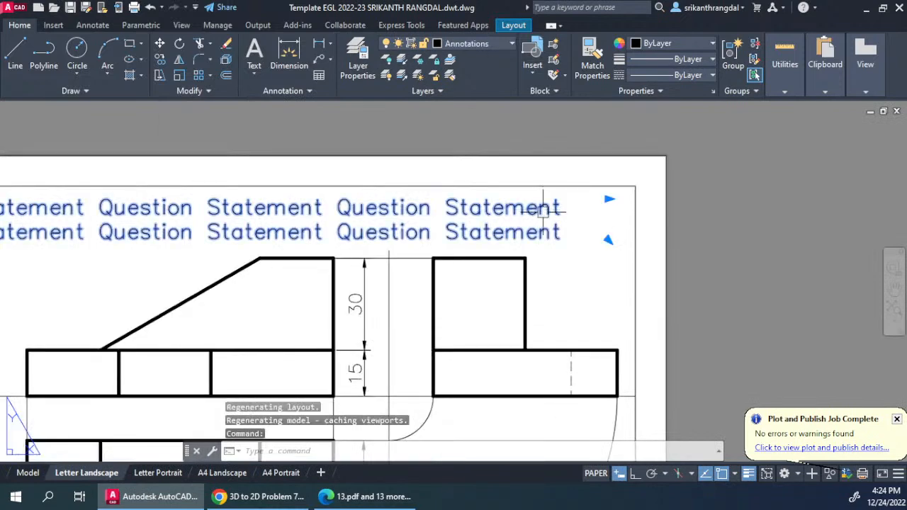
{"action": "scroll", "coordinate": [543, 209], "scroll_direction": "down", "scroll_amount": 4}
{"action": "key", "text": "Escape"}
{"action": "key", "text": "Escape"}
{"action": "left_click", "coordinate": [156, 472]}
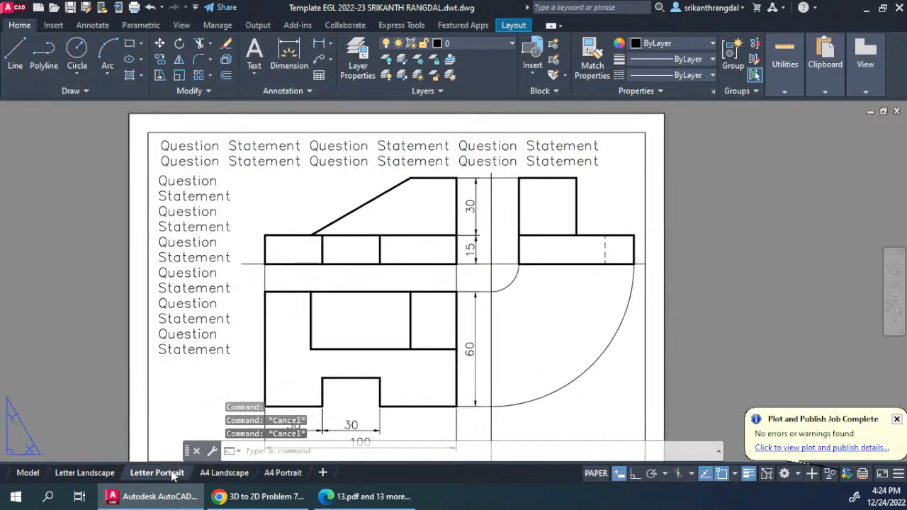
{"action": "left_click", "coordinate": [224, 472]}
{"action": "scroll", "coordinate": [376, 248], "scroll_direction": "up", "scroll_amount": 2}
{"action": "key", "text": "ctrl+v"}
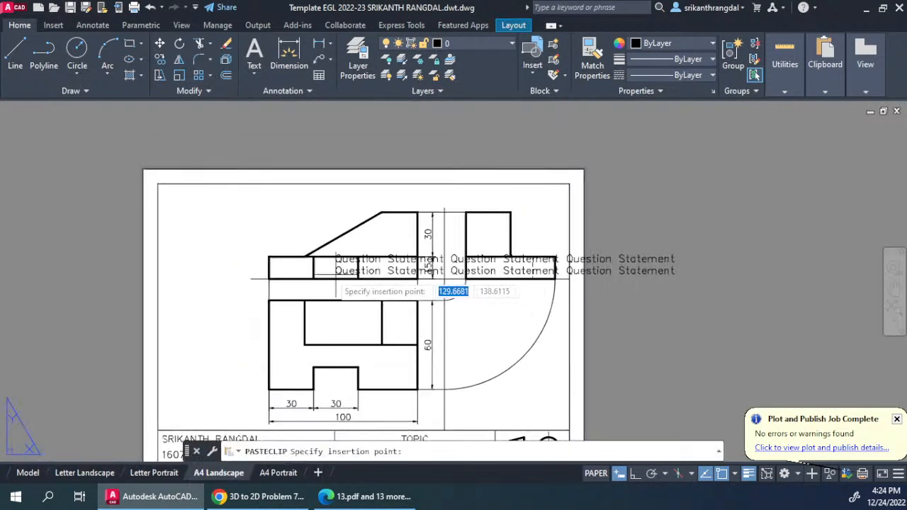
{"action": "left_click", "coordinate": [167, 210]}
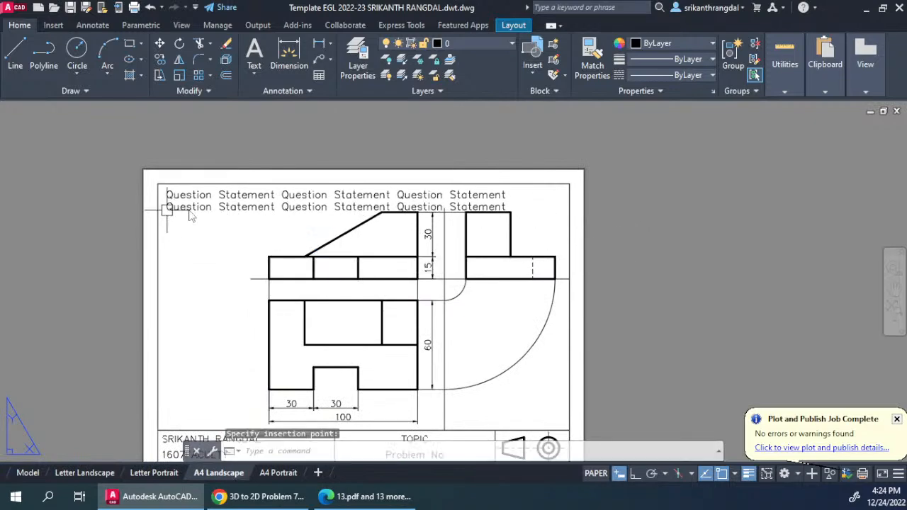
- Recentre the A4 Landscape sheet and adjust the drawing inside its viewport
{"action": "middle_click_drag", "start_coordinate": [503, 287], "coordinate": [492, 270]}
{"action": "double_click", "coordinate": [496, 283]}
{"action": "double_click", "coordinate": [647, 247]}
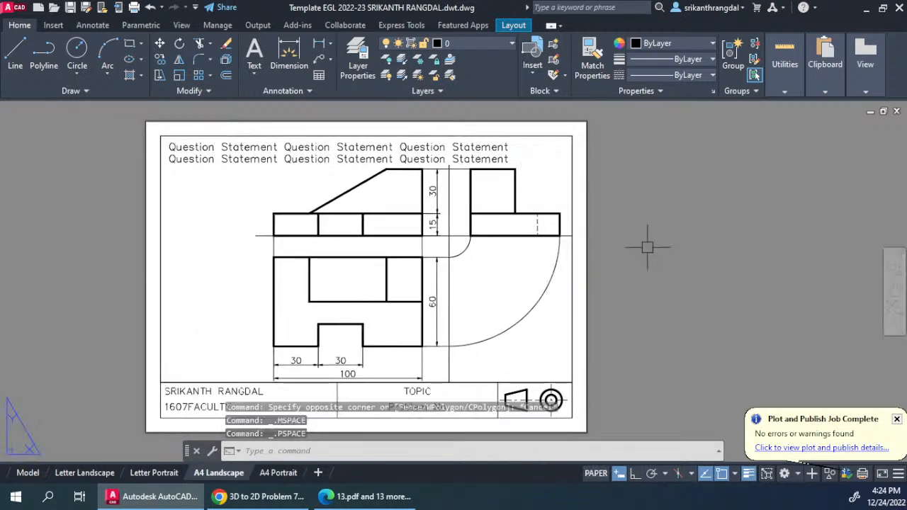
- Paste the Question Statement text near the top-left of the A4 Portrait sheet
{"action": "left_click", "coordinate": [278, 472]}
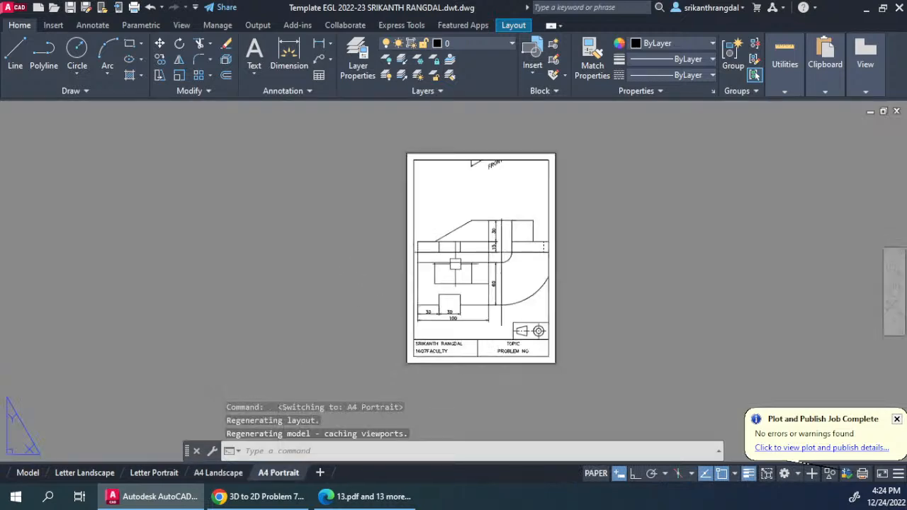
{"action": "key", "text": "ctrl+v"}
{"action": "scroll", "coordinate": [418, 227], "scroll_direction": "up", "scroll_amount": 4}
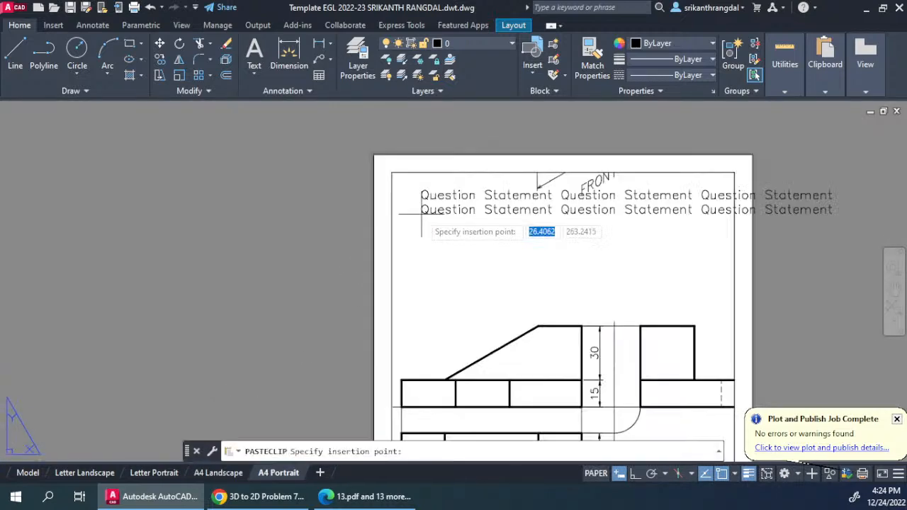
{"action": "left_click", "coordinate": [401, 206]}
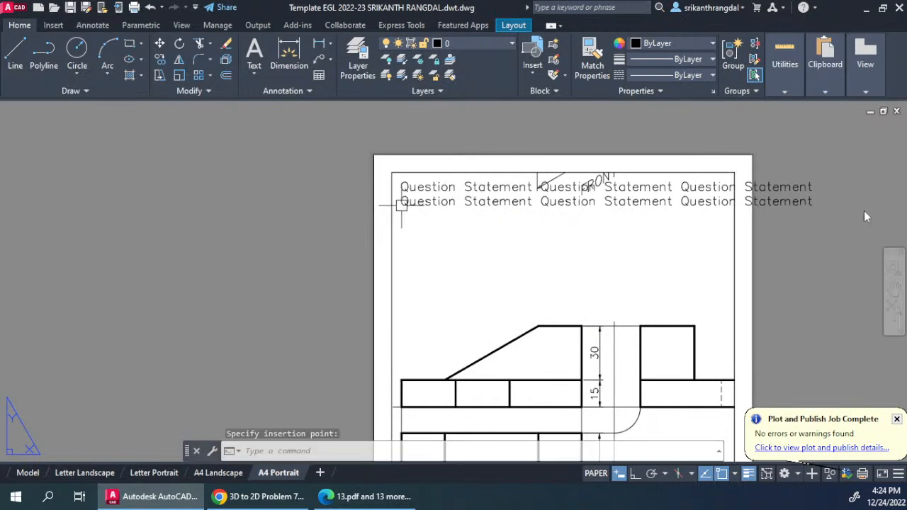
- With object snap off, narrow the A4 Portrait text block to fit inside the sheet border
{"action": "left_click", "coordinate": [806, 201]}
{"action": "key", "text": "F3"}
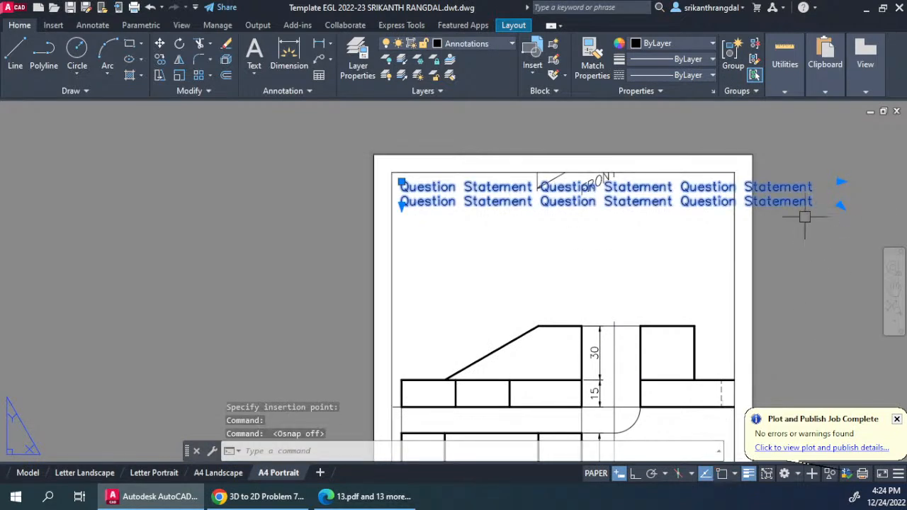
{"action": "left_click", "coordinate": [842, 181]}
{"action": "left_click", "coordinate": [839, 190]}
{"action": "left_click", "coordinate": [840, 182]}
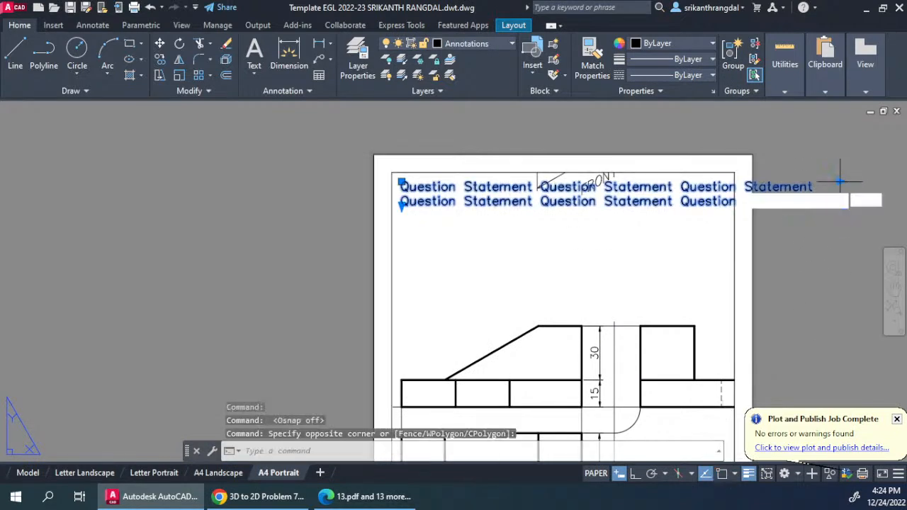
{"action": "left_click", "coordinate": [726, 180]}
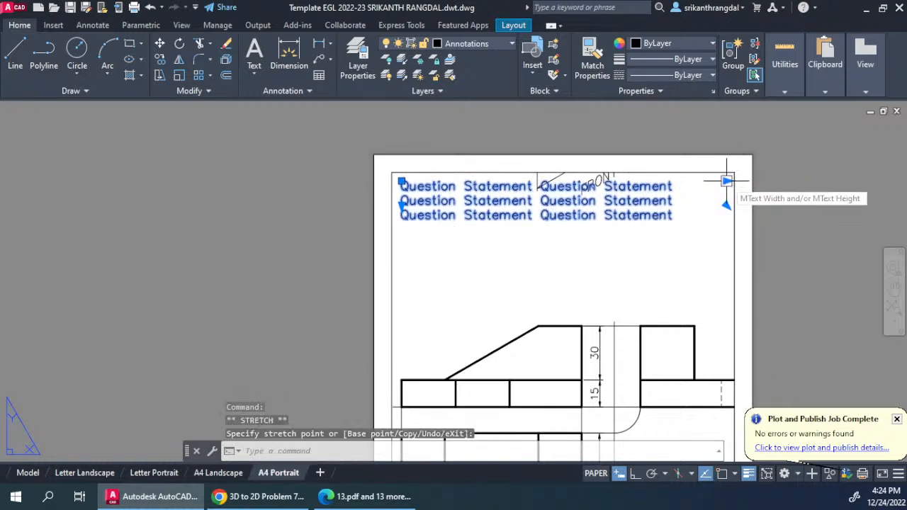
{"action": "key", "text": "Escape"}
{"action": "key", "text": "Escape"}
{"action": "scroll", "coordinate": [651, 259], "scroll_direction": "down", "scroll_amount": 5}
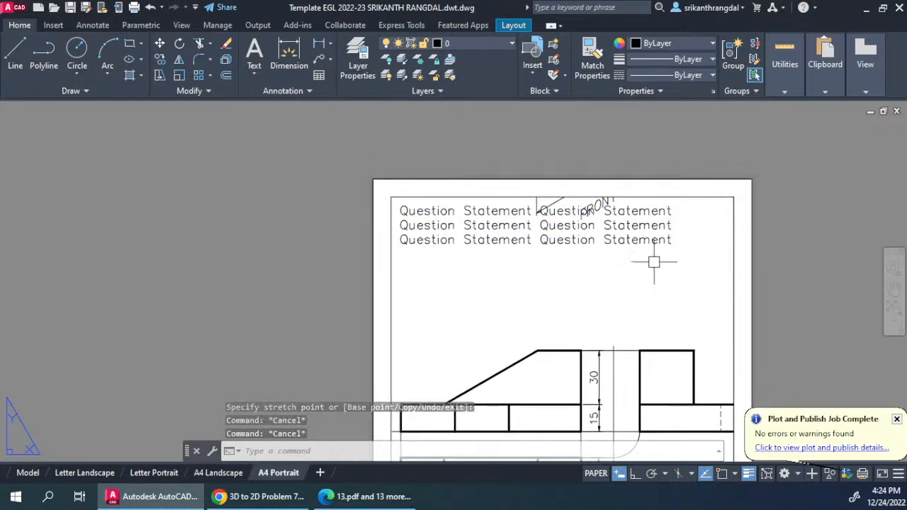
{"action": "middle_click_drag", "start_coordinate": [652, 235], "coordinate": [621, 174]}
- Shift the drawing upward inside the A4 Portrait viewport
{"action": "double_click", "coordinate": [574, 208]}
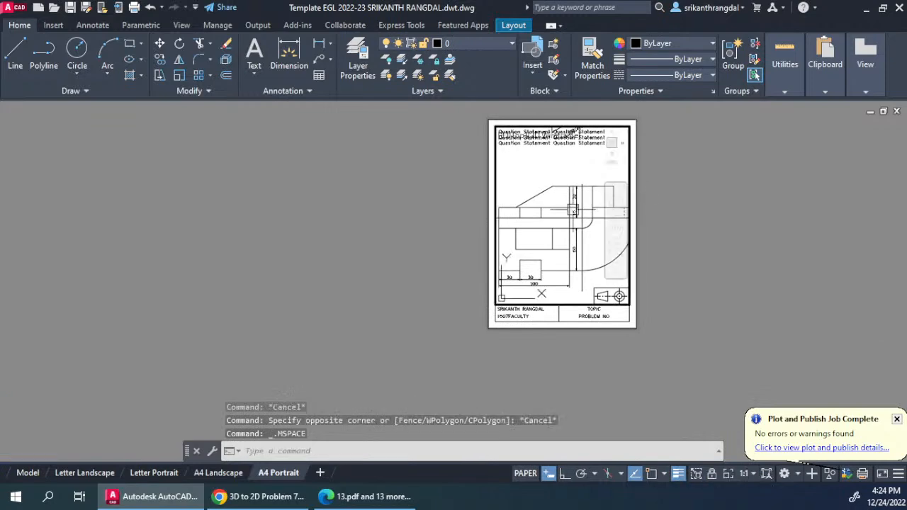
{"action": "middle_click_drag", "start_coordinate": [572, 262], "coordinate": [573, 243]}
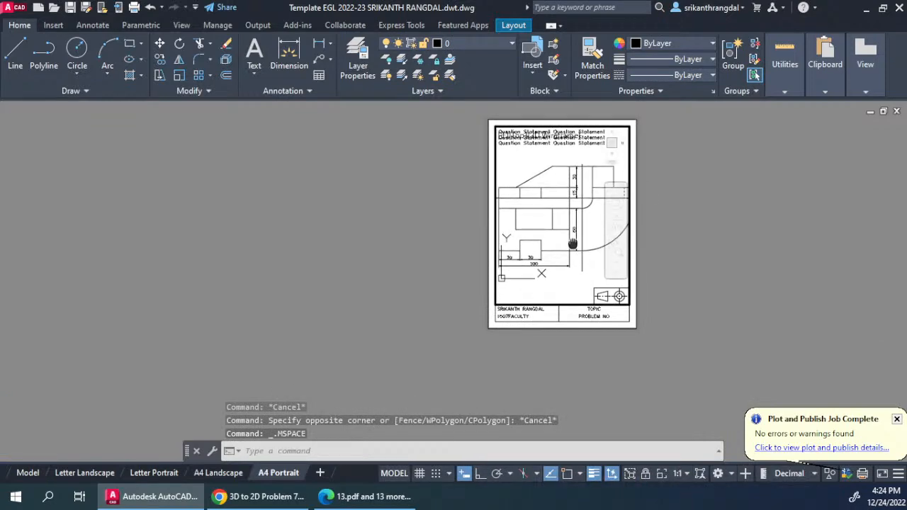
{"action": "double_click", "coordinate": [695, 247]}
- Compare the A4 Landscape, Letter Portrait and Letter Landscape sheets
{"action": "left_click", "coordinate": [222, 472]}
{"action": "left_click", "coordinate": [153, 473]}
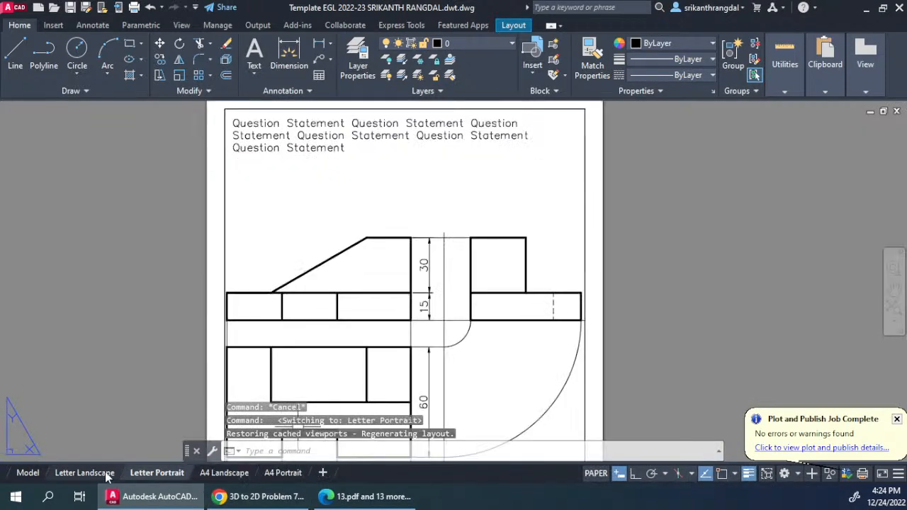
{"action": "left_click", "coordinate": [86, 473]}
{"action": "scroll", "coordinate": [535, 237], "scroll_direction": "down", "scroll_amount": 3}
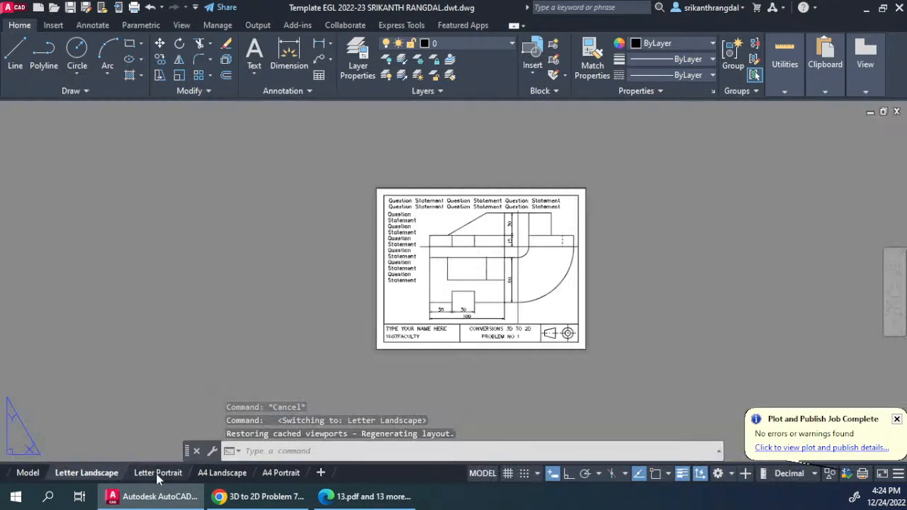
{"action": "left_click", "coordinate": [157, 473]}
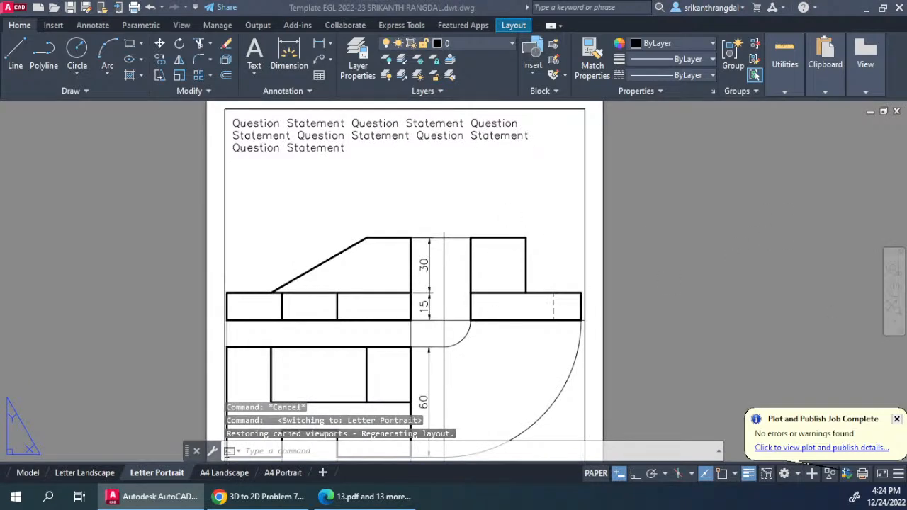
{"action": "scroll", "coordinate": [568, 316], "scroll_direction": "up", "scroll_amount": 5}
{"action": "scroll", "coordinate": [567, 317], "scroll_direction": "down", "scroll_amount": 5}
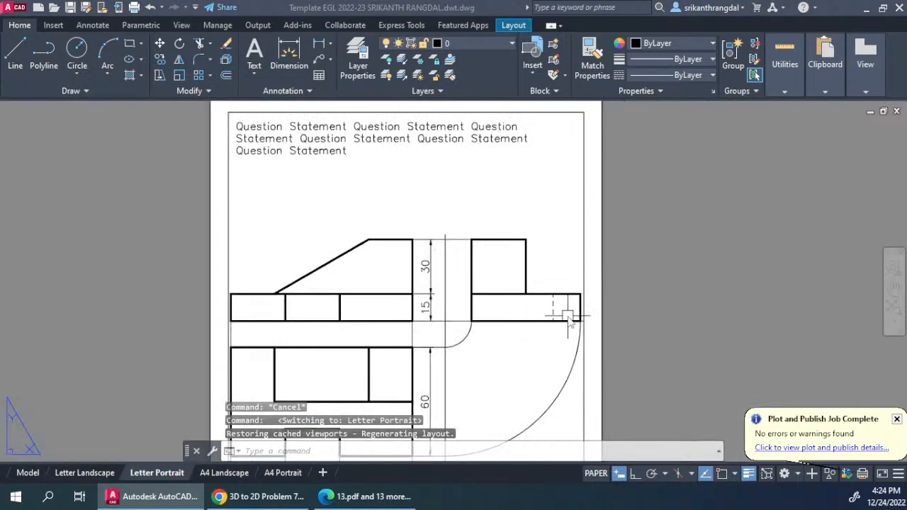
{"action": "scroll", "coordinate": [580, 273], "scroll_direction": "down", "scroll_amount": 1}
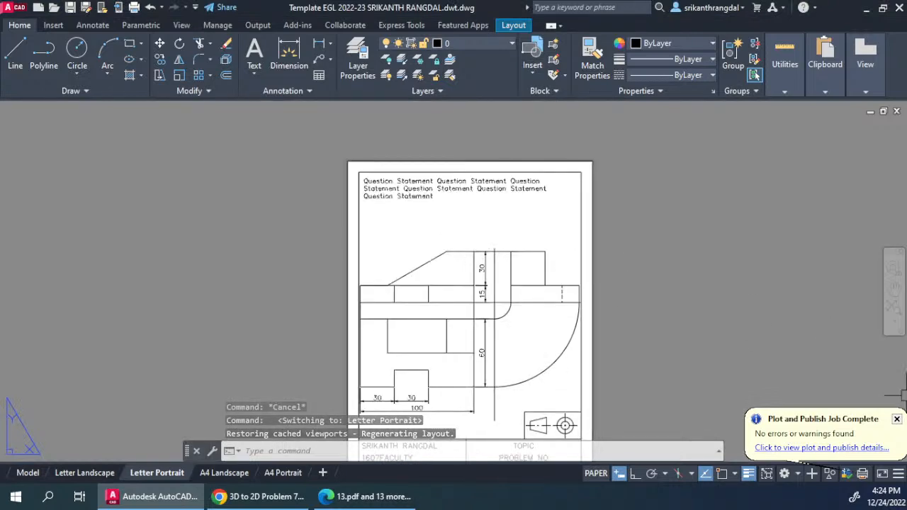
- Cycle through Model and all four layout tabs, ending on Letter Landscape
{"action": "left_click", "coordinate": [85, 473]}
{"action": "left_click", "coordinate": [25, 472]}
{"action": "left_click", "coordinate": [158, 477]}
{"action": "left_click", "coordinate": [221, 477]}
{"action": "left_click", "coordinate": [275, 478]}
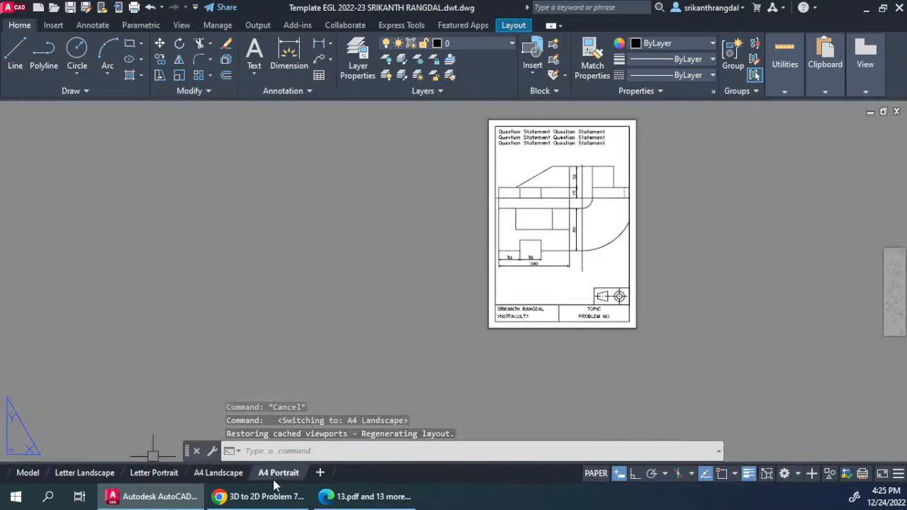
{"action": "left_click", "coordinate": [225, 477]}
{"action": "left_click", "coordinate": [163, 477]}
{"action": "left_click", "coordinate": [90, 475]}
{"action": "left_click", "coordinate": [30, 475]}
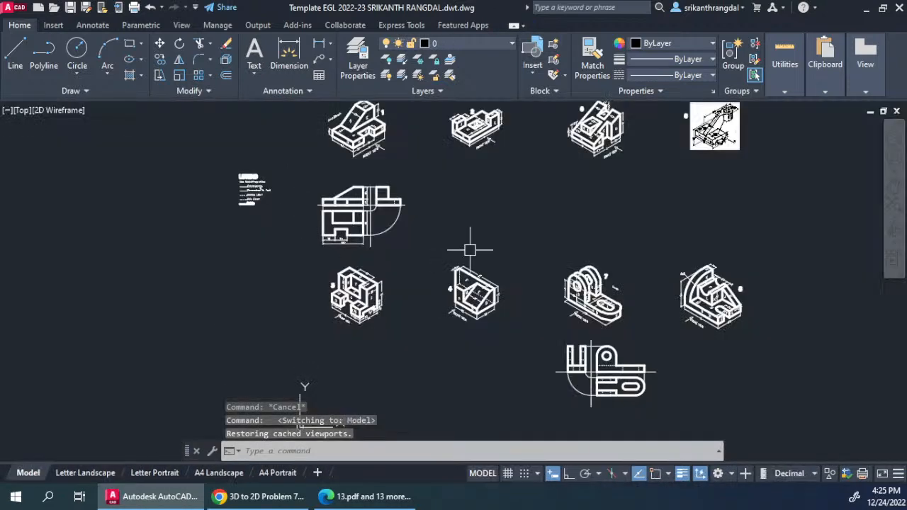
{"action": "left_click", "coordinate": [85, 473]}
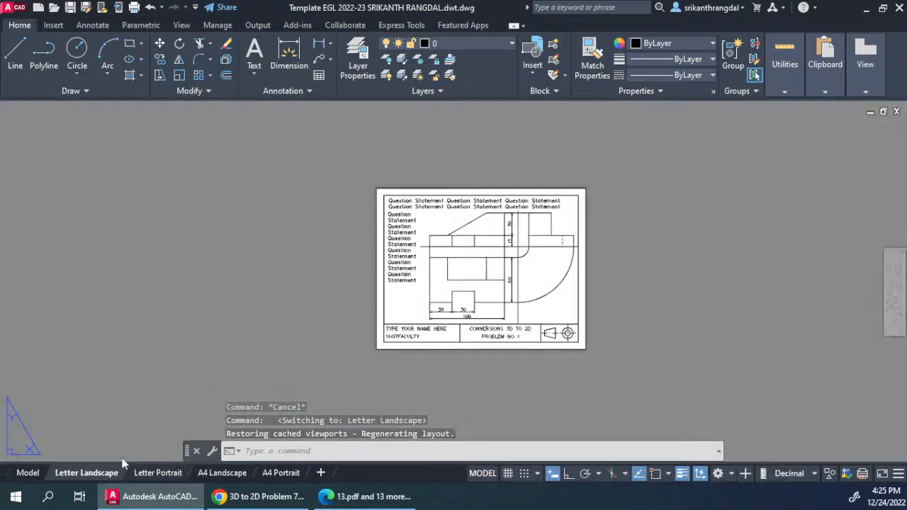
{"action": "left_click", "coordinate": [159, 478]}
{"action": "left_click", "coordinate": [281, 473]}
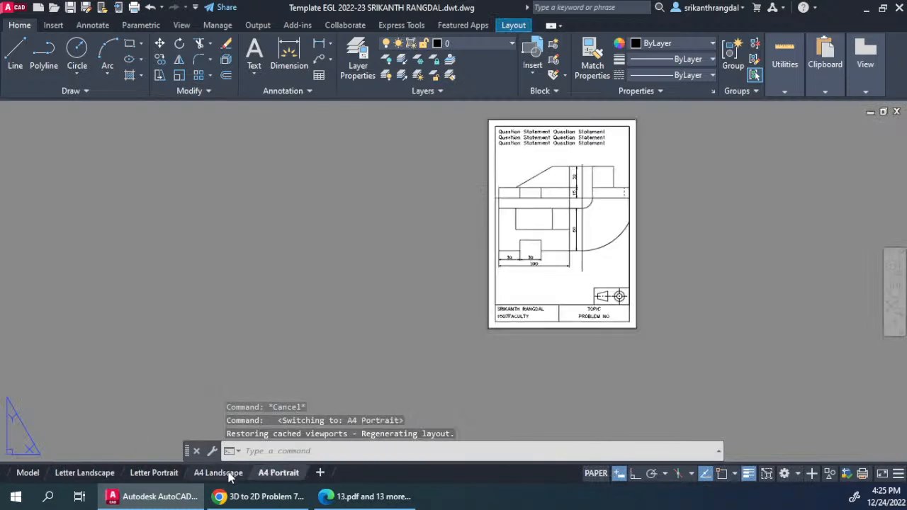
{"action": "left_click", "coordinate": [157, 473]}
{"action": "left_click", "coordinate": [87, 472]}
- Zoom and pan the Letter Landscape sheet to frame its views and question statements
{"action": "scroll", "coordinate": [540, 306], "scroll_direction": "up", "scroll_amount": 4}
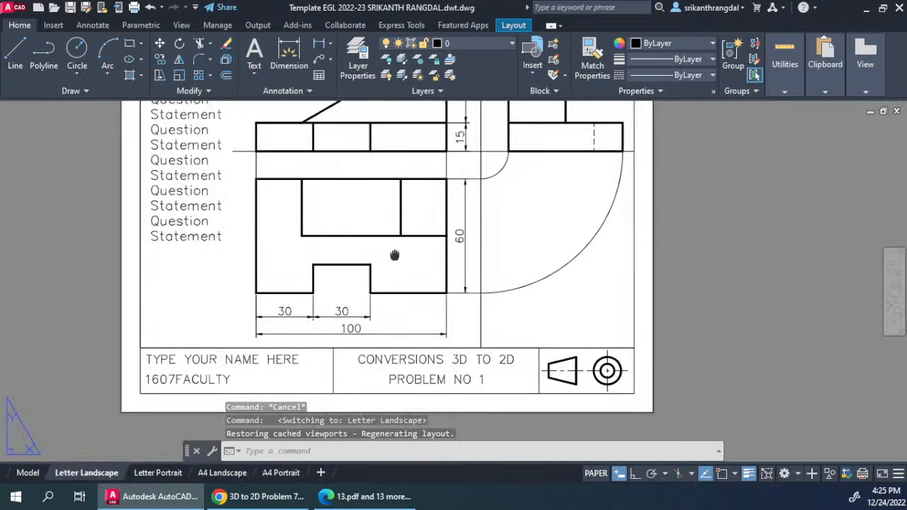
{"action": "middle_click_drag", "start_coordinate": [395, 255], "coordinate": [417, 301]}
{"action": "scroll", "coordinate": [577, 247], "scroll_direction": "up", "scroll_amount": 2}
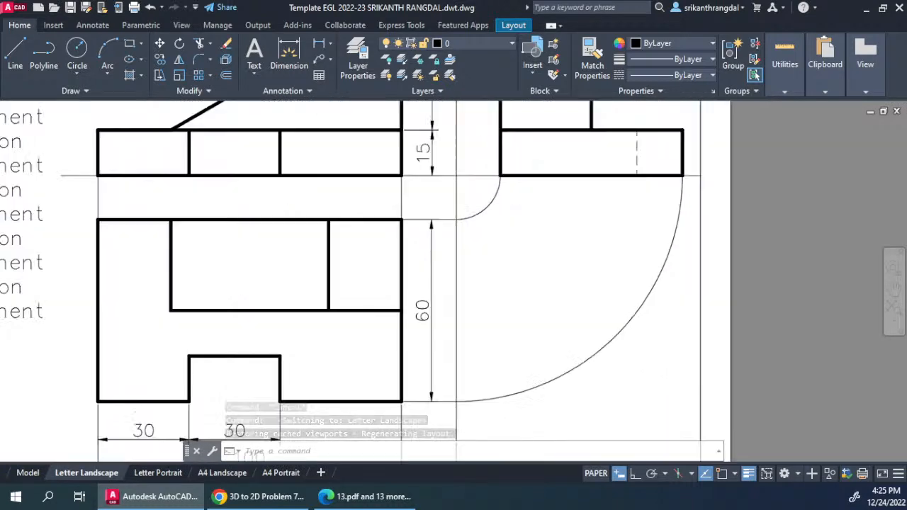
{"action": "scroll", "coordinate": [583, 241], "scroll_direction": "down", "scroll_amount": 4}
{"action": "scroll", "coordinate": [577, 186], "scroll_direction": "up", "scroll_amount": 4}
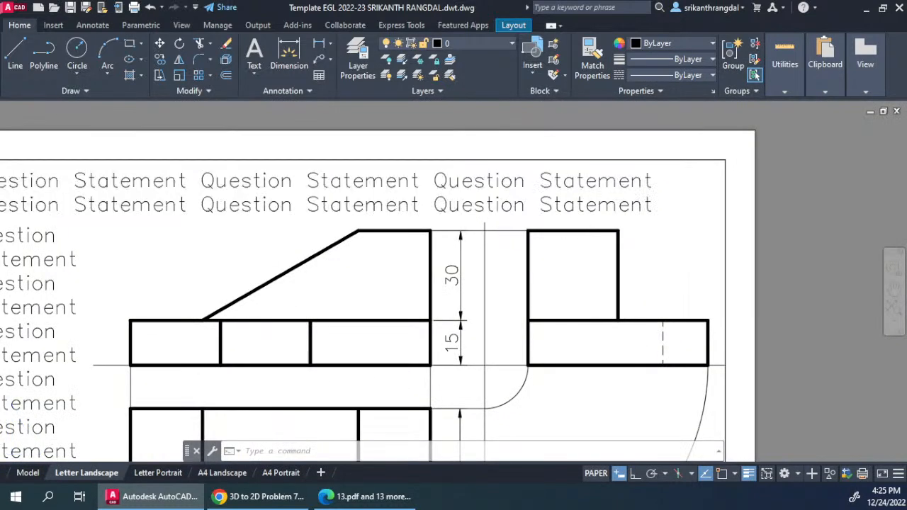
{"action": "scroll", "coordinate": [587, 320], "scroll_direction": "down", "scroll_amount": 3}
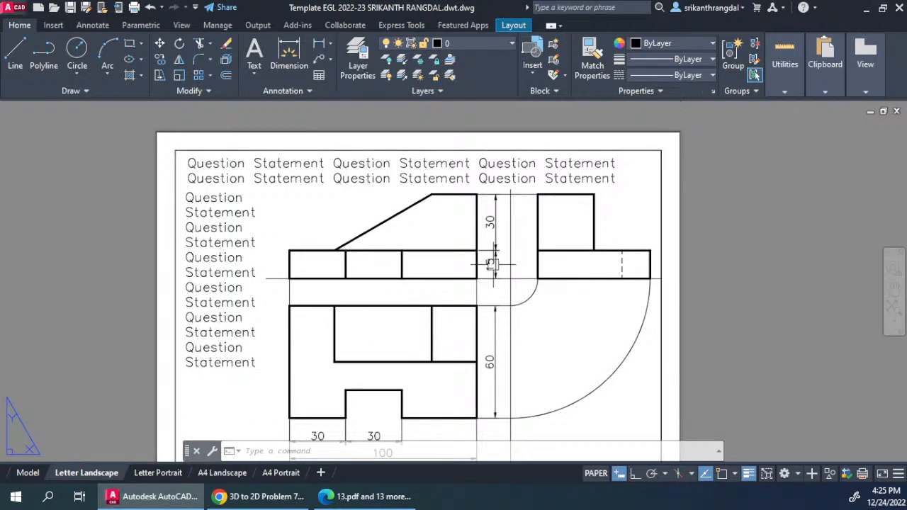
- Start Save As and choose the AutoCAD 2004/LT2004 Drawing (*.dwg) format
{"action": "key", "text": "ctrl+shift+s"}
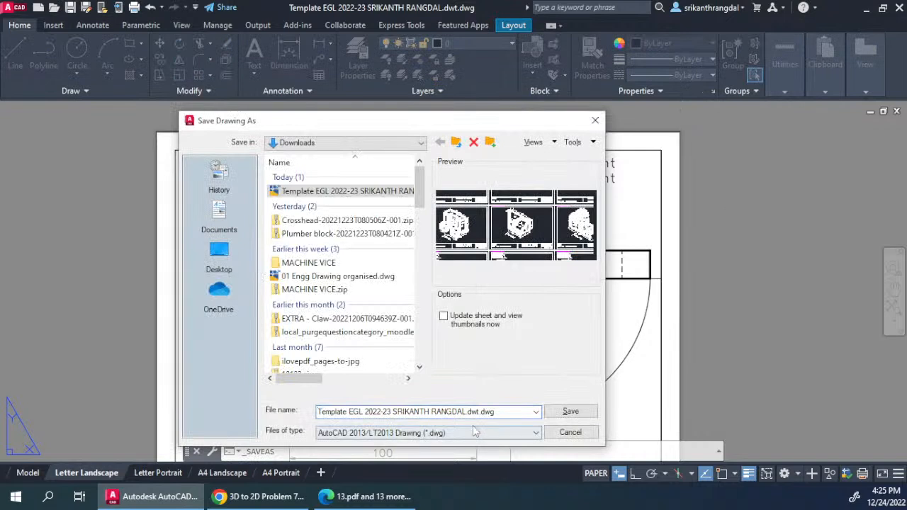
{"action": "left_click", "coordinate": [454, 433]}
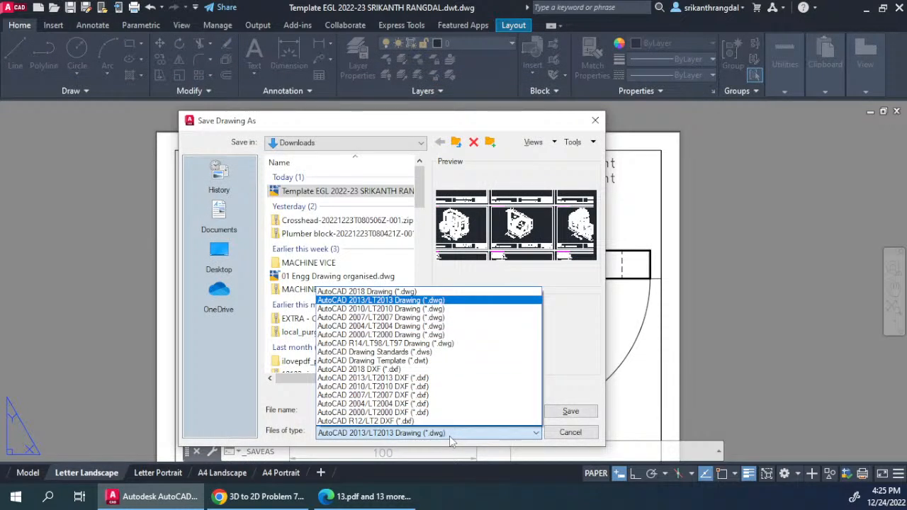
{"action": "left_click", "coordinate": [433, 404]}
{"action": "left_click", "coordinate": [507, 415]}
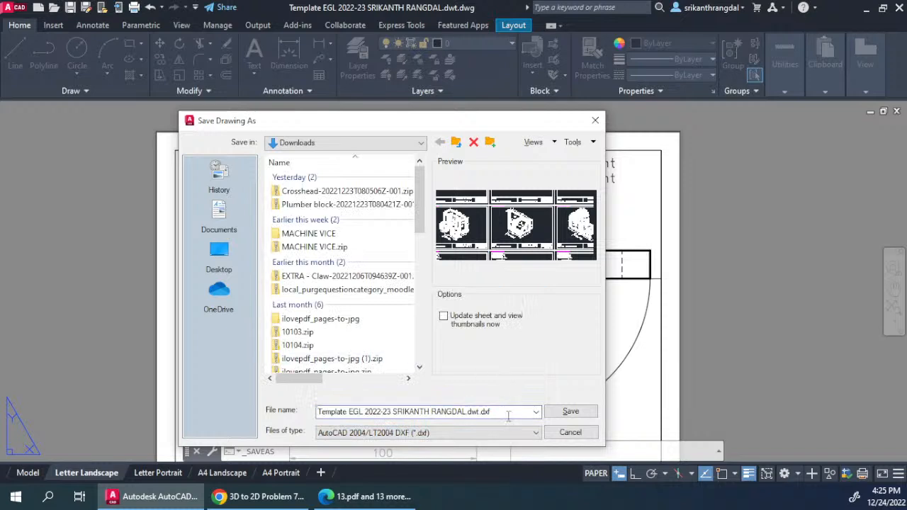
{"action": "left_click", "coordinate": [414, 433]}
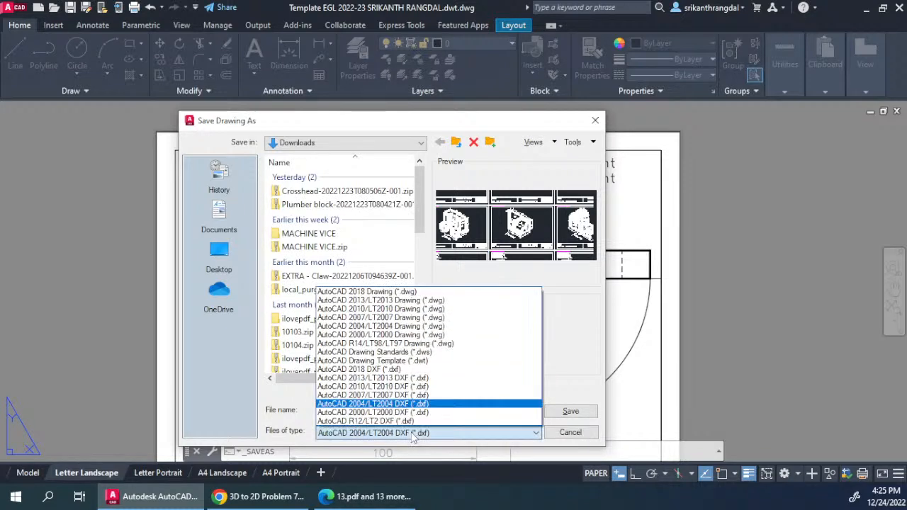
{"action": "left_click", "coordinate": [421, 326]}
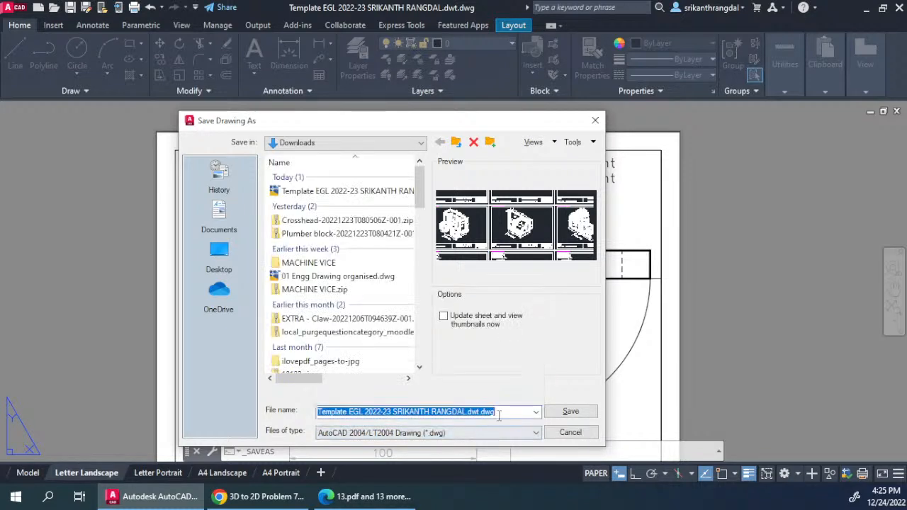
- Replace '2022-23' with 'Print' in the file name and save it to the Desktop
{"action": "key", "text": "End"}
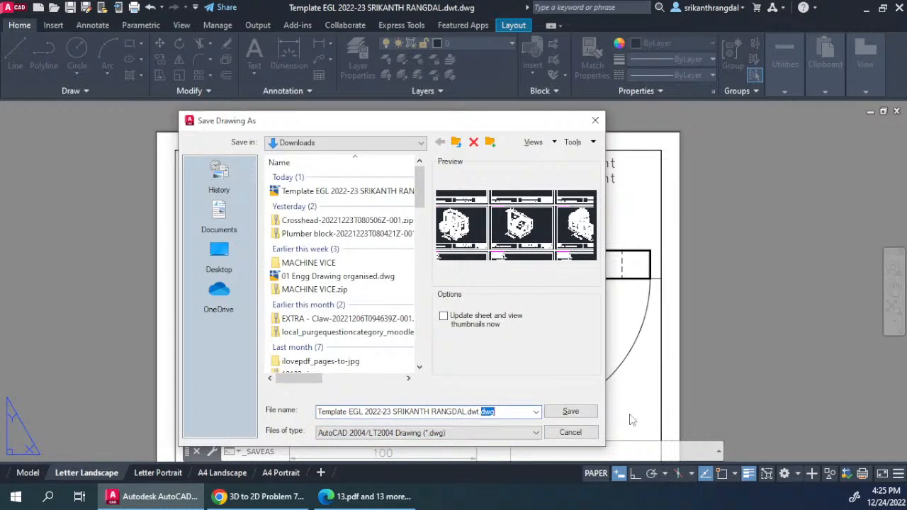
{"action": "key", "text": "BackSpace"}
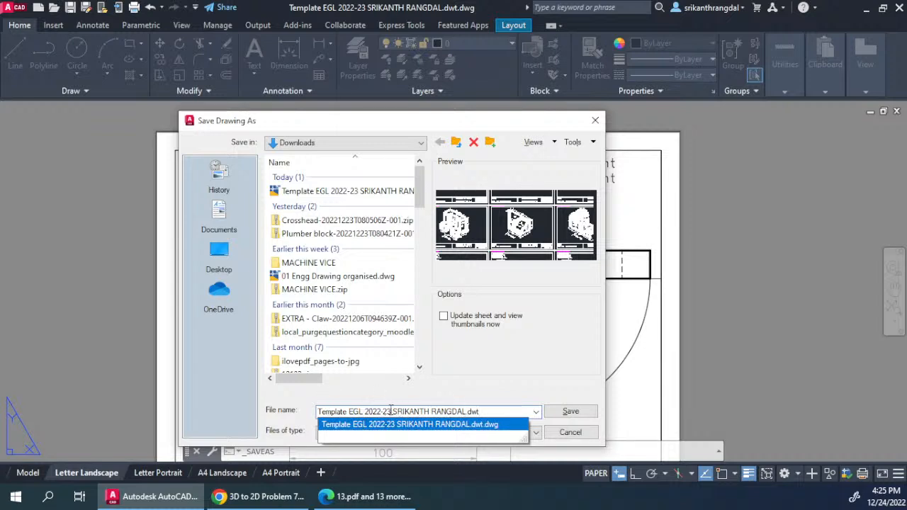
{"action": "key", "text": "BackSpace"}
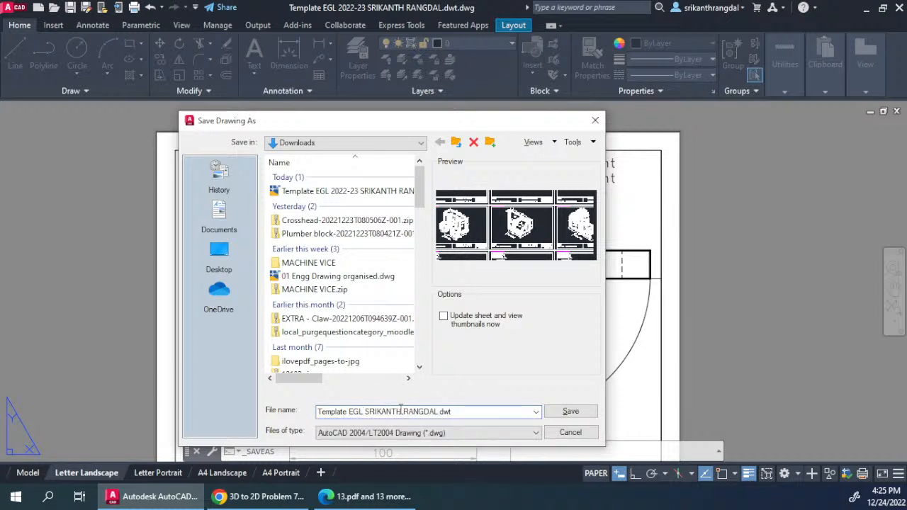
{"action": "type", "text": "Print"}
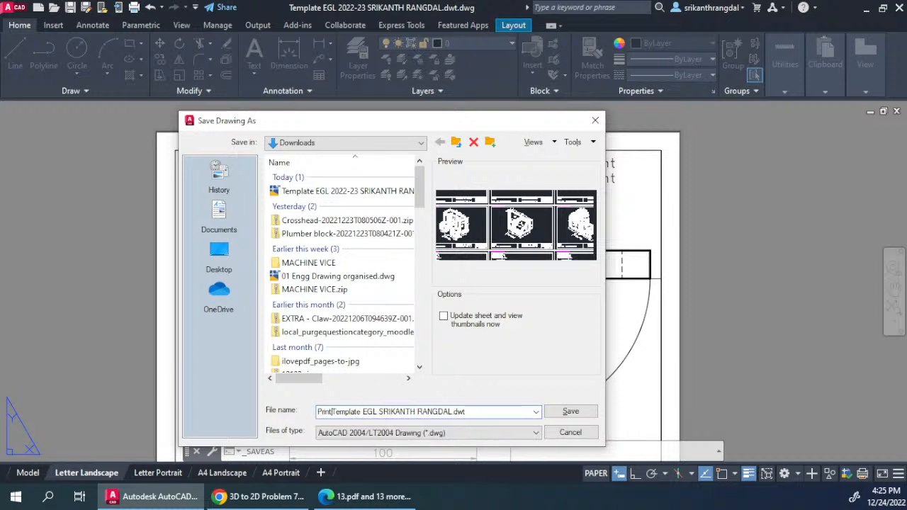
{"action": "left_click", "coordinate": [567, 412]}
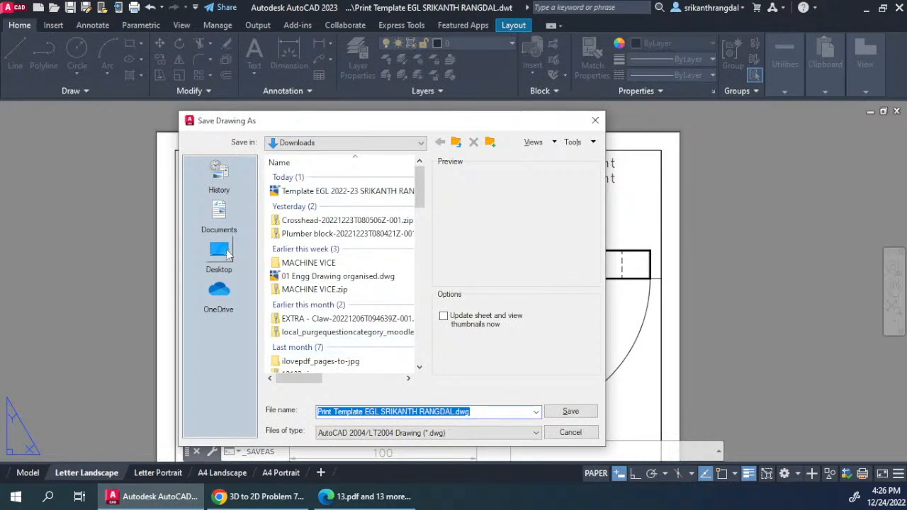
{"action": "left_click", "coordinate": [220, 252]}
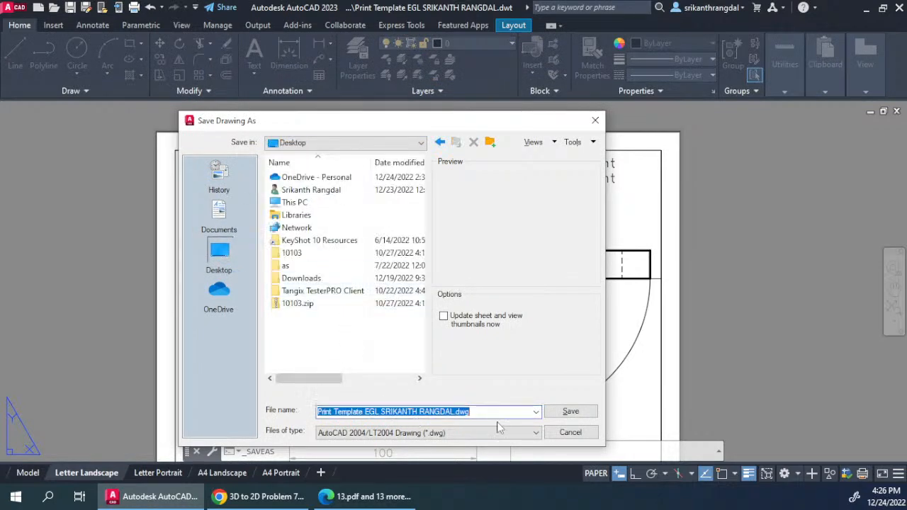
{"action": "left_click", "coordinate": [570, 411]}
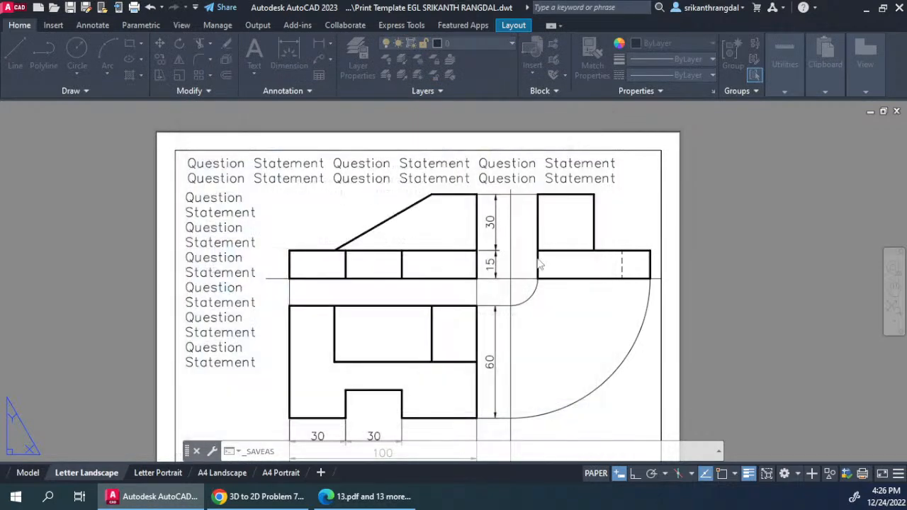
{"action": "left_click", "coordinate": [864, 10]}
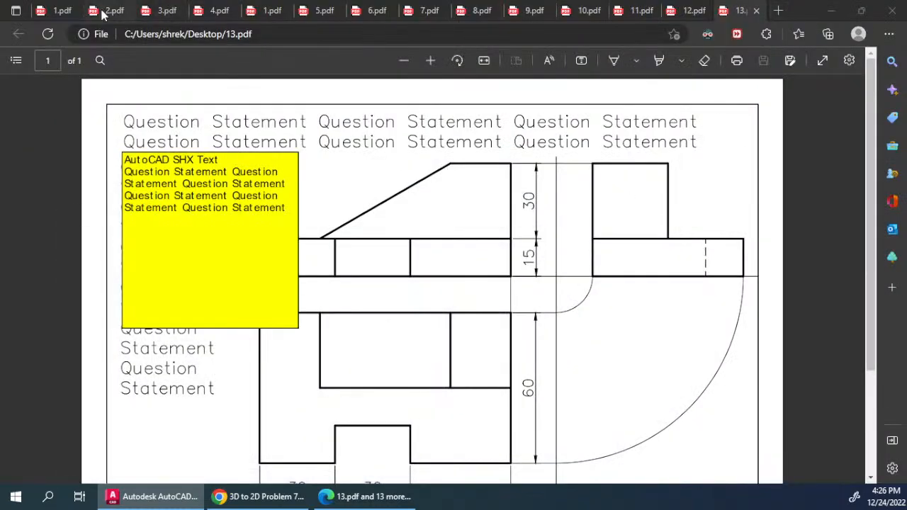
{"action": "left_click", "coordinate": [891, 11]}
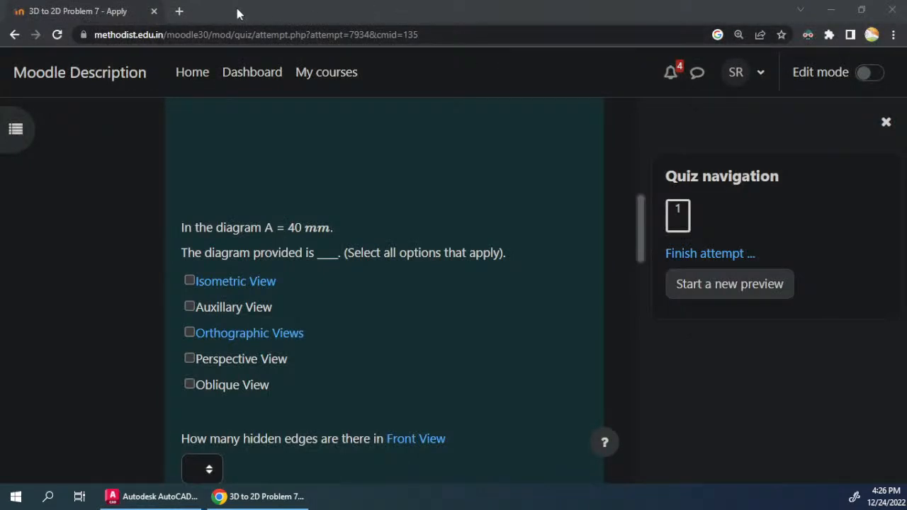
- Open the bit.ly/sritemp template link in a new Chrome tab
{"action": "left_click", "coordinate": [178, 12]}
{"action": "type", "text": "bit"}
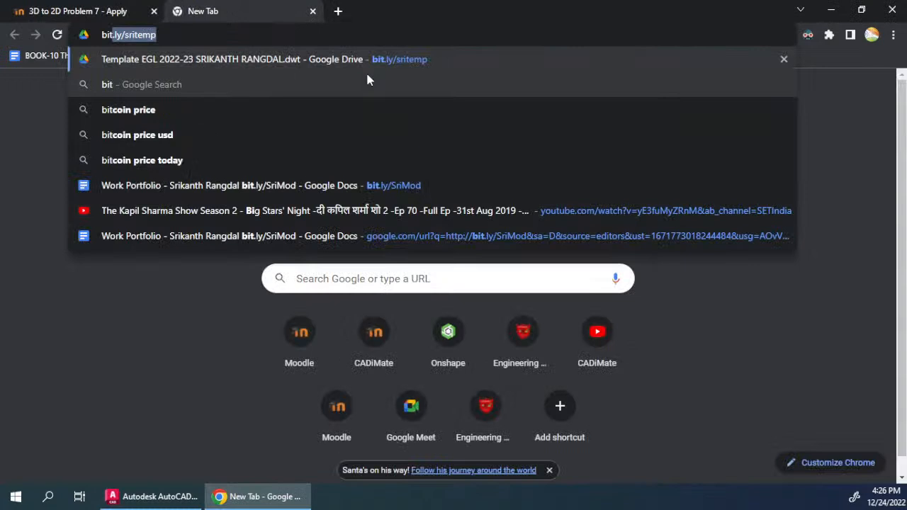
{"action": "key", "text": "Right"}
{"action": "key", "text": "Return"}
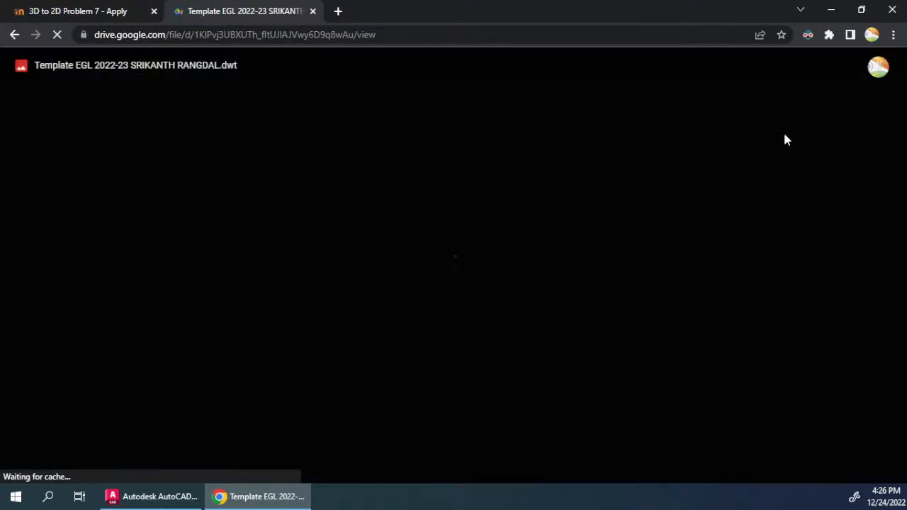
- Open the EDP Master Plan folder holding the template via More options > Organise
{"action": "left_click", "coordinate": [842, 69]}
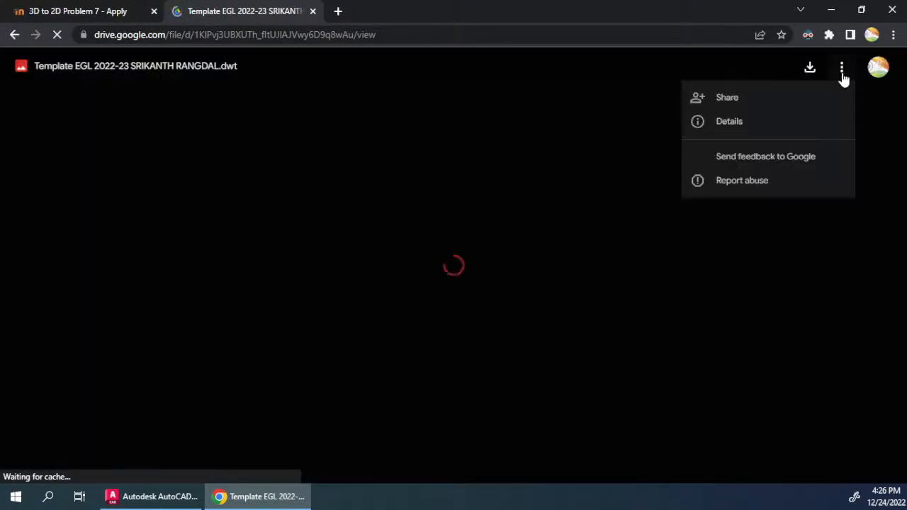
{"action": "left_click", "coordinate": [842, 73]}
{"action": "left_click", "coordinate": [842, 73]}
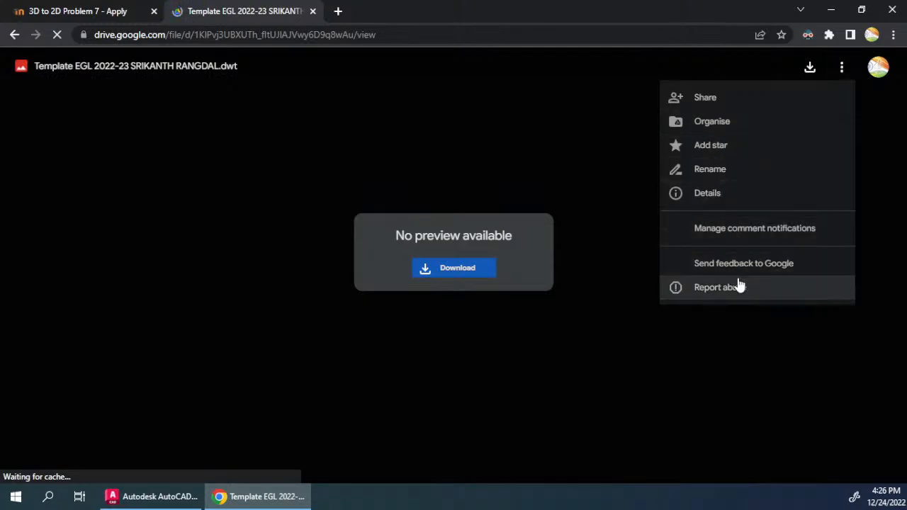
{"action": "left_click", "coordinate": [714, 121]}
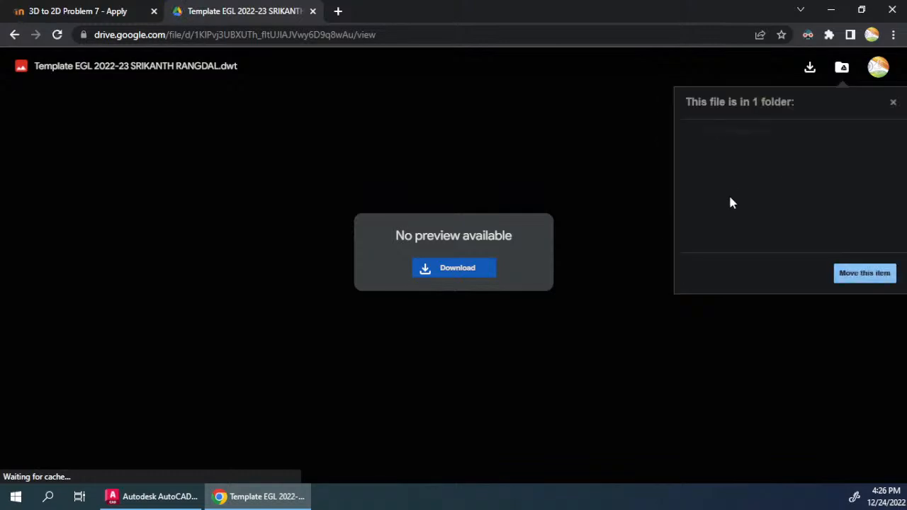
{"action": "left_click", "coordinate": [780, 135]}
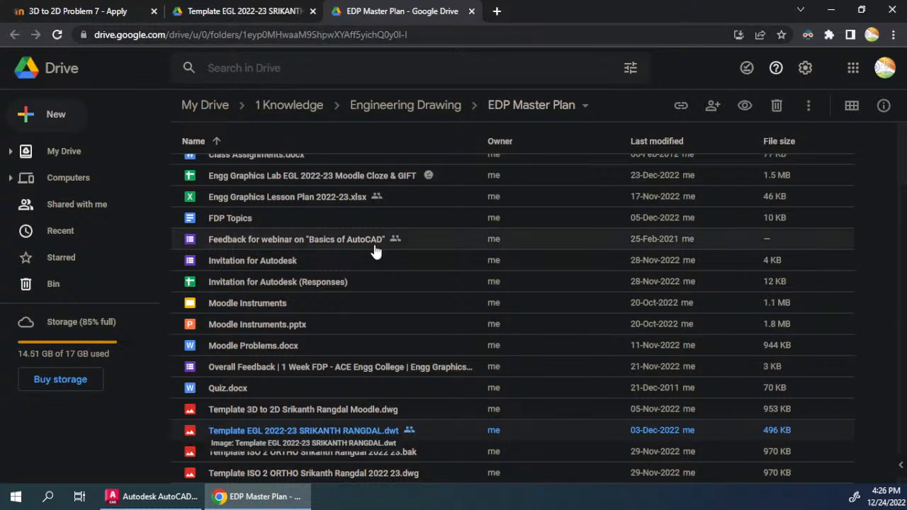
{"action": "right_click", "coordinate": [328, 436]}
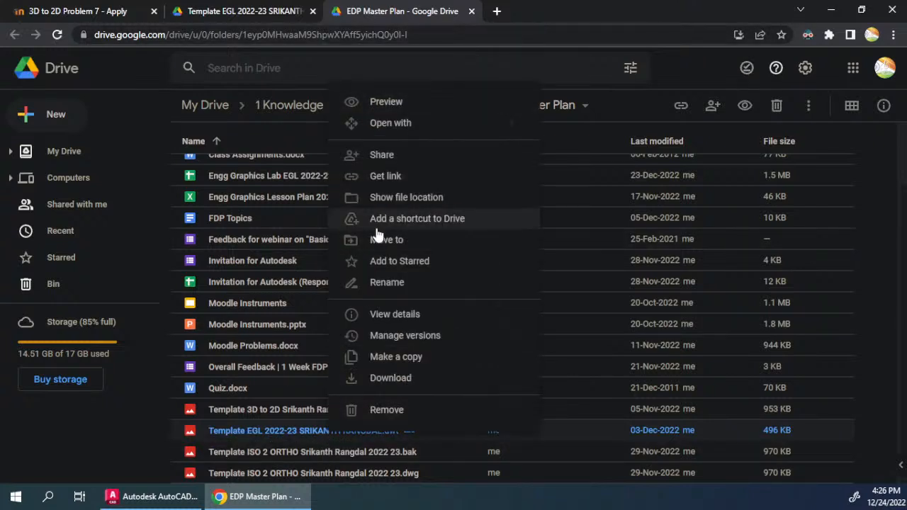
{"action": "left_click", "coordinate": [152, 496]}
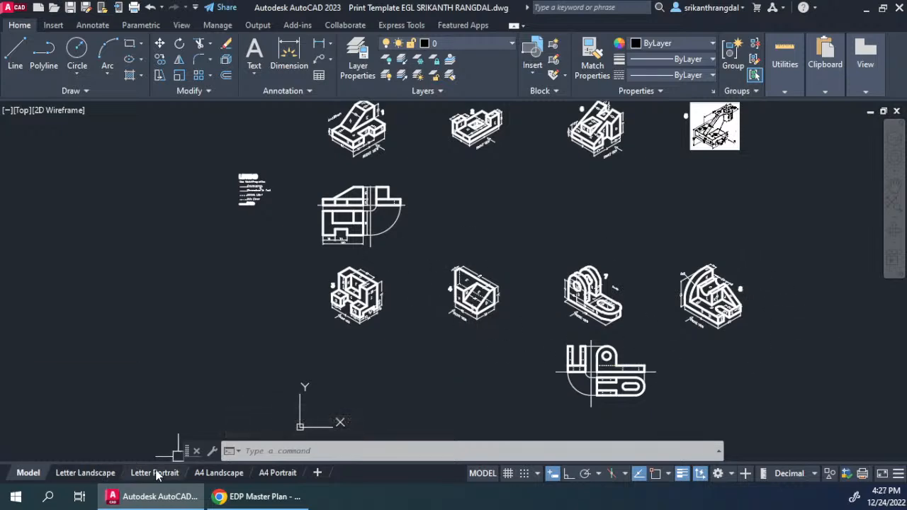
- Flip between the Letter, A4 Portrait and Model tabs to check each sheet
{"action": "left_click", "coordinate": [99, 476]}
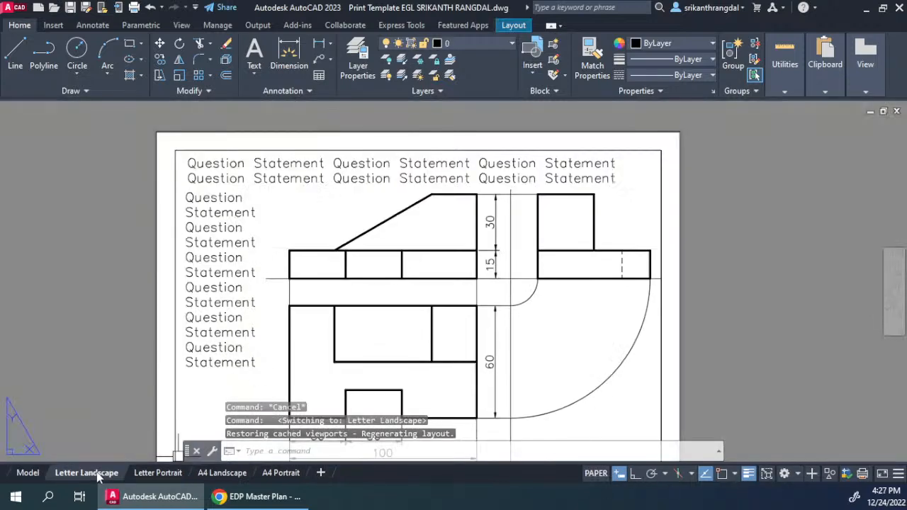
{"action": "left_click", "coordinate": [157, 473]}
{"action": "left_click", "coordinate": [280, 473]}
{"action": "left_click", "coordinate": [157, 472]}
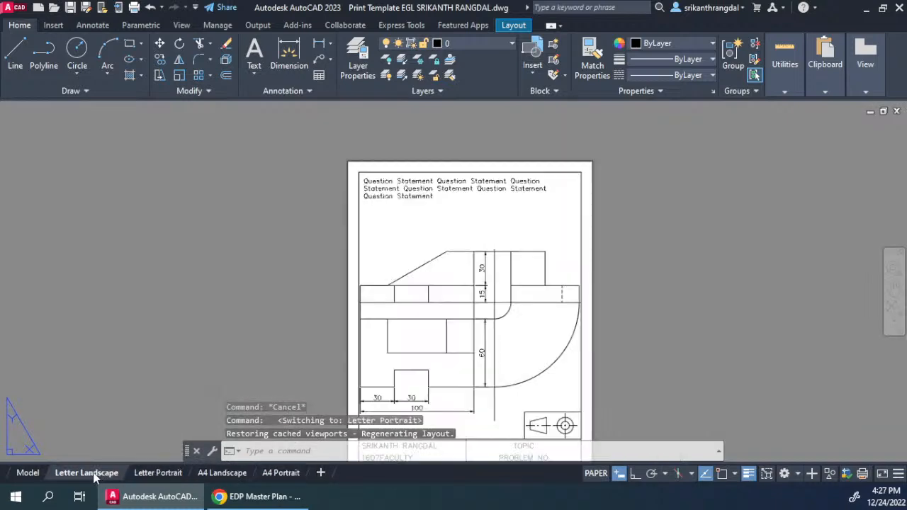
{"action": "left_click", "coordinate": [85, 472]}
{"action": "left_click", "coordinate": [27, 472]}
{"action": "left_click", "coordinate": [87, 473]}
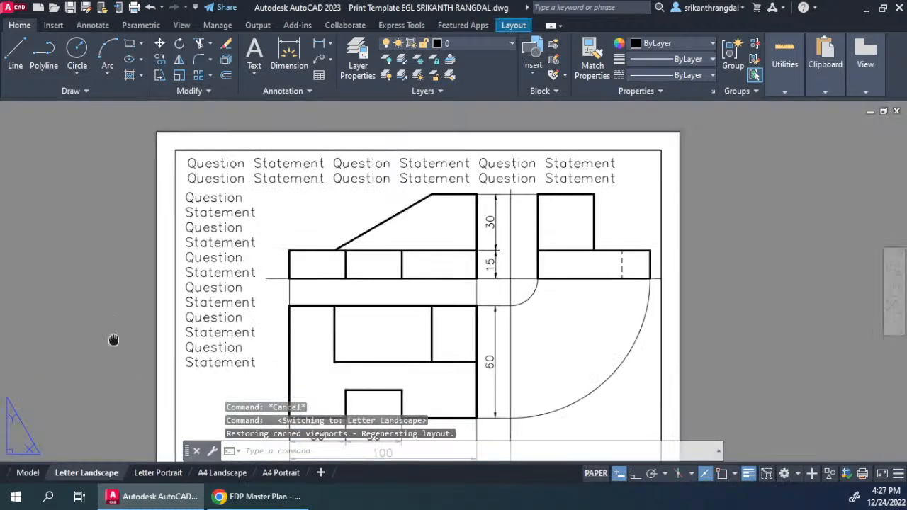
{"action": "left_click", "coordinate": [157, 472]}
- Zoom extents on the Letter Portrait, A4 Landscape and A4 Portrait sheets, then return to Model
{"action": "middle_click", "coordinate": [124, 359]}
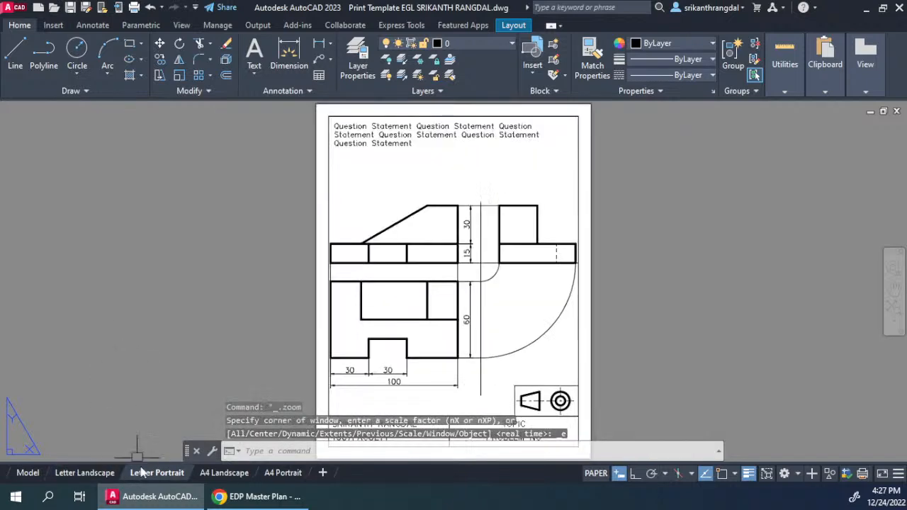
{"action": "left_click", "coordinate": [225, 473]}
{"action": "middle_click", "coordinate": [155, 340]}
{"action": "middle_click", "coordinate": [156, 340]}
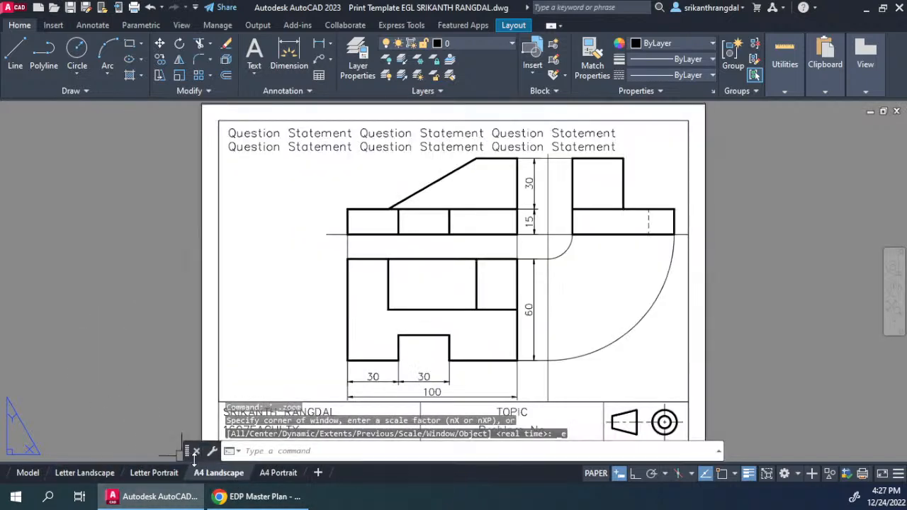
{"action": "left_click", "coordinate": [277, 473]}
{"action": "middle_click", "coordinate": [40, 340]}
{"action": "middle_click", "coordinate": [41, 340]}
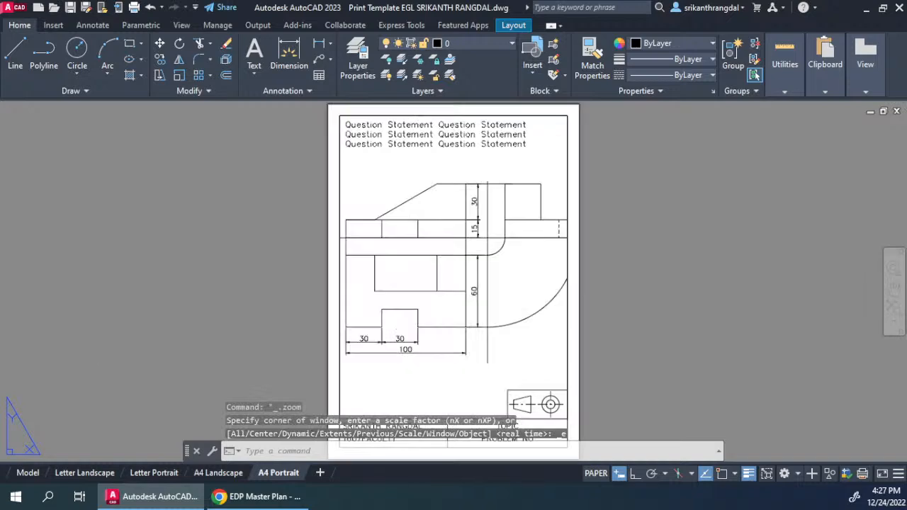
{"action": "left_click", "coordinate": [139, 474]}
{"action": "left_click", "coordinate": [85, 472]}
{"action": "left_click", "coordinate": [30, 473]}
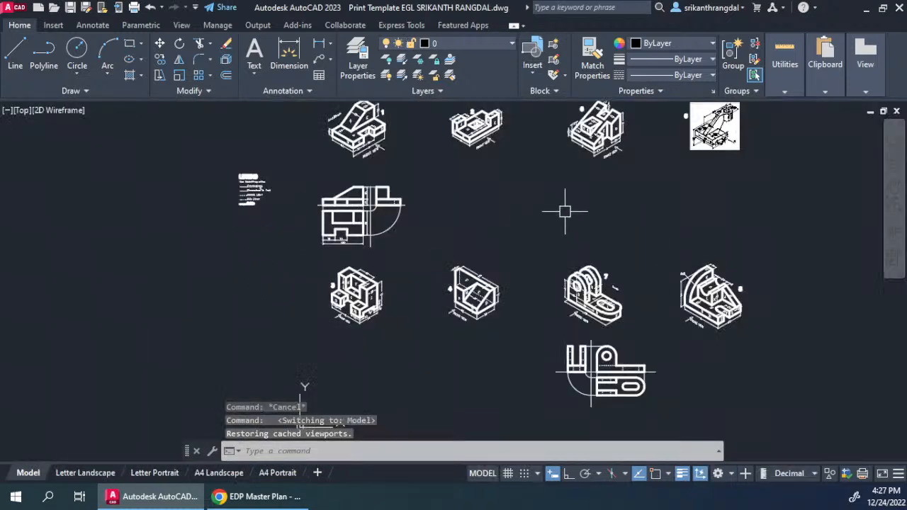
- Resave the drawing over the existing Desktop DWG, confirming the replacement
{"action": "key", "text": "alt+f"}
{"action": "key", "text": "a"}
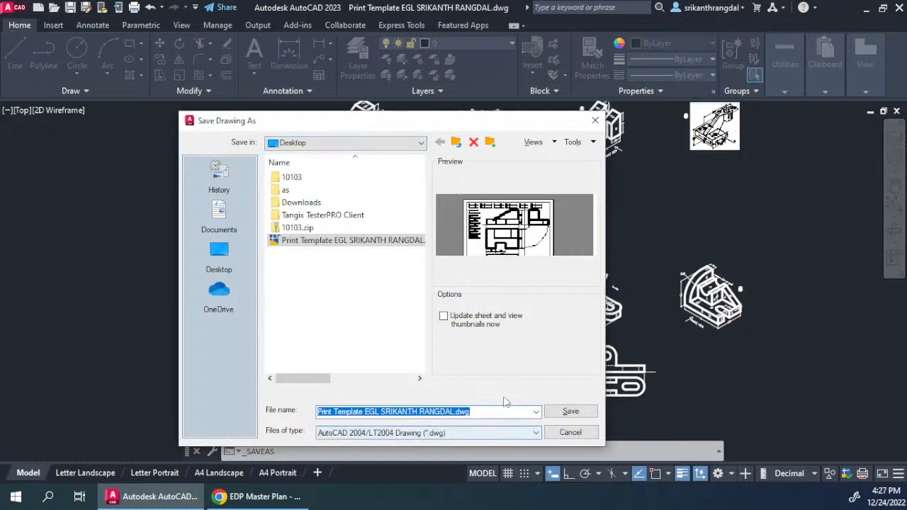
{"action": "left_click", "coordinate": [567, 413]}
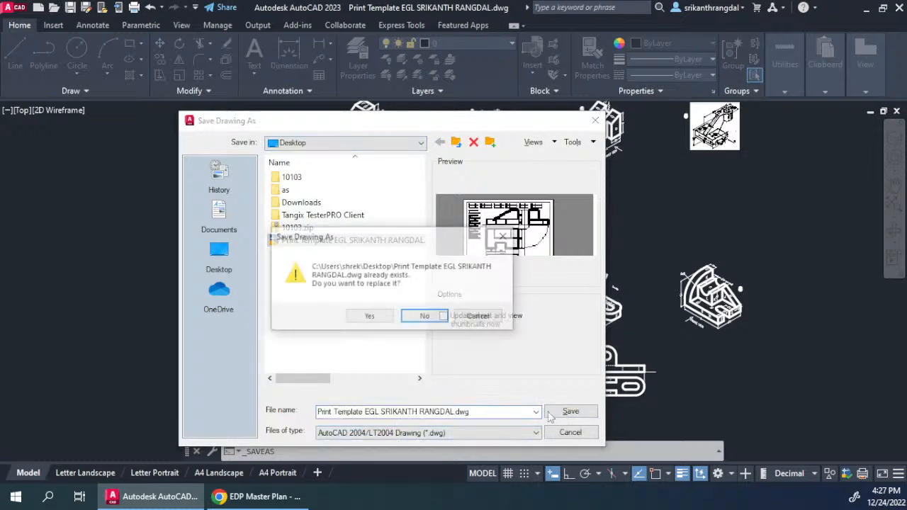
{"action": "left_click", "coordinate": [369, 316]}
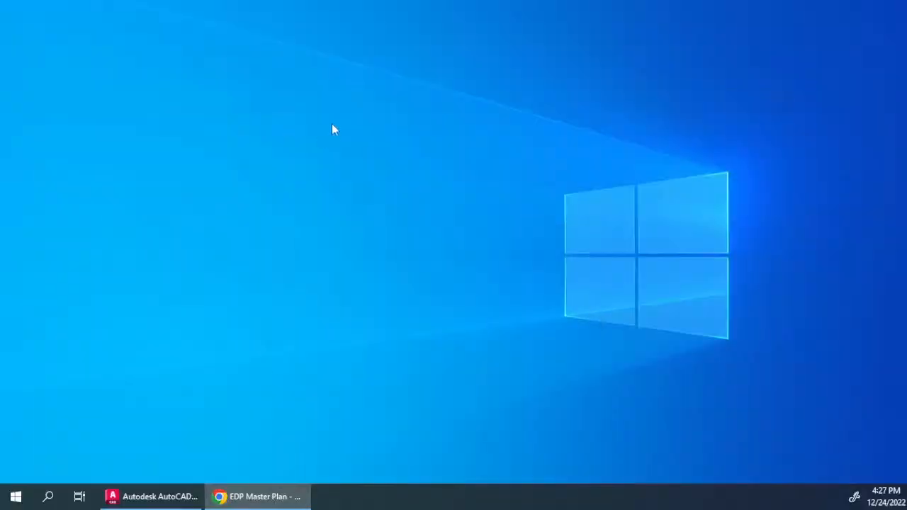
- Upload the Desktop print template DWG as a new version of the Drive template file
{"action": "left_click", "coordinate": [281, 499]}
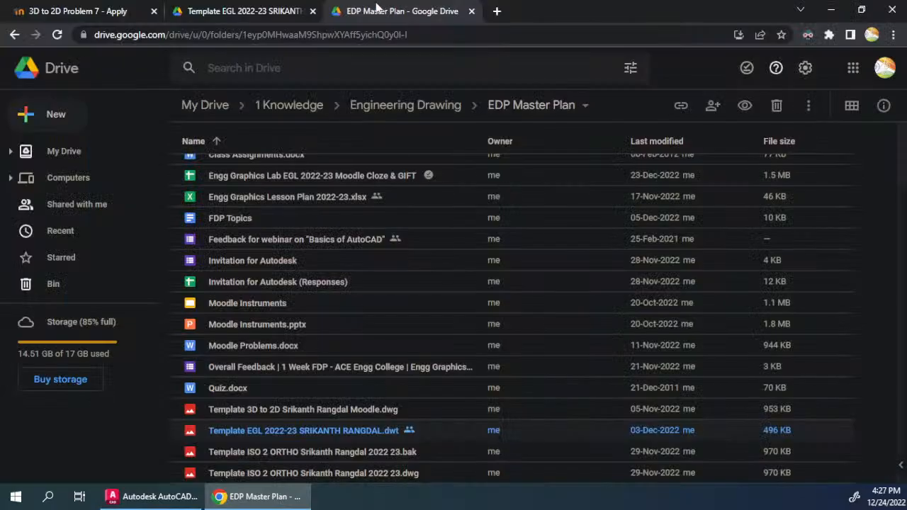
{"action": "right_click", "coordinate": [275, 430]}
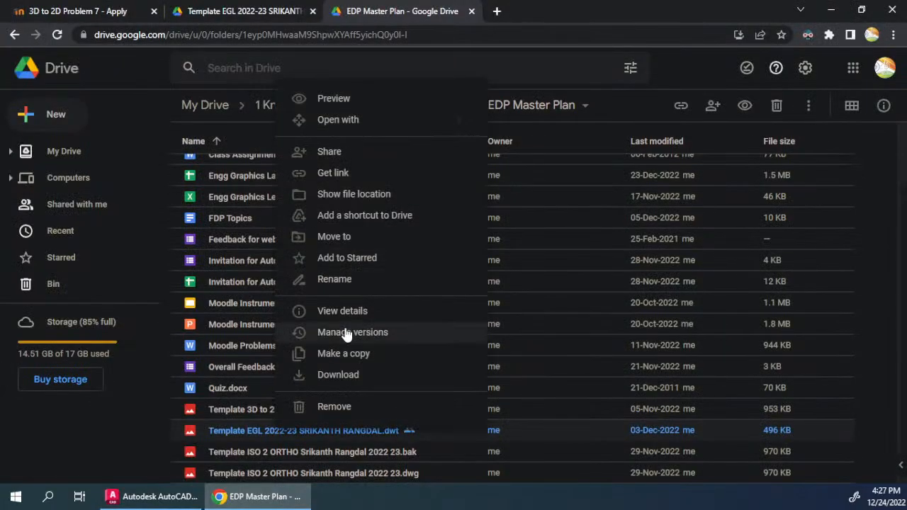
{"action": "left_click", "coordinate": [348, 331]}
{"action": "left_click", "coordinate": [370, 215]}
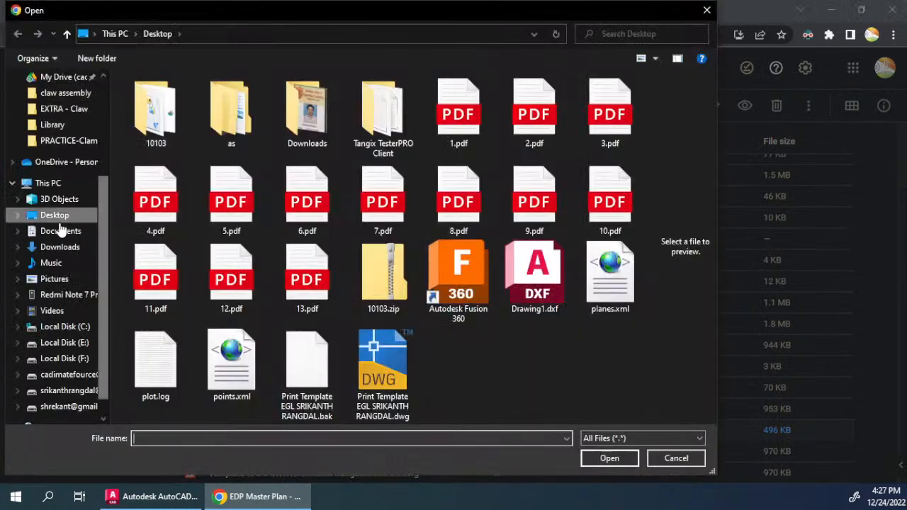
{"action": "left_click", "coordinate": [394, 367]}
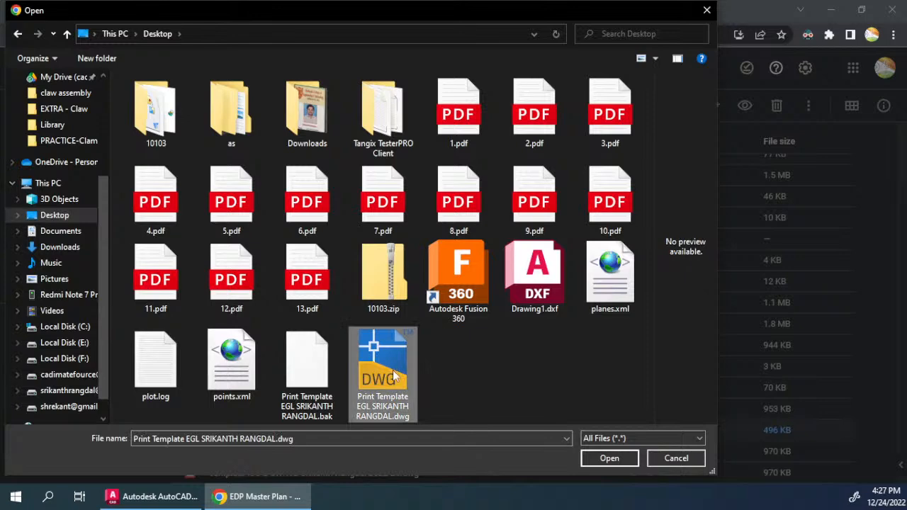
{"action": "left_click", "coordinate": [615, 458]}
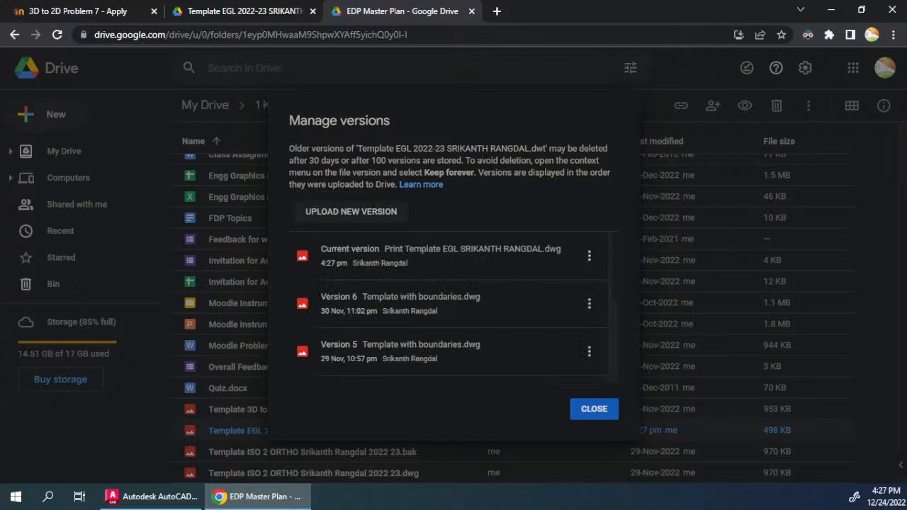
{"action": "left_click", "coordinate": [594, 409]}
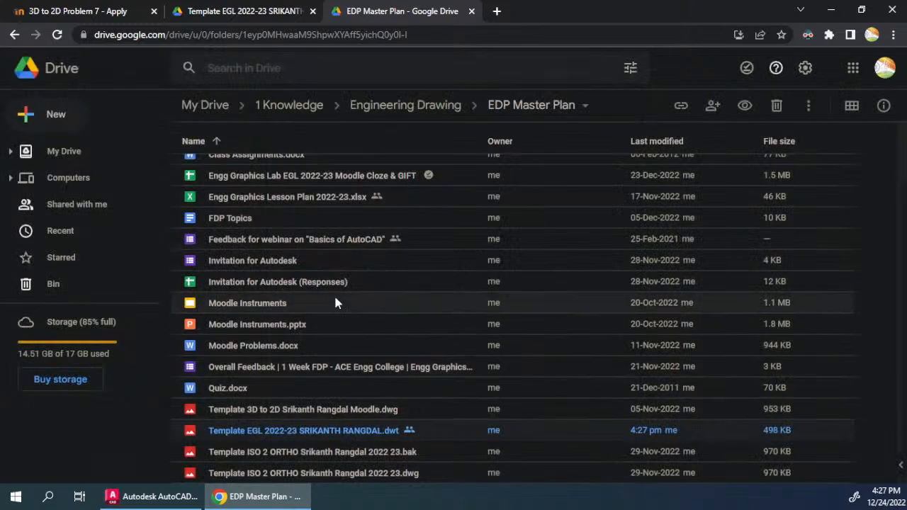
- Rename the Drive file by prefixing 'Print Ready' to its name
{"action": "right_click", "coordinate": [302, 437]}
{"action": "left_click", "coordinate": [371, 284]}
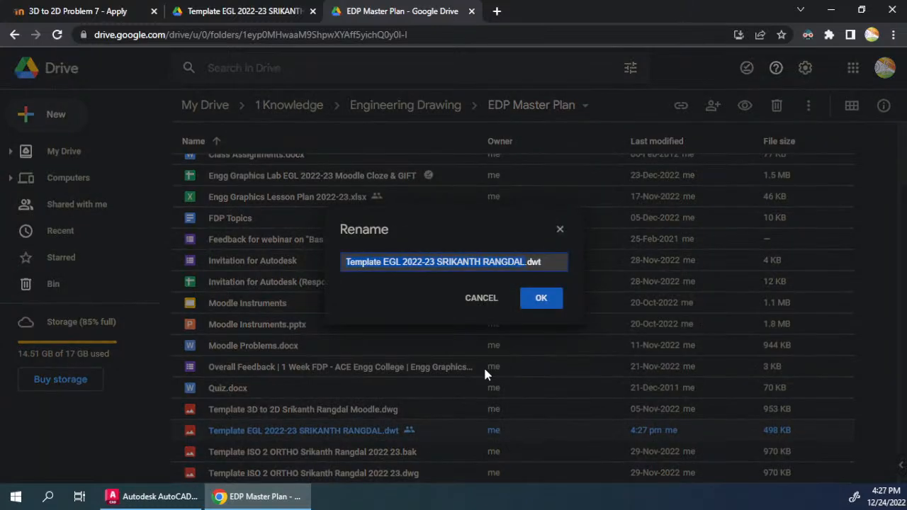
{"action": "key", "text": "Home"}
{"action": "type", "text": "Print "}
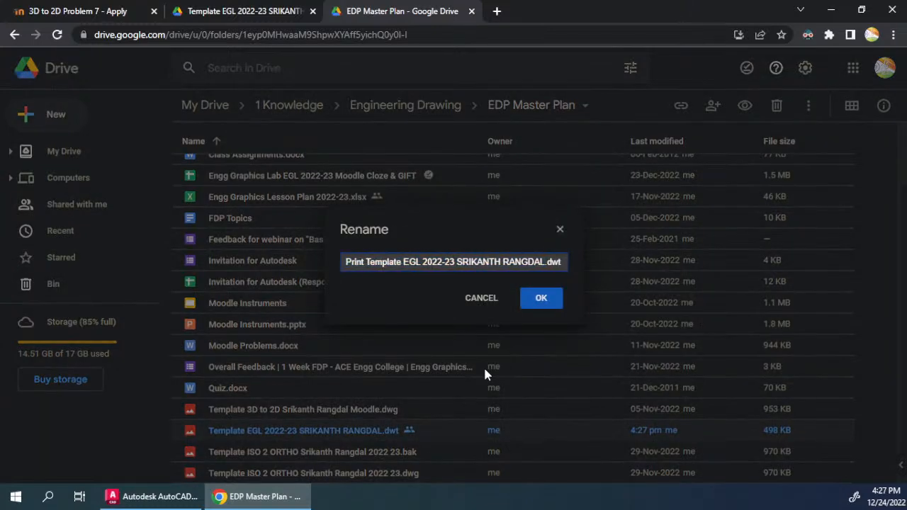
{"action": "type", "text": "Ready"}
{"action": "key", "text": "Return"}
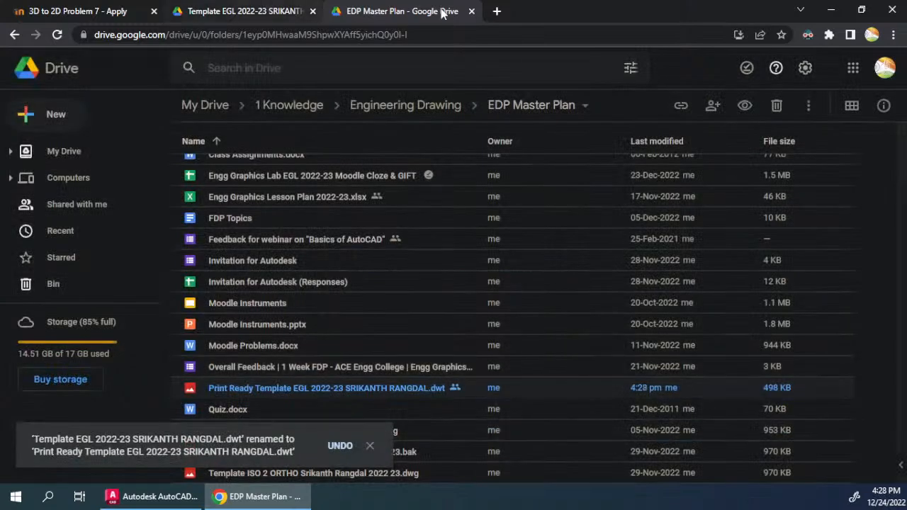
- Download the Print Ready template from its bit.ly Drive link and open it in AutoCAD
{"action": "left_click", "coordinate": [471, 11]}
{"action": "left_click", "coordinate": [313, 11]}
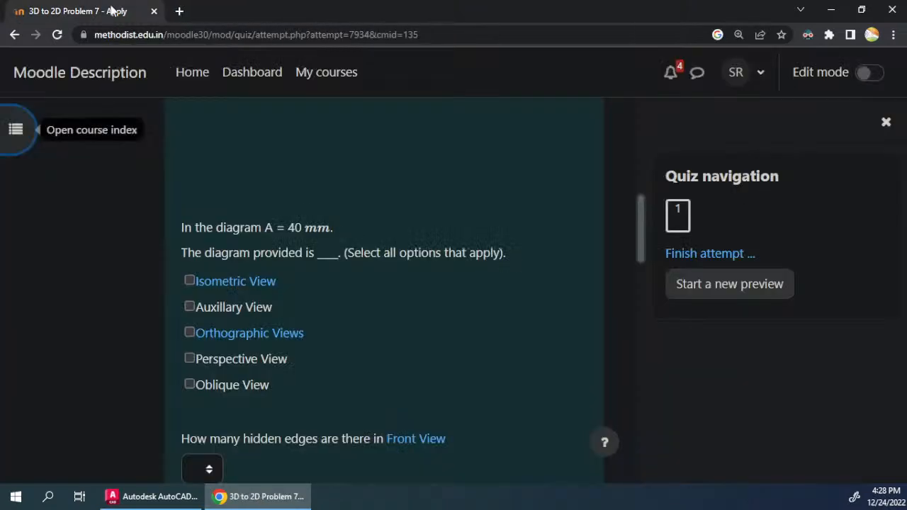
{"action": "left_click", "coordinate": [179, 11]}
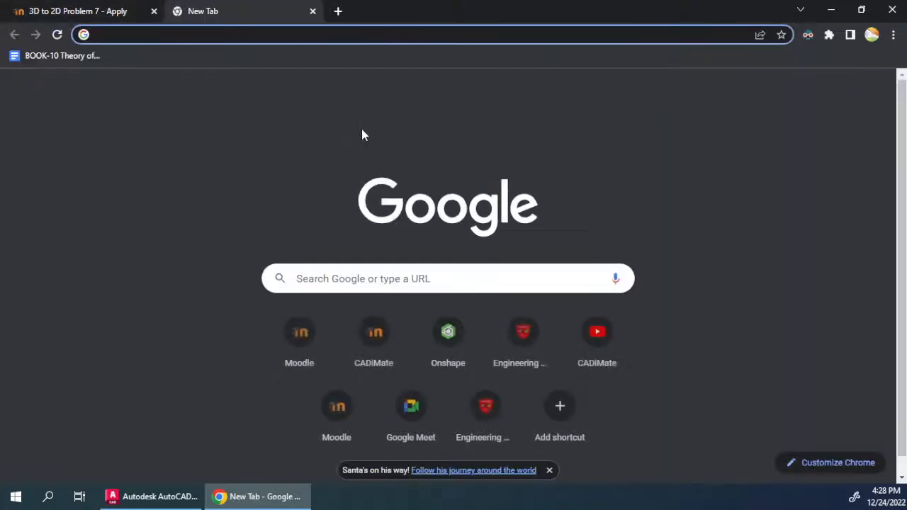
{"action": "type", "text": "b"}
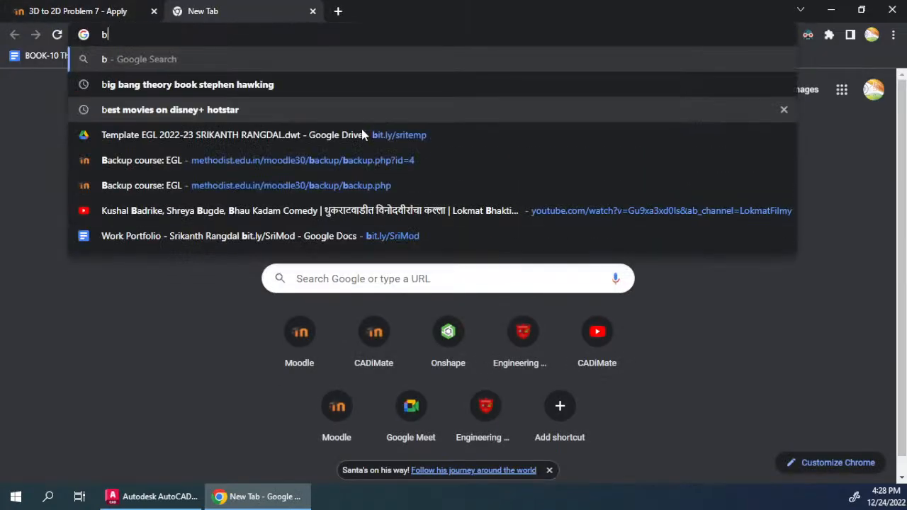
{"action": "type", "text": "it."}
{"action": "key", "text": "Return"}
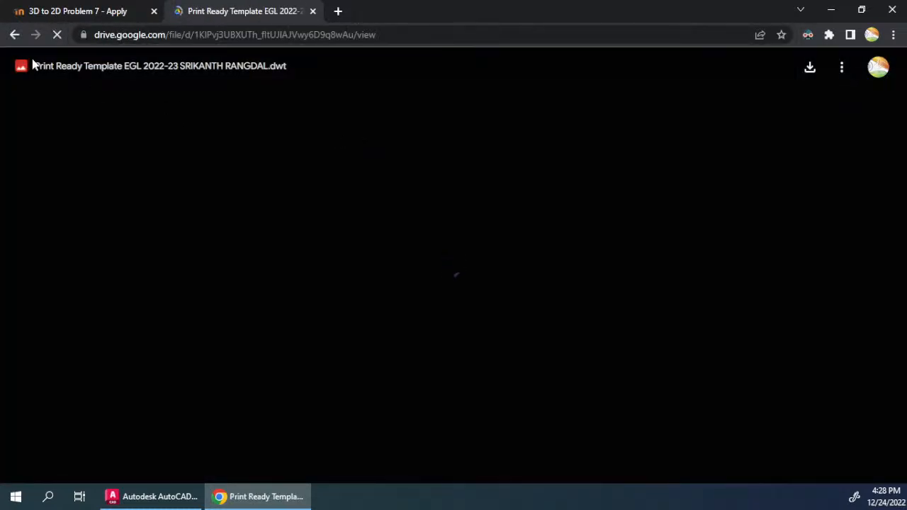
{"action": "left_click", "coordinate": [809, 69]}
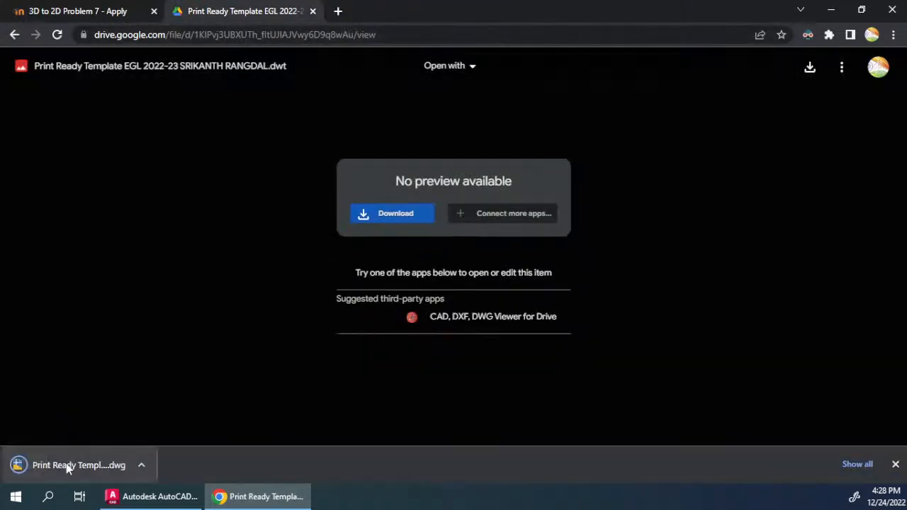
{"action": "left_click", "coordinate": [67, 468]}
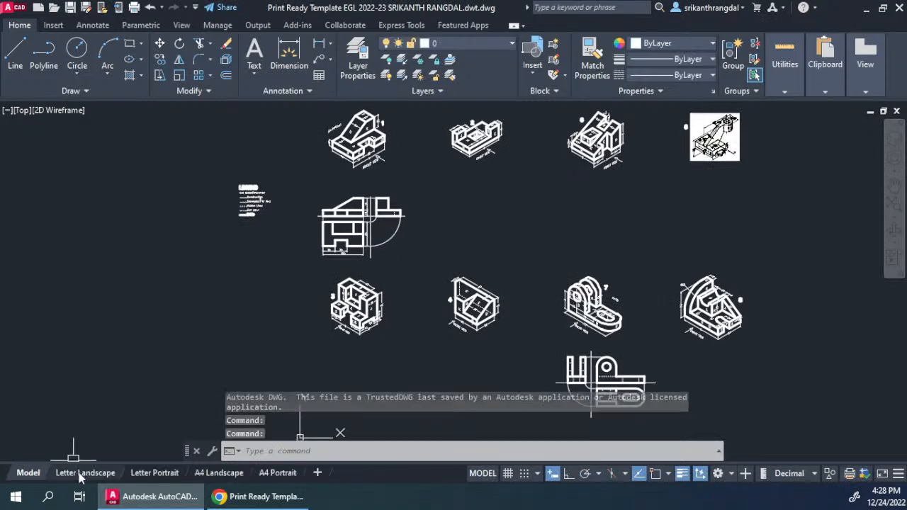
- Check the Letter Landscape, Letter Portrait and A4 Landscape layouts, then return to model space
{"action": "left_click", "coordinate": [80, 474]}
{"action": "left_click", "coordinate": [182, 474]}
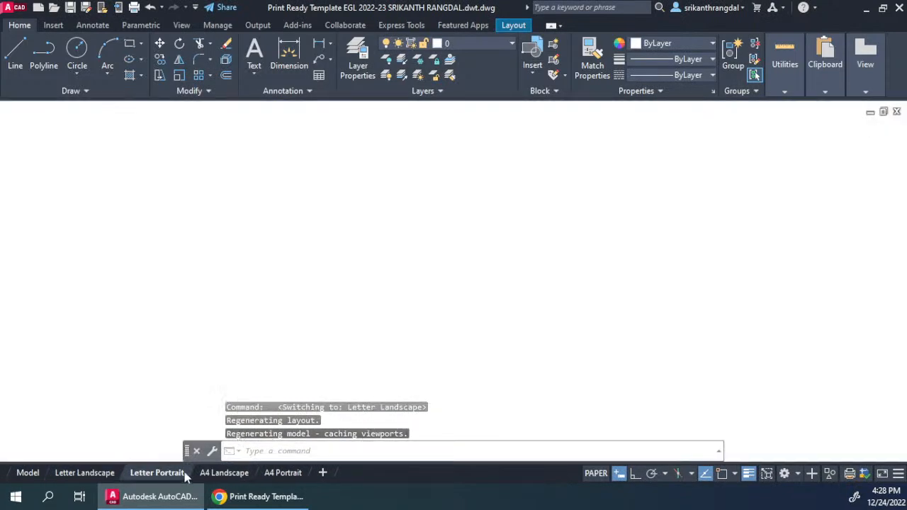
{"action": "left_click", "coordinate": [213, 474]}
{"action": "left_click", "coordinate": [168, 474]}
{"action": "left_click", "coordinate": [88, 474]}
{"action": "left_click", "coordinate": [34, 474]}
- Review the Letter Portrait, A4 Landscape and A4 Portrait layouts, ending back in model space
{"action": "left_click", "coordinate": [154, 474]}
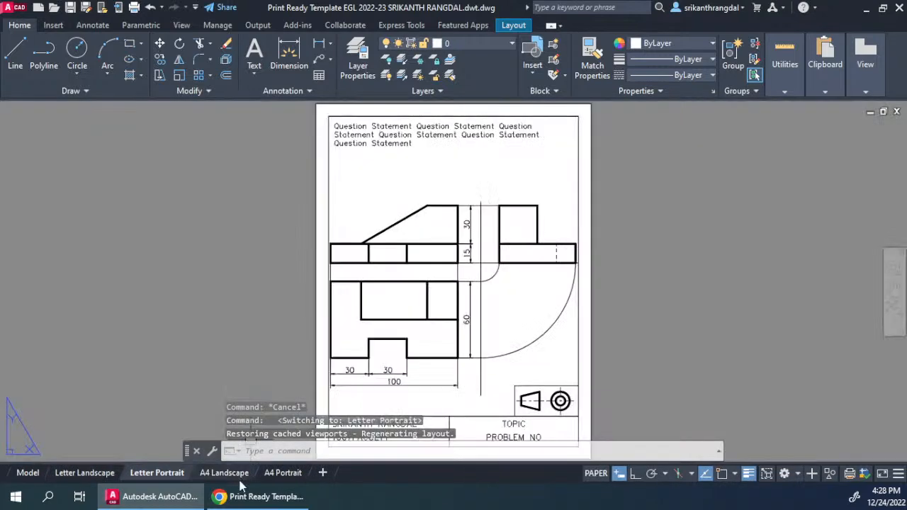
{"action": "left_click", "coordinate": [237, 478]}
{"action": "left_click", "coordinate": [285, 478]}
{"action": "left_click", "coordinate": [224, 475]}
{"action": "left_click", "coordinate": [162, 475]}
{"action": "left_click", "coordinate": [86, 475]}
{"action": "left_click", "coordinate": [32, 474]}
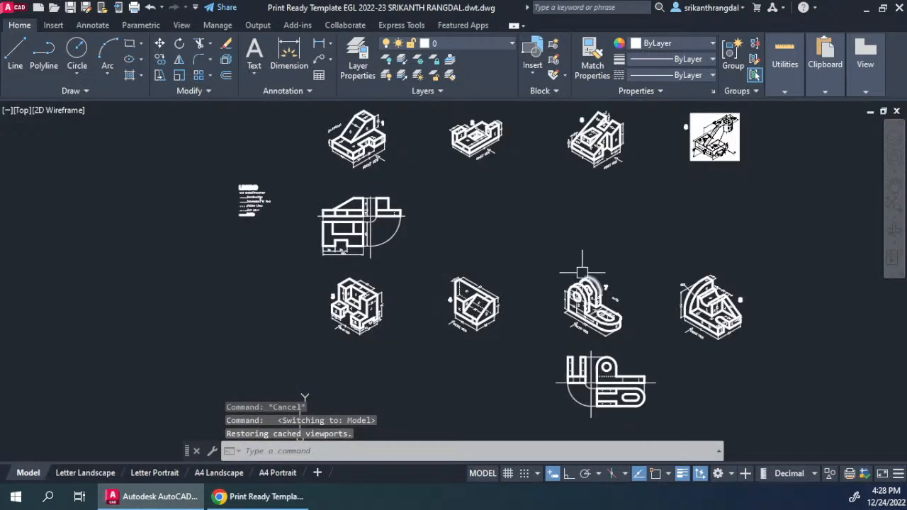
- Recheck the Letter Landscape, Letter Portrait and A4 Landscape layouts, then quit AutoCAD from model space
{"action": "left_click", "coordinate": [79, 473]}
{"action": "left_click", "coordinate": [27, 473]}
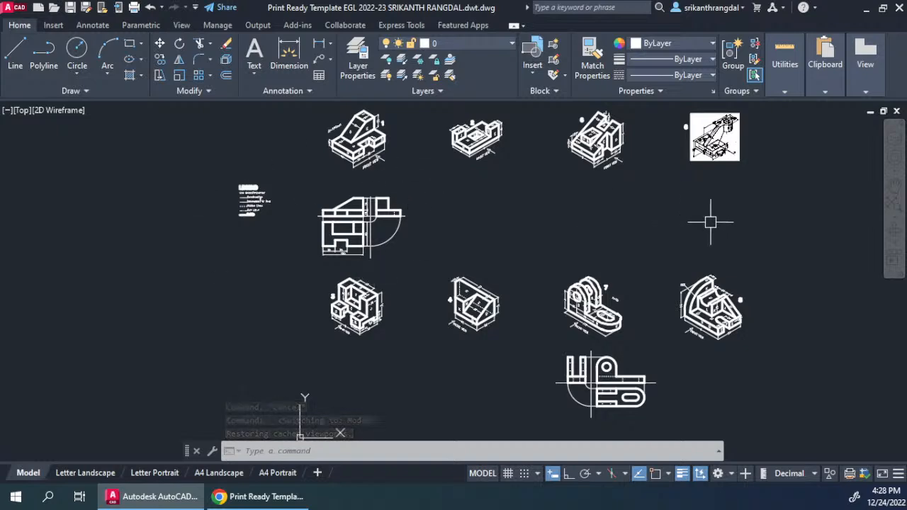
{"action": "left_click", "coordinate": [85, 472]}
{"action": "left_click", "coordinate": [154, 472]}
{"action": "left_click", "coordinate": [219, 472]}
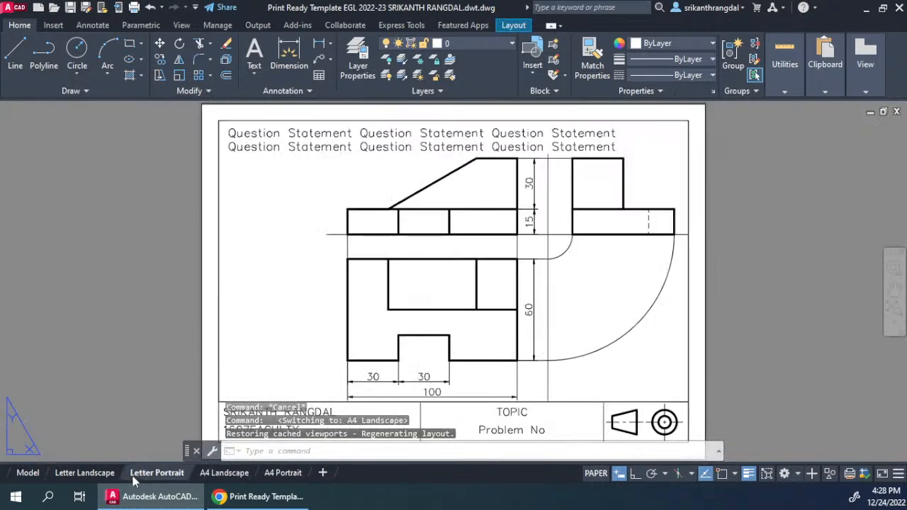
{"action": "left_click", "coordinate": [85, 473]}
{"action": "left_click", "coordinate": [27, 473]}
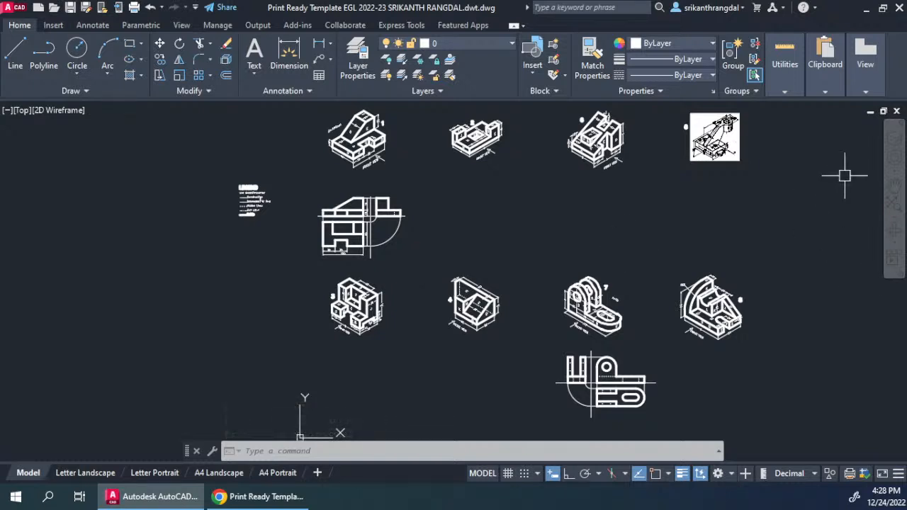
{"action": "left_click", "coordinate": [898, 8]}
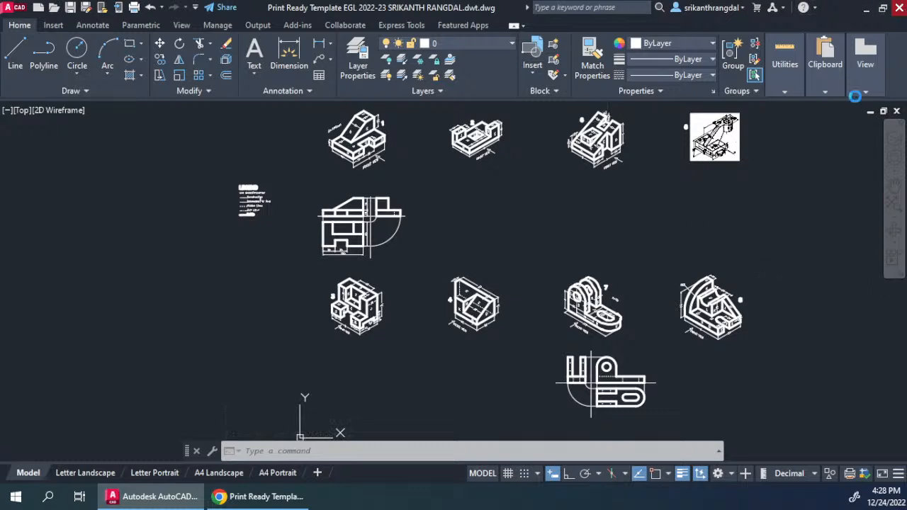
- Discard changes on exit, close the Drive preview tab, and minimize Chrome to the desktop
{"action": "left_click", "coordinate": [490, 277]}
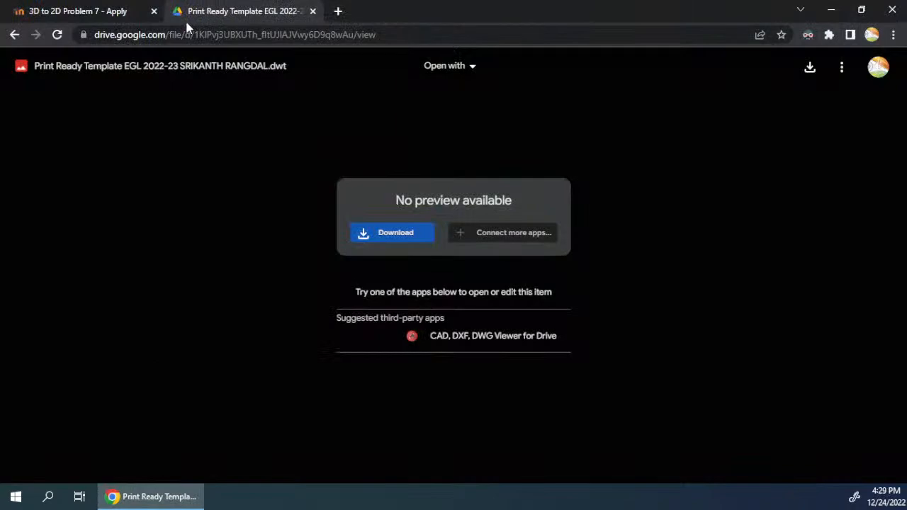
{"action": "left_click", "coordinate": [91, 11]}
{"action": "left_click", "coordinate": [291, 11]}
{"action": "left_click", "coordinate": [312, 11]}
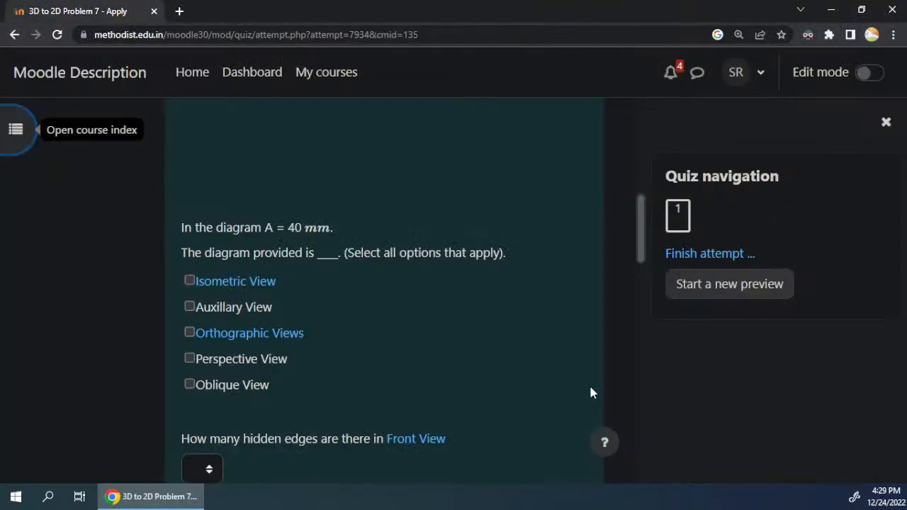
{"action": "left_click", "coordinate": [830, 10]}
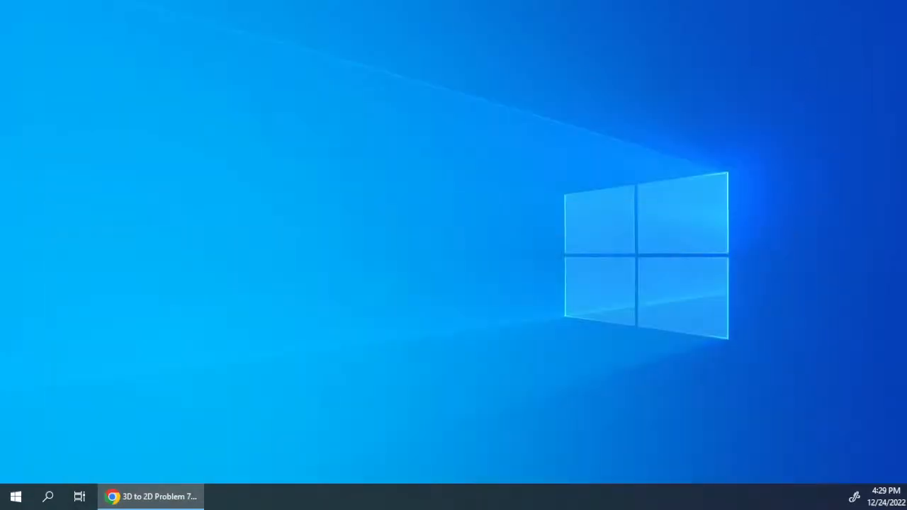